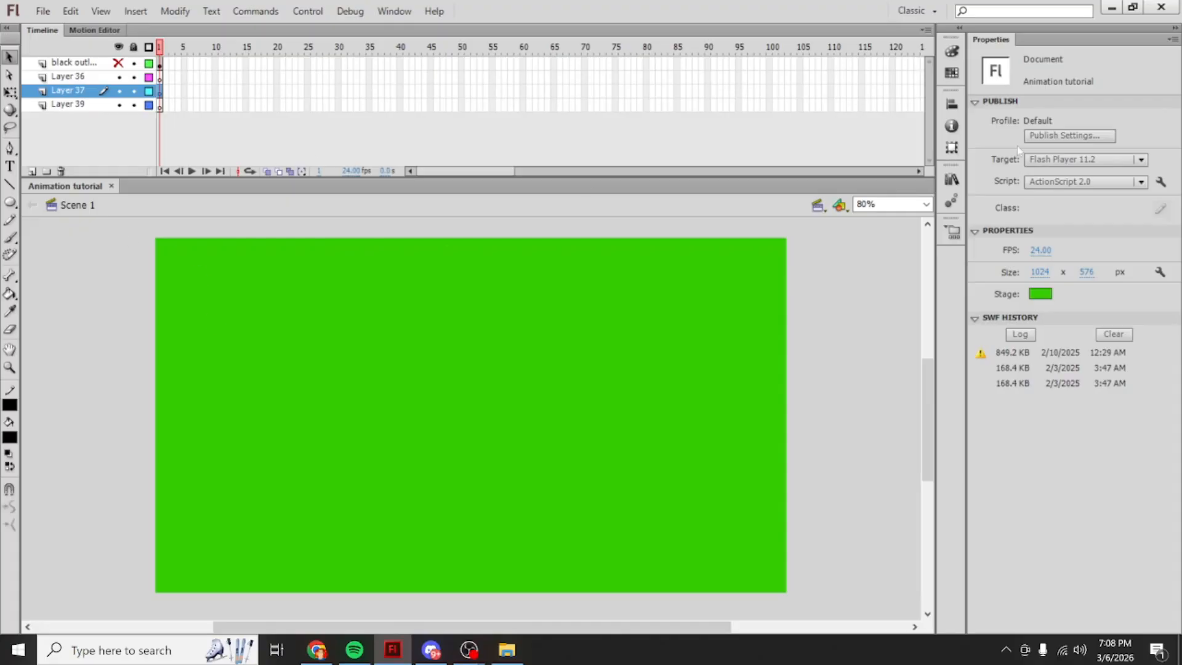
left_click(394, 10)
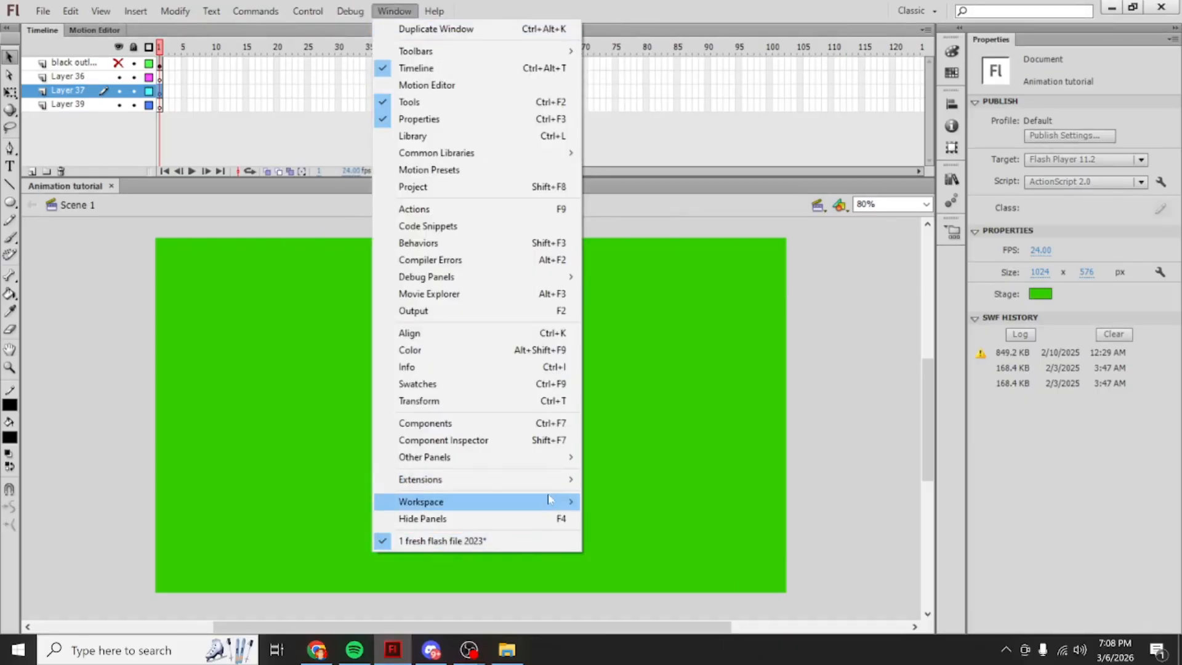
mouse_move(546, 502)
left_click(694, 363)
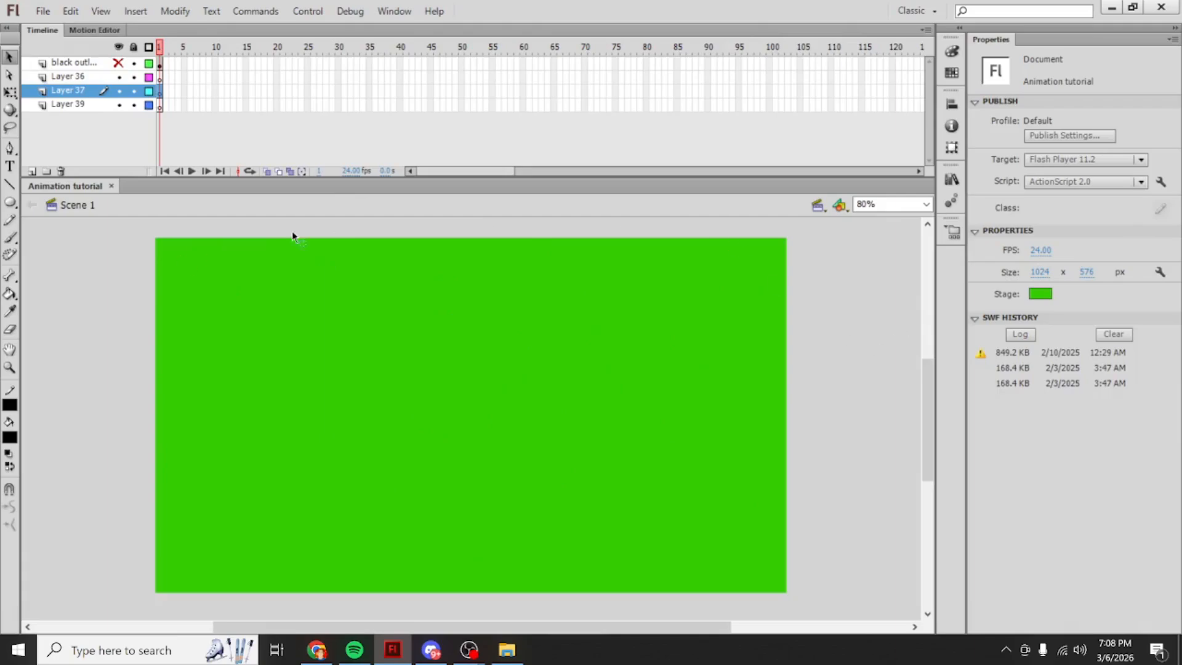
Step: Change the stage colour to a bright lime green
left_click(1040, 295)
left_click(1031, 310)
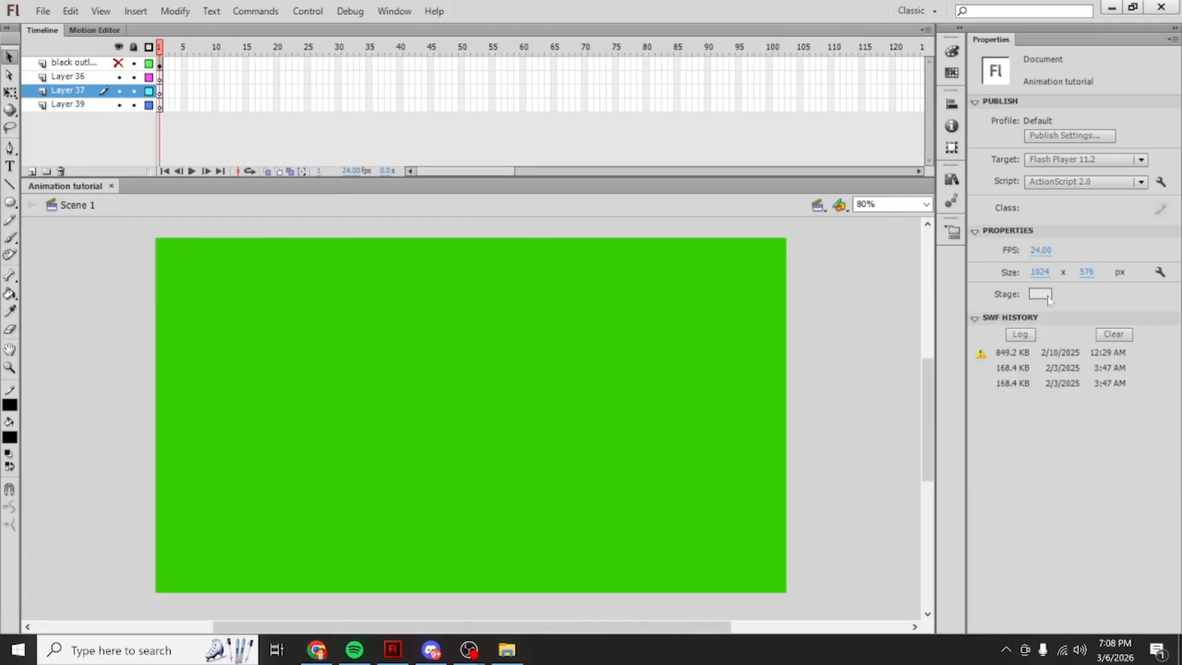
left_click(1047, 294)
left_click(1130, 328)
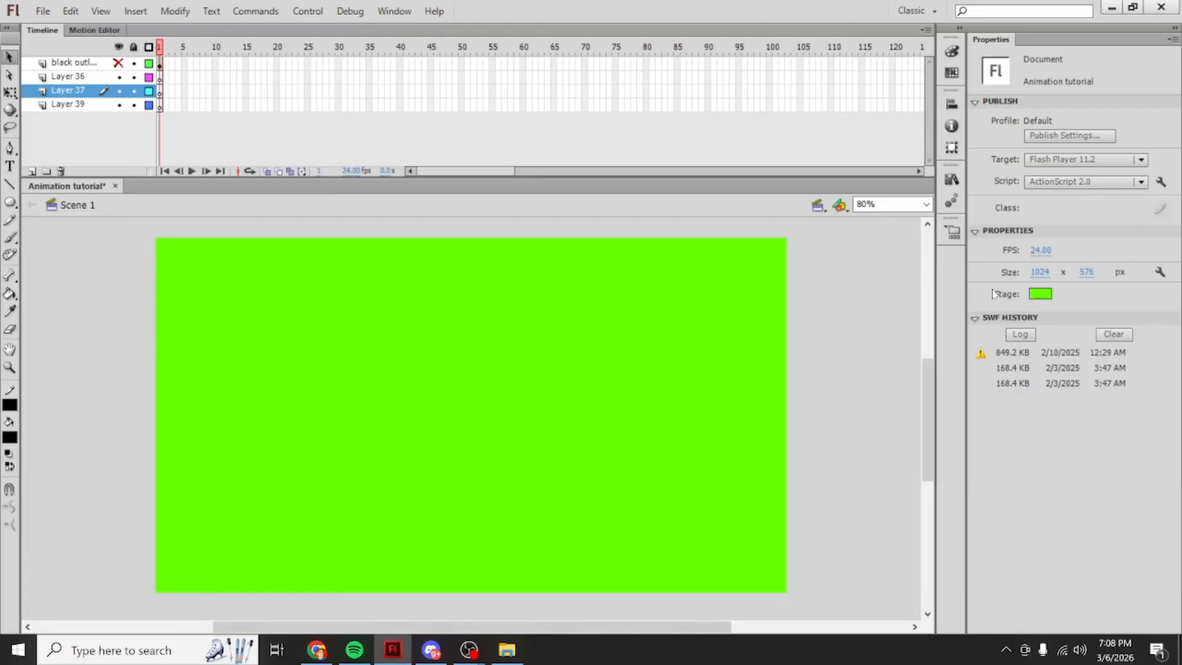
left_click(1039, 295)
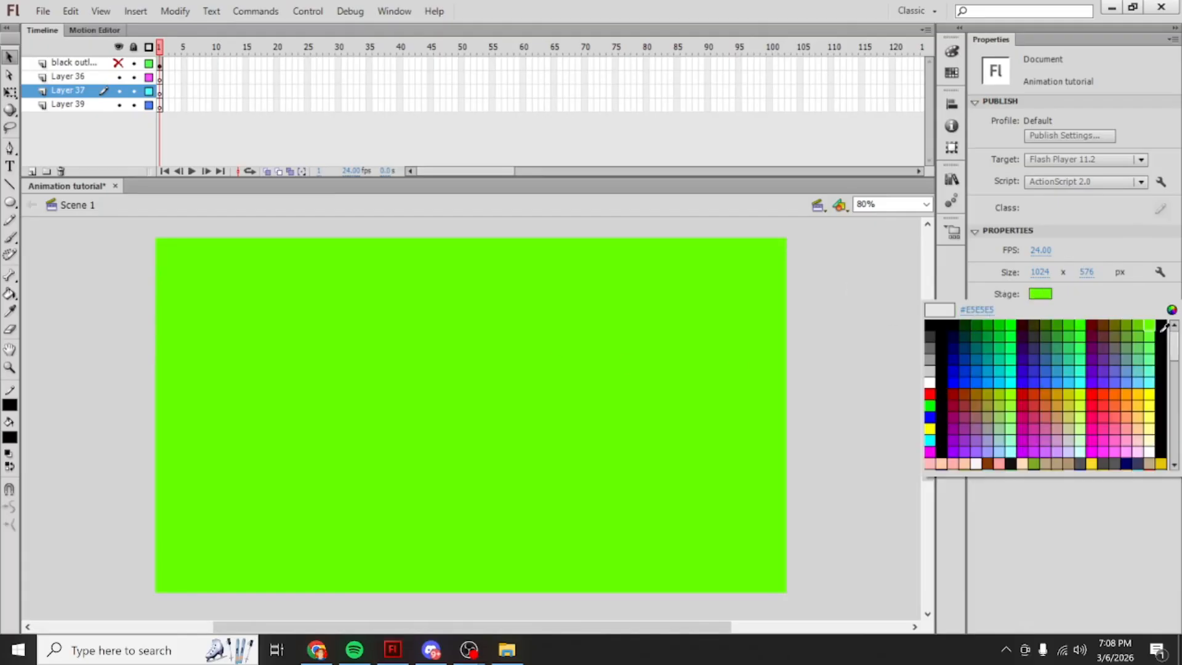
left_click(1139, 321)
left_click(1039, 295)
left_click(1115, 334)
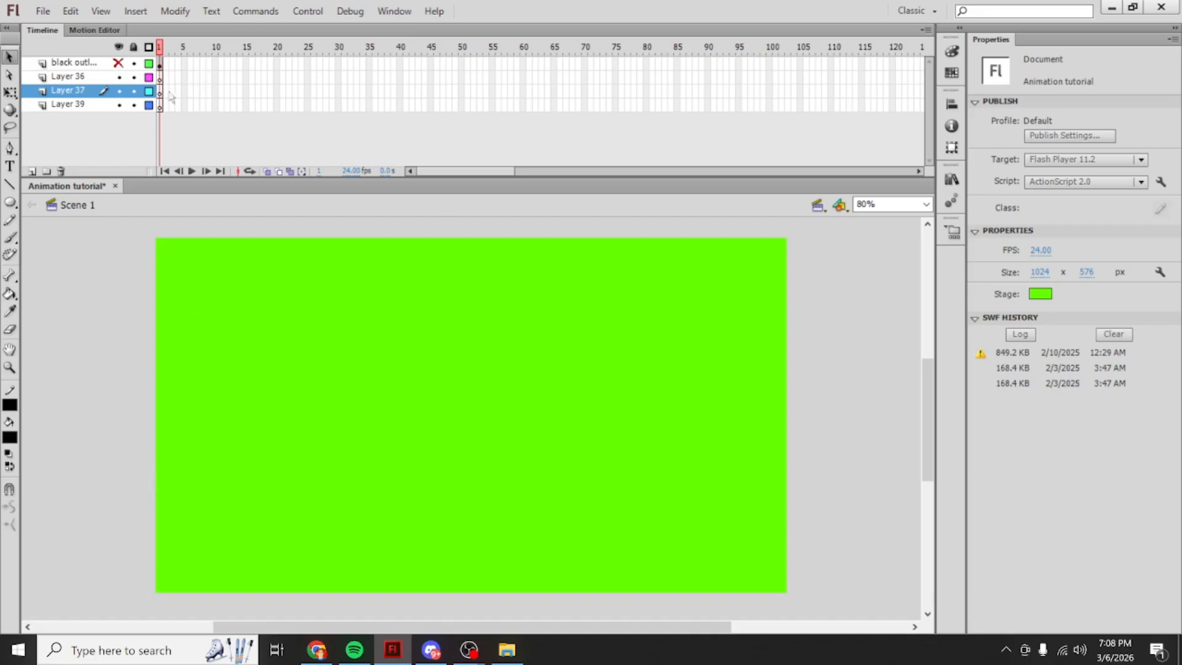
Step: Delete Layer 36, Layer 37 and Layer 39 from the timeline
left_click(87, 106)
left_click(79, 78, "shift")
right_click(79, 78)
left_click(126, 162)
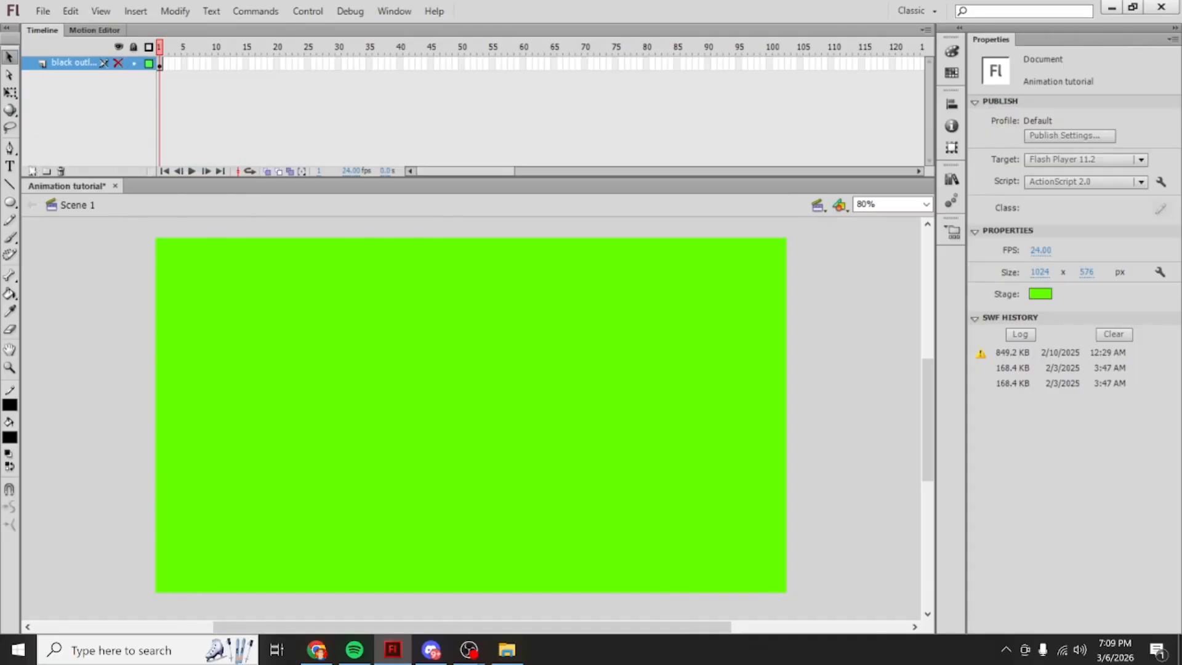
Step: Add a new layer beneath the existing outline layer and name it "Black Outline"
left_click(32, 171)
left_click_drag(83, 62, 85, 92)
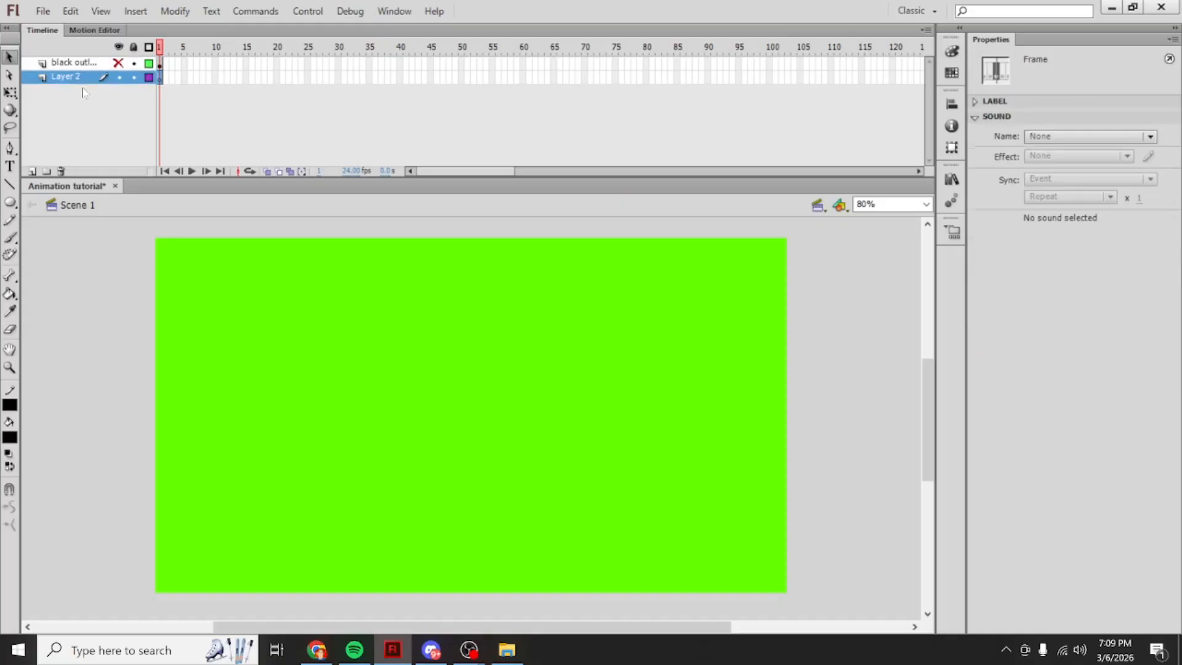
left_click(85, 67)
left_click(83, 80)
double_click(76, 81)
type("Black Outline")
key("Return")
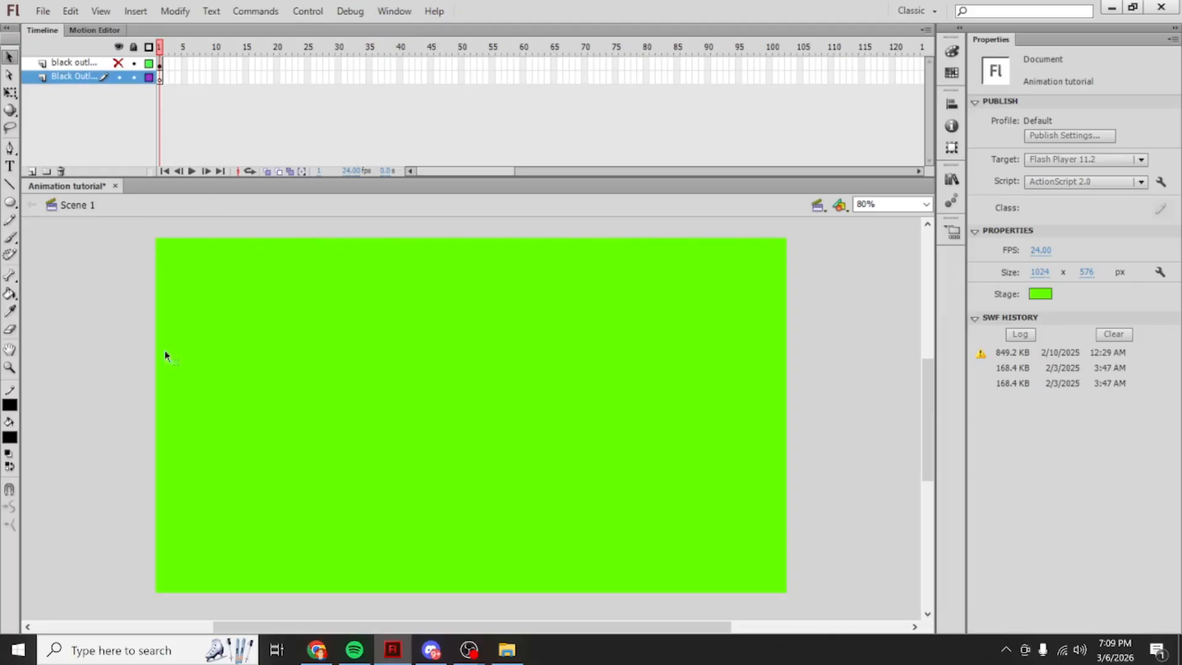
Step: Draw a rectangle with a black stroke and no fill just outside the edges of the stage
left_click_drag(10, 202, 48, 200)
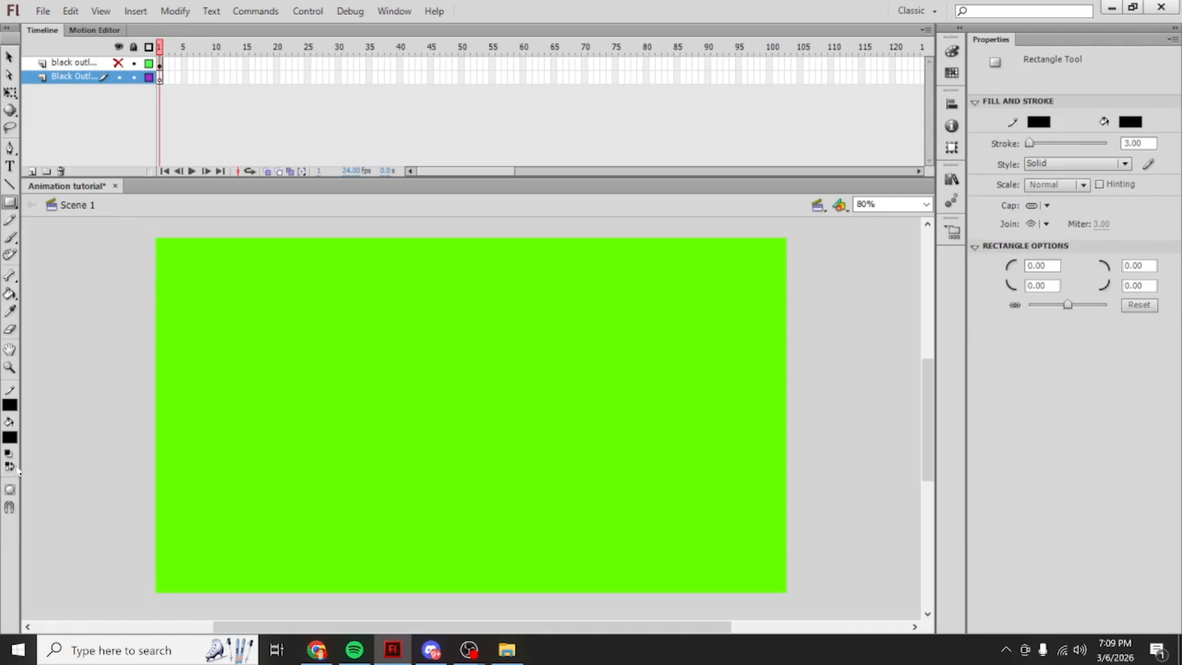
left_click(16, 439)
left_click(234, 455)
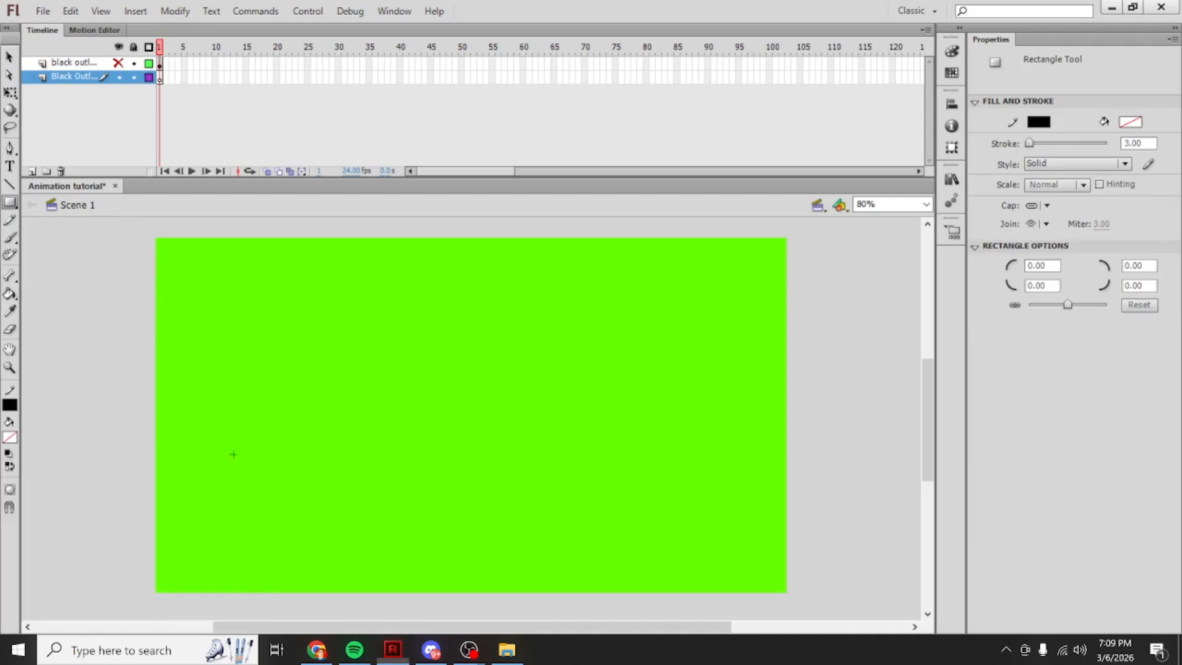
left_click_drag(150, 234, 793, 595)
left_click(10, 203)
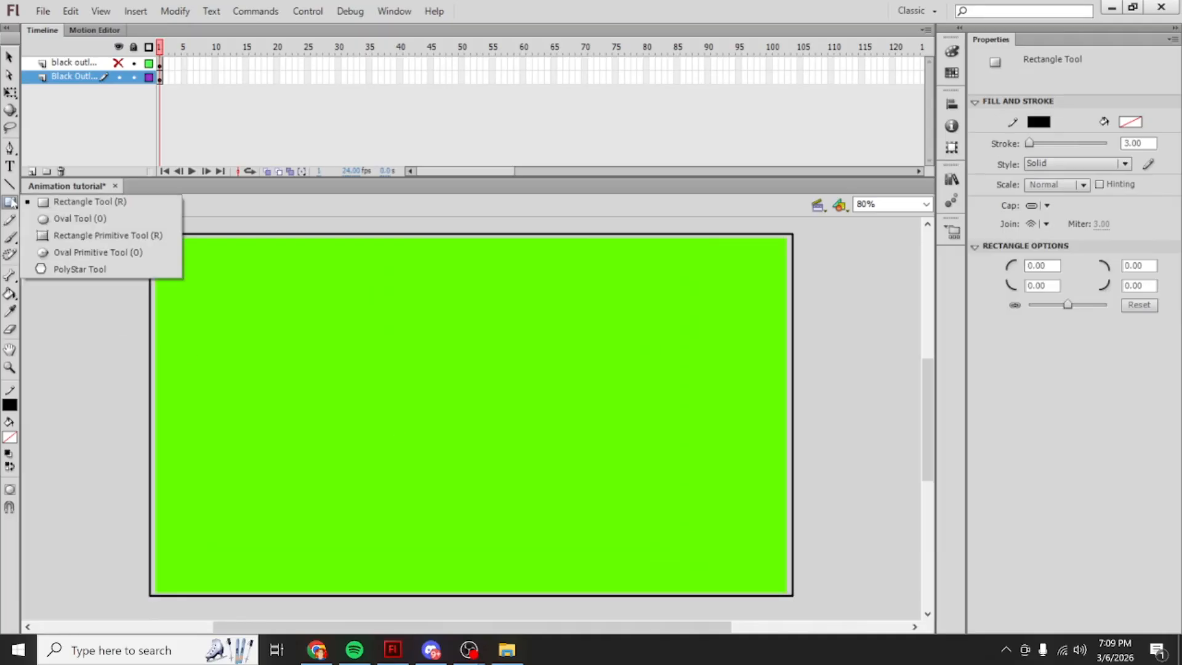
left_click(55, 202)
mouse_move(81, 275)
left_mouse_down()
mouse_move(131, 322)
mouse_move(268, 368)
left_mouse_up()
key("ctrl+z")
Step: Draw a larger unfilled rectangle around the first one at 60% magnification and fill the gap between them with black
left_click(927, 204)
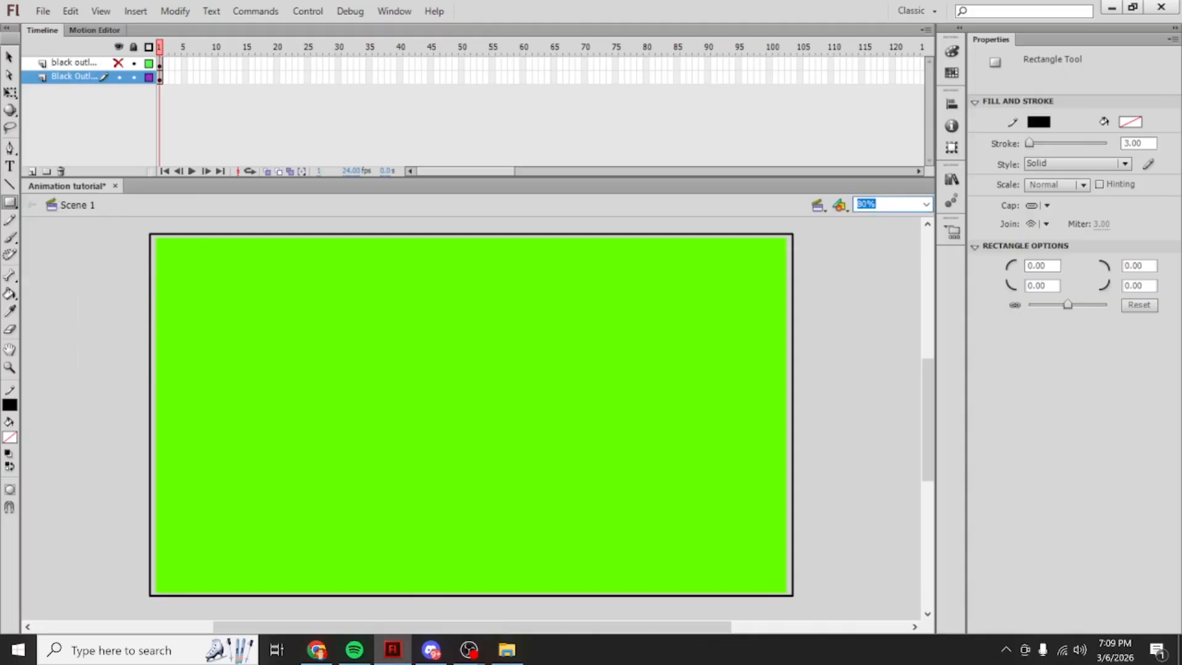
type("60")
key("Return")
left_click_drag(176, 258, 762, 585)
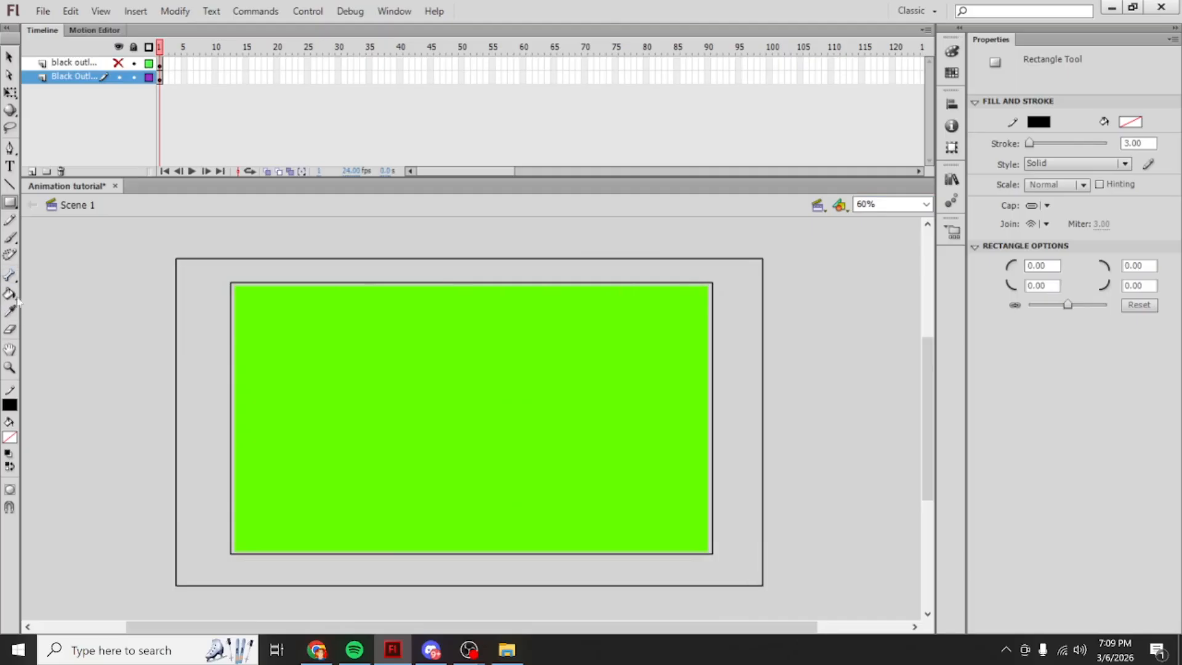
left_click(10, 294)
left_click(215, 273)
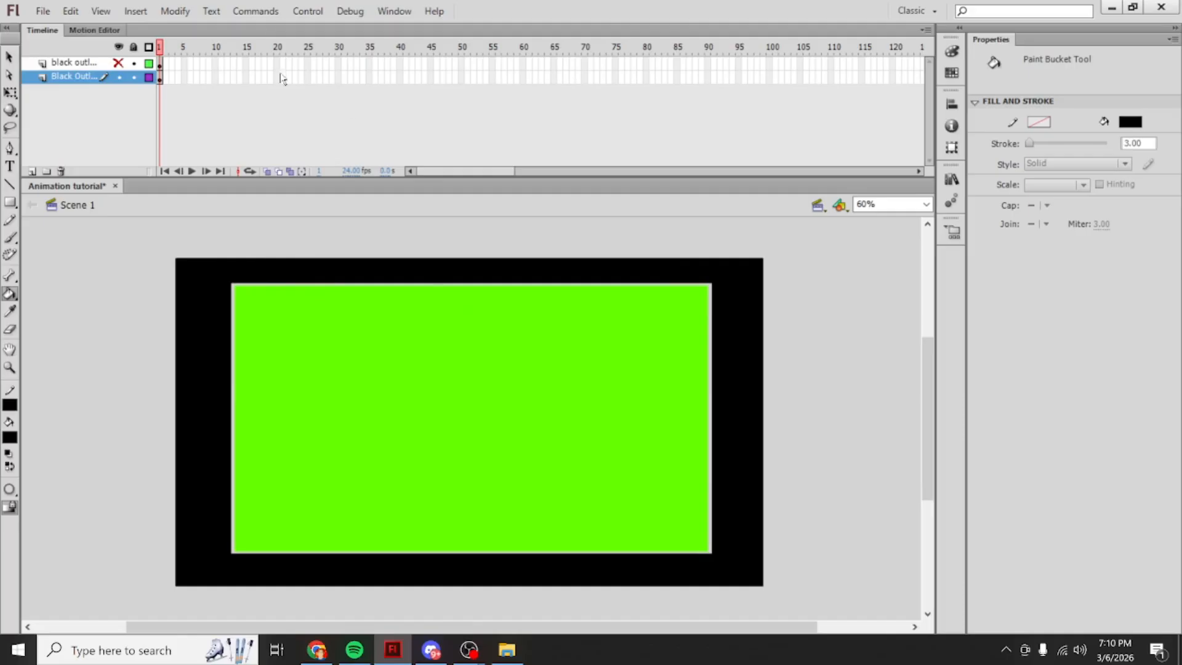
Step: Test the movie to preview the stage without its surrounding border, and close the preview
left_click(295, 10)
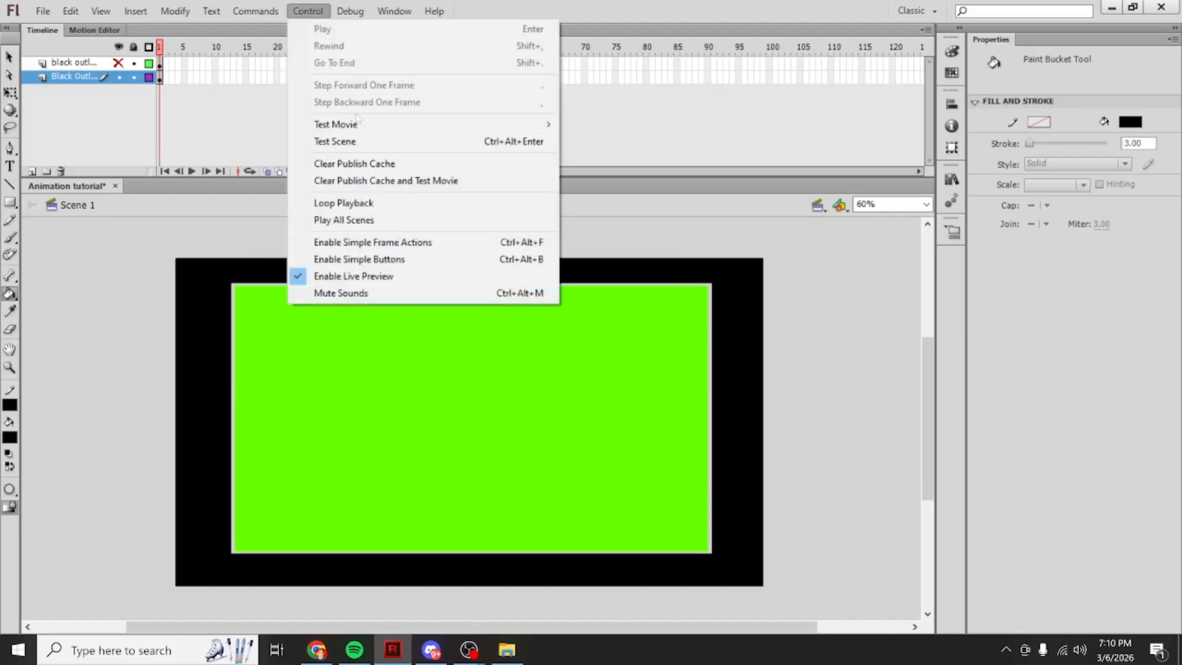
mouse_move(360, 124)
left_click(763, 122)
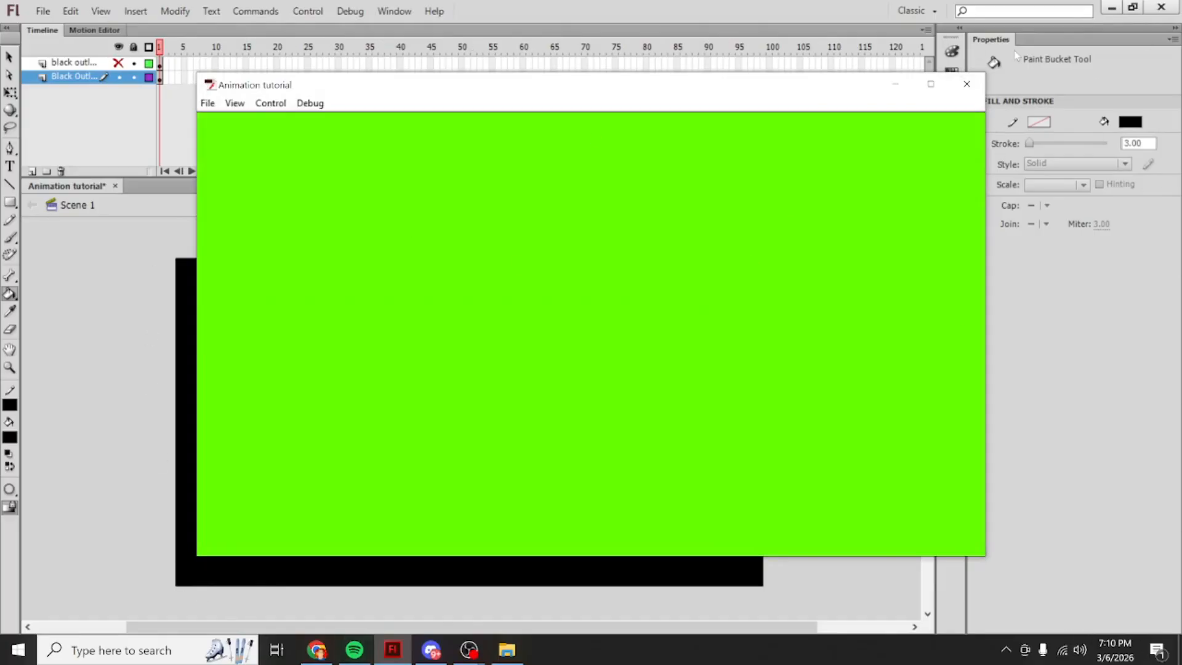
left_click(965, 83)
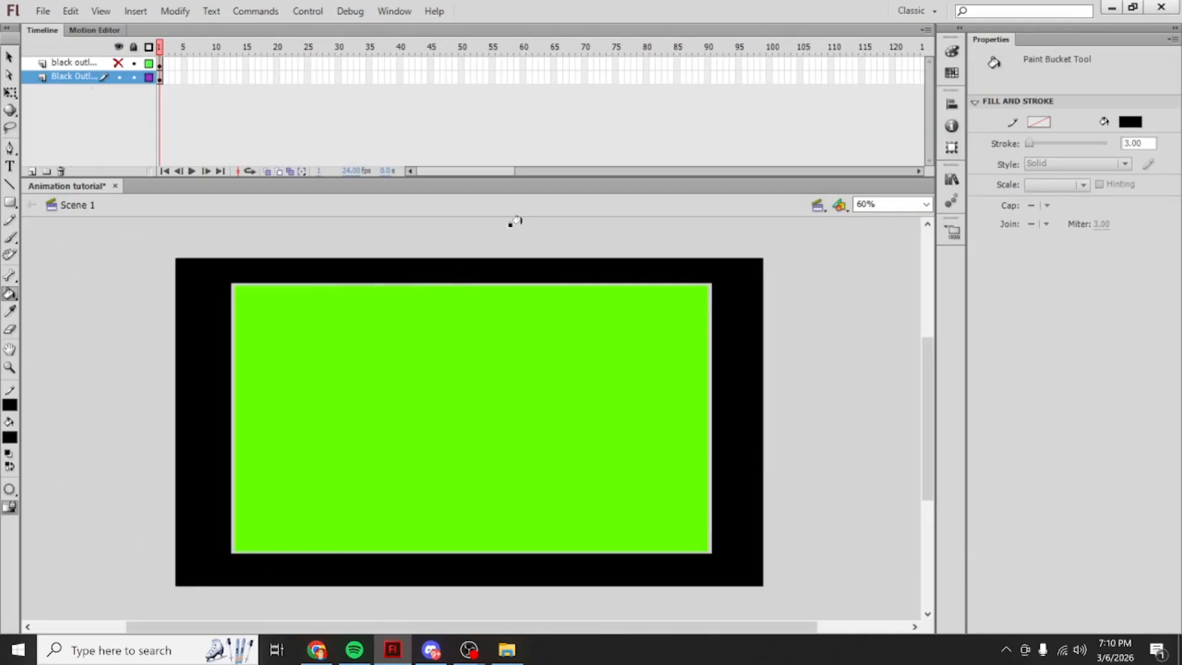
Step: Compare stage magnifications of 90% and 70%, and settle on 85%
left_click(889, 204)
type("90")
key("Return")
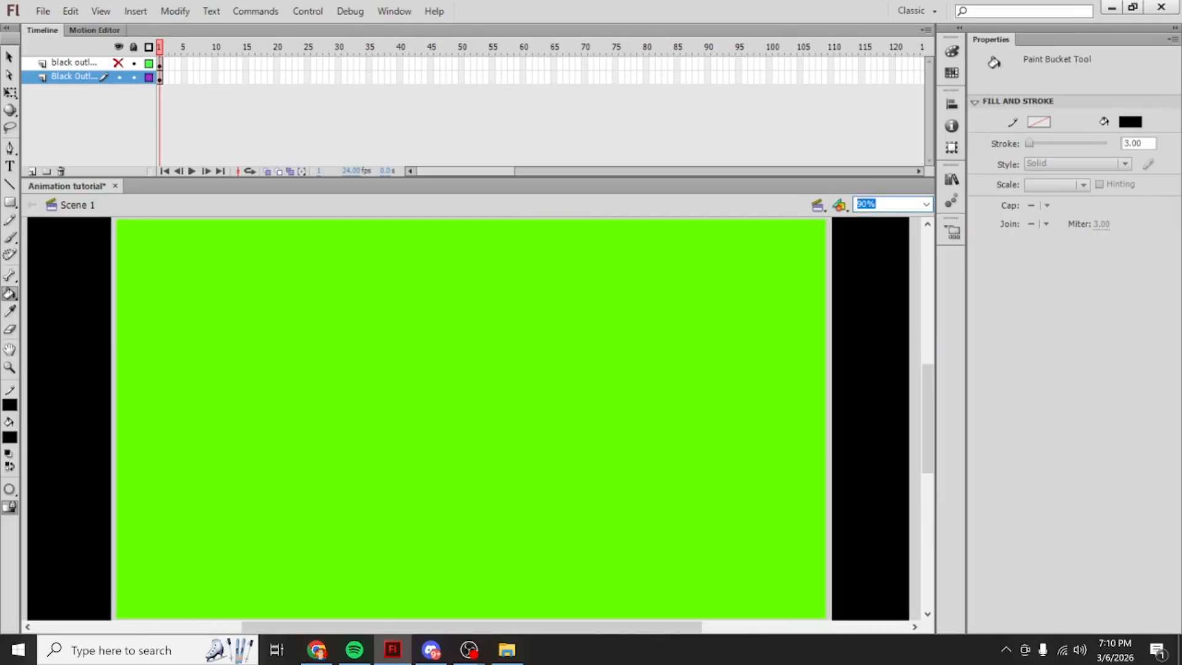
type("70")
key("Return")
left_click(894, 202)
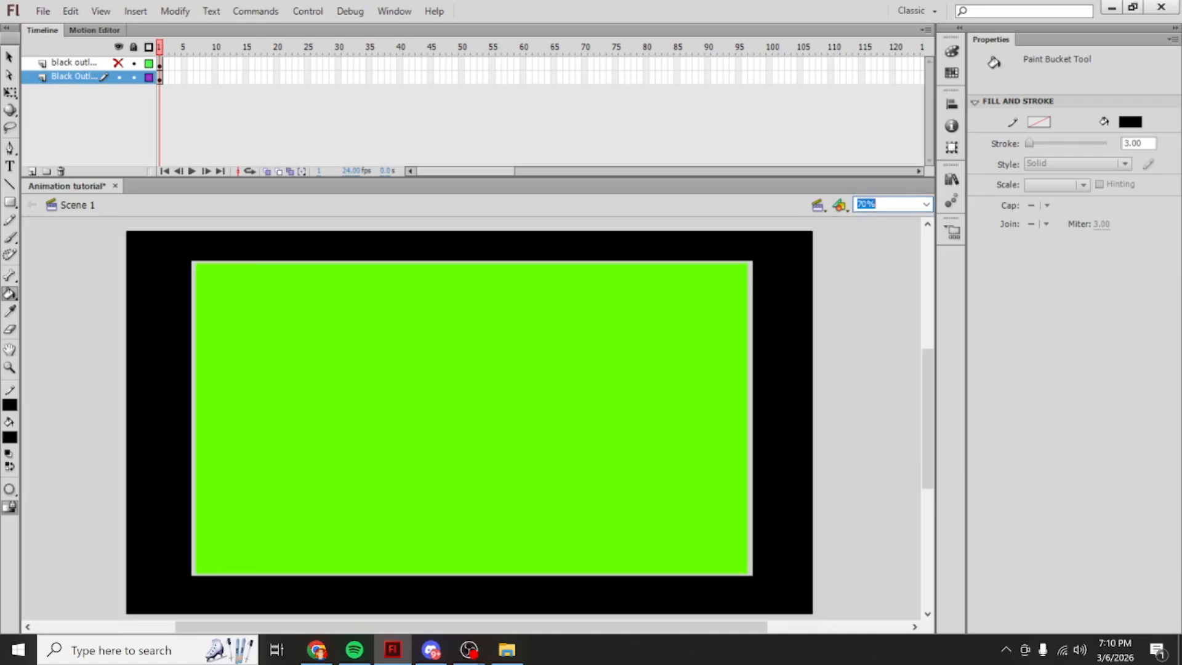
type("90")
key("Return")
left_click(907, 200)
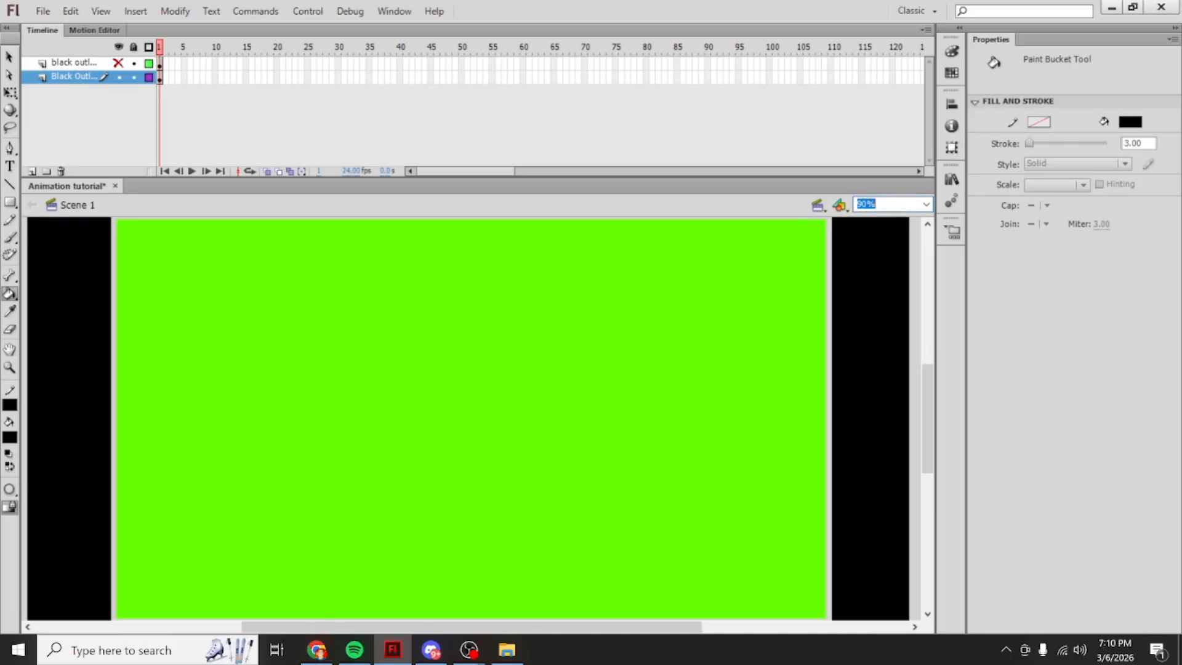
type("85")
key("Return")
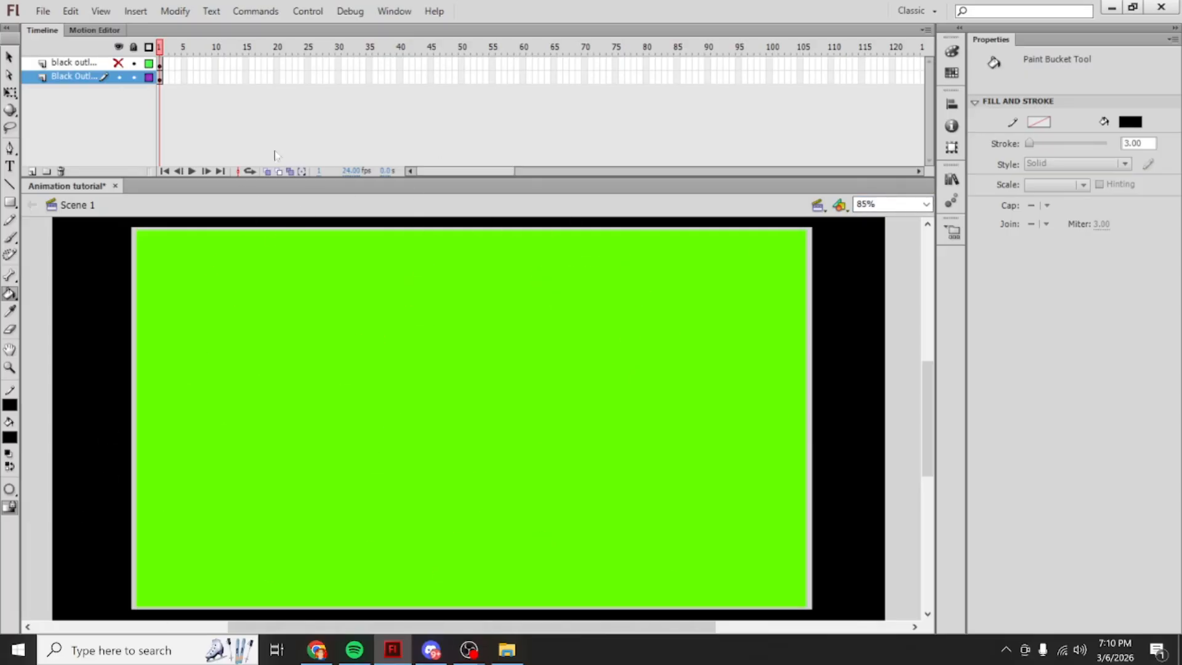
Step: Add a new layer beneath the Black Outline layer and delete the old hidden outline layer
left_click(32, 172)
left_click_drag(73, 78, 75, 99)
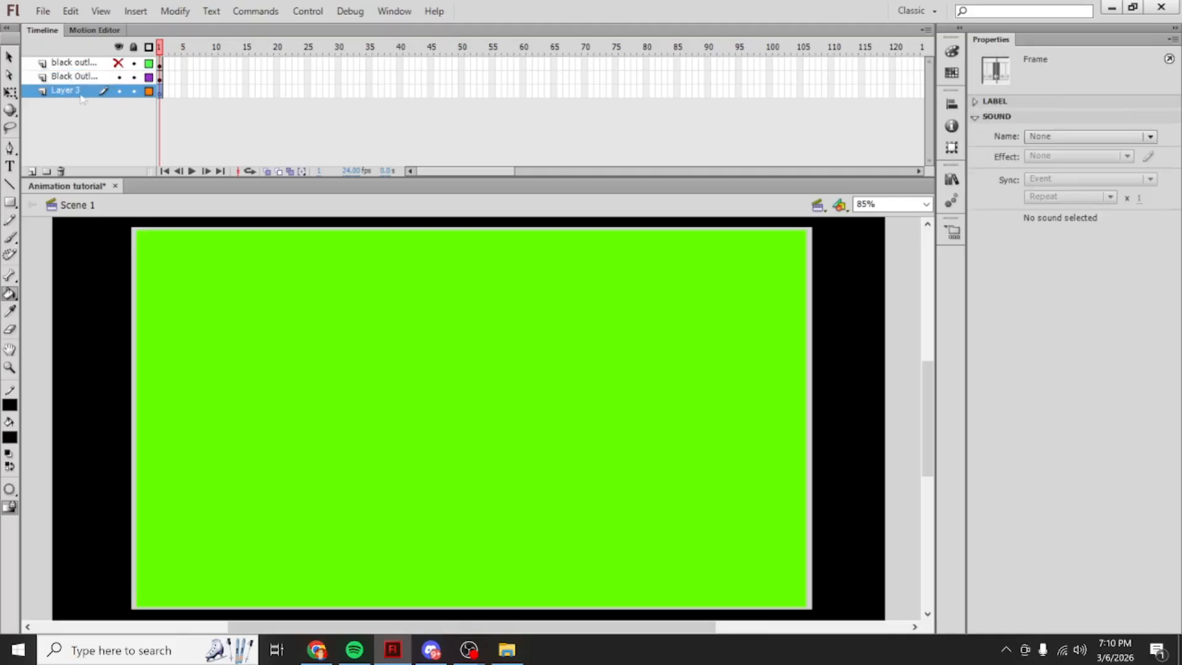
right_click(86, 62)
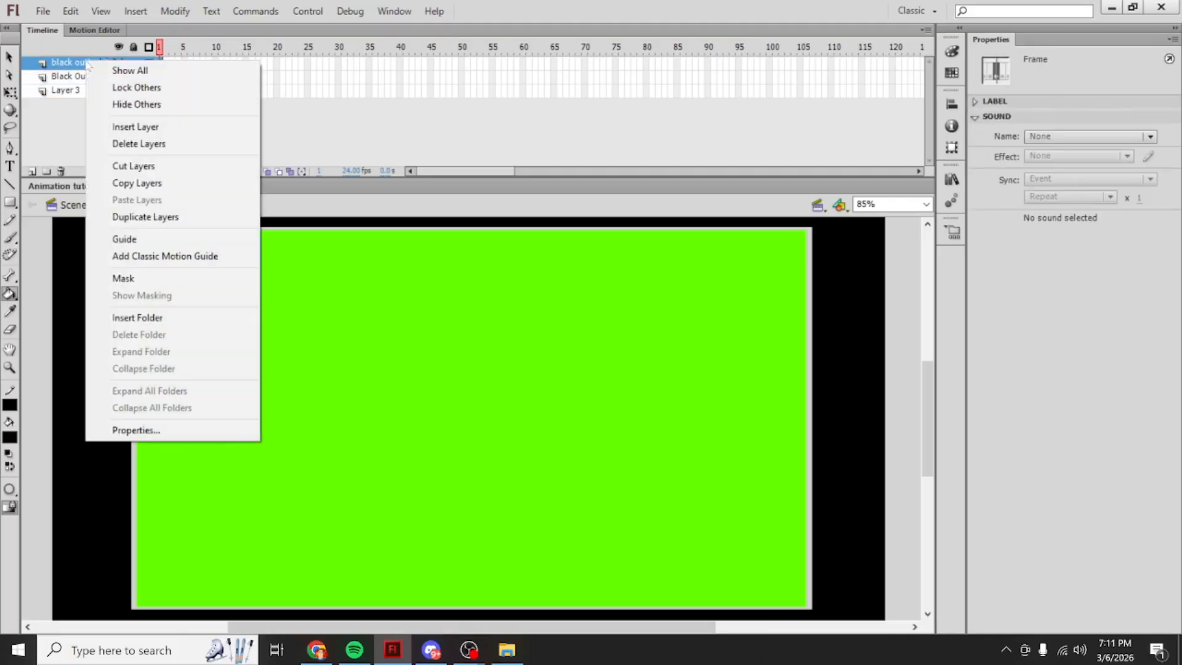
left_click(121, 143)
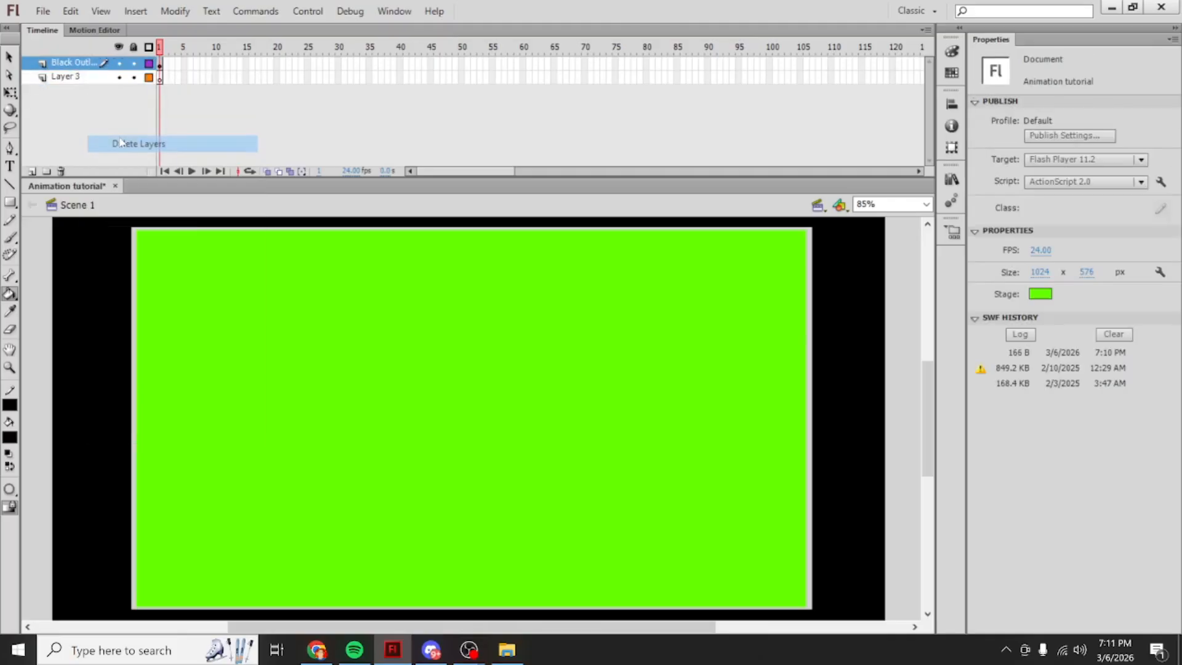
Step: Lock the Black Outline layer and test the lock by erasing across the black border
left_click(159, 65)
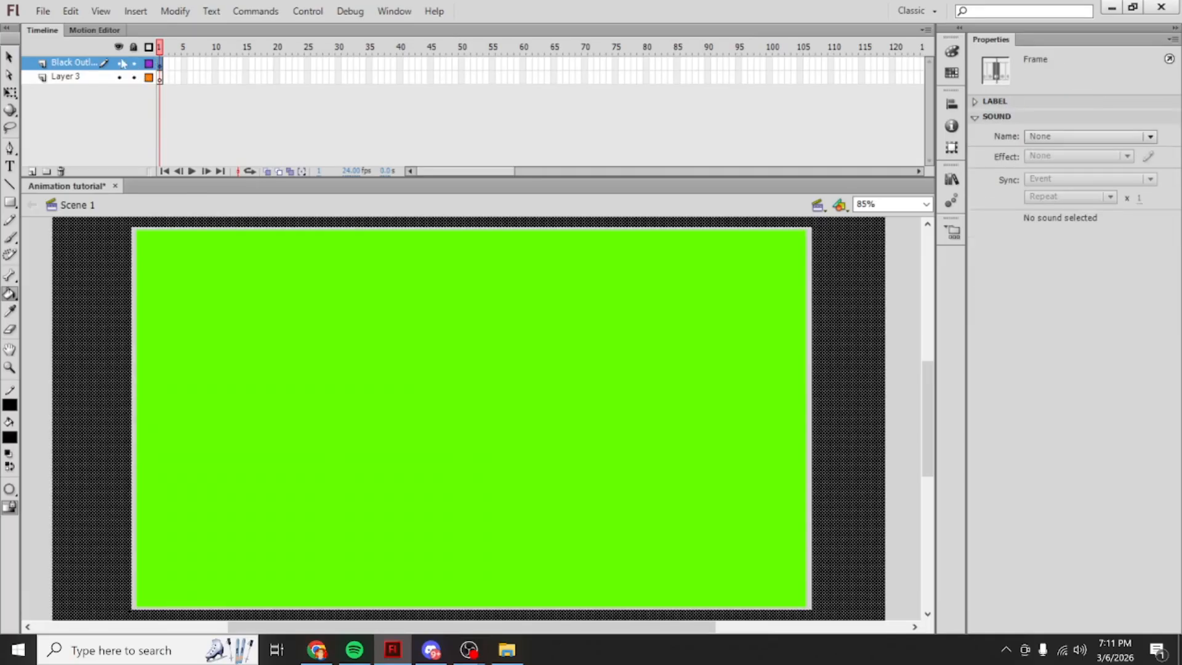
left_click(134, 62)
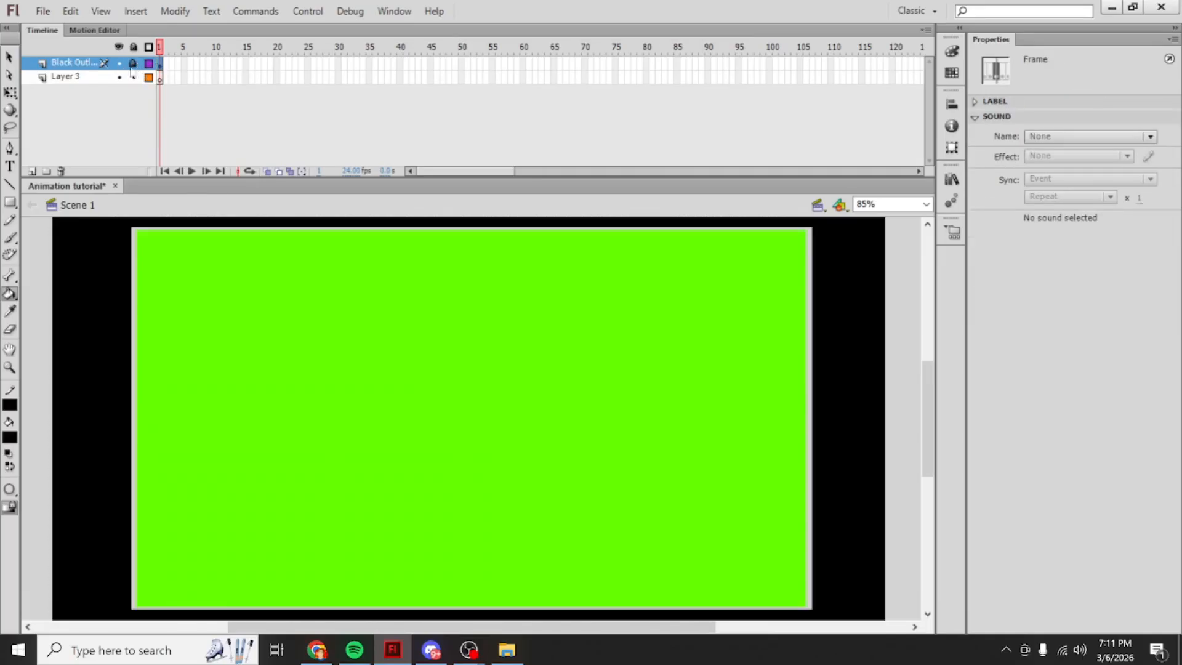
left_click(10, 329)
left_click_drag(123, 285, 150, 323)
mouse_move(102, 313)
left_mouse_down()
mouse_move(783, 345)
mouse_move(778, 565)
mouse_move(871, 291)
left_mouse_up()
mouse_move(893, 376)
left_mouse_down()
mouse_move(864, 309)
mouse_move(116, 350)
mouse_move(271, 227)
mouse_move(807, 490)
mouse_move(864, 625)
mouse_move(805, 180)
mouse_move(250, 153)
mouse_move(105, 412)
mouse_move(123, 424)
left_mouse_up()
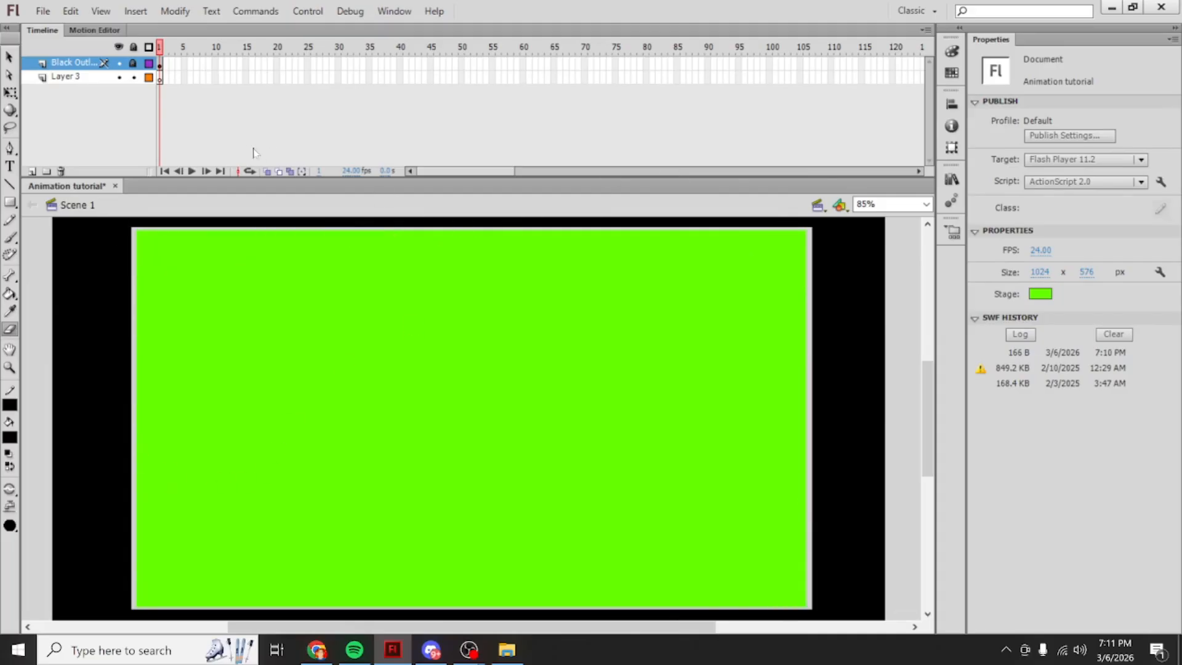
Step: Rename Layer 3 as "Background"
left_click(159, 79)
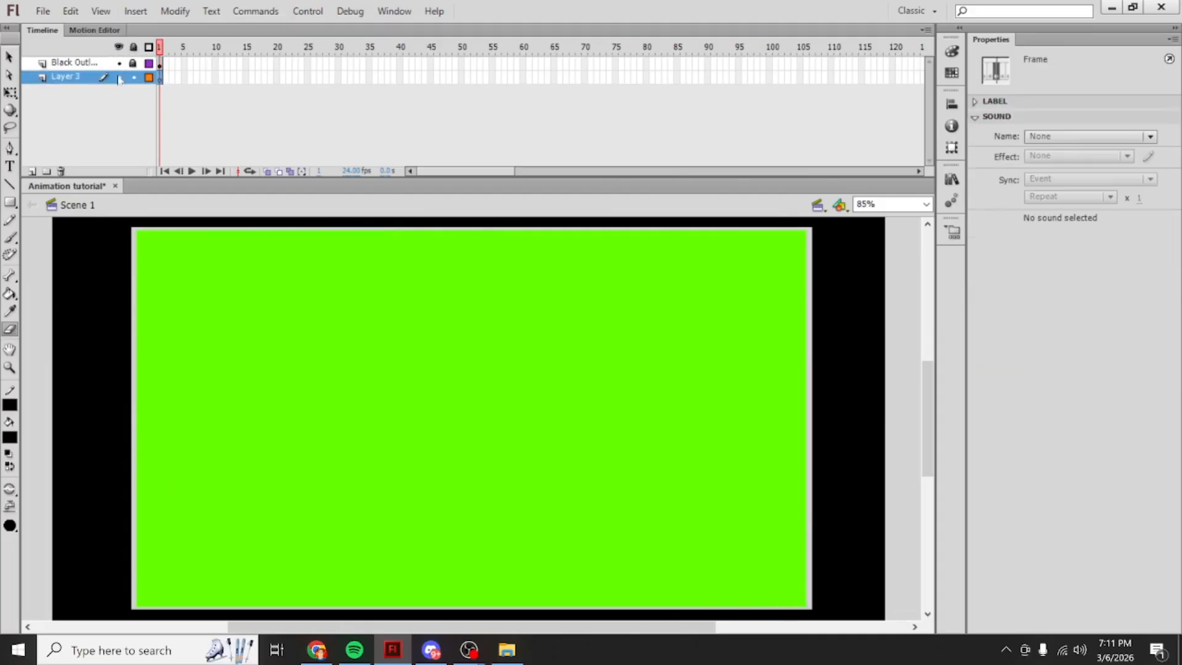
double_click(71, 78)
type("Background")
key("Return")
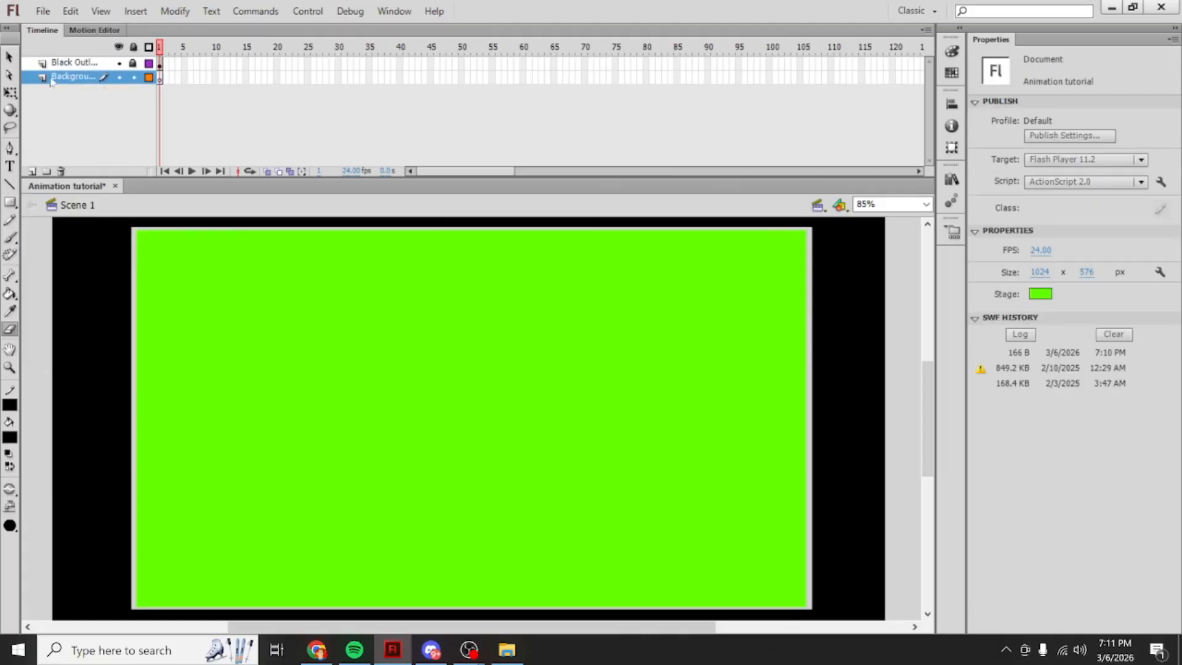
Step: Draw a black-stroked rectangle with dark green fill across the lower part of the stage on the Background layer
left_click(10, 202)
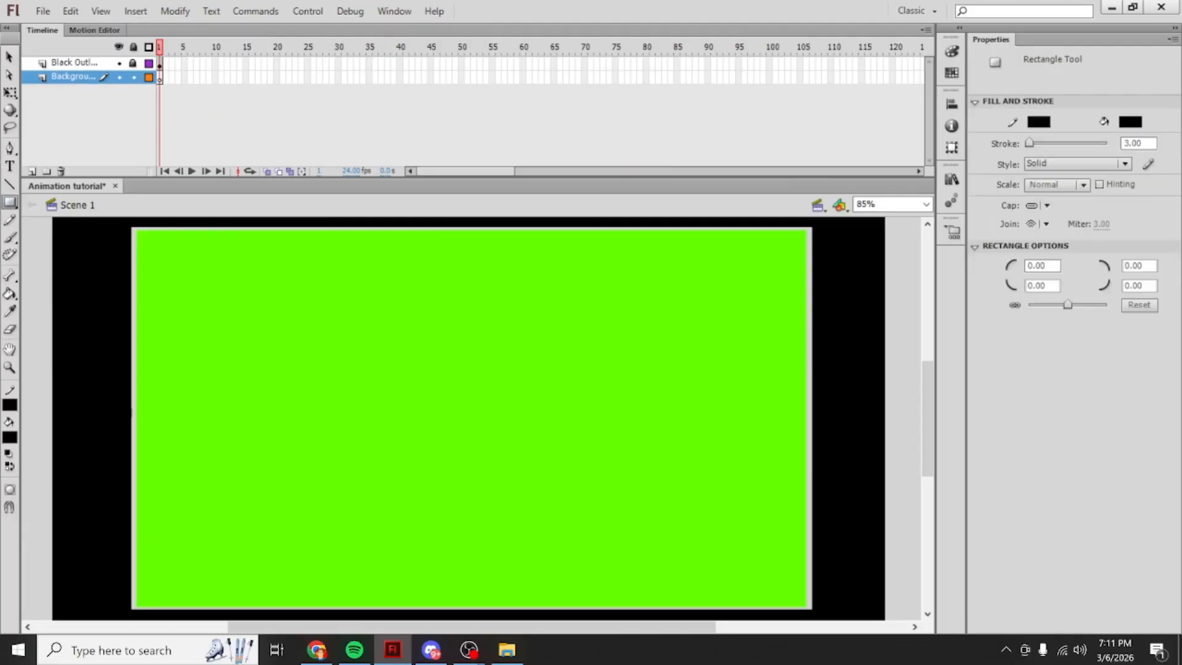
left_click(10, 438)
left_click(10, 434)
left_click(10, 203)
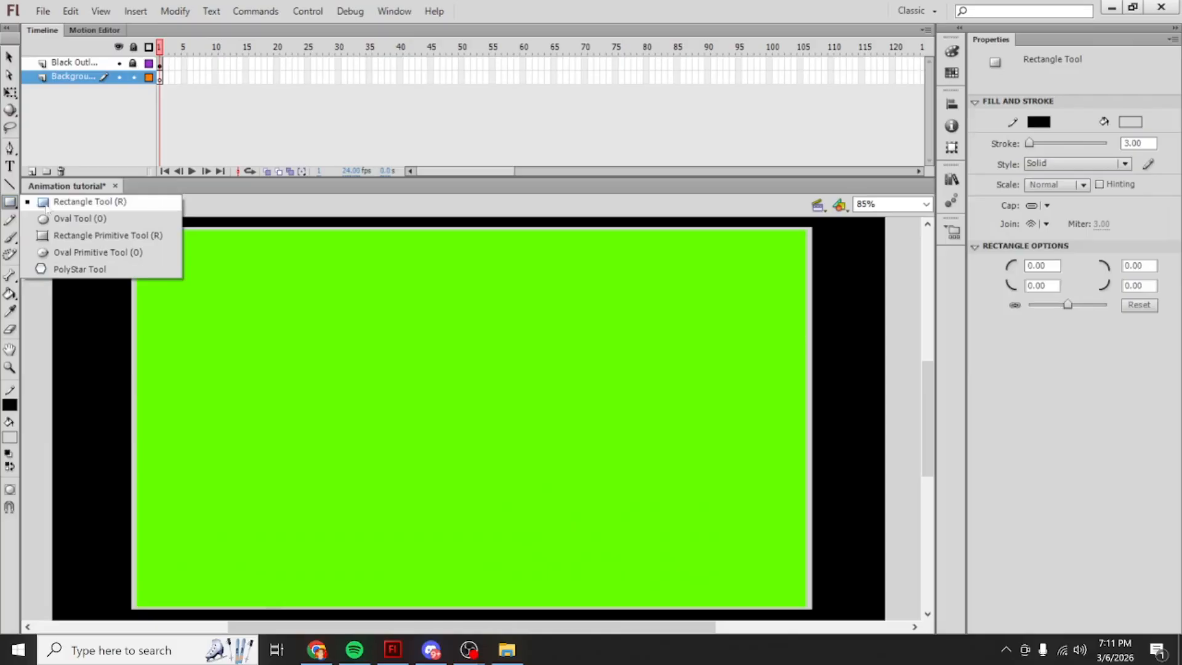
left_click(44, 205)
left_click(10, 437)
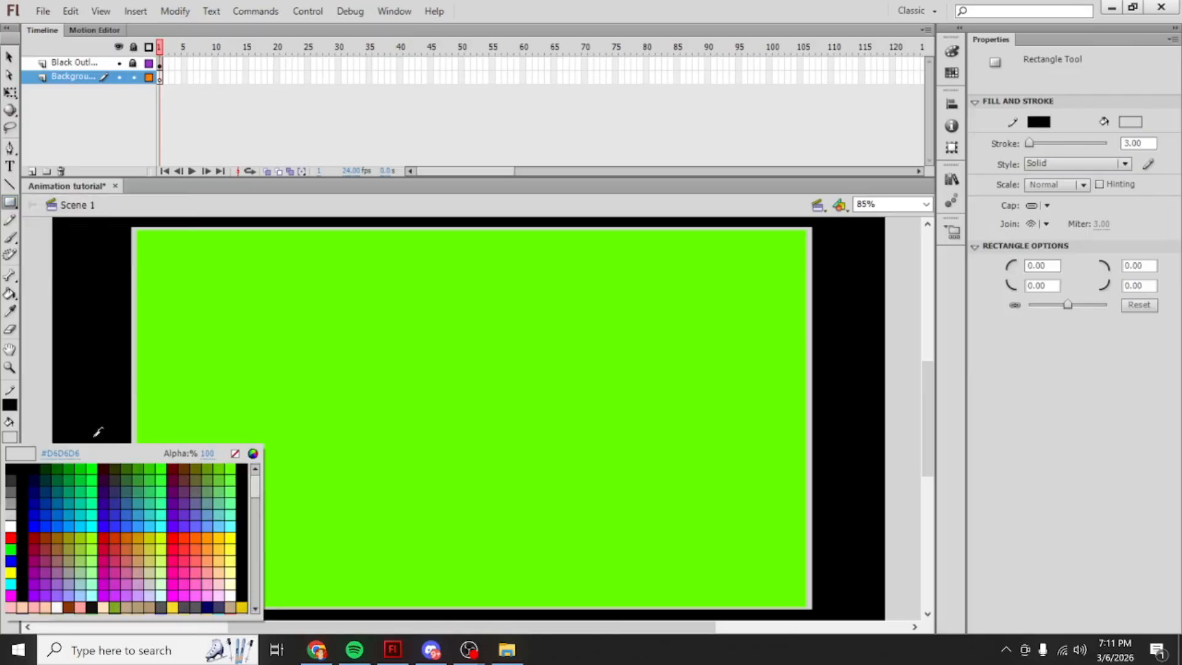
left_click(143, 467)
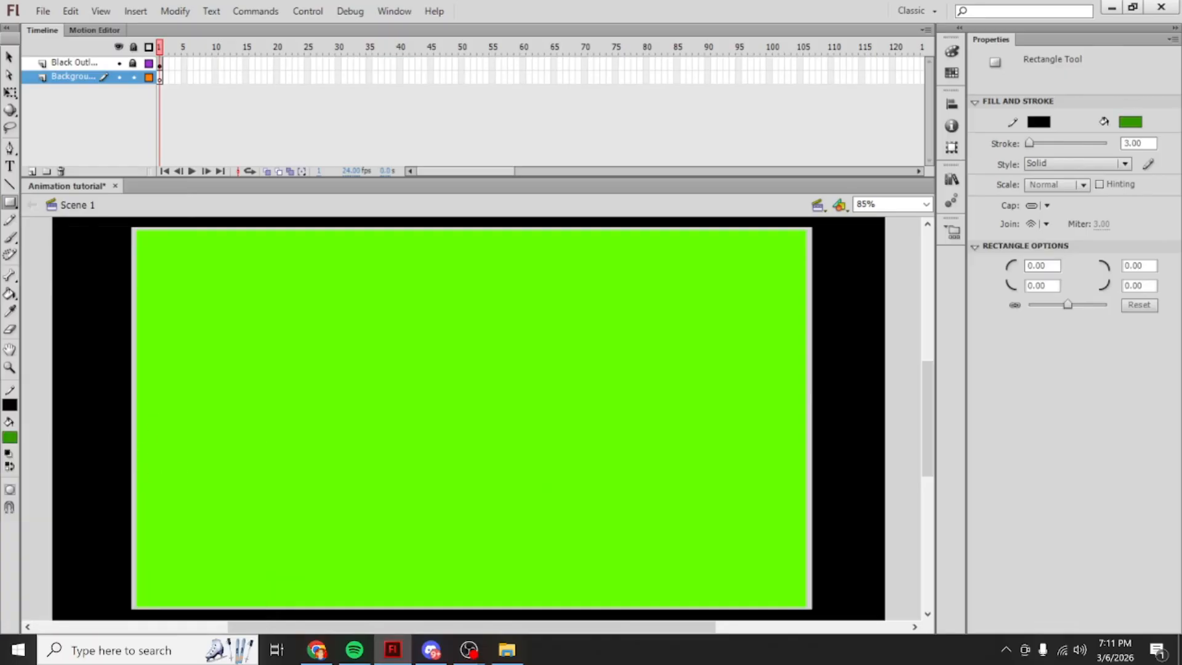
left_click_drag(88, 501, 136, 529)
mouse_move(827, 620)
left_mouse_down()
mouse_move(851, 602)
mouse_move(538, 601)
mouse_move(850, 617)
left_mouse_up()
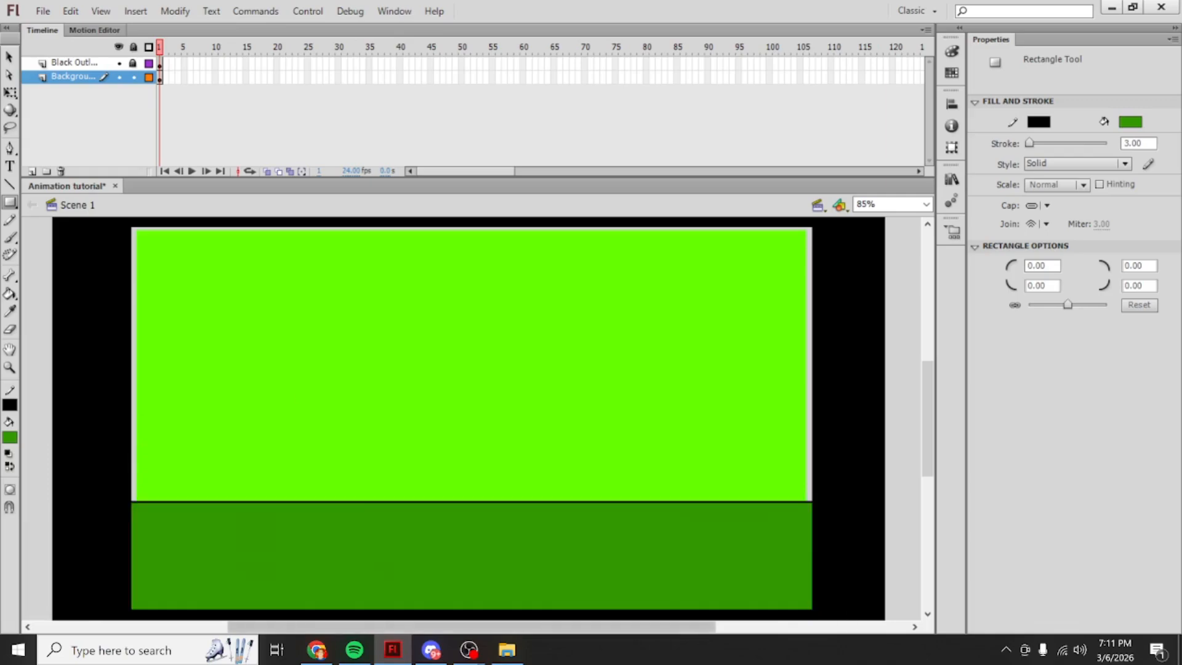
Step: Bow the ground's top edge slightly upward and draw a spiky grass tuft near each end of it with the Pencil tool
key("v")
left_click_drag(499, 498, 499, 493)
left_click(10, 219)
mouse_move(660, 504)
left_mouse_down()
mouse_move(678, 450)
mouse_move(680, 476)
mouse_move(698, 454)
mouse_move(695, 477)
mouse_move(715, 472)
mouse_move(699, 513)
left_mouse_up()
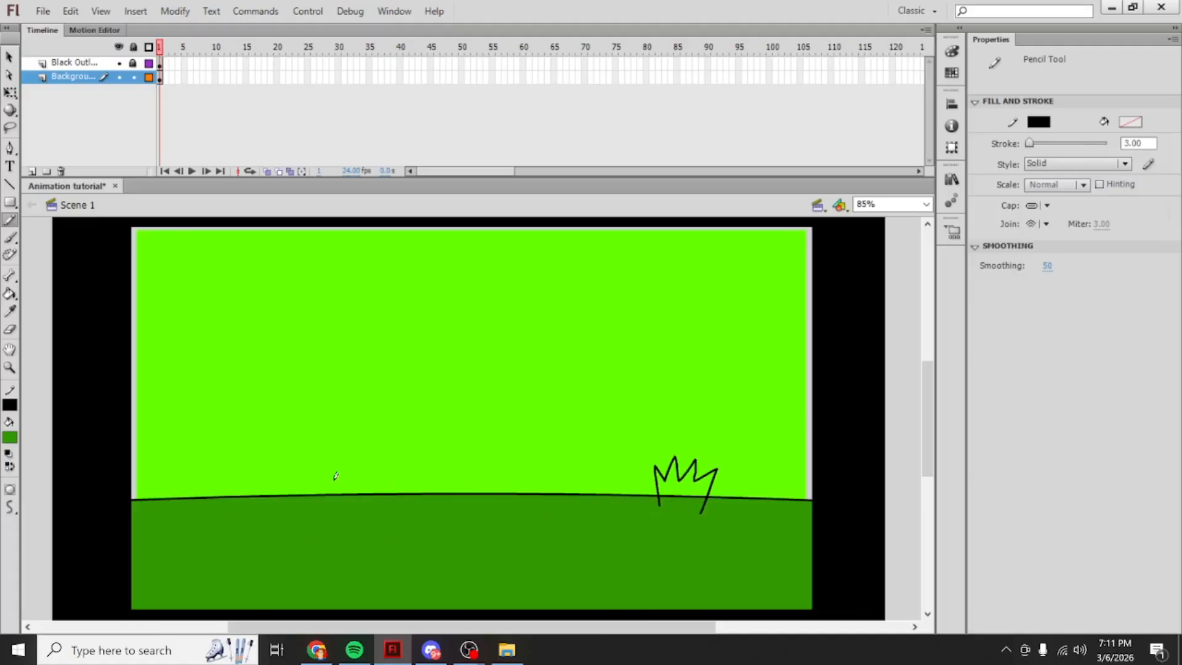
mouse_move(240, 512)
left_mouse_down()
mouse_move(229, 461)
mouse_move(206, 467)
mouse_move(210, 478)
mouse_move(183, 475)
mouse_move(204, 509)
left_mouse_up()
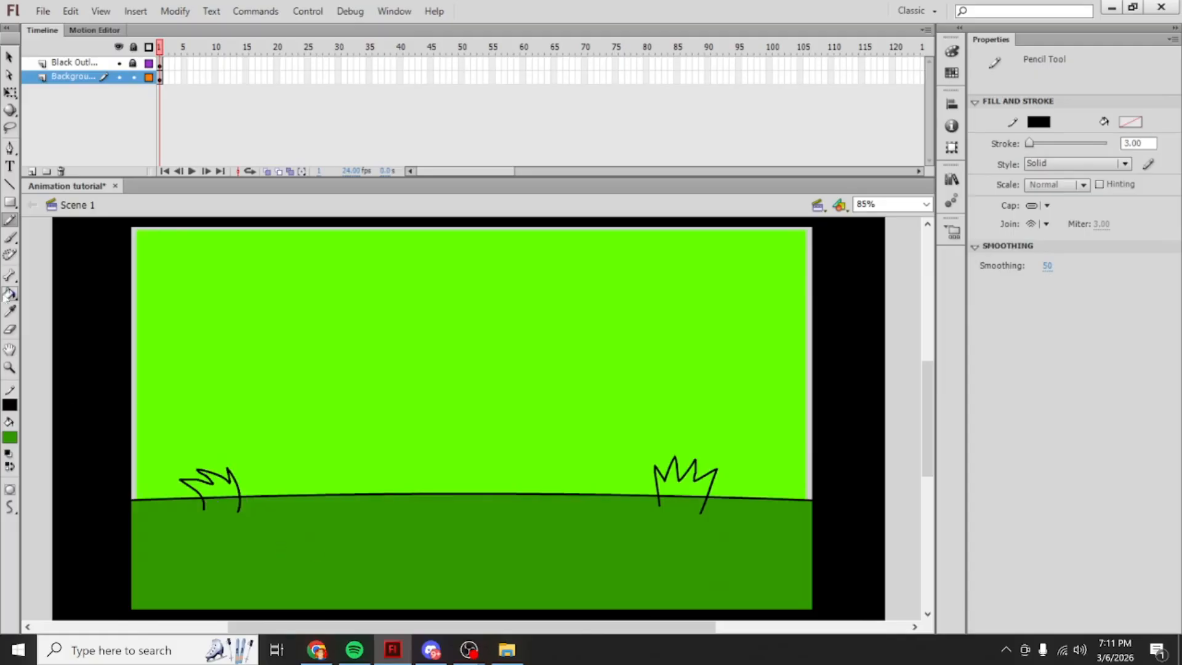
Step: Fill both grass tufts with the ground's dark green and delete the ground-line segments running through them
left_click(10, 294)
left_click(207, 483)
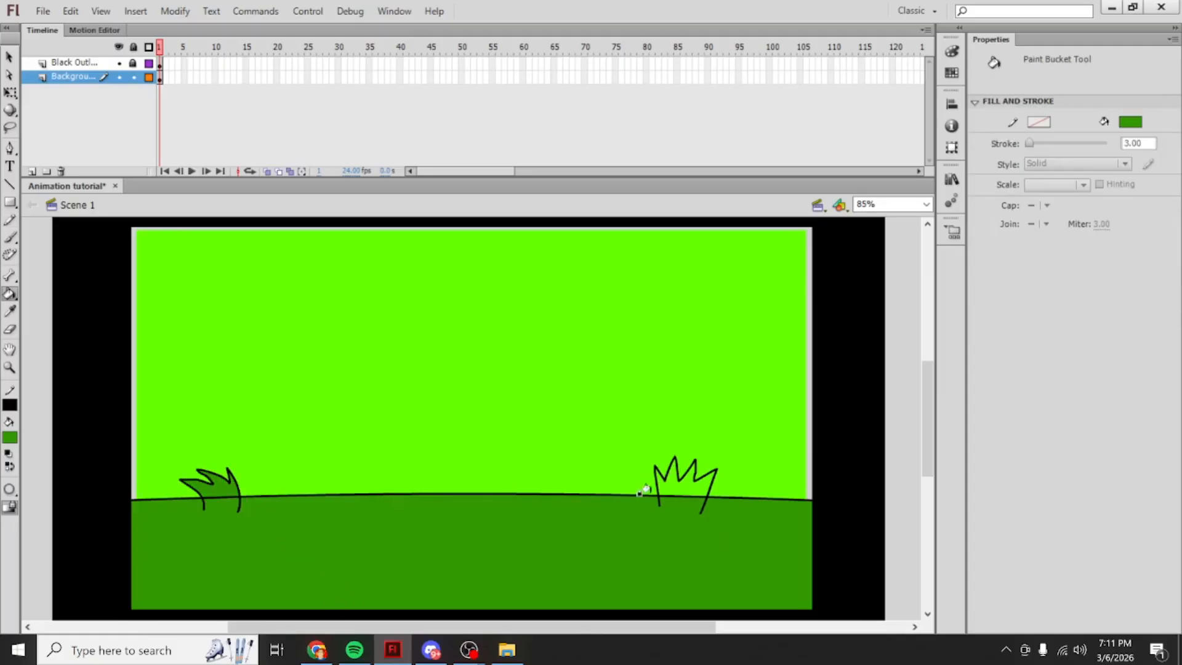
left_click(664, 489)
key("v")
left_click(687, 496)
key("Delete")
left_click(209, 497)
key("Delete")
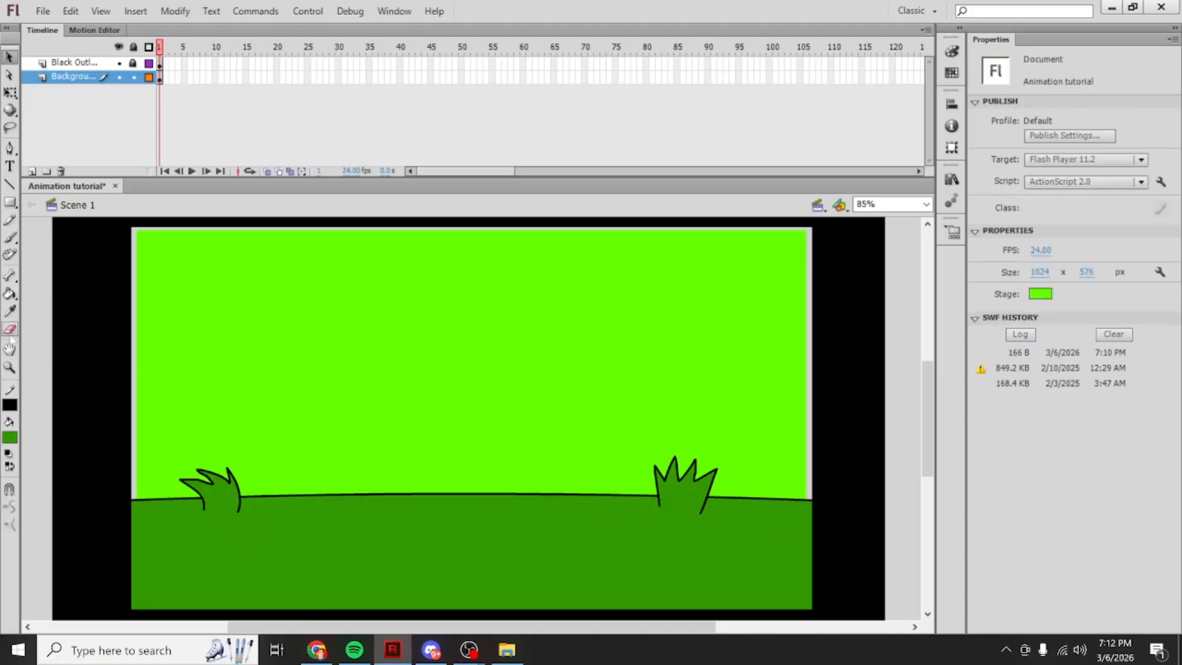
Step: Try a freehand Pencil stroke in the empty area above the ground and undo it
left_click(10, 220)
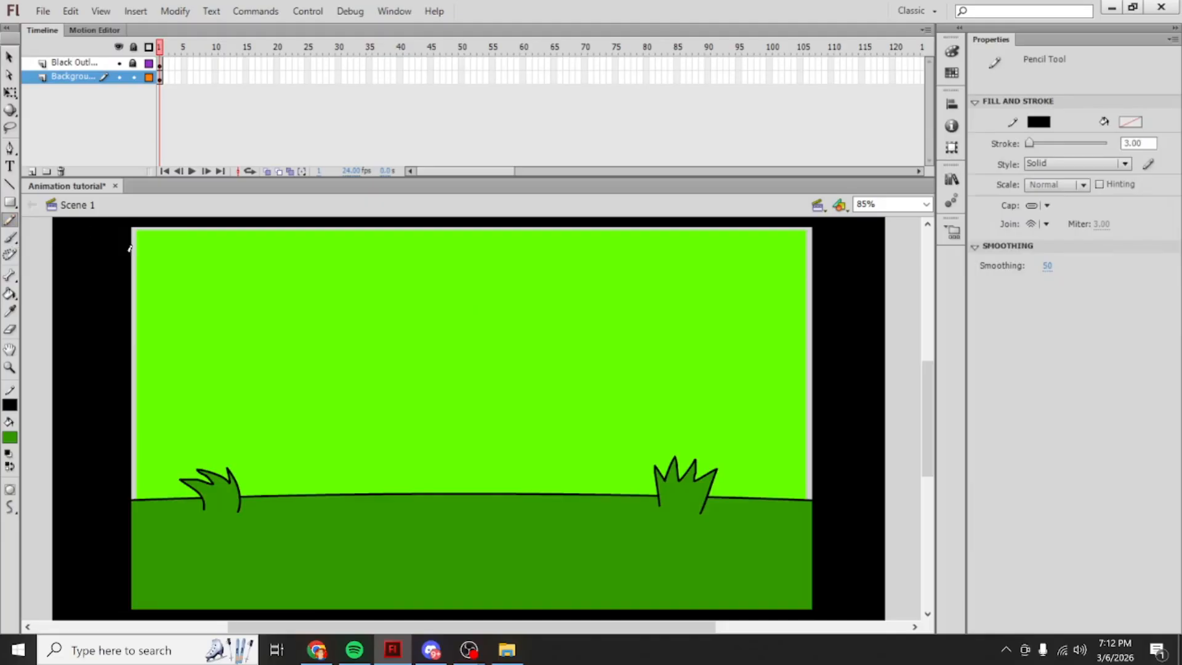
mouse_move(285, 442)
left_mouse_down()
mouse_move(283, 396)
mouse_move(297, 422)
mouse_move(309, 393)
mouse_move(309, 412)
mouse_move(335, 391)
mouse_move(325, 418)
mouse_move(353, 412)
left_mouse_up()
key("ctrl+z")
Step: Switch to the Brush tool and choose a smaller brush size
left_click(14, 238)
left_click(10, 543)
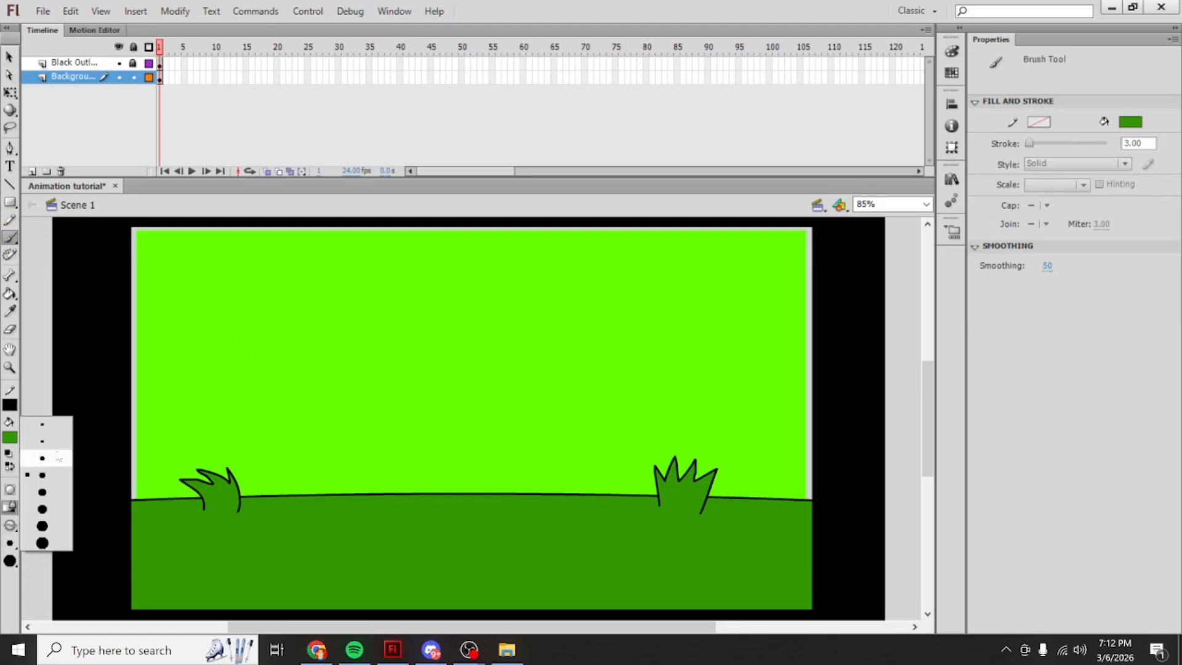
left_click(34, 444)
Step: Try freehand black Brush strokes in the empty area above the ground and undo them all
left_click(5, 441)
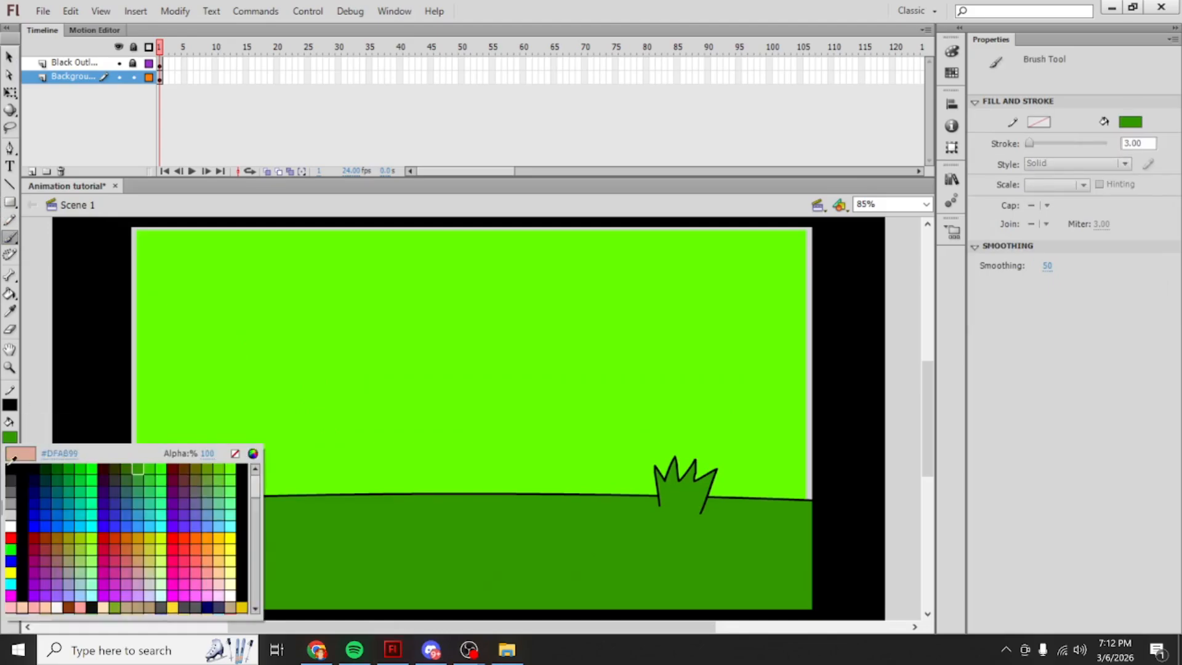
left_click(6, 467)
left_click_drag(337, 300, 414, 432)
key("ctrl+z")
mouse_move(285, 315)
left_mouse_down()
mouse_move(593, 414)
mouse_move(579, 390)
mouse_move(383, 370)
mouse_move(247, 286)
left_mouse_up()
key("ctrl+z")
left_click_drag(289, 390, 491, 441)
key("ctrl+z")
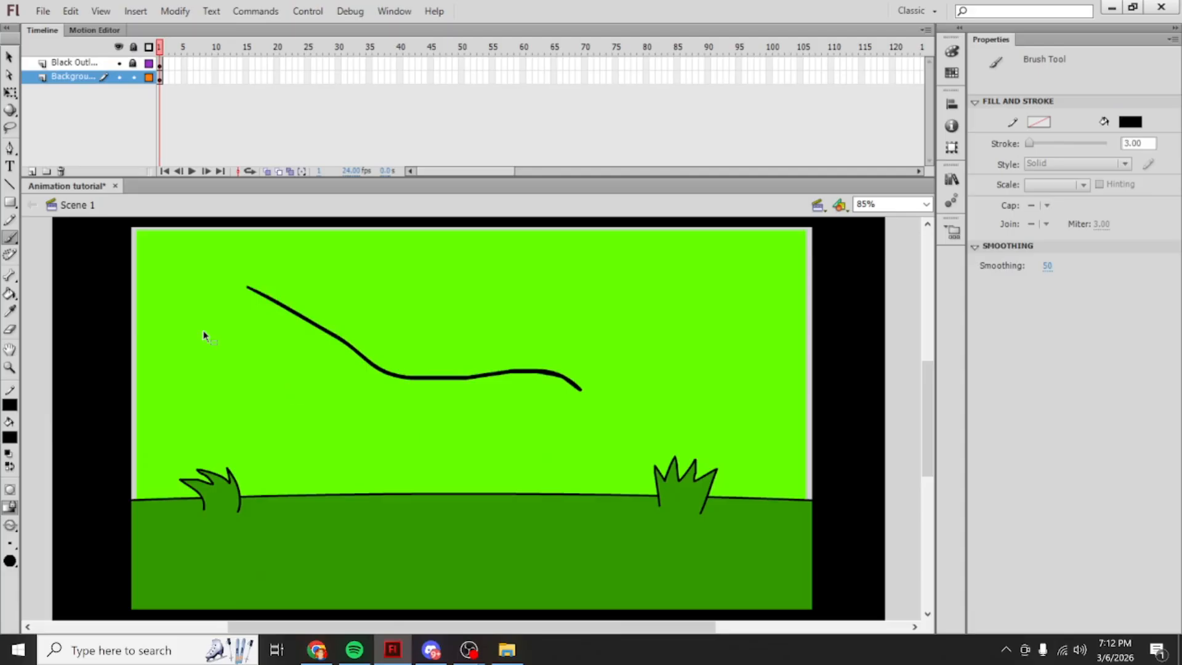
key("ctrl+z")
key("y")
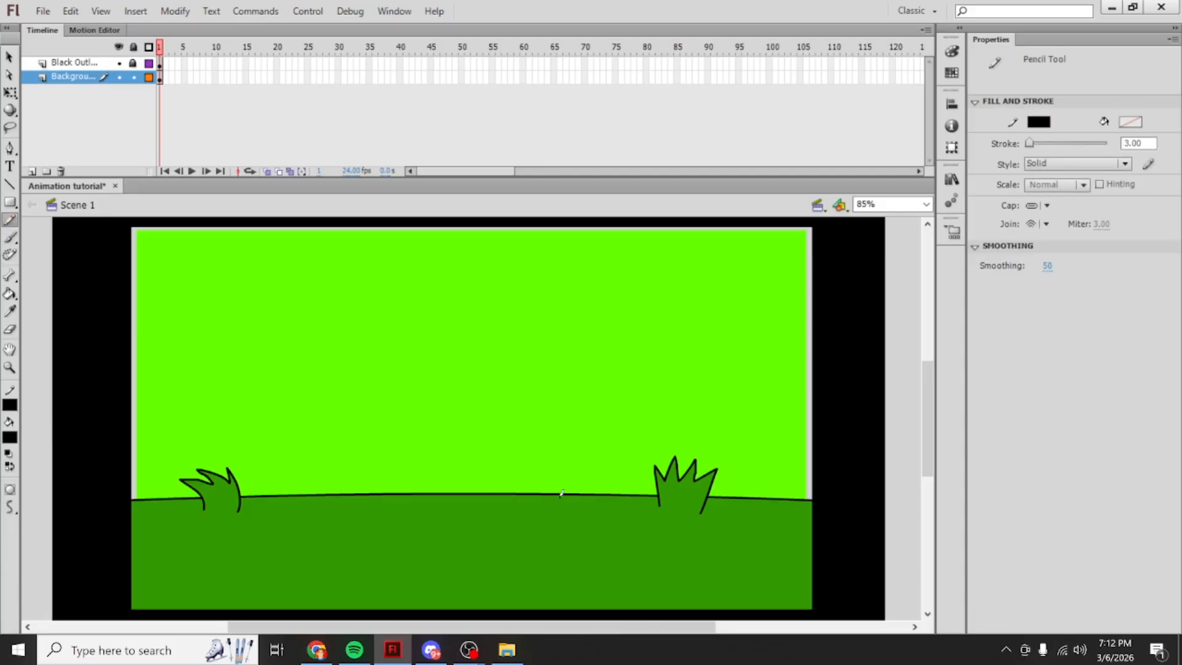
Step: Sample the ground's dark green and mix a slightly lighter shade of it as the fill colour
left_click(10, 310)
left_click(345, 512)
left_click(7, 436)
left_click(253, 454)
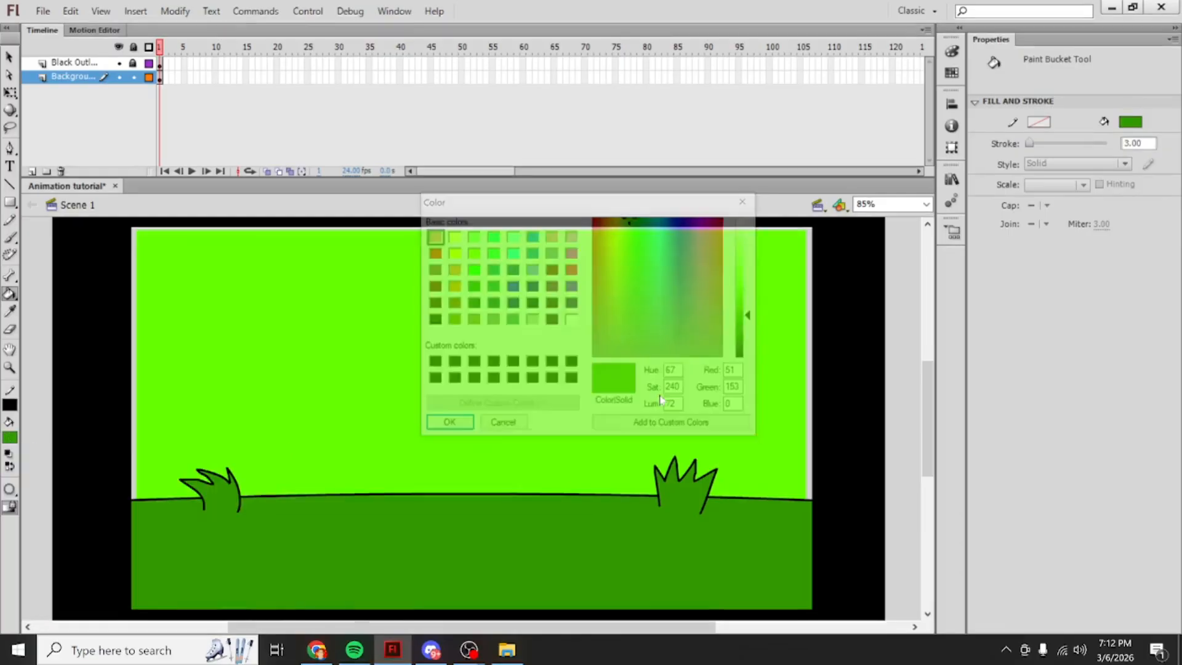
left_click_drag(742, 320, 743, 308)
left_click(448, 428)
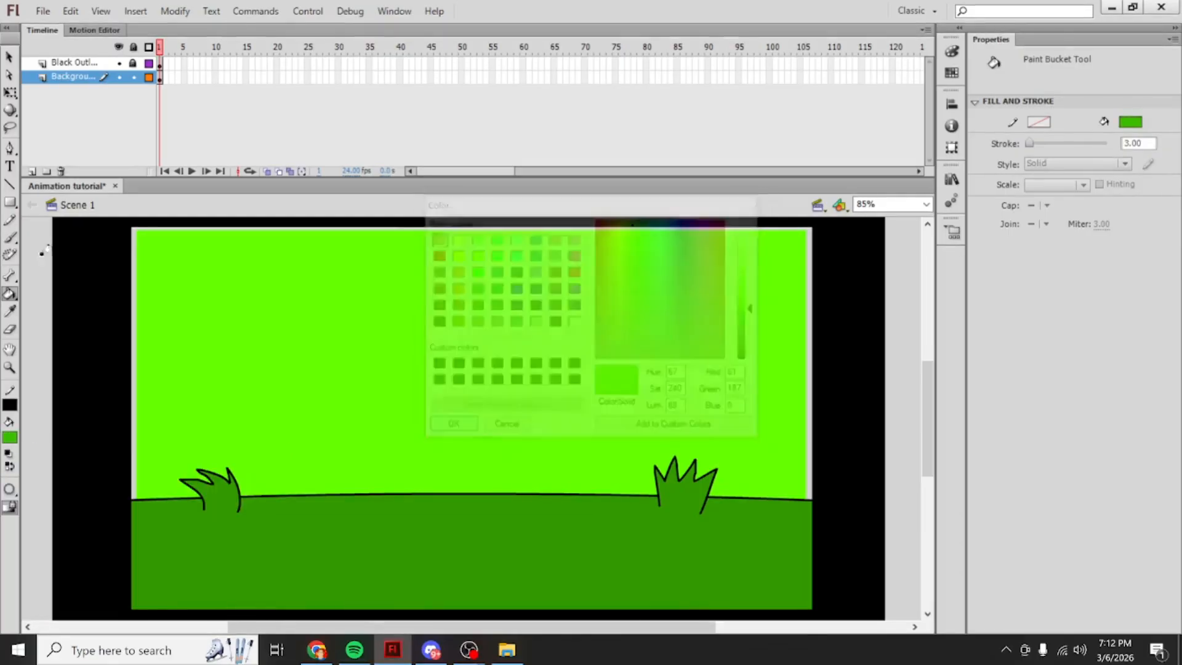
Step: Brush a wavy lighter-green line across the full width of the ground, just below its top edge
left_click(10, 237)
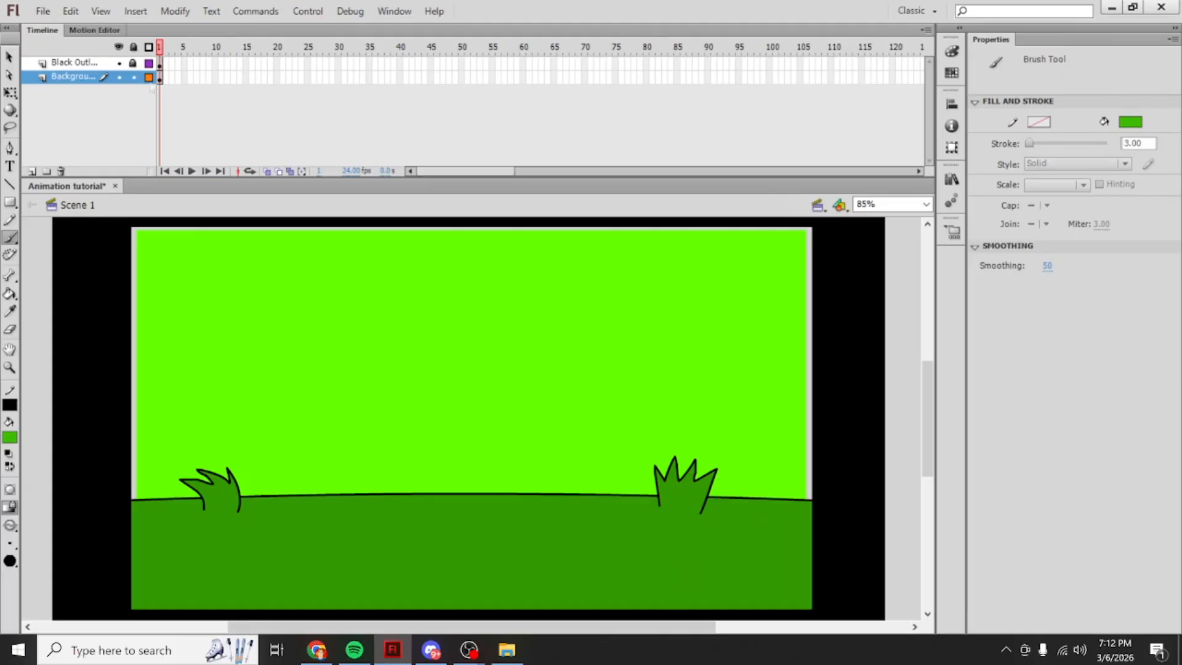
left_click(161, 77)
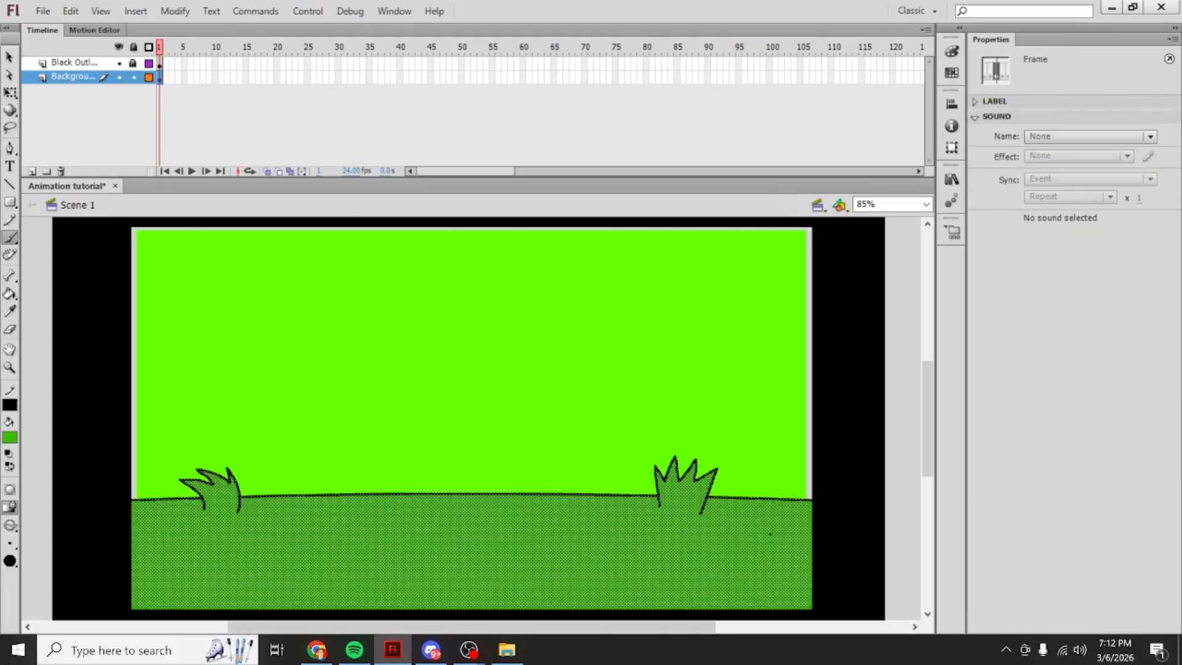
mouse_move(813, 501)
left_mouse_down()
mouse_move(808, 518)
mouse_move(708, 528)
mouse_move(128, 504)
left_mouse_up()
Step: Try filling the ground below the wavy line with the lighter green and undo the fill
left_click(10, 294)
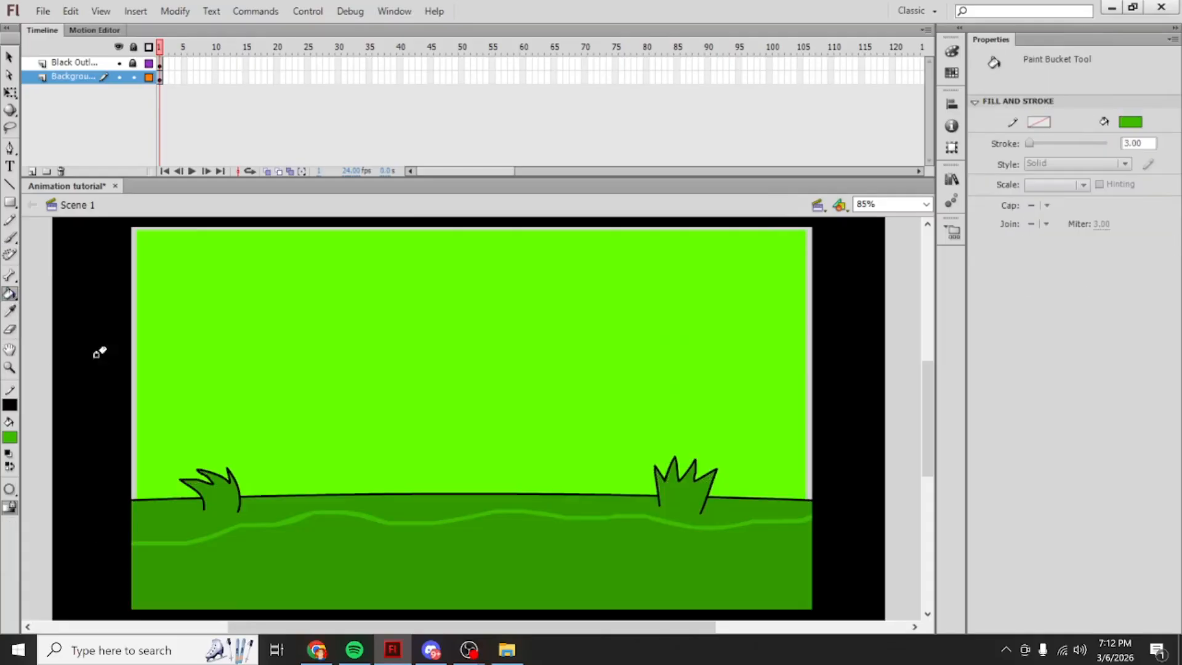
left_click(461, 585)
key("ctrl+z")
Step: Retouch the wavy line with the Brush out to both stage edges and fill the ground below it with the lighter green
left_click(10, 237)
scroll(468, 400, "down", 3)
mouse_move(814, 445)
left_mouse_down()
mouse_move(830, 523)
mouse_move(800, 558)
mouse_move(196, 565)
mouse_move(89, 507)
mouse_move(109, 473)
mouse_move(132, 473)
left_mouse_up()
left_click(10, 293)
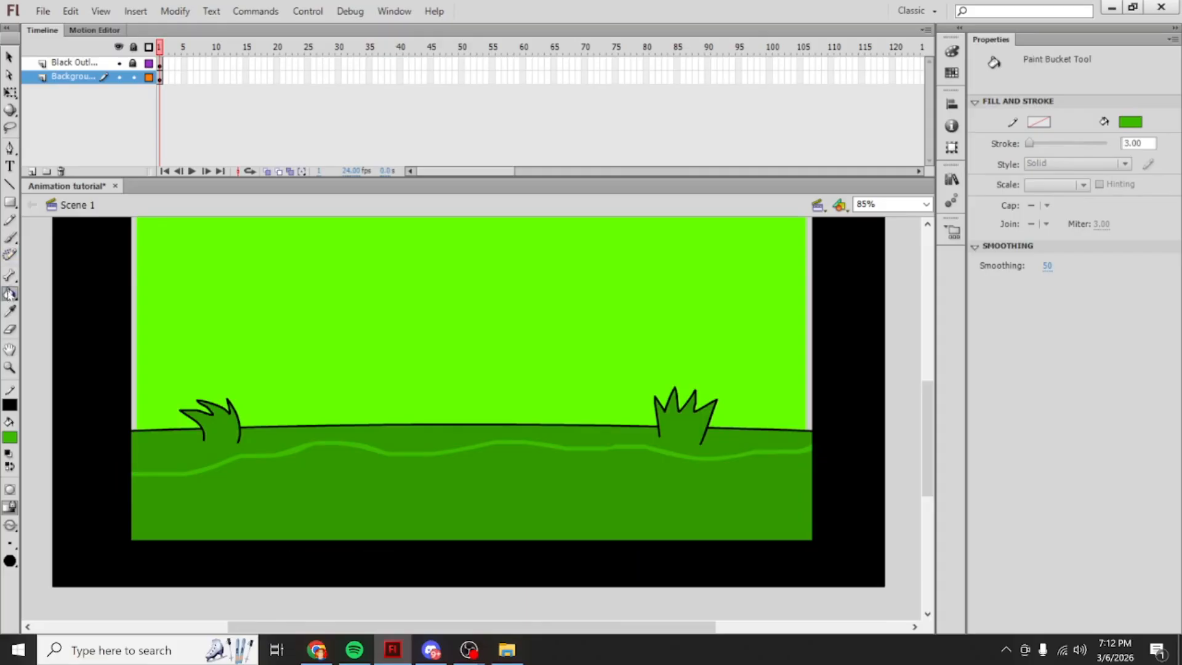
left_click(532, 507)
Step: Raise the lighter green below the left grass tuft by brushing a higher boundary line and filling the enclosed dark area
left_click(10, 237)
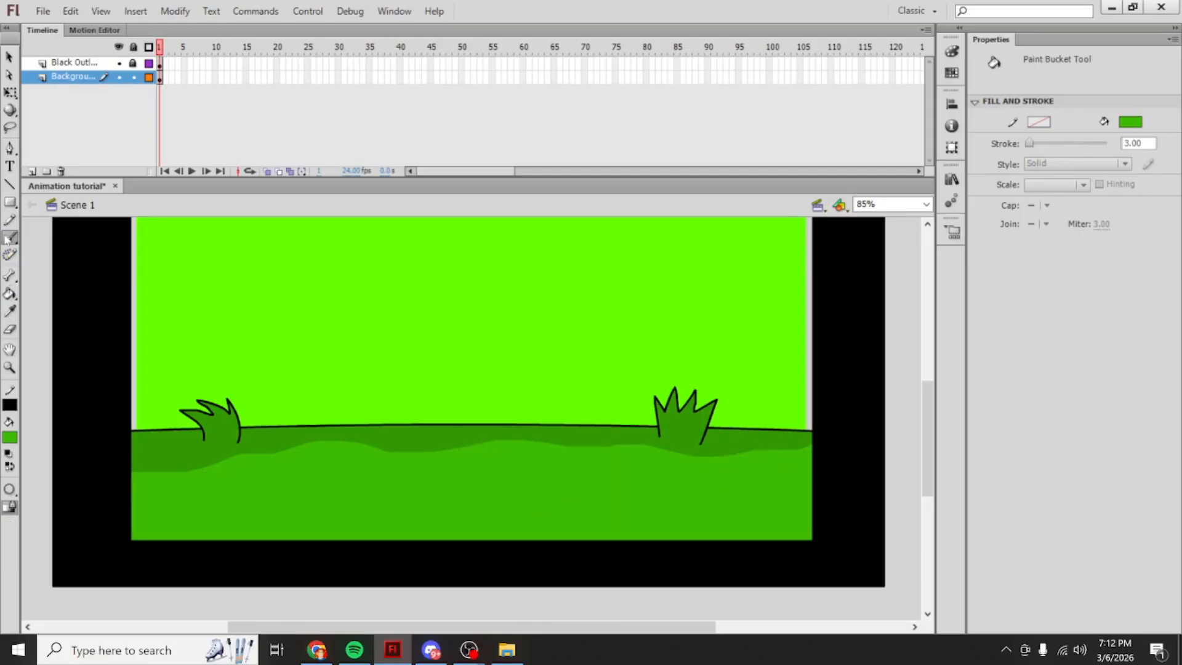
mouse_move(229, 456)
left_mouse_down()
mouse_move(114, 448)
mouse_move(83, 476)
mouse_move(131, 538)
left_mouse_up()
key("ctrl+z")
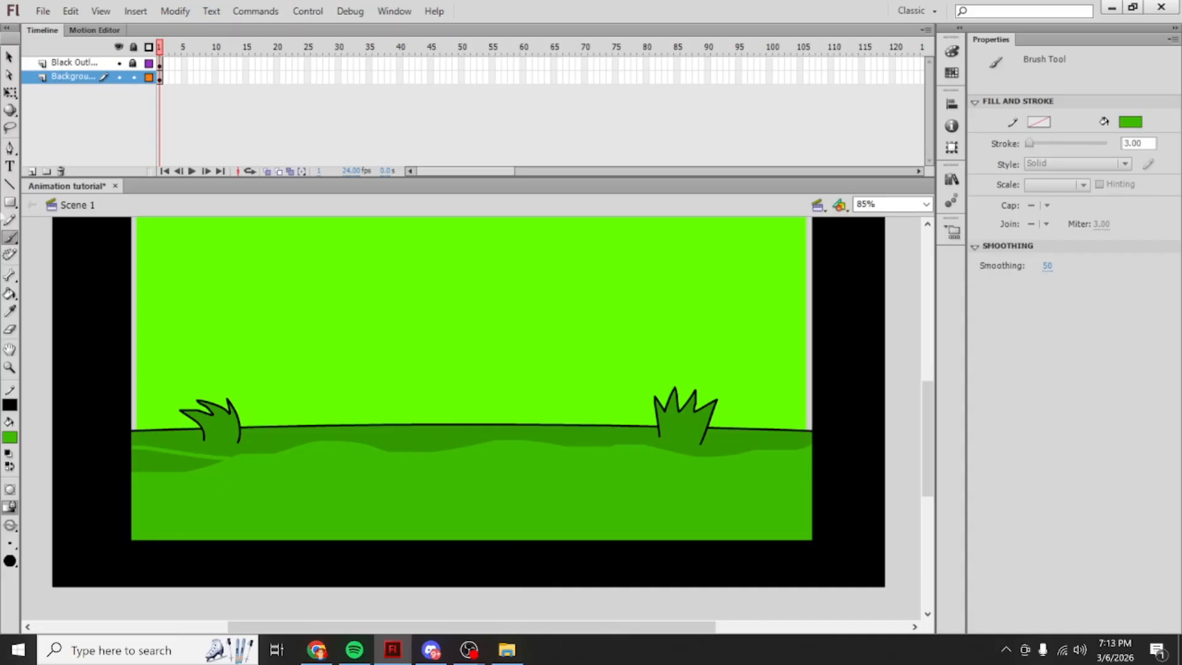
left_click(9, 294)
Step: Try brushing a closed circle above the ground and filling it, and undo both
left_click(10, 237)
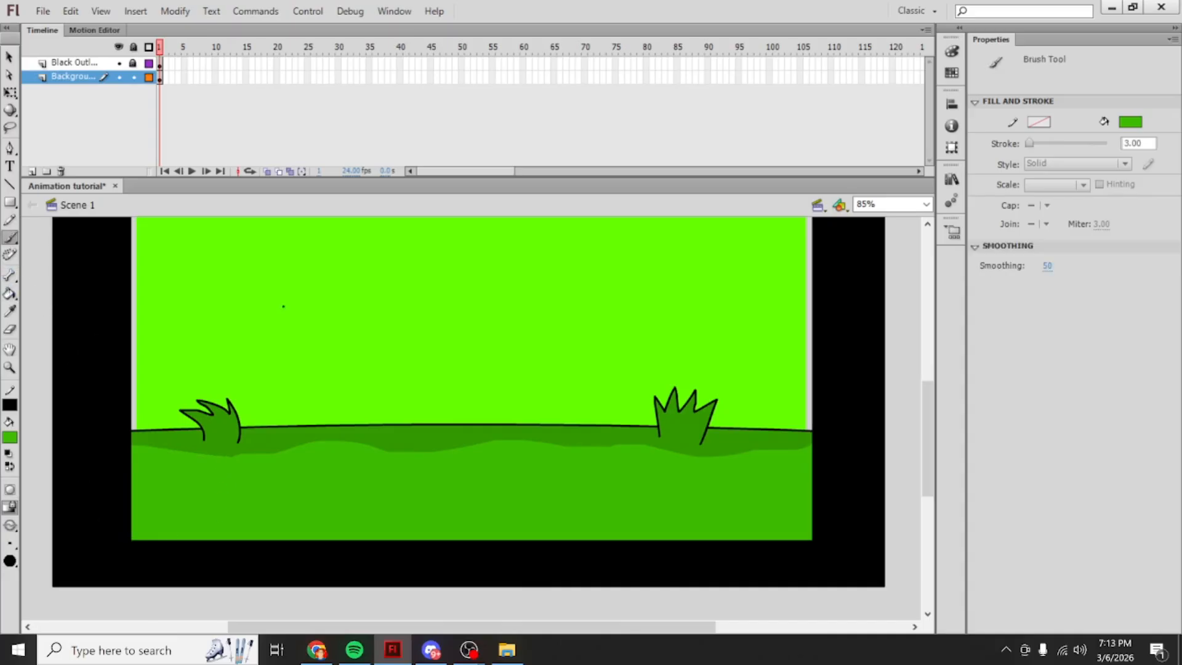
mouse_move(384, 272)
left_mouse_down()
mouse_move(431, 358)
mouse_move(414, 261)
left_mouse_up()
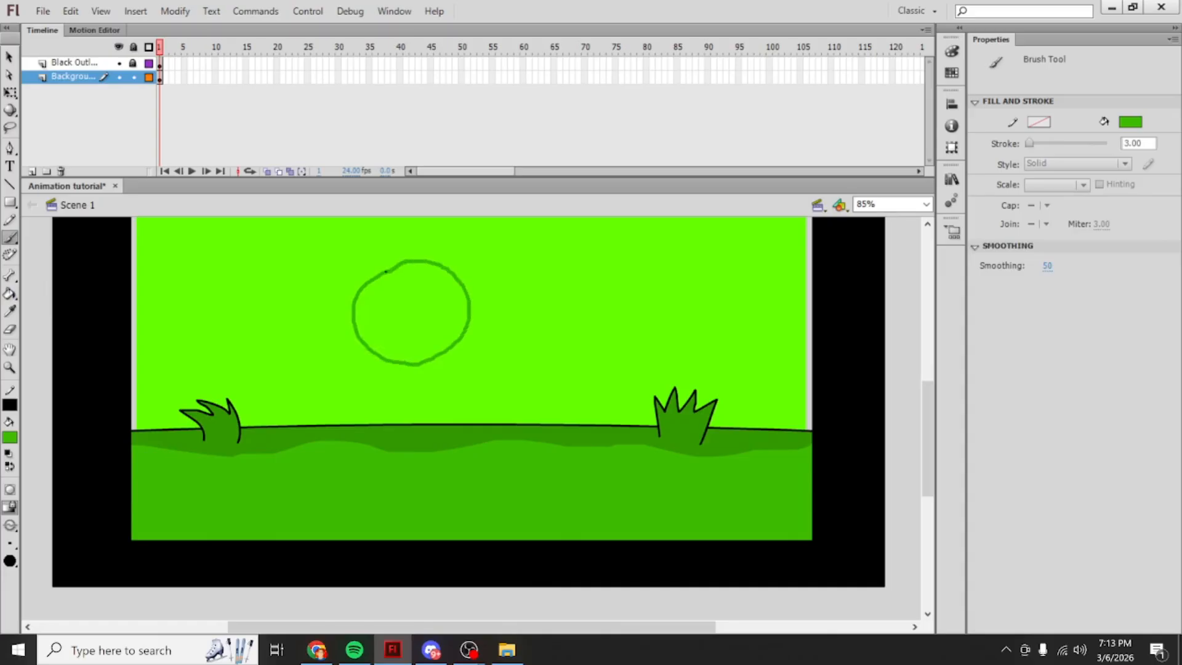
left_click(10, 294)
left_click(382, 285)
key("ctrl+z")
key("ctrl+z")
Step: Set the Paint Bucket gap size to Close Large Gaps, brush a circle with a small gap, test-fill it and undo the fill
left_click(10, 489)
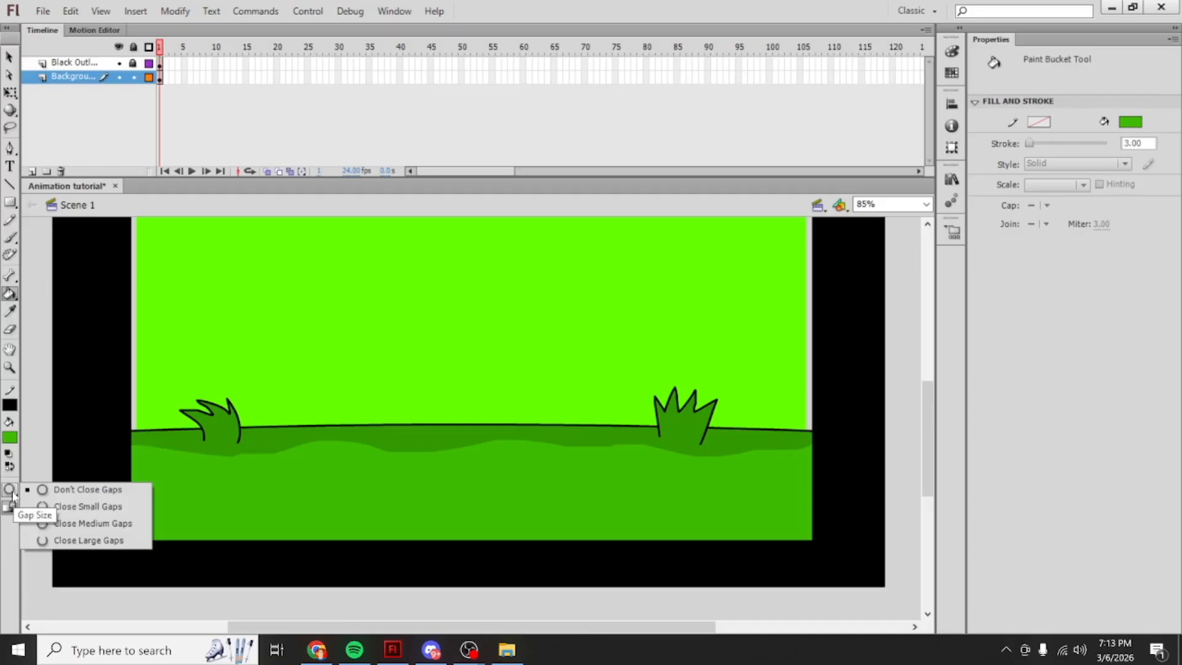
left_click(120, 540)
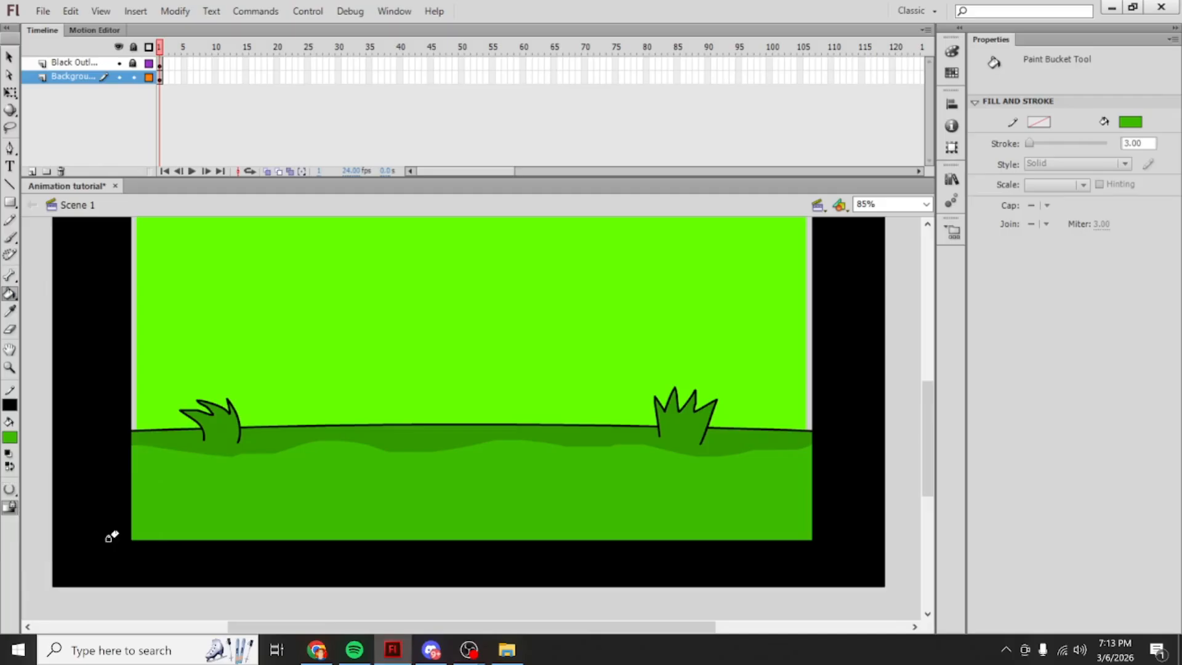
left_click(10, 237)
mouse_move(348, 263)
left_mouse_down()
mouse_move(382, 352)
mouse_move(381, 267)
mouse_move(360, 265)
left_mouse_up()
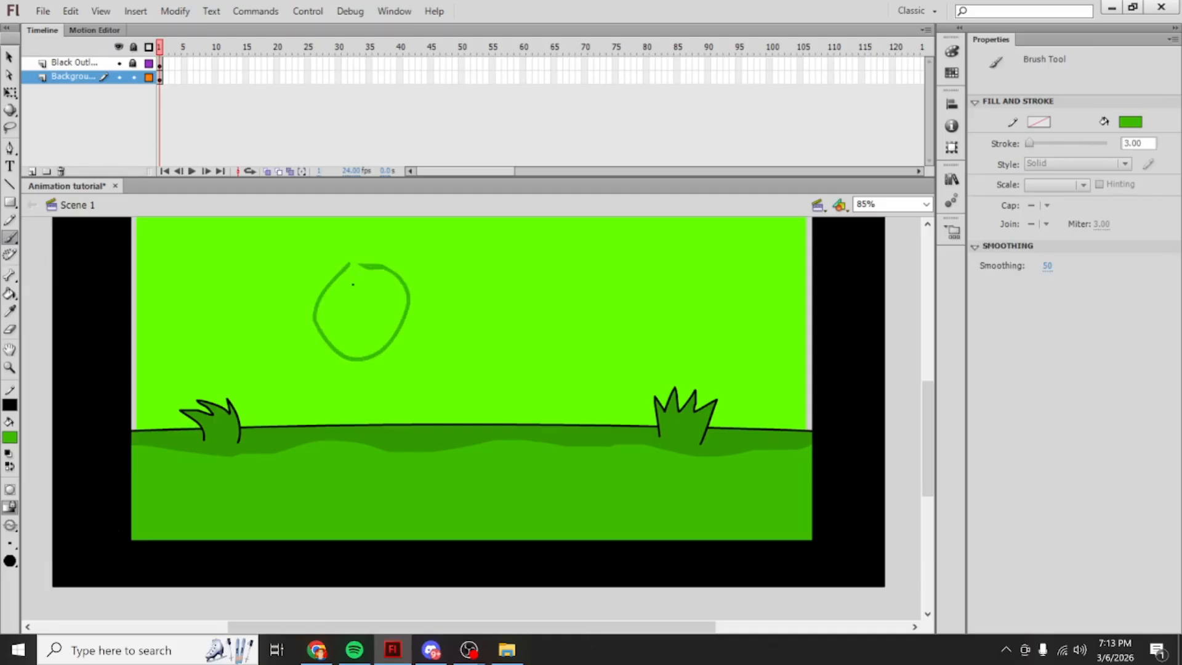
scroll(352, 285, "up", 2)
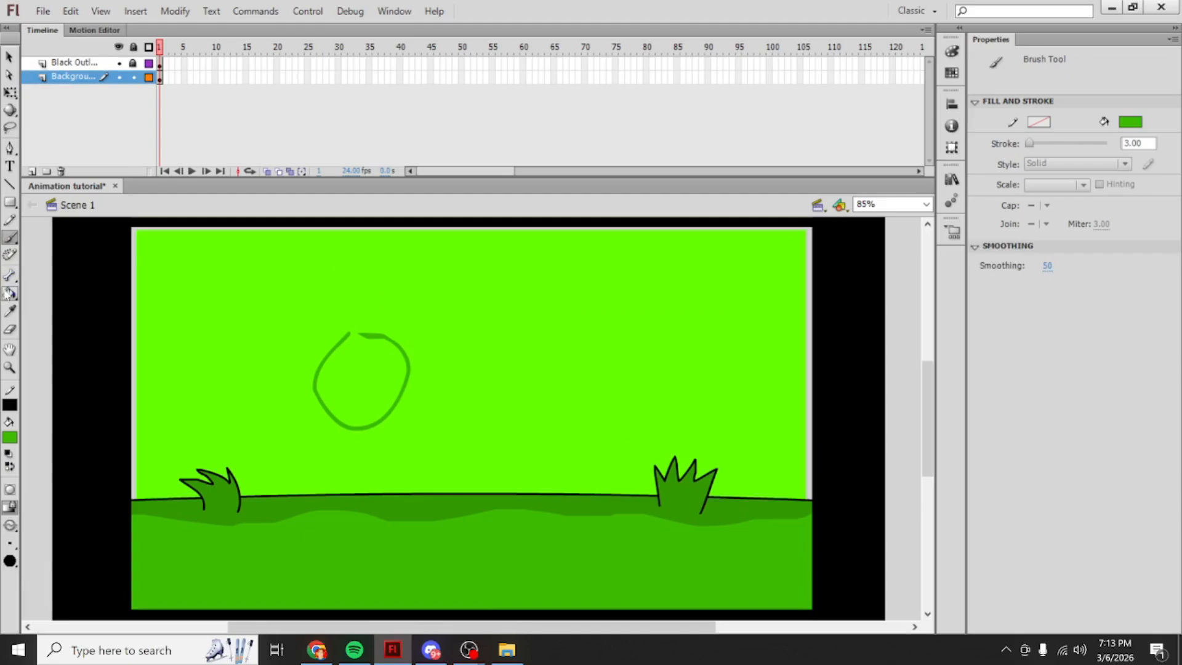
left_click(9, 294)
left_click(383, 364)
key("ctrl+z")
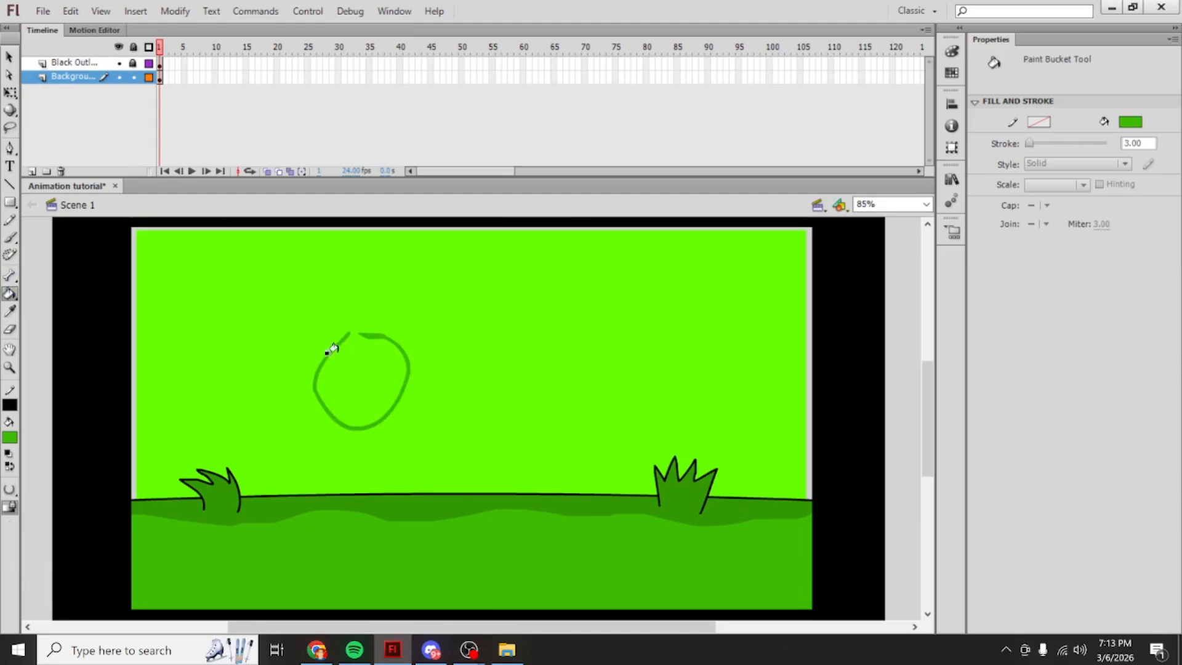
Step: Brush a large loop around the open circle, test the Paint Bucket fill inside the circle and undo the fill
left_click(10, 237)
mouse_move(432, 314)
left_mouse_down()
mouse_move(241, 266)
mouse_move(209, 408)
mouse_move(377, 489)
mouse_move(521, 425)
mouse_move(477, 316)
mouse_move(364, 285)
left_mouse_up()
key("k")
left_click(345, 361)
key("ctrl+z")
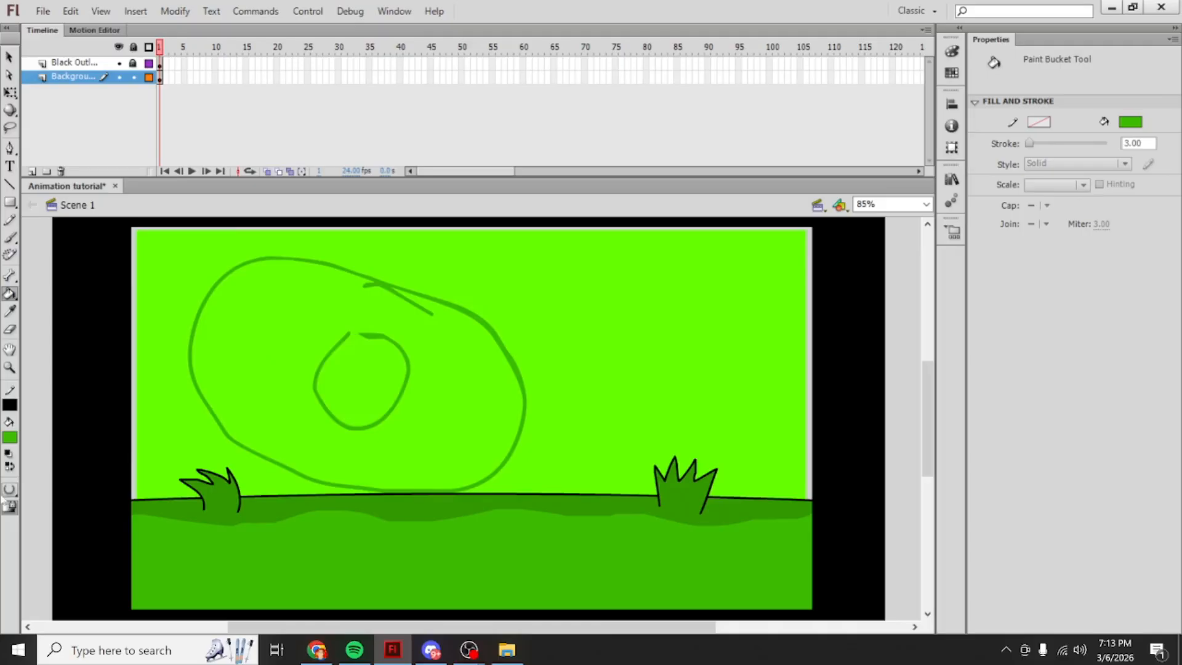
Step: Set the gap size to Don't Close Gaps, test-fill the open circle, and undo the fill and the large loop
left_click(9, 490)
left_click(68, 488)
left_click(347, 373)
key("ctrl+z")
key("ctrl+z")
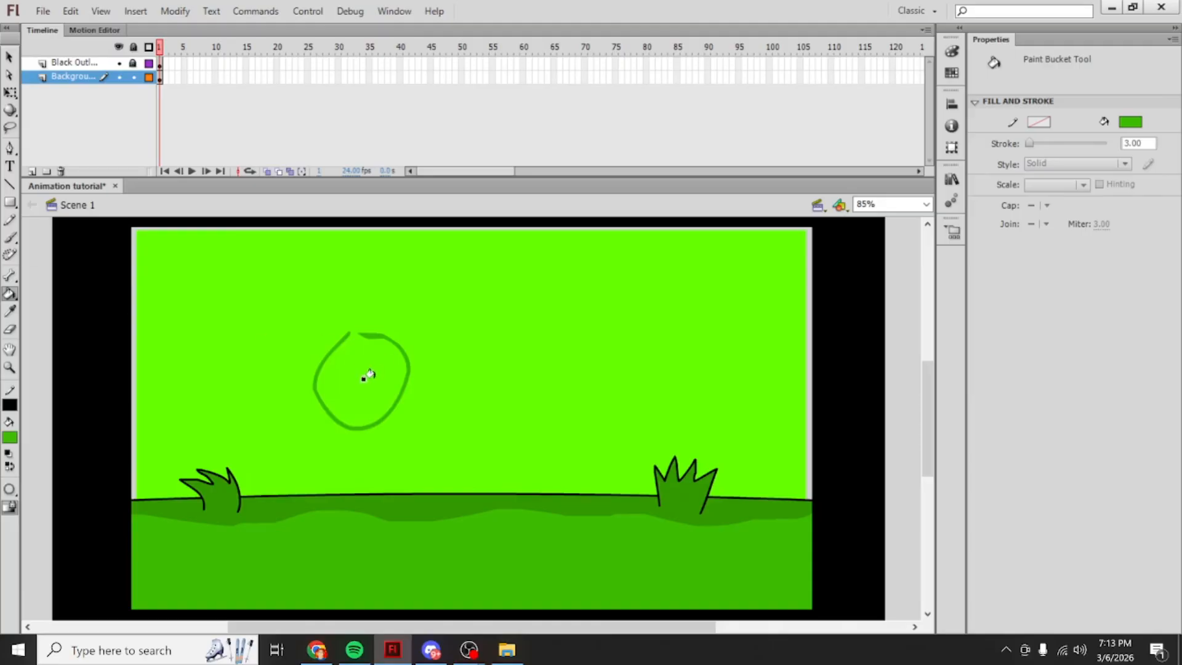
Step: Delete the open test circle above the ground and return to the Brush tool
left_click(10, 57)
left_click_drag(285, 317, 469, 462)
key("Delete")
left_click(9, 237)
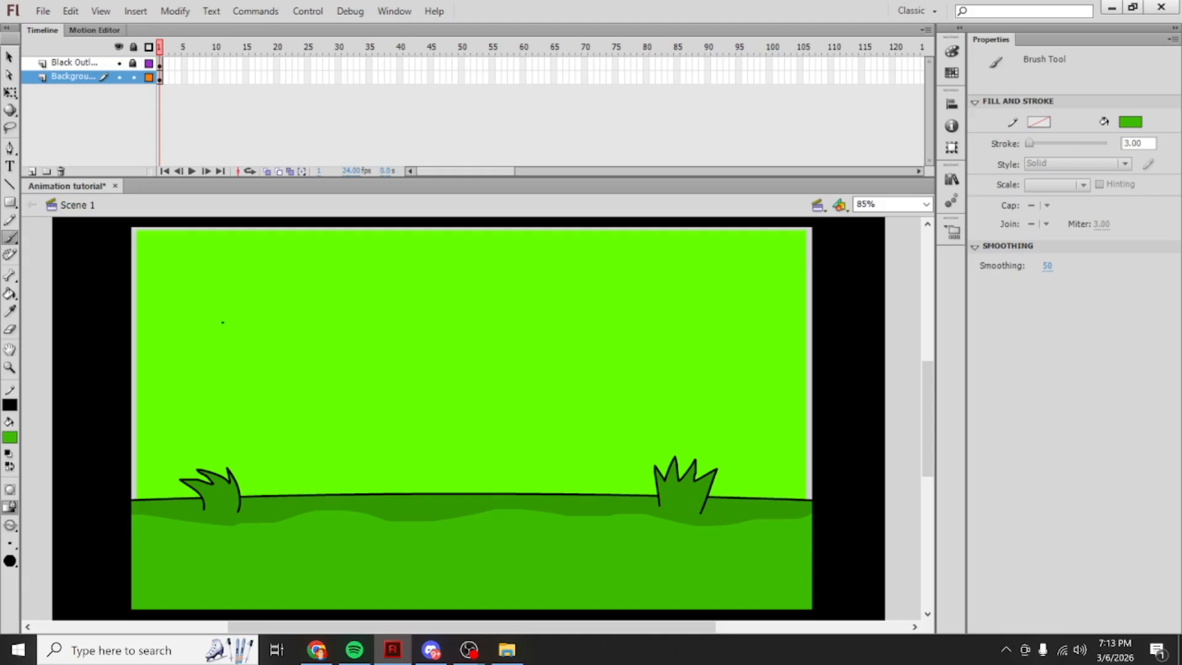
Step: Rename the Background layer as "Grass"
double_click(67, 77)
type("G")
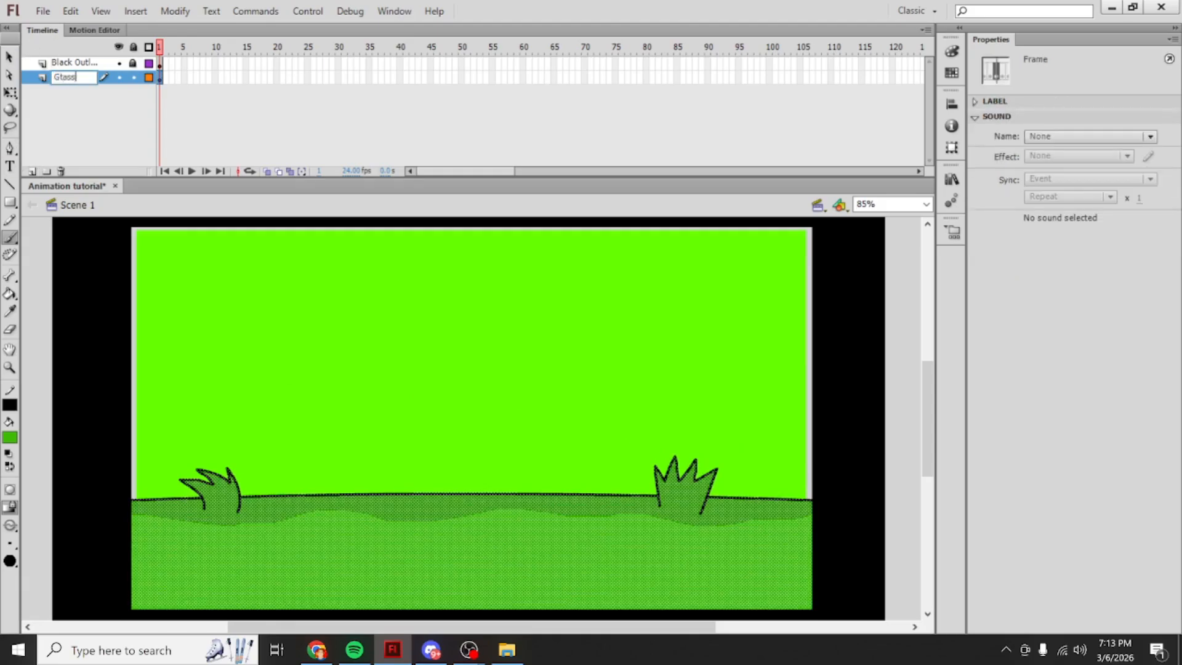
type("rass")
left_click(63, 87)
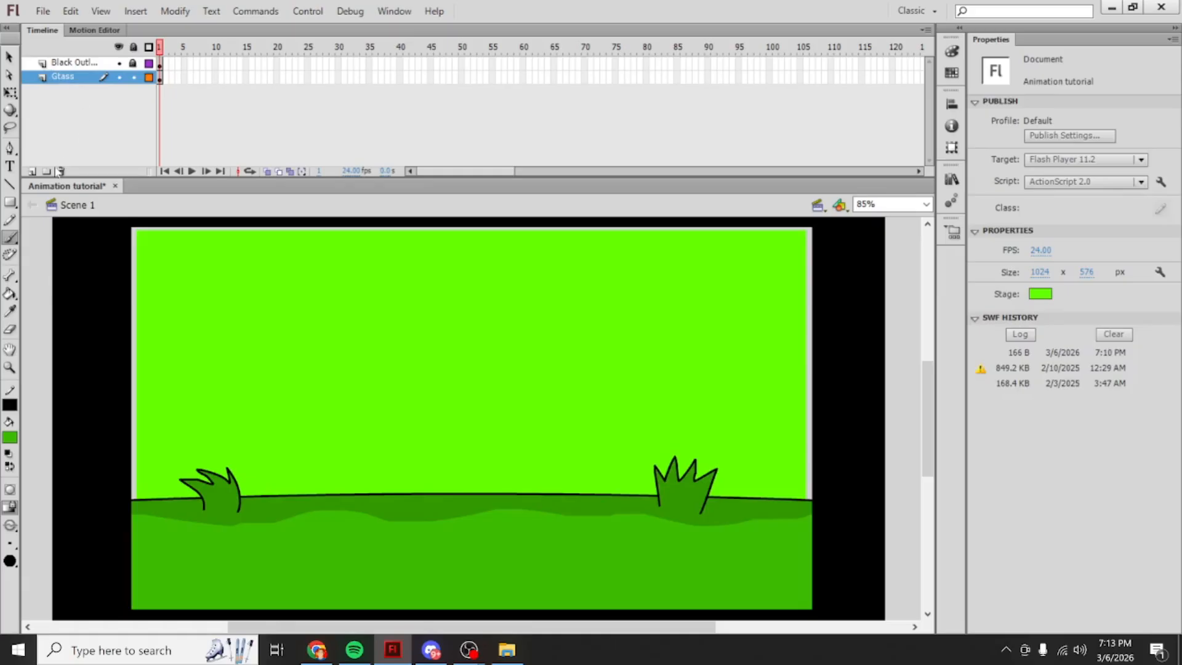
double_click(70, 79)
left_click(63, 77)
key("BackSpace")
type("r")
left_click(76, 89)
Step: Add a new layer beneath the Grass layer and name it "sky"
left_click(32, 172)
left_click_drag(80, 78, 74, 99)
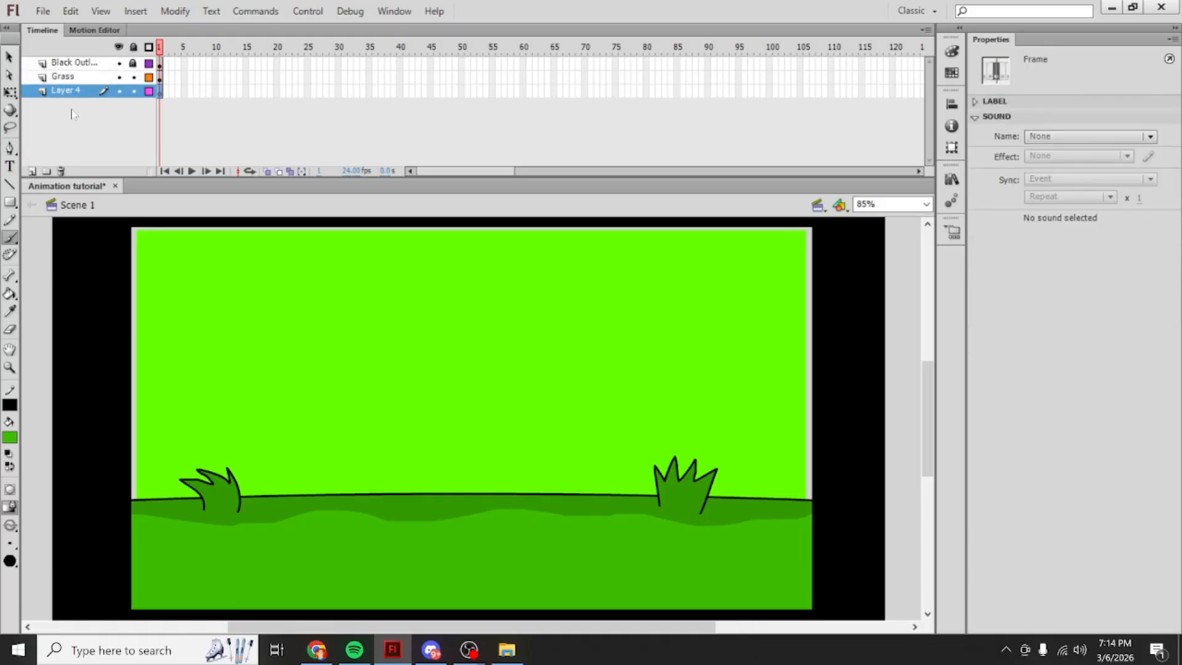
double_click(66, 91)
type("sky")
key("Return")
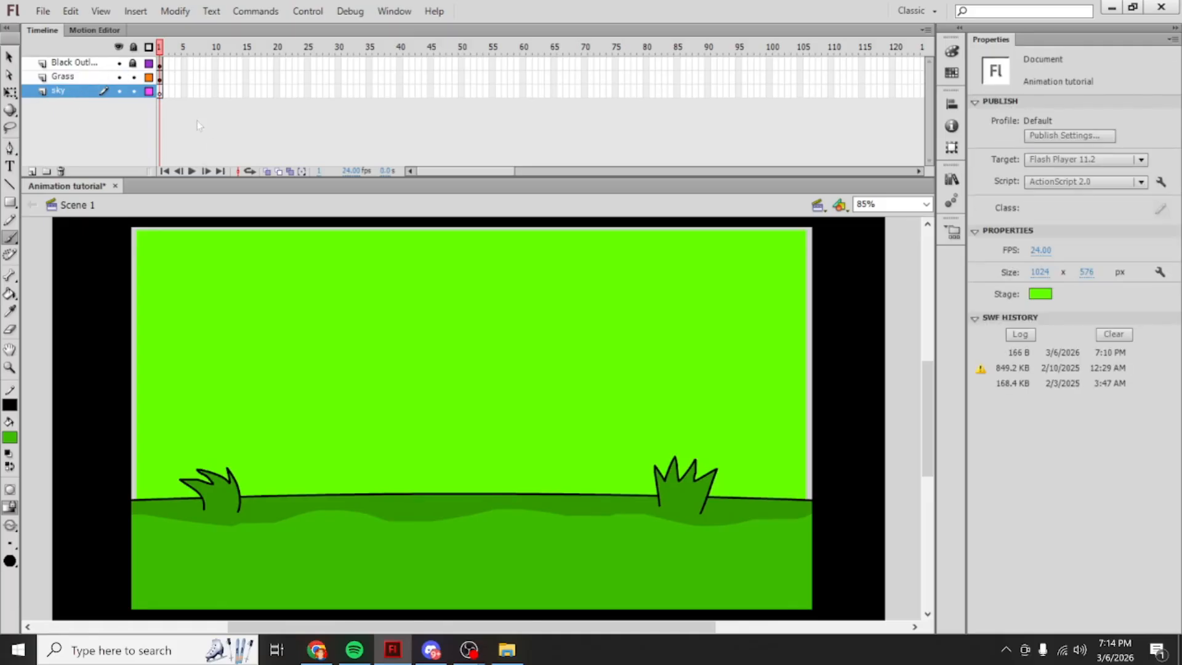
Step: Lock the Grass layer and select the first frame of the sky layer for drawing with the Rectangle tool
left_click(10, 202)
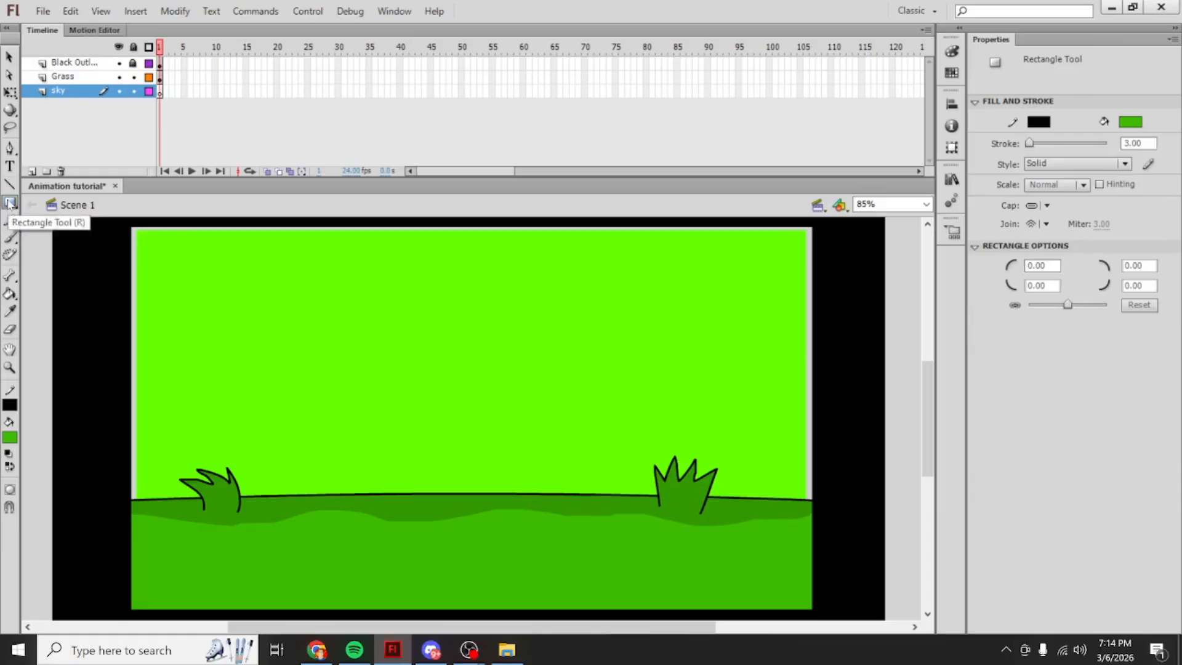
left_click(132, 78)
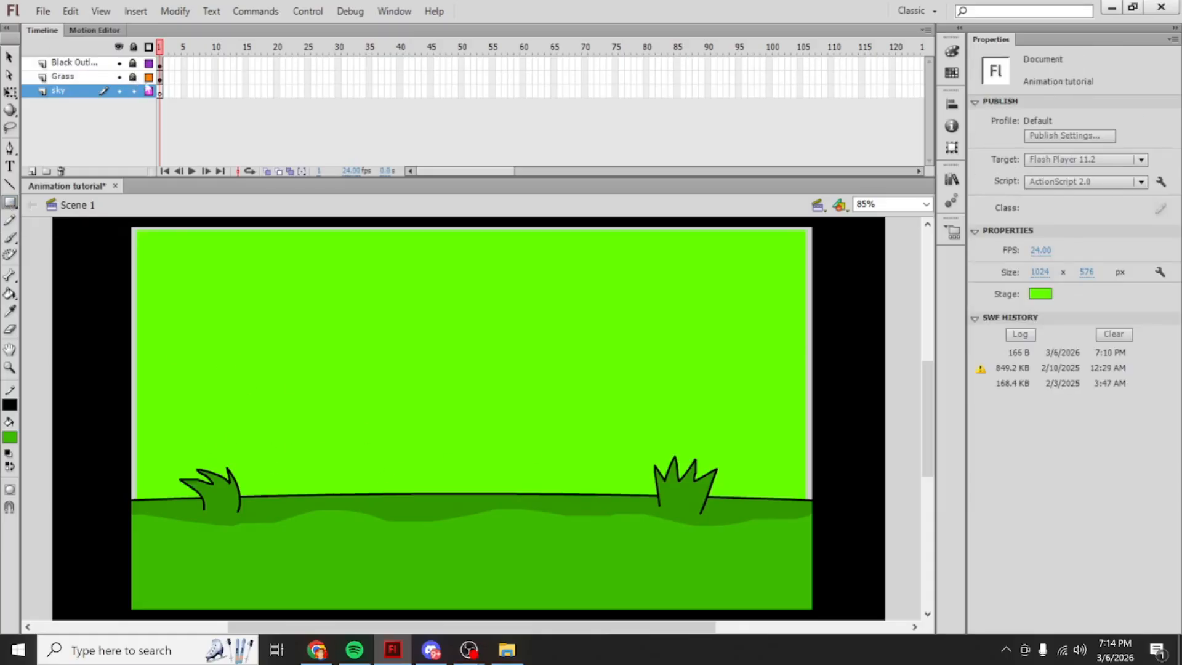
left_click(164, 92)
left_click(162, 93)
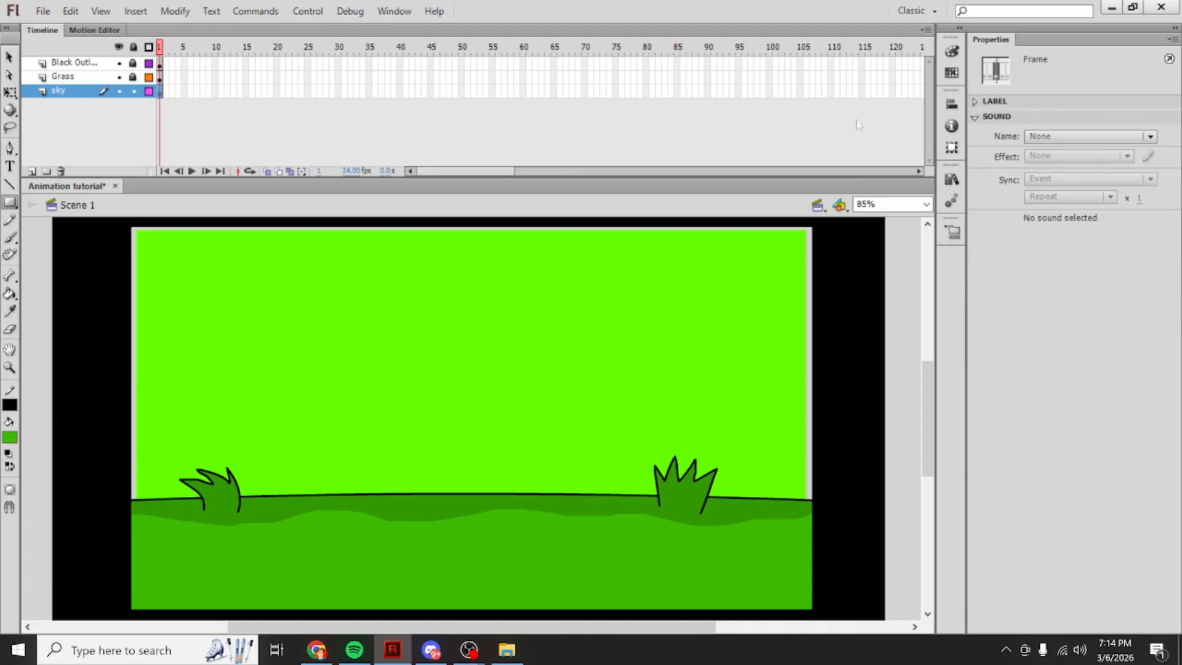
Step: Set the fill color to the blue #3399CC
left_click(10, 438)
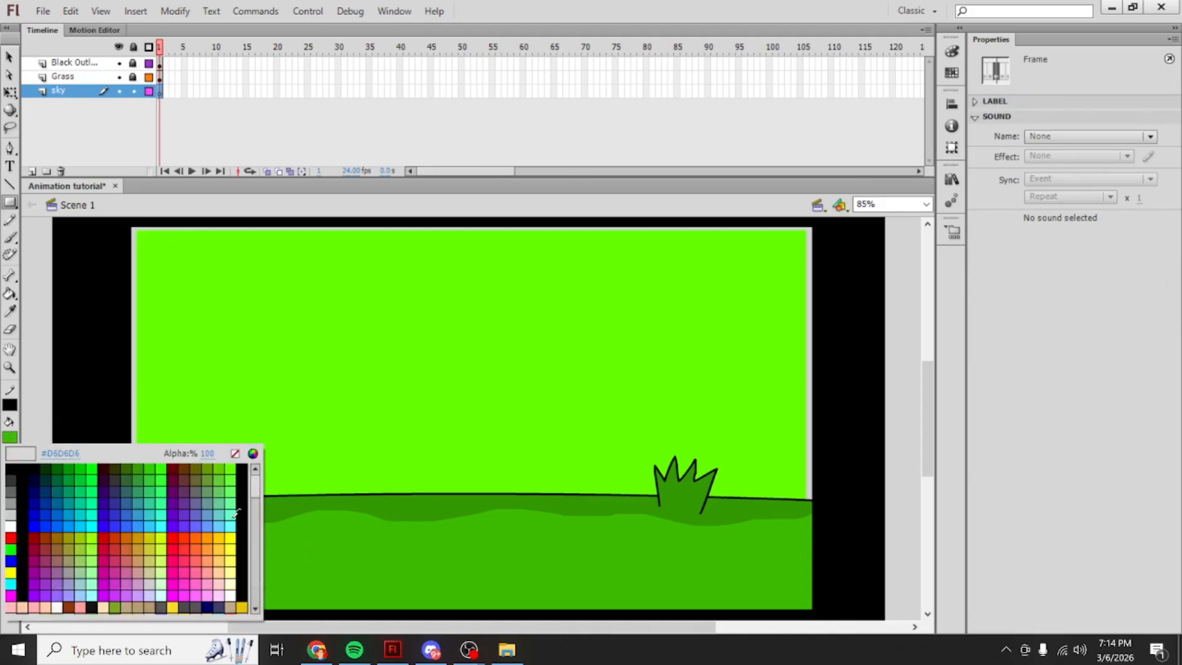
left_click(77, 509)
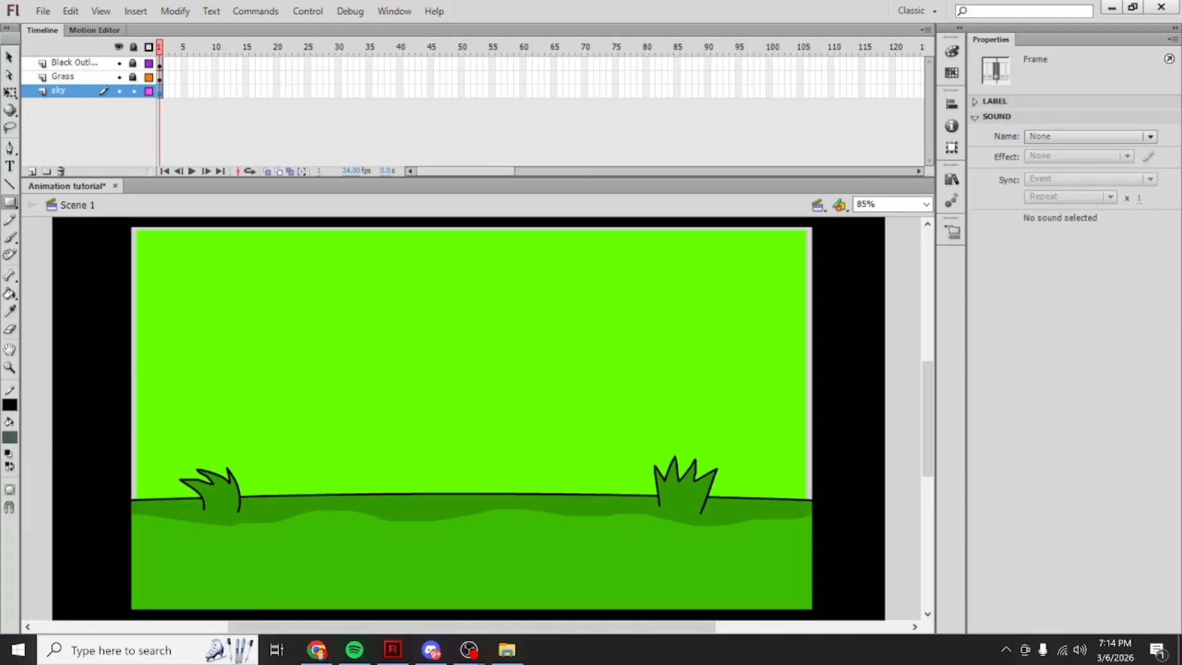
left_click(10, 437)
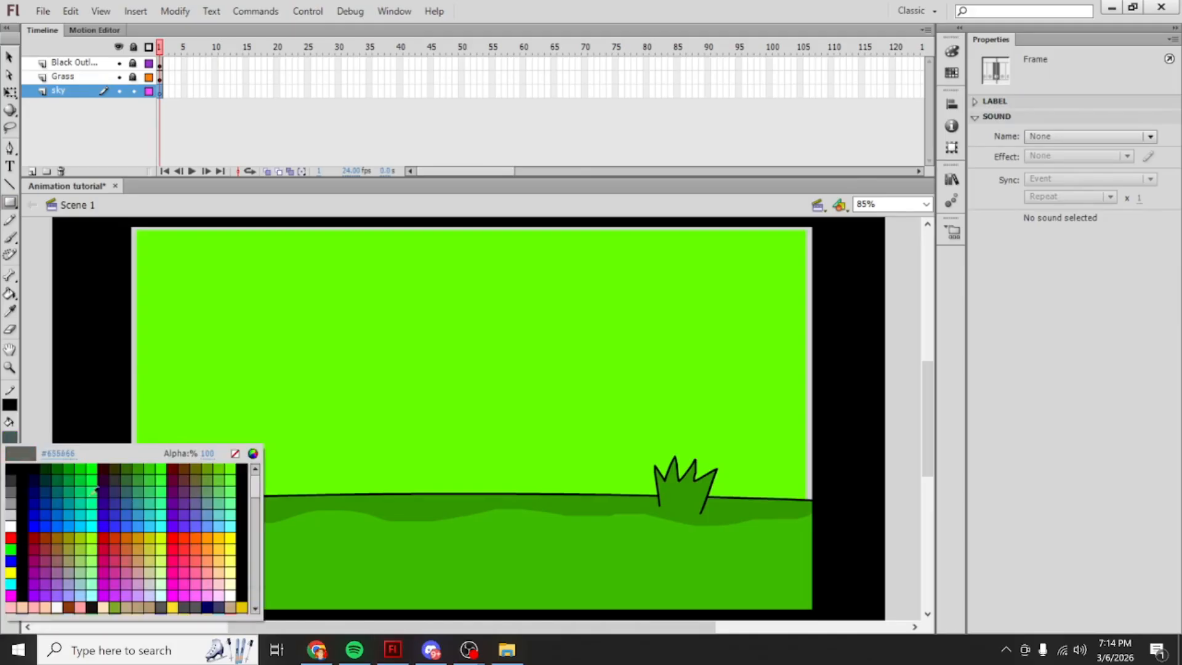
left_click(118, 511)
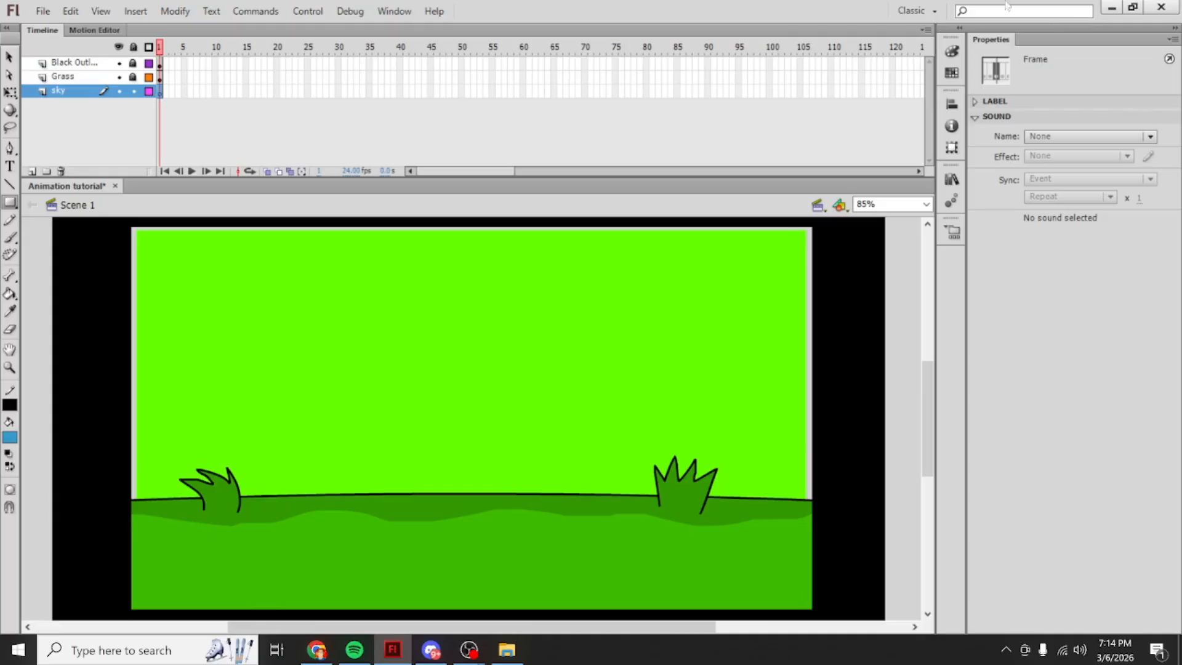
Step: Change the fill type to a radial gradient
left_click(952, 51)
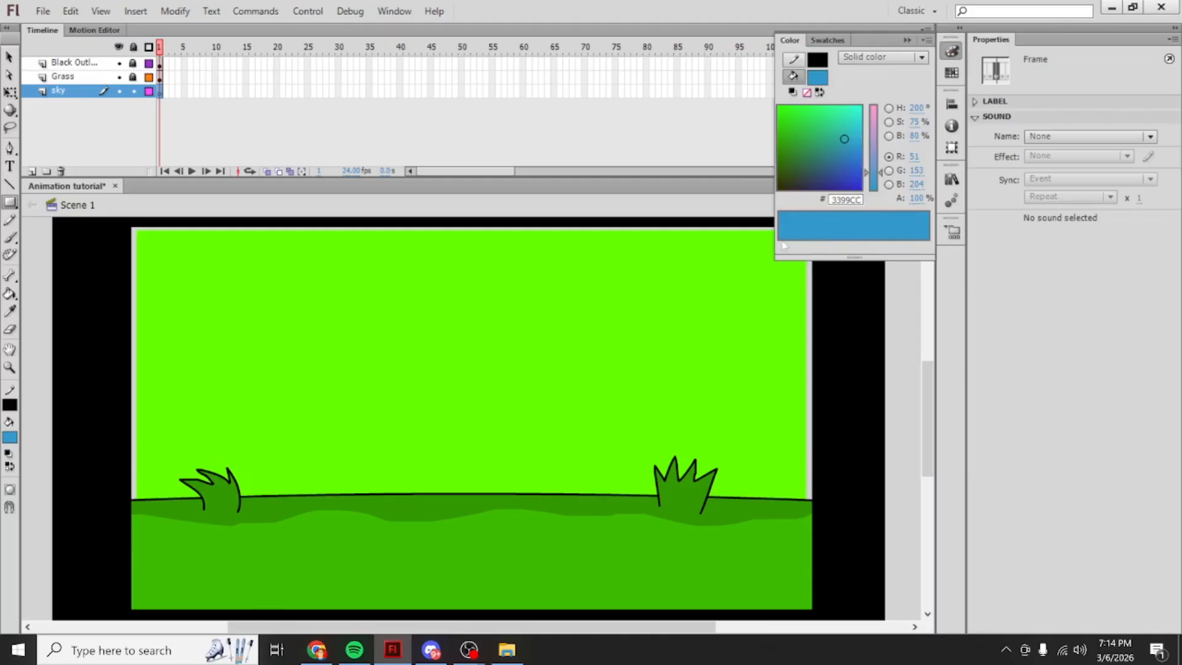
left_click(877, 60)
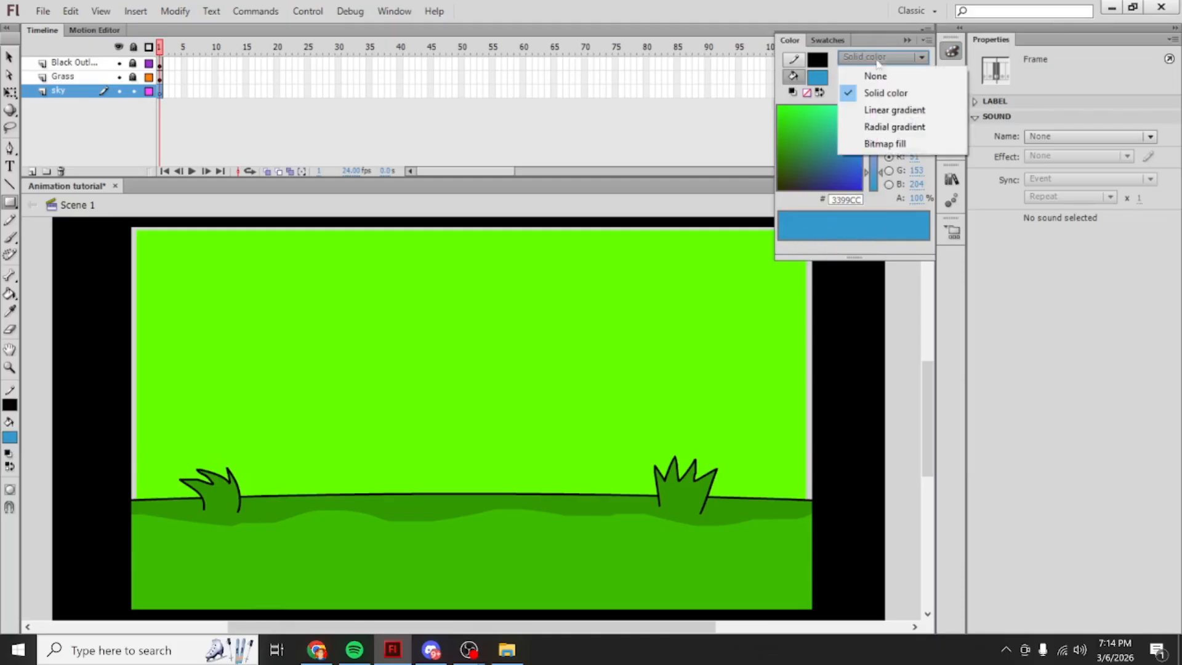
left_click(893, 114)
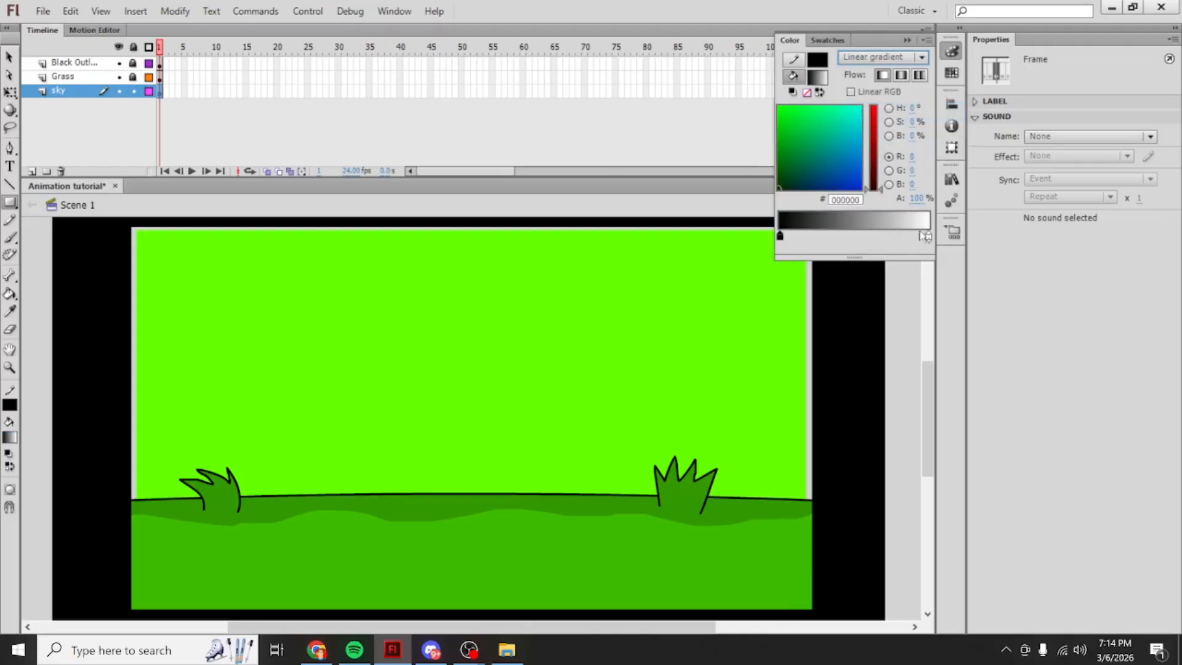
left_click(886, 57)
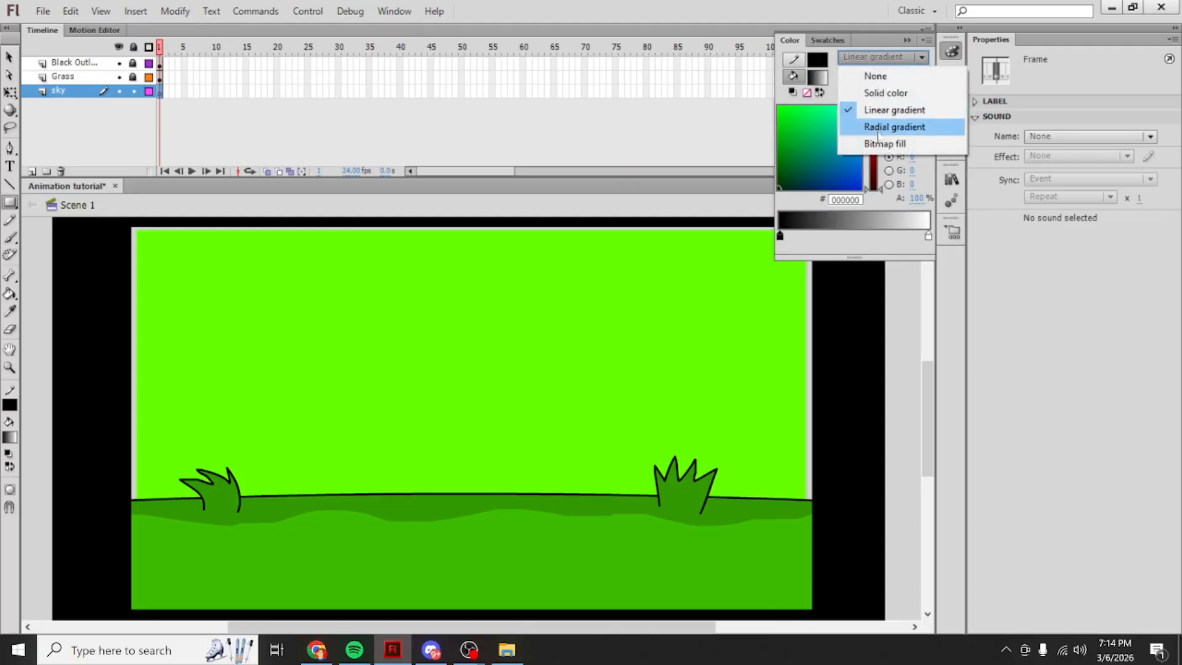
left_click(874, 123)
Step: Color the gradient's start stop teal #008783 and its end stop blue-violet #3620E0
left_click_drag(826, 154, 821, 146)
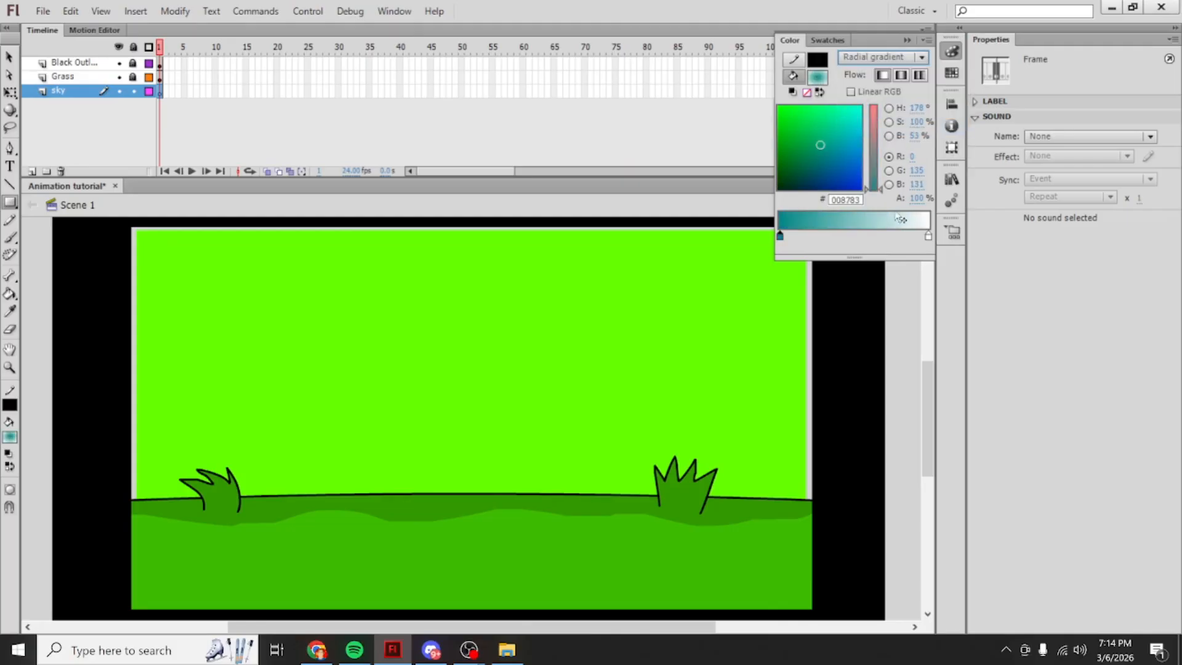
left_click(928, 238)
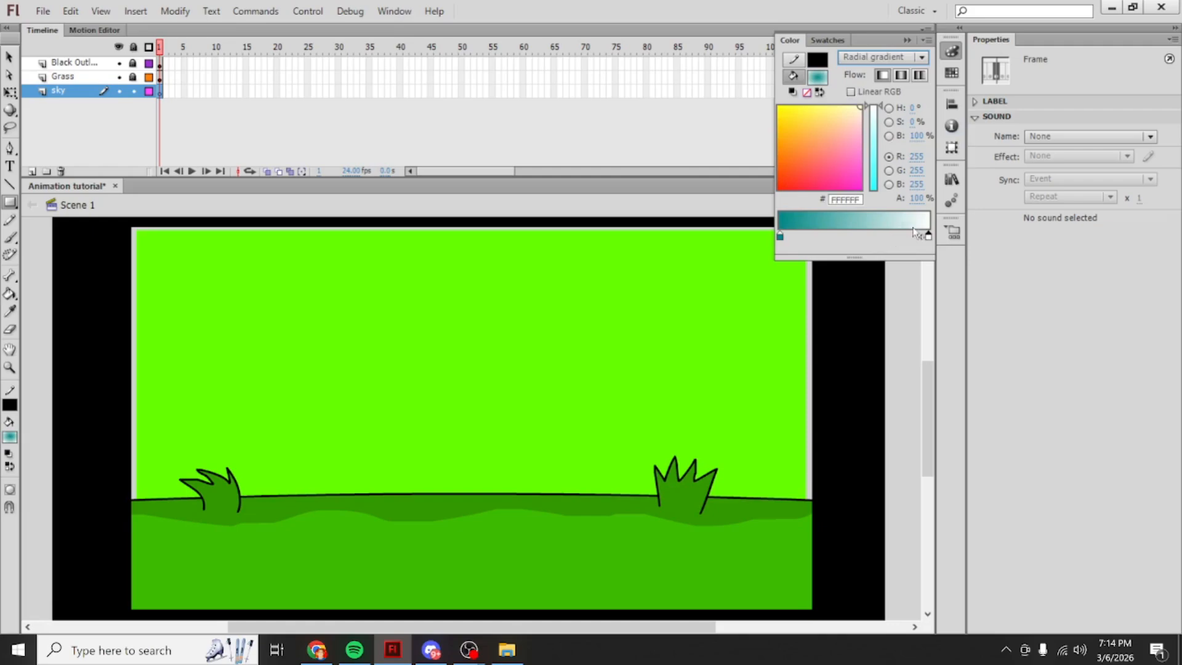
left_click(851, 179)
left_click_drag(870, 164, 871, 172)
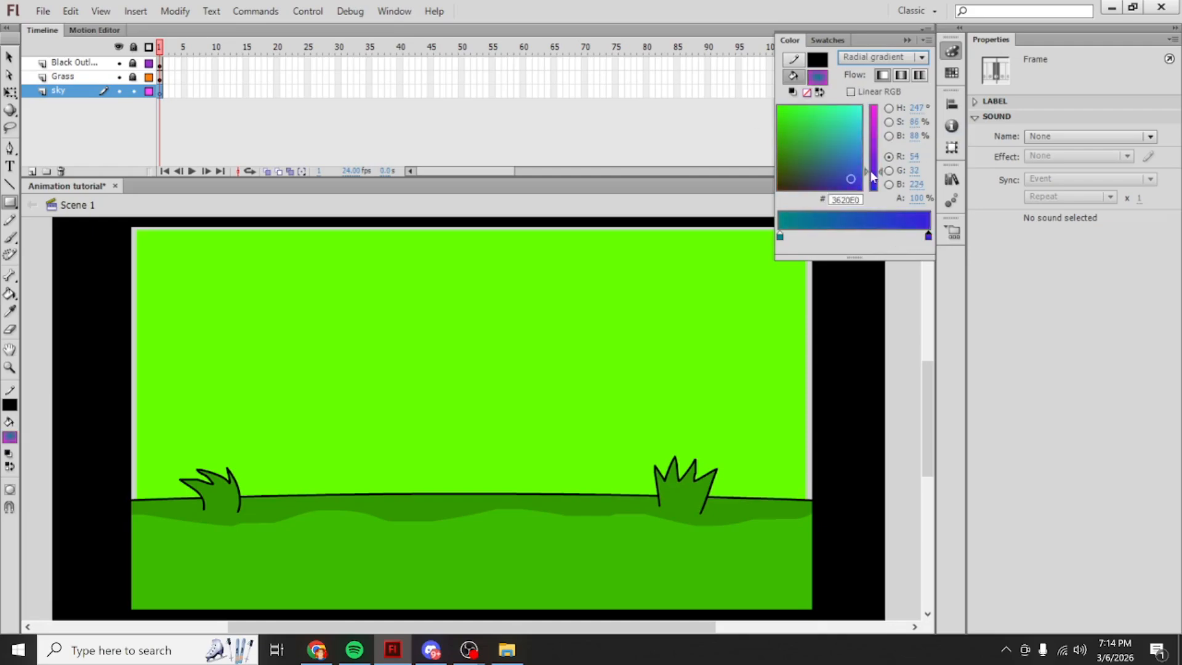
Step: Recolor the gradient's start stop to blue #002FEC and add a cyan #1BFCFF stop in the middle
left_click(780, 237)
left_click_drag(829, 164, 847, 130)
left_click(835, 157)
left_click(852, 175)
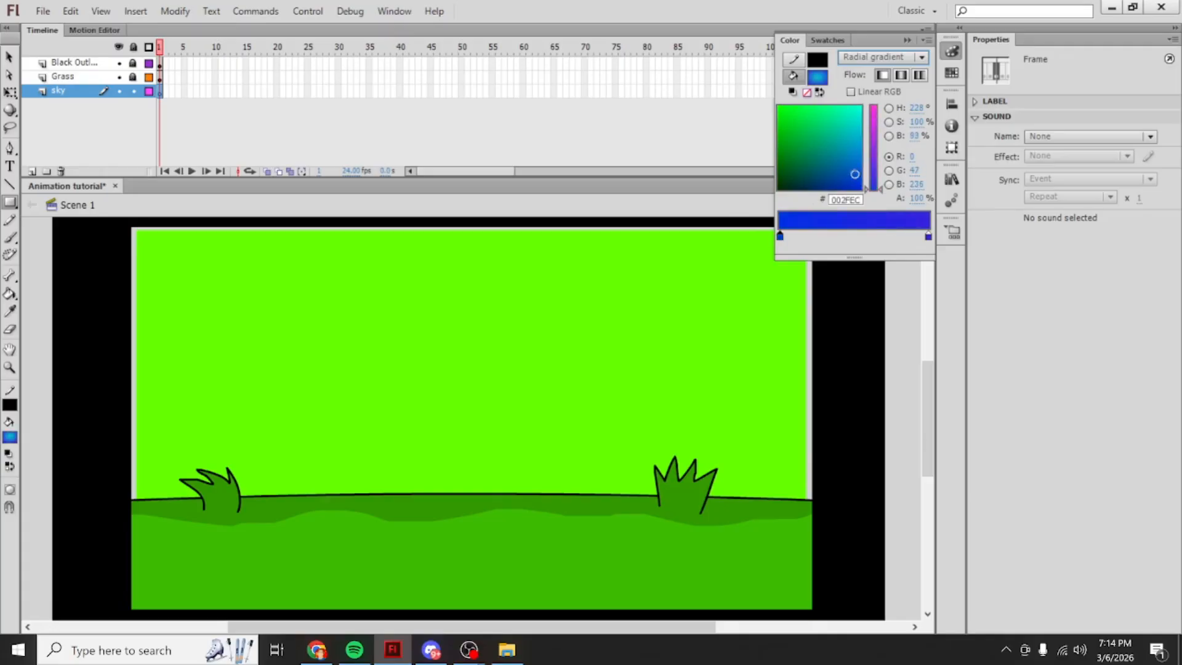
left_click(856, 237)
left_click_drag(850, 154, 860, 107)
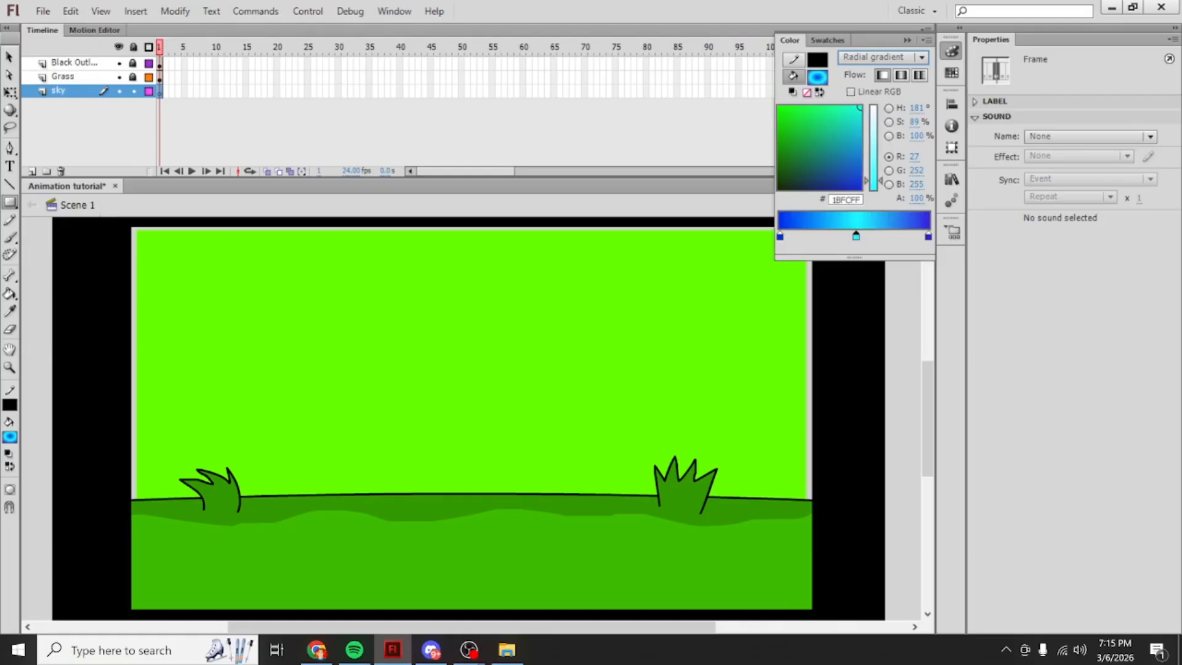
left_click(596, 333)
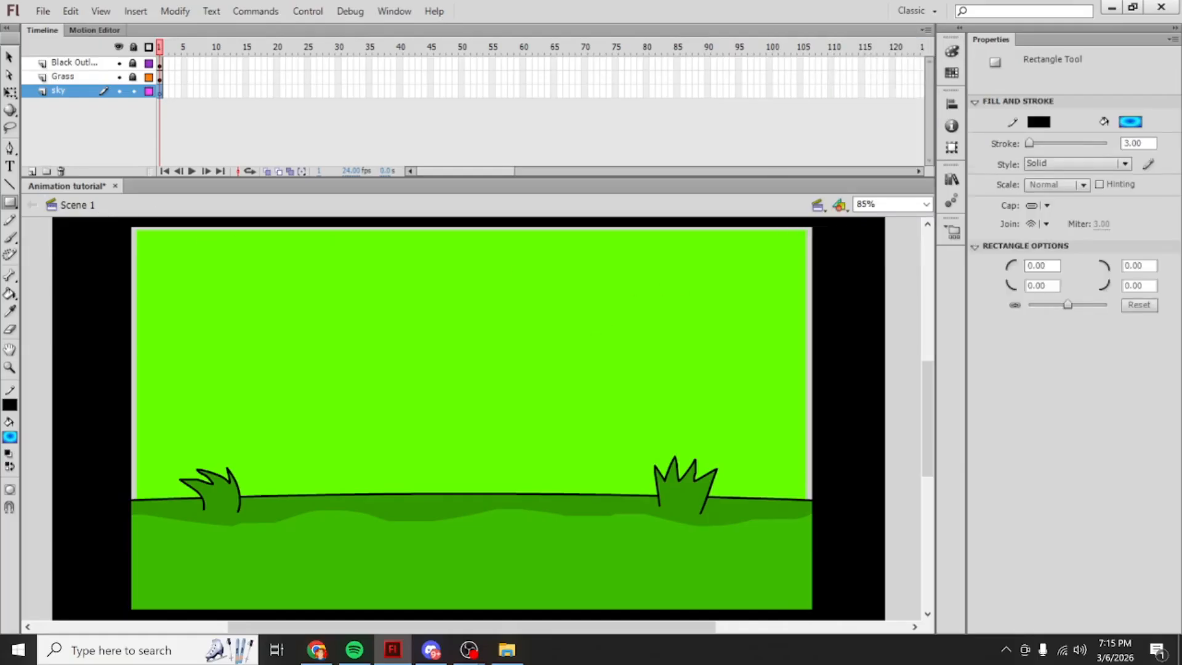
Step: Try the radial gradient in two test rectangles above the ground and undo both
left_click_drag(166, 258, 338, 359)
key("ctrl+z")
mouse_move(295, 262)
left_mouse_down()
mouse_move(660, 475)
mouse_move(672, 469)
left_mouse_up()
key("ctrl+z")
Step: Switch the fill type to a linear gradient, keeping the blue and cyan color stops
left_click(951, 51)
left_click(890, 57)
left_click(894, 110)
Step: Try the linear gradient in several trial rectangles of different sizes over the stage and undo each one
left_click_drag(312, 277, 594, 461)
key("ctrl+z")
left_click_drag(85, 222, 848, 536)
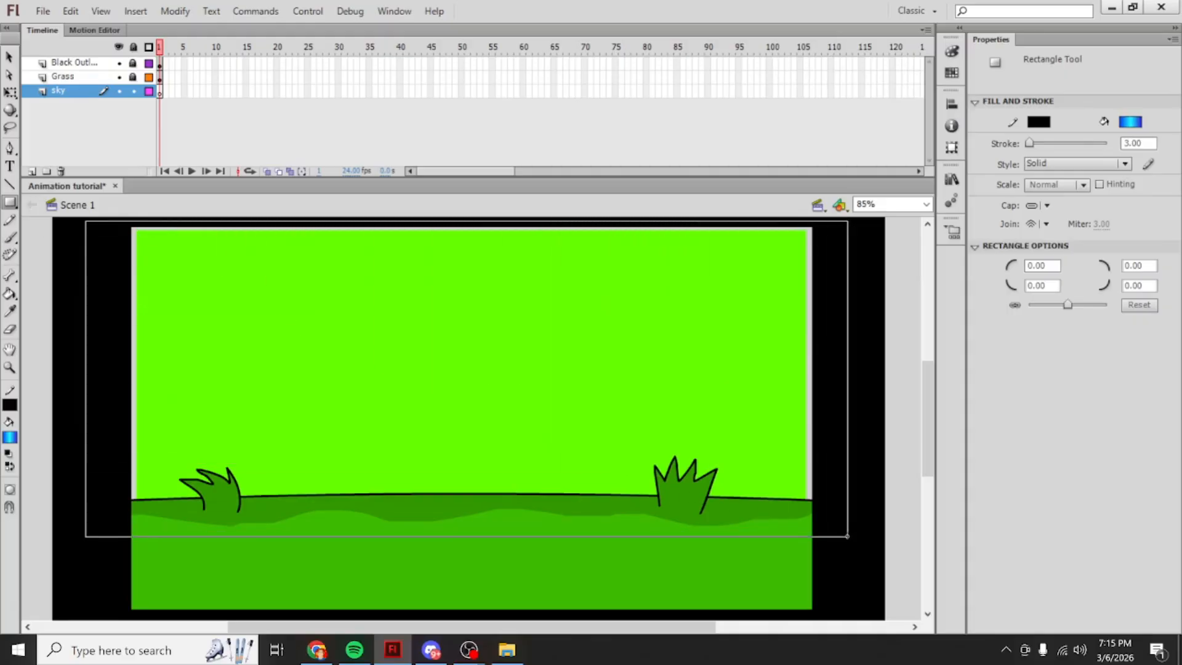
left_click_drag(847, 536, 847, 536)
key("ctrl+z")
left_click_drag(309, 296, 584, 434)
key("ctrl+z")
left_click_drag(370, 308, 586, 456)
key("ctrl+z")
left_click_drag(633, 308, 749, 382)
key("ctrl+z")
left_click_drag(341, 297, 593, 424)
key("ctrl+z")
Step: Draw a linear-gradient rectangle on the sky layer that extends past the stage sides and down behind the grass
left_click_drag(101, 222, 873, 592)
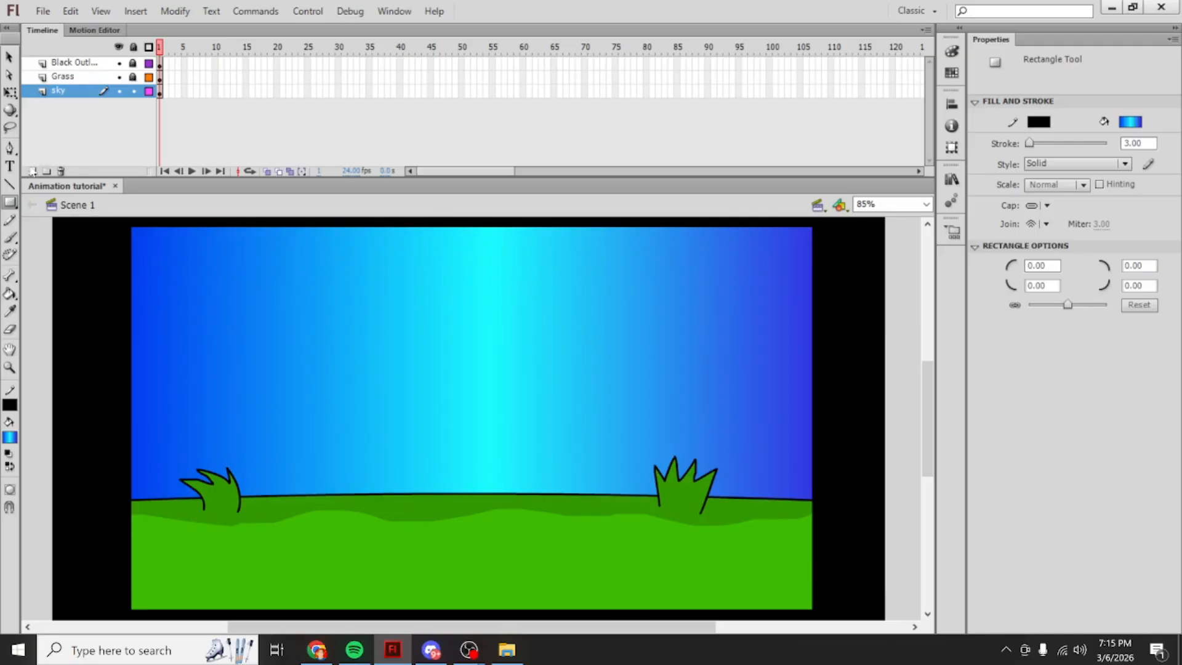
Step: Add a new layer beneath the locked sky layer and choose the Brush tool with a black fill
left_click(33, 170)
left_click_drag(82, 91, 80, 121)
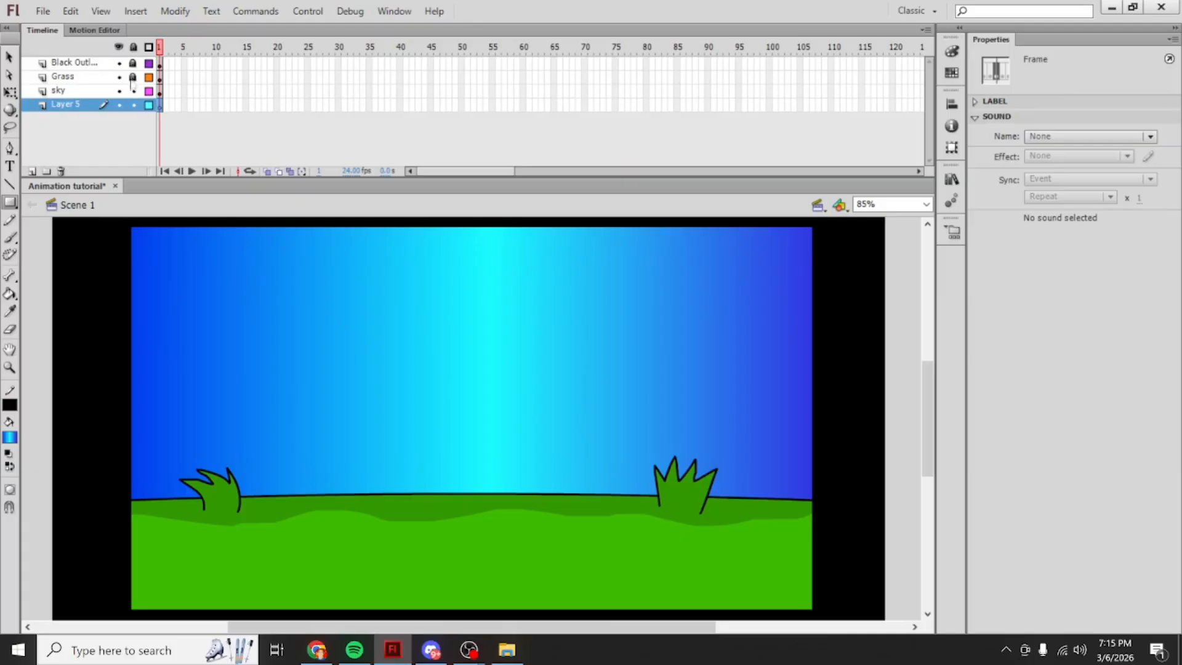
left_click(10, 237)
left_click(10, 437)
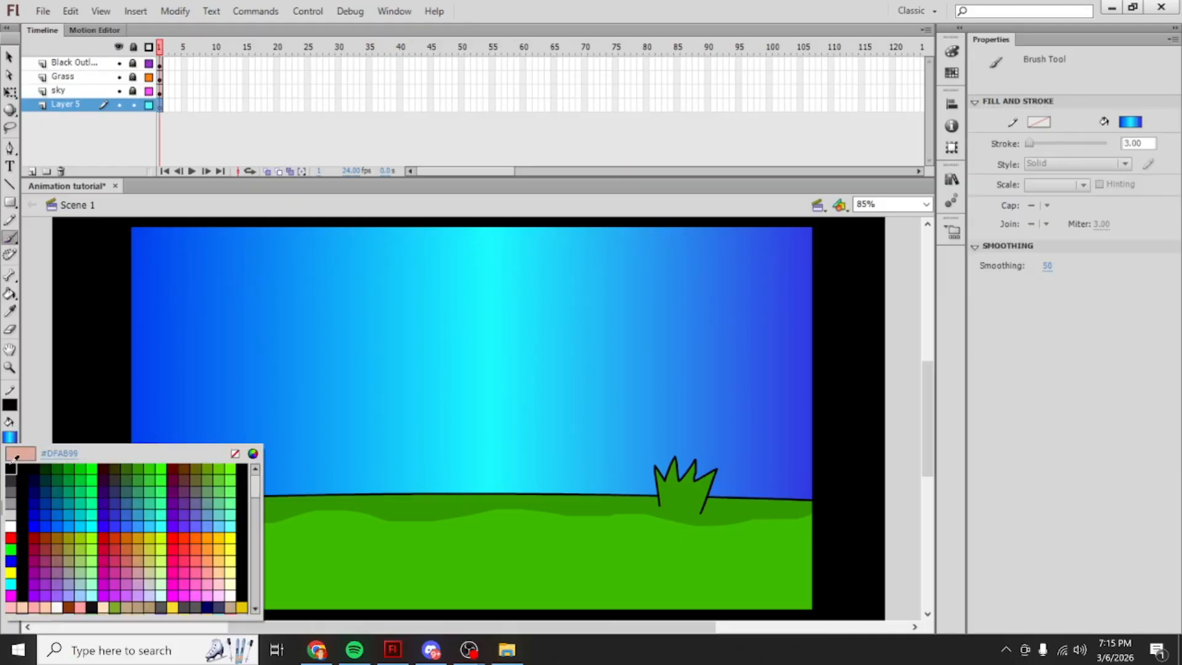
left_click(10, 468)
Step: Move the new layer above the Grass layer and clear the trial brush stroke from its first frame
mouse_move(101, 107)
left_mouse_down()
mouse_move(84, 86)
mouse_move(83, 109)
left_mouse_up()
mouse_move(473, 340)
left_mouse_down()
mouse_move(498, 351)
mouse_move(577, 316)
mouse_move(503, 385)
left_mouse_up()
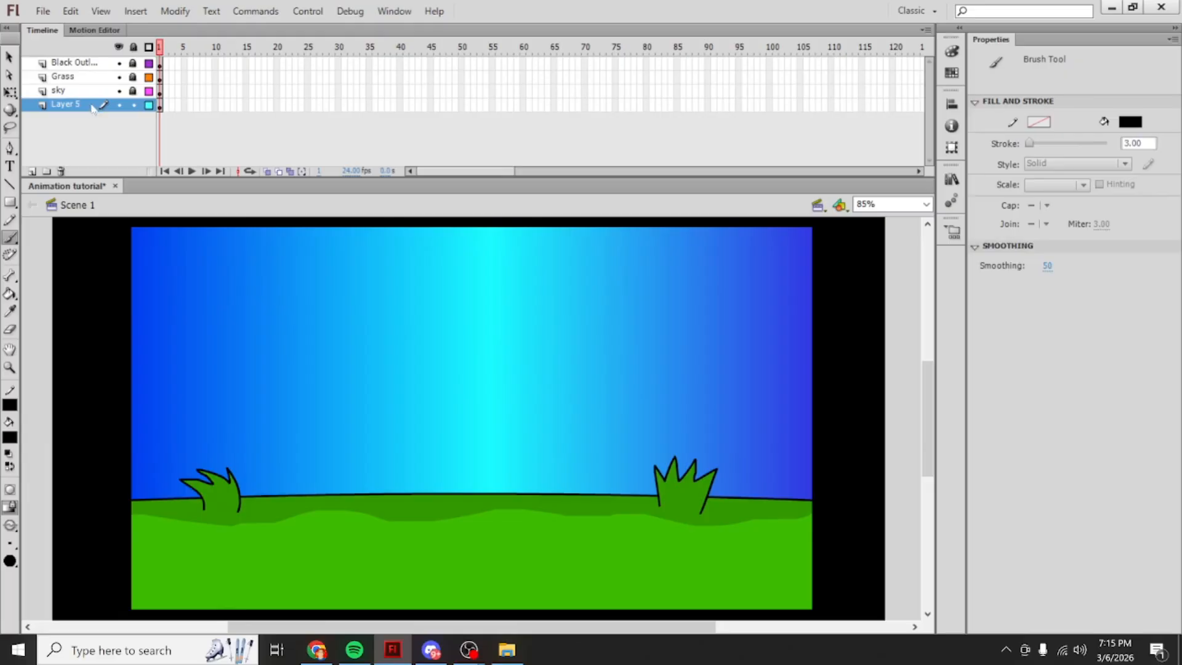
left_click(62, 109)
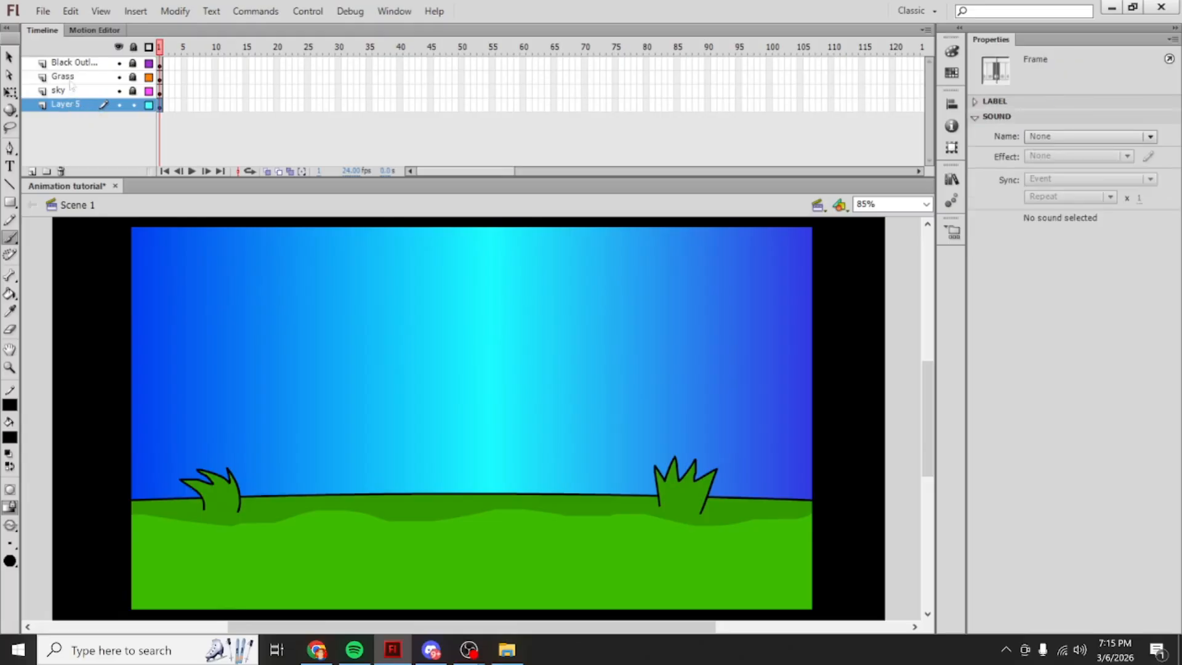
left_click(71, 93)
left_click(73, 80)
left_click(72, 92)
left_click(70, 107)
left_click_drag(70, 110, 72, 71)
right_click(162, 77)
left_click(197, 272)
Step: Try black brush strokes for a cloud outline in the right half of the sky and undo them
left_click_drag(570, 299, 548, 341)
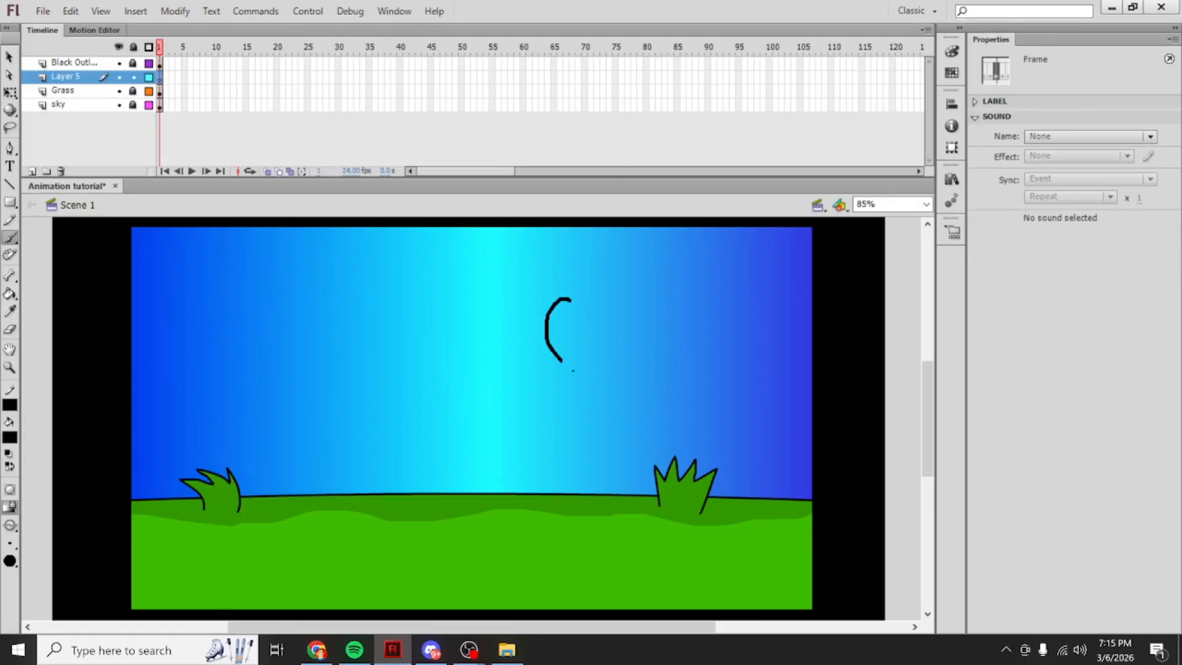
key("ctrl+z")
mouse_move(629, 277)
left_mouse_down()
mouse_move(563, 322)
mouse_move(597, 402)
mouse_move(761, 344)
mouse_move(640, 278)
left_mouse_up()
key("ctrl+z")
Step: Brush two closed black cloud outlines on either side of the sky and fill both clouds with white
mouse_move(540, 294)
left_mouse_down()
mouse_move(634, 283)
mouse_move(701, 369)
mouse_move(552, 383)
mouse_move(506, 311)
mouse_move(528, 287)
mouse_move(540, 293)
left_mouse_up()
mouse_move(236, 321)
left_mouse_down()
mouse_move(178, 390)
mouse_move(262, 424)
mouse_move(364, 416)
mouse_move(368, 359)
mouse_move(317, 323)
mouse_move(277, 333)
mouse_move(239, 319)
left_mouse_up()
left_click(9, 293)
left_click(8, 439)
left_click(10, 510)
left_click(359, 358)
left_click(318, 343)
left_click(681, 306)
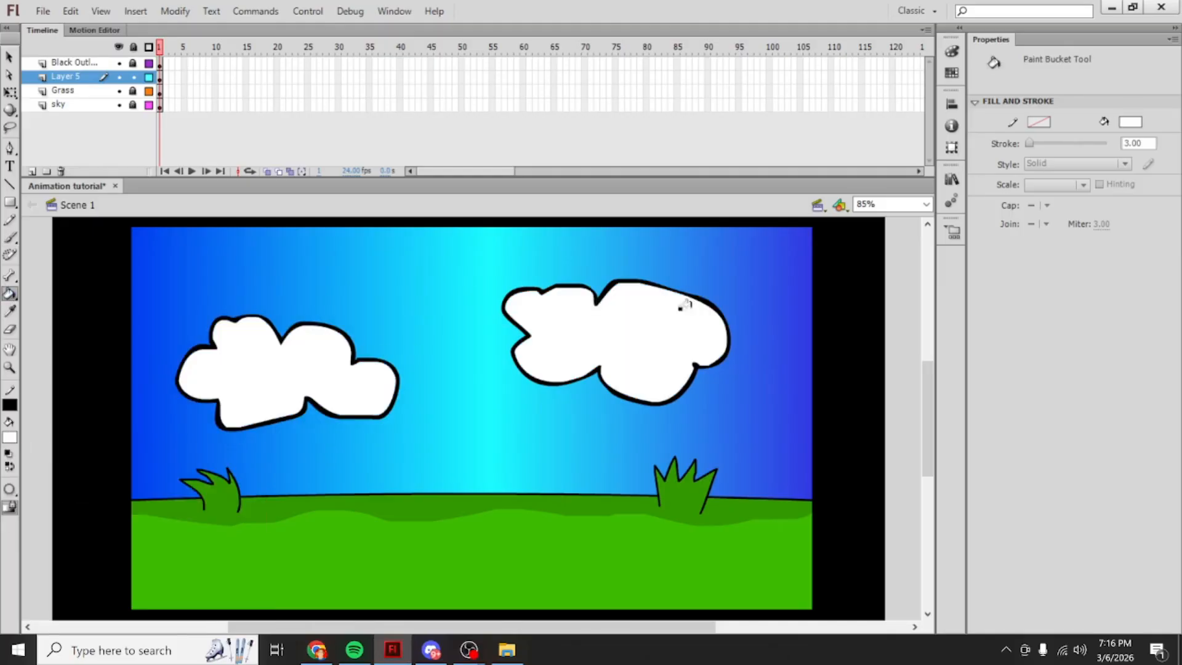
Step: Check how the left cloud's outline and white fill select separately on the stage
left_click(9, 57)
left_click(299, 333)
left_click(308, 324)
left_click(311, 338)
left_click(316, 308)
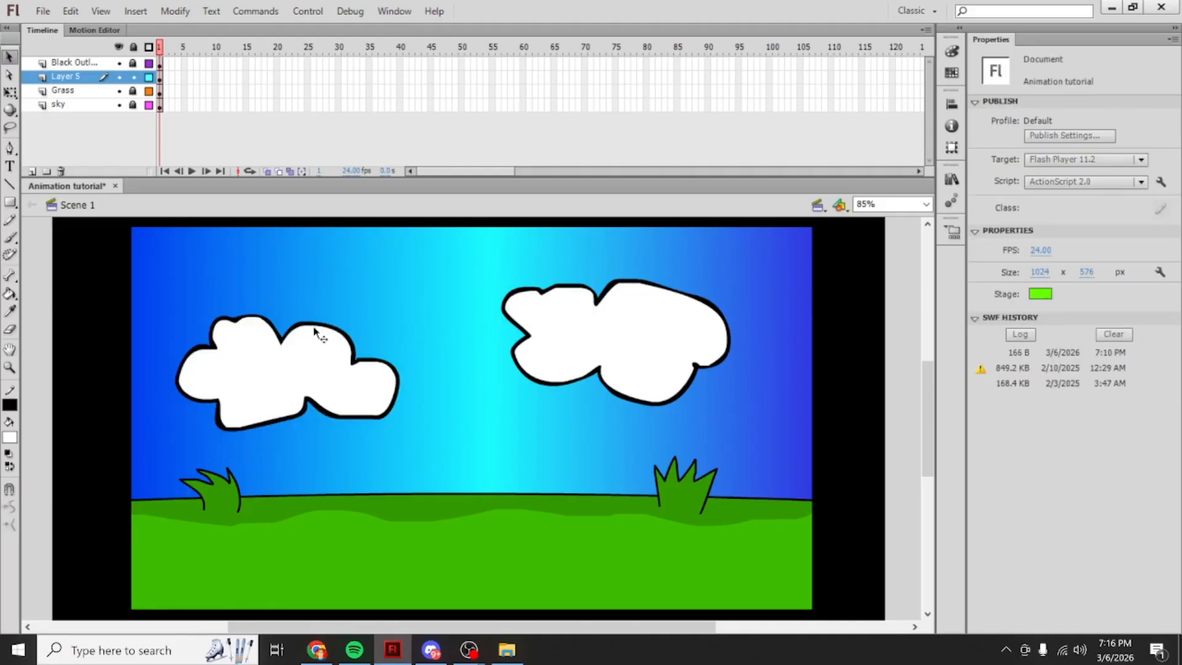
left_click(315, 324)
left_click(312, 380)
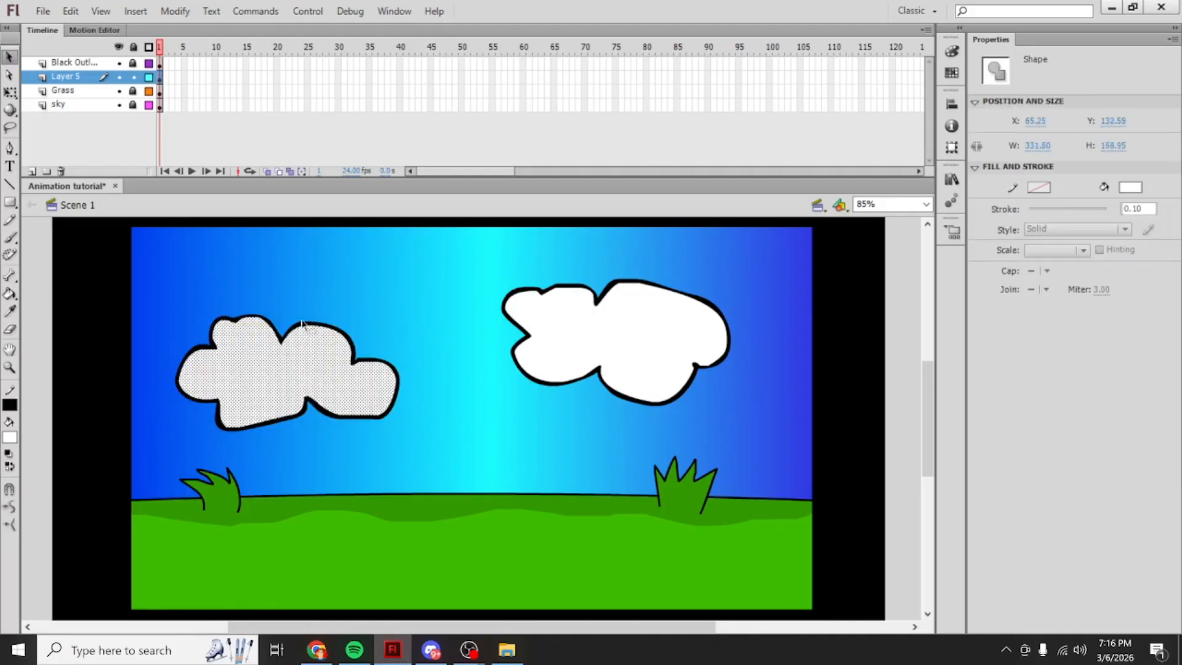
Step: Check the Grass and sky layers by hiding and showing each one and trying to select the locked artwork
left_click(239, 90)
left_click(324, 283)
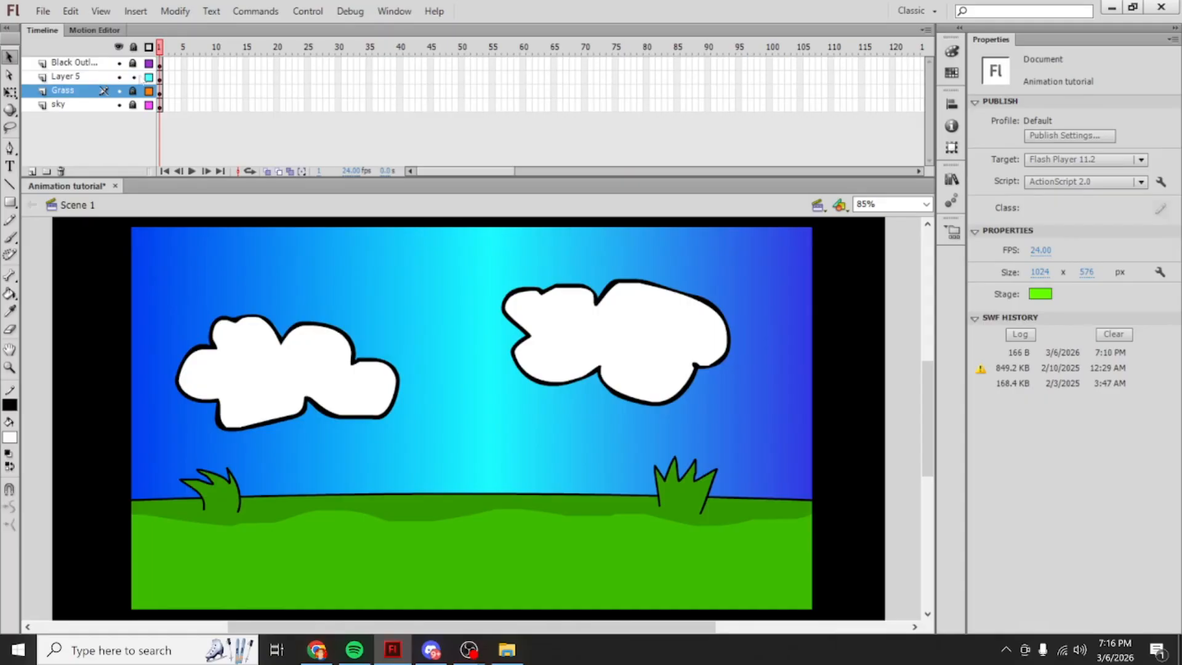
left_click(123, 93)
left_click(124, 93)
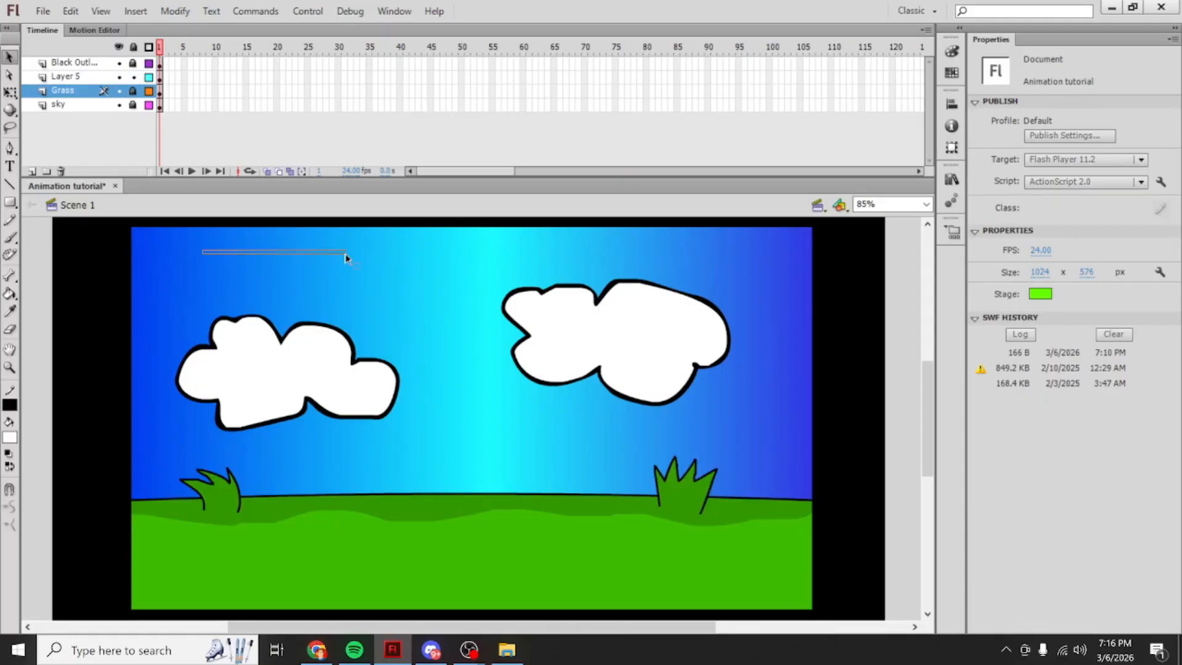
left_click(120, 105)
left_click(119, 105)
left_click(235, 293)
left_click(134, 106)
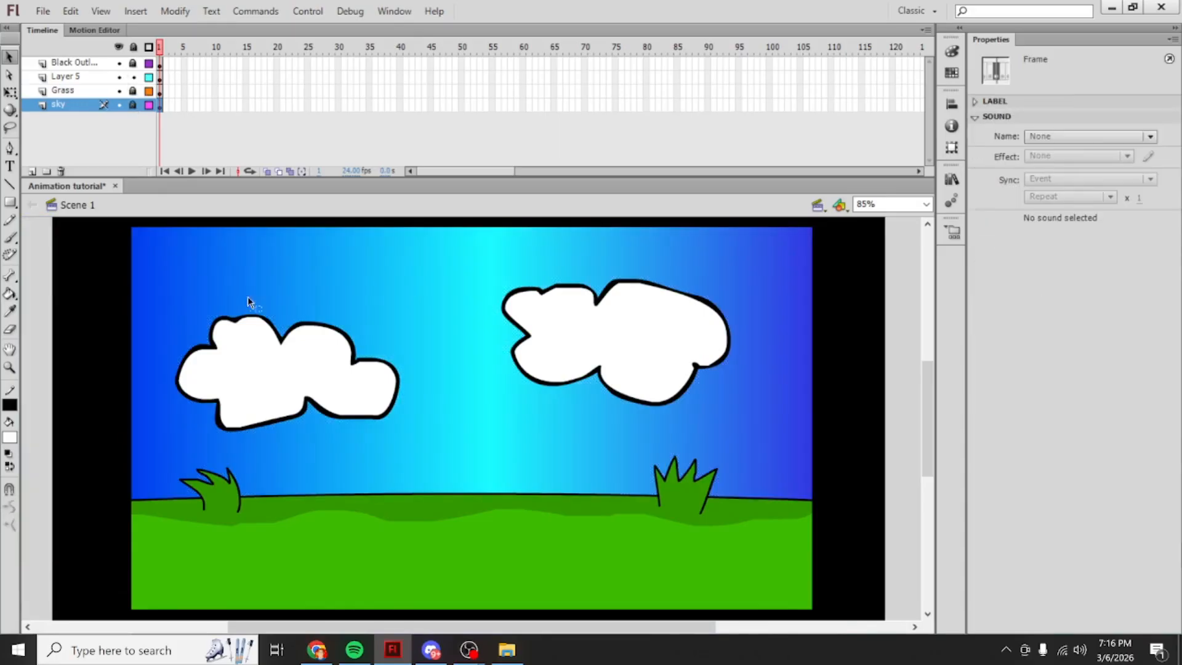
left_click(261, 280)
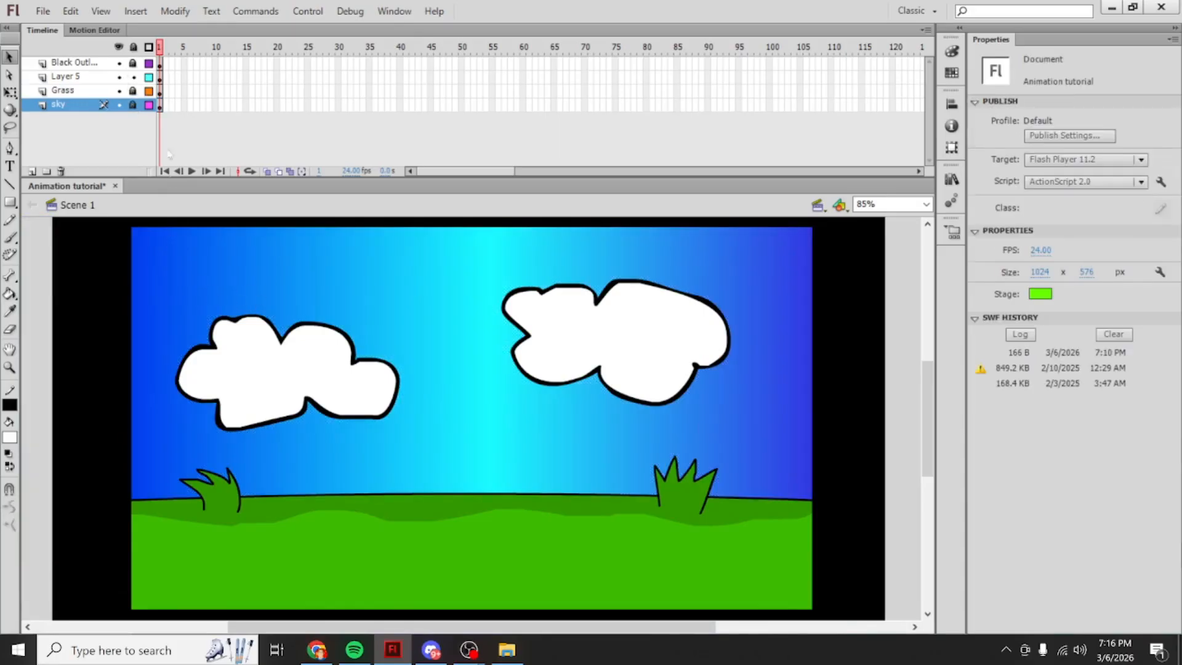
Step: Scale the whole left cloud down to about 253 by 132 px and move it to the sky's upper left corner
left_click(85, 78)
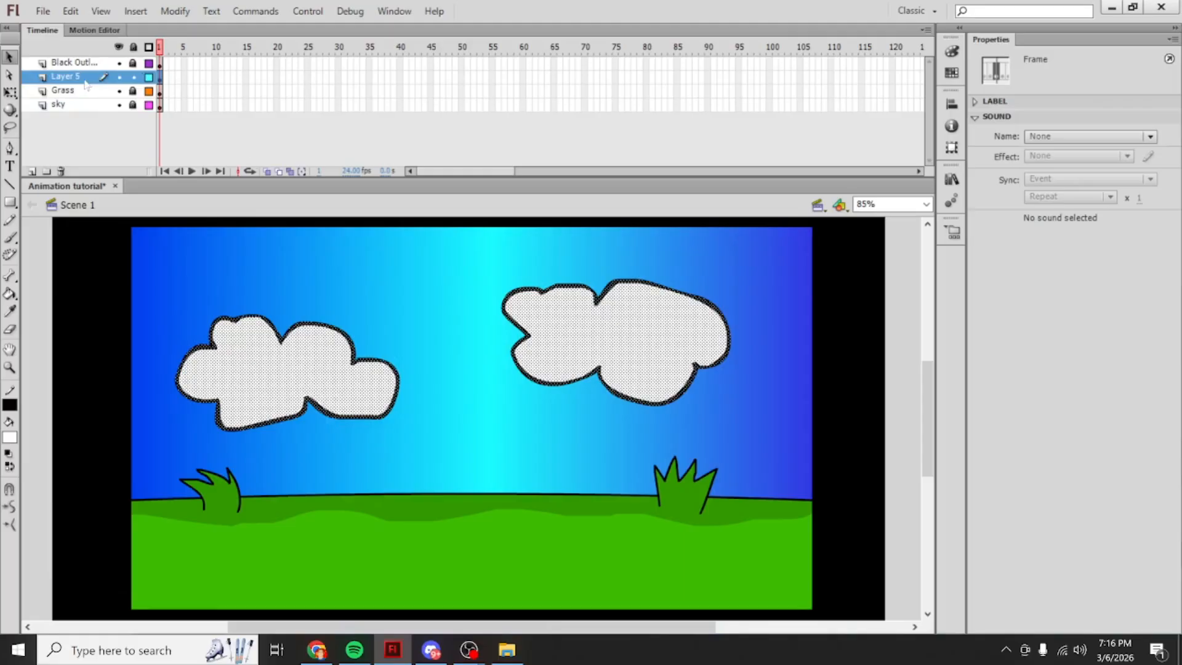
left_click(250, 270)
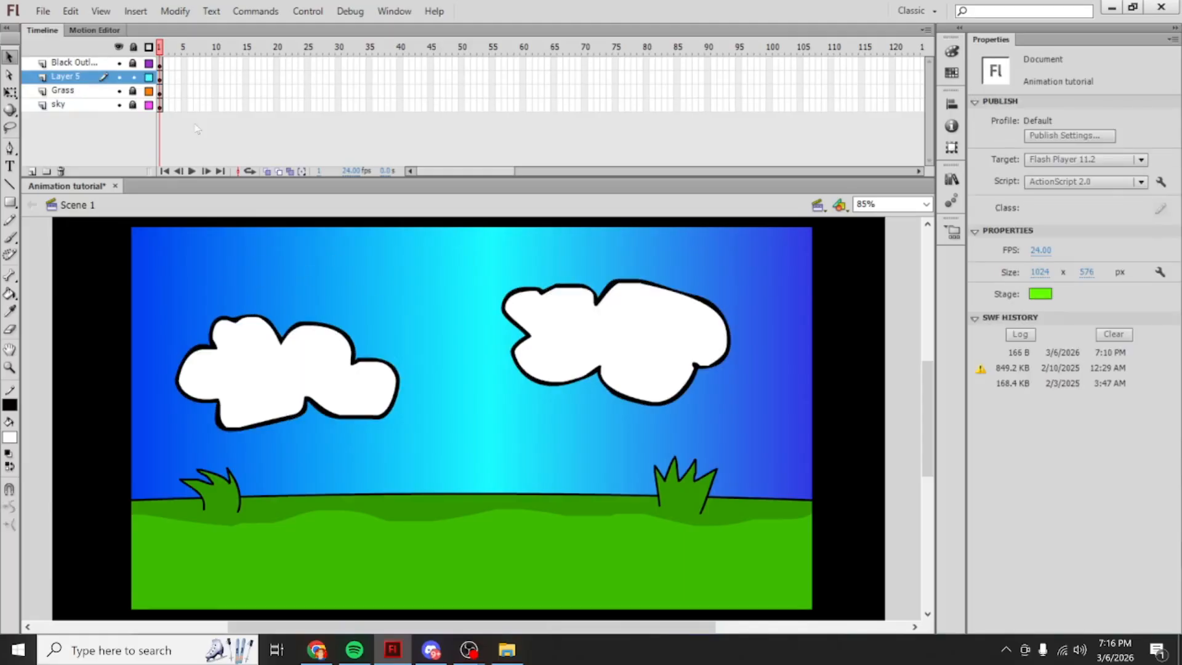
left_click(159, 78)
left_click(268, 232)
left_click_drag(159, 264, 435, 454)
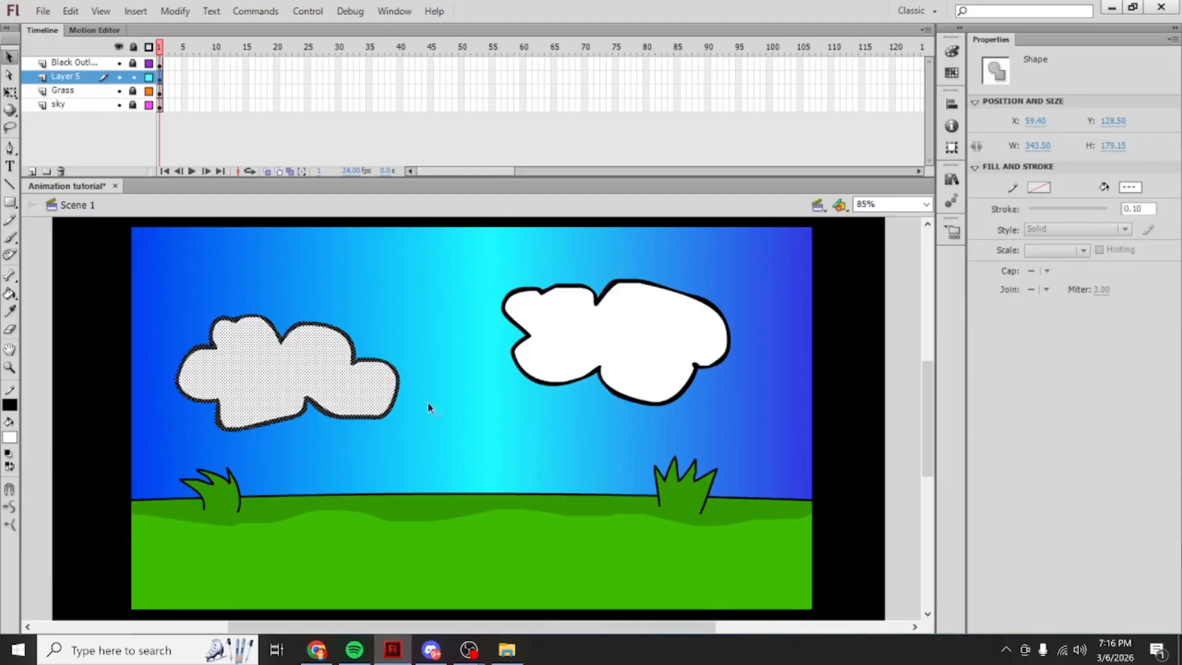
left_click(10, 92)
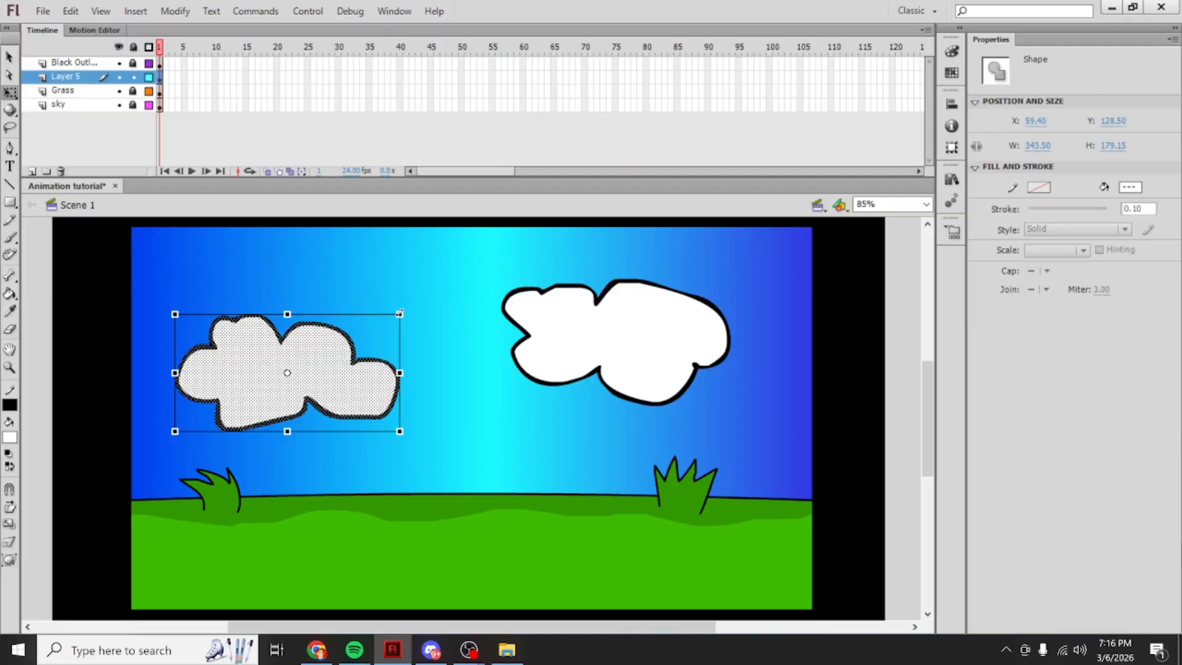
left_click_drag(399, 313, 351, 344)
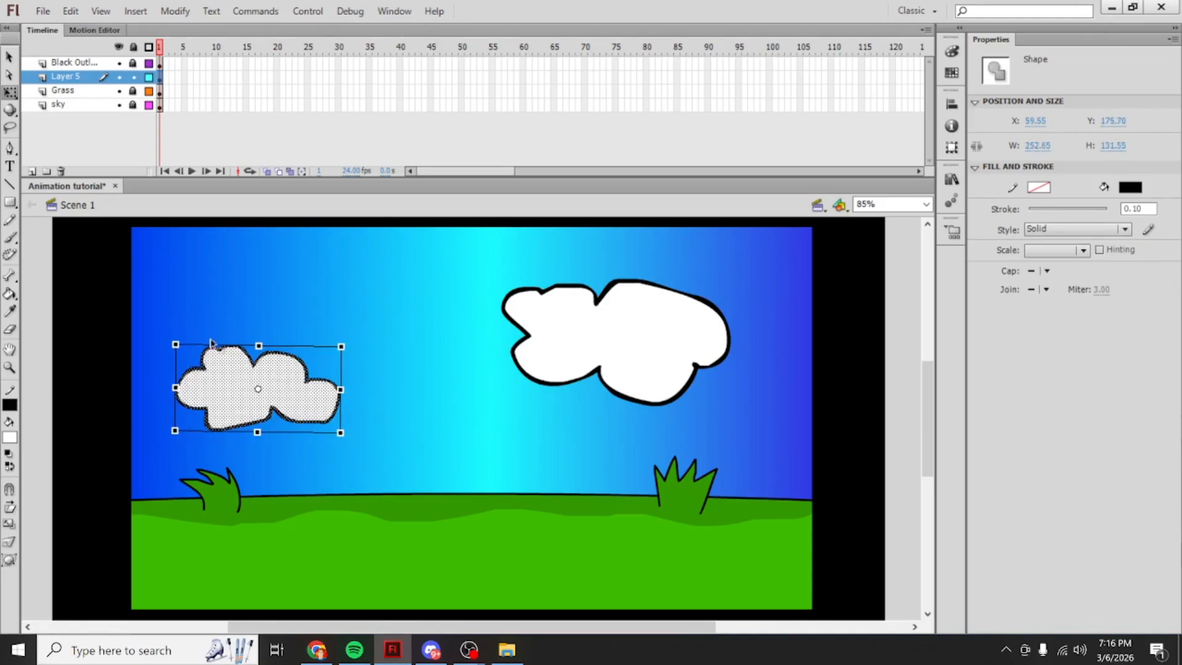
left_click_drag(290, 384, 271, 286)
Step: Resize the whole right cloud to about 287 by 216 px and move it to the sky's upper right corner
left_click(516, 276)
left_click_drag(456, 264, 736, 450)
left_click(500, 243)
left_click_drag(500, 242, 472, 291)
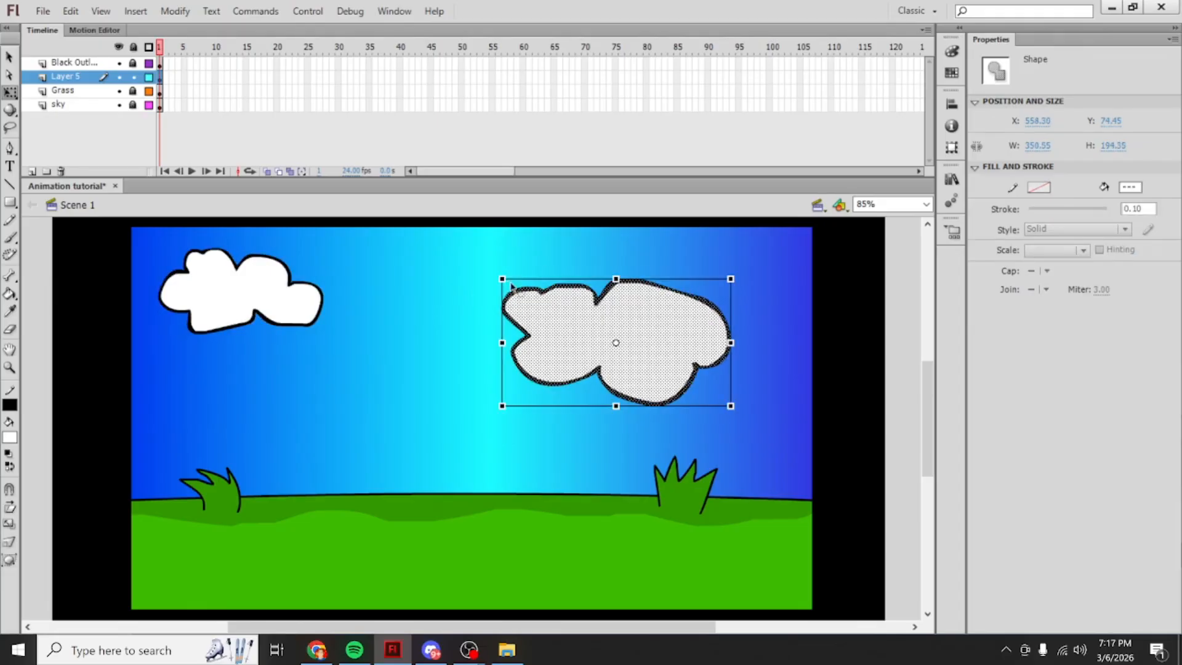
left_click_drag(500, 277, 544, 265)
left_click_drag(644, 332, 744, 301)
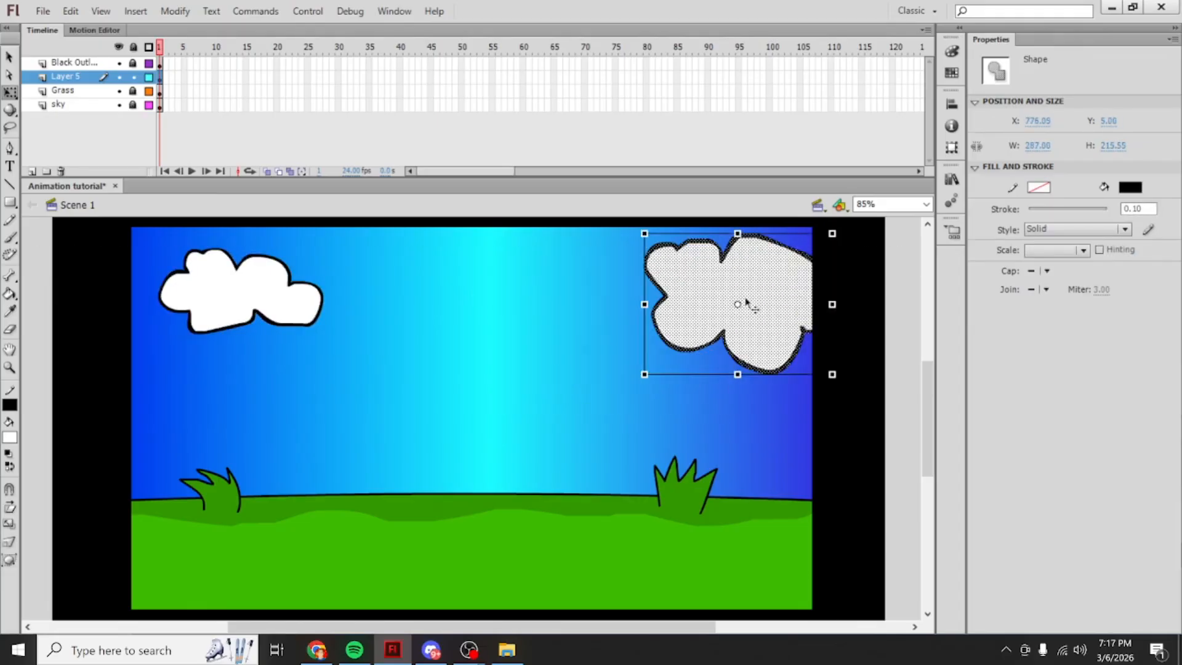
Step: Copy the whole upper-left cloud, paste it in place and move the copy into the open sky below the original
left_click_drag(137, 226, 339, 343)
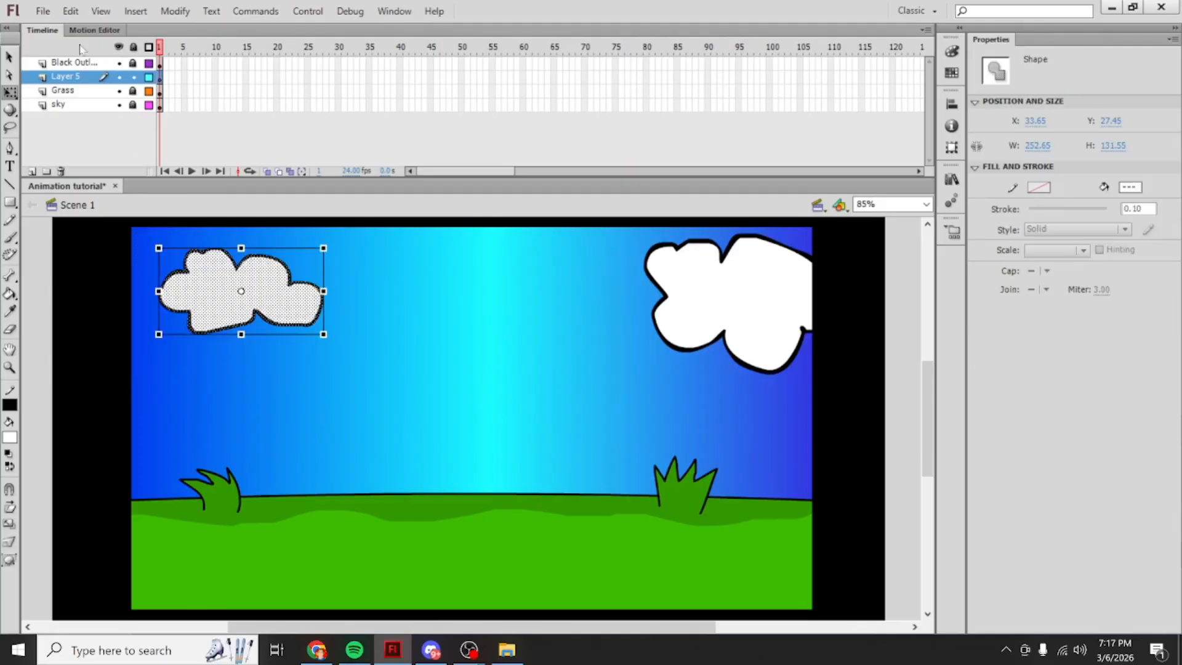
left_click(71, 11)
left_click(87, 85)
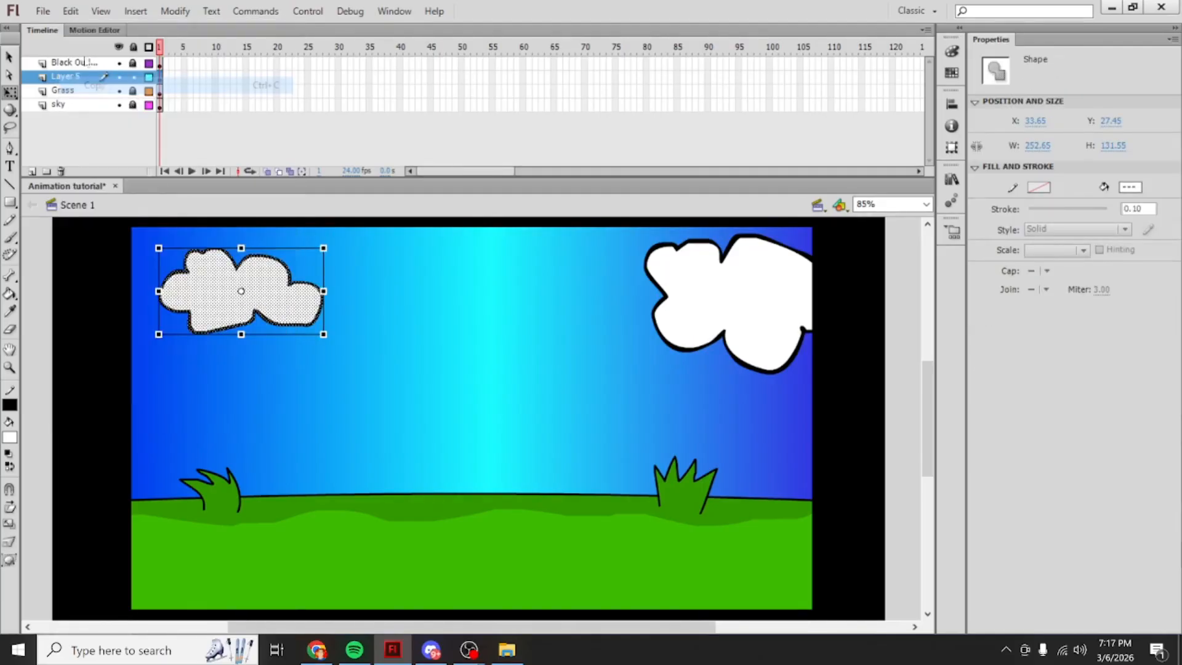
left_click(365, 307)
left_click_drag(152, 239, 361, 354)
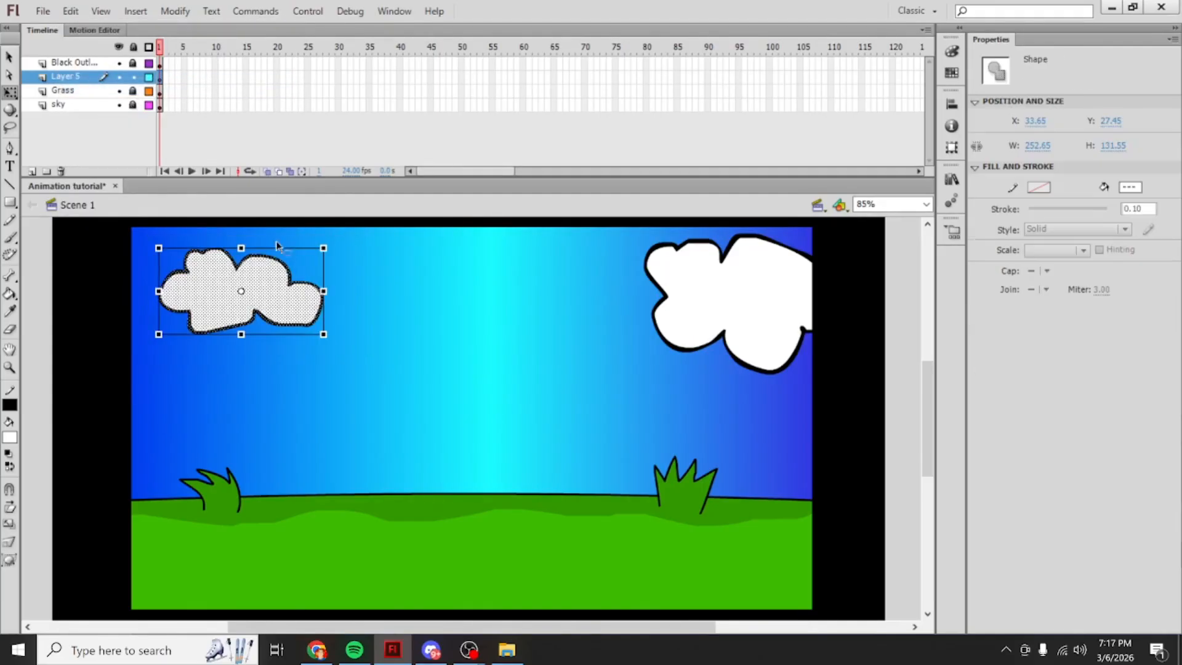
left_click(71, 11)
left_click(86, 84)
left_click(71, 11)
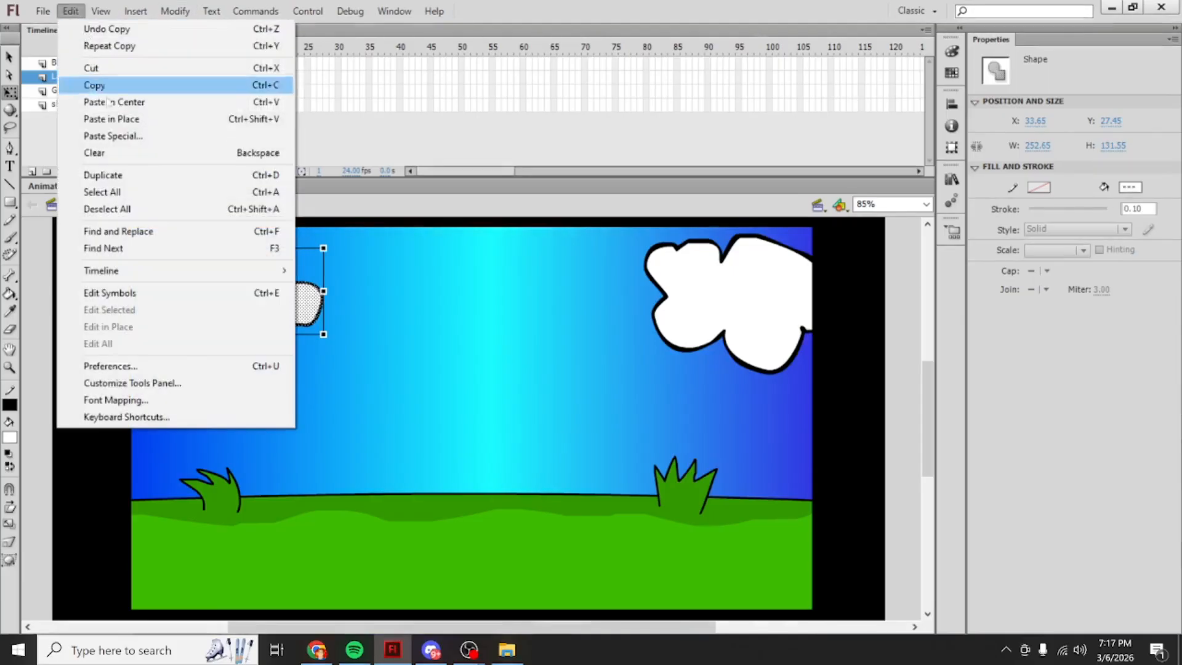
left_click(111, 119)
left_click_drag(294, 288, 321, 411)
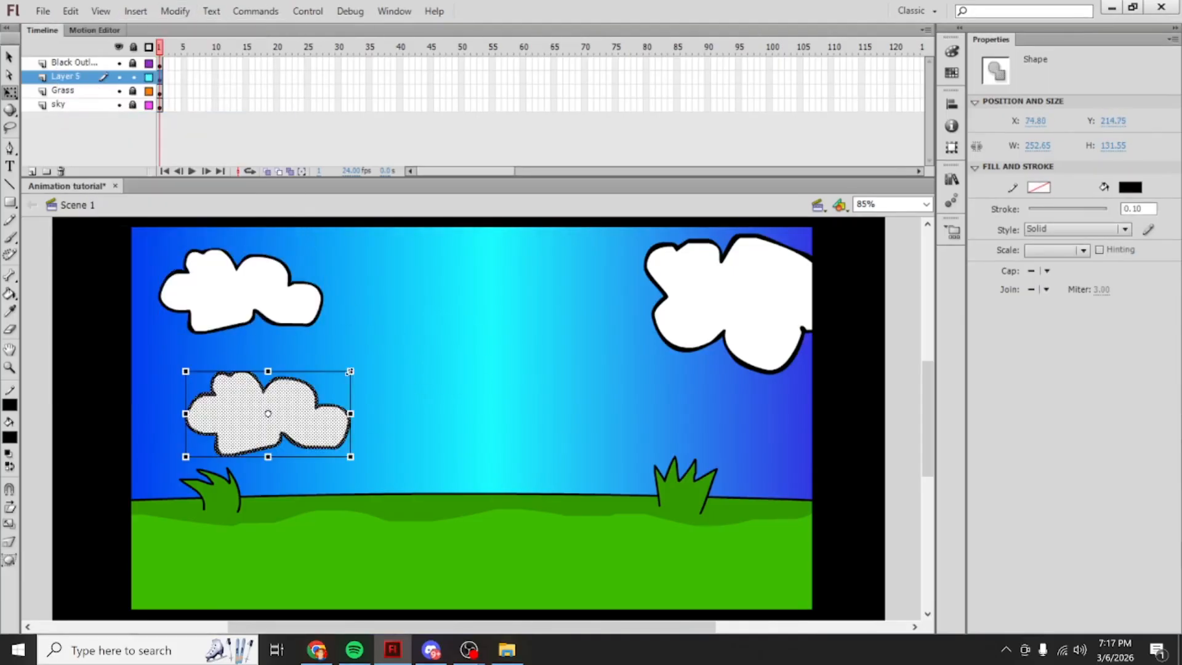
Step: Reshape the copied cloud to about 196 by 142 px and move it partly off the sky's left edge
left_click_drag(350, 370, 295, 397)
left_click_drag(274, 448, 215, 446)
left_click_drag(271, 406, 294, 346)
key("ctrl+z")
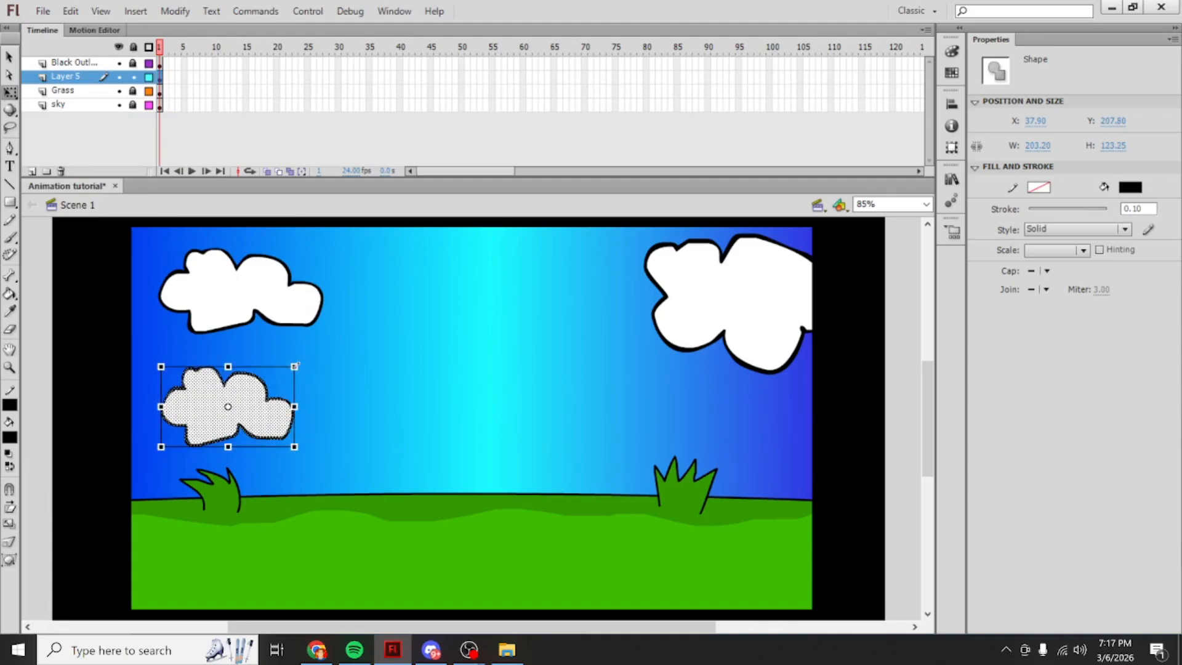
mouse_move(296, 368)
left_mouse_down()
mouse_move(285, 338)
mouse_move(289, 357)
left_mouse_up()
left_click_drag(289, 448, 289, 453)
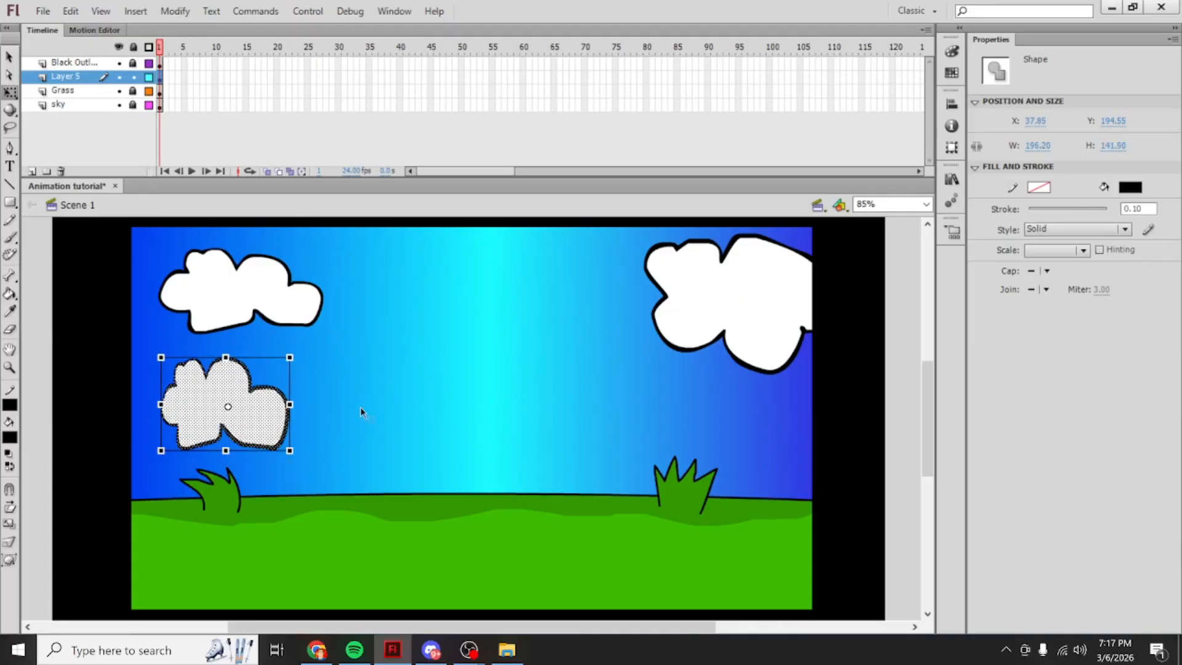
left_click(387, 408)
left_click_drag(243, 388, 161, 389)
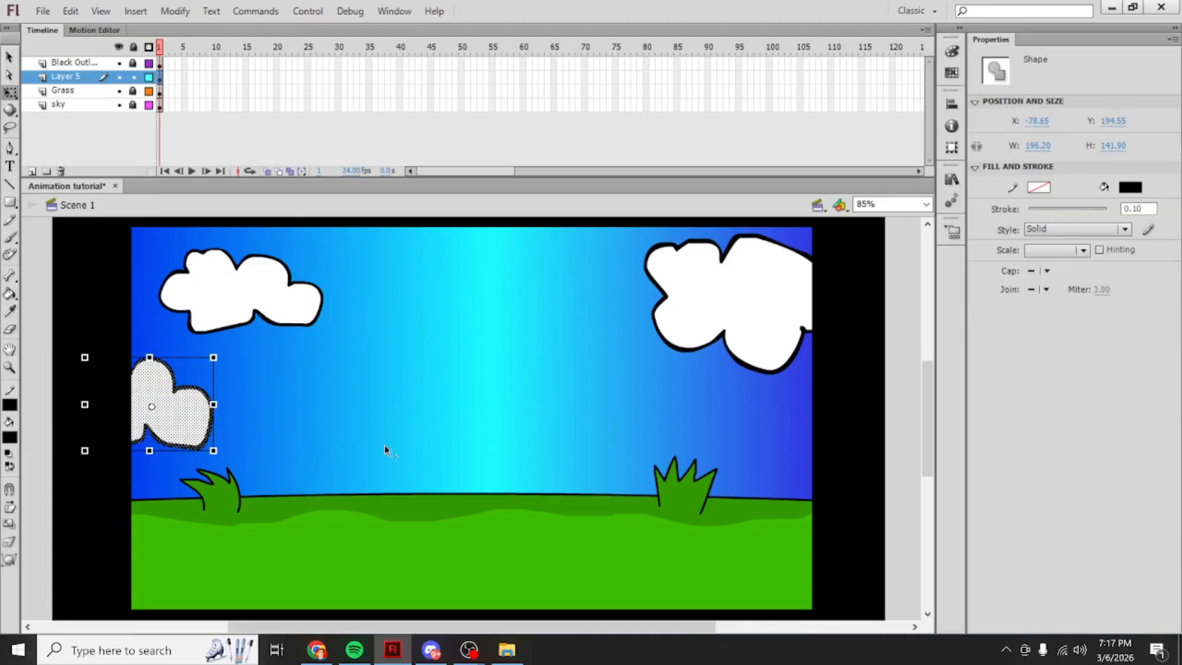
left_click(501, 401)
Step: Paste another cloud copy in place, enlarge it to about 313 by 229 px and move it over the scene's lower right corner
left_click(71, 11)
left_click(70, 11)
left_click(71, 11)
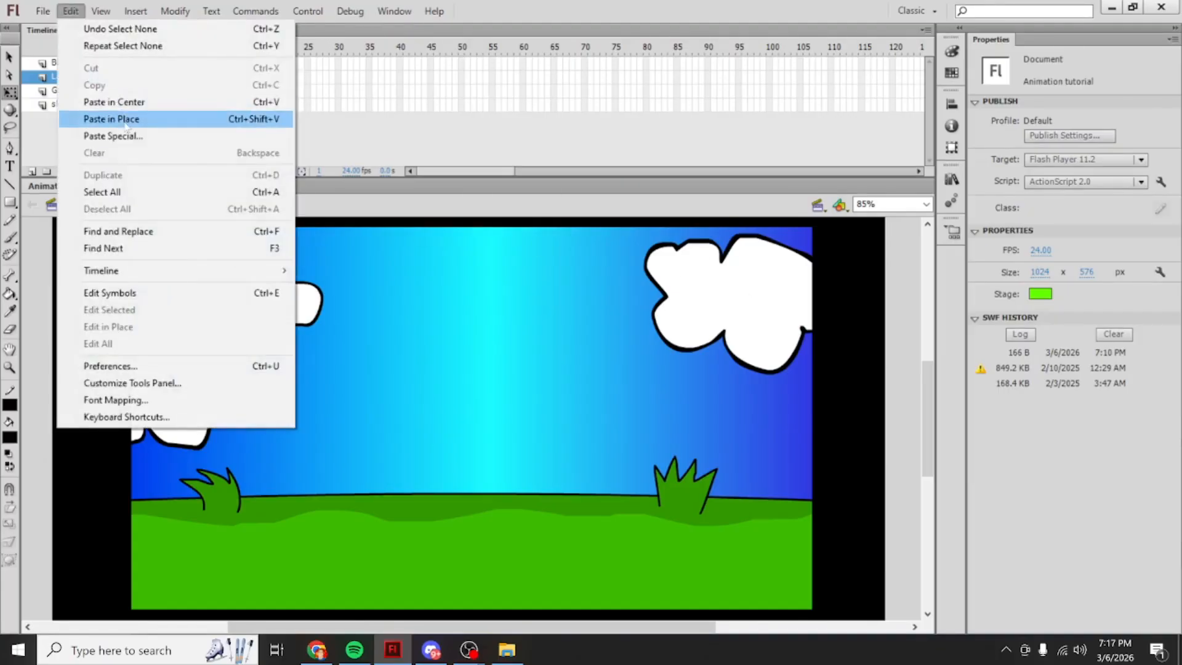
left_click(105, 119)
left_click_drag(249, 299, 535, 410)
left_click_drag(611, 359, 651, 295)
left_click_drag(570, 394, 797, 498)
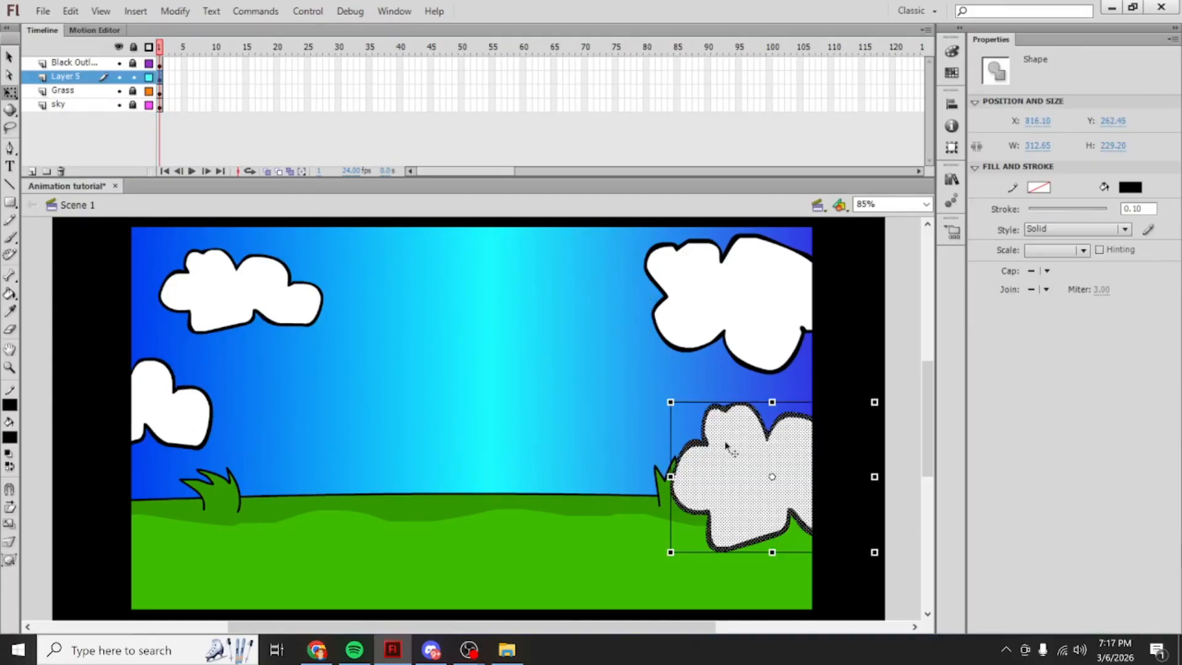
key("ctrl+z")
left_click_drag(563, 399, 786, 517)
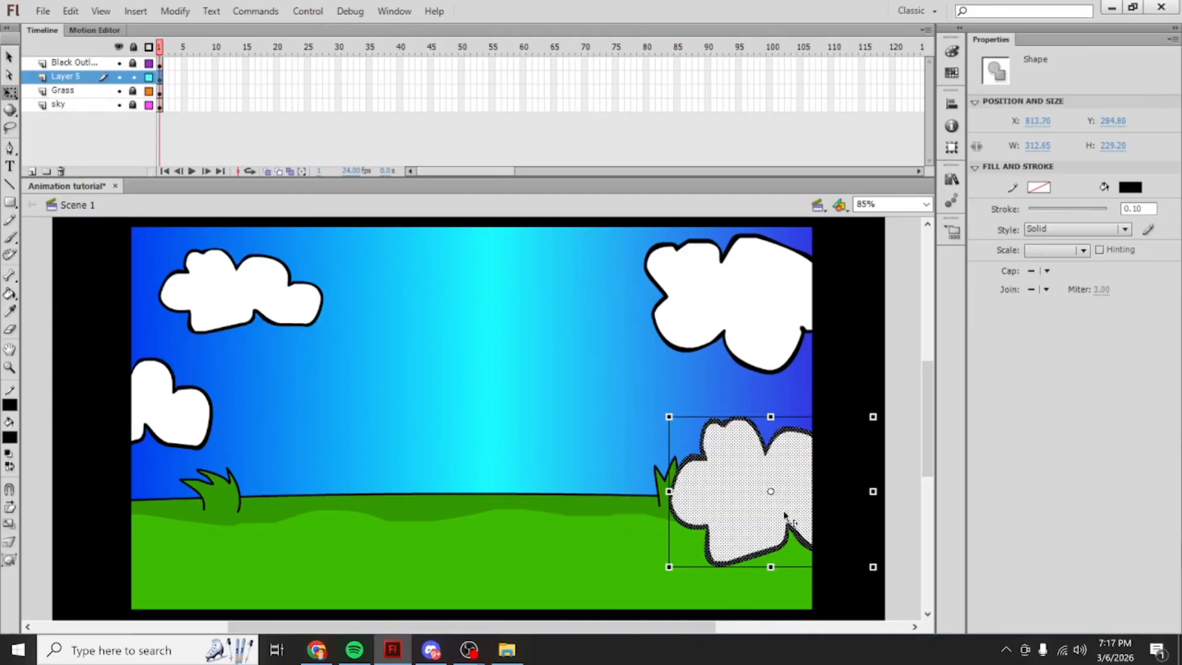
Step: Move the clouds' layer, Layer 5, beneath the Grass layer and lock it
left_click(235, 123)
left_click_drag(80, 76, 79, 103)
left_click(394, 292)
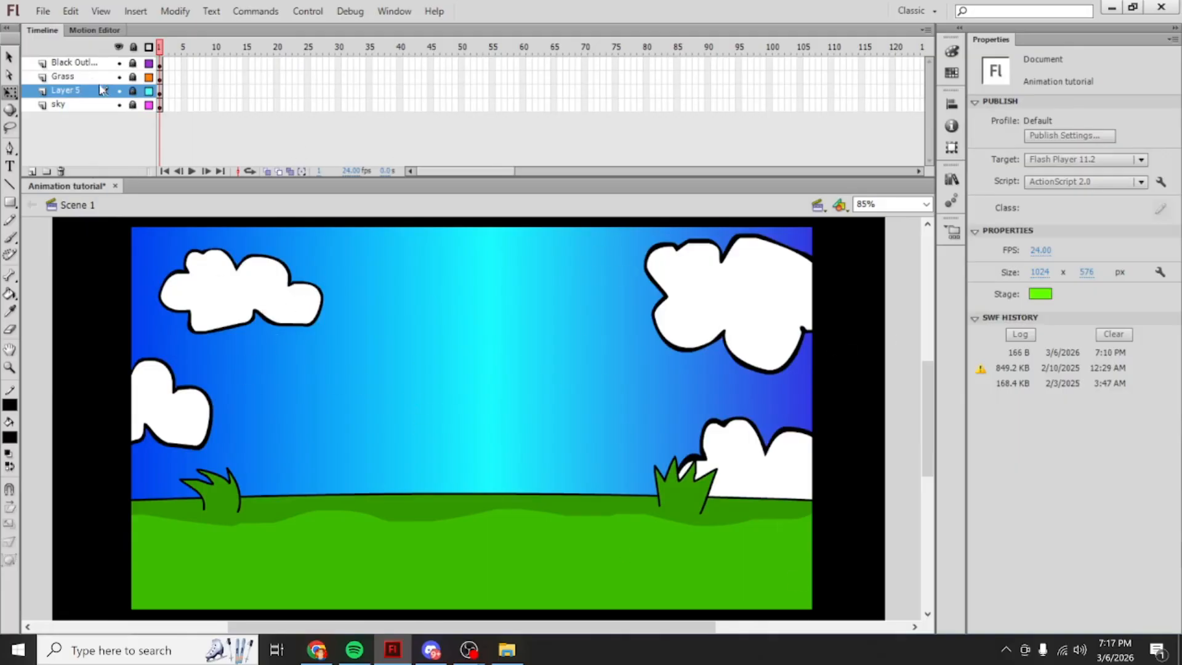
Step: Add a layer named Kirby directly above the Grass layer and select its first frame
left_click(32, 171)
left_click_drag(82, 92, 67, 77)
double_click(67, 77)
type("Kirby")
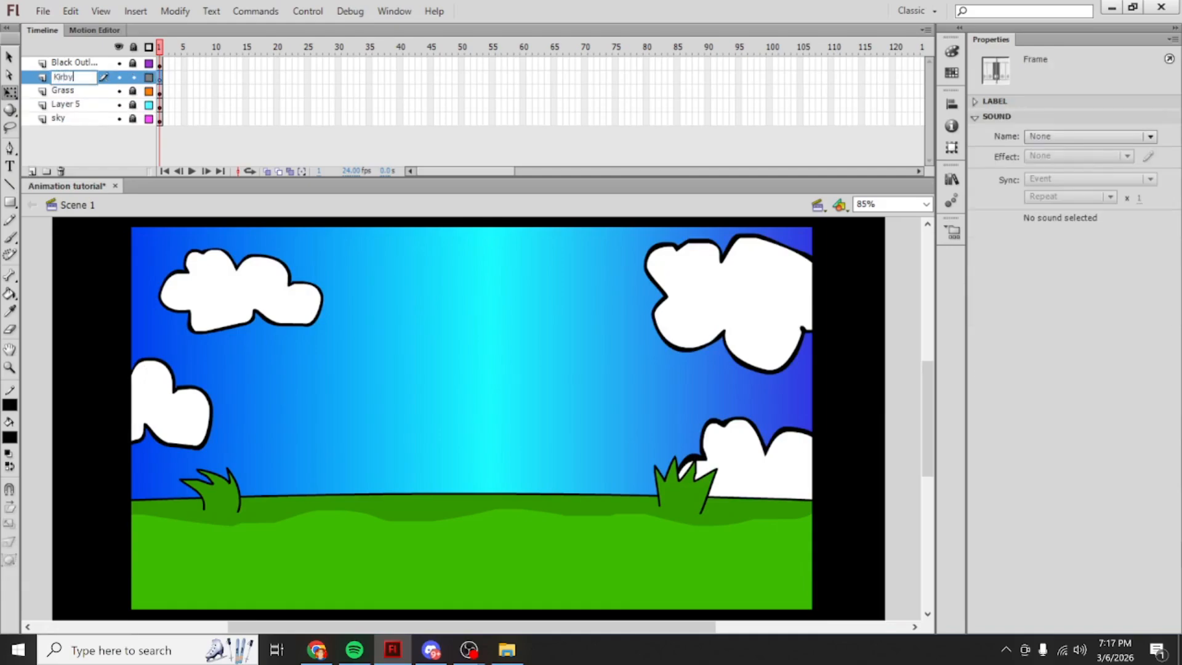
key("Return")
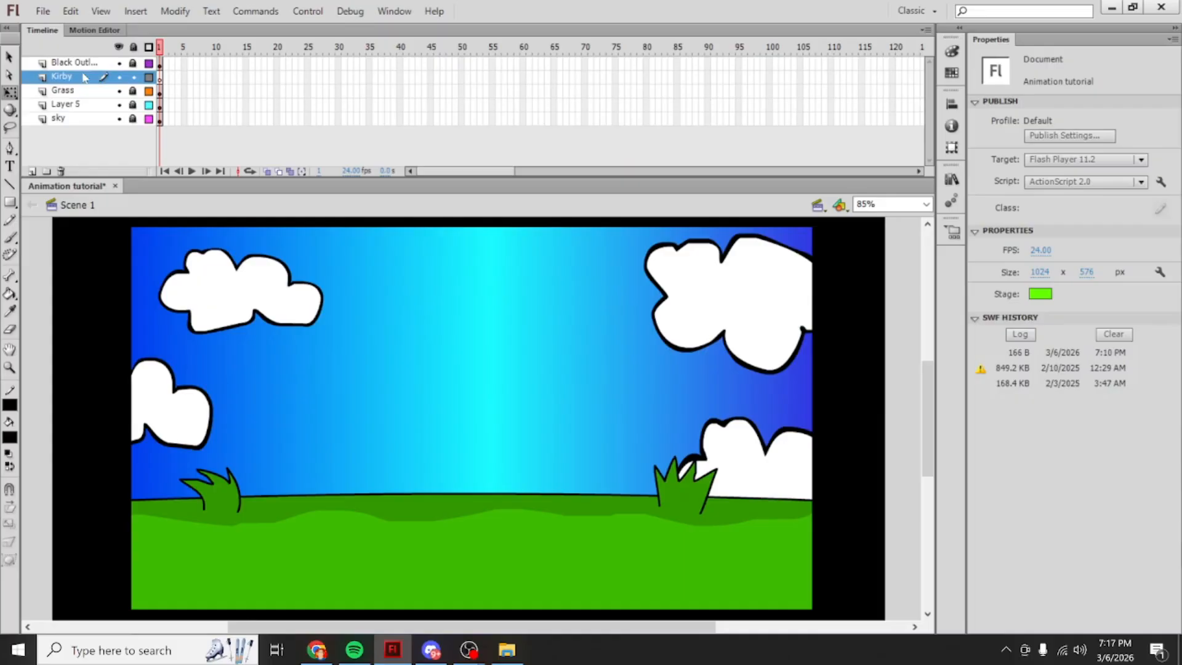
left_click(159, 77)
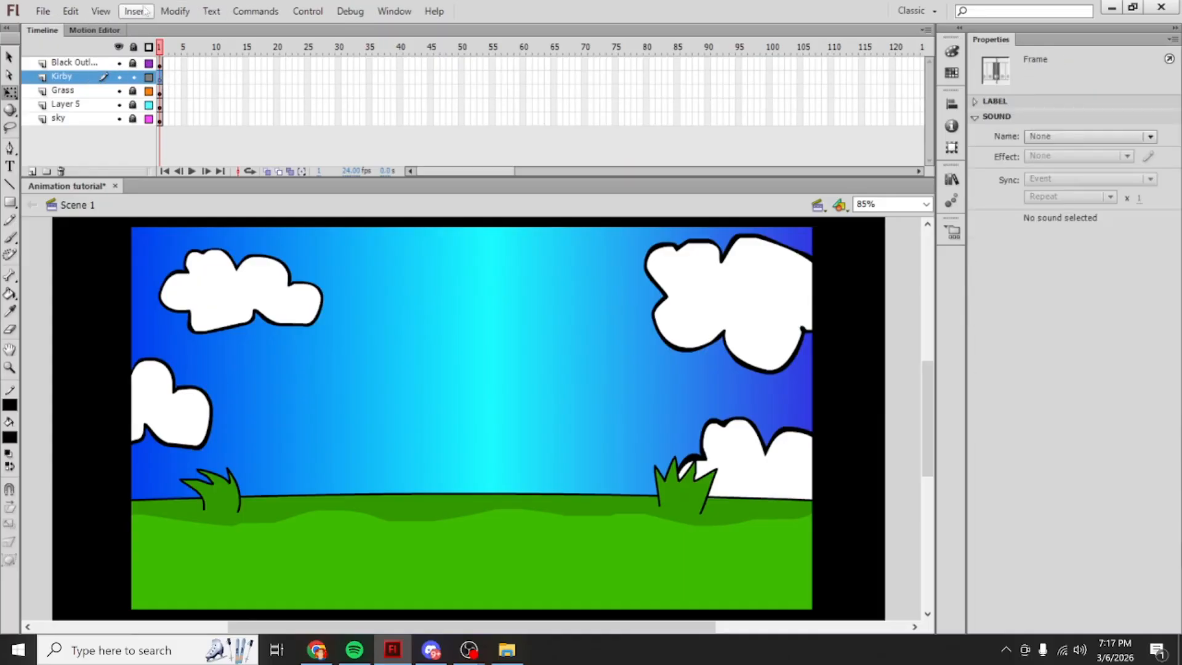
Step: Try importing the GIF file from the Downloads folder into the Kirby layer, and undo the import
left_click(140, 11)
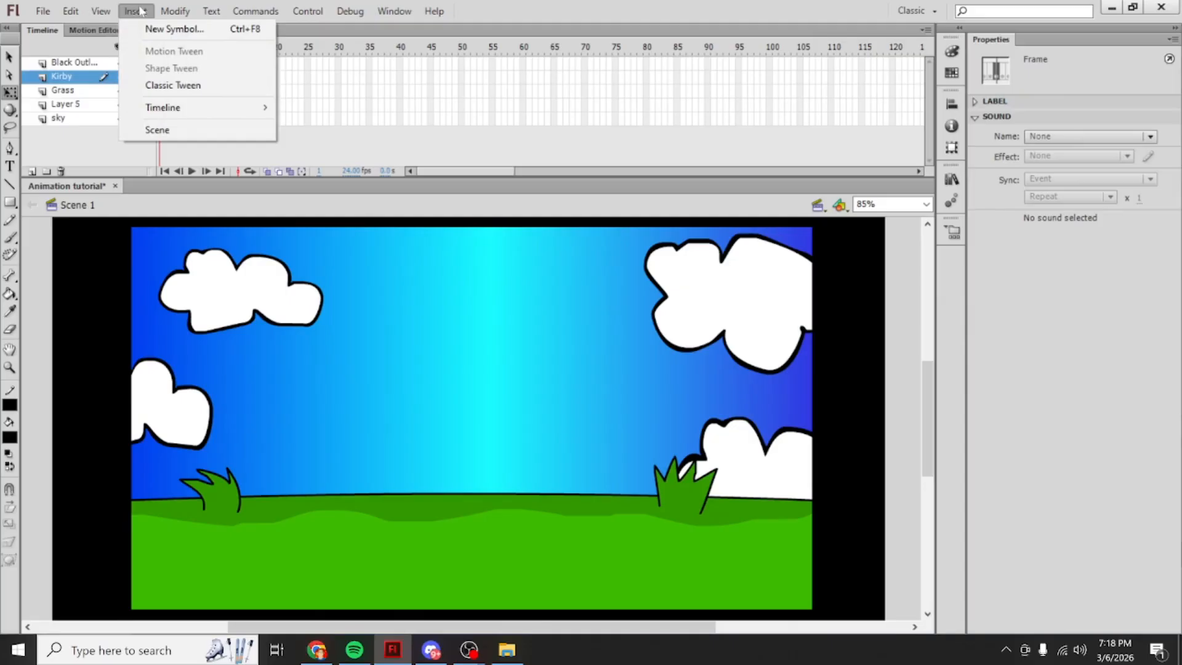
mouse_move(172, 5)
mouse_move(43, 8)
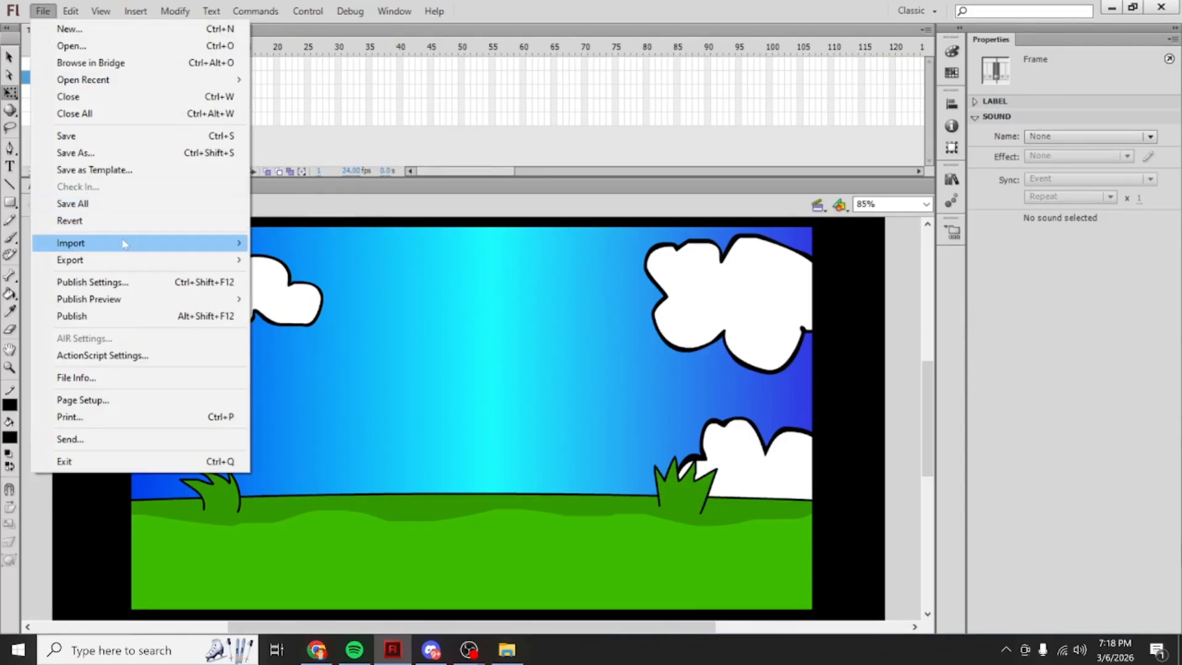
mouse_move(124, 241)
left_click(371, 260)
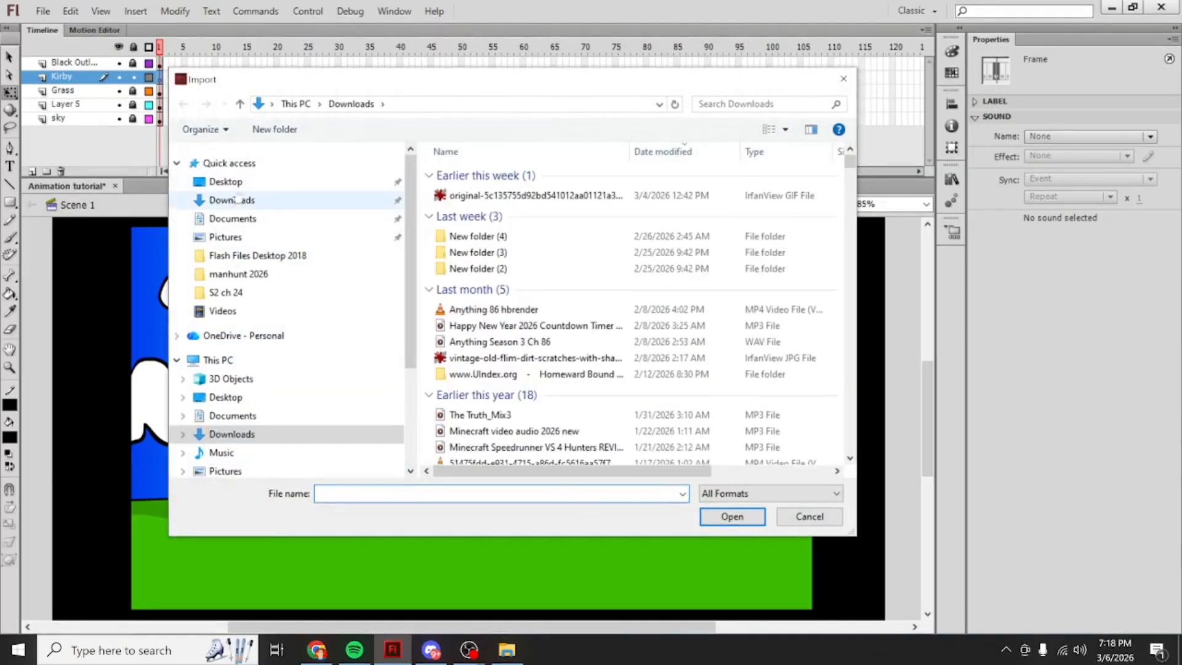
left_click(225, 181)
left_click(233, 201)
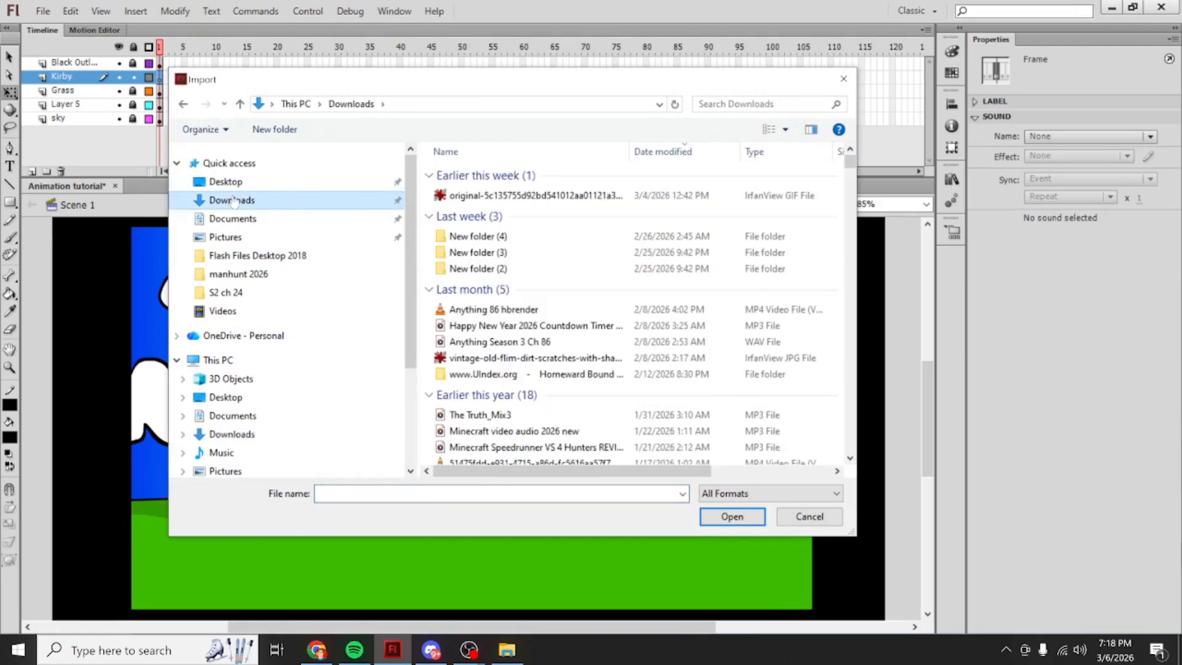
left_click(549, 204)
key("Return")
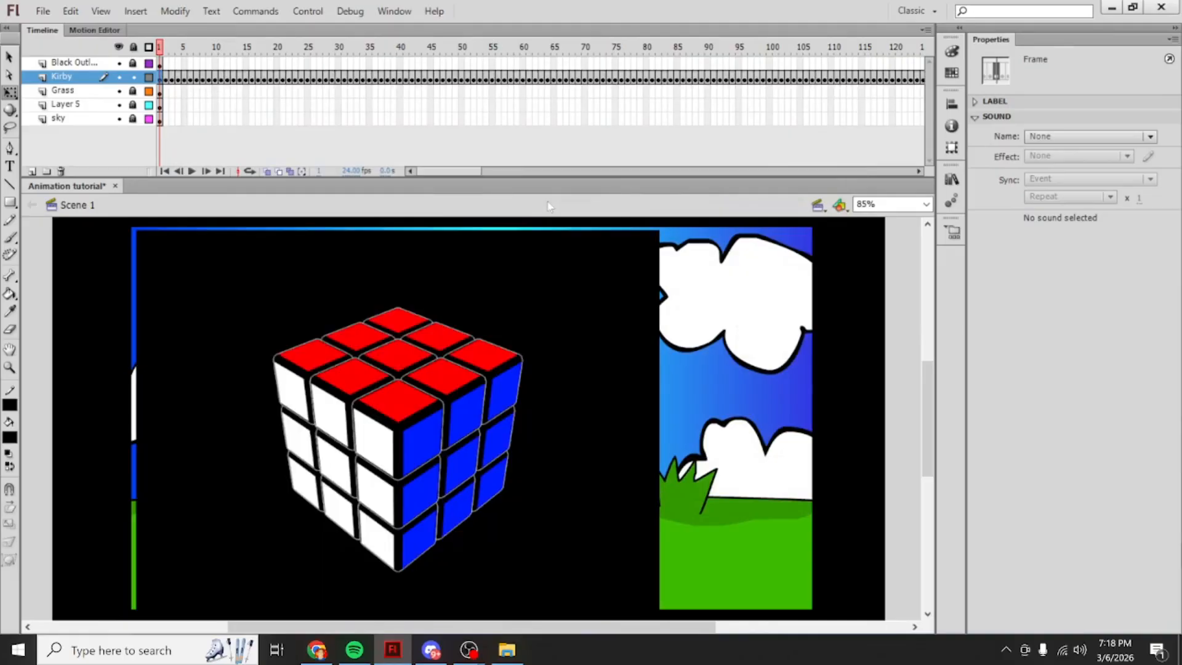
key("ctrl+z")
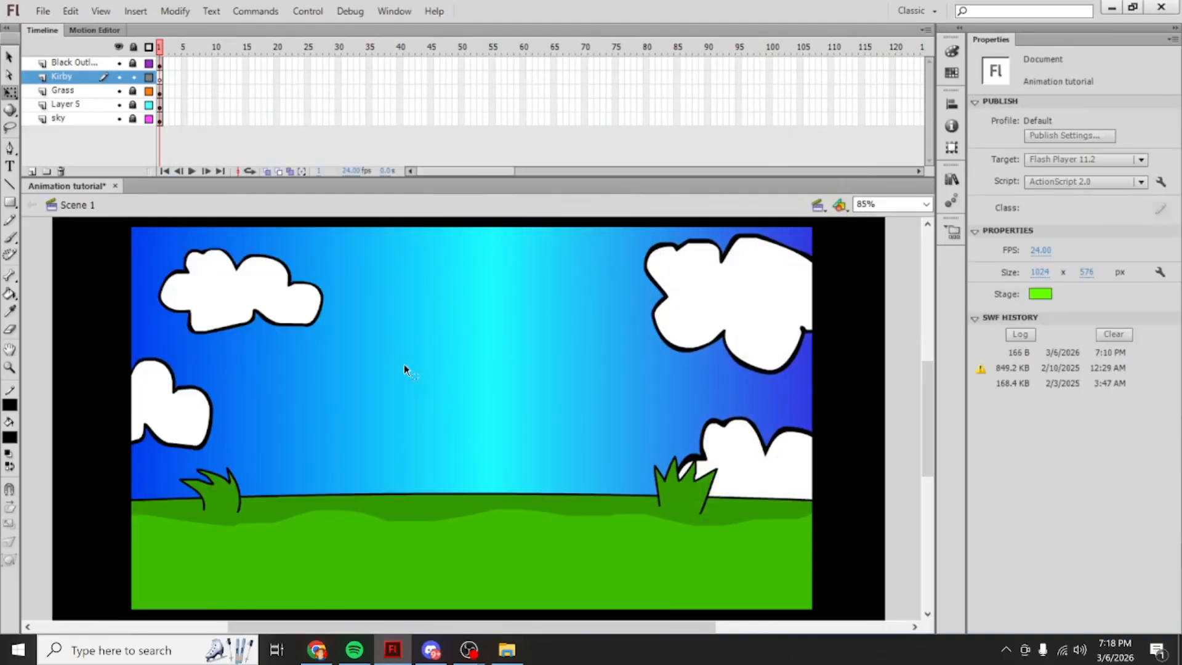
Step: Switch to Chrome, save the outlined Wikipedia Kirby image to Downloads as Kirby, and return to Flash
scroll(311, 266, "up", 3)
scroll(312, 270, "up", 3)
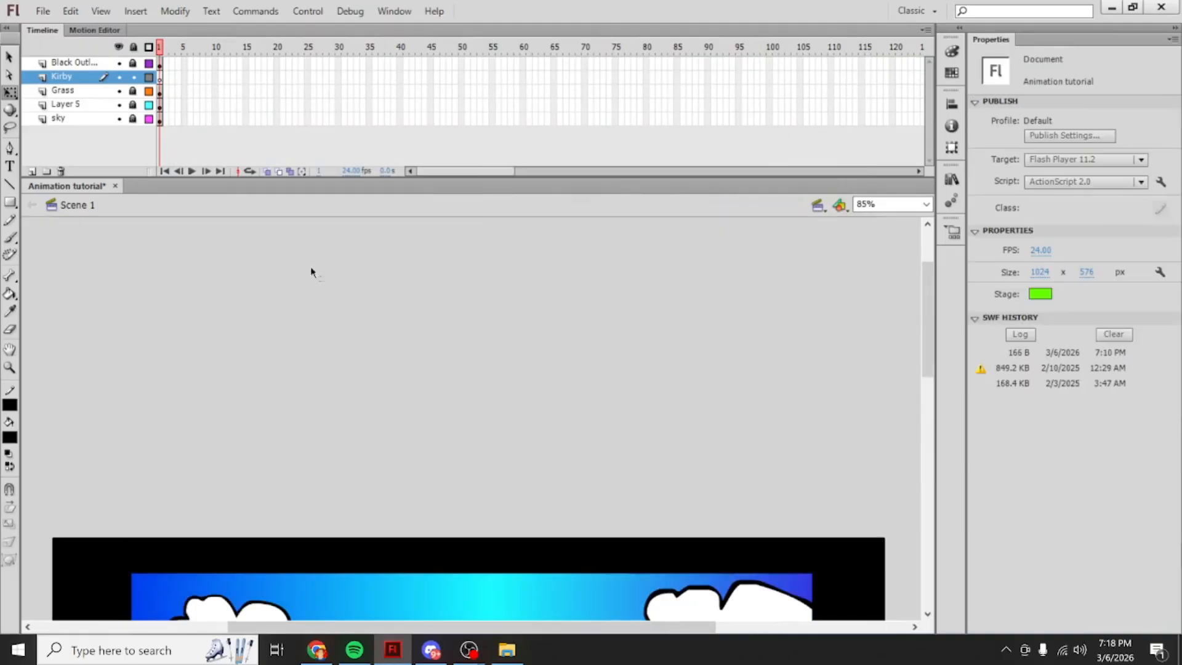
left_click(316, 650)
right_click(144, 373)
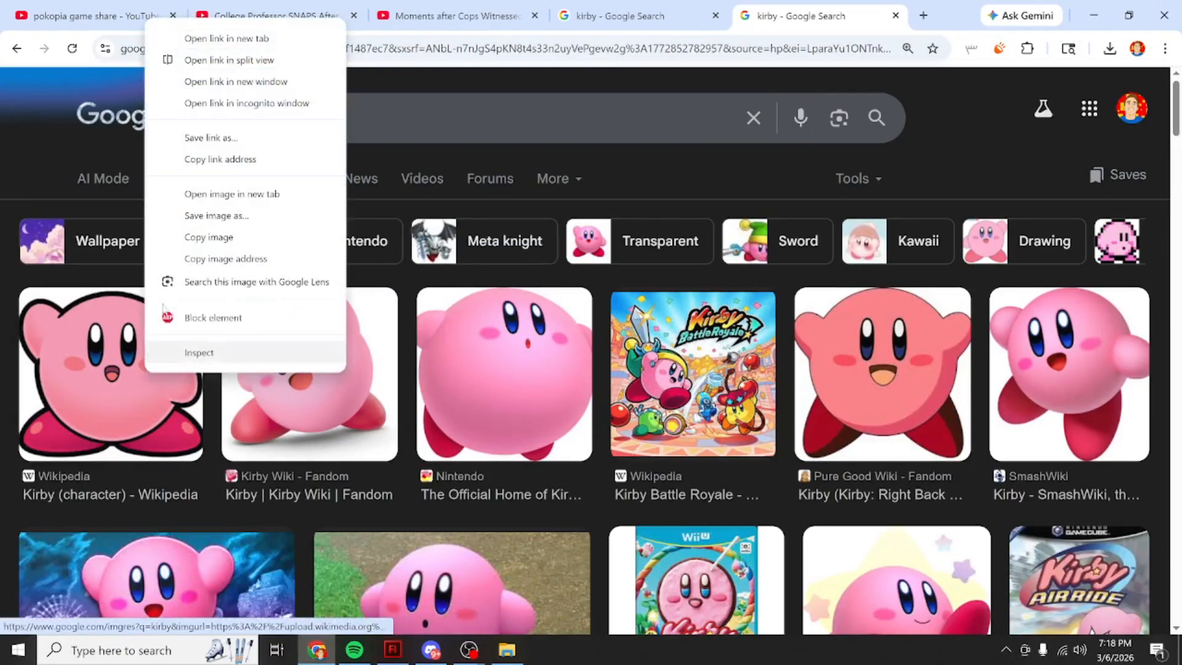
left_click(205, 215)
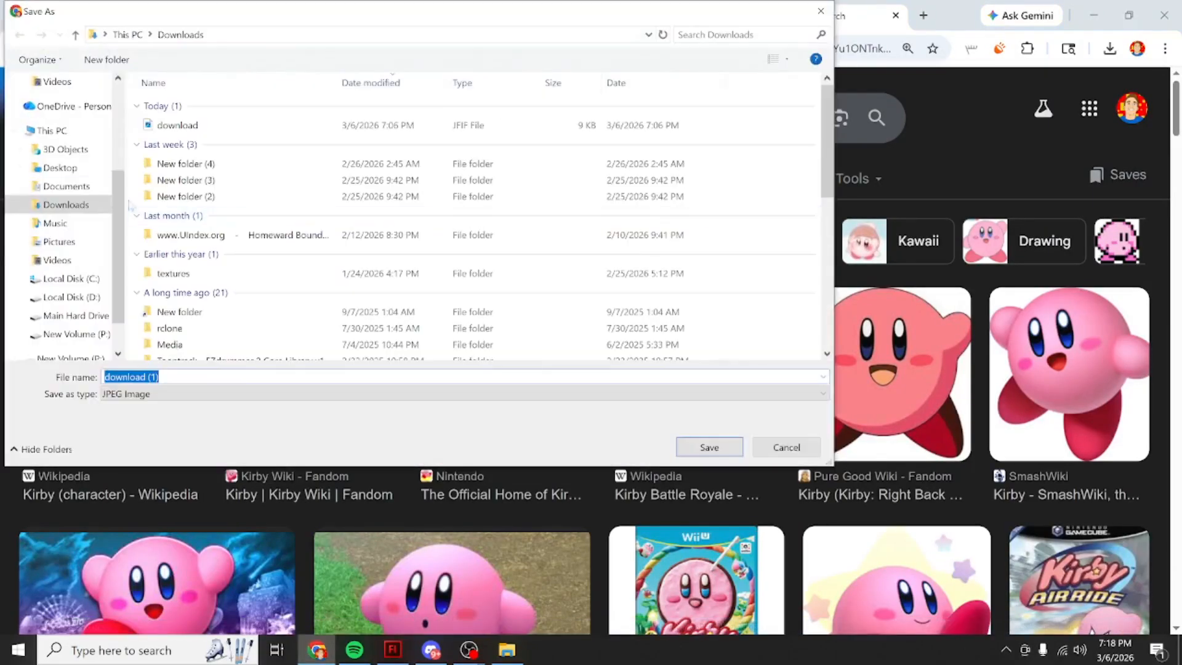
left_click(68, 205)
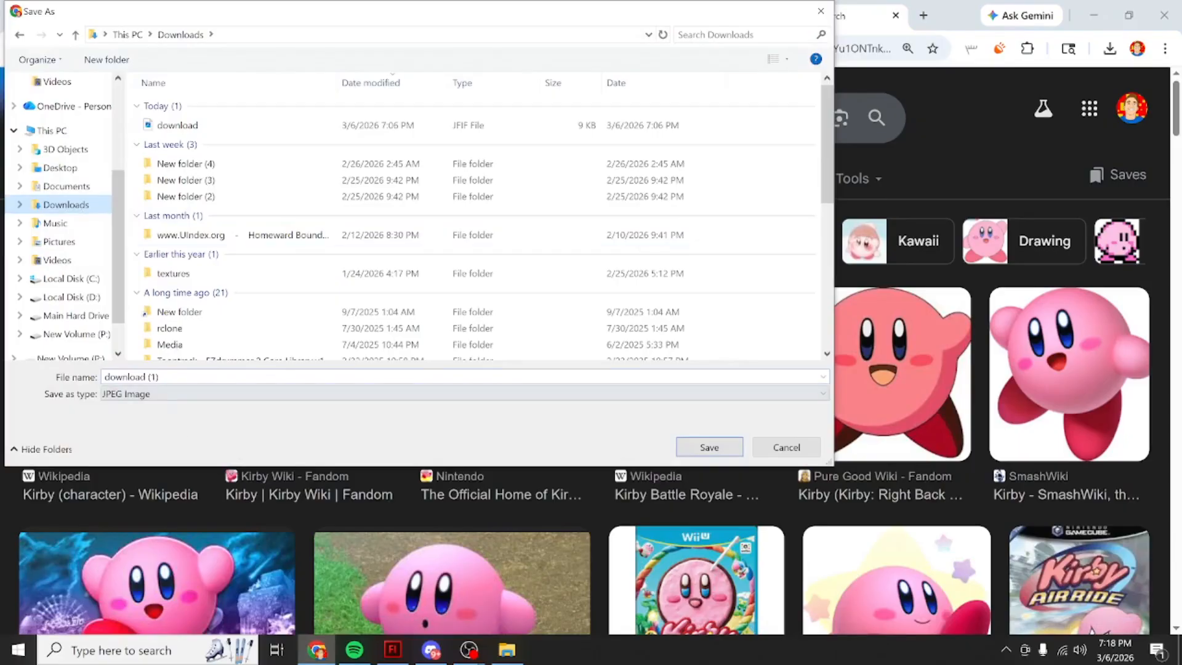
type("Kirby")
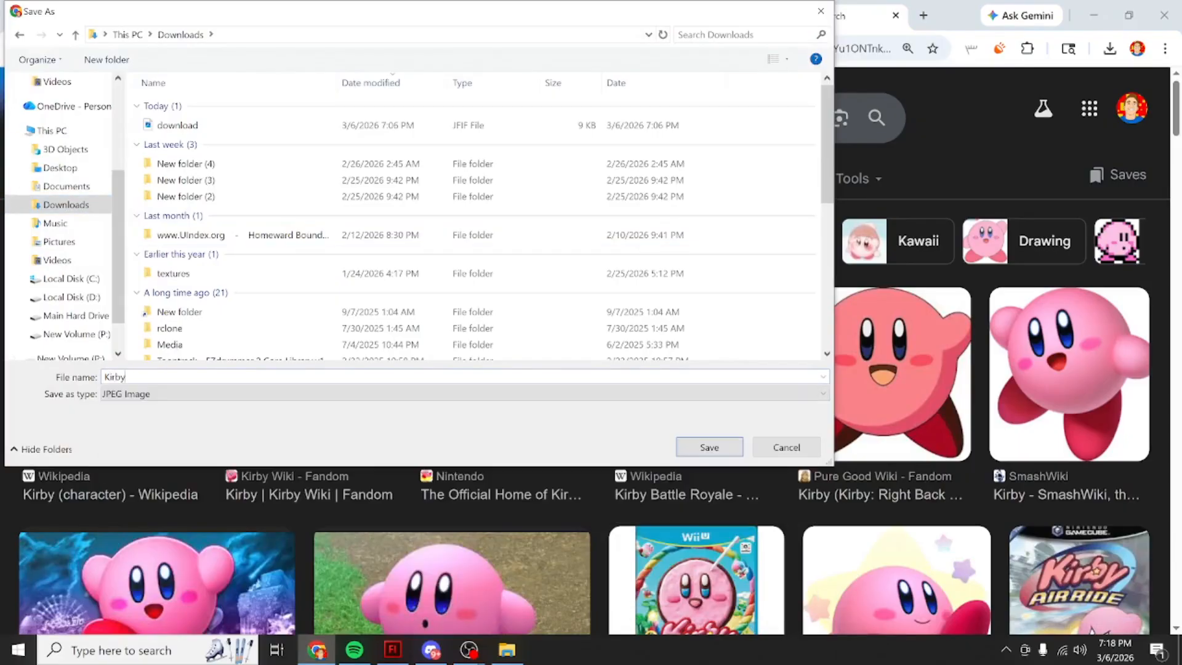
key("Return")
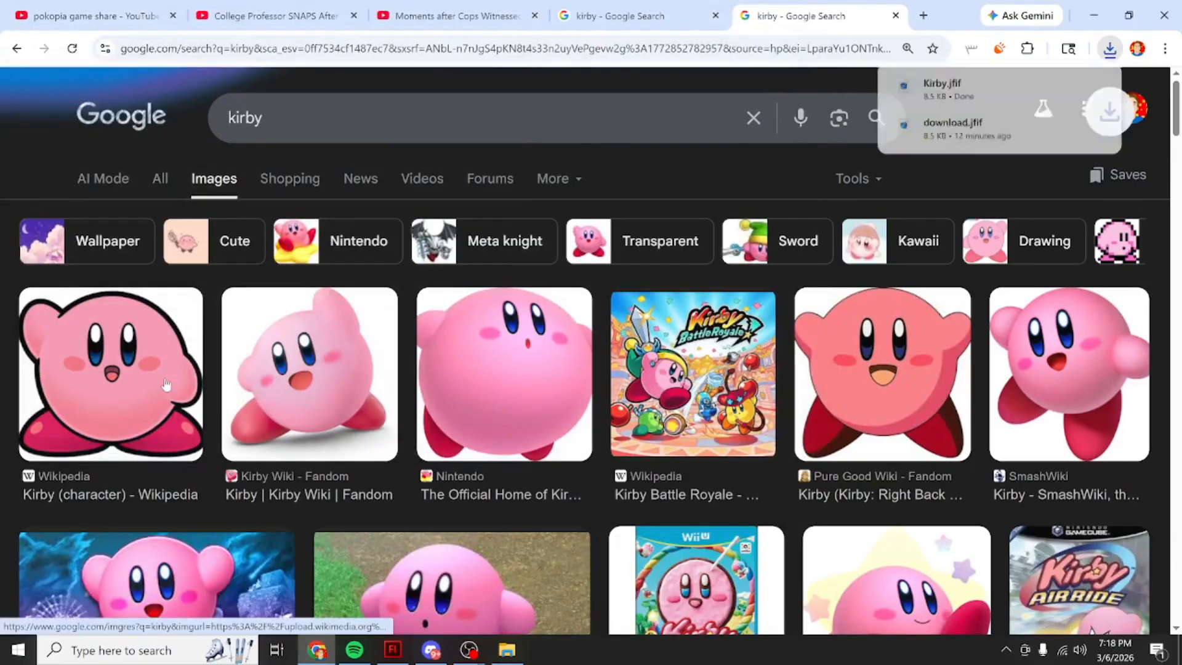
left_click(1109, 16)
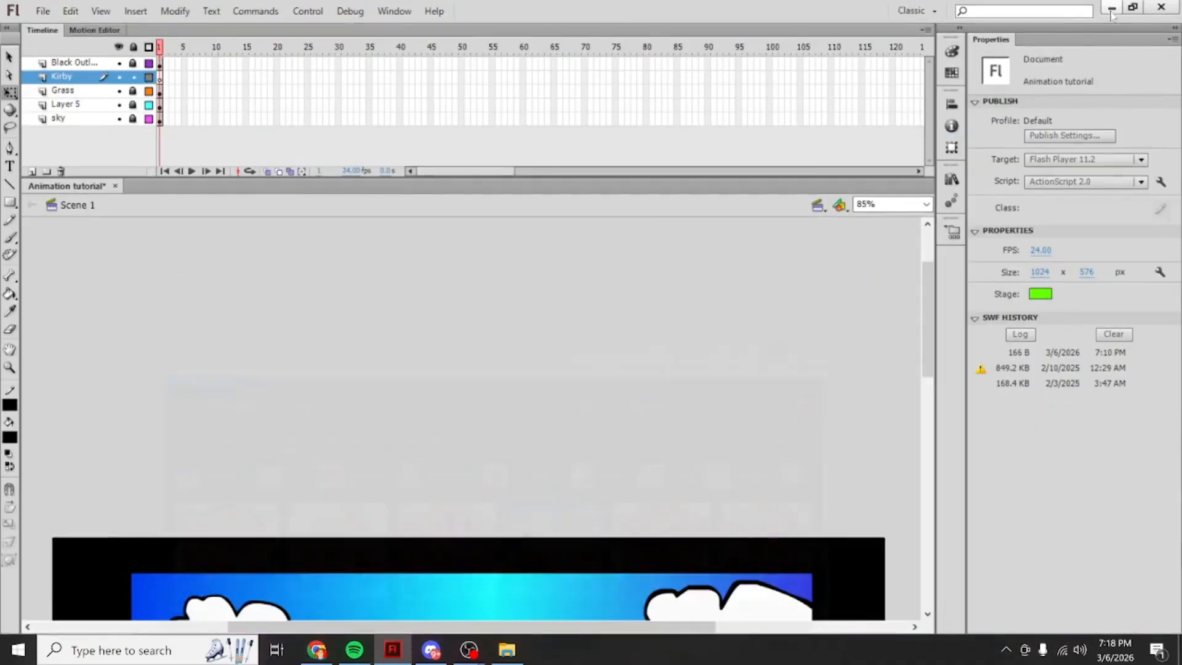
Step: Try importing the first file listed in Downloads to the stage
left_click(42, 12)
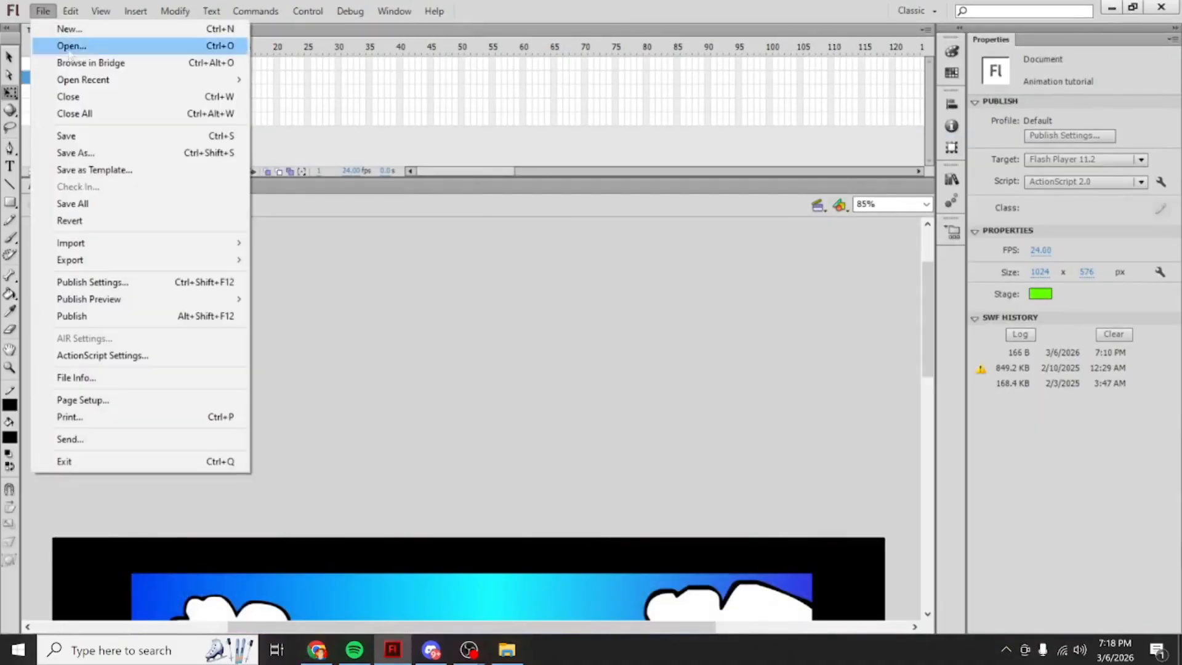
mouse_move(92, 243)
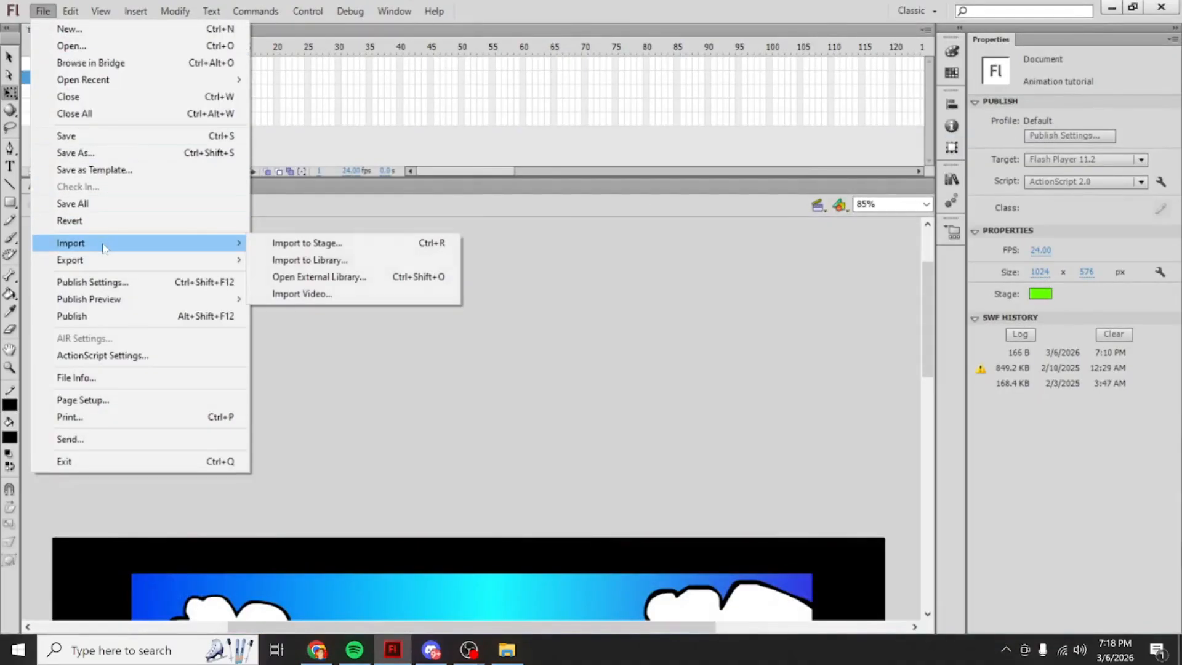
left_click(404, 243)
double_click(509, 195)
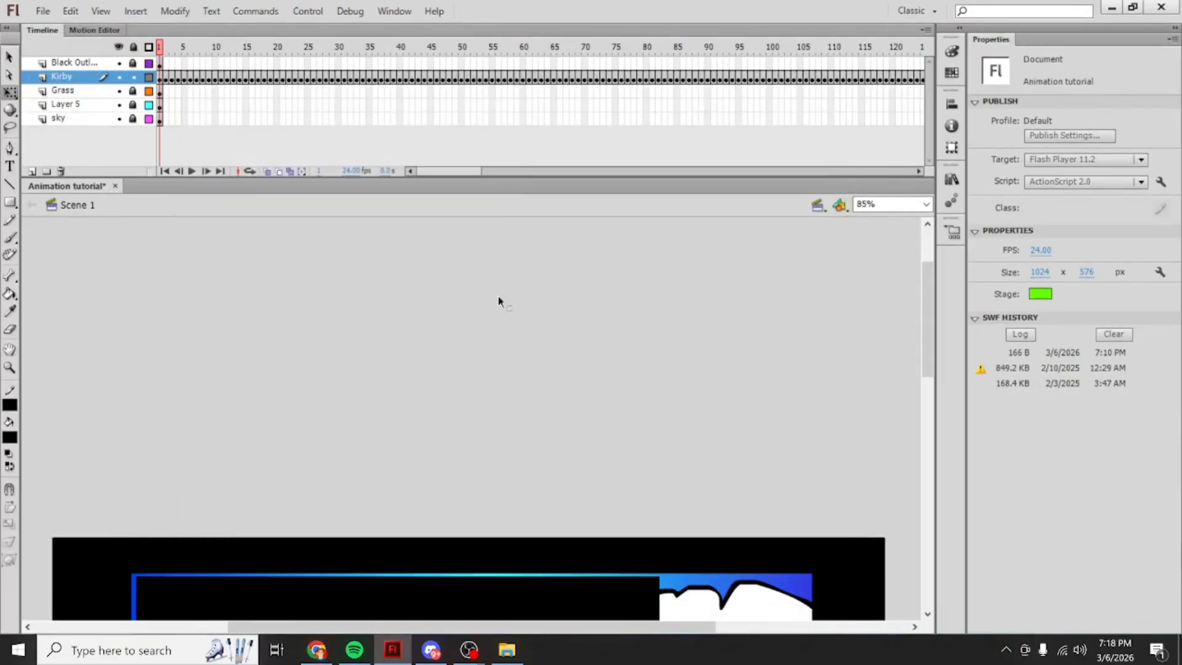
Step: Open the import-to-stage dialog and order the Downloads files by date modified, oldest first
left_click(43, 11)
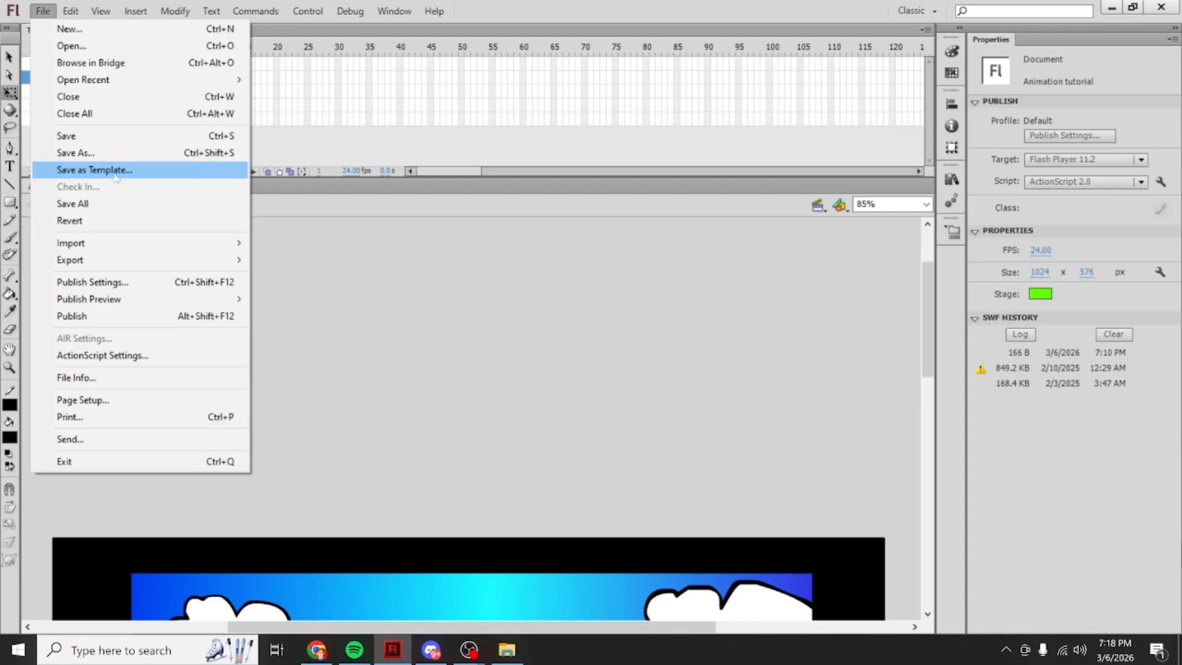
mouse_move(132, 246)
left_click(360, 244)
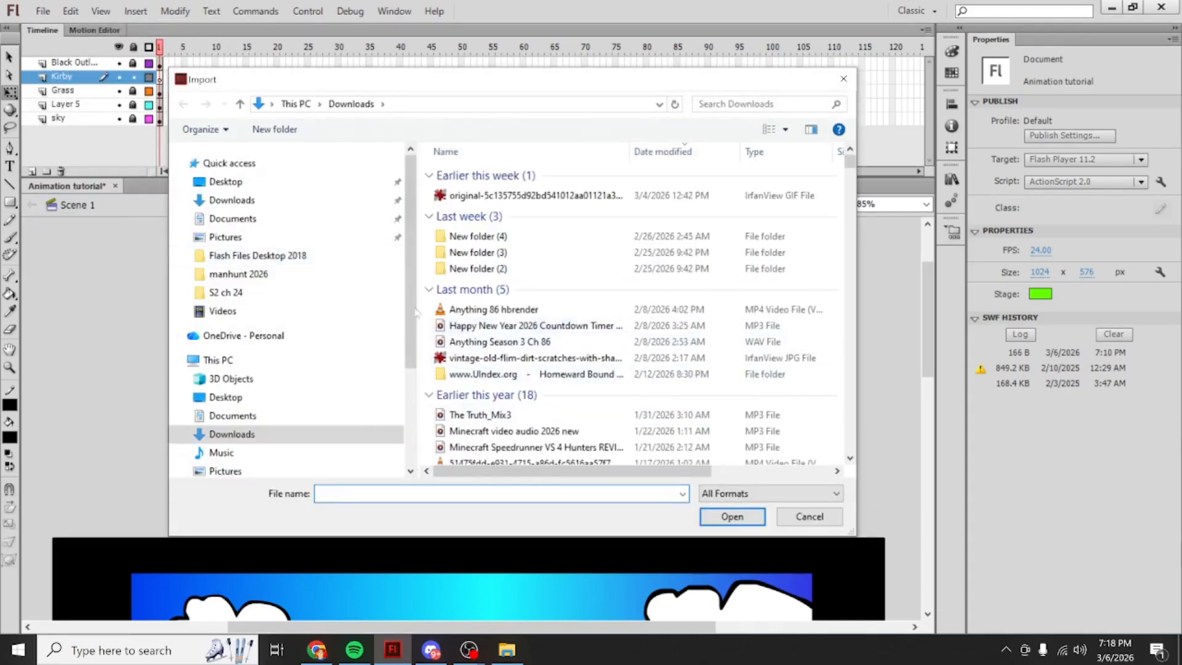
right_click(421, 240)
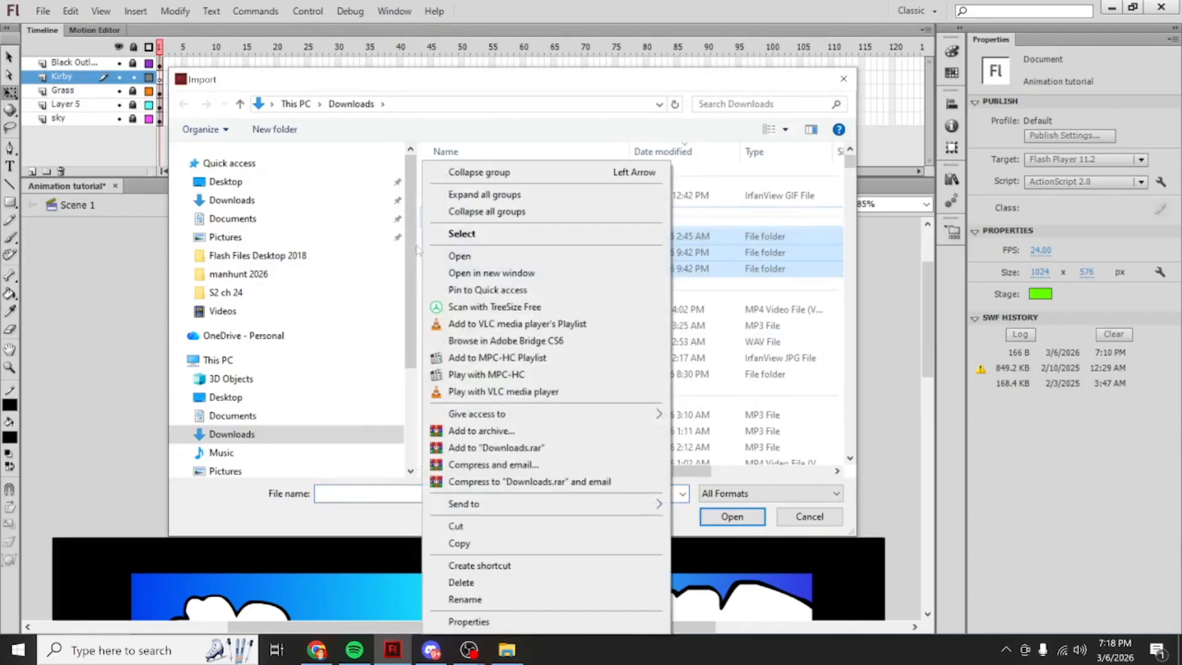
left_click(419, 251)
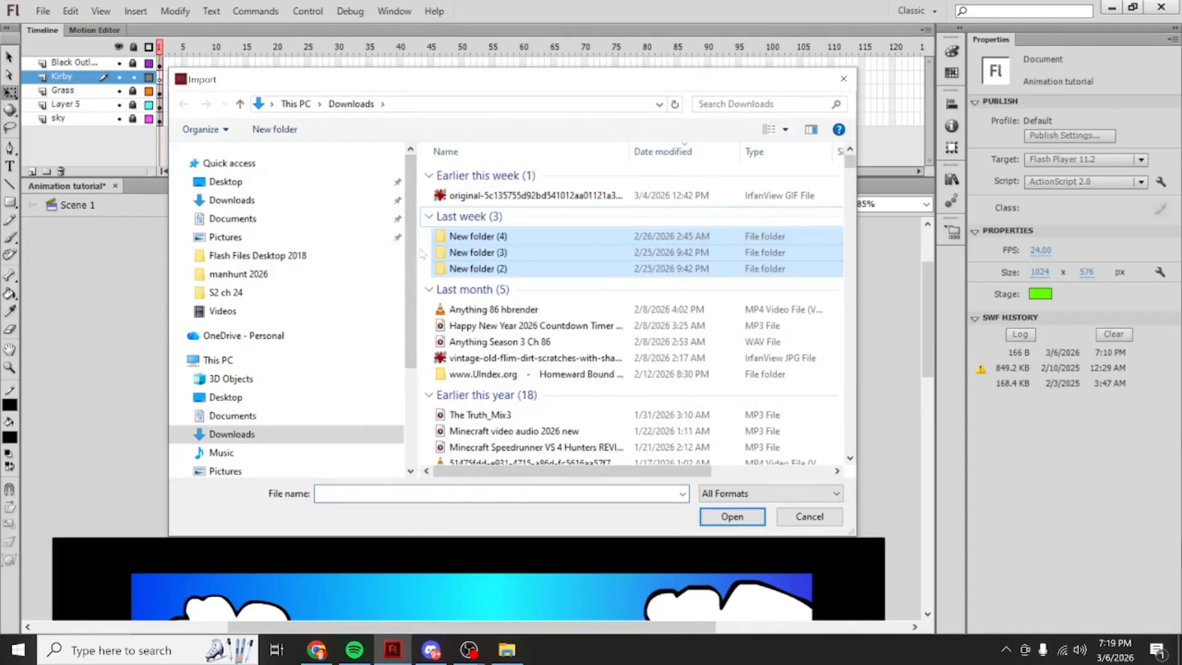
right_click(421, 252)
mouse_move(478, 278)
left_click(614, 294)
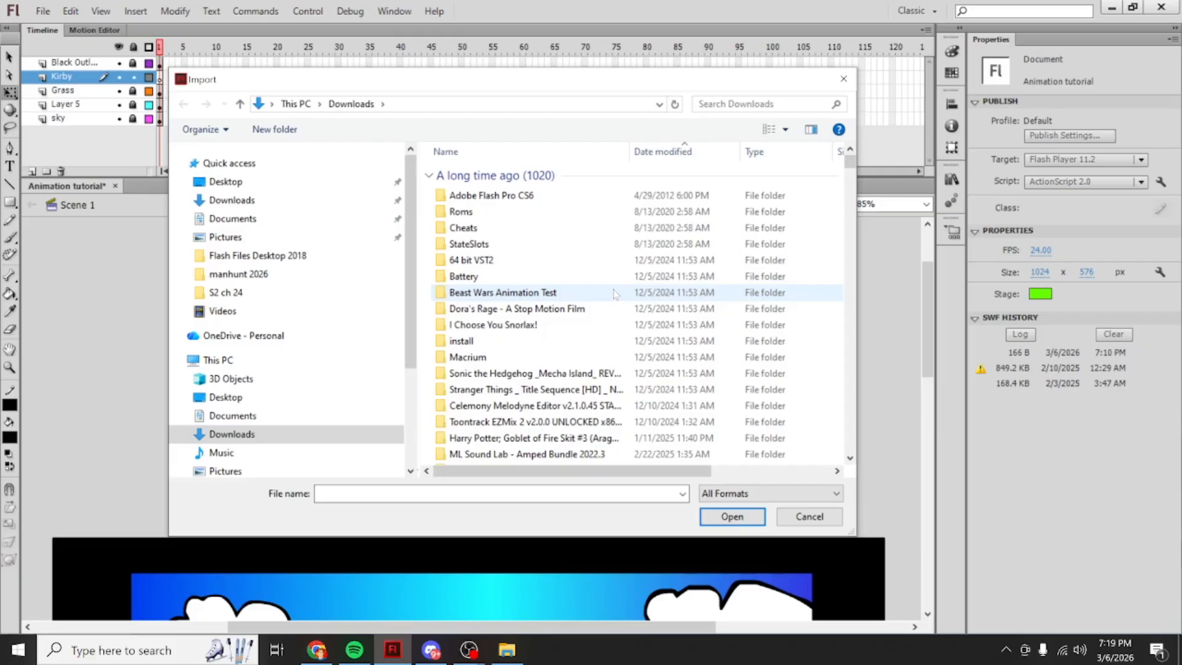
Step: Find Kirby.jfif in the Downloads folder and import it to the stage
scroll(606, 301, "down", 10)
scroll(597, 308, "up", 3)
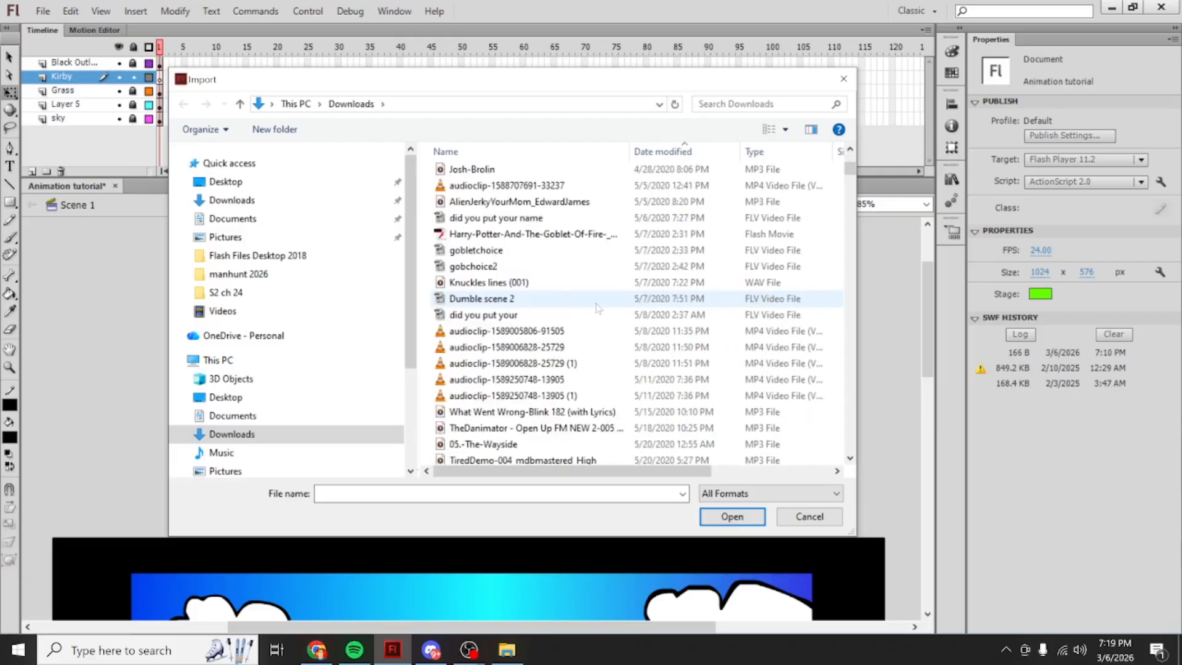
scroll(596, 308, "up", 3)
scroll(596, 307, "down", 15)
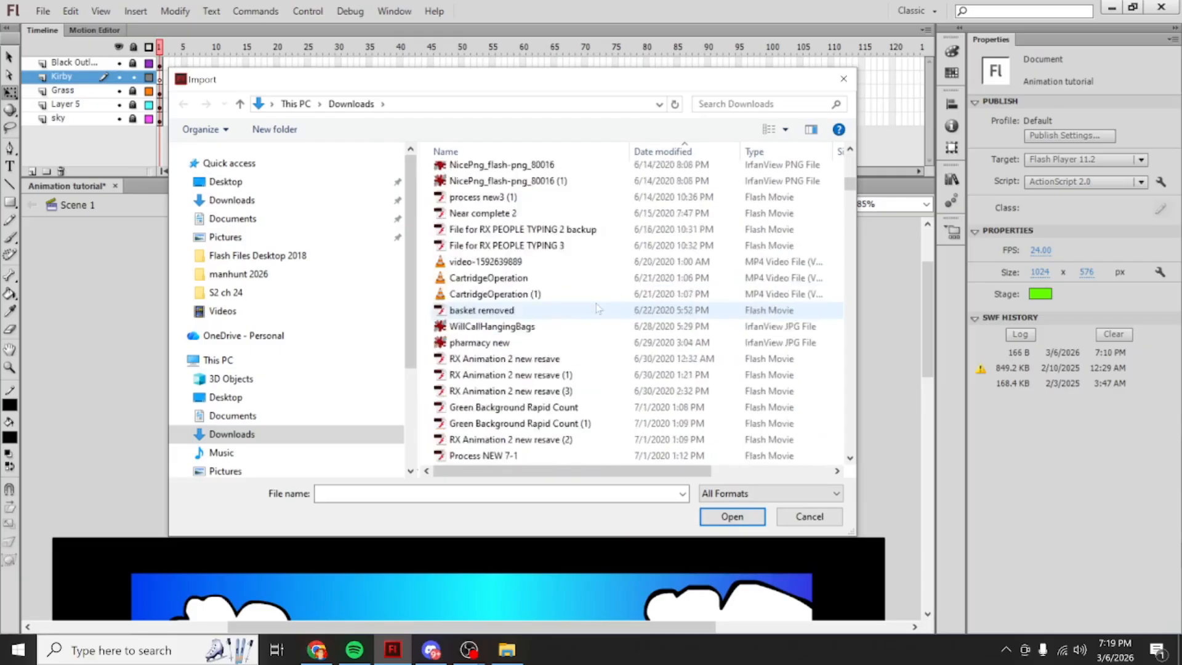
scroll(597, 308, "down", 5)
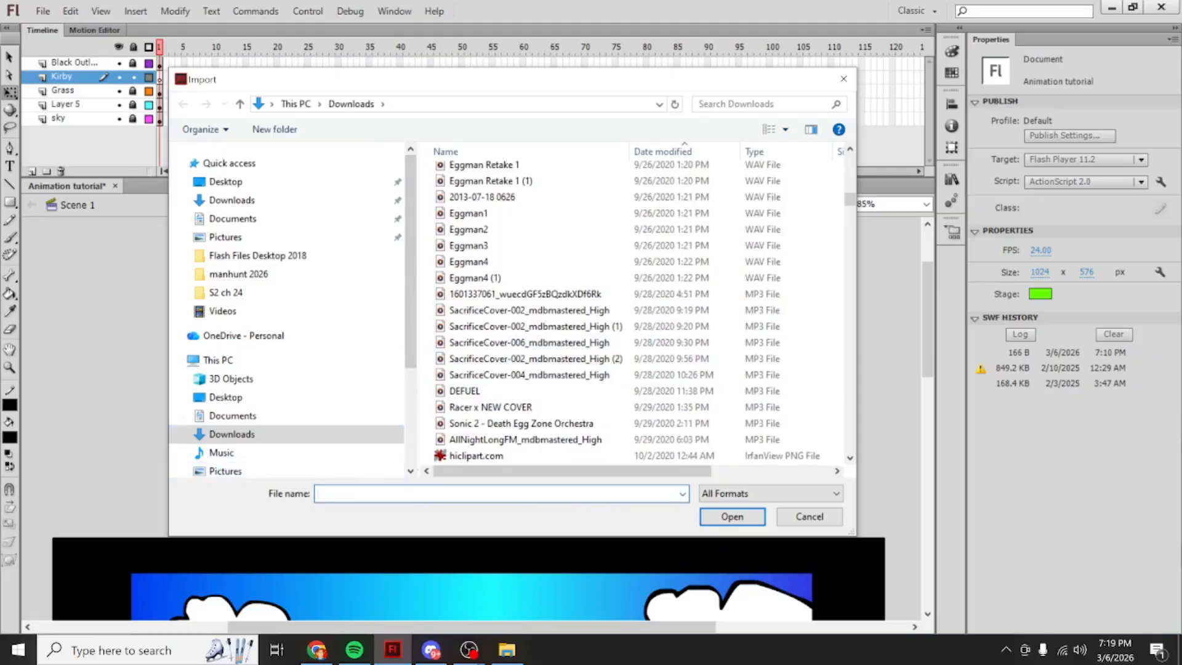
type("kir")
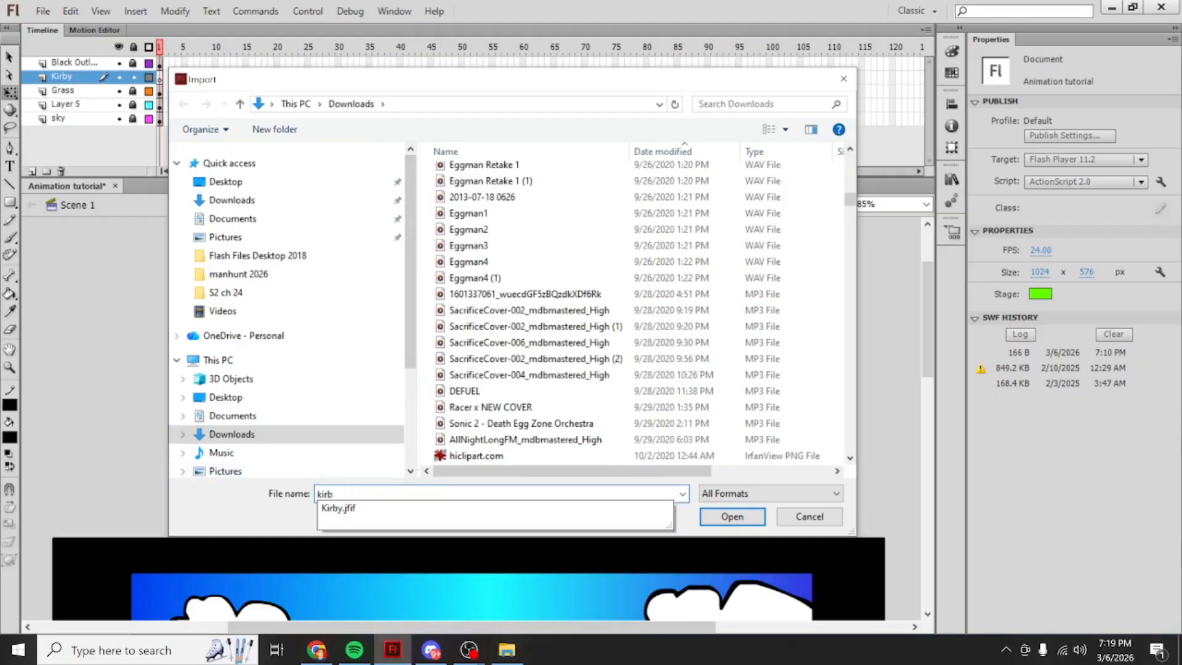
type("b")
left_click(348, 508)
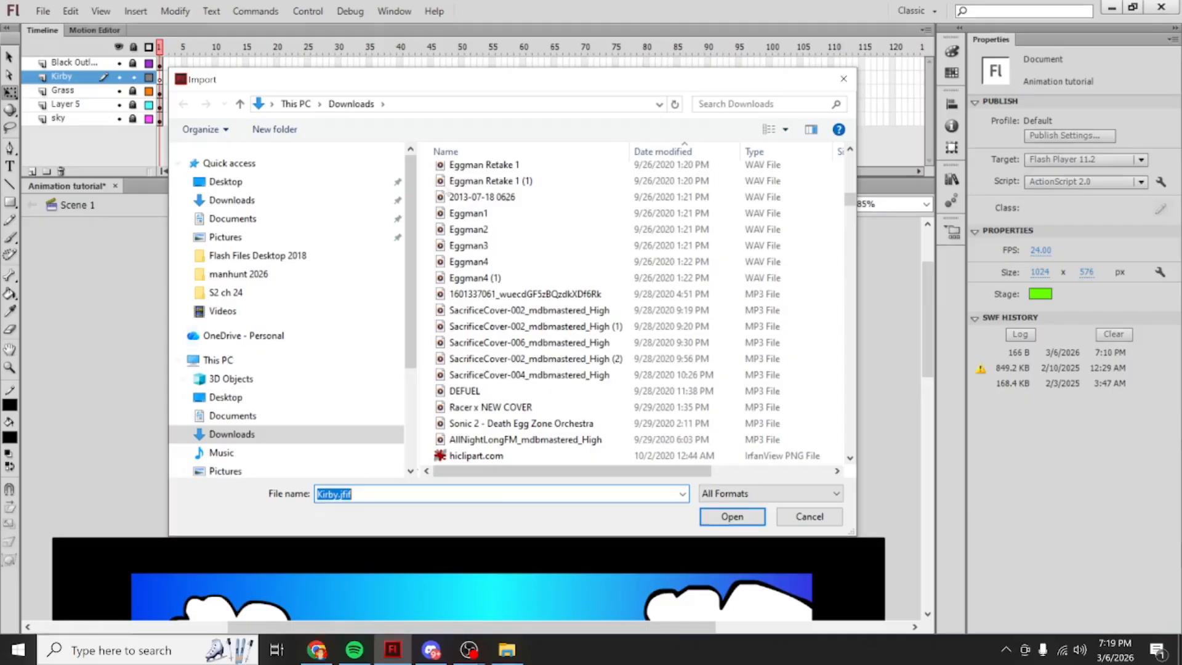
scroll(657, 397, "up", 7)
scroll(657, 397, "up", 10)
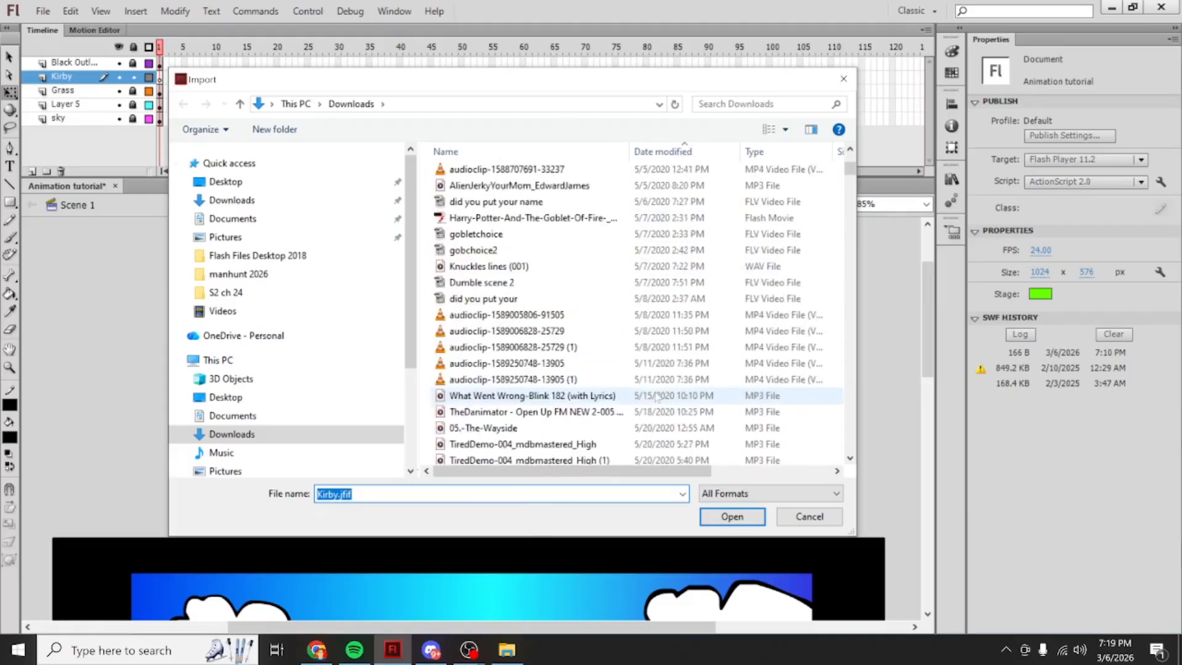
left_click(745, 517)
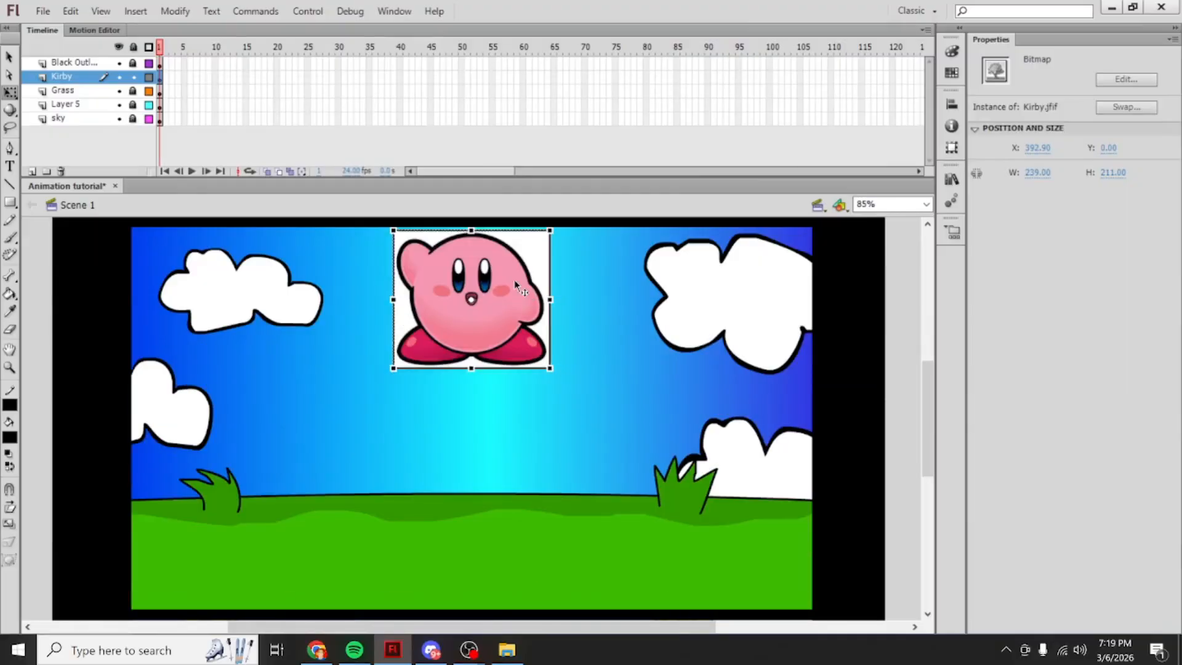
Step: Move the Kirby image off the stage to the empty area above the black frame, undoing the accidental skew
left_click_drag(514, 283, 459, 331)
scroll(460, 332, "up", 3)
left_click_drag(457, 555, 413, 271)
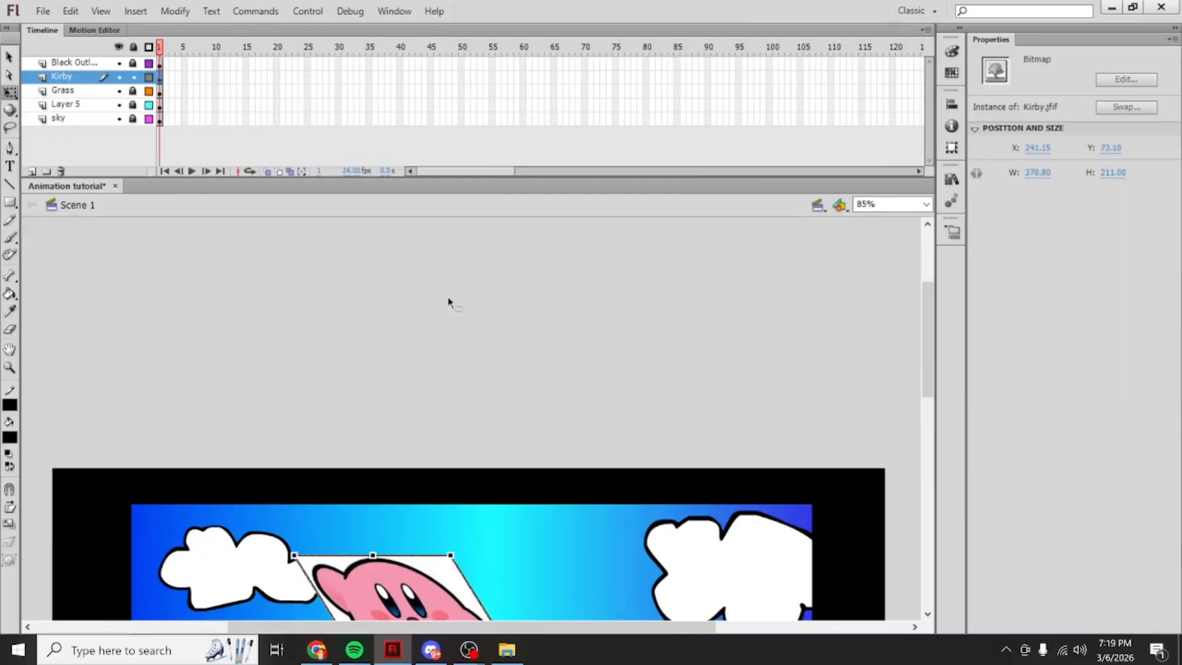
scroll(448, 302, "down", 5)
key("ctrl+z")
scroll(456, 329, "up", 2)
left_click_drag(443, 426, 364, 252)
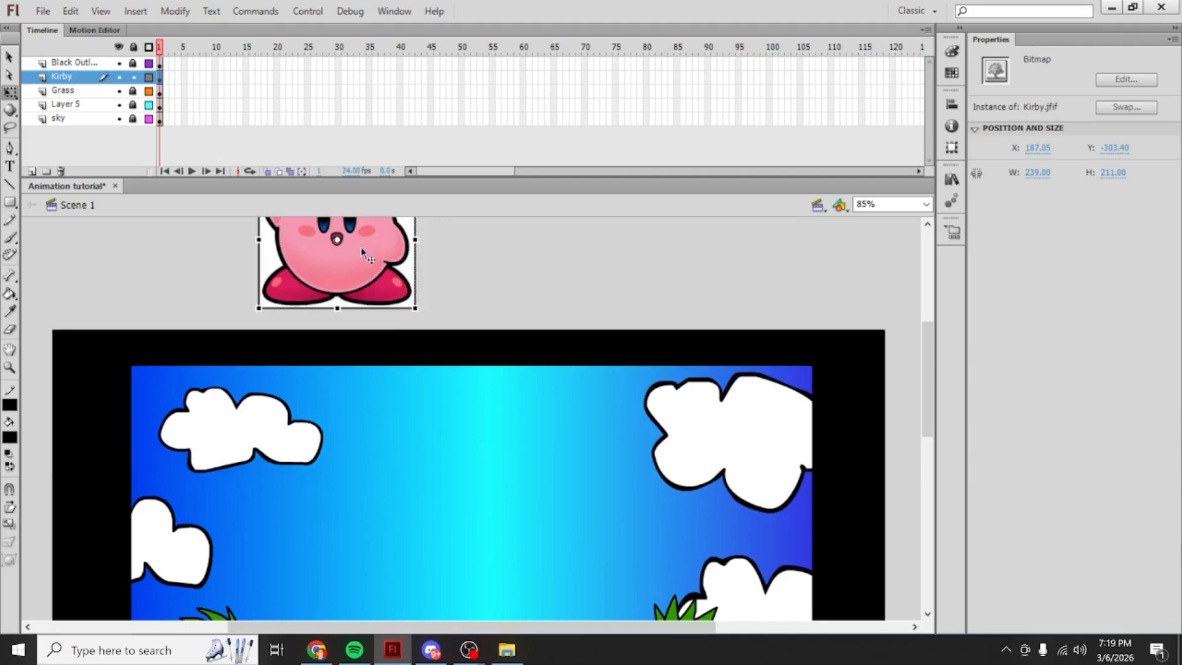
Step: Enlarge the Kirby image to about 415.5 by 366.8 px and place it above the stage's left part at about X -9, Y -488
scroll(363, 252, "up", 4)
left_click_drag(412, 369, 445, 284)
scroll(377, 301, "up", 2)
left_click_drag(320, 349, 293, 362)
scroll(644, 463, "down", 5)
scroll(449, 447, "up", 5)
left_click_drag(295, 340, 289, 343)
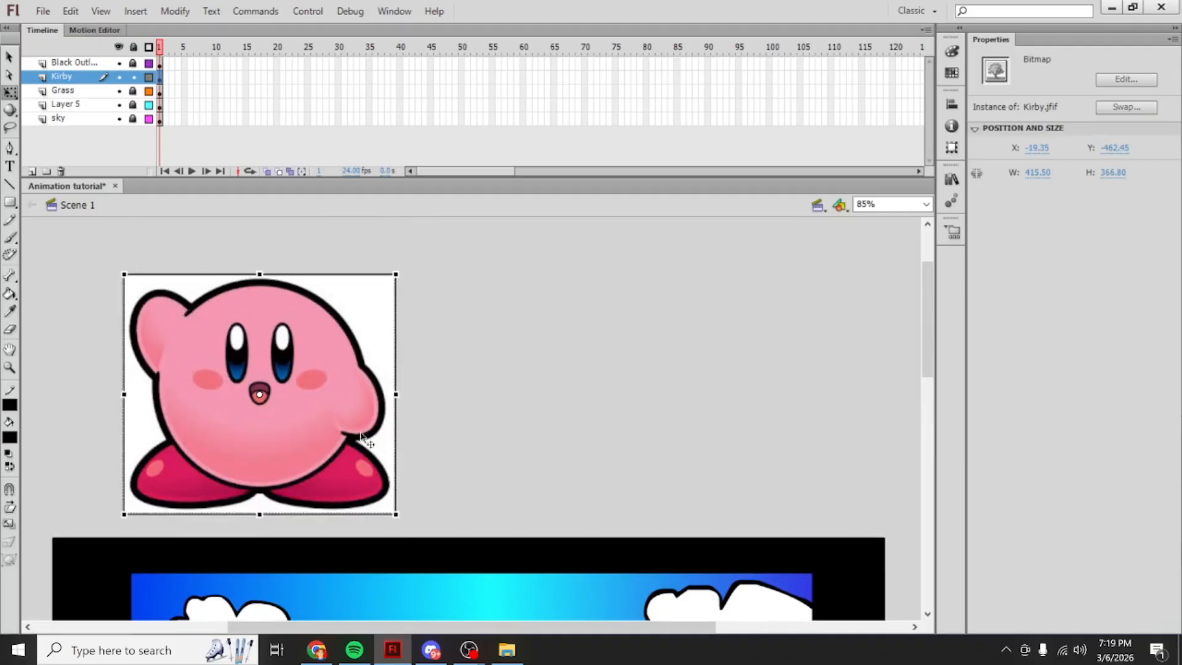
scroll(511, 489, "down", 5)
scroll(502, 506, "up", 5)
mouse_move(256, 384)
left_mouse_down()
mouse_move(269, 383)
mouse_move(264, 366)
left_mouse_up()
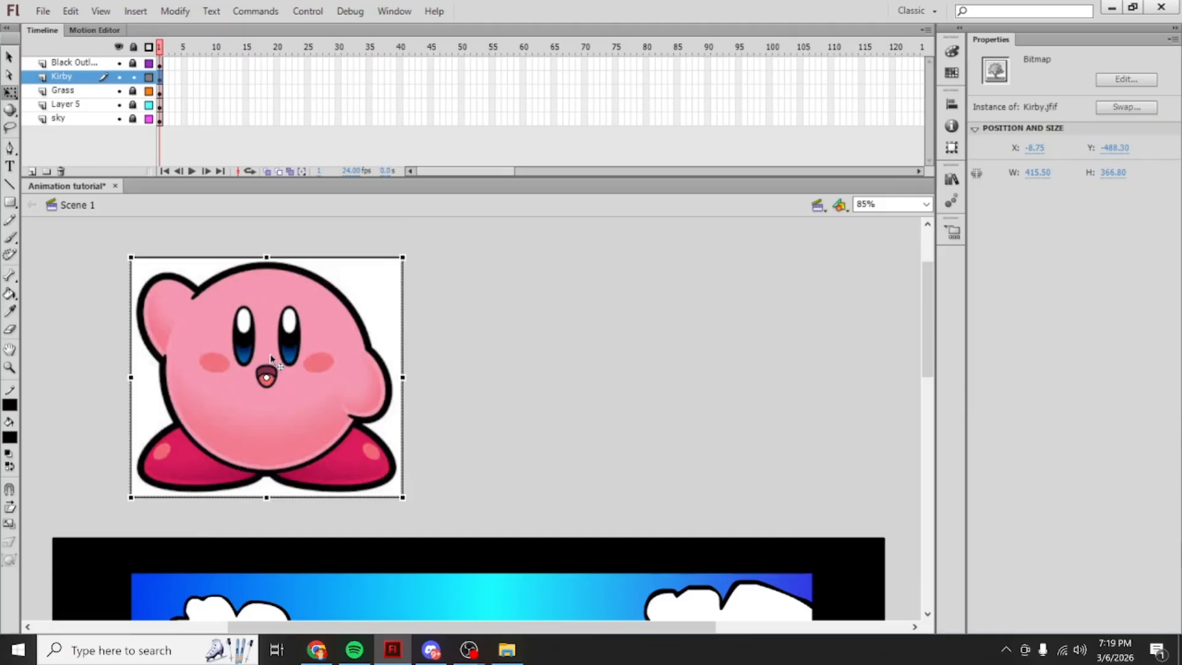
scroll(271, 360, "down", 5)
scroll(271, 356, "up", 5)
scroll(397, 285, "down", 5)
scroll(400, 301, "up", 4)
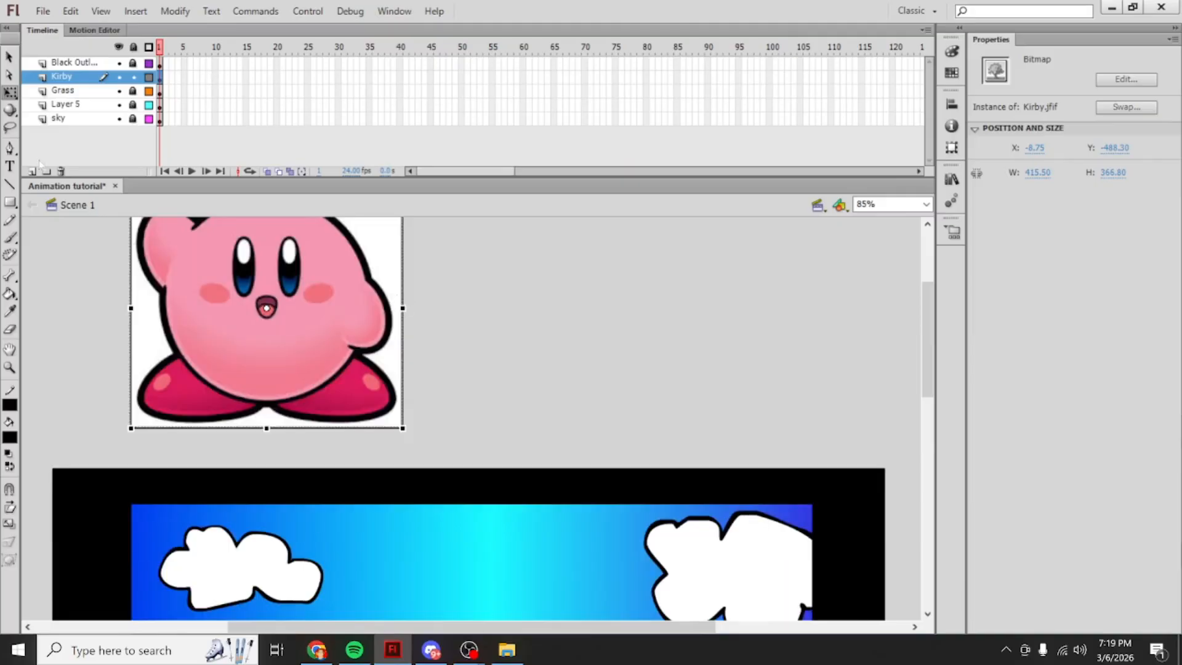
Step: Lock the Kirby layer, add a new layer directly above it, and ready the Pencil tool on the new layer's first frame
left_click(134, 77)
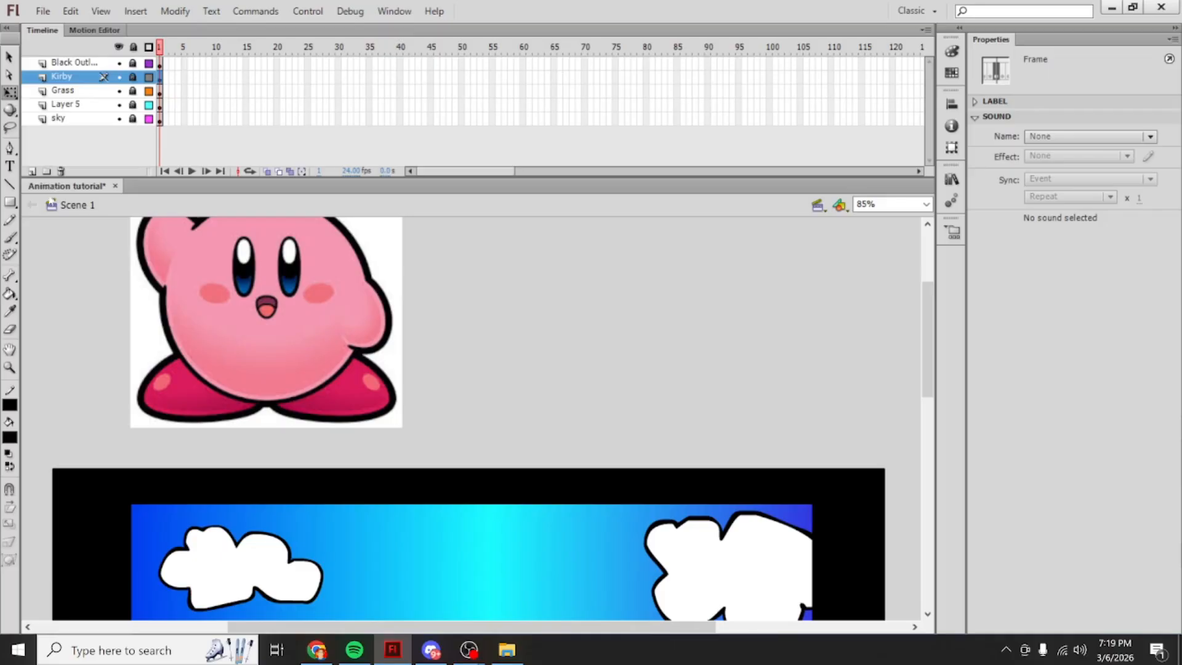
left_click(32, 172)
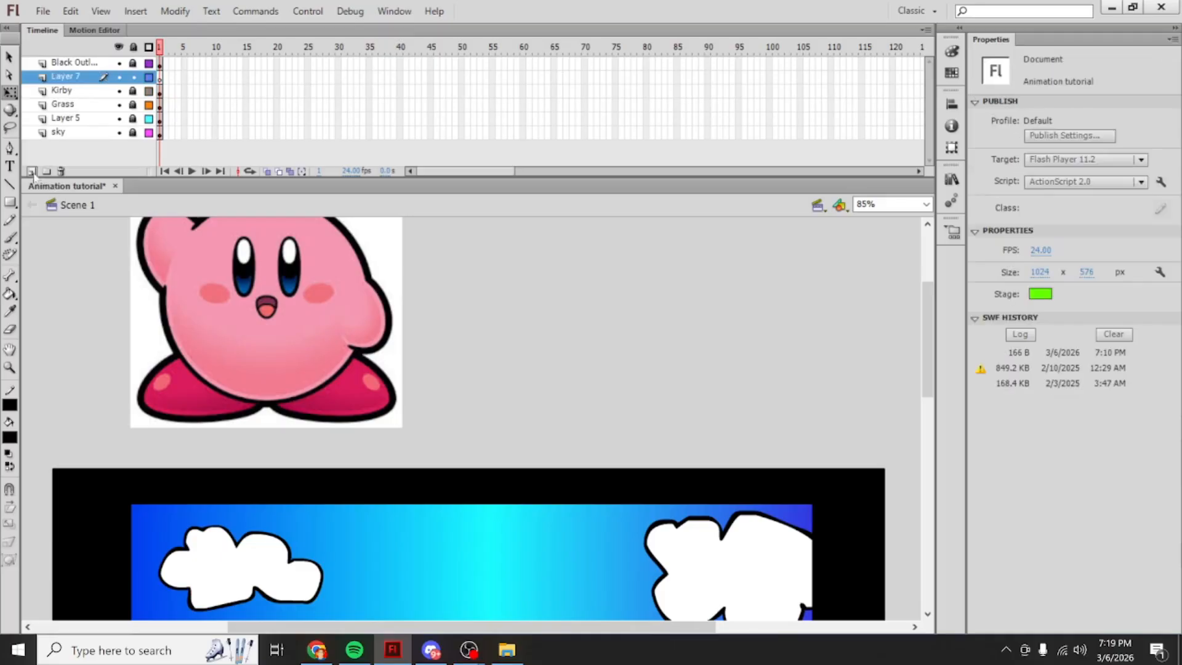
left_click(160, 76)
left_click(925, 204)
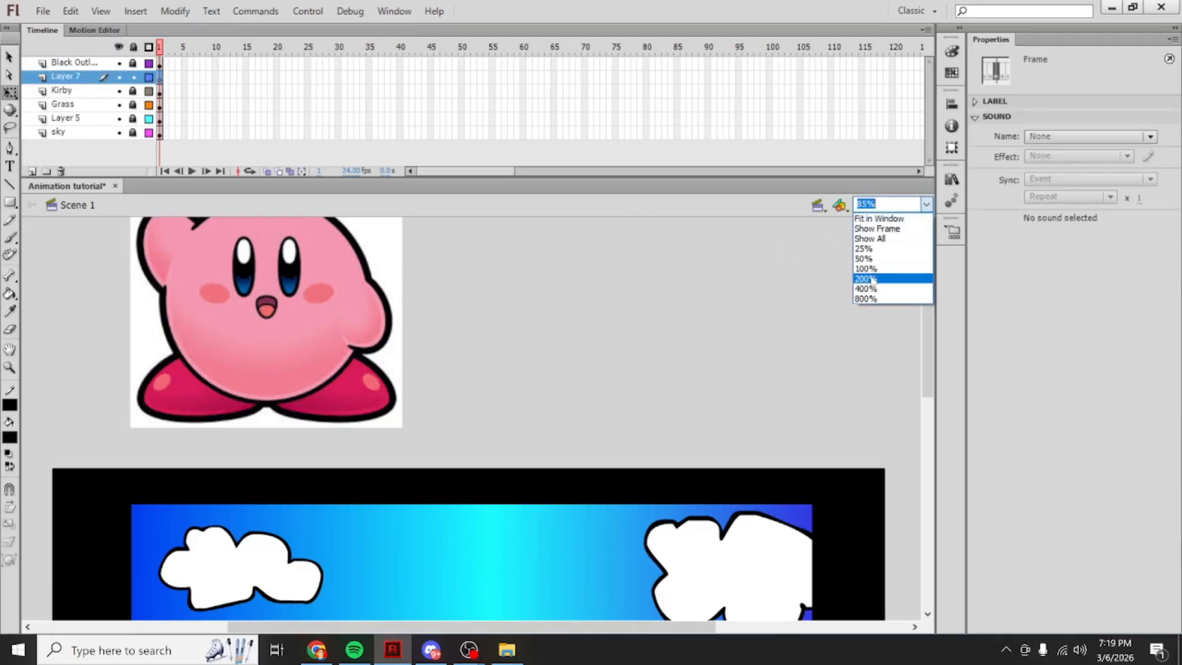
left_click(871, 279)
left_click(559, 343)
left_click_drag(423, 632, 461, 632)
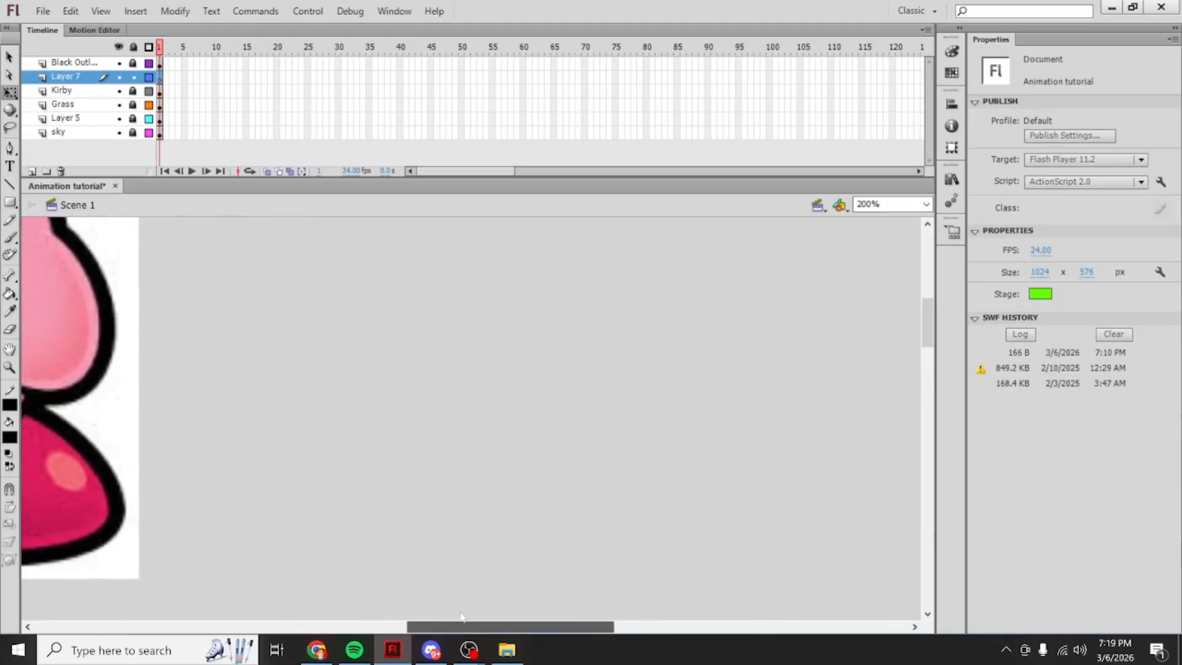
left_click(10, 219)
left_click_drag(580, 348, 575, 465)
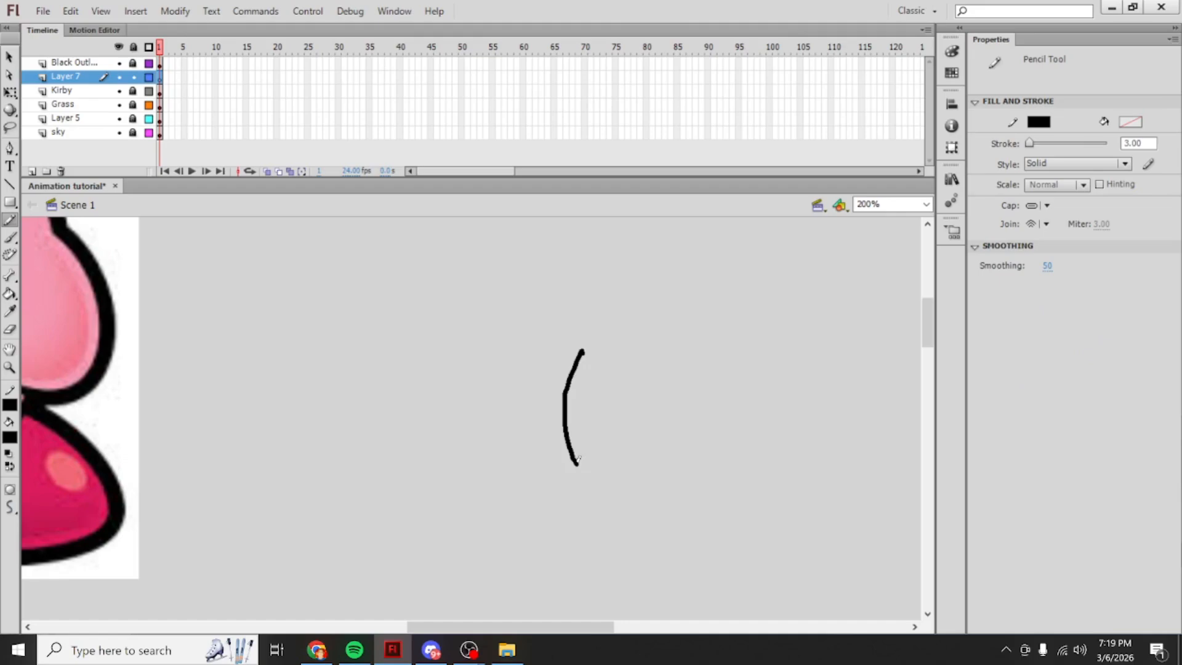
key("ctrl+z")
left_click_drag(517, 297, 492, 460)
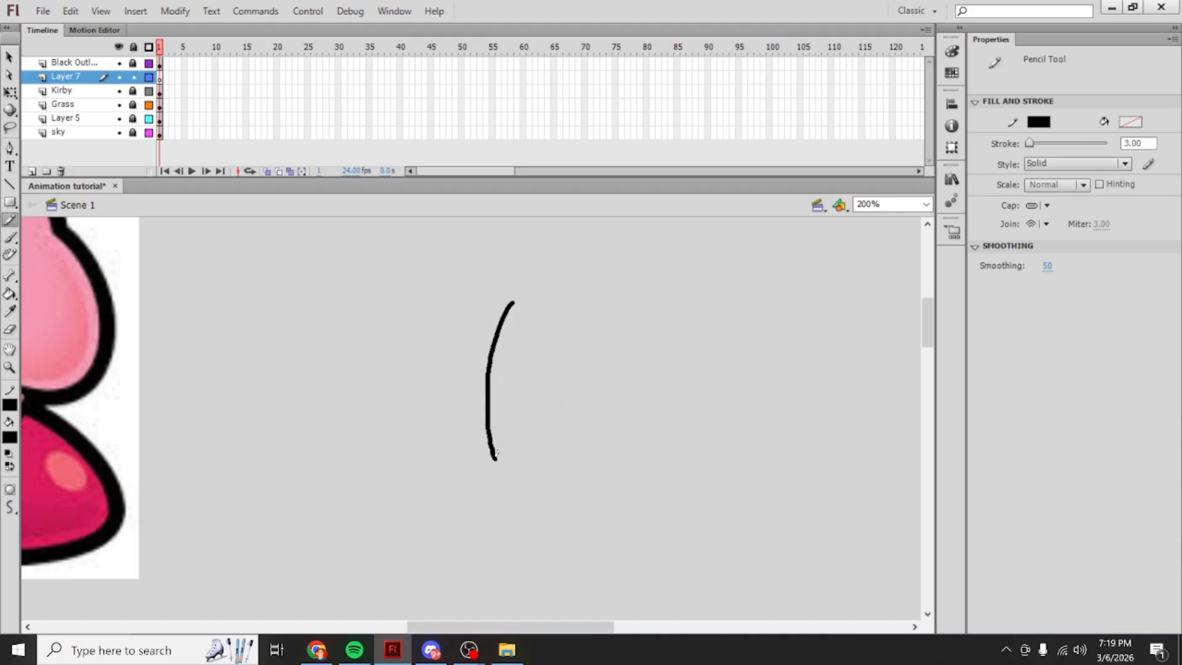
key("ctrl+z")
Step: Draw a black acorn outline about 126 by 156 px with a stem and four cap lines beside Kirby, using the Pencil tool
mouse_move(526, 296)
left_mouse_down()
mouse_move(502, 384)
mouse_move(513, 472)
mouse_move(593, 443)
mouse_move(653, 393)
mouse_move(668, 363)
mouse_move(619, 351)
mouse_move(531, 292)
mouse_move(538, 251)
mouse_move(609, 247)
mouse_move(684, 293)
mouse_move(696, 327)
mouse_move(662, 373)
left_mouse_up()
mouse_move(629, 252)
left_mouse_down()
mouse_move(664, 233)
mouse_move(678, 246)
mouse_move(651, 261)
mouse_move(662, 291)
mouse_move(615, 315)
left_mouse_up()
left_click_drag(595, 261, 562, 298)
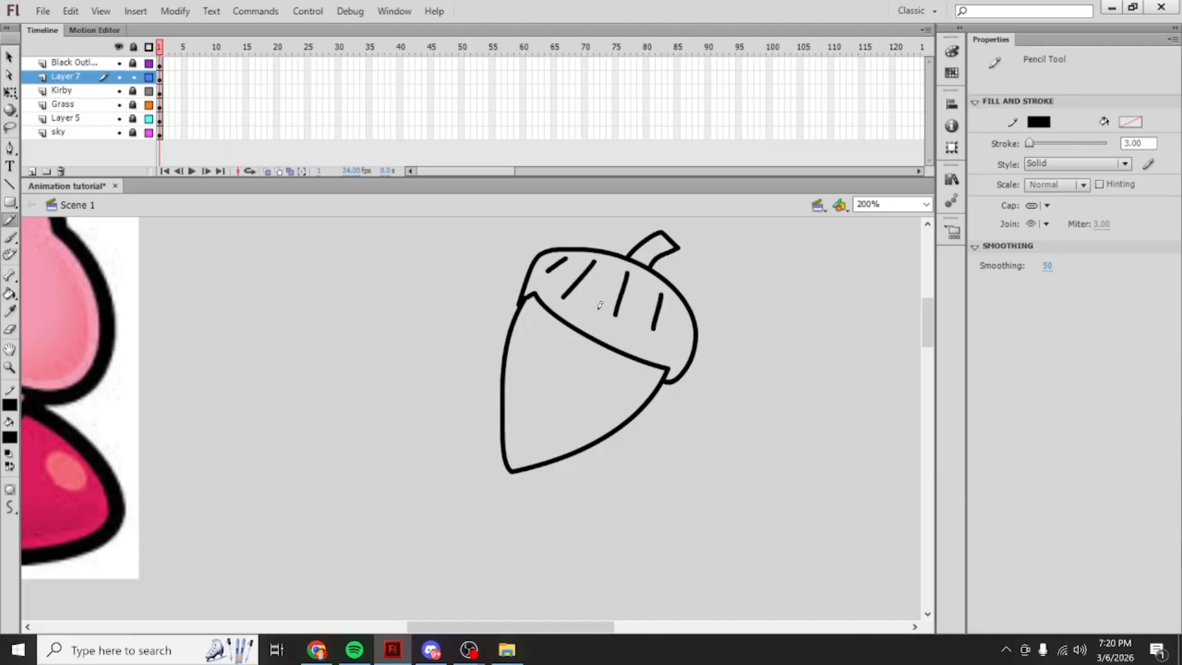
Step: Set the Paint Bucket fill to a custom tan with red 191, green 158 and blue 98
left_click(11, 295)
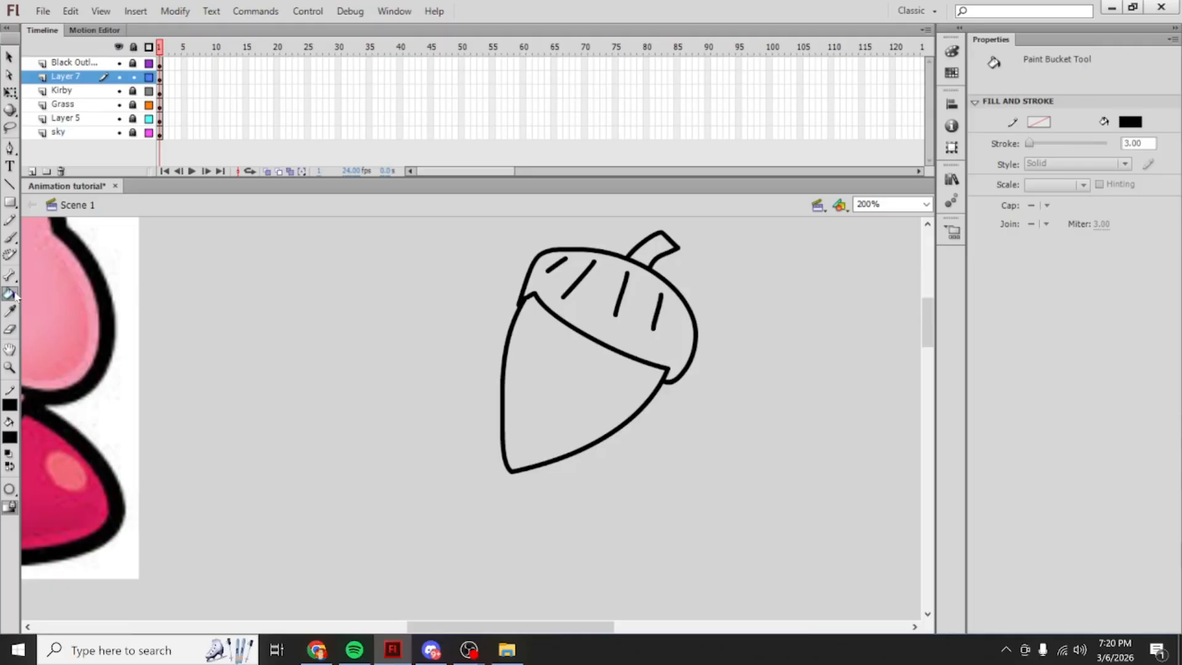
left_click(10, 436)
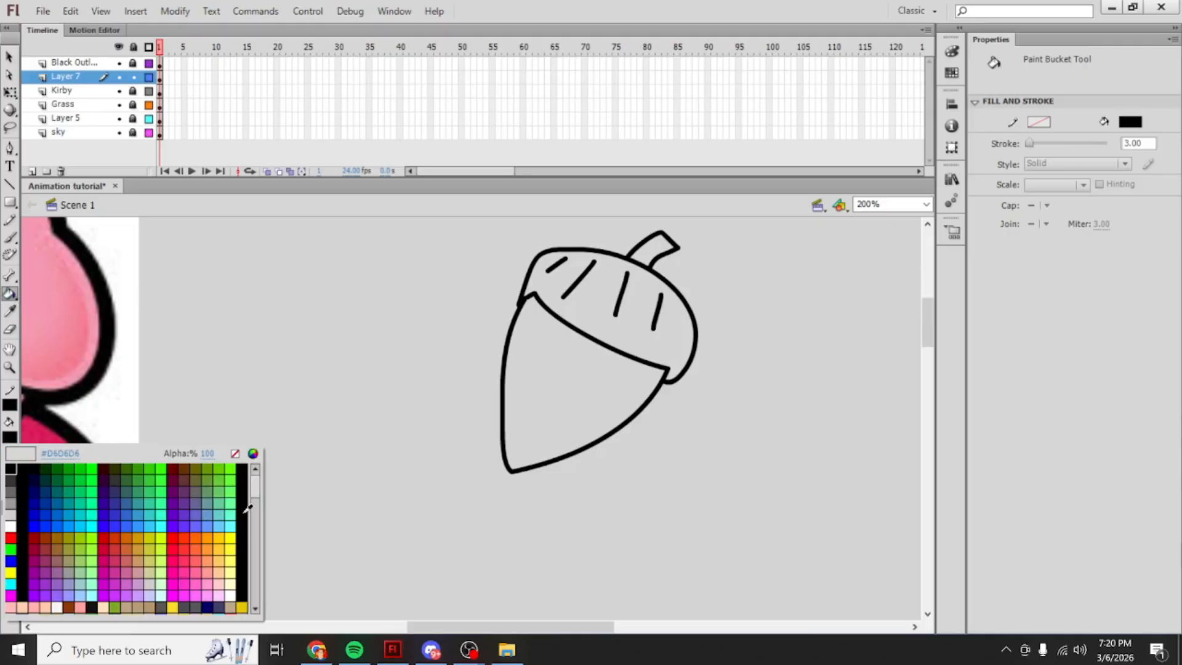
left_click(252, 454)
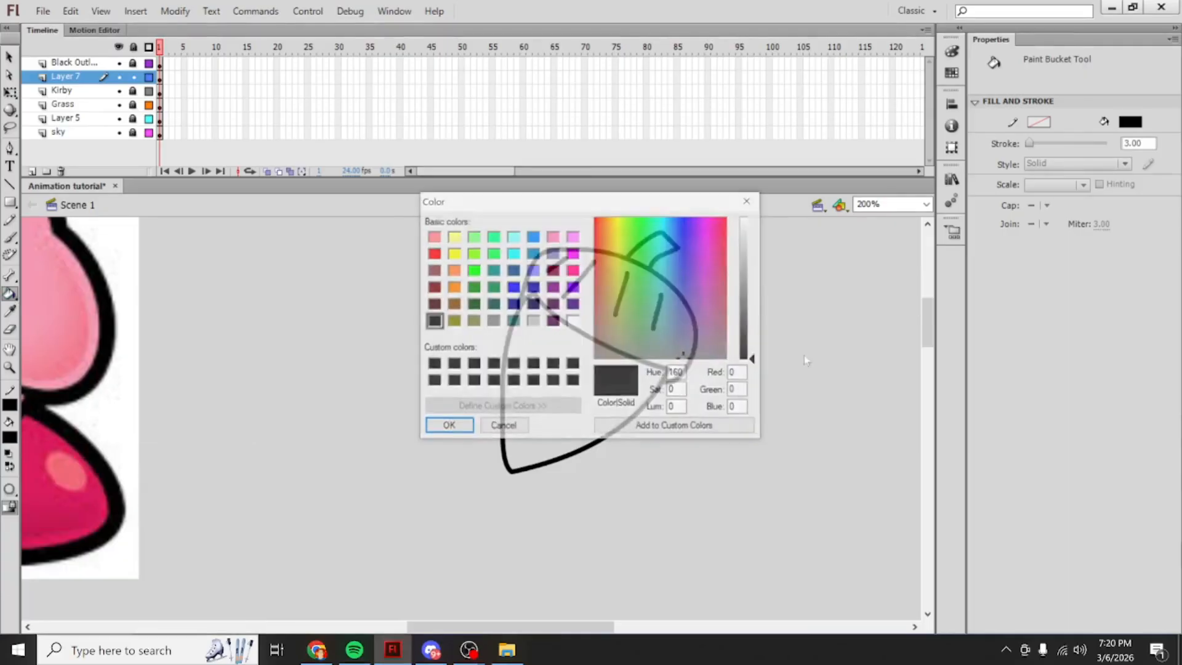
left_click(607, 321)
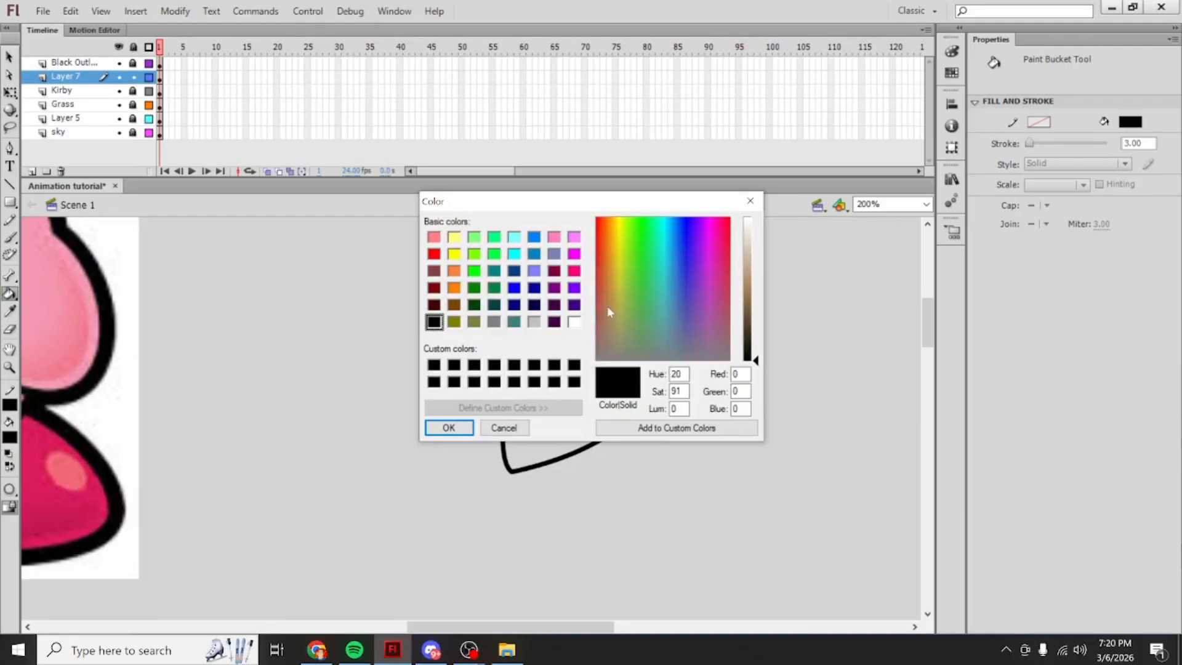
left_click(748, 281)
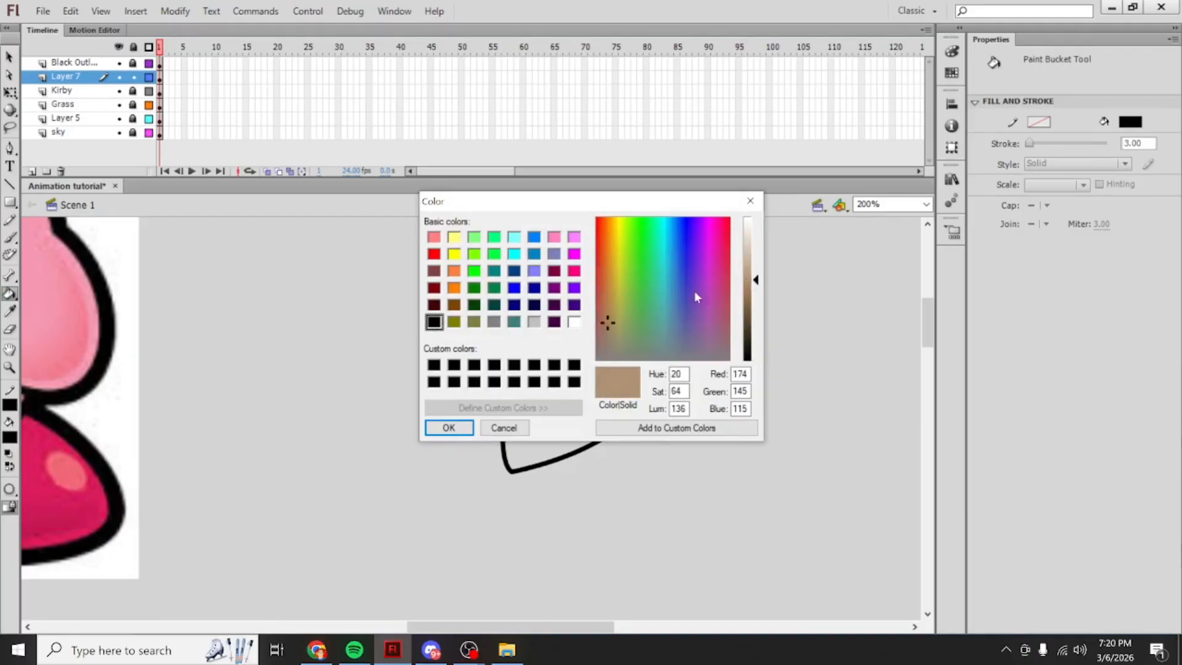
mouse_move(614, 305)
left_mouse_down()
mouse_move(607, 287)
mouse_move(601, 333)
mouse_move(613, 266)
mouse_move(604, 312)
mouse_move(613, 308)
left_mouse_up()
left_click(610, 300)
key("Return")
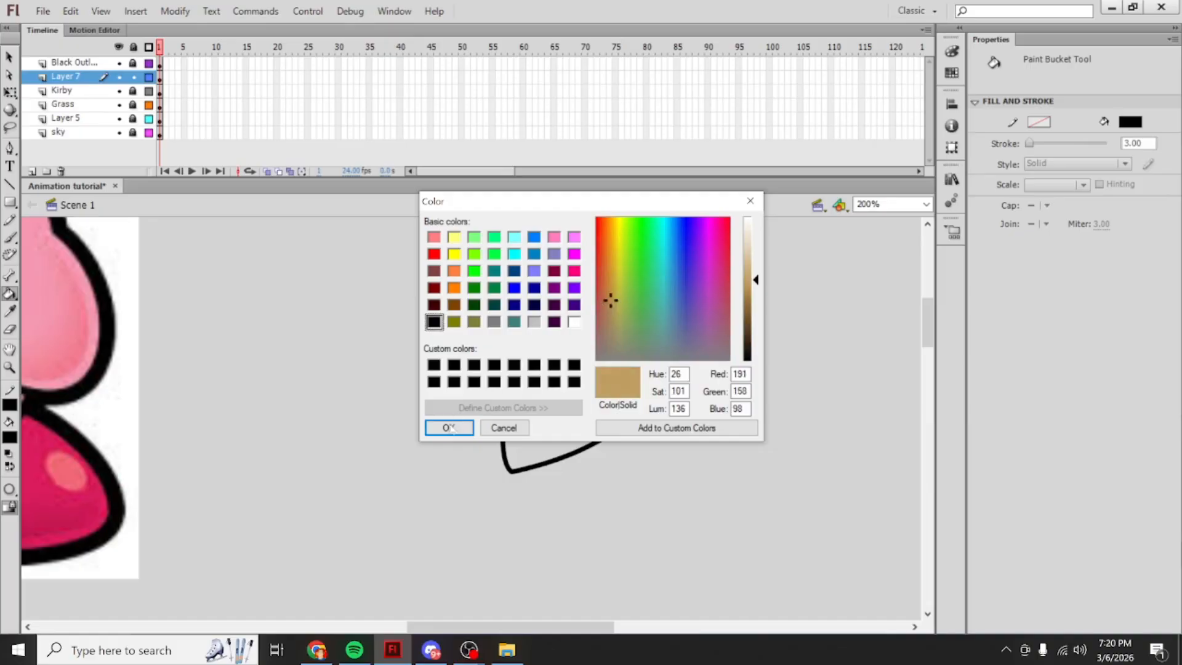
Step: Set the Paint Bucket to Close Large Gaps and fill the acorn's lower body with the tan colour
left_click(164, 82)
left_click(578, 363)
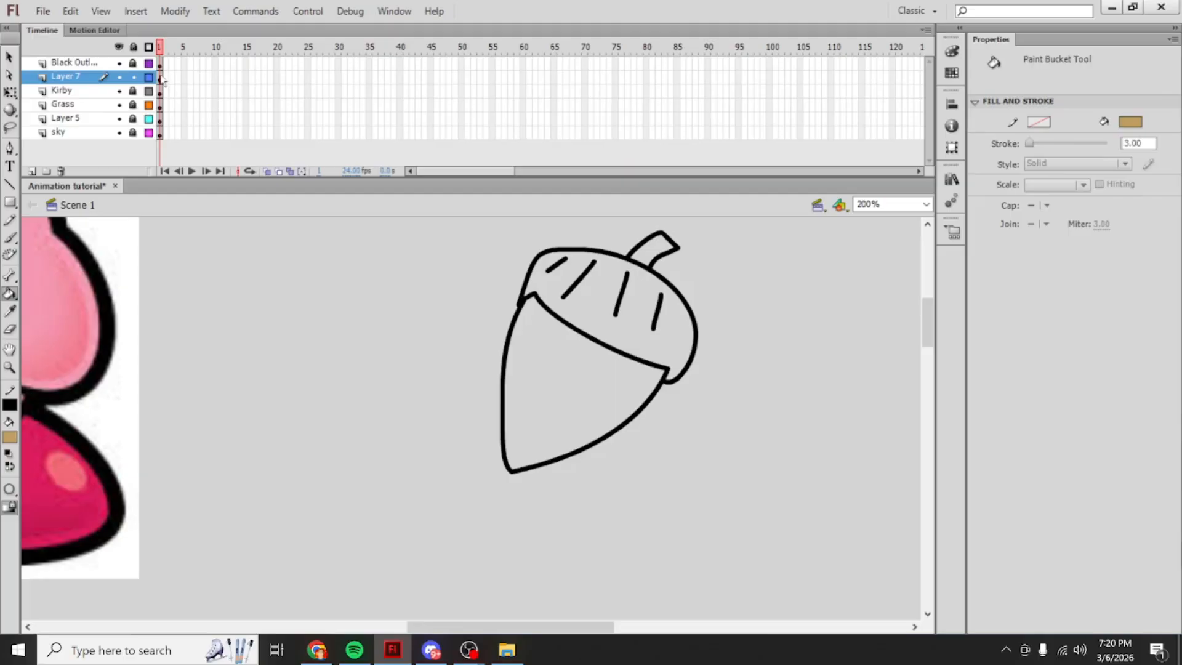
left_click(162, 78)
left_click(569, 372)
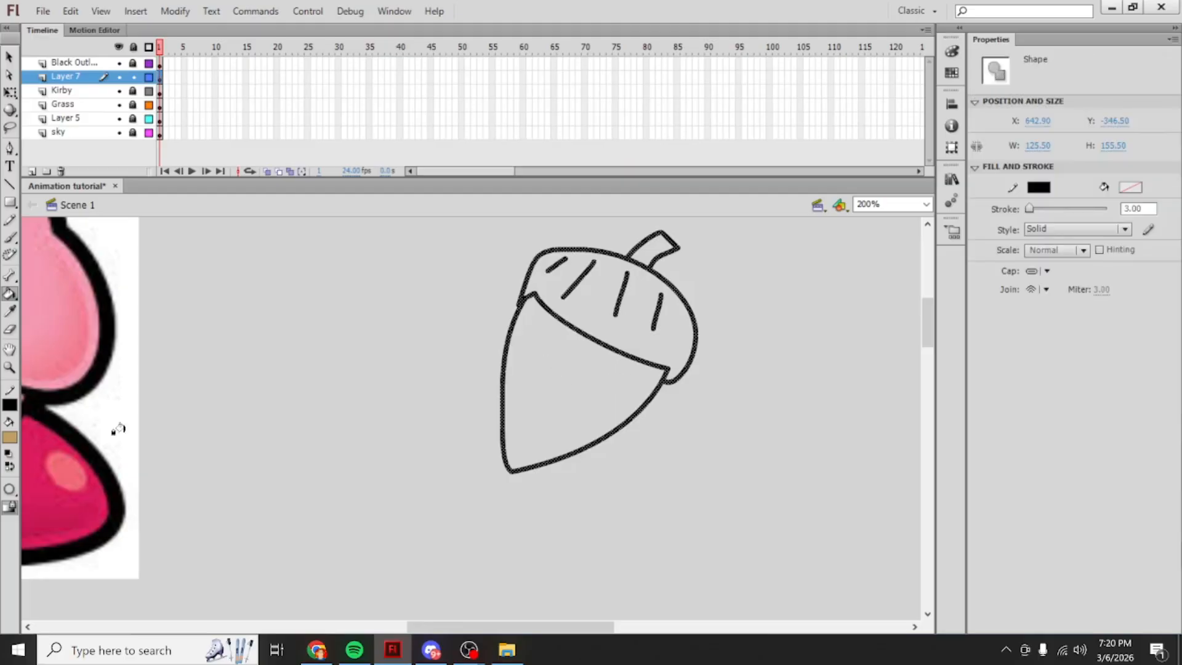
left_click(9, 489)
left_click(61, 528)
left_click(9, 488)
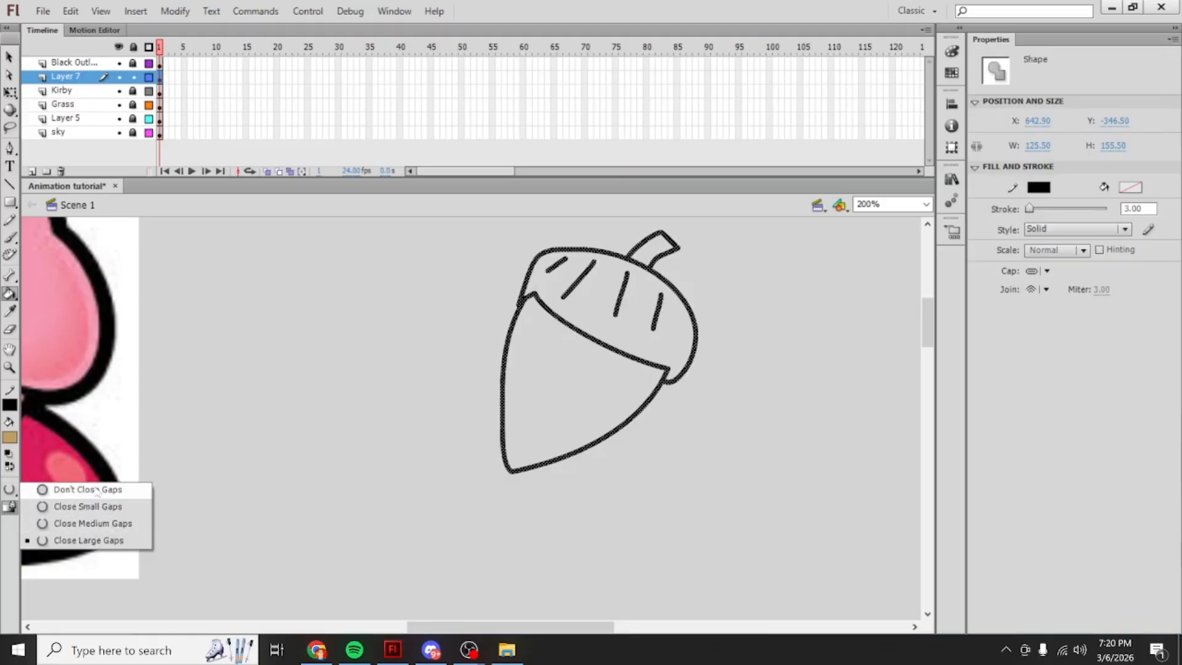
left_click(557, 382)
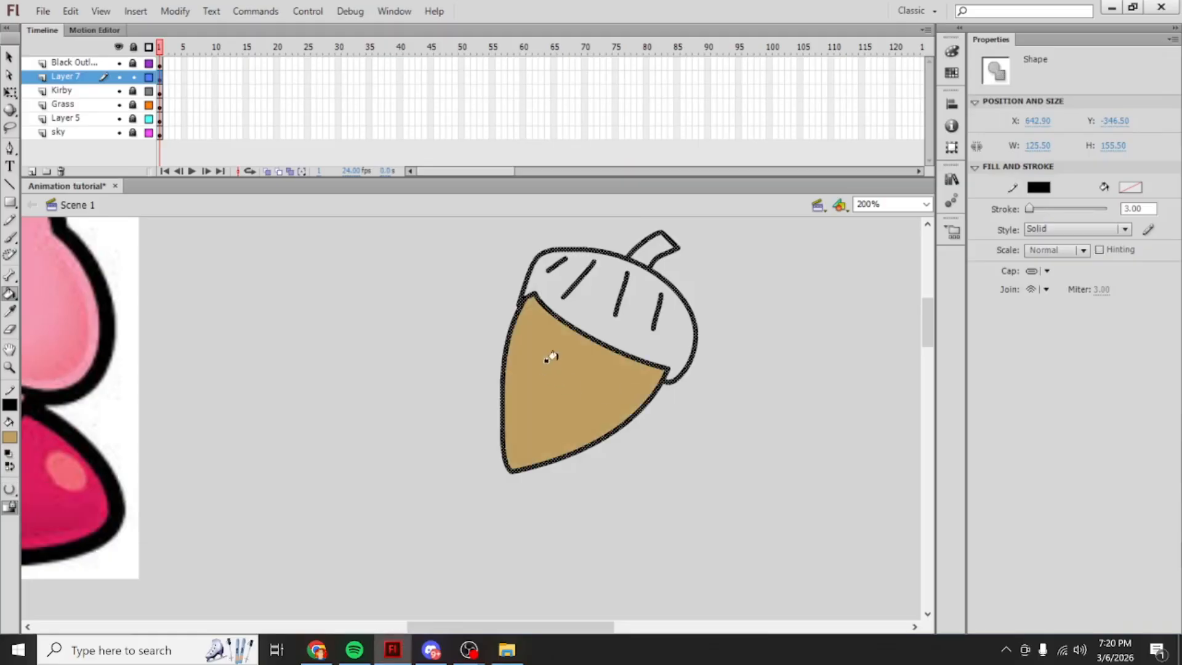
Step: Fill the acorn's cap and stem with a darker brown of red 160, green 128 and blue 65
left_click(9, 437)
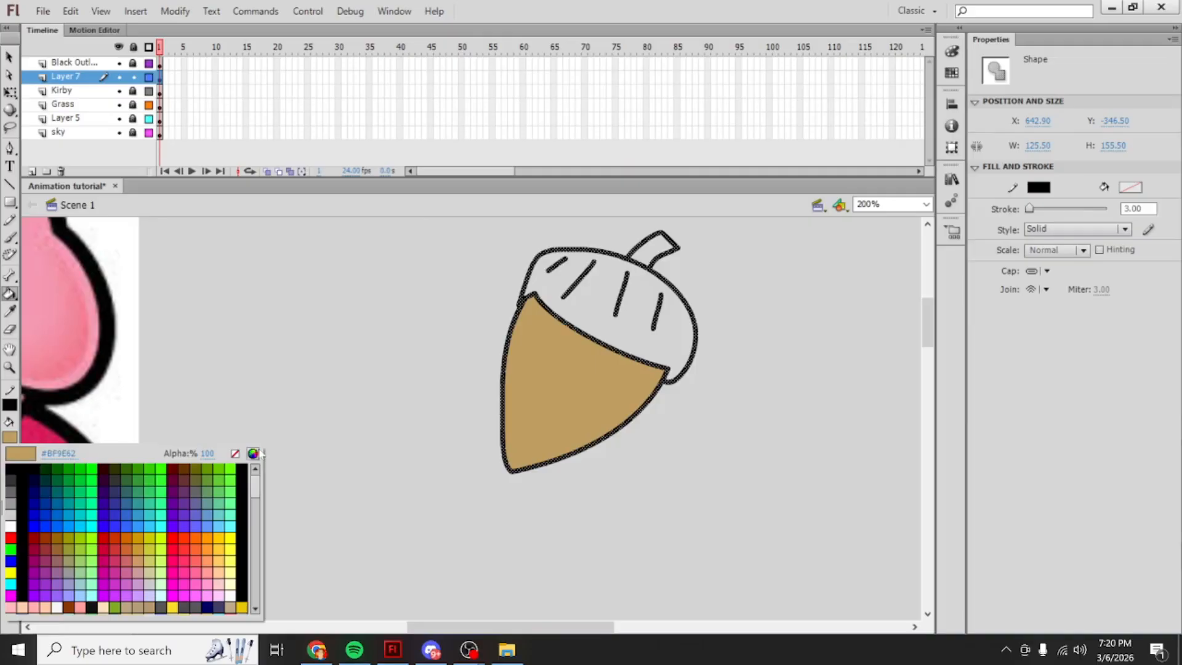
left_click(250, 453)
left_click_drag(754, 279, 756, 292)
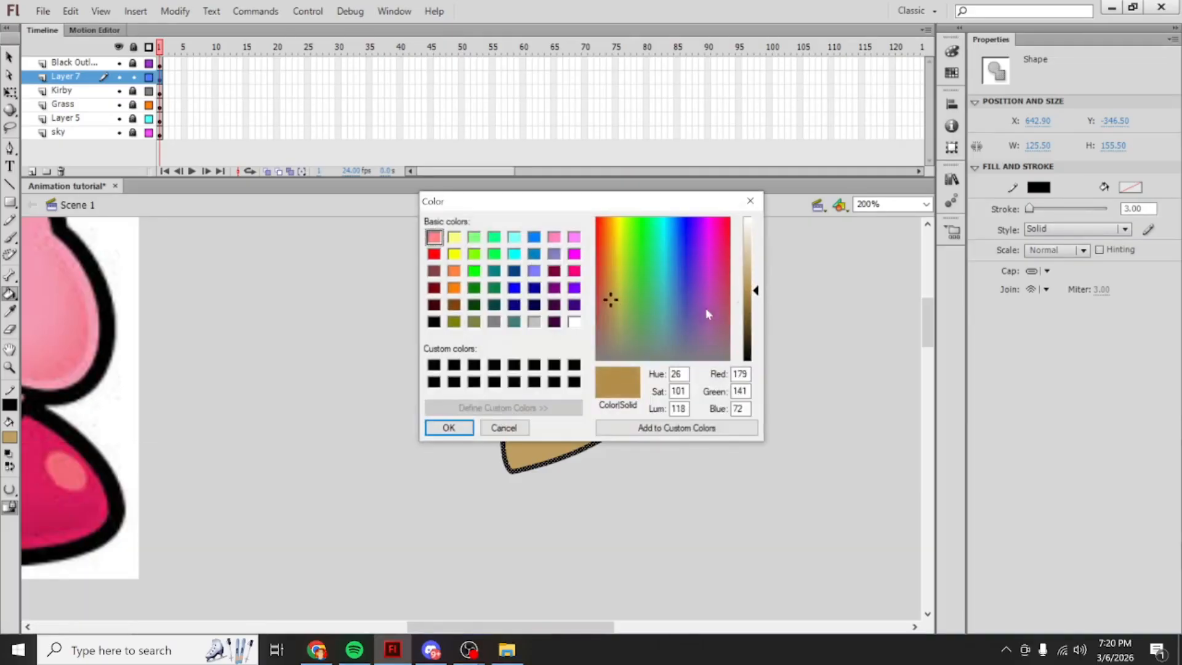
left_click(757, 298)
left_click(444, 427)
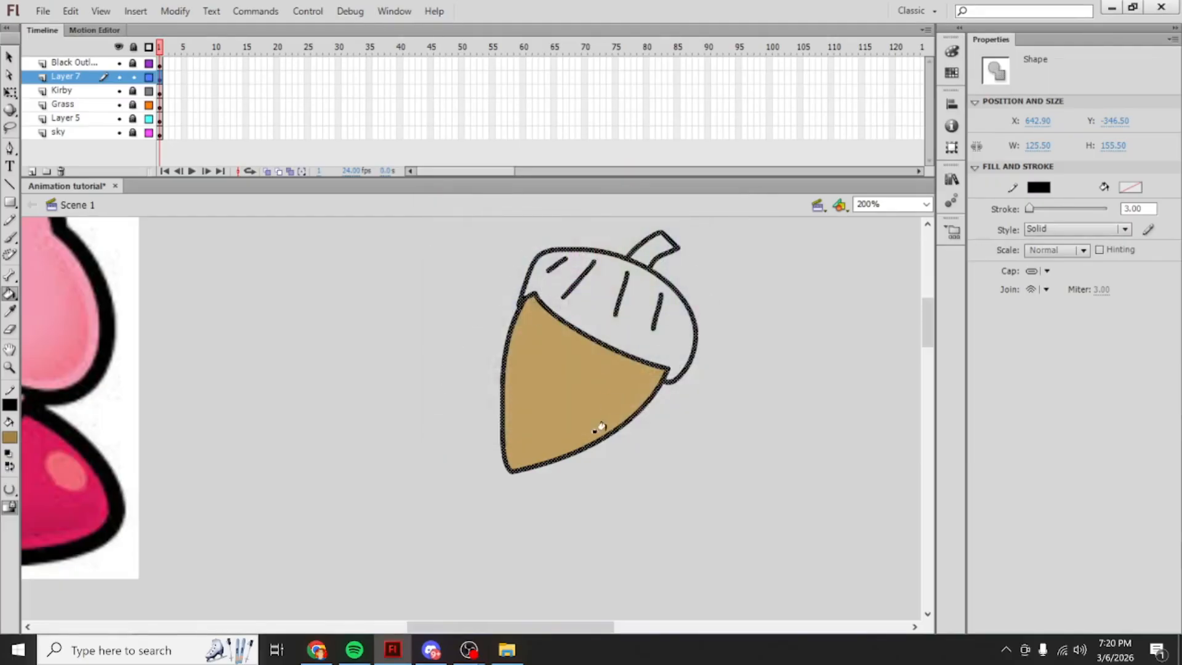
left_click(590, 304)
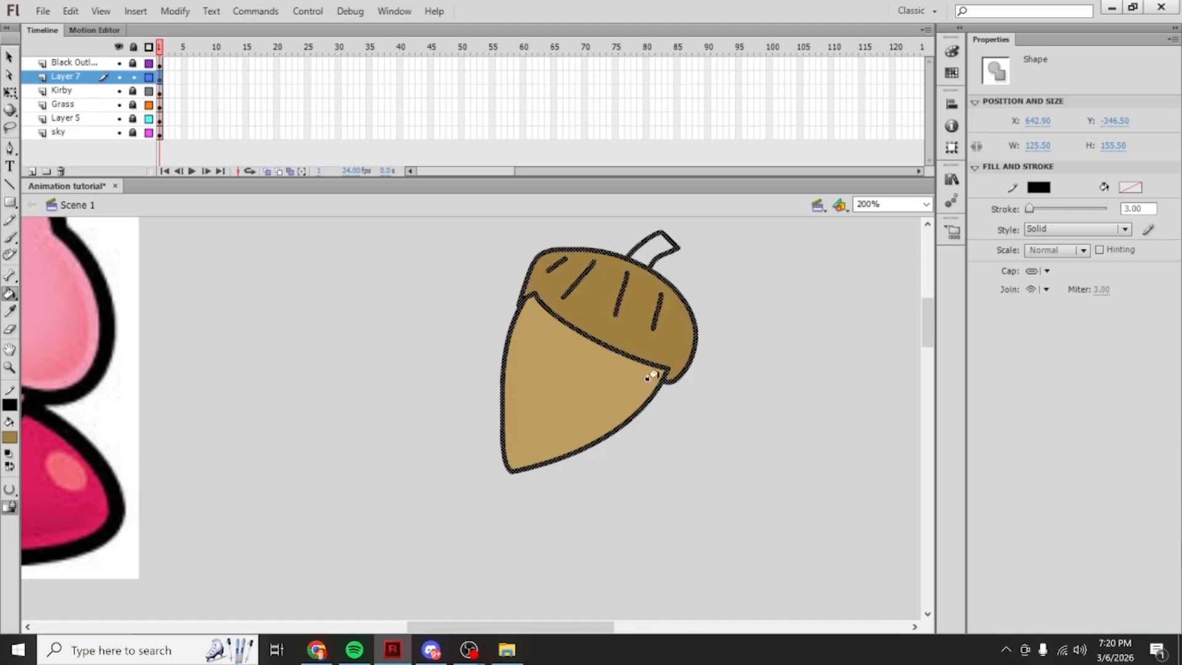
left_click(646, 251)
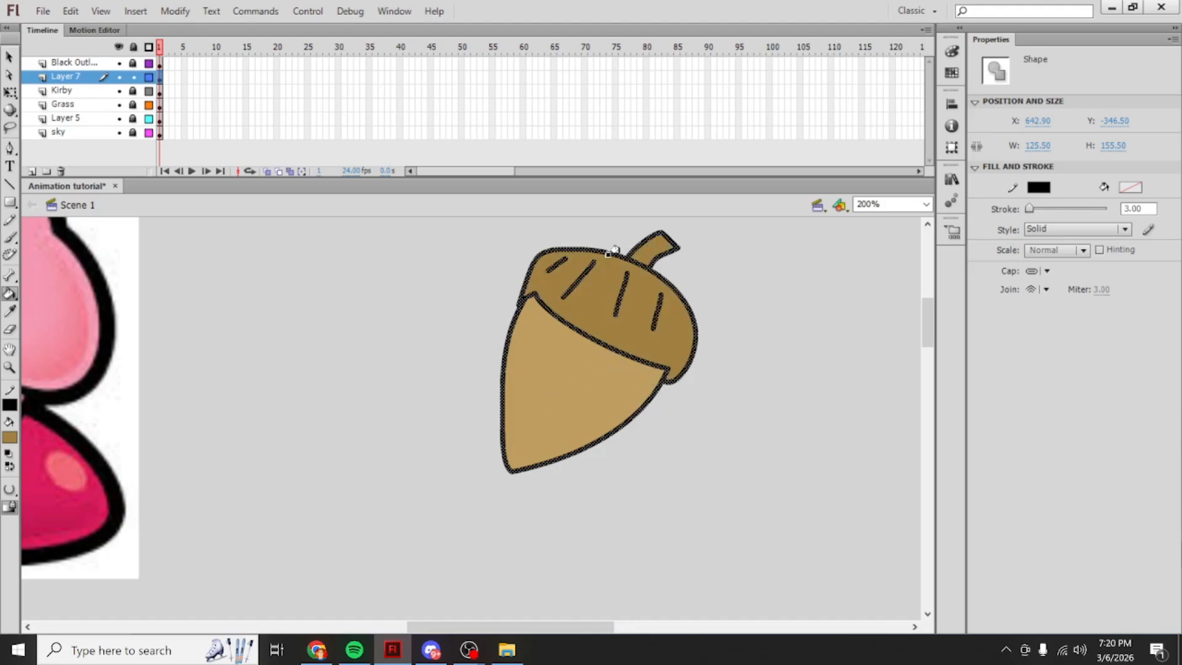
left_click(8, 57)
left_click(271, 392)
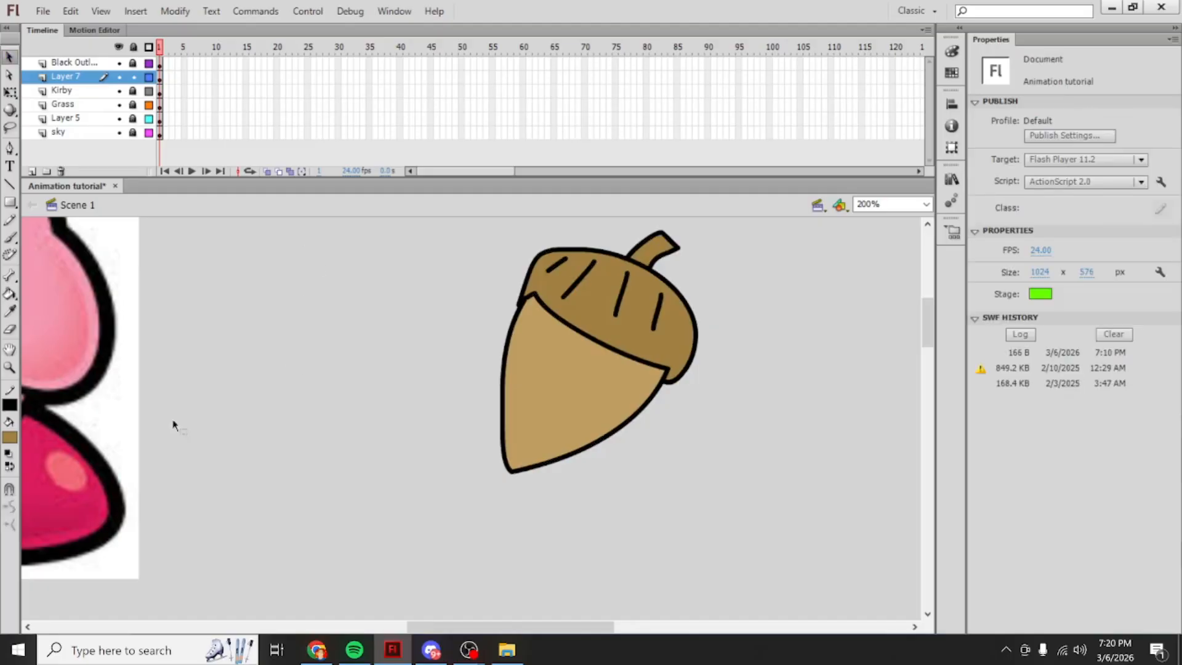
Step: Try painting a highlight stroke down the acorn body's left side with the Brush tool in a lighter tan
left_click(10, 437)
left_click(257, 454)
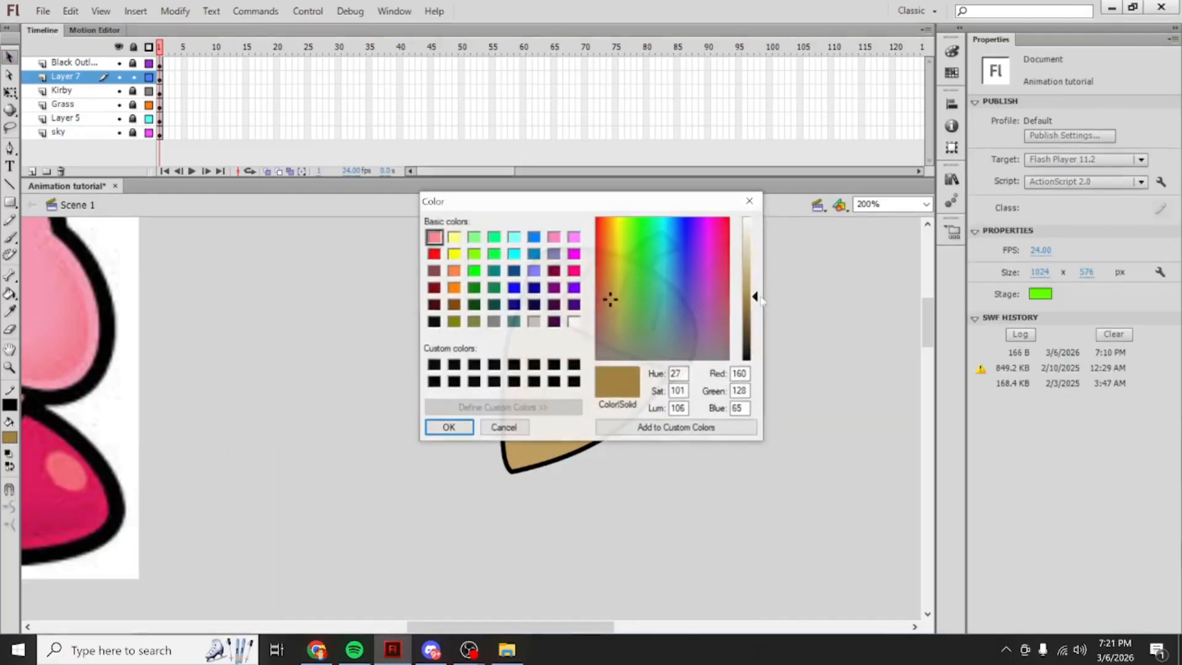
left_click(766, 285)
left_click(448, 427)
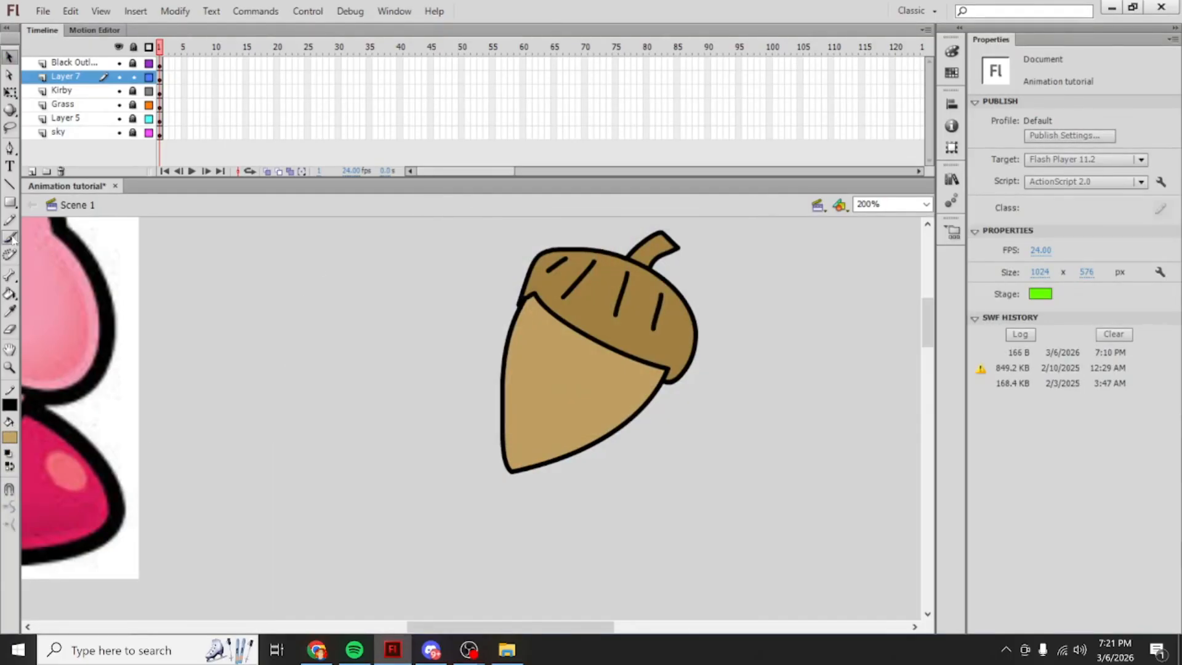
left_click(10, 237)
left_click(160, 78)
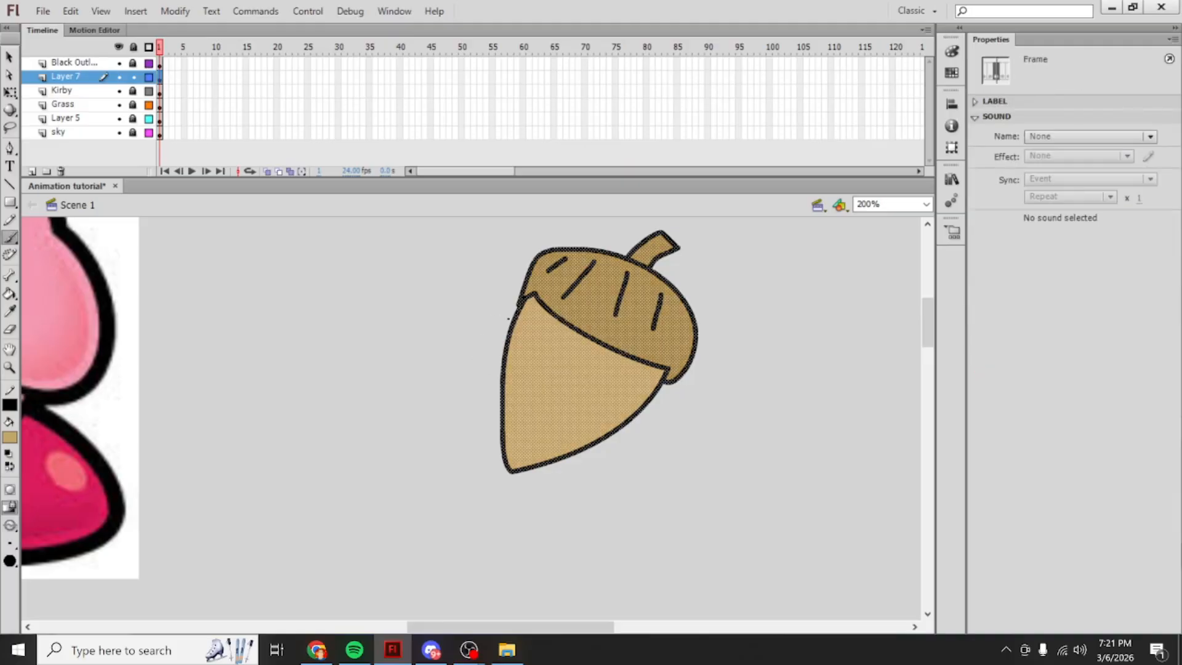
left_click_drag(545, 315, 530, 368)
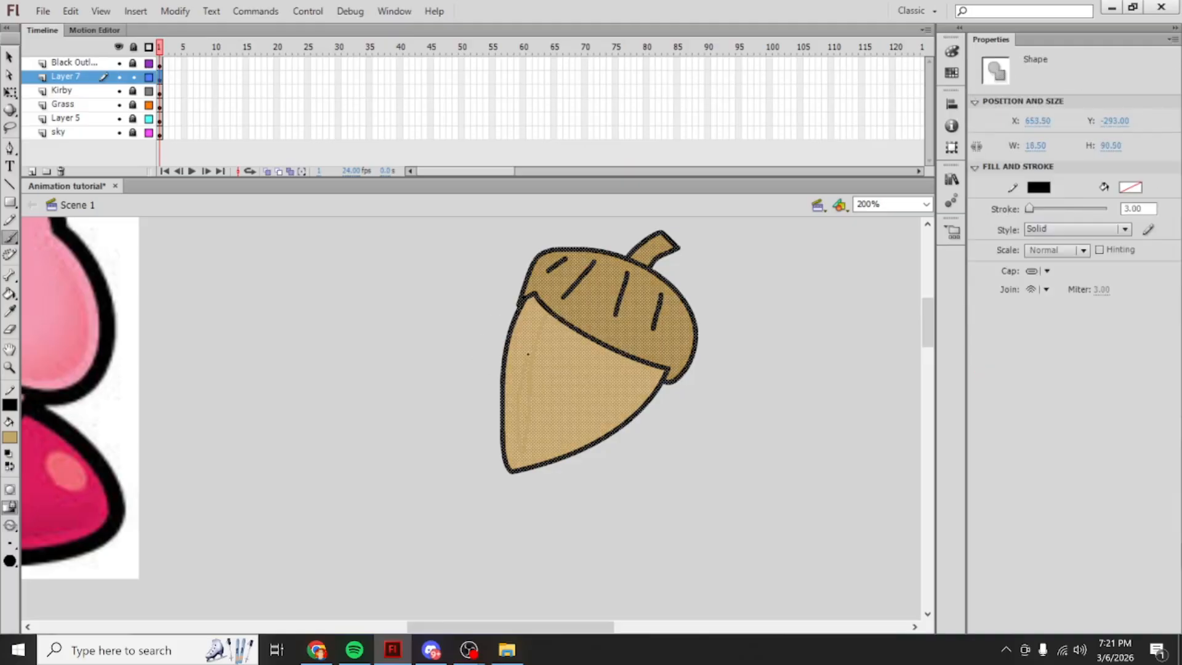
key("ctrl+z")
key("ctrl+z")
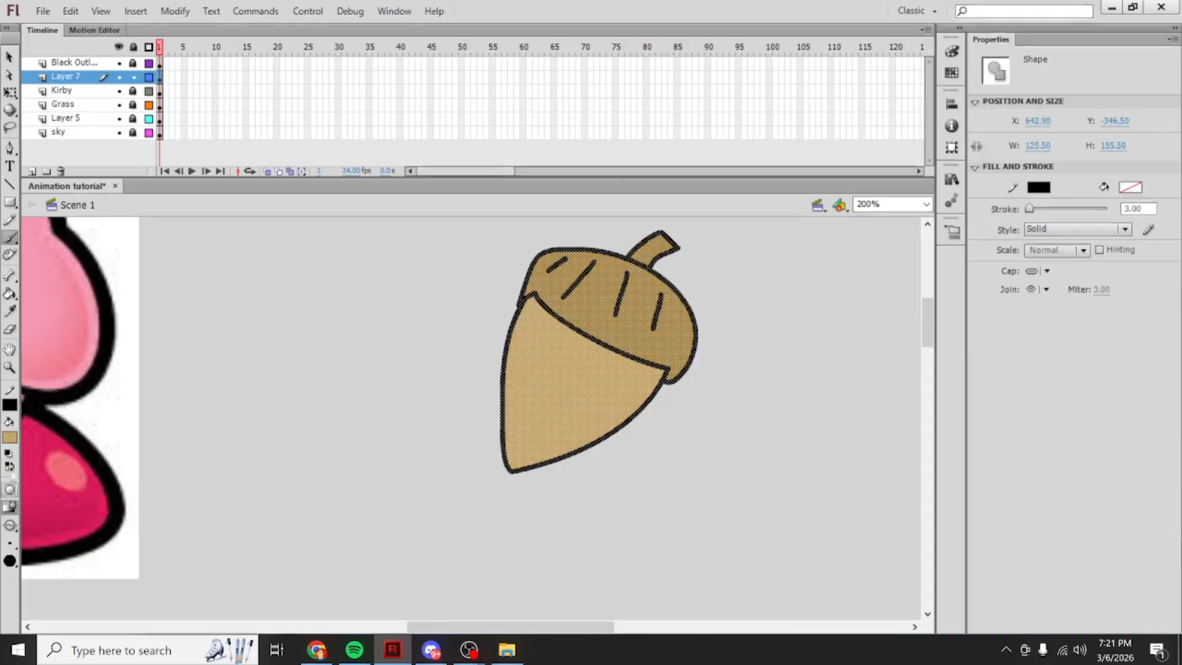
Step: Brush a curved highlight boundary down the acorn body's left side in a paler tan and fill the strip beside it
left_click(9, 438)
left_click(253, 455)
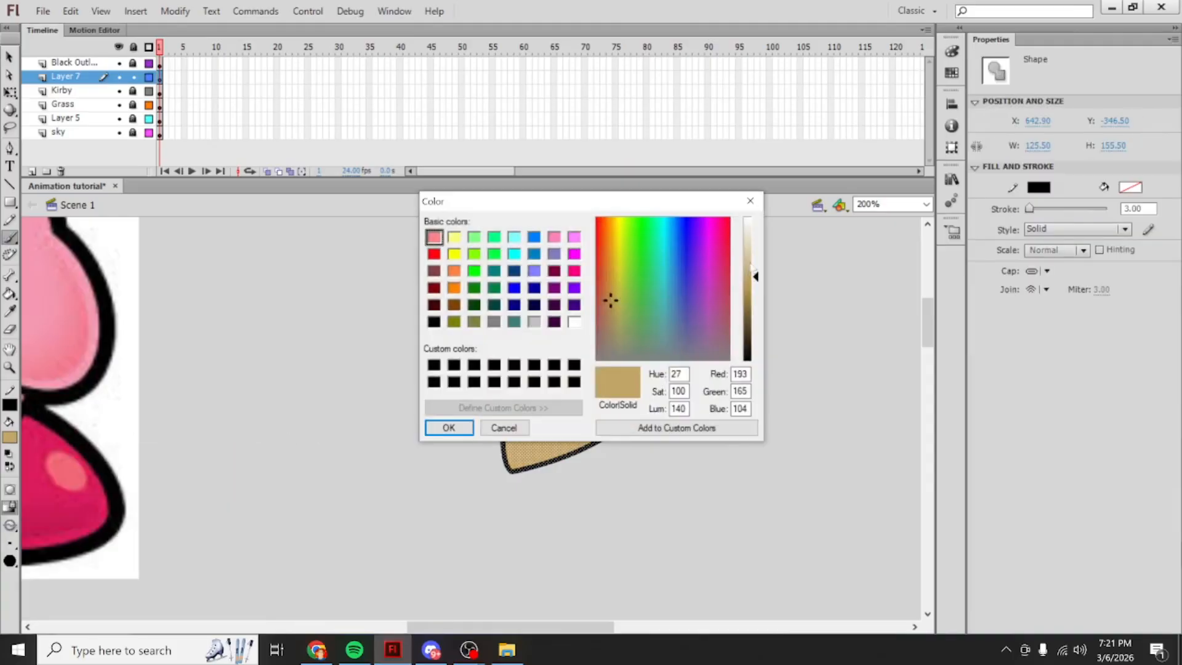
left_click(448, 427)
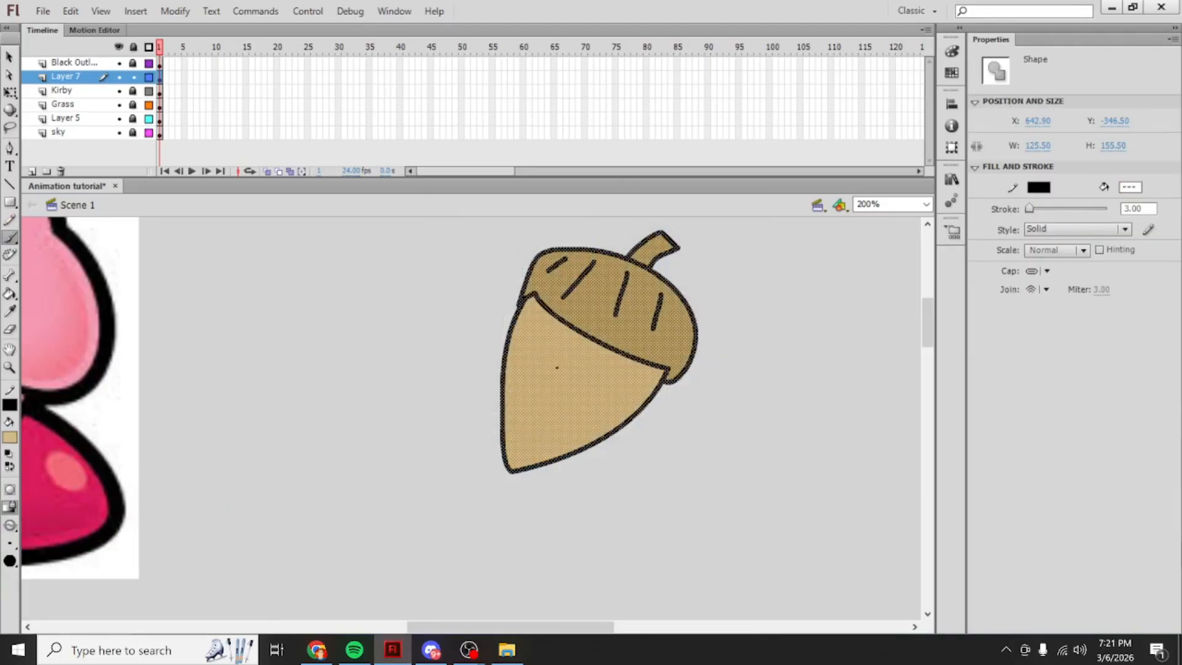
left_click_drag(545, 315, 517, 429)
key("Escape")
left_click(10, 294)
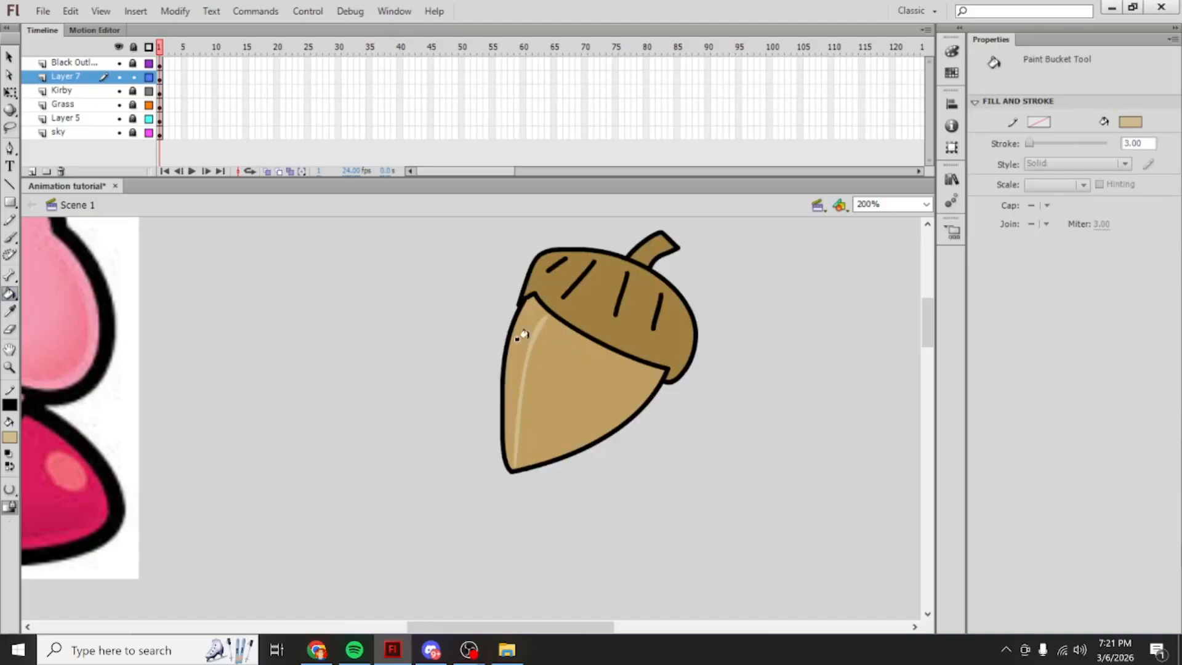
left_click(523, 332)
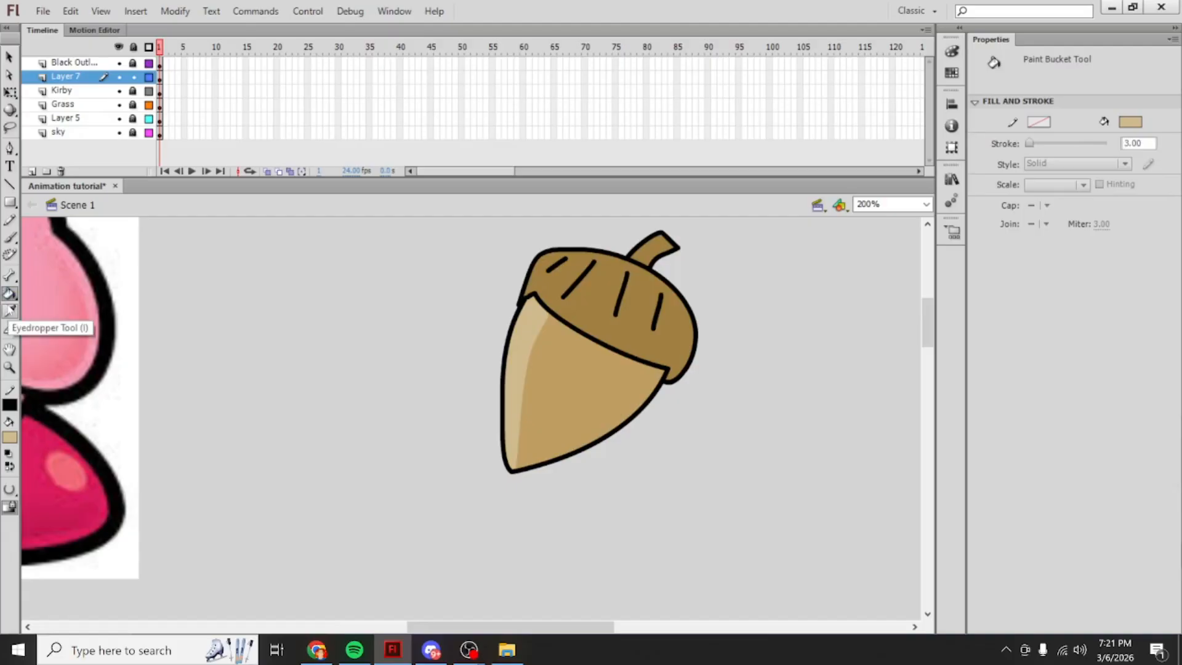
Step: Sample the acorn body's main tan and set the fill to a slightly darker shade of it
left_click(10, 311)
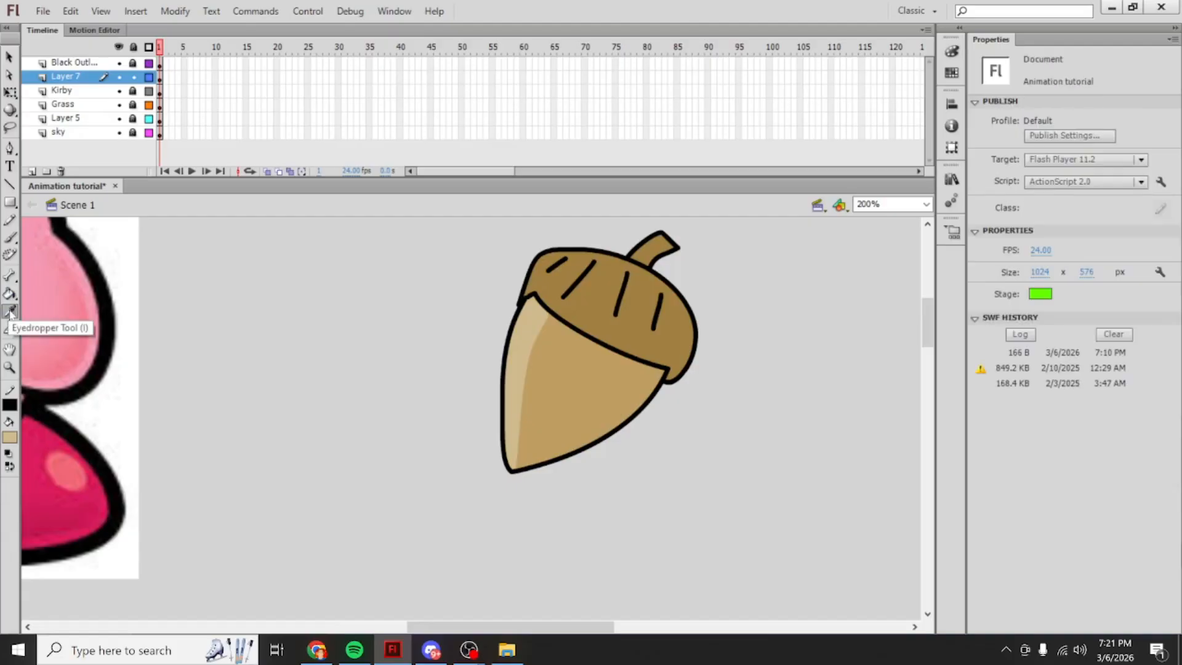
left_click(614, 370)
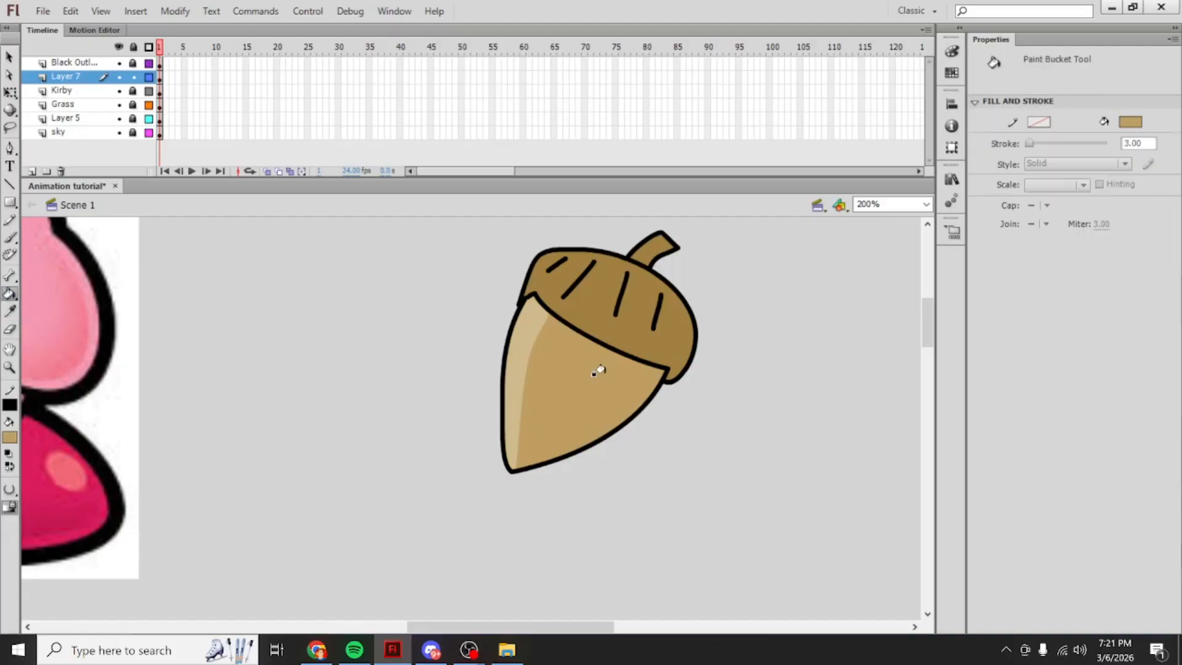
left_click(9, 437)
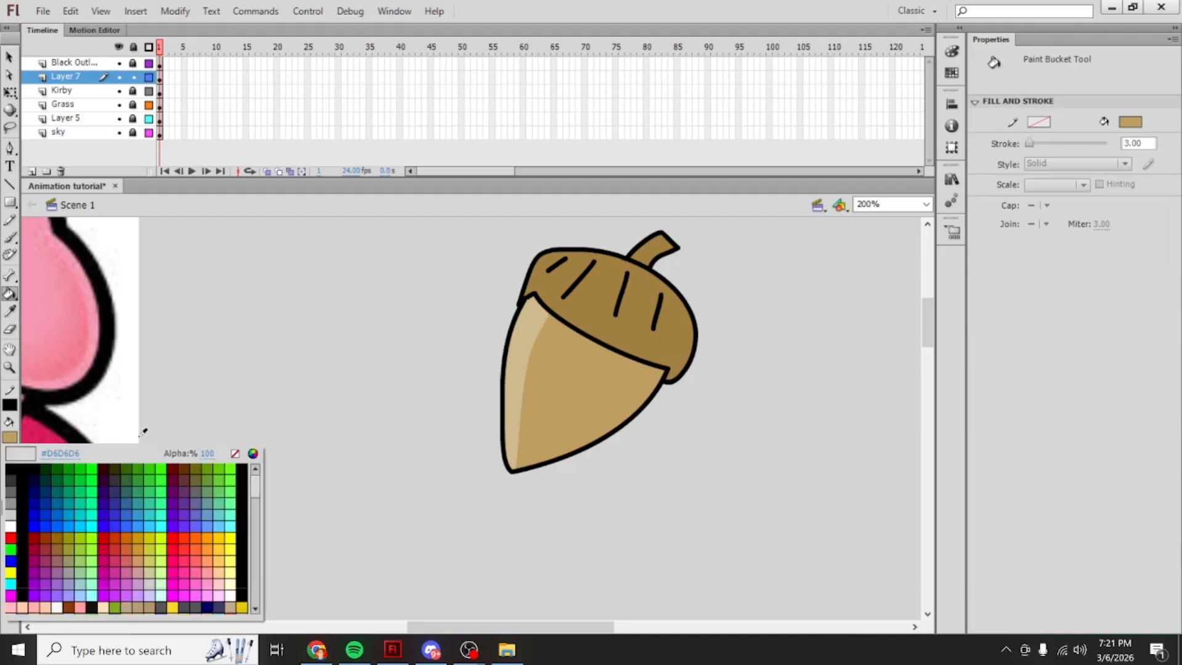
left_click(253, 453)
left_click_drag(755, 278, 689, 329)
left_click(448, 427)
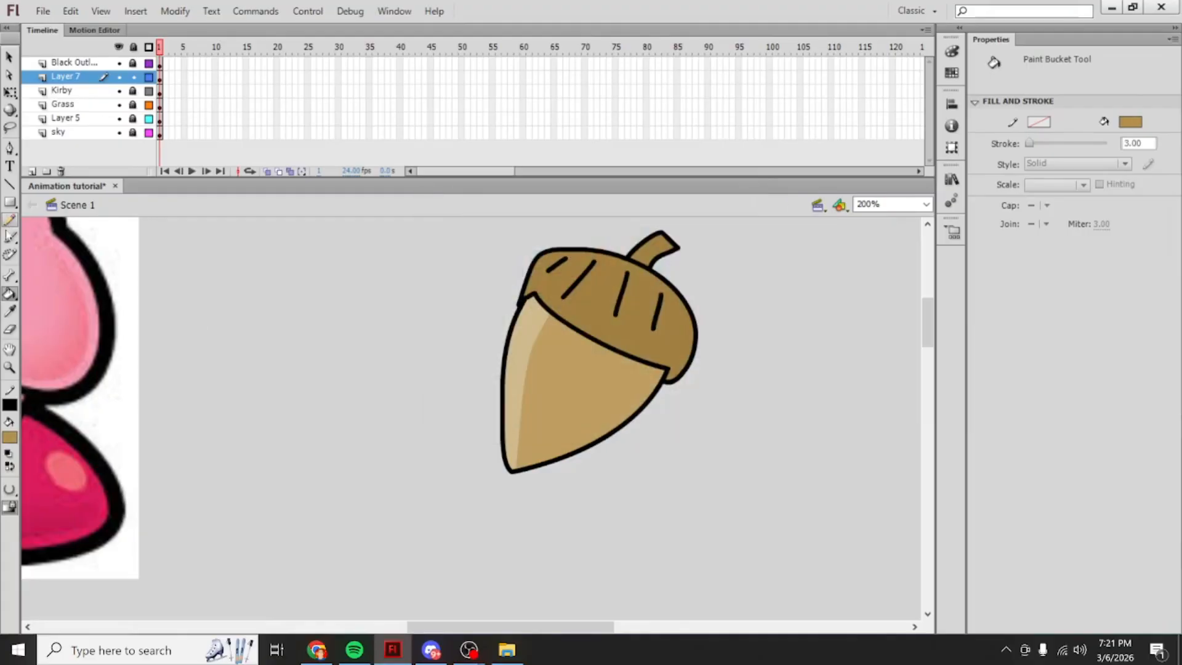
Step: Brush a shadow boundary along the acorn body's lower right side and fill the area beyond it with the darker tan
left_click(9, 236)
left_click_drag(638, 364, 600, 406)
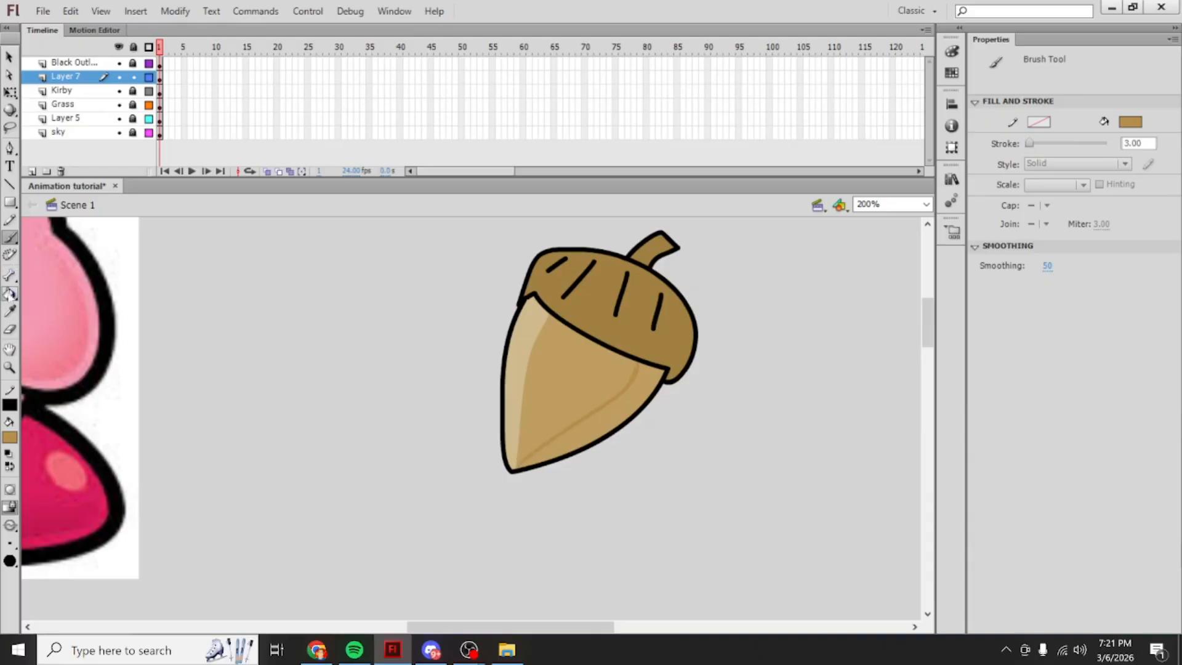
left_click(9, 293)
left_click(636, 382)
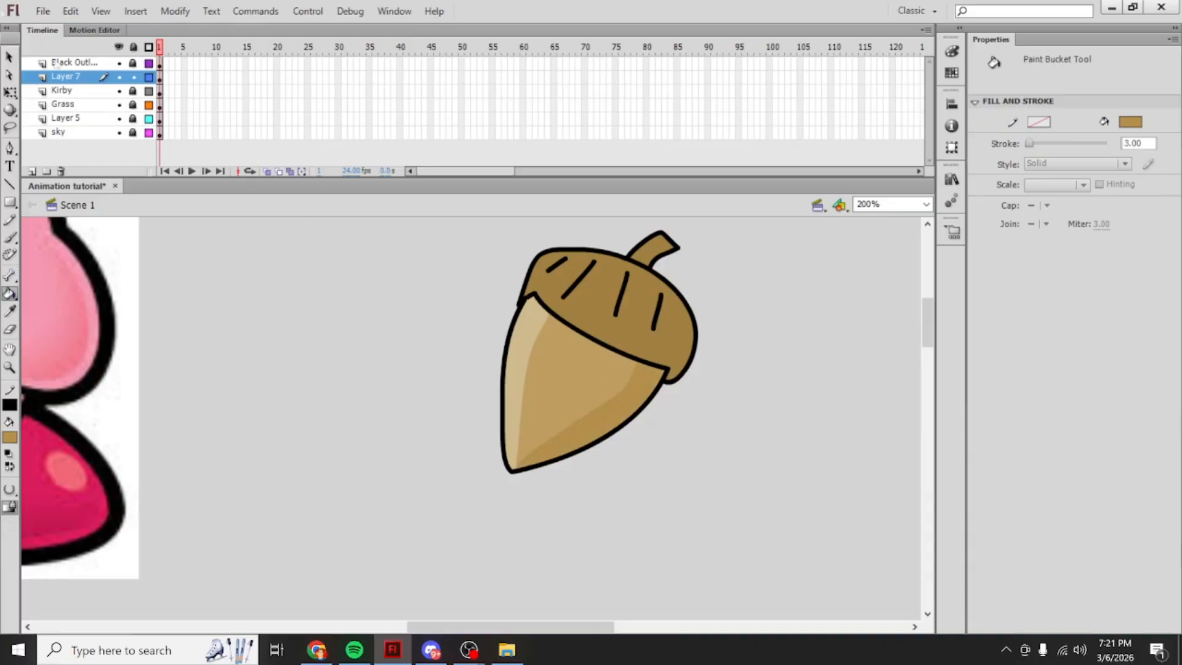
Step: Select the entire acorn drawing on the first frame of Layer 7
key("v")
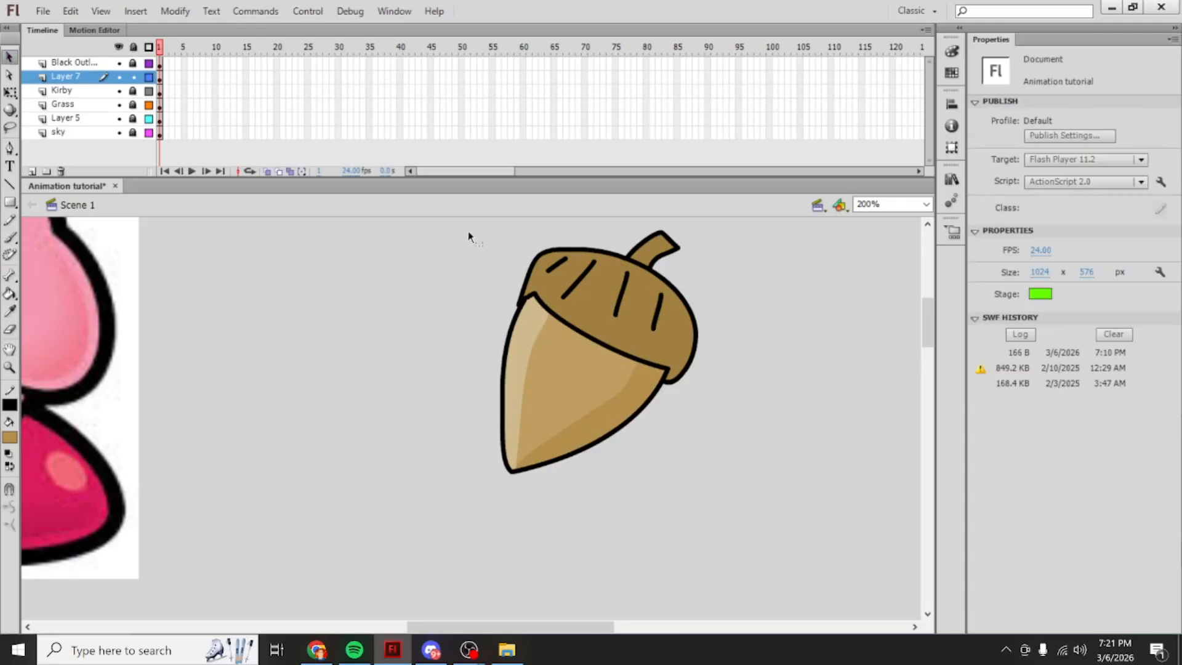
left_click_drag(428, 221, 734, 539)
left_click(466, 246)
left_click_drag(429, 224, 738, 513)
left_click(190, 76)
left_click(159, 79)
left_click(159, 79)
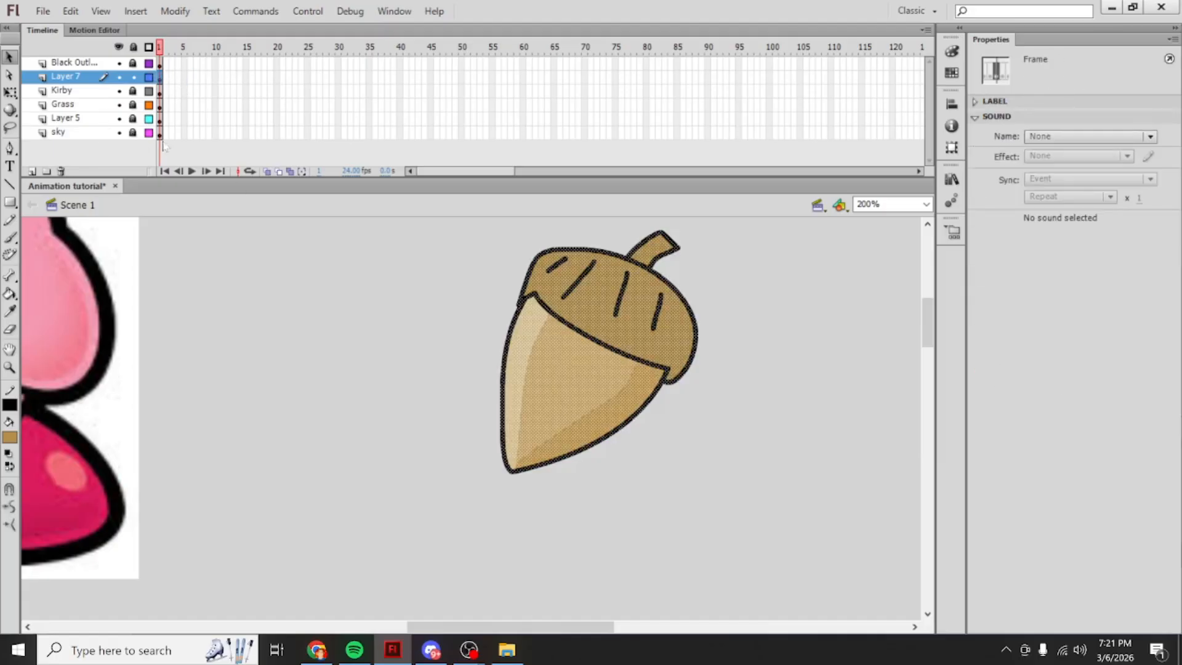
Step: Move the acorn down onto the scene's grass beside the right grass tuft, at about X 696 and Y 366
left_click_drag(567, 315, 571, 532)
scroll(578, 492, "down", 3)
left_click_drag(598, 241, 581, 520)
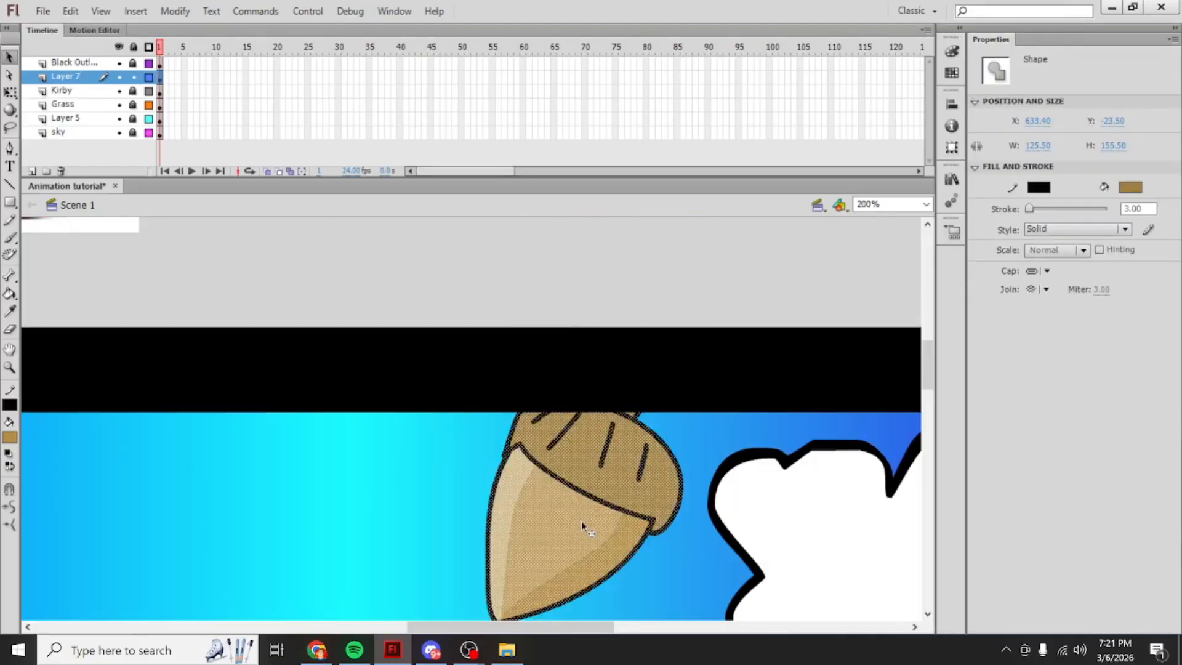
scroll(609, 489, "down", 3)
left_click_drag(582, 294, 653, 481)
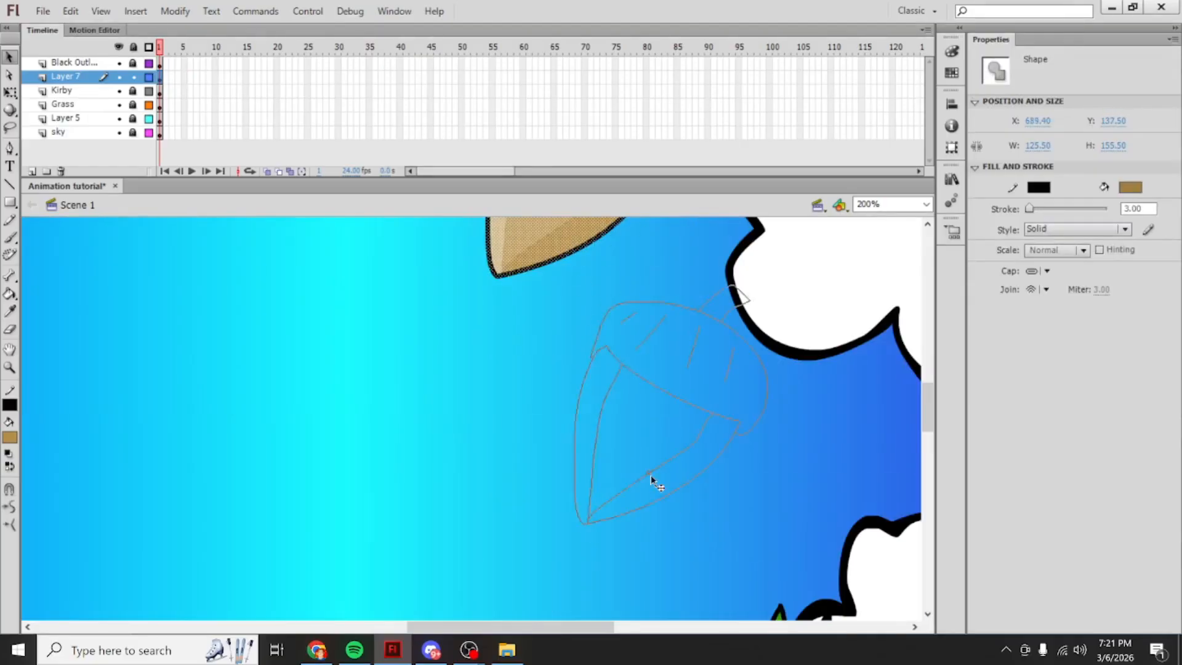
left_click(925, 204)
left_click(880, 269)
left_click_drag(573, 425, 582, 561)
scroll(581, 541, "down", 3)
left_click_drag(573, 400, 568, 440)
Step: Shrink the acorn and rotate it about 45 degrees clockwise with Free Transform, to about 136 by 91 px on the grass
left_click(10, 92)
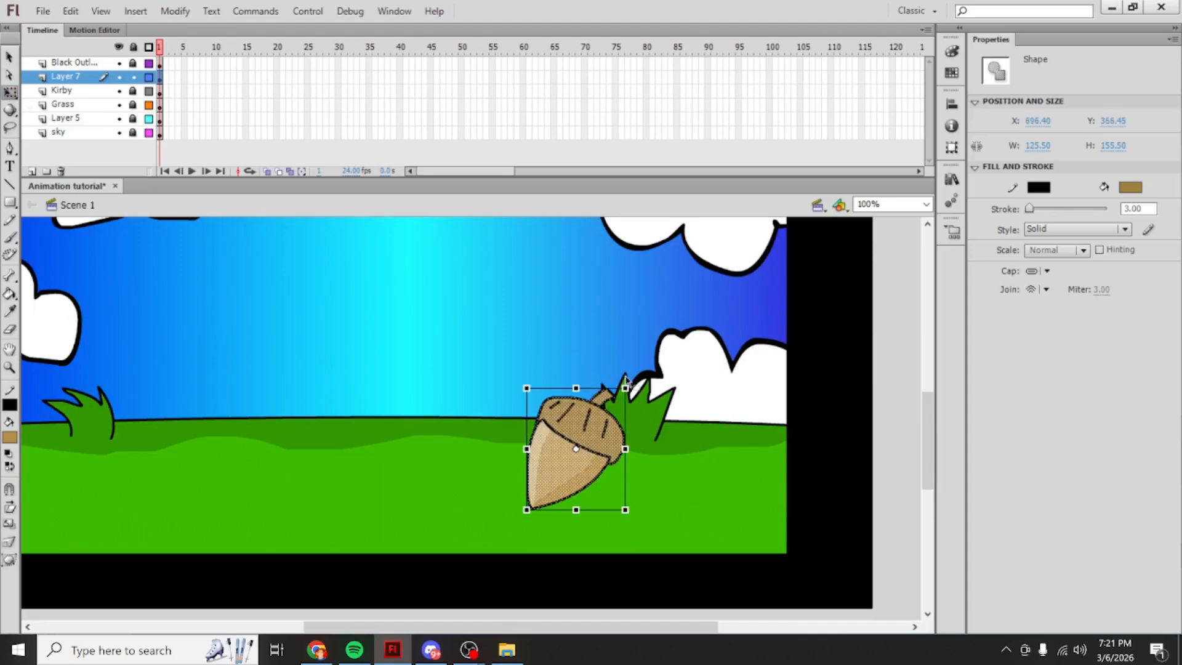
left_click_drag(625, 388, 614, 465)
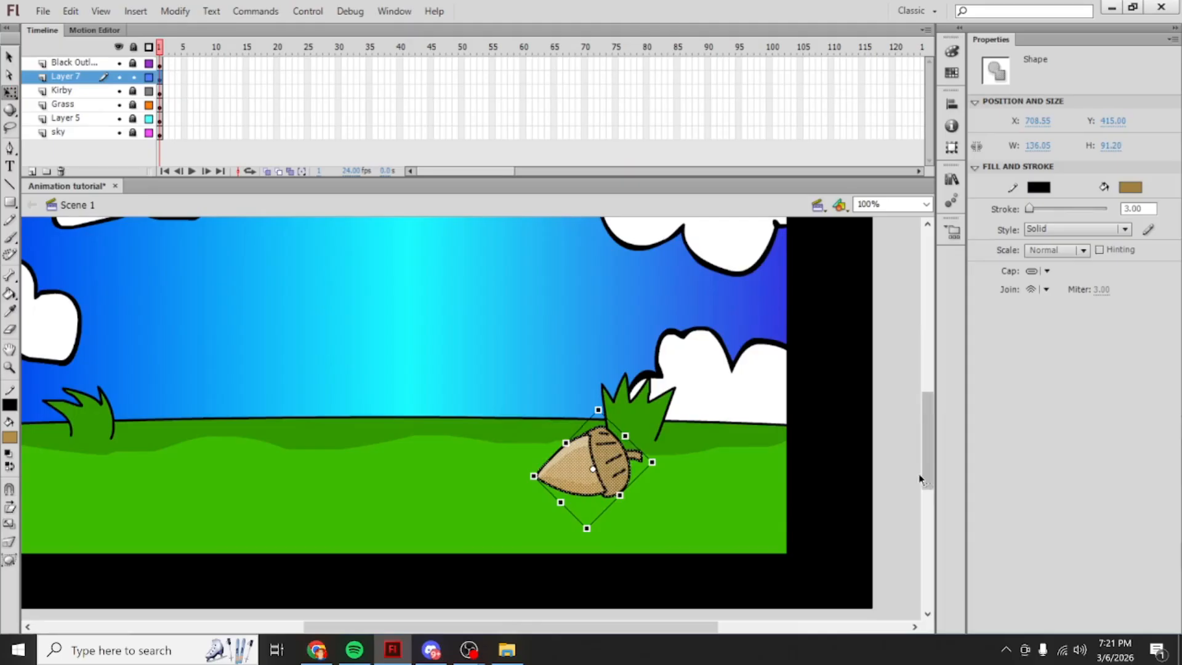
left_click(765, 469)
Step: Rename Layer 7 as Acorn
scroll(572, 468, "up", 5)
scroll(527, 507, "up", 3)
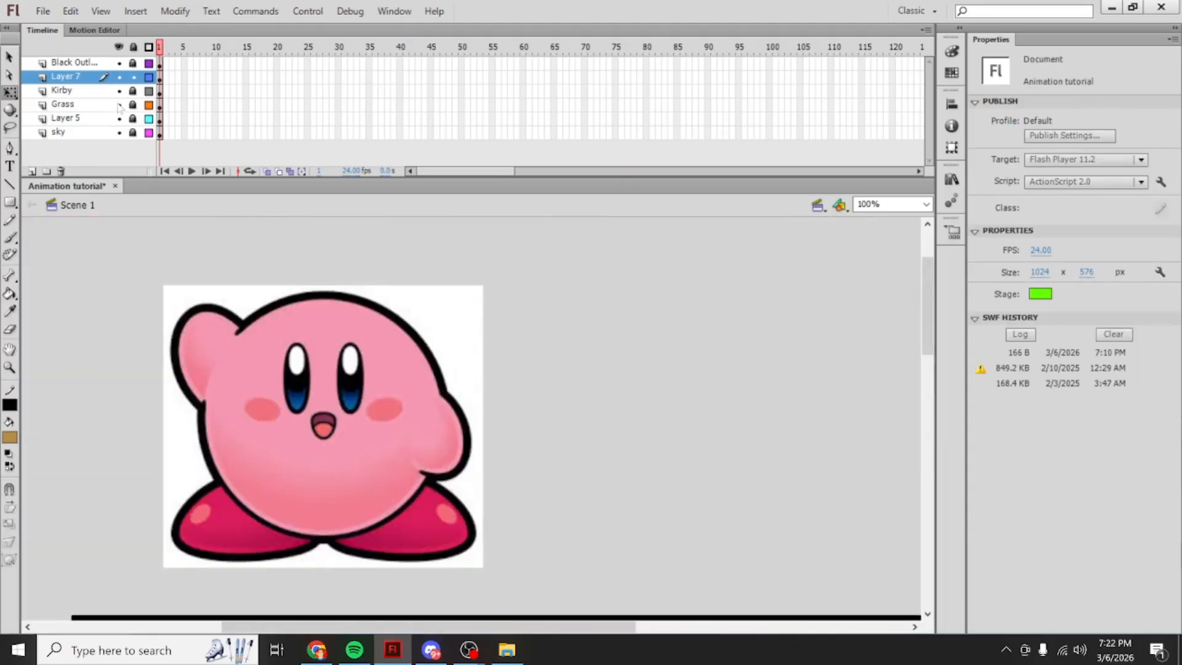
left_click(119, 91)
left_click(119, 92)
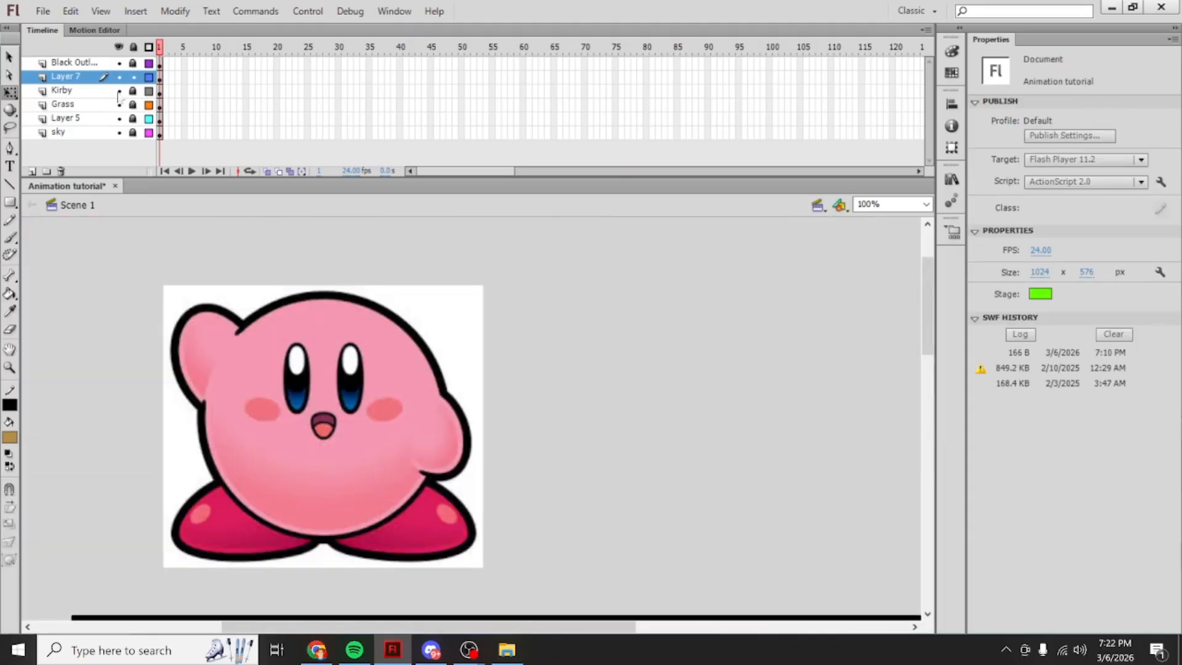
double_click(78, 78)
type("Acorn")
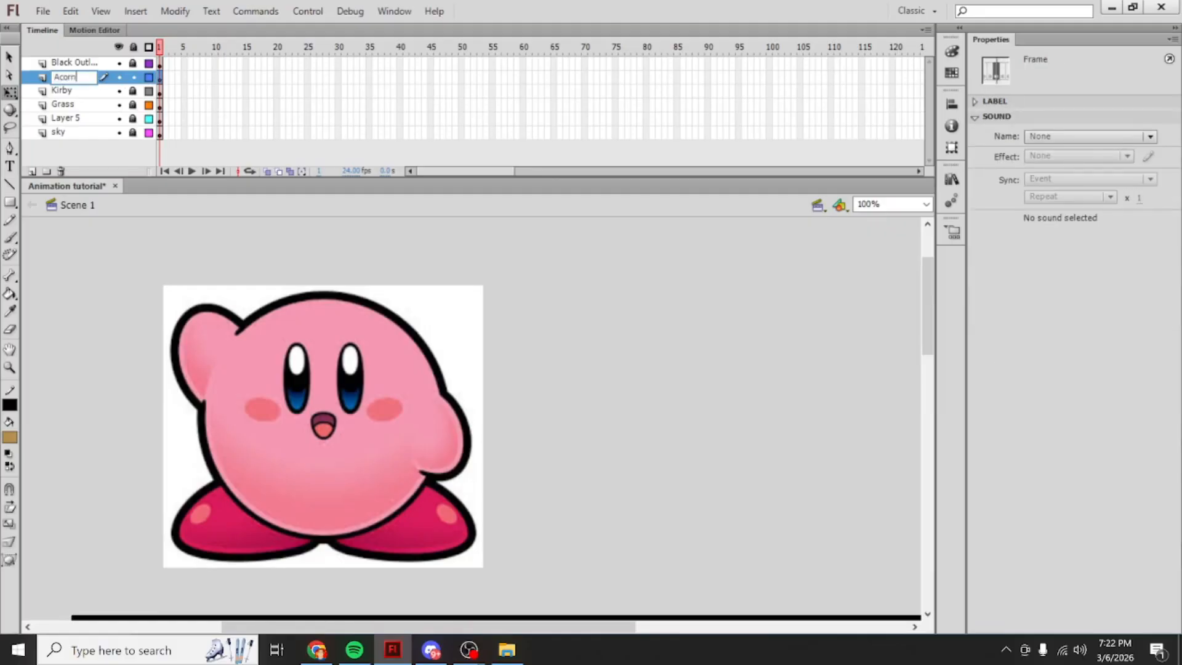
key("Return")
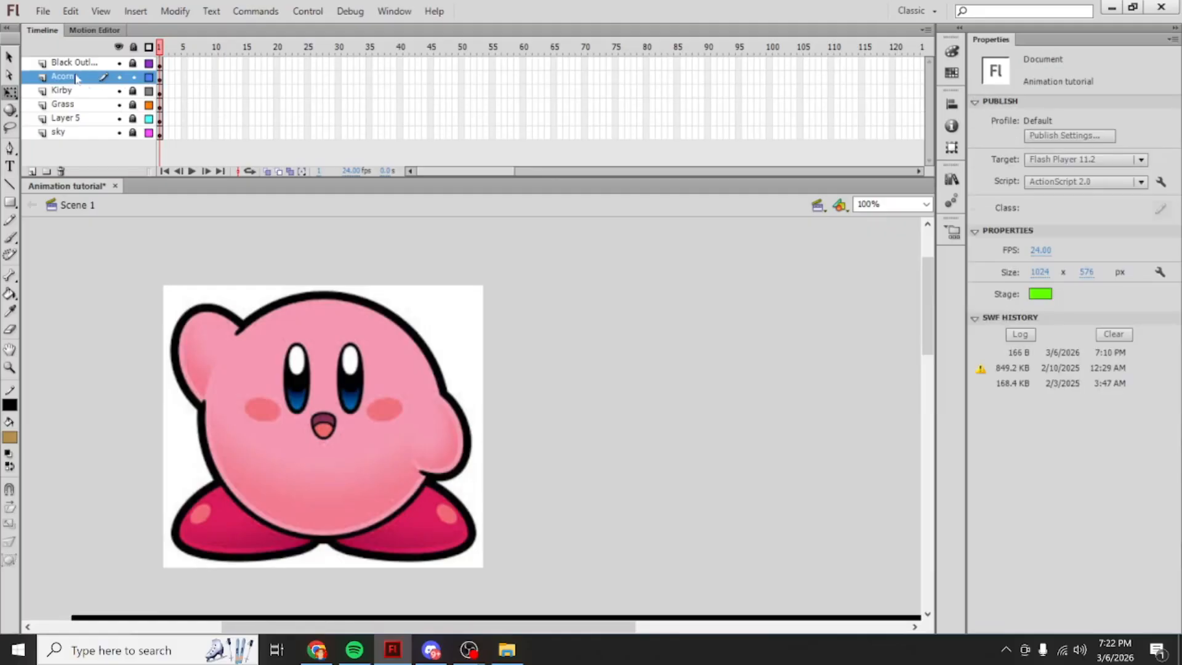
left_click(160, 78)
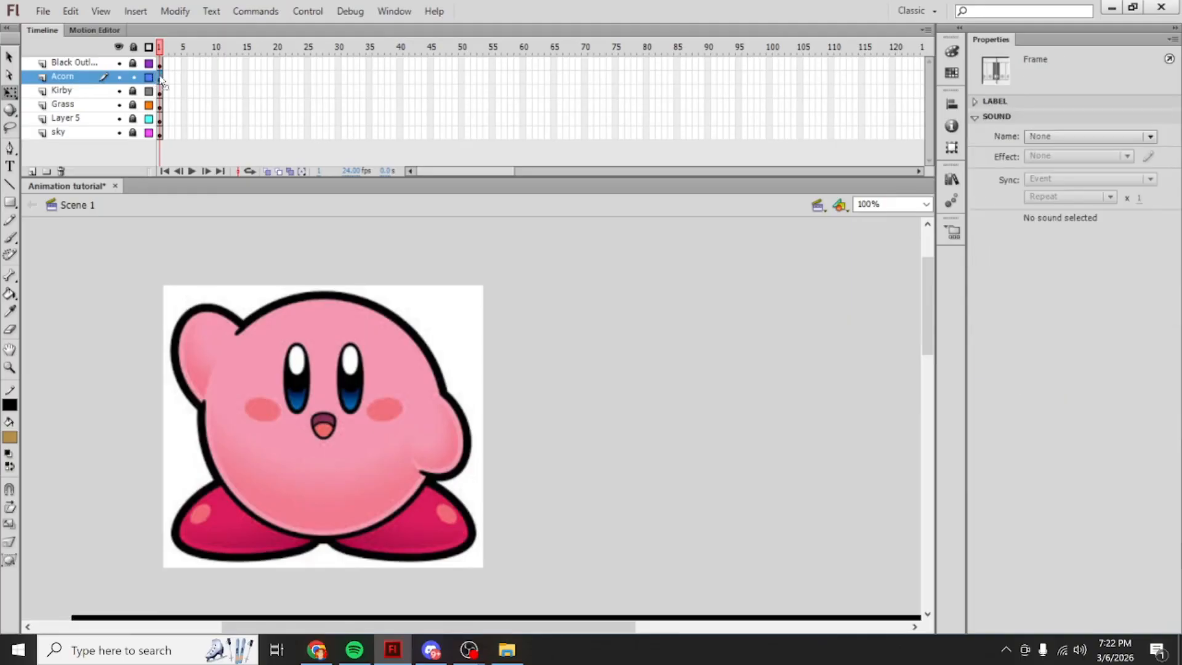
Step: Add a new layer and place it between the Acorn and Kirby layers
left_click(120, 90)
left_click(119, 90)
left_click(32, 172)
left_click_drag(84, 79, 86, 110)
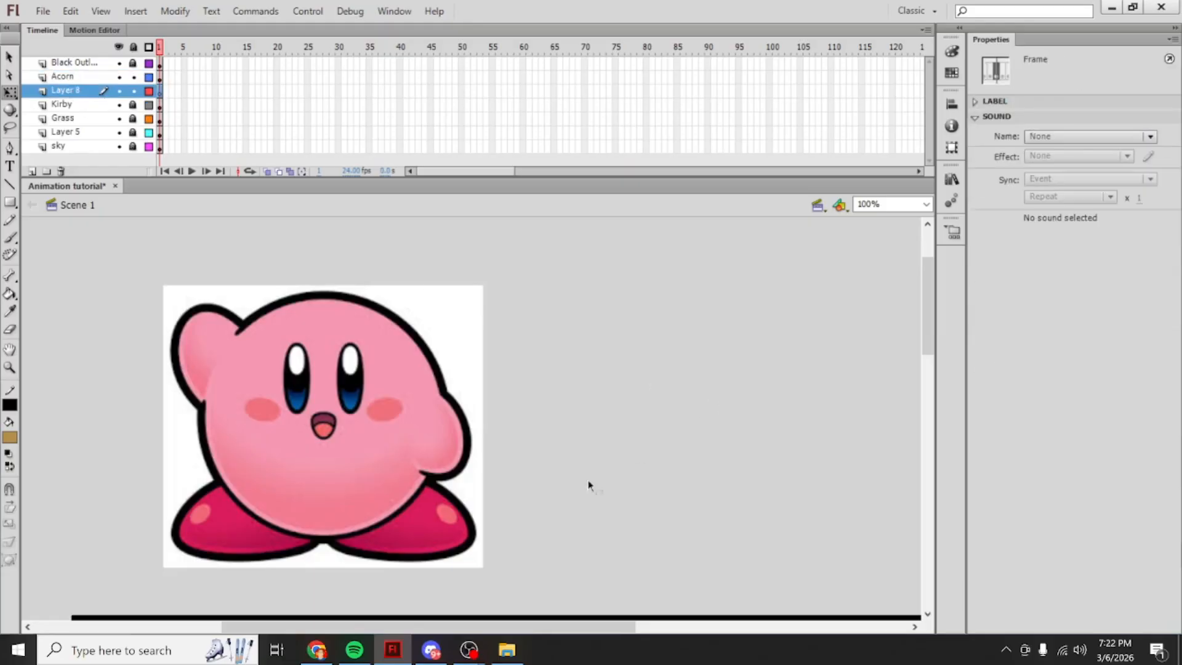
Step: Set the stage zoom to 200% for close work over the Kirby image
left_click(880, 204)
type("120")
key("Return")
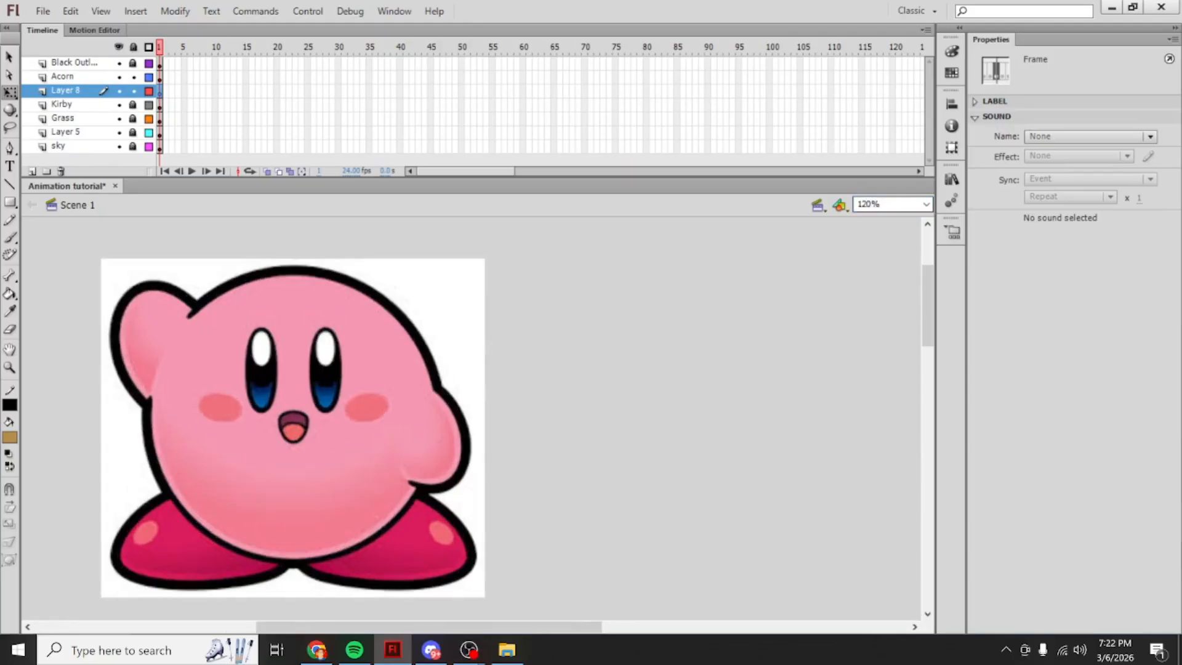
left_click(880, 204)
type("200")
key("Return")
left_click(372, 386)
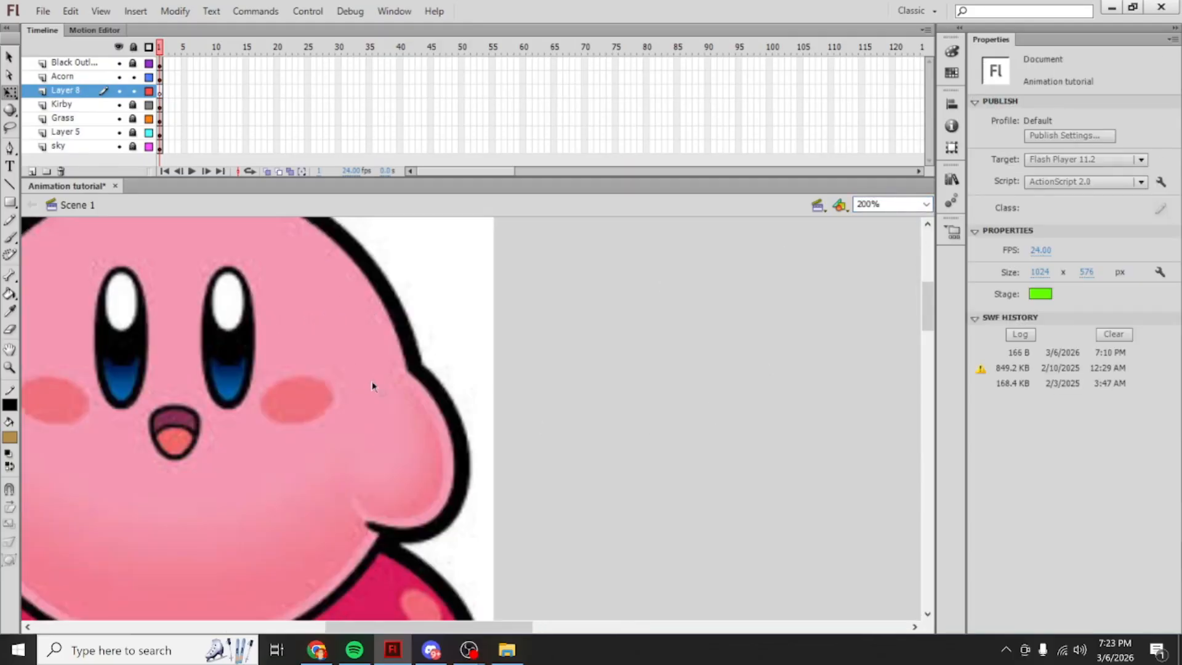
Step: Set up the Brush tool on Layer 8's first frame with a black fill and a larger brush size
left_click(160, 105)
left_click(160, 92)
left_click(10, 220)
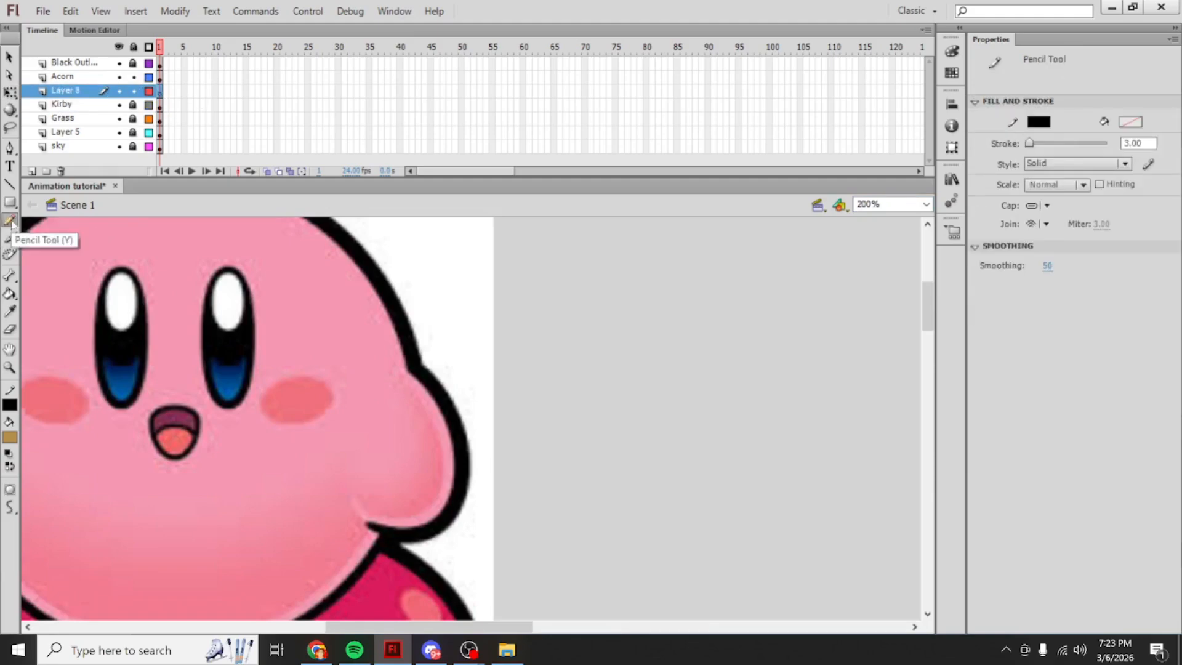
left_click(11, 238)
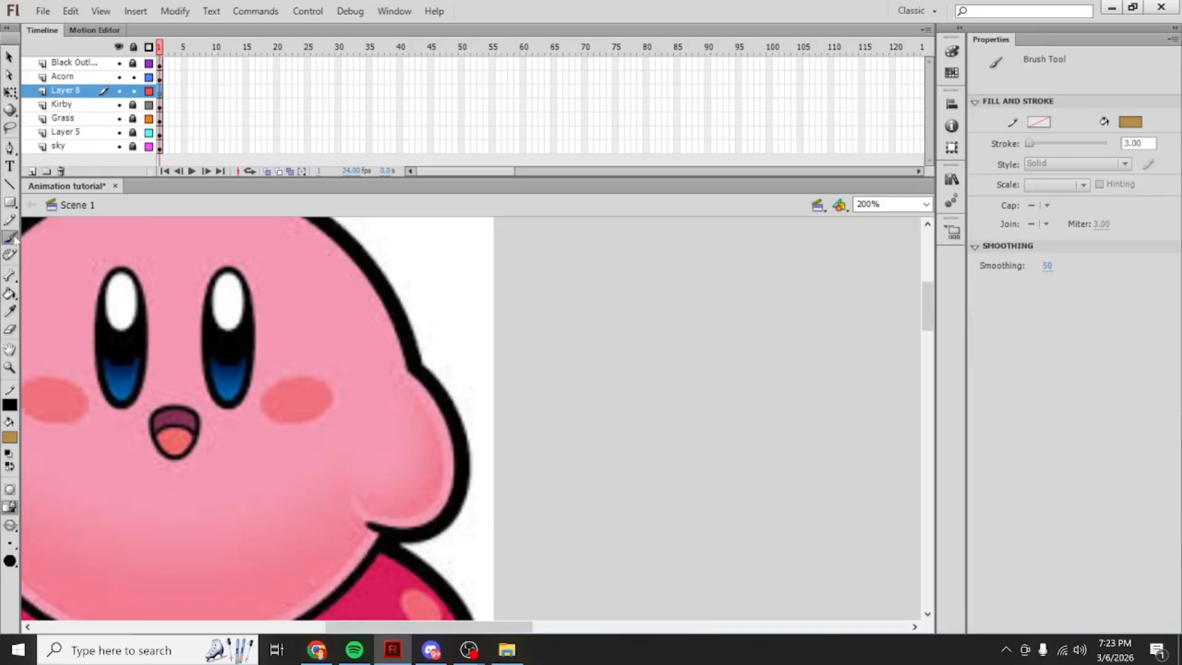
left_click(6, 440)
left_click(8, 476)
left_click_drag(797, 314, 739, 482)
key("ctrl+z")
mouse_move(500, 626)
left_mouse_down()
mouse_move(486, 626)
mouse_move(509, 625)
left_mouse_up()
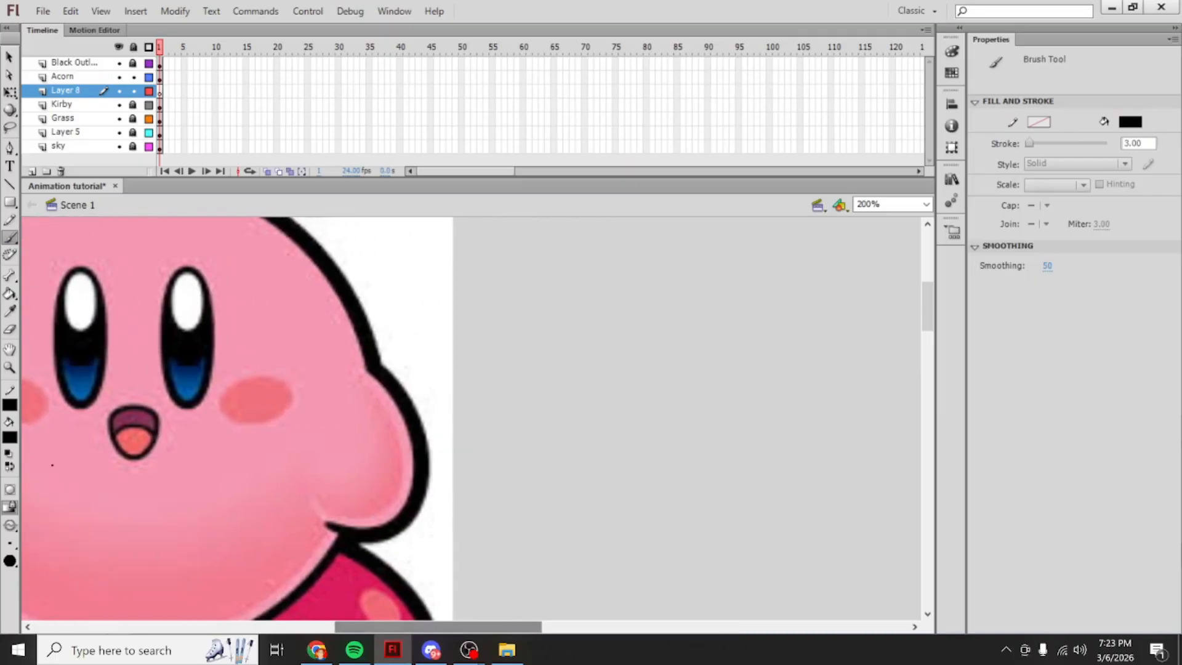
left_click(12, 566)
left_click(35, 460)
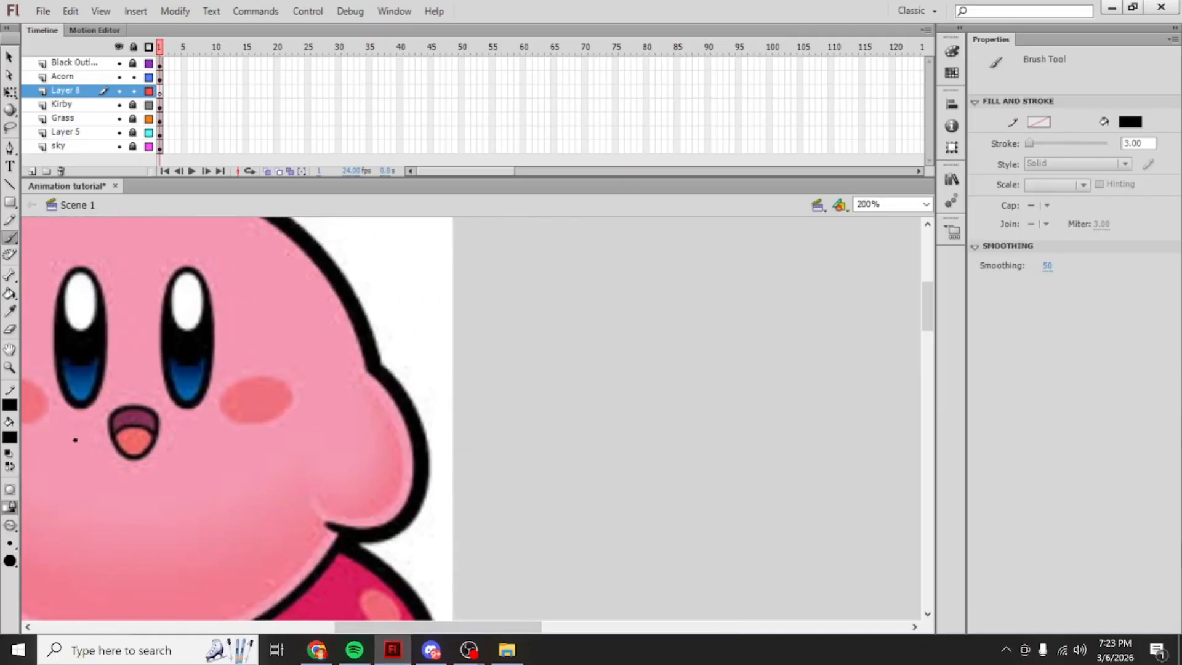
Step: Draw a round black body outline on the empty grey area beside the Kirby image and thicken its lower edge
left_click_drag(486, 626, 509, 596)
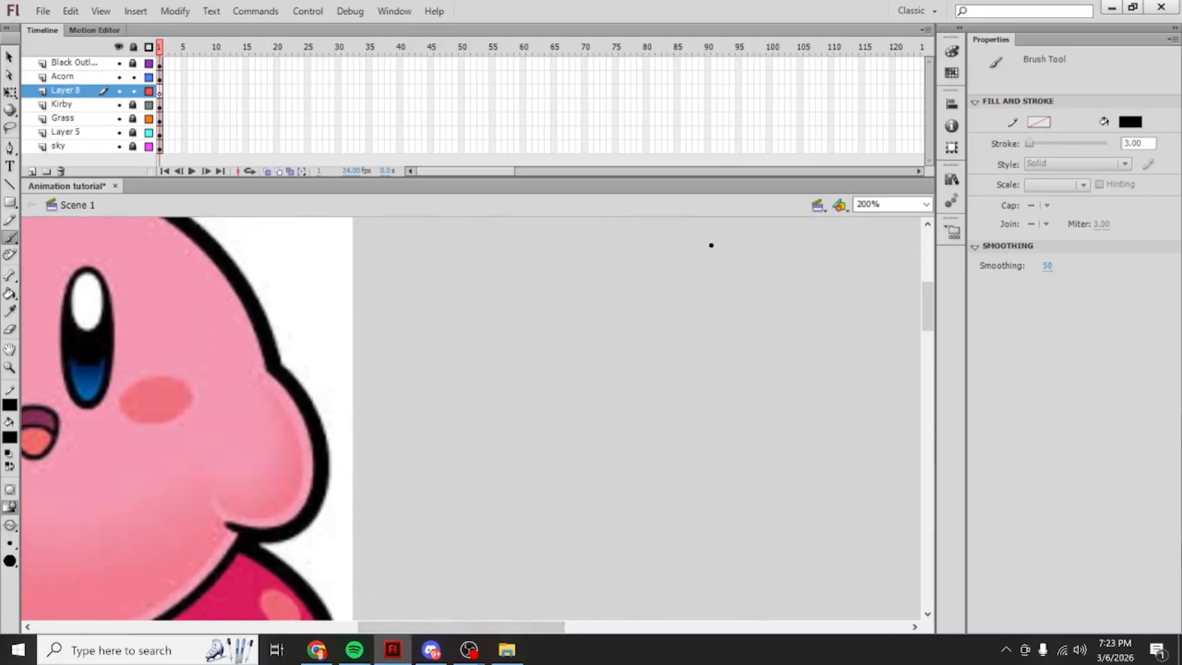
mouse_move(724, 240)
left_mouse_down()
mouse_move(663, 251)
mouse_move(622, 280)
mouse_move(595, 319)
mouse_move(580, 384)
mouse_move(588, 440)
mouse_move(613, 478)
mouse_move(680, 507)
mouse_move(767, 509)
mouse_move(819, 481)
mouse_move(852, 423)
mouse_move(850, 322)
mouse_move(800, 262)
mouse_move(726, 239)
left_mouse_up()
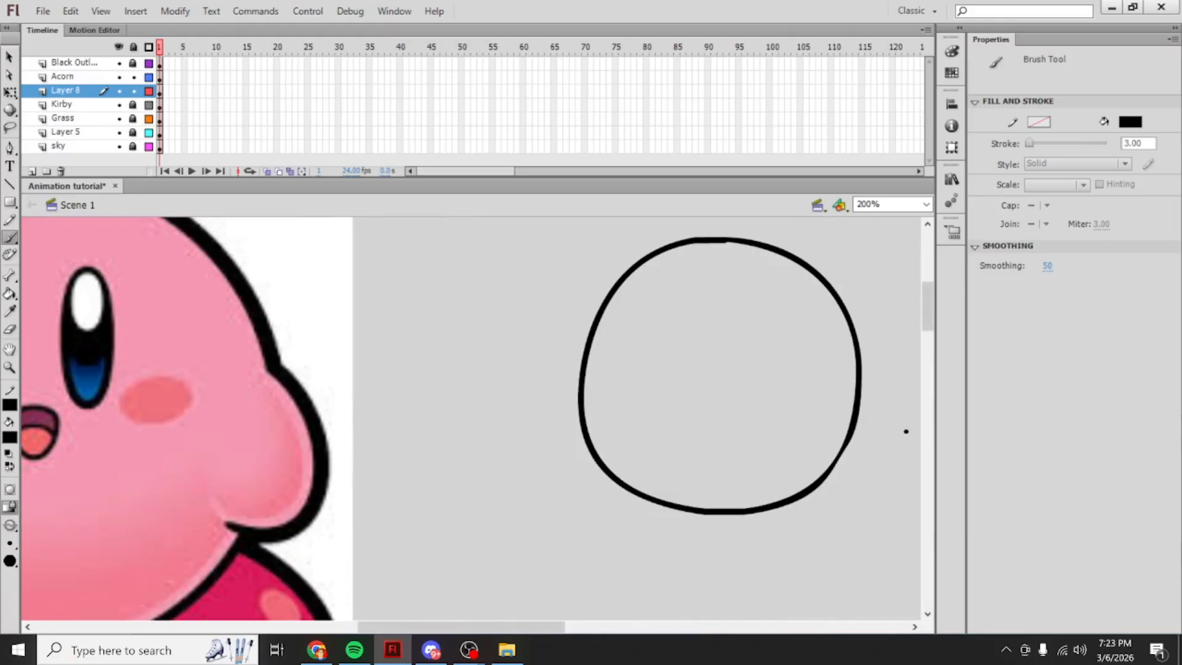
left_click_drag(852, 435, 794, 499)
mouse_move(501, 627)
left_mouse_down()
mouse_move(424, 628)
mouse_move(515, 628)
left_mouse_up()
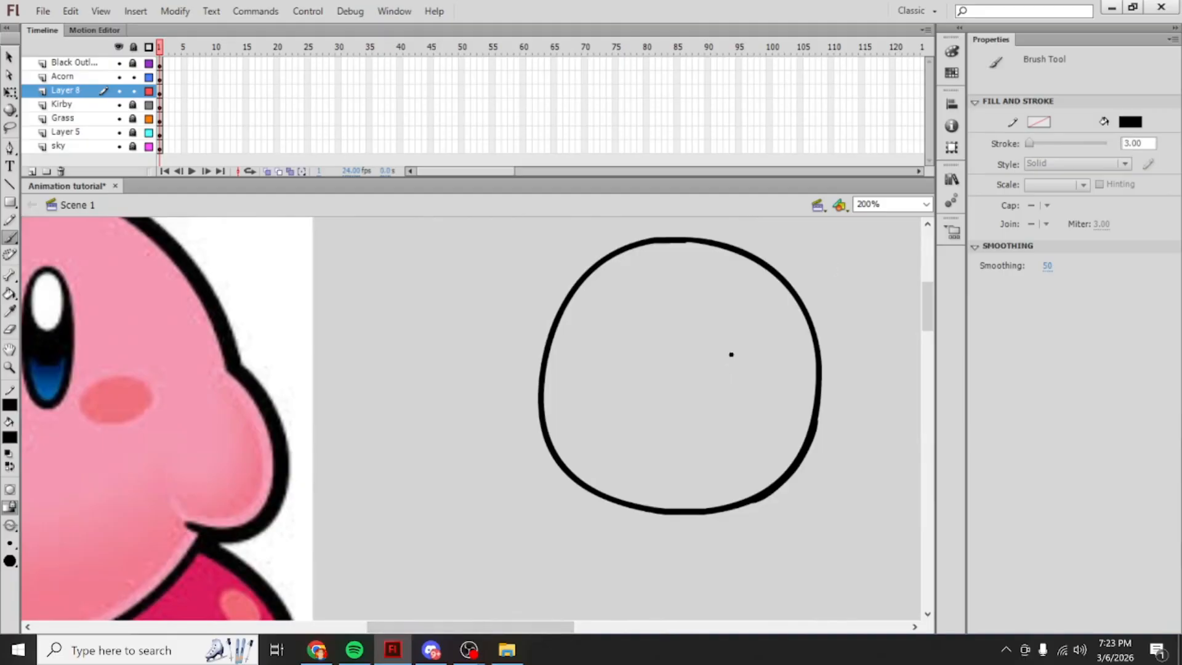
Step: Draw two narrow, slanted oval eyes with smaller ovals inside them near the forward edge of the round body
left_click_drag(723, 381, 749, 316)
key("ctrl+z")
mouse_move(506, 627)
left_mouse_down()
mouse_move(411, 618)
mouse_move(516, 618)
left_mouse_up()
mouse_move(694, 378)
left_mouse_down()
mouse_move(718, 318)
mouse_move(727, 347)
mouse_move(700, 396)
left_mouse_up()
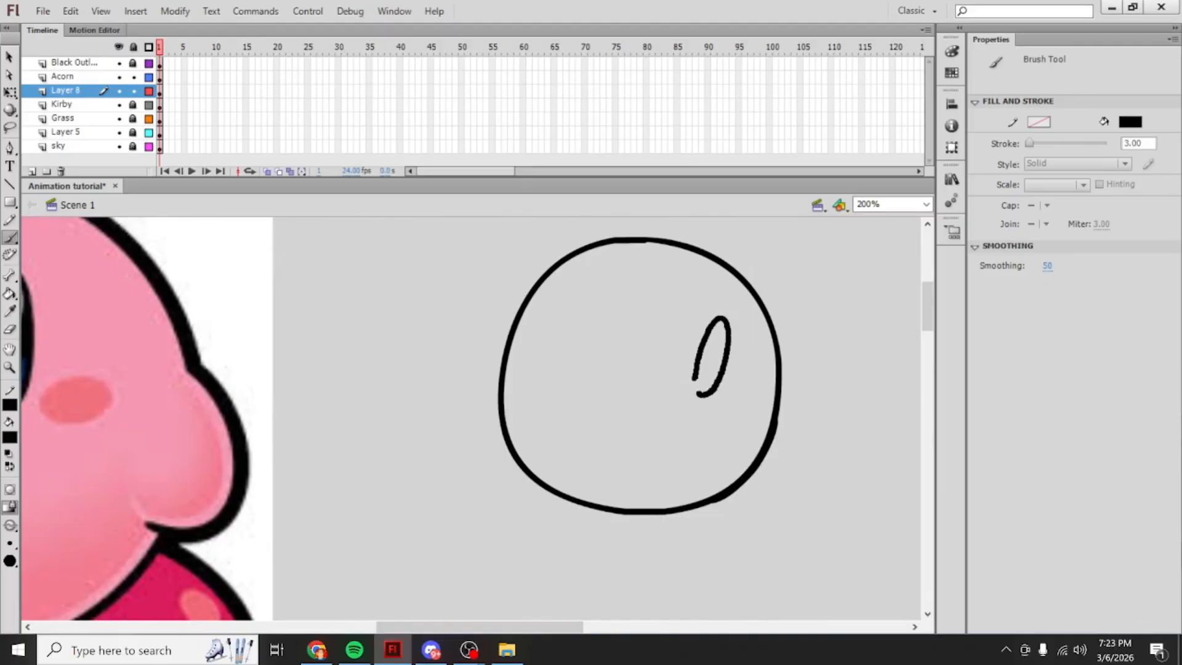
mouse_move(553, 626)
left_mouse_down()
mouse_move(465, 626)
mouse_move(561, 626)
left_mouse_up()
key("ctrl+z")
mouse_move(659, 388)
left_mouse_down()
mouse_move(680, 332)
mouse_move(696, 330)
mouse_move(670, 401)
mouse_move(661, 385)
mouse_move(710, 378)
mouse_move(734, 341)
mouse_move(733, 388)
mouse_move(717, 407)
mouse_move(704, 406)
mouse_move(726, 365)
left_mouse_up()
key("ctrl+z")
mouse_move(496, 628)
left_mouse_down()
mouse_move(465, 629)
mouse_move(486, 629)
left_mouse_up()
key("ctrl+z")
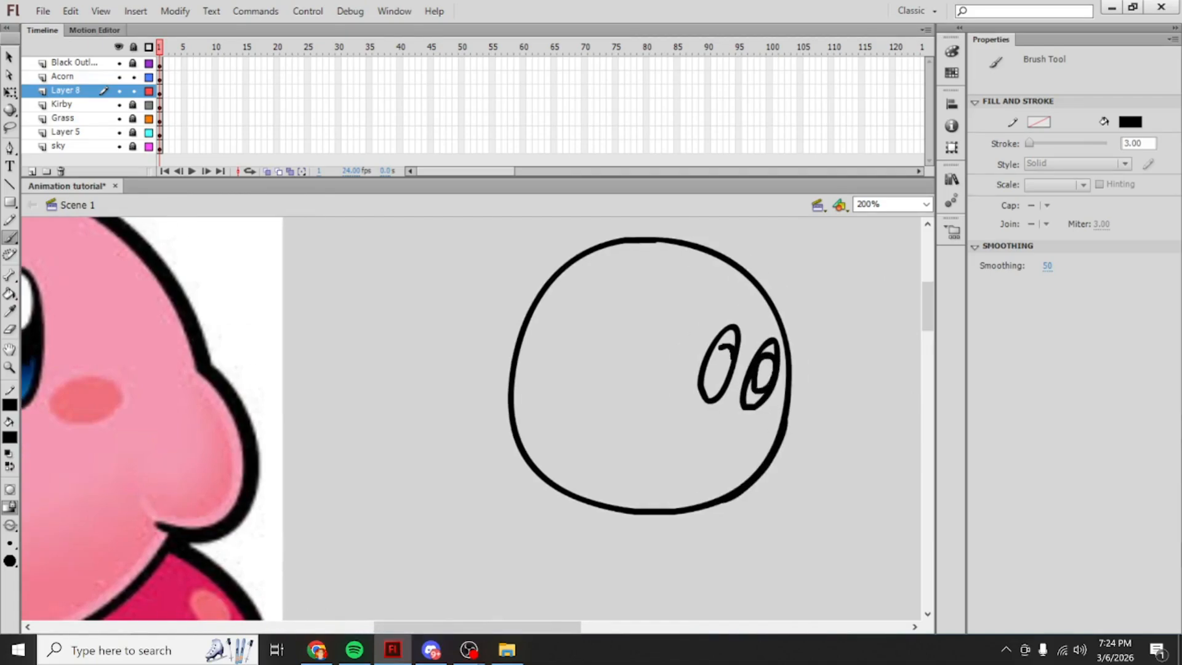
Step: Draw a triangular open mouth below the eyes, a curved near arm inside the body and a far arm sticking out in front
mouse_move(555, 627)
left_mouse_down()
mouse_move(502, 628)
mouse_move(541, 634)
left_mouse_up()
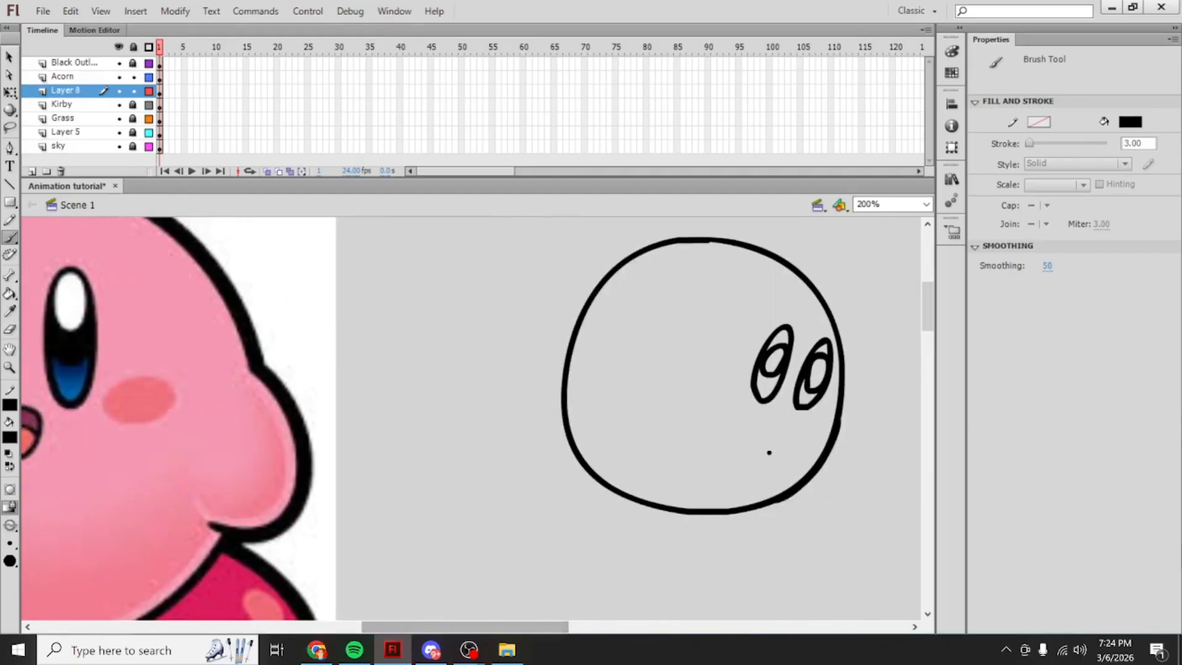
mouse_move(770, 417)
left_mouse_down()
mouse_move(811, 428)
mouse_move(762, 456)
mouse_move(765, 423)
mouse_move(802, 429)
mouse_move(763, 460)
mouse_move(756, 419)
left_mouse_up()
key("ctrl+z")
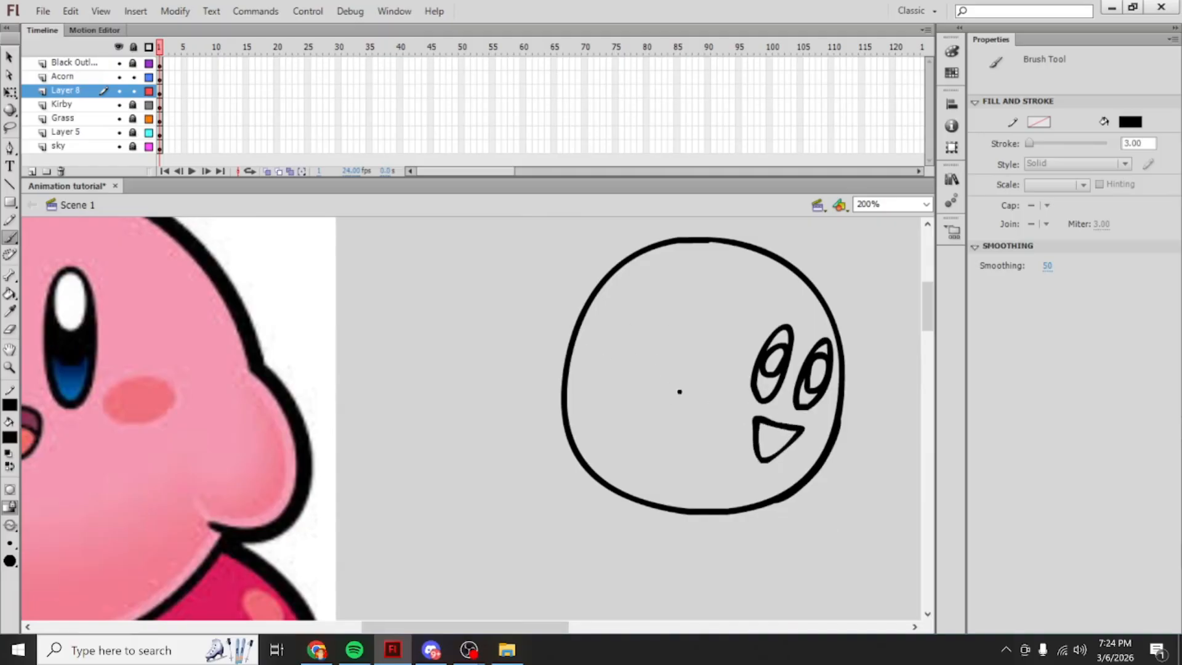
mouse_move(650, 357)
left_mouse_down()
mouse_move(607, 374)
mouse_move(597, 399)
mouse_move(651, 426)
left_mouse_up()
mouse_move(852, 425)
left_mouse_down()
mouse_move(855, 462)
mouse_move(816, 474)
left_mouse_up()
key("ctrl+z")
mouse_move(841, 408)
left_mouse_down()
mouse_move(861, 452)
mouse_move(858, 473)
mouse_move(816, 475)
left_mouse_up()
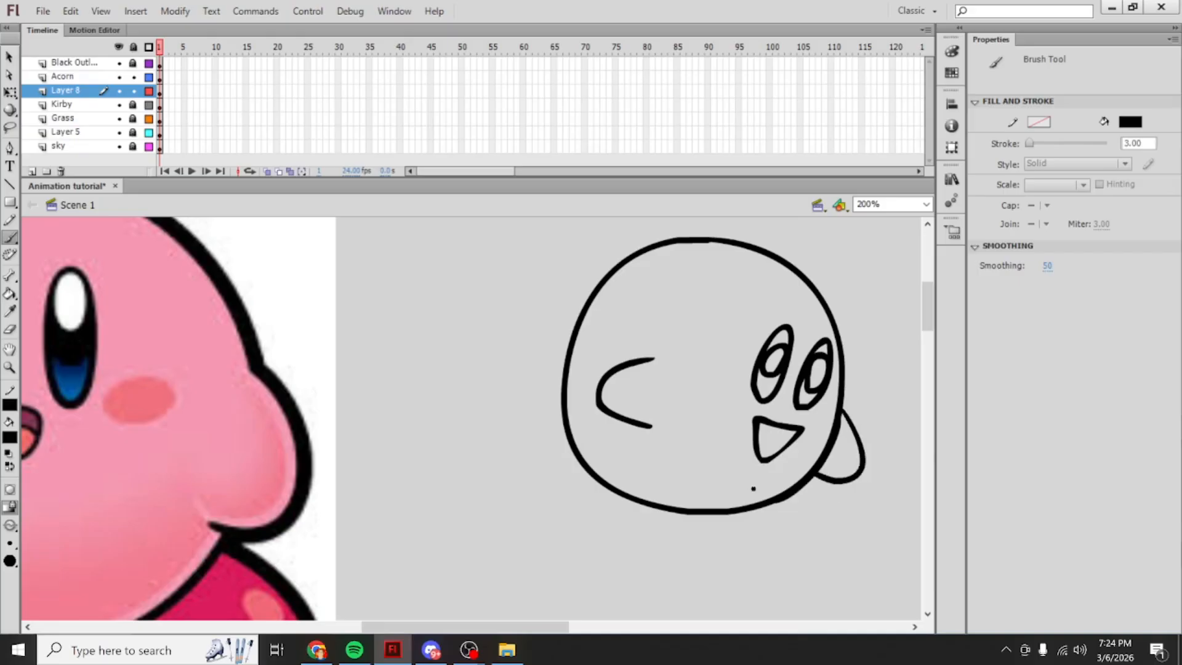
key("ctrl+z")
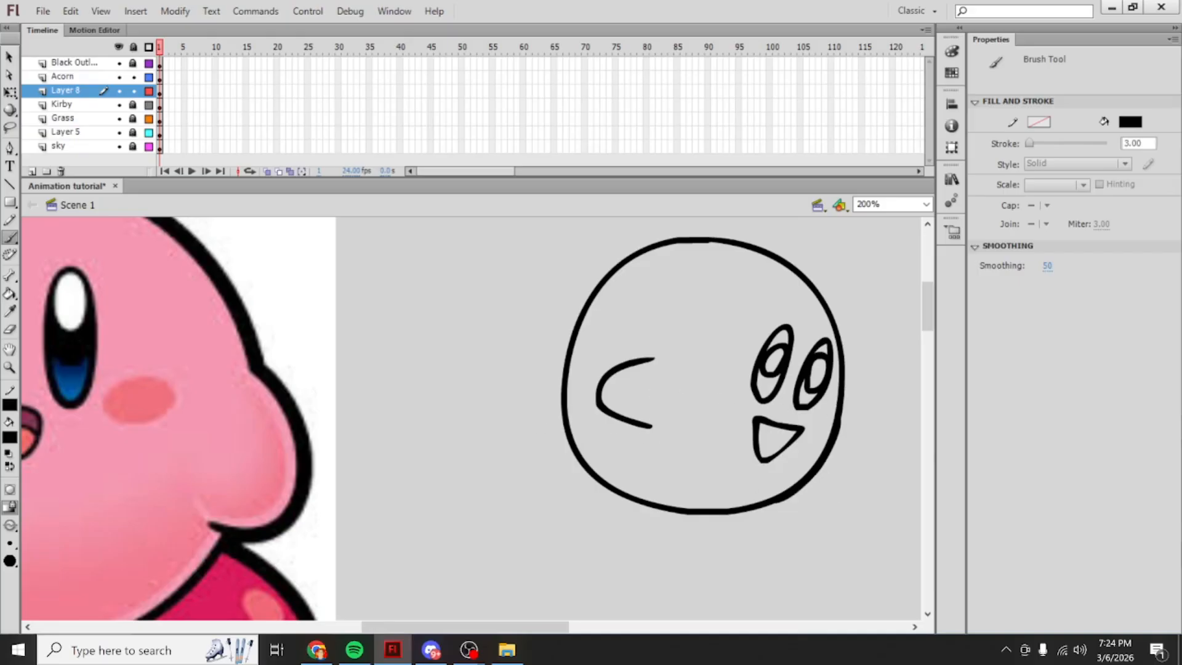
mouse_move(852, 417)
left_mouse_down()
mouse_move(864, 462)
mouse_move(838, 483)
mouse_move(813, 475)
left_mouse_up()
scroll(543, 384, "down", 3)
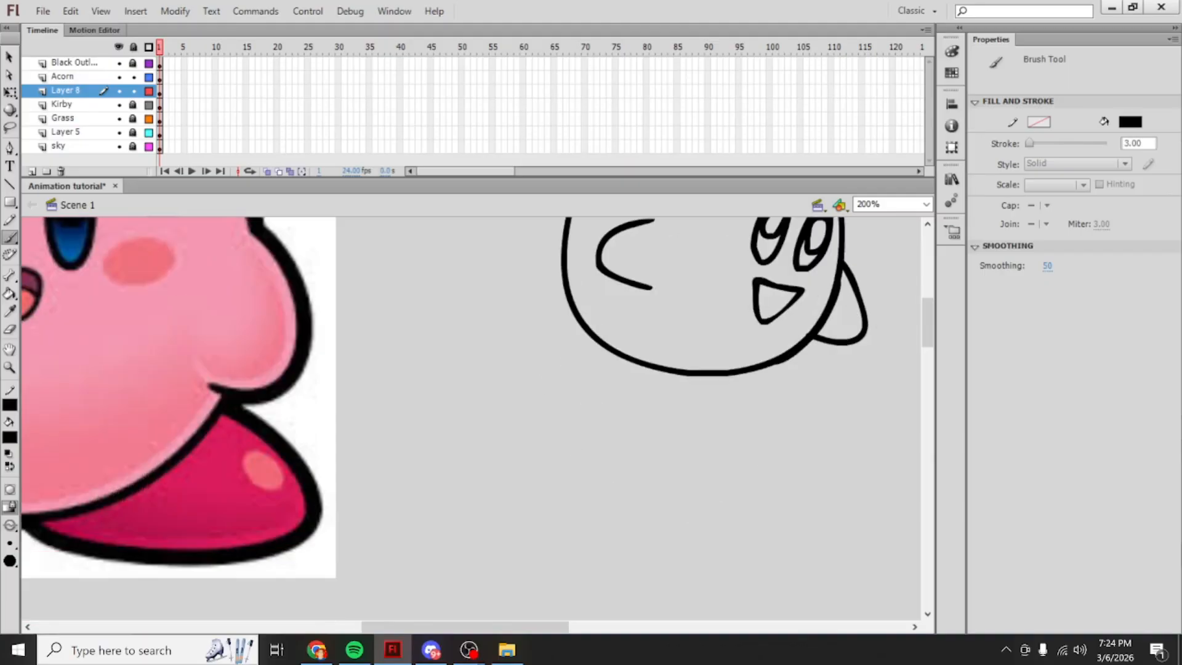
mouse_move(576, 317)
left_mouse_down()
mouse_move(550, 328)
mouse_move(578, 425)
mouse_move(617, 411)
mouse_move(617, 356)
left_mouse_up()
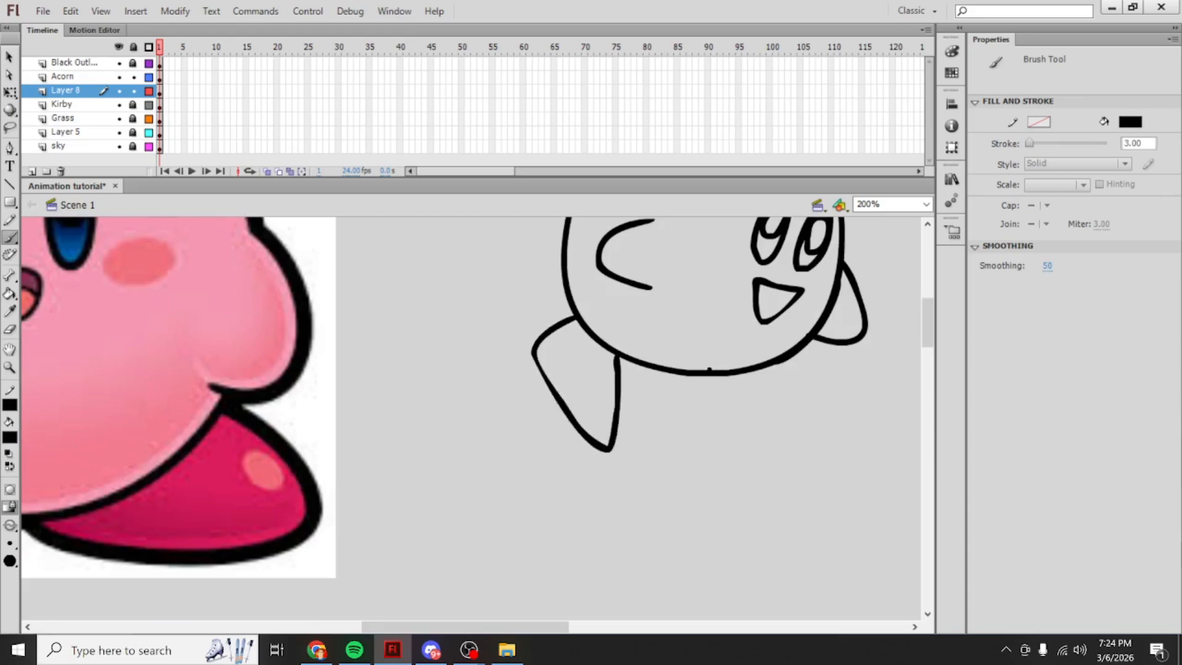
mouse_move(501, 628)
left_mouse_down()
mouse_move(397, 627)
mouse_move(566, 591)
left_mouse_up()
scroll(382, 478, "up", 1)
key("ctrl+z")
mouse_move(289, 385)
left_mouse_down()
mouse_move(268, 423)
mouse_move(311, 479)
mouse_move(358, 504)
mouse_move(357, 434)
left_mouse_up()
mouse_move(456, 434)
left_mouse_down()
mouse_move(555, 456)
mouse_move(535, 478)
mouse_move(443, 485)
mouse_move(428, 475)
mouse_move(430, 443)
left_mouse_up()
key("ctrl+z")
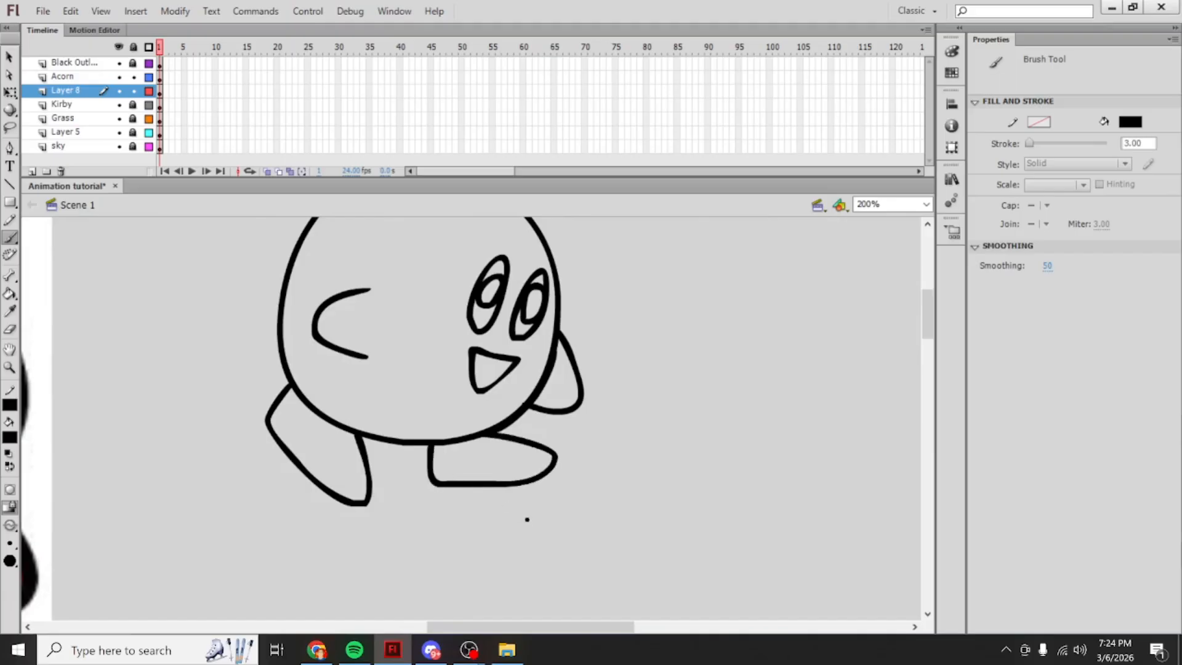
key("ctrl+z")
scroll(423, 461, "up", 2)
key("ctrl+z")
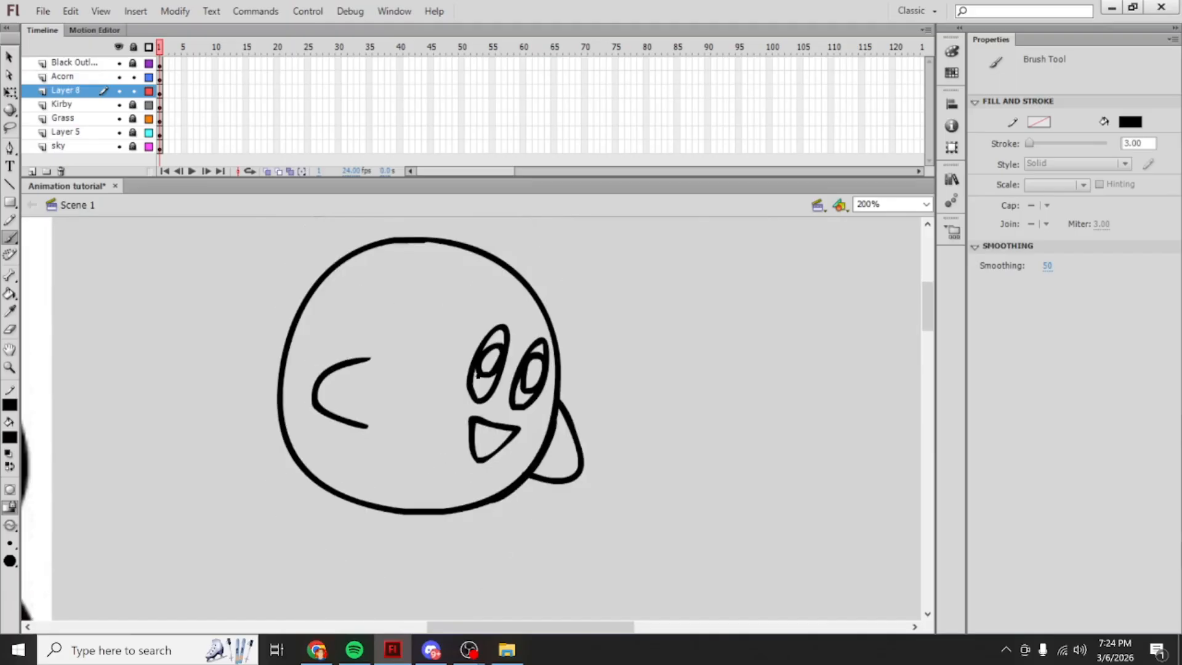
Step: Rotate the whole Layer 8 drawing slightly counterclockwise with Free Transform and deselect it
left_click(160, 91)
key("q")
left_click_drag(587, 229, 550, 198)
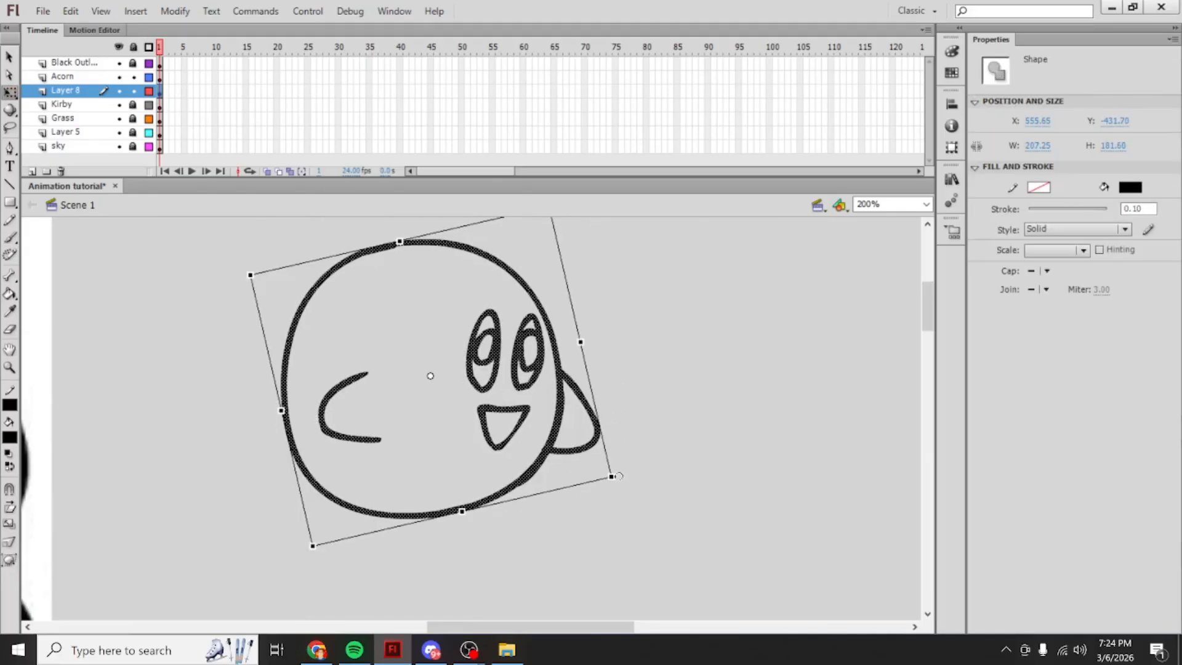
left_click(643, 452)
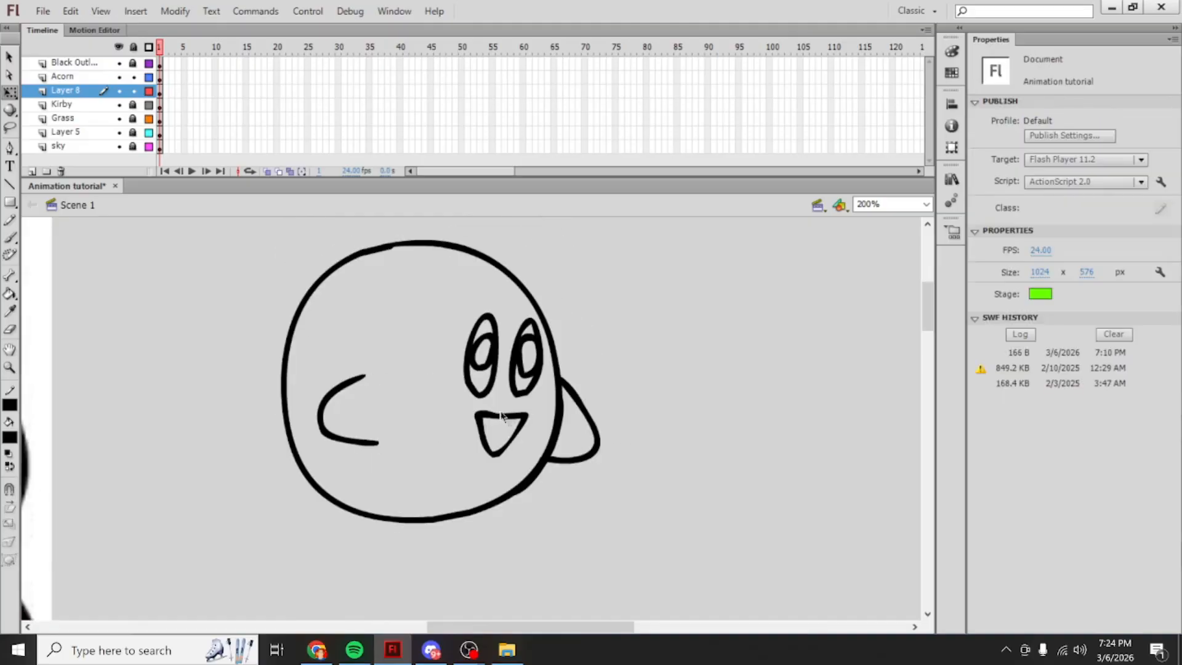
Step: Widen the near arm and rotate it counterclockwise, placing it closer to the middle of the body
left_click_drag(402, 356, 306, 471)
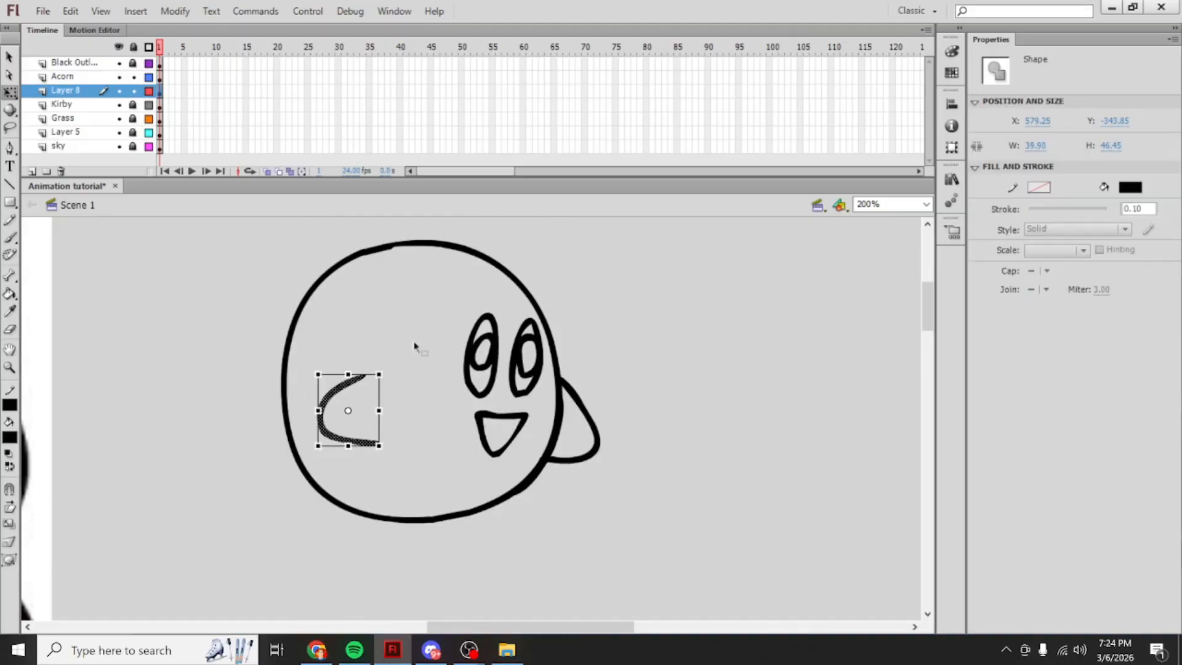
left_click_drag(317, 409, 307, 410)
mouse_move(381, 366)
left_mouse_down()
mouse_move(367, 363)
mouse_move(372, 398)
mouse_move(396, 373)
left_mouse_up()
left_click_drag(393, 451, 392, 439)
left_click(479, 353)
Step: Draw two overlapping feet under the body with the black brush and erase the stray line where they meet
scroll(479, 353, "down", 2)
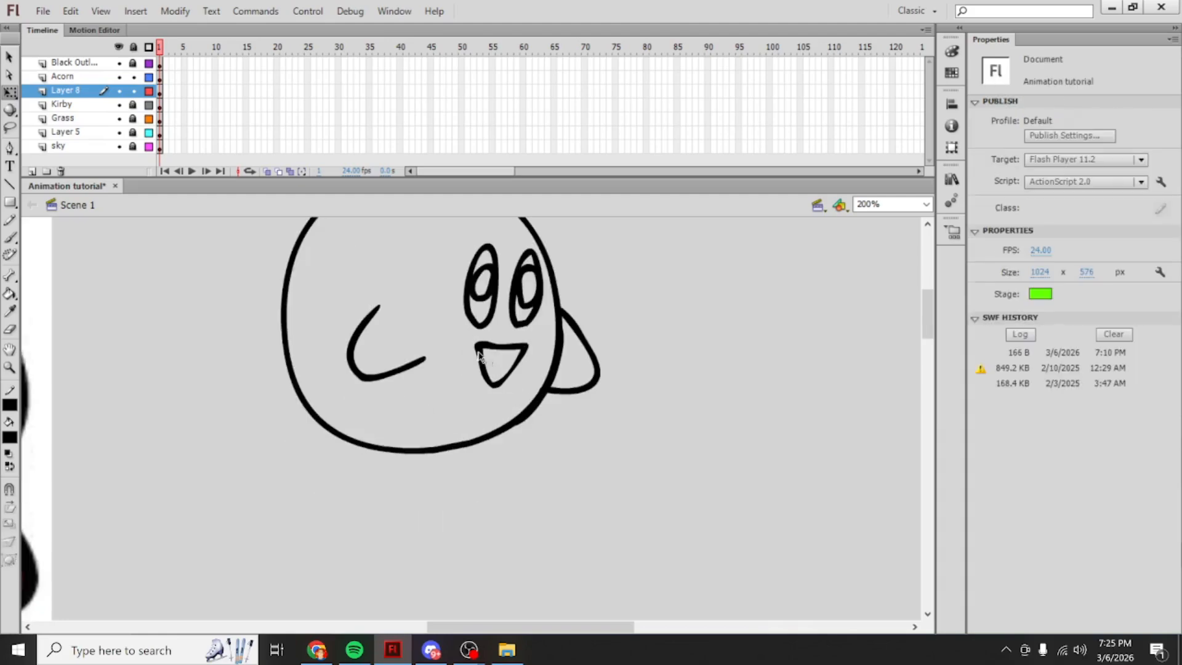
left_click(10, 237)
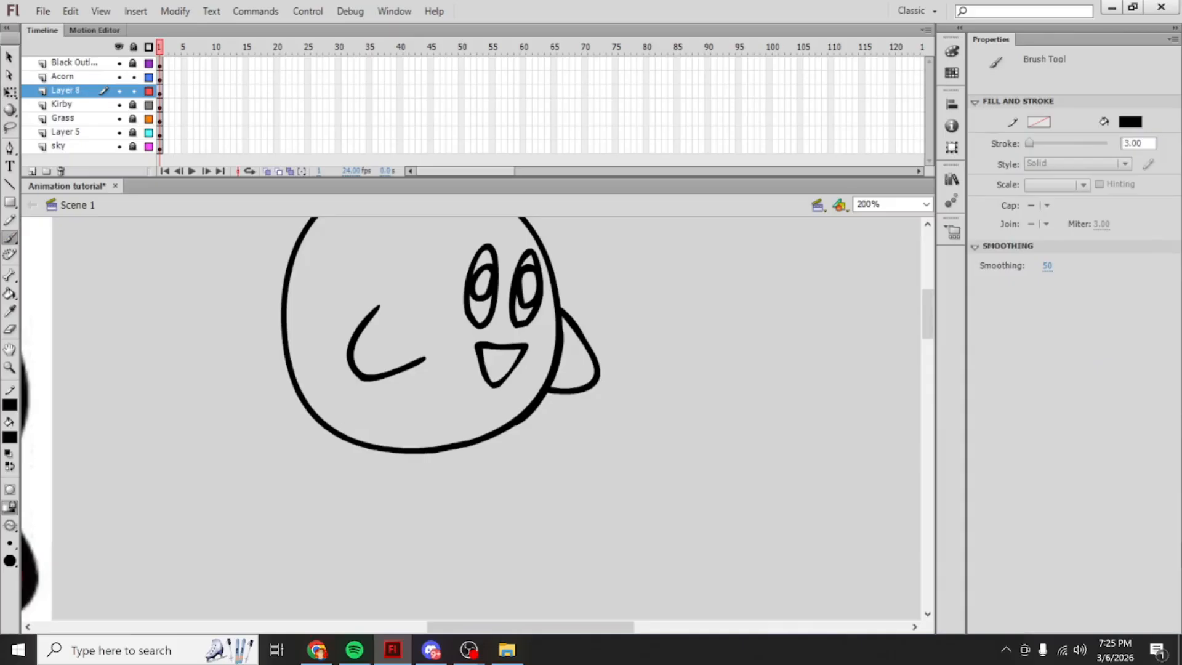
mouse_move(346, 462)
left_mouse_down()
mouse_move(380, 484)
mouse_move(467, 486)
mouse_move(436, 451)
left_mouse_up()
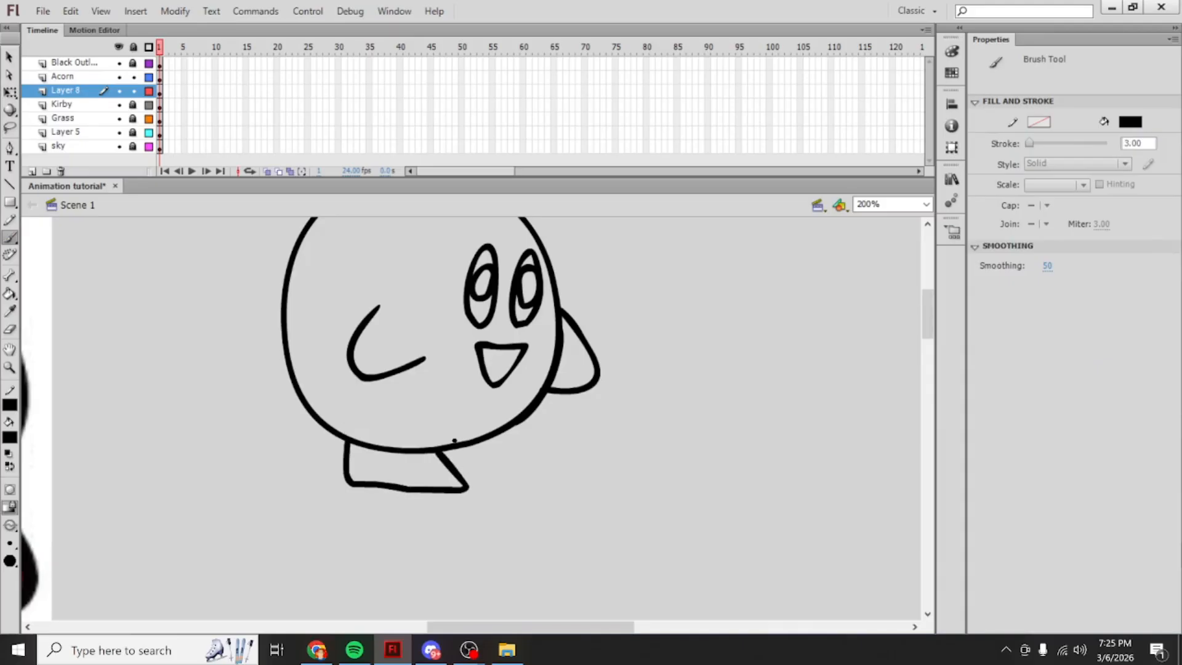
key("ctrl+z")
mouse_move(338, 454)
left_mouse_down()
mouse_move(348, 494)
mouse_move(457, 501)
mouse_move(422, 454)
mouse_move(500, 455)
mouse_move(527, 488)
mouse_move(458, 491)
left_mouse_up()
scroll(663, 463, "up", 1)
scroll(598, 546, "down", 1)
left_click_drag(561, 626, 520, 625)
left_click(9, 329)
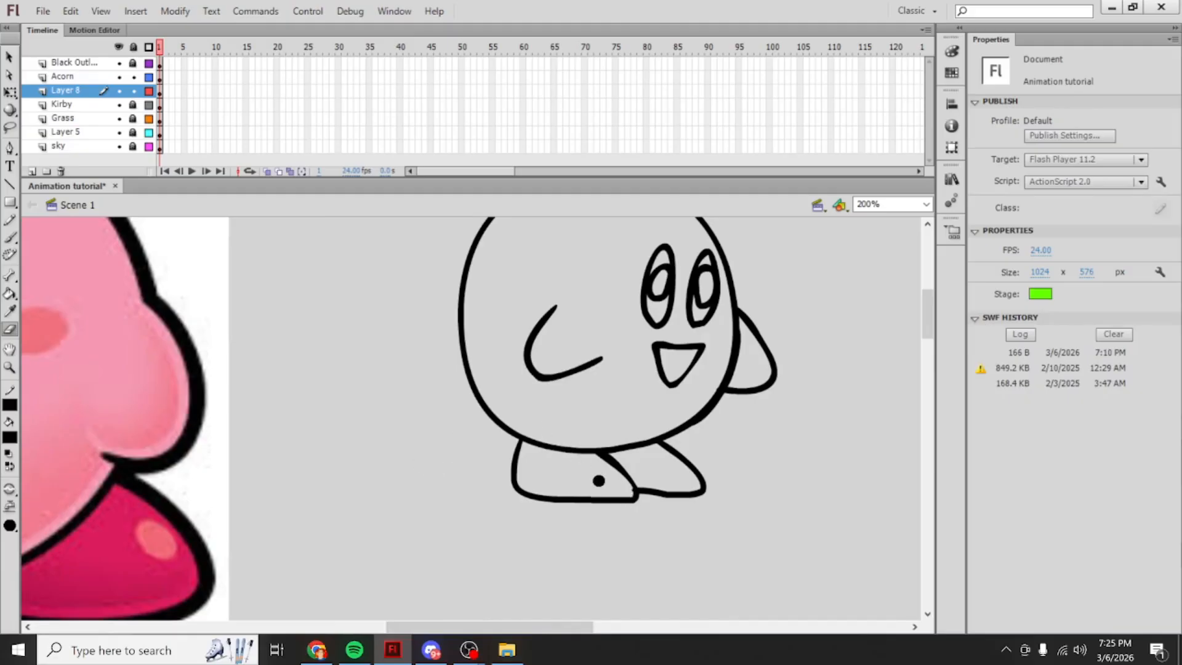
left_click_drag(619, 486, 627, 489)
scroll(597, 419, "up", 3)
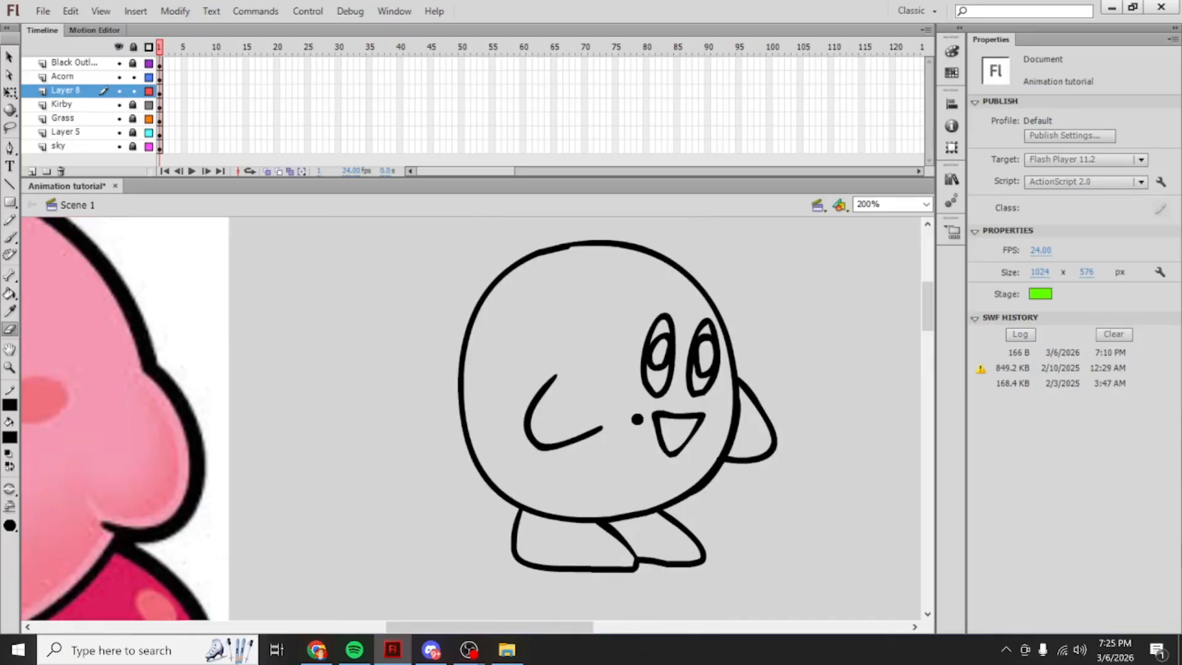
Step: Unlock the Kirby layer and sample the reference image's body pink as the fill colour
left_click(10, 312)
left_click(155, 420)
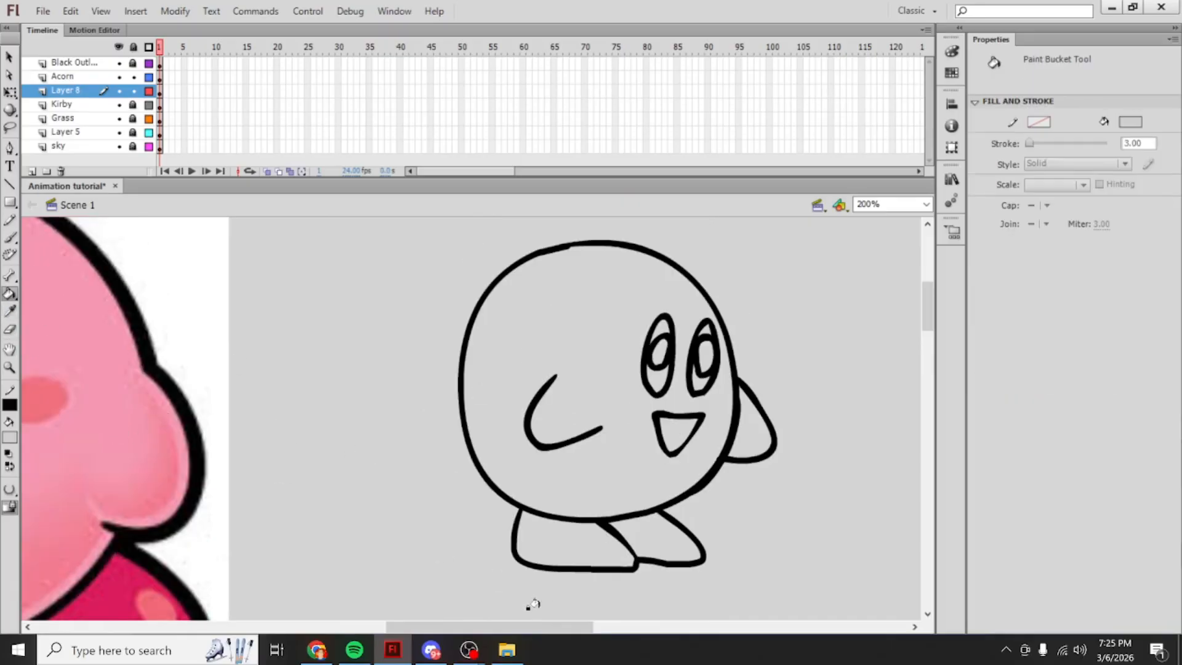
mouse_move(523, 626)
left_mouse_down()
mouse_move(433, 625)
mouse_move(468, 626)
left_mouse_up()
left_click(120, 105)
left_click(133, 105)
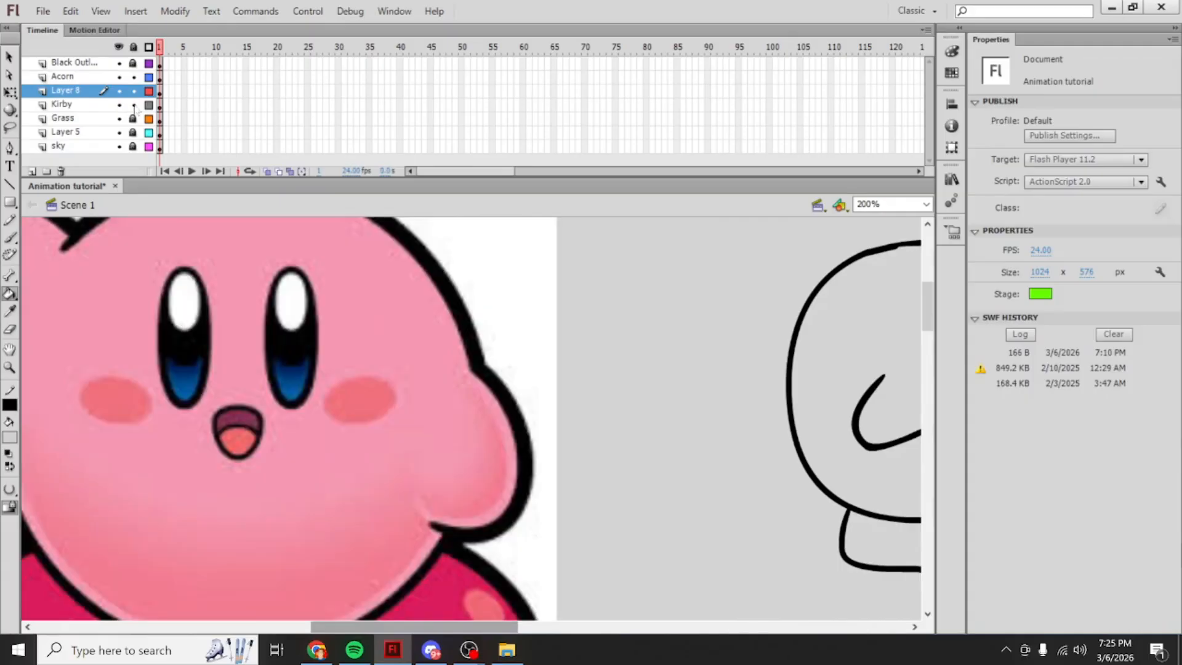
left_click(9, 55)
left_click(634, 319)
left_click(9, 311)
left_click(123, 297)
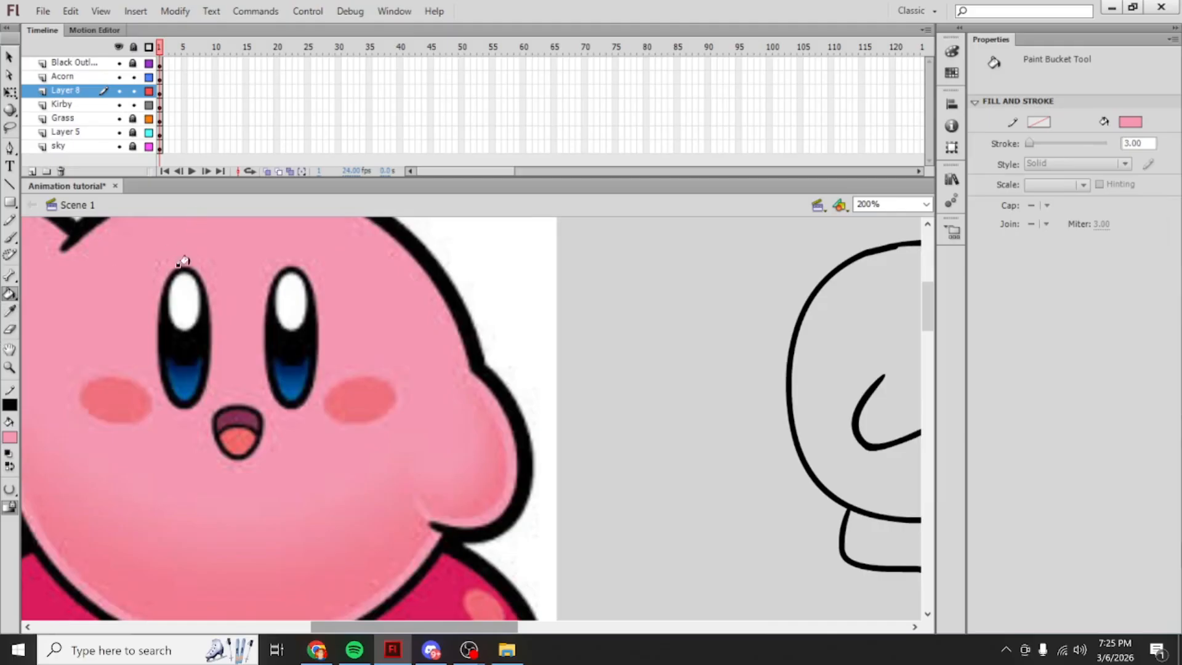
Step: Fill the drawn body and far arm with the sampled pink, and both feet with the dark pink of the reference's foot
left_click_drag(491, 627, 545, 626)
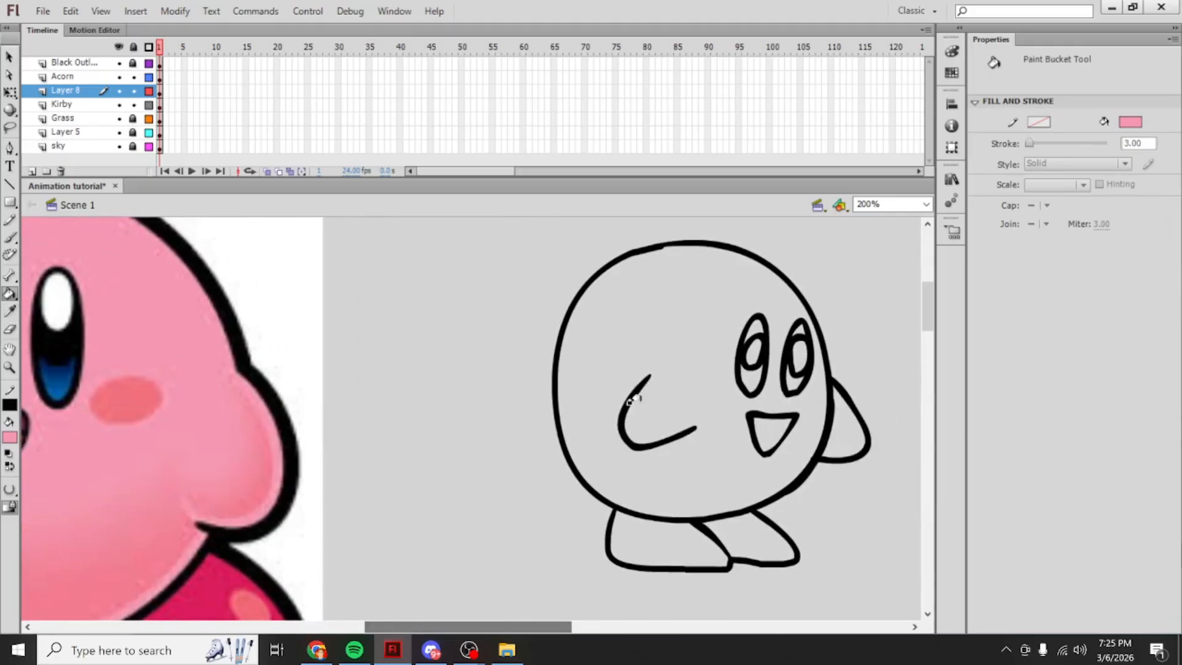
left_click(671, 354)
left_click(839, 427)
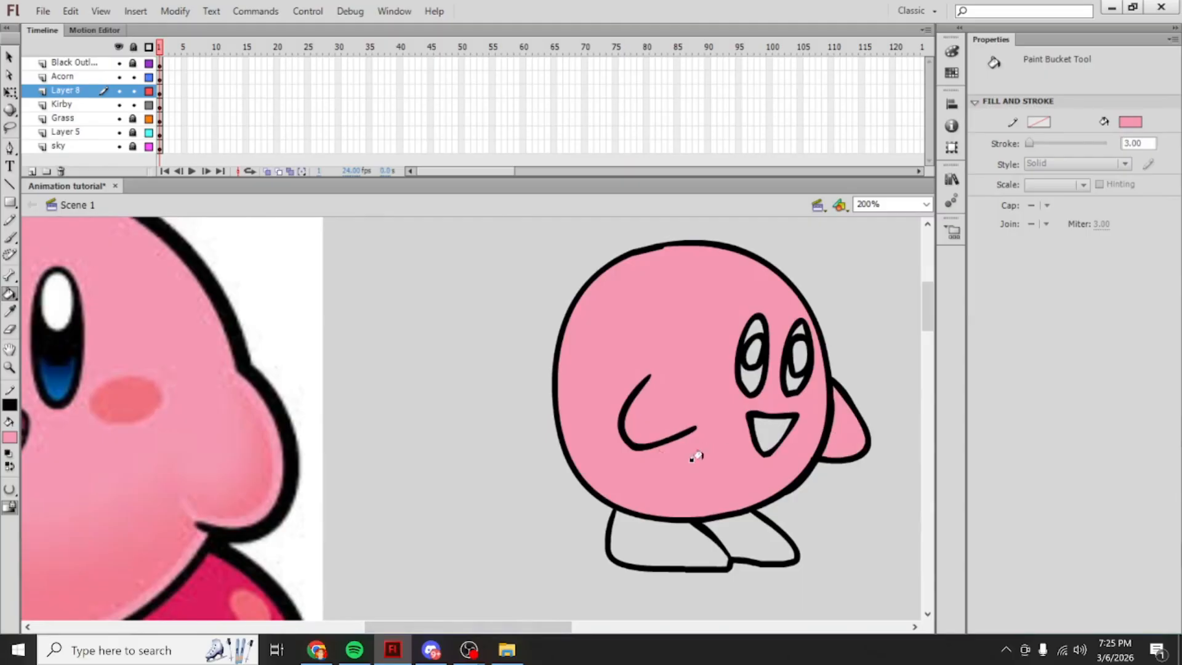
left_click(210, 573)
left_click(678, 535)
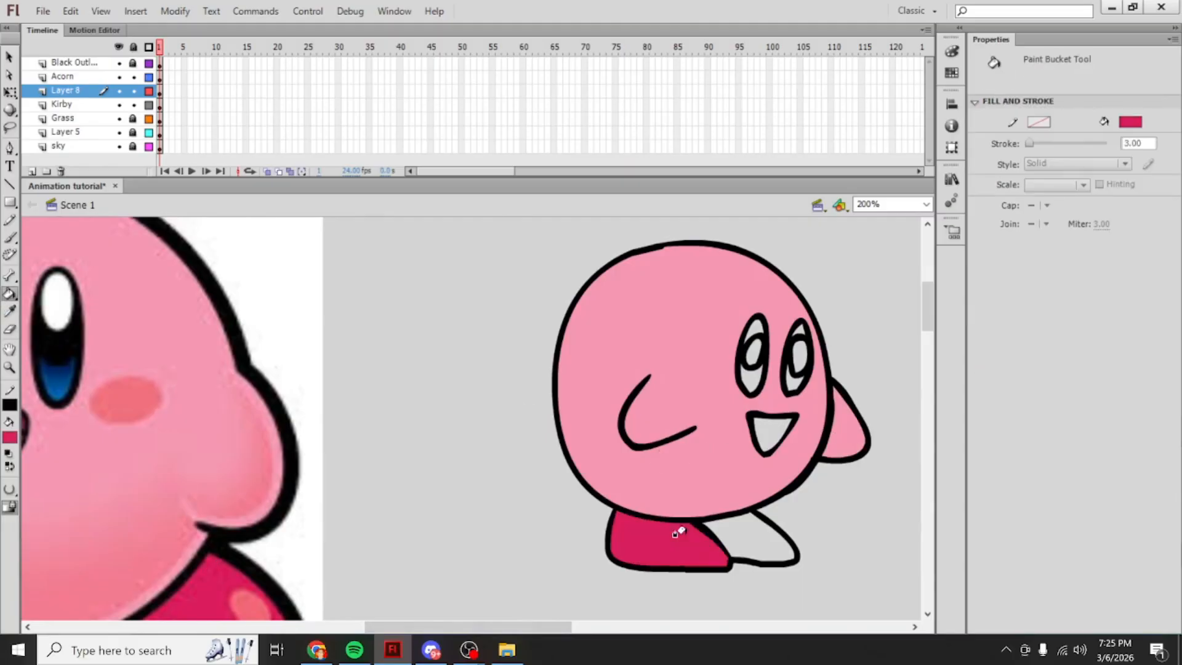
left_click(728, 524)
Step: Fill the lower part of both eyes with the reference's dark blue and the upper part with its black
left_click(10, 312)
left_click(69, 373)
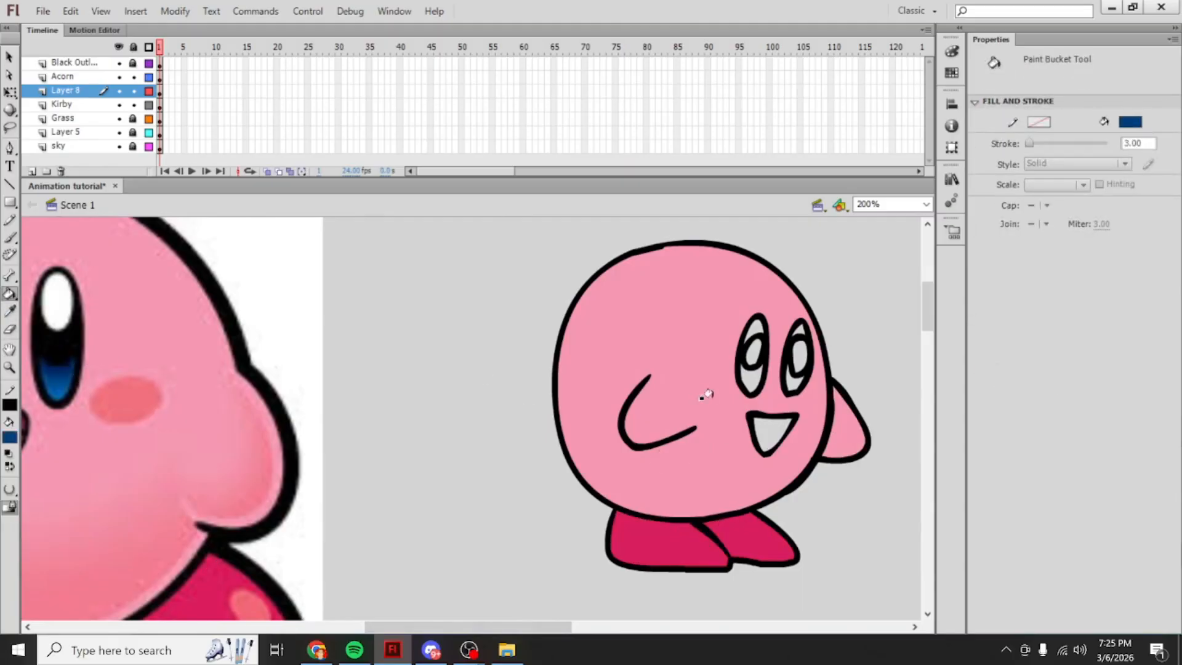
left_click(794, 377)
left_click(749, 378)
left_click(9, 311)
left_click(65, 333)
left_click(801, 326)
left_click(755, 324)
Step: Fill the drawn mouth with the dark maroon sampled from the reference's mouth
scroll(683, 440, "down", 2)
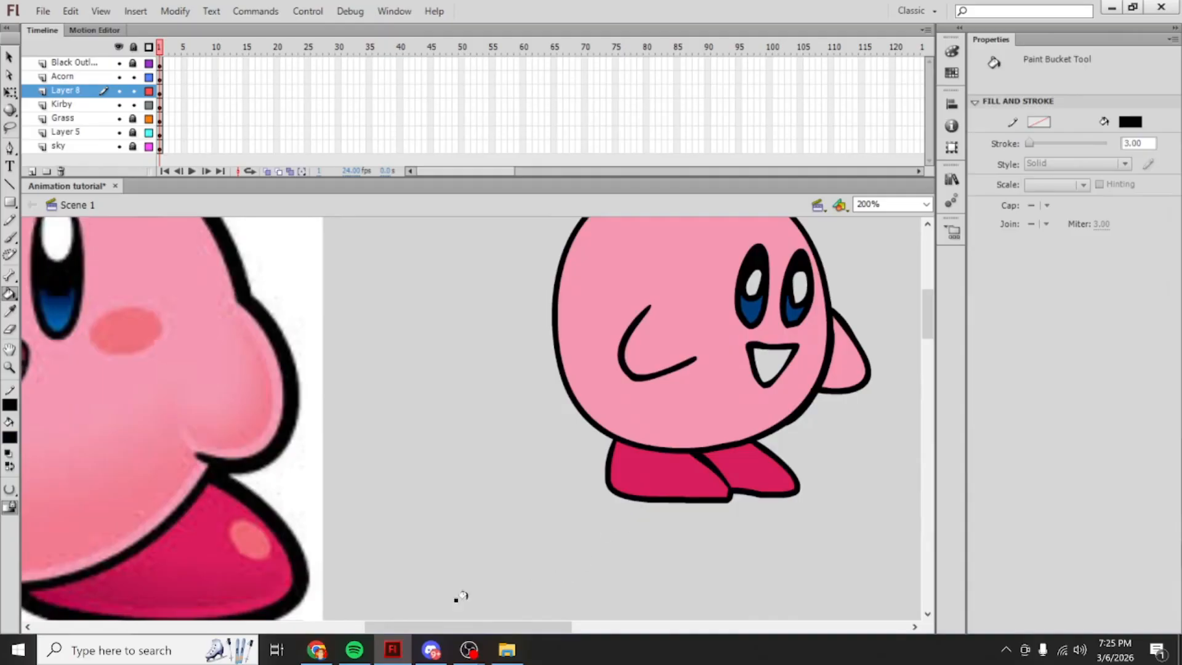
left_click(10, 311)
mouse_move(515, 628)
left_mouse_down()
mouse_move(458, 627)
mouse_move(476, 626)
left_mouse_up()
left_click(265, 354)
left_click(813, 349)
scroll(806, 352, "up", 3)
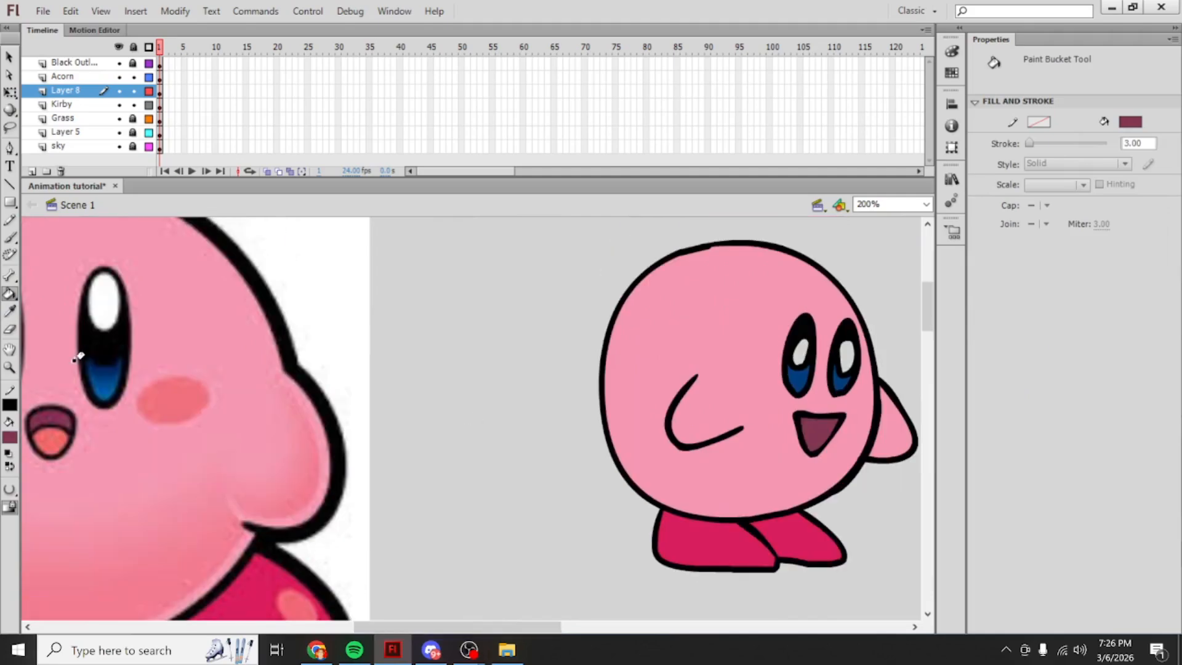
Step: Fill the drawn mouth with the coral red sampled from the reference's tongue
left_click(9, 311)
left_click(56, 431)
left_click(813, 437)
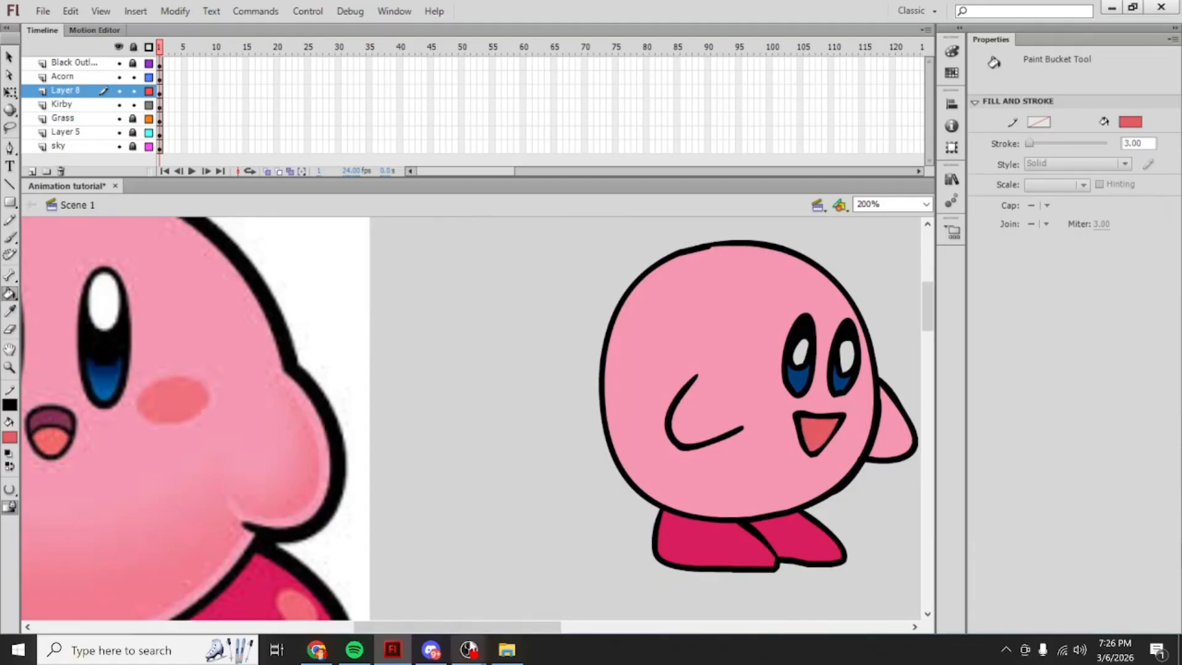
Step: Draw an oval on each side of the drawn mouth, filled with the reference's cheek colour, the near one about 24 by 13 px
left_click_drag(521, 626, 544, 627)
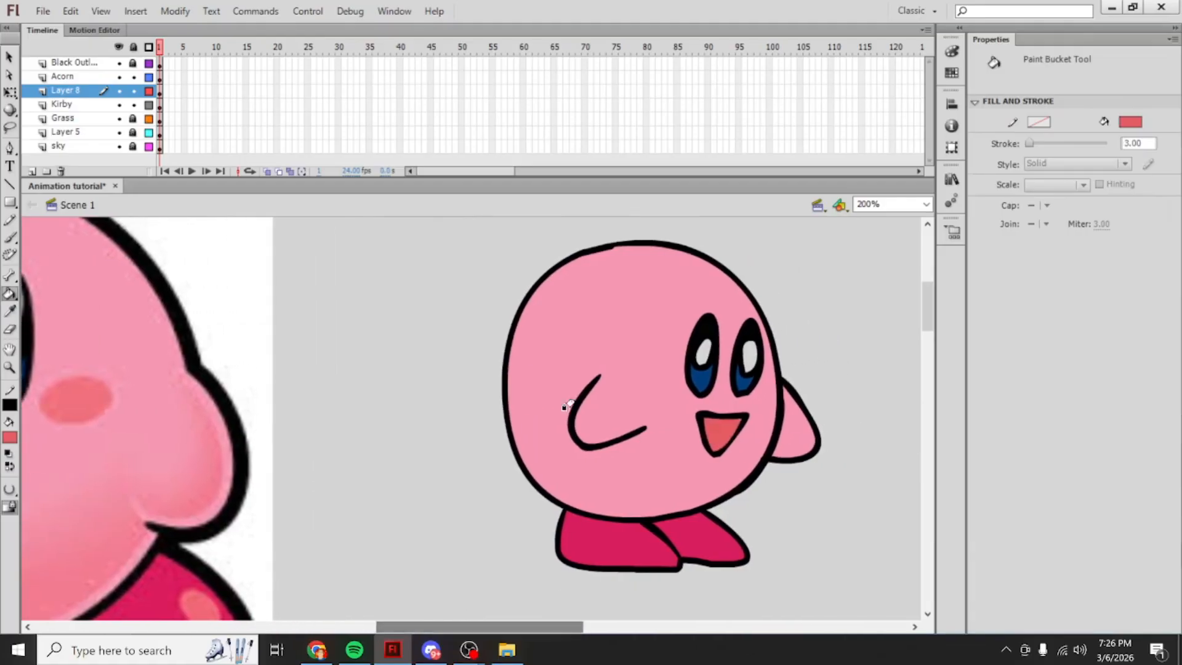
left_click(9, 203)
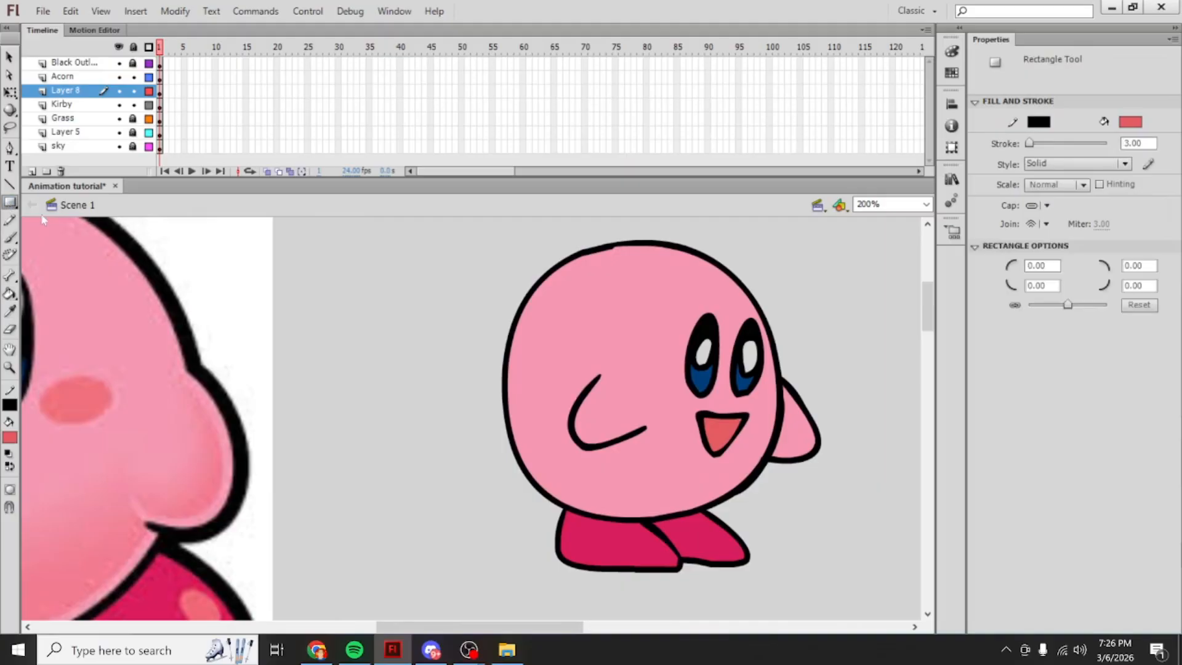
left_click(11, 205)
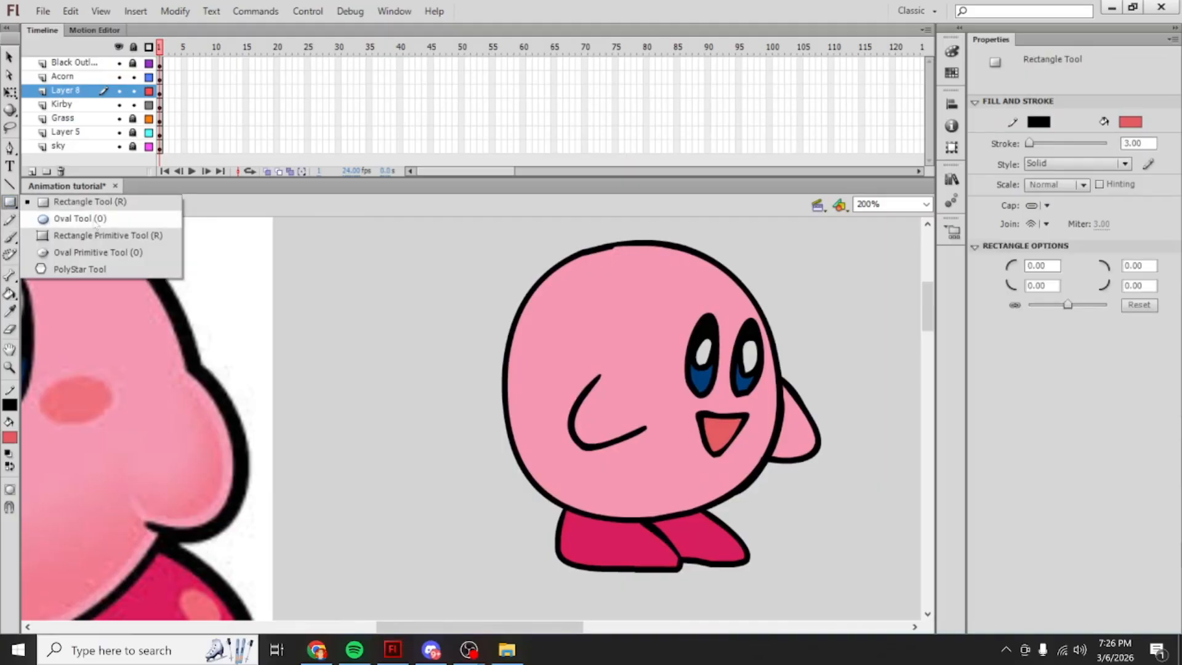
left_click(46, 213)
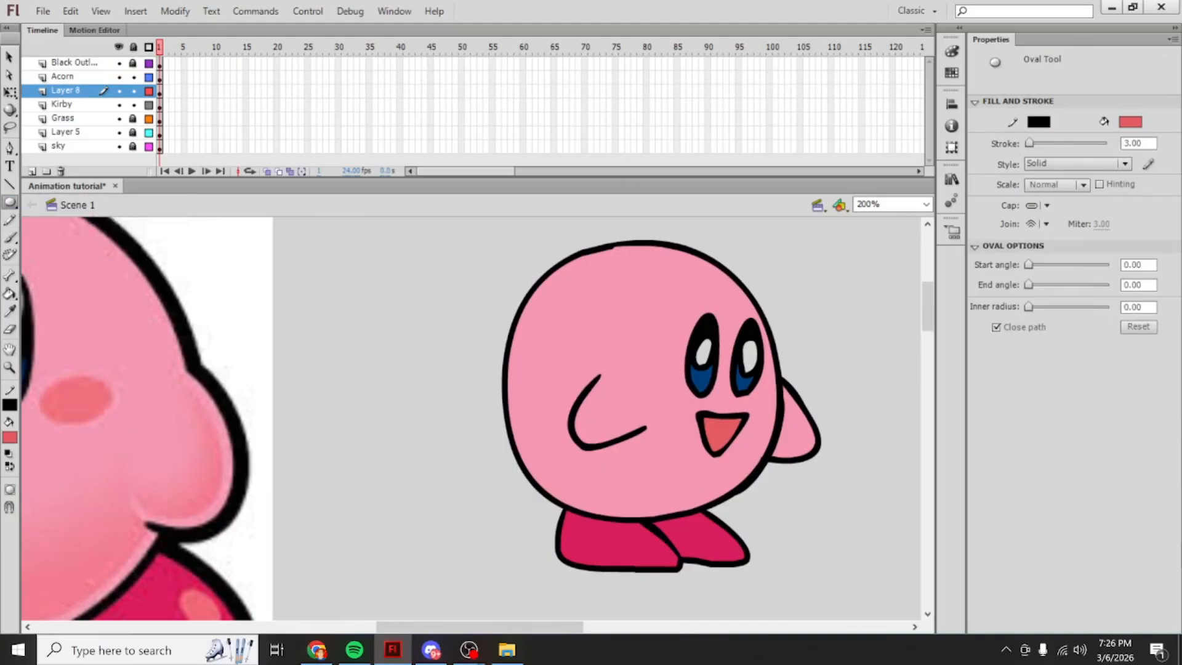
left_click(10, 311)
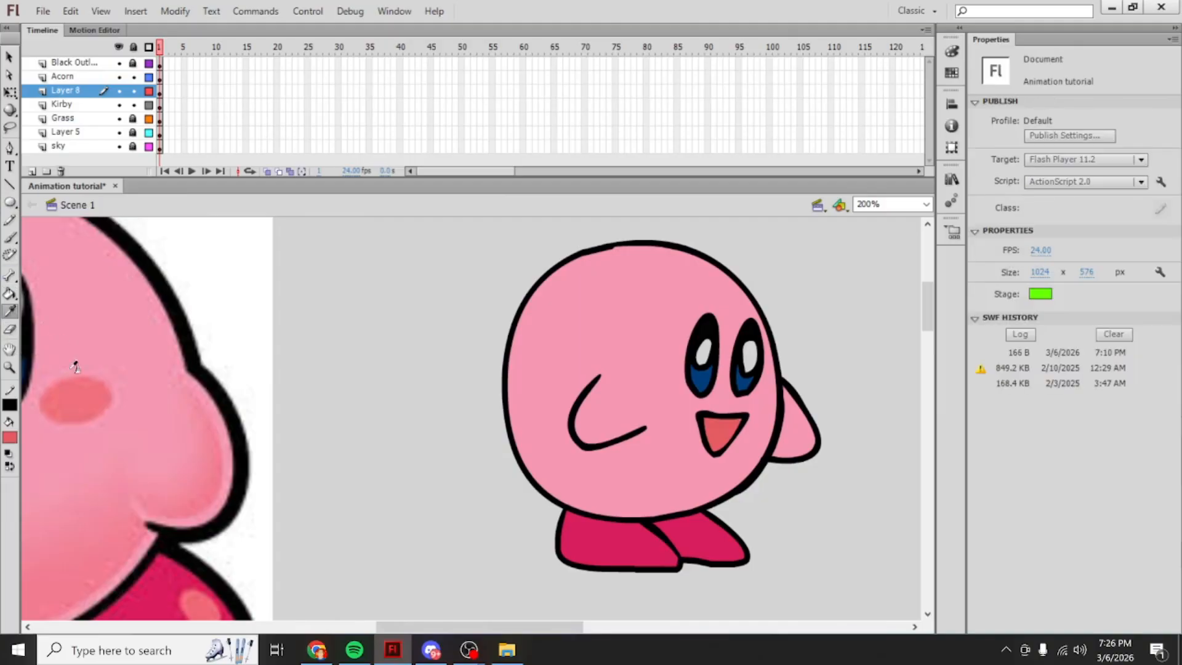
key("k")
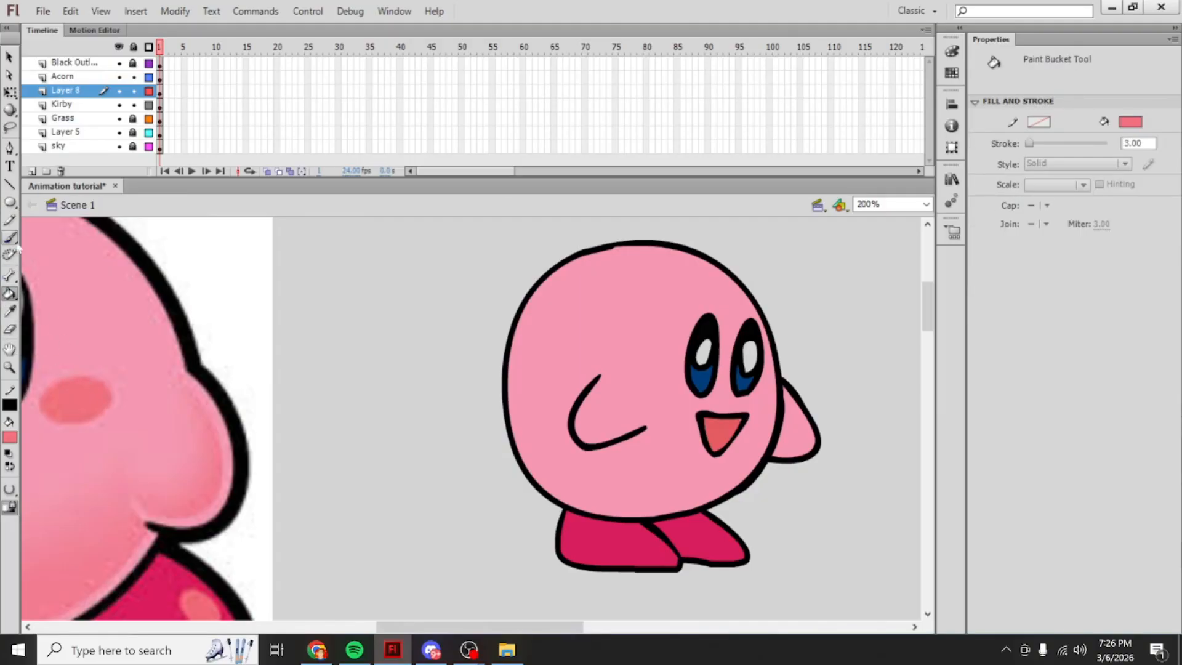
left_click(9, 202)
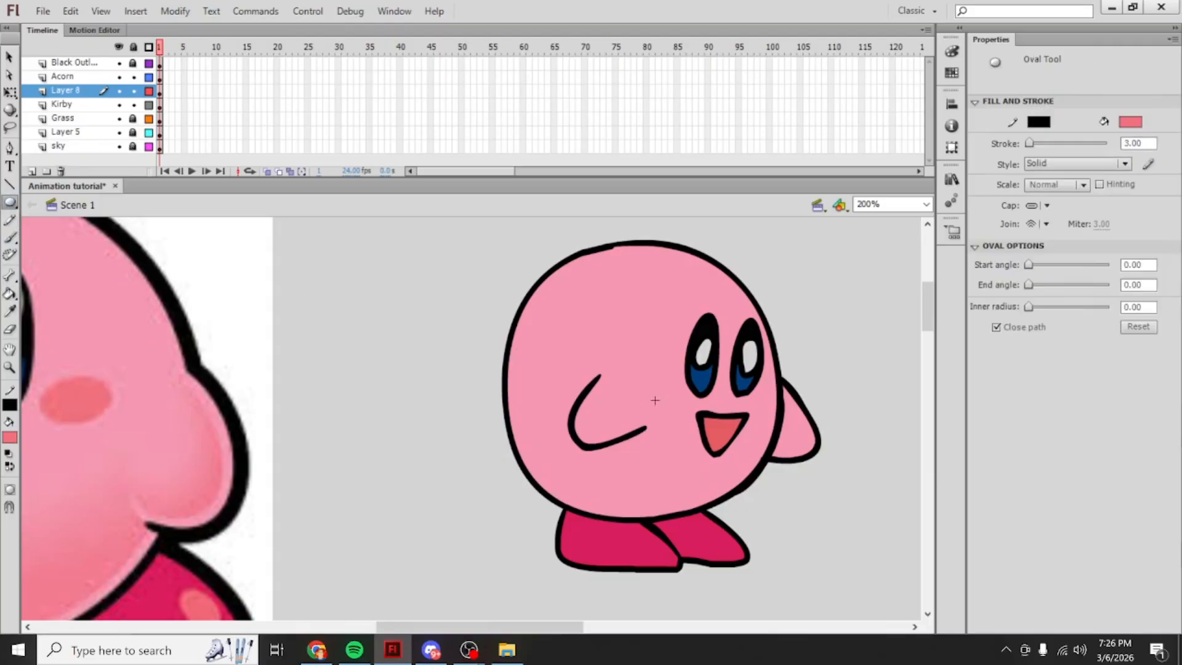
left_click_drag(650, 405, 687, 425)
left_click_drag(755, 408, 782, 425)
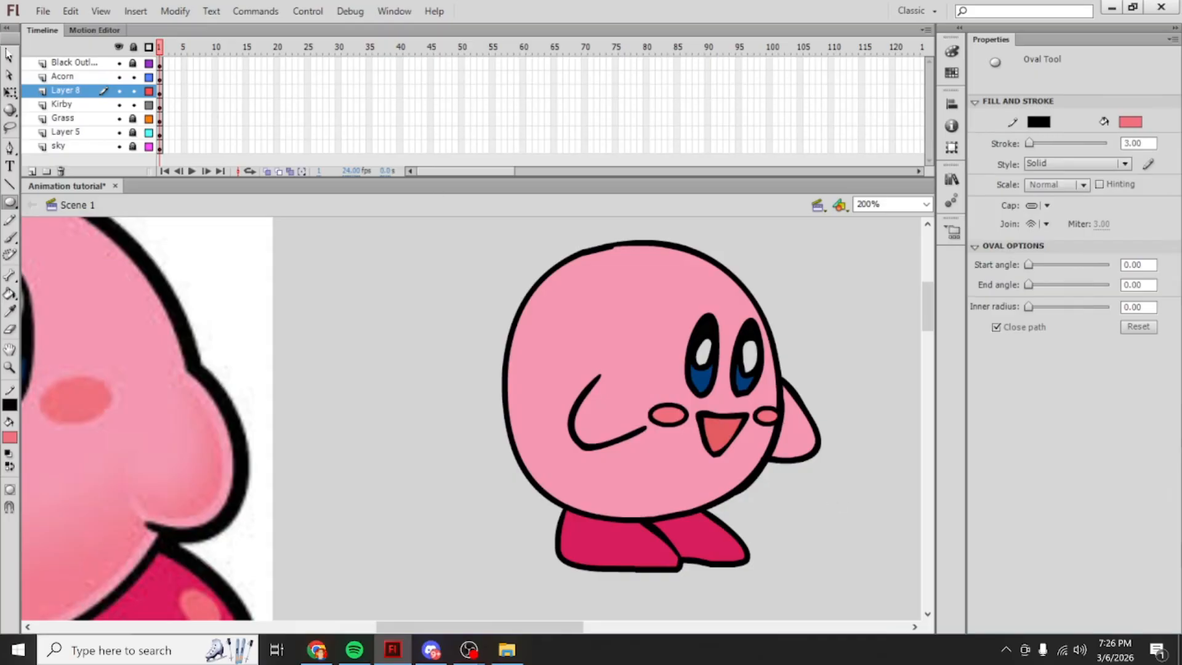
Step: Delete the black outlines of both cheek ovals on the drawn Kirby
key("v")
left_click(687, 417)
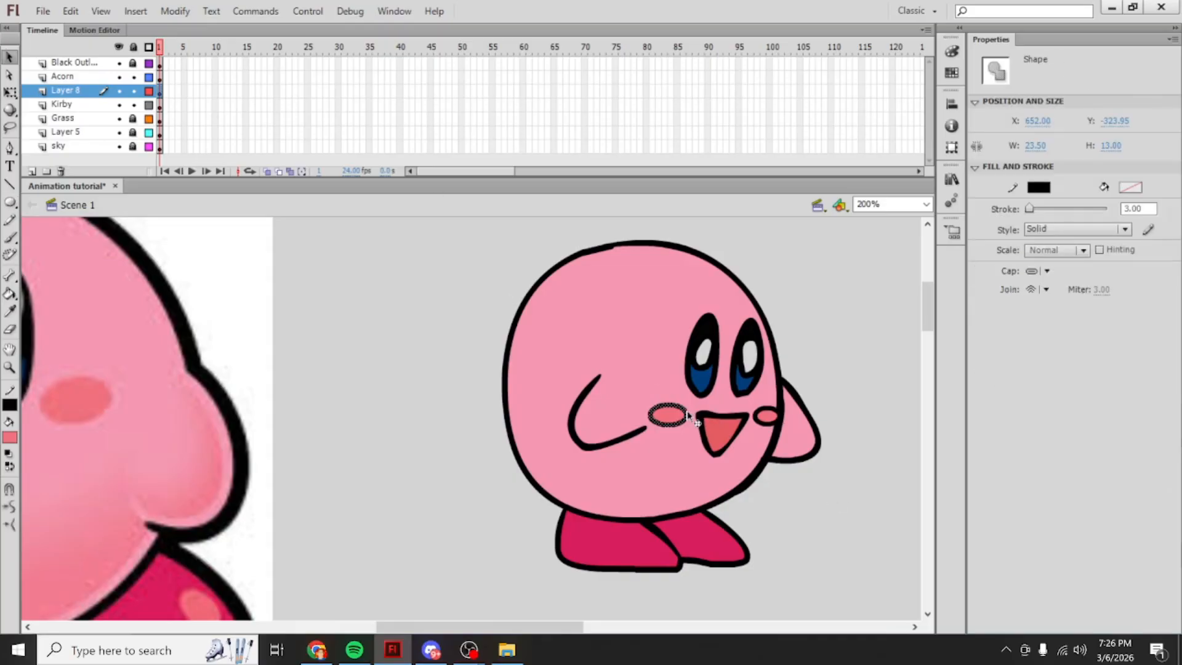
key("Delete")
left_click(766, 425)
key("Delete")
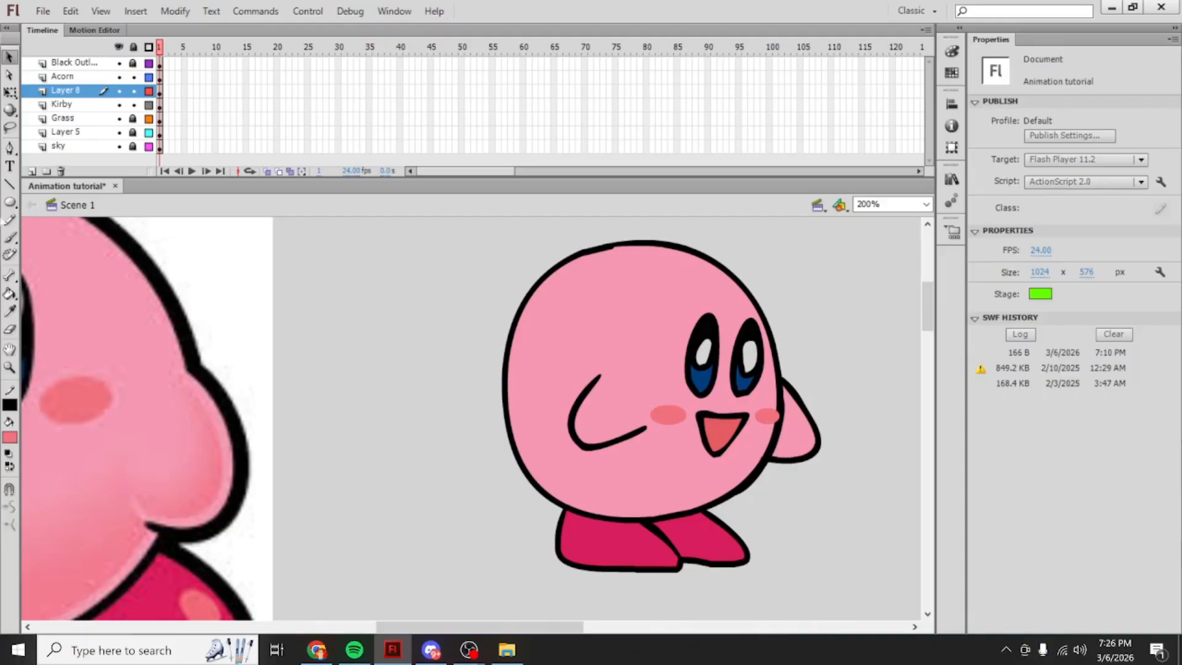
Step: Repaint the body's black outline with the Brush where the far cheek overlaps it on Layer 8
left_click(10, 220)
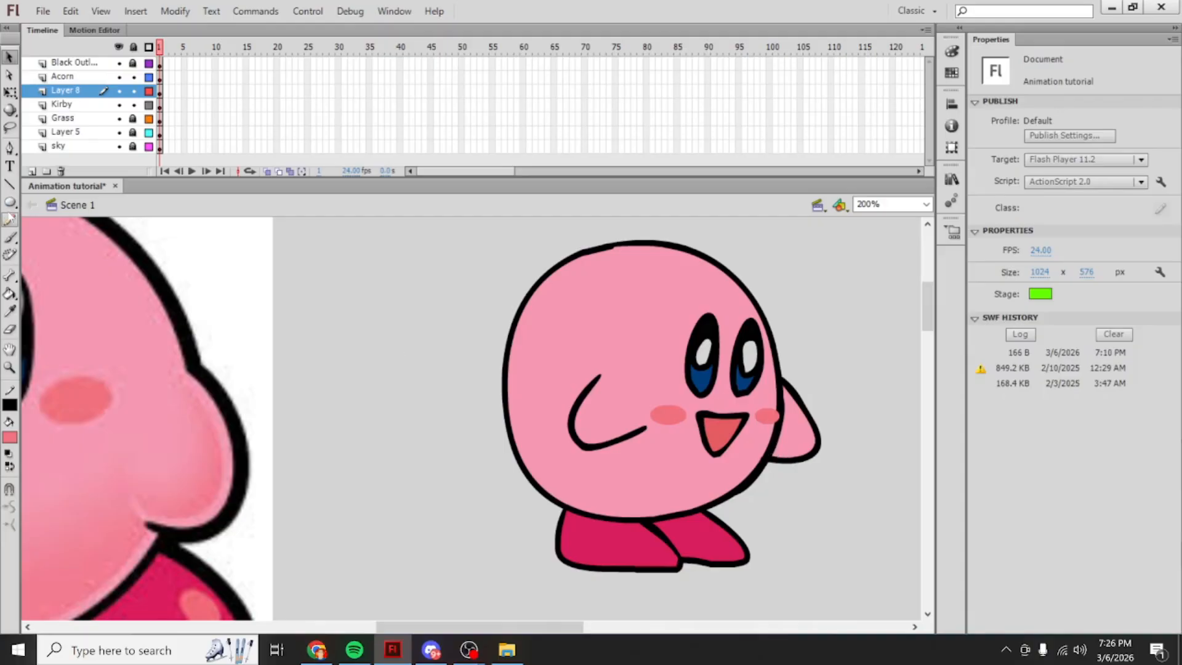
left_click(9, 437)
left_click(12, 465)
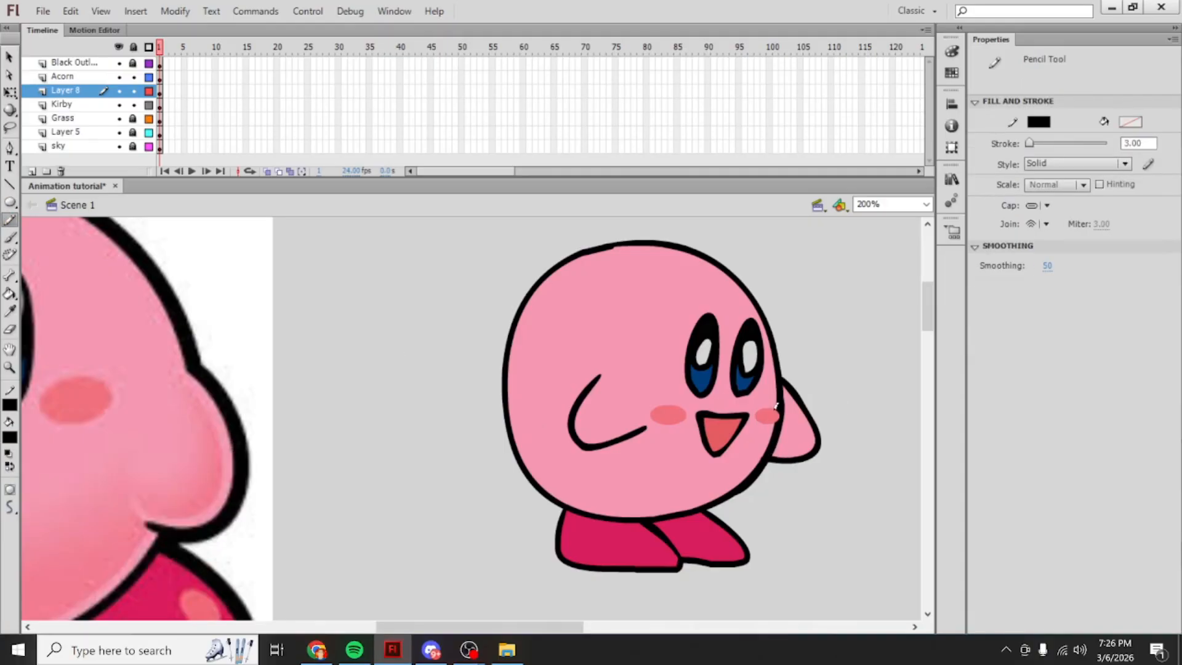
left_click(10, 237)
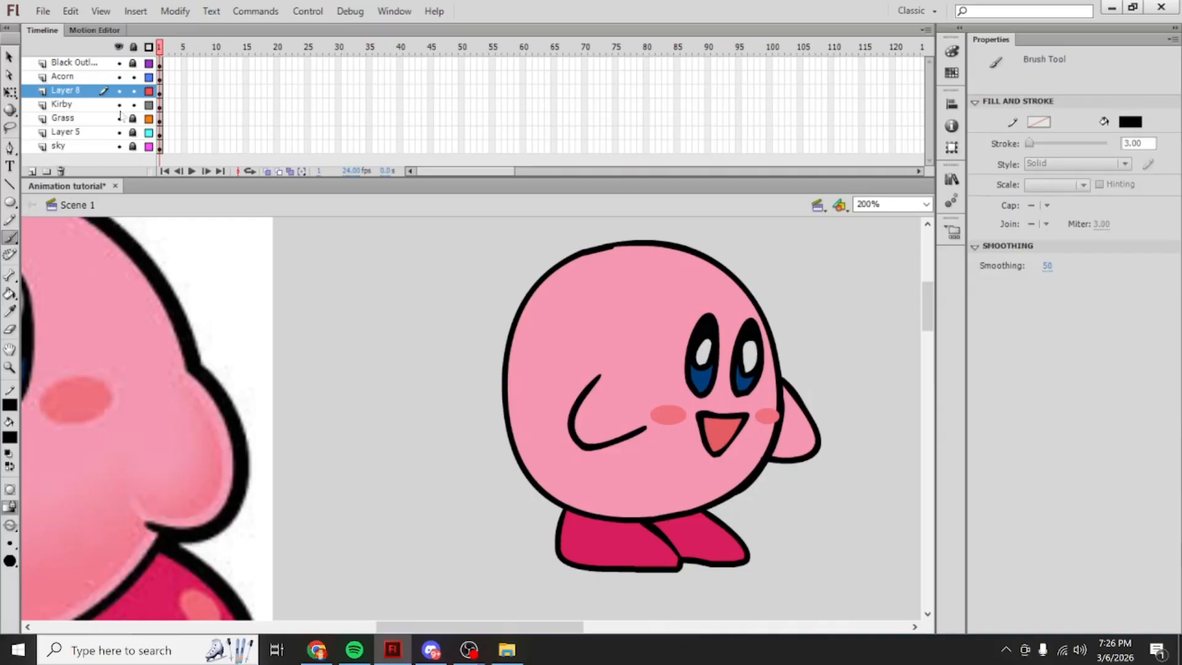
left_click(159, 91)
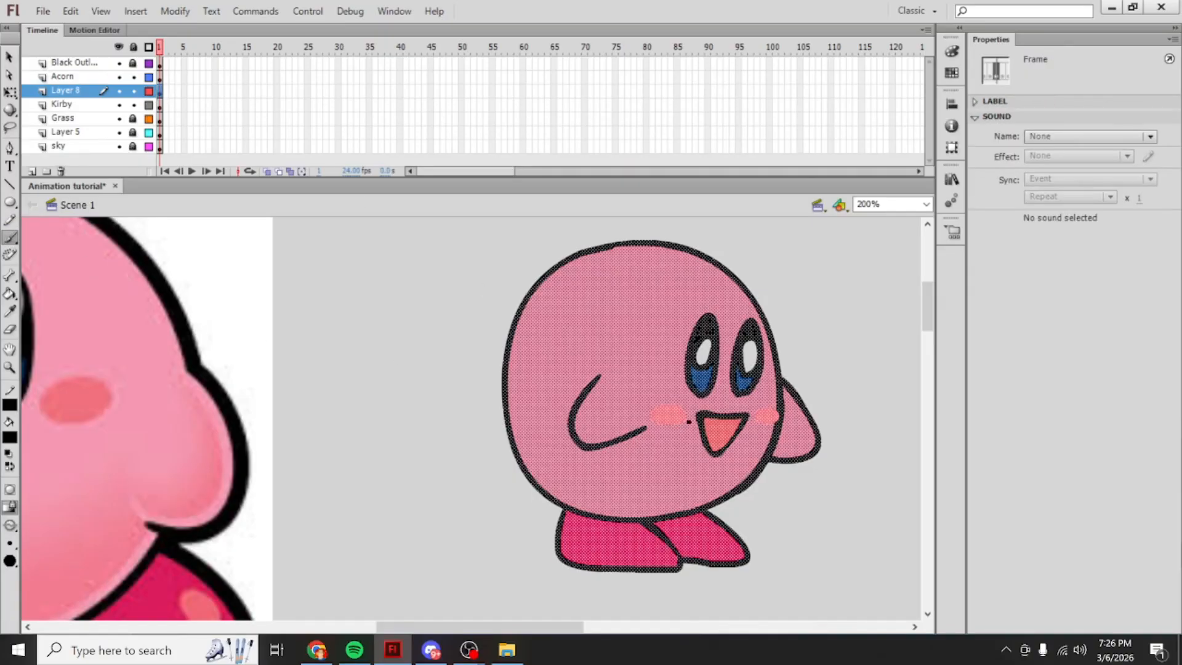
left_click_drag(780, 406, 775, 432)
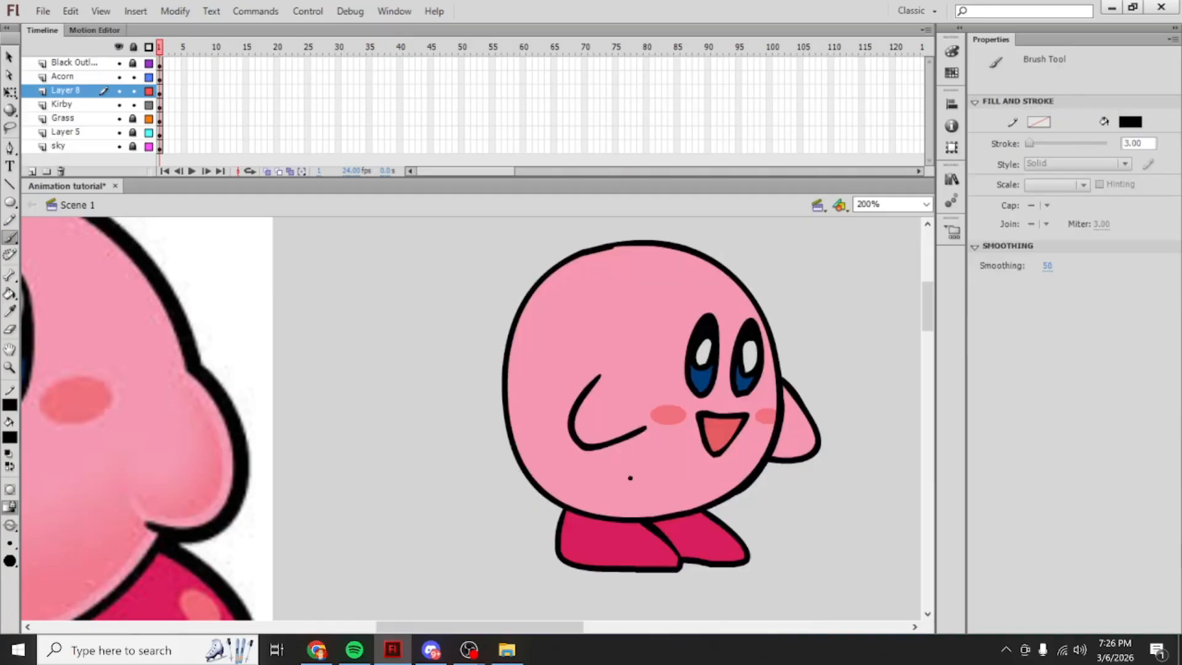
Step: Sample the body pink and lighten it into a custom fill colour of Red 249, Green 183, Blue 203
mouse_move(478, 626)
left_mouse_down()
mouse_move(425, 627)
mouse_move(484, 627)
left_mouse_up()
scroll(614, 448, "up", 1)
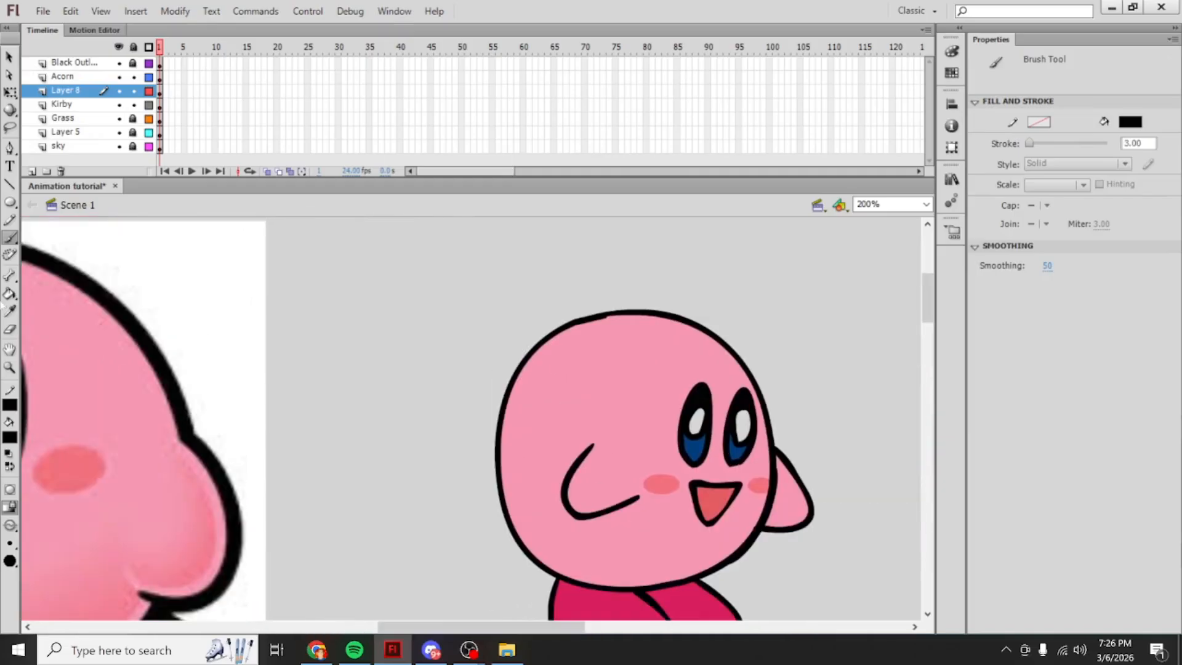
left_click(10, 311)
scroll(596, 353, "down", 1)
left_click(596, 354)
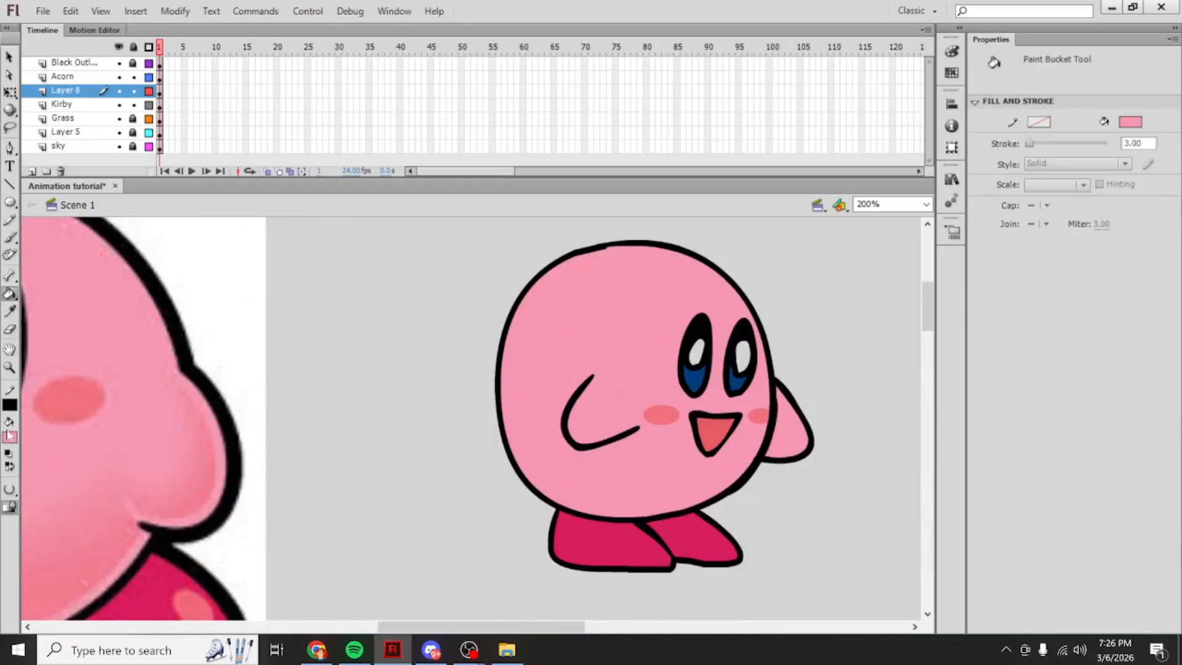
left_click(10, 437)
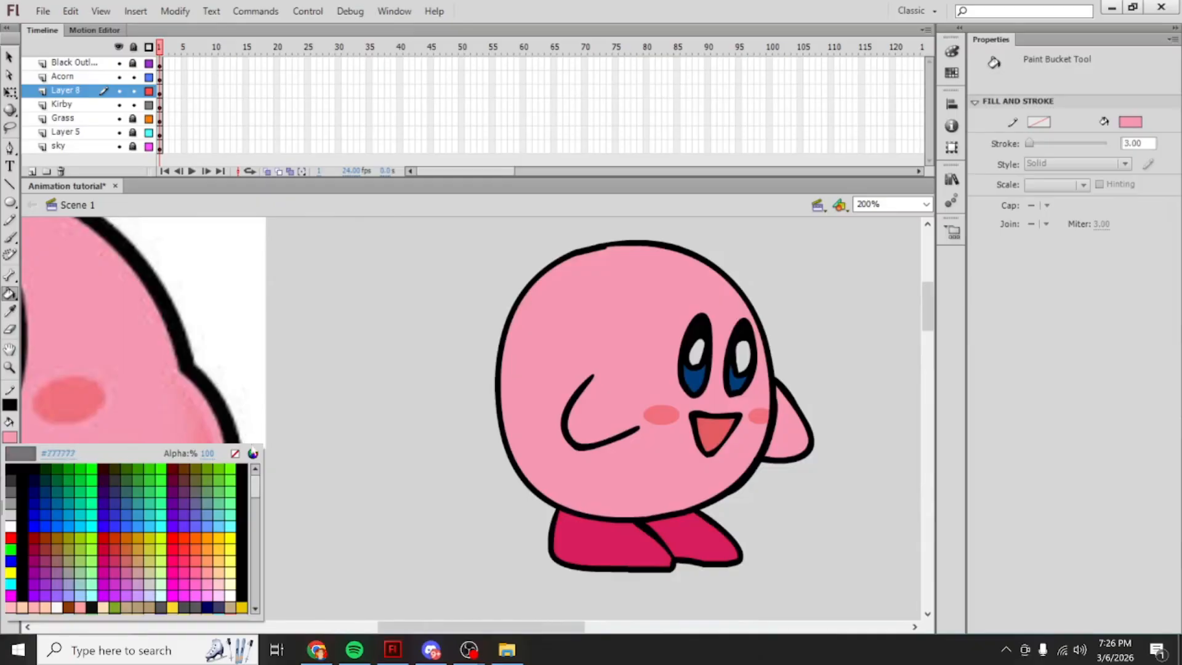
left_click(253, 454)
left_click_drag(755, 249, 755, 238)
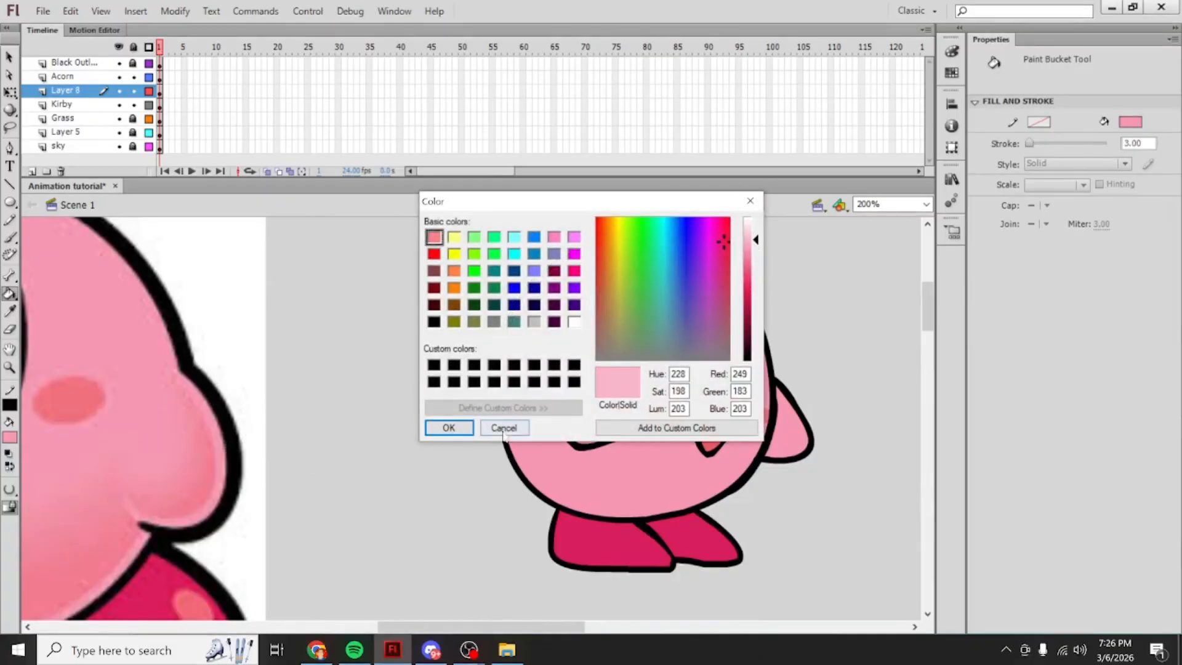
left_click(449, 427)
Step: Brush a slanted oval highlight on the upper back of the drawn Kirby's head and fill it with the lighter pink
key("b")
mouse_move(550, 285)
left_mouse_down()
mouse_move(600, 265)
mouse_move(549, 298)
left_mouse_up()
key("k")
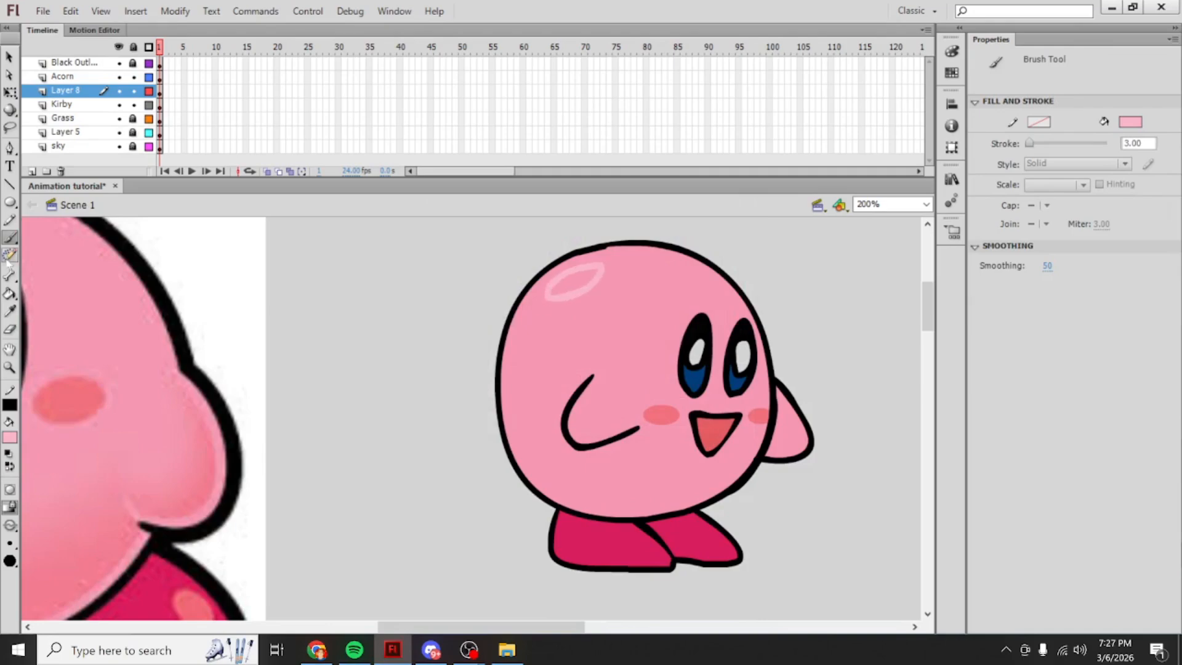
left_click(568, 284)
scroll(370, 299, "down", 3)
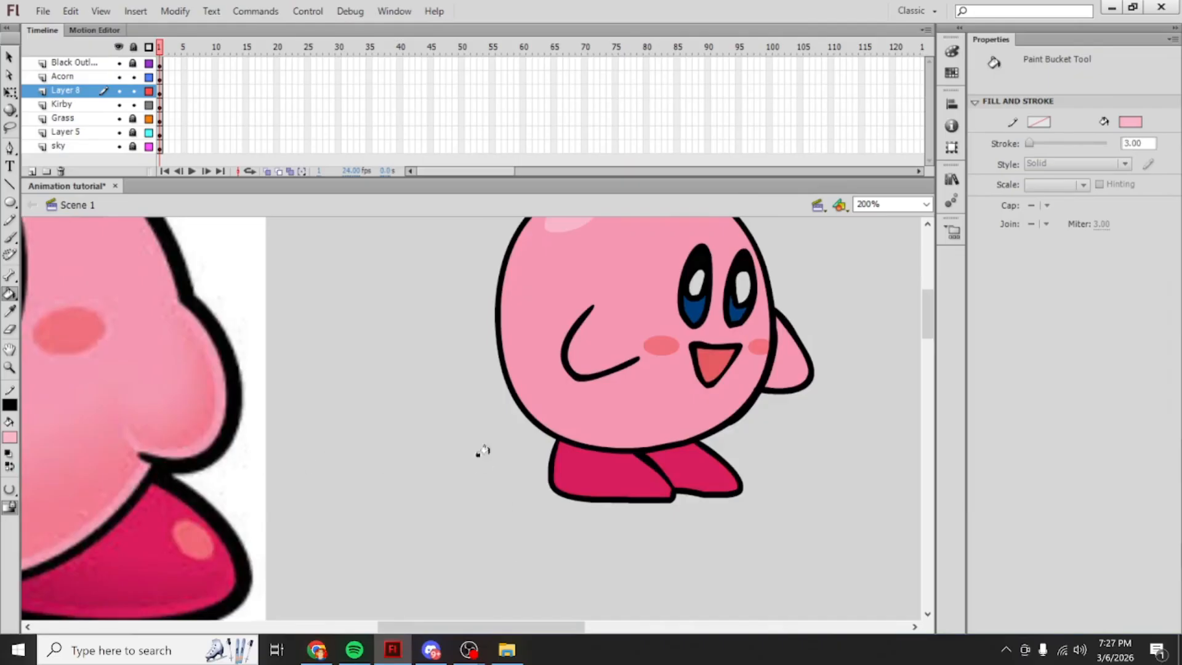
scroll(486, 471, "up", 3)
Step: Select all of the drawn Kirby on Layer 8 and, at 100% zoom, move it onto the grass beside the left tuft, facing the acorn
left_click(9, 57)
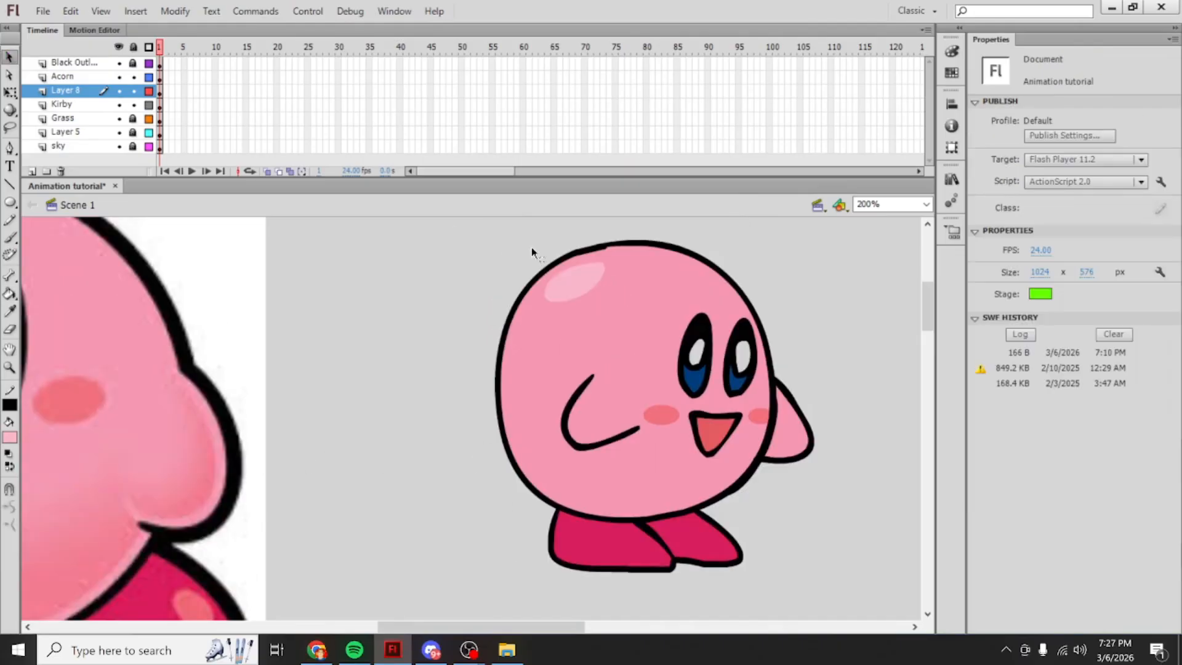
left_click_drag(417, 241, 881, 577)
left_click(159, 91)
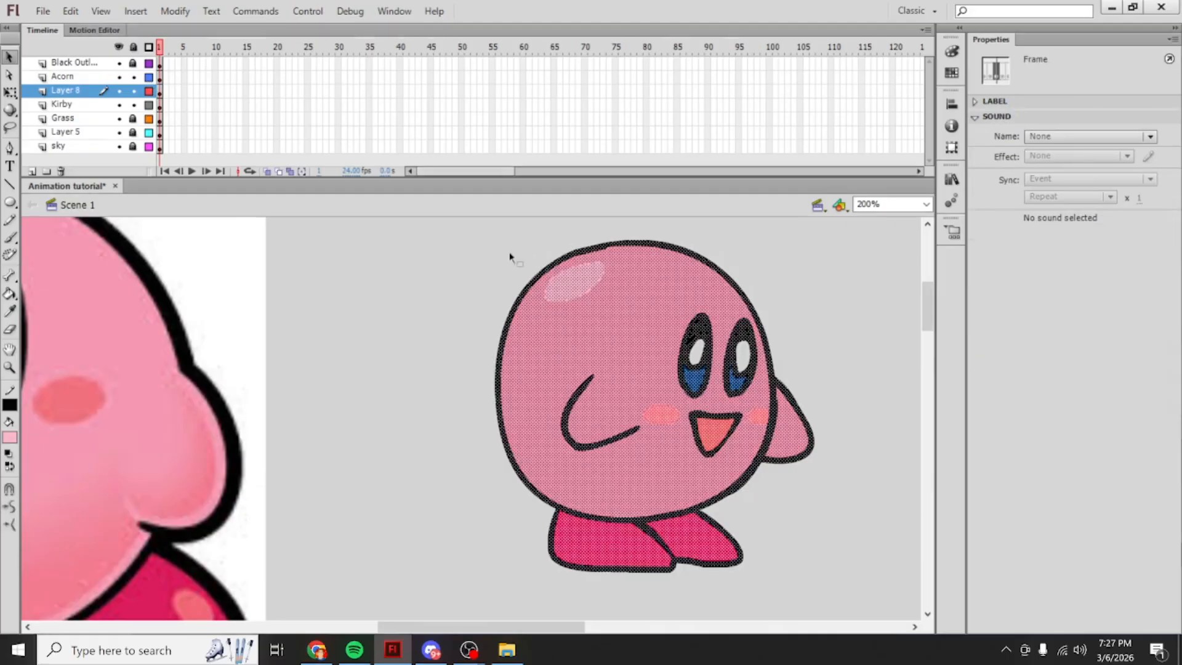
left_click(439, 233)
left_click_drag(440, 232, 848, 590)
left_click(160, 104)
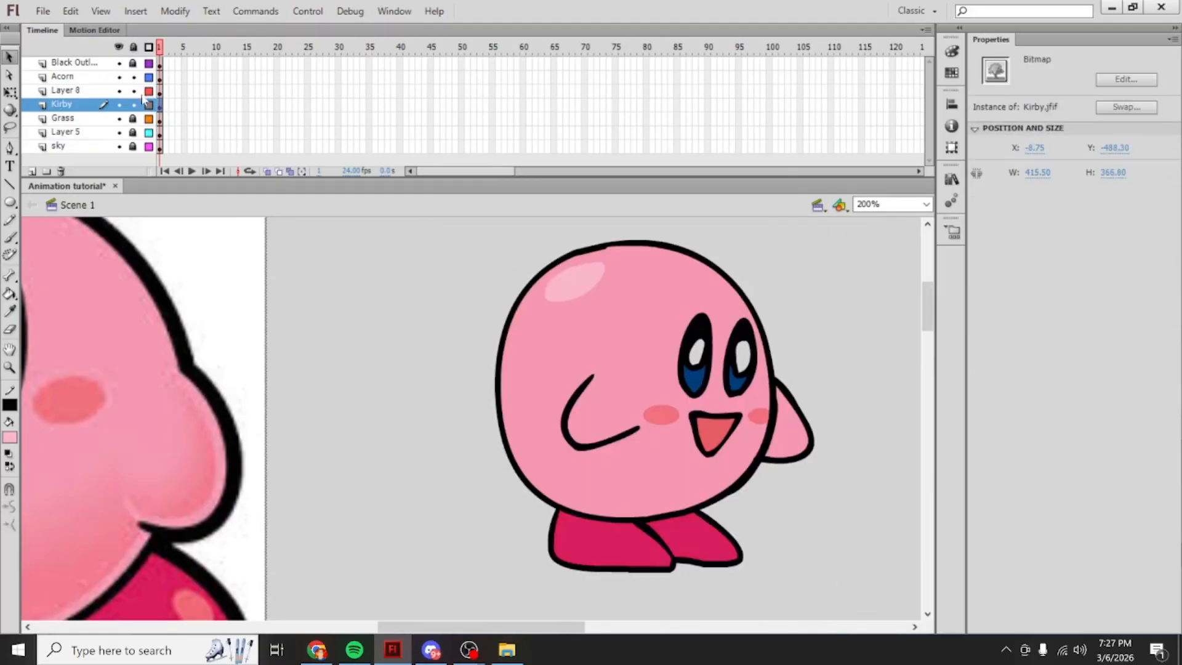
left_click(160, 92)
left_click_drag(523, 424, 356, 595)
scroll(356, 596, "down", 1)
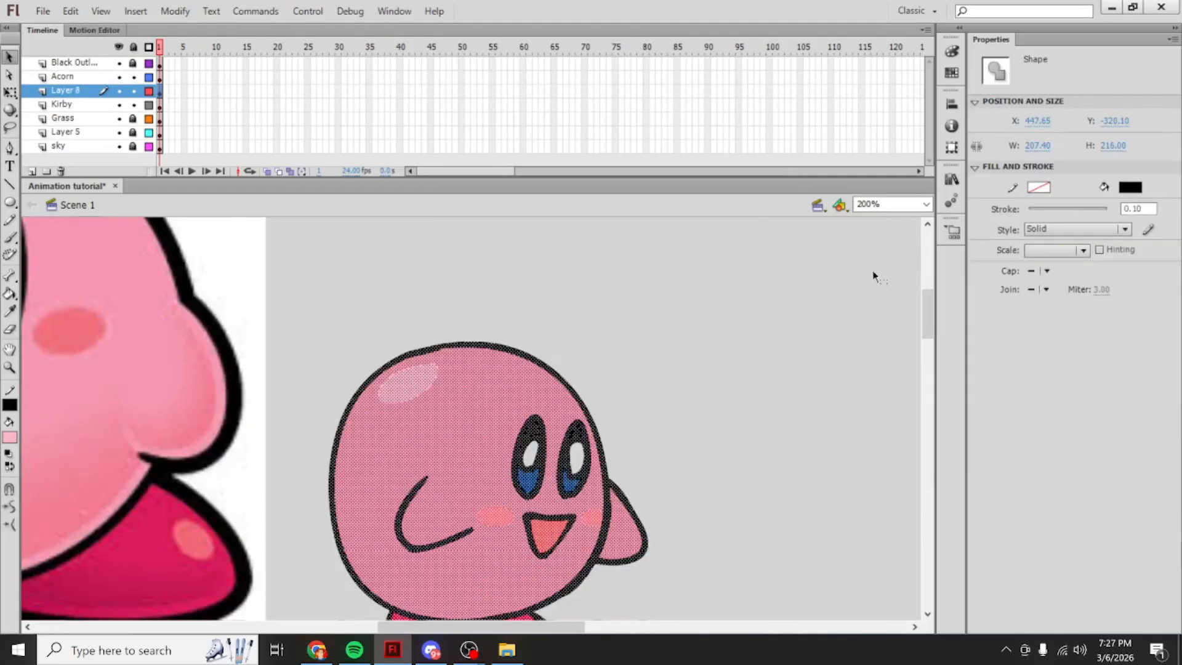
left_click(926, 203)
left_click(869, 272)
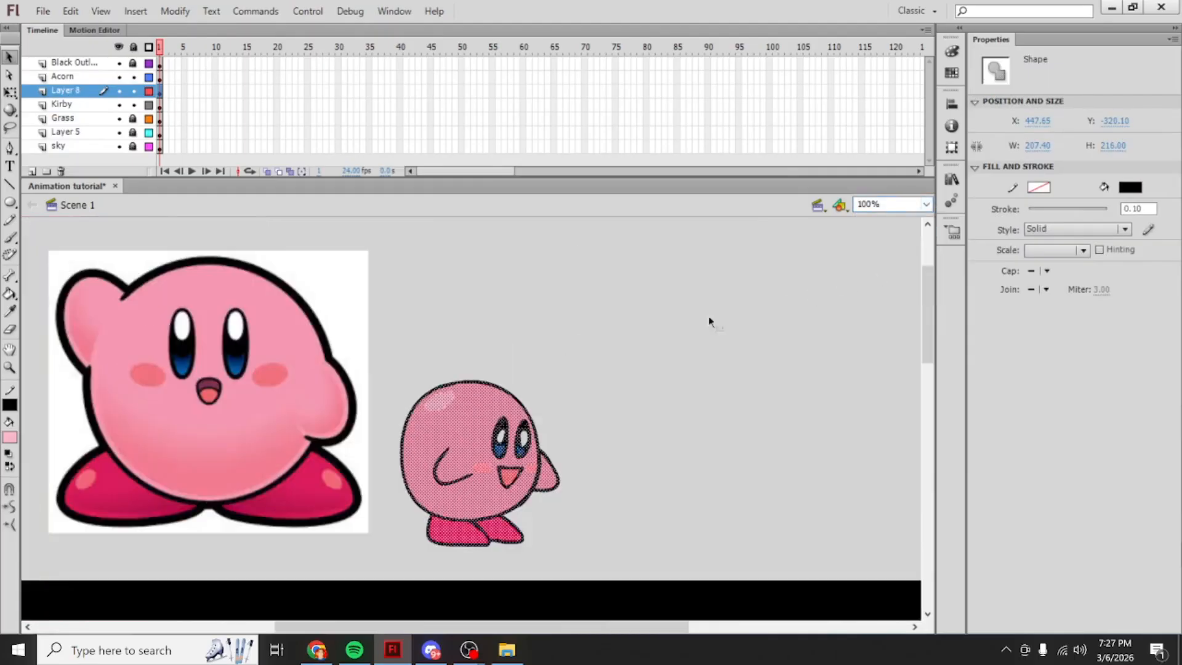
left_click_drag(493, 296, 324, 552)
scroll(326, 525, "down", 3)
left_click_drag(285, 286, 221, 490)
left_click_drag(295, 481, 303, 466)
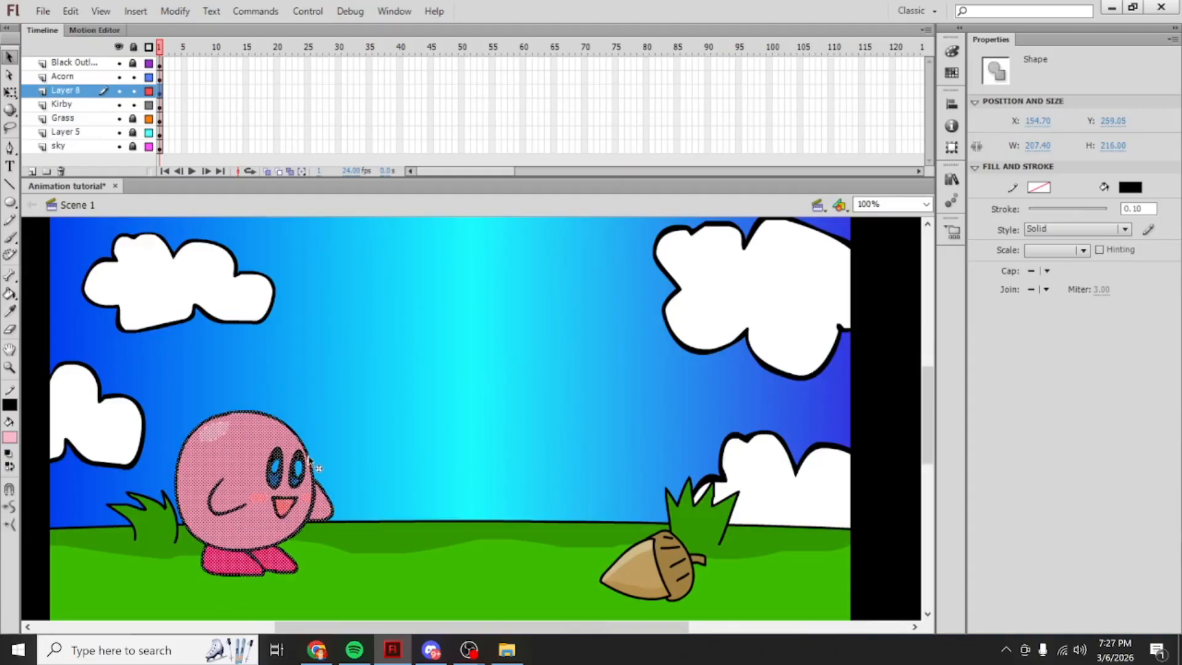
Step: Enlarge Kirby to about 355 by 370 px with Free Transform and place him between the left grass tuft and the acorn
scroll(314, 437, "down", 2)
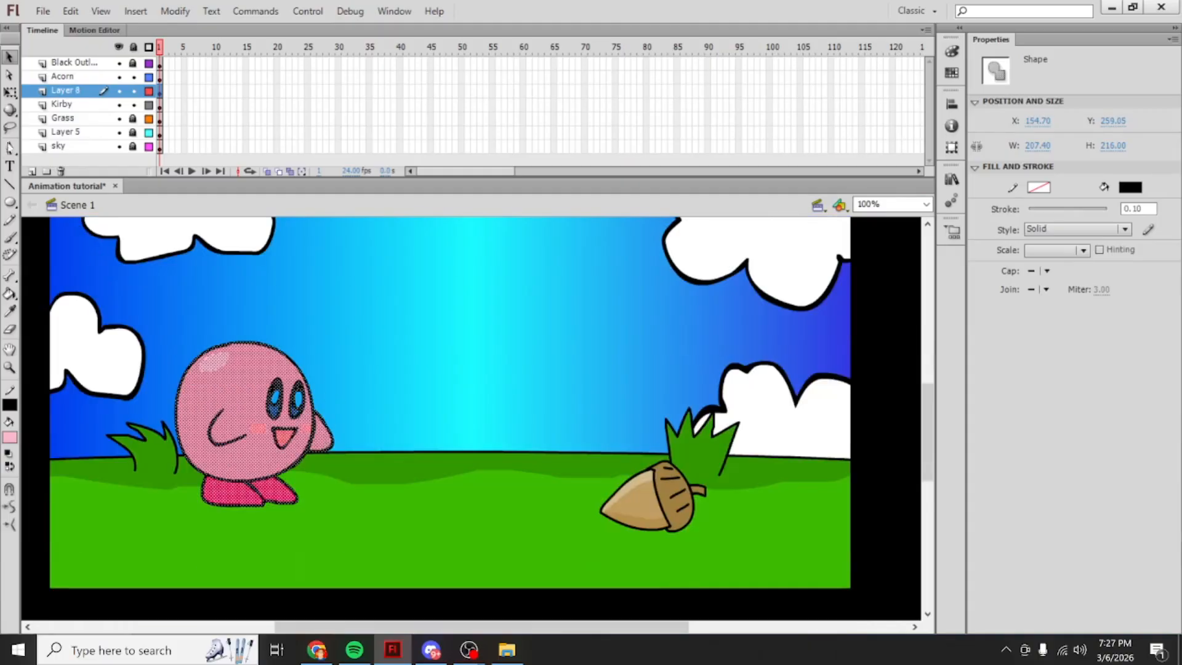
left_click(10, 92)
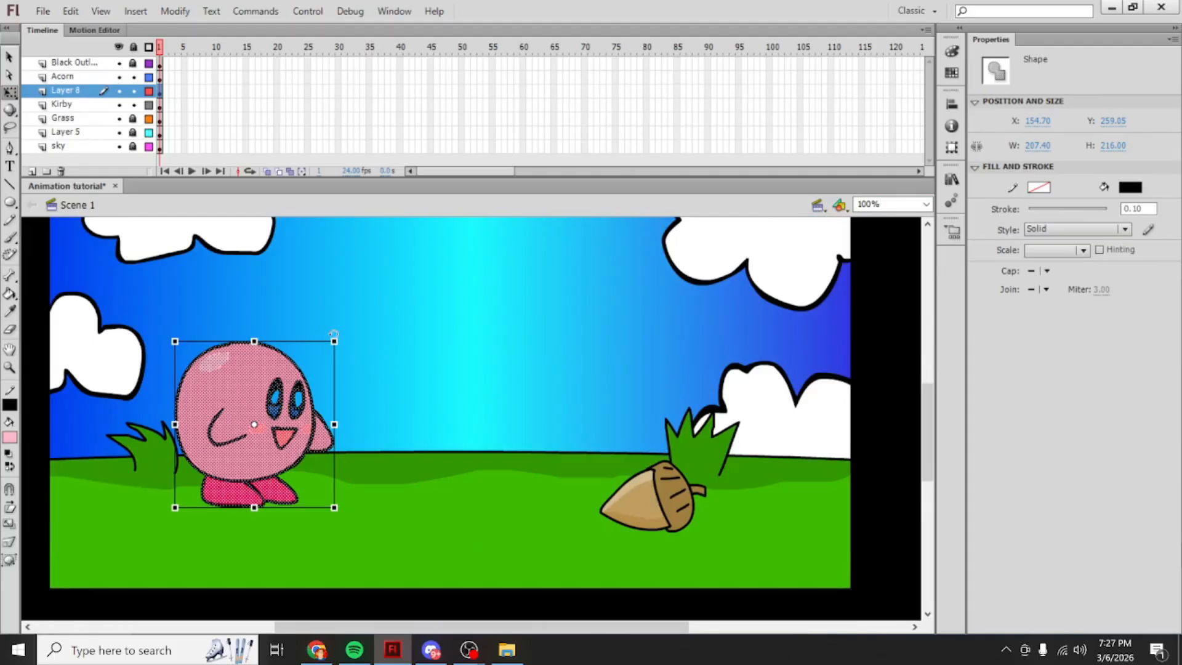
left_click_drag(333, 340, 514, 223)
left_click_drag(346, 361, 300, 372)
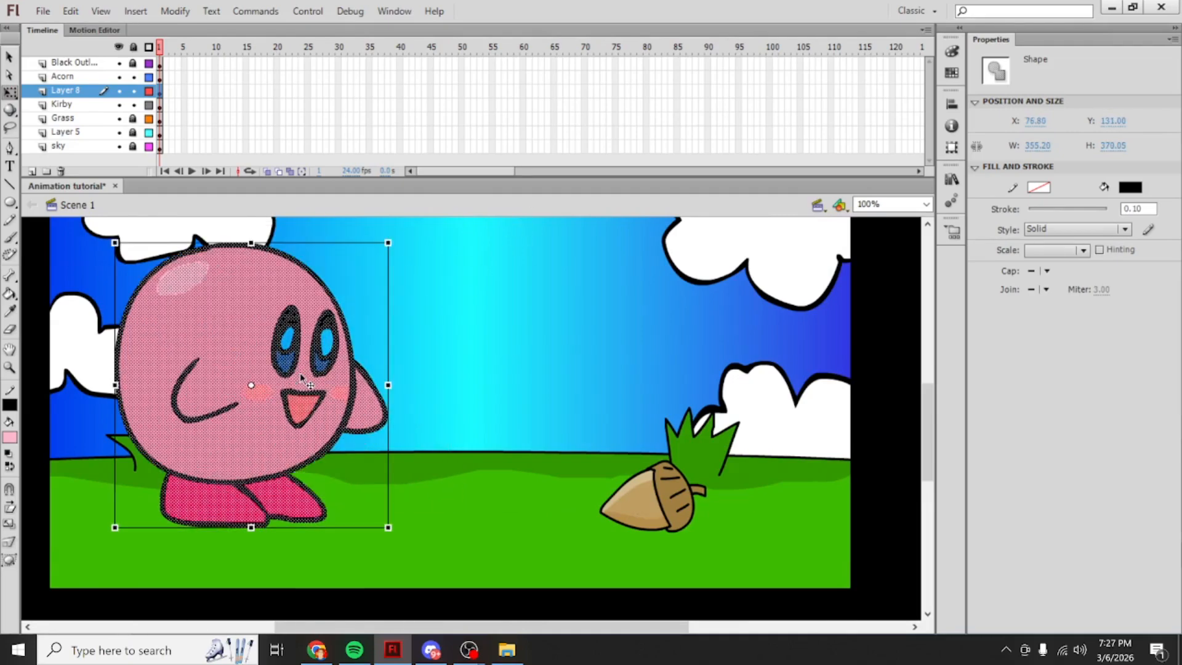
left_click_drag(494, 628, 482, 627)
left_click_drag(315, 334, 401, 329)
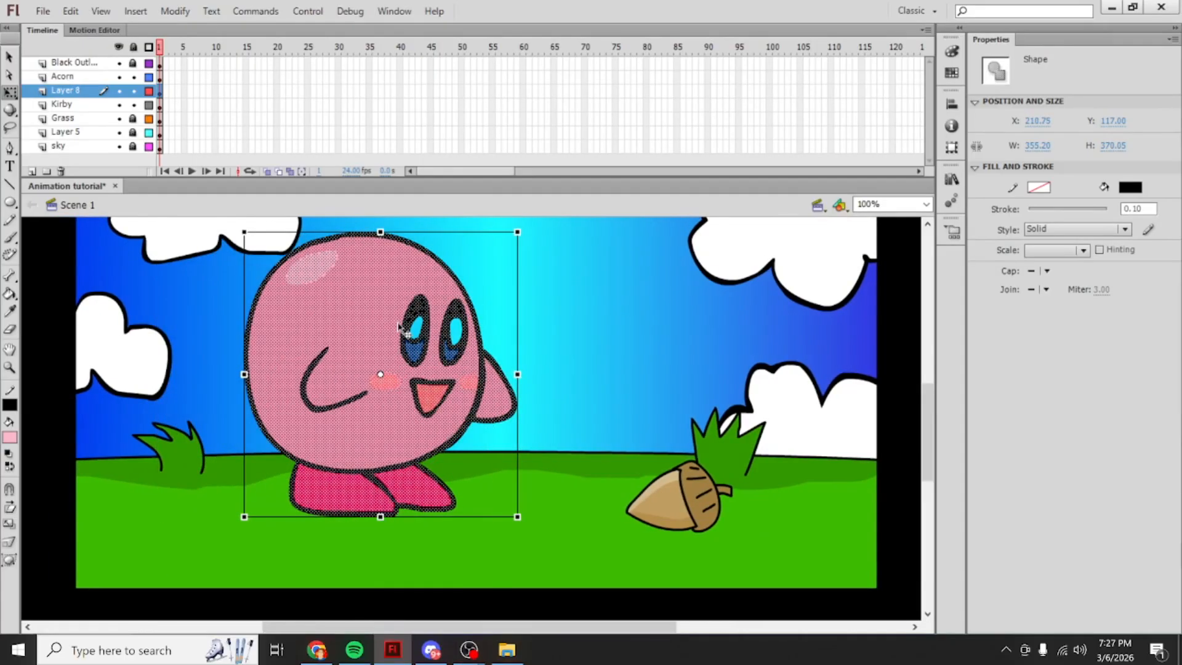
scroll(468, 345, "up", 1)
scroll(544, 364, "down", 1)
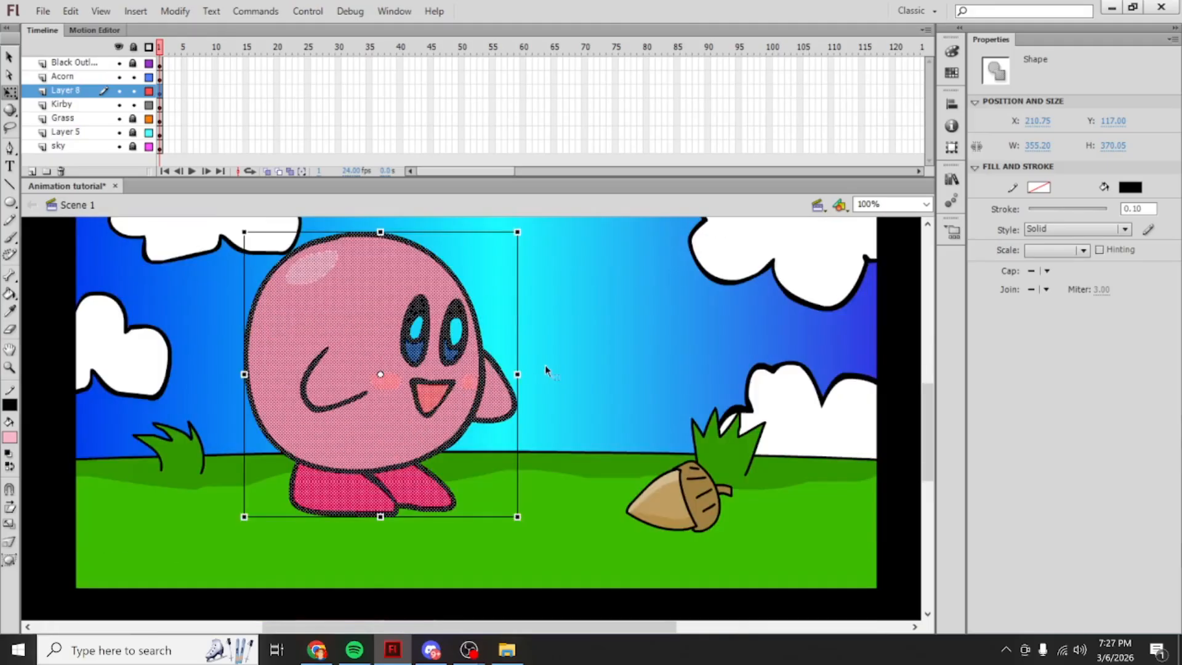
left_click(545, 364)
Step: Fill the see-through highlights in both of Kirby's eyes with white
scroll(532, 390, "up", 1)
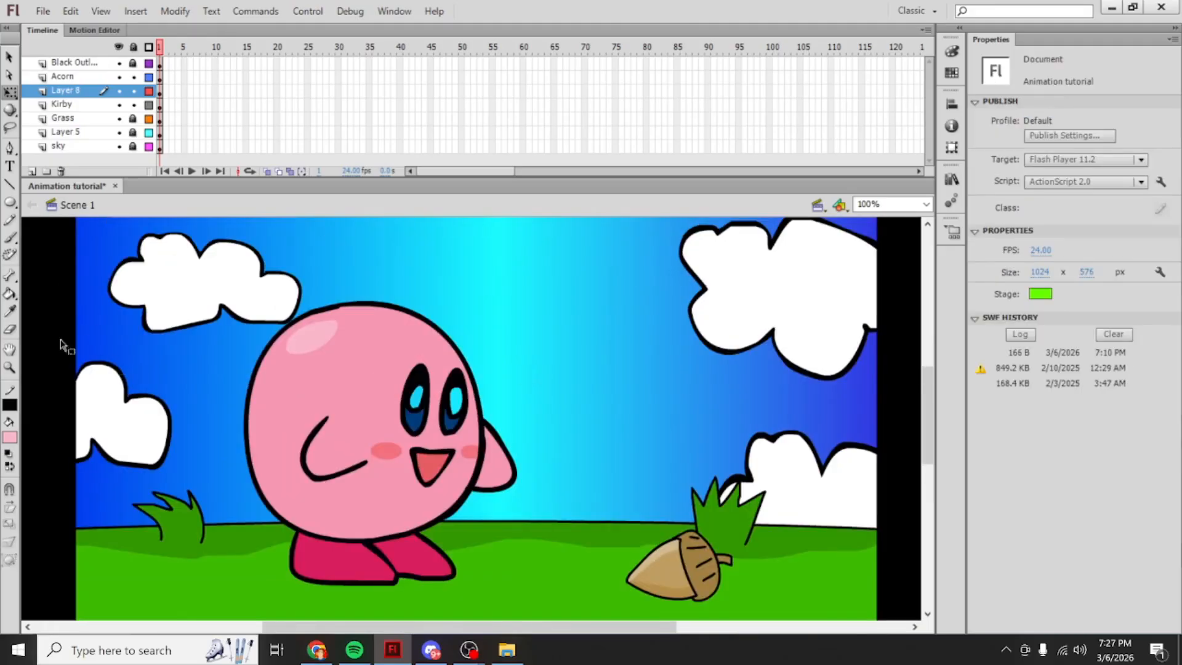
left_click(10, 294)
left_click(10, 437)
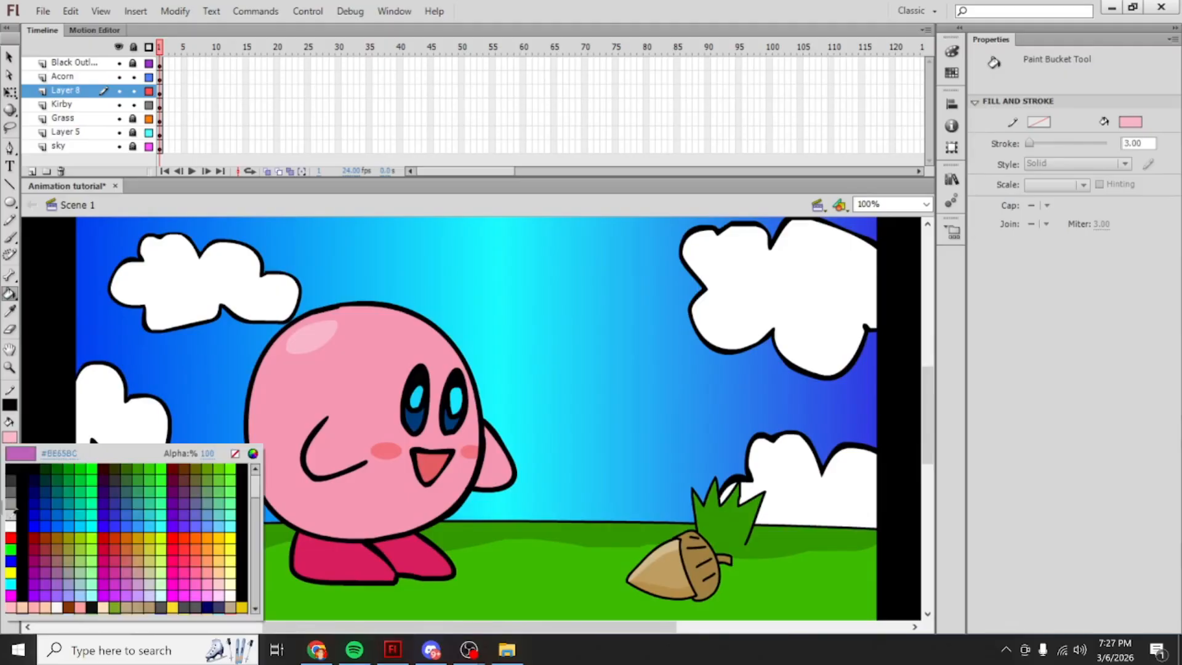
left_click(9, 528)
left_click(415, 397)
left_click(455, 399)
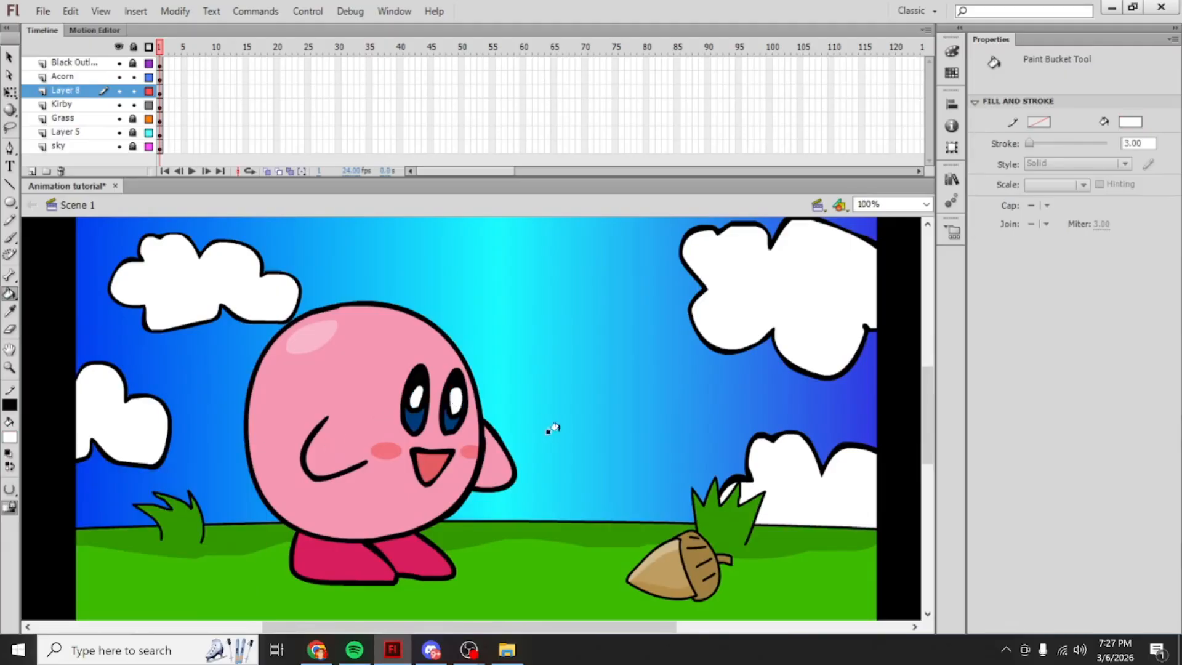
Step: Brush white over the gaps along the edges of both of Kirby's eye highlights at 400% zoom, and return to 100%
left_click(926, 204)
left_click(865, 288)
key("b")
left_click_drag(259, 322, 245, 366)
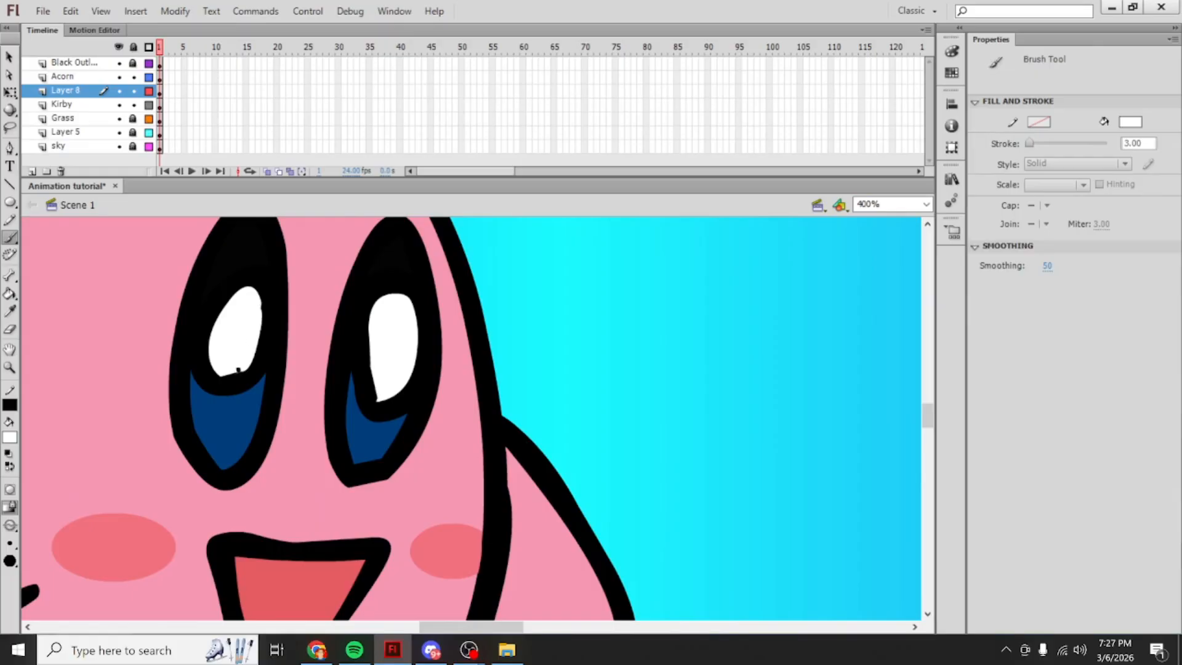
key("ctrl+z")
mouse_move(260, 313)
left_mouse_down()
mouse_move(256, 350)
mouse_move(222, 362)
left_mouse_up()
mouse_move(388, 395)
left_mouse_down()
mouse_move(369, 389)
mouse_move(377, 314)
mouse_move(368, 366)
left_mouse_up()
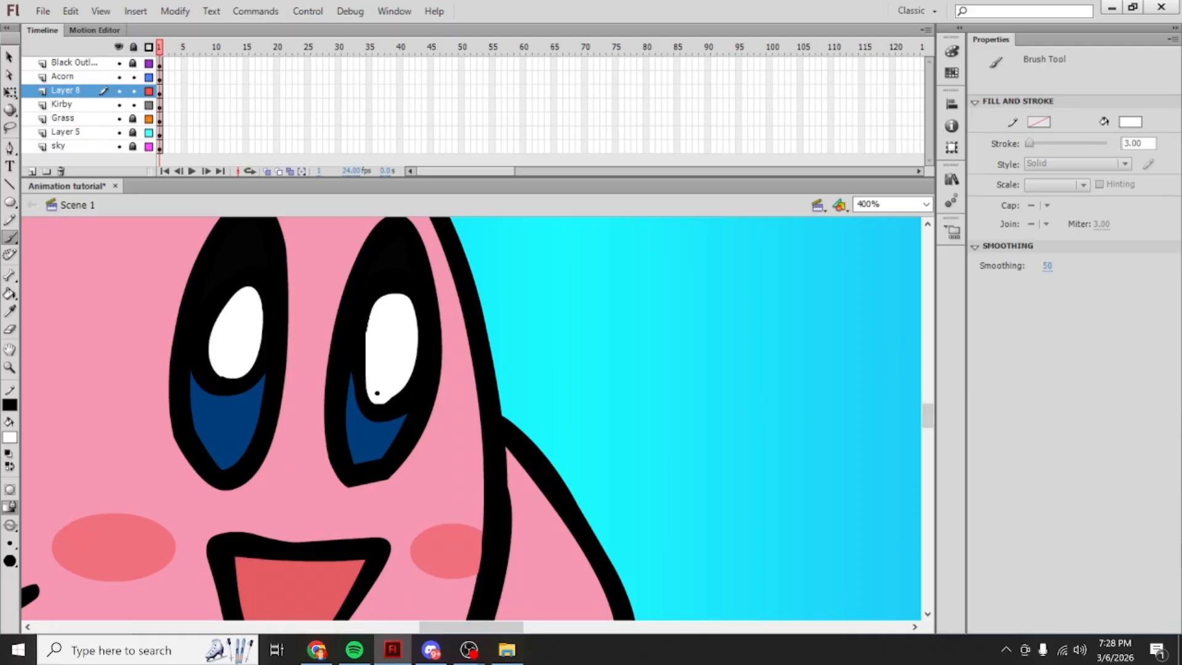
left_click(925, 204)
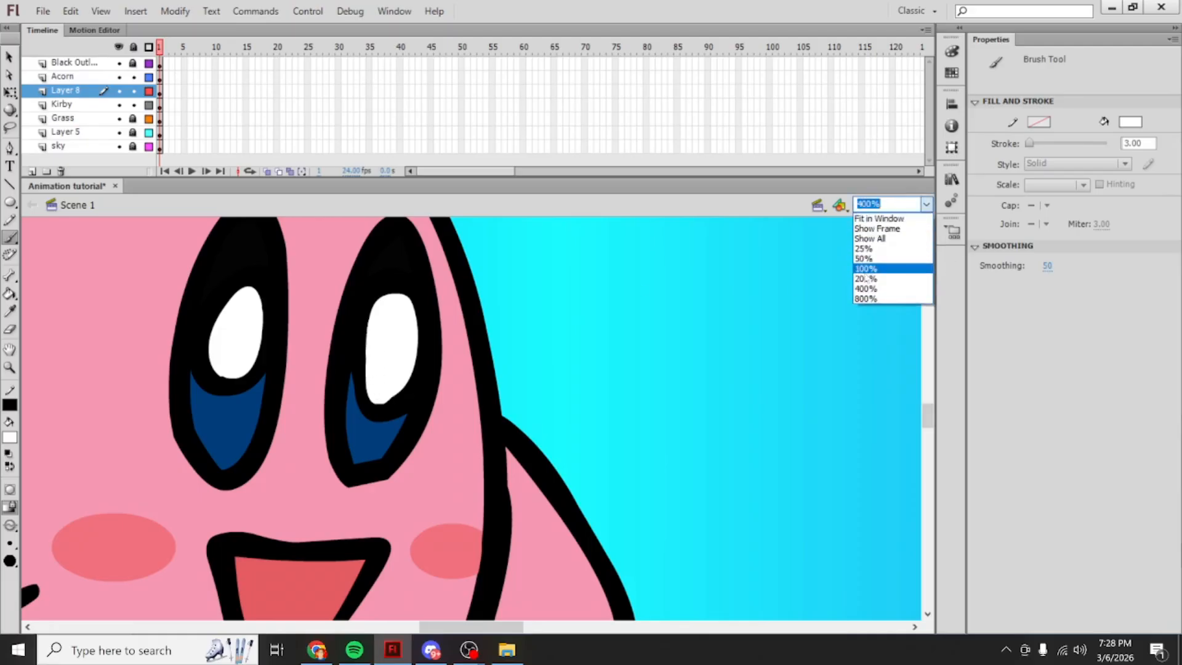
left_click(868, 268)
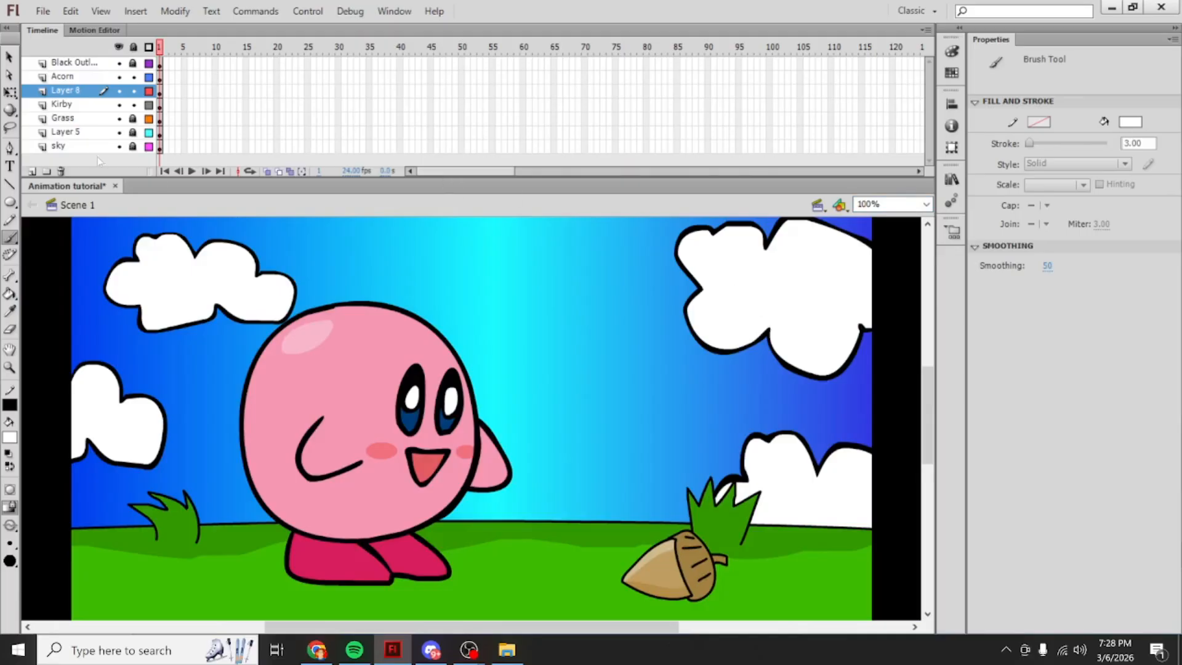
Step: Check which layers hold the drawn Kirby and the reference picture by selecting them and toggling Layer 8's visibility
left_click(504, 171)
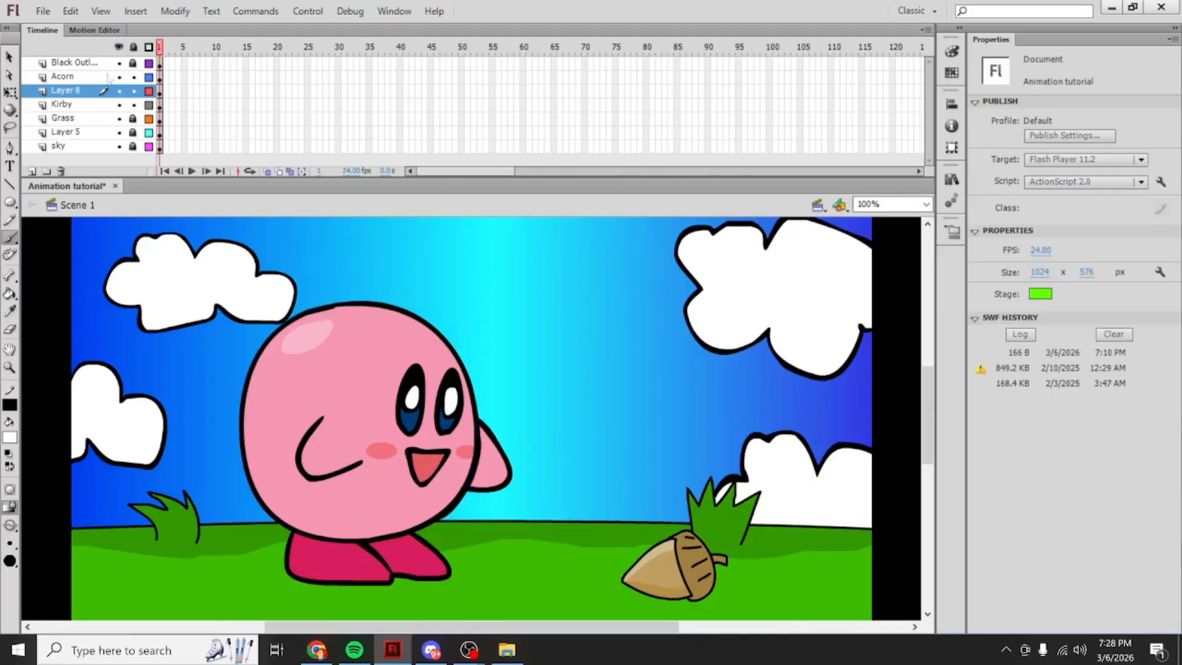
left_click(159, 91)
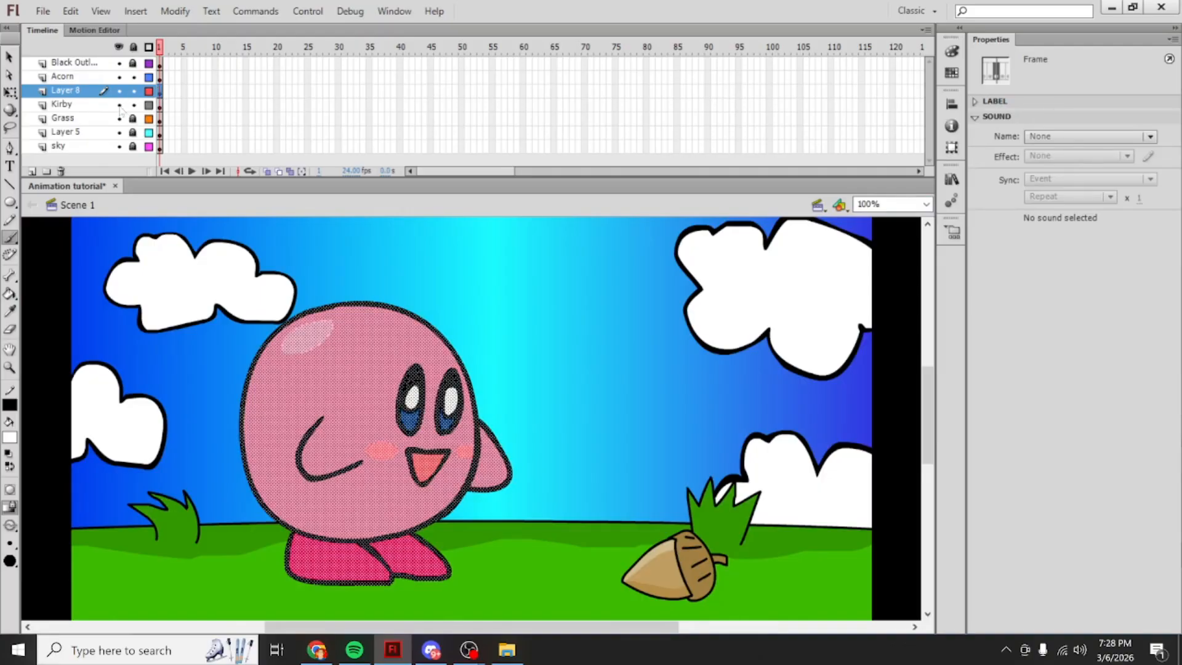
left_click(119, 91)
left_click(119, 91)
left_click(89, 106)
right_click(91, 104)
left_click(87, 110)
left_click(118, 92)
scroll(309, 327, "up", 8)
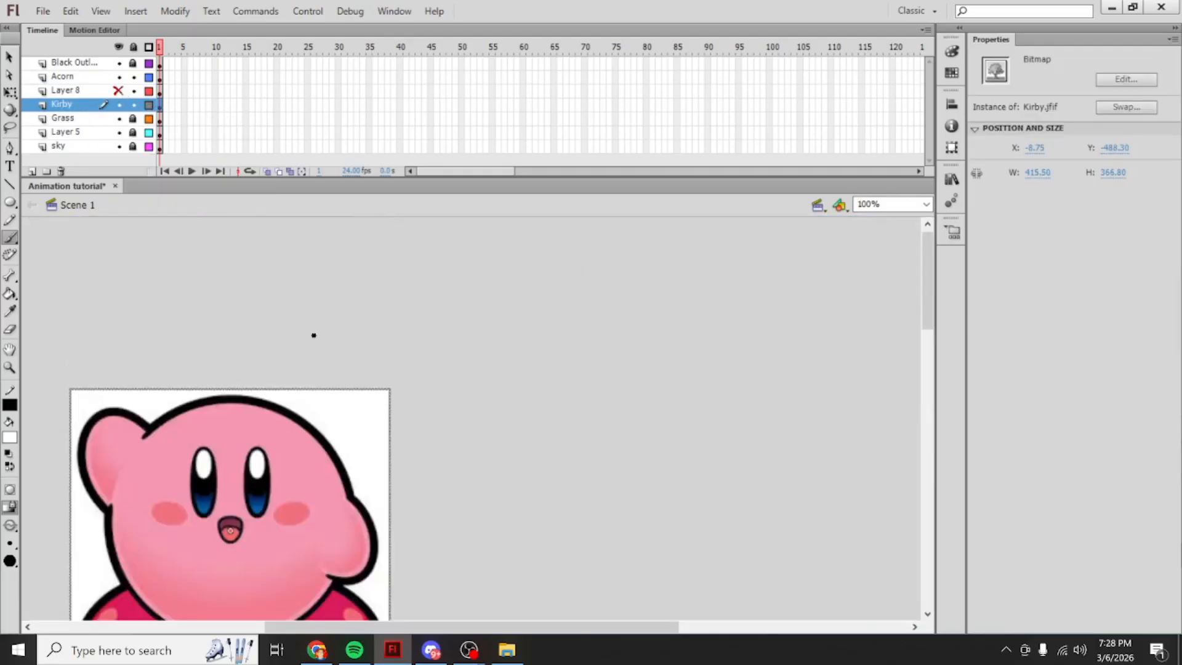
scroll(314, 335, "down", 3)
scroll(278, 298, "down", 5)
left_click(118, 92)
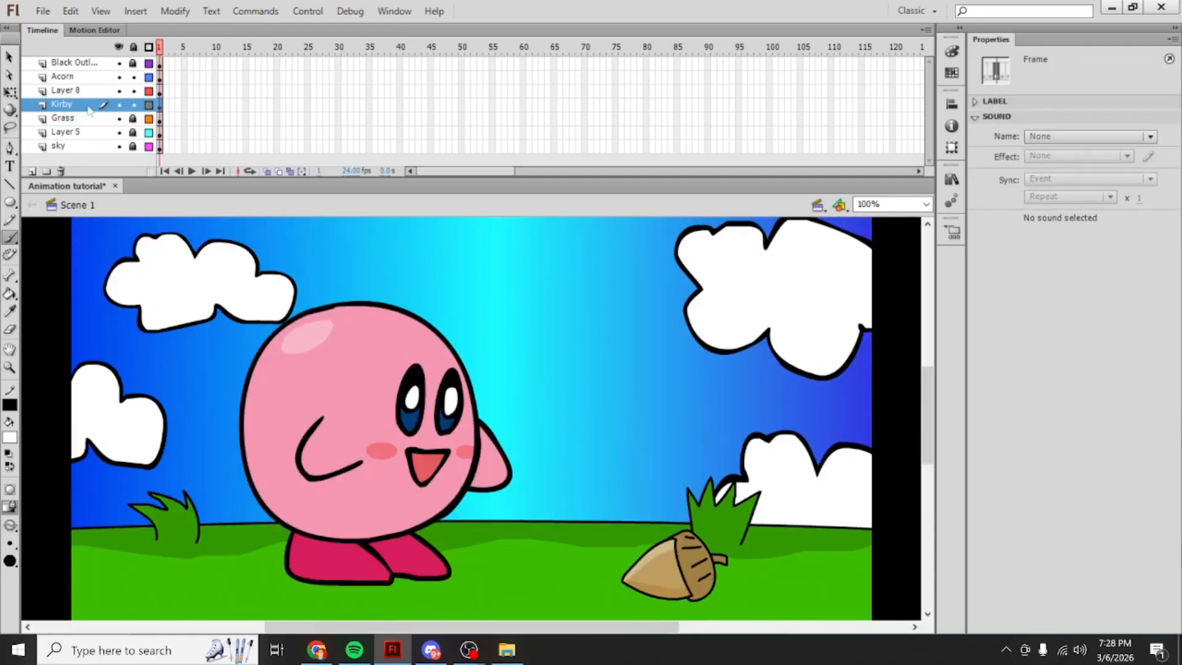
scroll(227, 310, "up", 5)
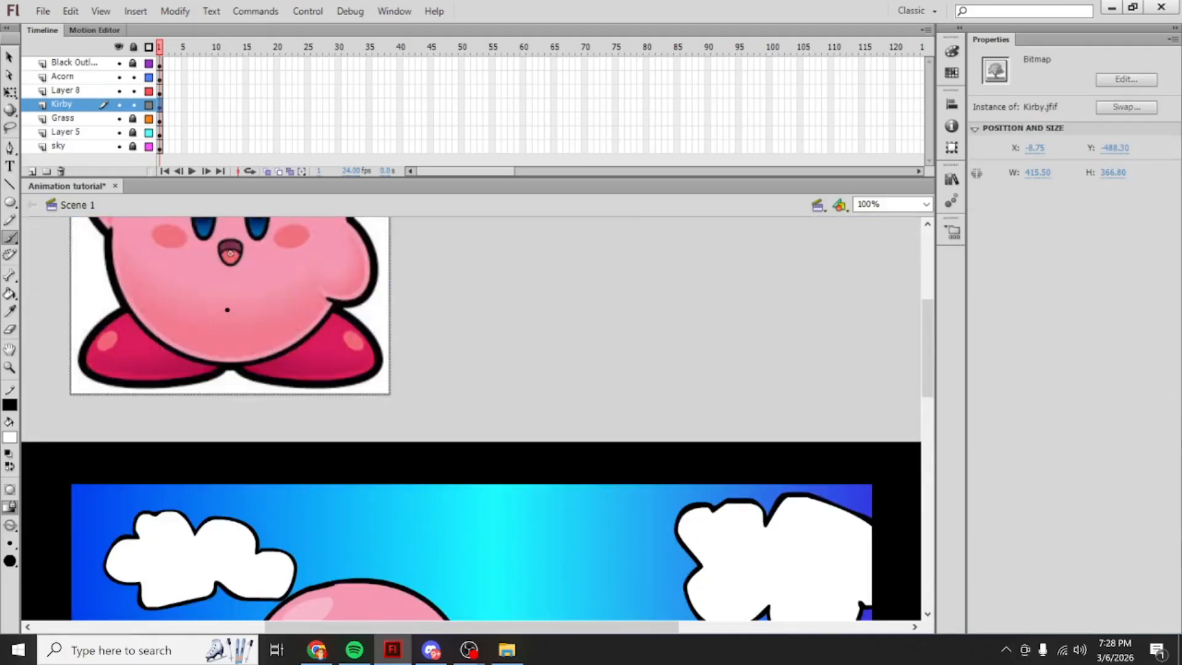
scroll(227, 311, "down", 5)
Step: Lock the layer holding the Kirby reference picture and rename it Kirb Image
left_click(133, 105)
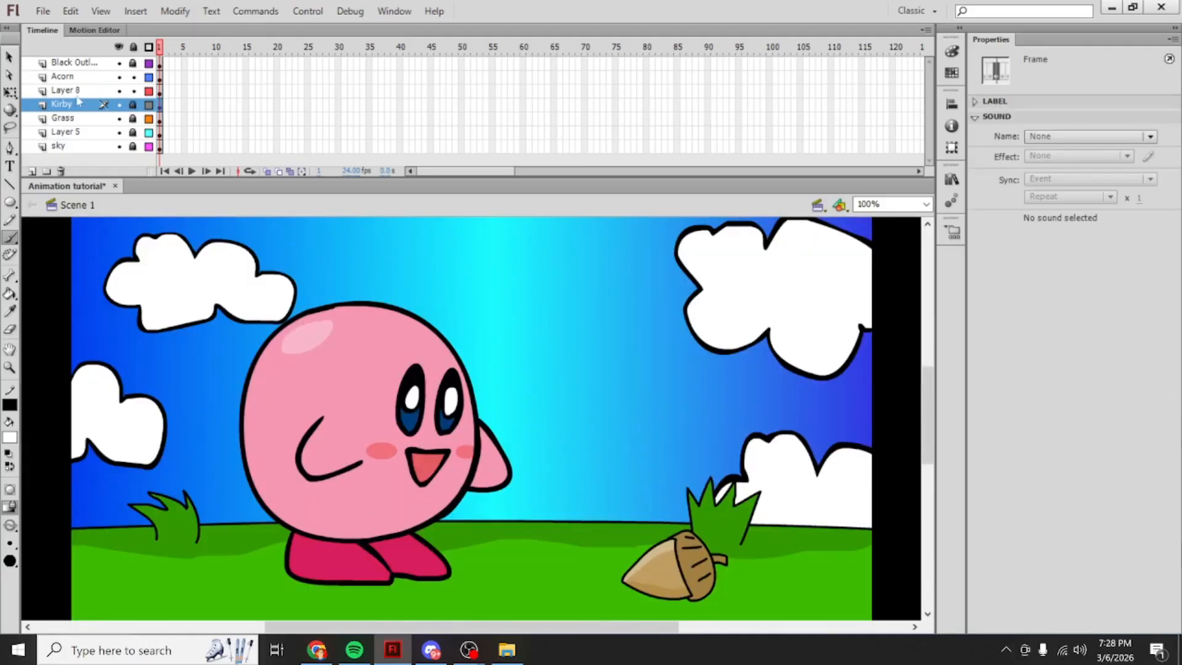
double_click(66, 90)
double_click(76, 105)
type("Kirb Image")
key("Return")
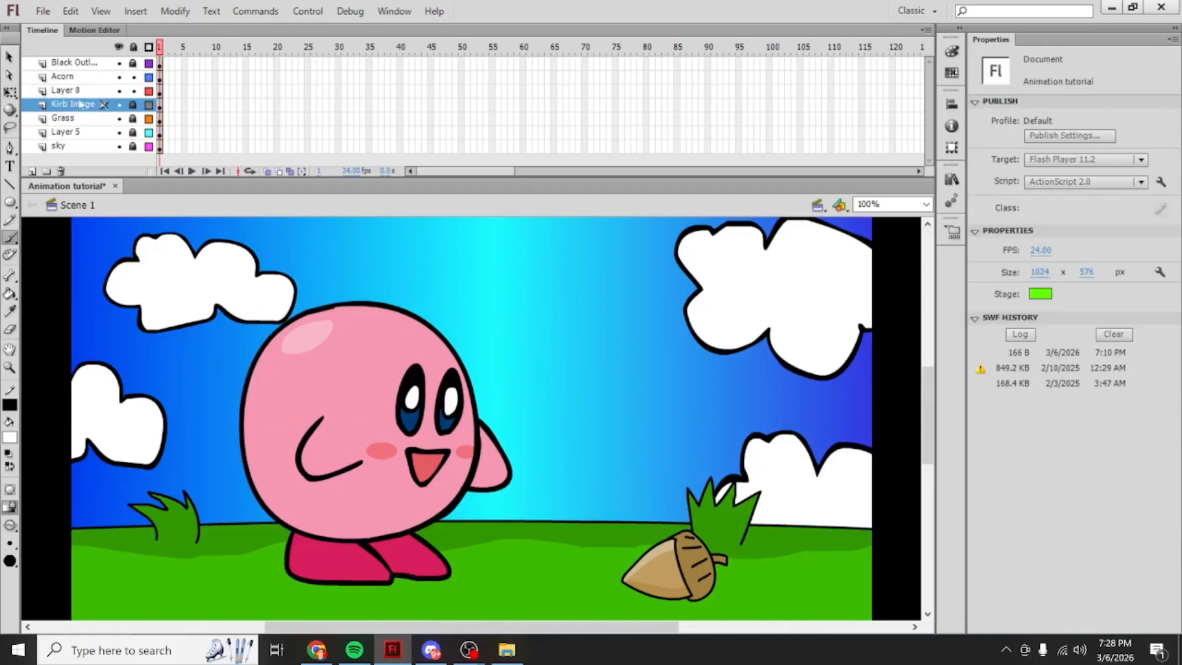
Step: Rename Layer 8 as Kirby and lock the Acorn layer
double_click(86, 92)
type("J")
type("irby")
key("Return")
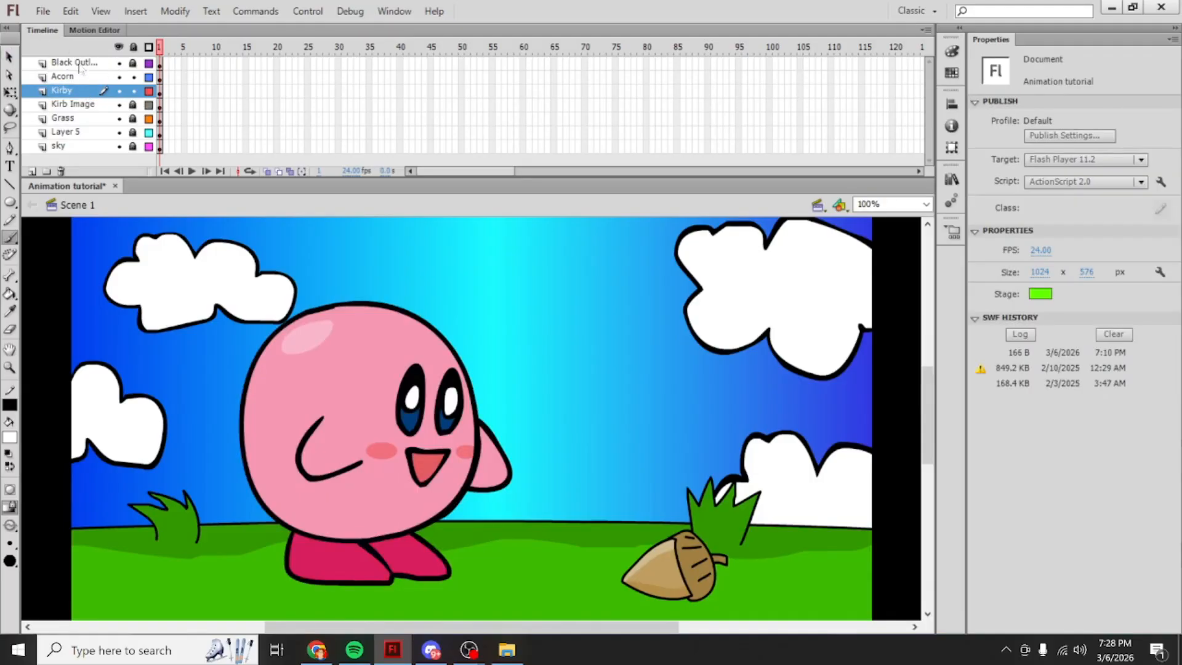
left_click(79, 77)
left_click(133, 77)
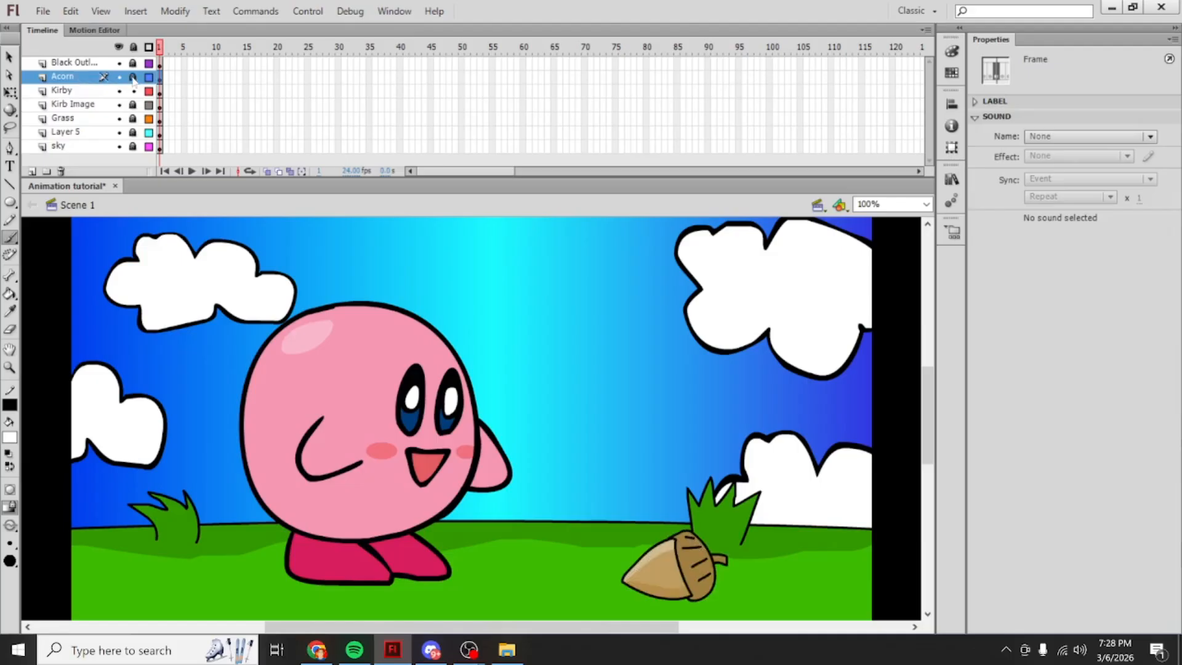
Step: Insert consecutive keyframes on the Kirby layer from frame 2 through frame 9 and play them back
left_click(159, 91)
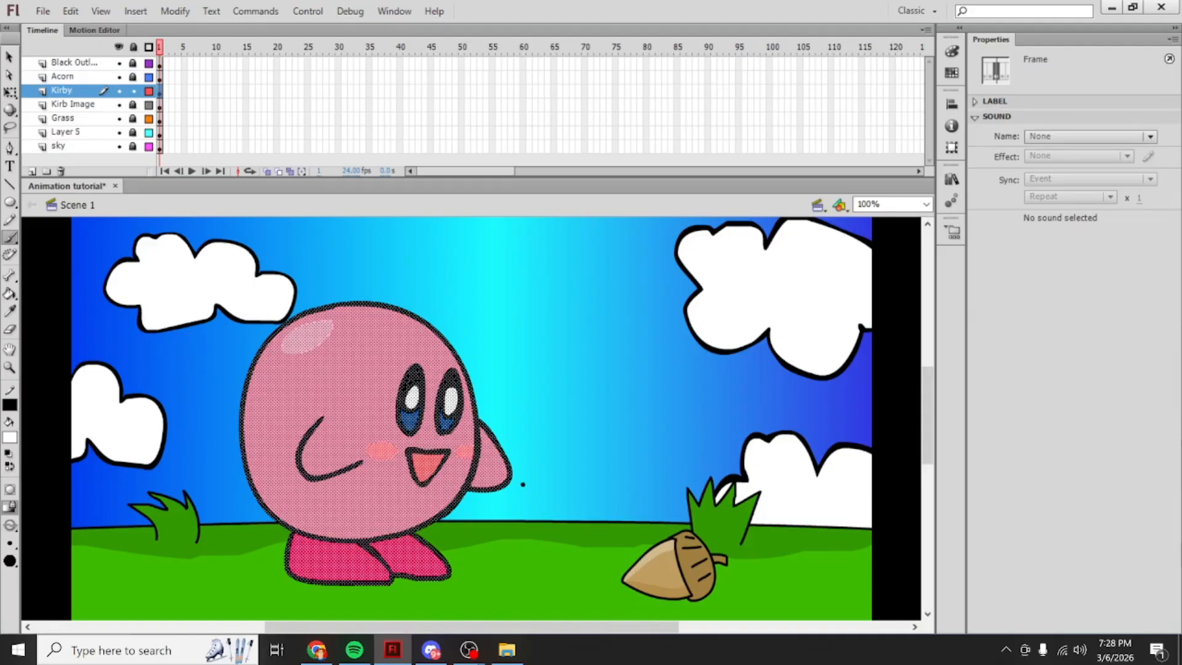
left_click(168, 91)
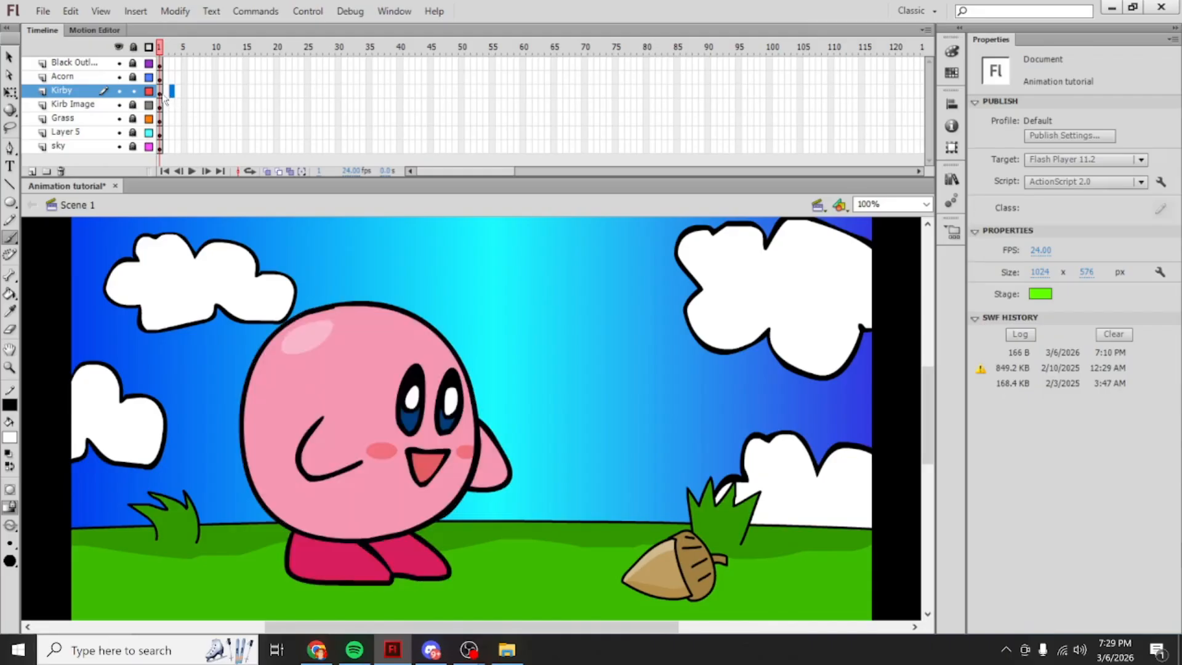
left_click(161, 92)
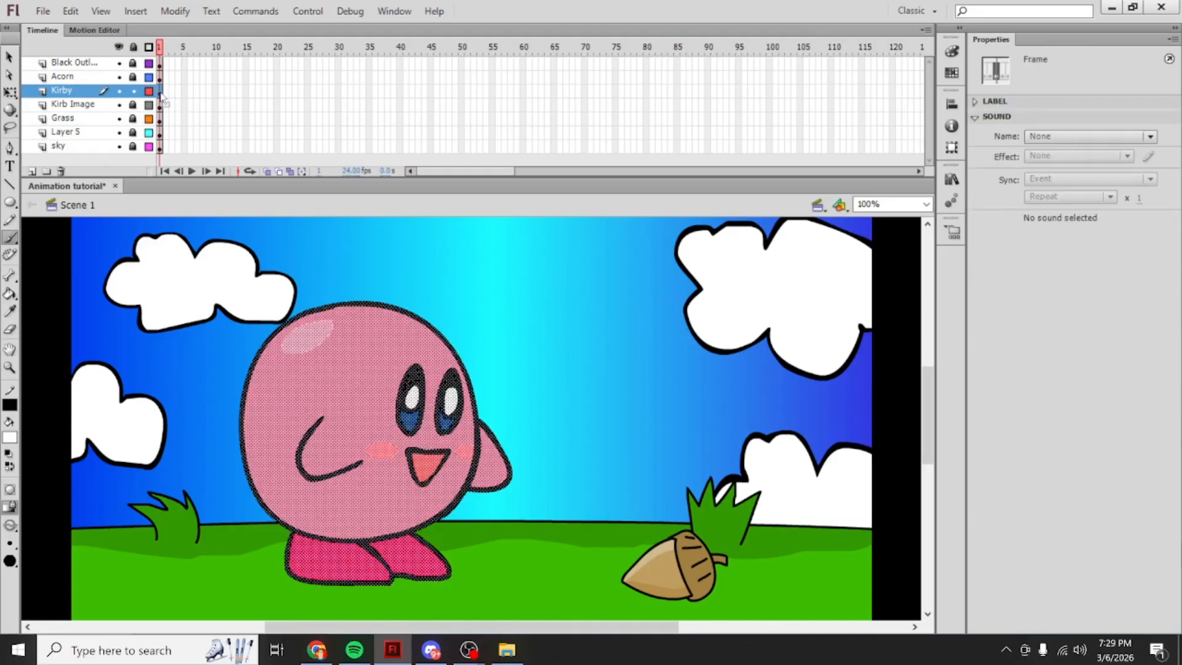
key("F6")
key("F6")
key("F6")
key("F6")
key("F6")
key("F6")
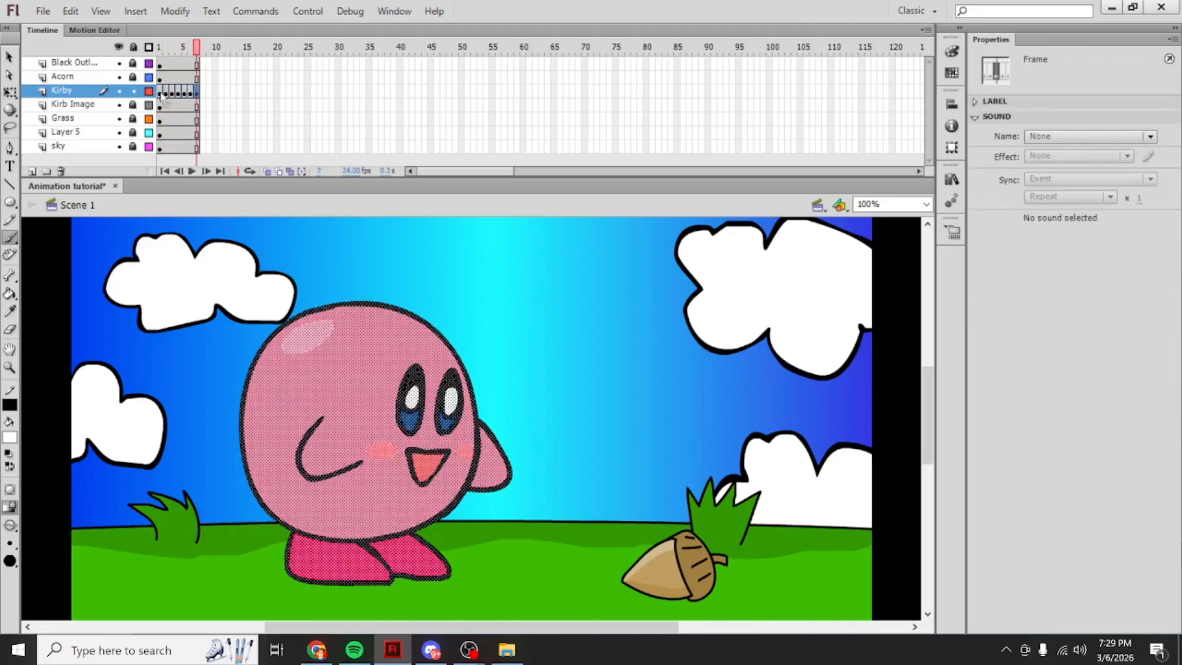
key("F6")
key("F6")
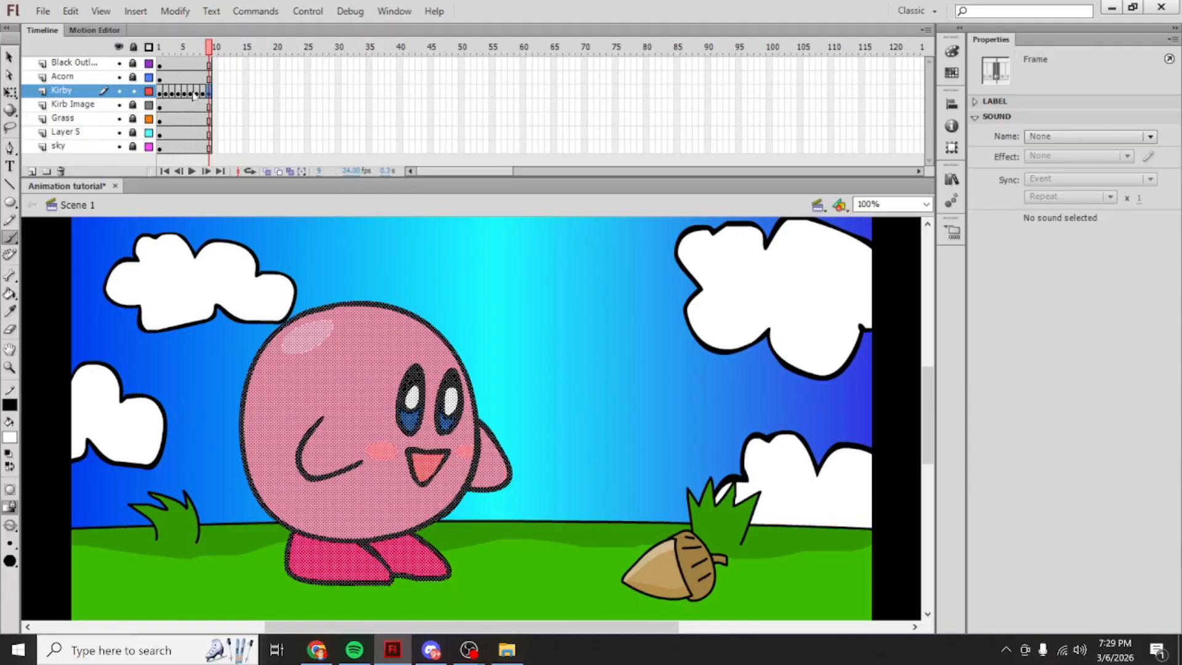
key("Return")
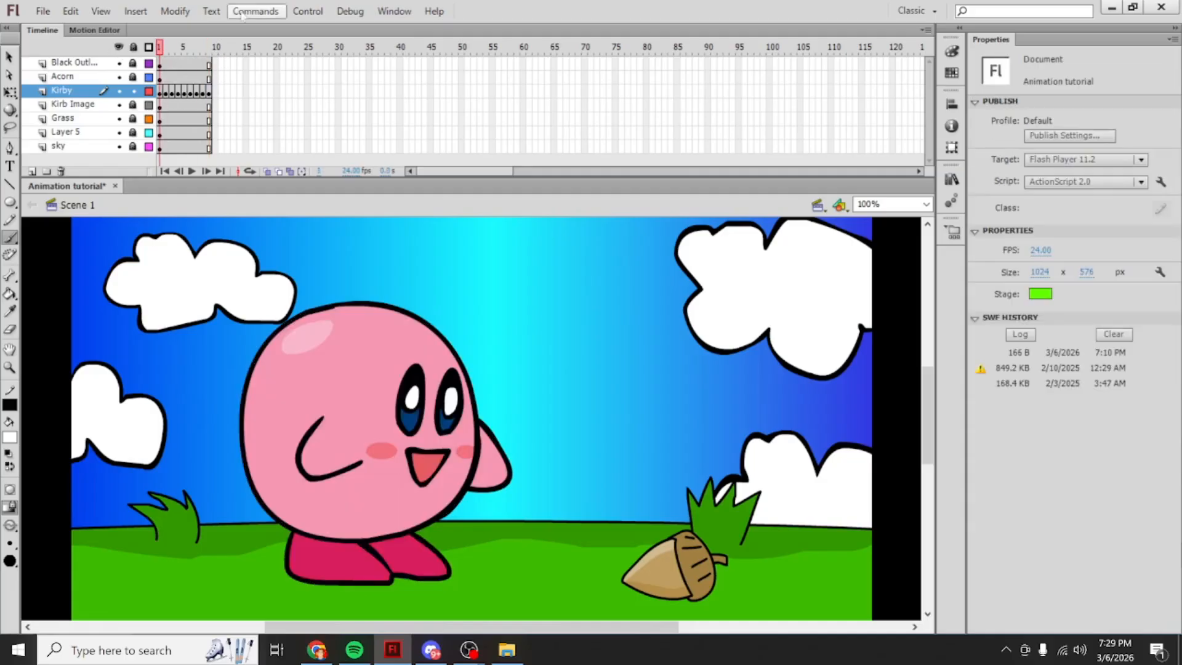
left_click(298, 15)
left_click(314, 29)
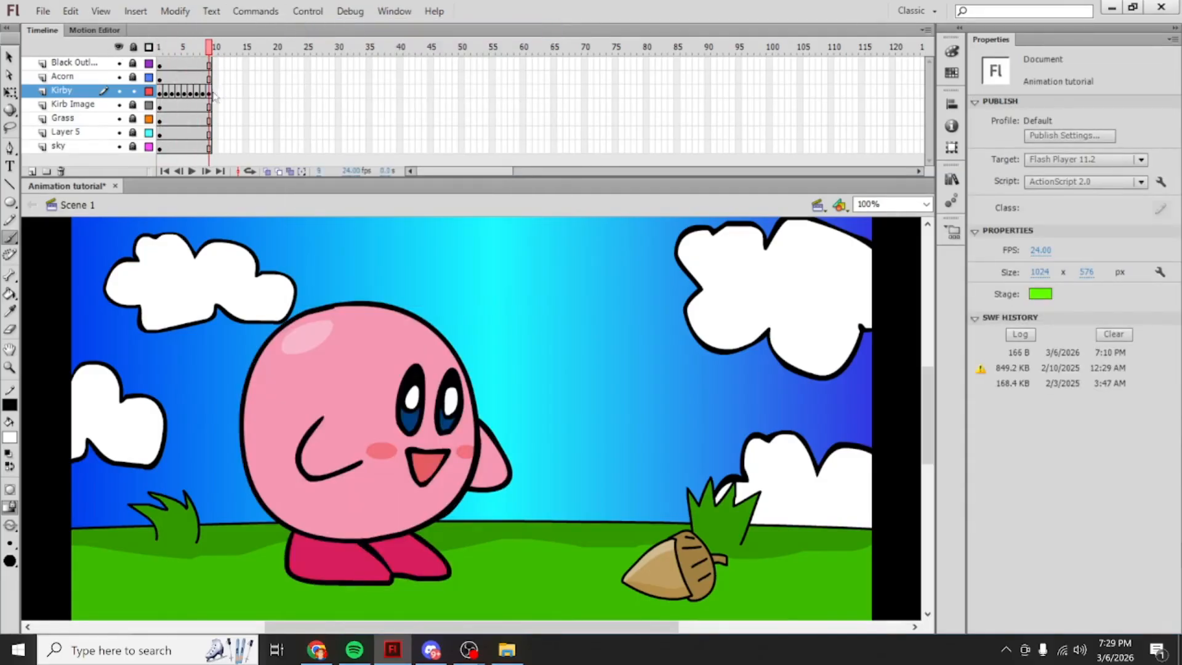
Step: Add four more keyframes to the Kirby layer, extending it through frame 13
left_click(209, 92)
key("F6")
key("F6")
key("F6")
key("F6")
Step: Play the timeline, rewind it and scrub the playhead through the frames to review the animation
left_click(307, 11)
left_click(322, 29)
left_click(308, 11)
left_click(315, 47)
left_click(317, 13)
mouse_move(180, 52)
left_mouse_down()
mouse_move(202, 50)
mouse_move(157, 61)
left_mouse_up()
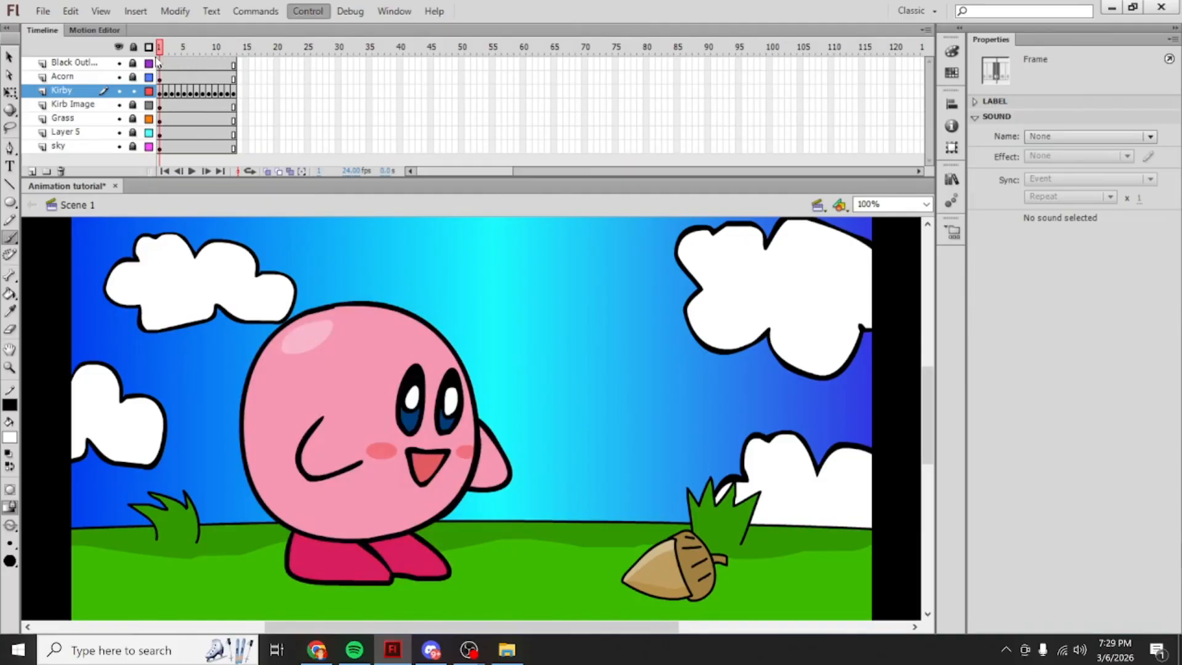
left_click_drag(163, 61, 176, 59)
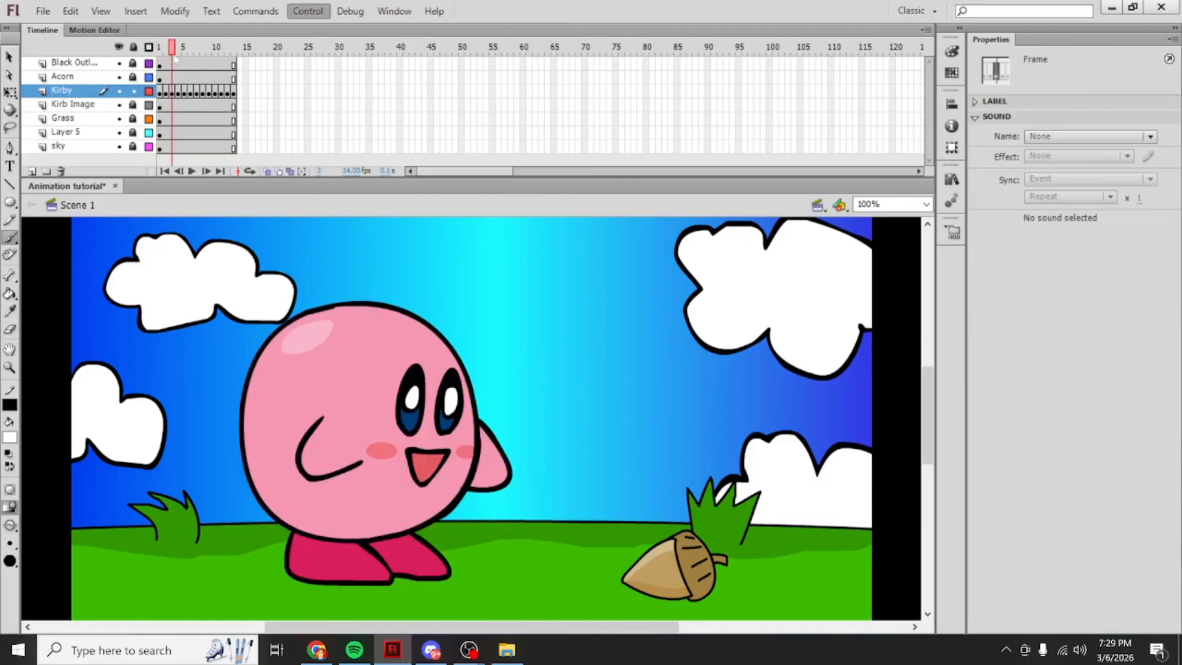
left_click_drag(176, 59, 159, 62)
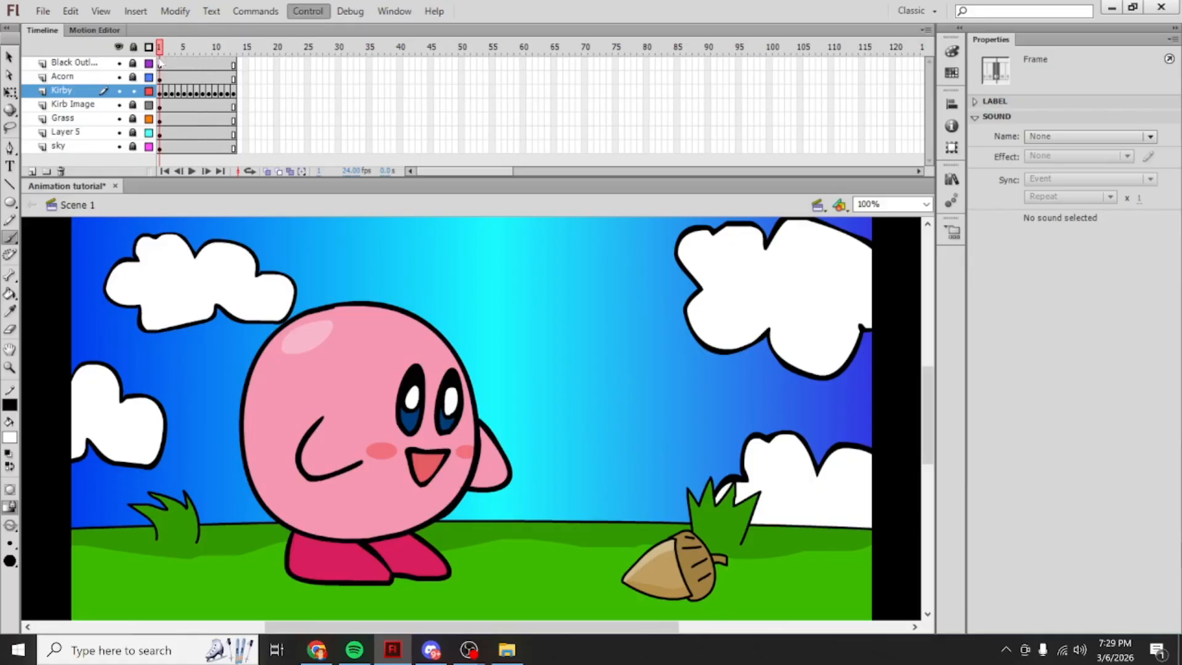
left_click_drag(163, 60, 178, 59)
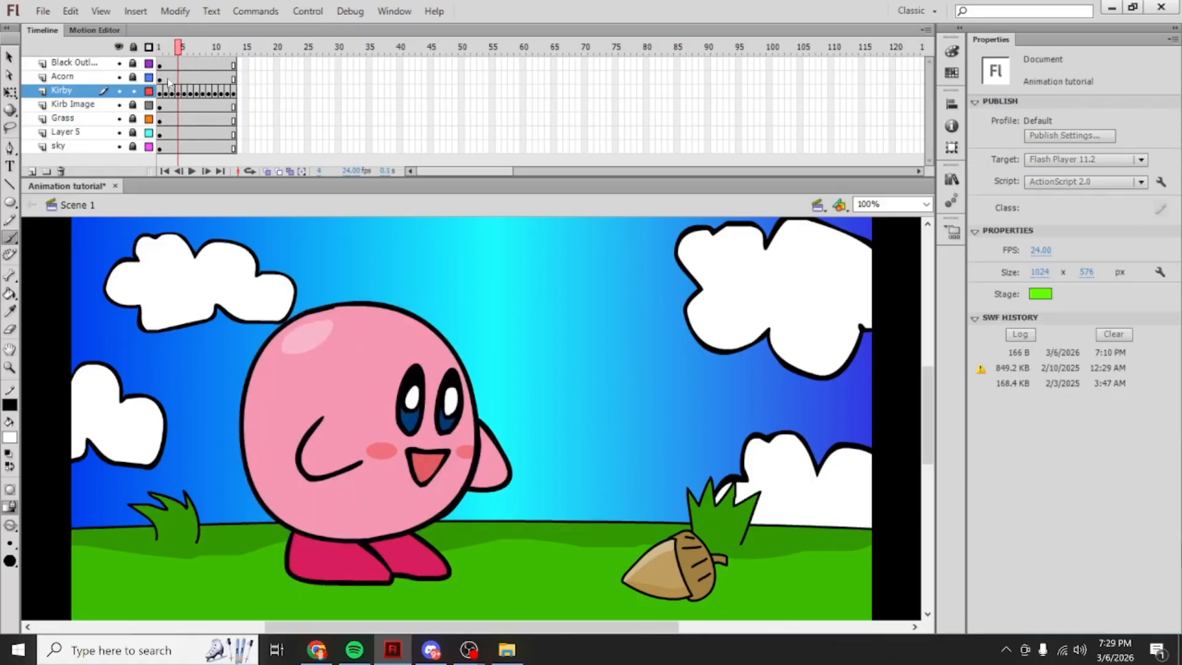
left_click_drag(172, 54, 233, 41)
Step: Cut the Kirby drawing out of frame 13 on the Kirby layer, with the view at 120% zoom
left_click(235, 93)
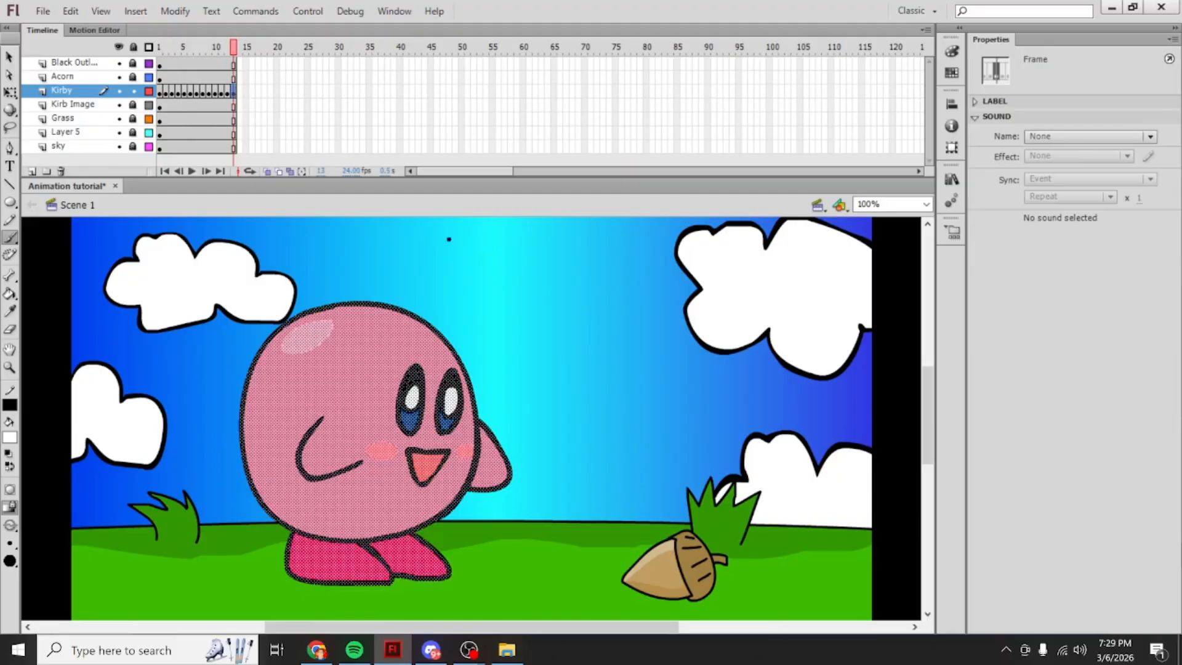
left_click(880, 204)
type("90")
key("Return")
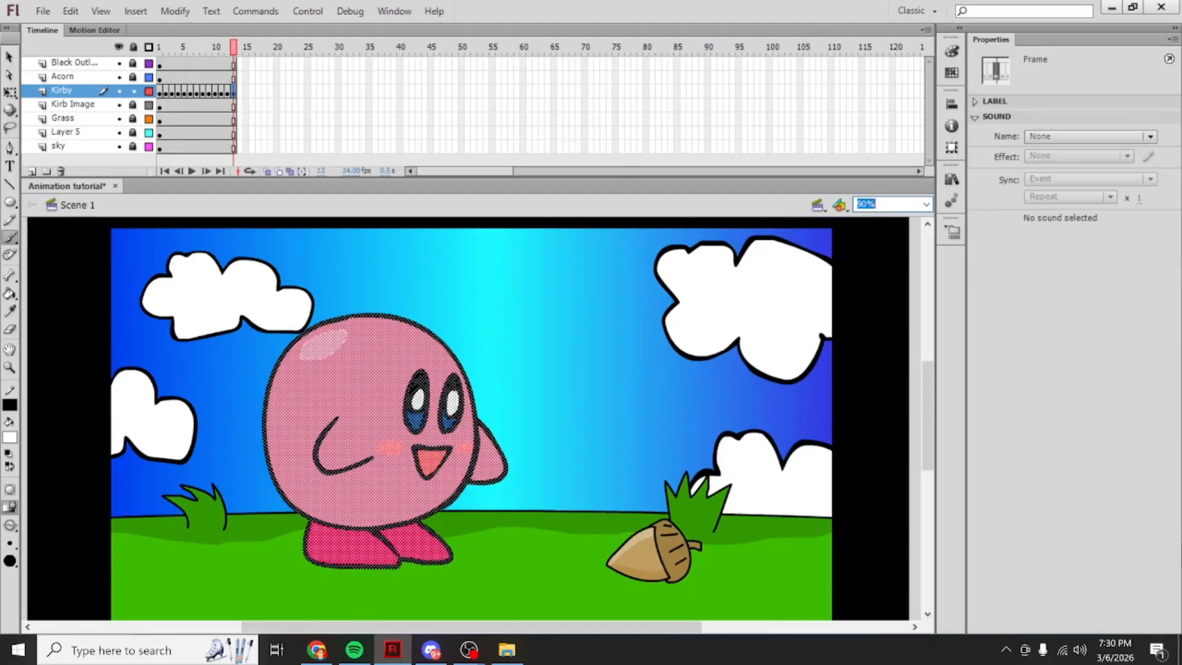
type("120")
key("Return")
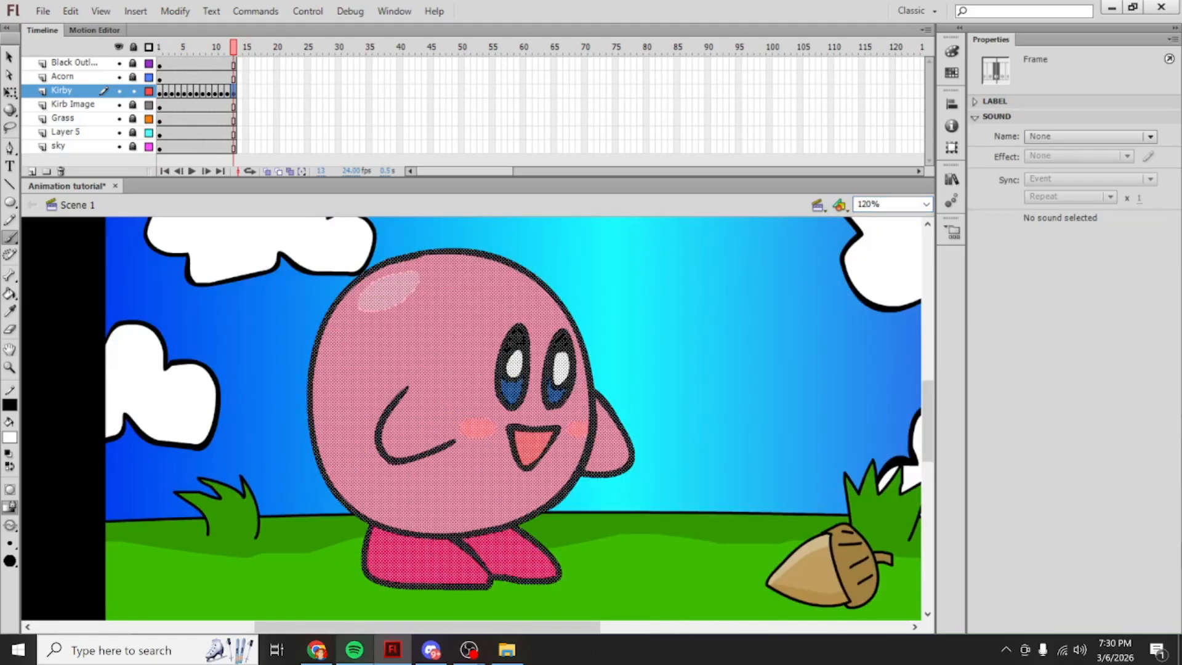
left_click_drag(469, 628, 502, 629)
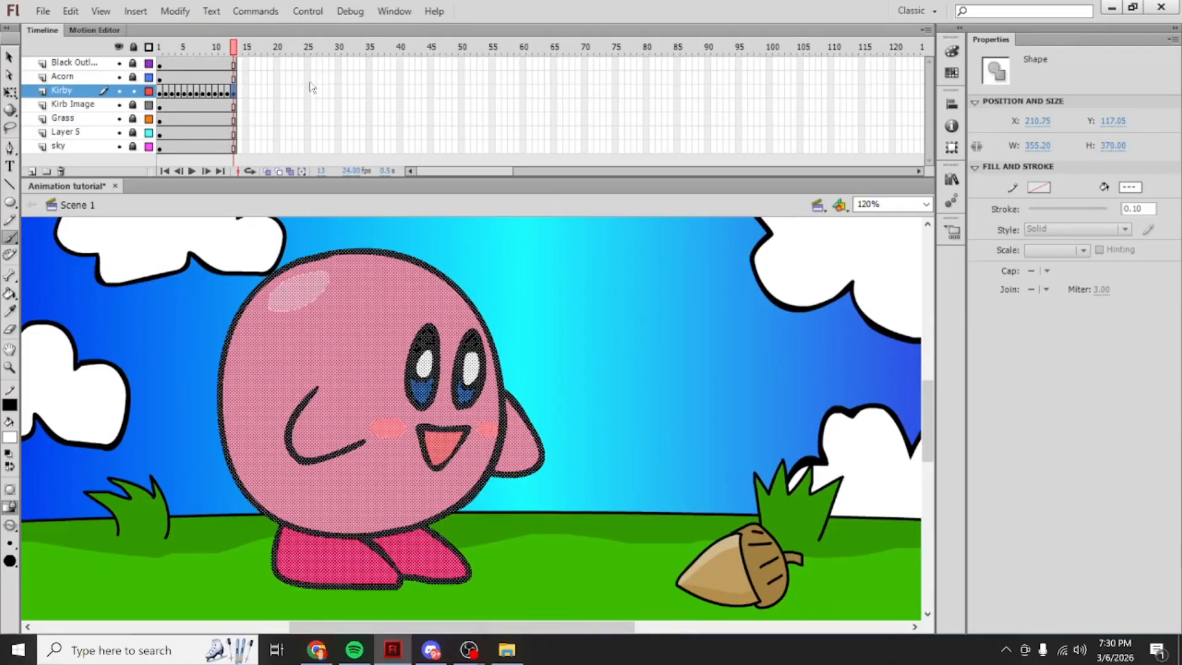
left_click(230, 92)
right_click(233, 93)
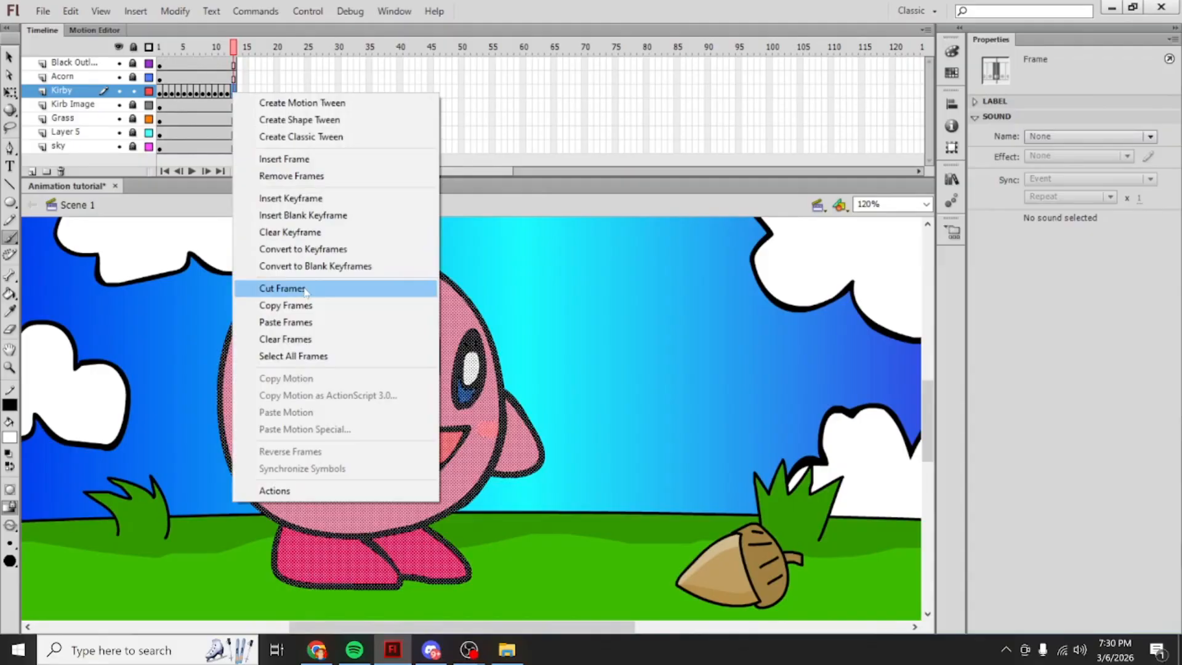
left_click(281, 288)
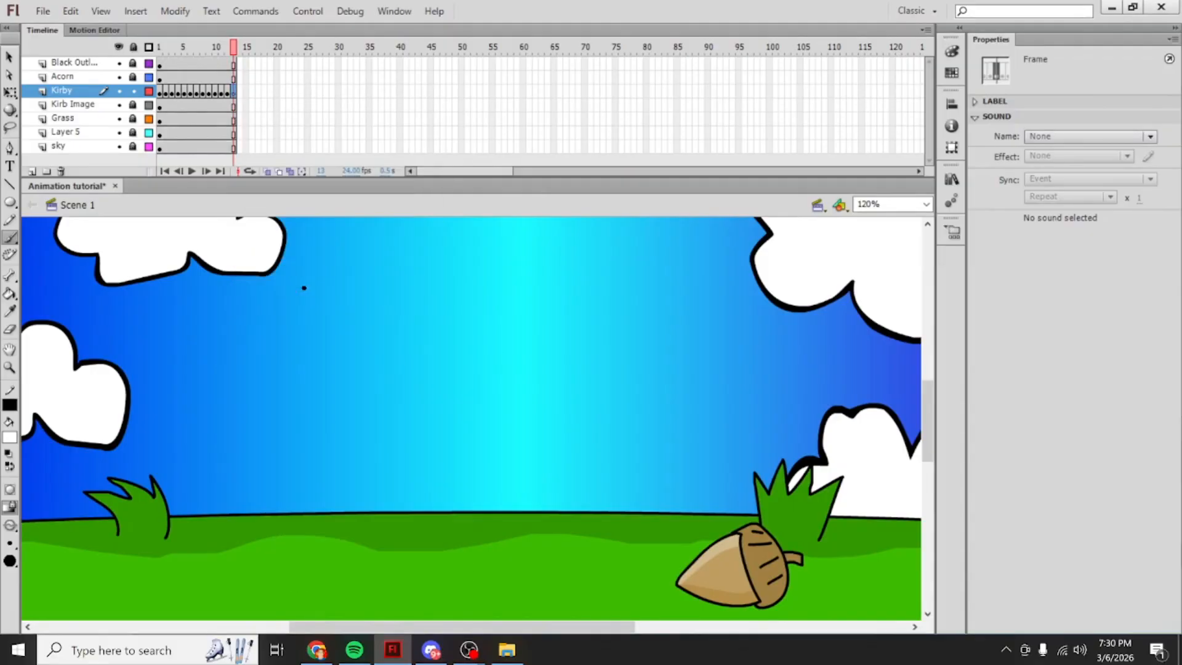
Step: Turn on onion skinning at frame 13 and limit its range to the one preceding frame
left_click(268, 173)
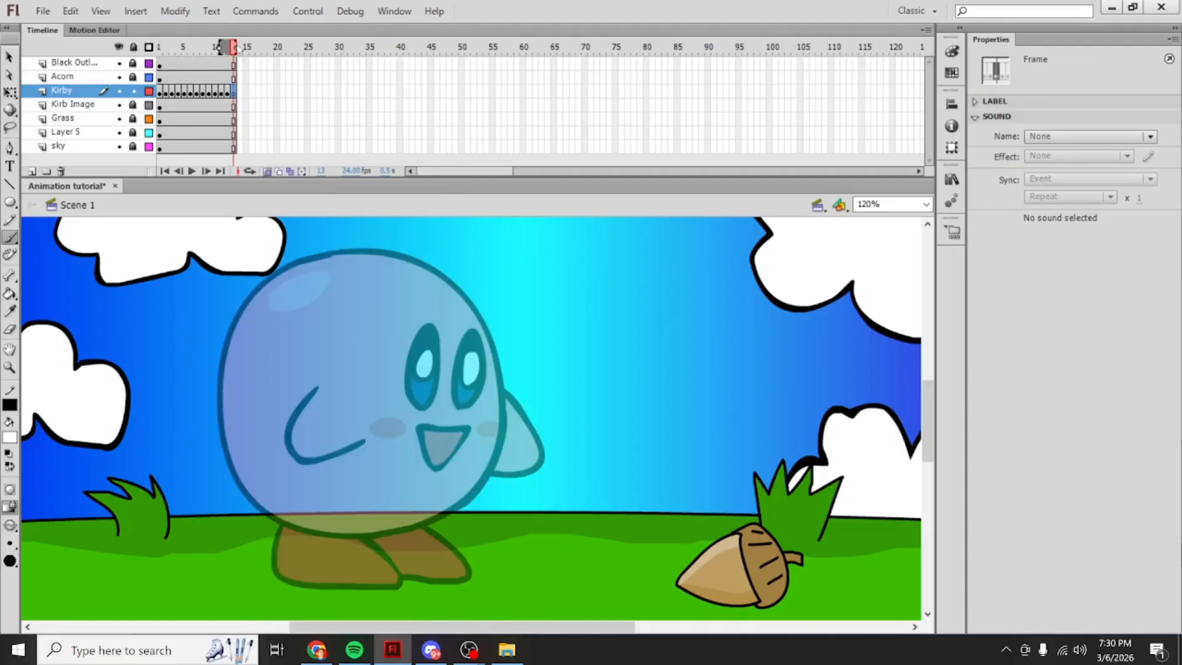
left_click_drag(220, 51, 228, 48)
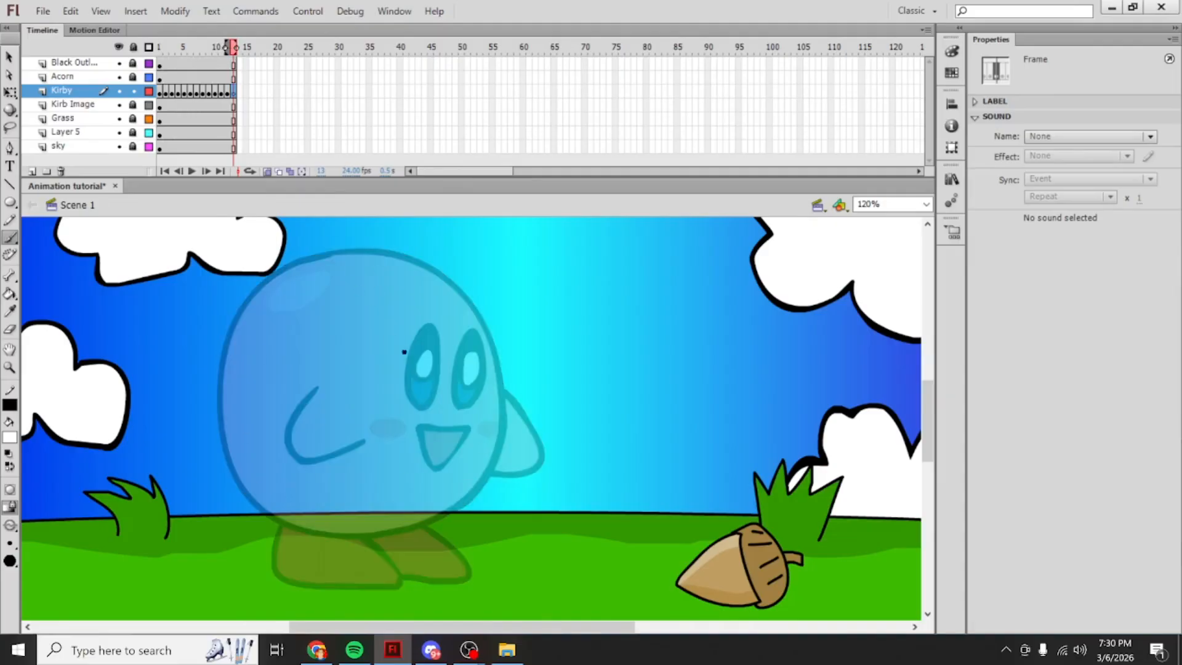
Step: Set the brush colour to black and, after undoing a trial stroke along Kirby's head, choose the third-smallest brush size
left_click(9, 438)
left_click(7, 471)
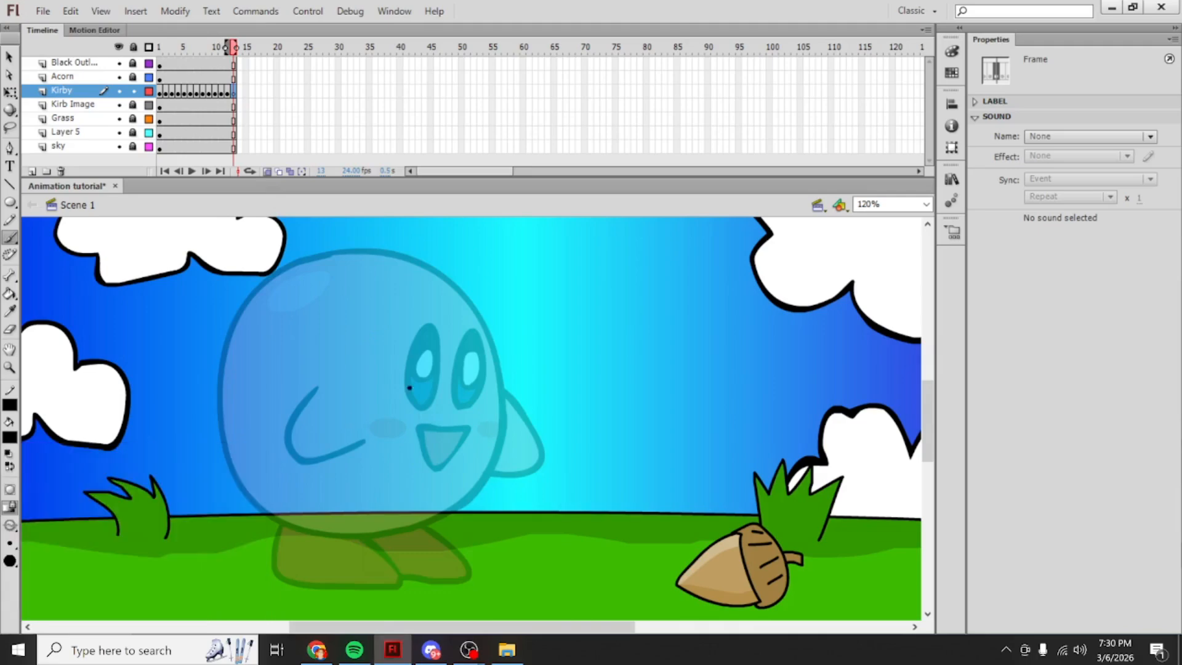
left_click(10, 544)
left_click(48, 463)
left_click_drag(452, 294, 273, 298)
key("ctrl+z")
left_click(11, 544)
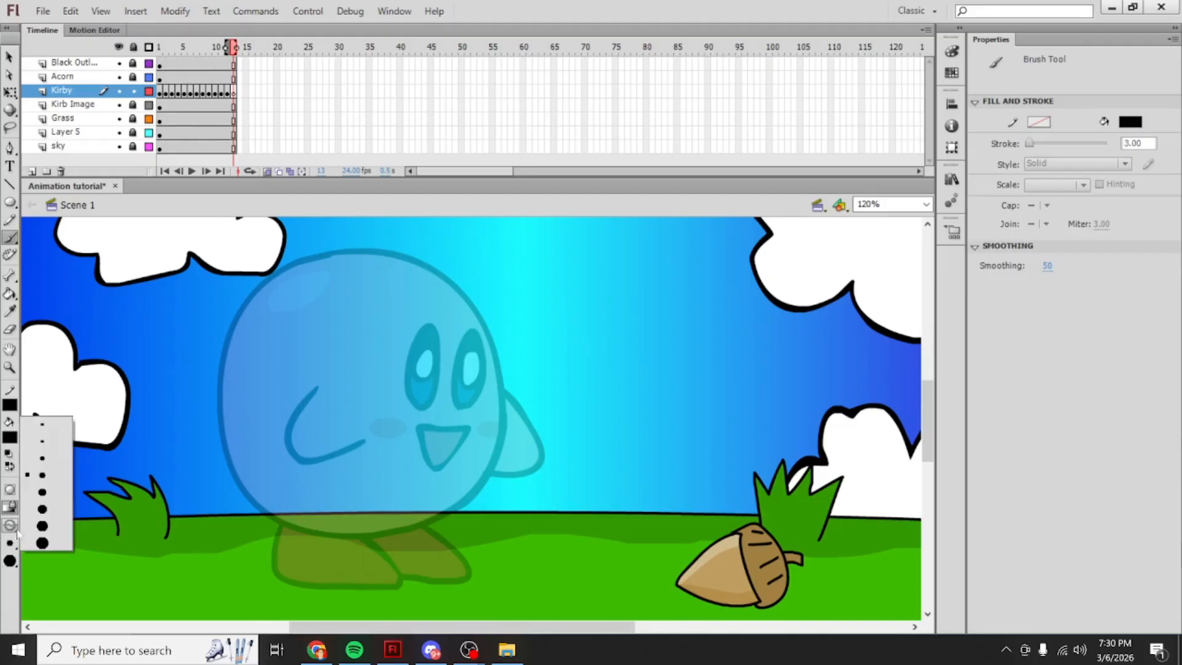
left_click(42, 457)
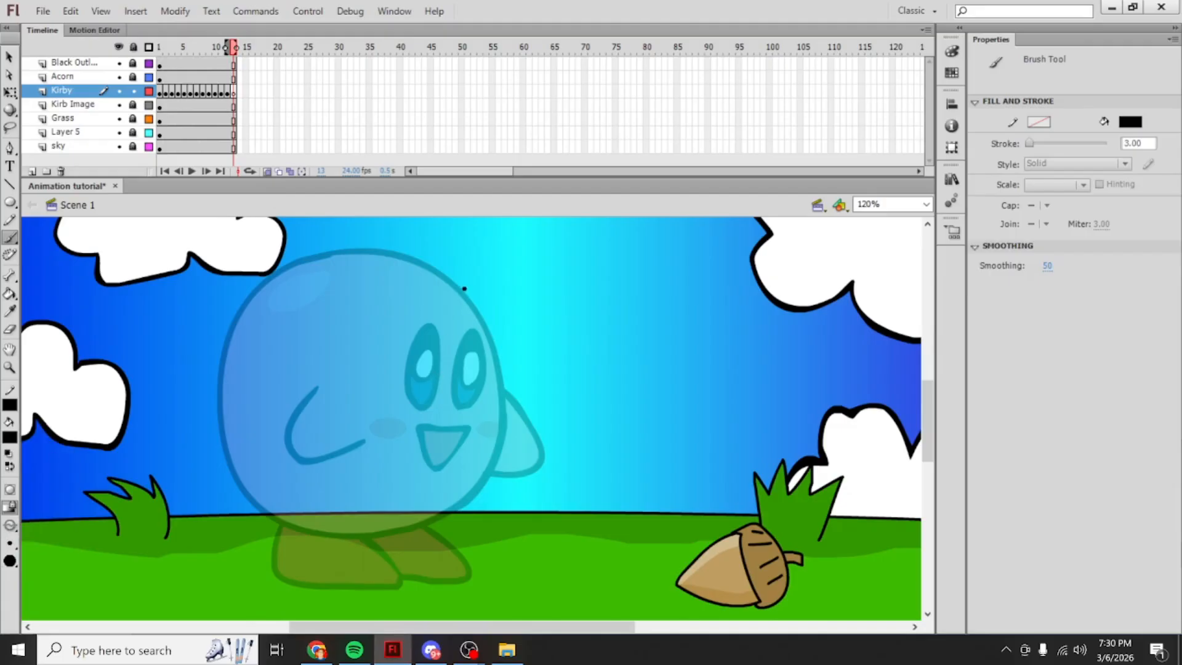
mouse_move(454, 278)
left_mouse_down()
mouse_move(379, 256)
mouse_move(319, 259)
left_mouse_up()
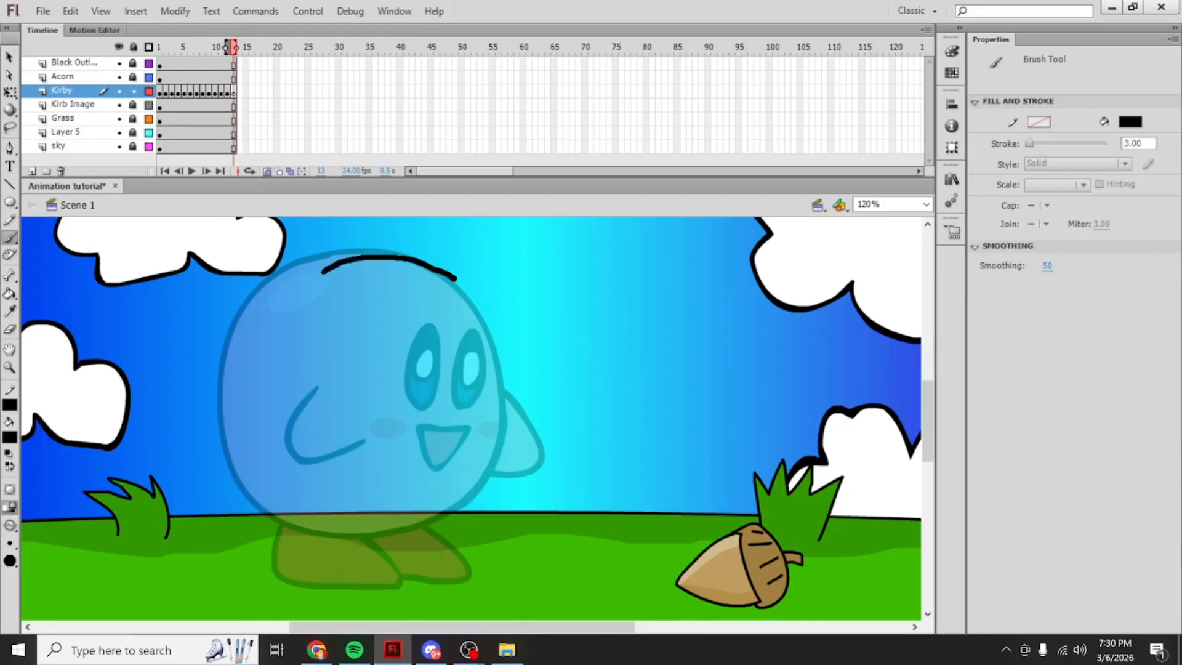
key("ctrl+z")
mouse_move(461, 652)
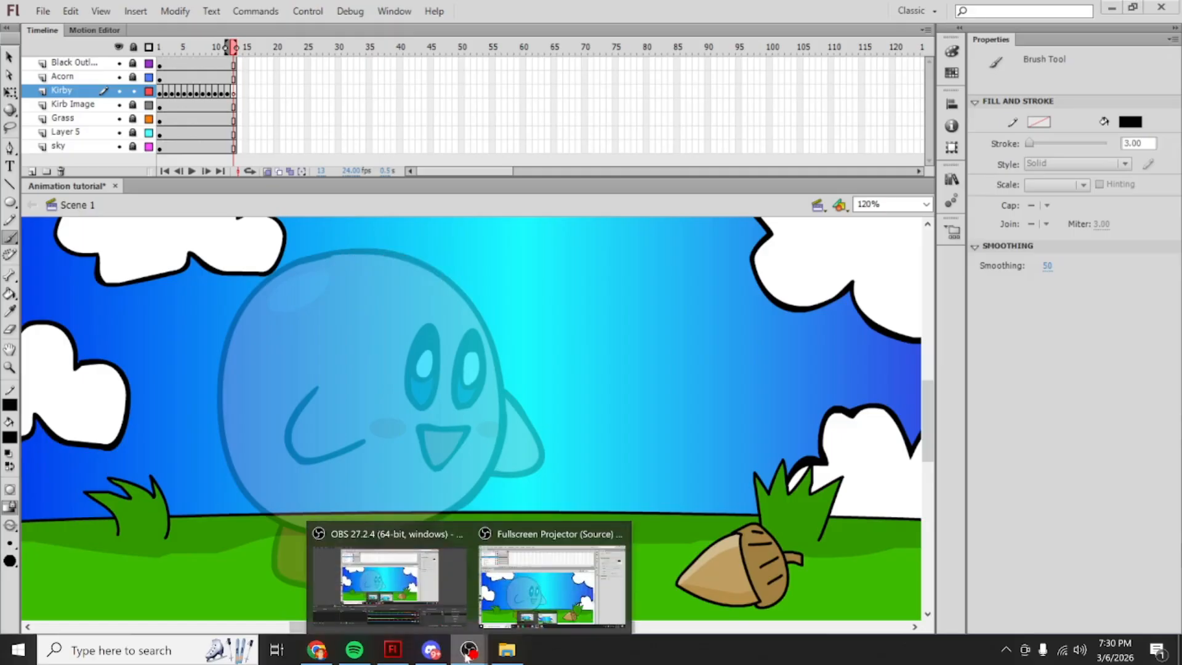
left_click(400, 615)
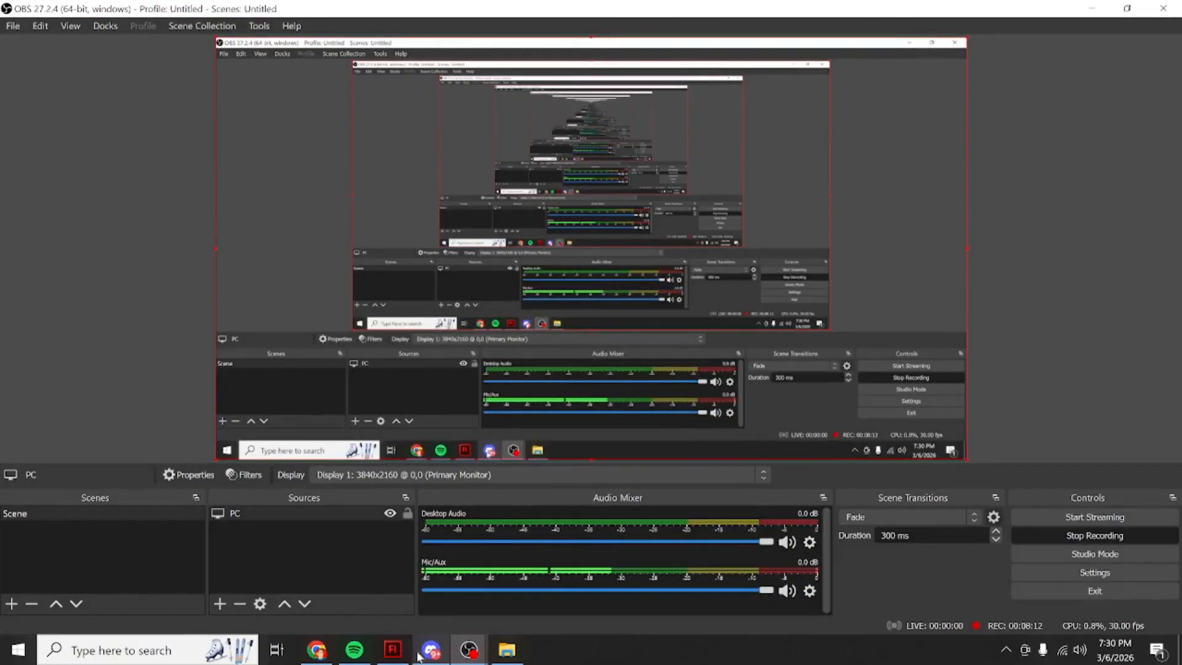
left_click(393, 649)
left_click(234, 92)
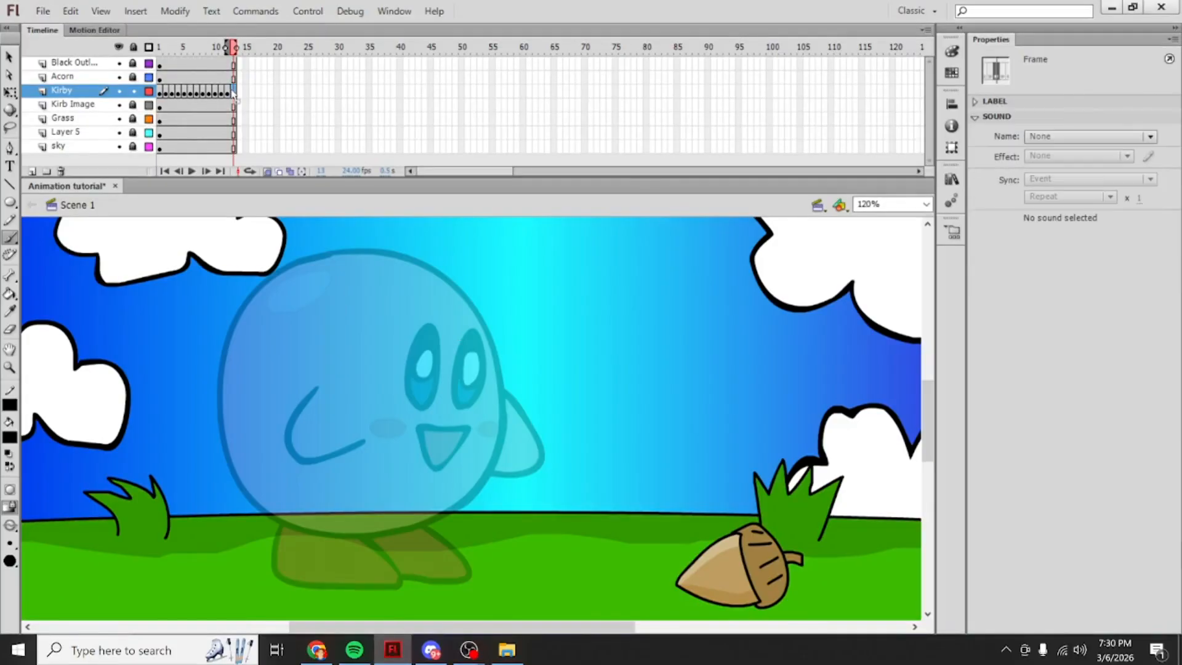
mouse_move(460, 288)
left_mouse_down()
mouse_move(382, 254)
mouse_move(343, 253)
mouse_move(251, 307)
mouse_move(221, 399)
mouse_move(224, 456)
mouse_move(246, 499)
mouse_move(277, 520)
mouse_move(340, 532)
mouse_move(408, 528)
mouse_move(476, 483)
mouse_move(502, 436)
mouse_move(508, 379)
mouse_move(497, 328)
mouse_move(458, 282)
left_mouse_up()
key("ctrl+z")
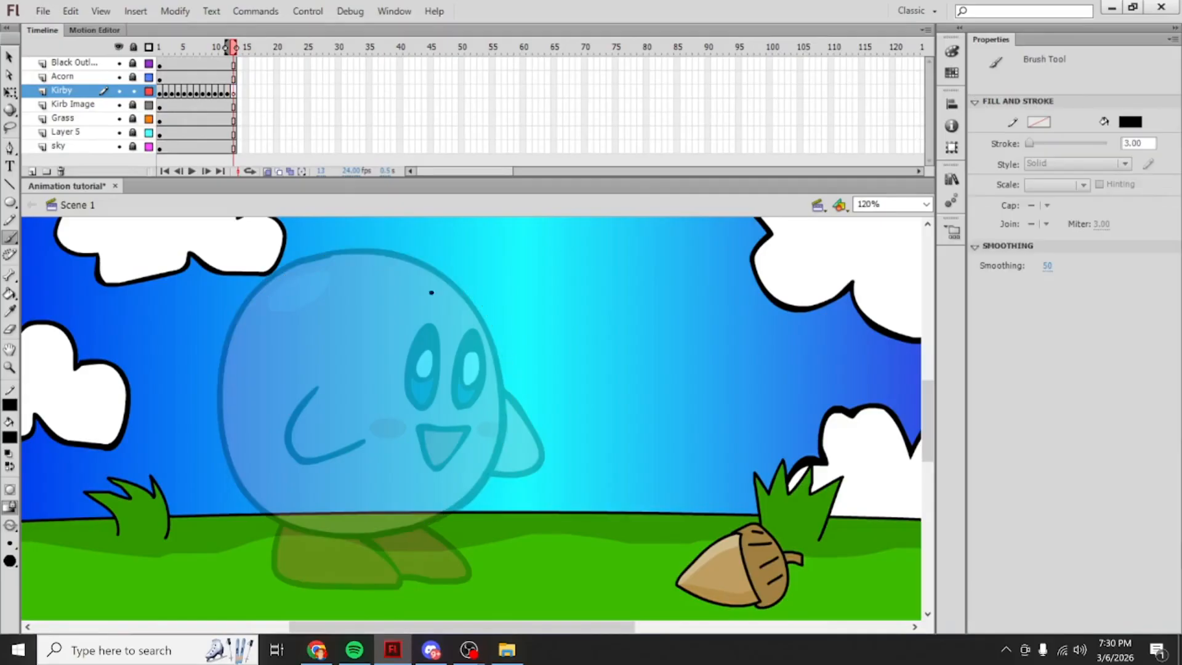
Step: Trace Kirby's round body outline on frame 13 with the fourth-smallest brush size and erase the uneven bump on top of the head
left_click(10, 544)
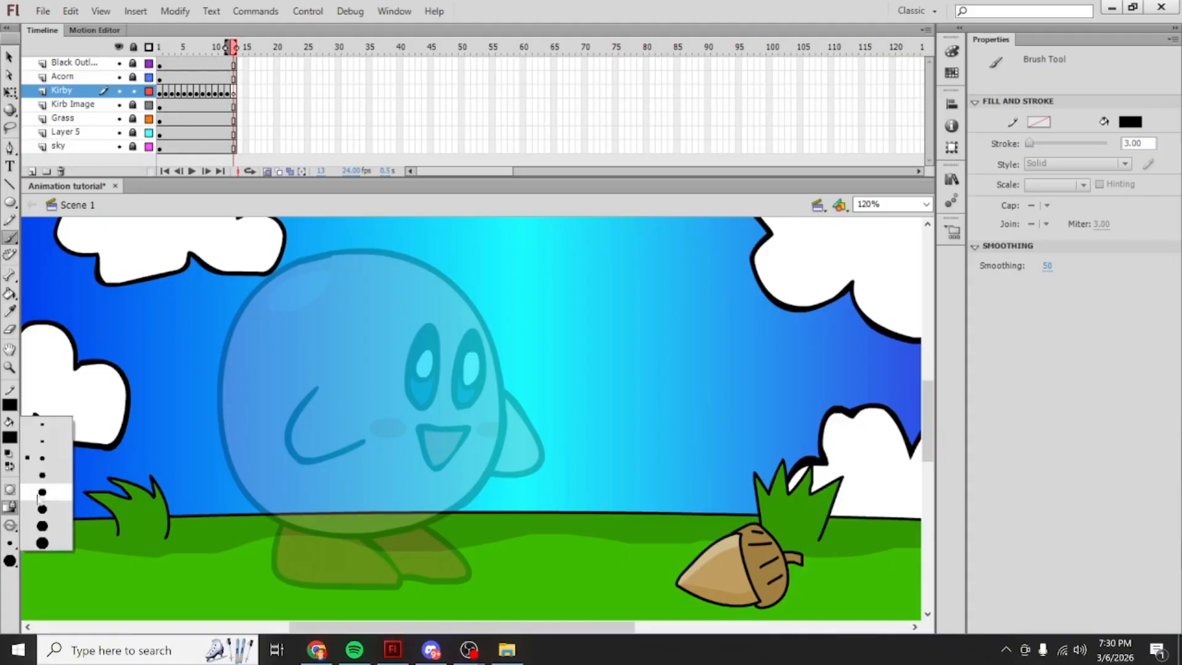
left_click(41, 476)
mouse_move(416, 263)
left_mouse_down()
mouse_move(305, 264)
mouse_move(250, 307)
mouse_move(225, 355)
mouse_move(217, 446)
mouse_move(229, 481)
mouse_move(288, 528)
mouse_move(389, 533)
mouse_move(462, 500)
mouse_move(490, 459)
mouse_move(501, 369)
mouse_move(471, 302)
mouse_move(417, 264)
left_mouse_up()
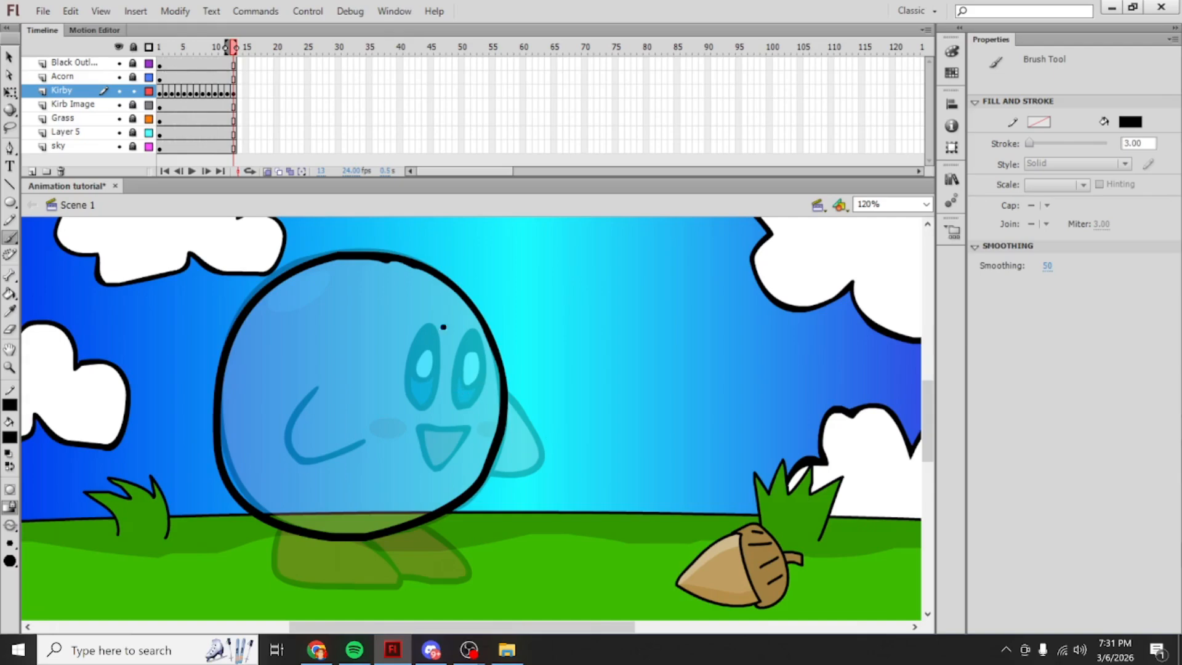
left_click(10, 328)
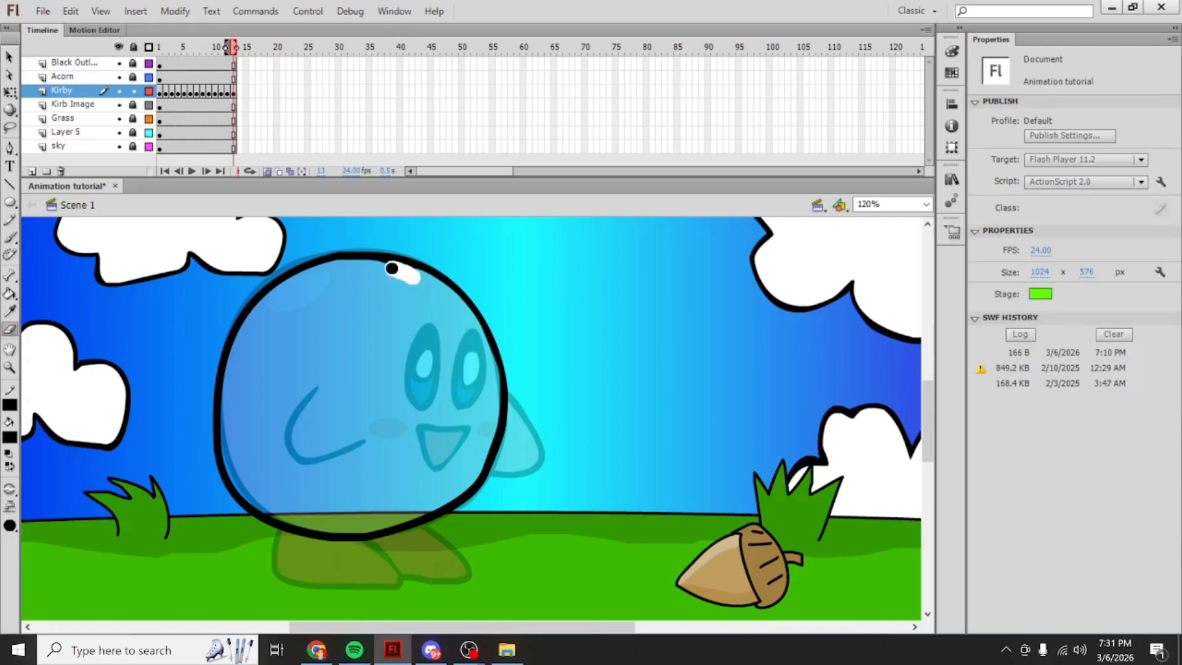
Step: Draw Kirby's two oval eyes with inner pupil highlights over the onion-skinned eyes, using the third-smallest brush size
left_click(10, 237)
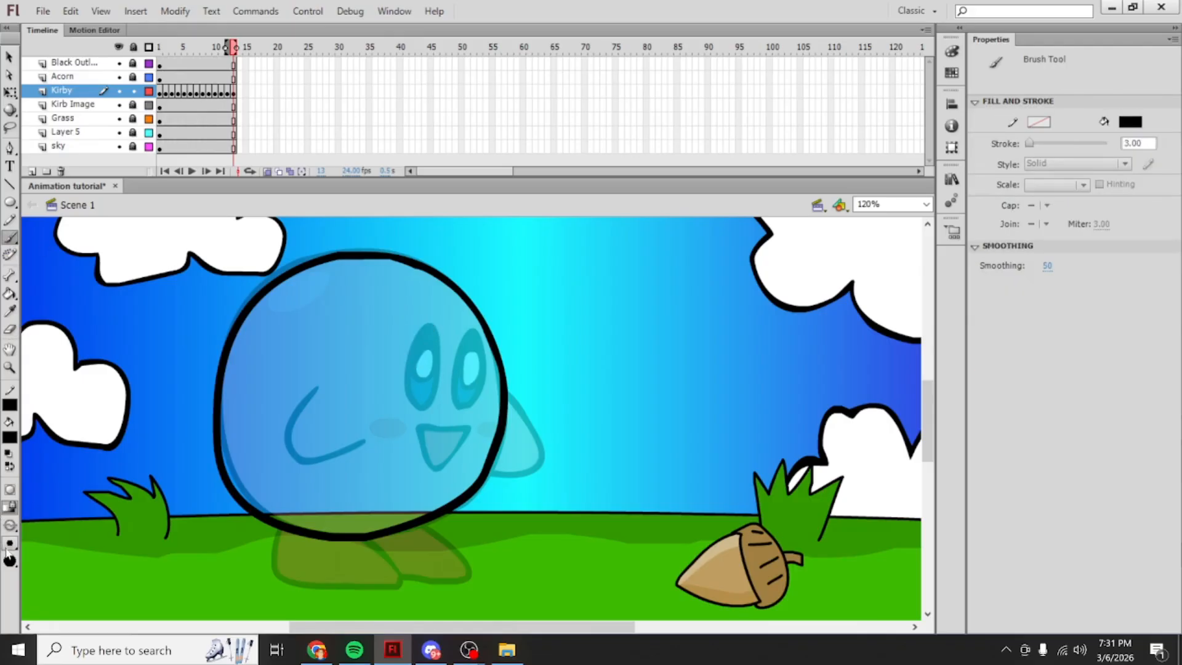
left_click(9, 544)
left_click(42, 463)
mouse_move(423, 334)
left_mouse_down()
mouse_move(409, 406)
mouse_move(425, 407)
mouse_move(433, 386)
mouse_move(440, 344)
mouse_move(424, 335)
mouse_move(456, 361)
mouse_move(461, 404)
mouse_move(484, 361)
mouse_move(464, 342)
mouse_move(461, 378)
left_mouse_up()
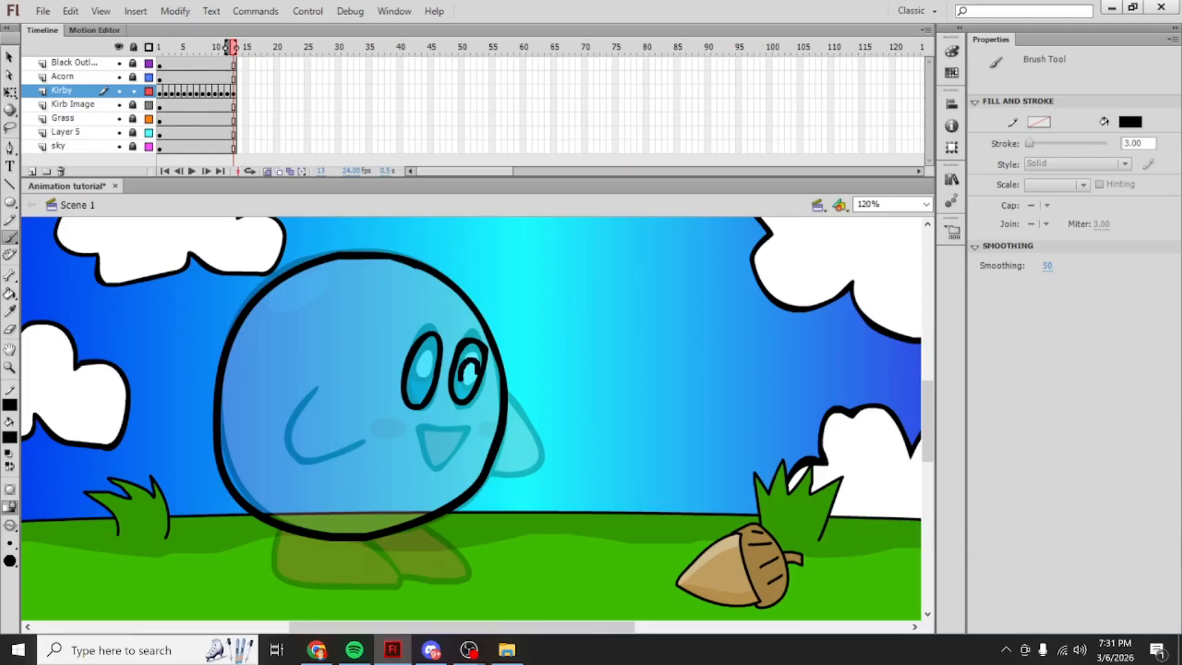
key("ctrl+z")
mouse_move(474, 363)
left_mouse_down()
mouse_move(461, 377)
mouse_move(472, 385)
mouse_move(466, 360)
mouse_move(413, 371)
mouse_move(431, 380)
left_mouse_up()
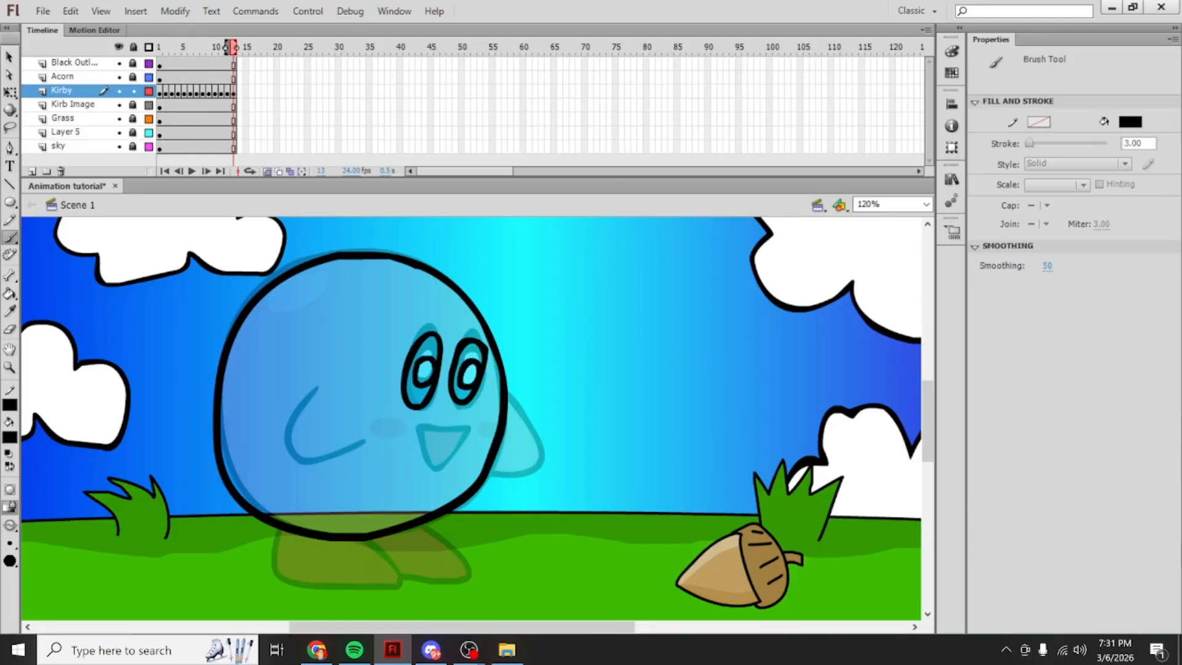
Step: Lasso both eyes, move them slightly down, and skew and stretch them with Free Transform to about 94.7 wide by 97.7 high
left_click(10, 128)
mouse_move(412, 321)
left_mouse_down()
mouse_move(388, 338)
mouse_move(395, 433)
mouse_move(447, 434)
mouse_move(474, 416)
mouse_move(490, 341)
mouse_move(421, 310)
mouse_move(439, 356)
left_mouse_up()
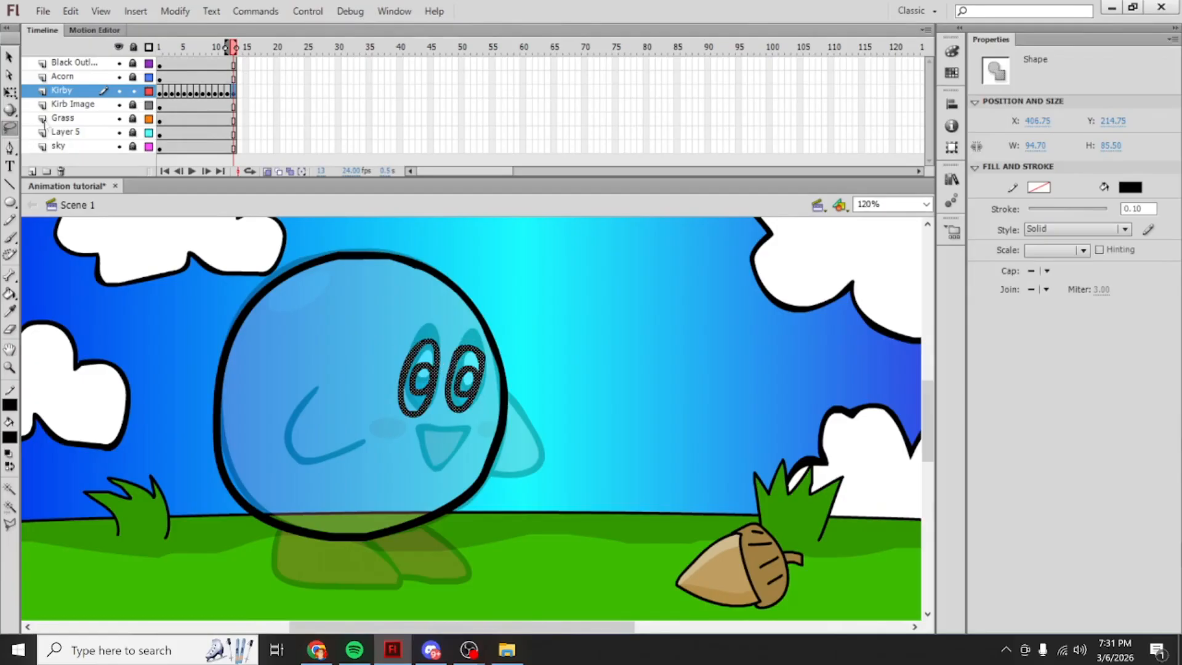
left_click(10, 92)
left_click_drag(441, 337, 486, 357)
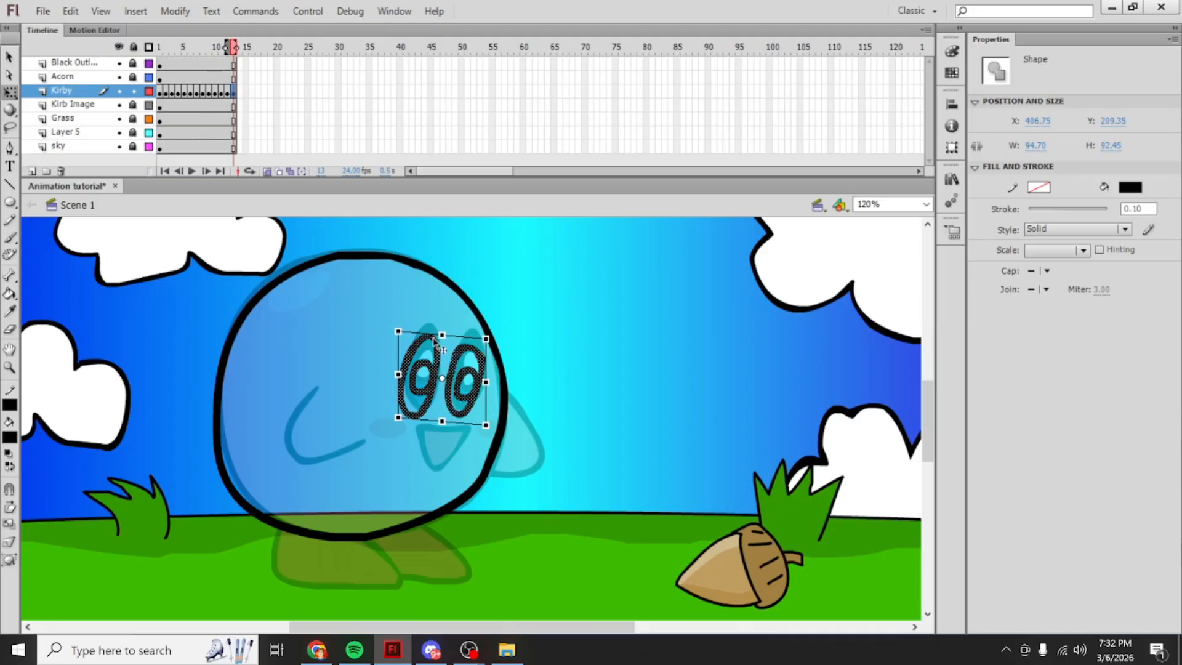
left_click_drag(443, 334, 443, 327)
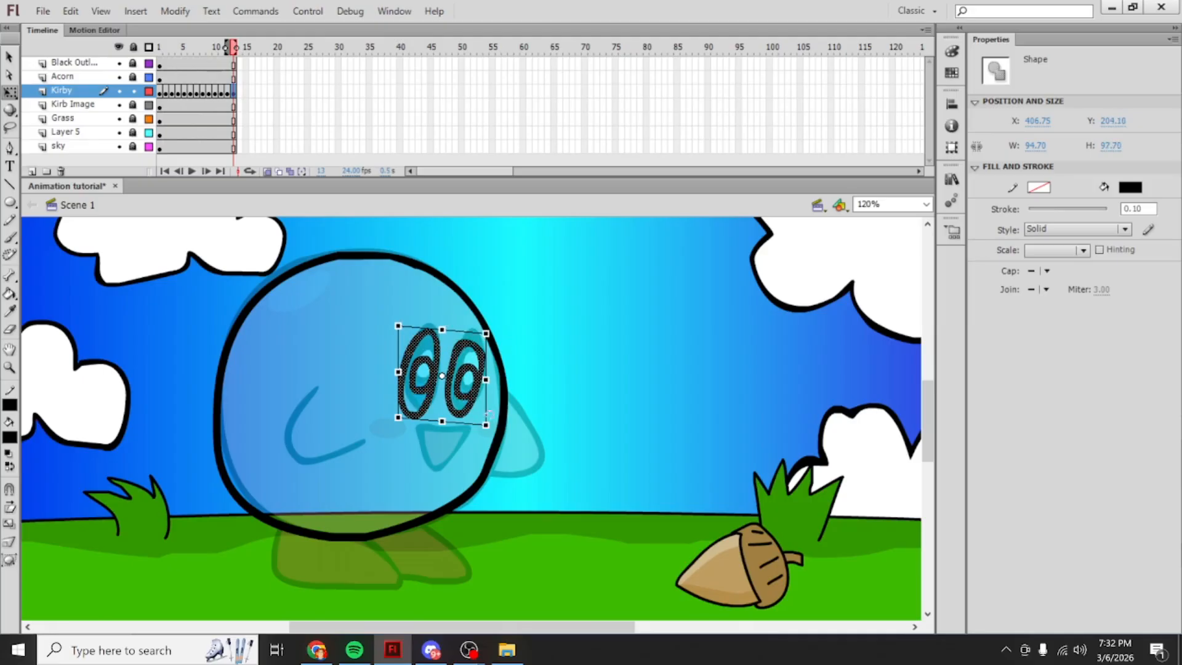
left_click_drag(487, 416, 484, 421)
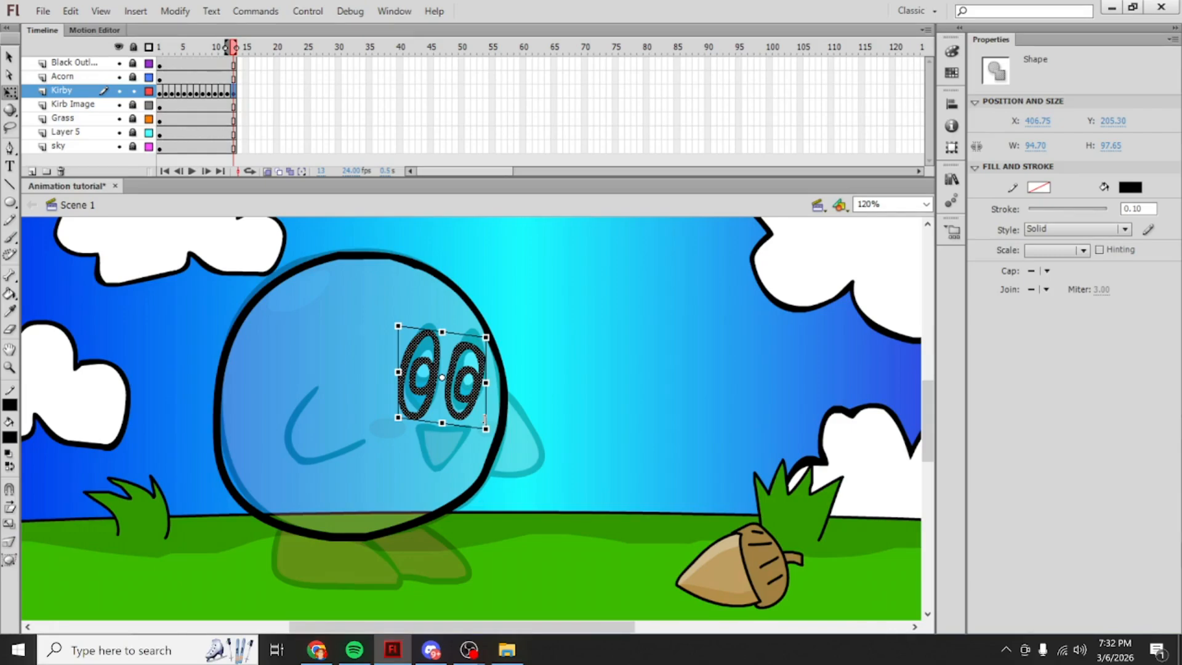
left_click(510, 357)
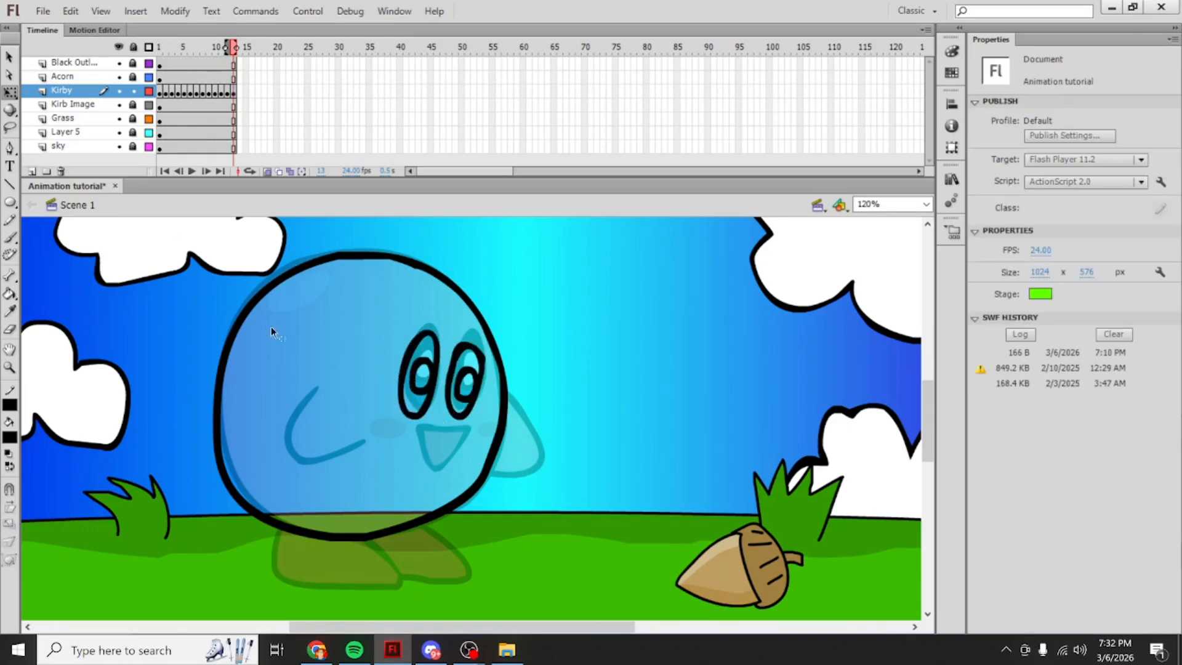
Step: Stretch the eye nearest the edge of Kirby's face slightly downward with Free Transform, and deselect the eyes
left_click(477, 376)
left_click(479, 381)
left_click(480, 355)
left_click_drag(464, 421, 464, 430)
left_click(427, 386)
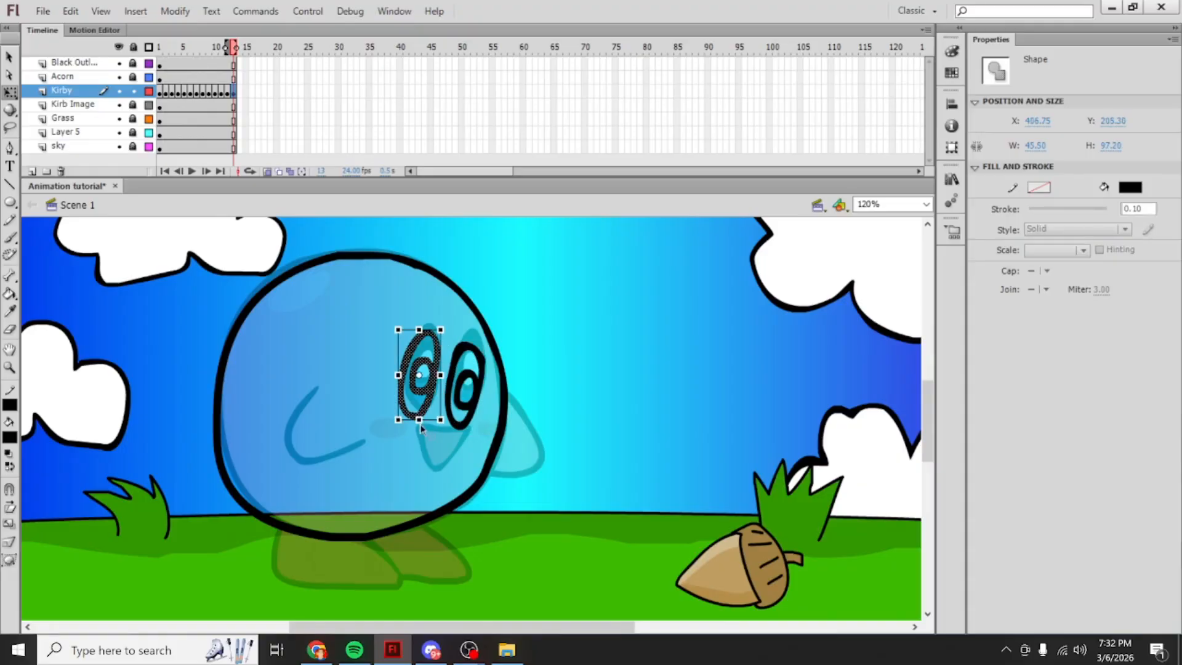
left_click(554, 448)
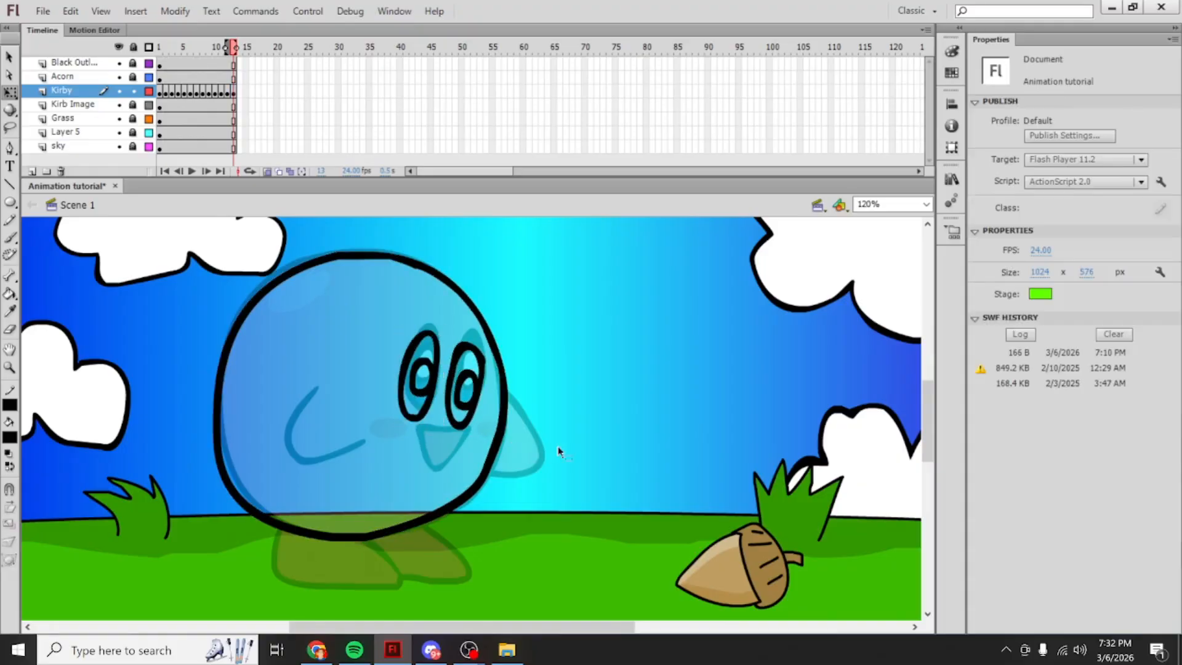
Step: Draw Kirby's open mouth below the eyes and outline both feet beneath the body with the Brush tool
left_click(10, 237)
mouse_move(409, 433)
left_mouse_down()
mouse_move(462, 446)
mouse_move(434, 471)
mouse_move(409, 472)
mouse_move(404, 437)
left_mouse_up()
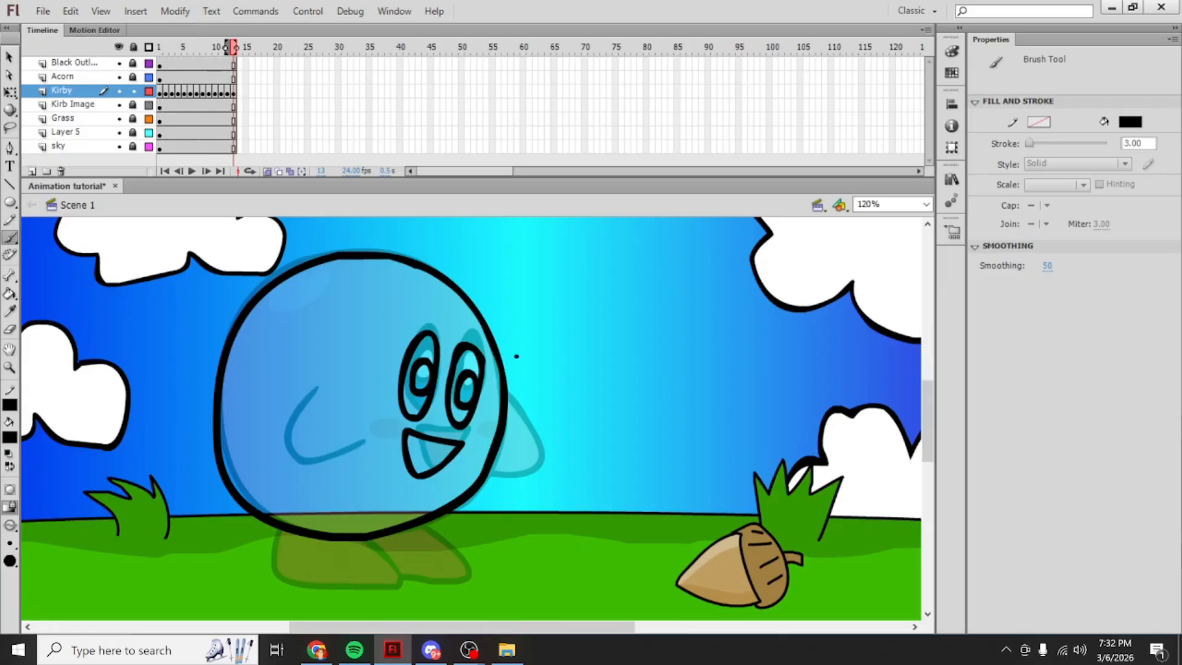
scroll(395, 423, "down", 3)
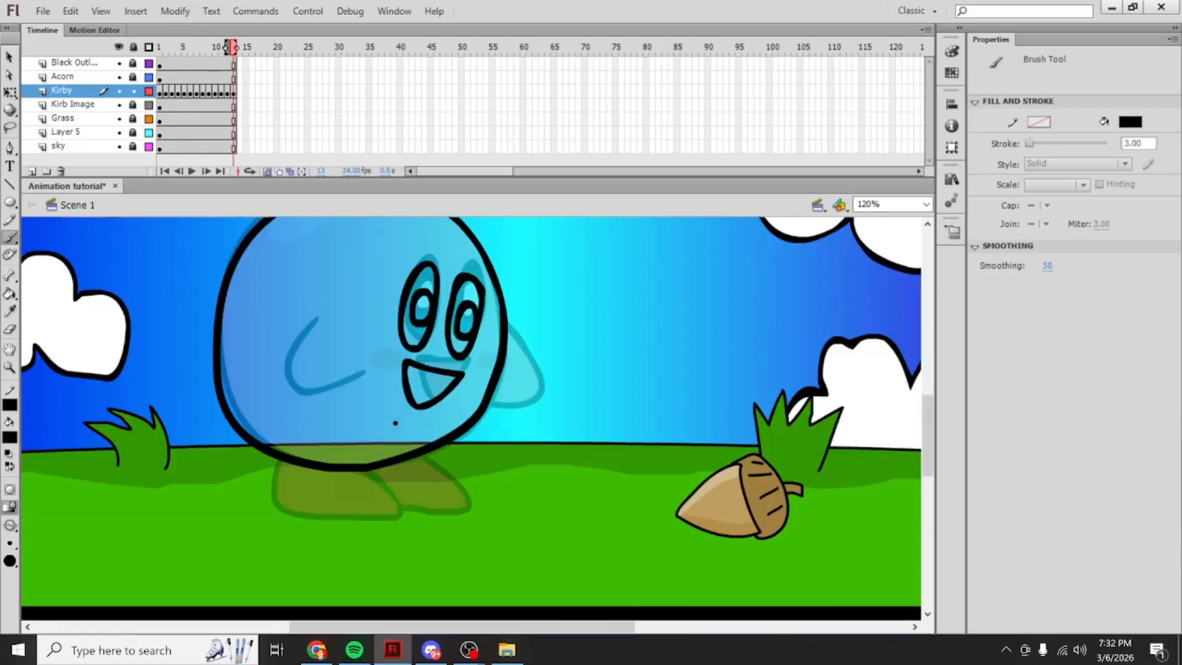
mouse_move(269, 457)
left_mouse_down()
mouse_move(264, 494)
mouse_move(342, 530)
mouse_move(369, 531)
mouse_move(366, 488)
left_mouse_up()
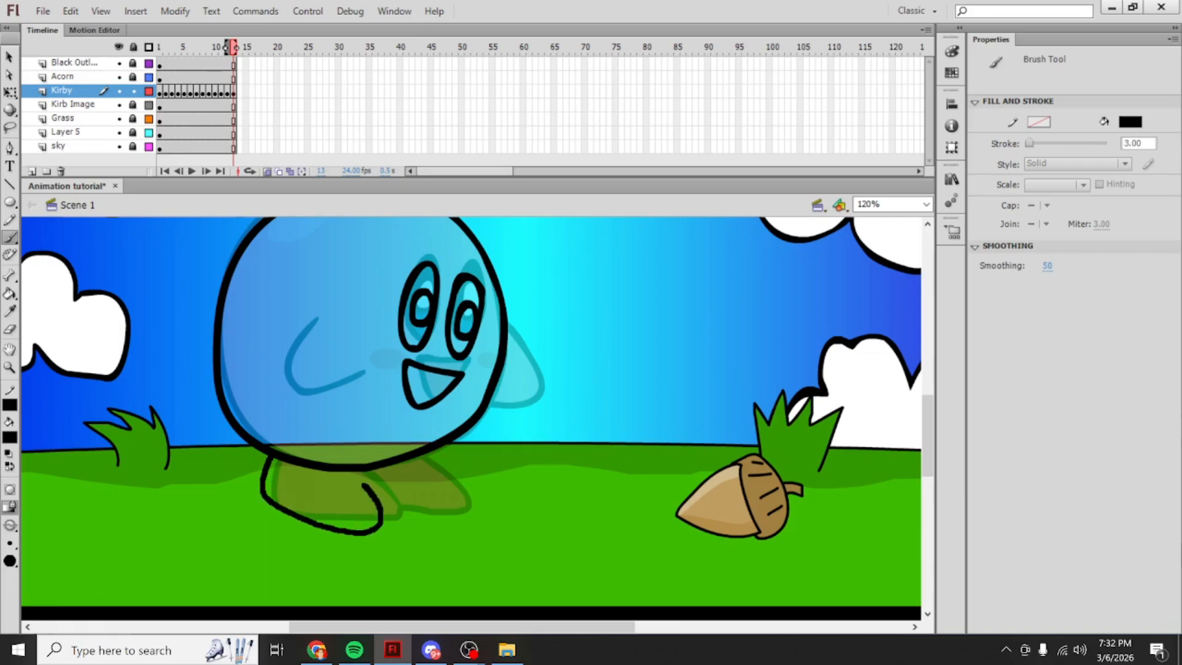
key("ctrl+z")
mouse_move(262, 458)
left_mouse_down()
mouse_move(261, 494)
mouse_move(376, 528)
mouse_move(382, 514)
mouse_move(350, 470)
left_mouse_up()
mouse_move(424, 452)
left_mouse_down()
mouse_move(458, 466)
mouse_move(481, 500)
mouse_move(372, 498)
left_mouse_up()
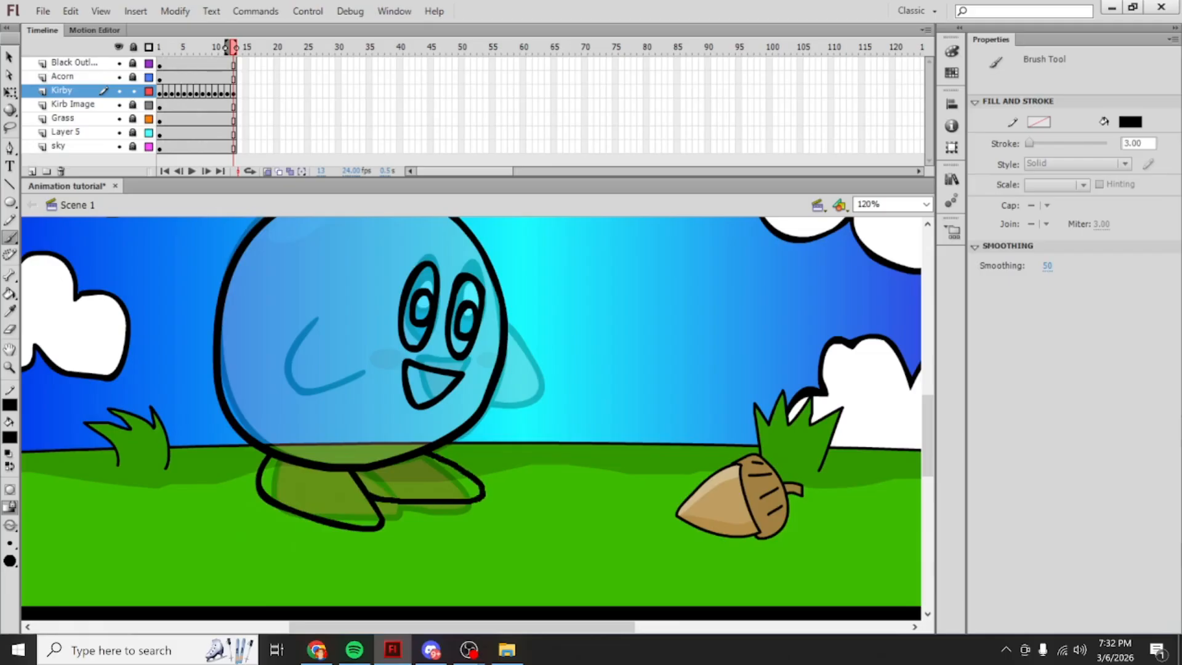
Step: Draw Kirby's near arm as a curve on the body and the far arm sticking out beyond the face side of the outline
scroll(556, 428, "up", 3)
mouse_move(333, 372)
left_mouse_down()
mouse_move(263, 390)
mouse_move(268, 416)
mouse_move(332, 442)
left_mouse_up()
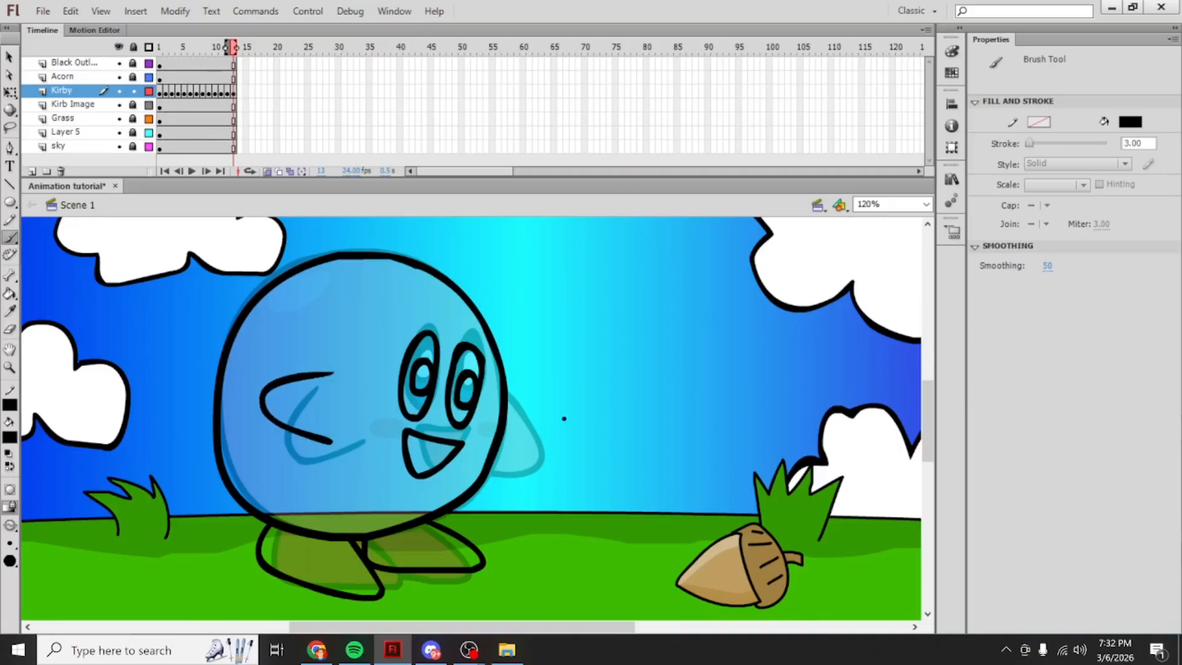
mouse_move(506, 381)
left_mouse_down()
mouse_move(557, 399)
mouse_move(500, 449)
left_mouse_up()
key("ctrl+z")
mouse_move(507, 384)
left_mouse_down()
mouse_move(555, 431)
mouse_move(497, 456)
left_mouse_up()
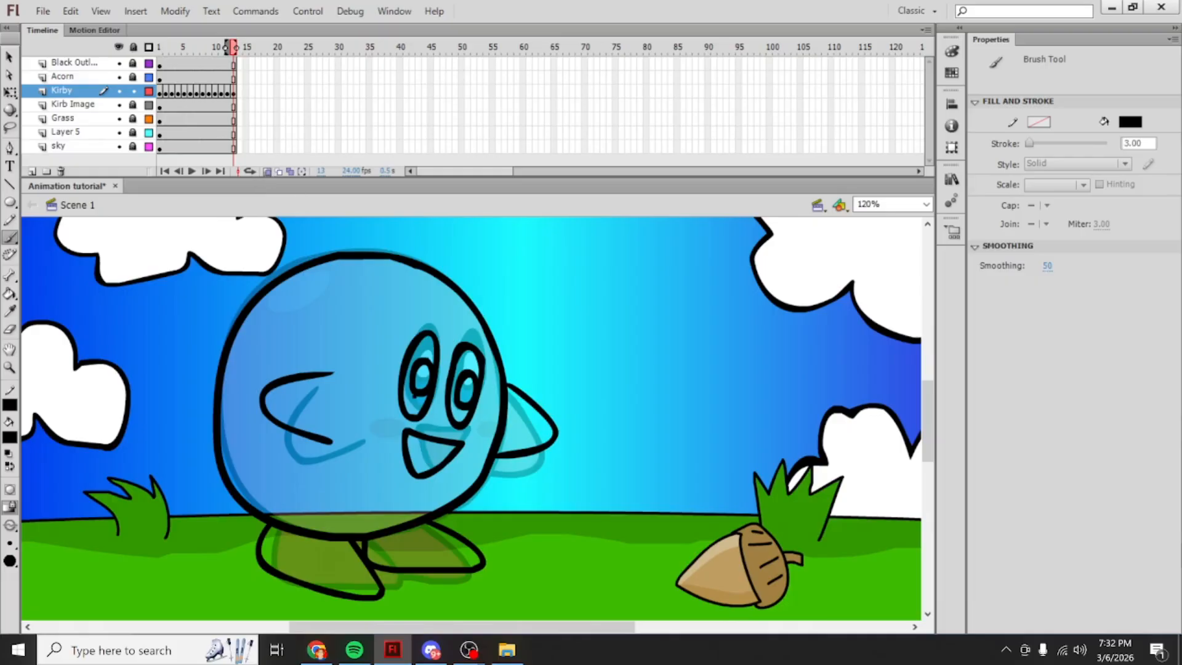
Step: Turn off onion skinning, and compare the new Kirby outline on frame 13 with the preceding frame before using the Eraser tool
left_click(269, 173)
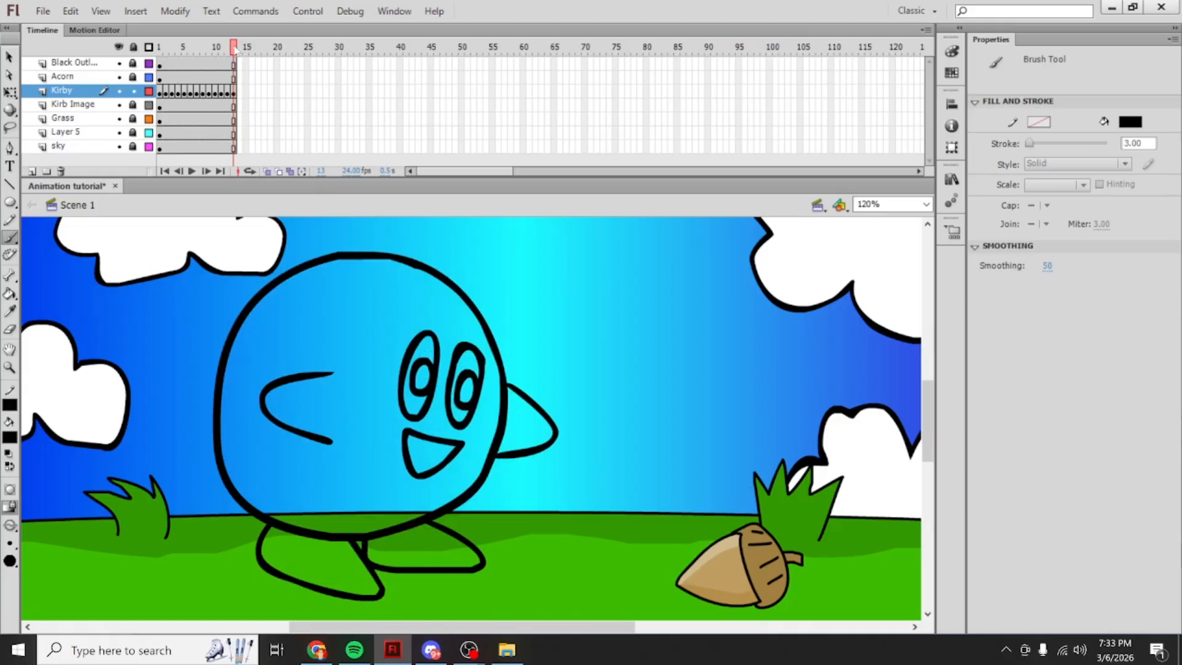
left_click_drag(234, 47, 229, 64)
left_click(234, 92)
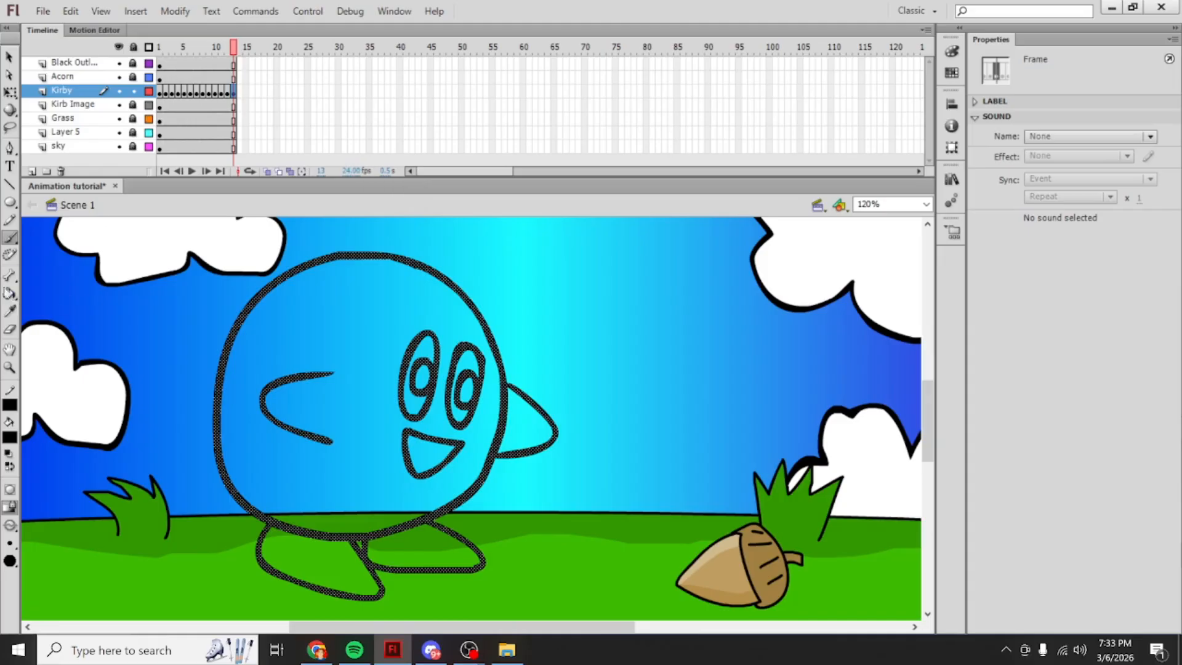
left_click(10, 329)
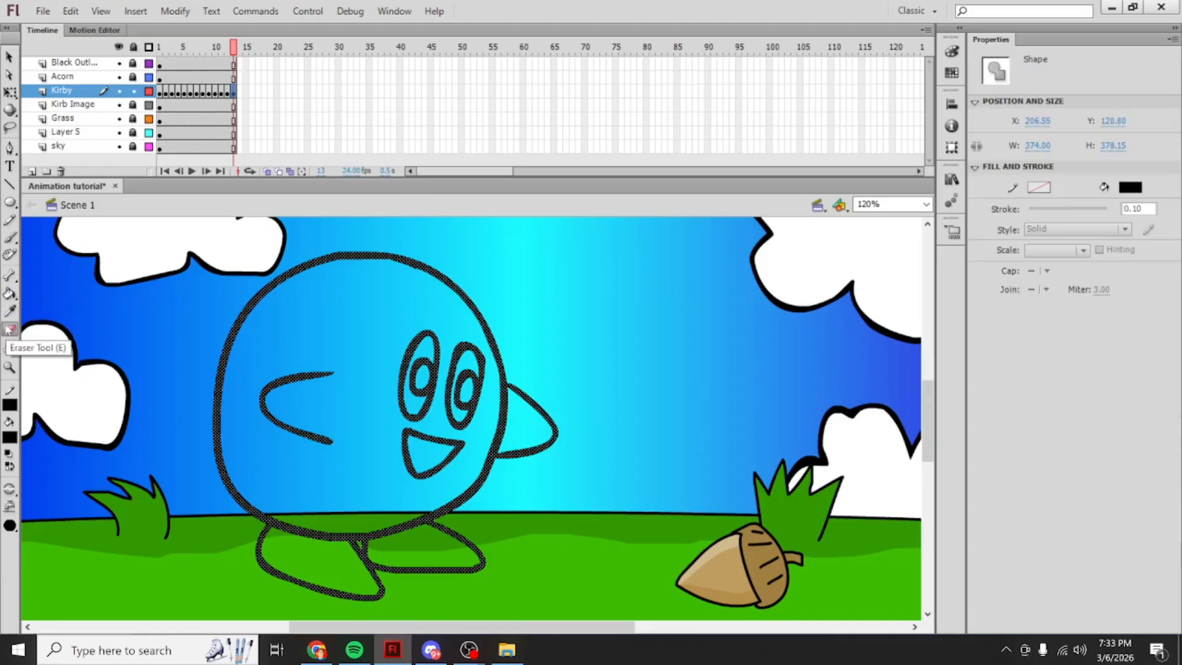
left_click(12, 523)
left_click(47, 394)
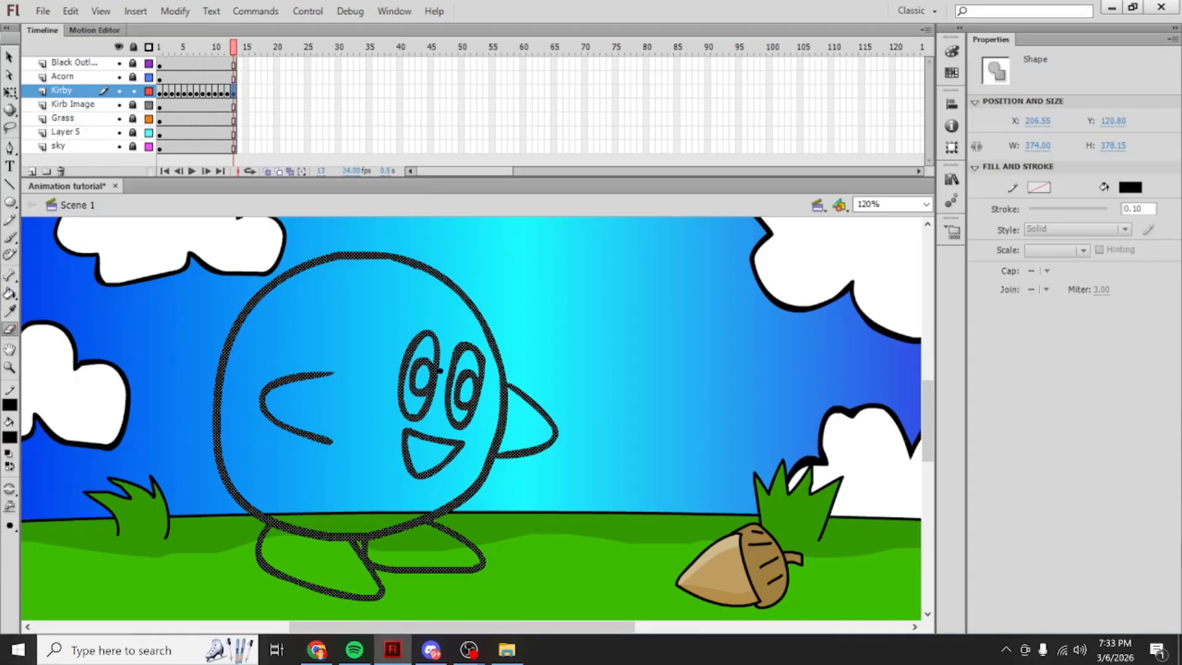
left_click_drag(478, 346, 485, 391)
key("ctrl+z")
left_click_drag(482, 346, 488, 370)
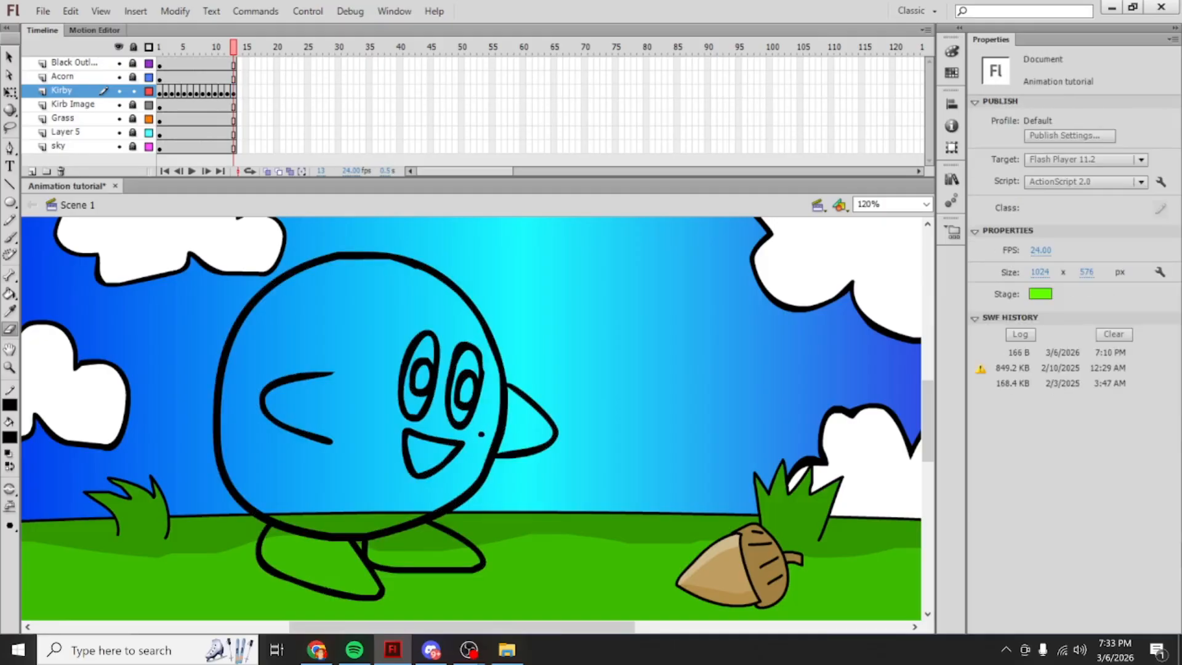
key("ctrl+z")
Step: Trim the outer edge of Kirby's right-hand eye on frame 13 using the smallest round eraser
left_click(10, 525)
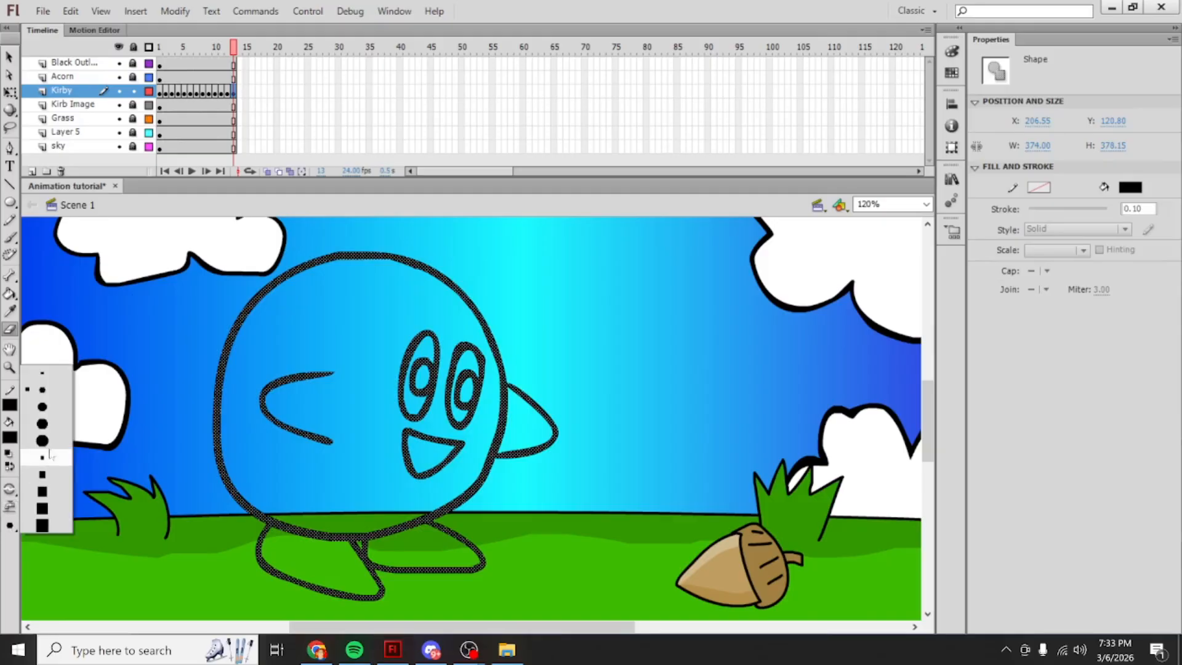
left_click(59, 377)
left_click(481, 349)
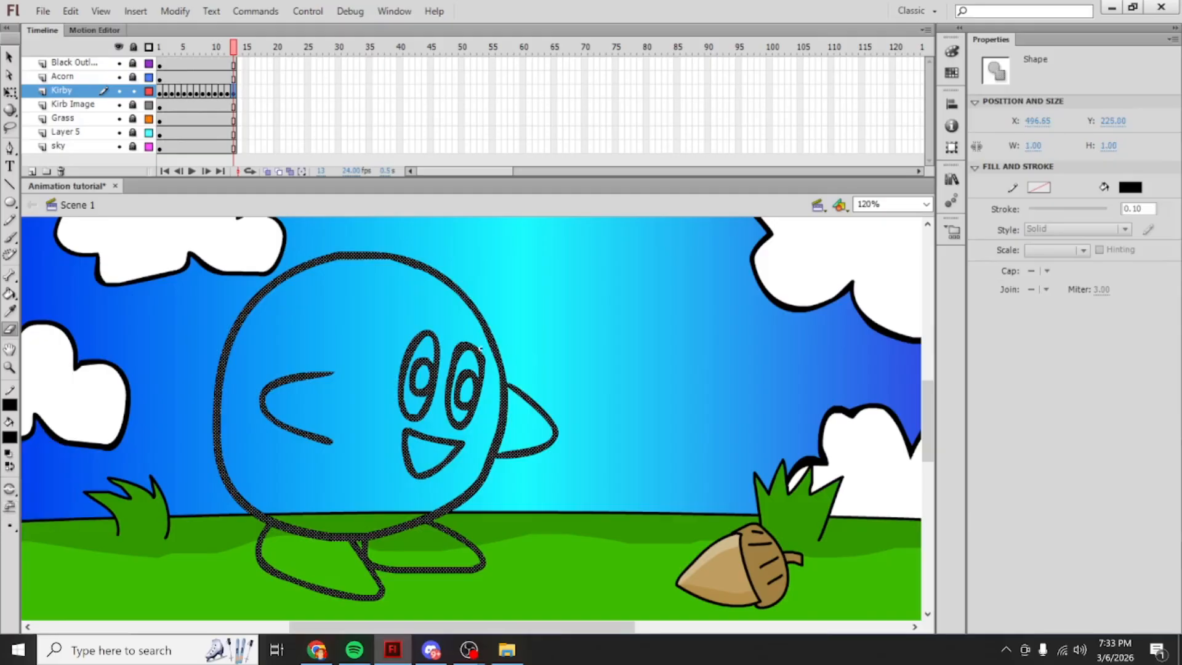
left_click_drag(485, 368, 485, 382)
key("ctrl+z")
left_click_drag(481, 341, 489, 369)
left_click_drag(234, 49, 232, 54)
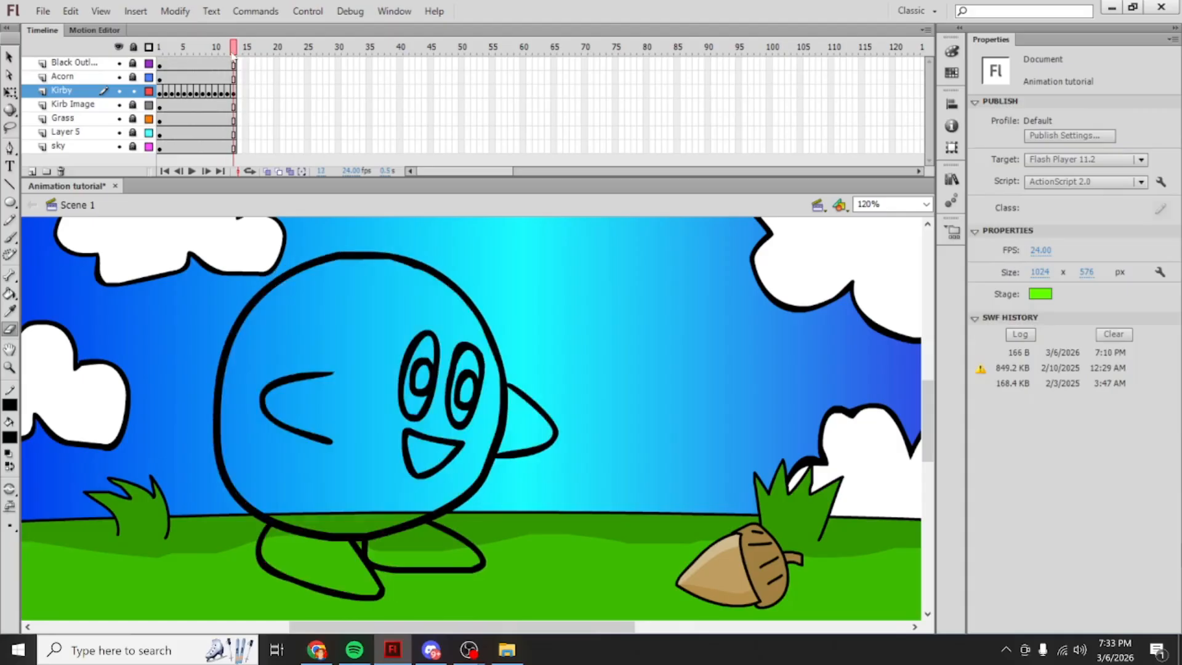
Step: Insert keyframes on the Kirby layer at frames 14 and 15
left_click(237, 91)
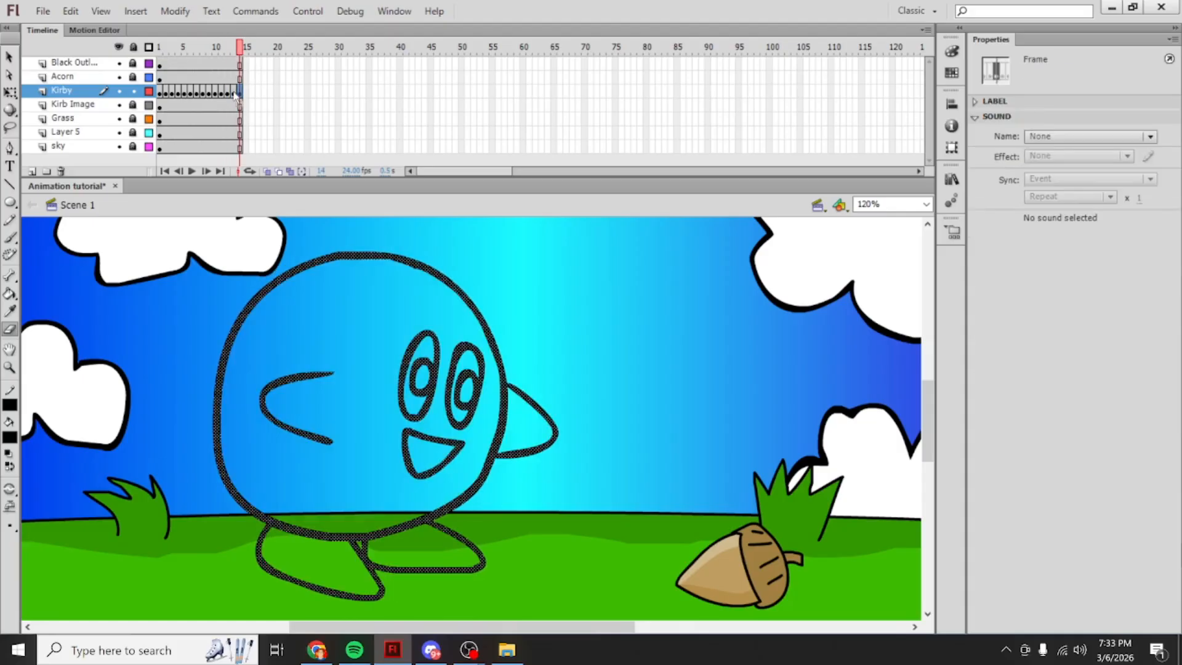
left_click(228, 96)
left_click(233, 96)
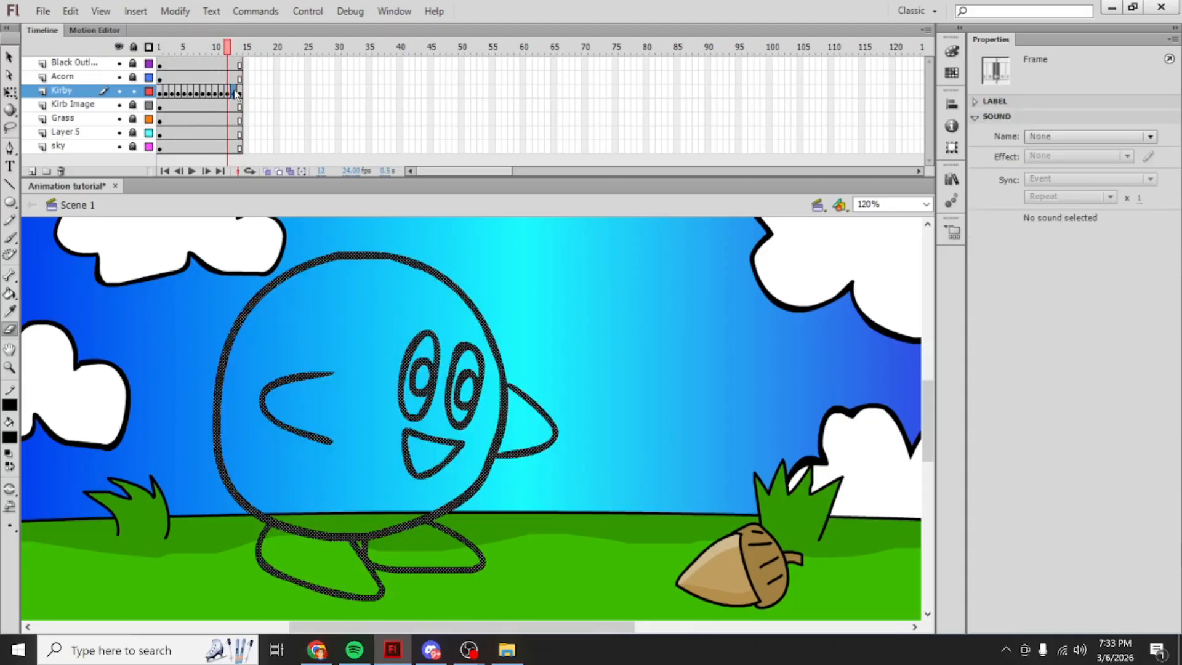
left_click(240, 96)
key("F6")
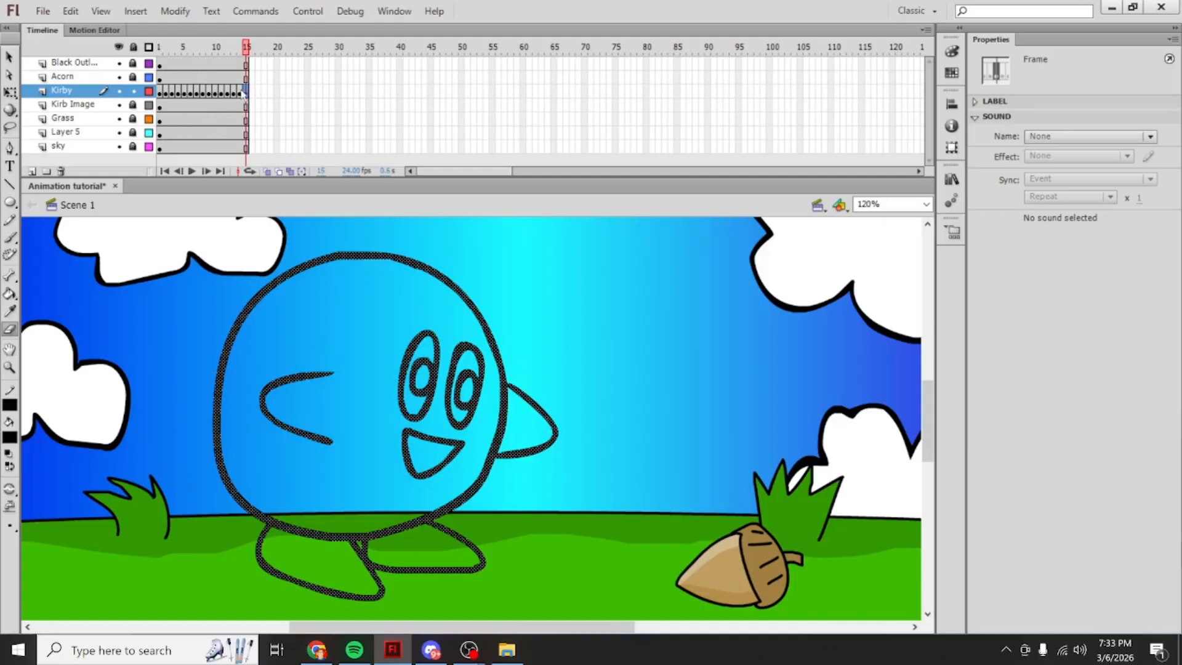
Step: Cut the Kirby drawing out of frame 15 and ready the Brush tool with a small size
right_click(244, 92)
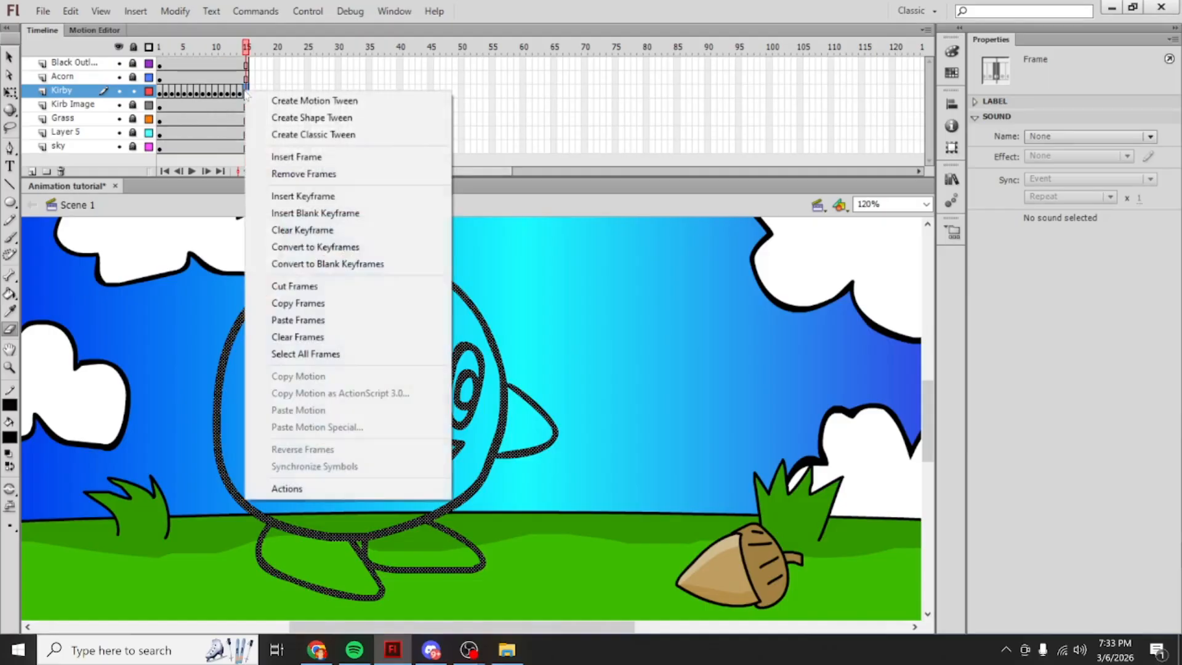
left_click(304, 287)
left_click(10, 236)
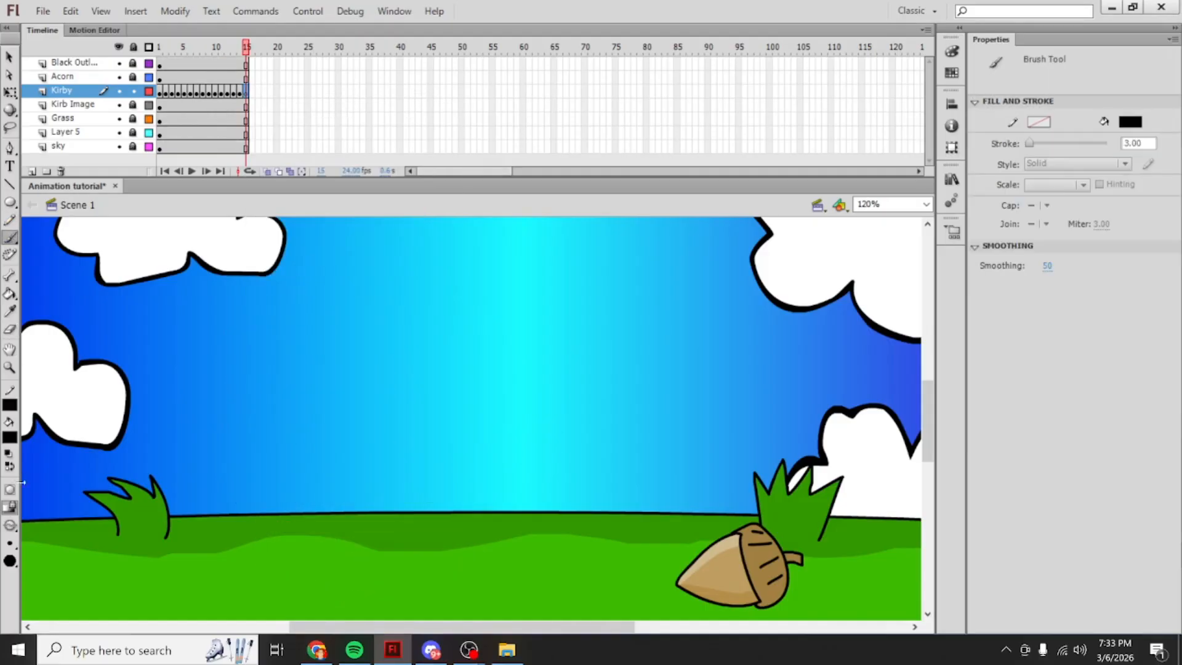
left_click(10, 544)
left_click(44, 474)
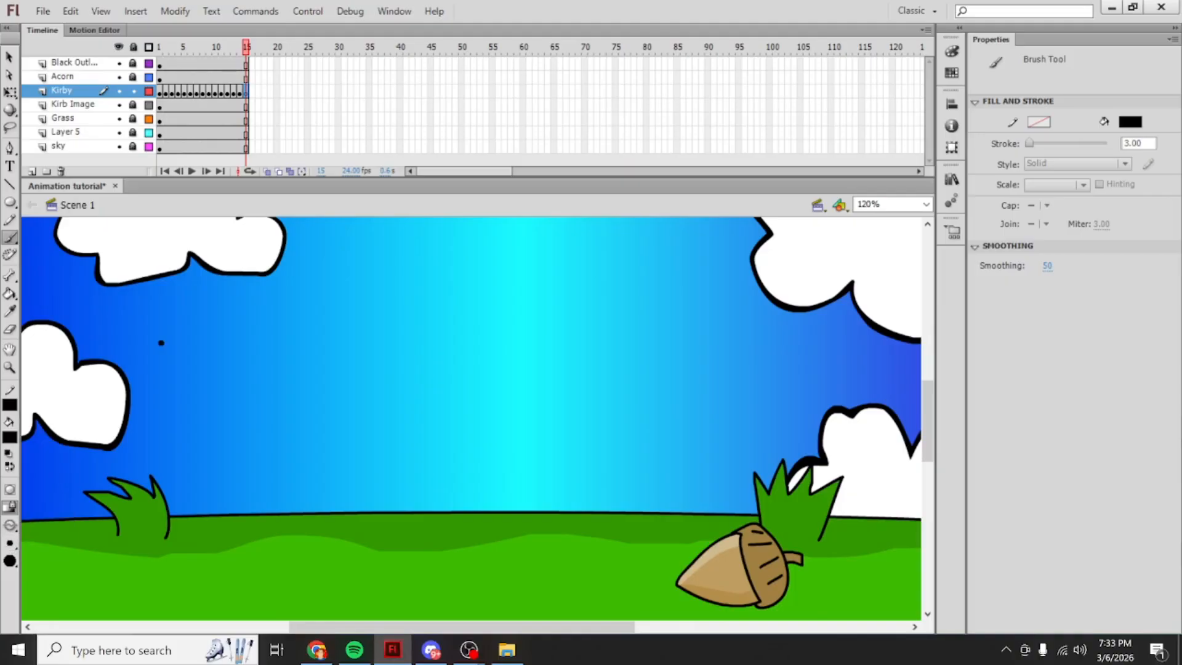
left_click(267, 172)
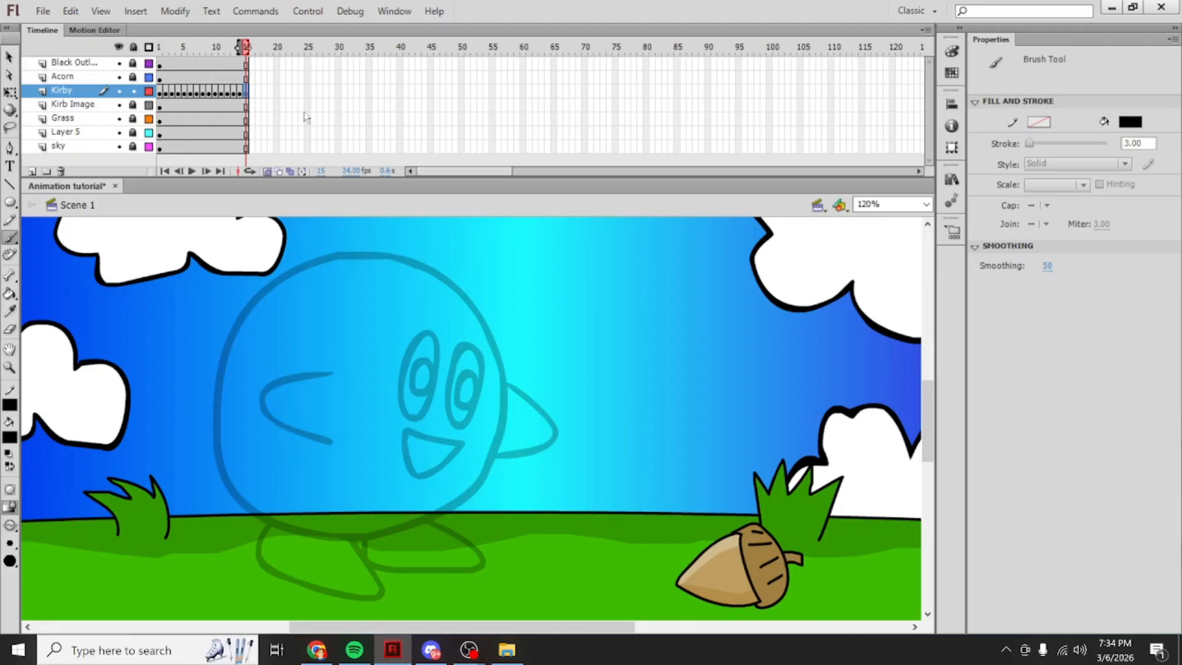
left_click(267, 172)
left_click_drag(245, 46, 239, 46)
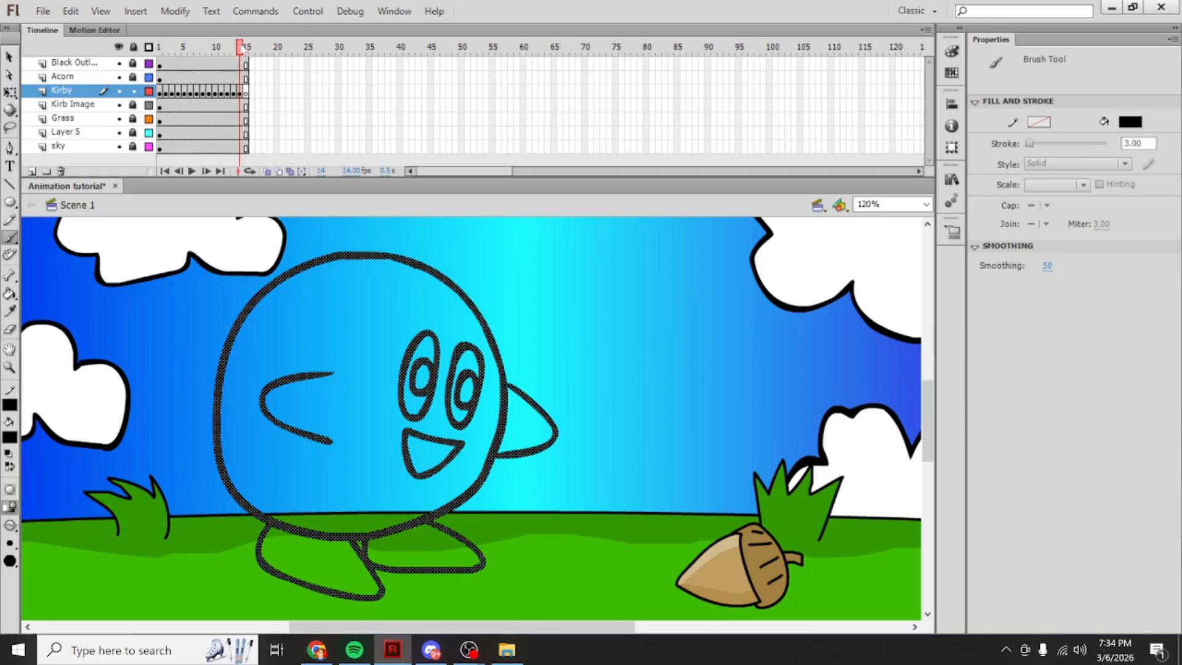
left_click(10, 129)
left_click_drag(422, 321, 399, 345)
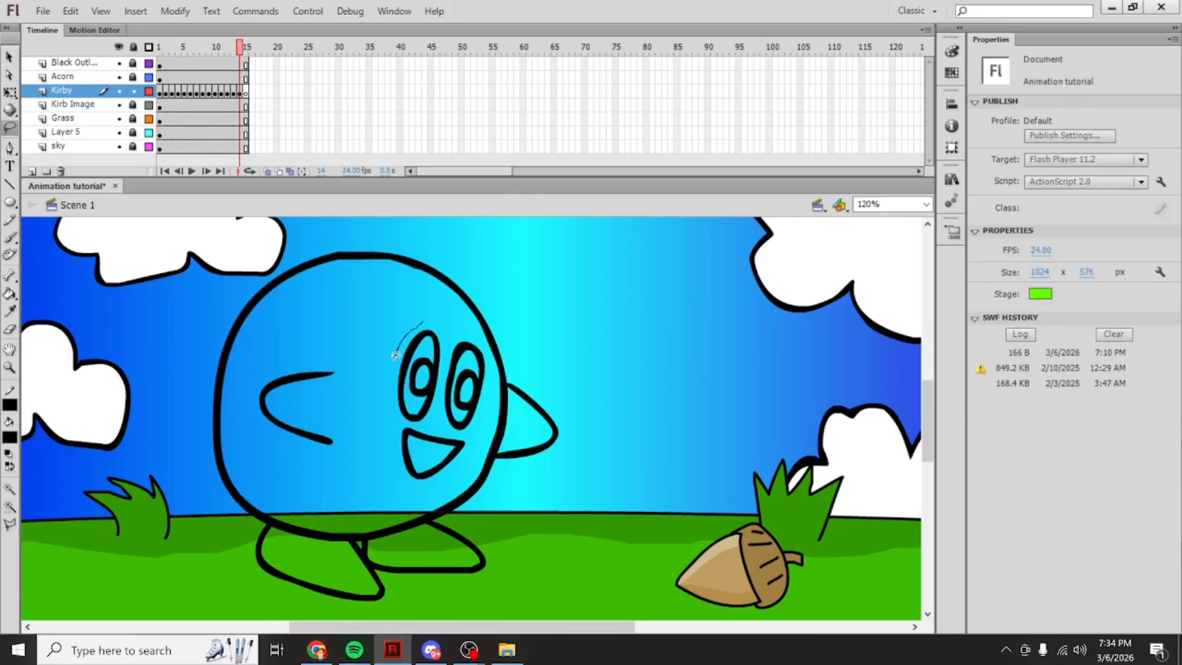
left_click(246, 92)
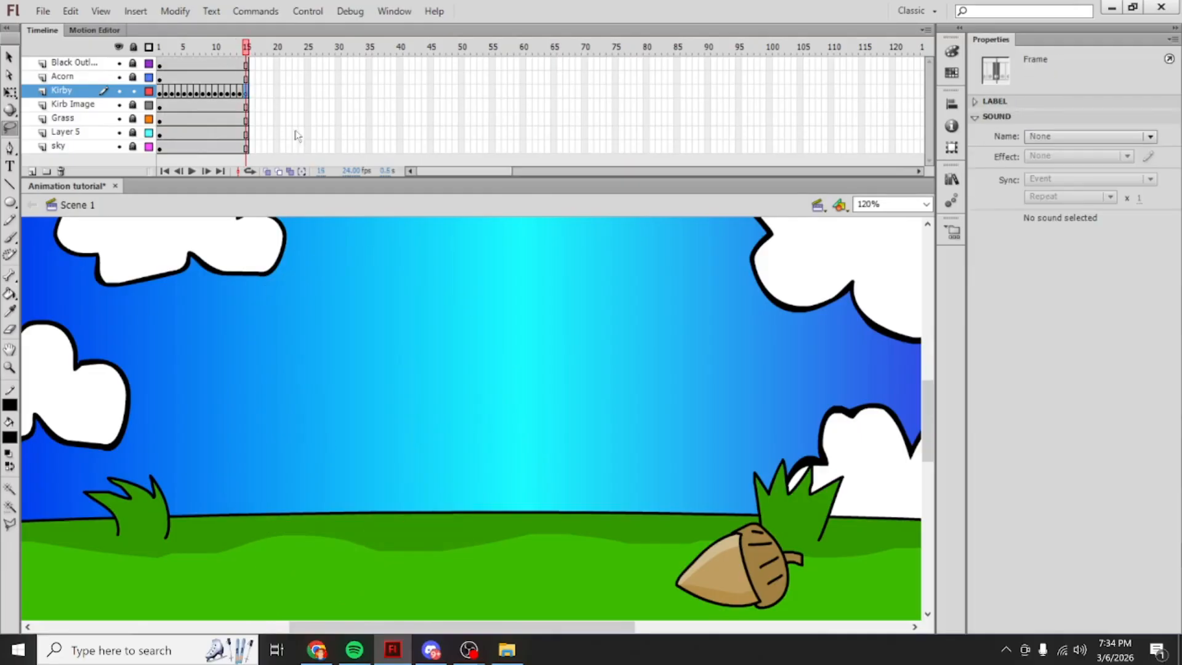
Step: Turn on onion skinning and brush Kirby's round body outline on frame 15 over the previous frame's ghost
left_click(268, 172)
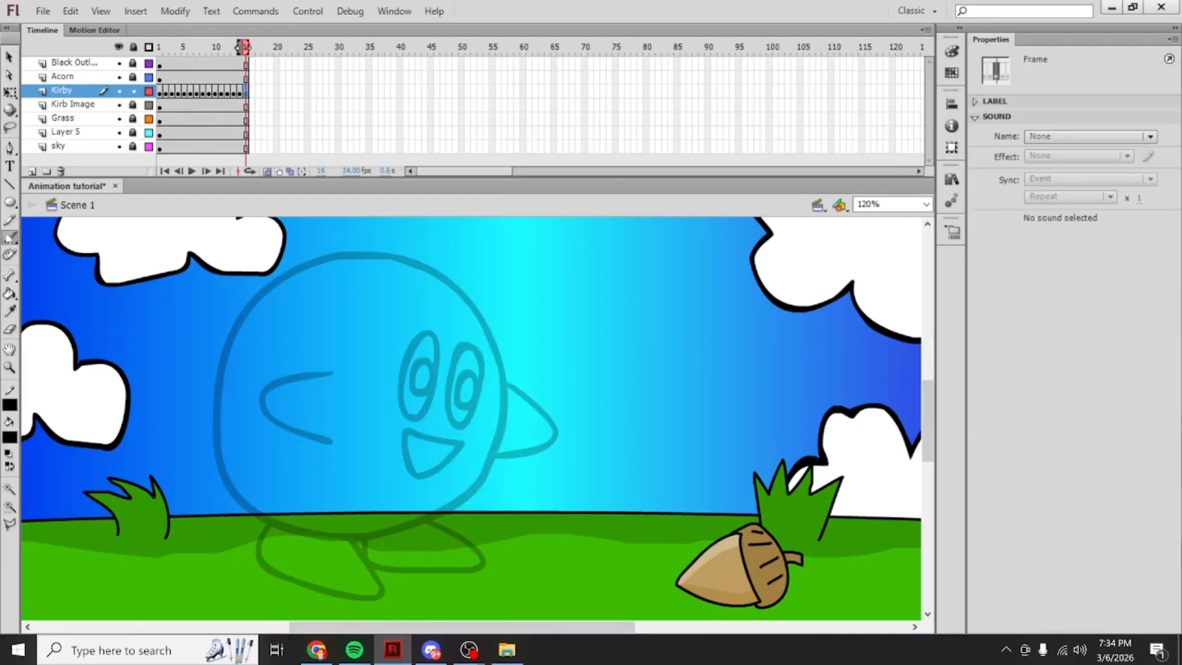
left_click(11, 237)
mouse_move(429, 271)
left_mouse_down()
mouse_move(333, 253)
mouse_move(269, 275)
mouse_move(240, 303)
mouse_move(211, 425)
mouse_move(239, 498)
mouse_move(292, 528)
mouse_move(375, 534)
mouse_move(441, 515)
mouse_move(465, 493)
mouse_move(499, 442)
mouse_move(510, 359)
mouse_move(489, 317)
mouse_move(430, 272)
left_mouse_up()
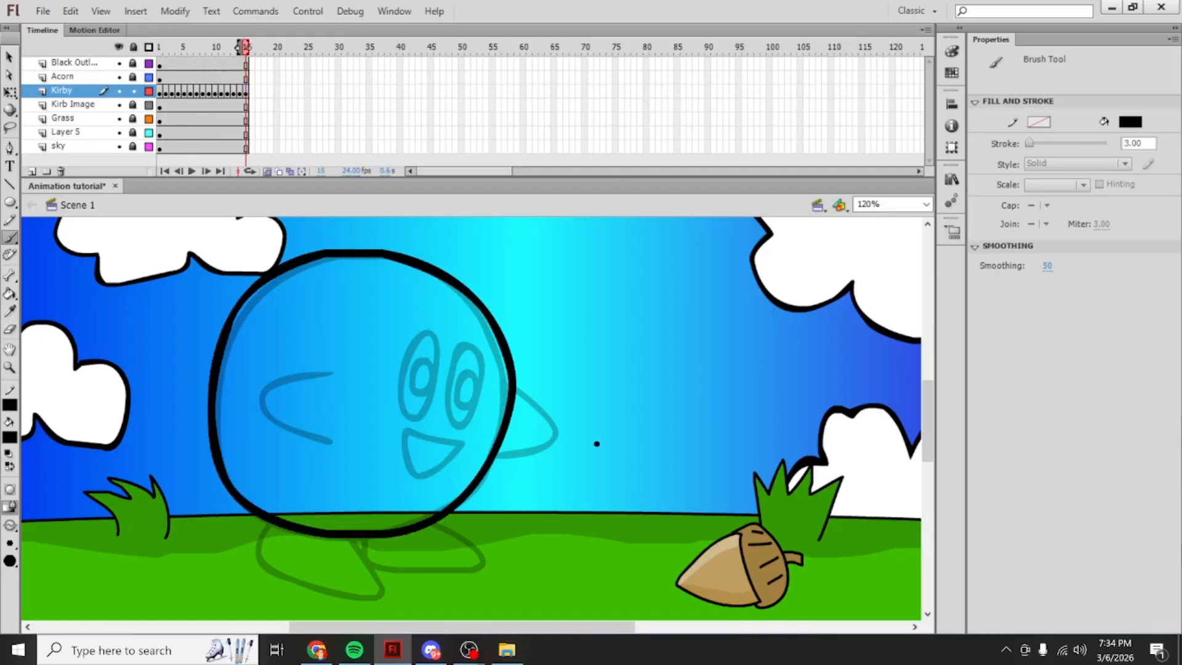
Step: Erase the right side of the body outline on frame 15 with the largest round eraser
left_click(247, 91)
left_click(9, 330)
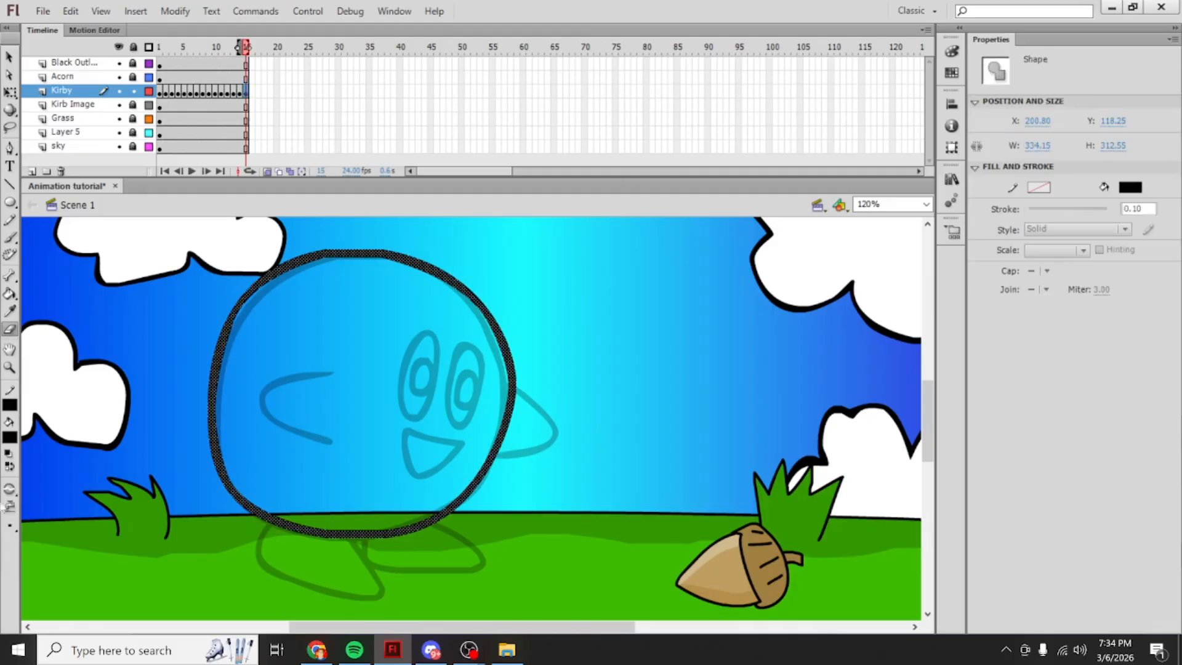
left_click(10, 527)
left_click(43, 440)
left_click(10, 526)
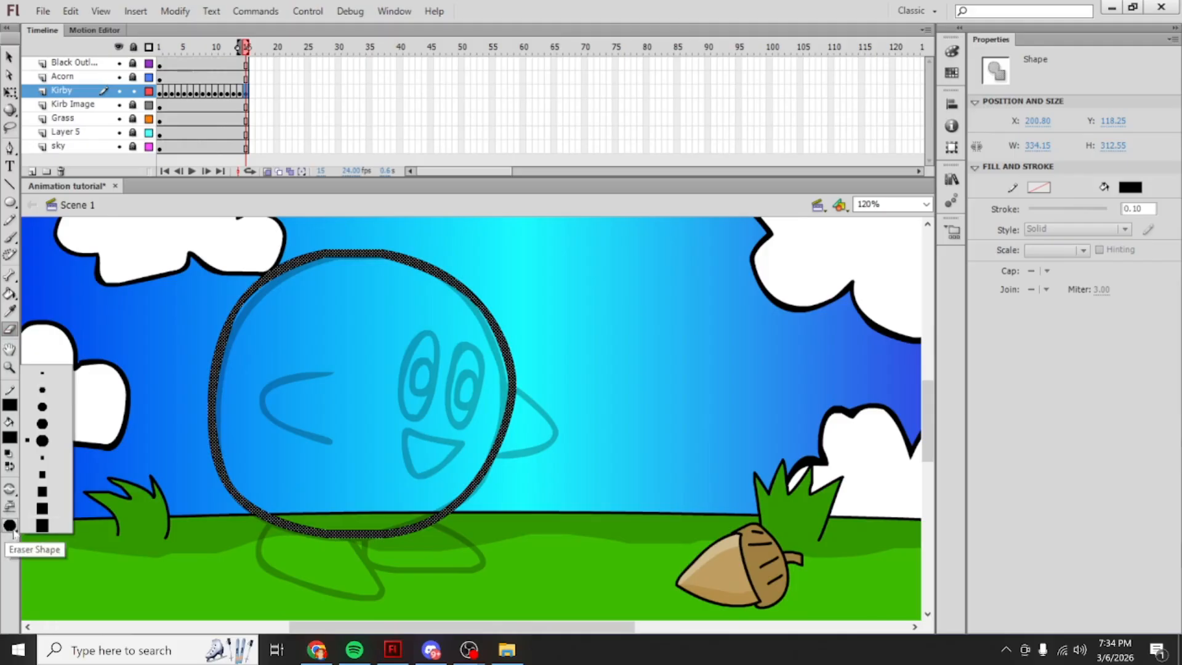
left_click(42, 439)
mouse_move(495, 306)
left_mouse_down()
mouse_move(511, 394)
mouse_move(502, 336)
left_mouse_up()
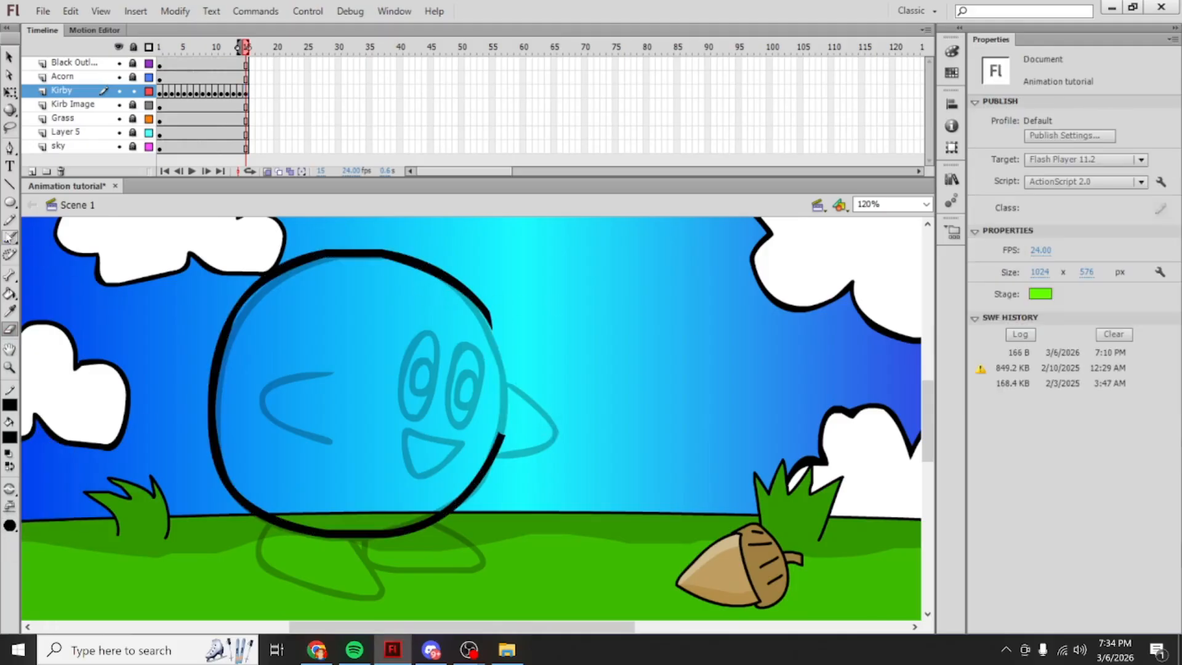
Step: Redraw the missing right side of the body outline with the brush, undoing unsatisfactory strokes
left_click(10, 237)
left_click_drag(490, 312, 501, 440)
key("ctrl+z")
left_click_drag(488, 311, 503, 447)
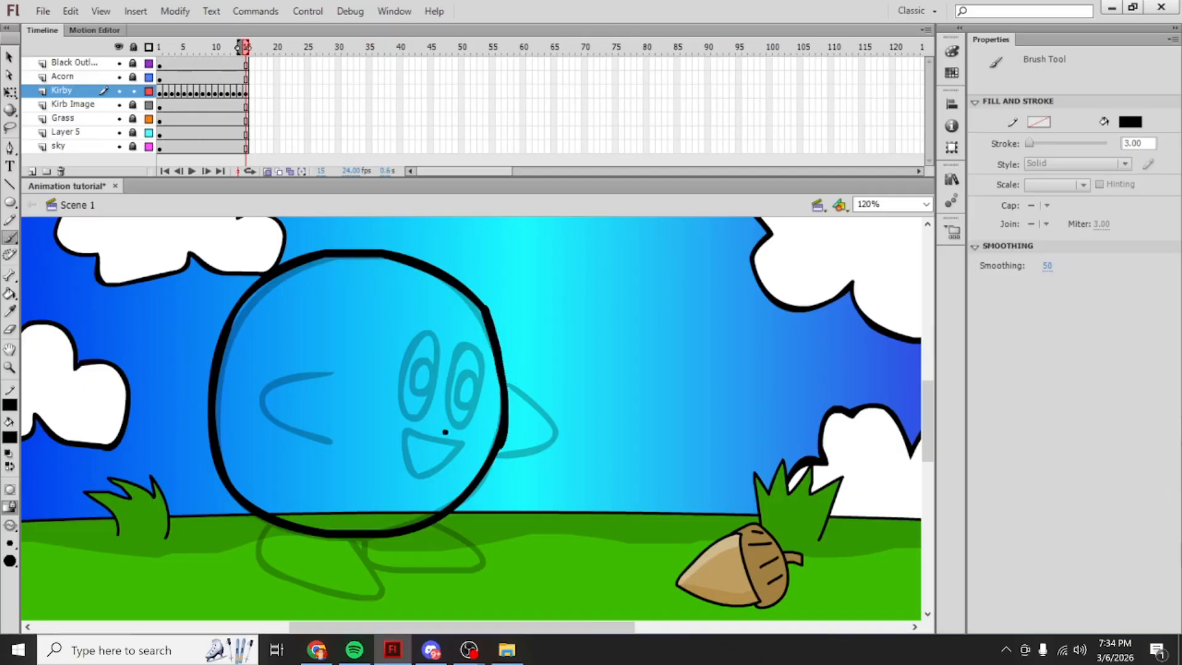
key("ctrl+z")
mouse_move(489, 310)
left_mouse_down()
mouse_move(503, 430)
mouse_move(508, 373)
mouse_move(482, 309)
mouse_move(501, 373)
mouse_move(494, 440)
mouse_move(511, 389)
mouse_move(486, 317)
left_mouse_up()
key("ctrl+z")
key("ctrl+z")
key("ctrl+z")
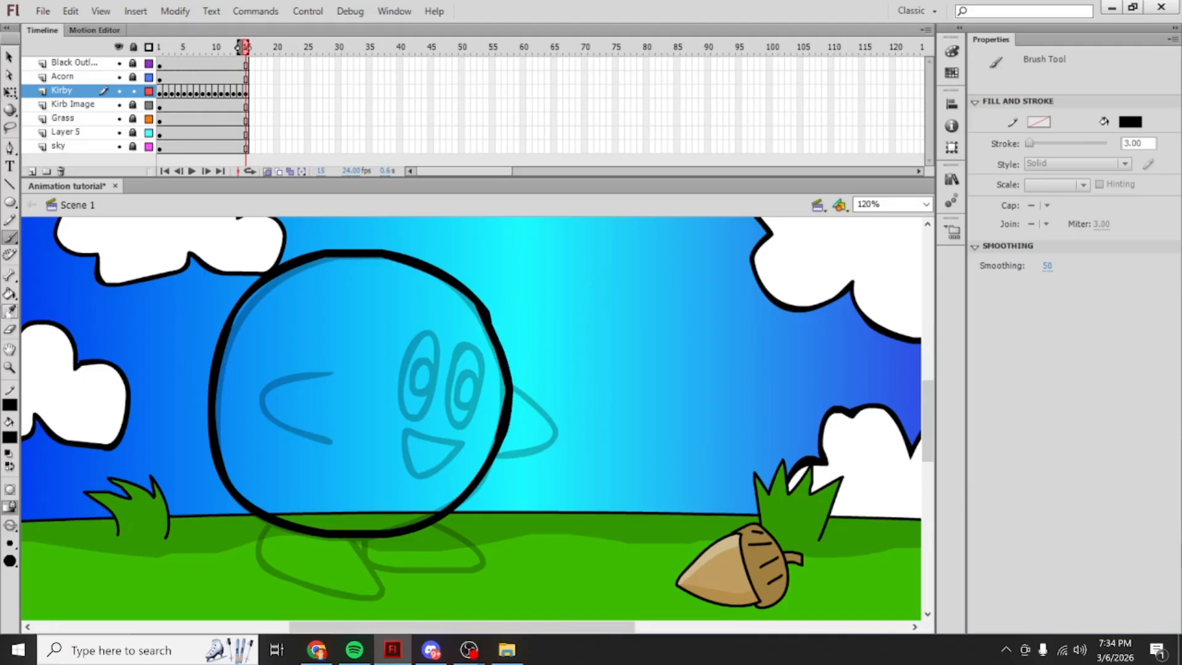
Step: Smooth the upper-right joint of the body outline with the eraser and return to the Brush tool
key("e")
left_click_drag(472, 283, 492, 304)
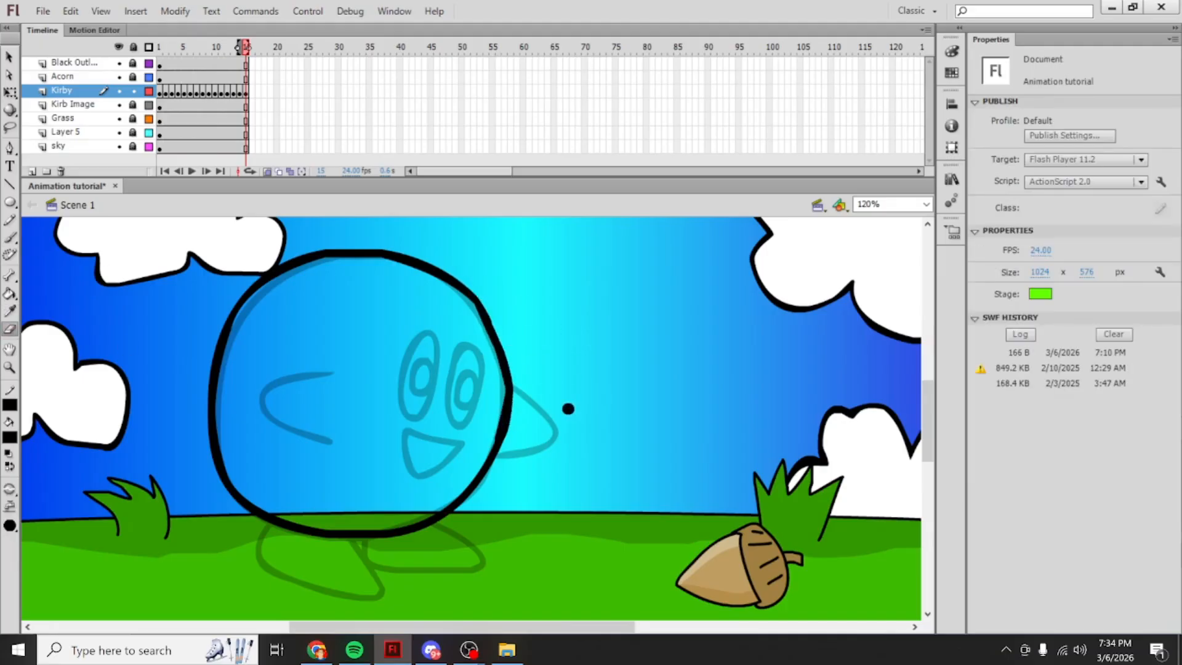
left_click(10, 237)
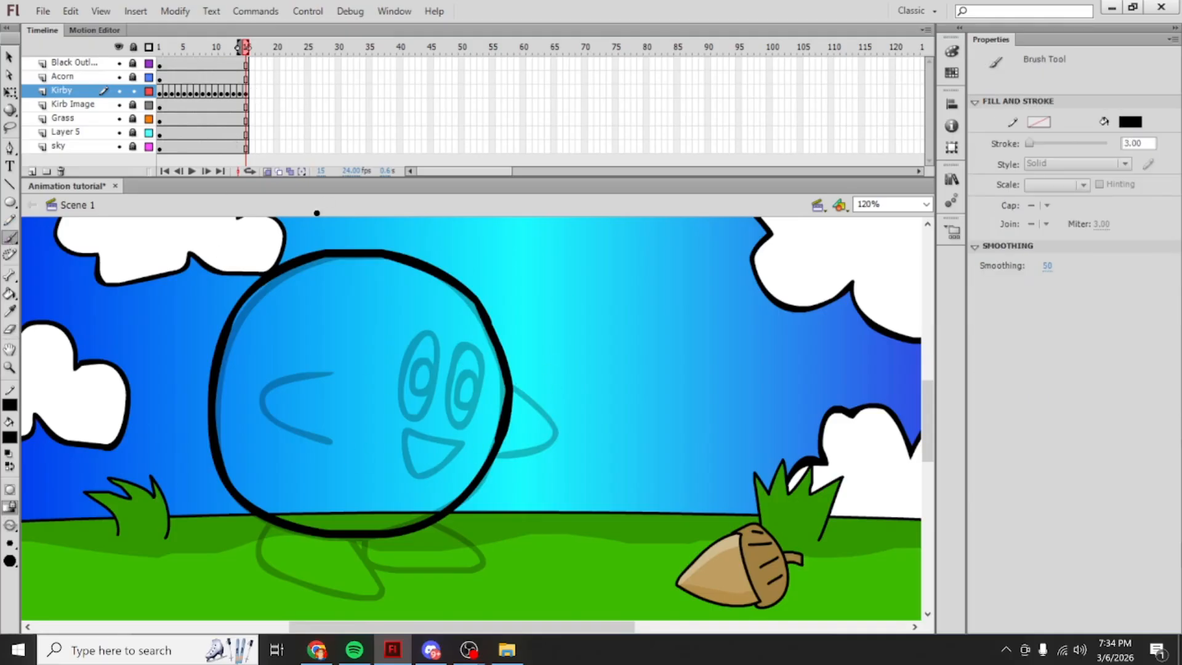
Step: Turn off onion skinning, lasso Kirby's eyes, mouth and inner arm on frame 14, and copy them
left_click(250, 171)
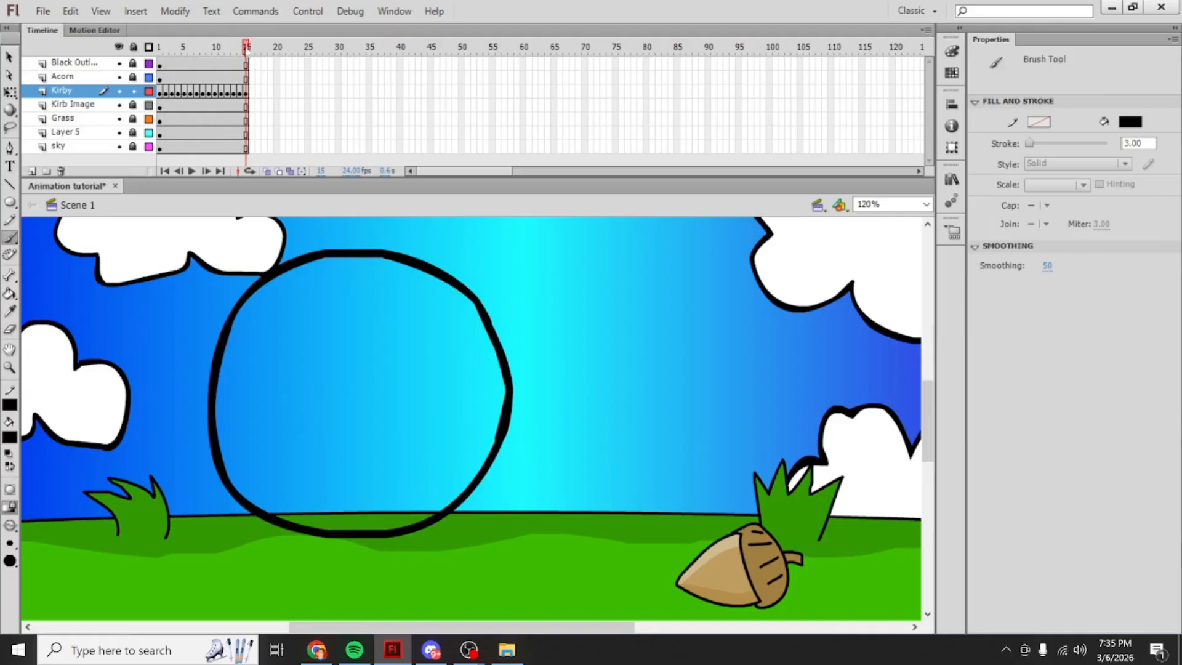
left_click_drag(245, 48, 240, 49)
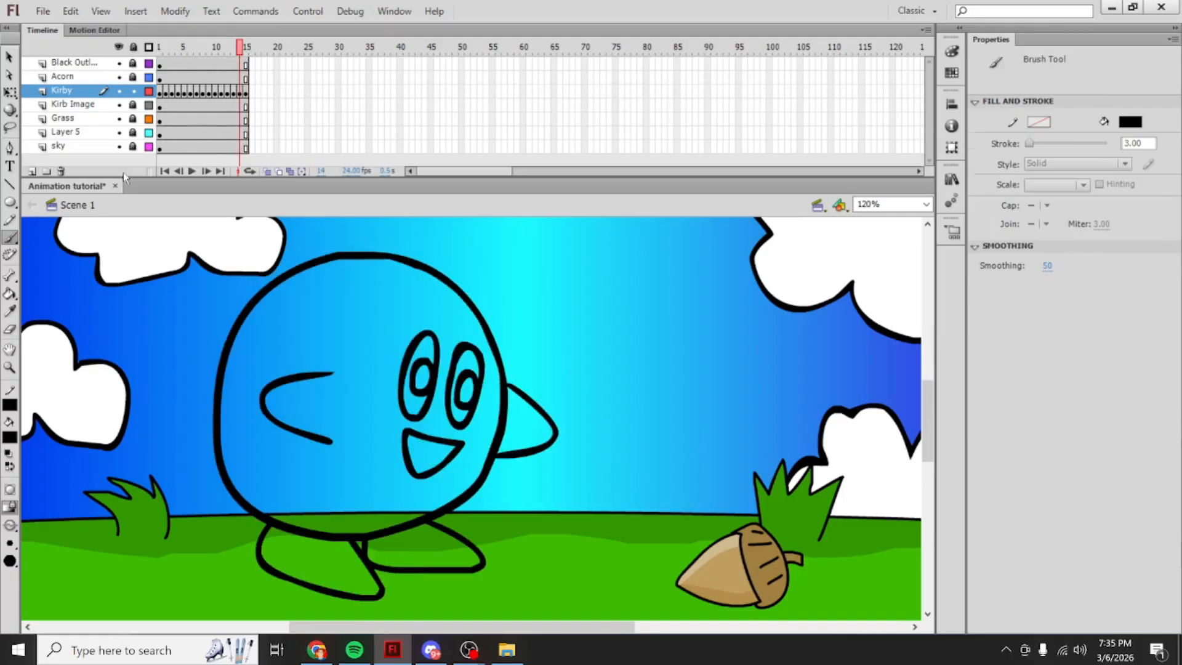
left_click(11, 128)
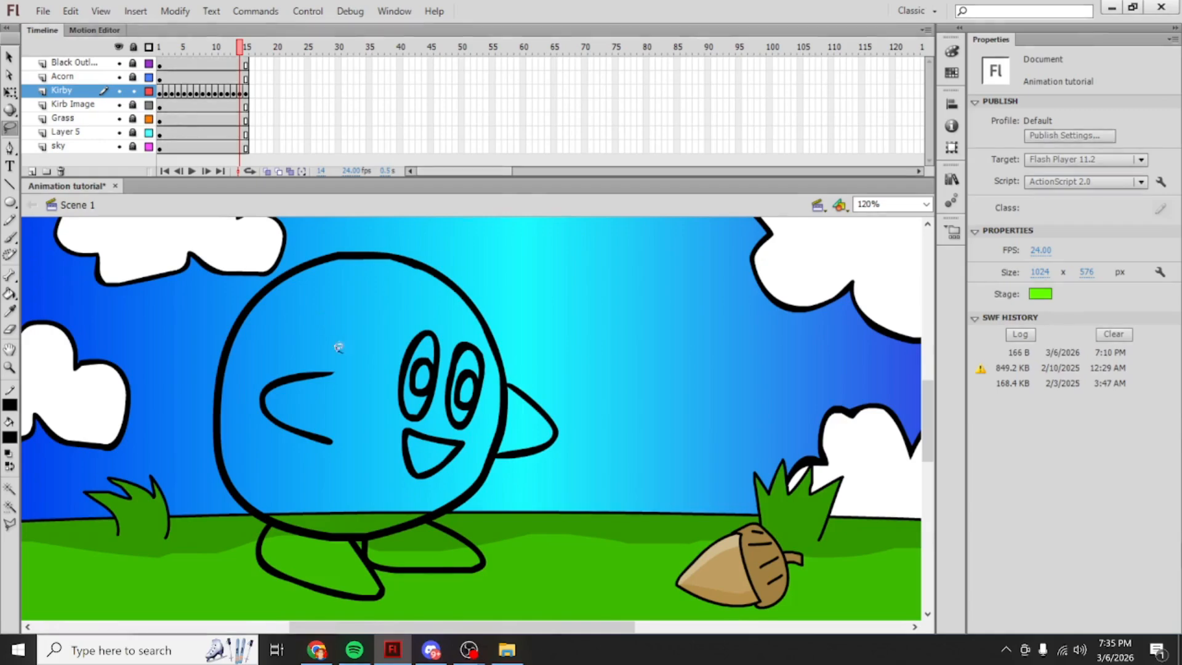
mouse_move(356, 355)
left_mouse_down()
mouse_move(271, 362)
mouse_move(255, 375)
mouse_move(248, 396)
mouse_move(287, 460)
mouse_move(353, 448)
mouse_move(396, 491)
mouse_move(447, 485)
mouse_move(490, 402)
mouse_move(494, 352)
mouse_move(478, 324)
mouse_move(430, 309)
mouse_move(357, 354)
left_mouse_up()
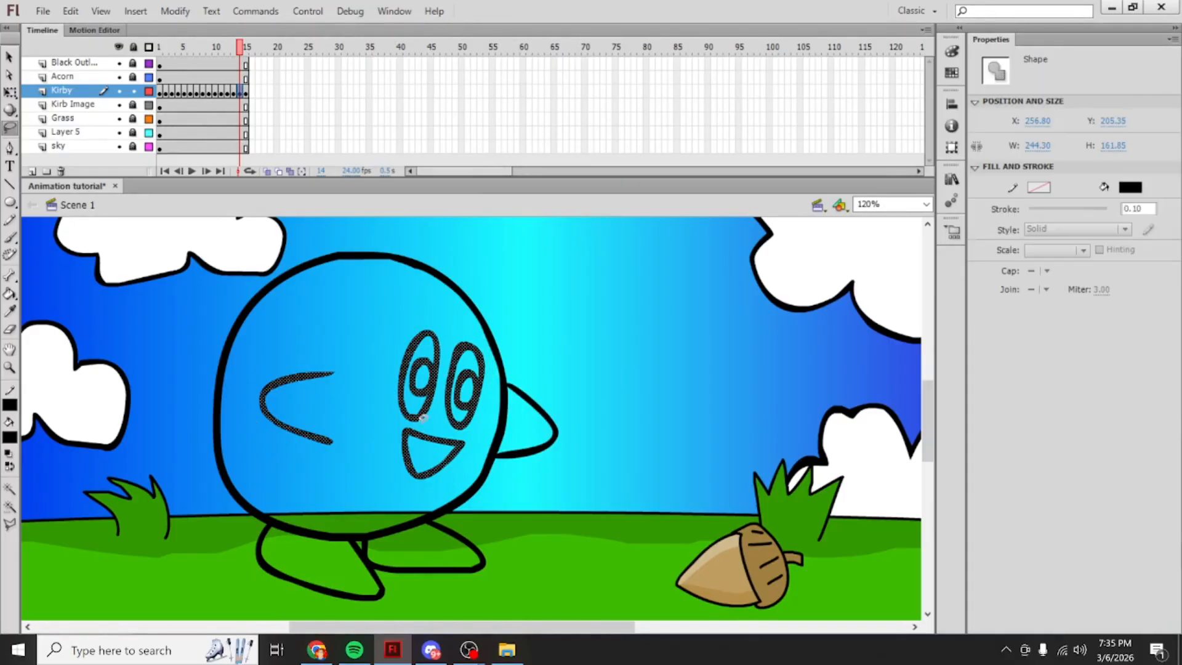
left_click(70, 12)
left_click(125, 84)
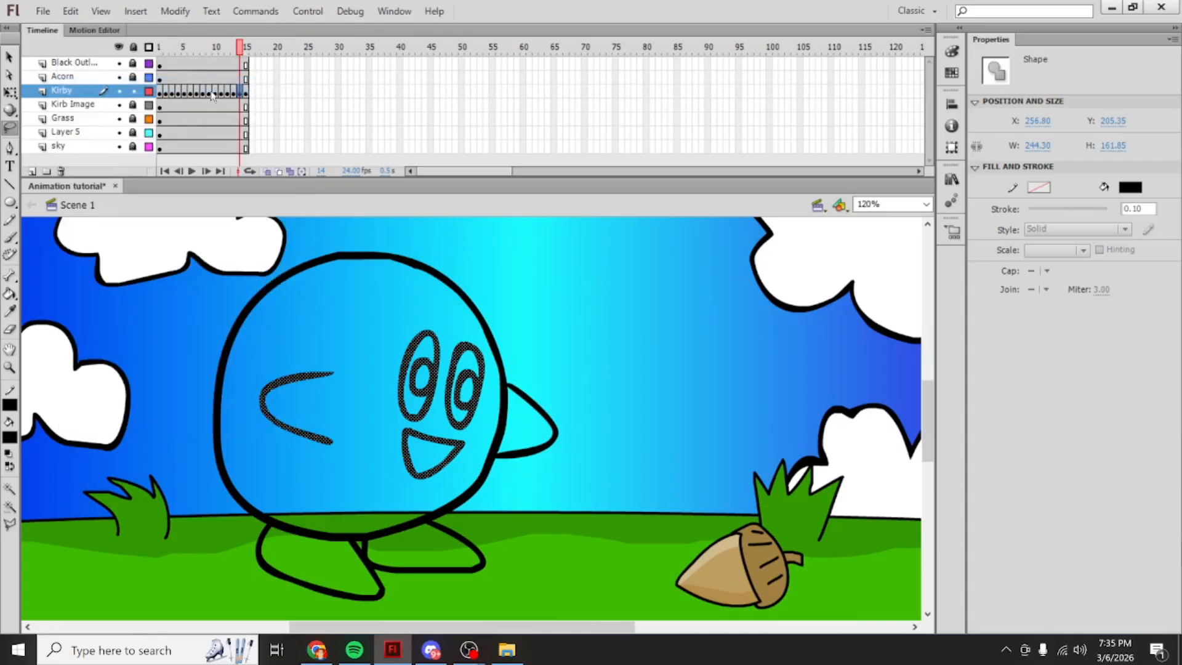
Step: Paste the face and arm in place on frame 15, then move them lower and tilt them slightly clockwise
left_click(245, 91)
left_click(70, 11)
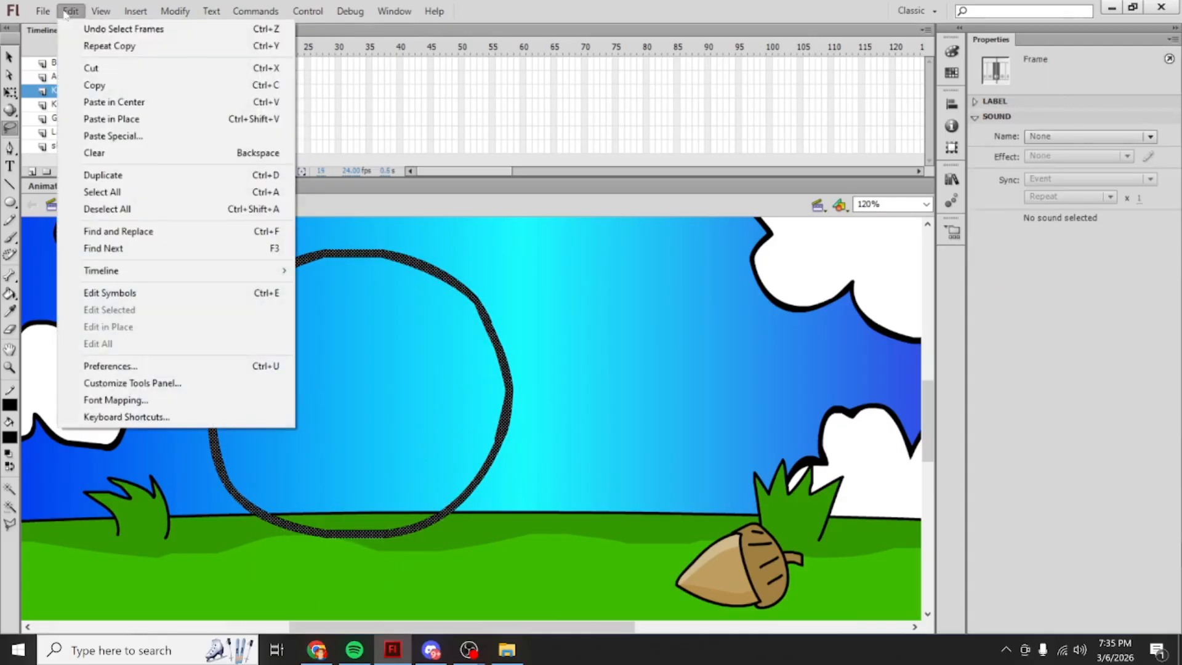
left_click(131, 118)
left_click_drag(483, 357, 480, 393)
left_click(9, 90)
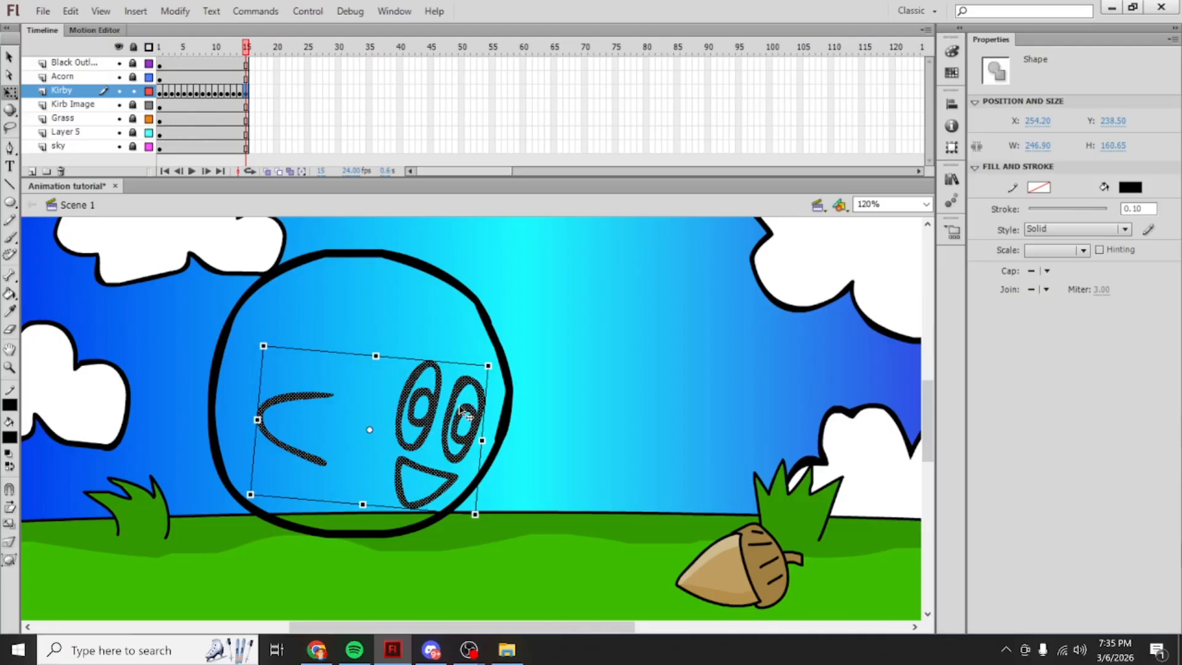
left_click(561, 312)
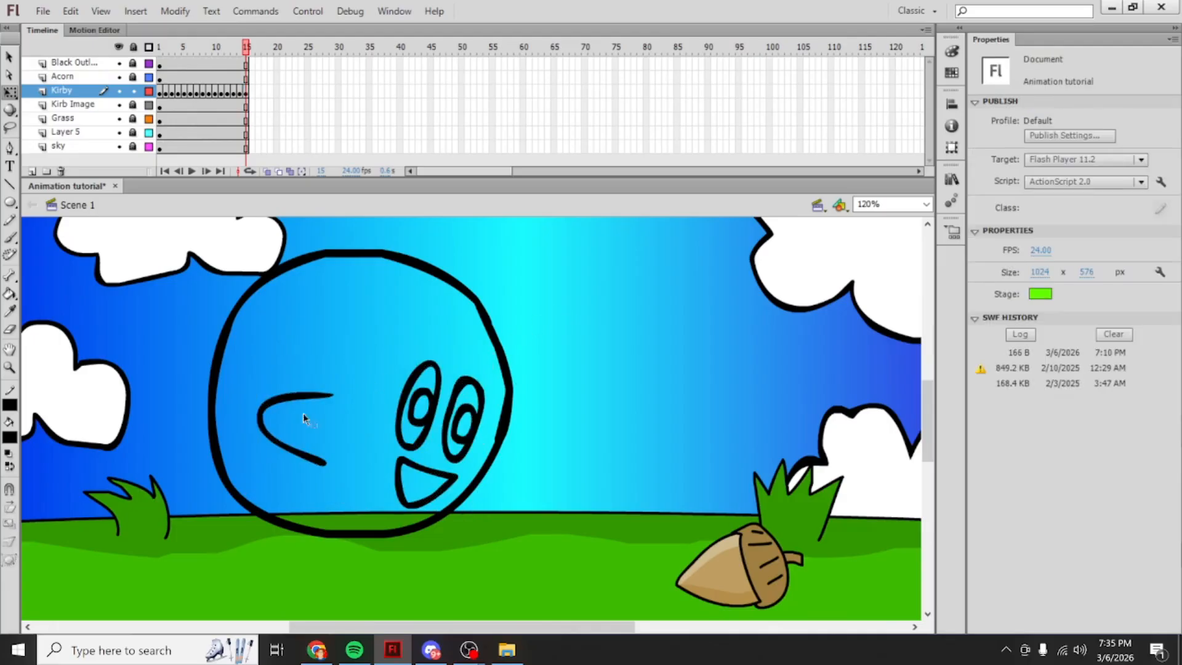
Step: Select the inner arm on frame 15, rotate it clockwise and move it up, then switch to the Brush tool
mouse_move(363, 372)
left_mouse_down()
mouse_move(277, 461)
mouse_move(245, 475)
left_mouse_up()
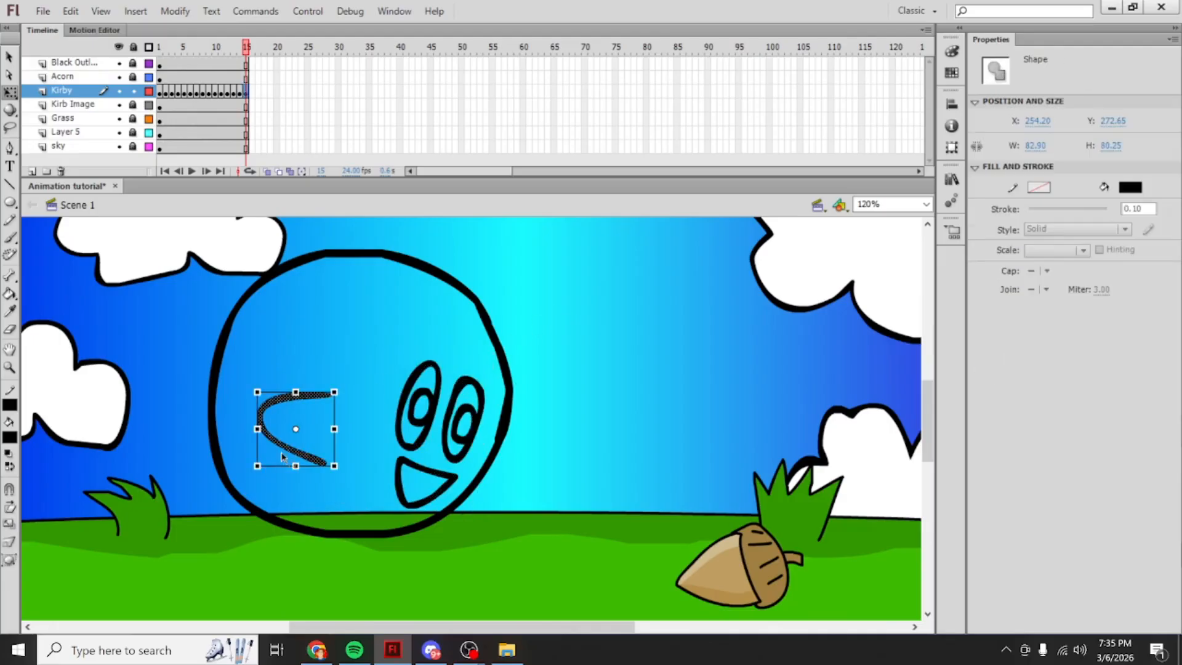
mouse_move(371, 370)
left_mouse_down()
mouse_move(278, 475)
mouse_move(249, 478)
left_mouse_up()
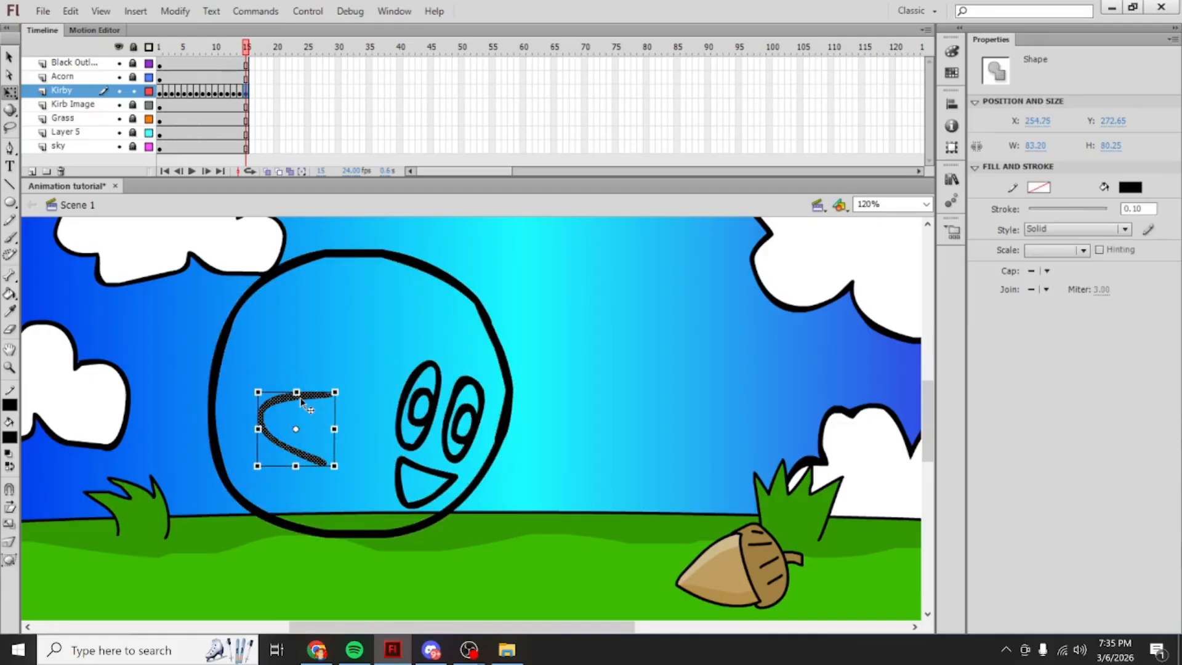
mouse_move(283, 406)
left_mouse_down()
mouse_move(284, 375)
mouse_move(349, 365)
mouse_move(360, 389)
left_mouse_up()
left_click(545, 411)
key("b")
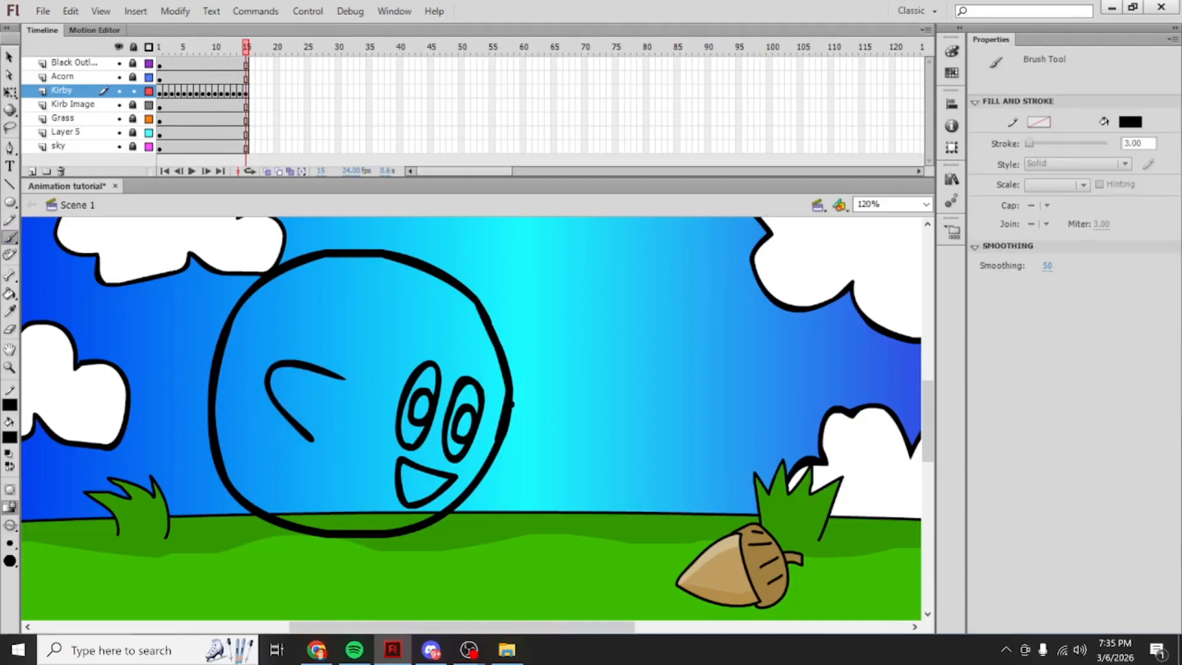
Step: Draw Kirby's outer arm as a rounded, pointed curve extending from the front edge of the body on frame 15
mouse_move(512, 404)
left_mouse_down()
mouse_move(557, 403)
mouse_move(560, 424)
mouse_move(541, 448)
mouse_move(494, 461)
left_mouse_up()
key("ctrl+z")
mouse_move(512, 404)
left_mouse_down()
mouse_move(562, 437)
mouse_move(492, 465)
left_mouse_up()
key("ctrl+z")
mouse_move(511, 407)
left_mouse_down()
mouse_move(562, 431)
mouse_move(553, 454)
mouse_move(483, 479)
left_mouse_up()
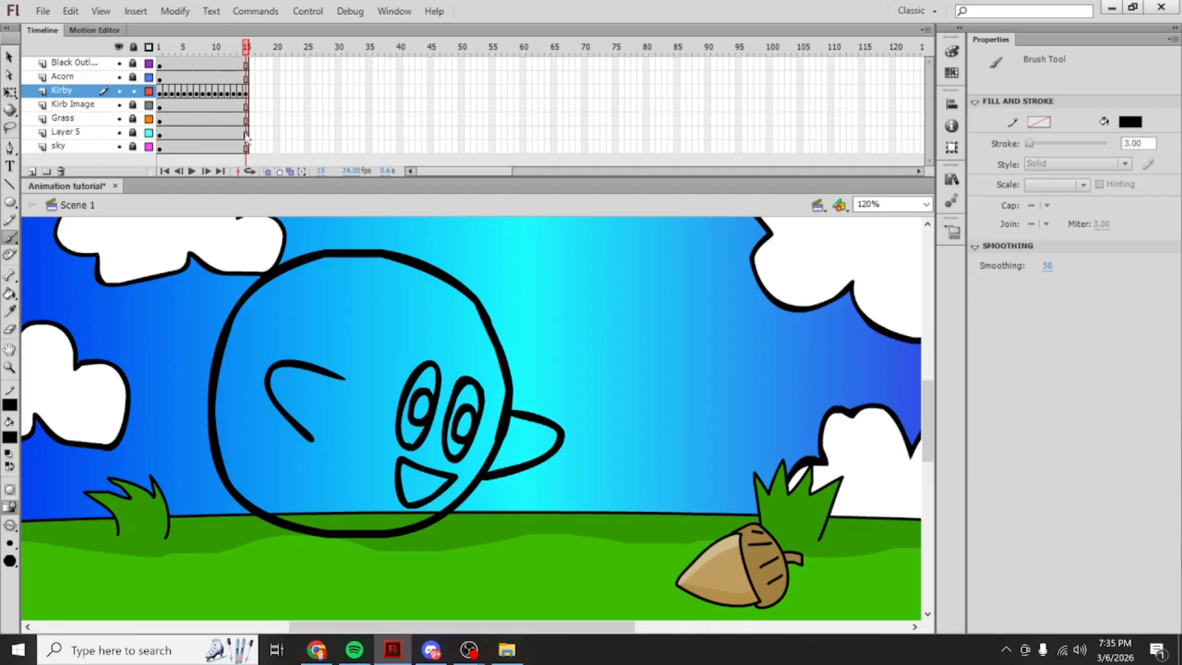
Step: Turn on onion skinning and draw Kirby's two feet under the body, set slightly behind the previous frame's feet
left_click(266, 172)
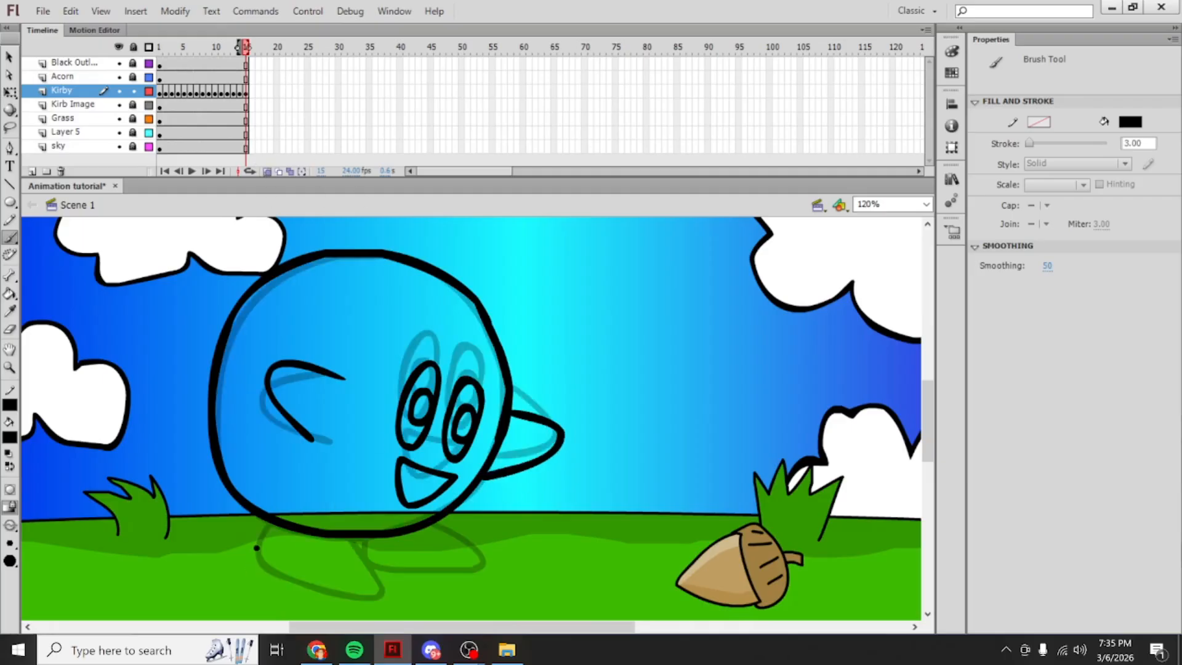
mouse_move(252, 513)
left_mouse_down()
mouse_move(231, 544)
mouse_move(286, 582)
mouse_move(356, 591)
mouse_move(325, 538)
left_mouse_up()
key("ctrl+z")
mouse_move(243, 508)
left_mouse_down()
mouse_move(240, 549)
mouse_move(298, 591)
mouse_move(337, 598)
mouse_move(346, 585)
mouse_move(310, 532)
left_mouse_up()
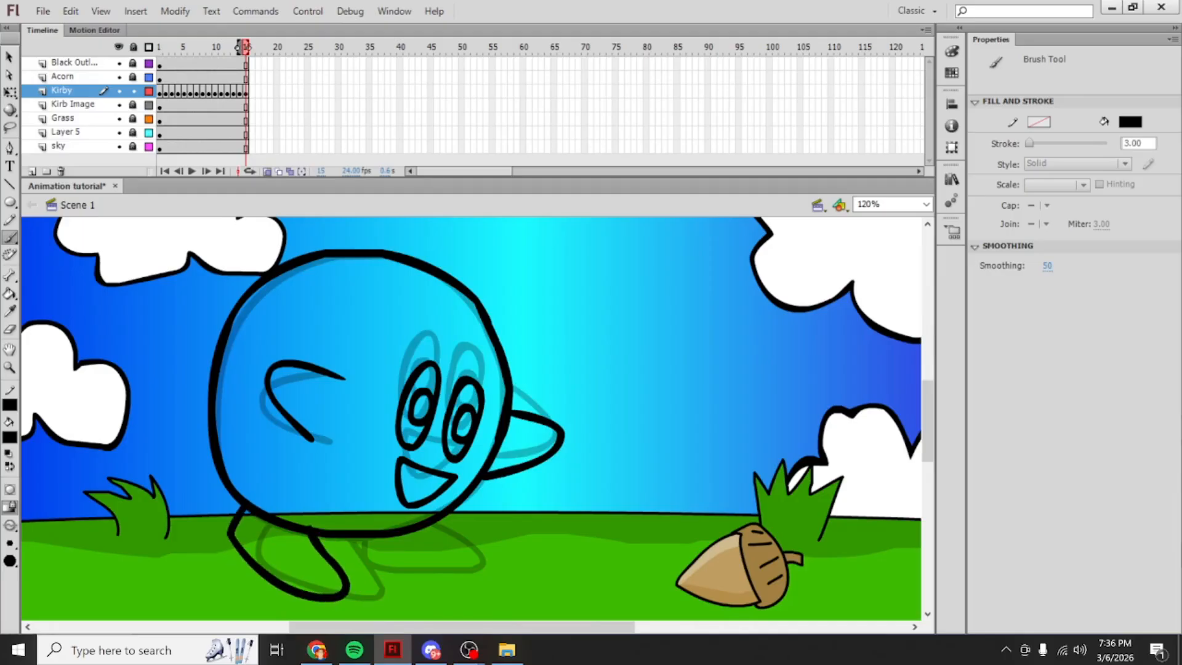
key("ctrl+z")
mouse_move(242, 500)
left_mouse_down()
mouse_move(218, 530)
mouse_move(237, 566)
mouse_move(312, 600)
mouse_move(333, 594)
mouse_move(300, 533)
left_mouse_up()
mouse_move(403, 532)
left_mouse_down()
mouse_move(443, 591)
mouse_move(369, 581)
mouse_move(338, 539)
left_mouse_up()
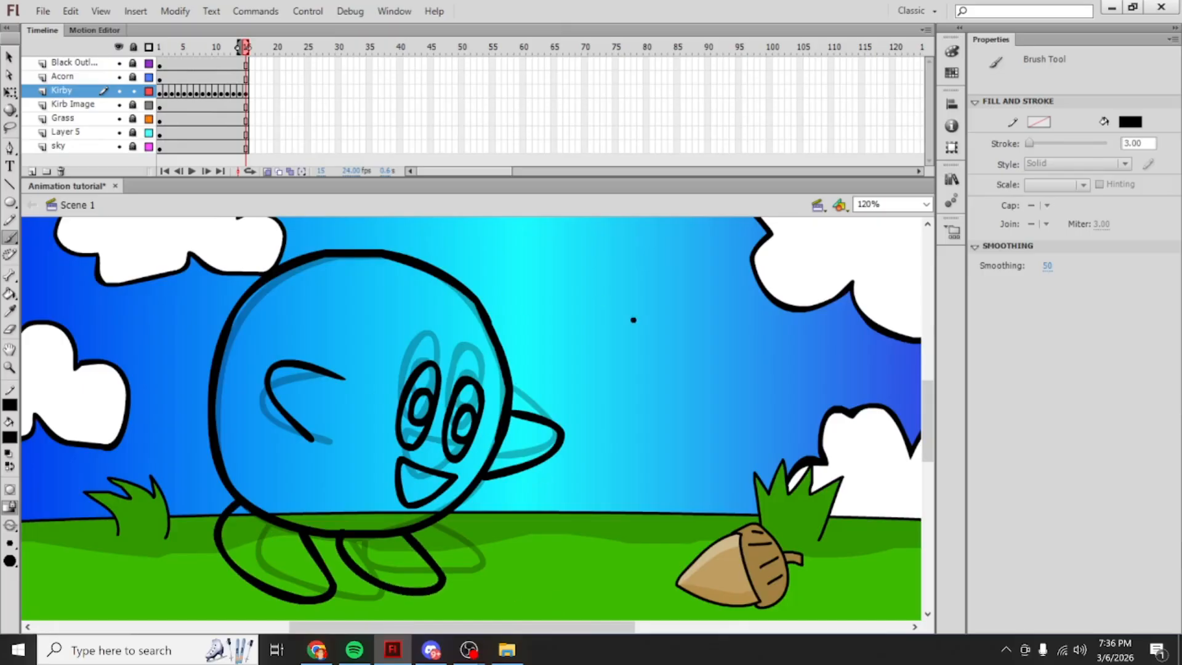
Step: Zoom to 400%, lasso the inner pupil ring of each eye and move it slightly down and left within the eye
left_click(926, 203)
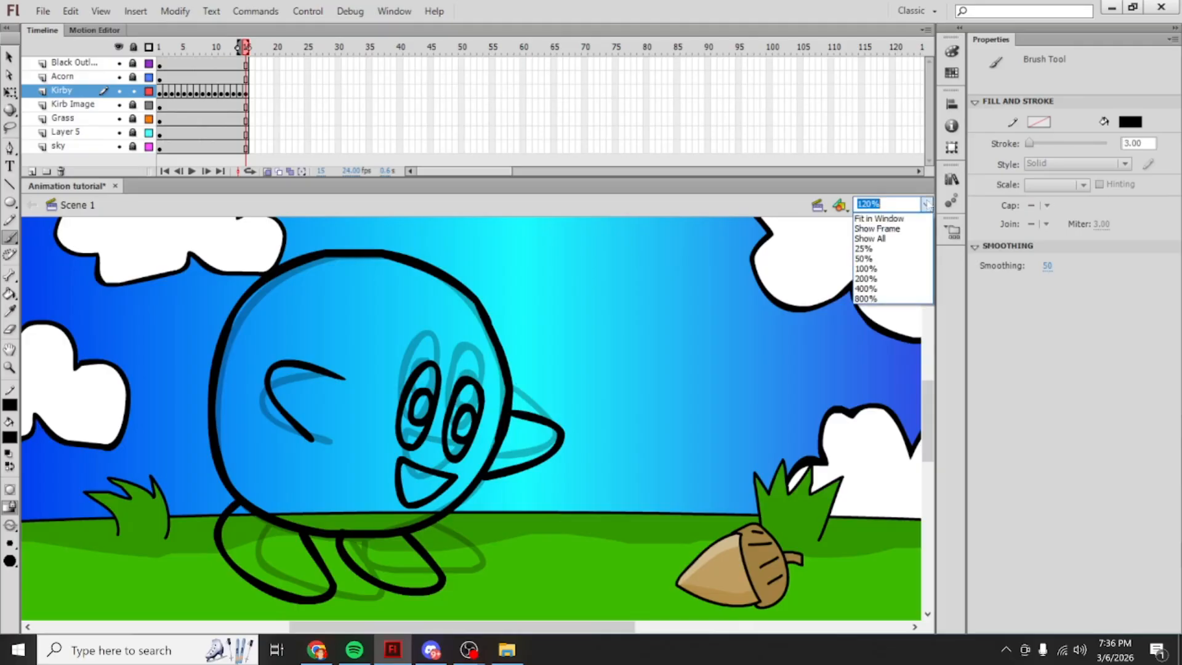
left_click(882, 288)
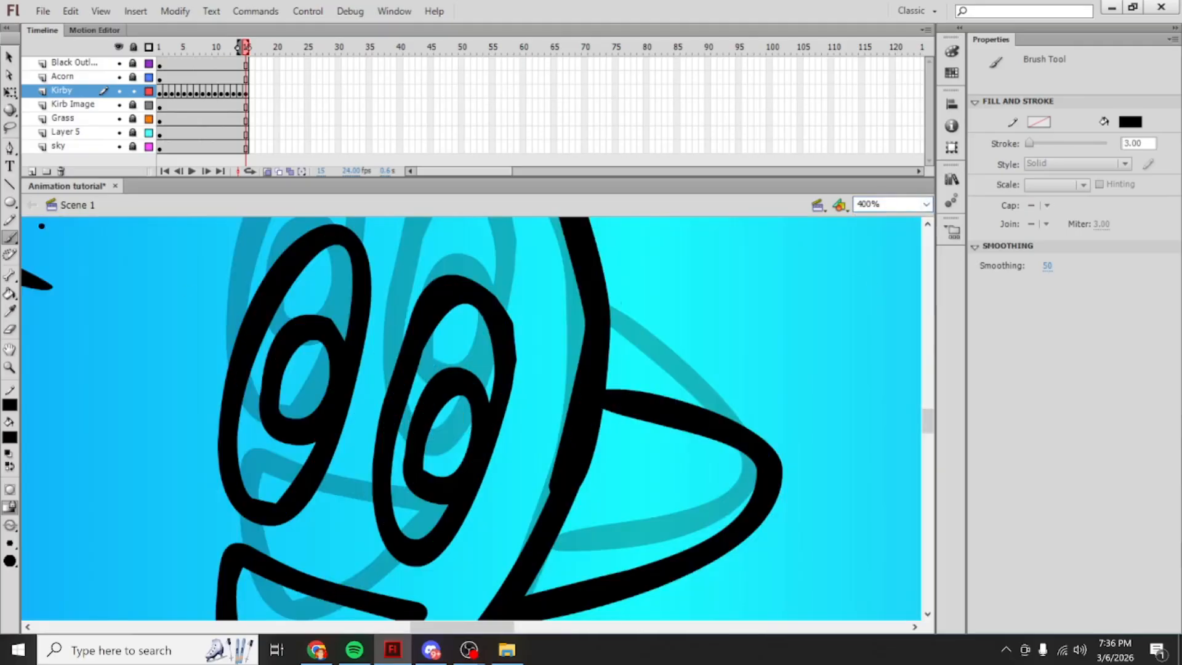
key("l")
left_click_drag(323, 299, 281, 318)
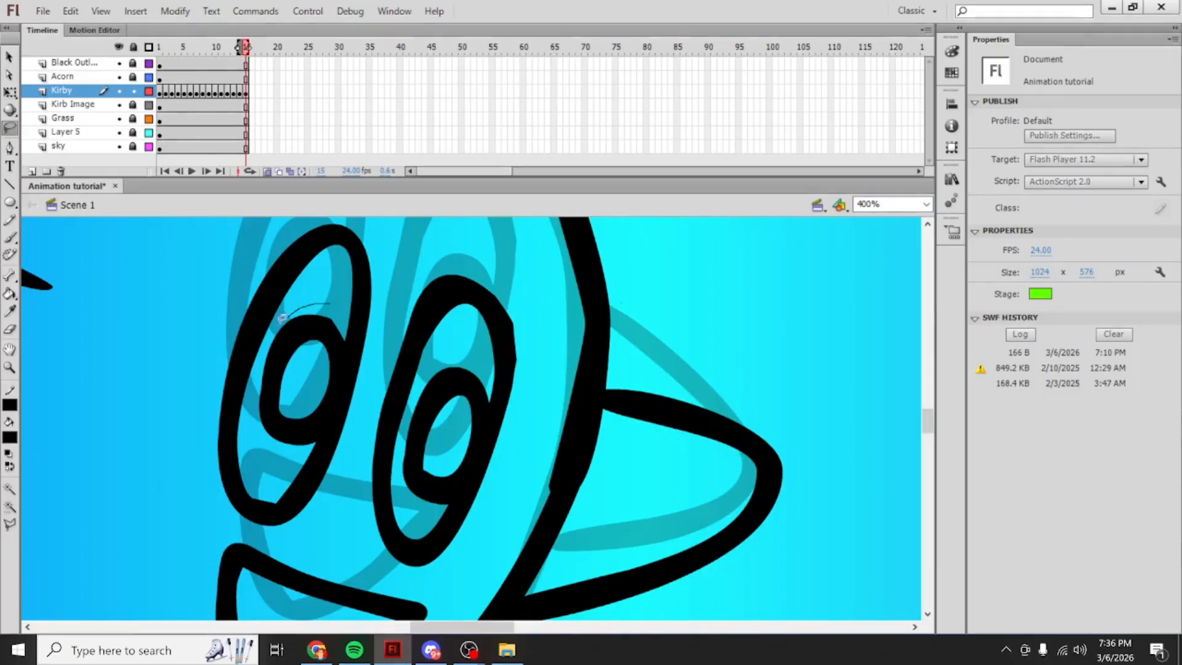
mouse_move(259, 357)
left_mouse_down()
mouse_move(252, 411)
mouse_move(303, 442)
mouse_move(341, 361)
mouse_move(337, 320)
mouse_move(332, 337)
left_mouse_up()
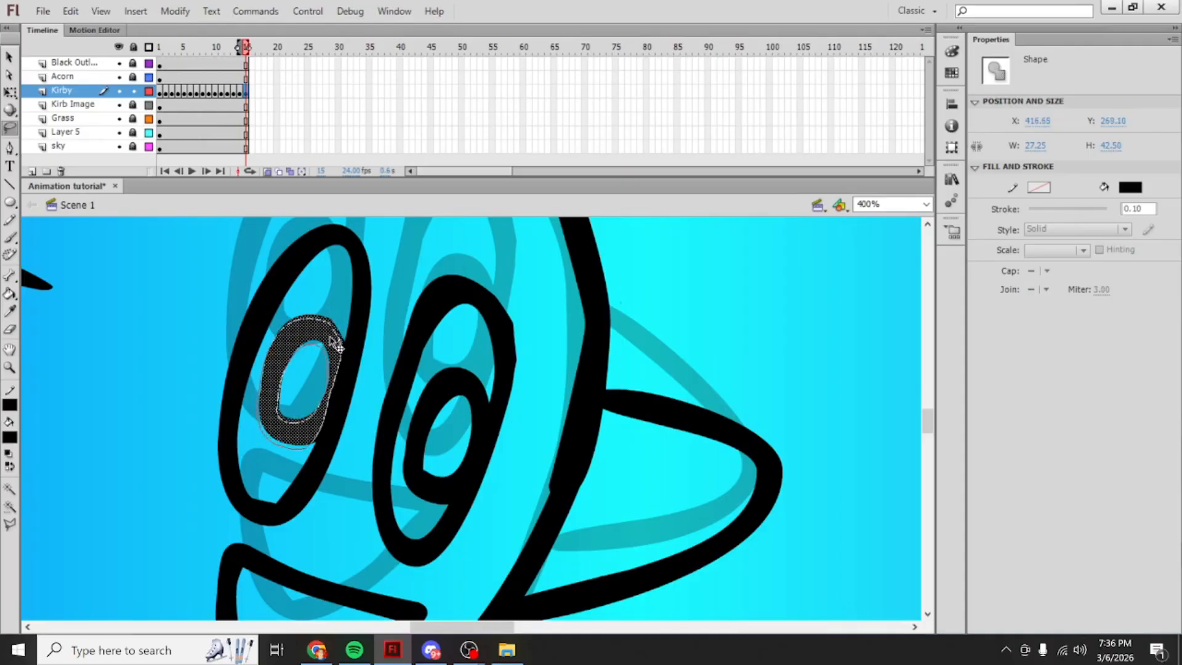
left_click_drag(332, 338, 322, 368)
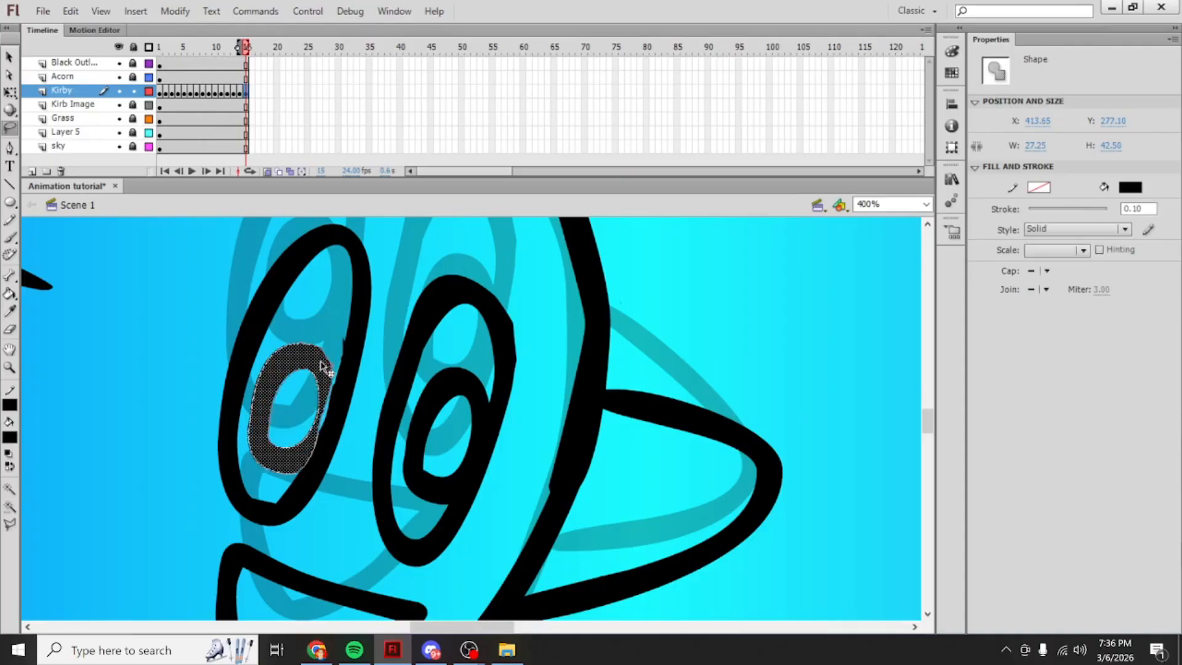
left_click(462, 366)
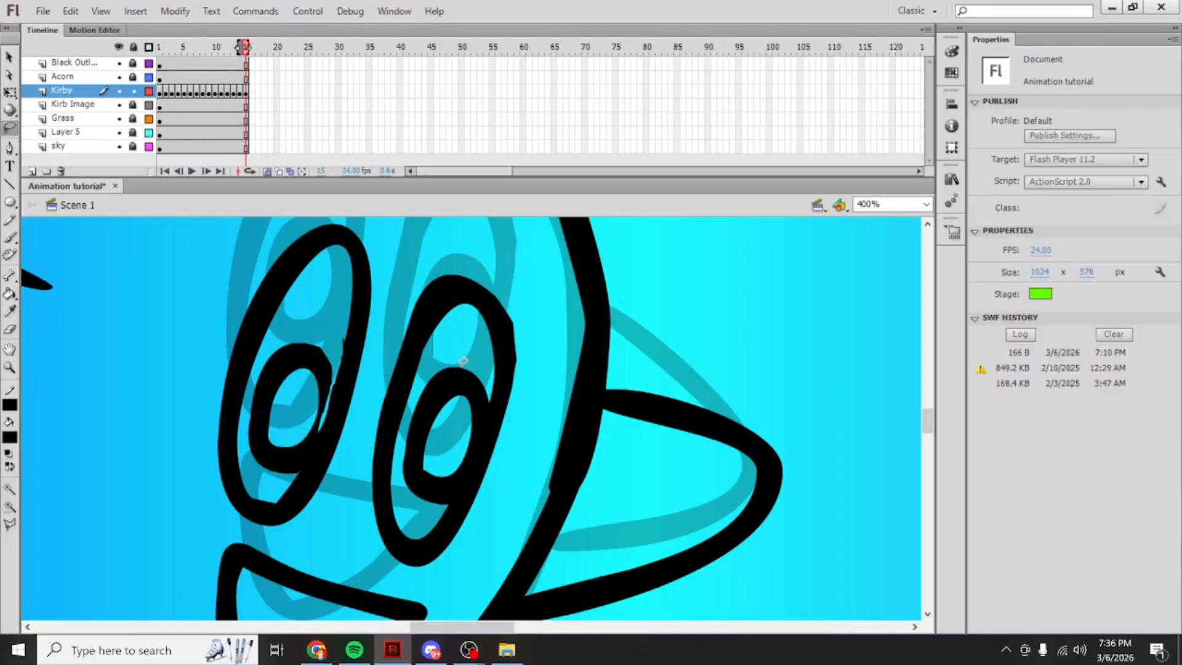
mouse_move(431, 362)
left_mouse_down()
mouse_move(404, 416)
mouse_move(409, 485)
mouse_move(437, 495)
mouse_move(469, 471)
mouse_move(490, 406)
mouse_move(476, 344)
left_mouse_up()
left_click_drag(475, 392, 465, 414)
left_click(578, 356)
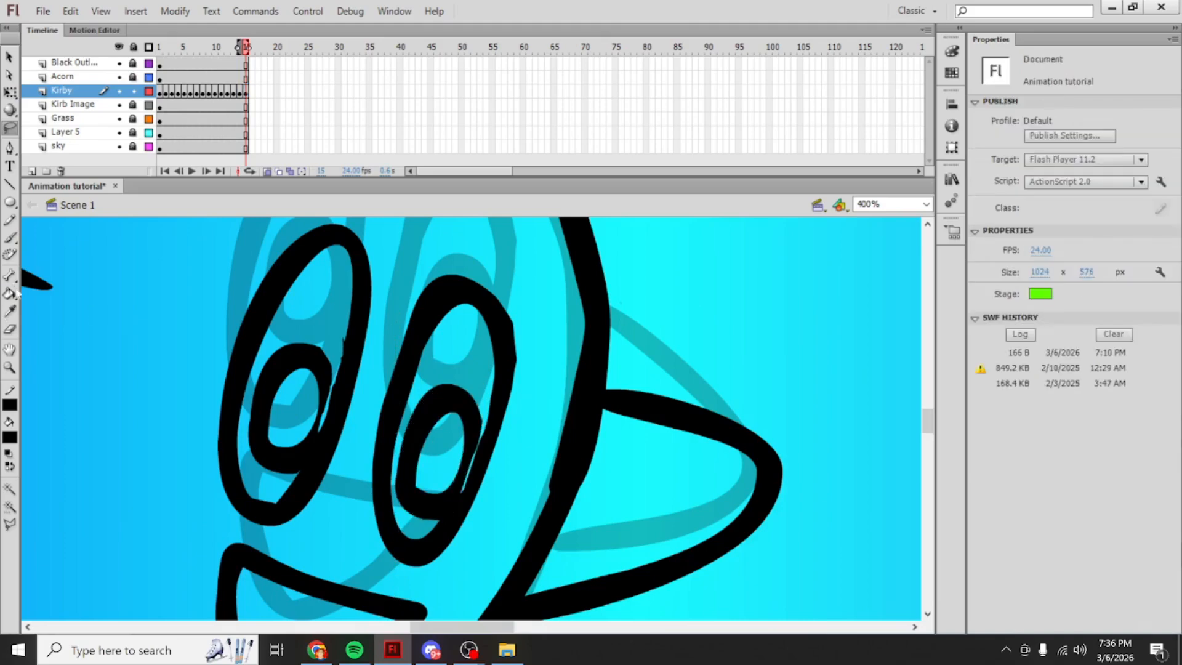
Step: Brush in the gaps between the moved pupils and eye outlines, clean up the leftover specks with the eraser, and return to 100% zoom
key("b")
left_click_drag(331, 389, 321, 427)
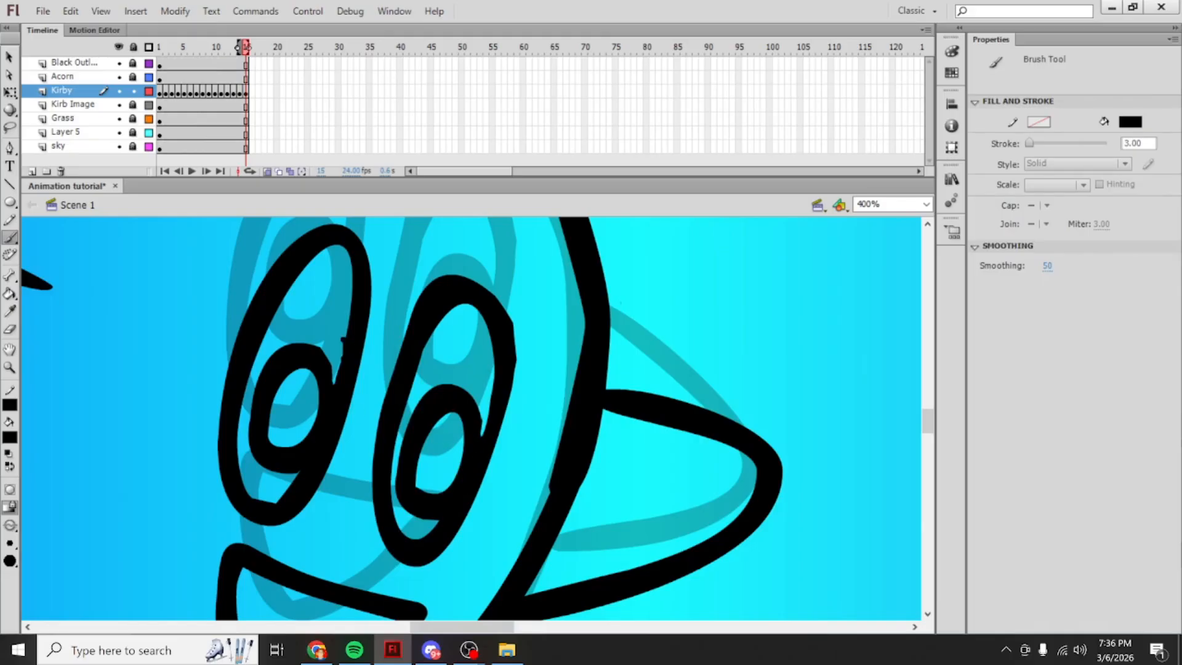
key("e")
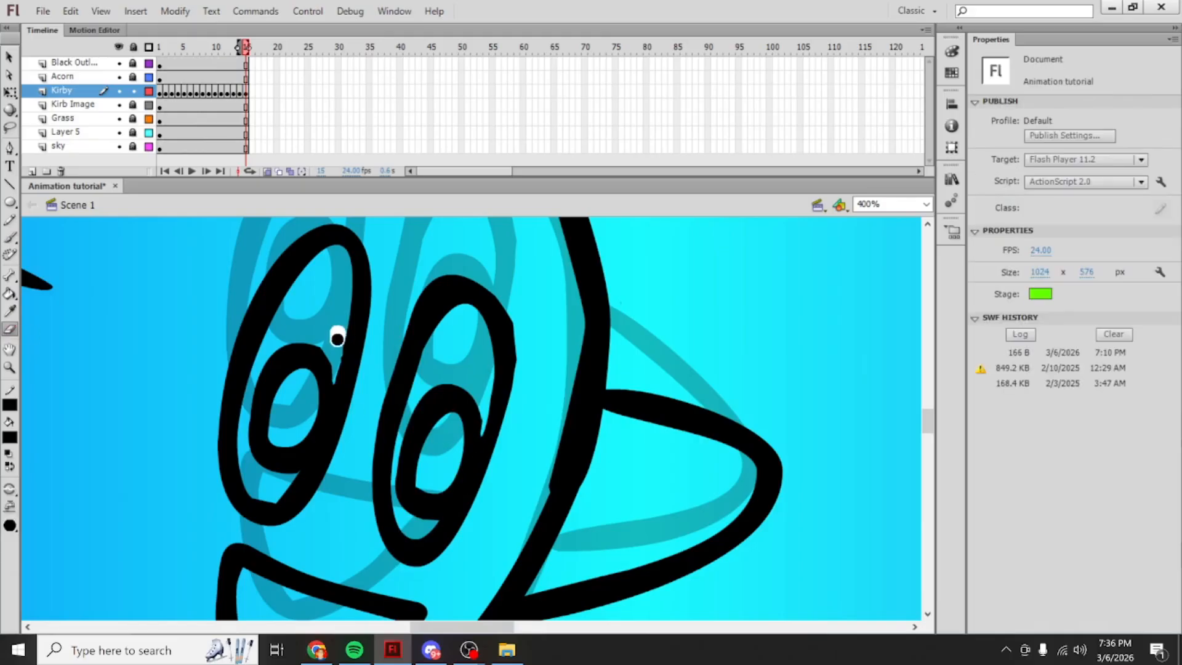
left_click_drag(517, 271, 453, 262)
left_click(925, 205)
left_click(865, 266)
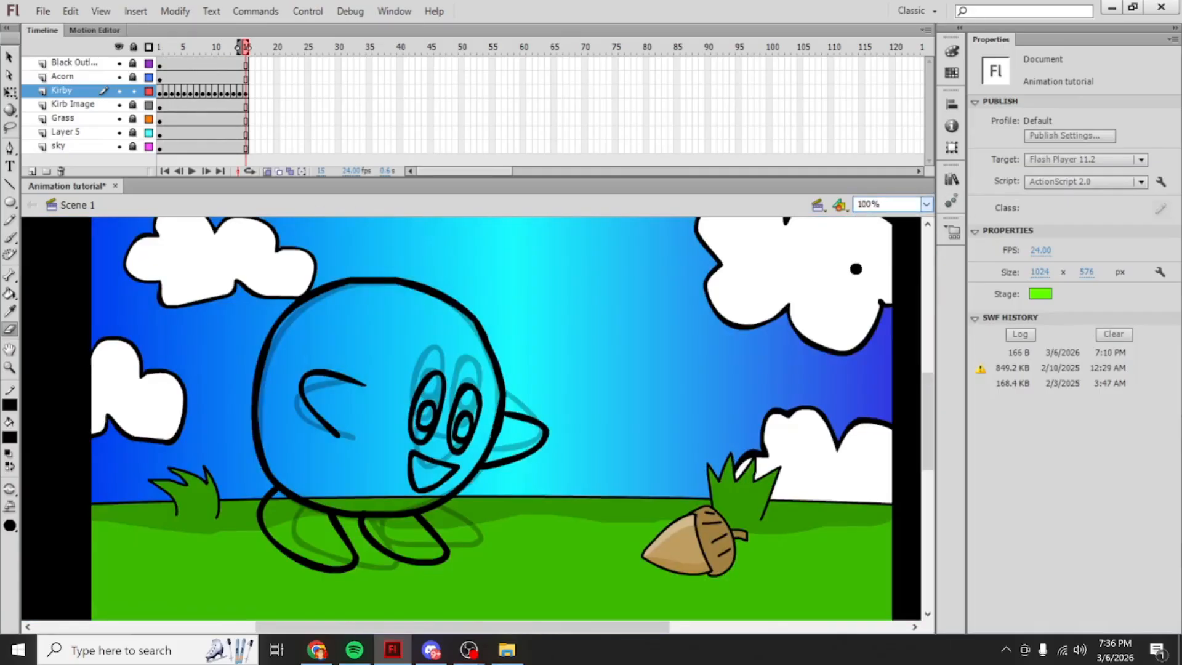
Step: Turn off onion skinning and insert keyframes at frames 16 and 17 on the Kirby layer
scroll(513, 301, "up", 1)
scroll(333, 248, "down", 1)
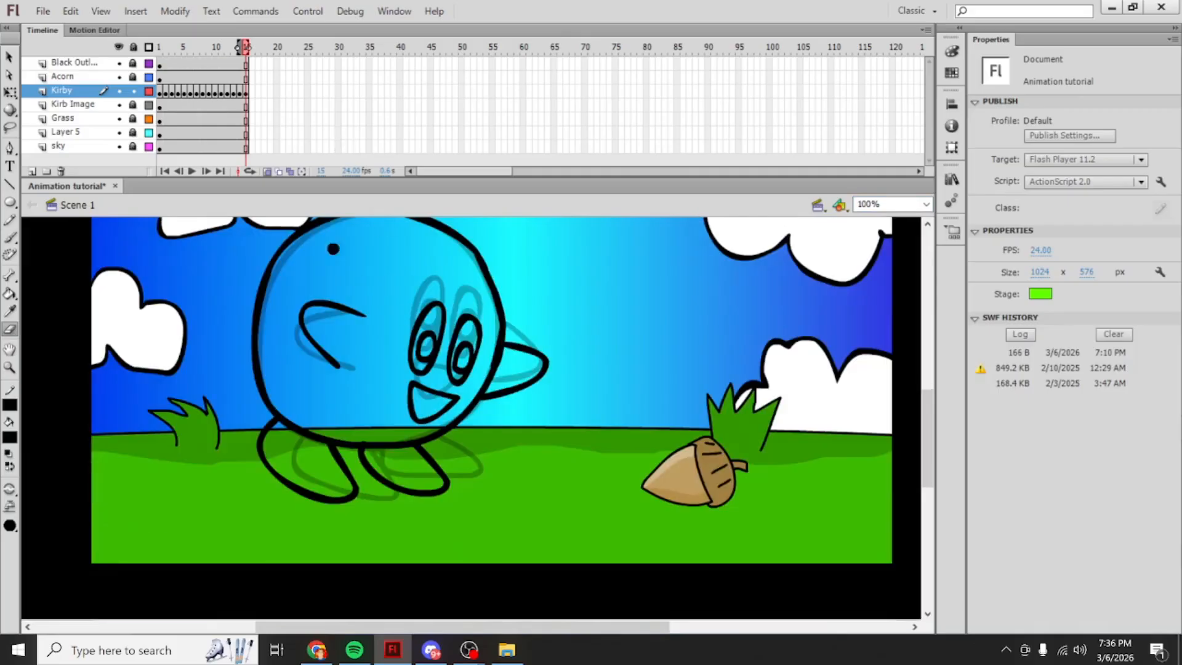
left_click(266, 171)
key("F6")
key("F6")
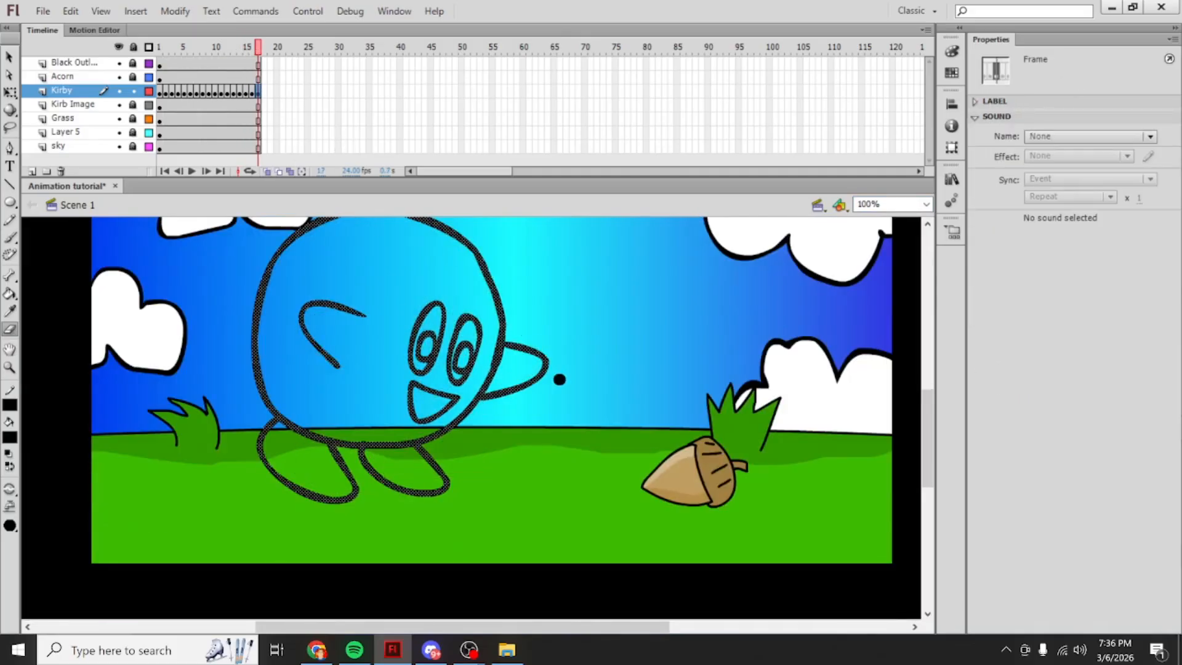
Step: Rewind and play the animation from the start twice to check Kirby's motion
scroll(554, 377, "up", 1)
left_click(308, 11)
left_click(315, 46)
left_click(308, 11)
left_click(305, 29)
left_click(308, 12)
left_click(315, 45)
left_click(308, 11)
left_click(306, 29)
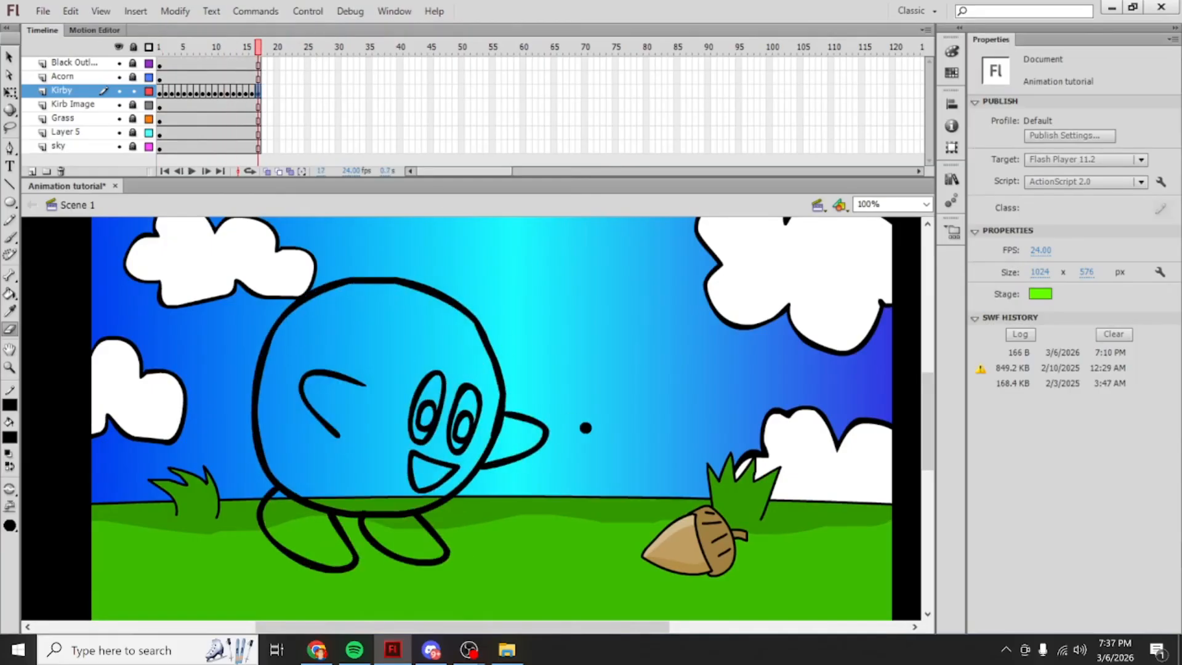
Step: Brush an eyelid line across each of Kirby's eyes on frame 17 and fill the areas above the lines with black
mouse_move(275, 54)
left_mouse_down()
mouse_move(185, 58)
mouse_move(277, 58)
mouse_move(204, 66)
mouse_move(259, 60)
left_mouse_up()
left_click(10, 237)
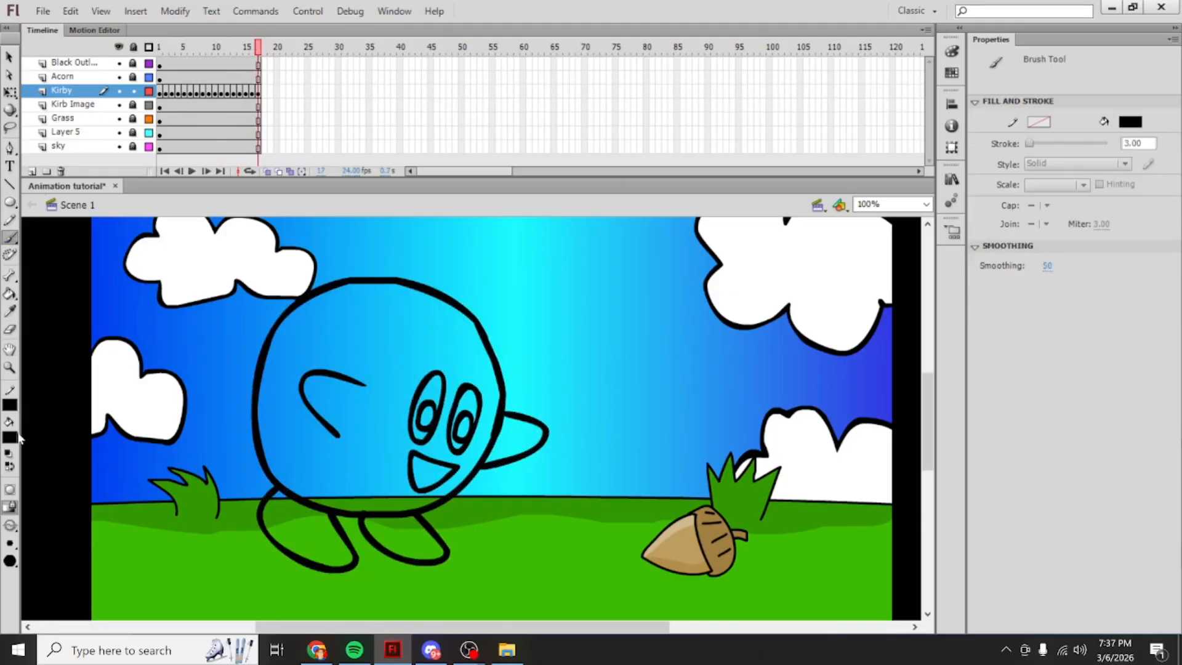
left_click(257, 92)
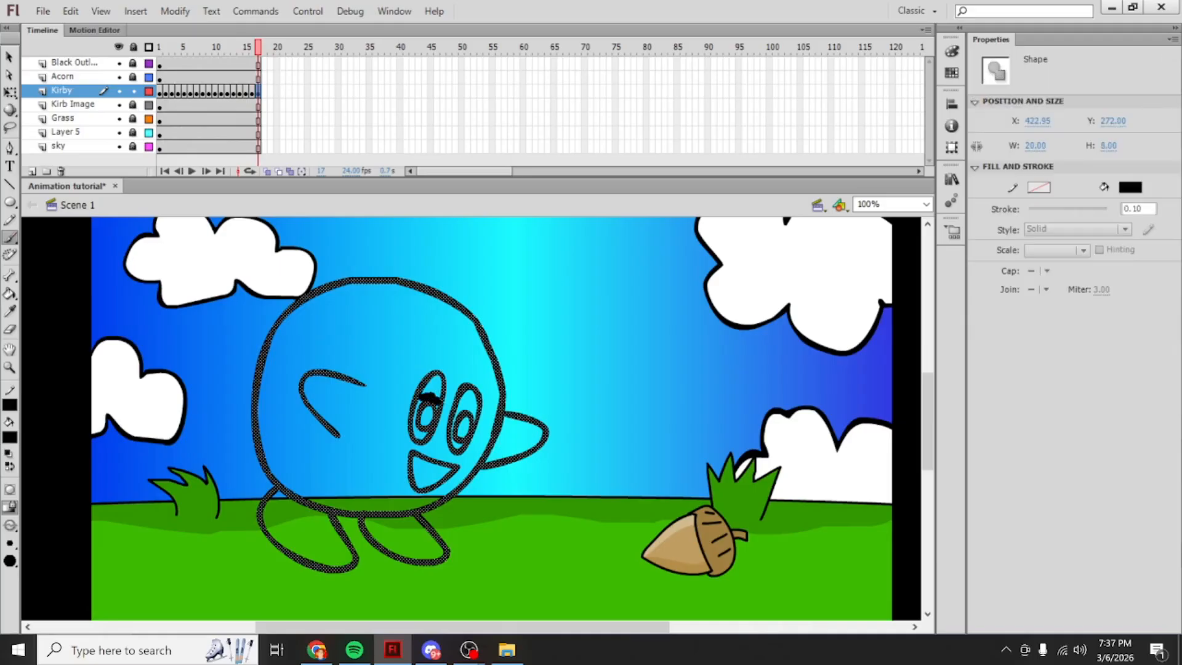
left_click_drag(420, 397, 438, 401)
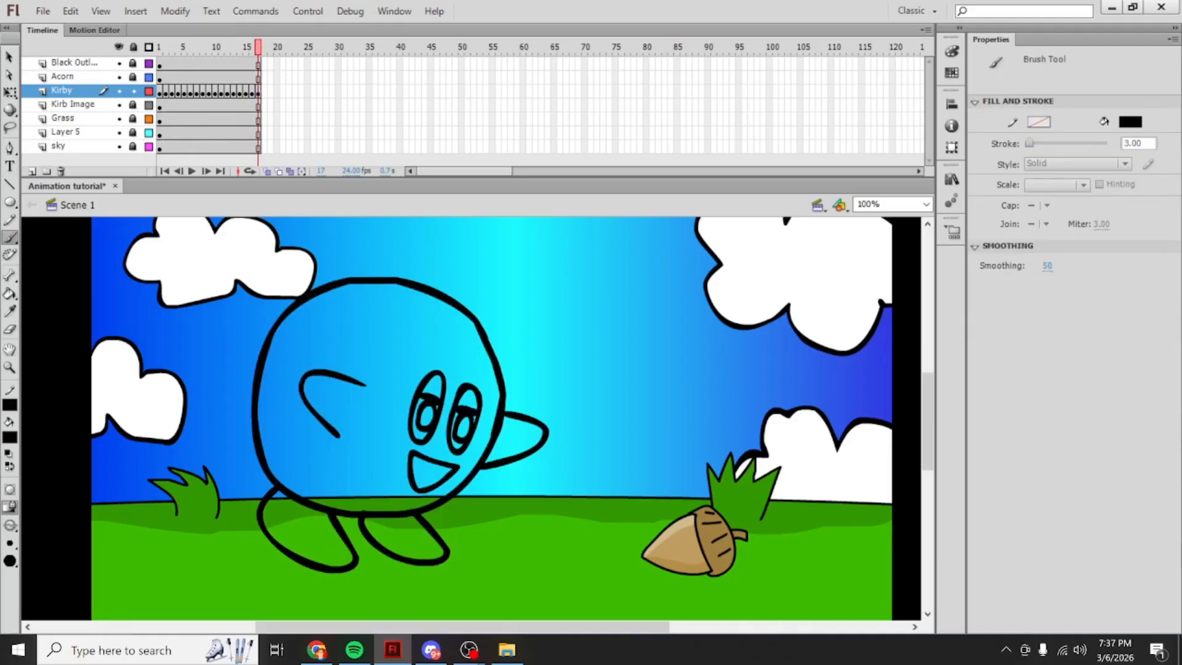
key("k")
left_click(432, 384)
left_click(468, 399)
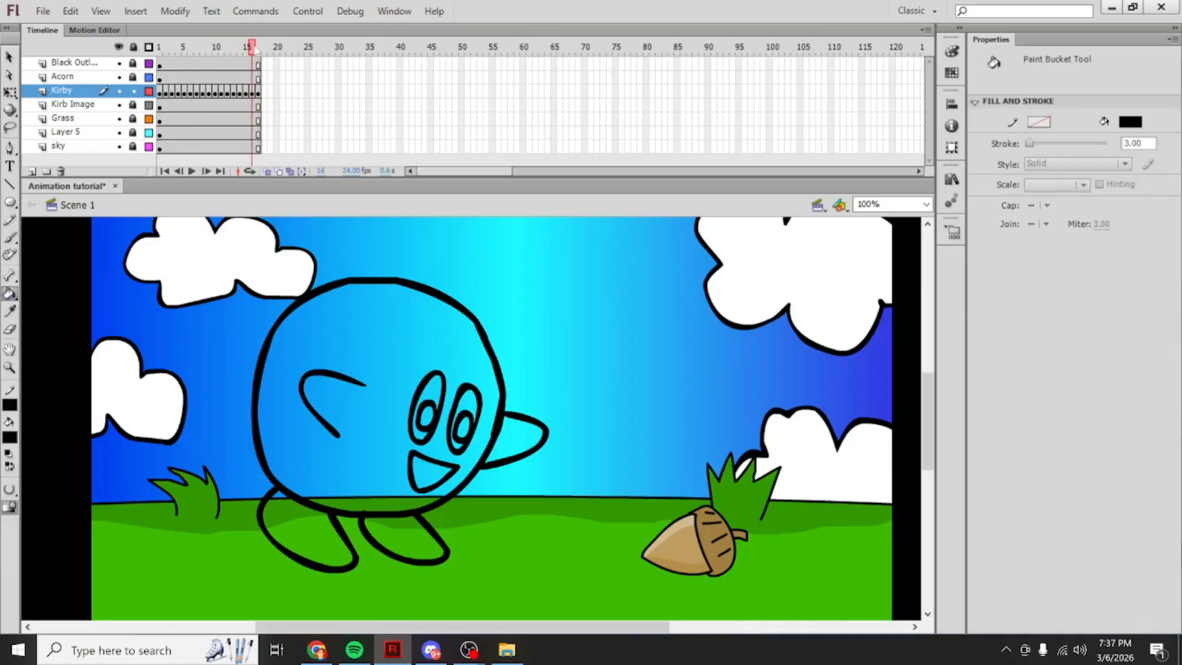
Step: Copy frame 17 of the Kirby layer and paste it over frame 16
right_click(258, 91)
left_click(327, 320)
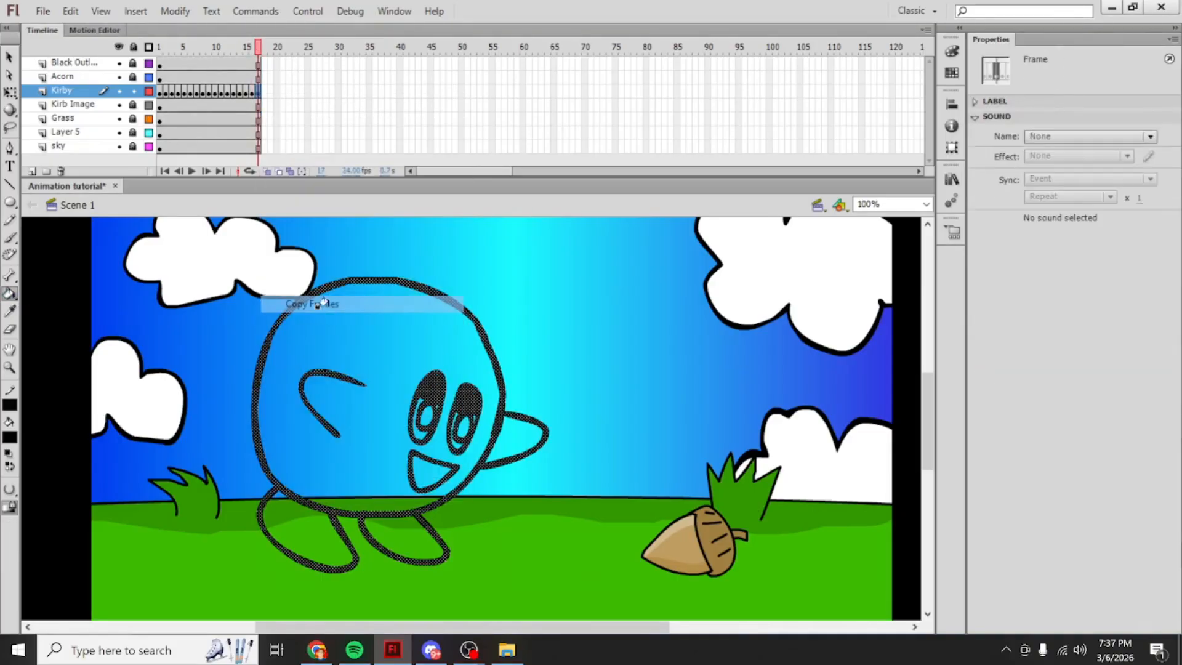
right_click(252, 92)
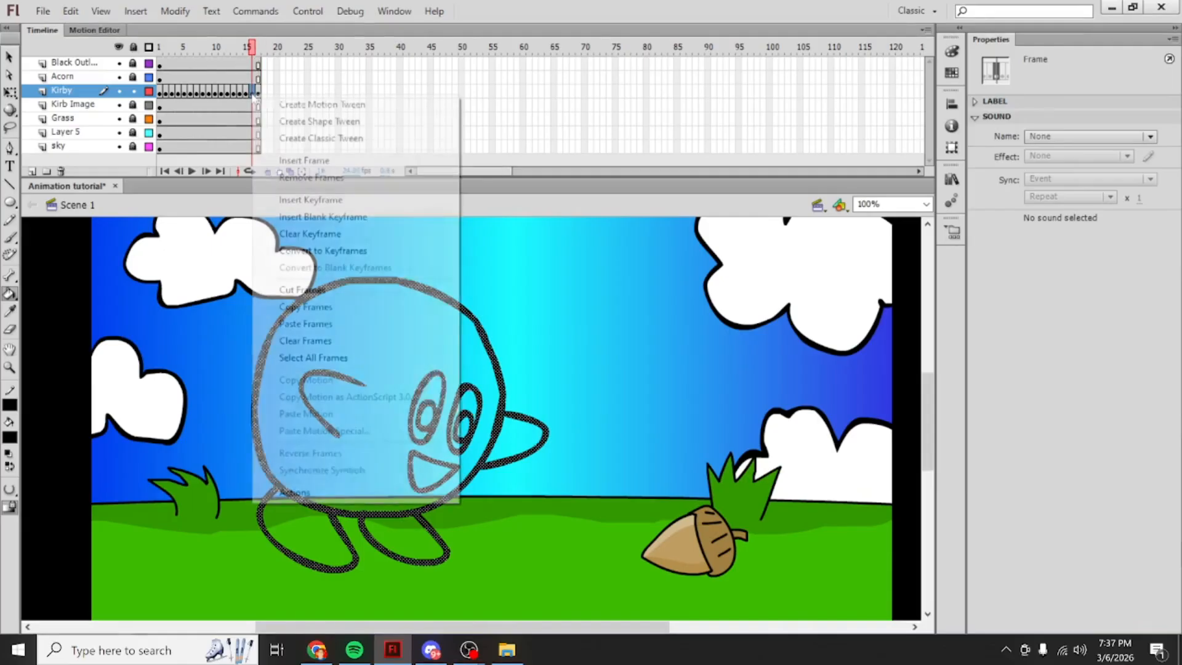
left_click(328, 324)
left_click(258, 92)
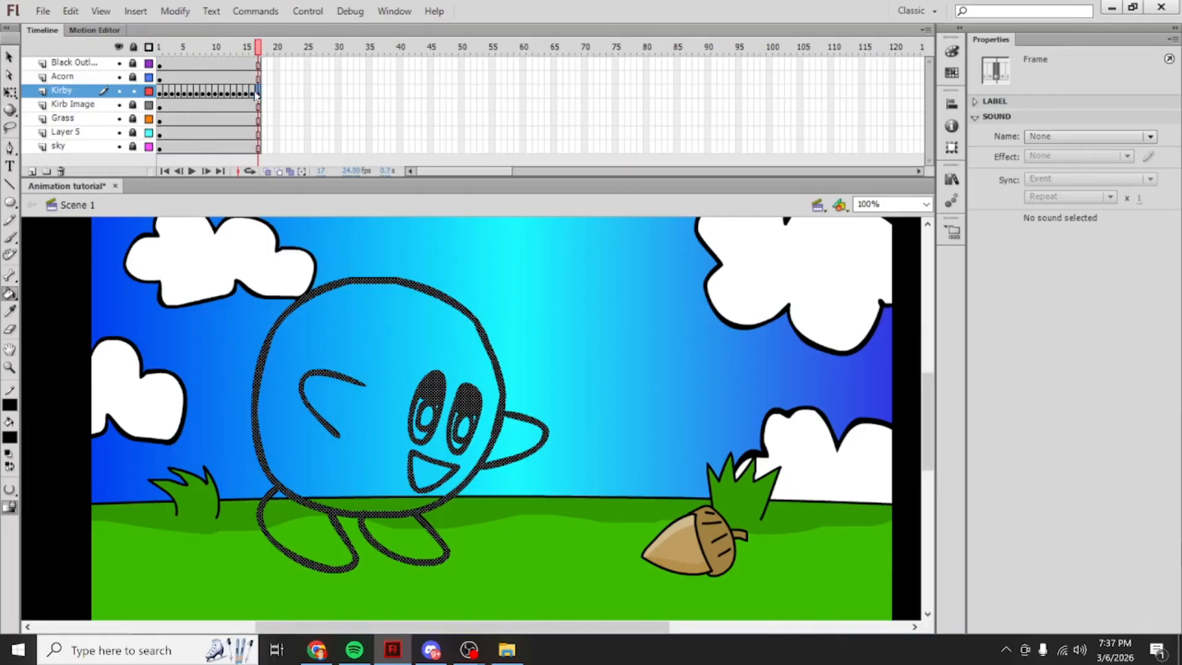
right_click(257, 93)
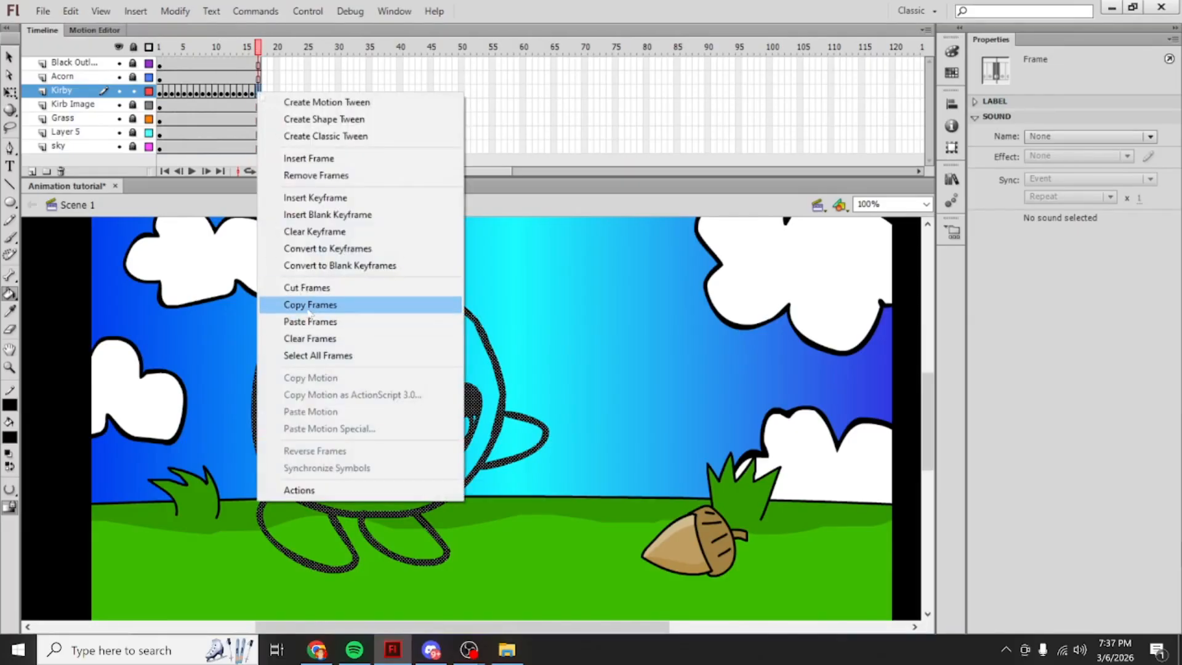
left_click(309, 308)
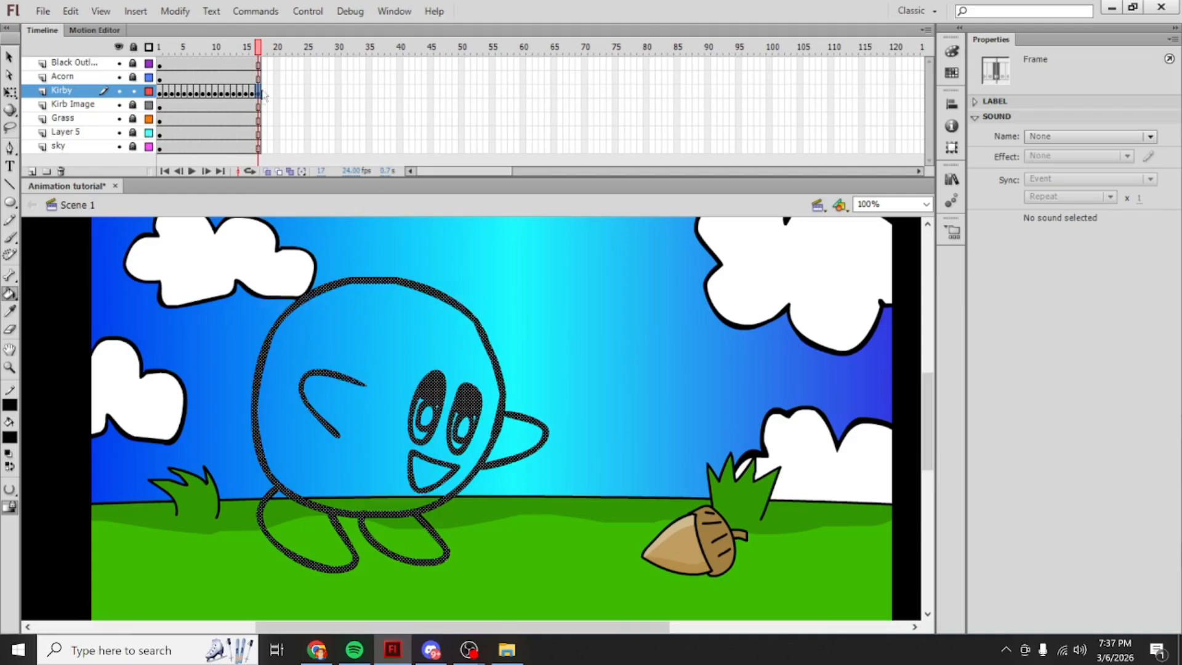
right_click(266, 93)
right_click(253, 93)
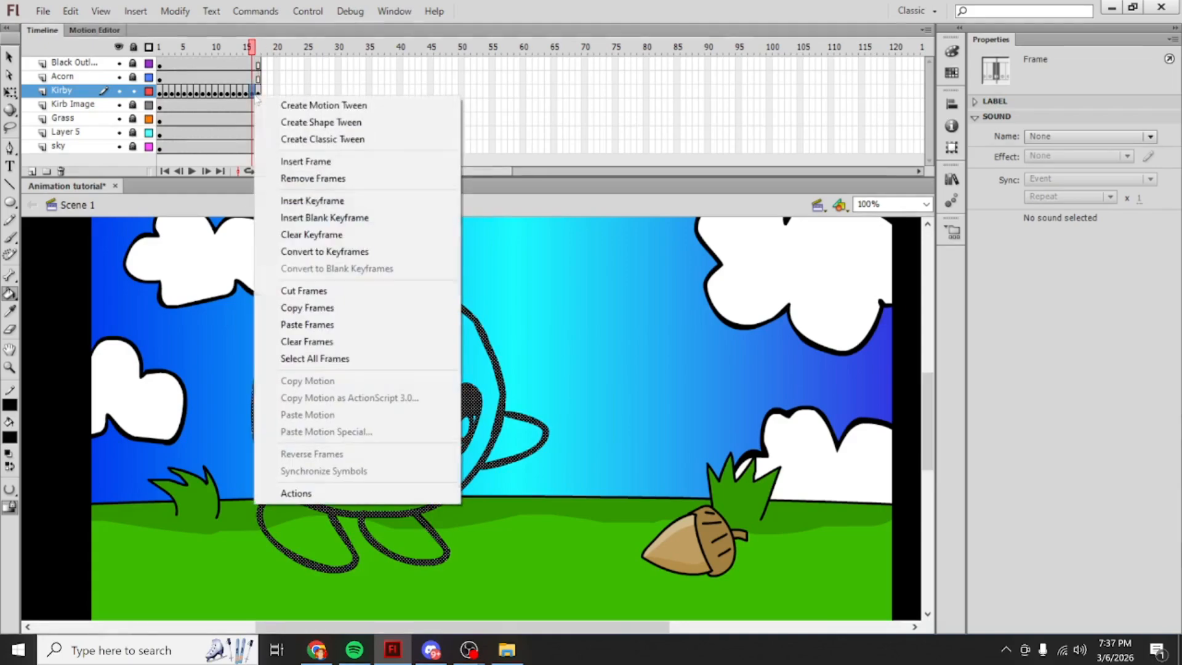
left_click(307, 325)
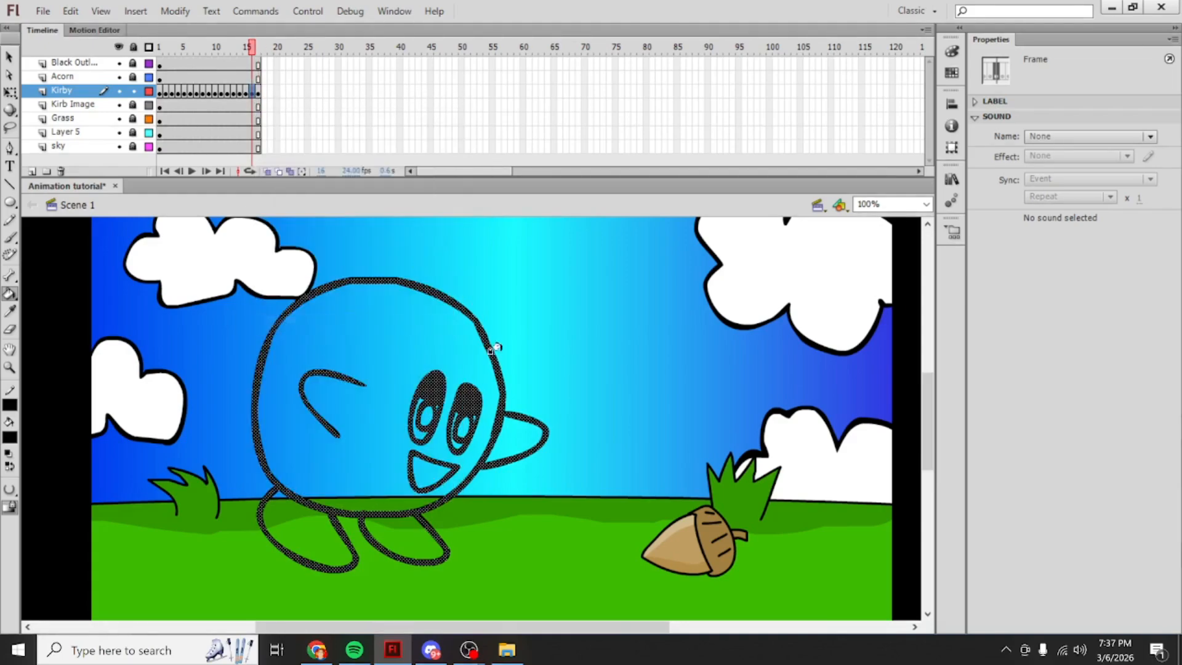
Step: Compare Kirby's poses and eyes across frames 14 to 17
left_click(247, 93)
left_click(239, 93)
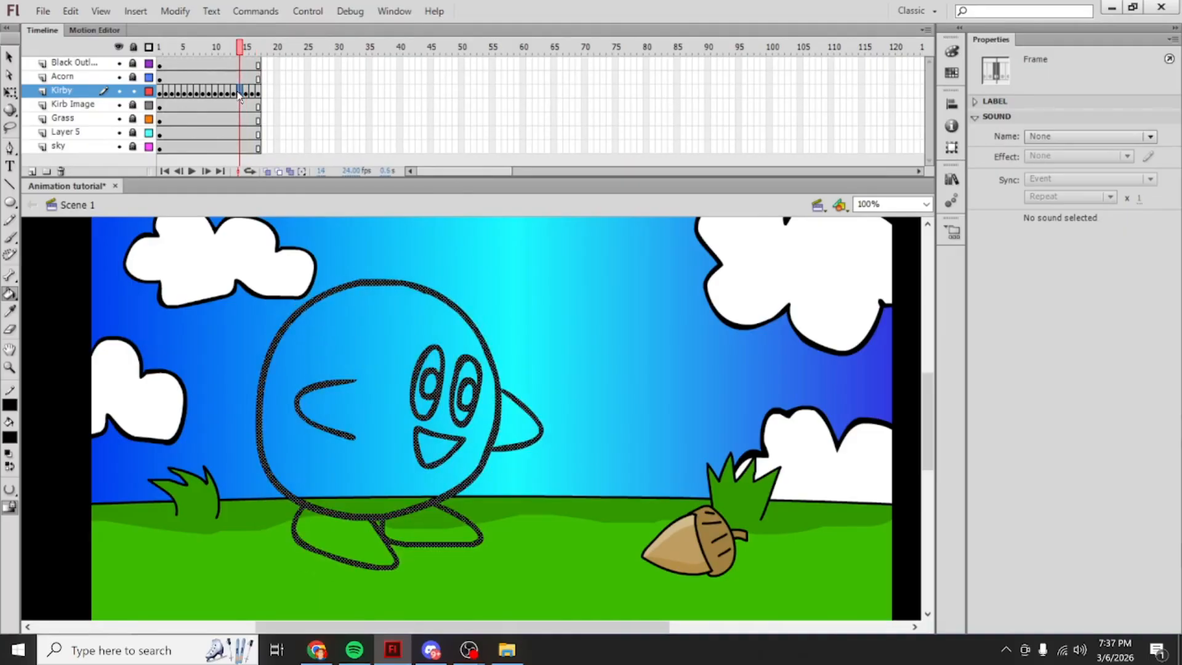
left_click(245, 94)
left_click(251, 93)
left_click(256, 93)
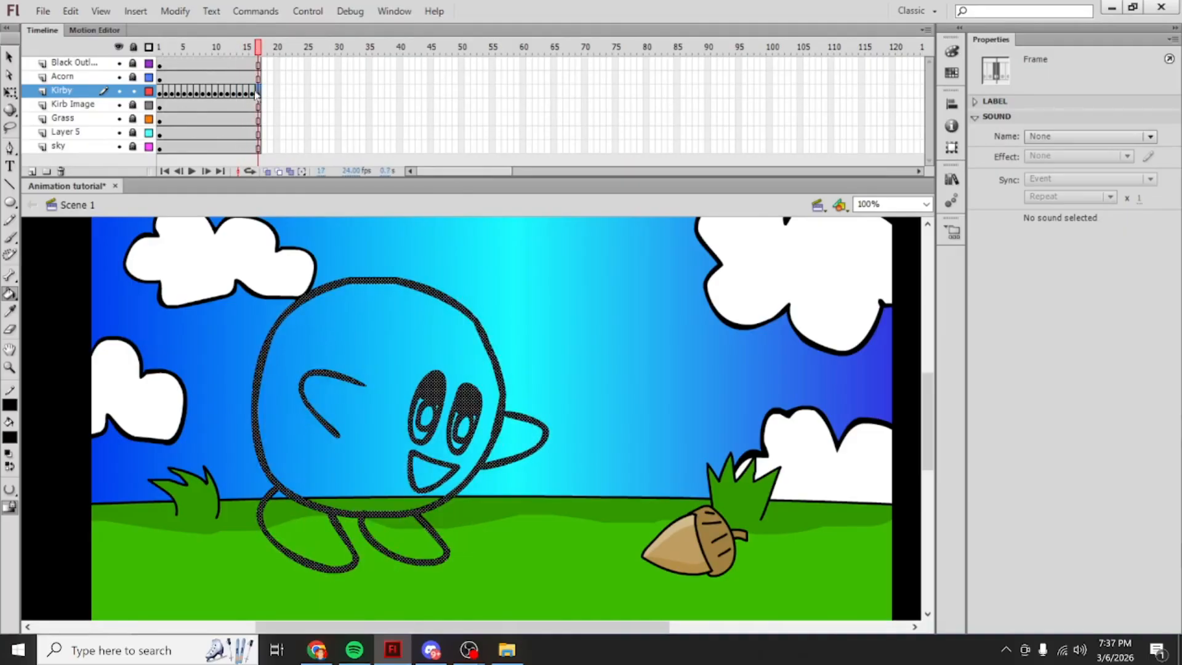
left_click(247, 94)
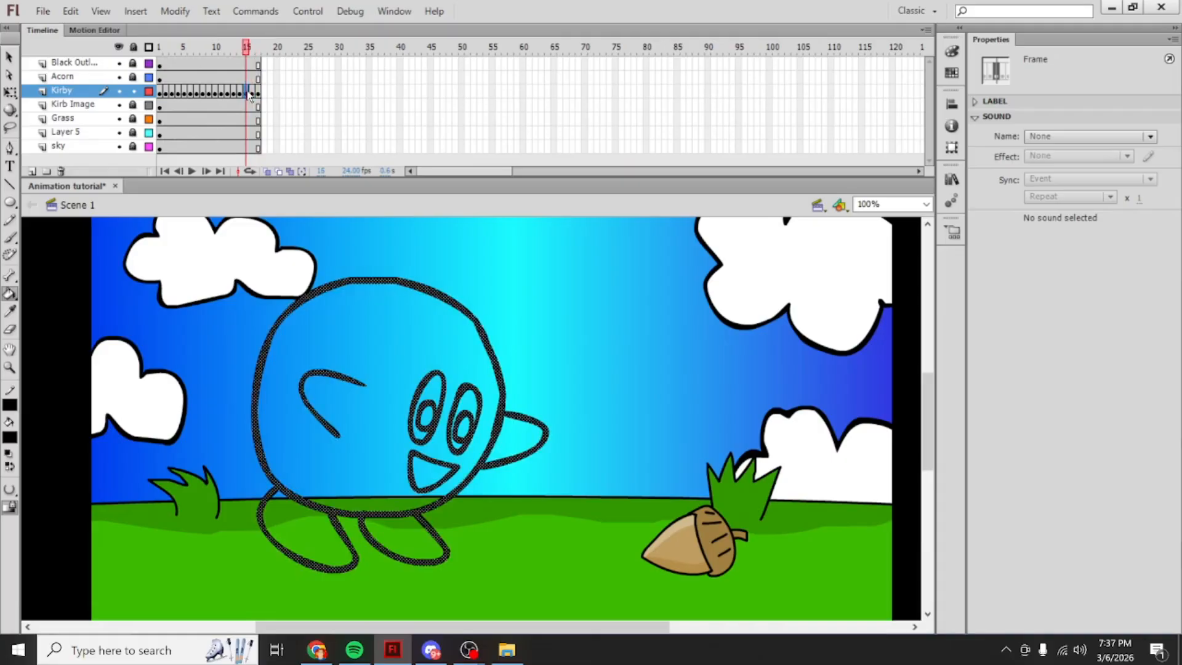
left_click(256, 93)
Step: Select frame 17 across all layers, from the black outline layer down to sky, and remove it
right_click(256, 92)
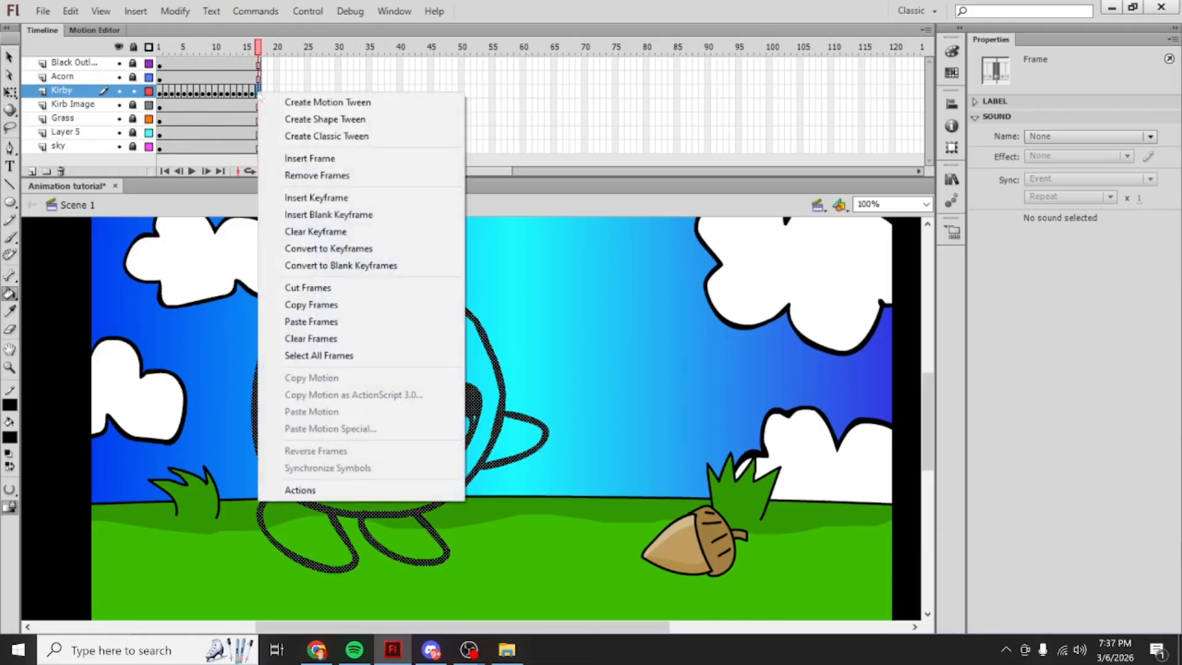
left_click(259, 64)
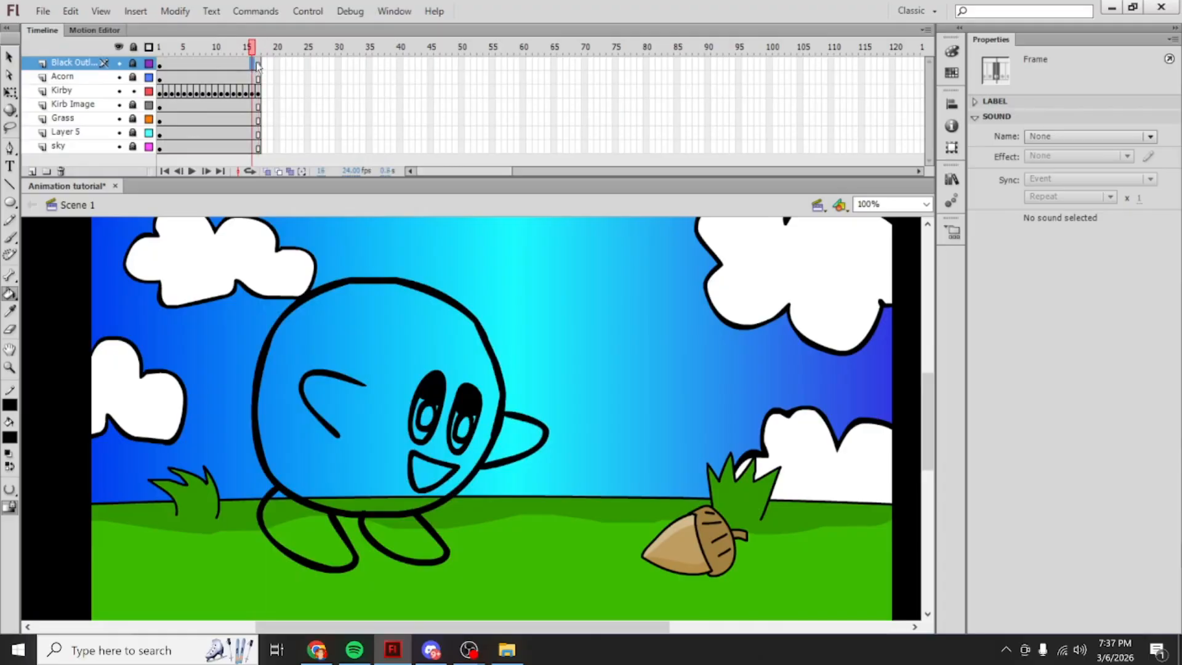
left_click_drag(259, 62, 259, 146)
right_click(258, 145)
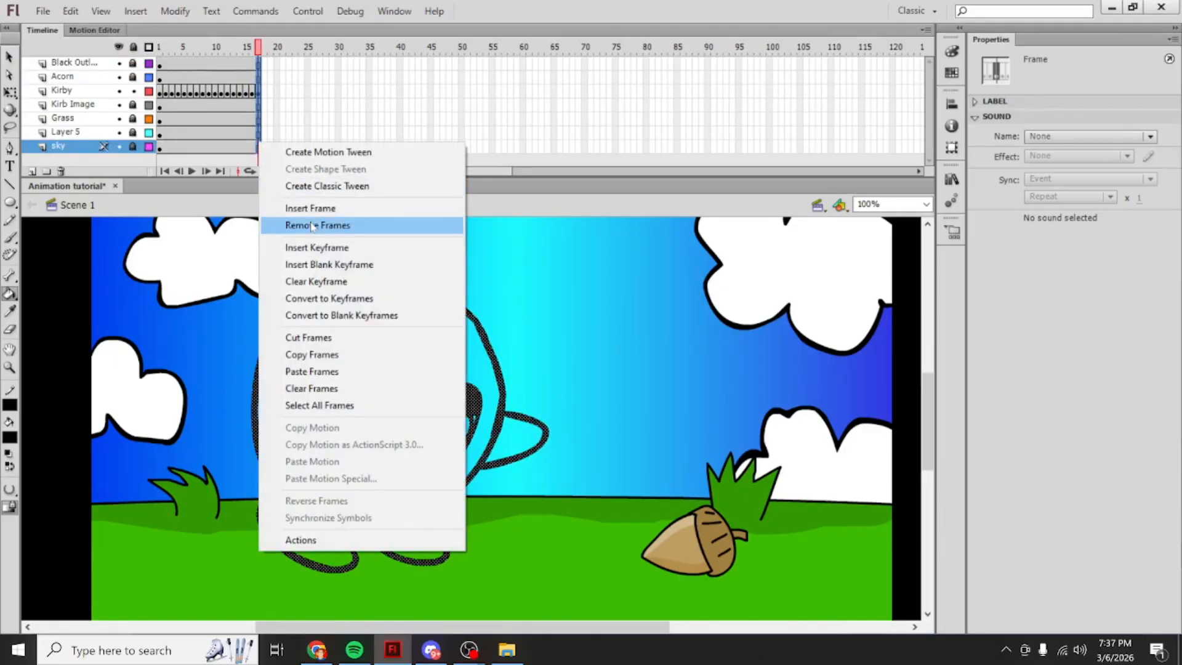
left_click(308, 225)
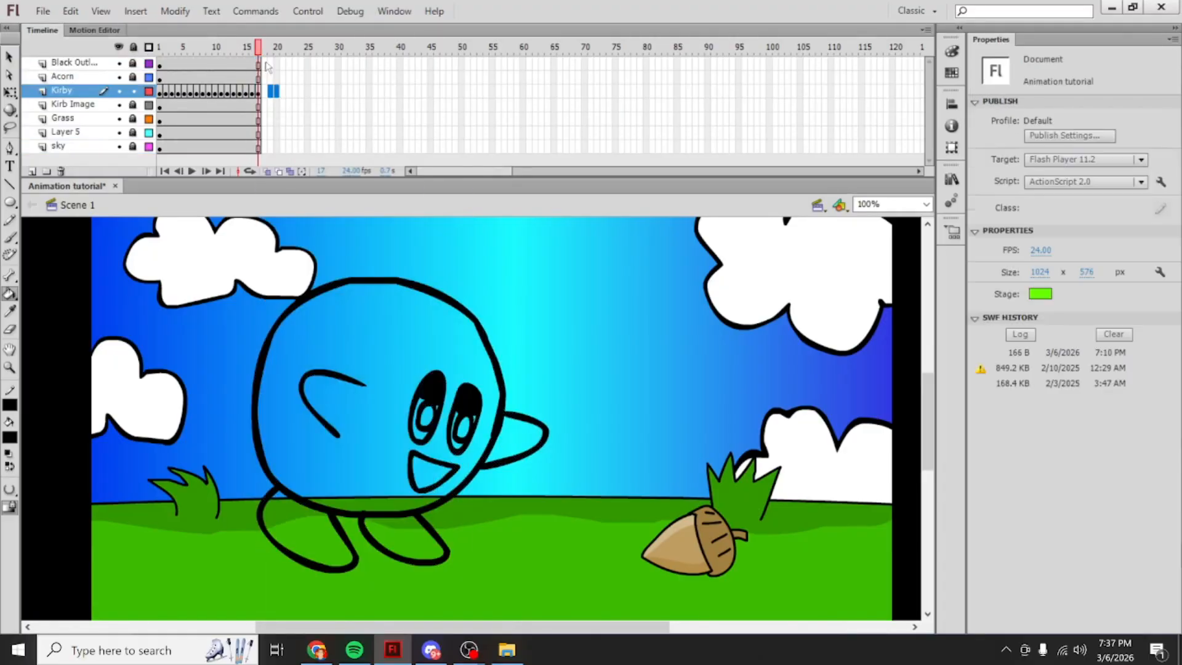
Step: Remove the last frame, 17, from every layer, from the black outline layer down to sky
left_click_drag(260, 64, 259, 146)
right_click(259, 146)
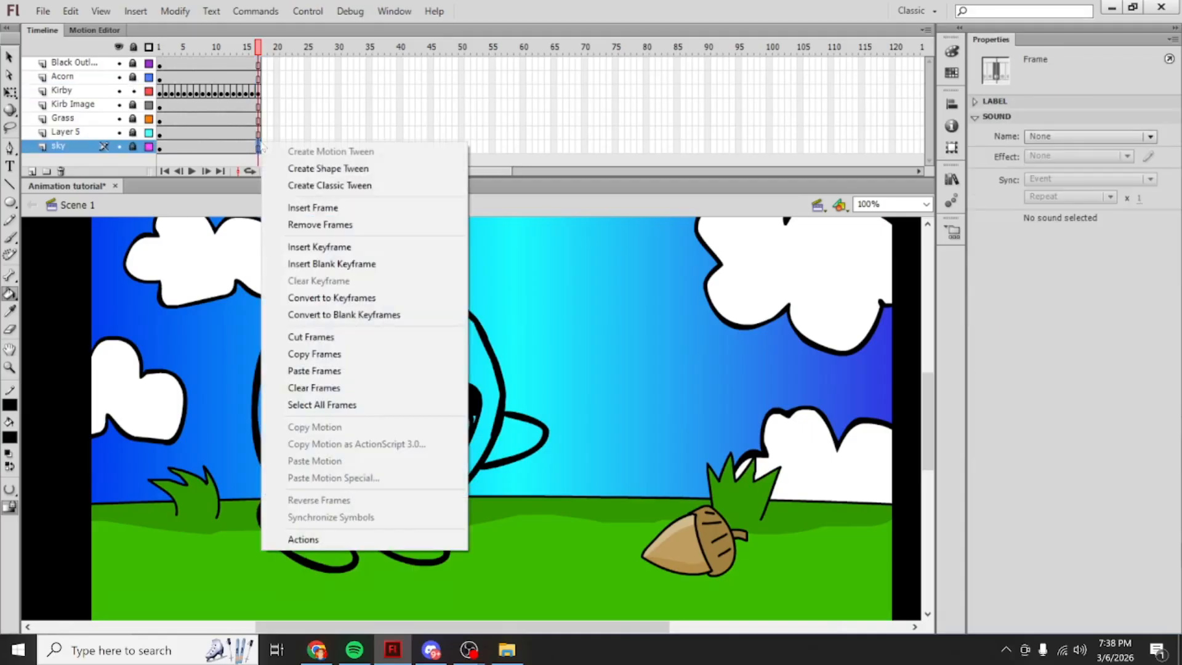
left_click_drag(260, 64, 260, 146)
right_click(259, 143)
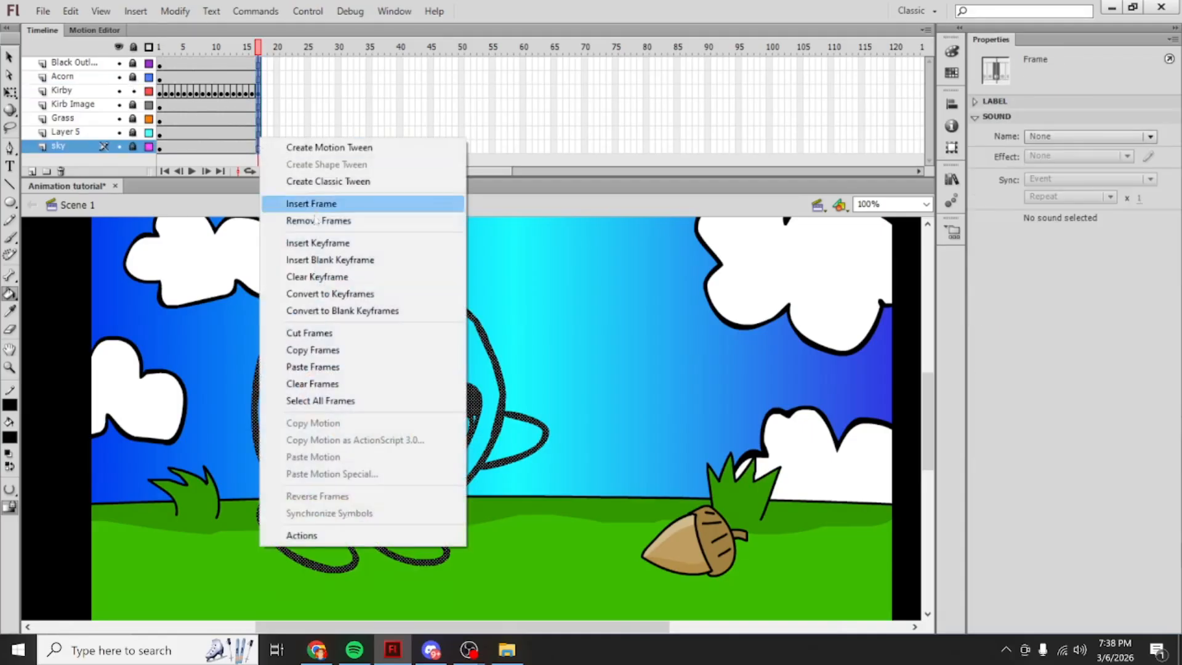
left_click(313, 220)
Step: Copy frame 16 of the Kirby layer and paste it over frame 15
mouse_move(254, 49)
left_mouse_down()
mouse_move(242, 48)
mouse_move(251, 49)
left_mouse_up()
right_click(253, 91)
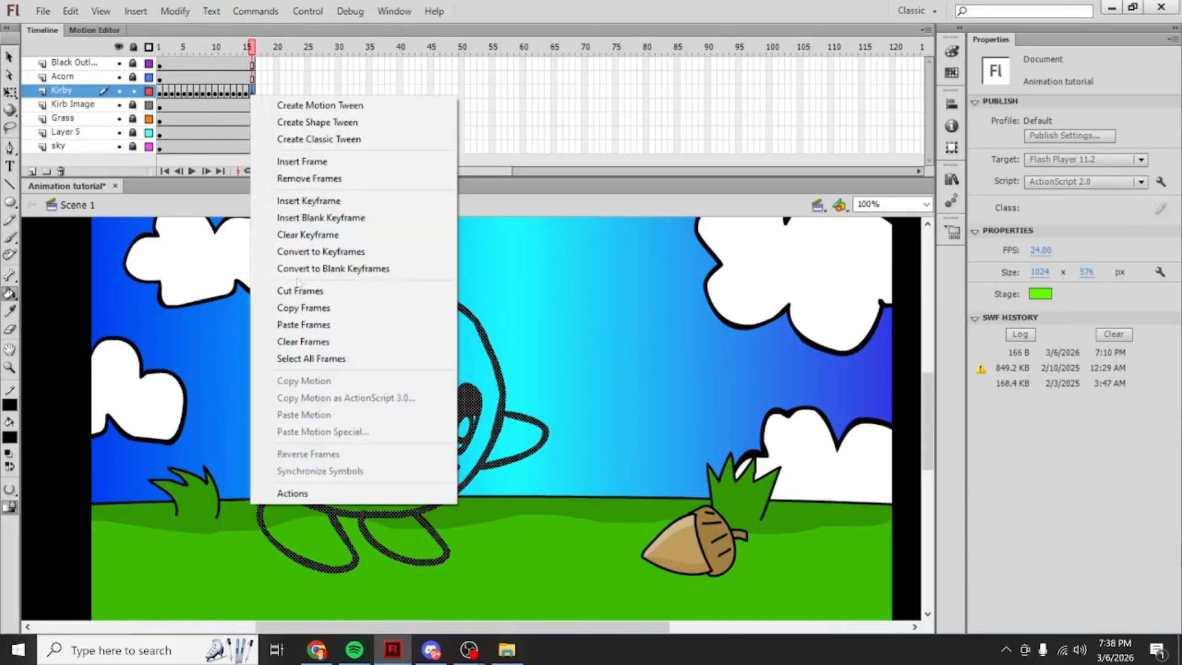
left_click(301, 307)
right_click(250, 94)
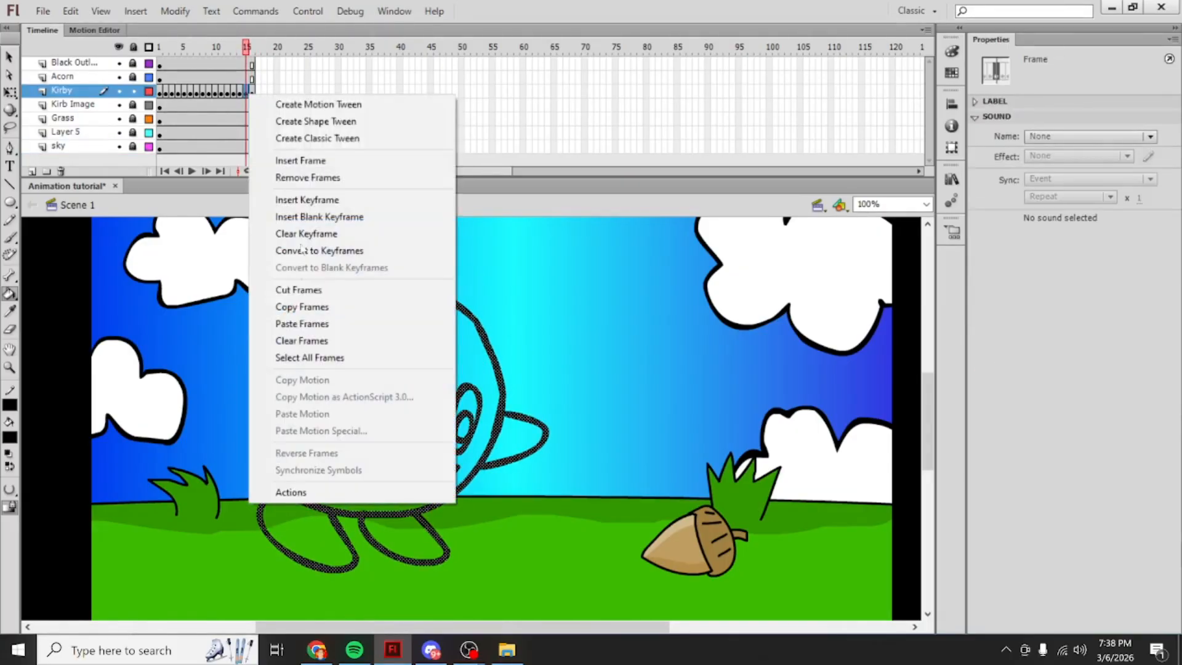
left_click(305, 320)
Step: Brush an eyelid line across each of Kirby's eyes on frame 14 and fill the areas above the lines with black
left_click(240, 92)
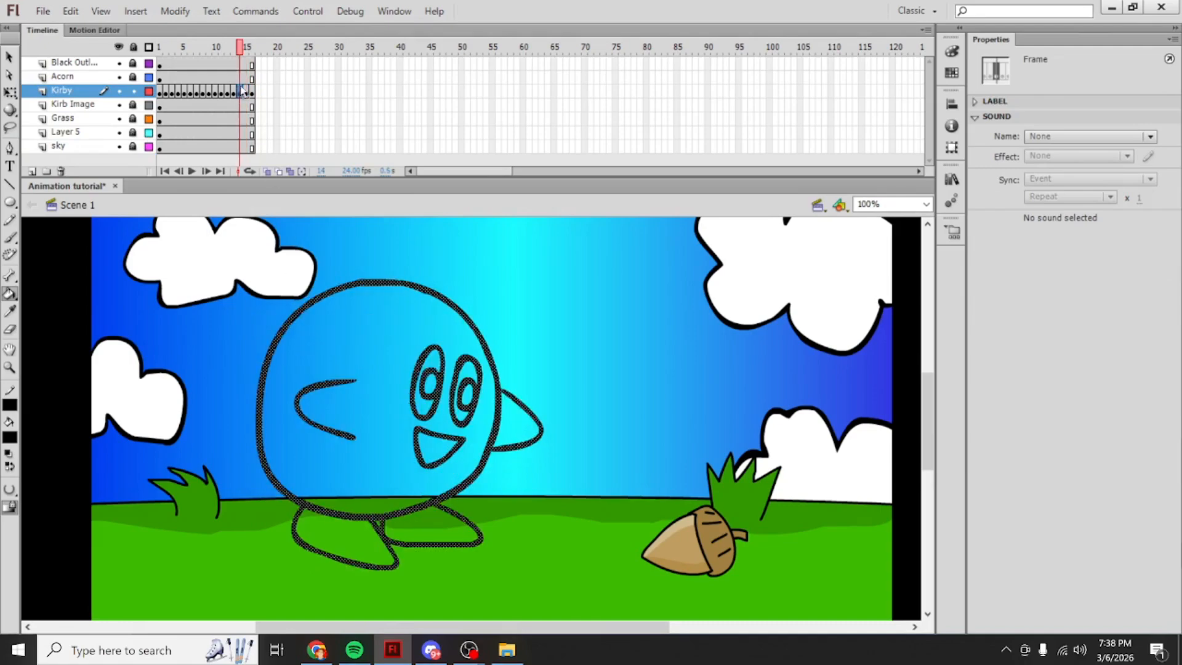
left_click(10, 237)
left_click(429, 367)
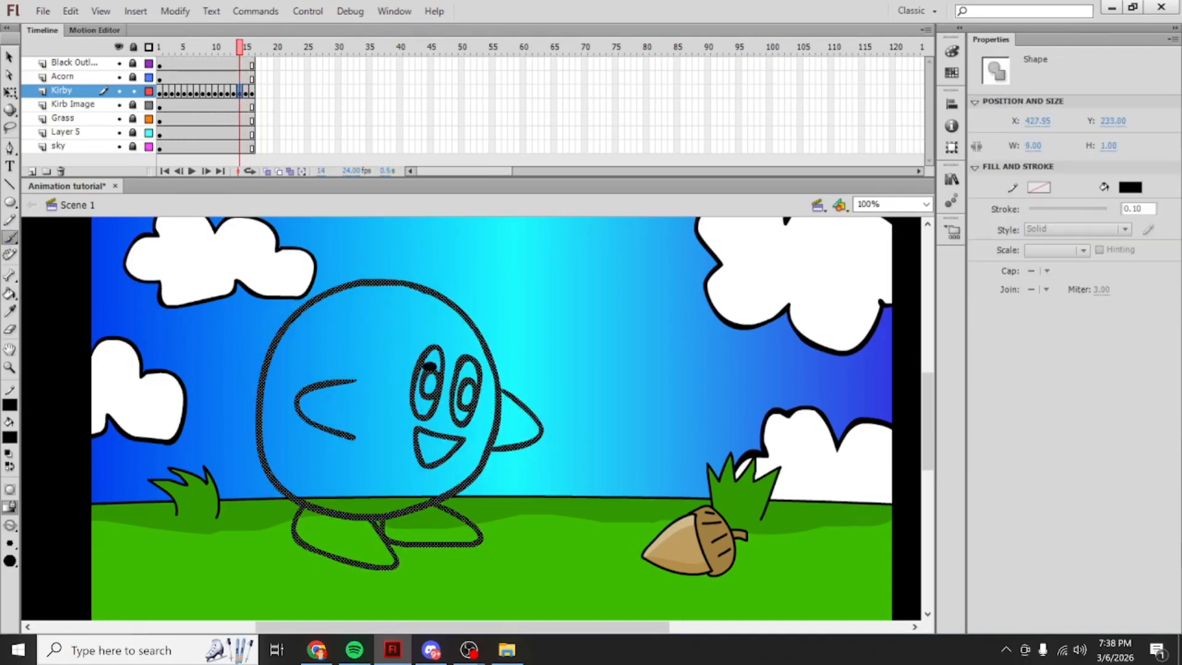
left_click_drag(429, 367, 437, 369)
left_click_drag(460, 378, 470, 376)
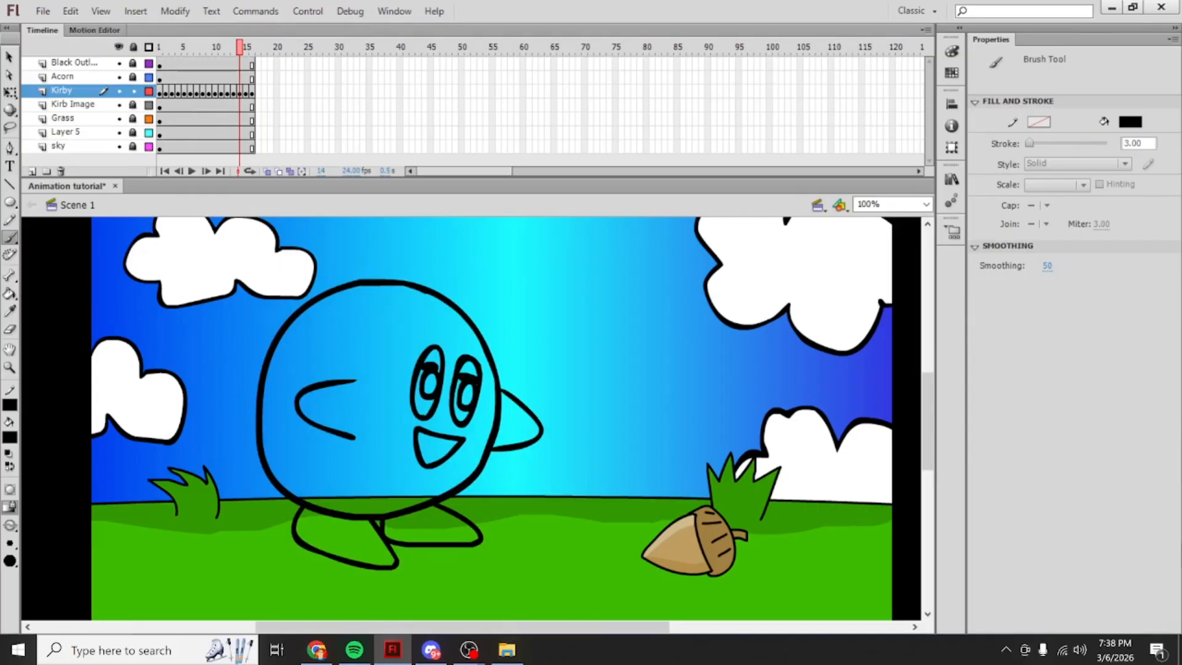
key("k")
left_click(467, 368)
left_click(431, 357)
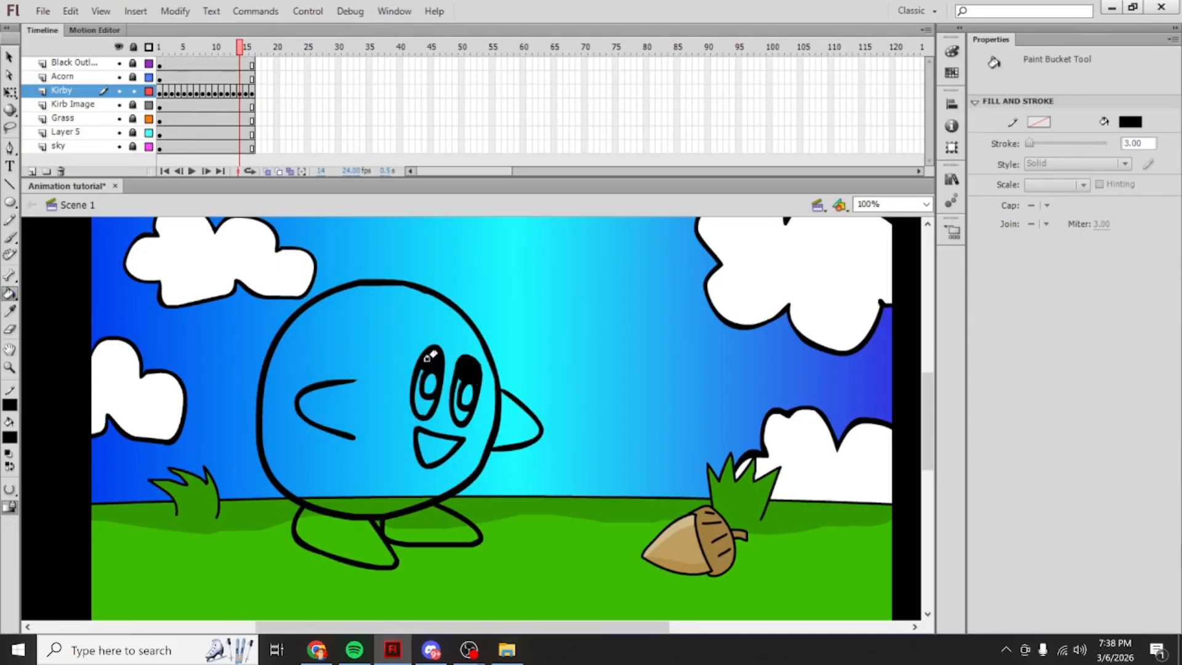
Step: Copy frame 14 of the Kirby layer and paste it over frame 13
mouse_move(240, 50)
left_mouse_down()
mouse_move(229, 63)
mouse_move(245, 62)
left_mouse_up()
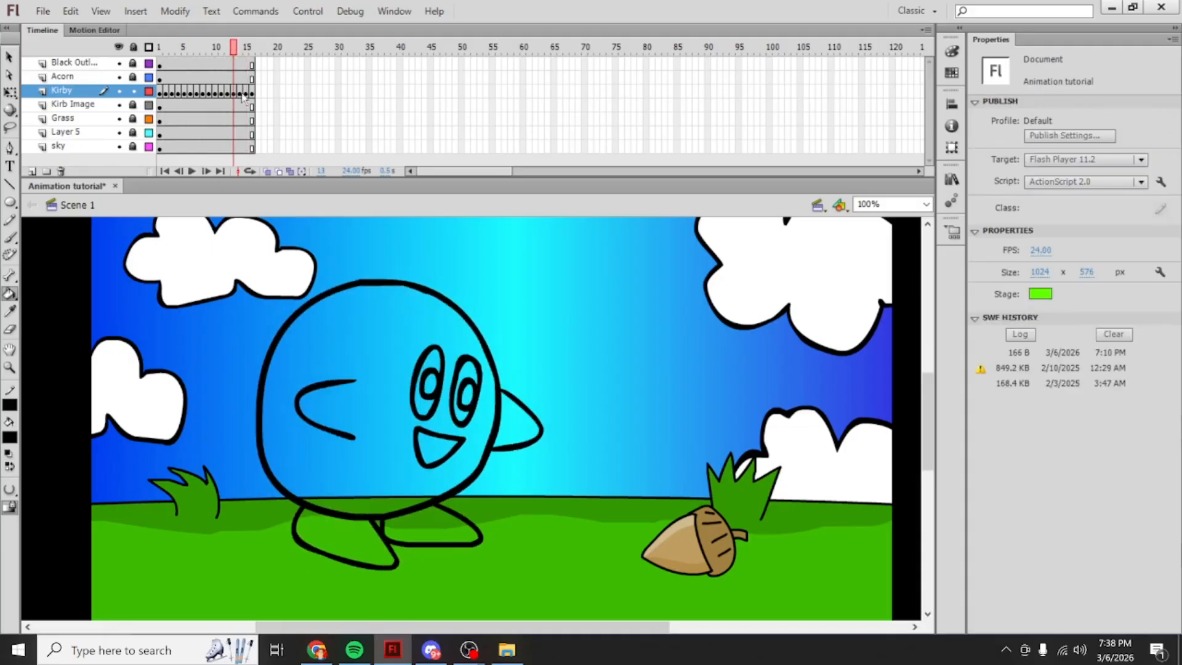
right_click(246, 93)
left_click(277, 288)
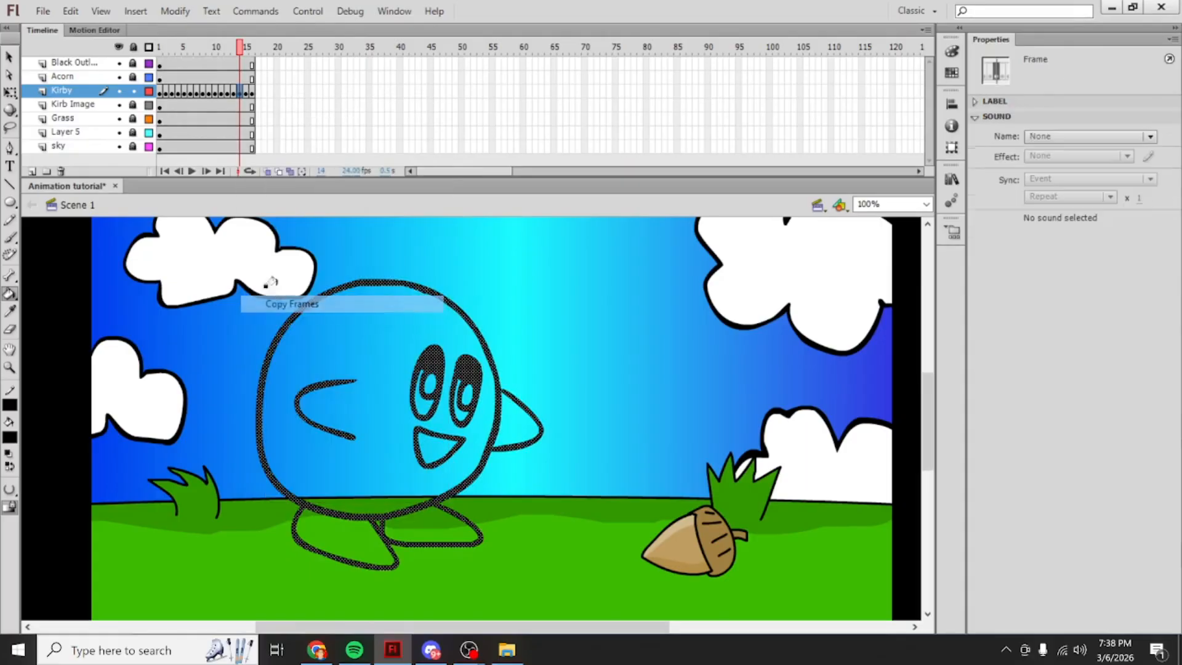
right_click(234, 94)
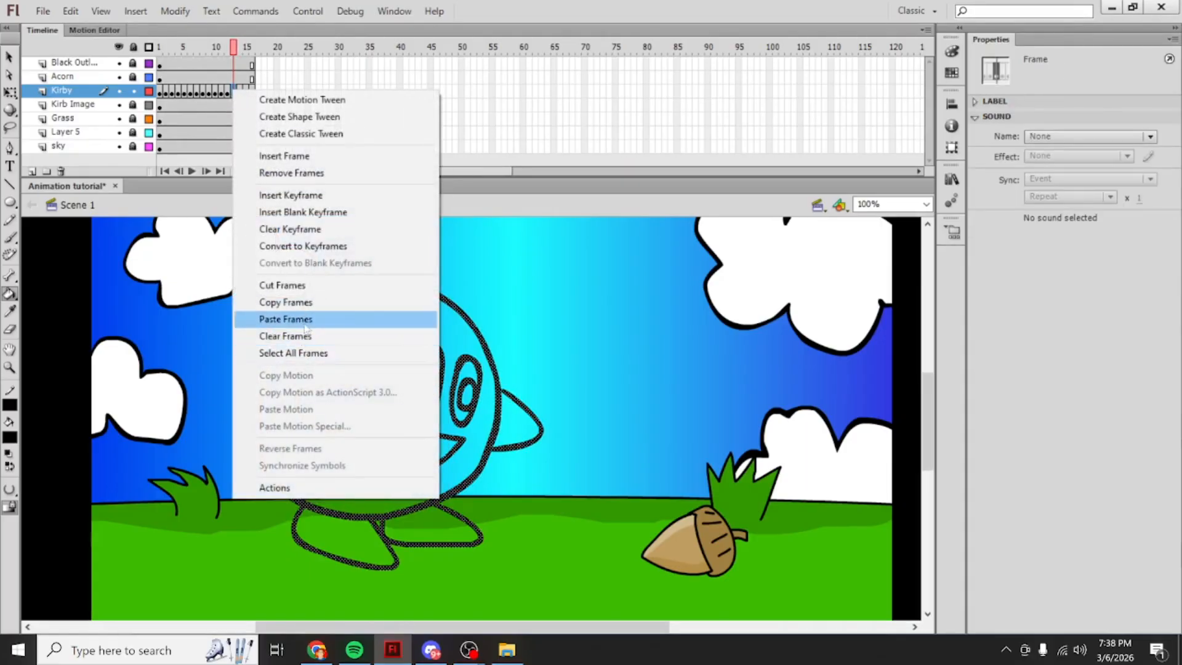
left_click(284, 319)
Step: Sample the dark blue from Kirby's eye on frame 11 and fill the lower part of both eyes with it on frame 13
left_click_drag(235, 48, 222, 53)
key("Escape")
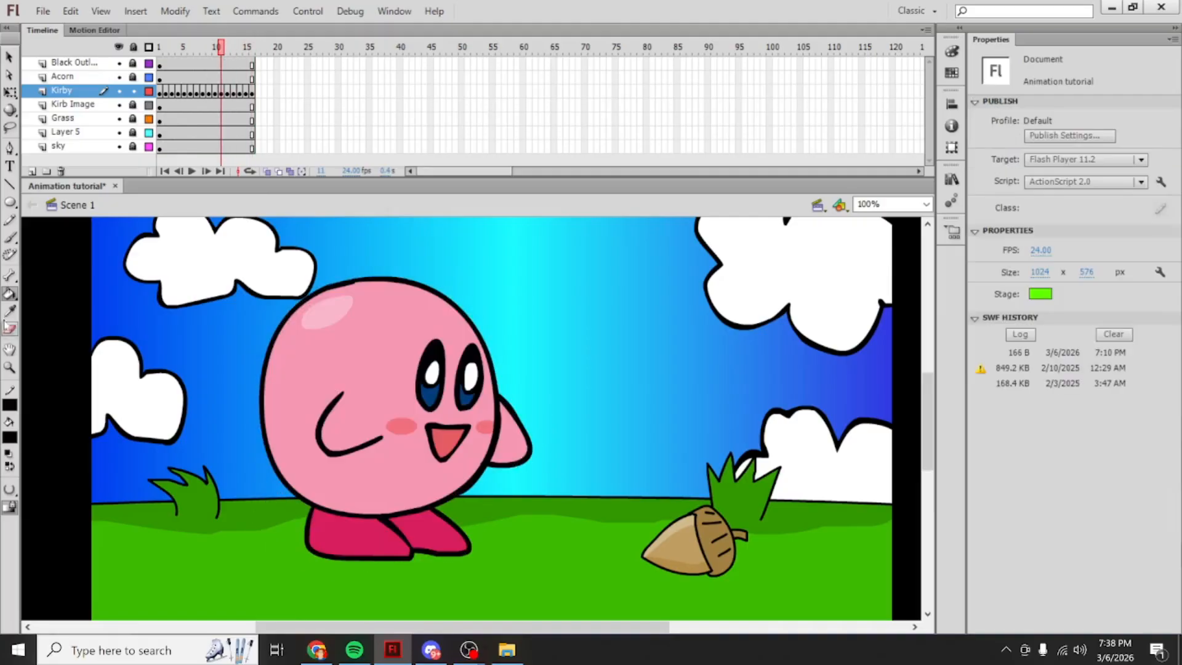
left_click(10, 311)
left_click(422, 396)
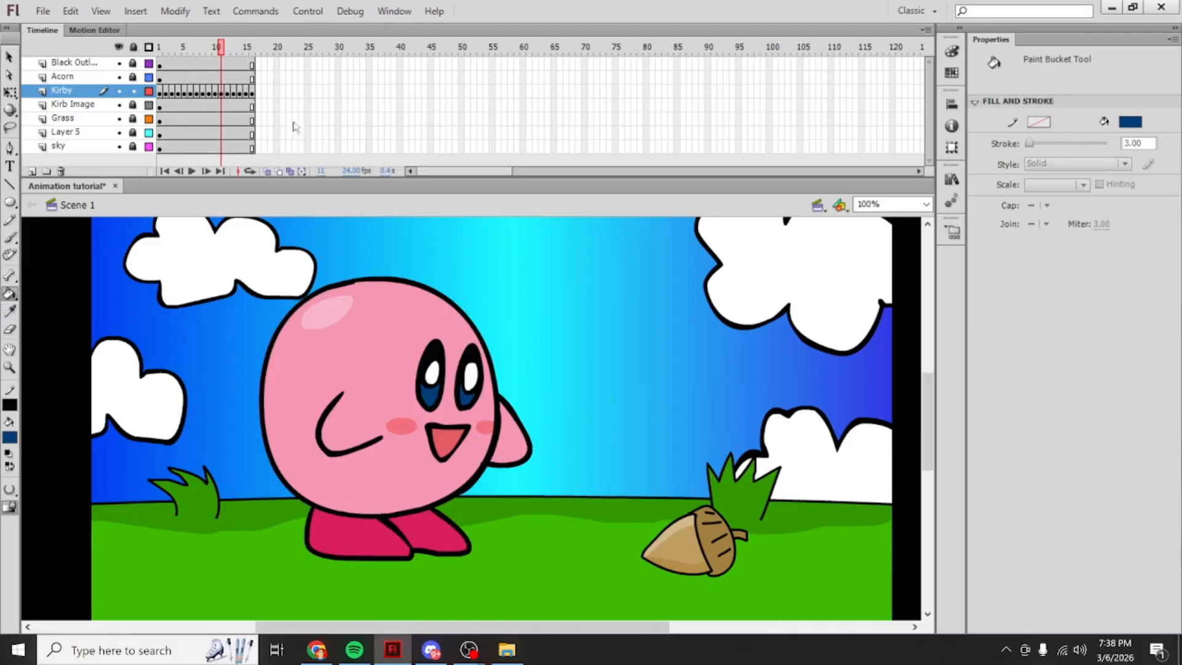
left_click(229, 93)
left_click(234, 92)
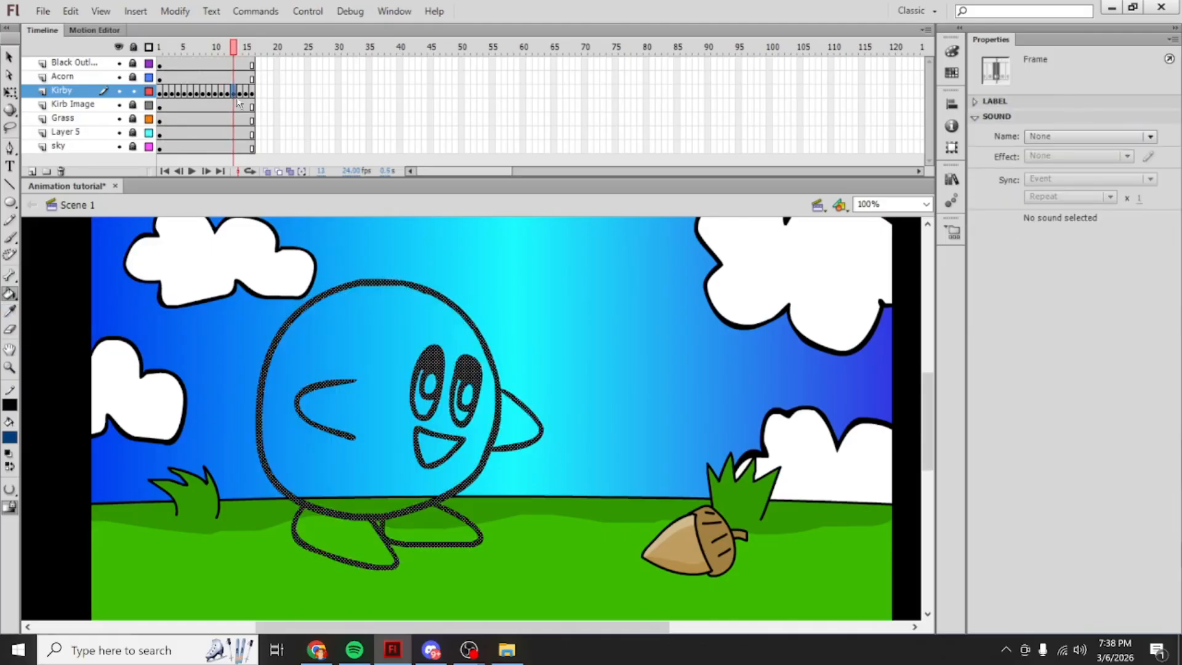
left_click(422, 403)
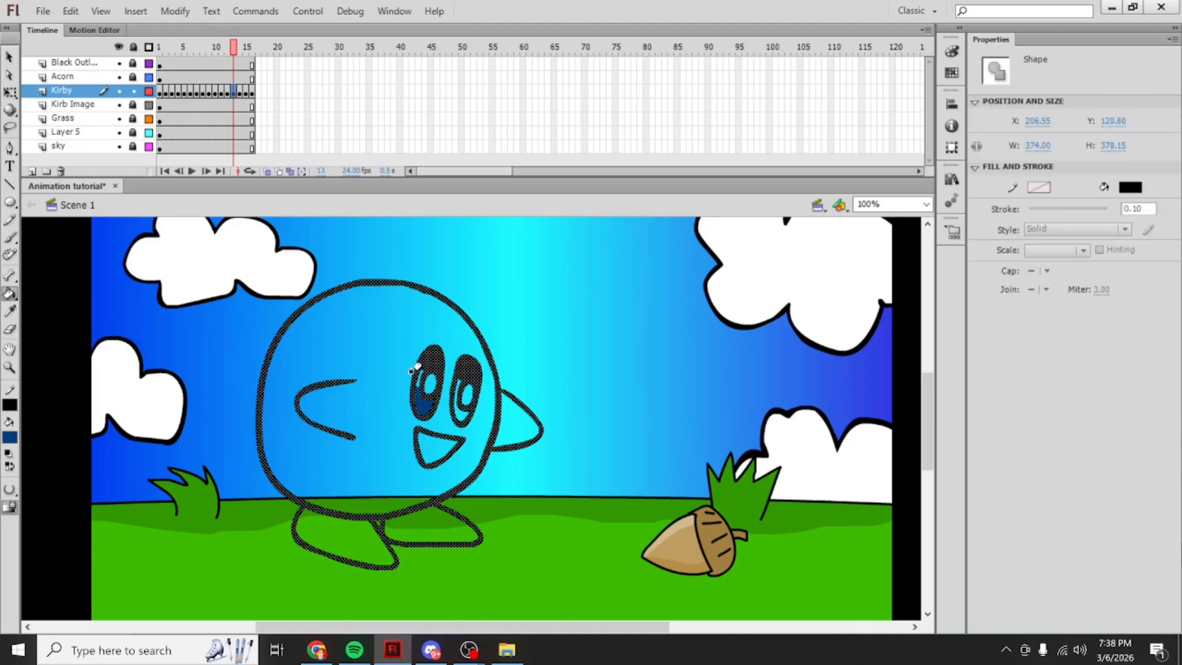
left_click(456, 411)
Step: Fill the remaining unfilled part of Kirby's right eye on frame 13 with dark blue, keeping the Paint Bucket gap size at Close Large Gaps
left_click(11, 490)
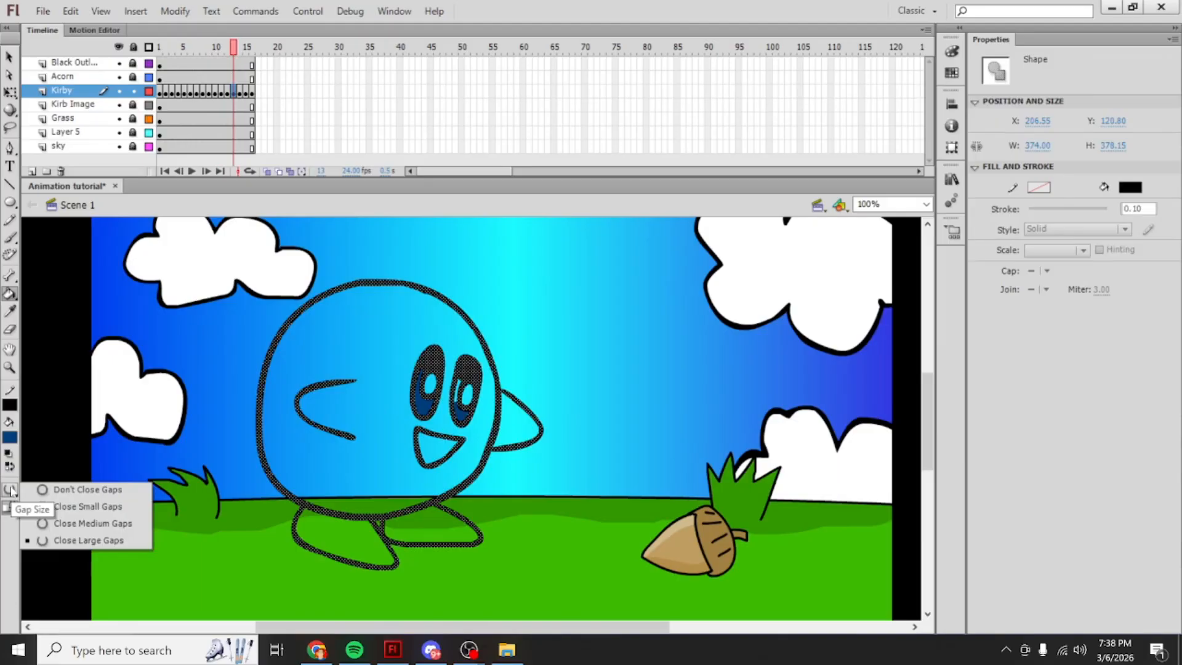
left_click(547, 341)
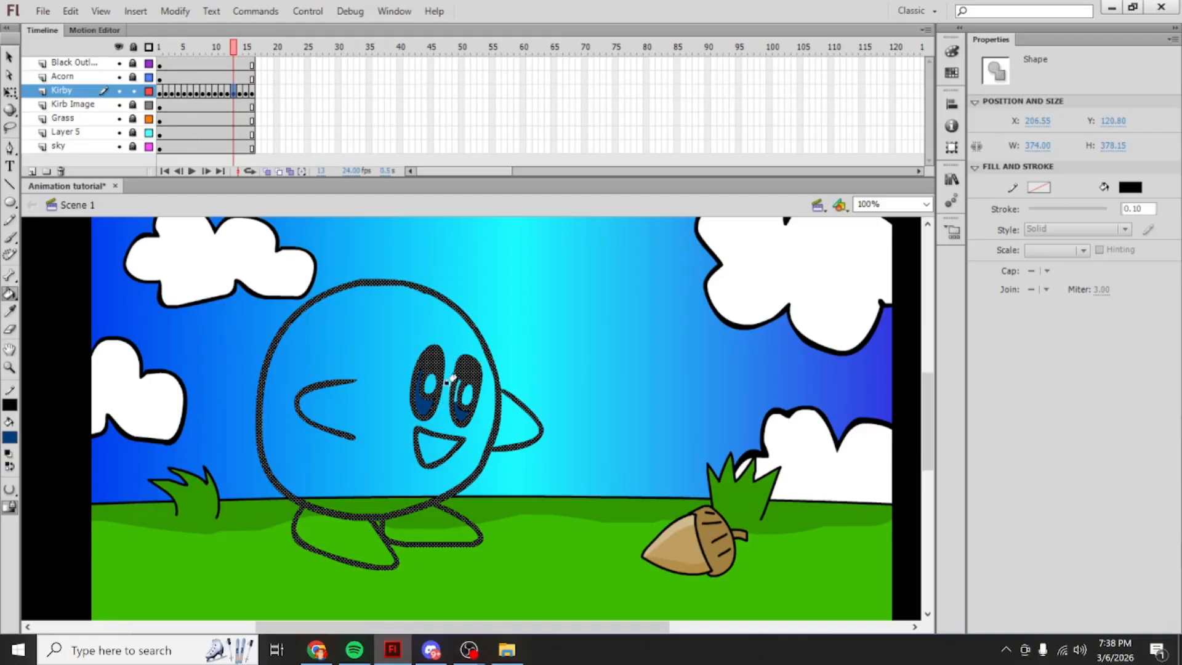
left_click(448, 388)
key("ctrl+z")
left_click(10, 488)
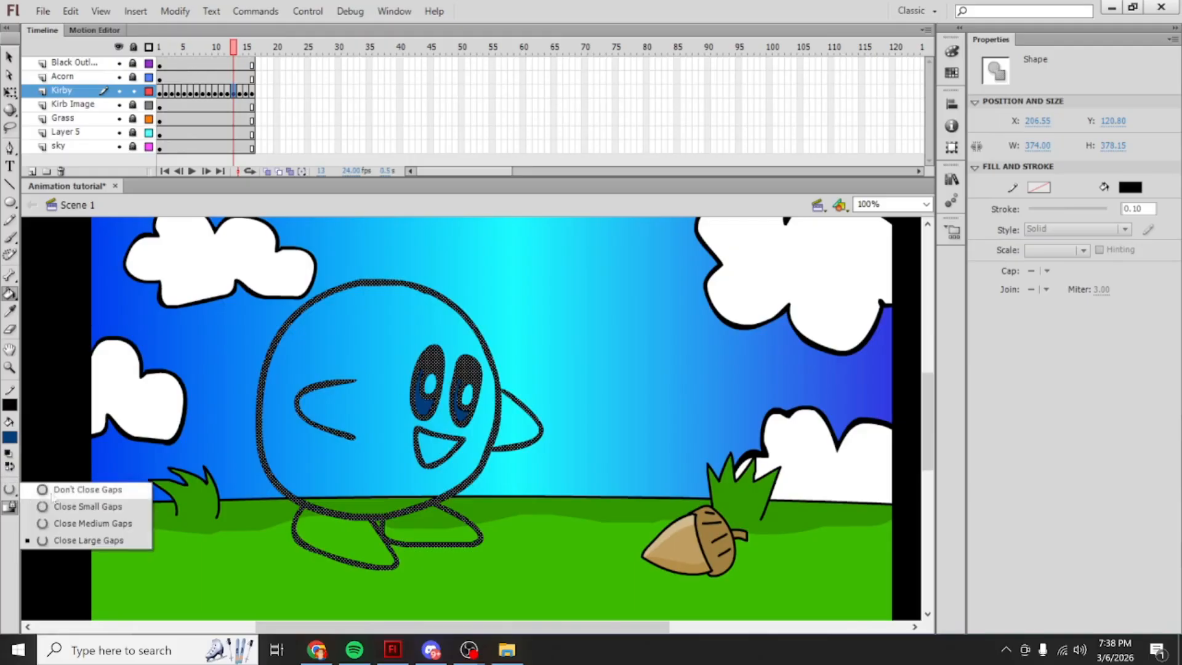
left_click(100, 540)
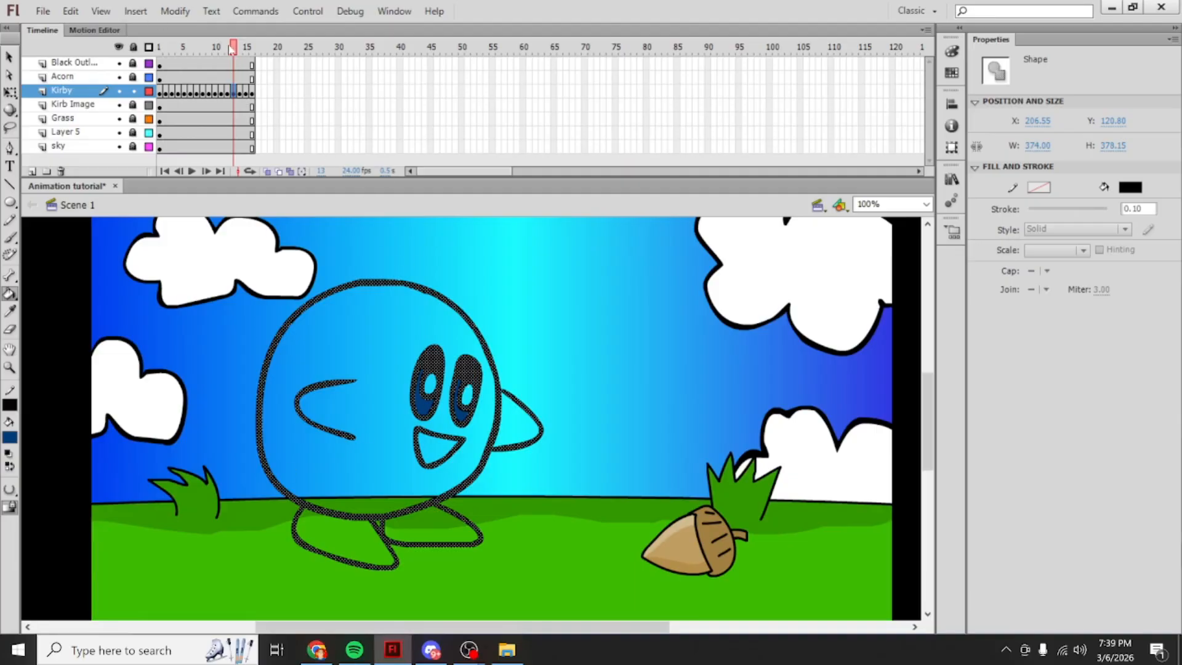
Step: Fill the lower part of both of Kirby's eyes on frame 14 with the dark blue
left_click_drag(234, 48, 239, 48)
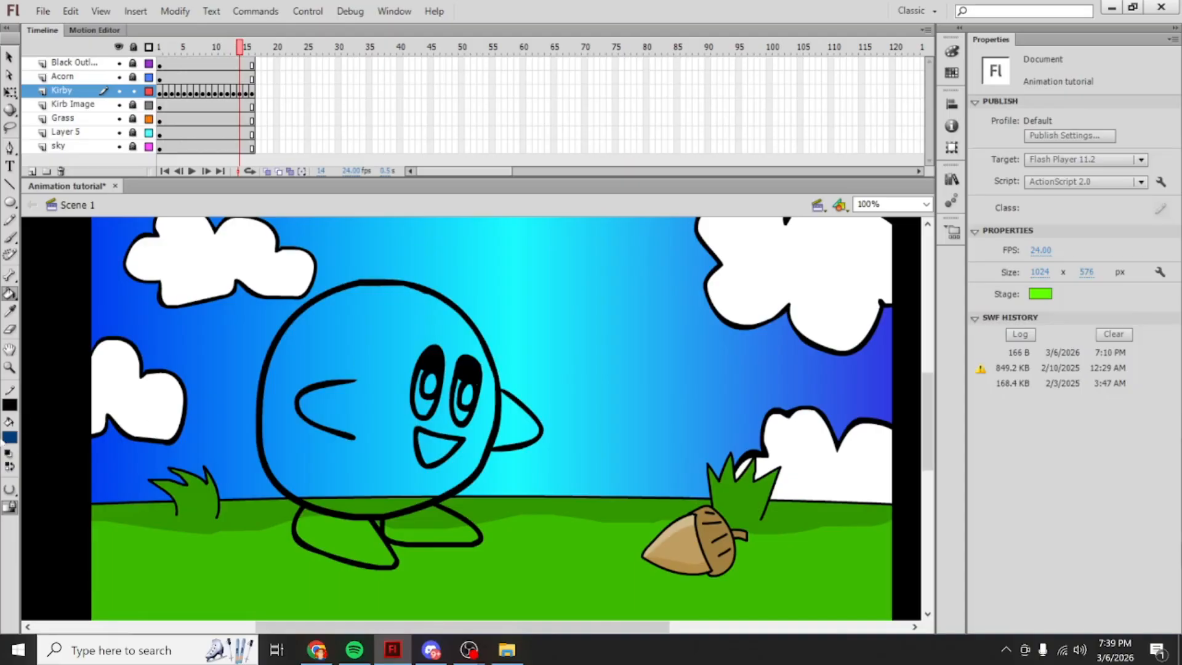
left_click(411, 400)
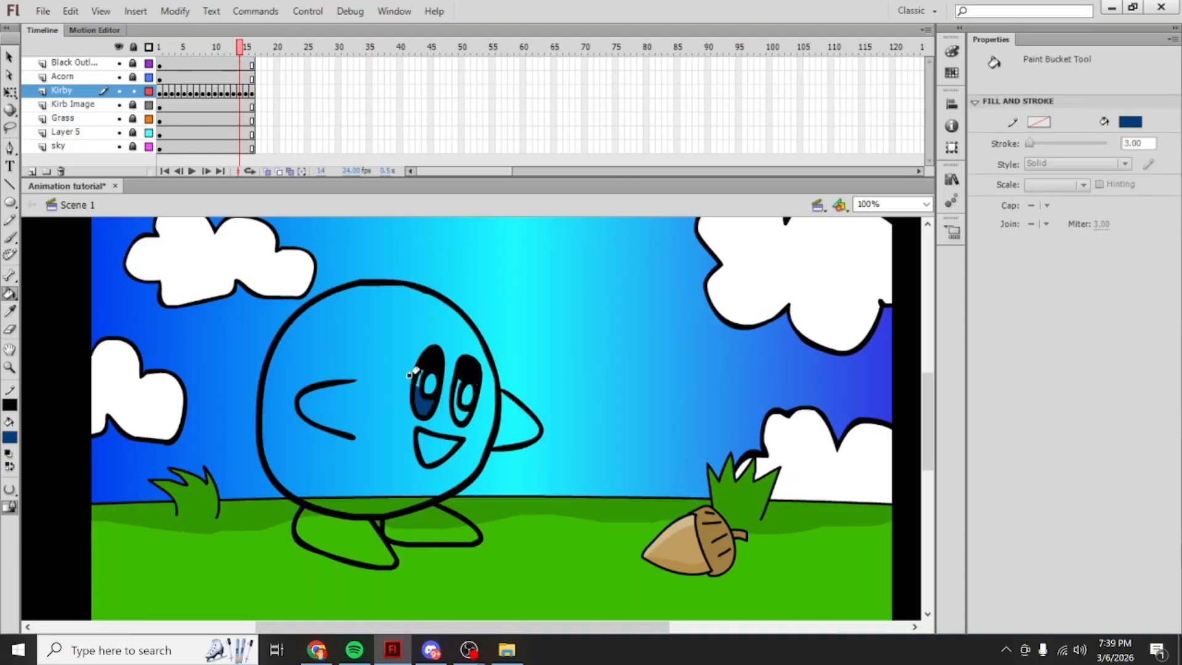
left_click(452, 409)
Step: Fill the area around the pupils in both of Kirby's eyes on frame 15 with dark blue, undoing any misplaced fill
left_click_drag(234, 49, 245, 48)
left_click(411, 405)
left_click(410, 405)
left_click(427, 405)
key("ctrl+z")
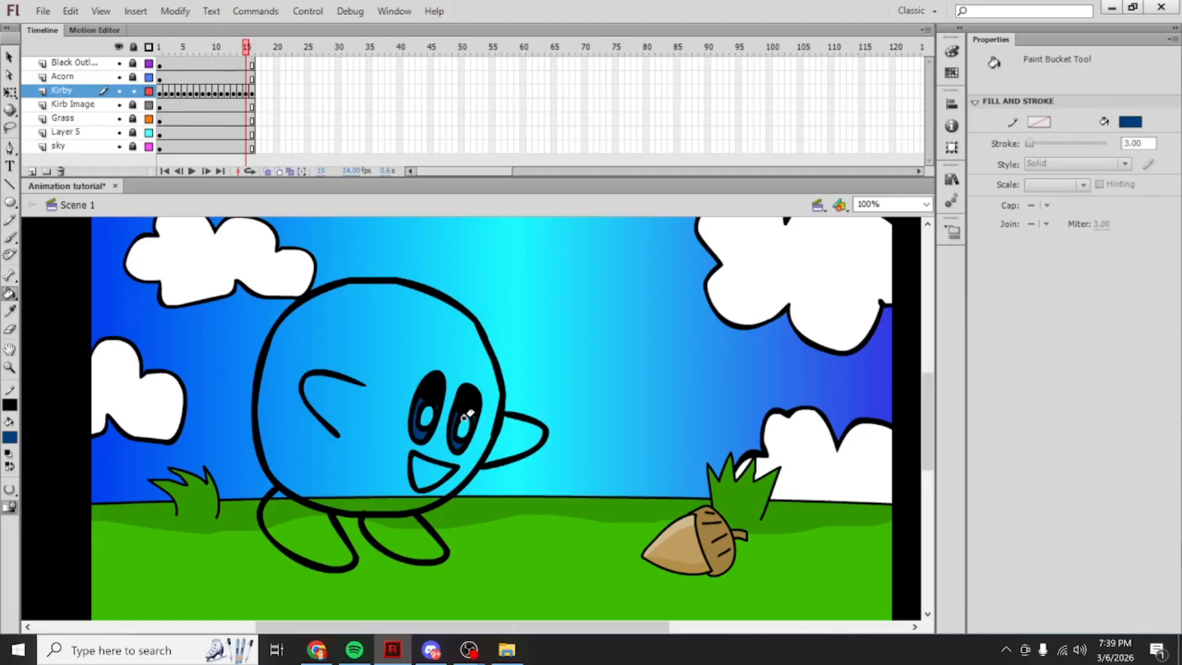
Step: Paste a copy of the Kirby layer's frame 15 over frame 16 and compare the two frames
right_click(248, 93)
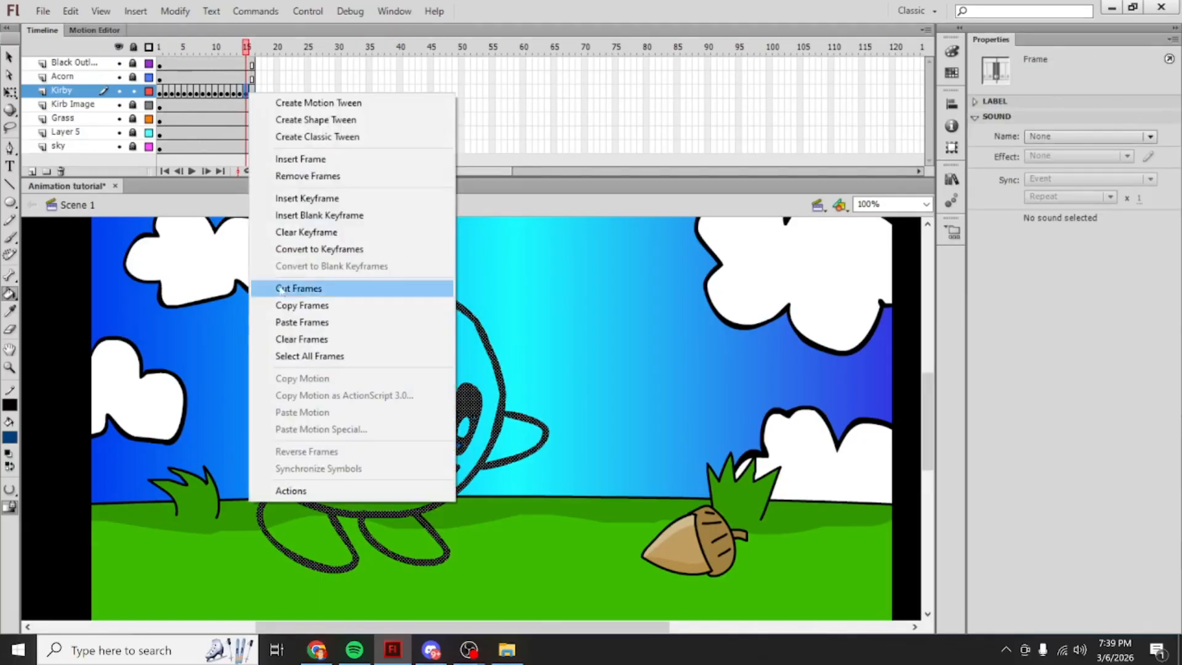
left_click(302, 305)
right_click(252, 92)
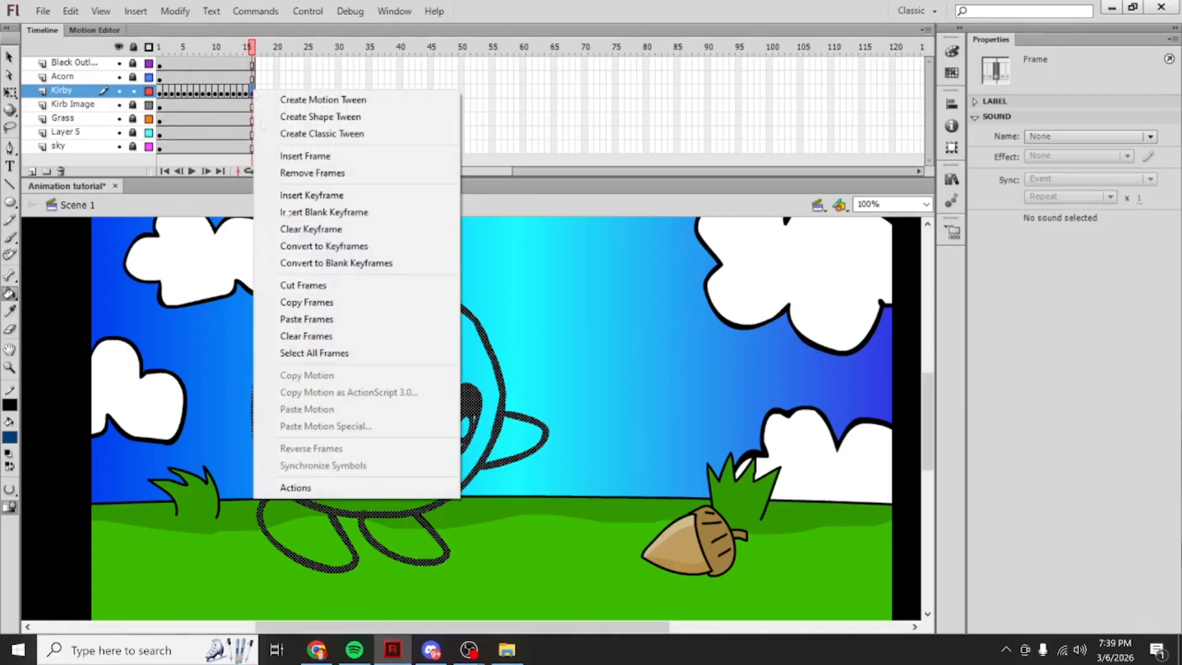
left_click(328, 336)
mouse_move(247, 48)
left_mouse_down()
mouse_move(229, 57)
mouse_move(253, 60)
mouse_move(209, 65)
mouse_move(259, 51)
left_mouse_up()
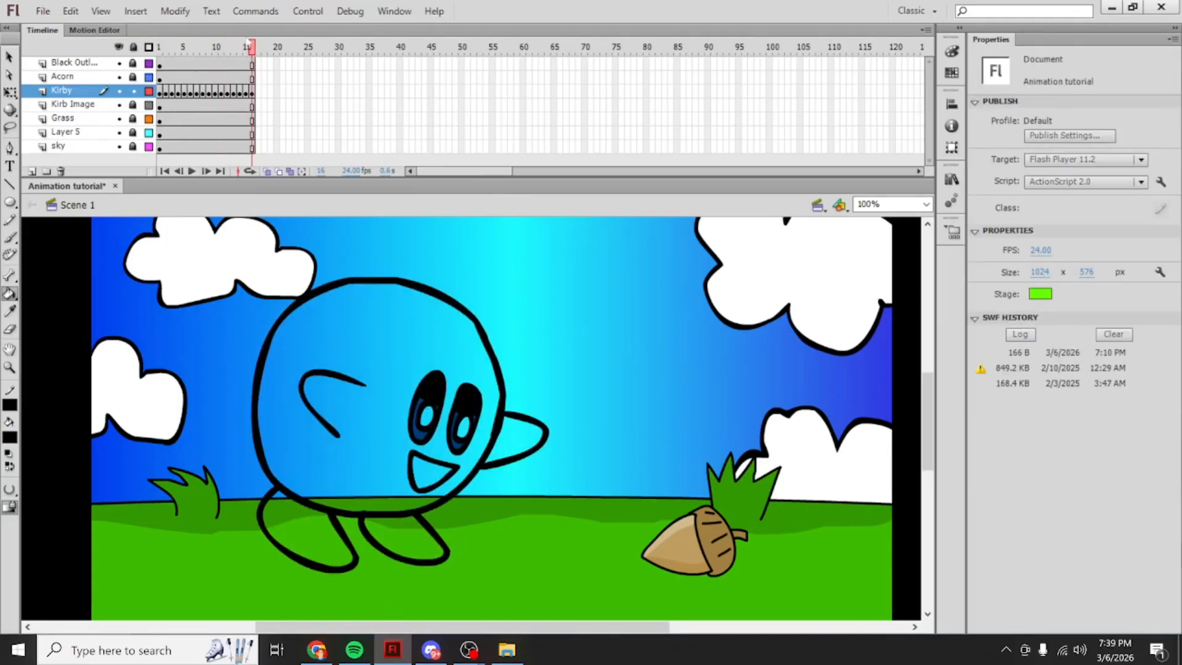
mouse_move(251, 48)
left_mouse_down()
mouse_move(226, 64)
mouse_move(252, 56)
left_mouse_up()
Step: Insert a keyframe at frame 17 on the Kirby layer and extend the other layers to frame 17
left_click(10, 127)
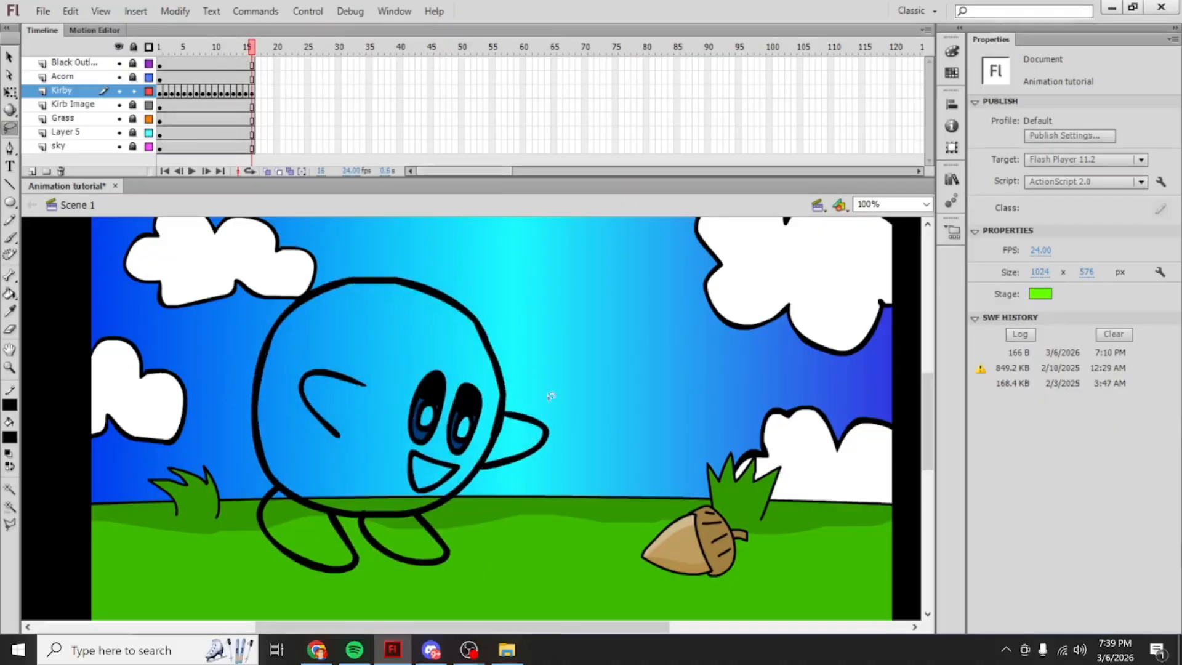
left_click(926, 204)
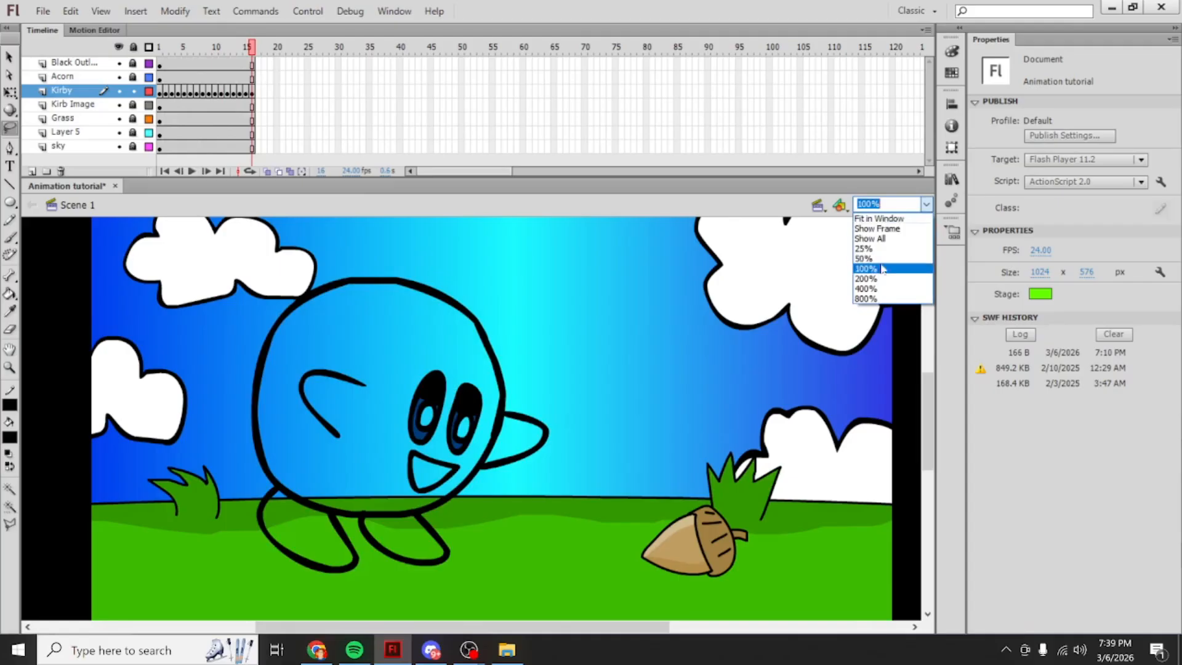
left_click(865, 278)
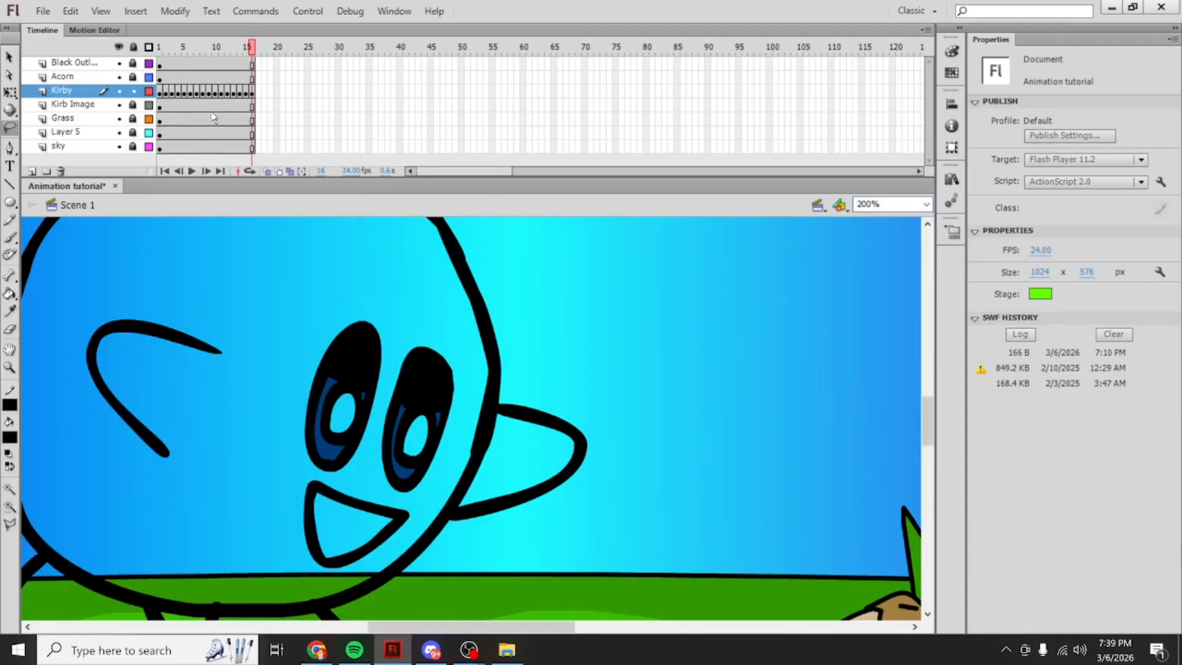
left_click(251, 93)
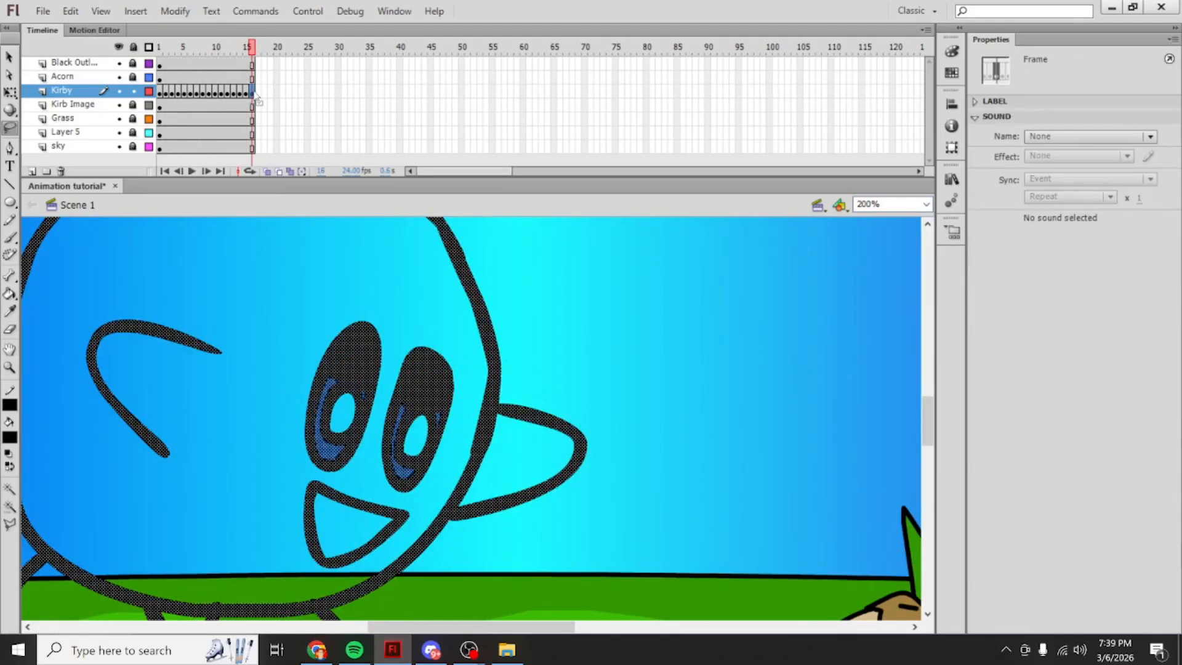
key("F6")
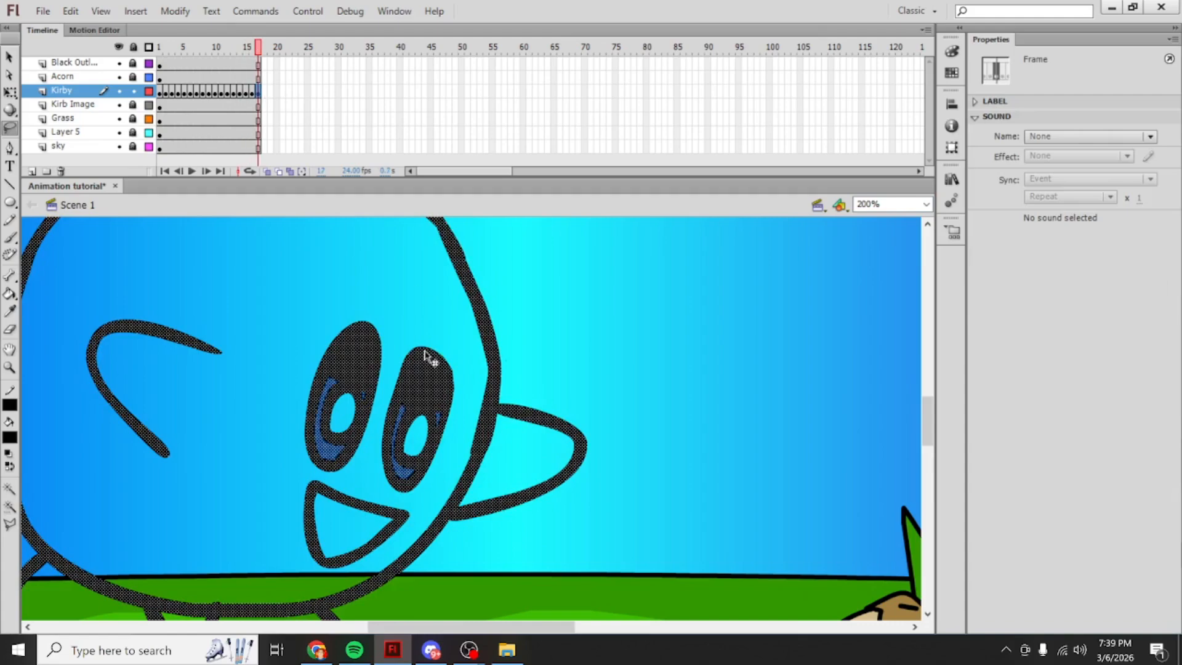
scroll(427, 351, "down", 2)
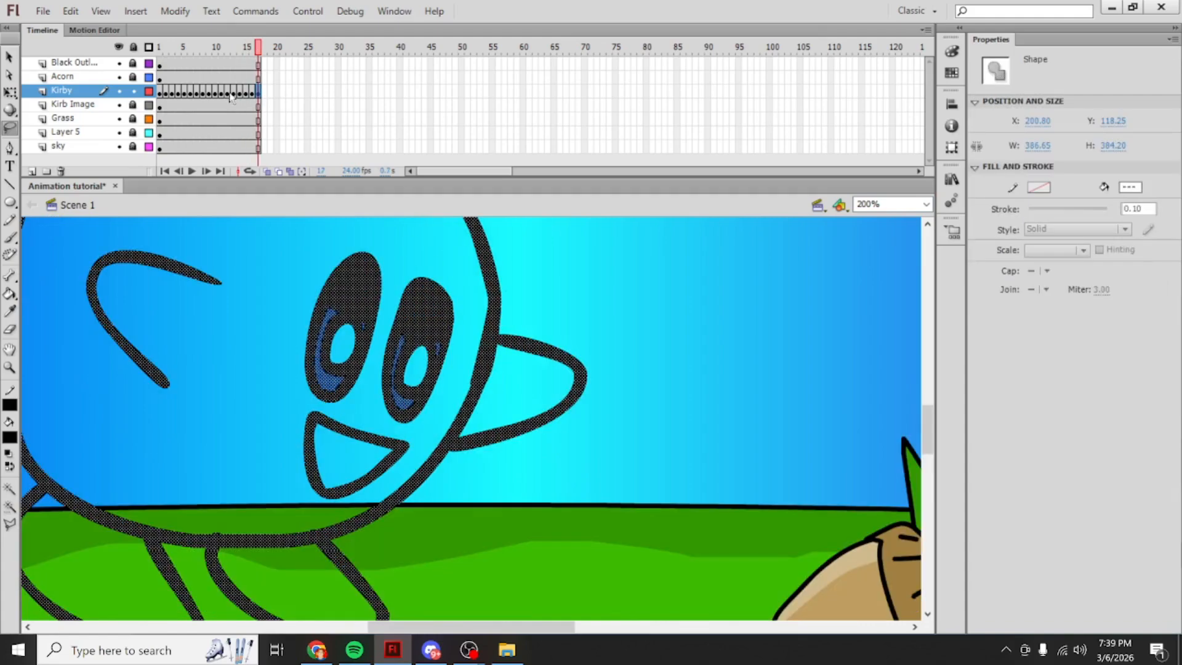
Step: Select Kirby's mouth on frame 17 with the Lasso tool and delete it
left_click(259, 92)
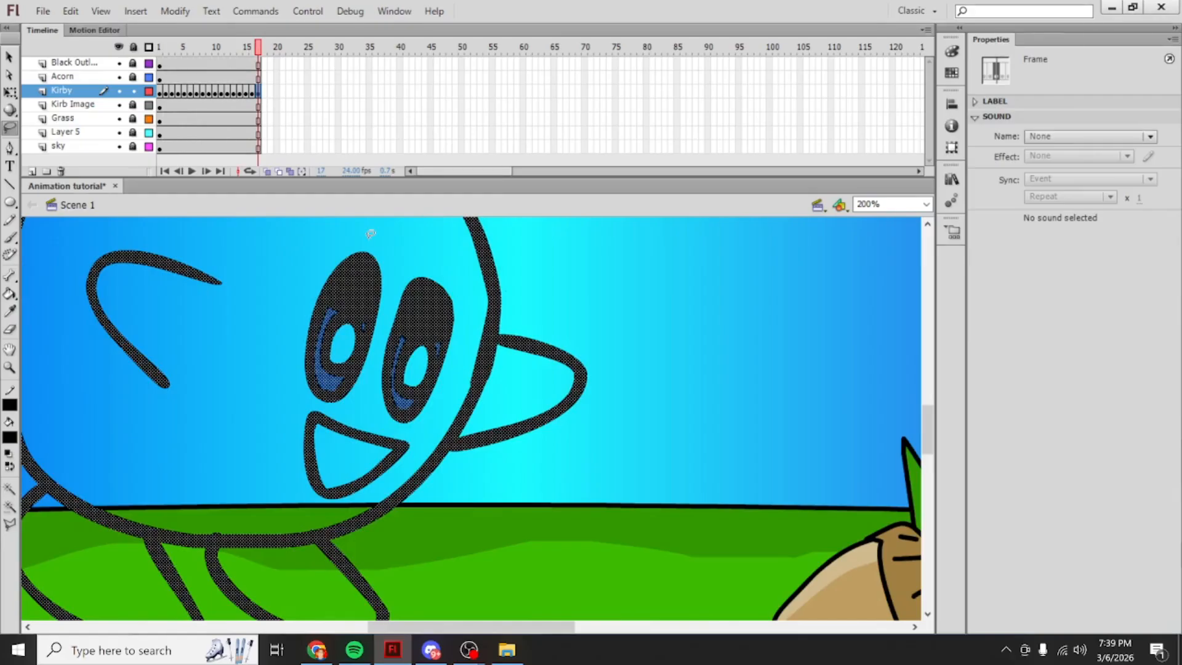
left_click(392, 237)
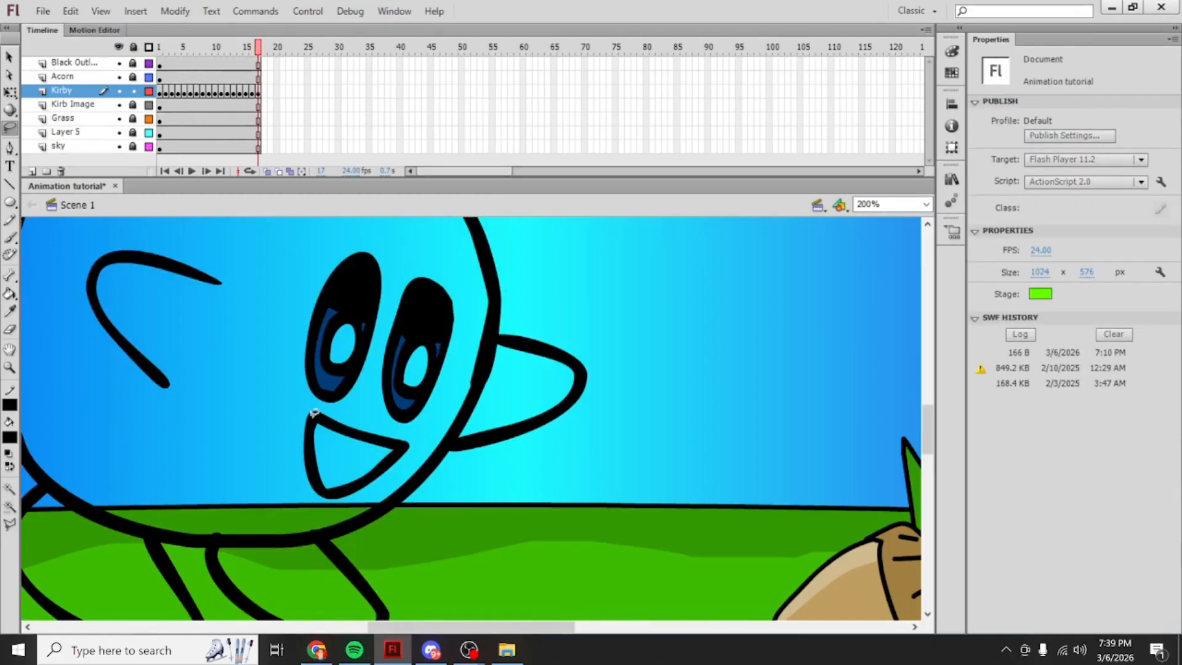
left_click(257, 92)
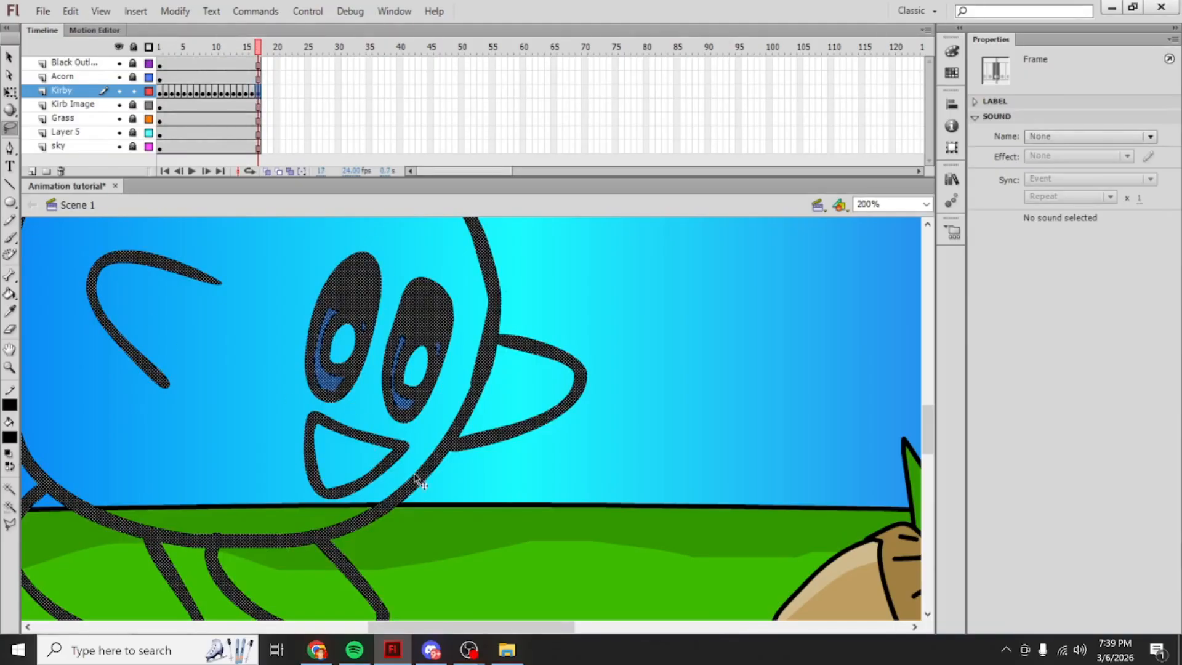
mouse_move(386, 426)
left_mouse_down()
mouse_move(314, 399)
mouse_move(293, 406)
mouse_move(284, 478)
mouse_move(314, 503)
mouse_move(363, 500)
mouse_move(400, 474)
mouse_move(416, 434)
left_mouse_up()
key("Delete")
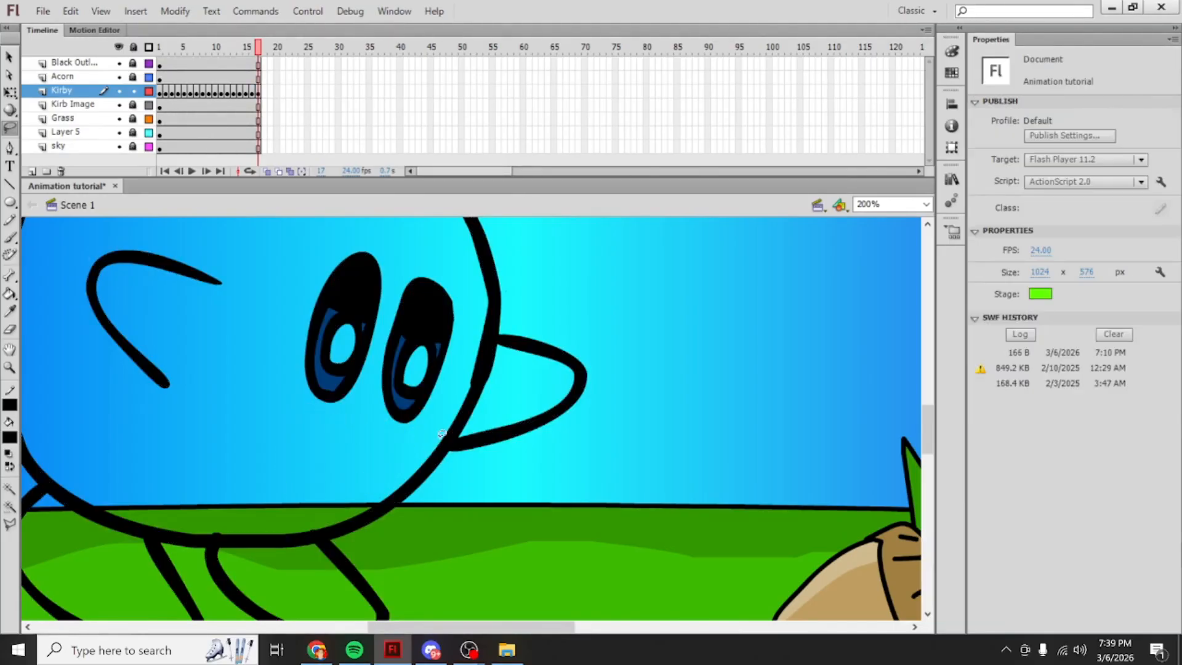
Step: Shift both of Kirby's eyes slightly up and to the right on frame 17, and add Kirby layer keyframes at frames 18 and 19
mouse_move(388, 228)
left_mouse_down()
mouse_move(285, 388)
mouse_move(391, 444)
mouse_move(462, 378)
mouse_move(422, 237)
mouse_move(389, 228)
left_mouse_up()
mouse_move(431, 317)
left_mouse_down()
mouse_move(444, 294)
mouse_move(438, 303)
left_mouse_up()
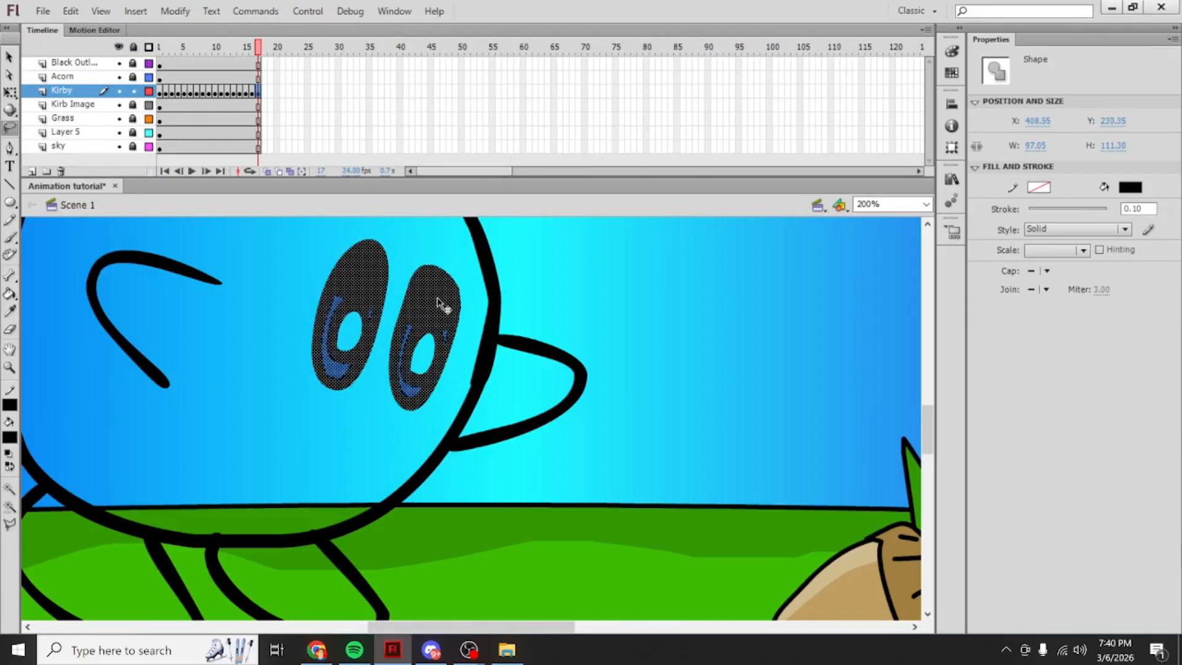
left_click(257, 92)
left_click(258, 93)
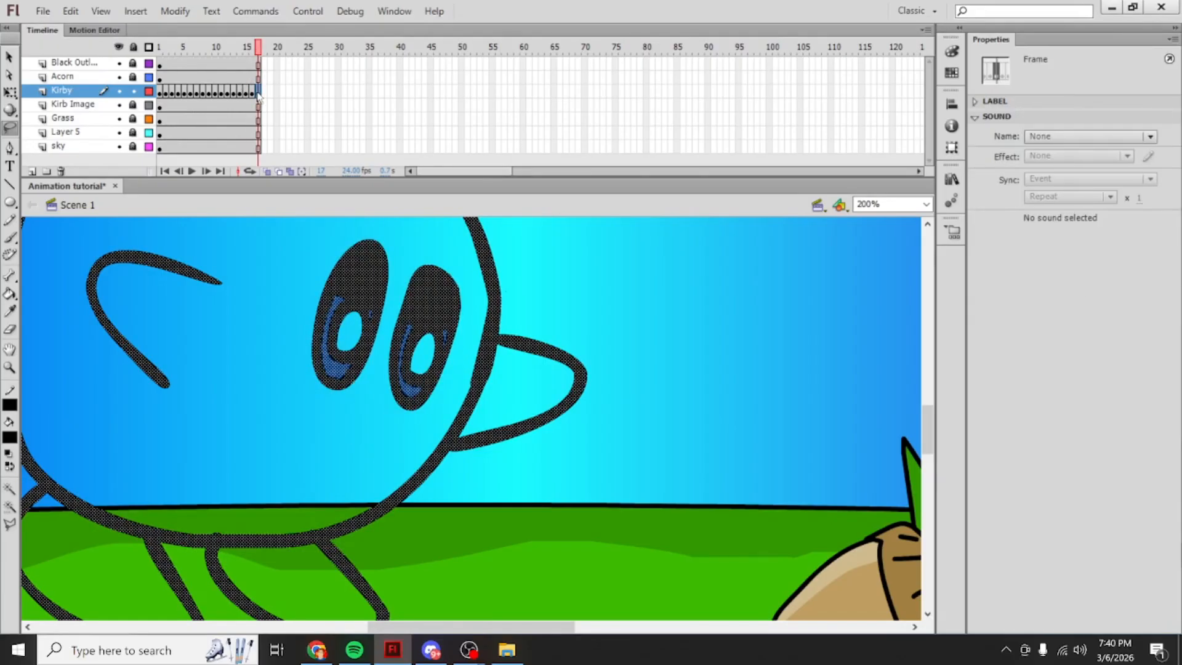
left_click(253, 94)
left_click(257, 96)
key("F6")
key("F6")
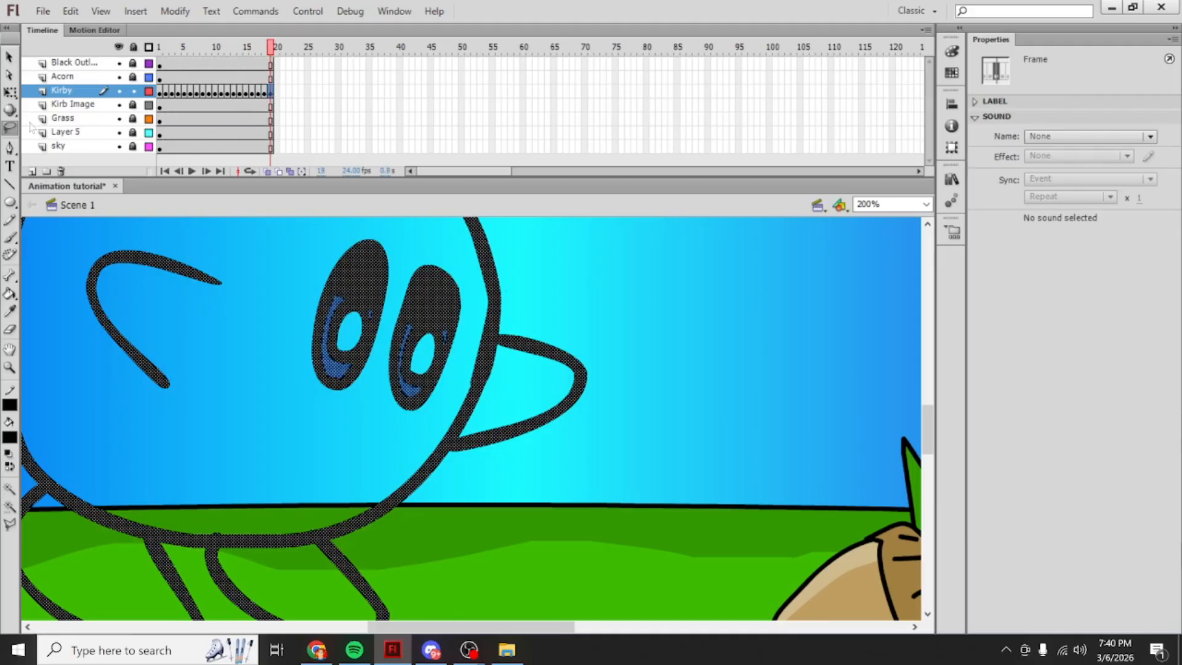
Step: Shift both of Kirby's eyes slightly further up on frame 19, and add Kirby layer keyframes at frames 20 and 21
mouse_move(418, 240)
left_mouse_down()
mouse_move(343, 231)
mouse_move(290, 287)
mouse_move(286, 391)
mouse_move(378, 424)
mouse_move(443, 391)
mouse_move(466, 344)
mouse_move(463, 270)
mouse_move(419, 240)
left_mouse_up()
left_click_drag(425, 308, 426, 302)
left_click(283, 92)
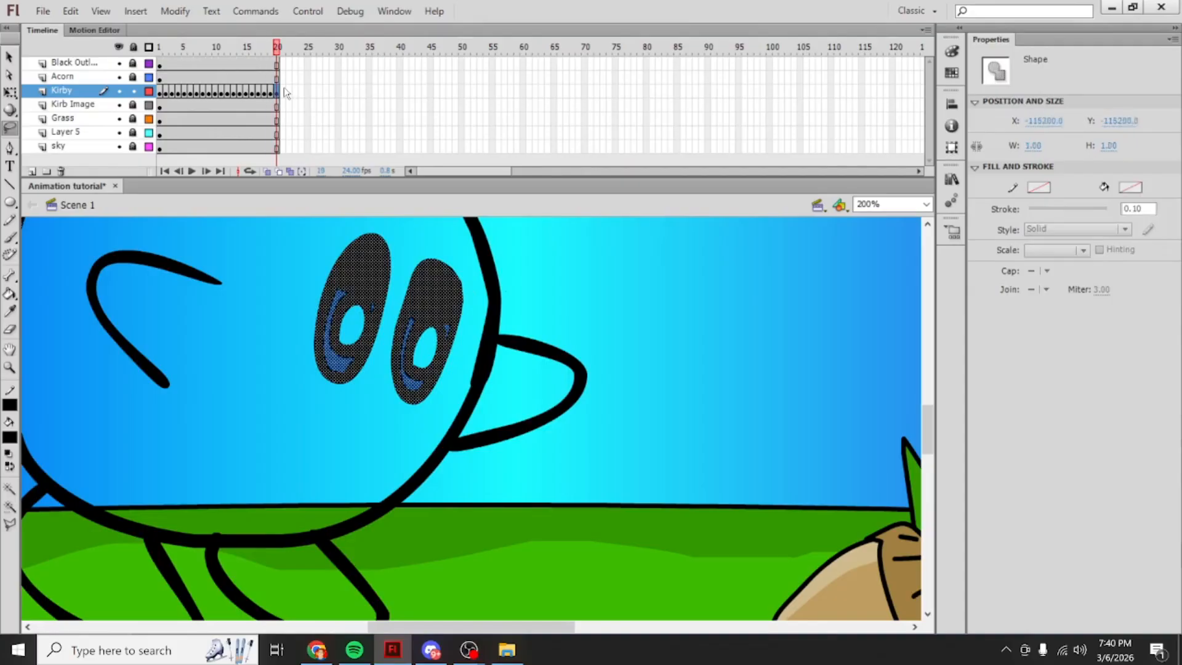
key("F6")
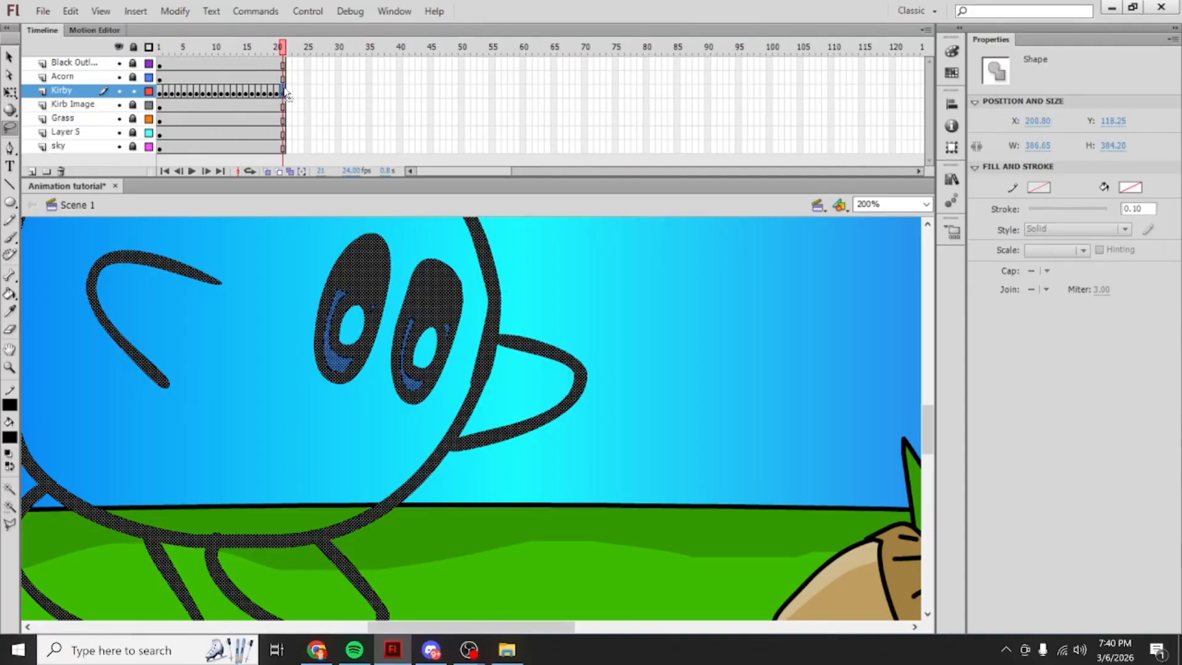
Step: Add a new layer directly above the Kirby layer and name it mouth
left_click(32, 172)
double_click(70, 91)
type("mouth")
key("Return")
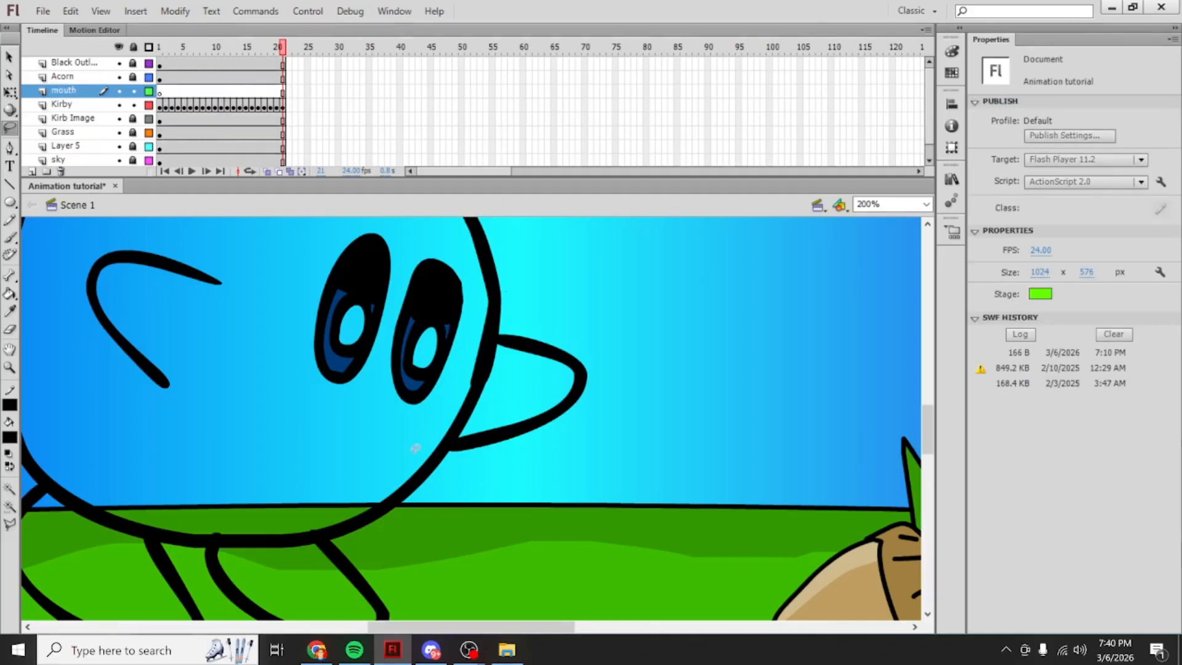
Step: Remove the frames from frame 17 onward on the mouth layer
left_click(283, 107)
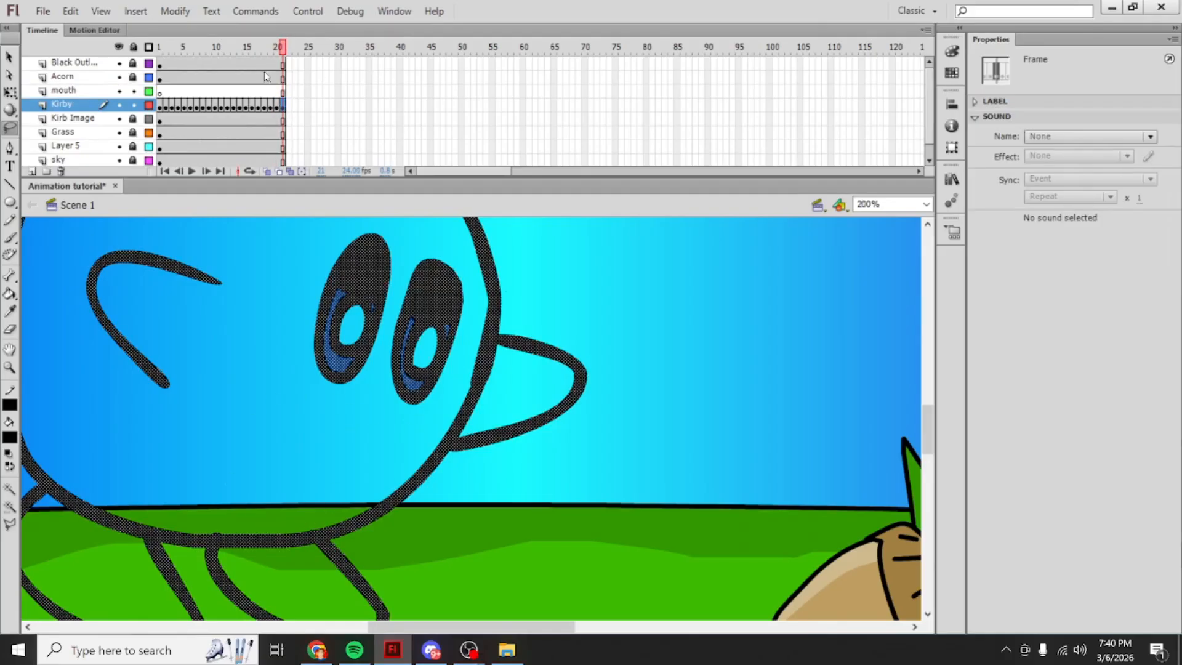
left_click(67, 92)
left_click(247, 93)
left_click(270, 92)
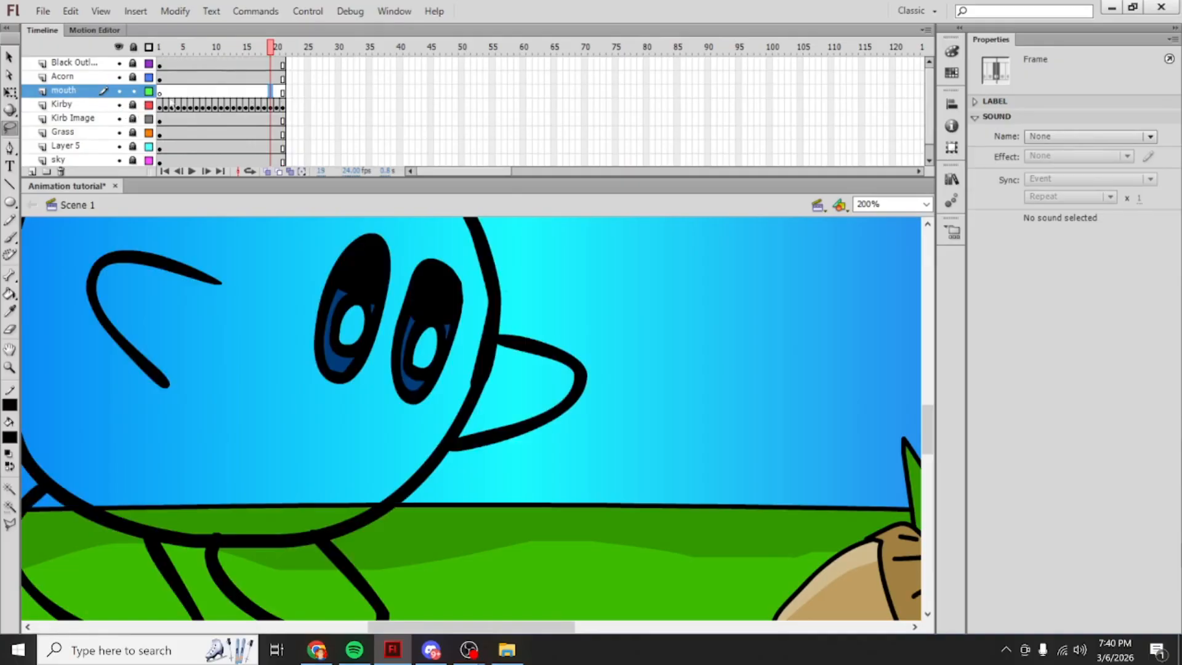
left_click(266, 93)
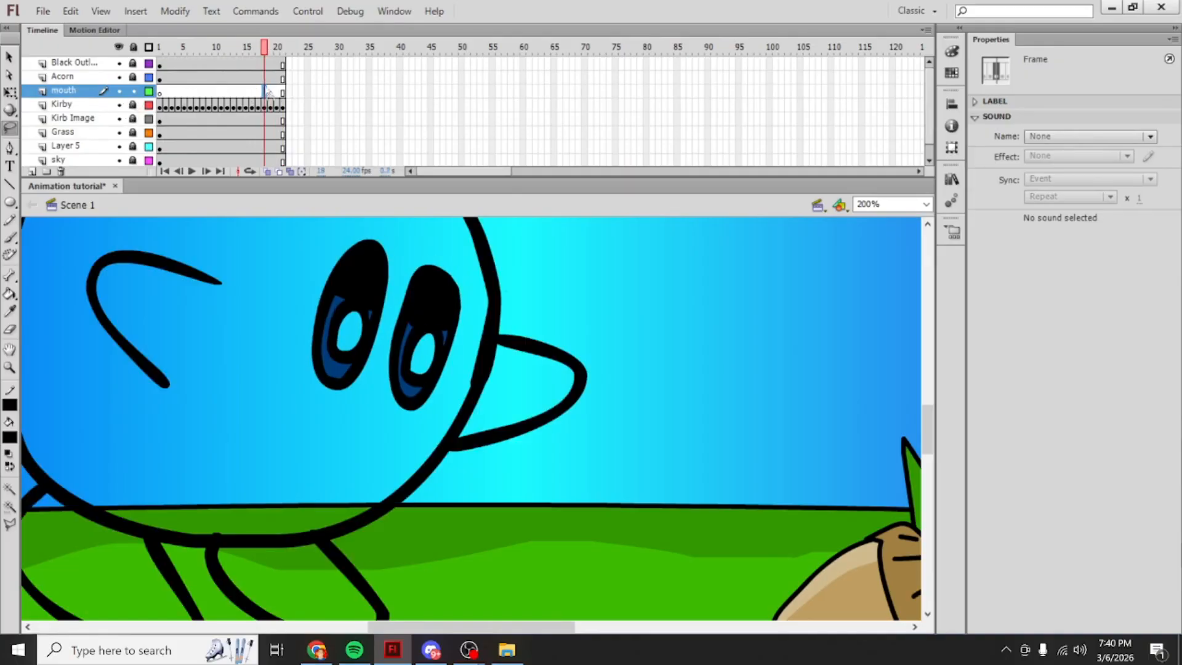
mouse_move(263, 53)
left_mouse_down()
mouse_move(247, 56)
mouse_move(259, 58)
left_mouse_up()
left_click(259, 92)
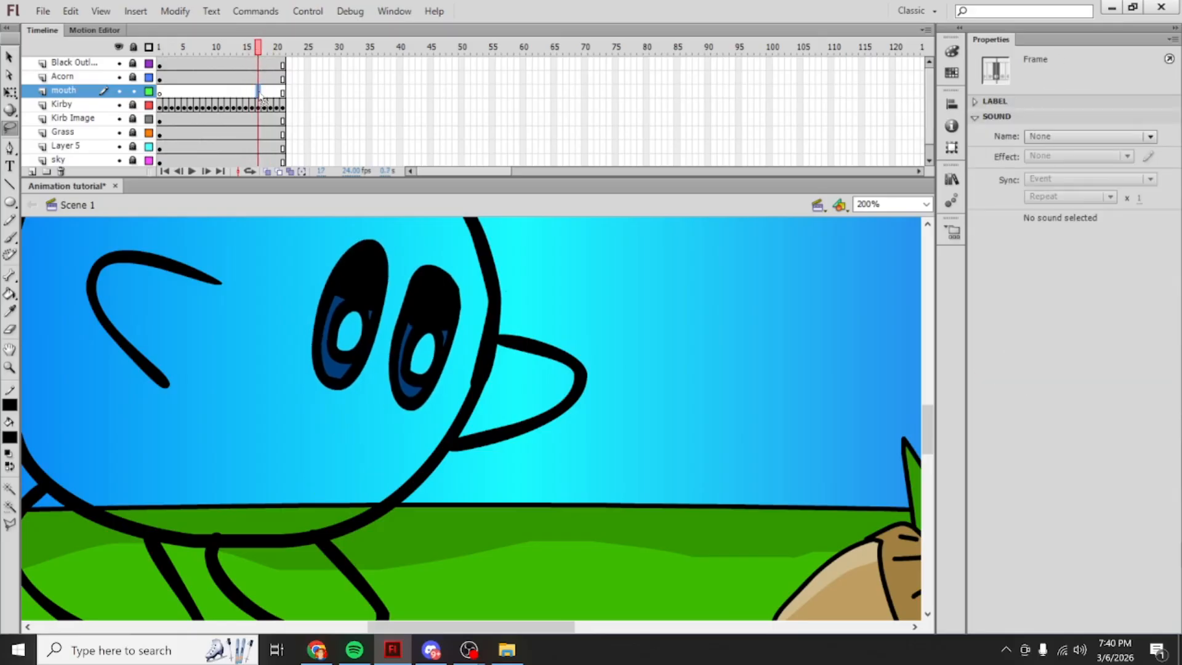
left_click_drag(301, 94, 258, 96)
left_click(288, 94)
right_click(259, 95)
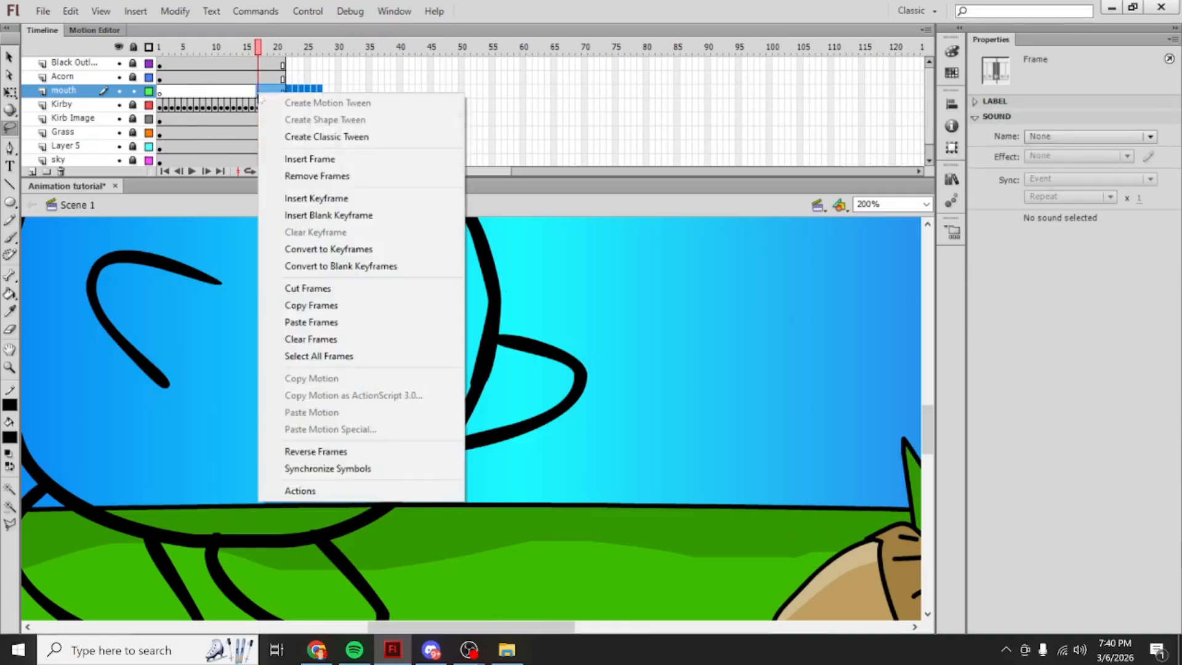
left_click(328, 179)
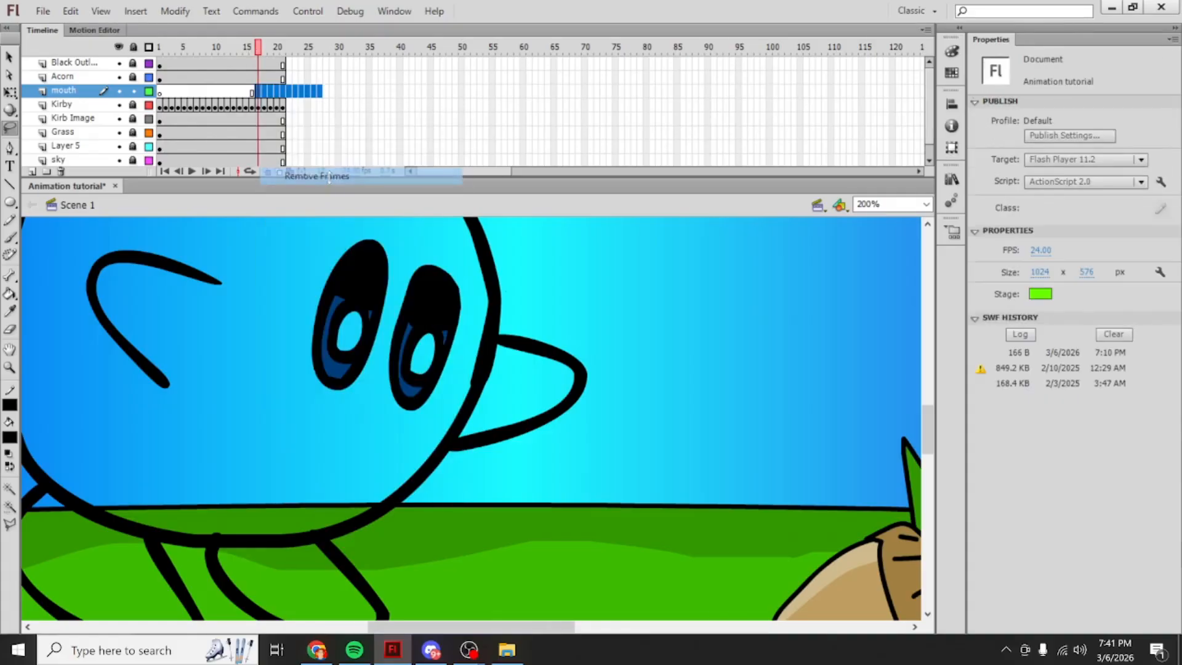
Step: Insert a blank keyframe at frame 17 on the mouth layer and compare it with Kirby's mouth on frame 16
left_click(254, 94)
left_click(258, 95)
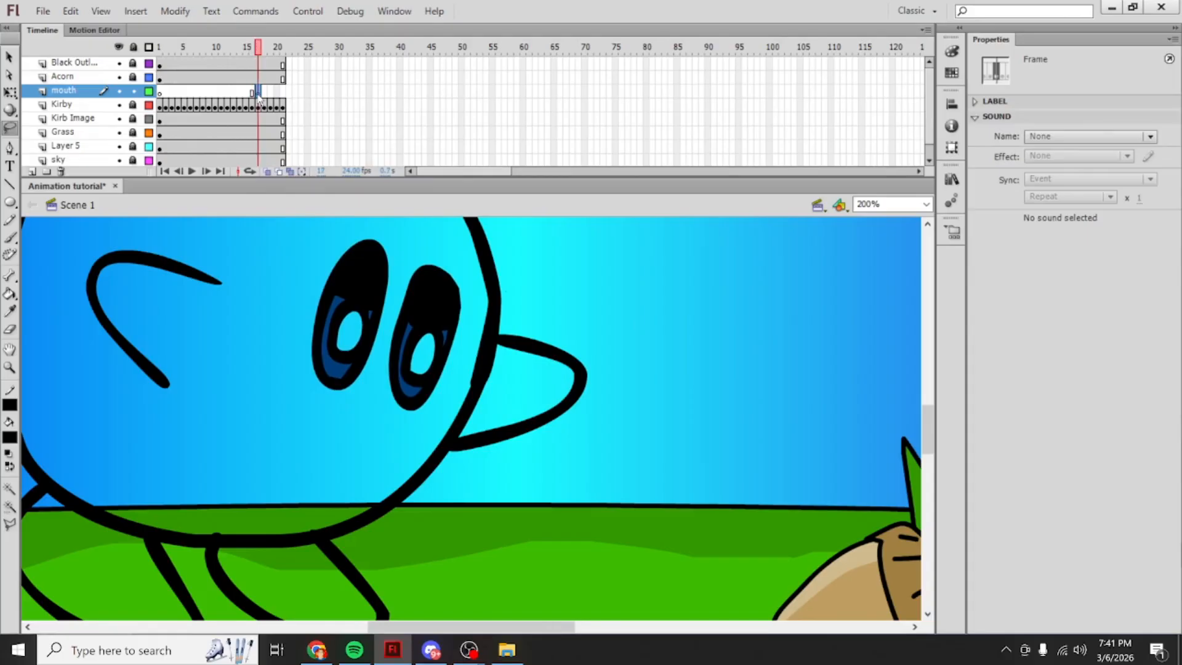
key("comma")
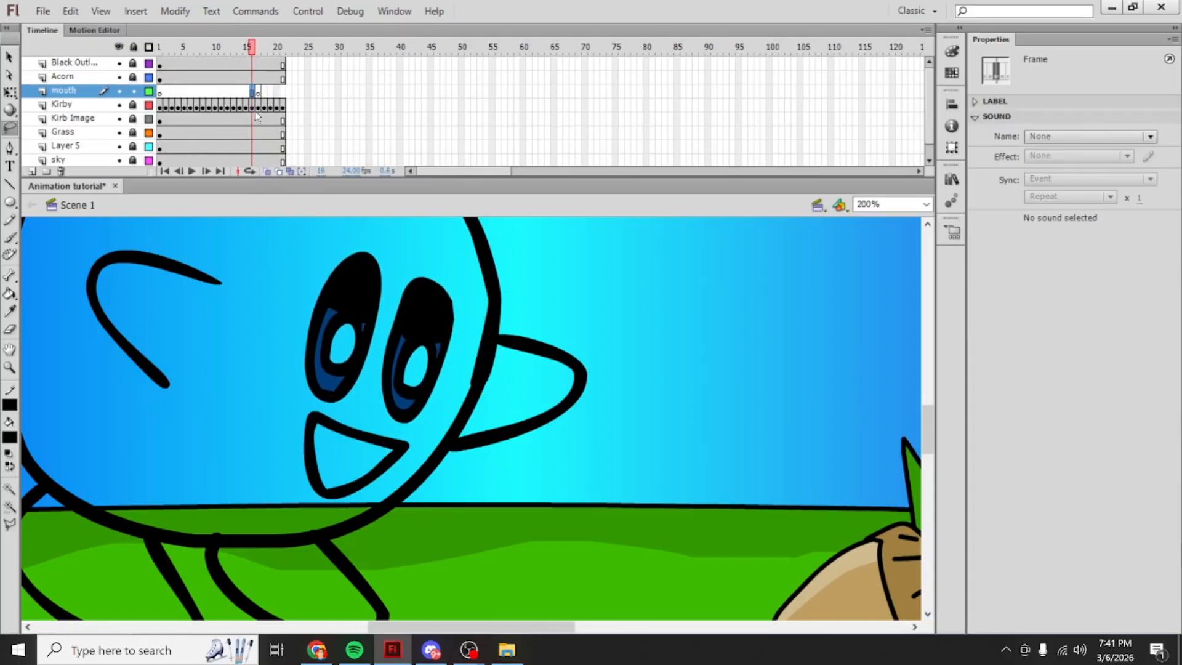
left_click(259, 93)
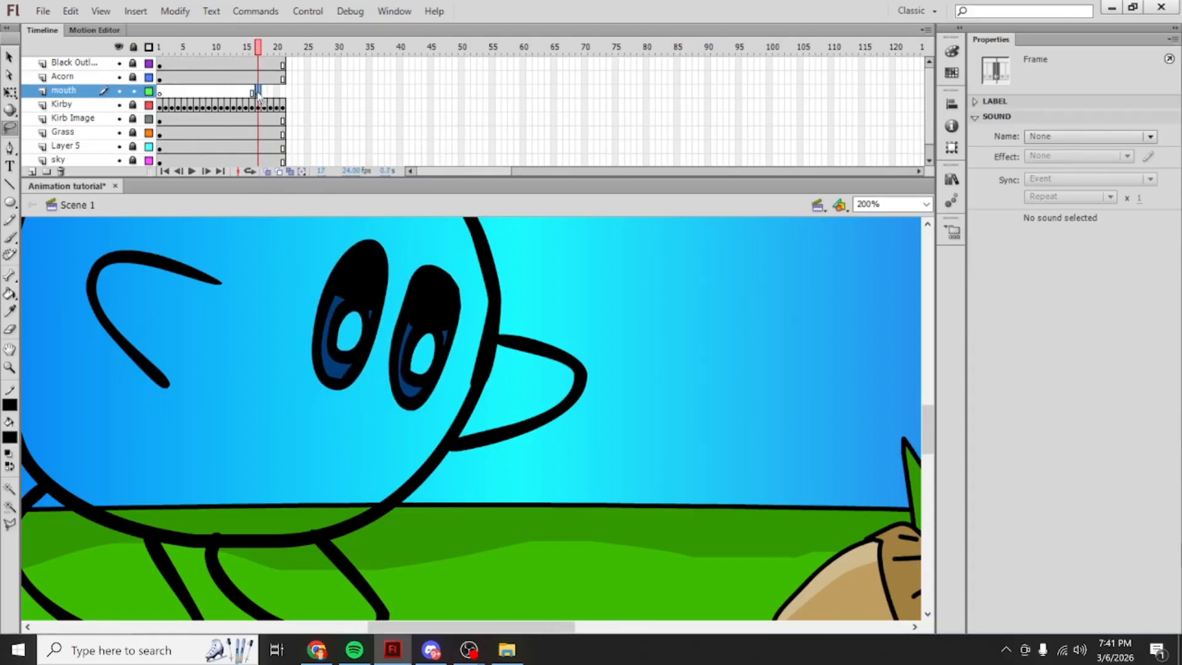
Step: Draw the black outline of a wide open smile below Kirby's eyes on mouth layer frame 17 with the Brush tool, undoing any misplaced stroke
left_click(10, 237)
left_click_drag(320, 417, 362, 448)
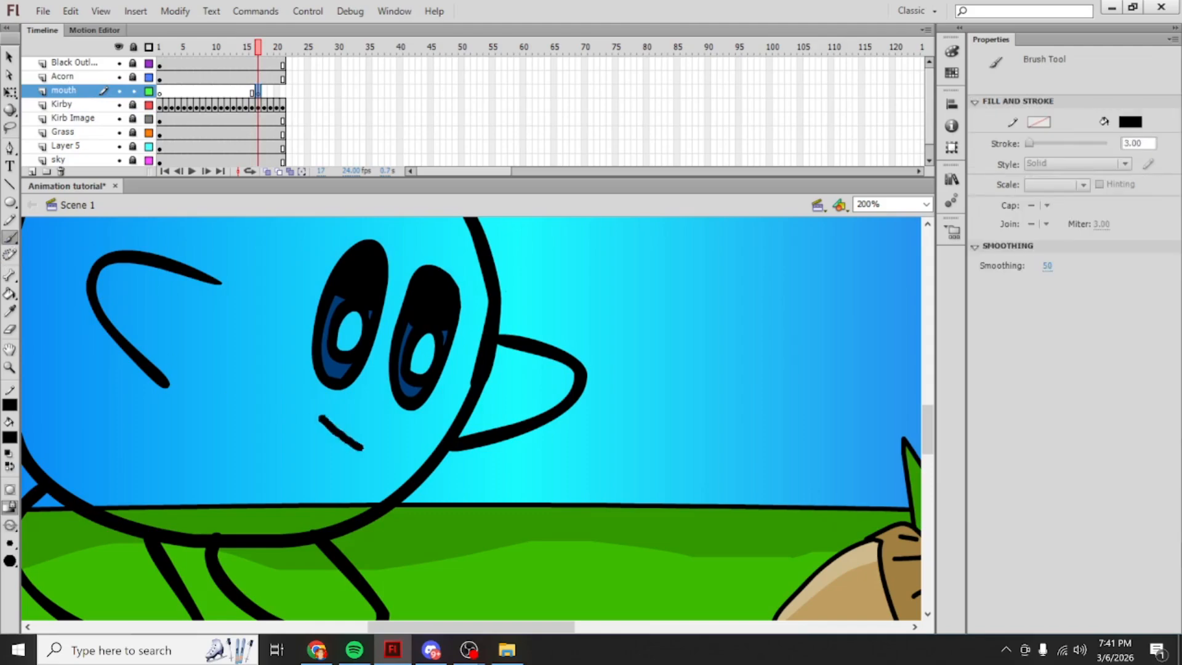
key("ctrl+z")
key("comma")
key("period")
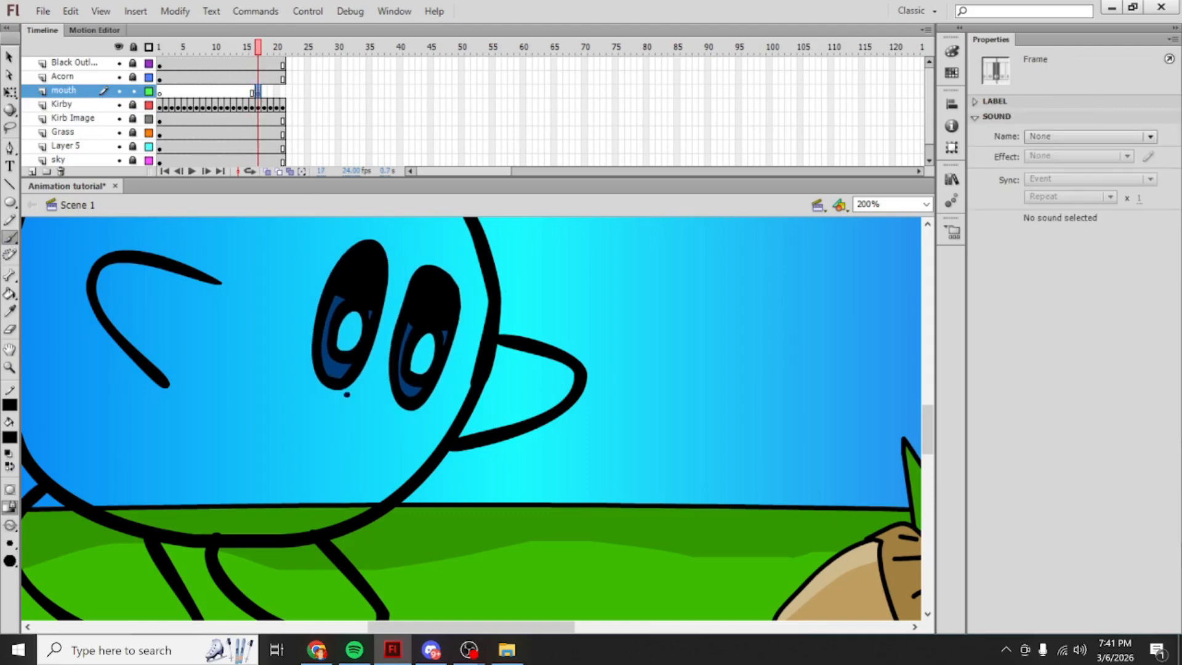
mouse_move(302, 400)
left_mouse_down()
mouse_move(409, 430)
mouse_move(370, 464)
mouse_move(307, 483)
mouse_move(293, 468)
mouse_move(301, 399)
left_mouse_up()
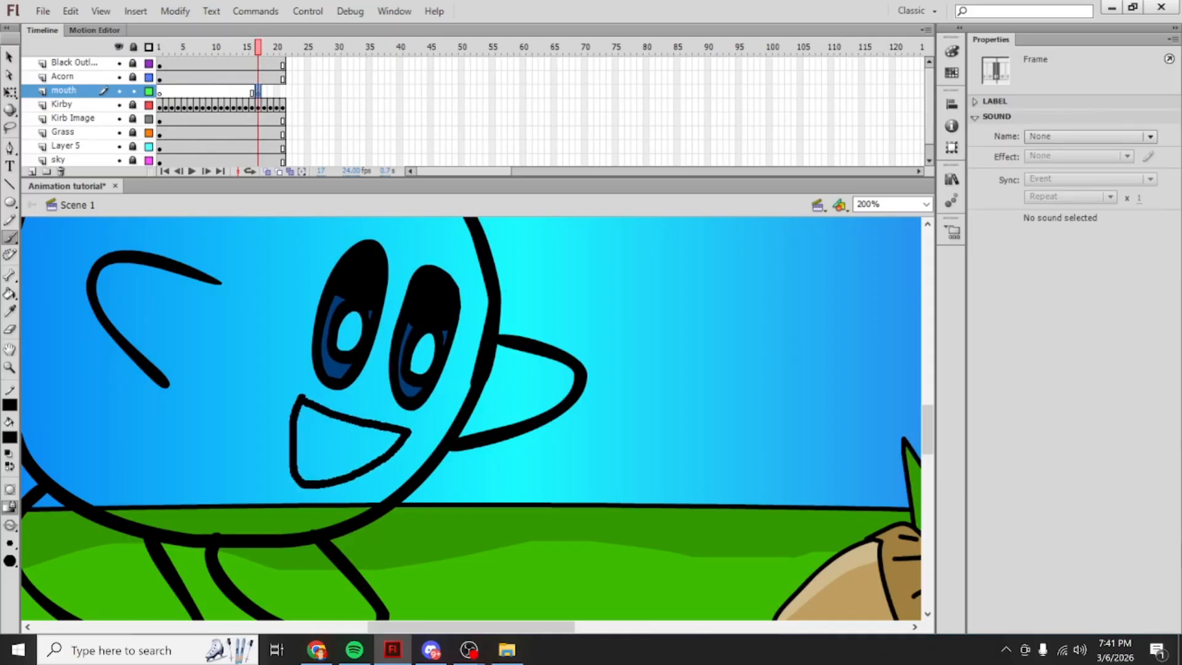
Step: Skew the mouth on frame 17 slightly with Free Transform and move it down a little, to about X 393, Y 334
left_click(255, 91)
key("q")
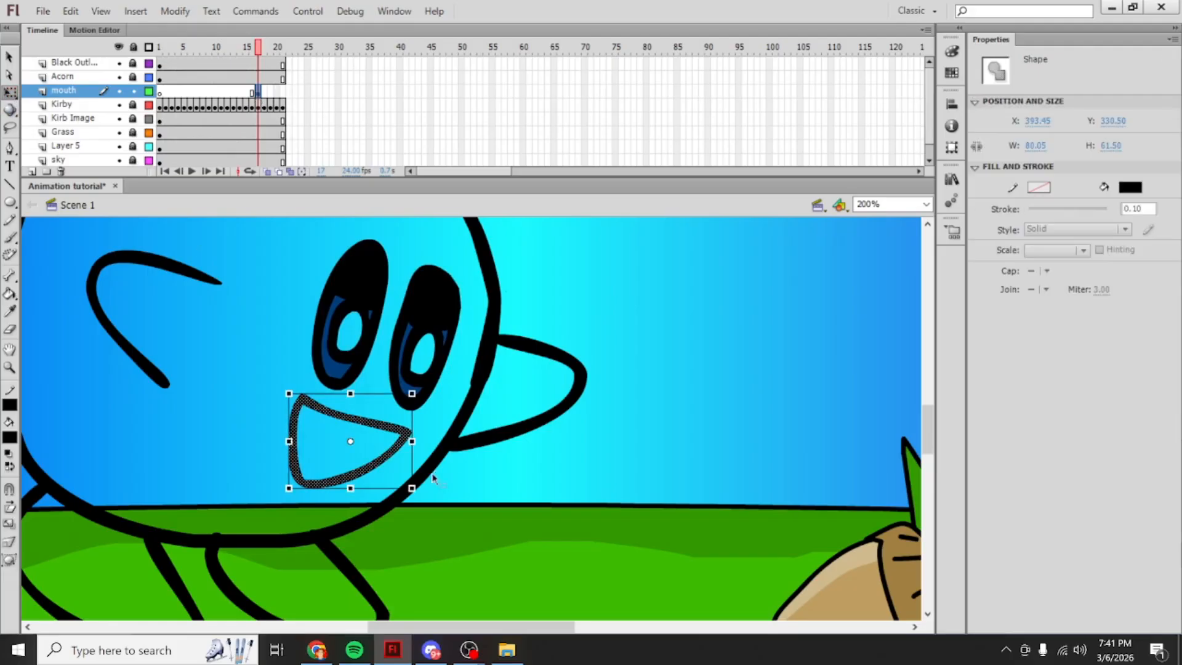
left_click(368, 492)
left_click(369, 472)
left_click_drag(373, 488, 395, 462)
left_click_drag(407, 401, 410, 398)
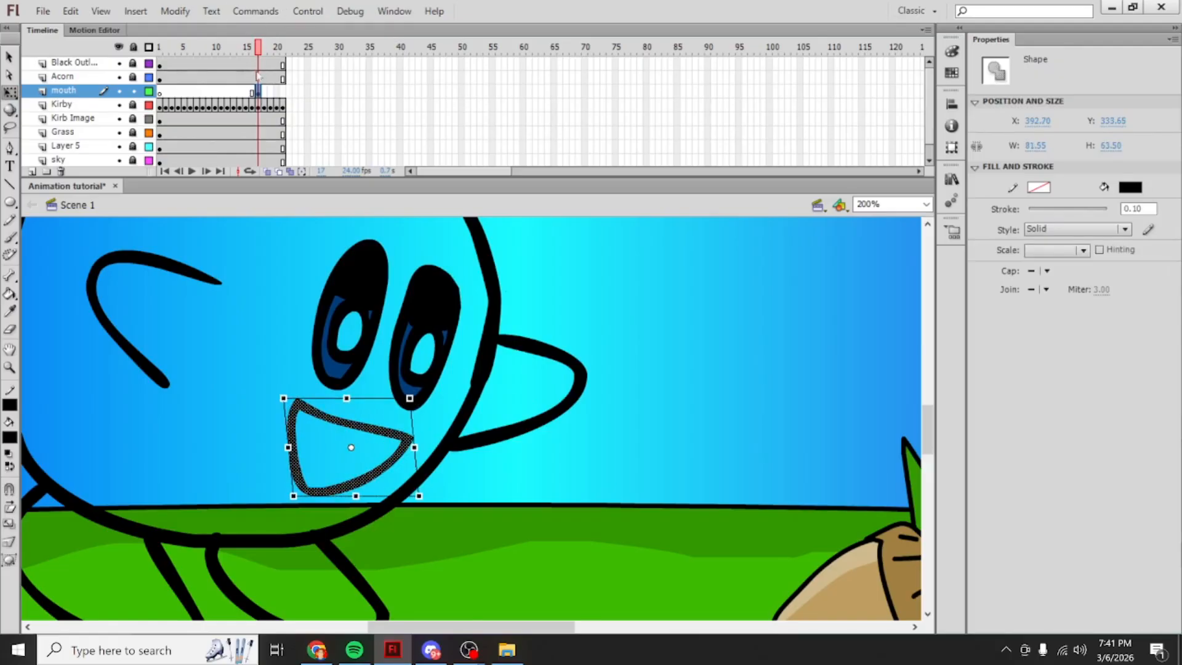
Step: Insert keyframes at frames 18 and 19 on the mouth layer
left_click(264, 92)
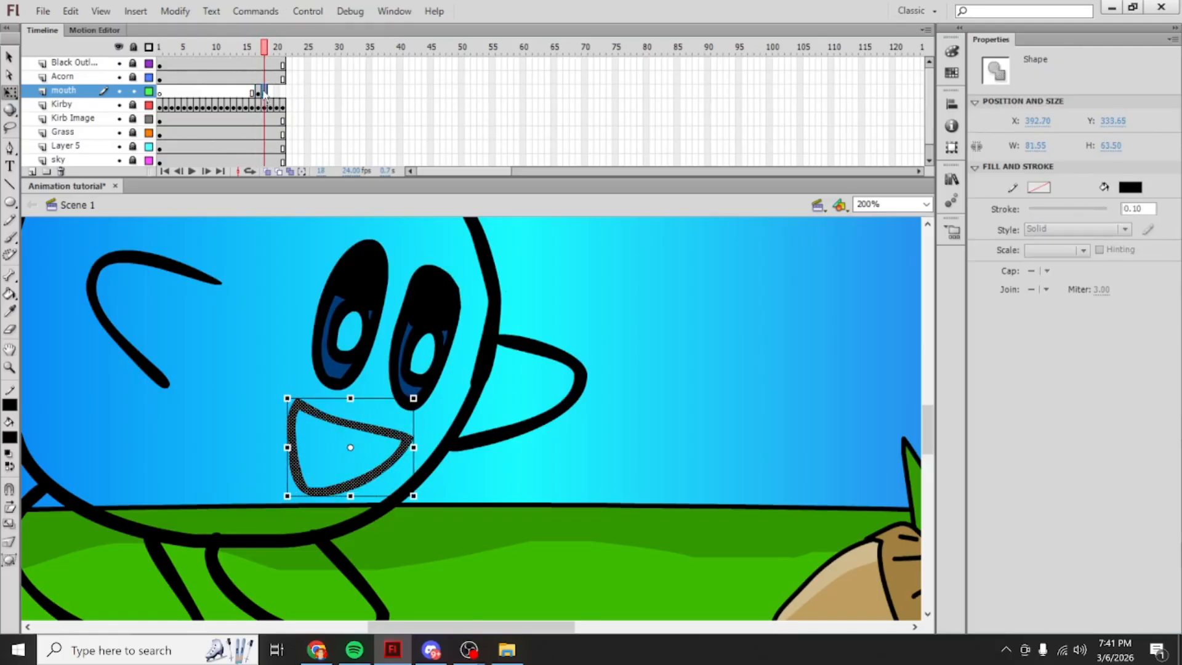
key("period")
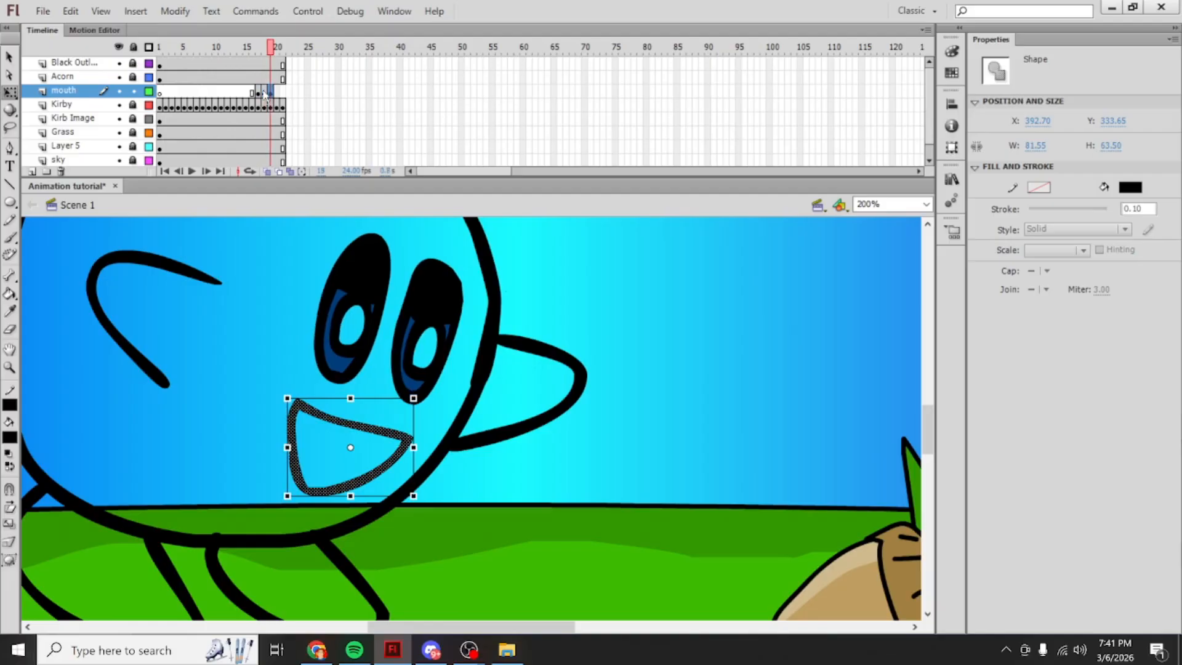
right_click(269, 92)
right_click(271, 82)
right_click(271, 90)
left_click(271, 92)
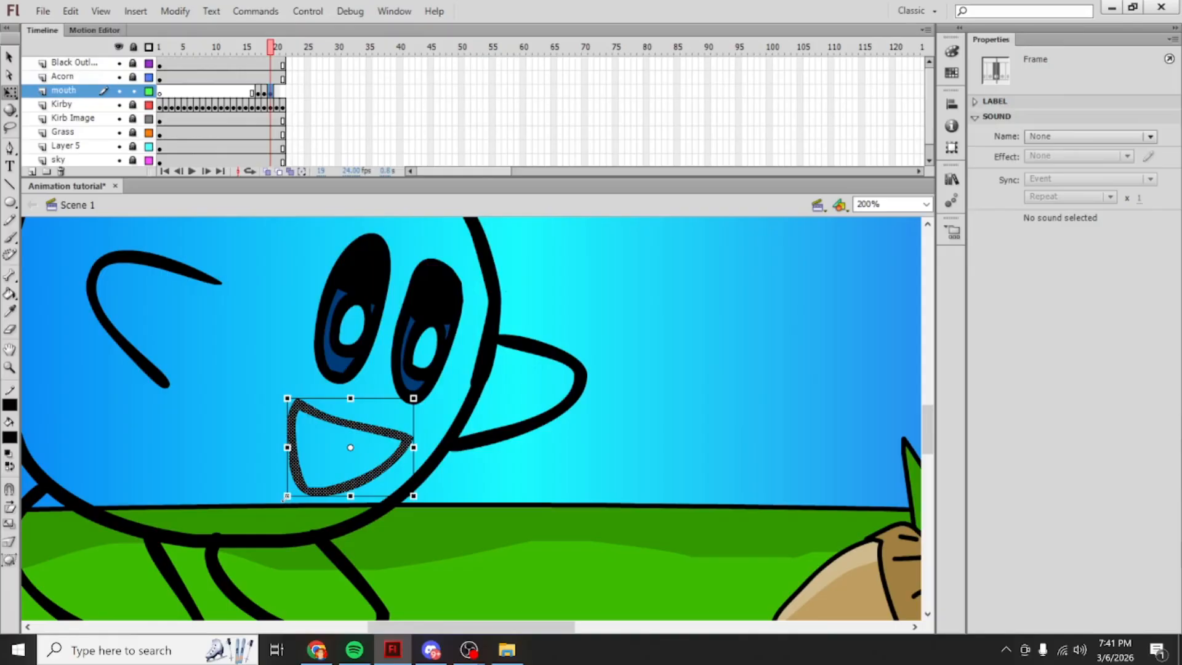
Step: Enlarge and slightly rotate the mouth on frame 19 to about 91 by 73 px, and add mouth layer keyframes at frames 20 and 21
left_click_drag(286, 496, 272, 508)
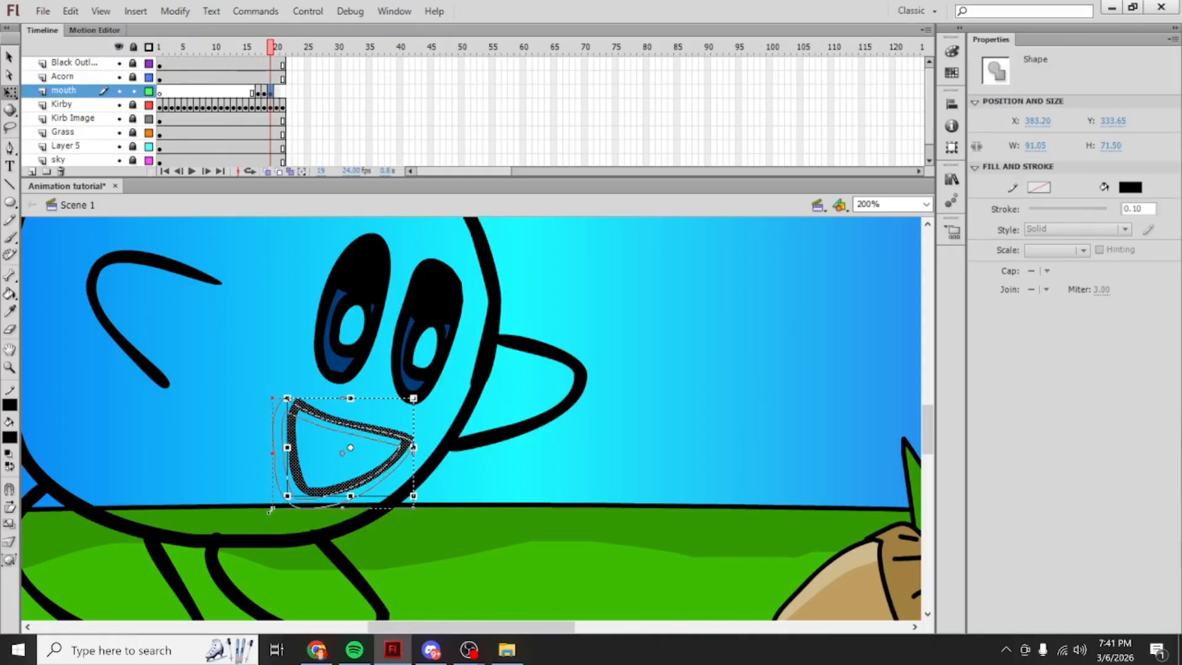
mouse_move(423, 397)
left_mouse_down()
mouse_move(431, 413)
mouse_move(435, 397)
left_mouse_up()
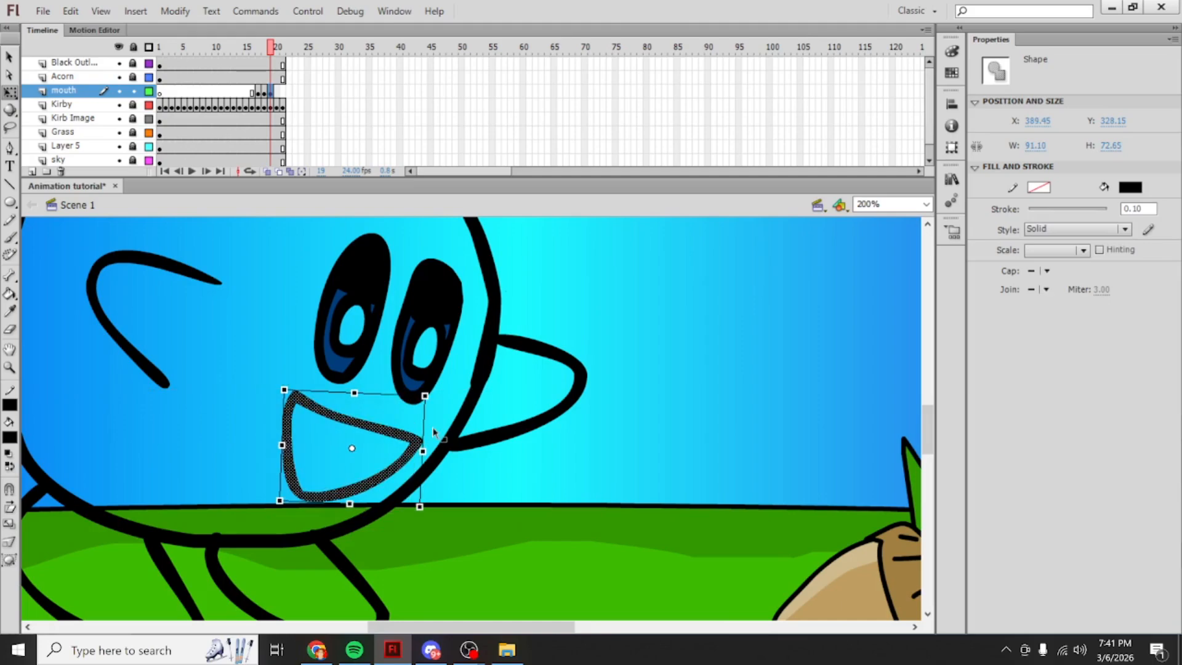
left_click(259, 92)
key("period")
key("period")
key("period")
key("period")
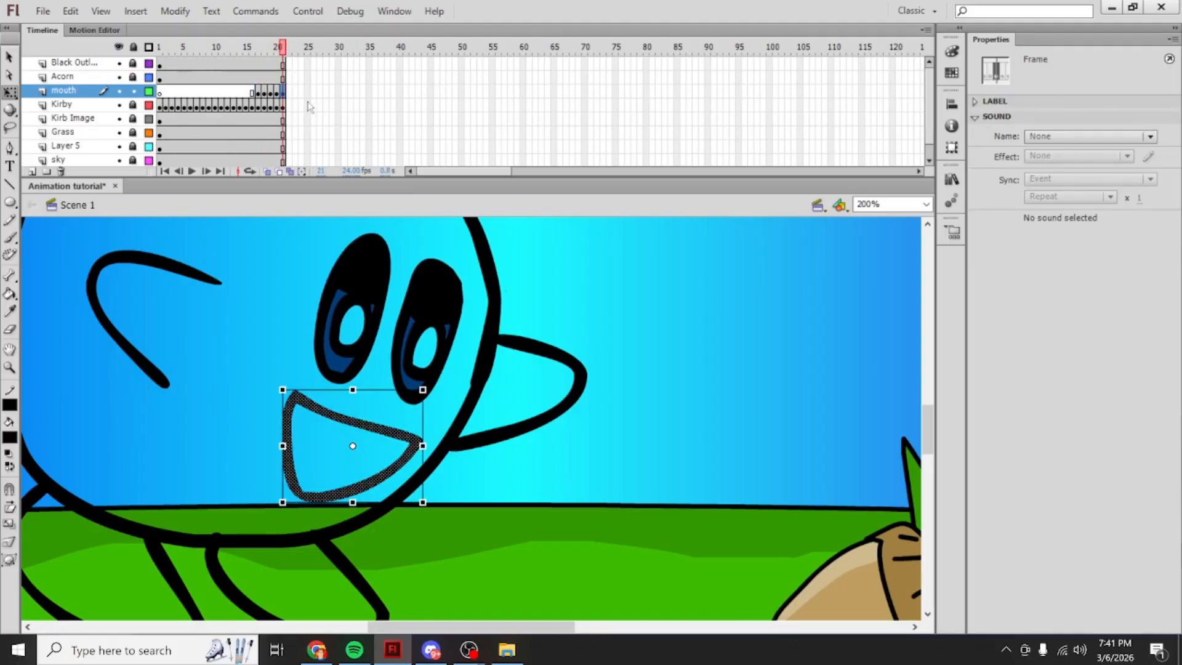
Step: Scrub through the timeline between frames 11 and 21 to review the motion of Kirby's eyes and mouth
left_click_drag(278, 102, 259, 93)
mouse_move(259, 50)
left_mouse_down()
mouse_move(209, 66)
mouse_move(274, 62)
mouse_move(203, 65)
mouse_move(288, 60)
left_mouse_up()
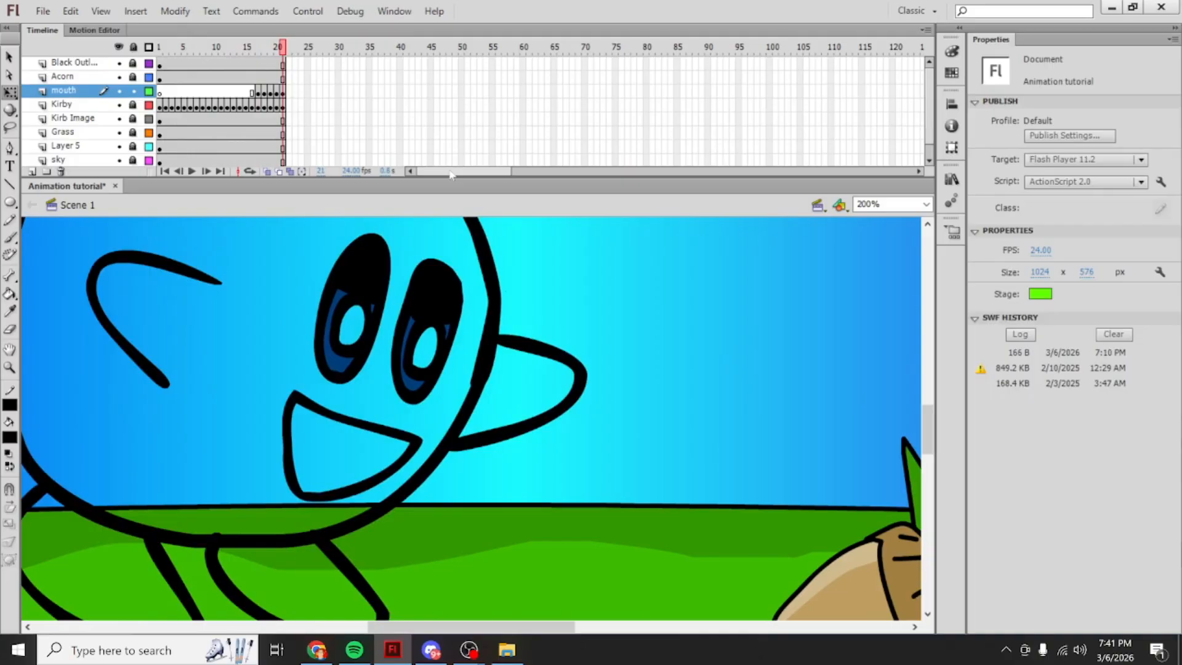
left_click_drag(278, 57, 221, 65)
Step: Go to frame 14 with the Paint Bucket tool active and set the stage zoom to 100%
left_click(9, 294)
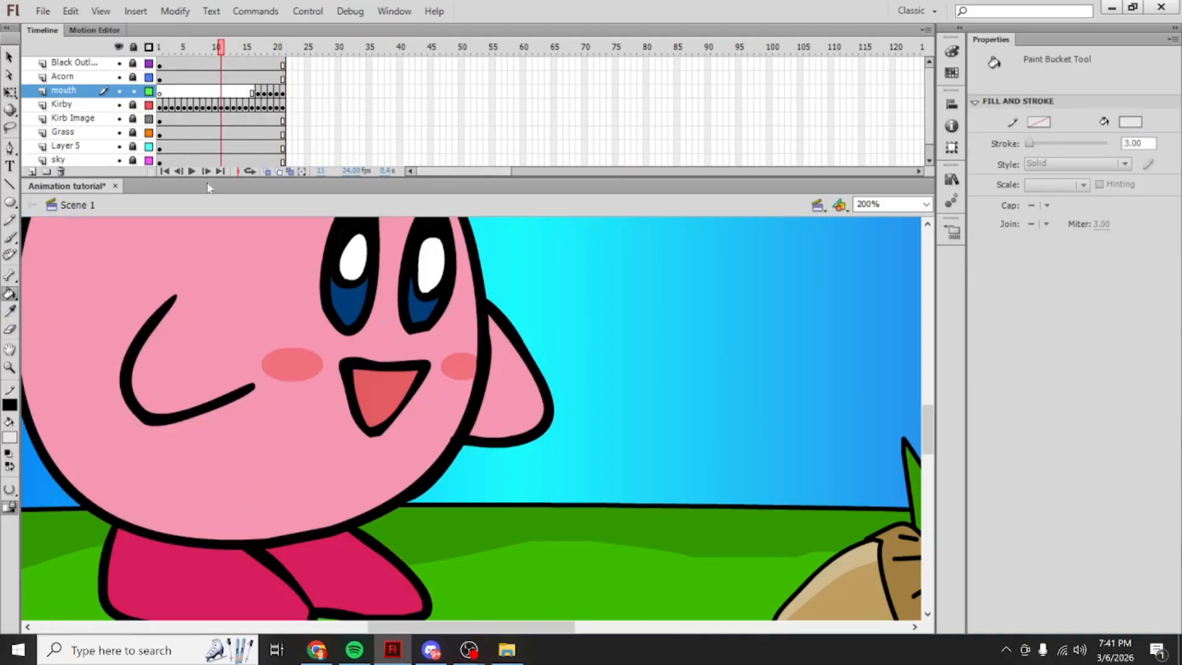
left_click_drag(231, 48, 239, 56)
scroll(253, 338, "up", 1)
left_click_drag(393, 627, 376, 627)
scroll(348, 553, "up", 1)
scroll(324, 403, "down", 1)
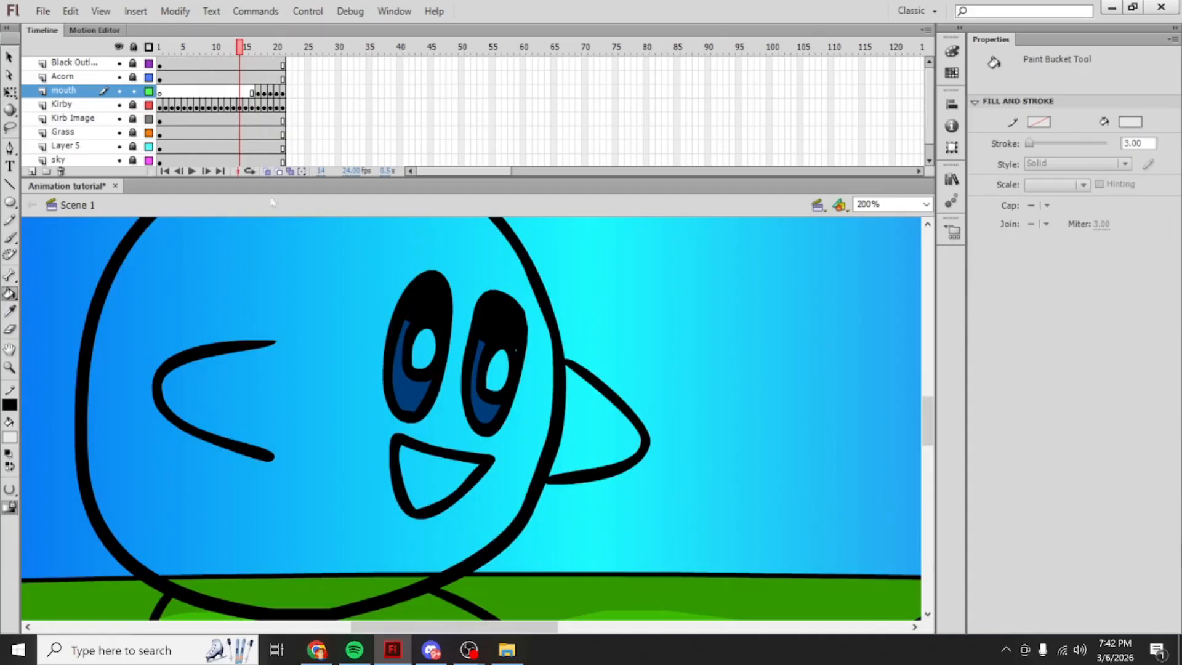
scroll(343, 288, "up", 2)
scroll(342, 239, "down", 2)
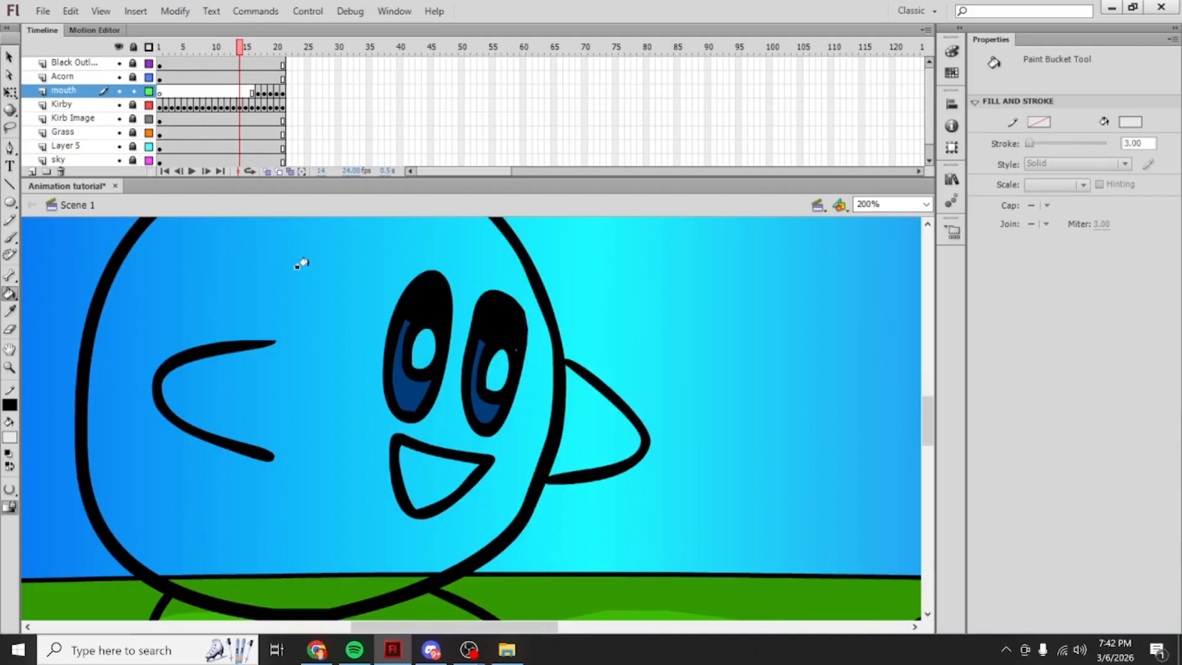
left_click(241, 106)
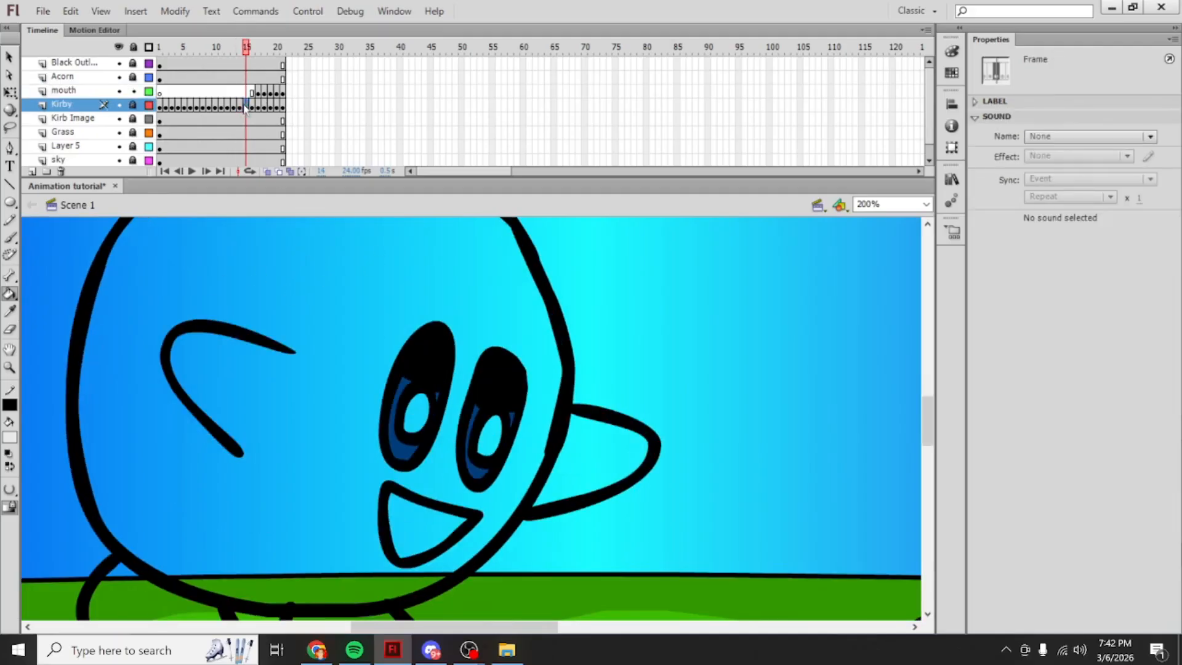
left_click(864, 205)
type("100")
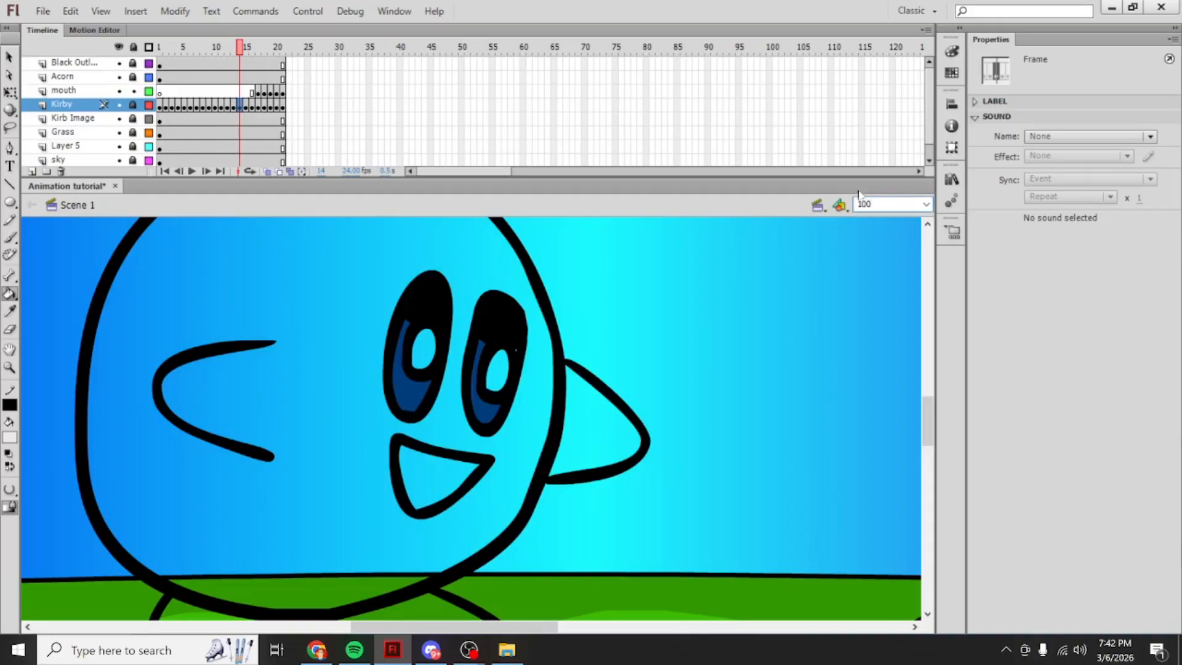
key("Return")
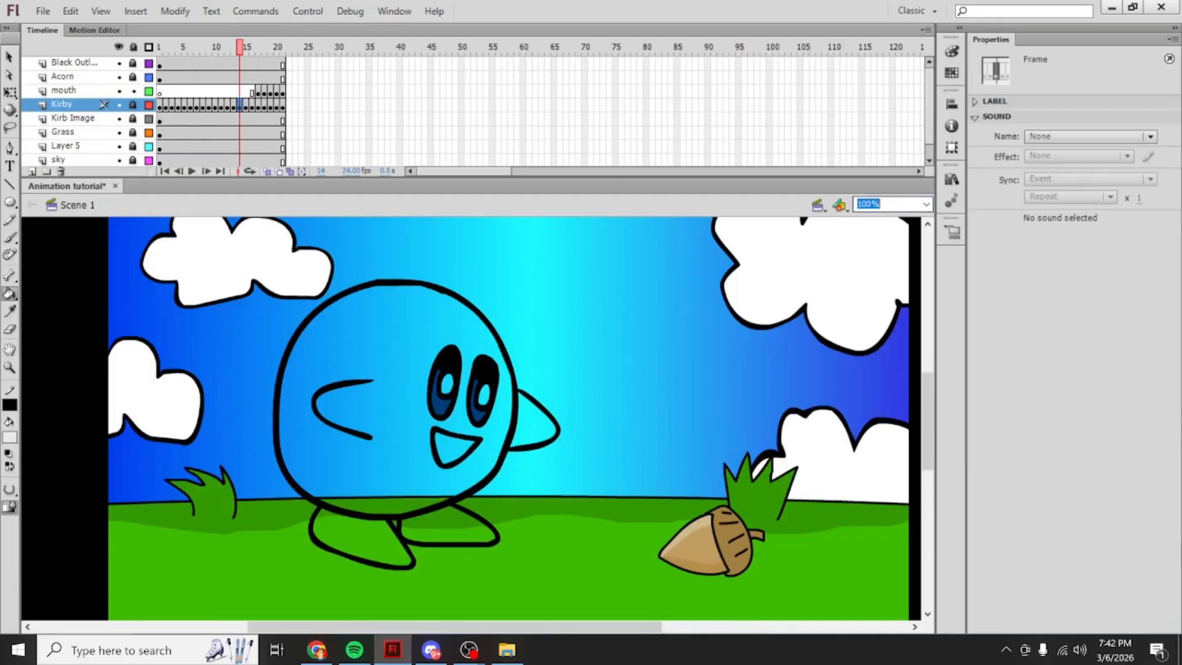
left_click(702, 271)
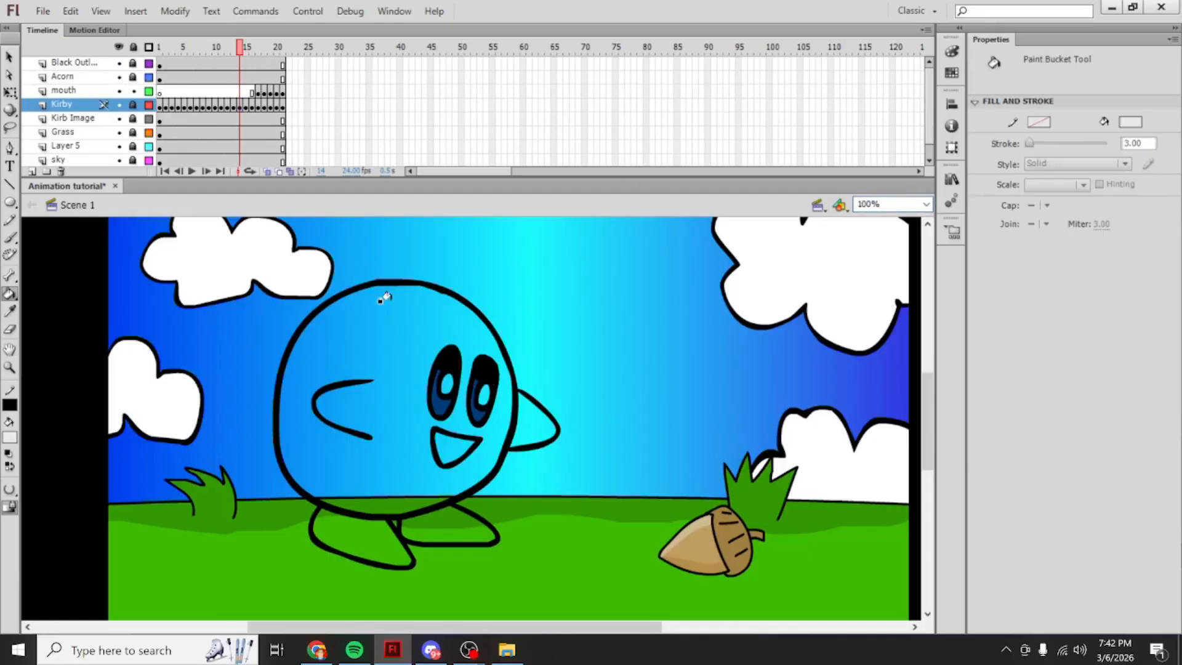
Step: Unlock the Kirby layer, try filling Kirby's body on frame 14 and undo that fill
left_click(241, 106)
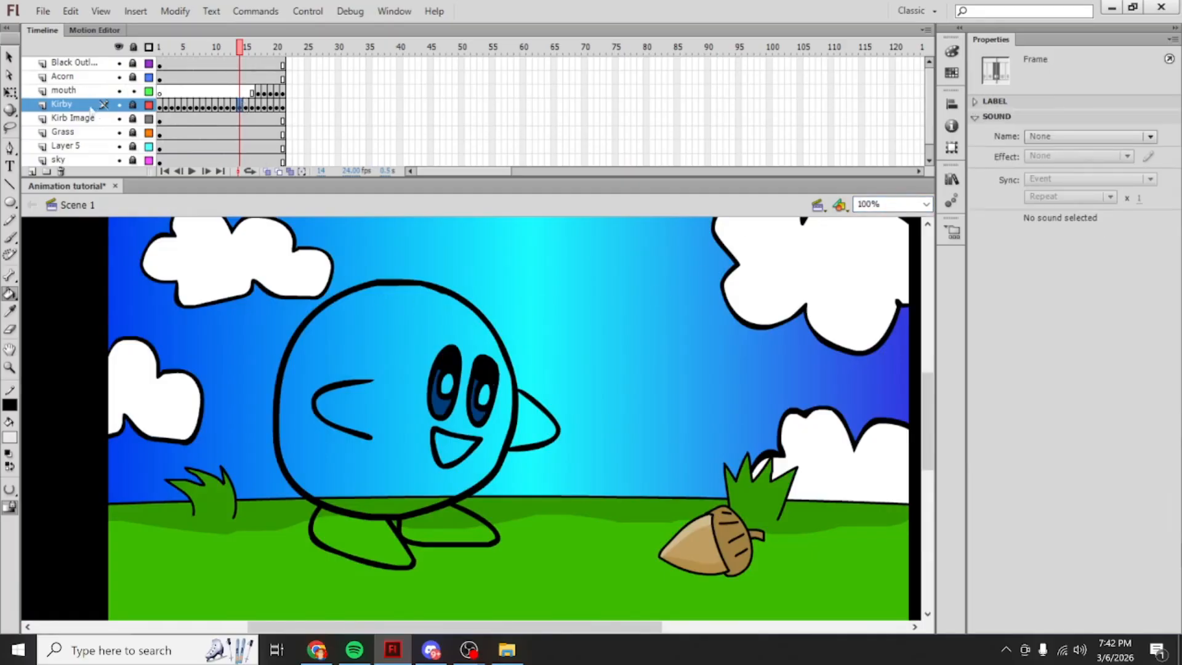
left_click(119, 105)
left_click(119, 105)
left_click(396, 295)
key("ctrl+z")
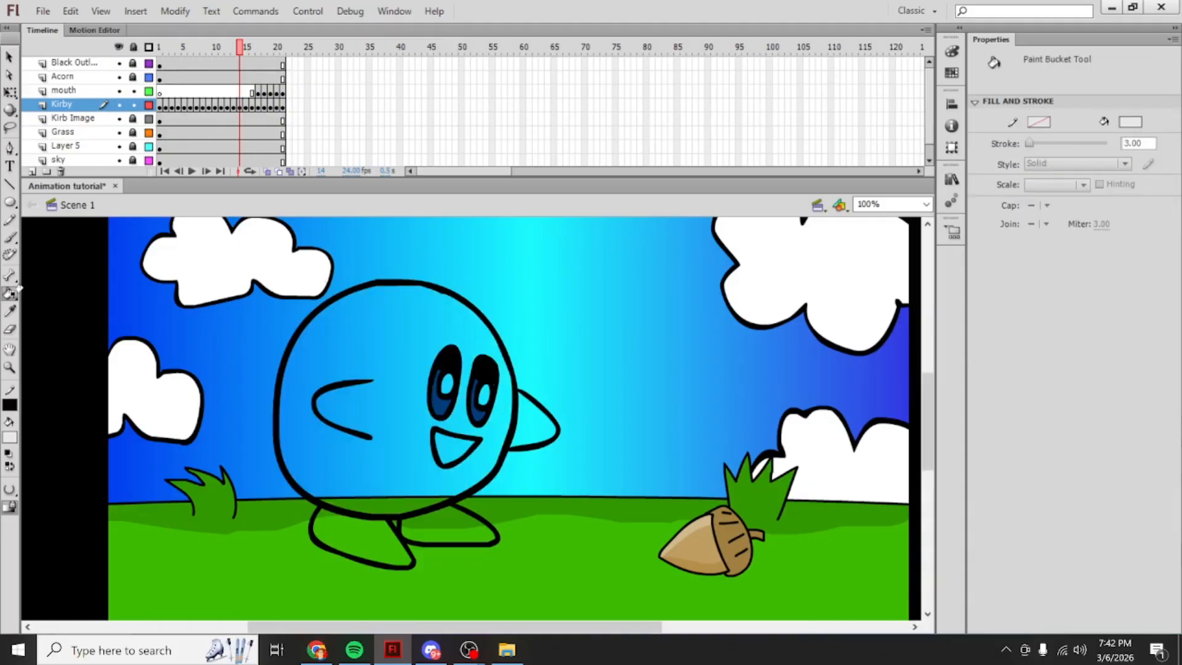
Step: Sample the body pink from Kirby on frame 12 and fill the body and far arm with it on frame 13
left_click(10, 311)
left_click(234, 49)
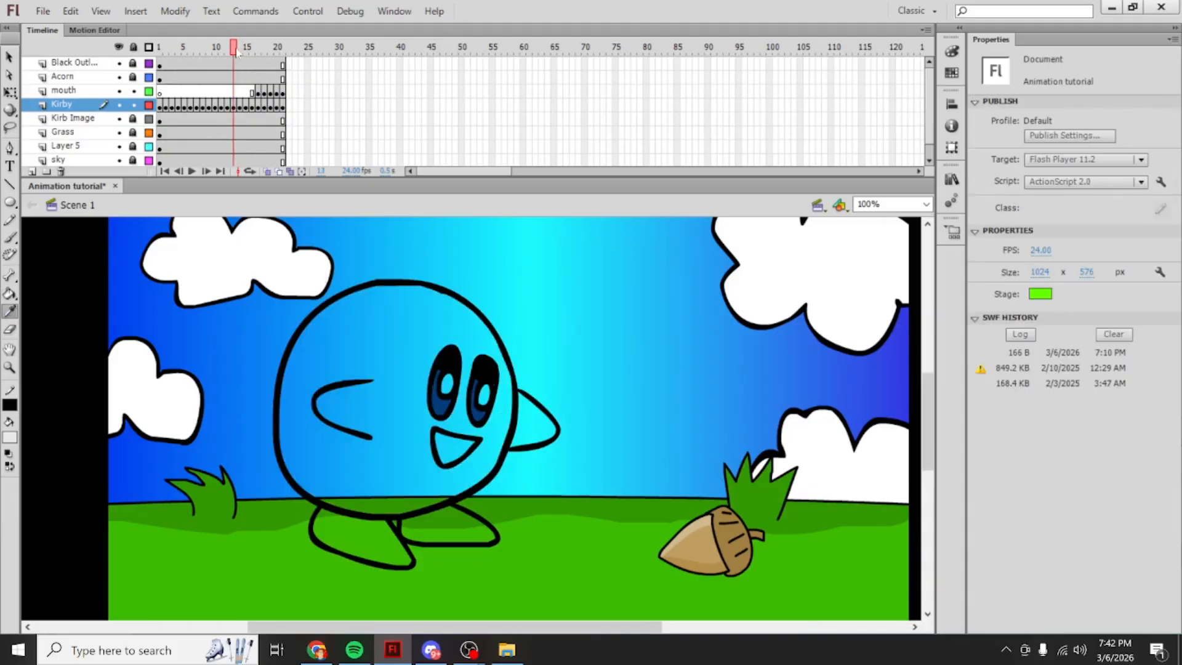
left_click(229, 53)
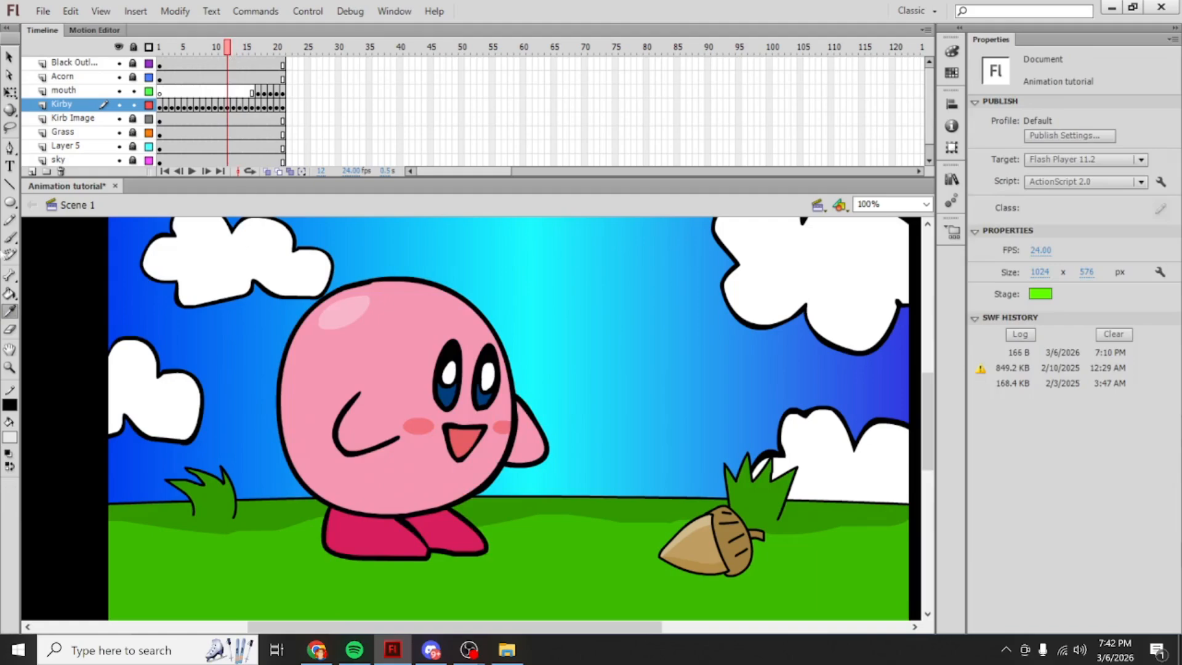
left_click(389, 332)
left_click_drag(226, 48, 234, 59)
left_click(357, 356)
left_click(520, 410)
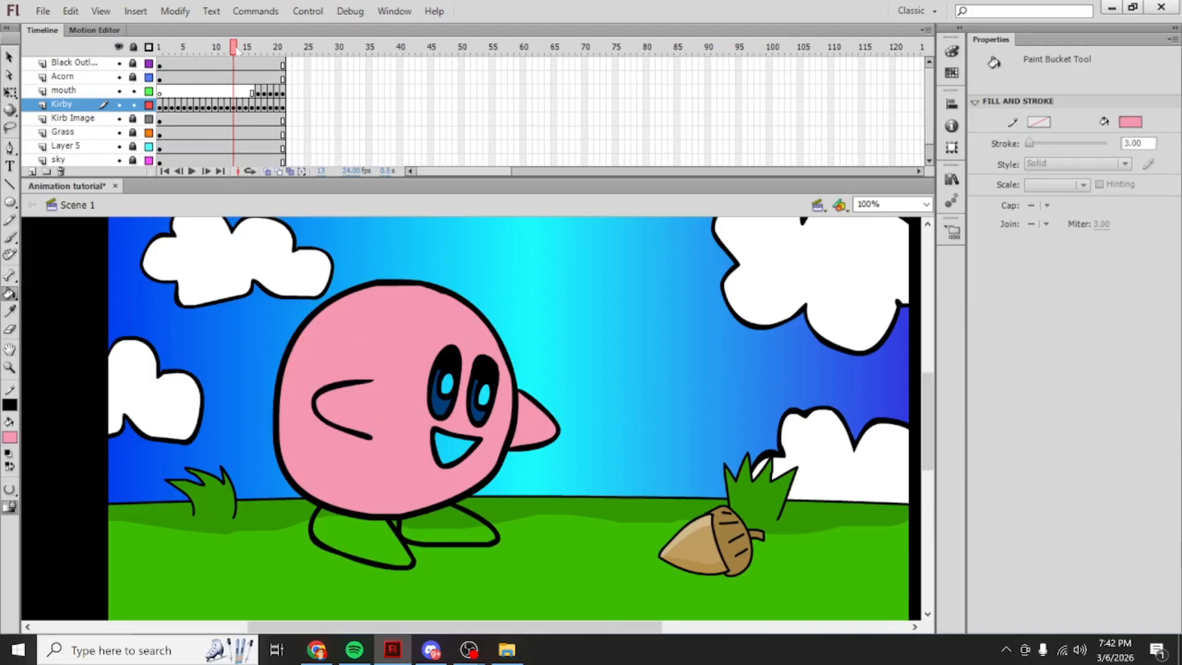
Step: Fill Kirby's body and far arm with the same pink on frames 15 and 17
left_click_drag(236, 48, 236, 48)
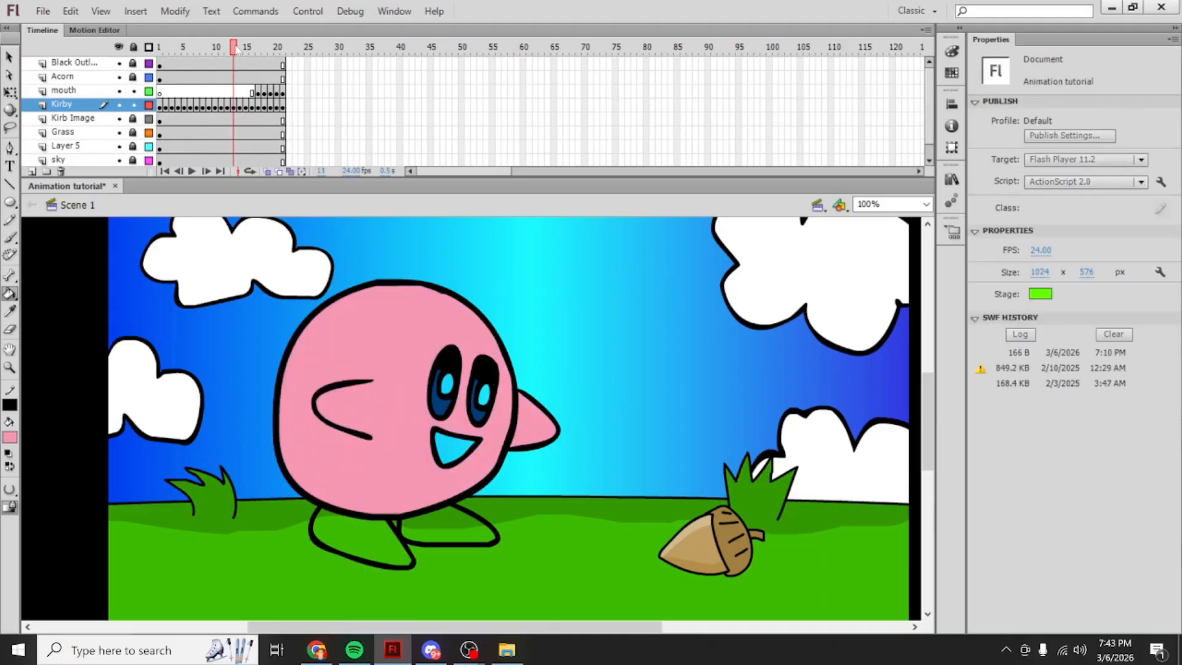
left_click_drag(237, 50, 245, 49)
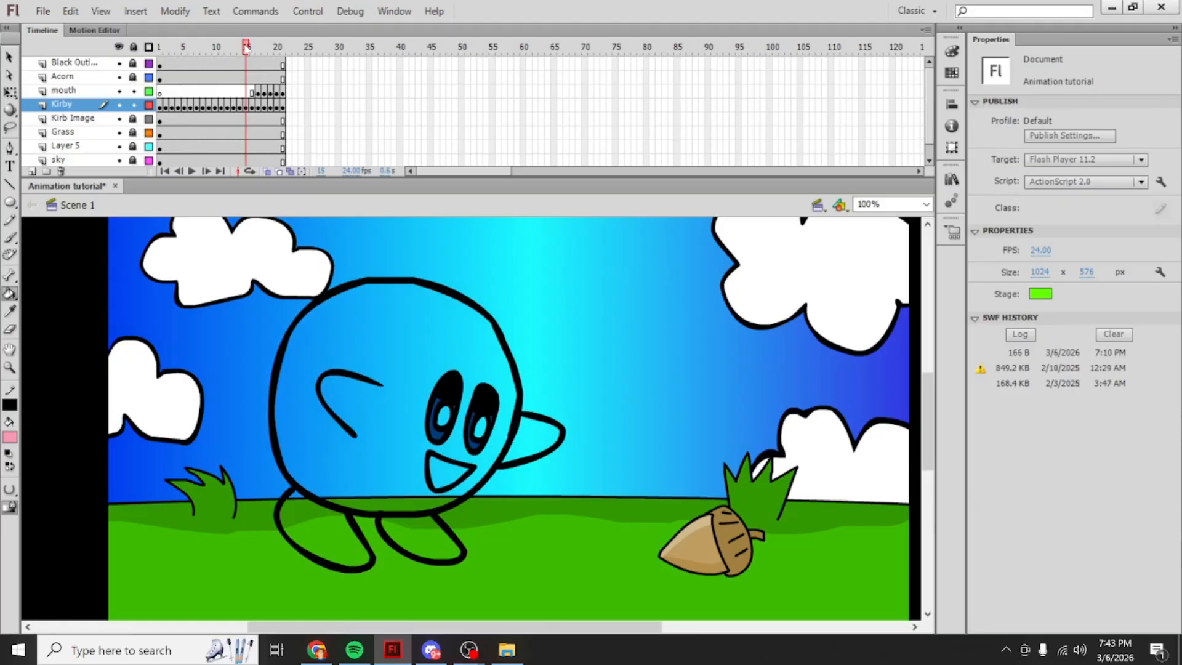
left_click(393, 328)
left_click(527, 436)
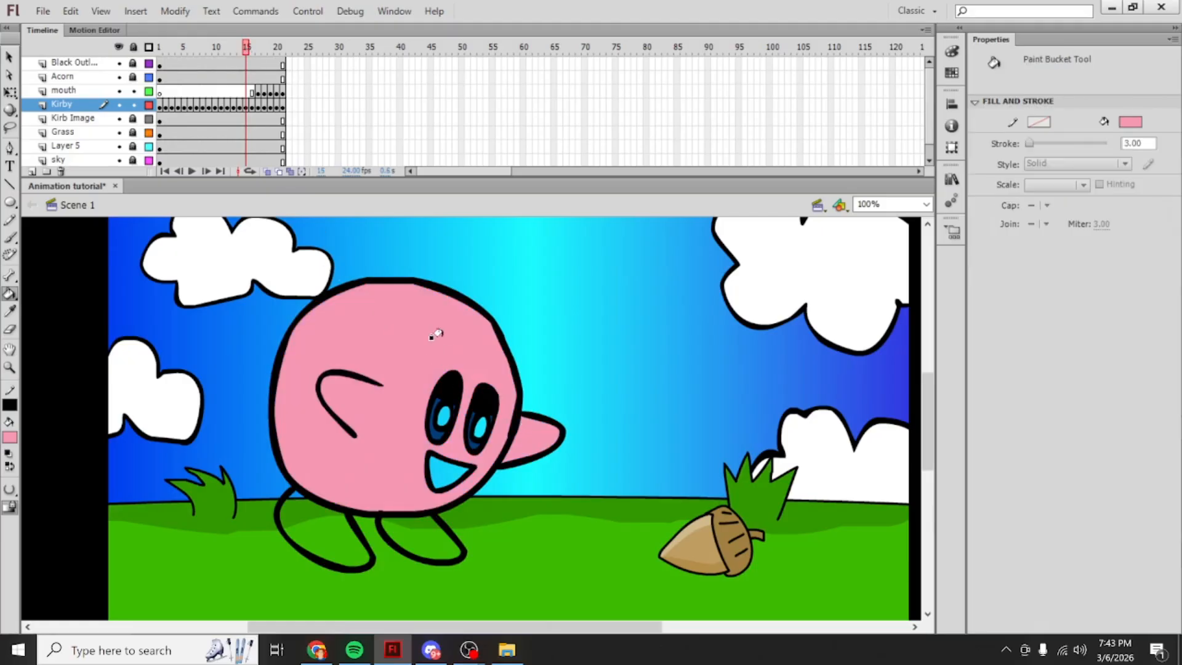
left_click_drag(247, 49, 246, 59)
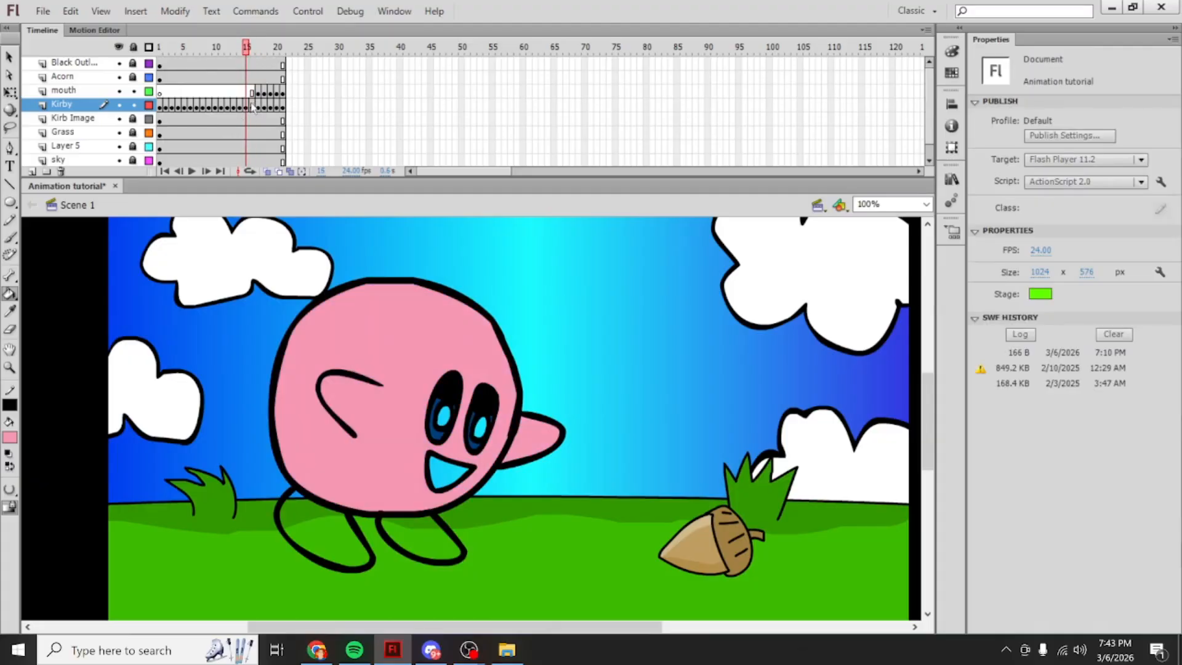
left_click_drag(247, 51, 259, 51)
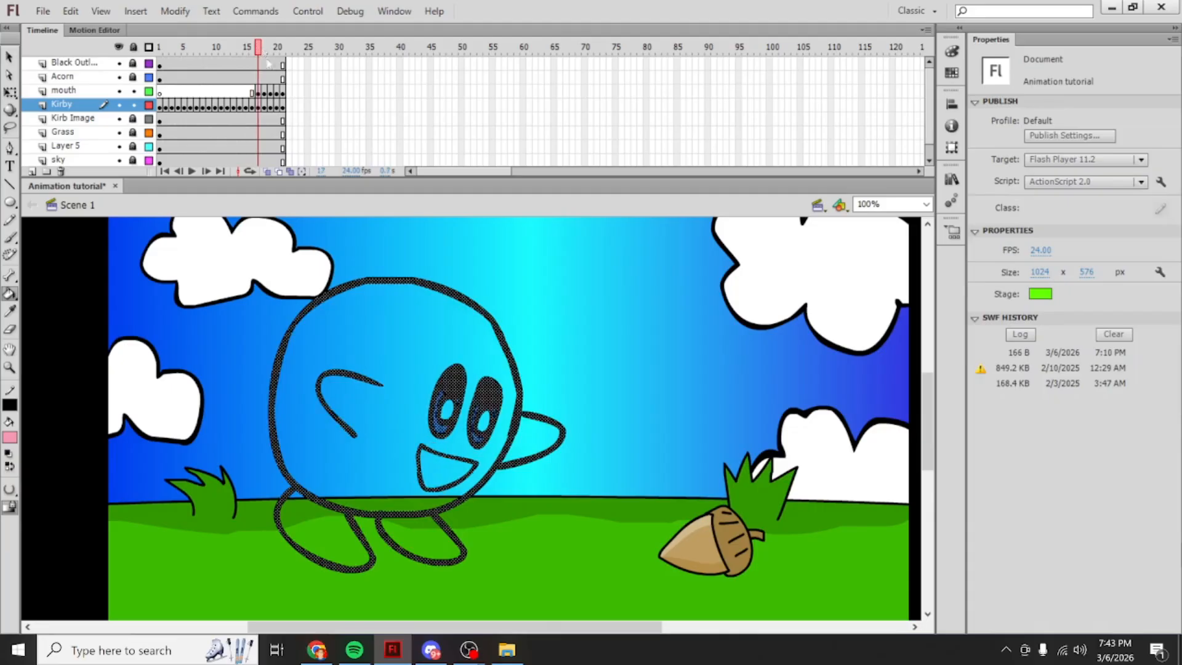
left_click(373, 339)
left_click(524, 427)
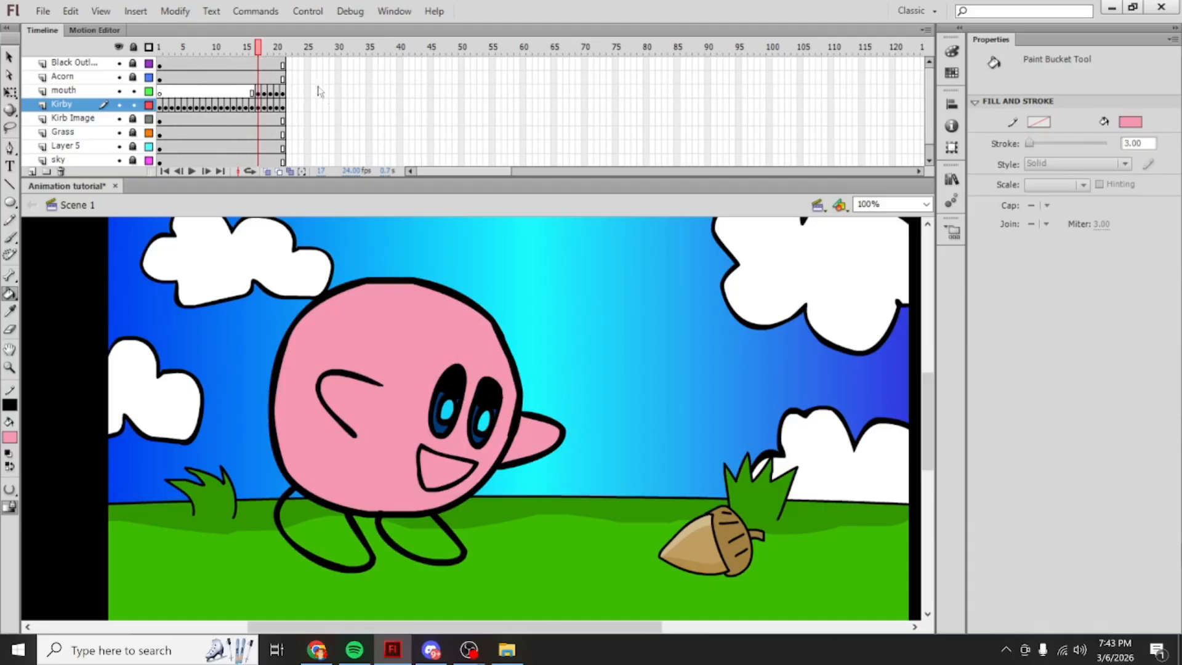
left_click(259, 105)
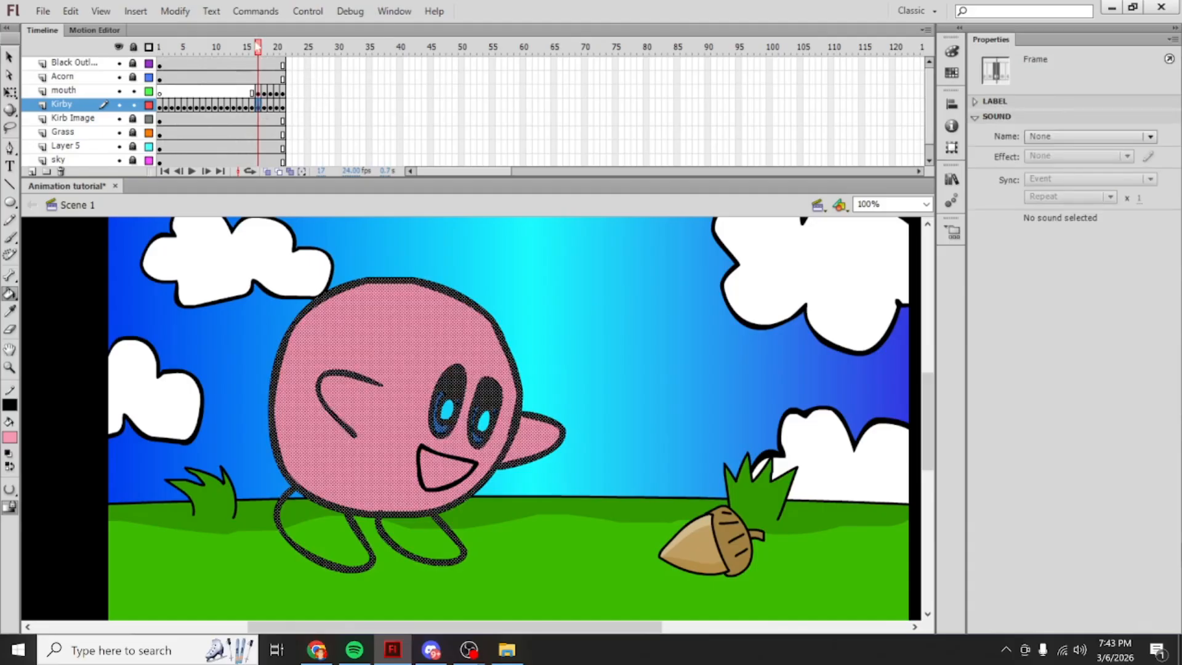
Step: Sample the crimson foot colour from frame 12 and fill both of Kirby's feet with it on frames 13 to 16
left_click_drag(253, 51, 227, 57)
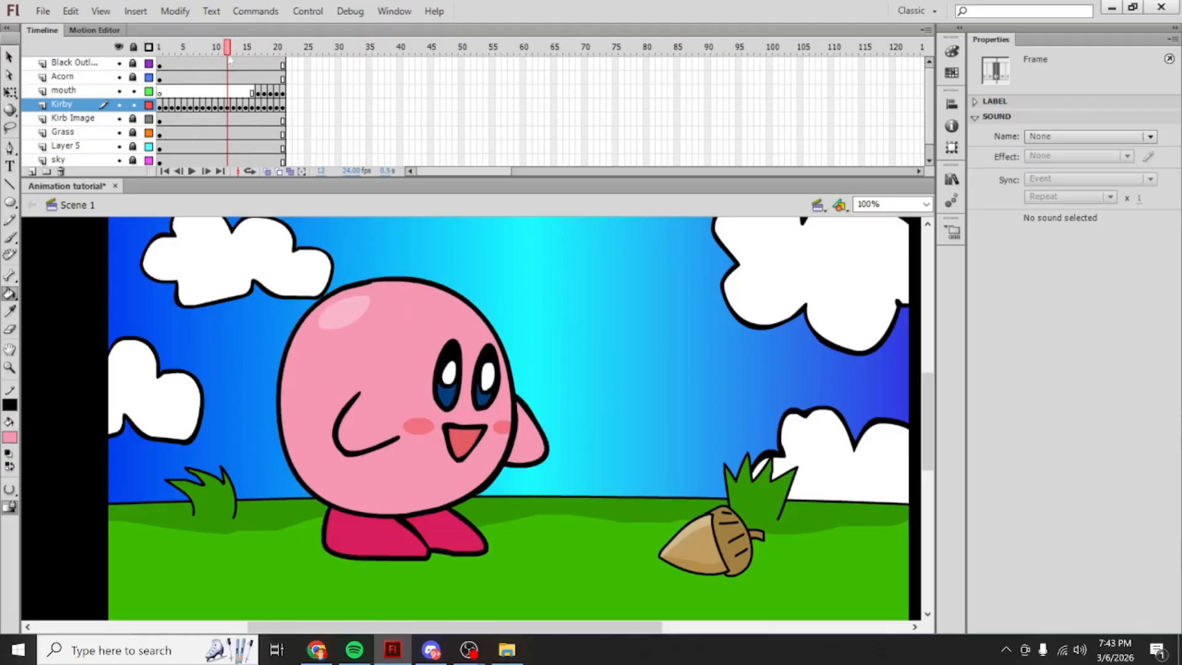
key("i")
left_click(404, 537)
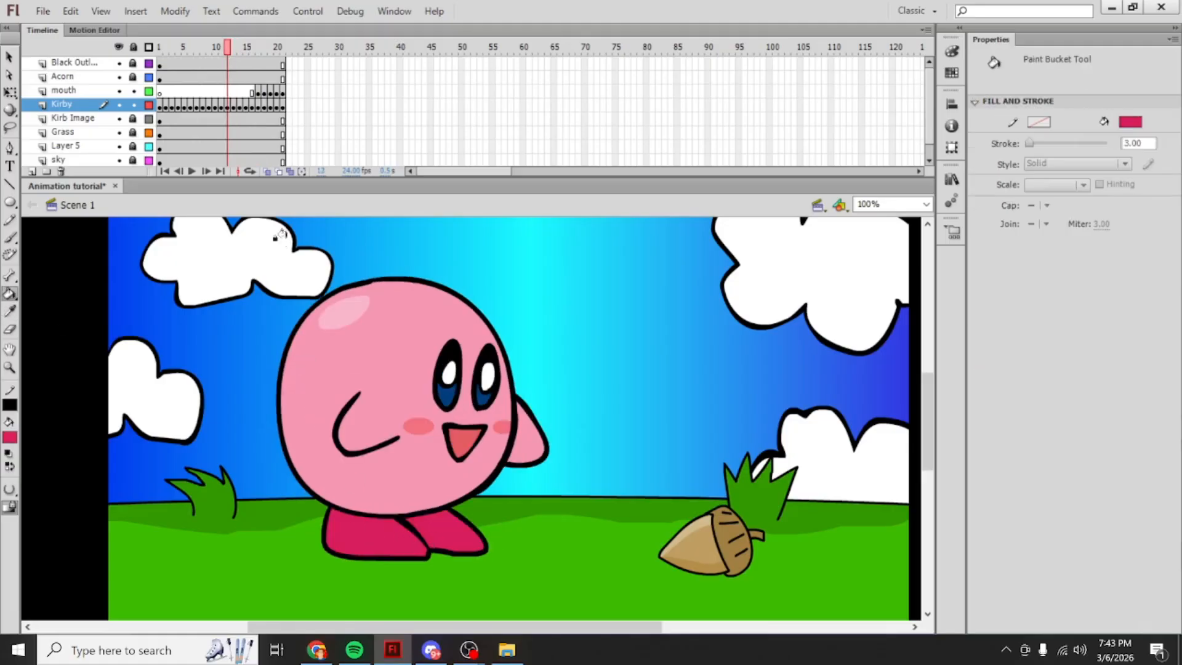
key("period")
left_click(382, 546)
left_click(447, 525)
key("period")
left_click(446, 526)
left_click(369, 539)
key("period")
left_click(394, 537)
left_click(360, 534)
key("period")
left_click(390, 536)
left_click(302, 534)
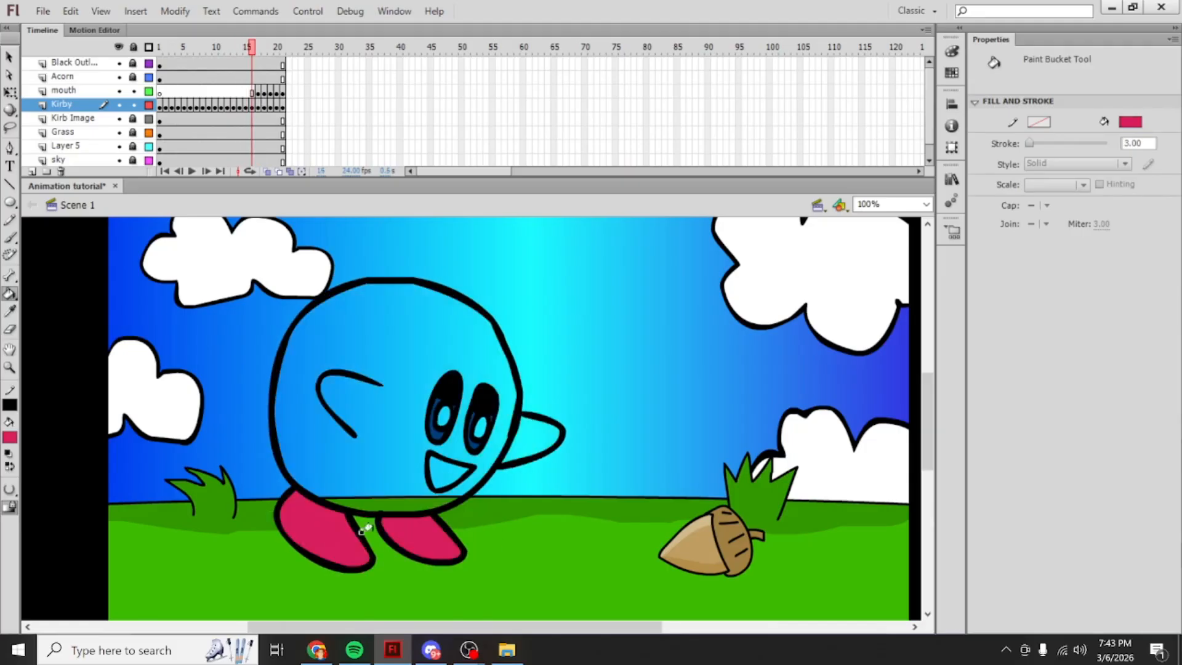
Step: Fill both of Kirby's feet with crimson on frames 17 to 21
key("period")
left_click(407, 528)
left_click(301, 537)
key("period")
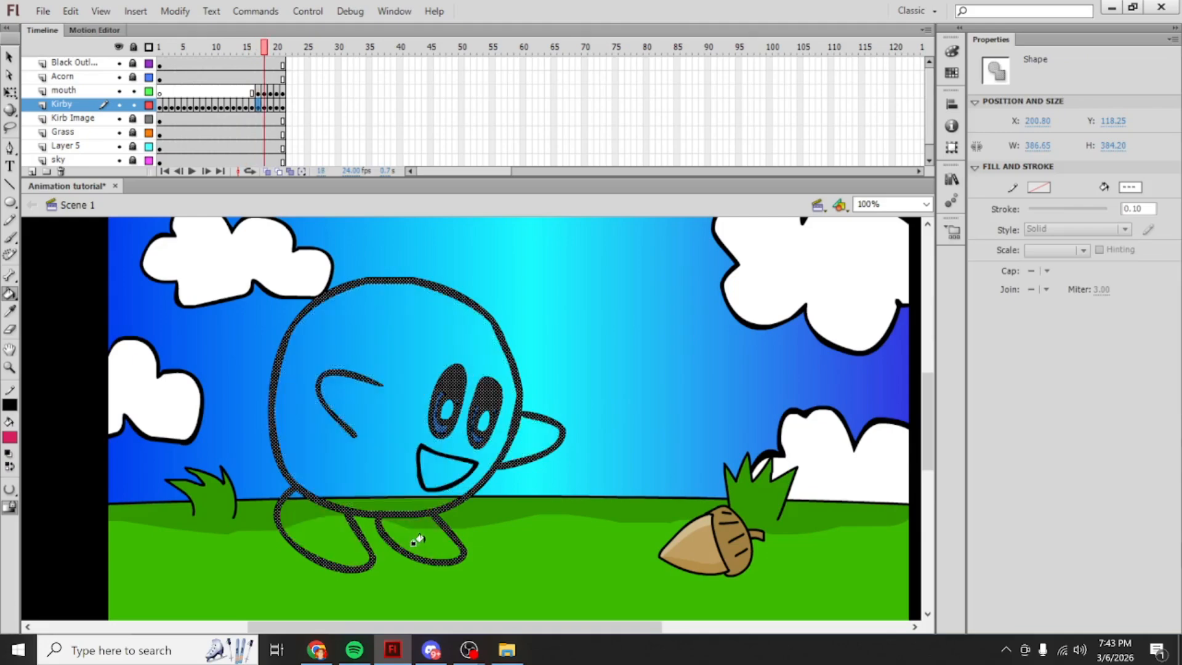
left_click(414, 541)
left_click(306, 527)
key("period")
left_click(396, 534)
left_click(307, 531)
key("period")
left_click(389, 528)
left_click(317, 529)
key("period")
left_click(391, 528)
left_click(330, 523)
Step: Sample the light pink head highlight from frame 12 and brush a matching highlight near the top of Kirby's head on frame 13
left_click_drag(282, 48, 236, 66)
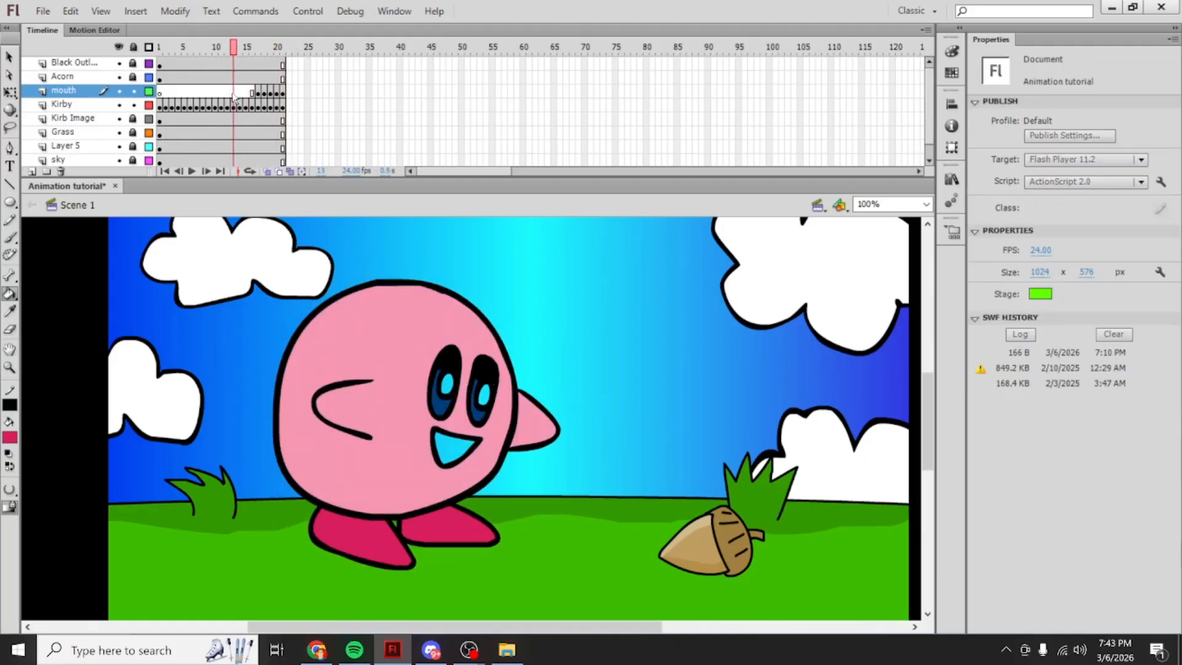
left_click_drag(234, 53, 228, 55)
left_click(10, 312)
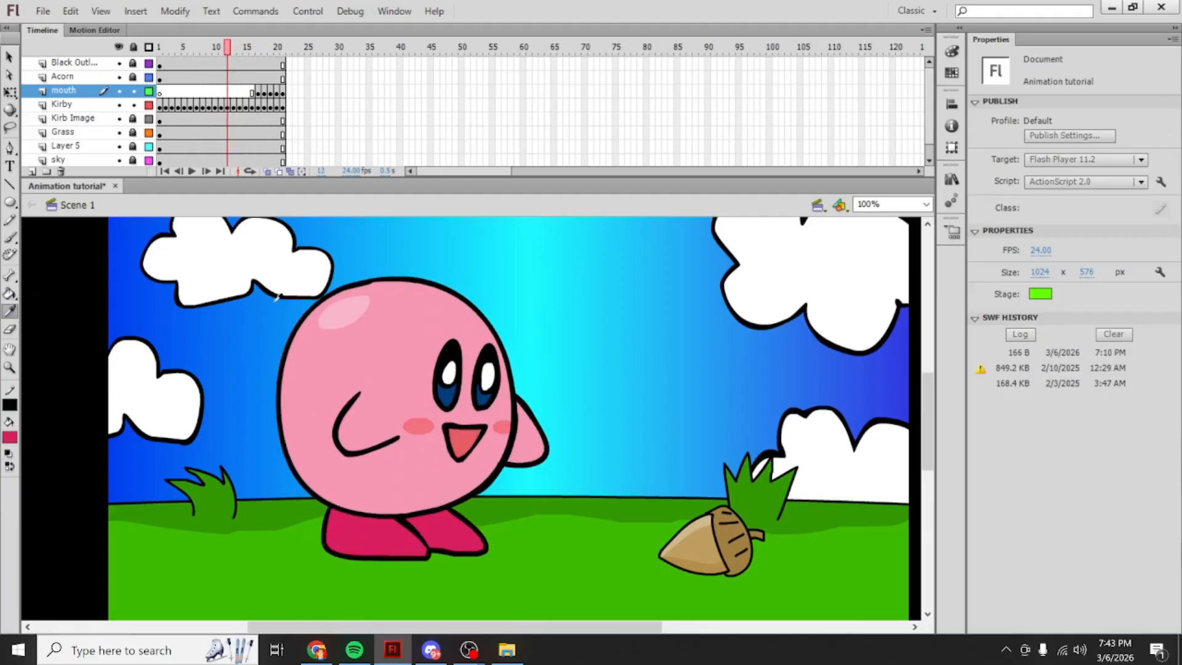
left_click(345, 309)
left_click(10, 237)
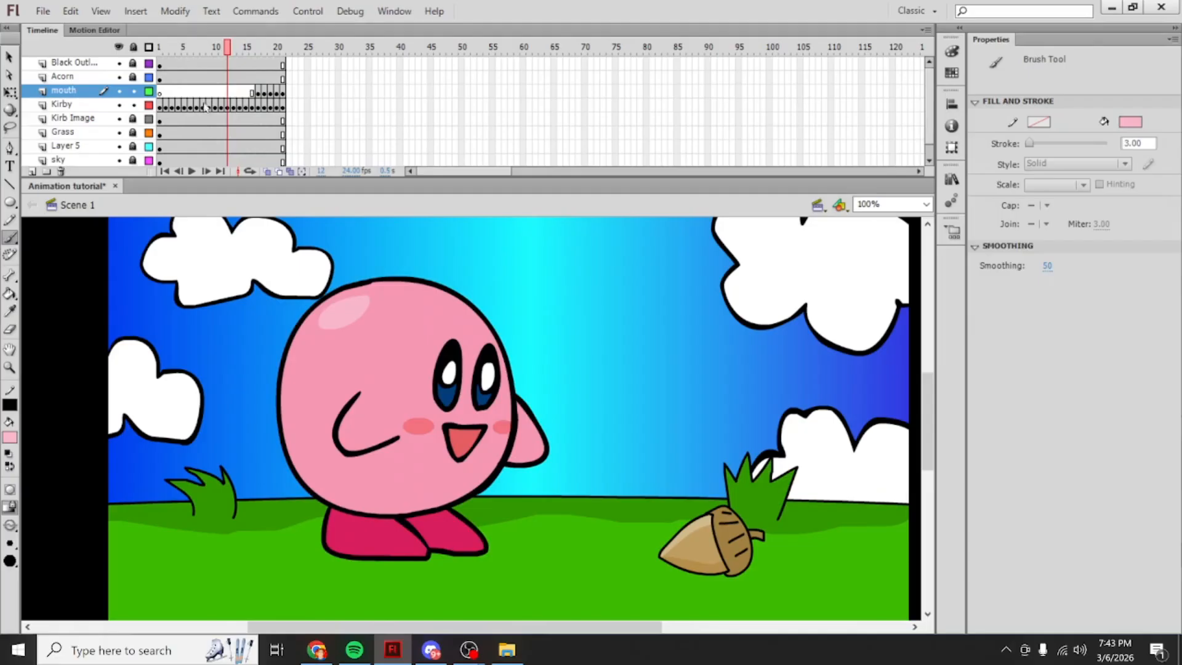
left_click(233, 106)
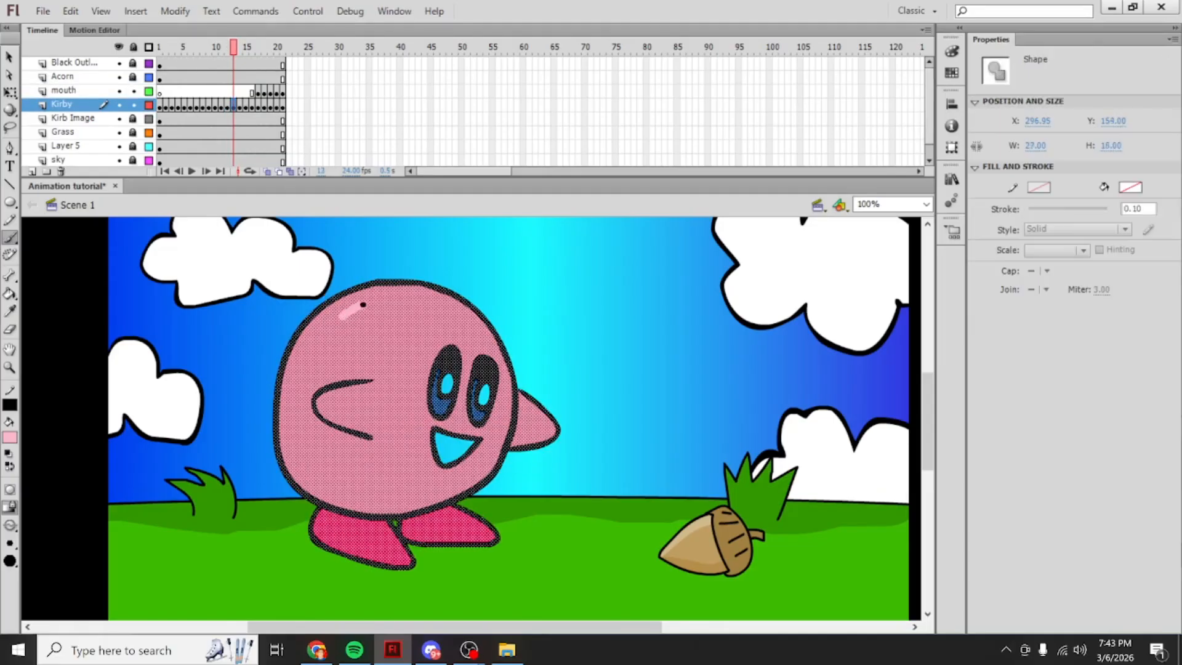
mouse_move(366, 311)
left_mouse_down()
mouse_move(347, 318)
mouse_move(366, 308)
left_mouse_up()
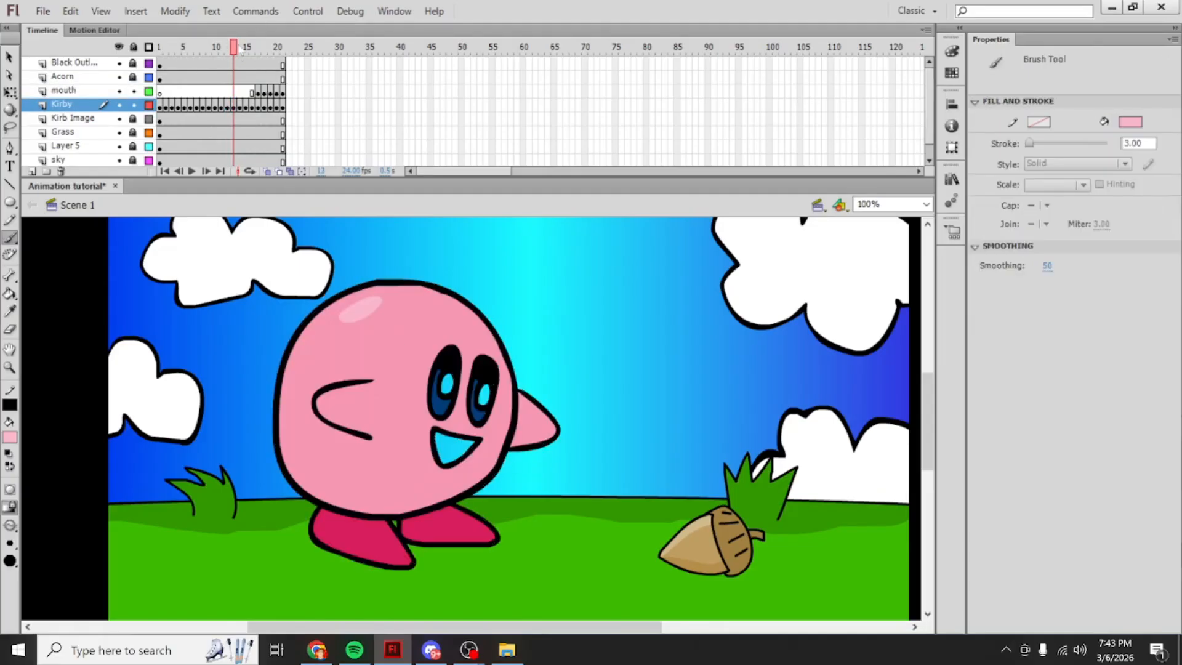
Step: Sample the cheek colour from frame 12 and brush a blush mark on each of Kirby's cheeks on frame 13
left_click(227, 106)
left_click(9, 56)
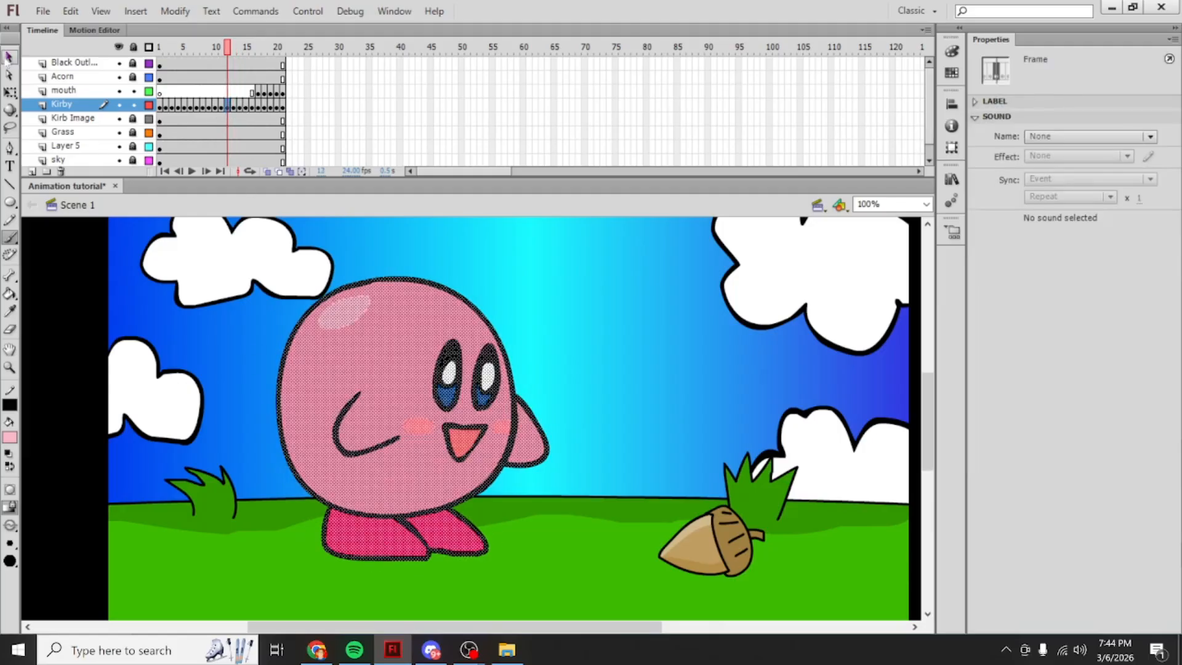
left_click(564, 434)
key("i")
left_click(420, 425)
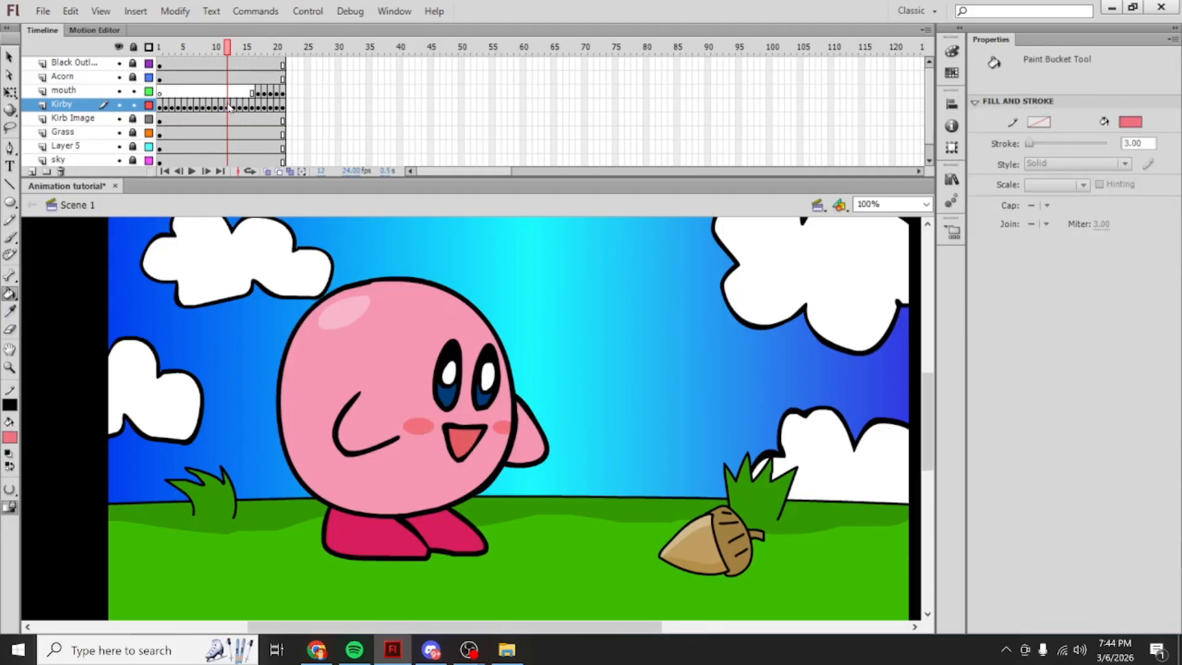
left_click(229, 107)
left_click(235, 109)
key("b")
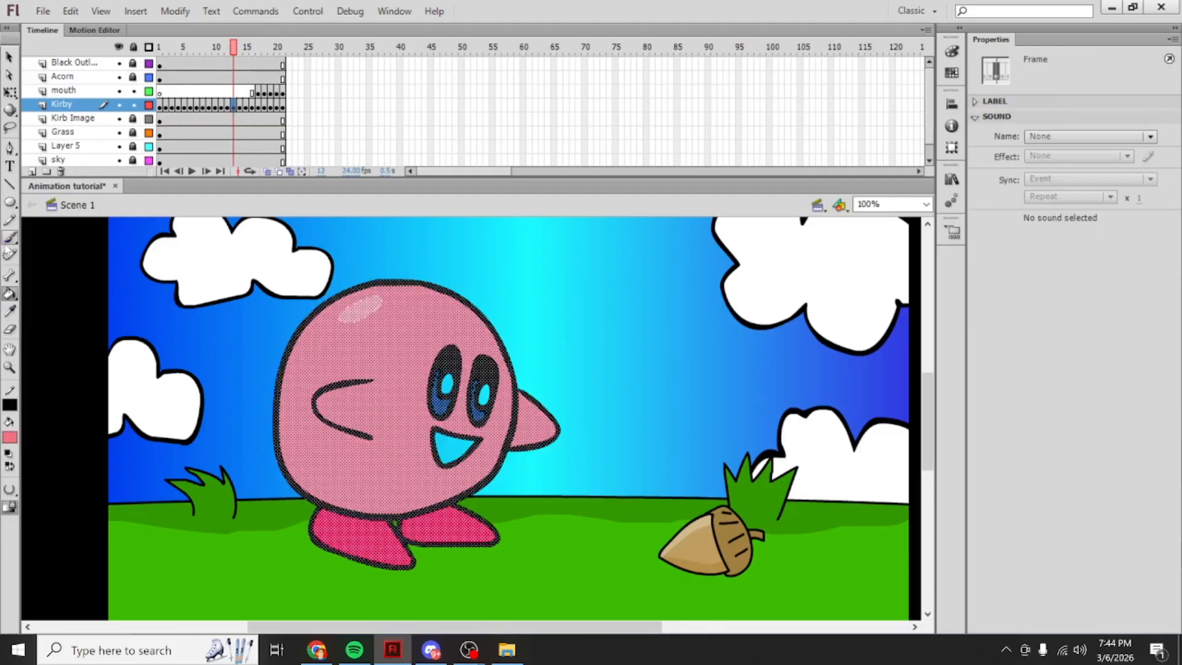
left_click_drag(404, 424, 415, 428)
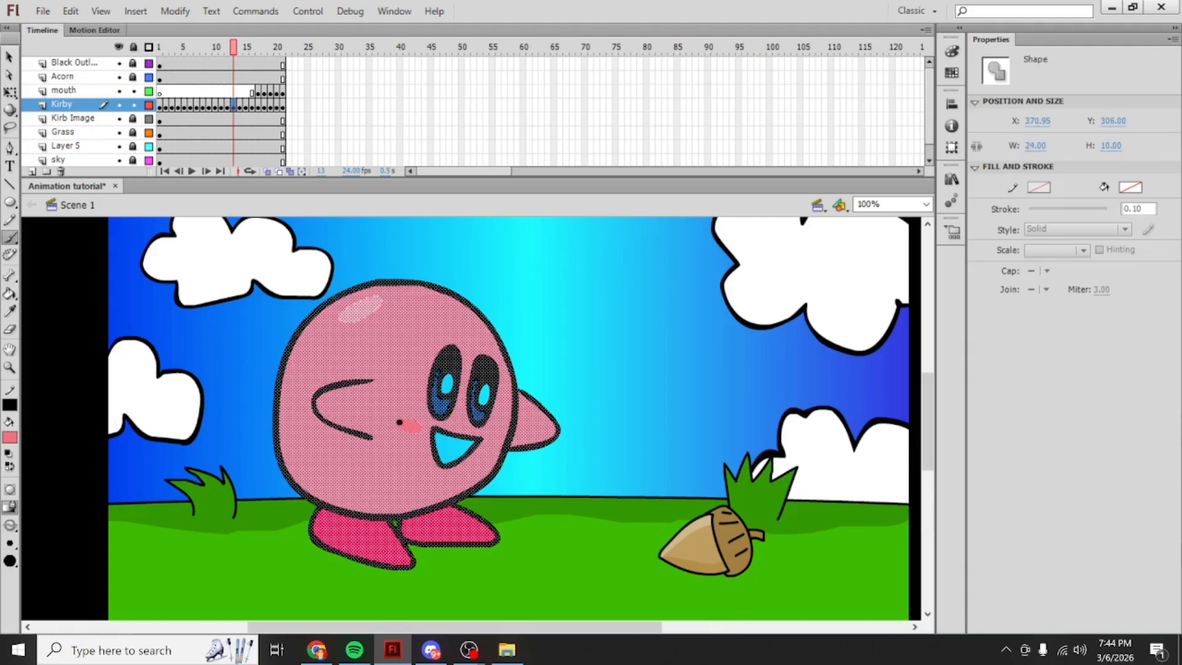
key("ctrl+shift+a")
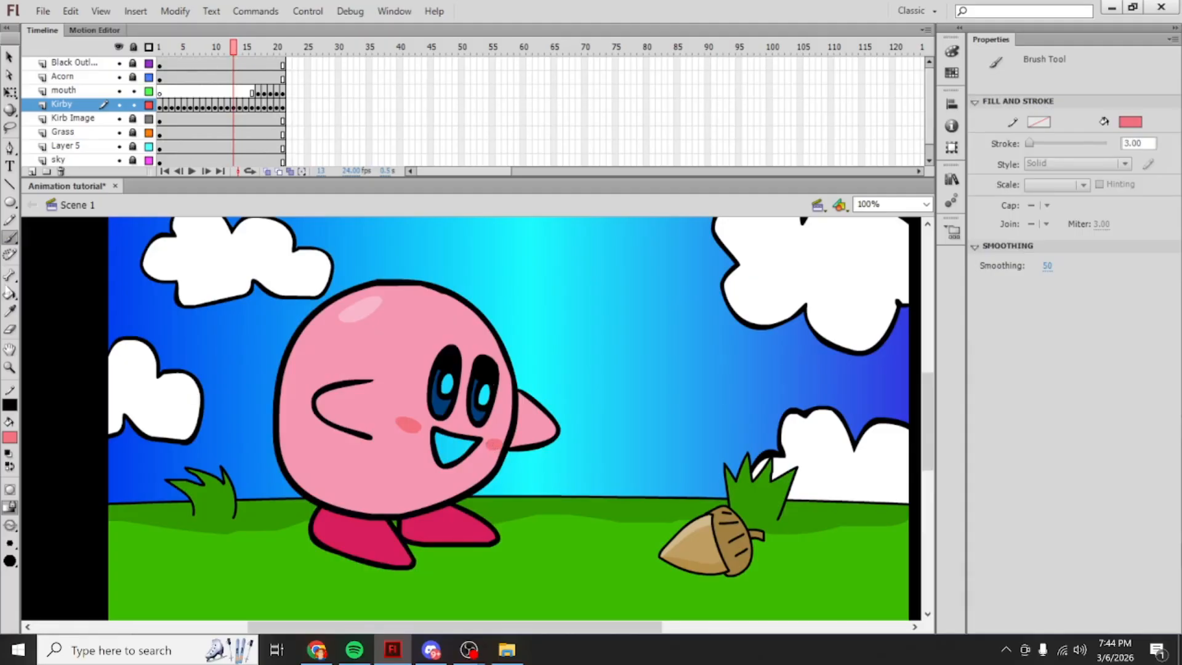
Step: On frame 13, fill both of Kirby's eye highlights with white and the mouth with the red sampled from frame 12
left_click(9, 294)
left_click(10, 437)
left_click(10, 528)
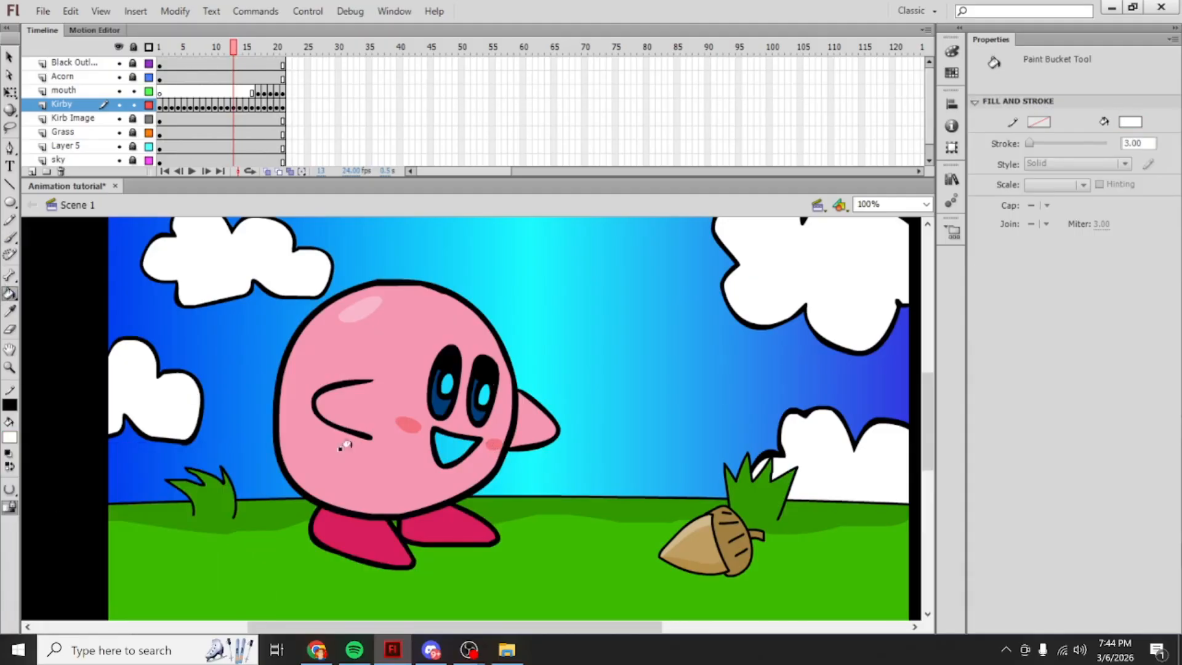
left_click(227, 47)
left_click(11, 311)
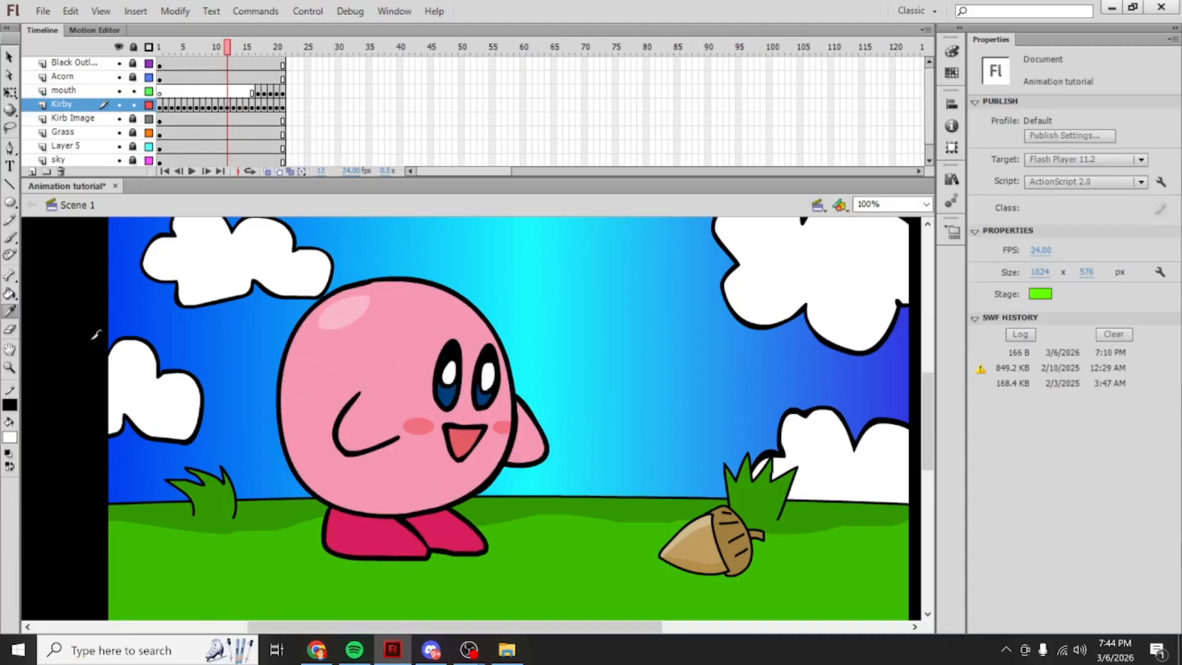
left_click(457, 440)
left_click(233, 48)
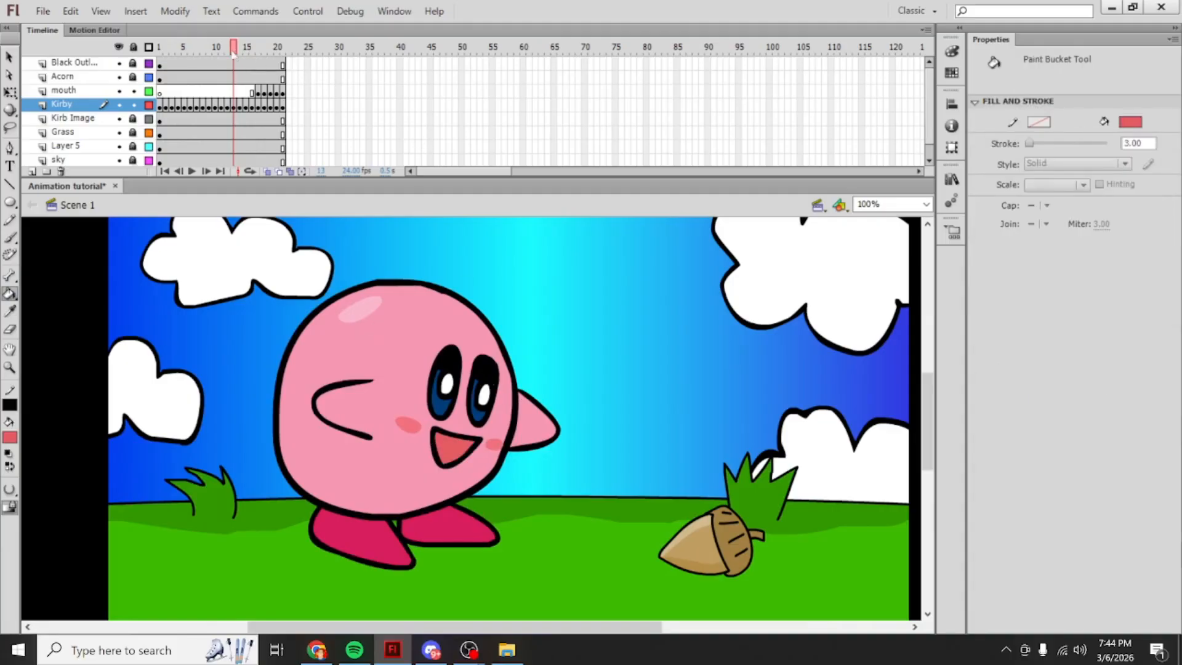
Step: Copy frame 13 of the Kirby layer and paste it over frame 14
left_click(235, 106)
right_click(235, 106)
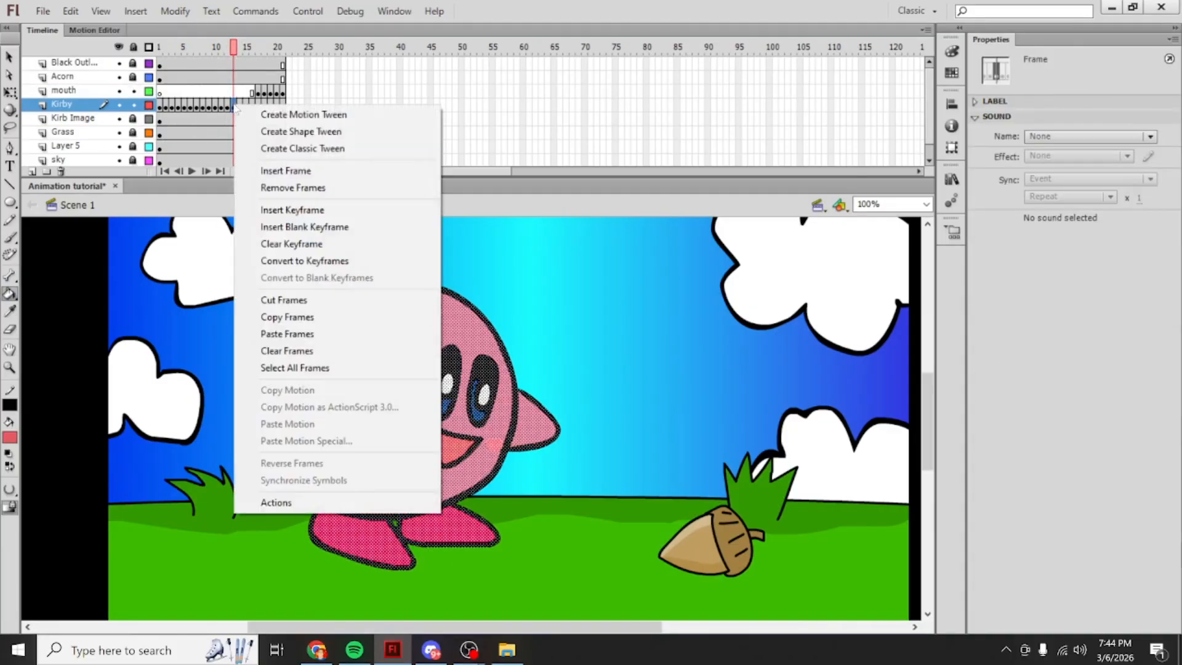
left_click(286, 317)
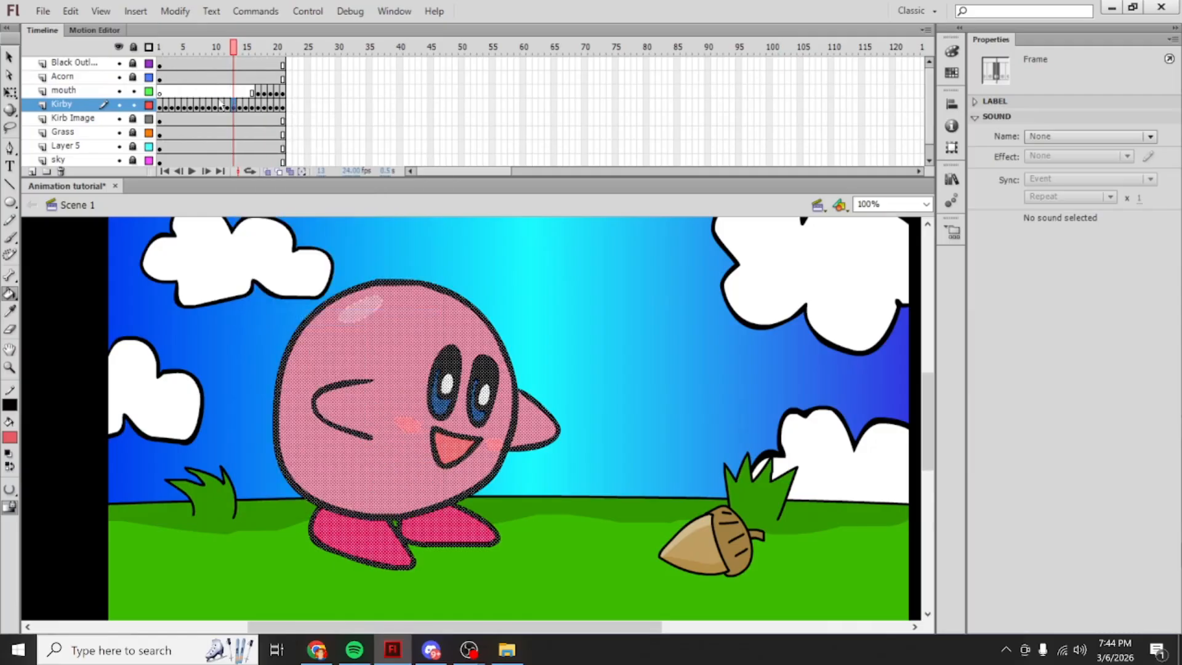
left_click(239, 106)
right_click(239, 106)
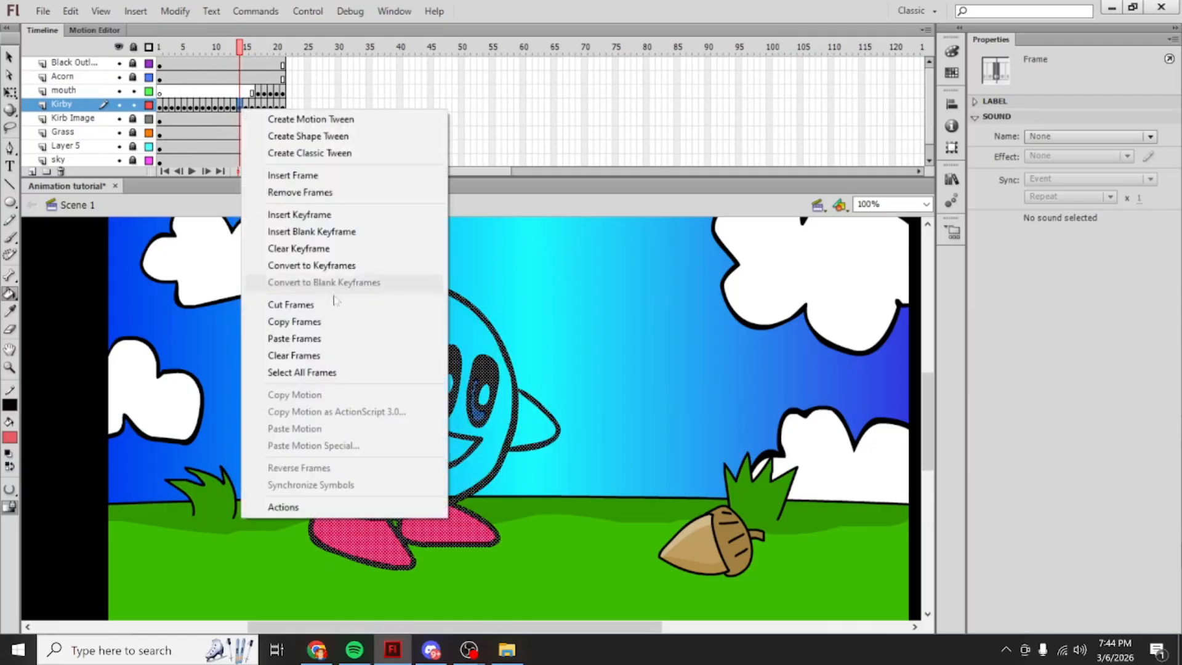
left_click(332, 337)
left_click(240, 48)
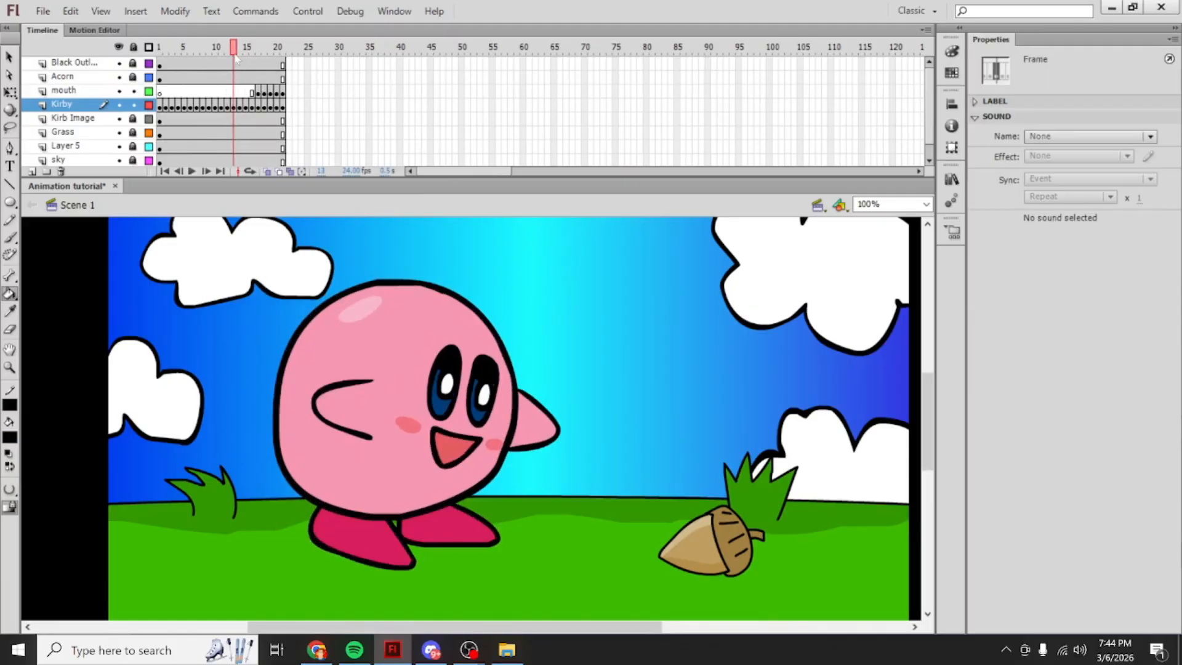
left_click(251, 49)
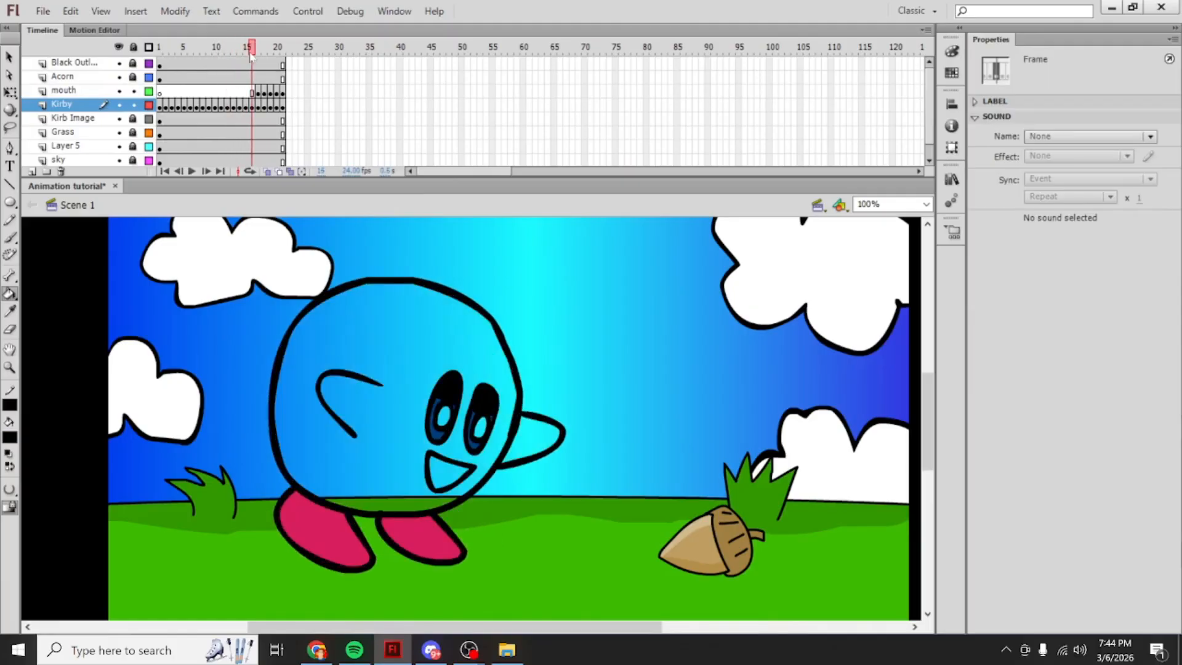
left_click(245, 55)
left_click(240, 51)
left_click(246, 50)
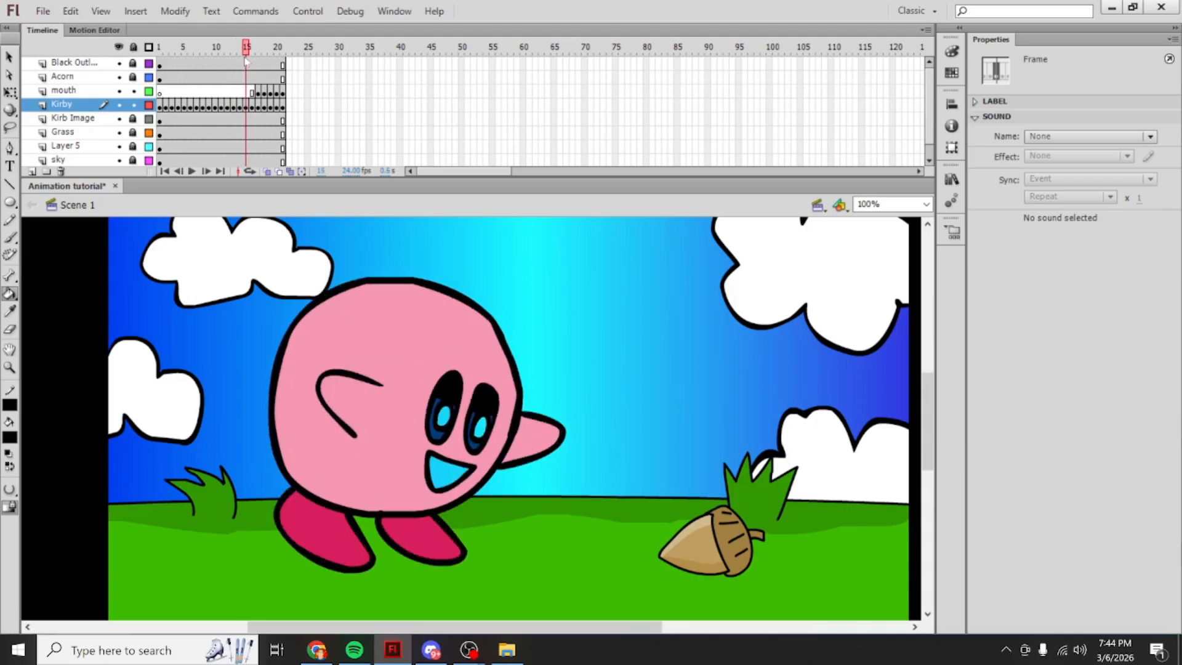
Step: Sample the light pink head highlight from frame 14 and brush a matching highlight near the top of Kirby's head on frame 15
left_click(240, 50)
left_click(10, 313)
left_click(345, 314)
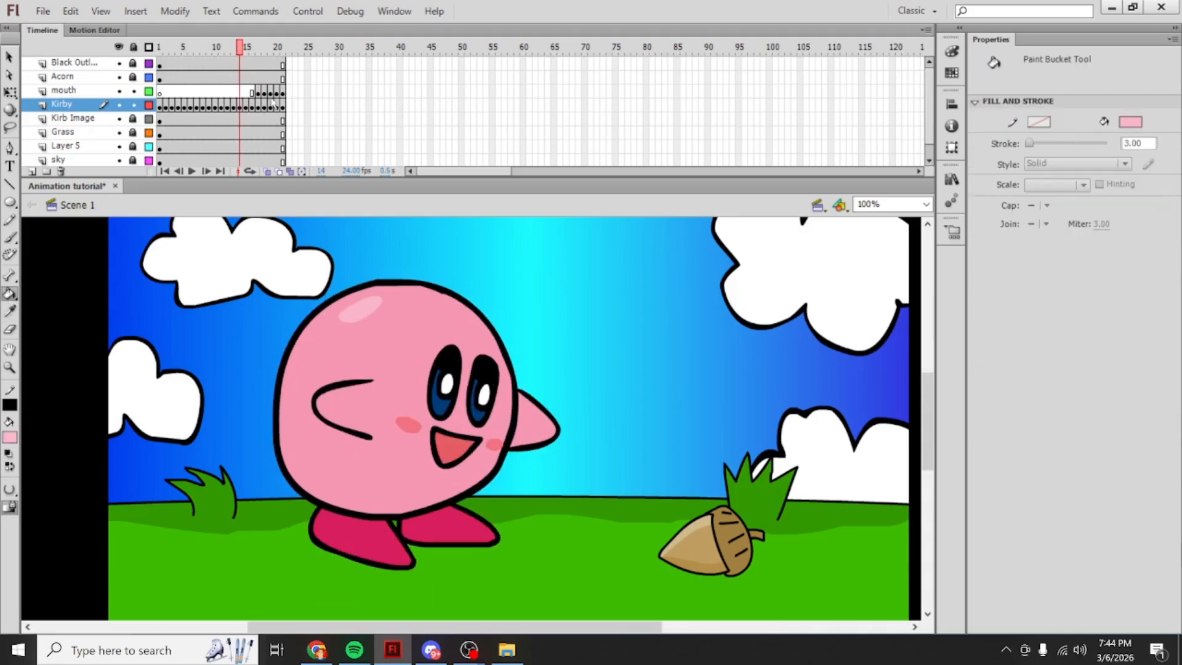
left_click(252, 54)
left_click(247, 51)
left_click(240, 52)
left_click(246, 52)
left_click(10, 237)
mouse_move(354, 302)
left_mouse_down()
mouse_move(378, 297)
mouse_move(347, 309)
left_mouse_up()
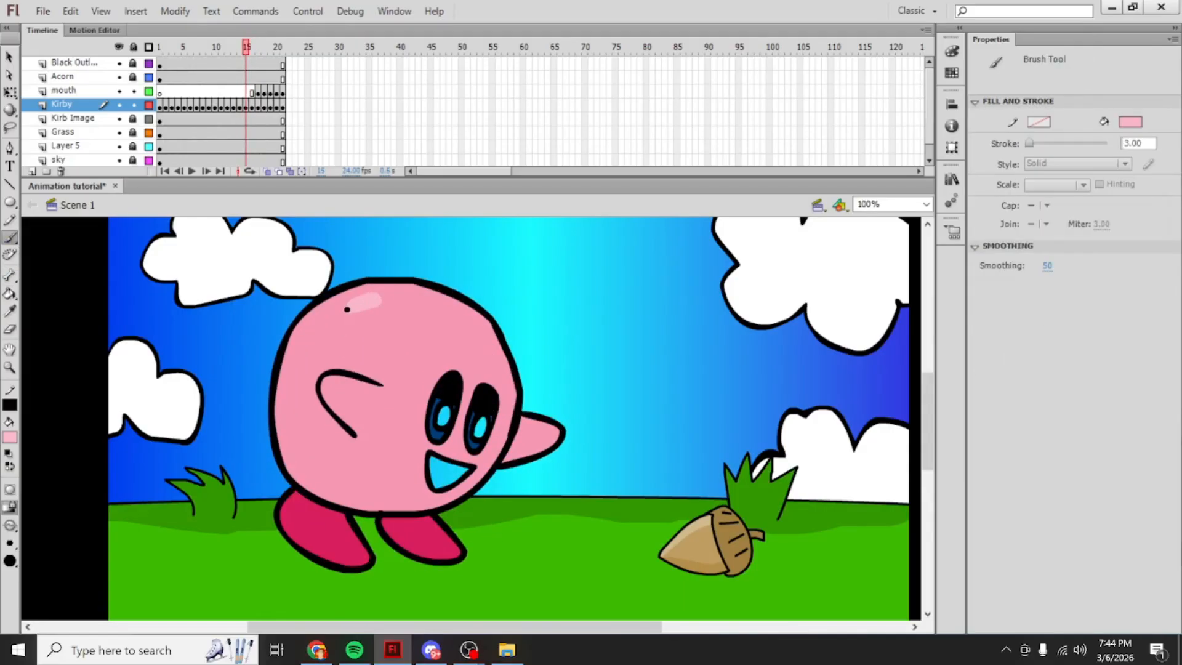
Step: On frame 15, fill Kirby's mouth with the red sampled from frame 14 and both eye highlights with white
left_click(240, 52)
key("i")
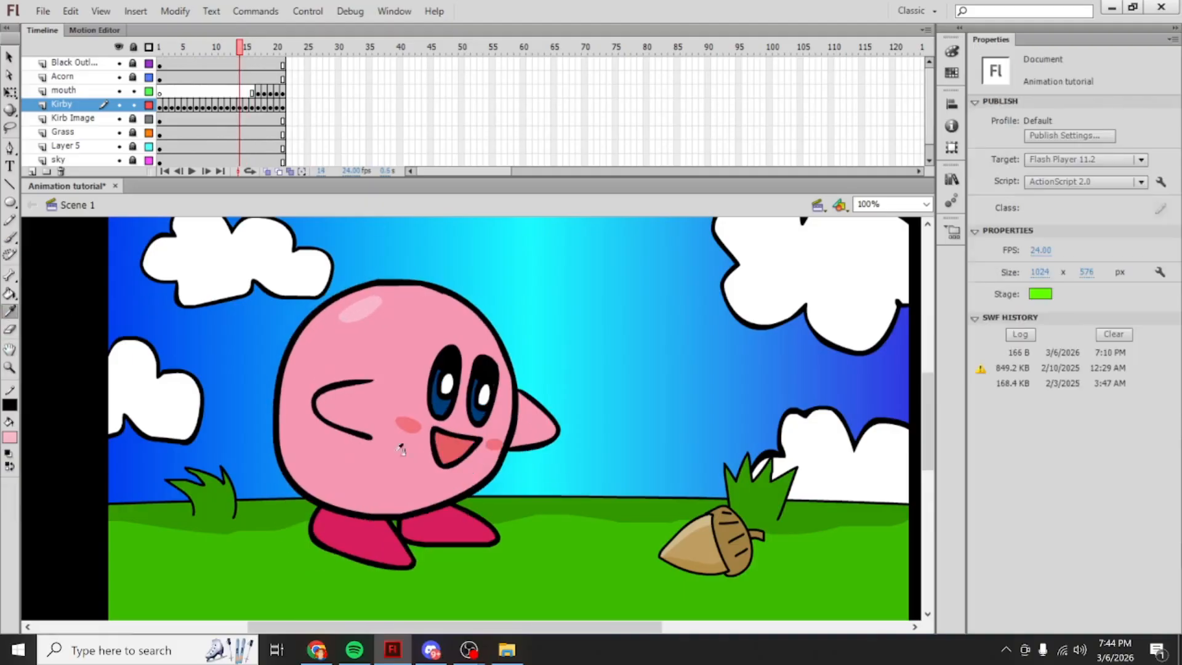
left_click(448, 448)
key(".")
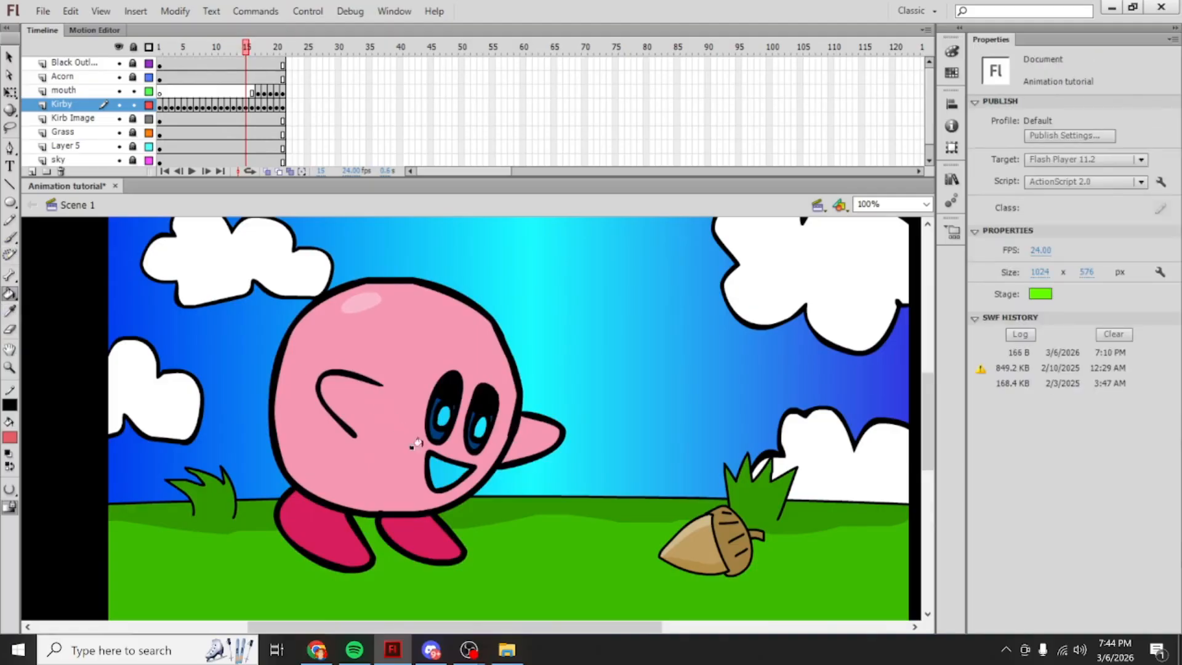
left_click(438, 471)
left_click(10, 441)
left_click(8, 532)
left_click(443, 418)
left_click(479, 424)
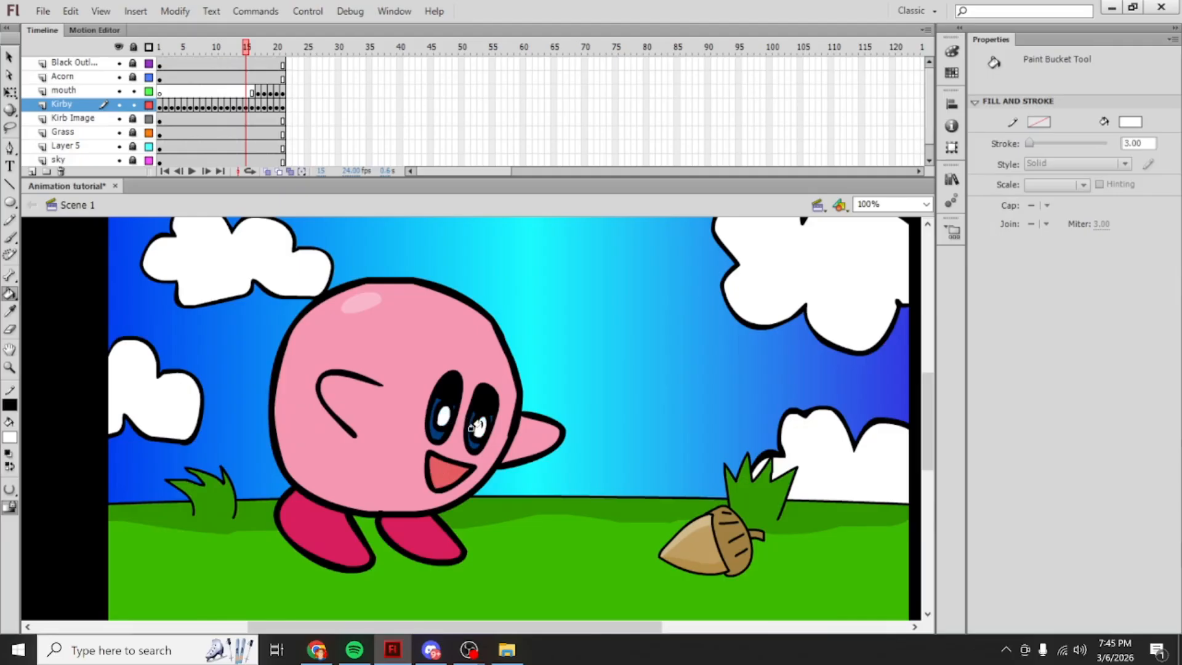
Step: Copy frame 15 of the Kirby layer and paste it over frame 16
left_click(246, 105)
right_click(246, 105)
left_click(285, 320)
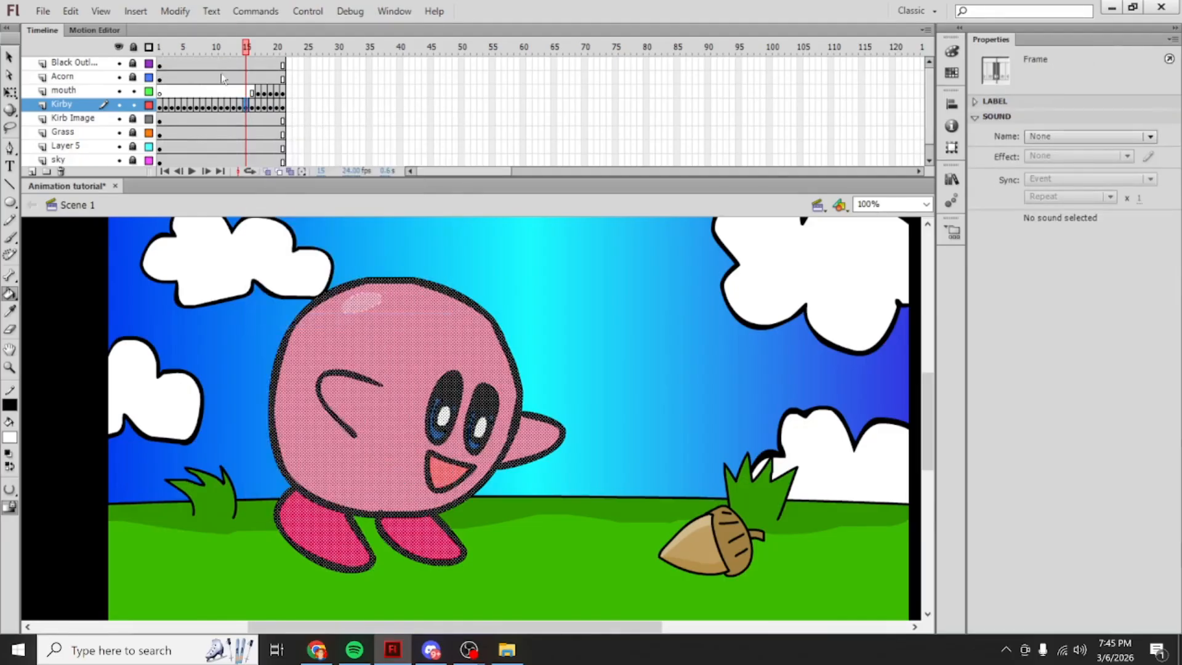
left_click(251, 105)
right_click(251, 105)
left_click(304, 339)
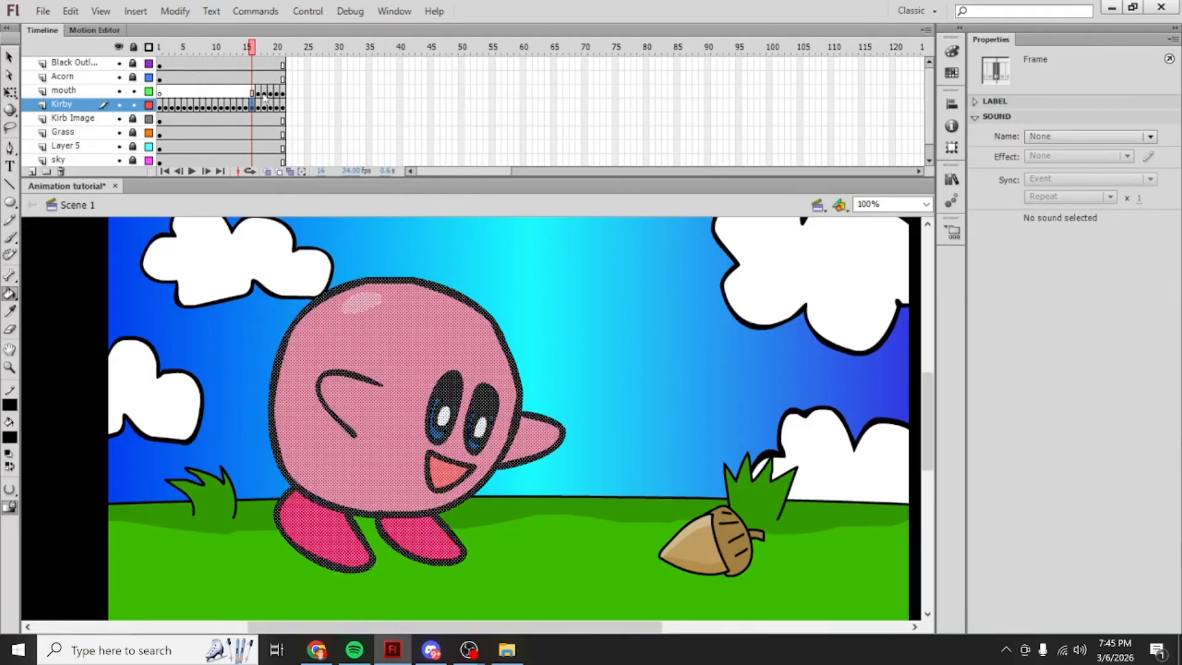
Step: Compare Kirby's drawing on frame 16 with the frames that follow it on the Kirby layer
left_click(258, 106)
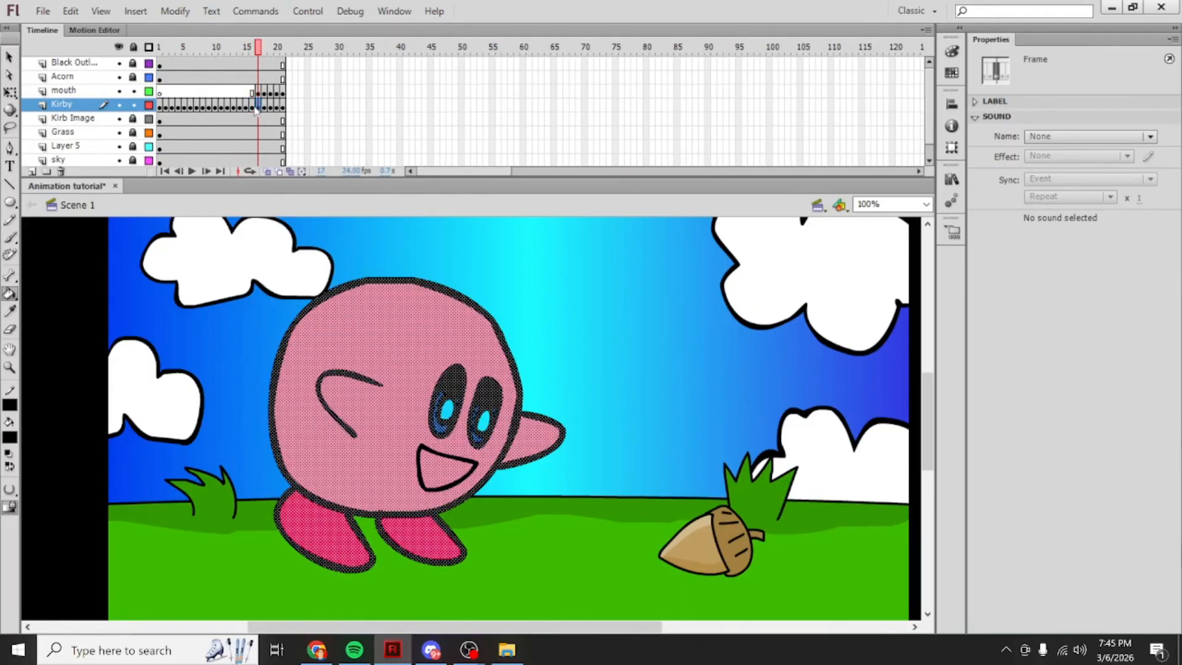
left_click(252, 107)
left_click(258, 107)
left_click(253, 109)
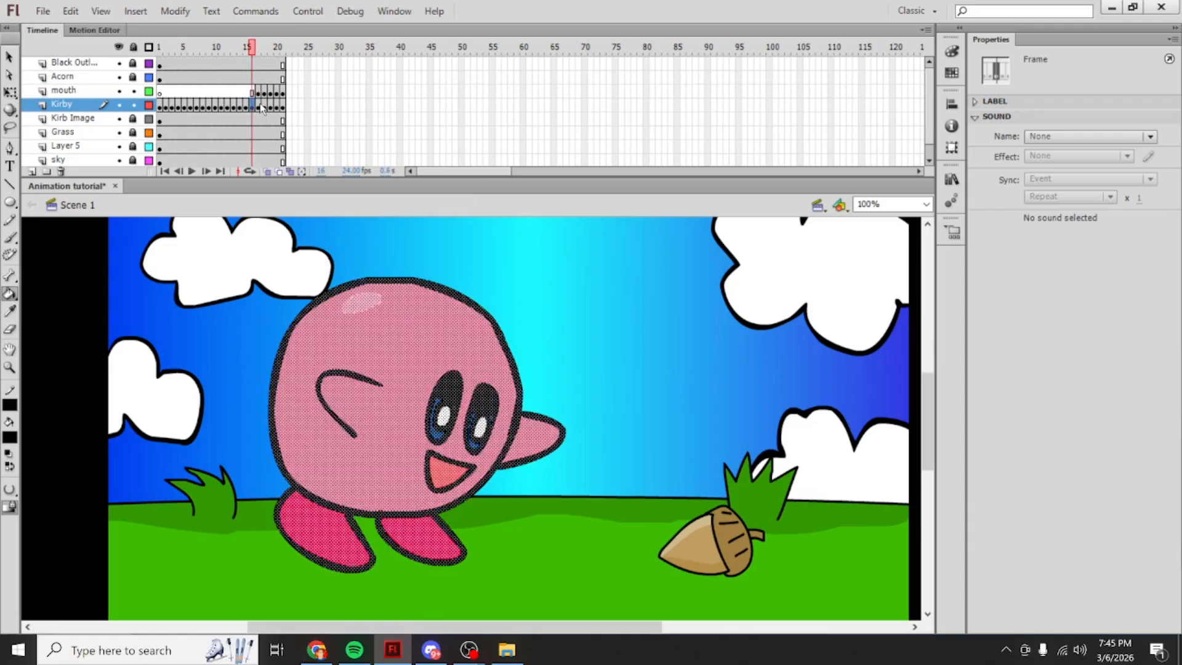
left_click(260, 107)
left_click(253, 108)
left_click(258, 108)
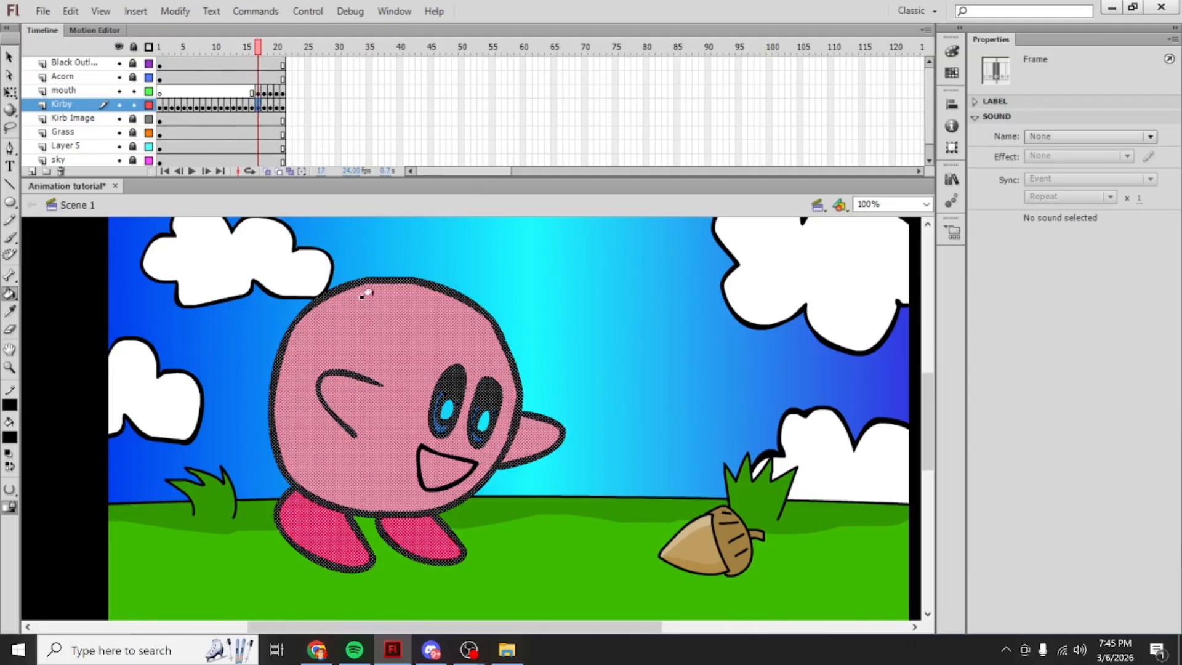
left_click(253, 107)
left_click(258, 107)
left_click(265, 105)
left_click(253, 106)
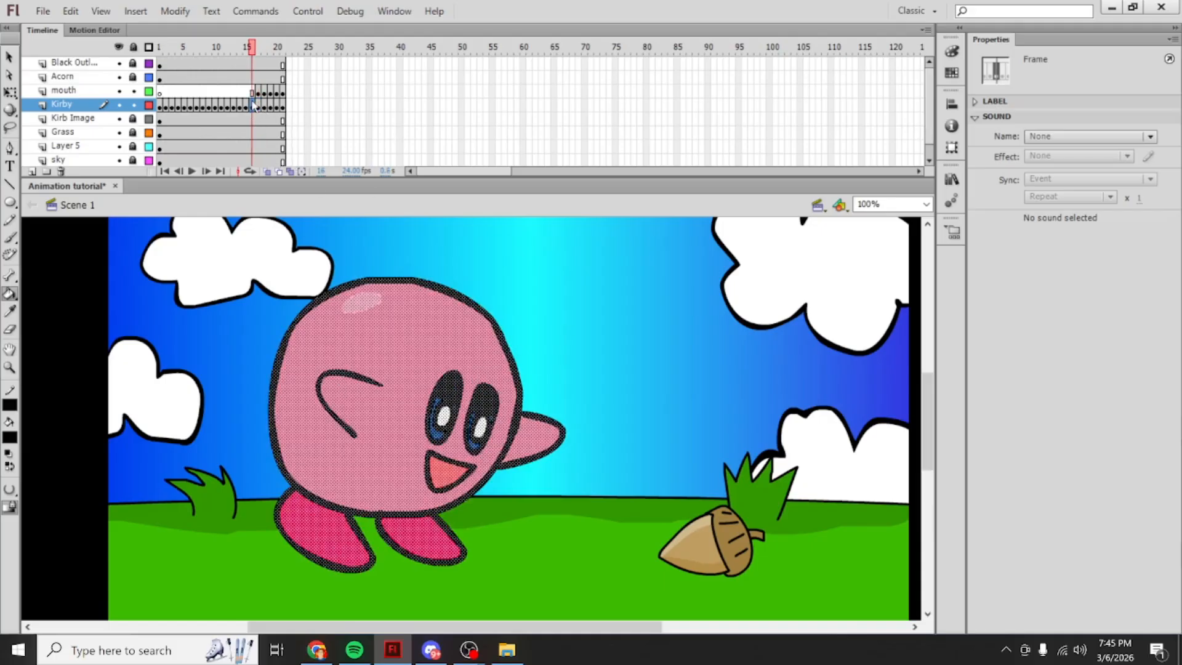
Step: Lasso the highlighted area of Kirby's head on frame 16, copy it and paste it in place on frame 17
left_click(10, 127)
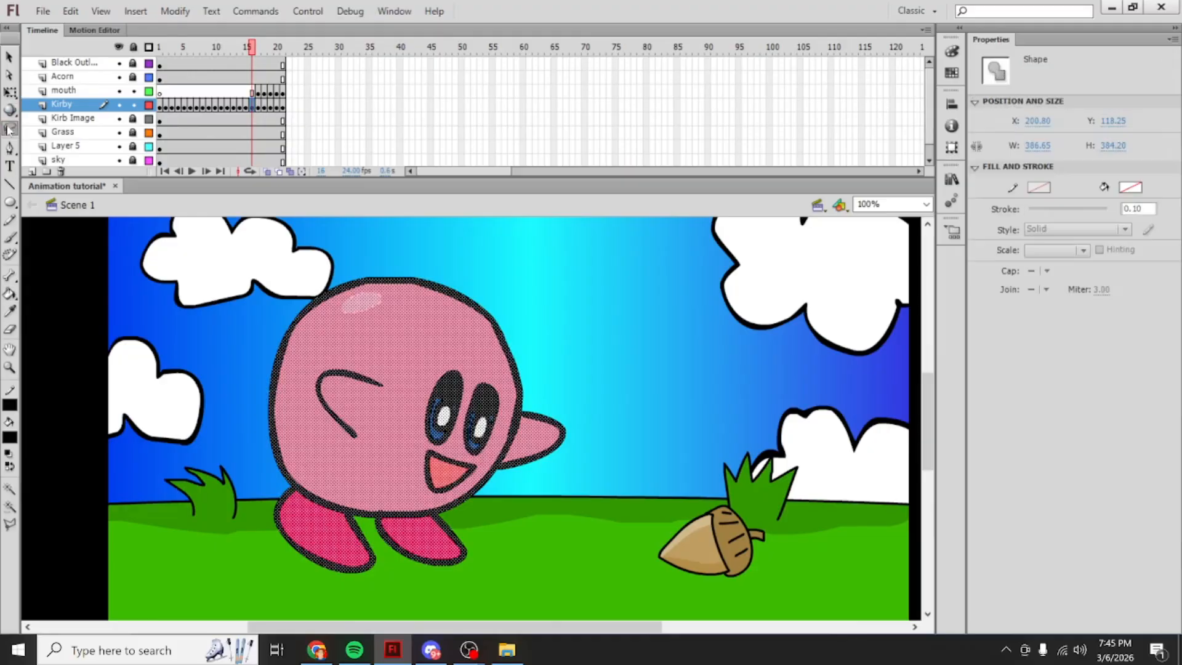
left_click(406, 262)
mouse_move(406, 262)
left_mouse_down()
mouse_move(353, 258)
mouse_move(311, 278)
mouse_move(320, 320)
mouse_move(367, 331)
mouse_move(419, 308)
mouse_move(413, 265)
mouse_move(325, 274)
mouse_move(343, 345)
mouse_move(404, 265)
left_mouse_up()
left_click(70, 11)
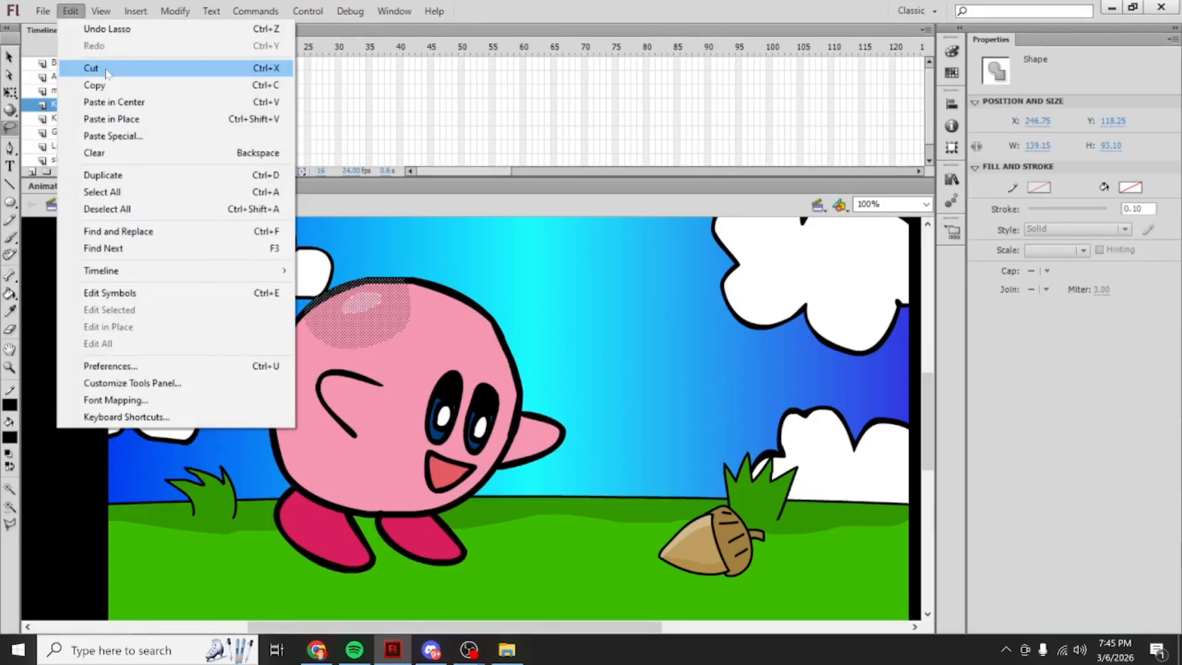
left_click(93, 97)
left_click(261, 106)
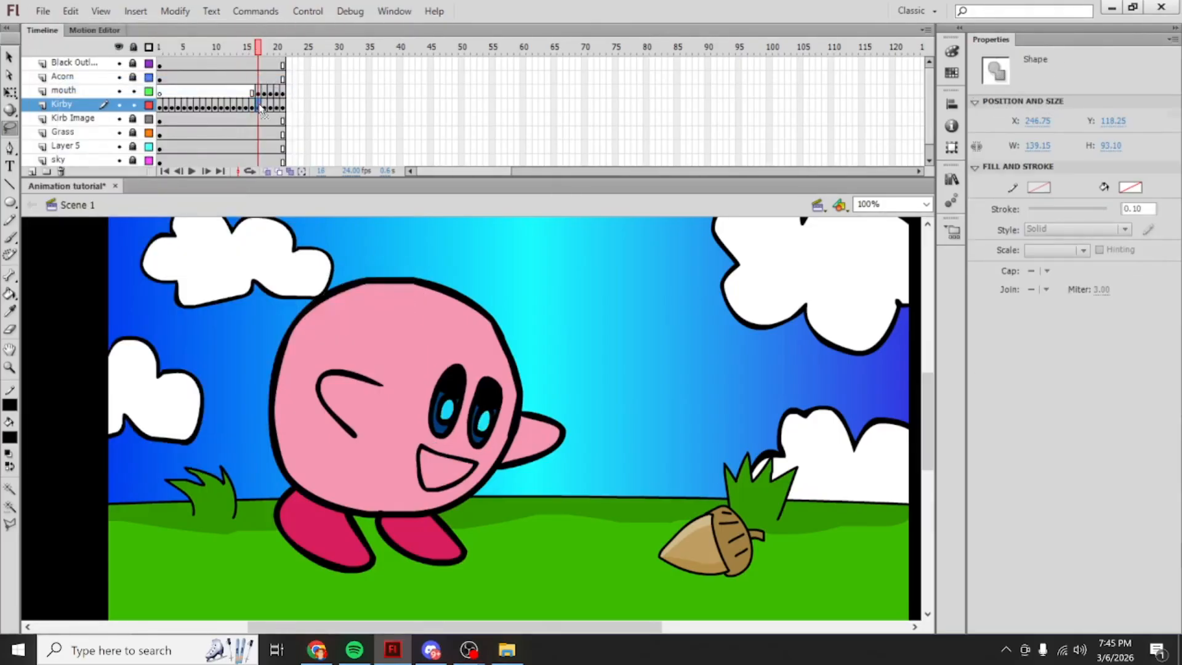
left_click(70, 11)
left_click(123, 127)
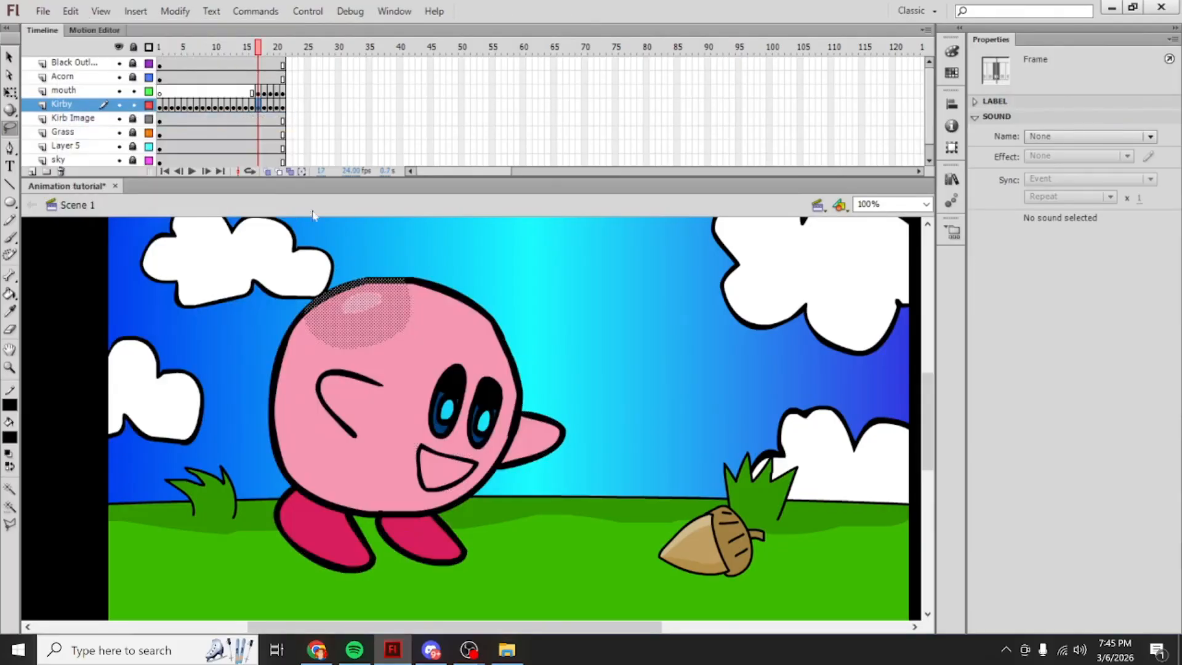
left_click(474, 271)
left_click_drag(257, 49, 258, 49)
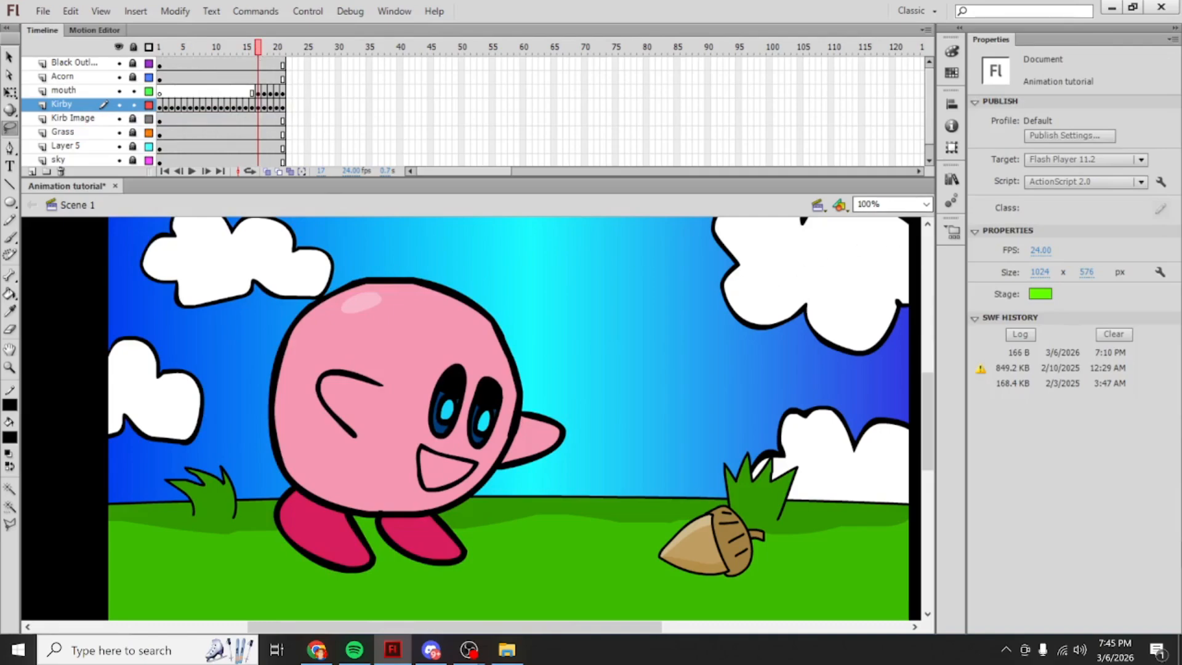
Step: Copy frame 17 of the Kirby layer and paste it over frame 18
left_click(925, 203)
left_click(873, 275)
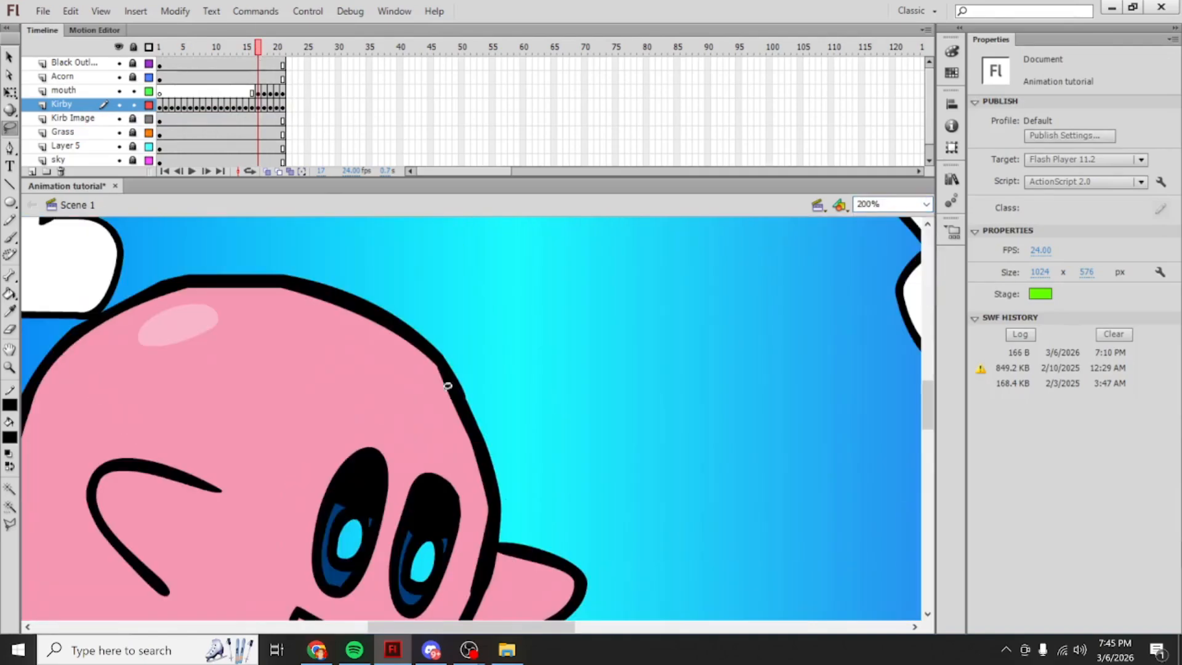
key("v")
left_click_drag(515, 627, 479, 628)
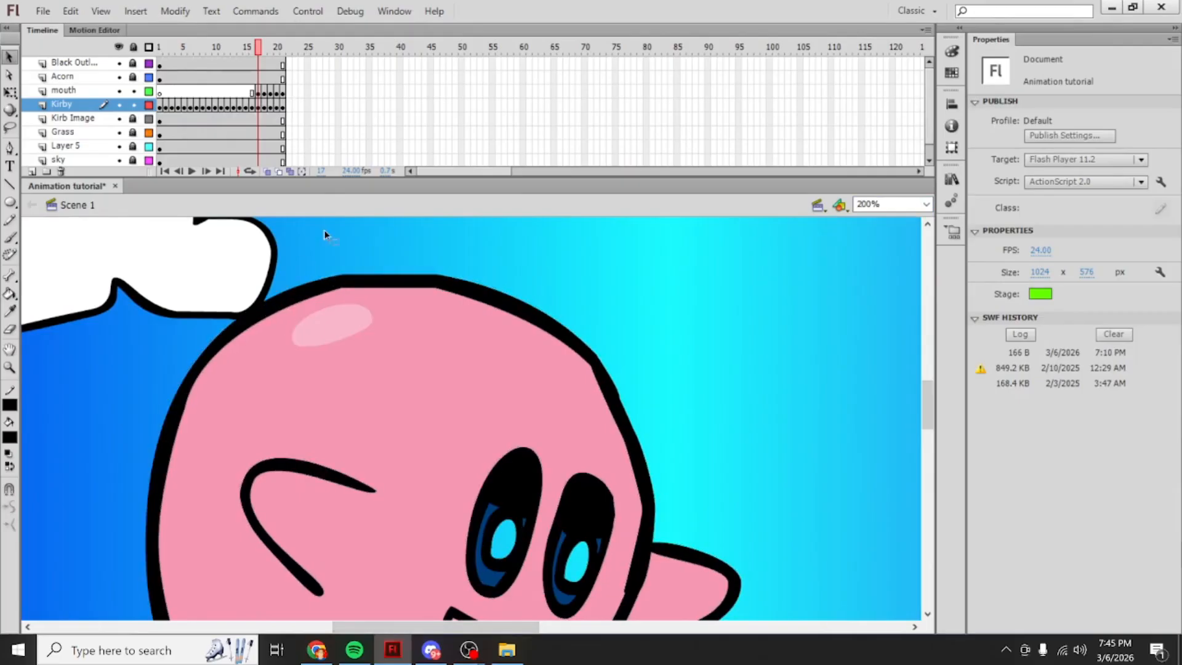
left_click_drag(260, 43, 259, 48)
left_click_drag(259, 53, 267, 54)
right_click(264, 107)
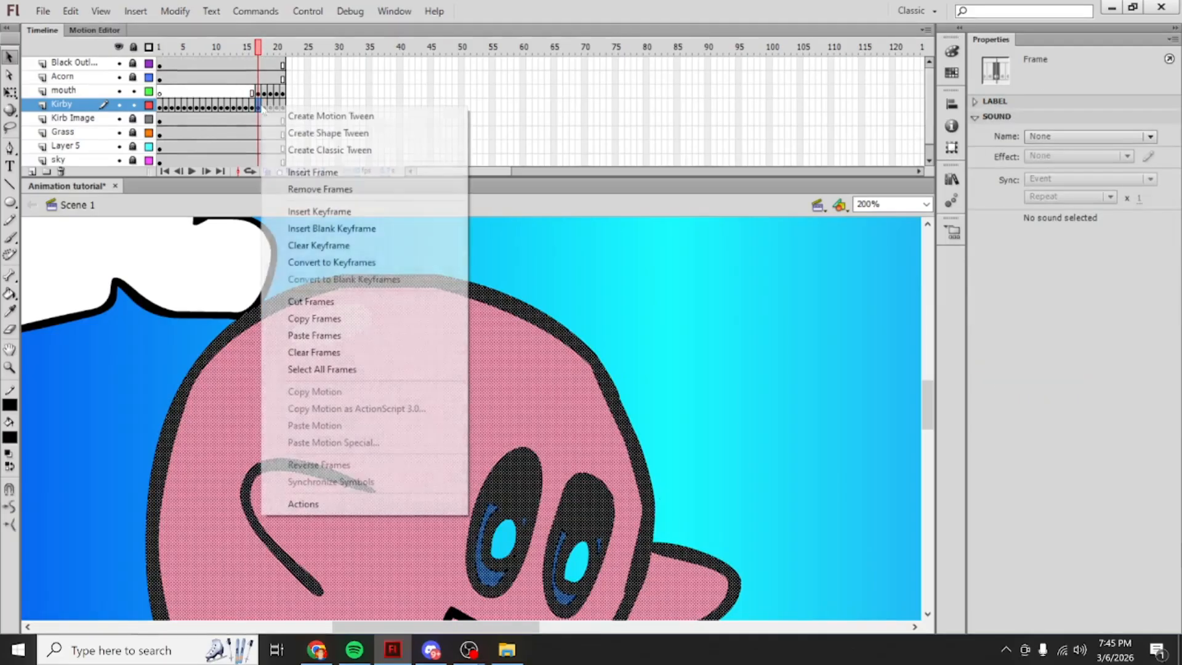
left_click(345, 317)
right_click(264, 107)
left_click(306, 331)
Step: Copy the highlight on Kirby's head from frame 18 and paste it in place on frame 19 of the Kirby layer
right_click(270, 109)
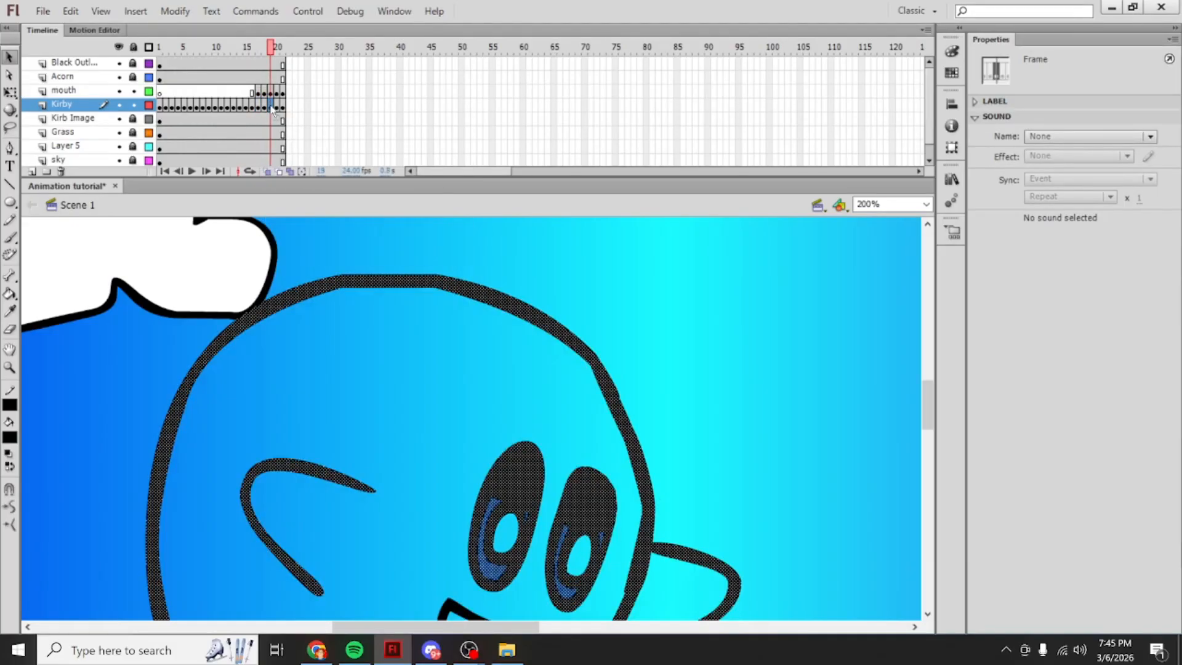
left_click(264, 107)
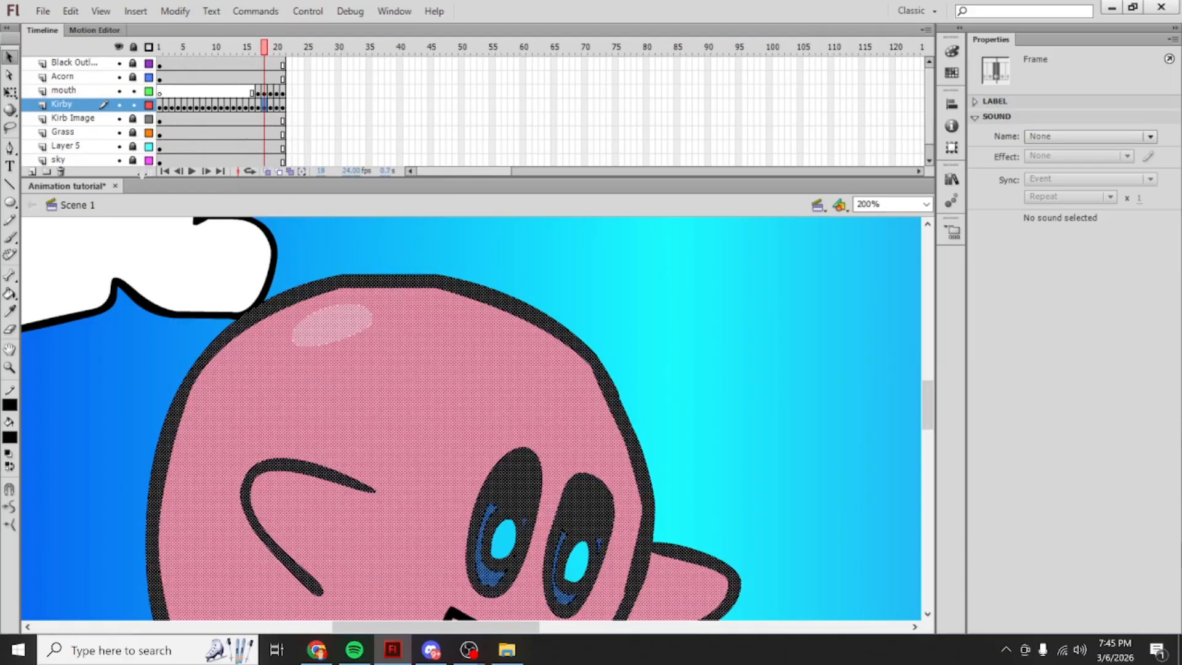
left_click(10, 127)
left_click(372, 257)
left_click(9, 56)
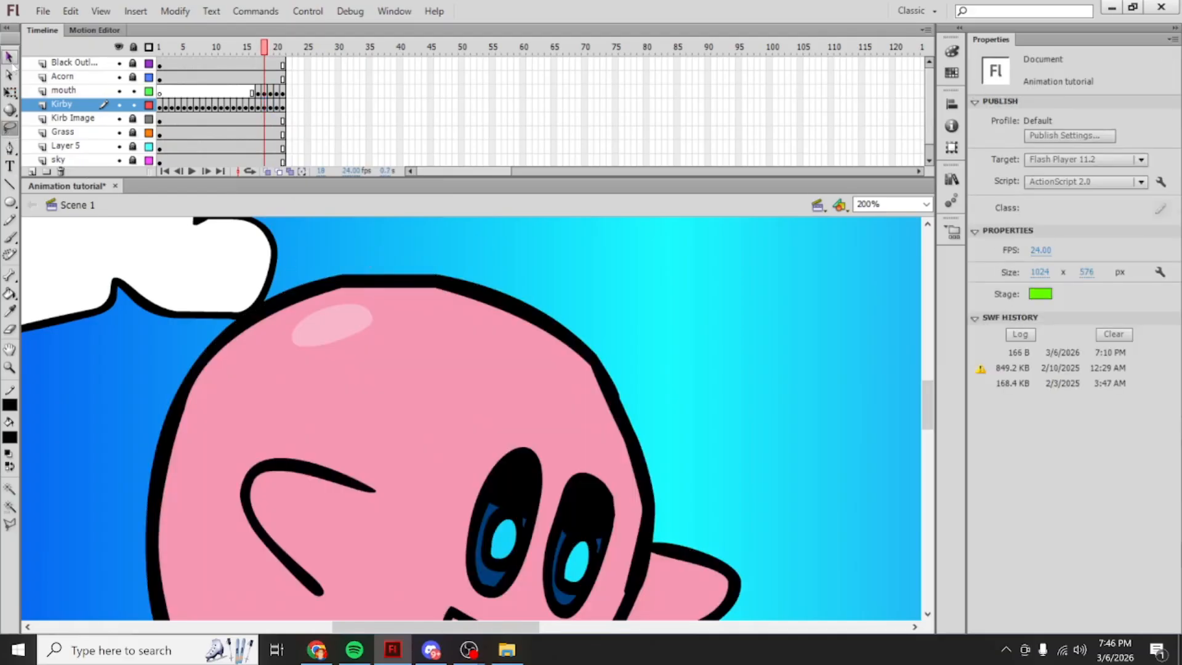
left_click(348, 336)
left_click(70, 11)
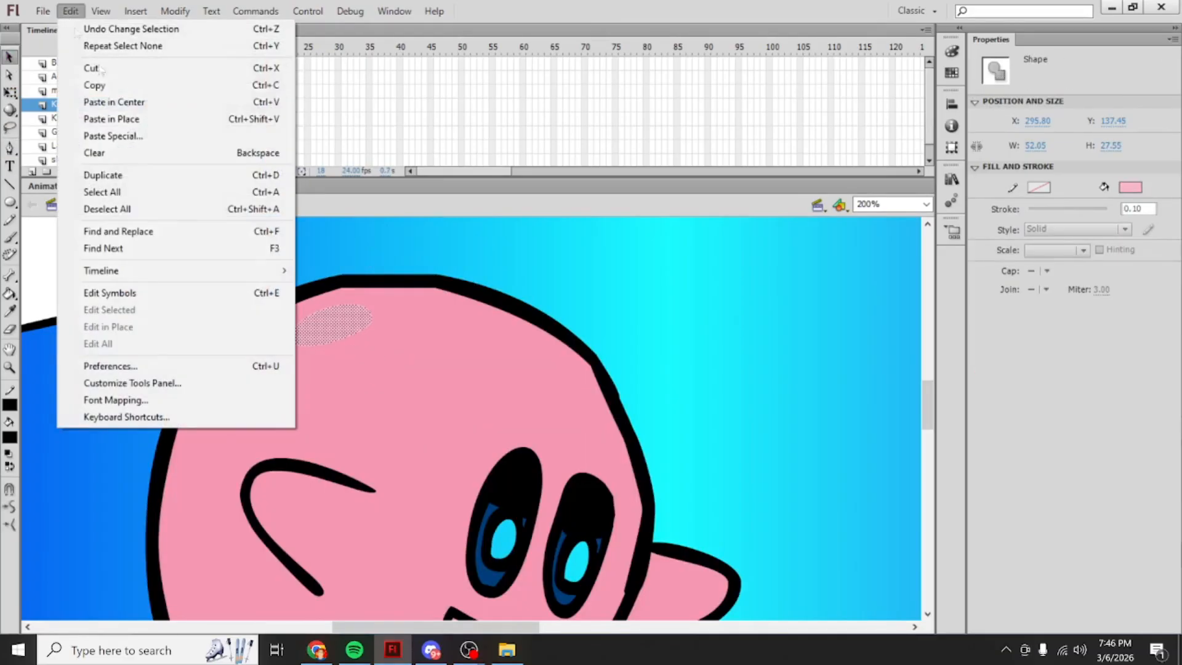
left_click(92, 81)
left_click(271, 106)
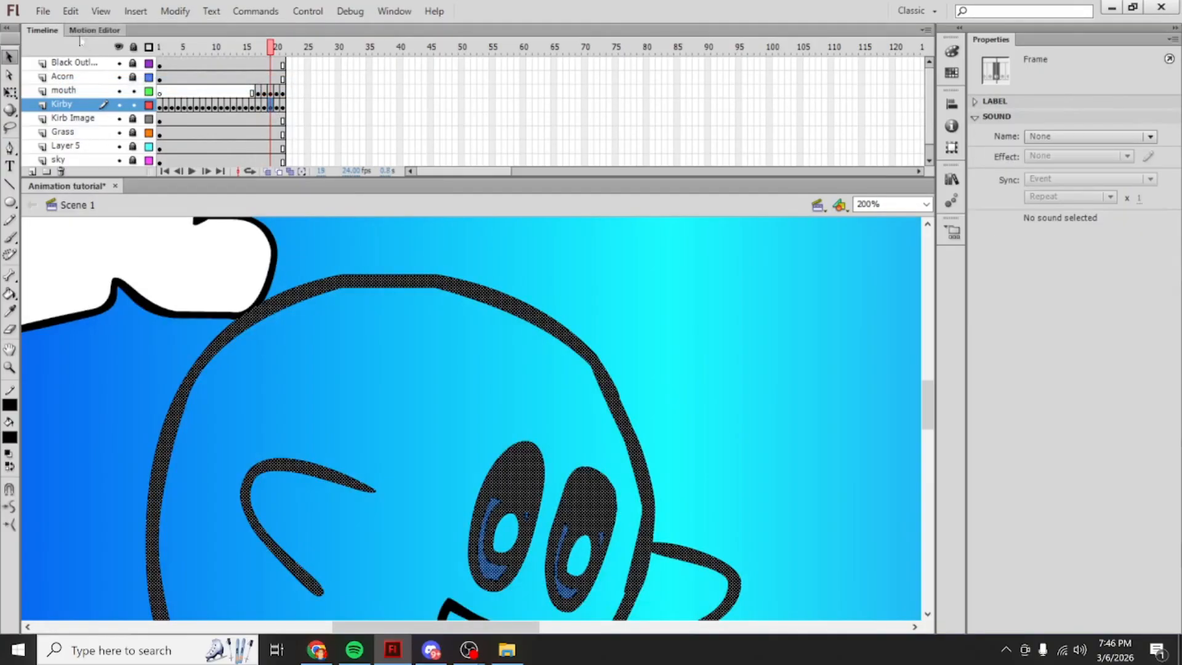
left_click(70, 11)
left_click(252, 117)
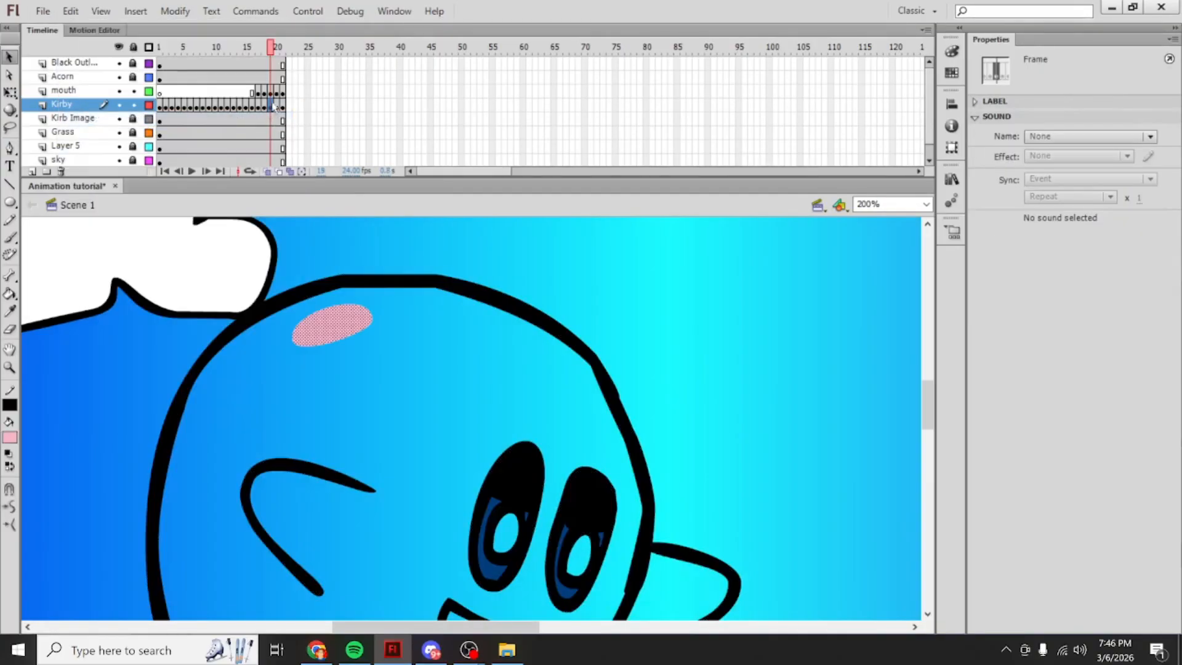
Step: Paste the copied head highlight in place on frames 20 and 21 of the Kirby layer
left_click(275, 106)
left_click(70, 11)
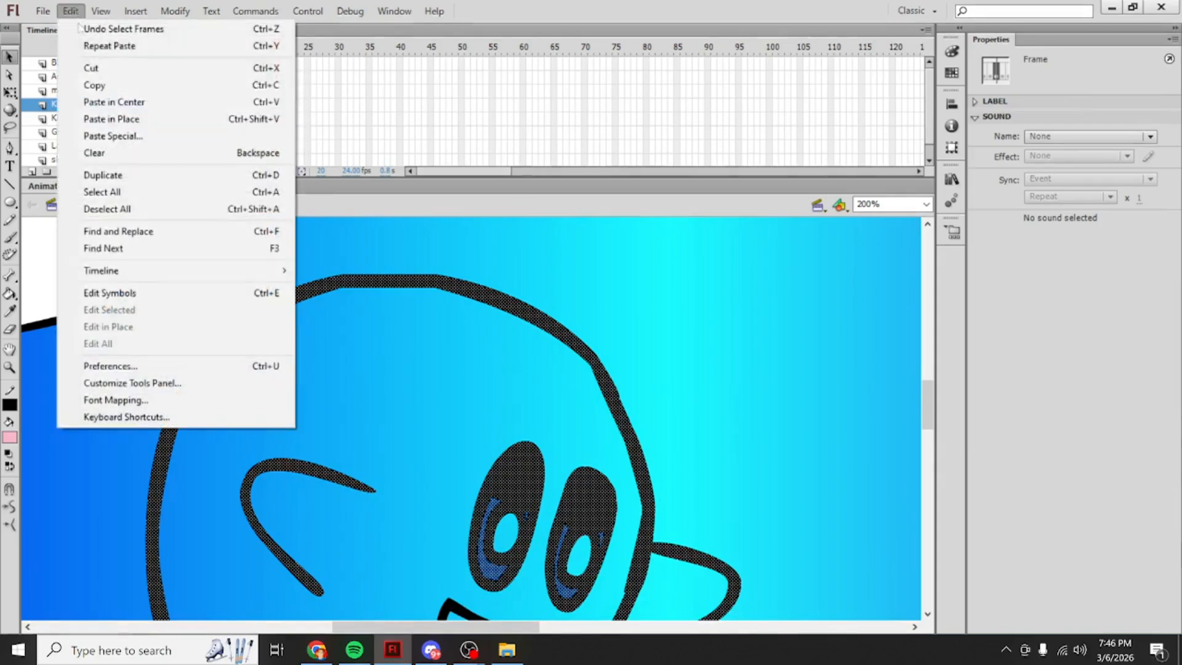
left_click(125, 121)
left_click(281, 105)
left_click(71, 11)
left_click(125, 119)
scroll(554, 317, "down", 3)
left_click(730, 285)
scroll(585, 271, "up", 2)
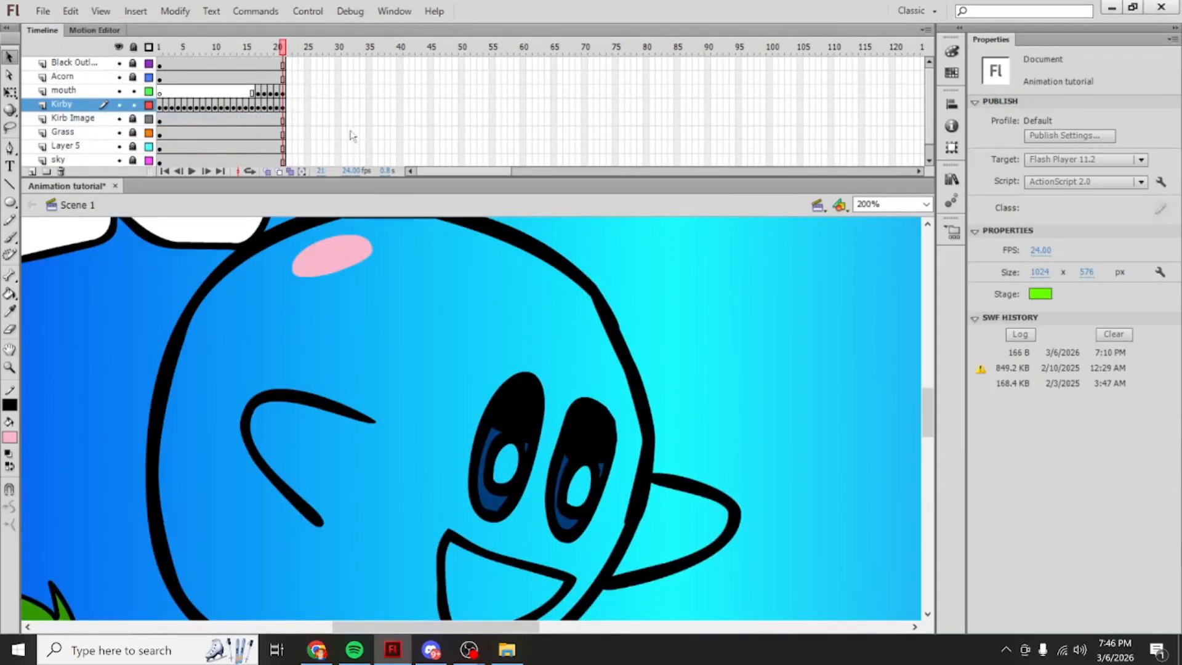
Step: Fill Kirby's body and outstretched arm with the body pink on frame 19, and show the whole scene at 70% zoom
left_click_drag(282, 49, 267, 68)
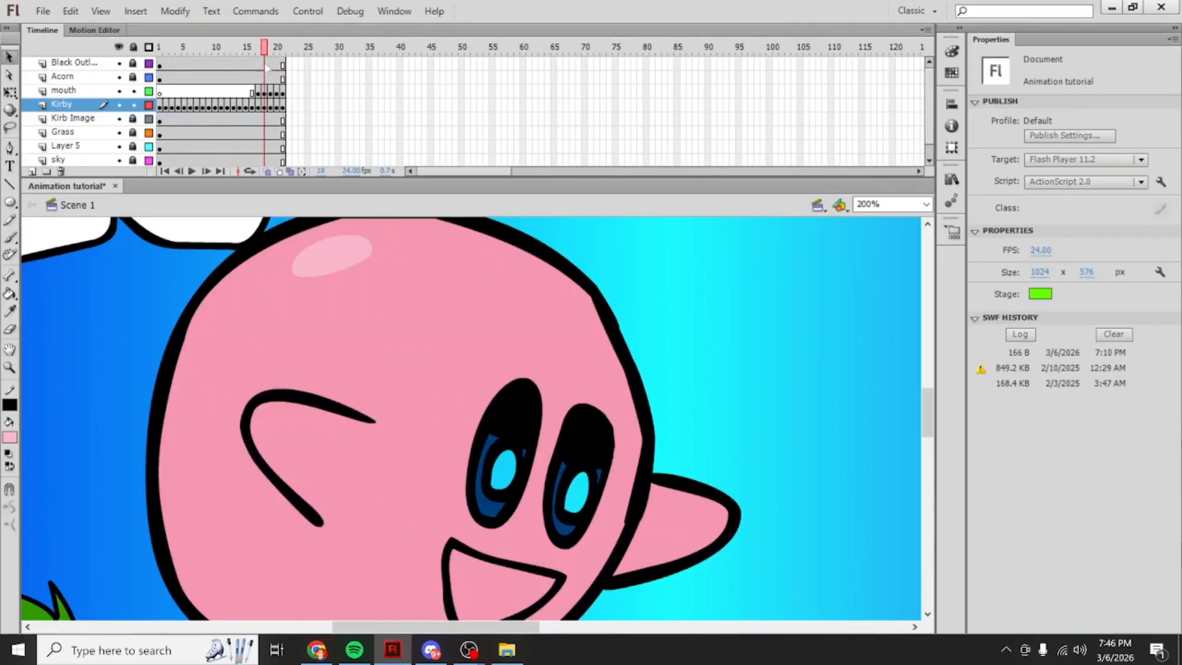
left_click(9, 294)
scroll(528, 330, "down", 2)
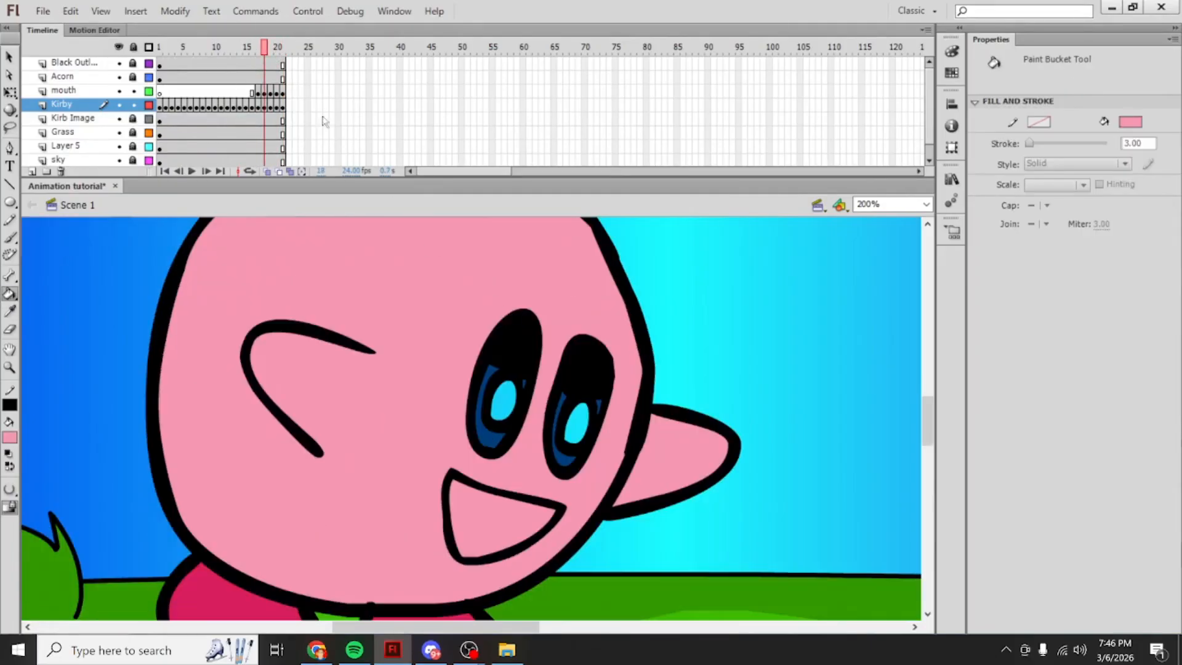
left_click(270, 49)
left_click(404, 246)
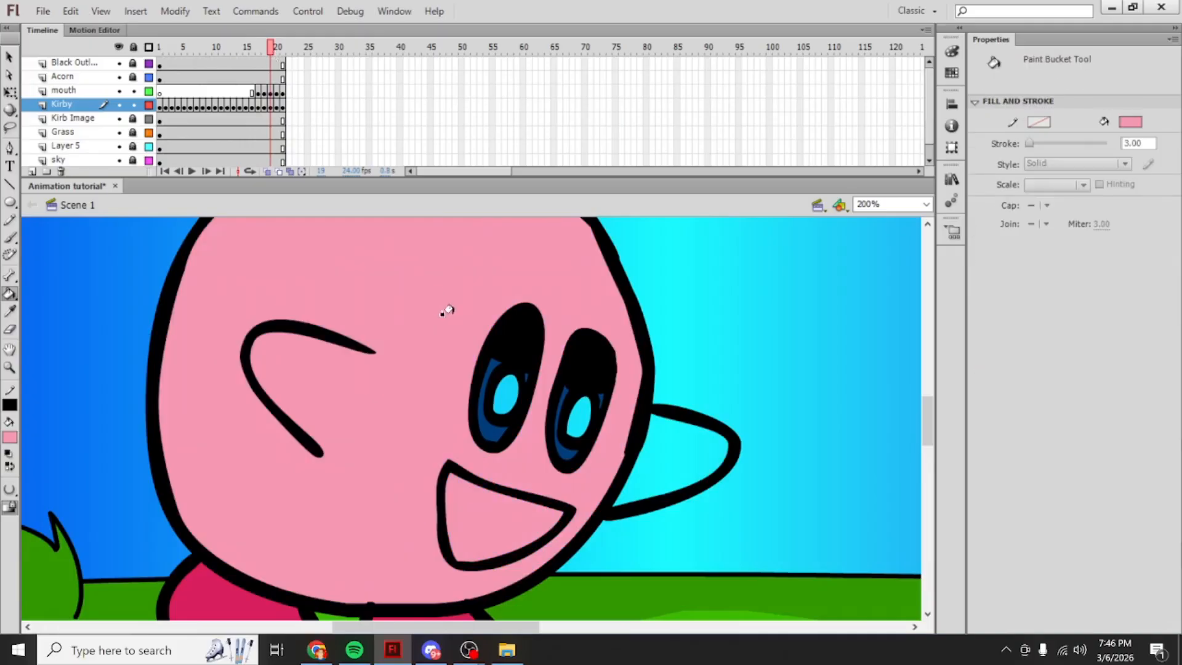
left_click(870, 204)
type("70")
key("Return")
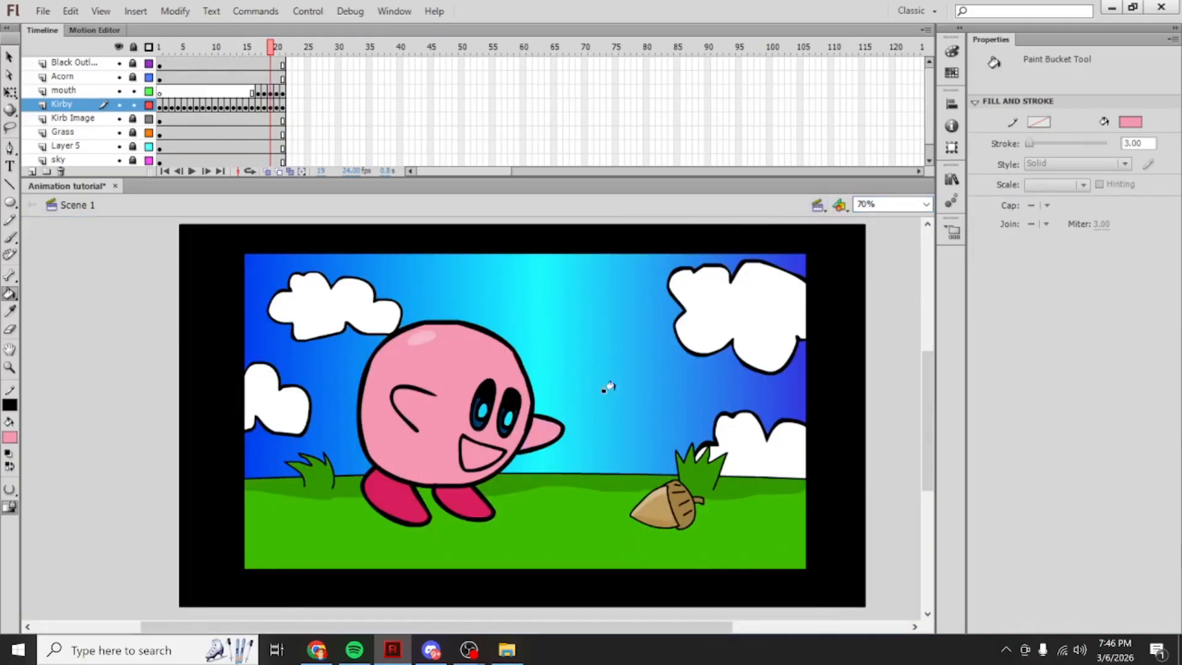
Step: Fill Kirby's body and outstretched arm with the body pink on frames 20 and 21
left_click(277, 48)
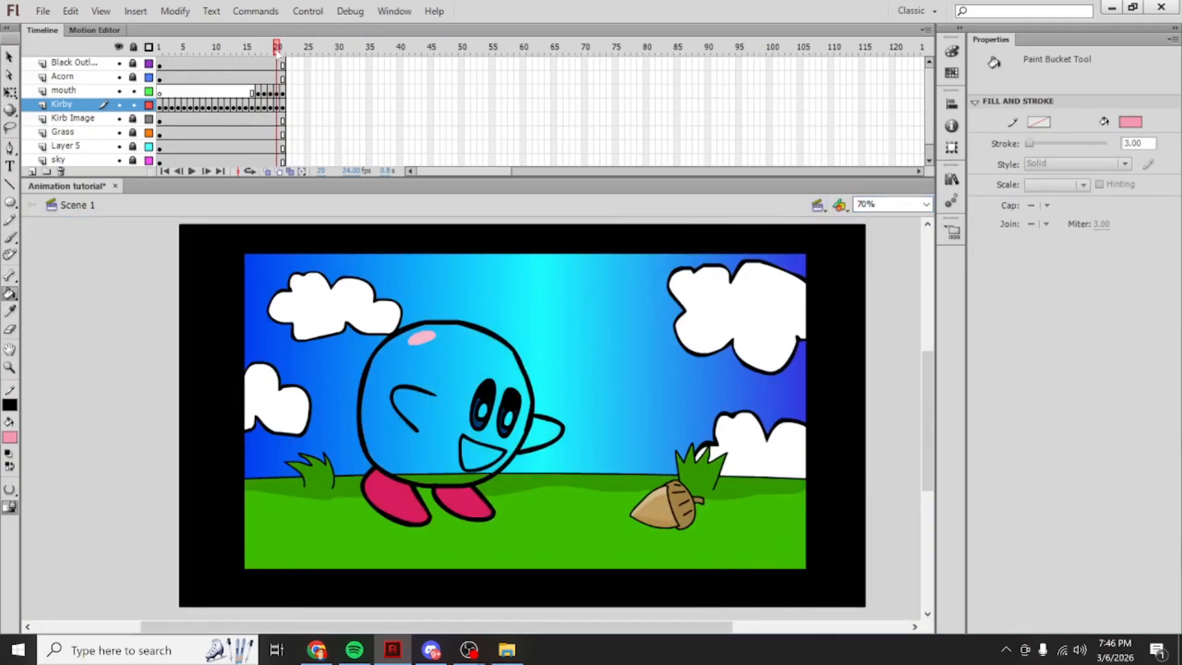
left_click(426, 366)
left_click(540, 429)
left_click(282, 48)
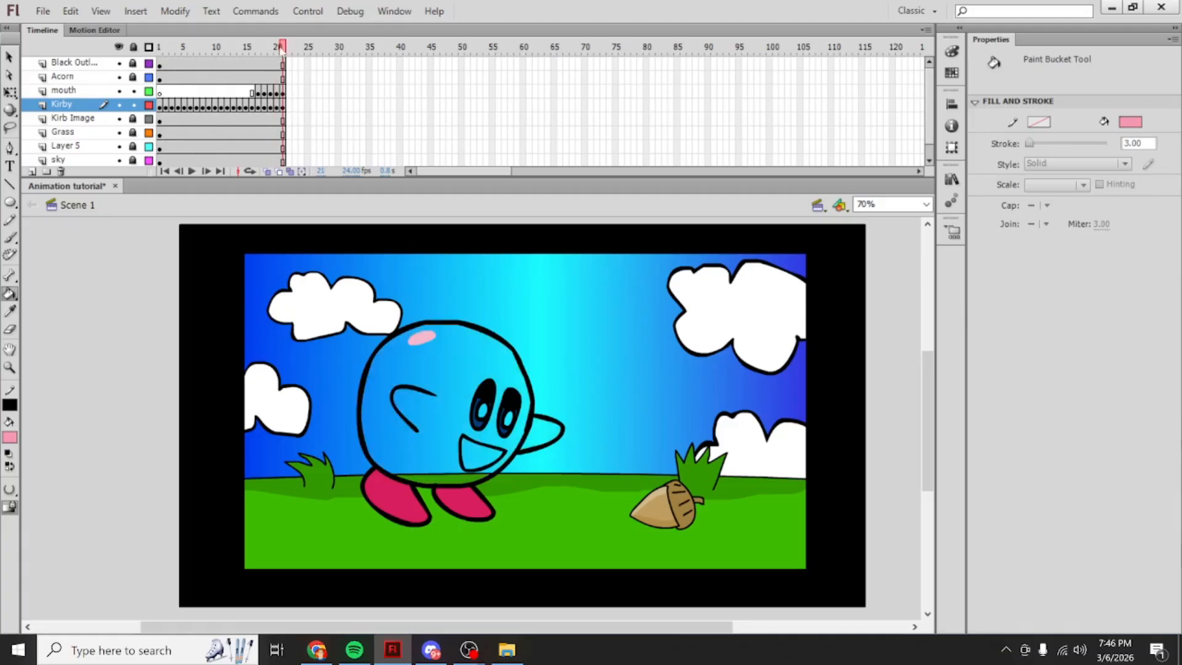
left_click(431, 364)
left_click(541, 429)
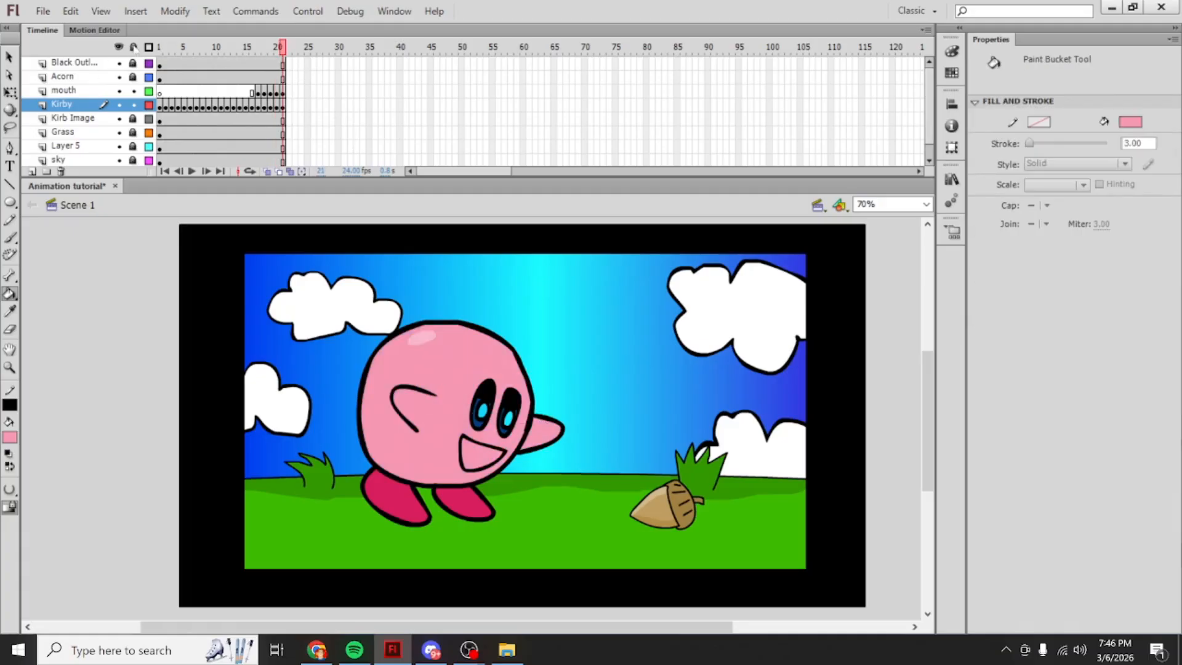
Step: Sample the red inside Kirby's mouth on frame 16 as the fill colour
left_click_drag(285, 49, 257, 54)
key("i")
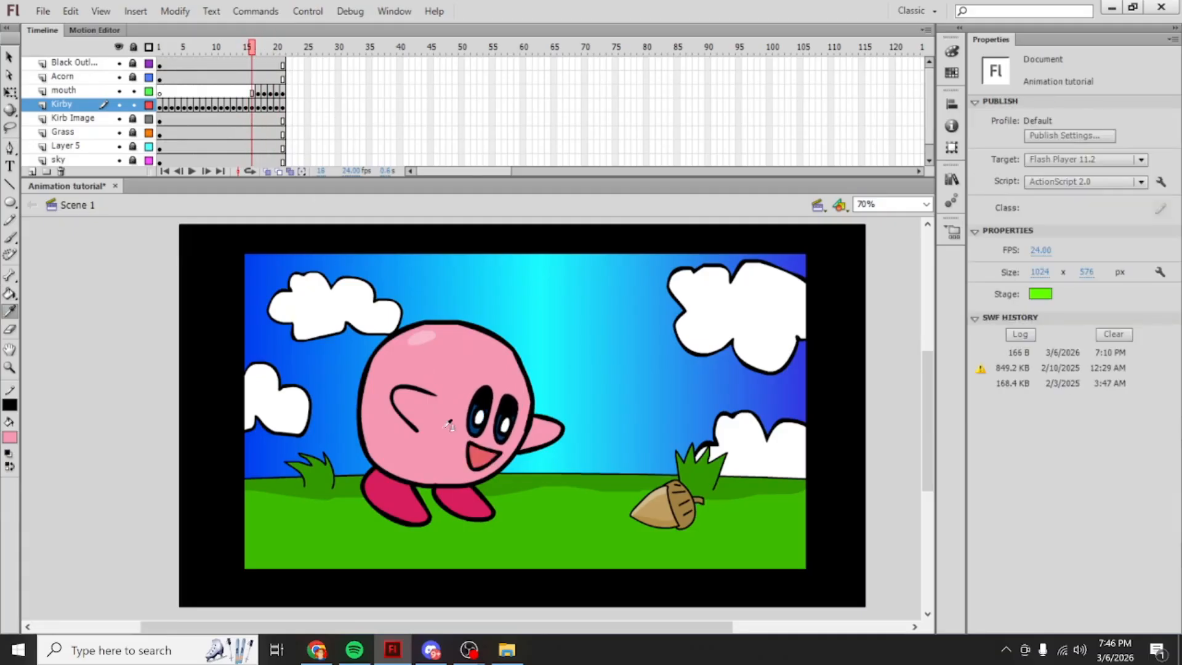
left_click(483, 457)
Step: Try to fill the inside of Kirby's mouth on frame 17 with the sampled red while working on the Kirby layer
left_click_drag(251, 52, 258, 53)
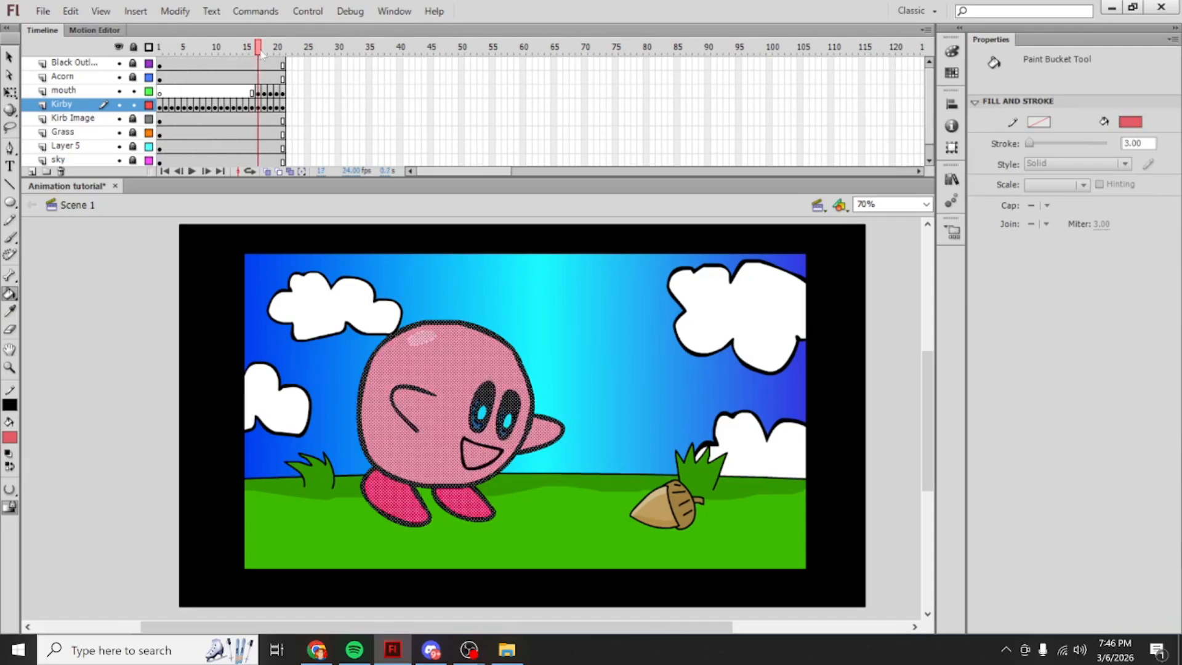
left_click(477, 454)
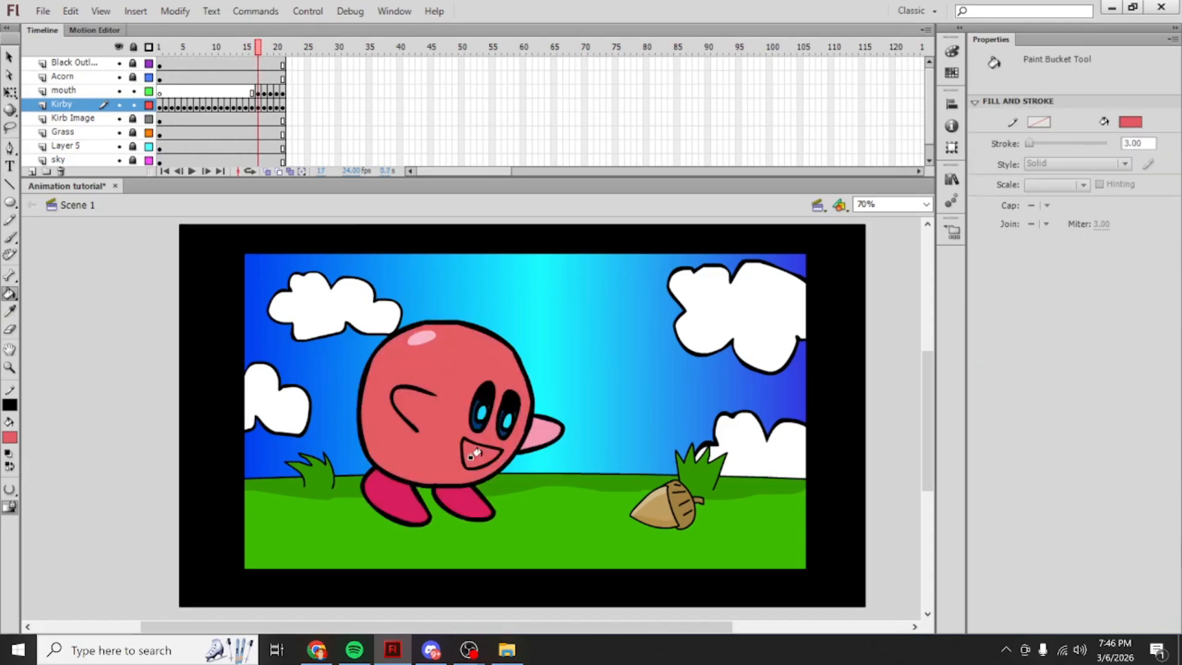
key("ctrl+z")
left_click(925, 204)
left_click(865, 289)
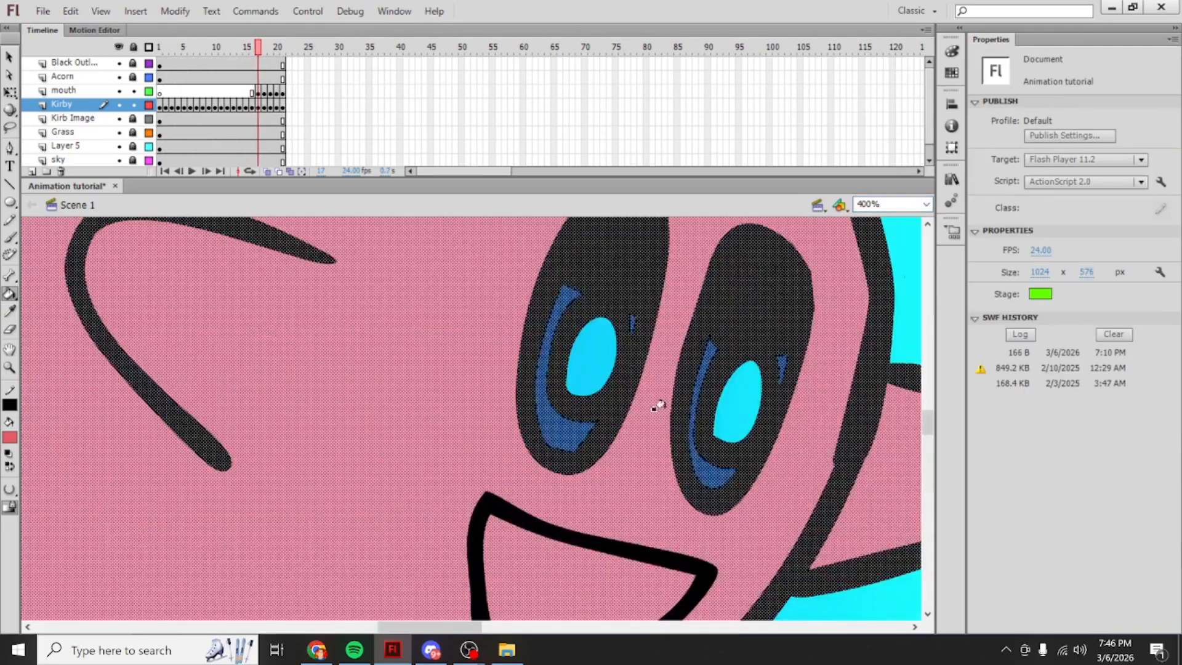
scroll(654, 401, "down", 3)
left_click(259, 93)
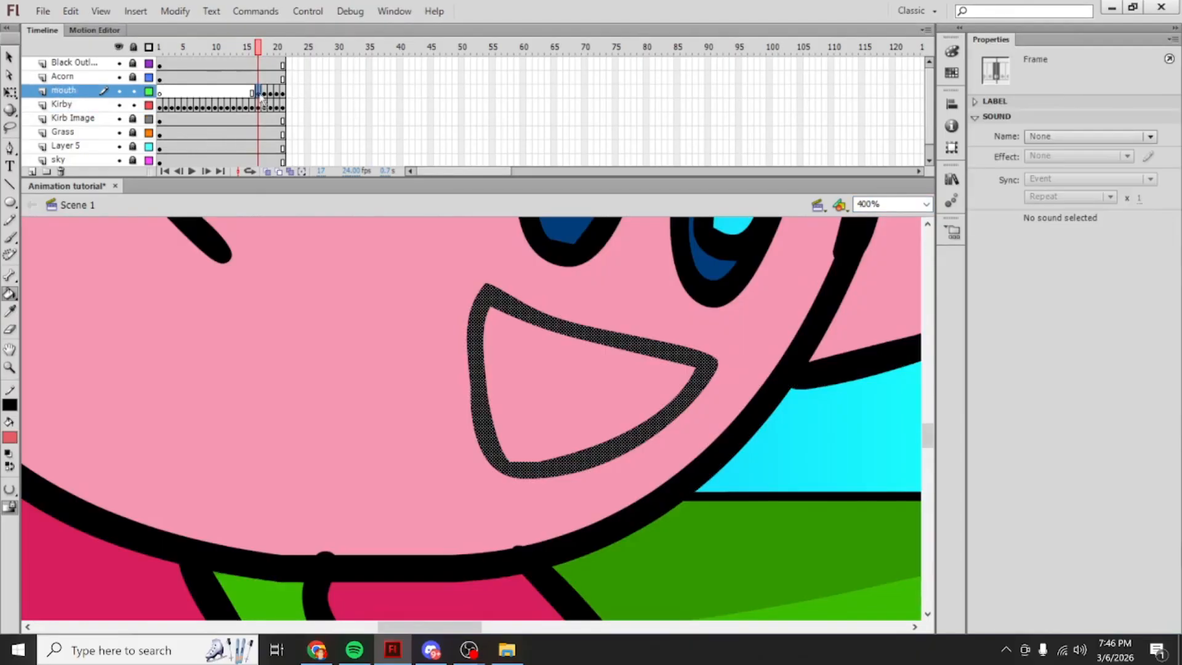
left_click(259, 108)
left_click(401, 331)
key("ctrl+z")
Step: Fill the inside of Kirby's mouth with the sampled red on frames 17 to 21 of the mouth layer
left_click(259, 93)
left_click(253, 92)
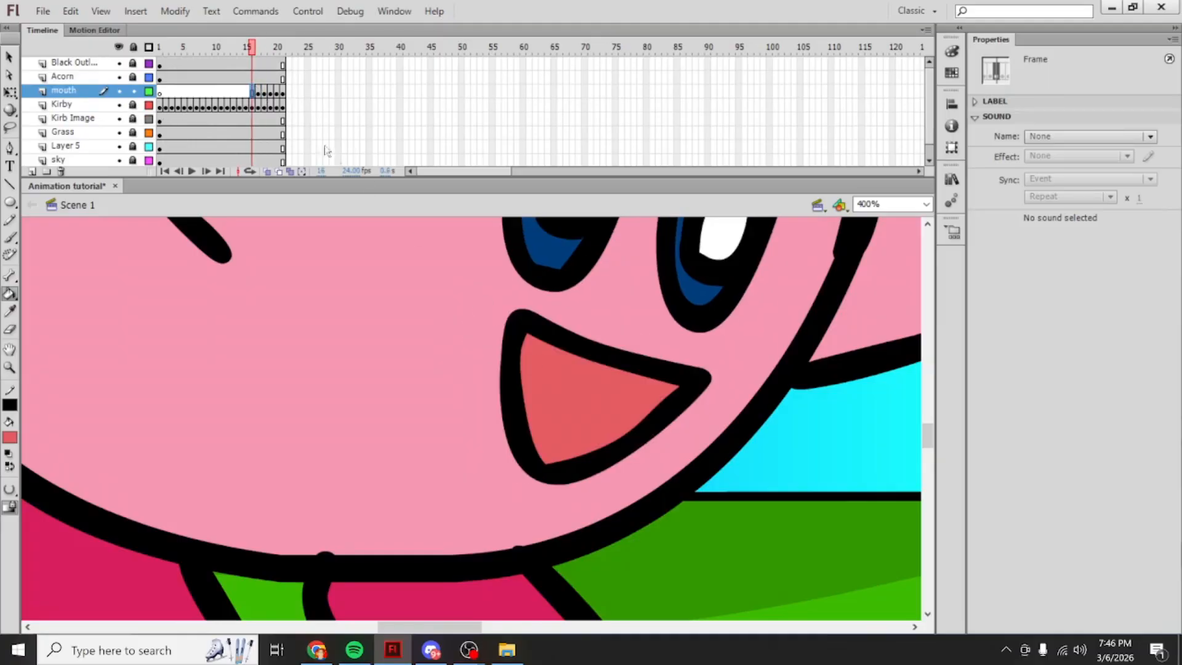
left_click(259, 92)
left_click(596, 371)
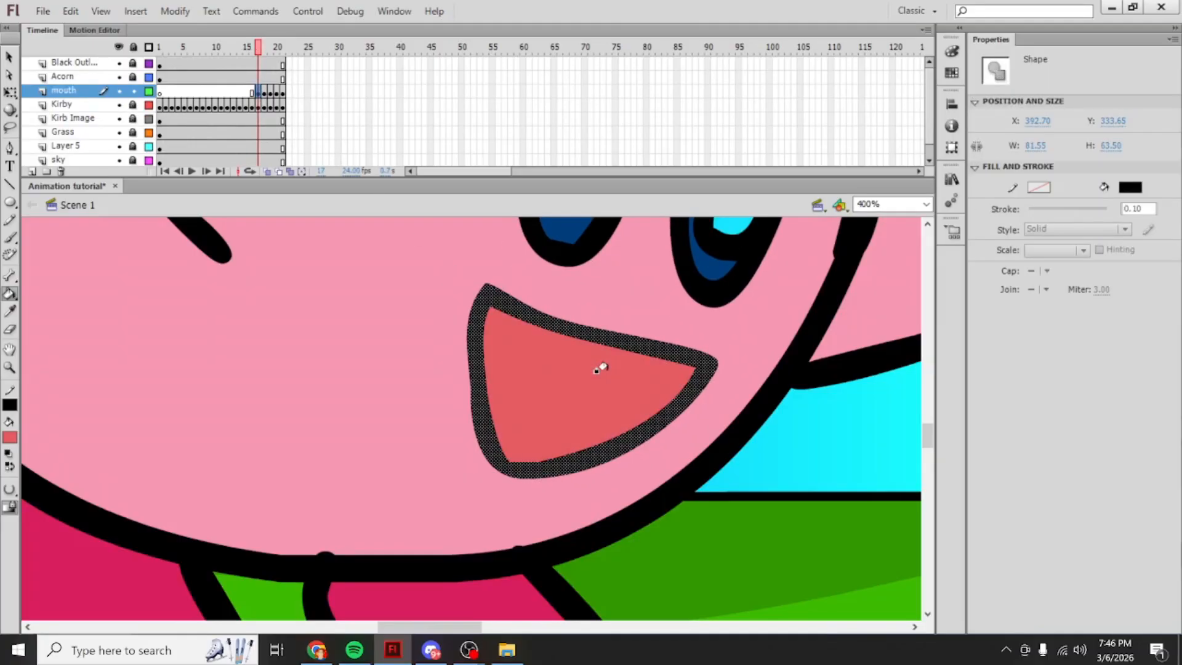
key("period")
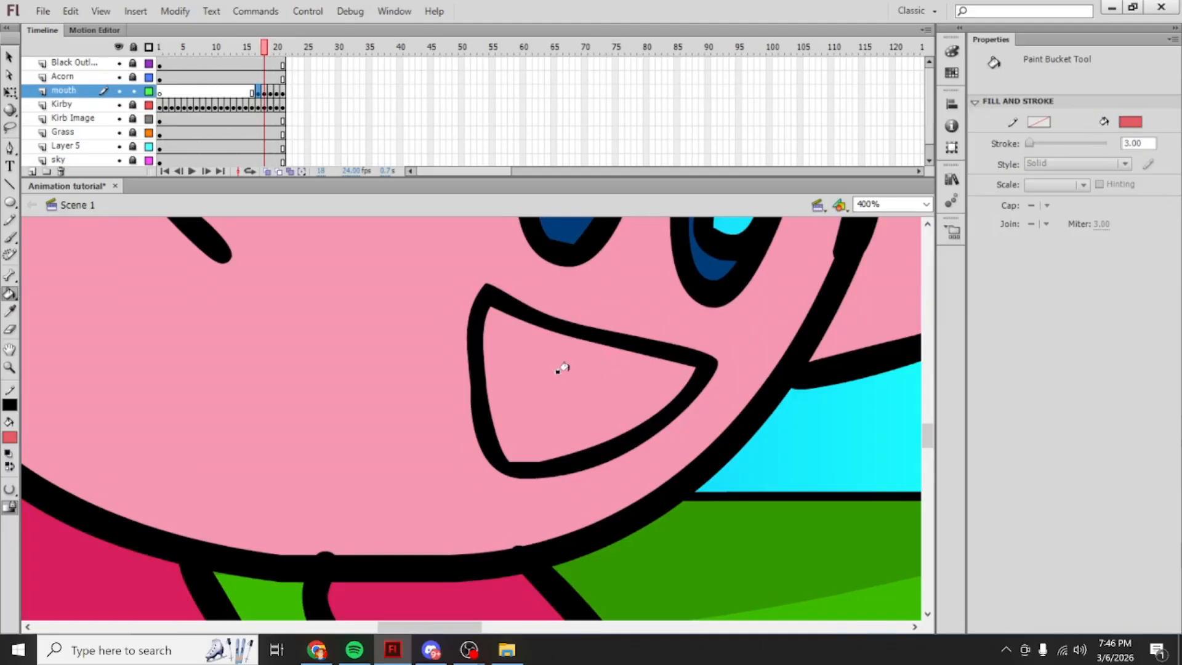
left_click(557, 370)
key("period")
left_click(558, 371)
key("period")
left_click(558, 370)
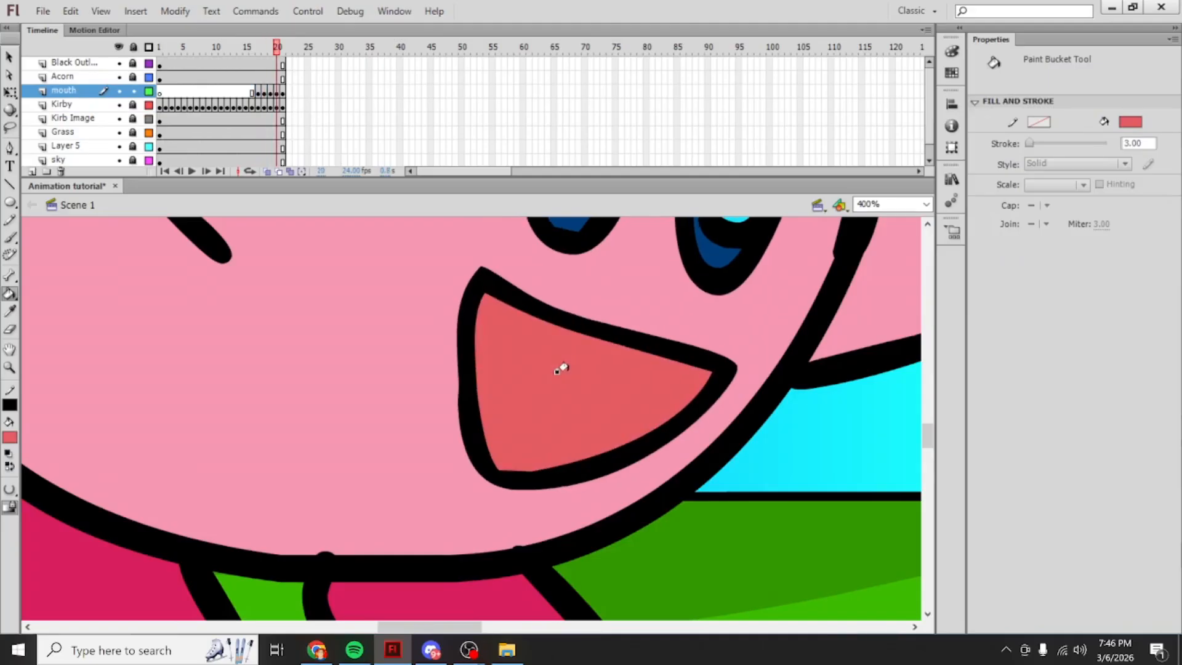
mouse_move(279, 47)
left_mouse_down()
mouse_move(252, 72)
mouse_move(283, 72)
mouse_move(240, 72)
mouse_move(284, 72)
left_mouse_up()
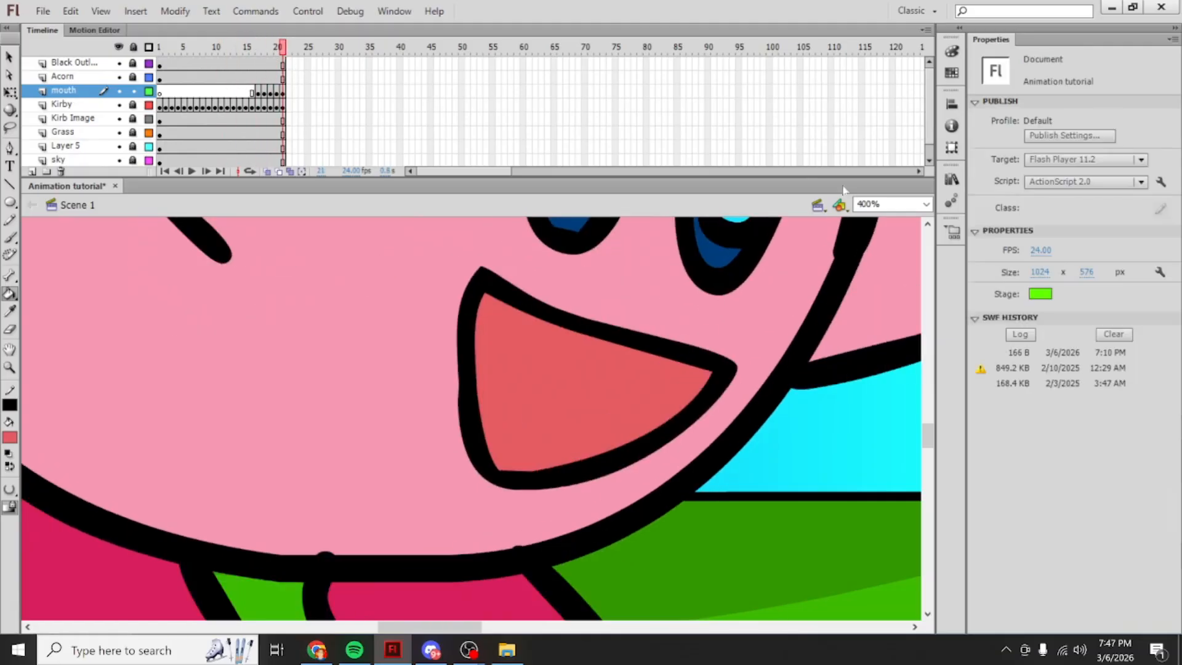
Step: Set the Paint Bucket's fill colour to white and show Kirby at 100% zoom
left_click(925, 203)
left_click(867, 266)
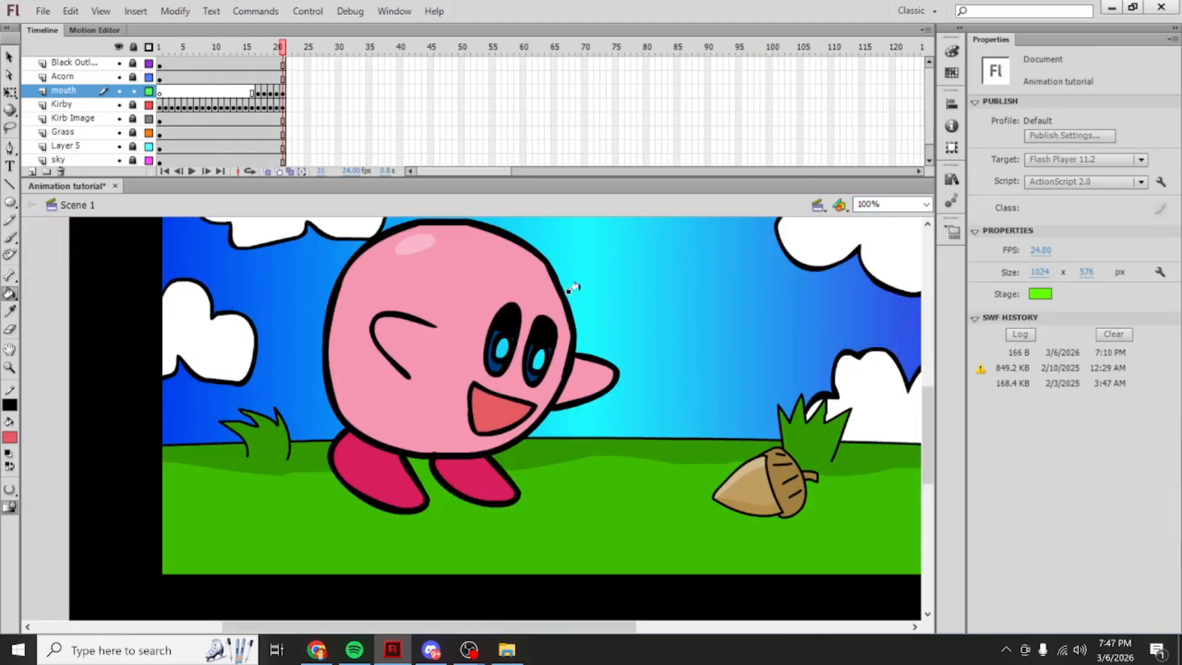
left_click(9, 436)
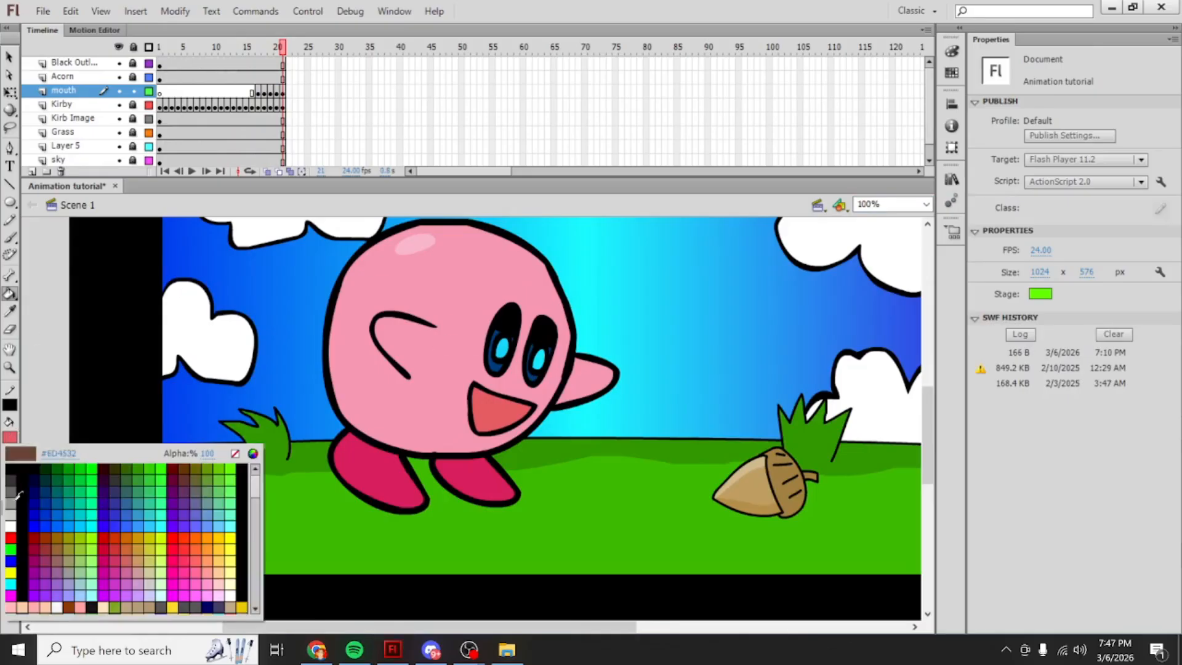
left_click(11, 526)
Step: Fill the highlights in both of Kirby's eyes with white on frame 17 of the Kirby layer
left_click_drag(283, 50, 258, 60)
left_click(499, 353)
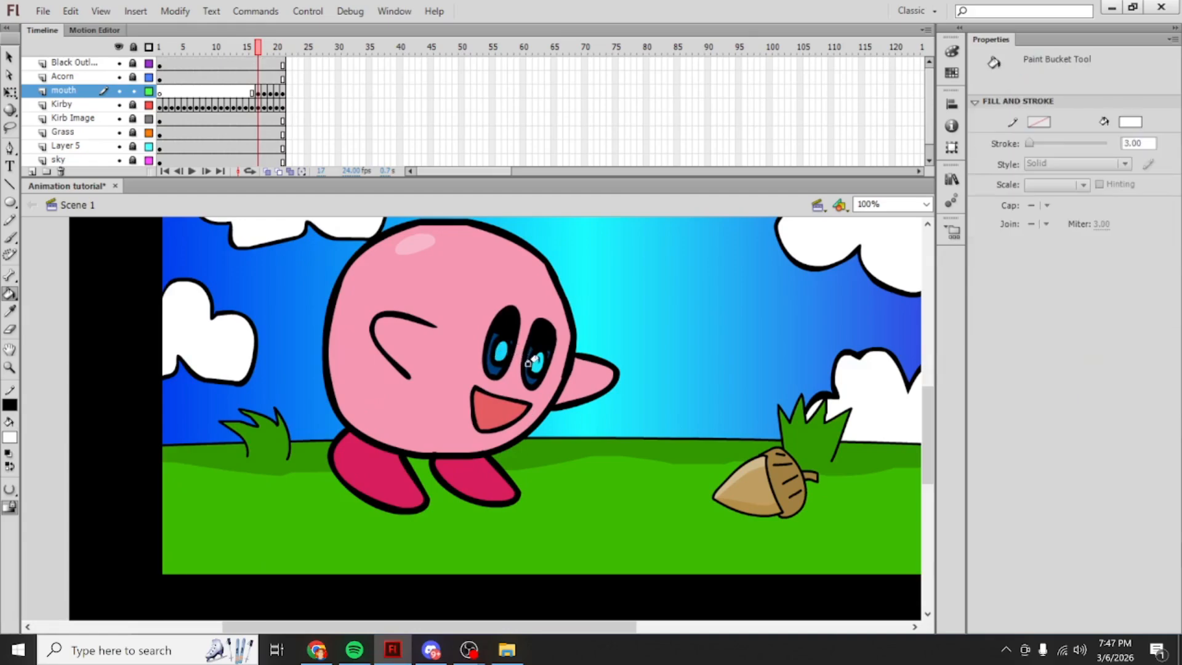
left_click(258, 93)
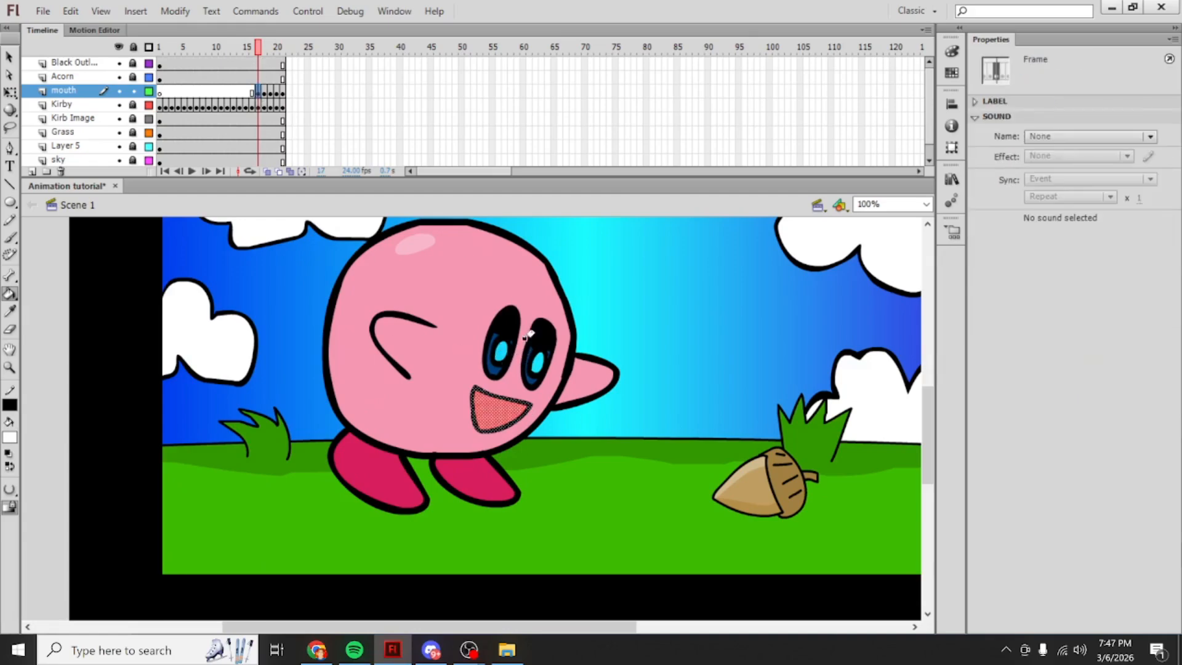
left_click(257, 106)
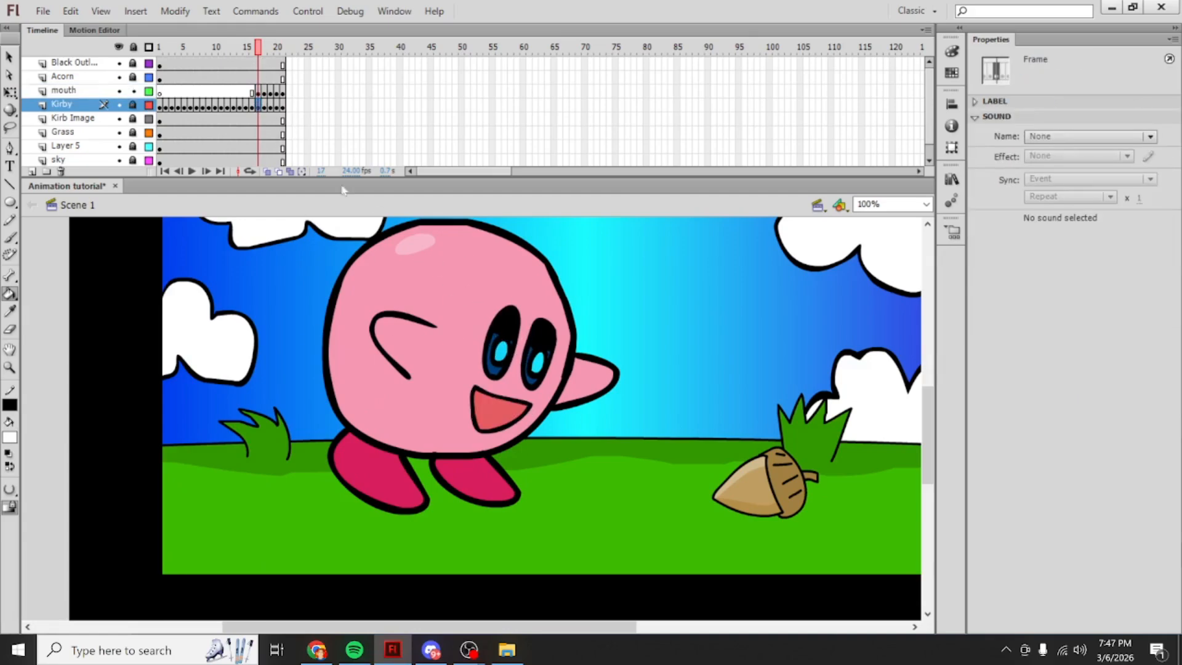
key("v")
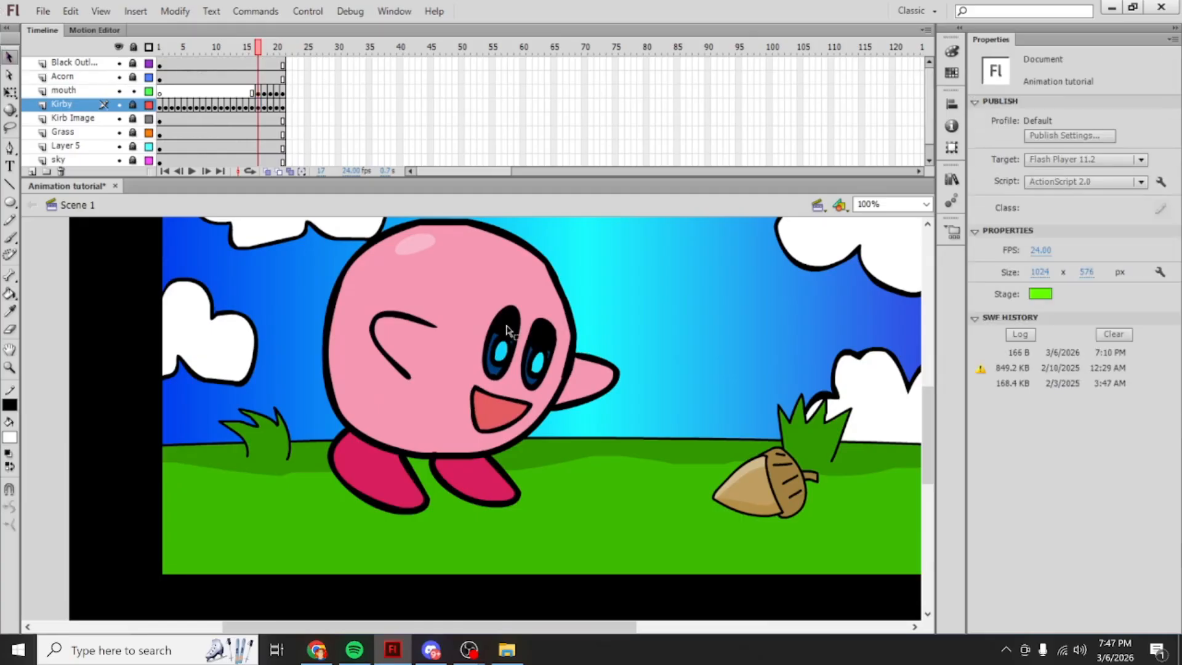
left_click(120, 106)
left_click(9, 294)
left_click(501, 350)
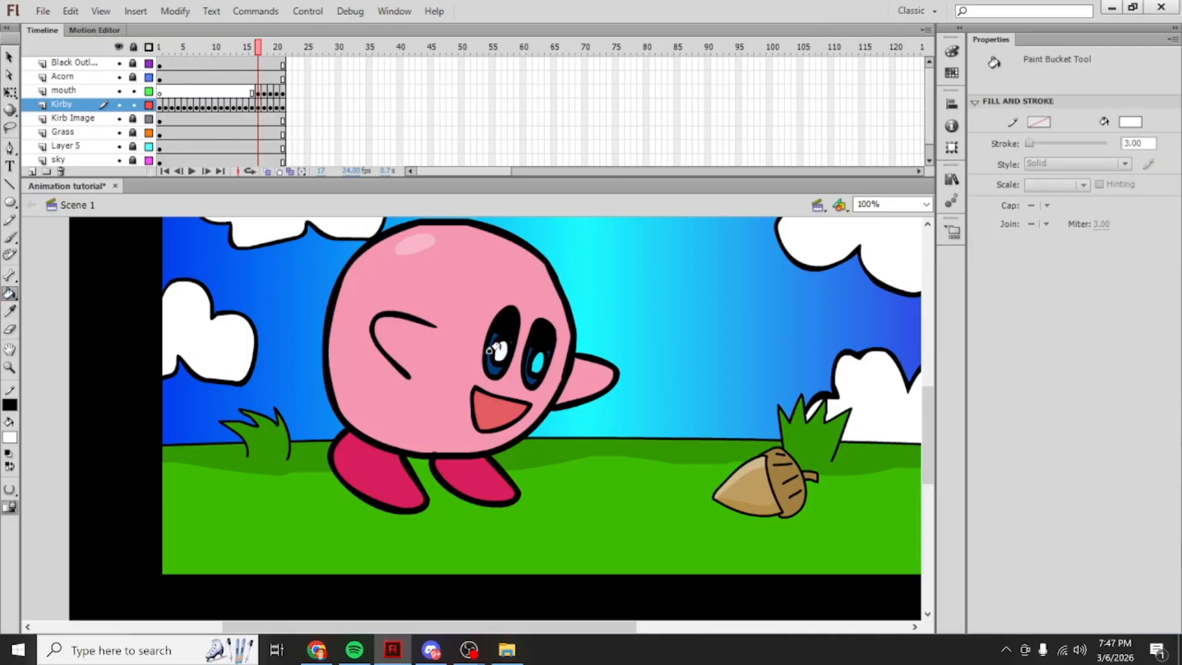
left_click(536, 363)
Step: Fill the highlights in both of Kirby's eyes with white on frames 18 to 21 of the Kirby layer
key("period")
left_click(537, 362)
left_click(502, 350)
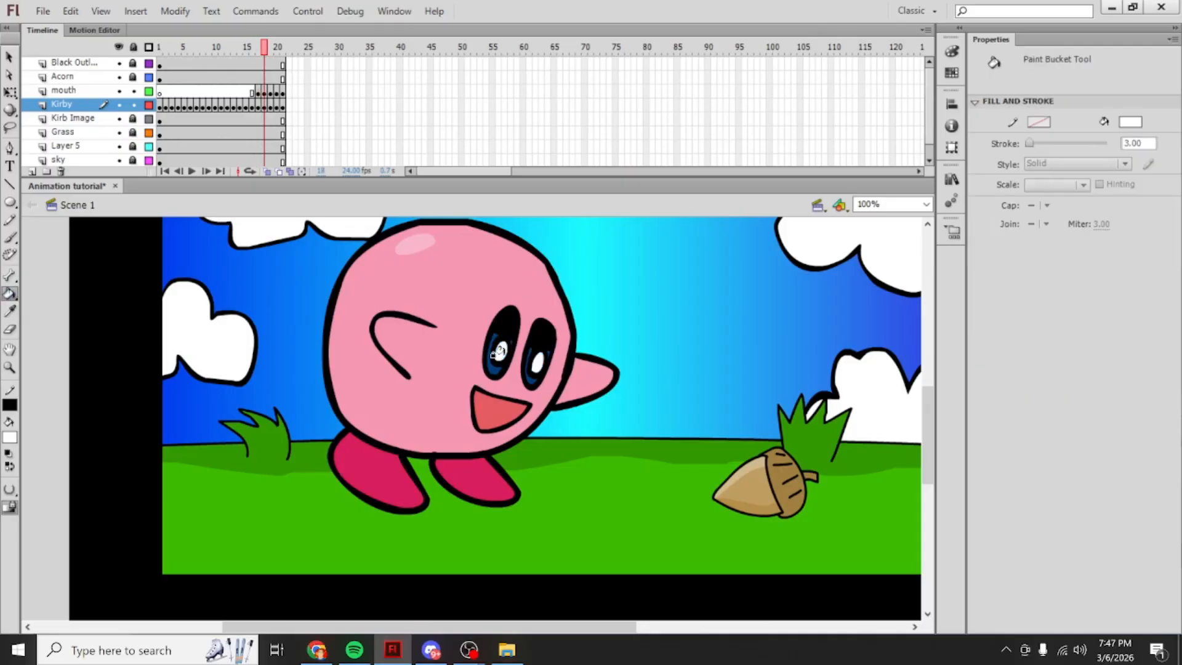
key("period")
left_click(531, 358)
left_click(500, 350)
key("period")
left_click(537, 362)
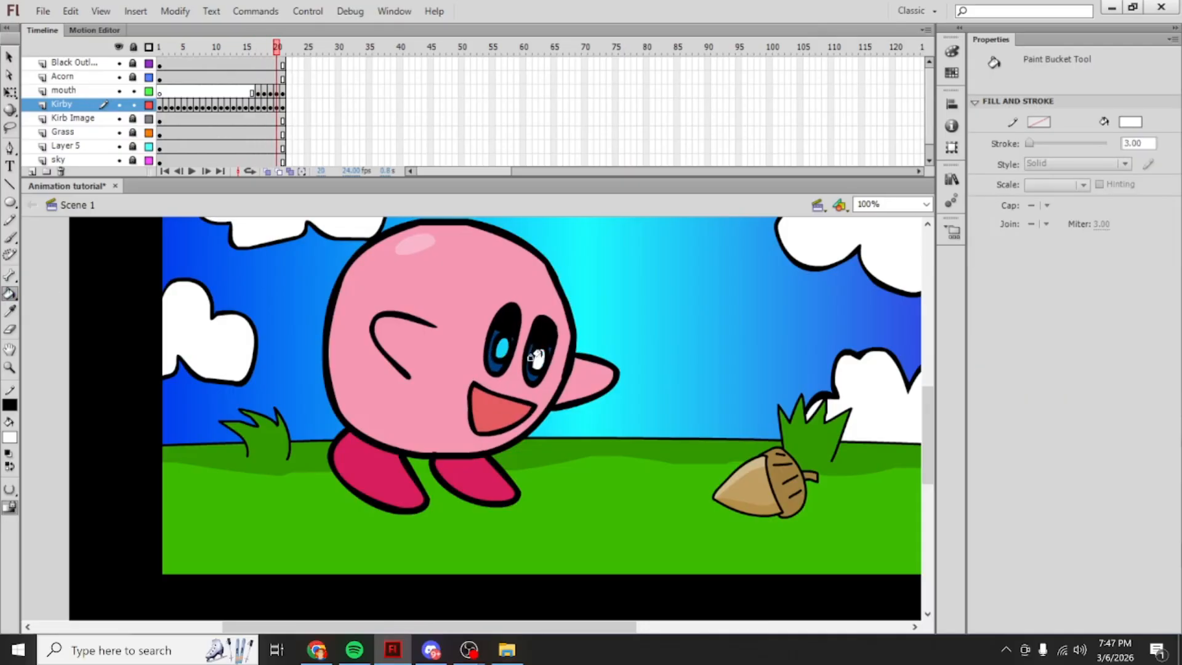
left_click(501, 351)
key("period")
left_click(537, 362)
left_click(500, 350)
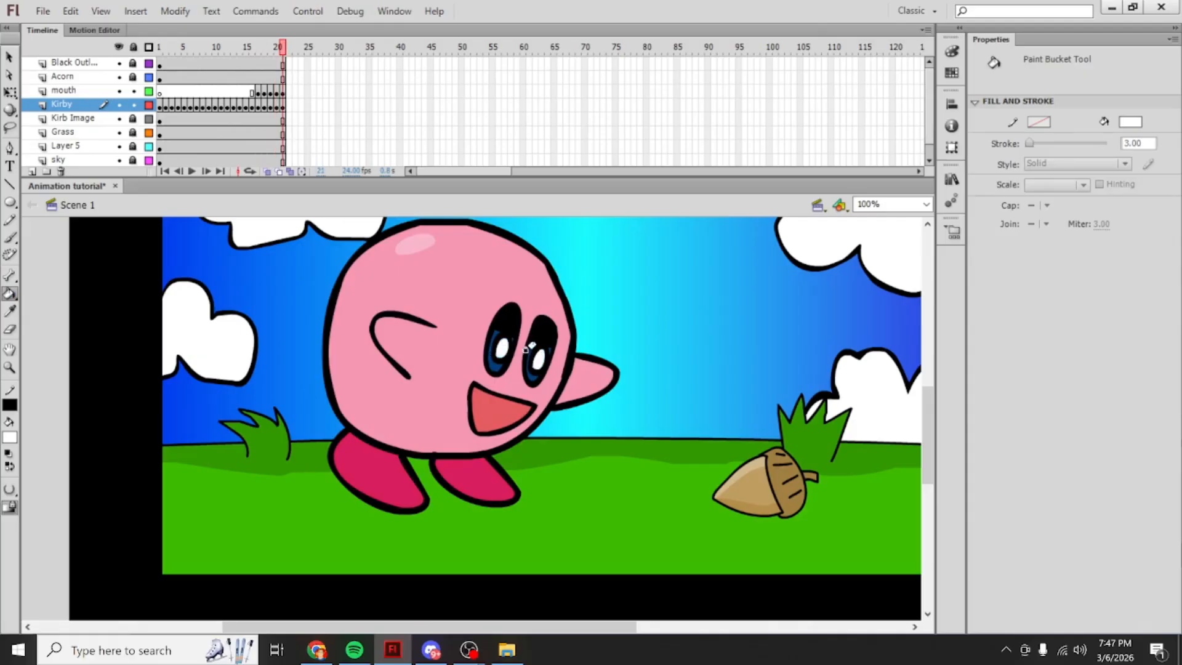
Step: Sample the blush colour from Kirby's cheek on frame 14 with the Eyedropper and make the Brush tool ready to paint with it
mouse_move(283, 55)
left_mouse_down()
mouse_move(218, 55)
mouse_move(246, 59)
left_mouse_up()
left_click(247, 107)
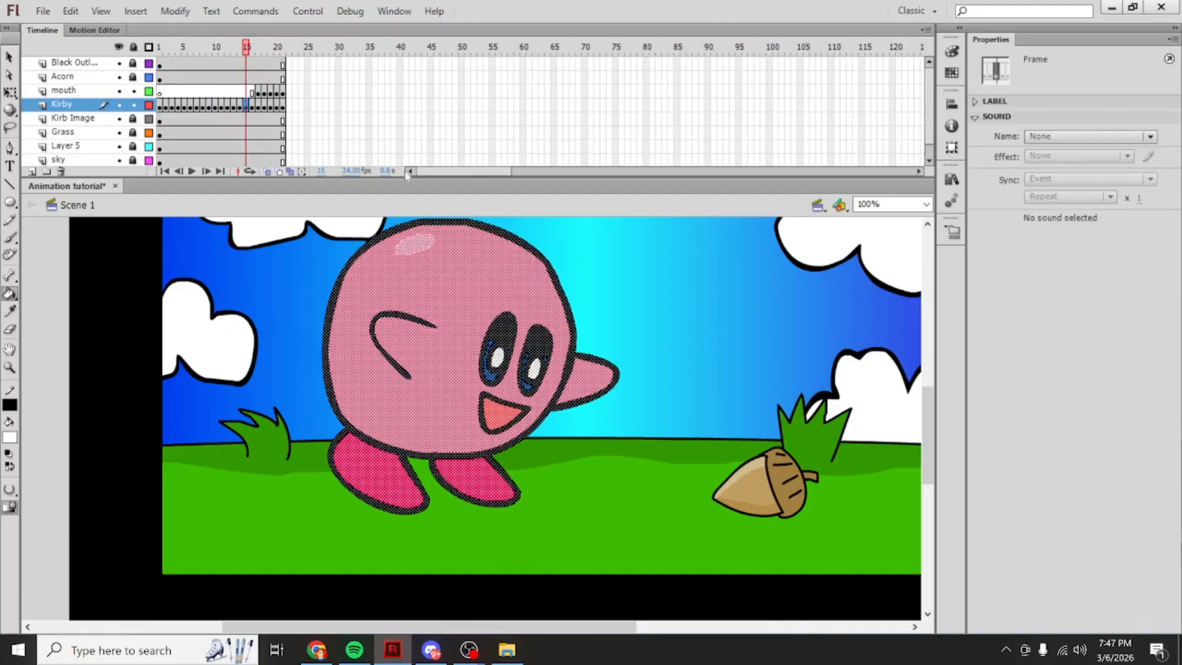
left_click(925, 204)
left_click(869, 273)
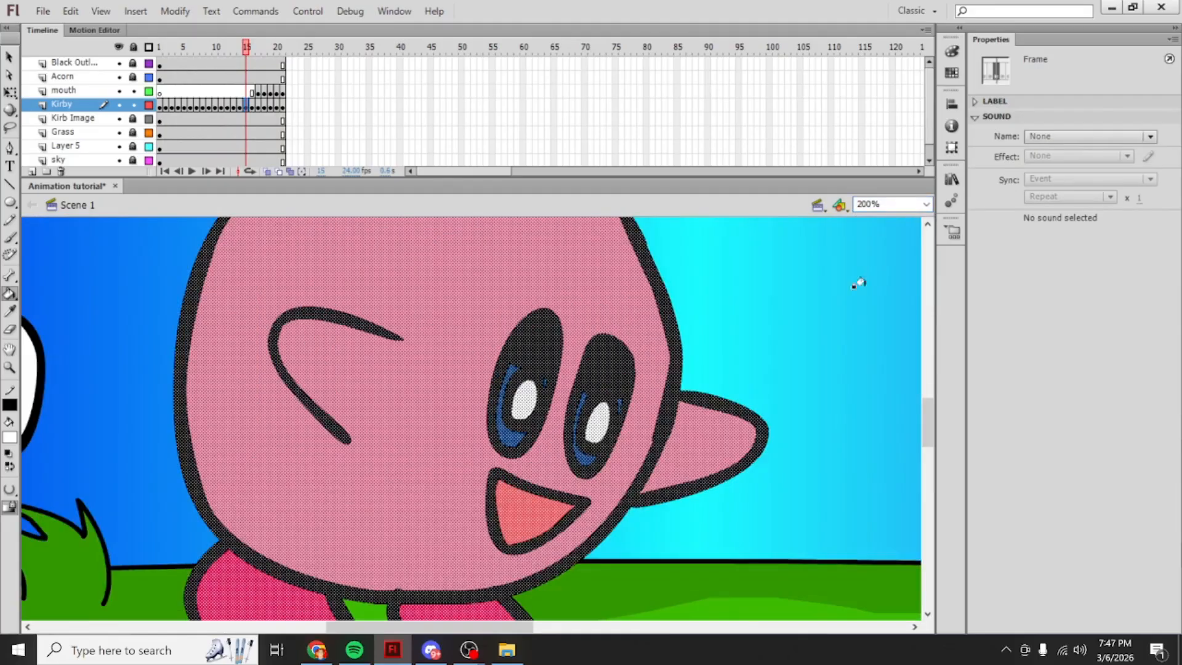
scroll(683, 333, "down", 1)
scroll(683, 334, "up", 2)
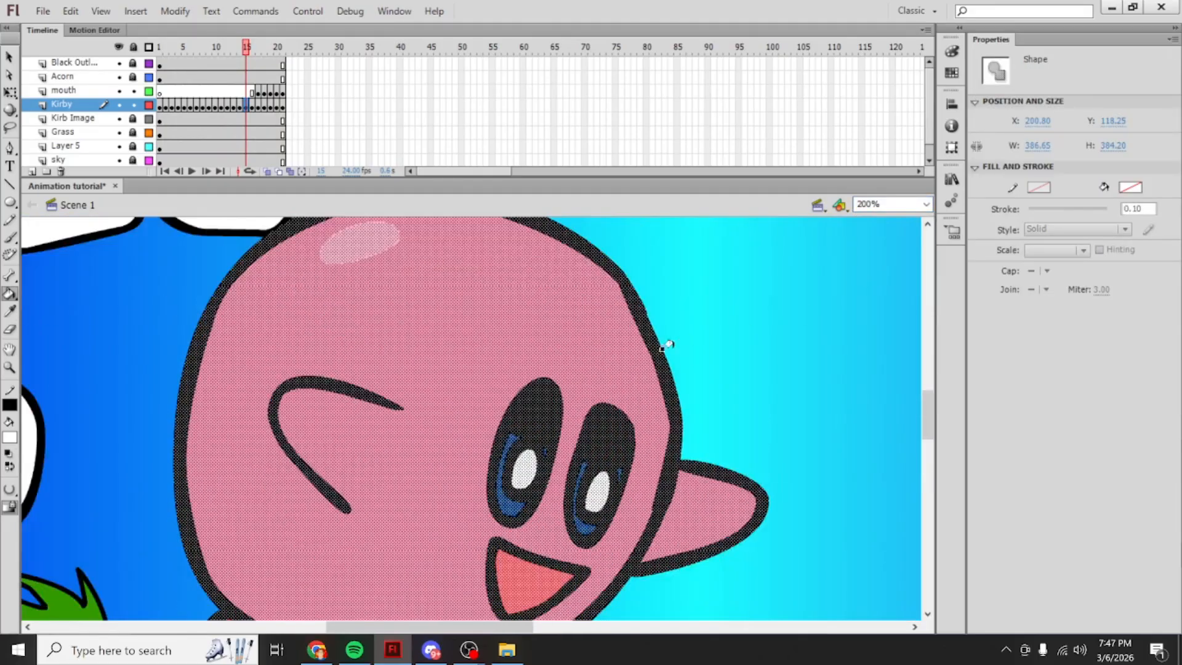
scroll(667, 345, "down", 2)
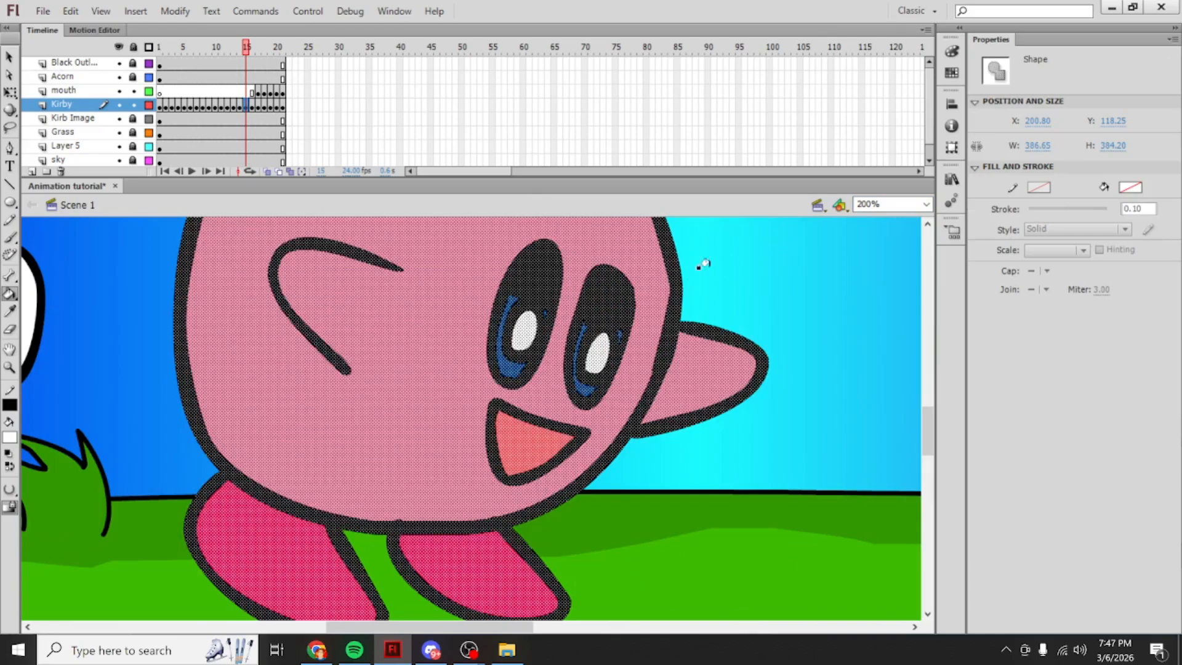
scroll(725, 264, "up", 2)
left_click(240, 49)
left_click(9, 311)
left_click(441, 468)
key("b")
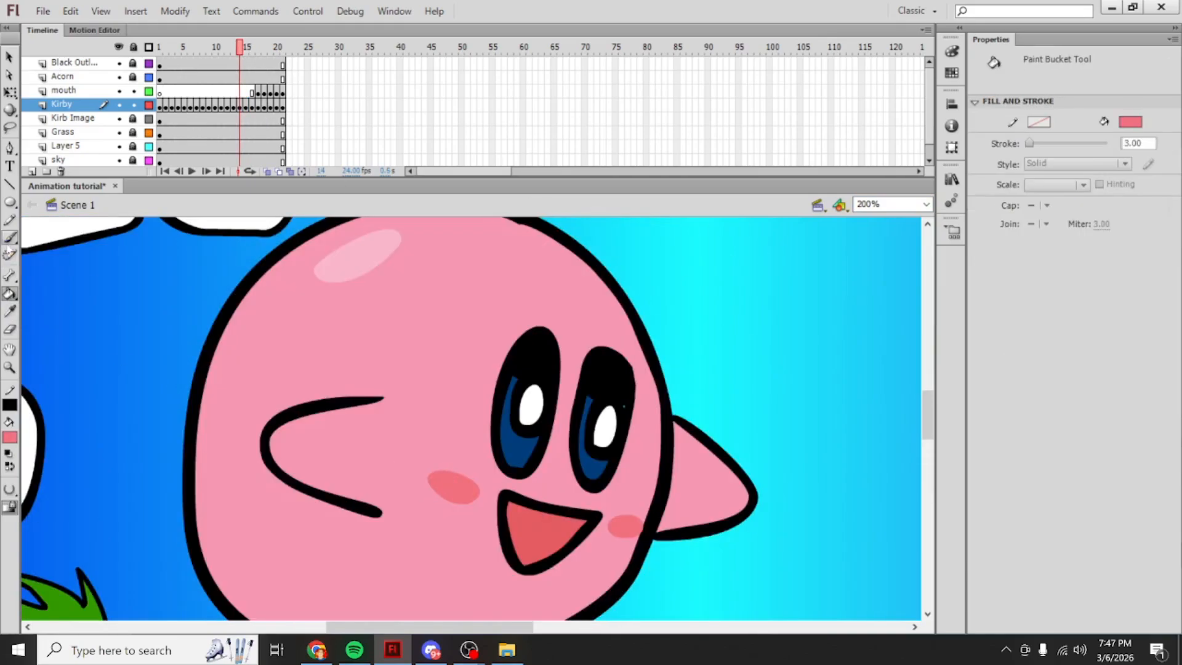
Step: Paint blush ovals on both of Kirby's cheeks on frame 15 of the Kirby layer, undoing the last stray stroke
left_click(249, 106)
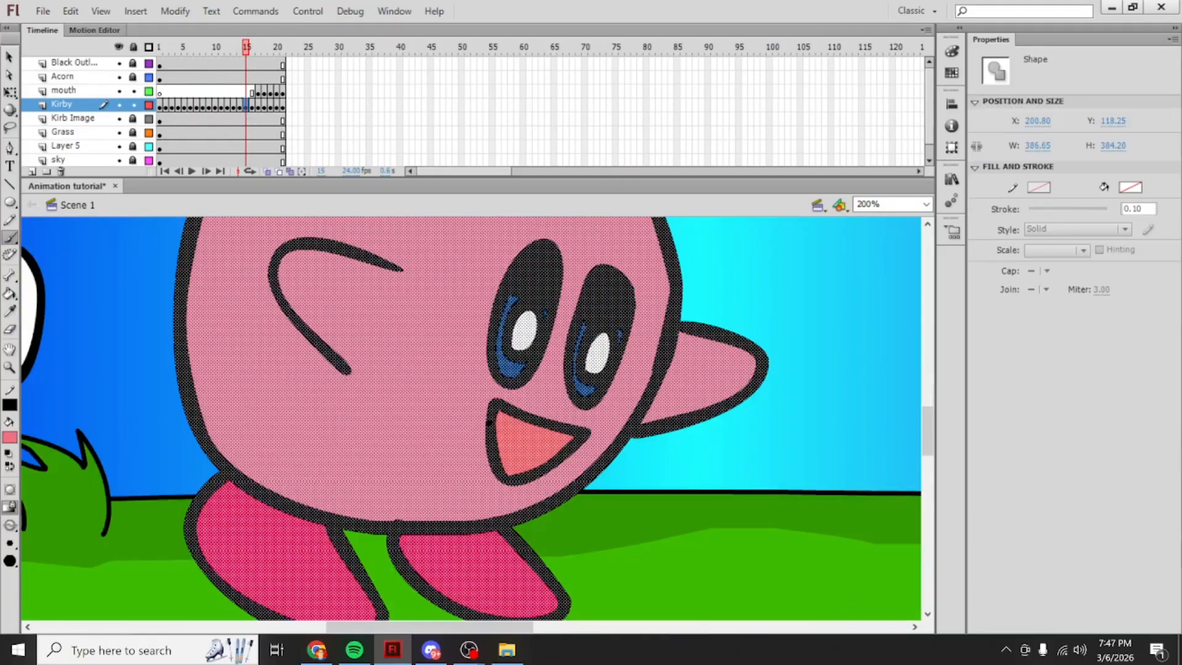
mouse_move(445, 386)
left_mouse_down()
mouse_move(464, 390)
mouse_move(435, 378)
mouse_move(457, 393)
left_mouse_up()
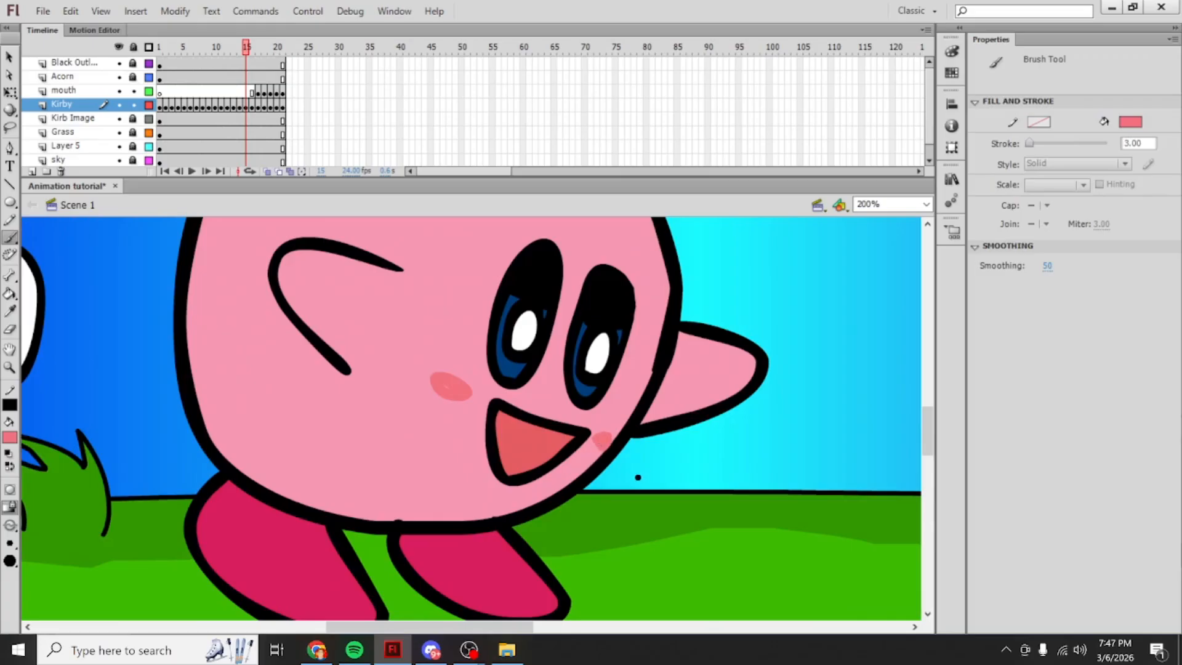
key("ctrl+z")
Step: Copy both blush ovals from frame 15 and paste them in place on frame 16 of the Kirby layer
left_click(9, 57)
left_click(455, 391)
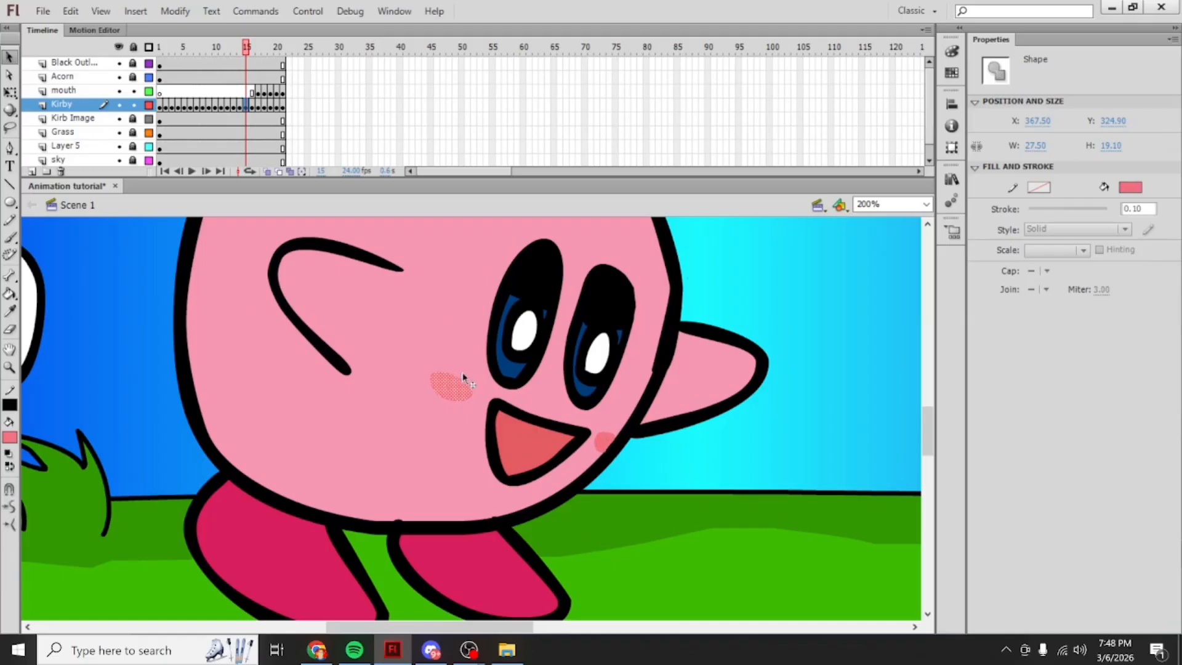
left_click(605, 445, "shift")
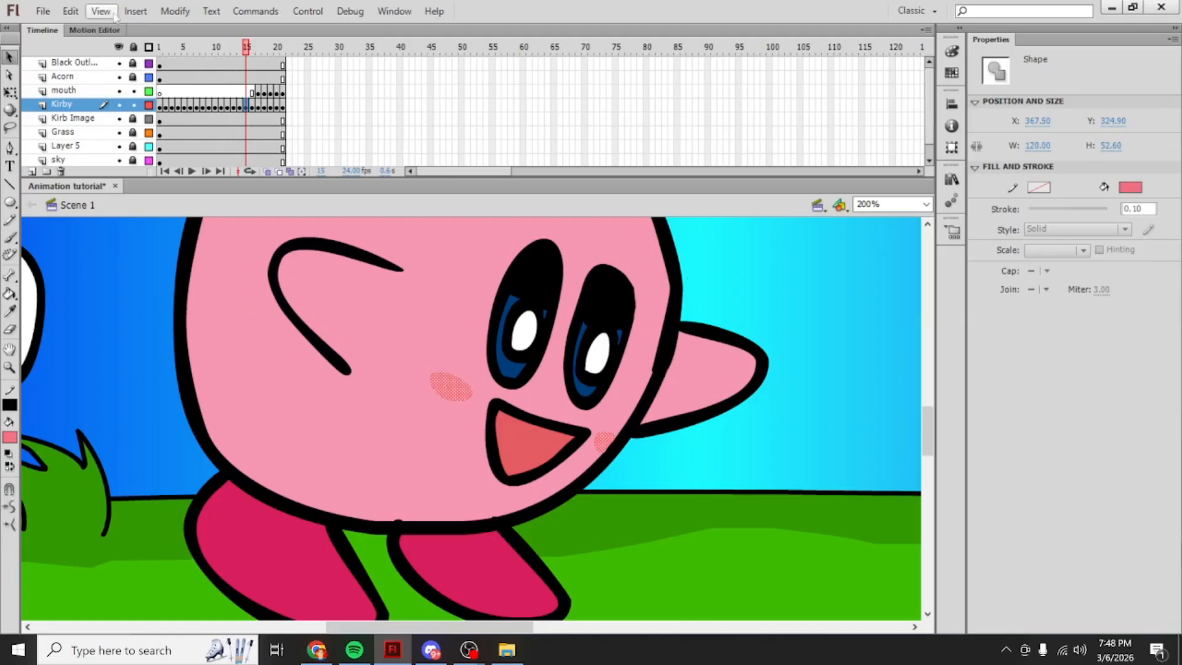
left_click(71, 11)
left_click(104, 92)
left_click(252, 104)
left_click(70, 11)
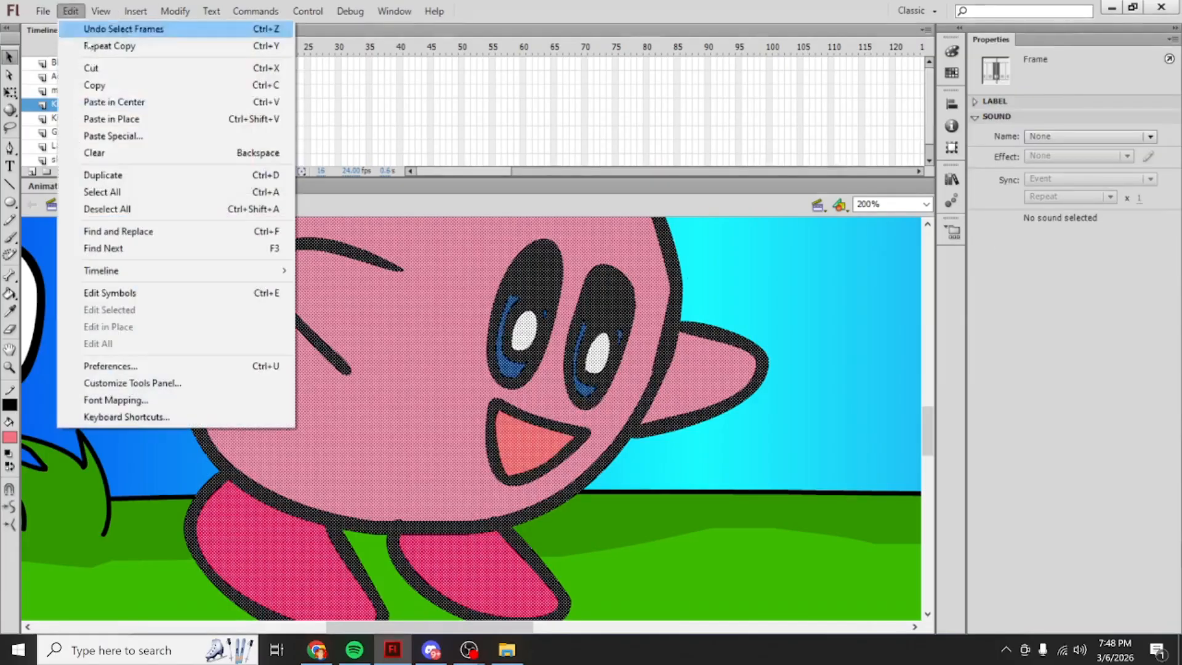
left_click(111, 118)
Step: Paste the blush ovals in place on frame 17, shift them slightly up, and touch up the cheek near the far mouth corner
left_click(258, 106)
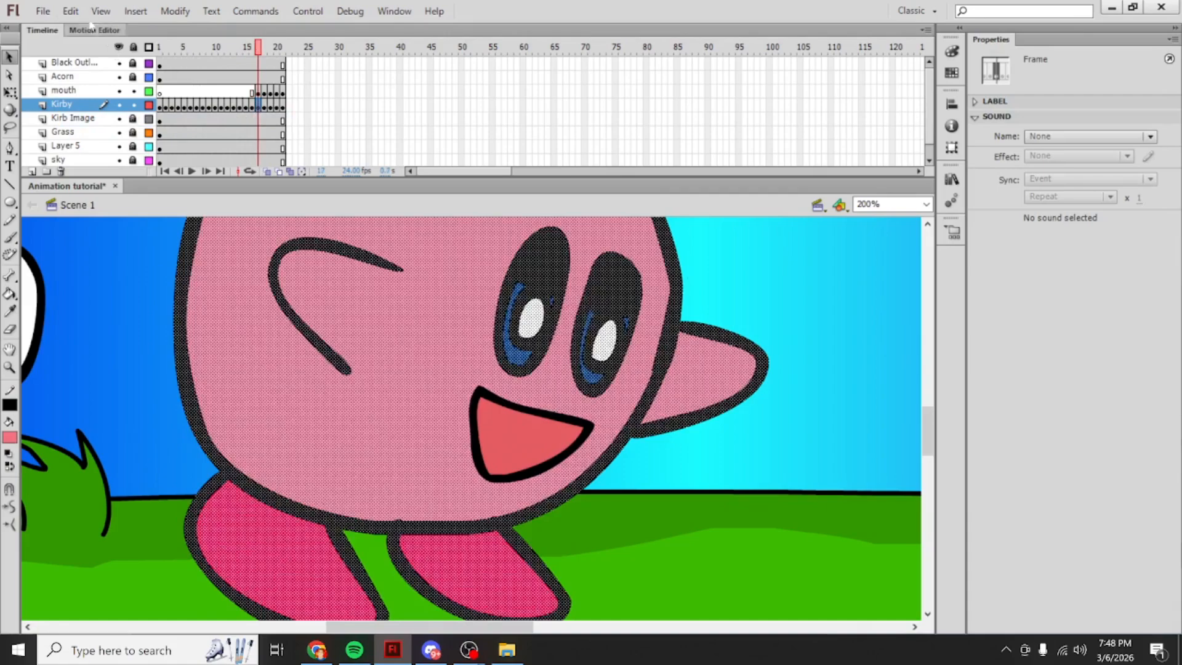
left_click(71, 11)
left_click(117, 117)
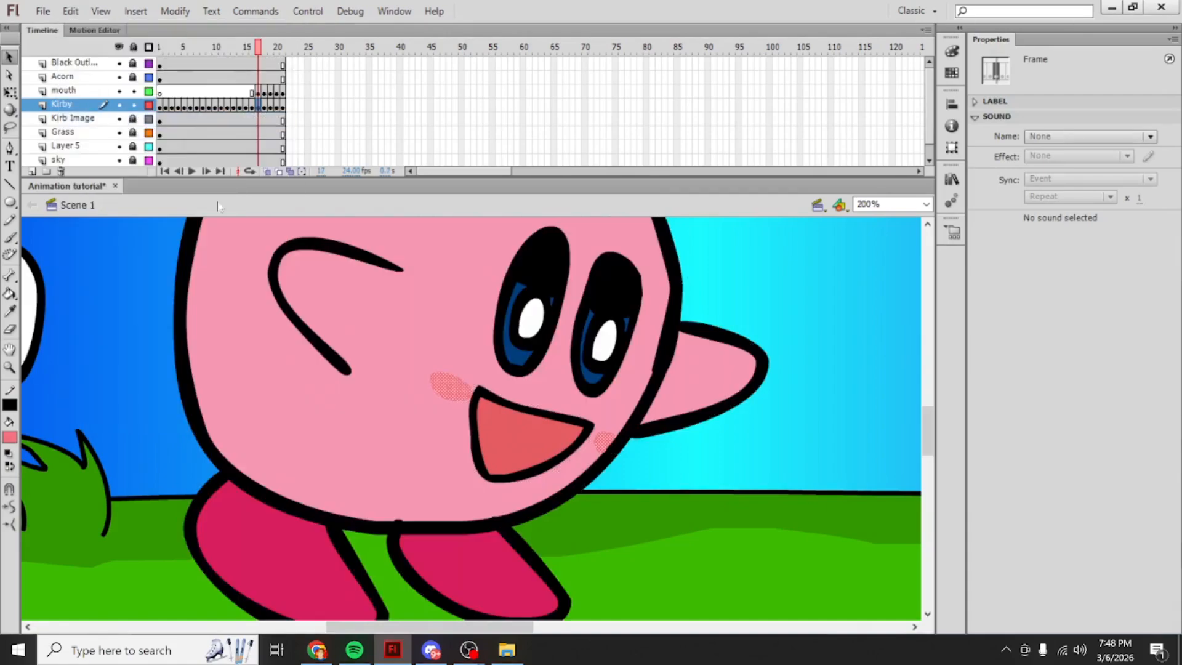
left_click_drag(455, 399, 458, 393)
left_click(10, 237)
left_click_drag(615, 432, 617, 434)
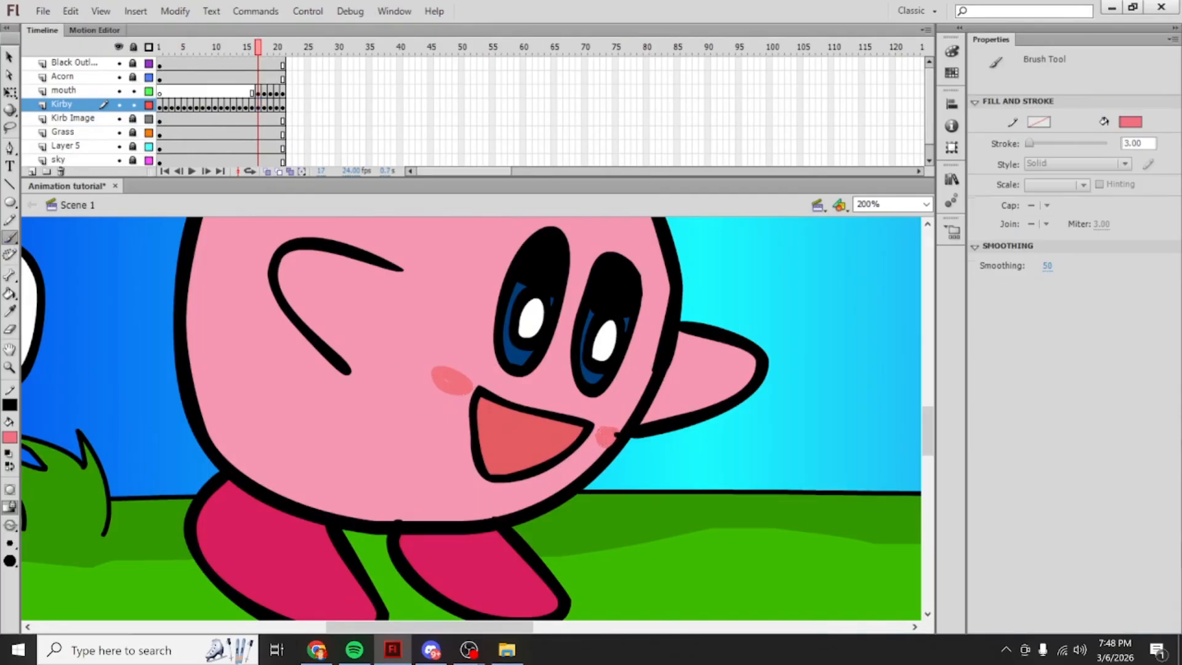
Step: Copy frame 17 of the Kirby layer and paste it over frame 18
left_click(259, 105)
right_click(258, 104)
left_click(314, 313)
right_click(262, 107)
left_click(295, 335)
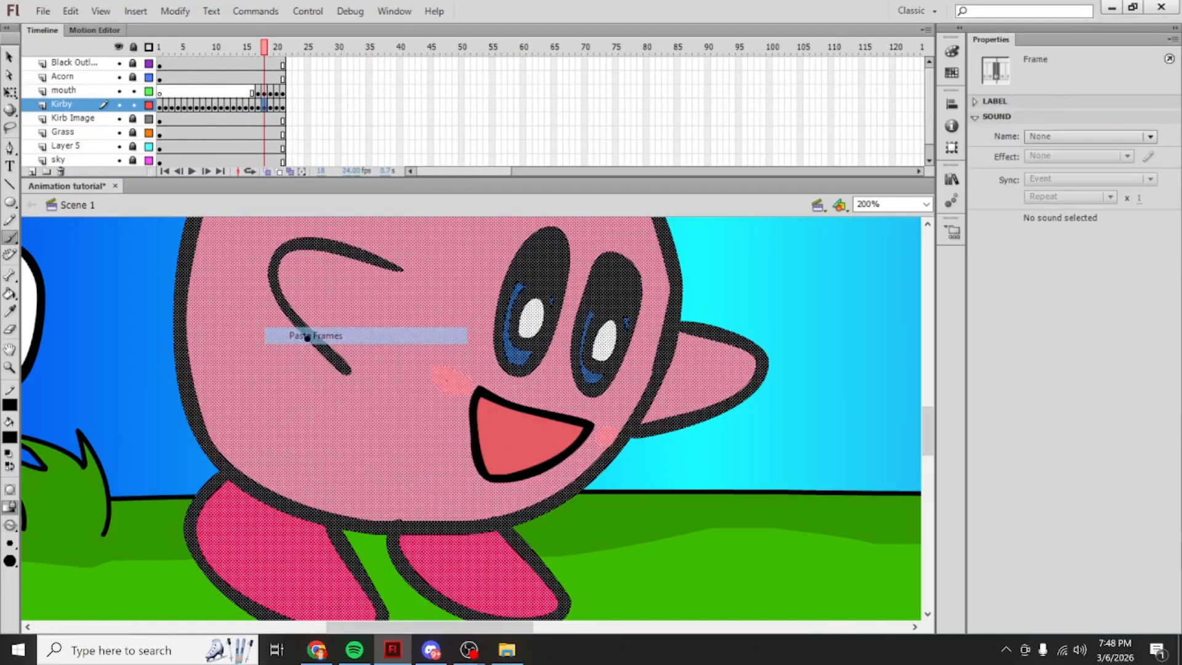
Step: Paste the blush ovals in place on frame 19 of the Kirby layer and move them up and outward from the wider mouth
left_click(271, 106)
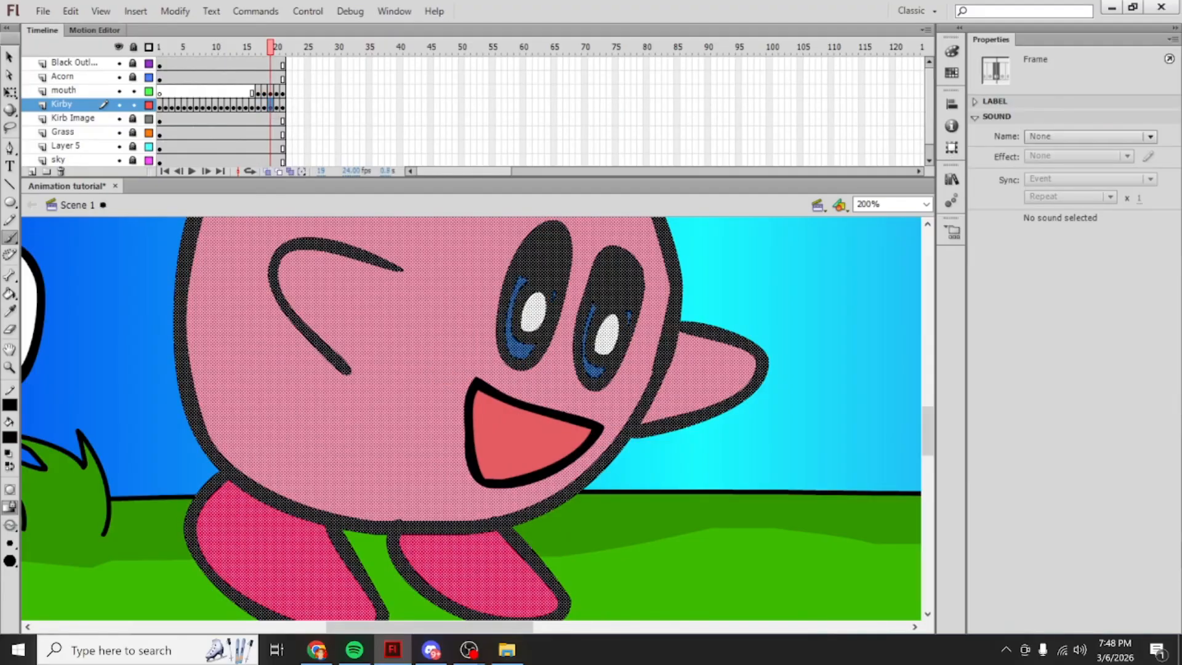
left_click(71, 11)
left_click(114, 120)
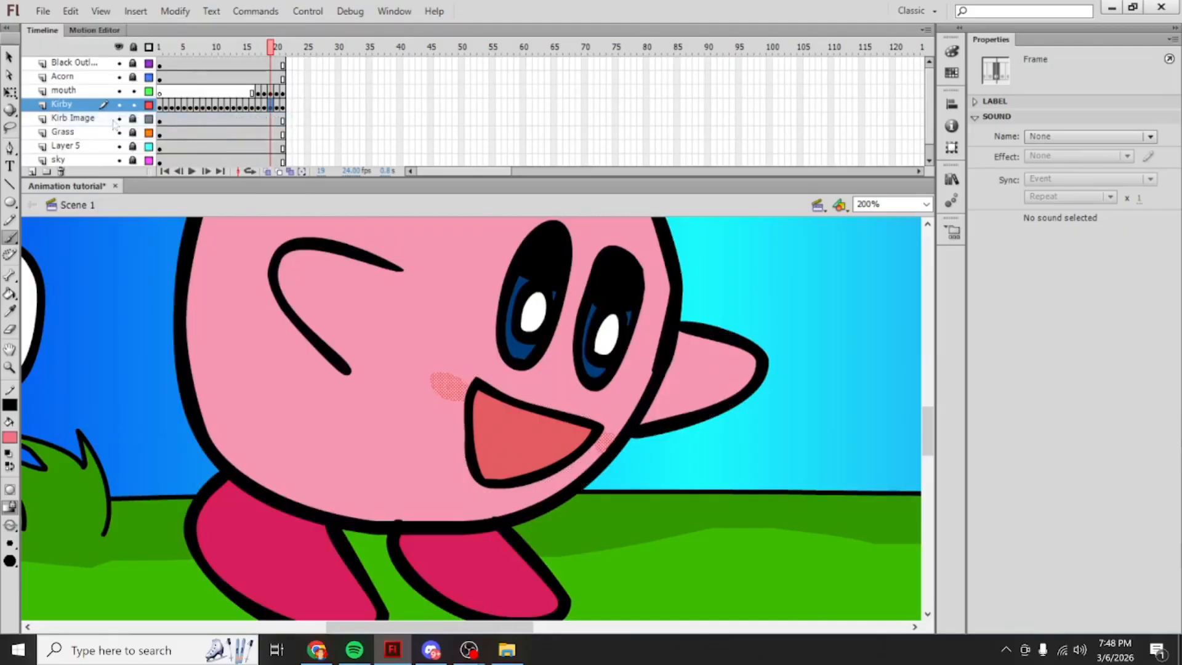
left_click(9, 57)
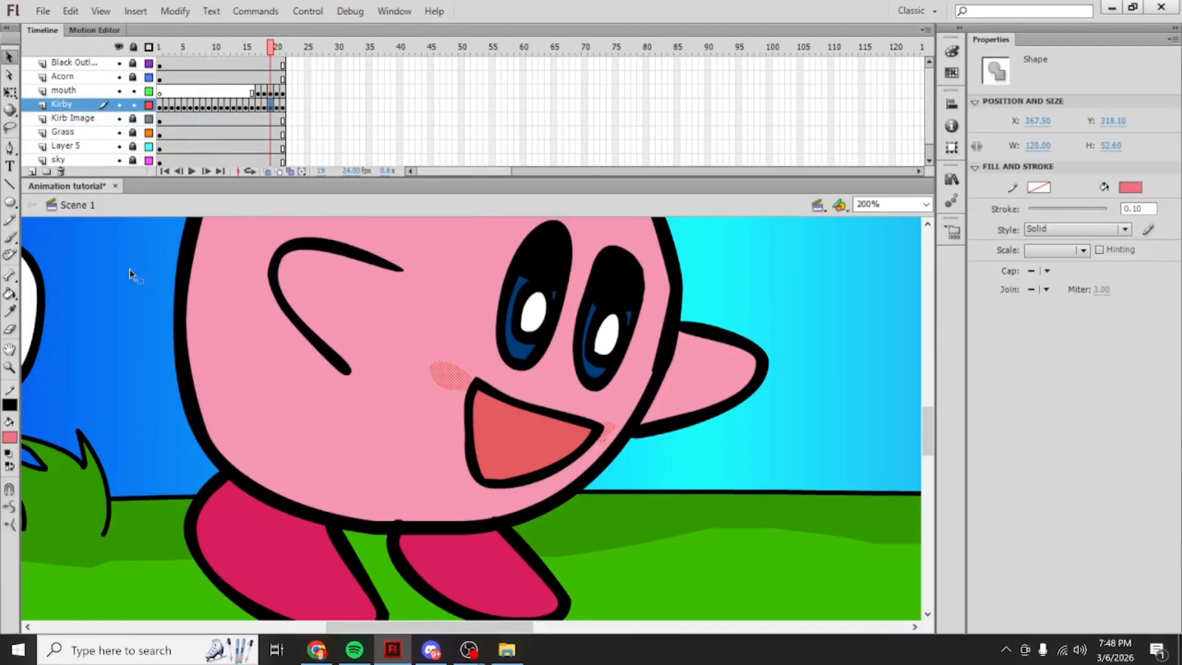
left_click_drag(457, 379, 449, 373)
left_click(751, 447)
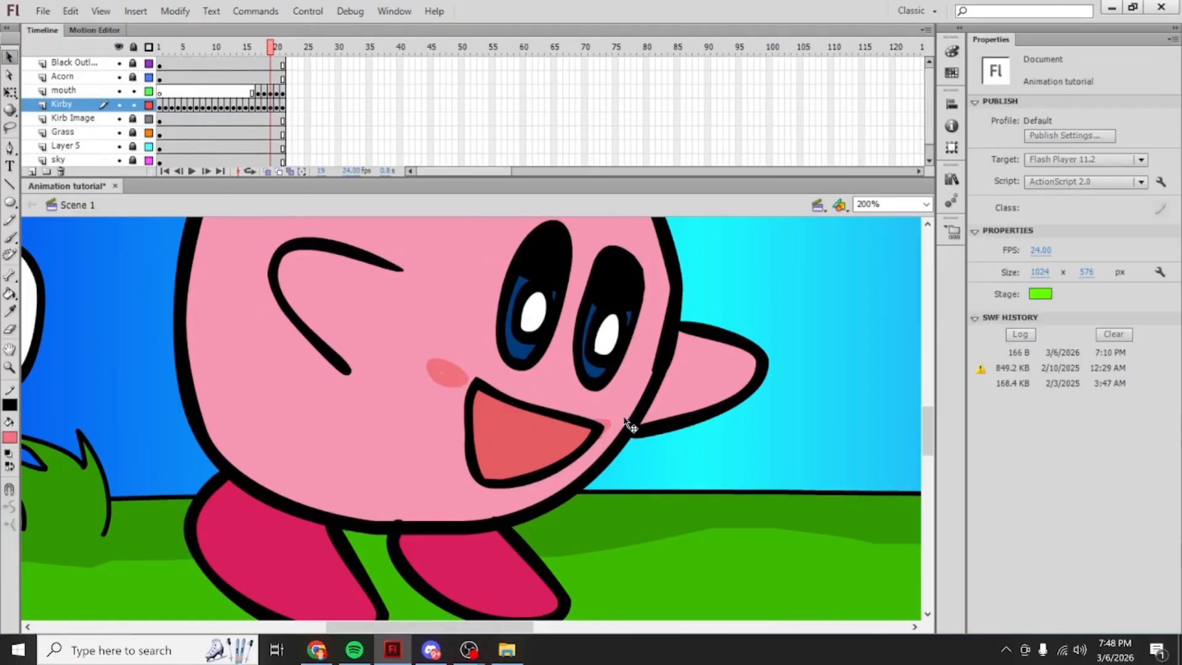
Step: Remove the partly hidden blush at the mouth's far corner on frame 19 and repaint it in the sampled cheek colour
left_click(9, 293)
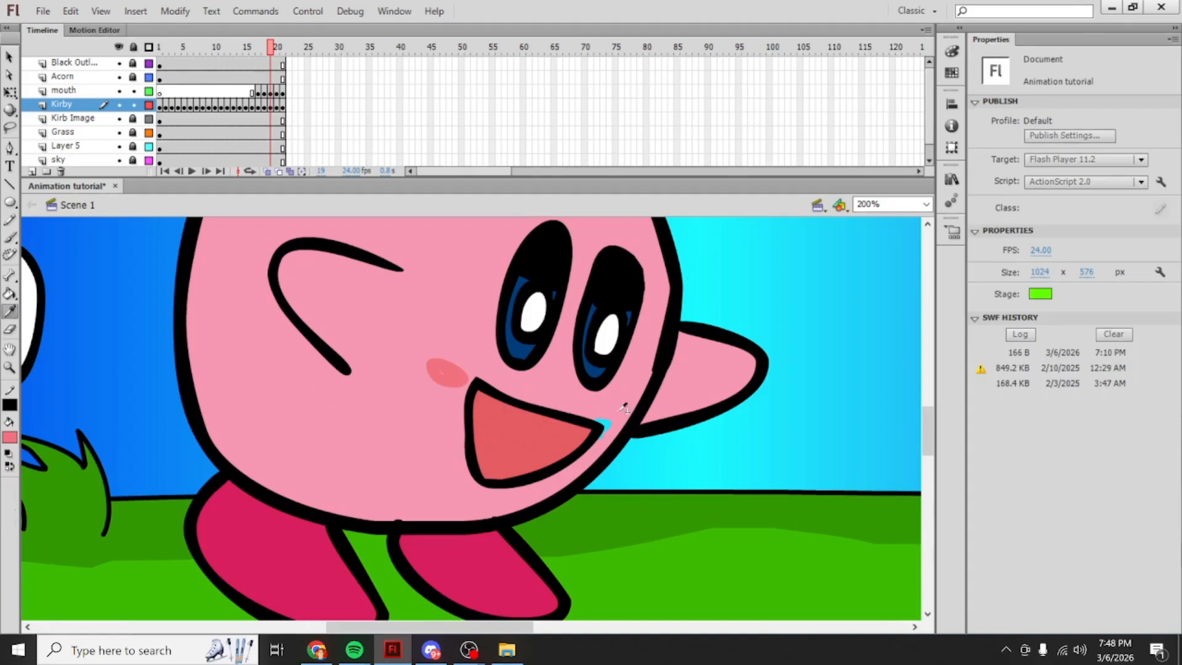
key("b")
left_click_drag(595, 460, 611, 444)
left_click(9, 310)
left_click(452, 381)
key("b")
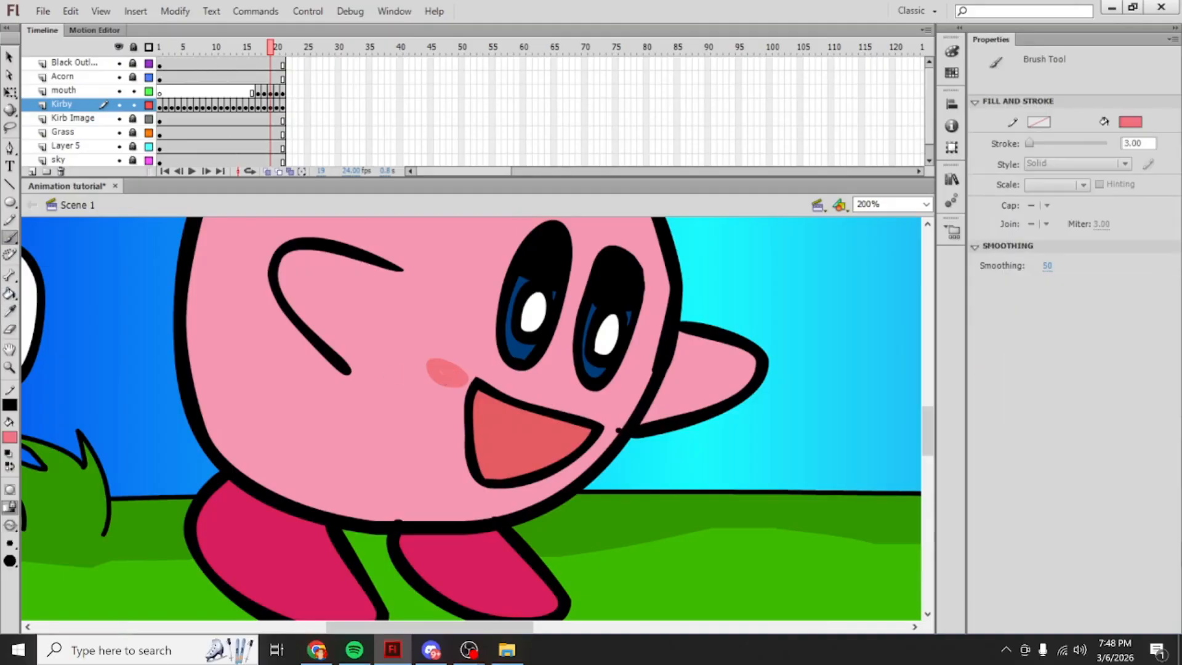
Step: Copy frame 19 of the Kirby layer and paste it over frames 20 and 21
right_click(270, 104)
left_click(326, 316)
right_click(277, 105)
left_click(338, 348)
right_click(283, 105)
left_click(324, 335)
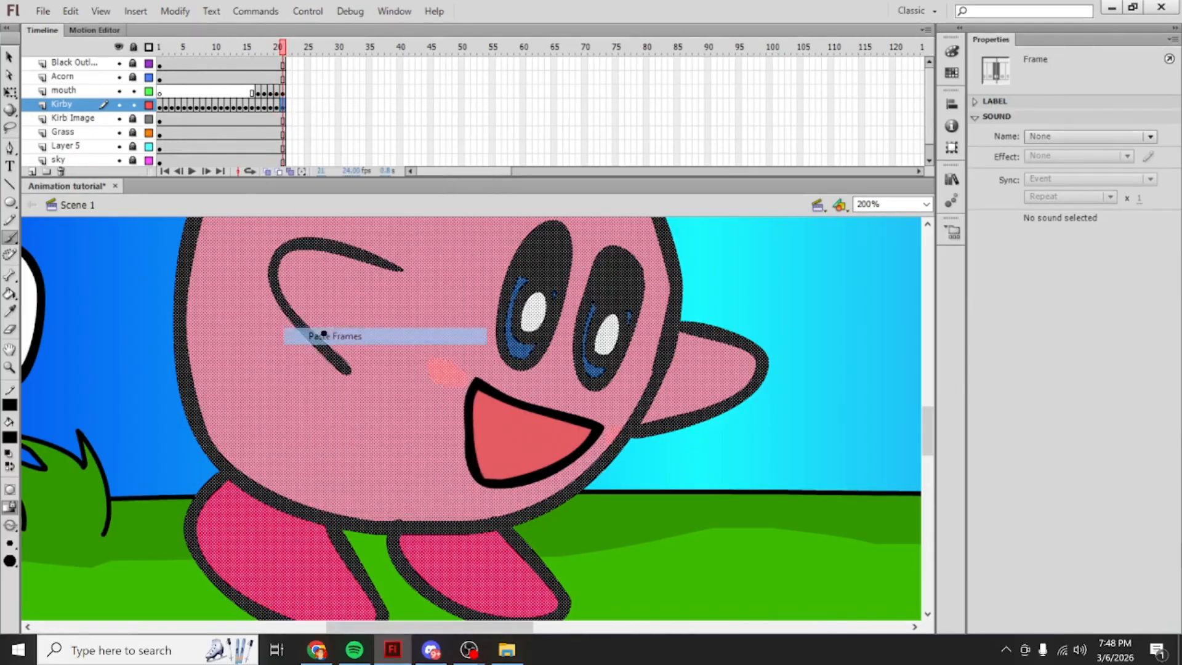
Step: Extend the scene to frame 22 and clear the mouth artwork from frame 22 of the mouth layer
left_click(283, 92)
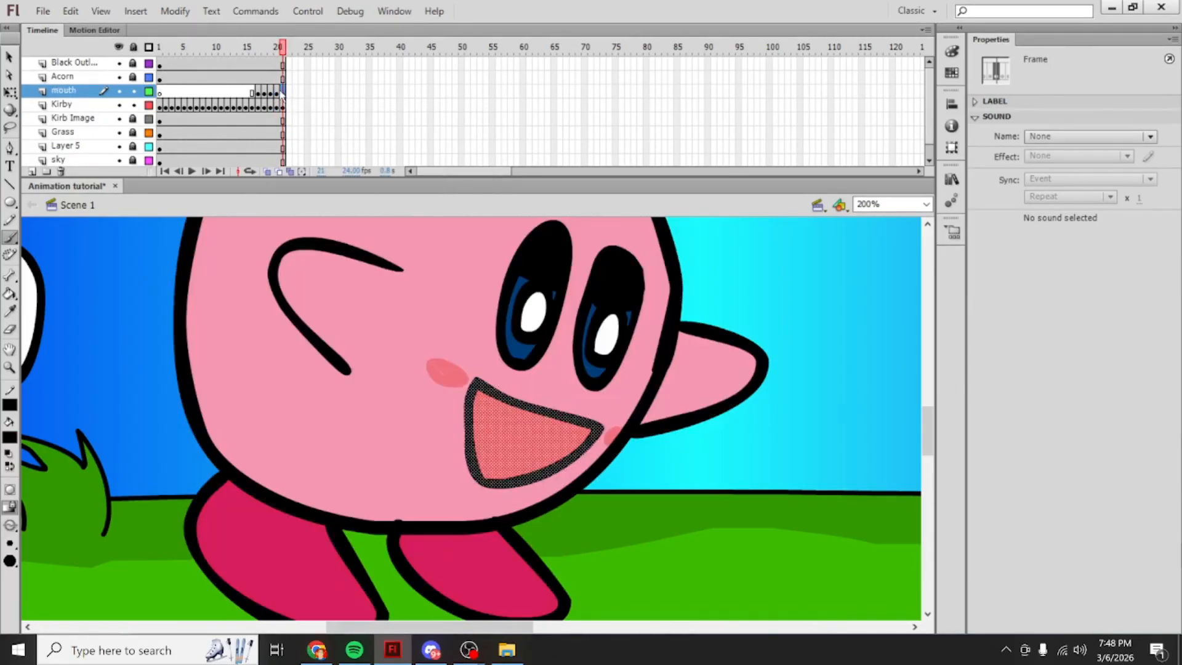
right_click(287, 92)
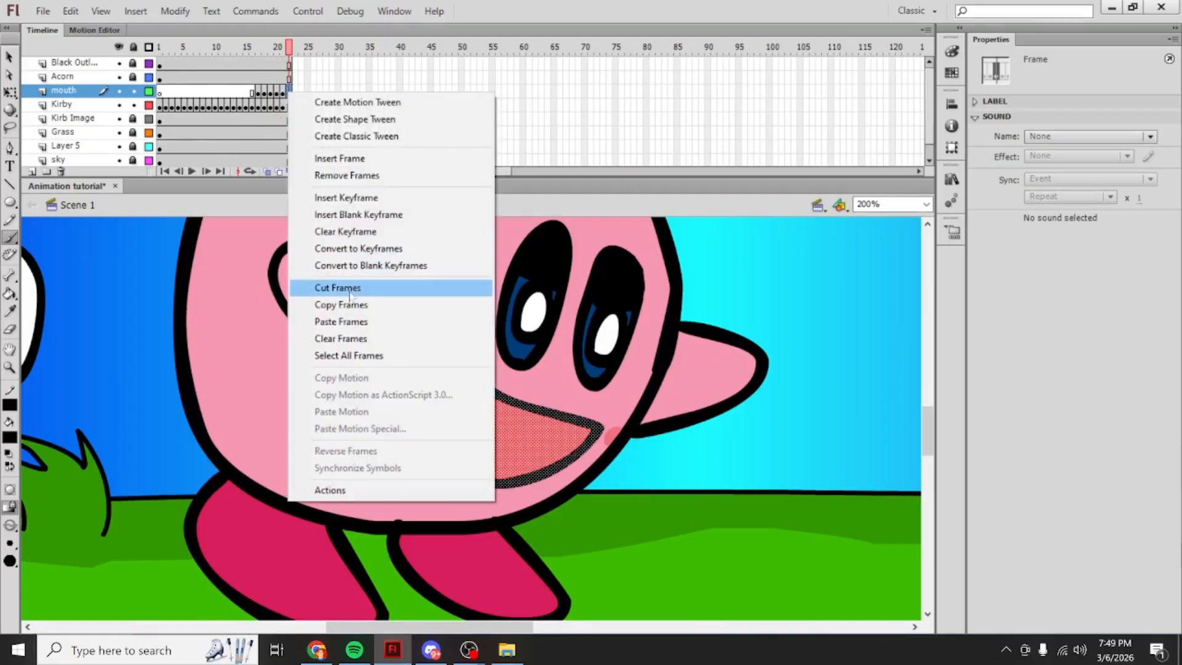
left_click(349, 289)
left_click(284, 92)
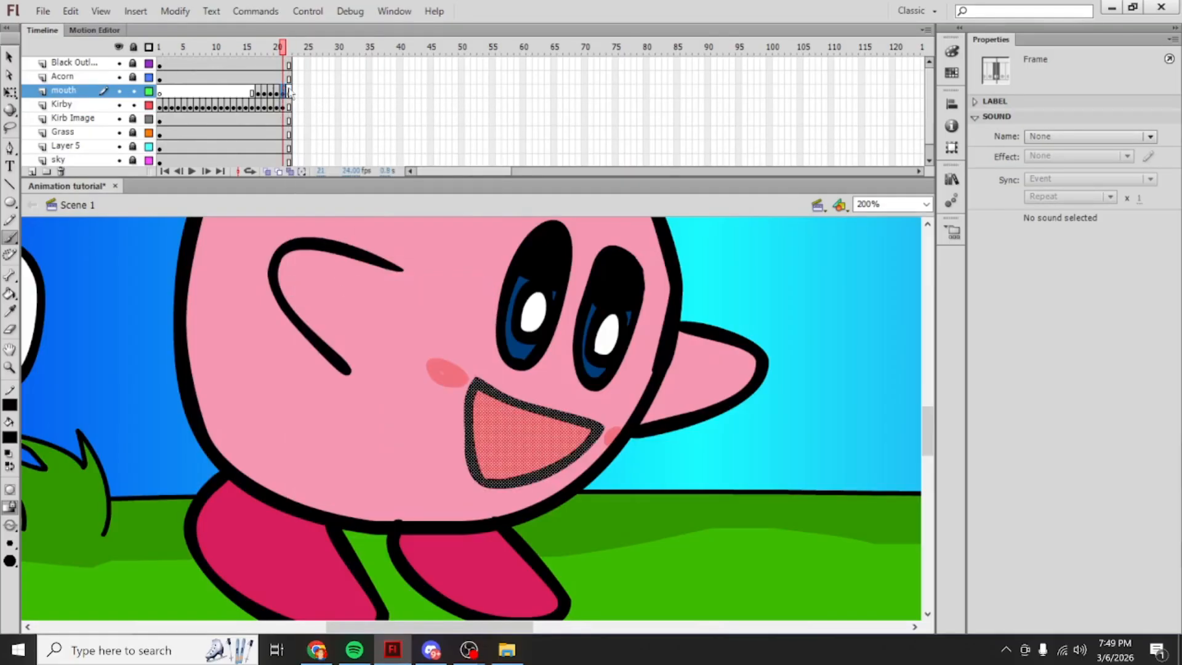
left_click(290, 92)
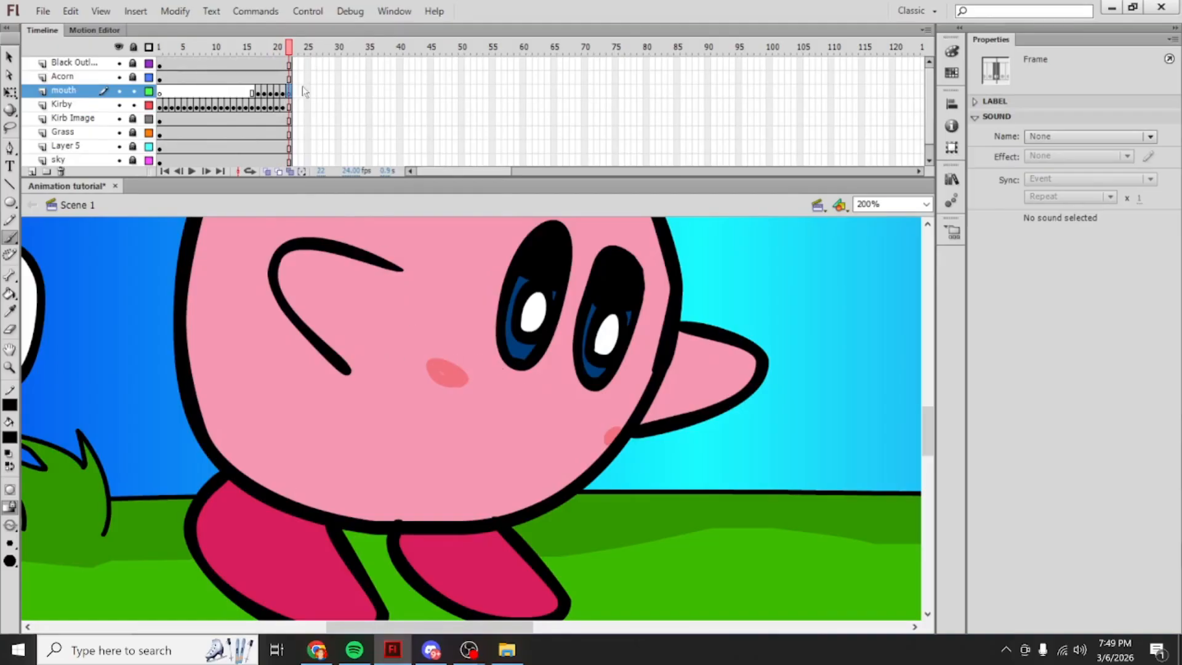
left_click(284, 93)
left_click(288, 92)
left_click(289, 92)
key("ctrl+z")
left_click(284, 92)
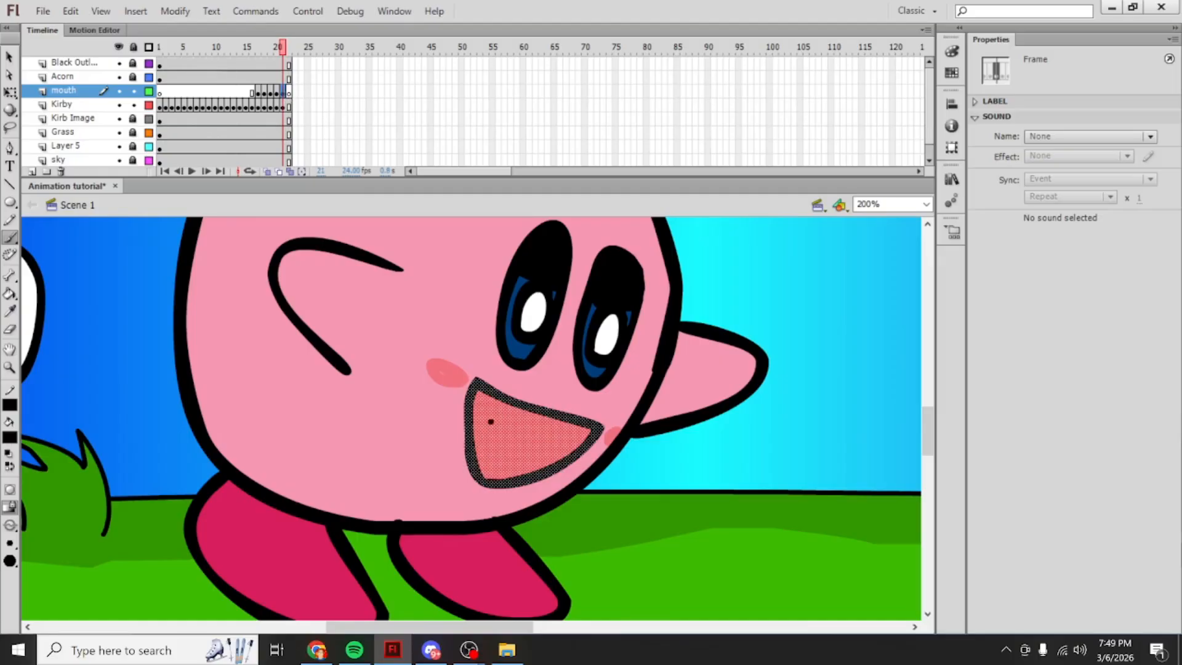
left_click(290, 92)
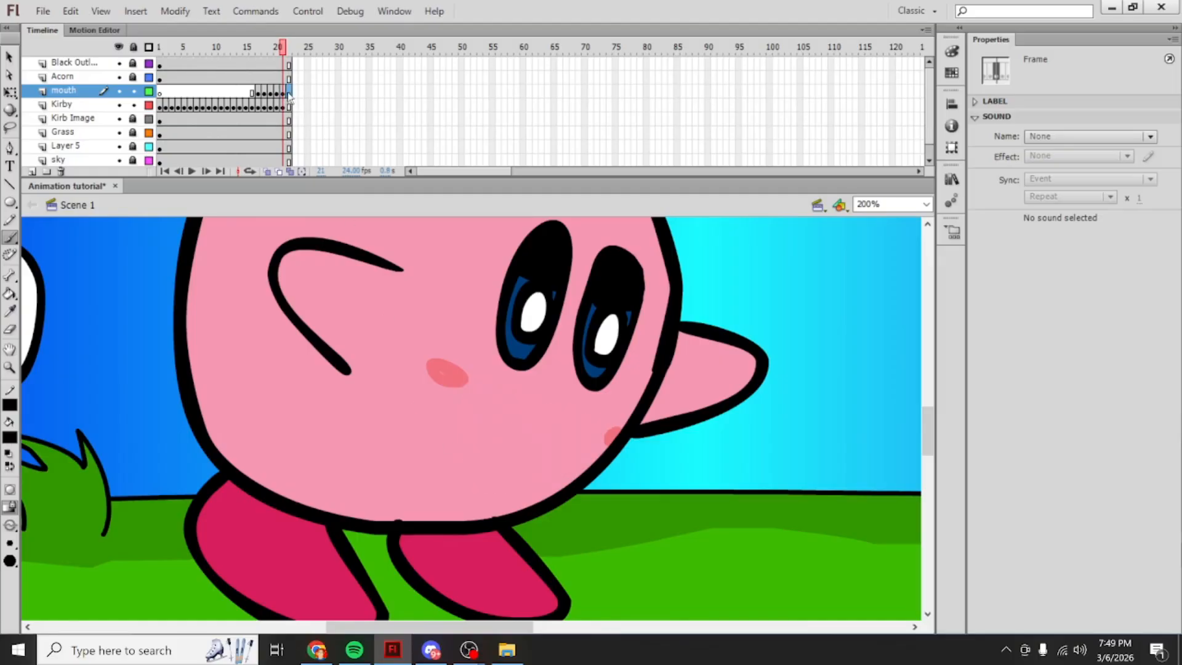
Step: Using onion skinning, draw a rounder black mouth outline on frame 22 and free-transform it to about 83 by 67 px
left_click(265, 172)
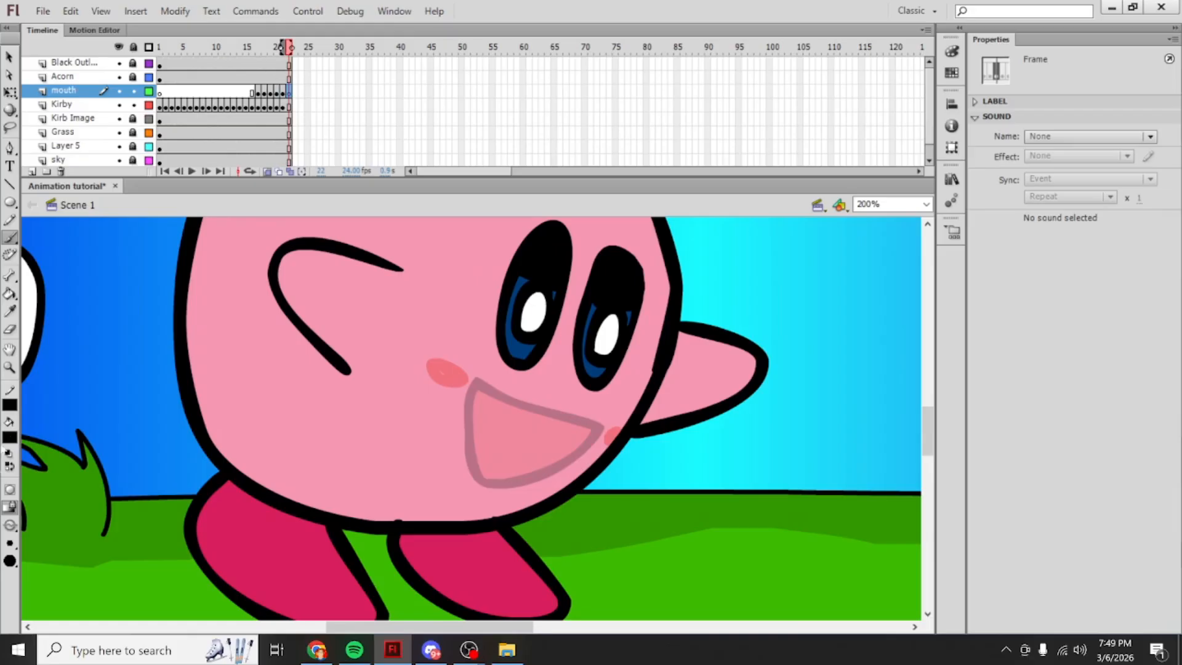
mouse_move(521, 401)
left_mouse_down()
mouse_move(473, 399)
mouse_move(466, 444)
mouse_move(481, 479)
mouse_move(528, 473)
mouse_move(572, 443)
mouse_move(564, 418)
mouse_move(520, 400)
left_mouse_up()
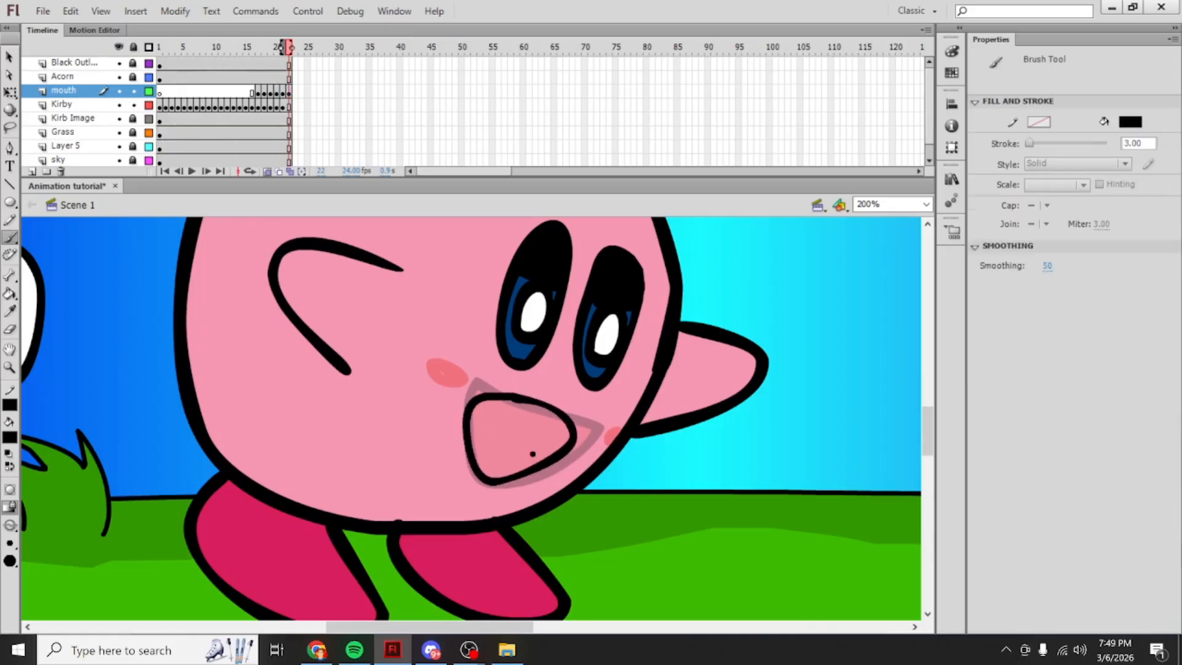
left_click(289, 93)
left_click(10, 93)
left_click_drag(578, 392, 591, 416)
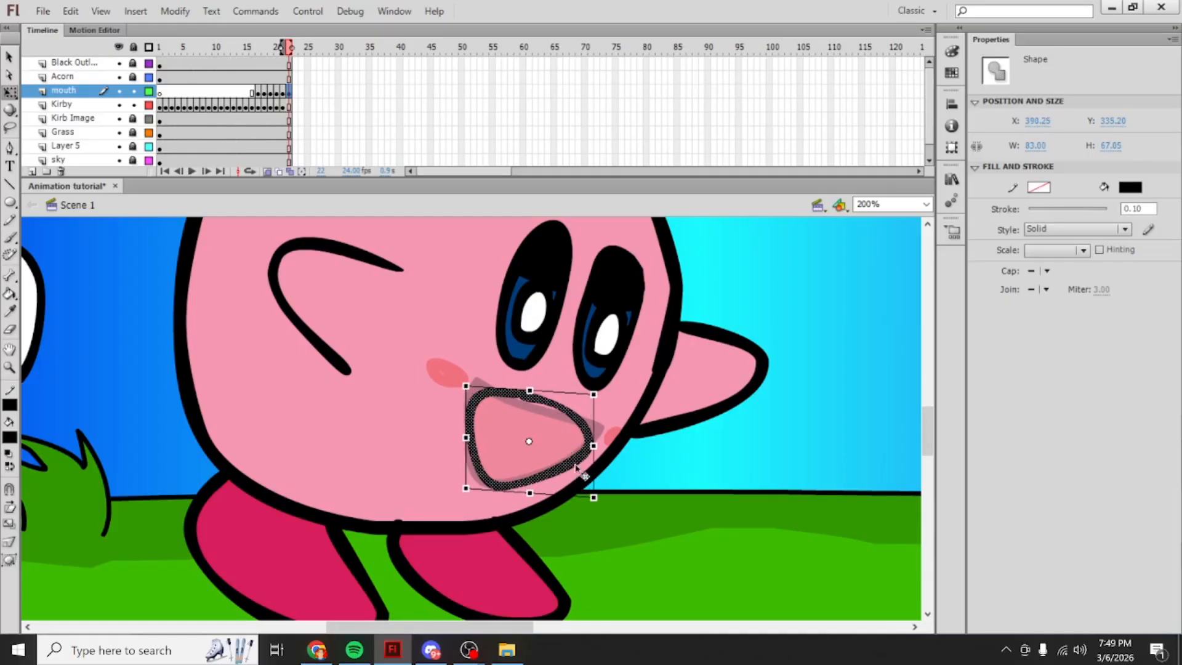
left_click(618, 540)
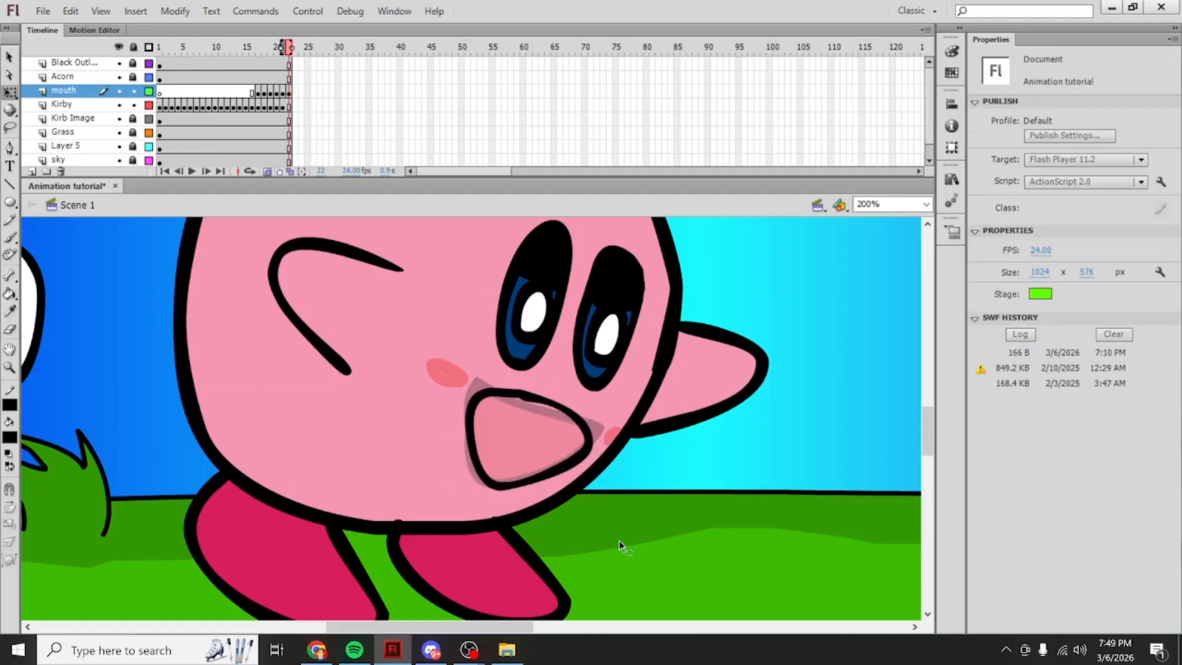
Step: Turn off onion skinning and fill the new mouth on frame 22 with the red sampled from frame 21's mouth
left_click(267, 172)
left_click_drag(289, 49, 282, 48)
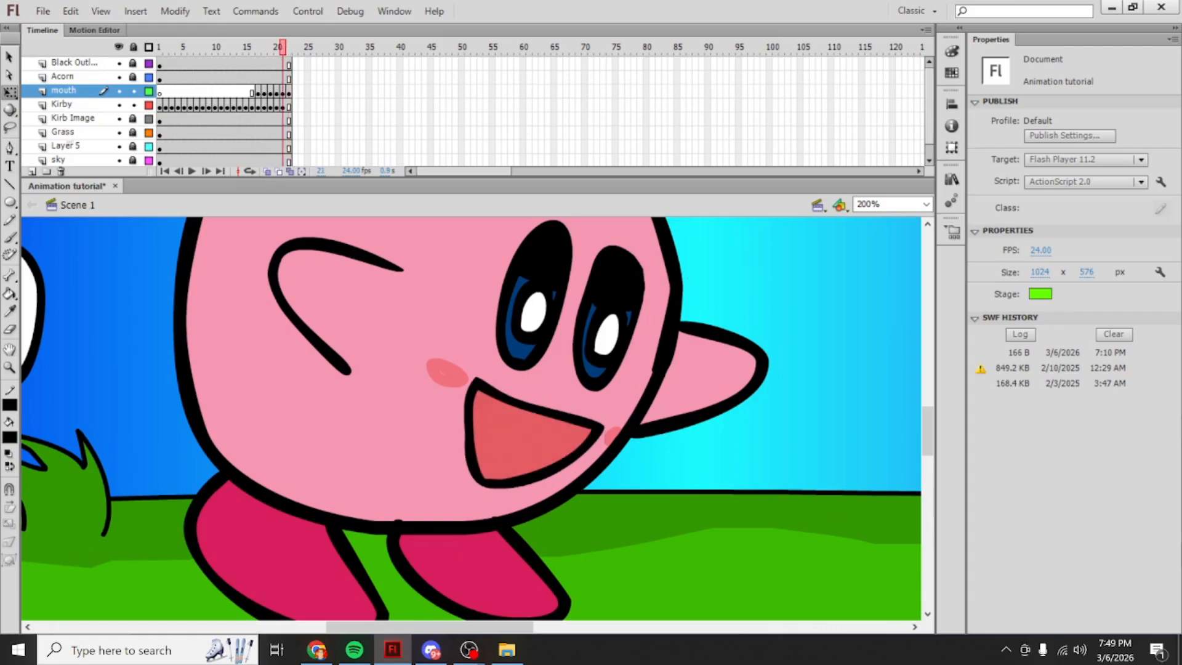
left_click(10, 311)
left_click(520, 442)
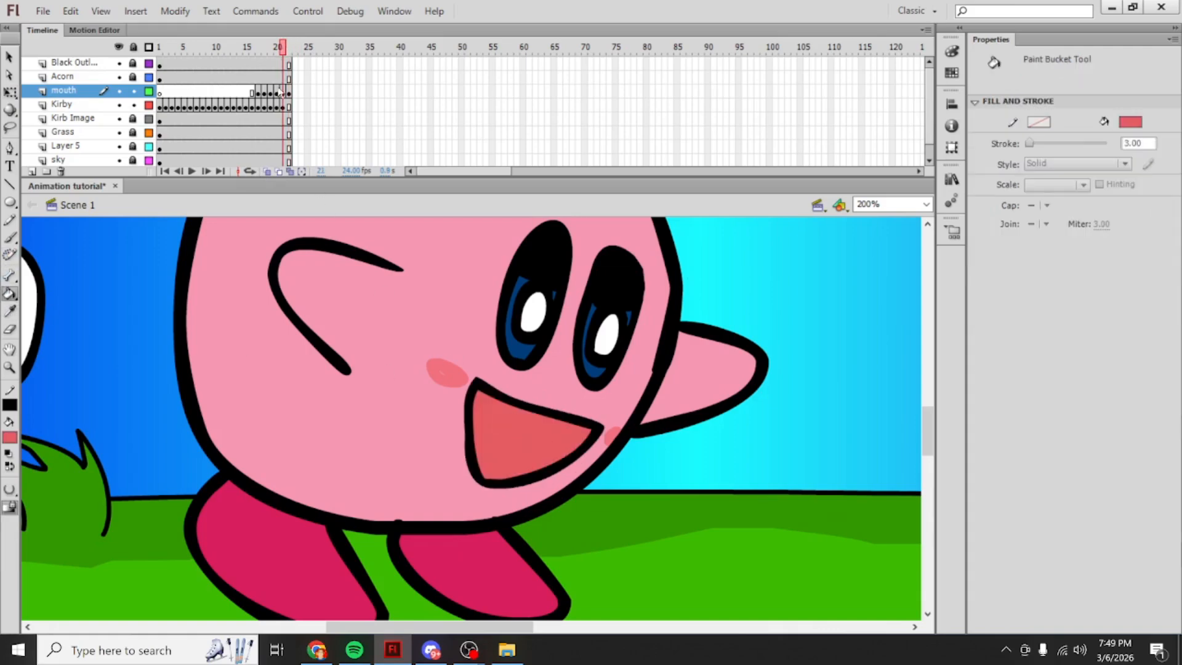
left_click(289, 48)
left_click(527, 430)
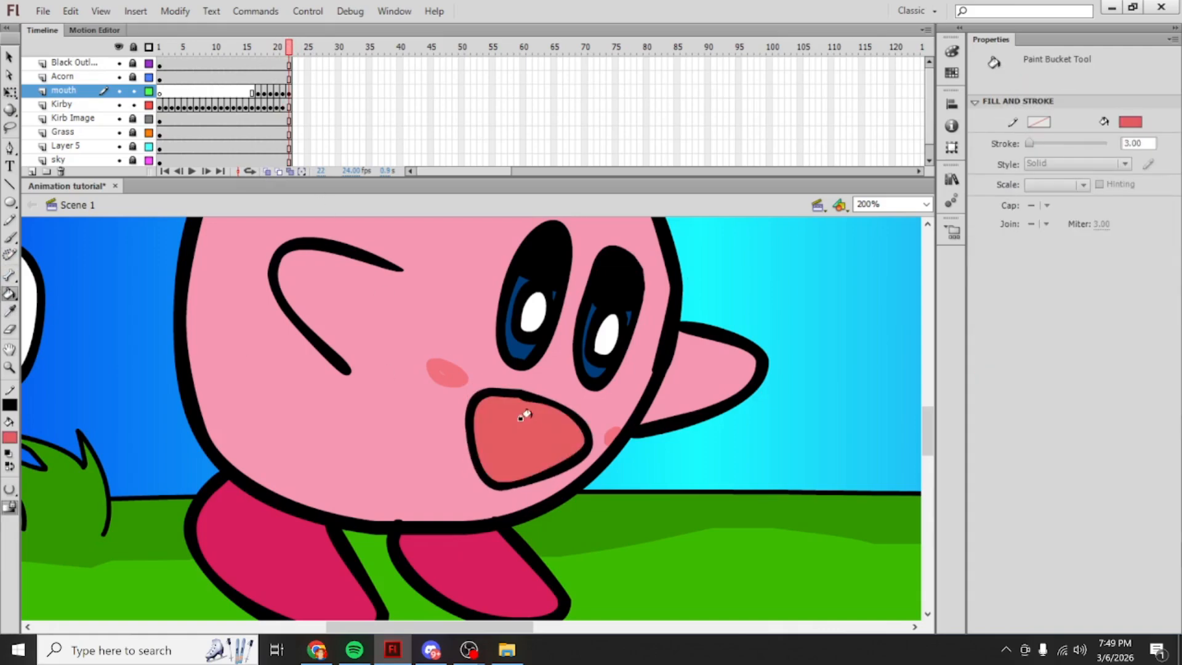
left_click(9, 238)
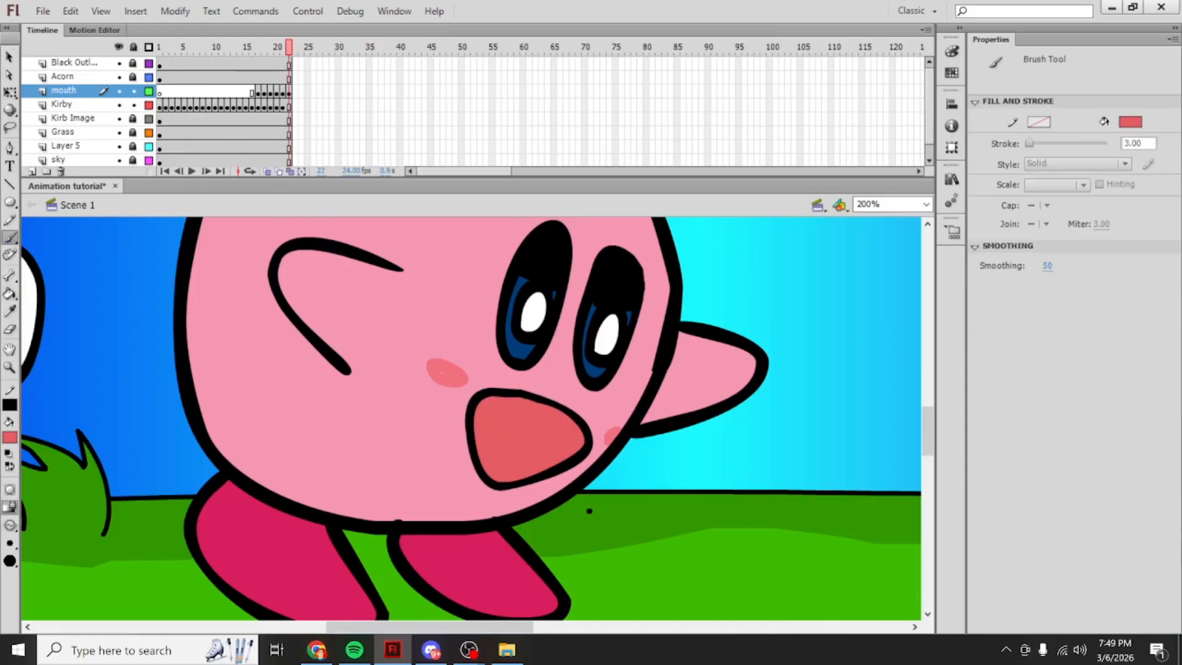
Step: Extend the scene to frame 24 and clear the mouth artwork from frame 24 of the mouth layer
left_click_drag(289, 50, 283, 50)
left_click_drag(283, 49, 289, 53)
left_click(290, 92)
left_click(301, 91)
right_click(302, 93)
left_click(366, 289)
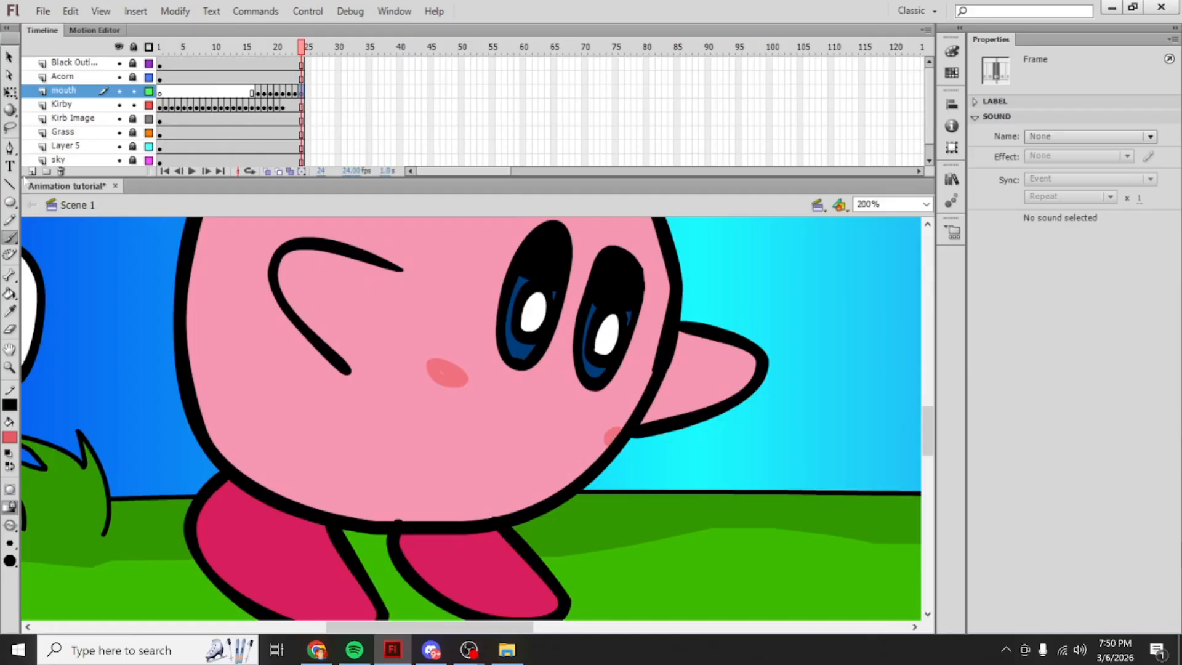
Step: Add a new layer above the mouth layer and insert a blank keyframe on its frame 24
left_click(32, 173)
left_click(305, 91)
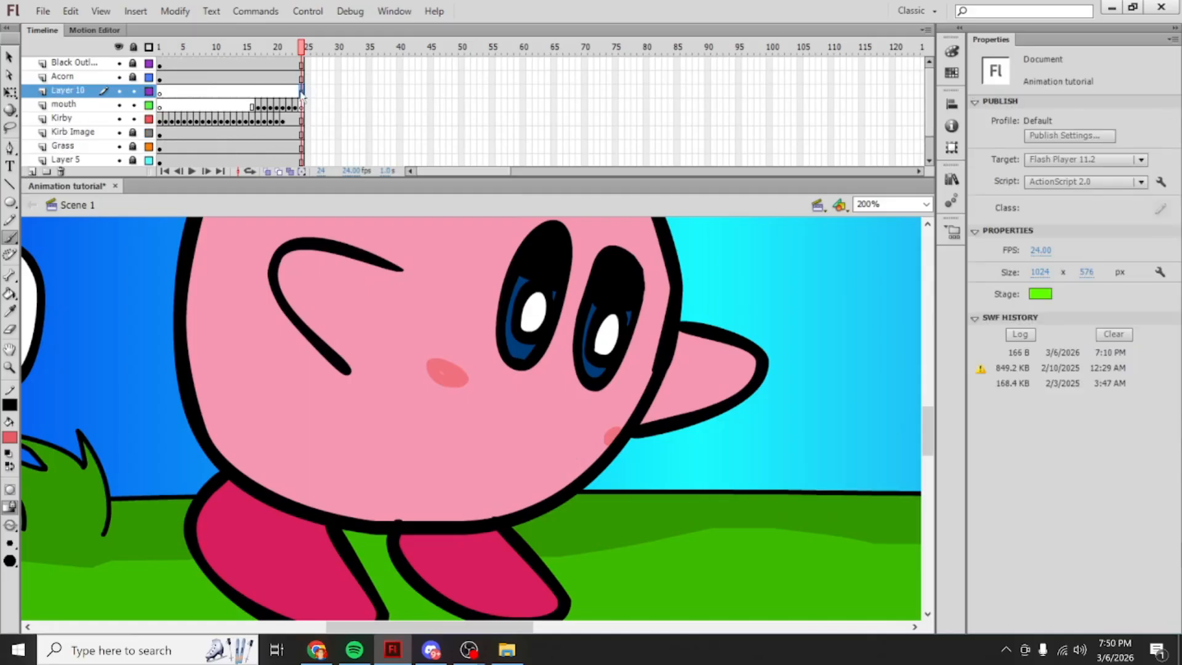
left_click(302, 93)
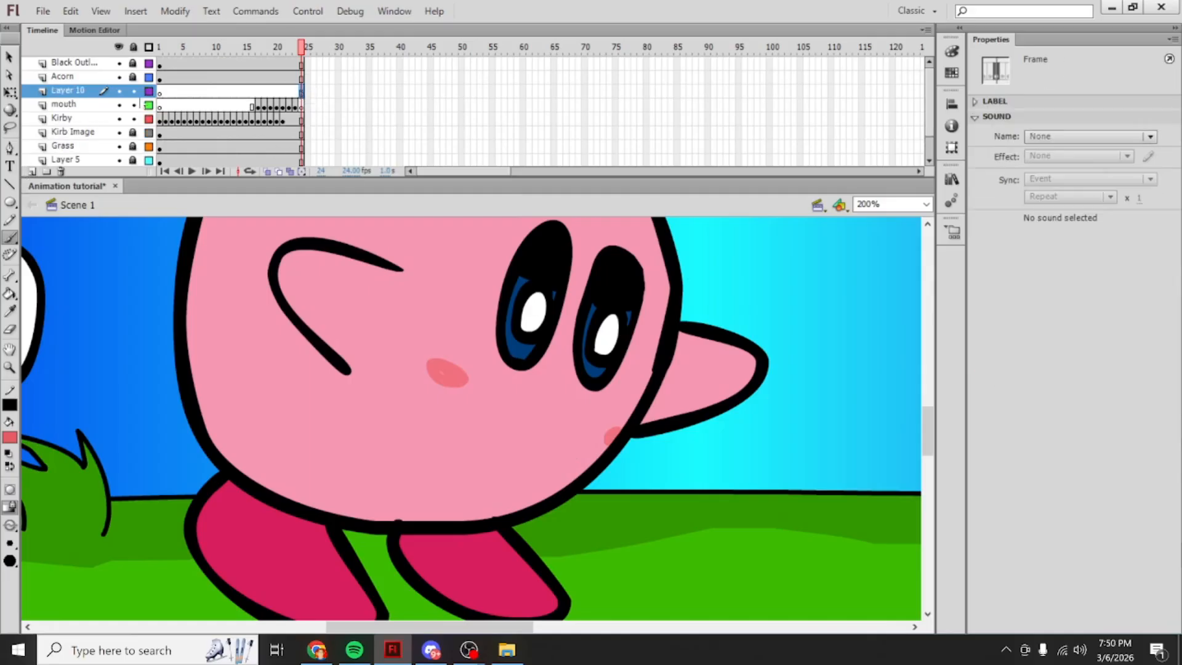
key("F5")
left_click(295, 107)
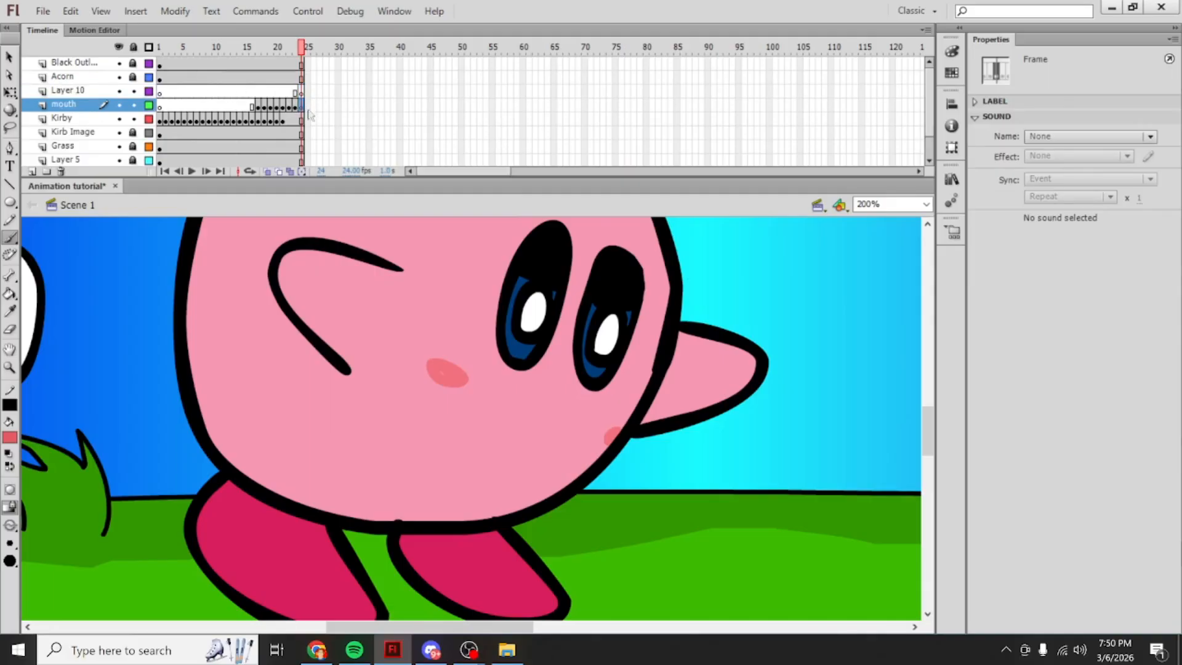
left_click(296, 106)
left_click(301, 106)
left_click(303, 91)
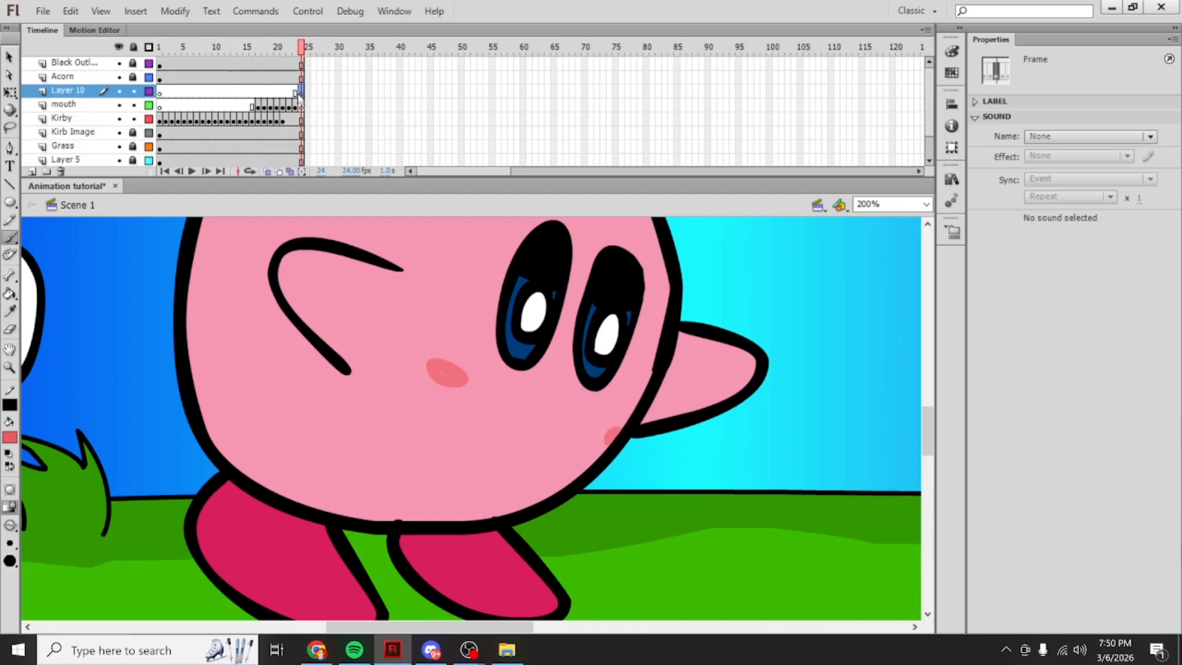
Step: With the Oval tool, draw a red, near-circular mouth with a black outline of thickness 4 on frame 24 of the new layer
left_click(10, 202)
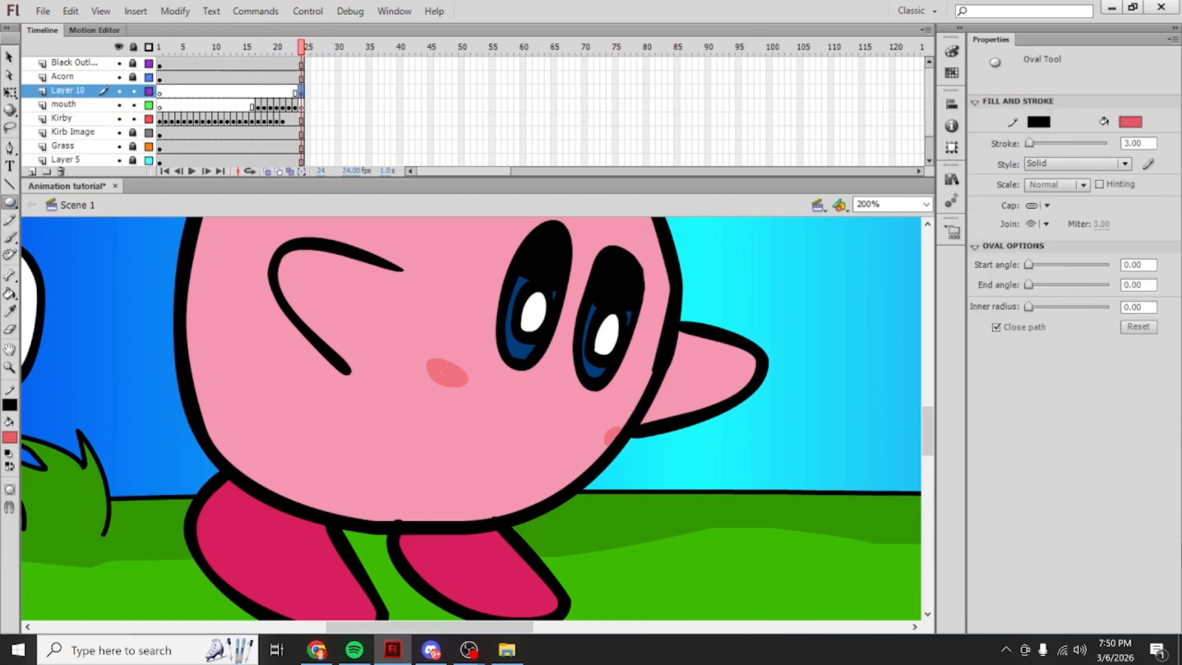
left_click_drag(439, 381, 560, 478)
key("ctrl+z")
left_click(6, 204)
left_click(87, 219)
left_click_drag(453, 322, 363, 403)
key("ctrl+z")
left_click(1146, 145)
type("4")
left_click(1093, 150)
left_click_drag(458, 383, 577, 489)
Step: Move the oval mouth closer to the previous mouth's position, free-transform it to about 76 by 70 px and rotate it slightly
left_click(10, 57)
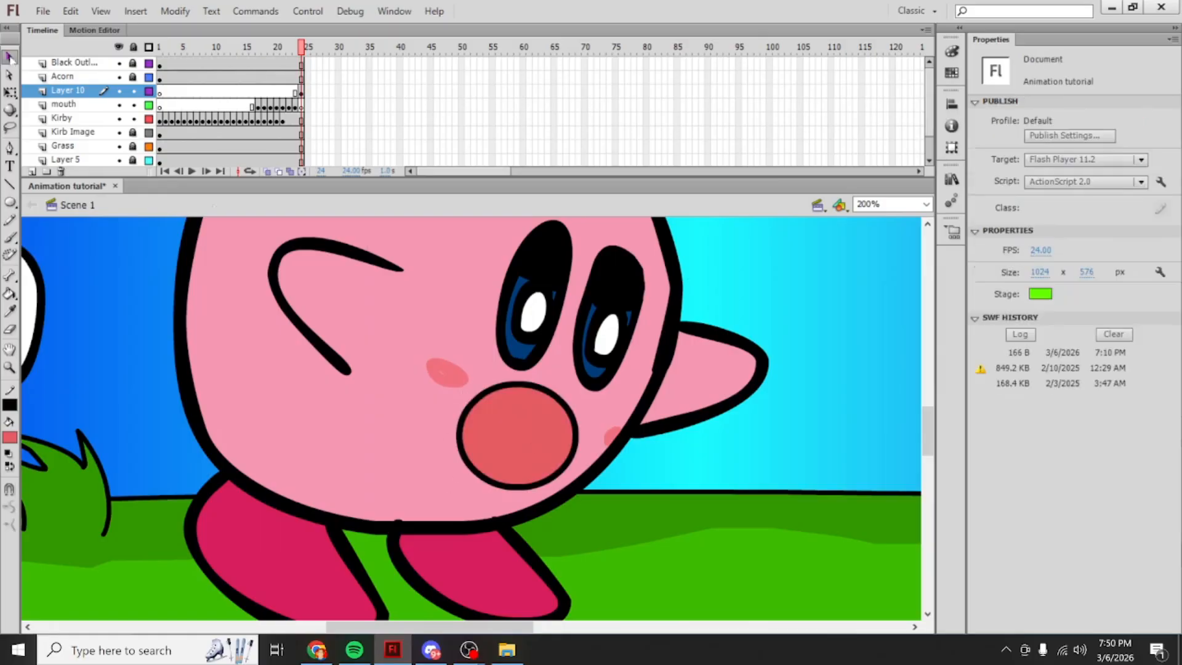
double_click(546, 430)
left_click_drag(545, 430, 552, 430)
left_click(10, 91)
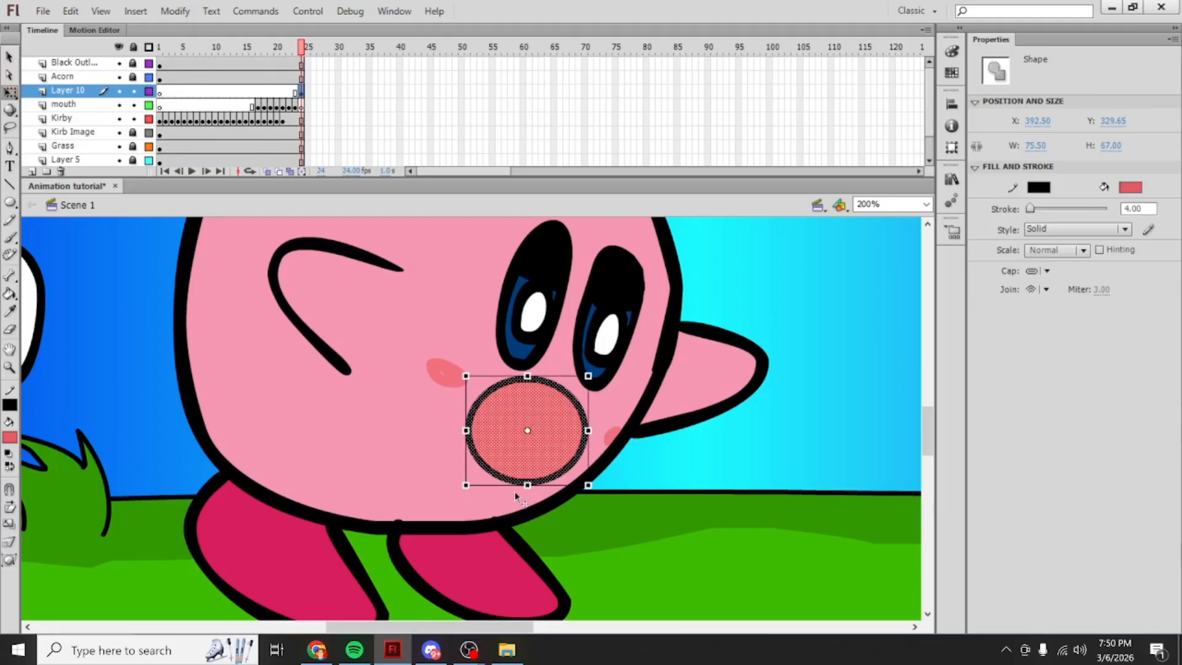
left_click_drag(465, 487, 464, 491)
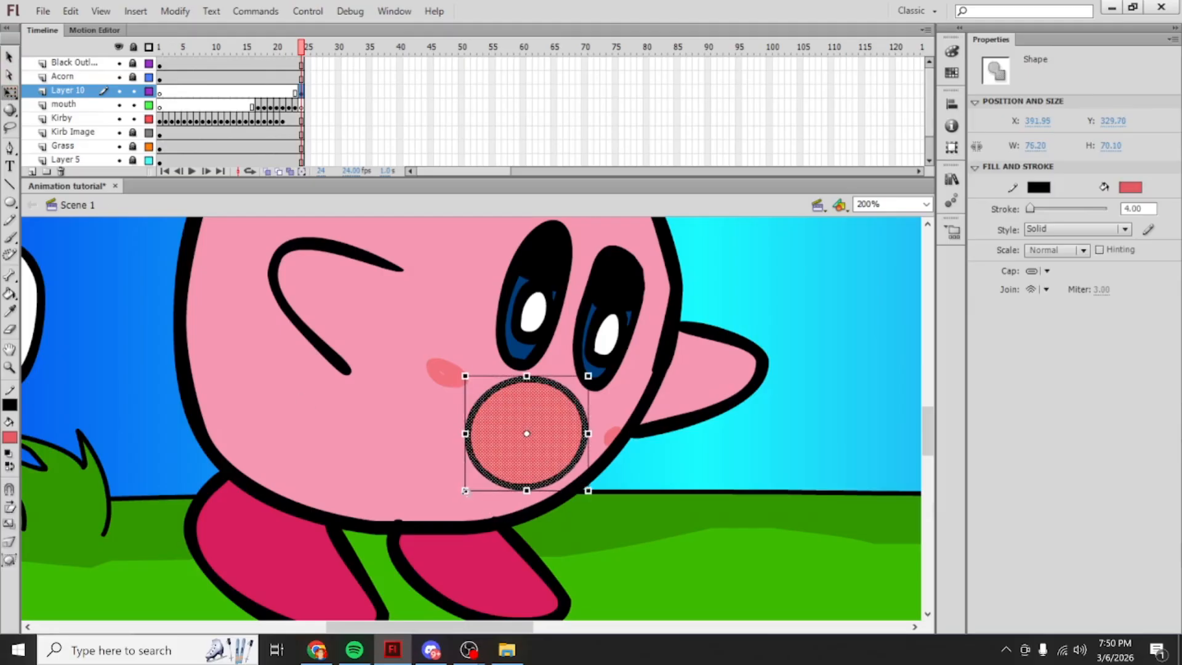
left_click_drag(580, 373, 547, 407)
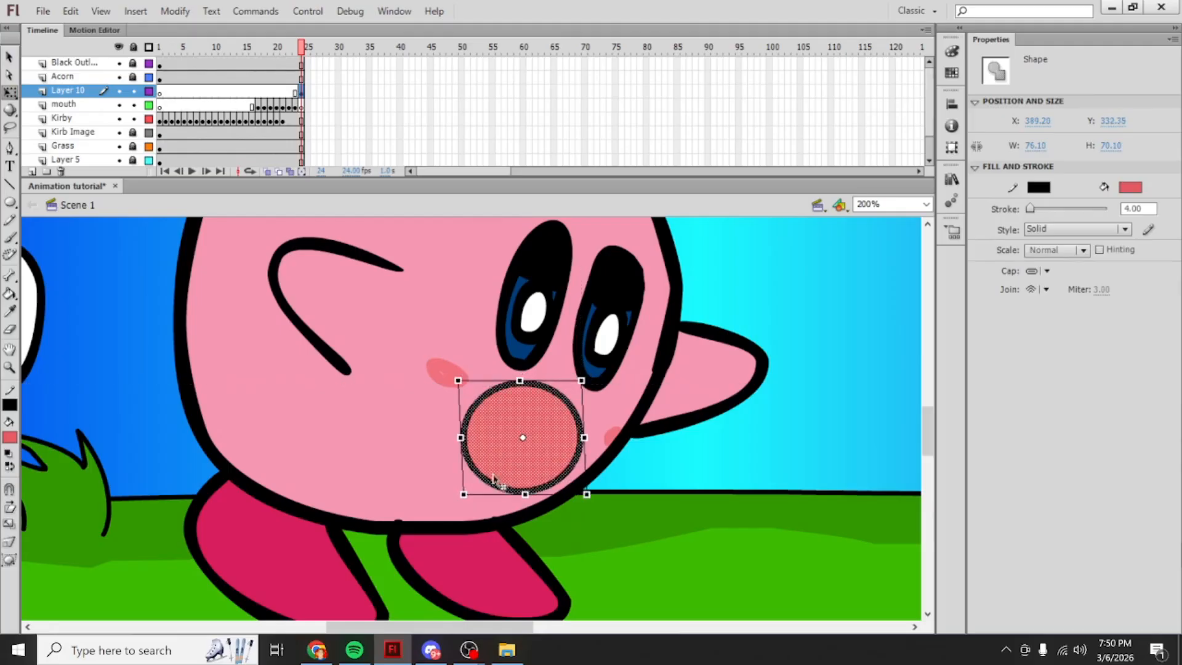
left_click_drag(462, 495, 394, 501)
key("ctrl+z")
left_click_drag(459, 381, 385, 348)
key("ctrl+z")
Step: Reposition the oval mouth and scale it to about 74 by 68 px, checking it against frame 23
left_click_drag(553, 417, 559, 417)
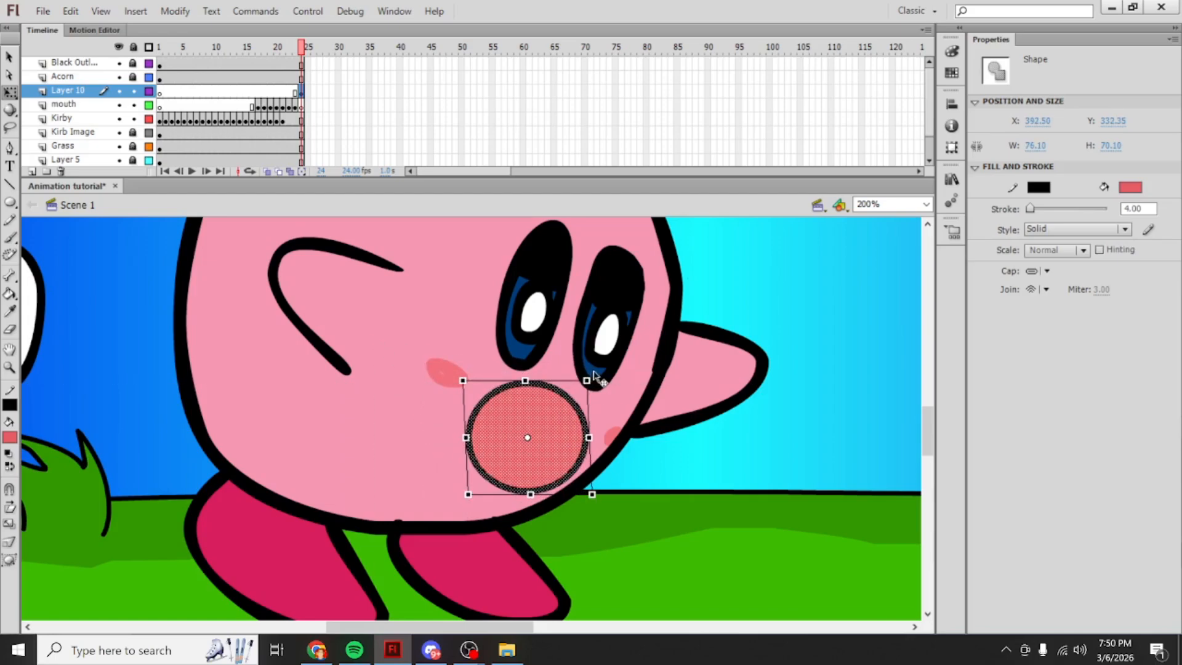
left_click_drag(587, 380, 572, 406)
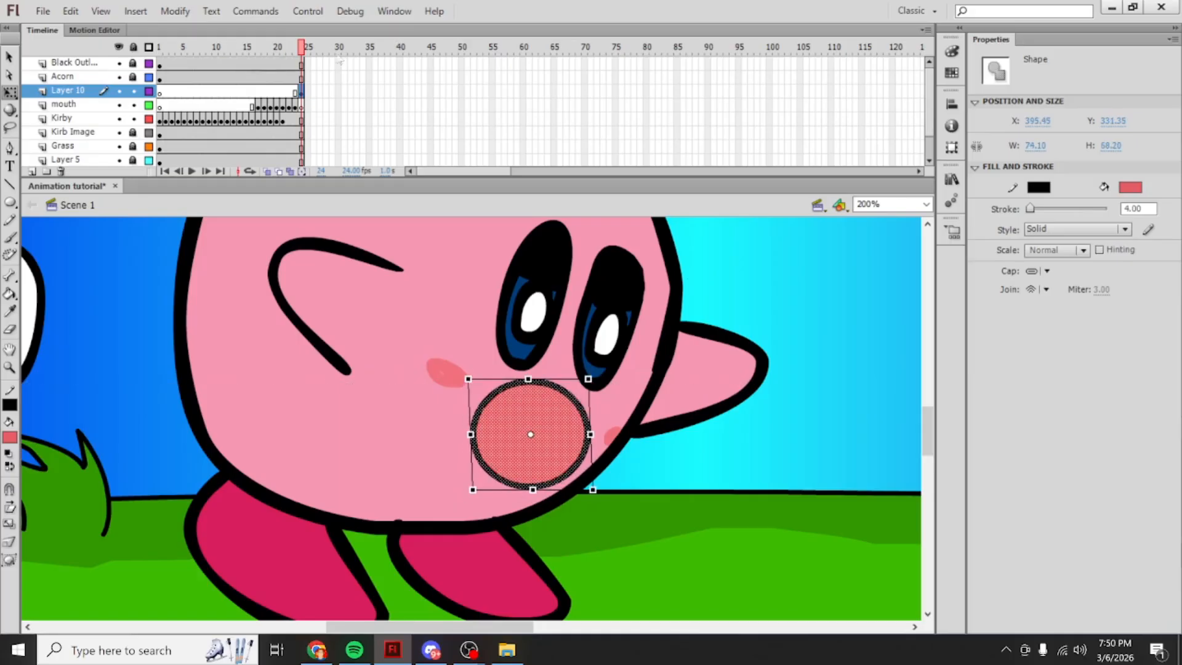
mouse_move(301, 53)
left_mouse_down()
mouse_move(277, 55)
mouse_move(317, 60)
left_mouse_up()
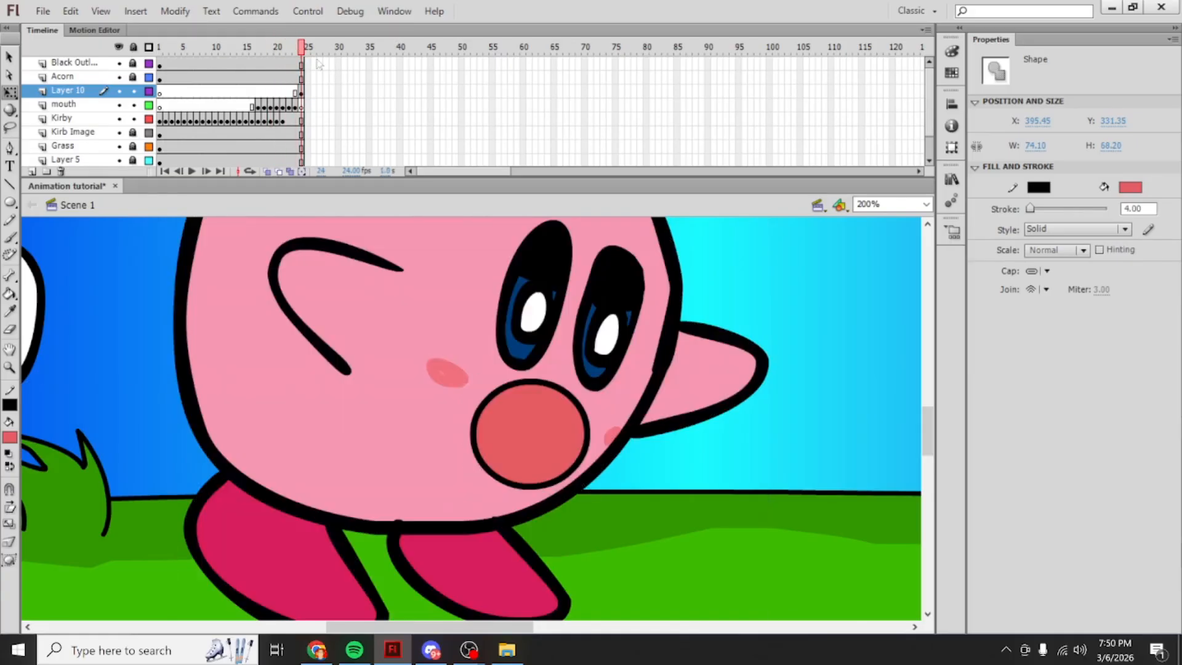
left_click(297, 91)
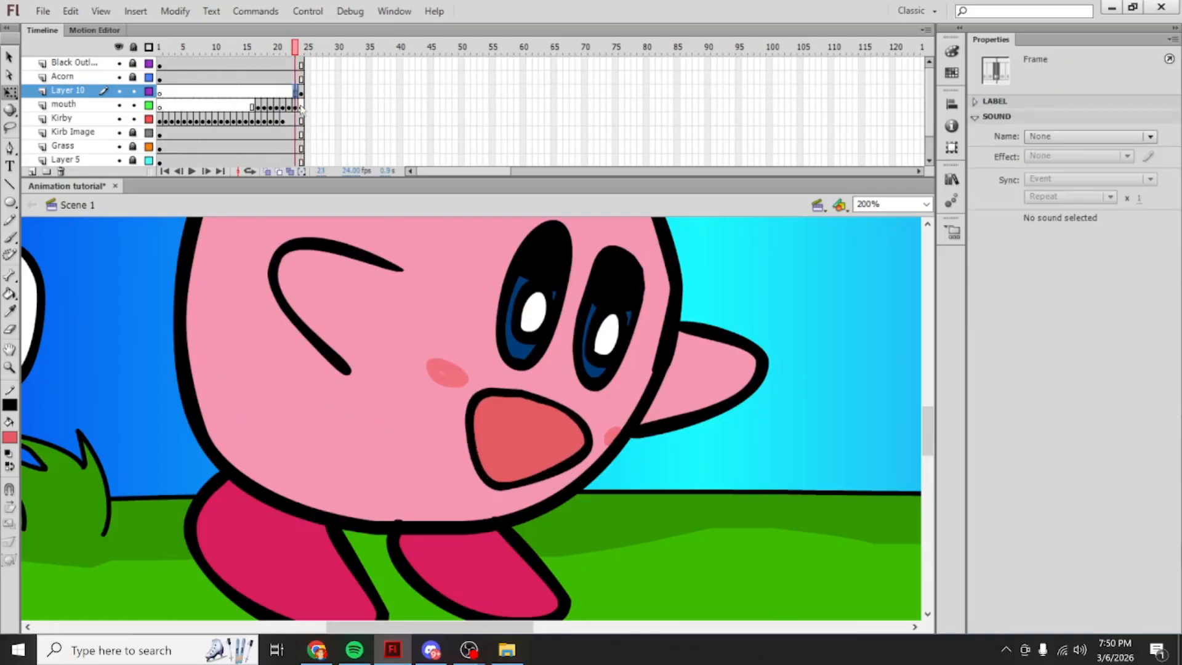
left_click(301, 92)
Step: Set the oval mouth's outline thickness to 5 and nudge the oval to match the previous mouth's position
left_click(580, 454)
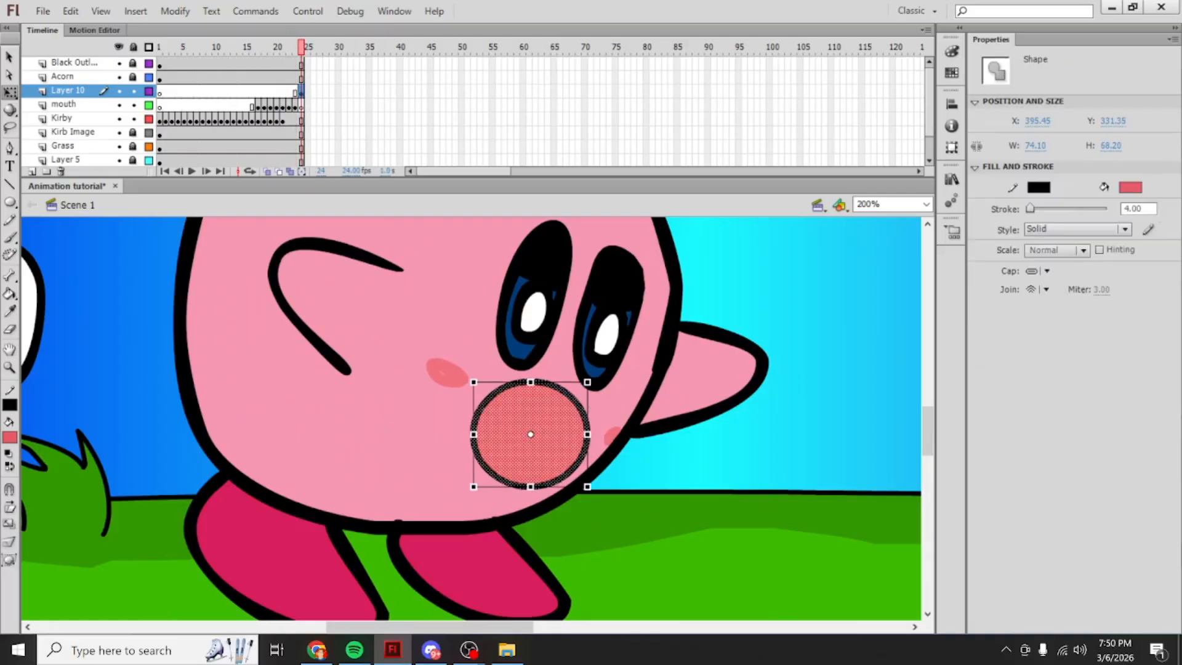
left_click(831, 333)
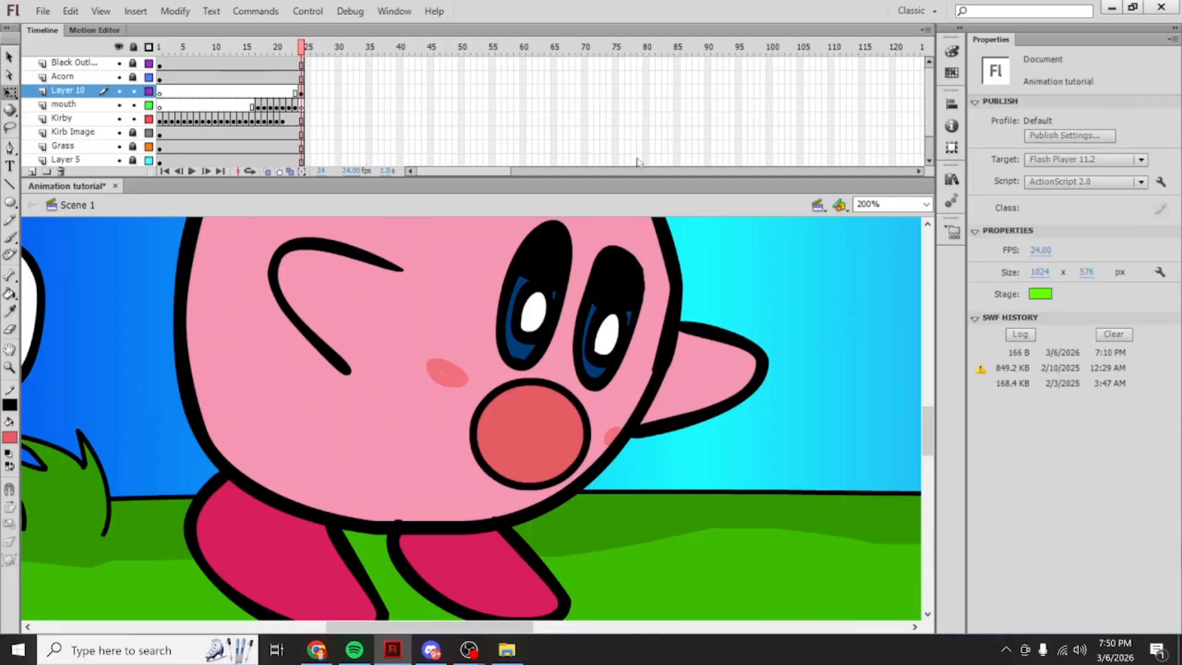
scroll(632, 385, "up", 2)
scroll(554, 374, "down", 4)
scroll(425, 401, "up", 3)
left_click(301, 92)
left_click(551, 454)
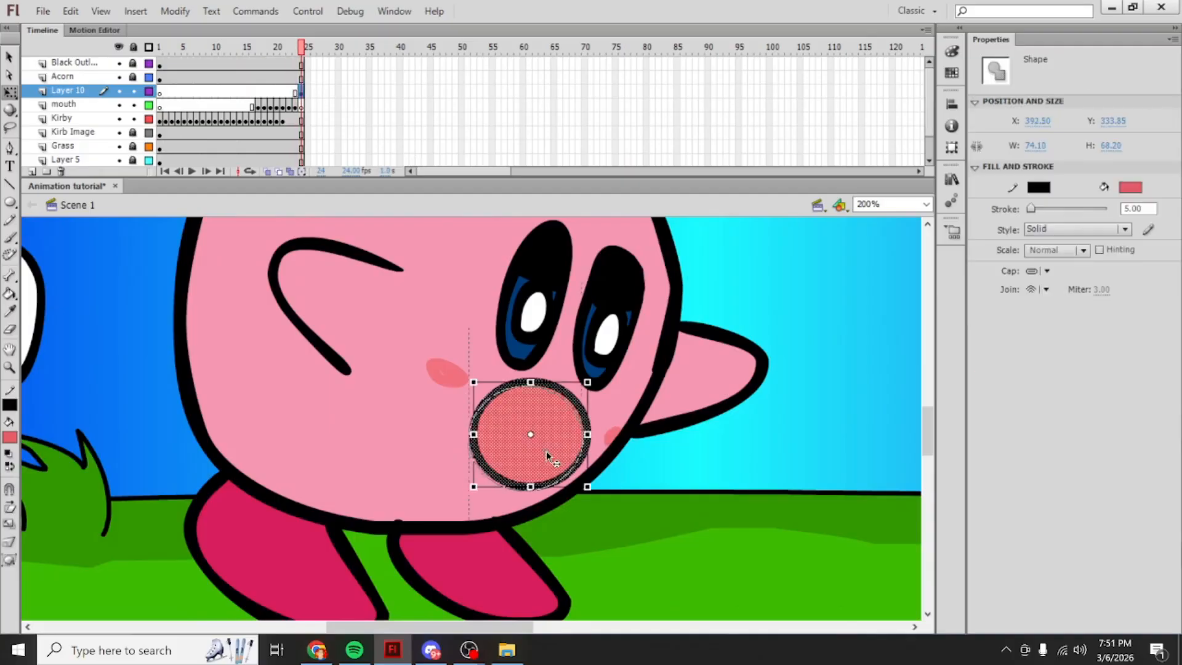
Step: Create a motion tween on frame 24 of the new layer, converting the oval mouth to a symbol, and compare it with frame 23
right_click(301, 93)
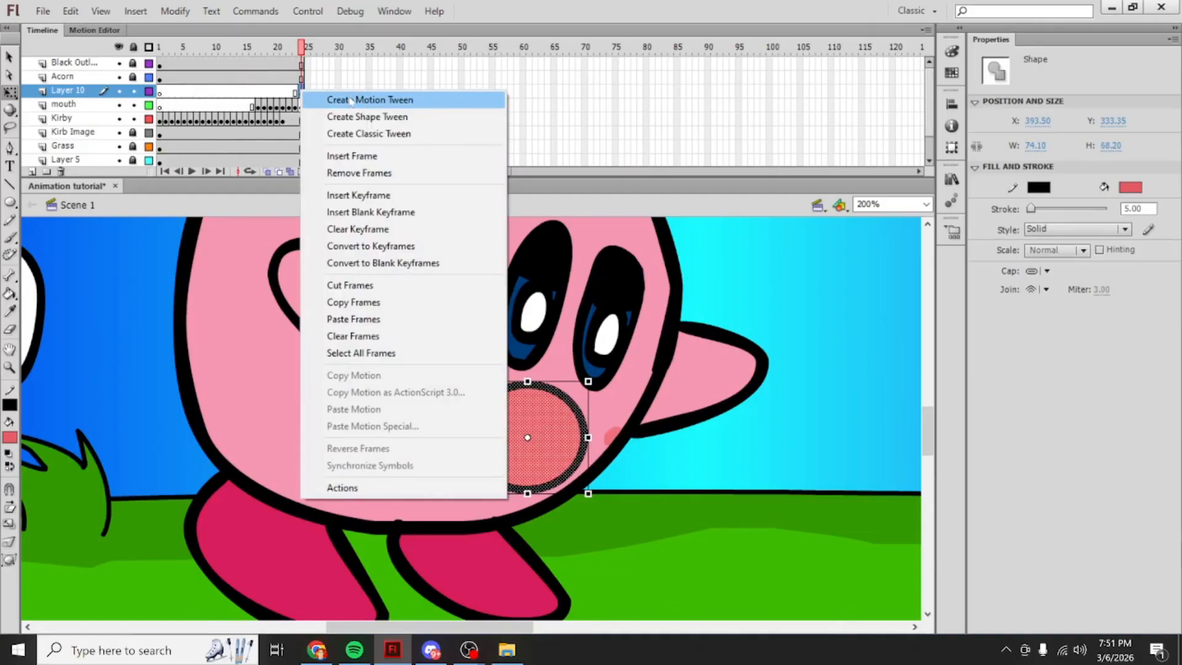
left_click(355, 100)
left_click(671, 354)
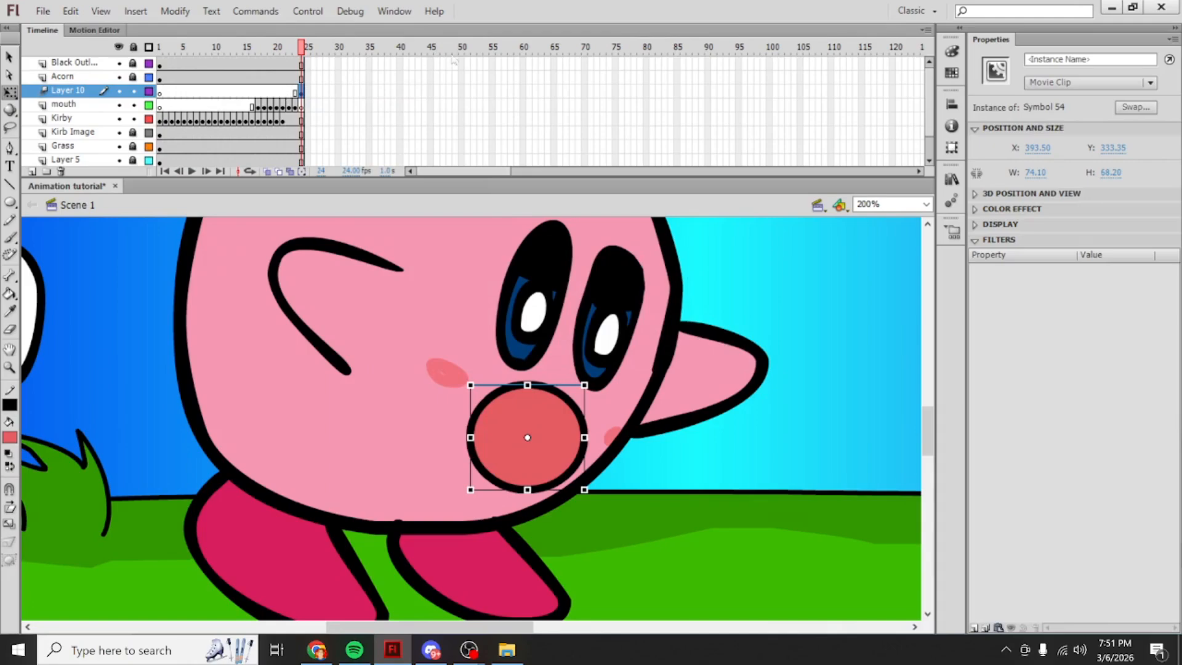
left_click(296, 49)
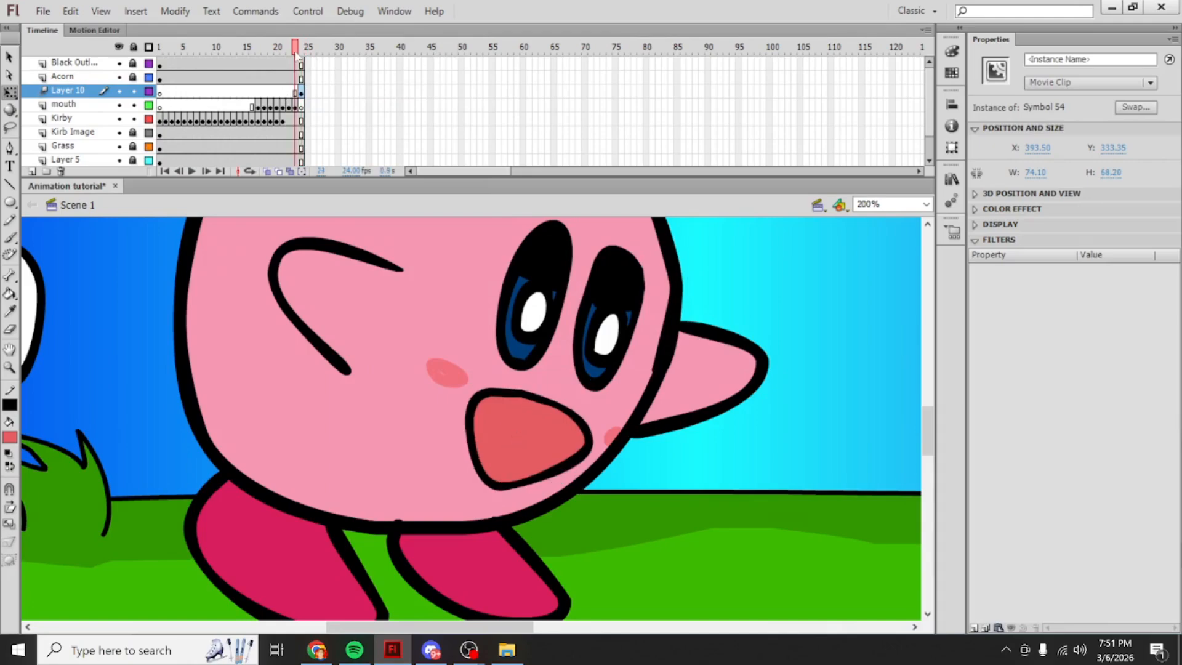
left_click(301, 48)
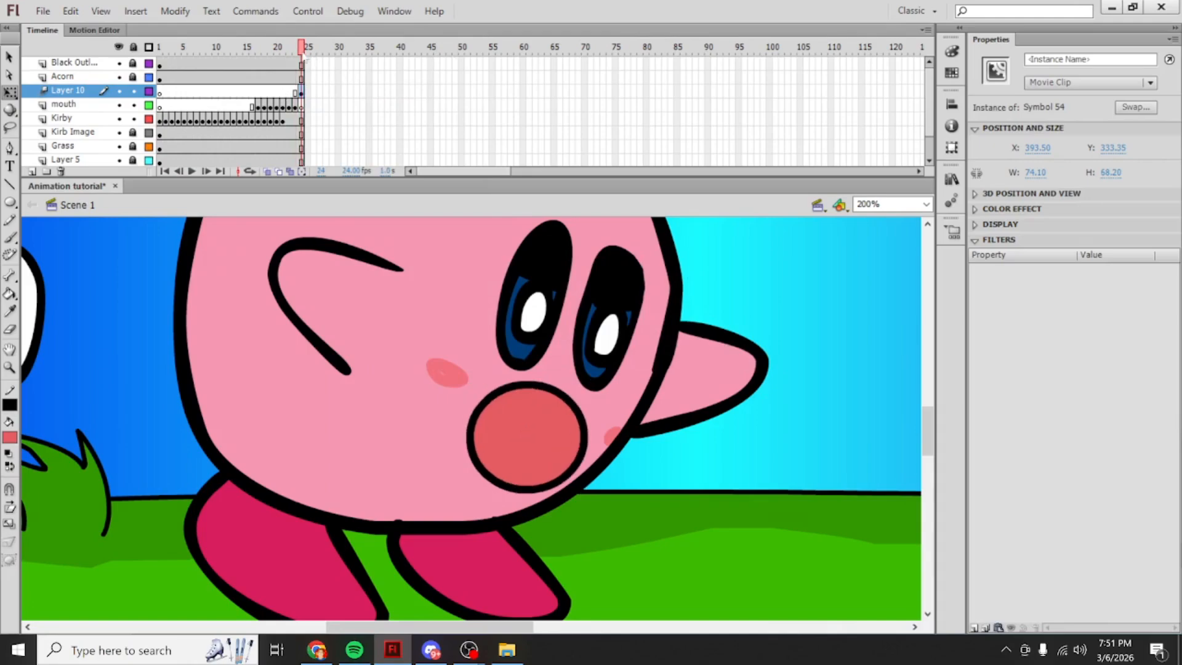
left_click(296, 93)
left_click(301, 91)
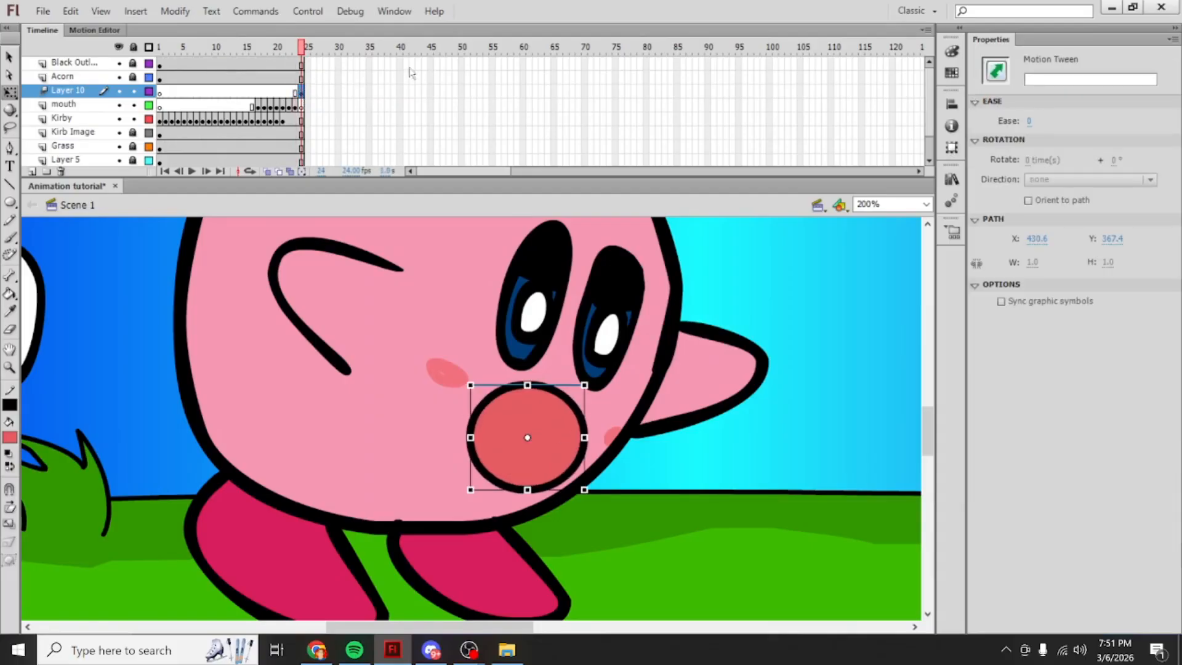
Step: Extend the scene by inserting keyframes at frame 50 on all layers
left_click_drag(465, 63, 465, 209)
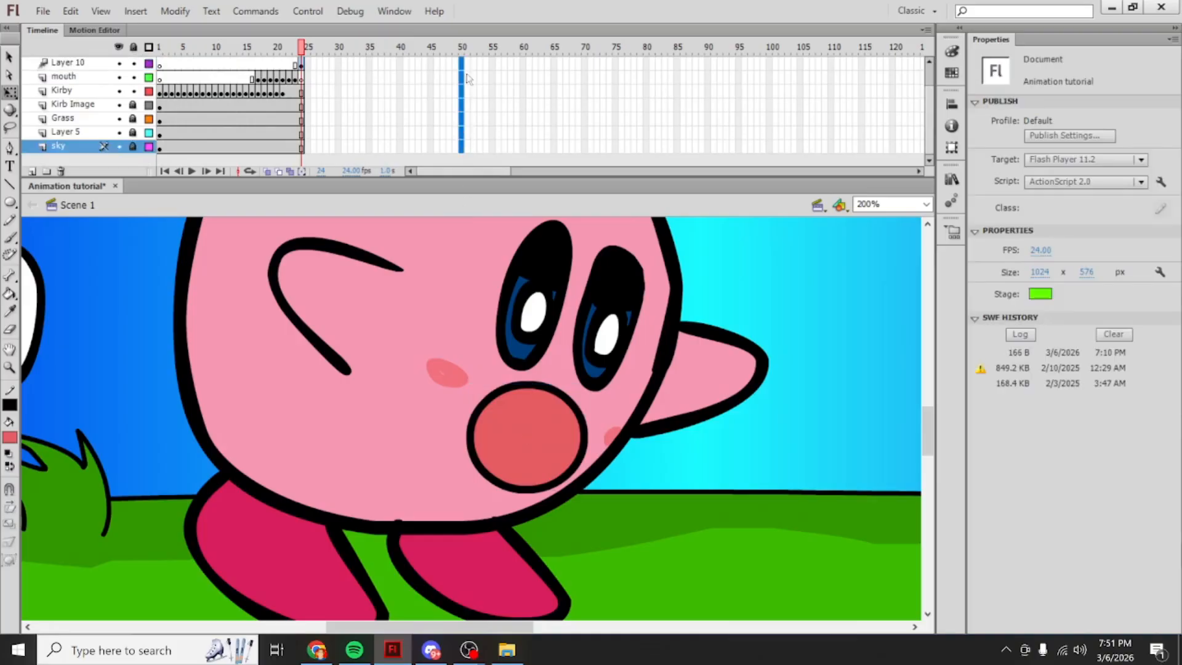
scroll(468, 78, "up", 2)
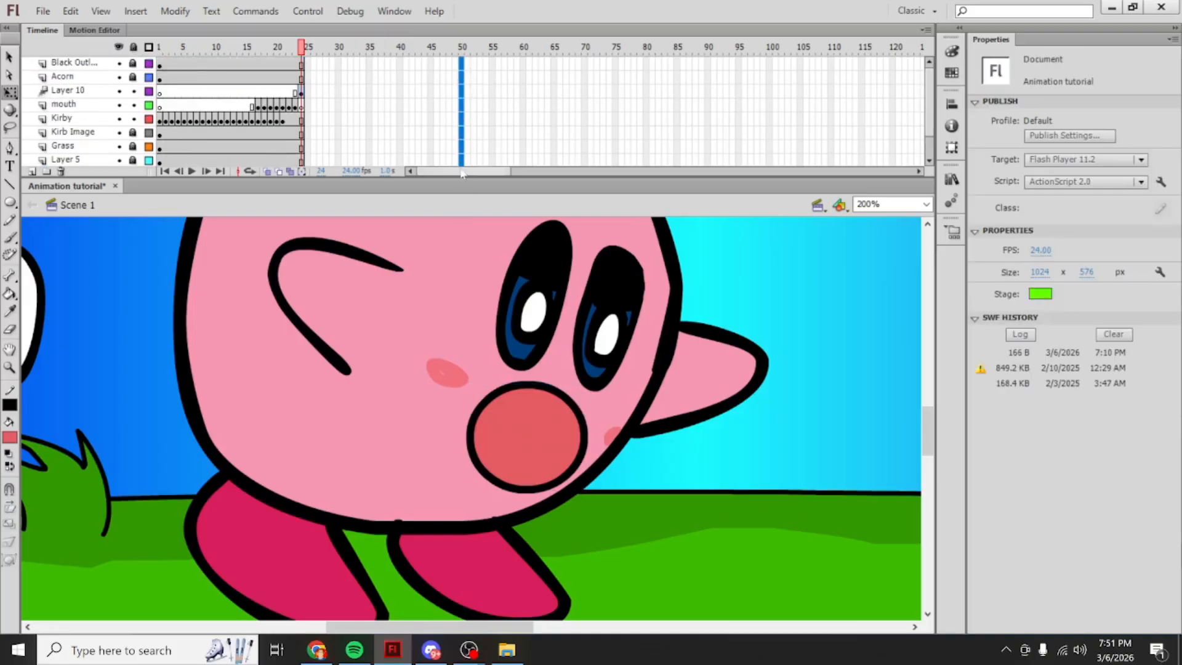
key("F5")
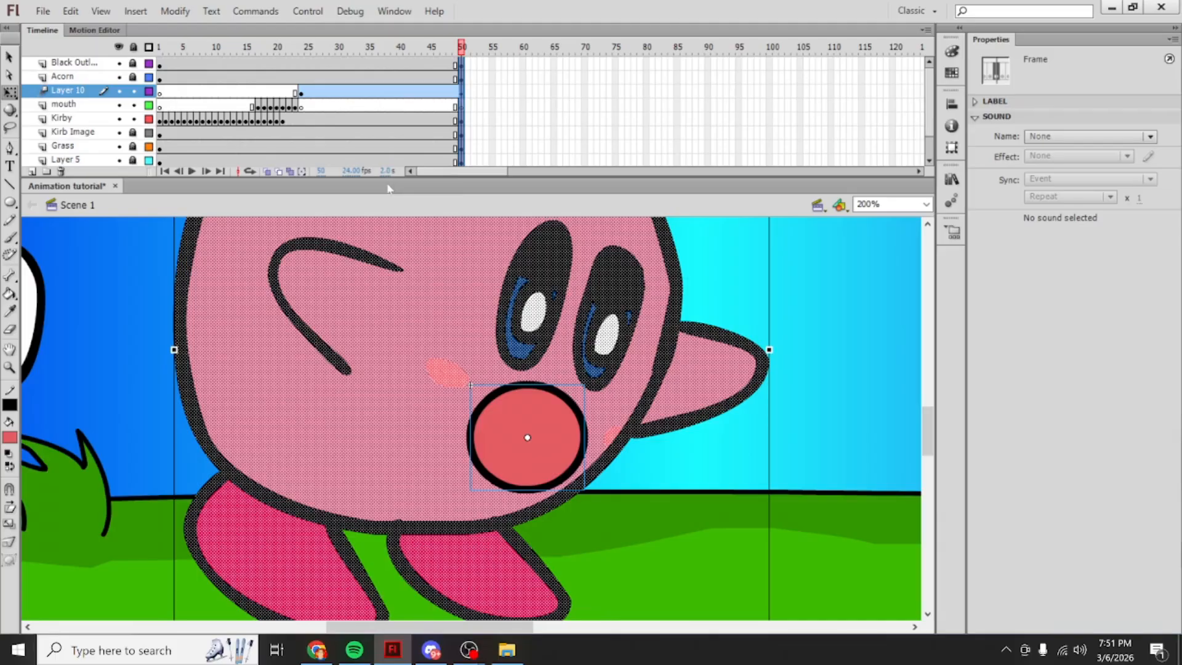
Step: Play the animation from frame 1 twice to check the change to the round mouth
left_click(159, 47)
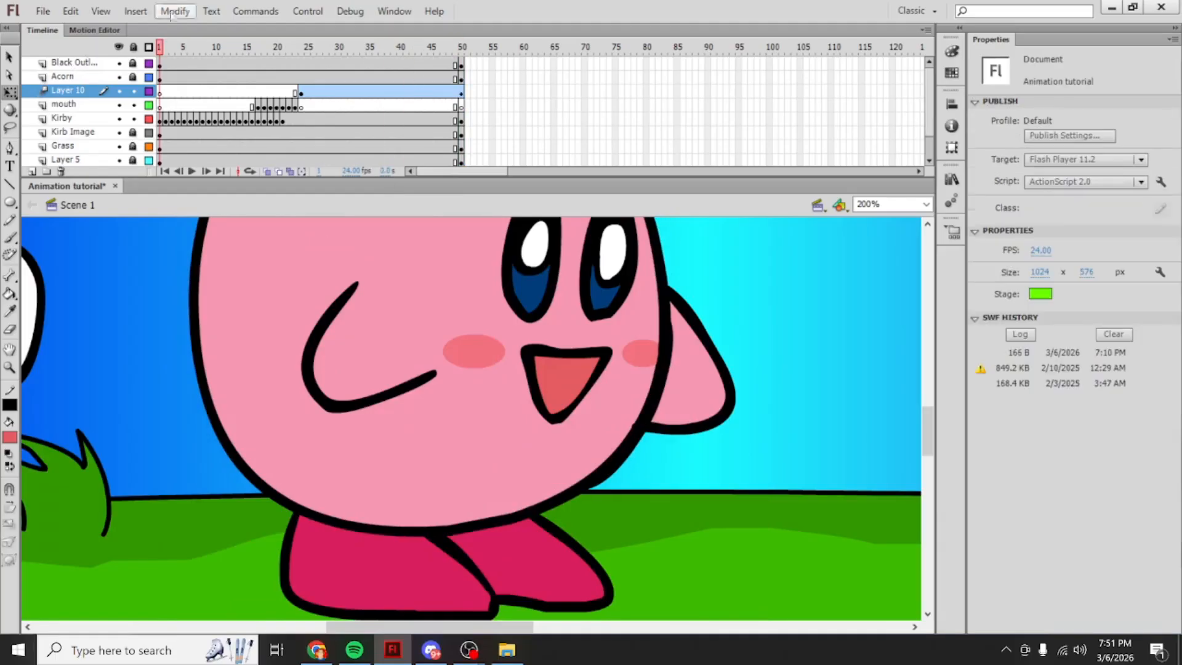
left_click(307, 11)
left_click(309, 26)
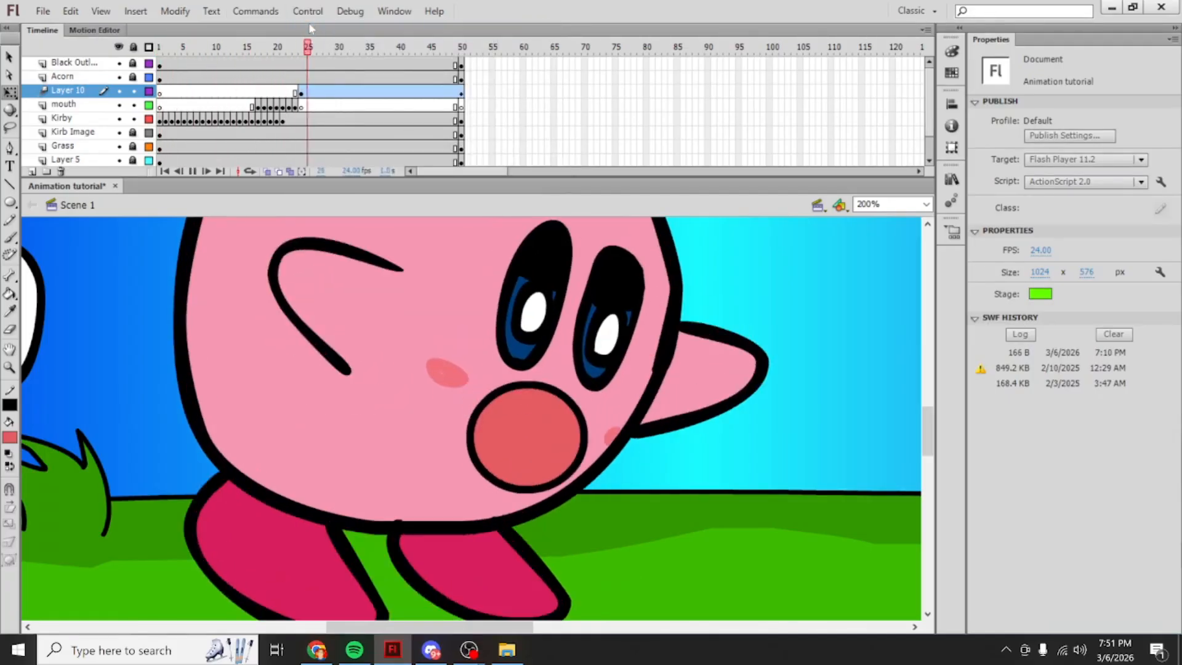
left_click_drag(461, 48, 158, 49)
left_click(308, 11)
left_click(310, 26)
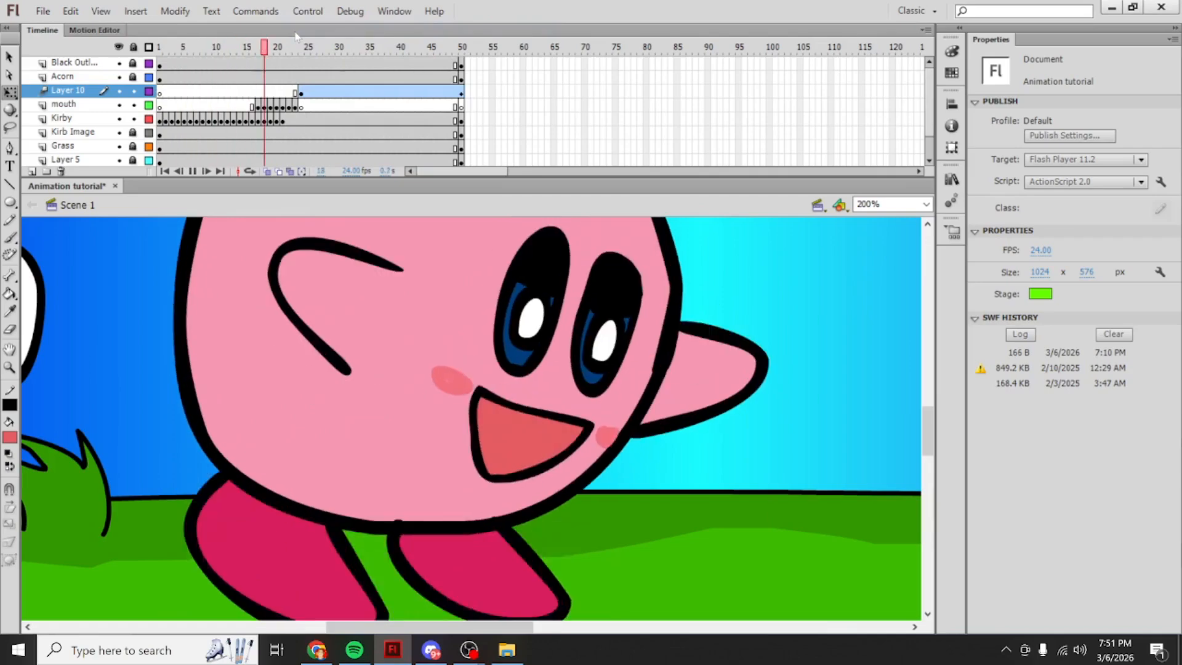
left_click(333, 78)
left_click(302, 94)
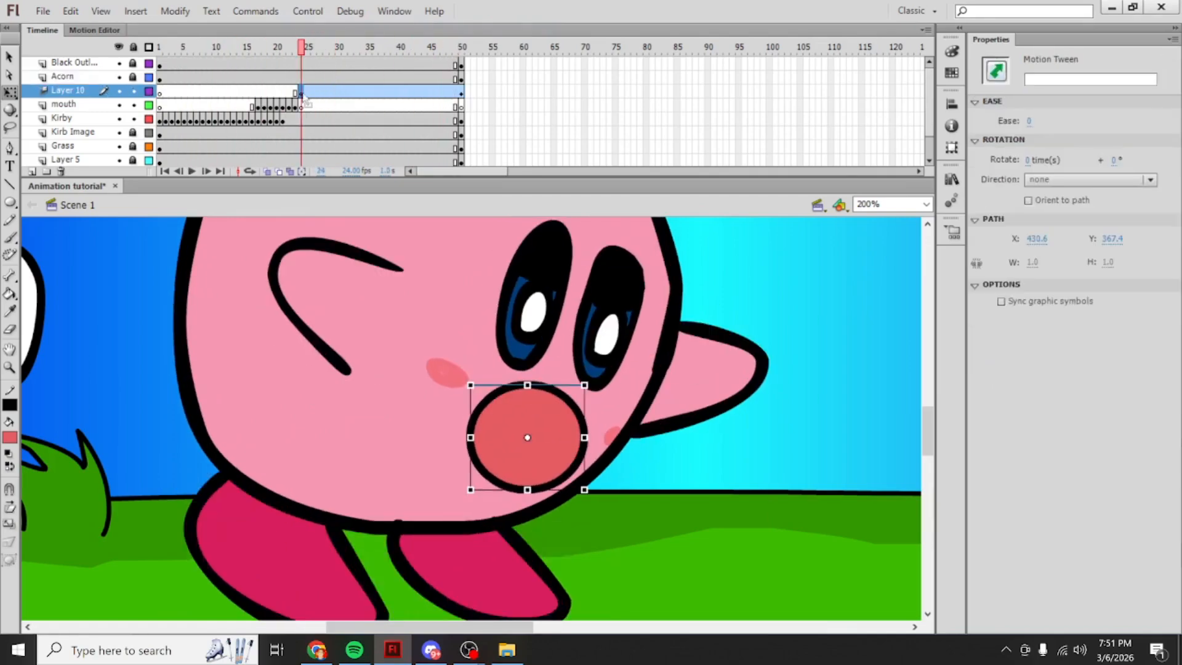
left_click(296, 93)
left_click(299, 93)
left_click(296, 93)
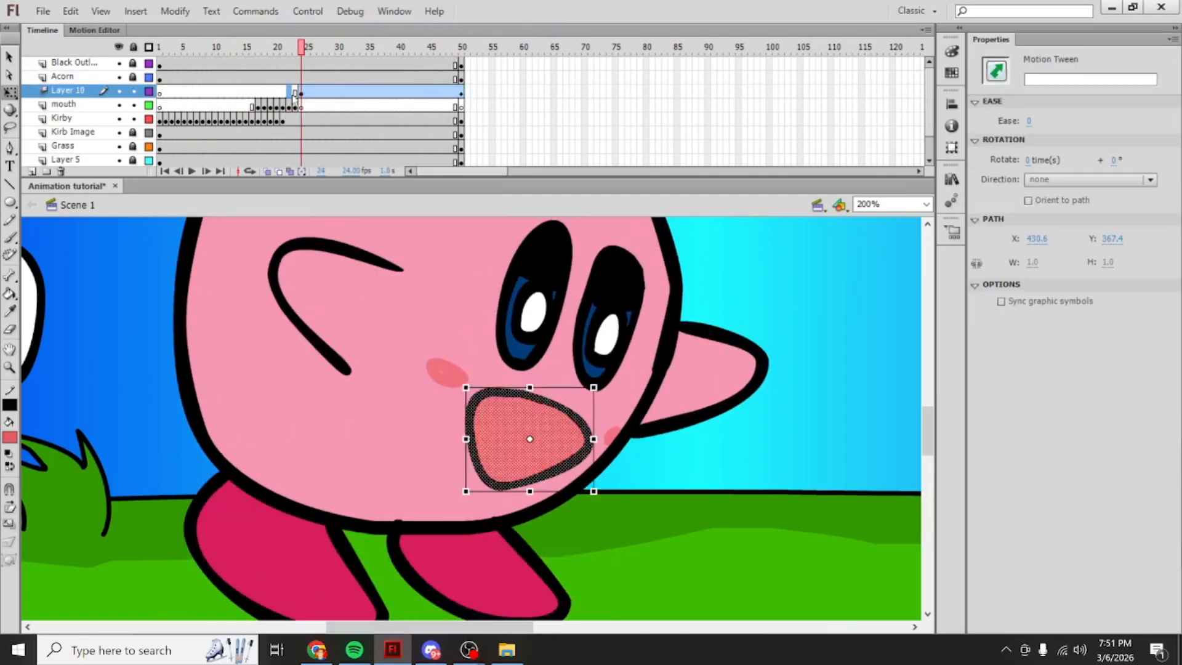
left_click(294, 92)
left_click(301, 93)
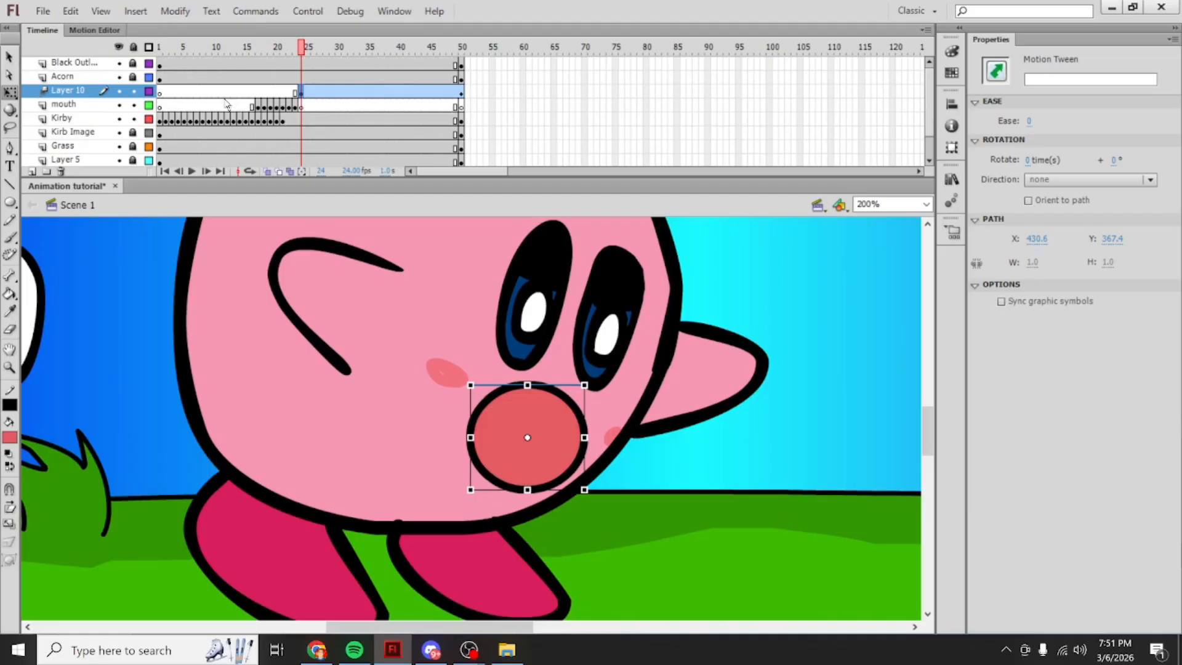
Step: On frame 50 of the tween layer, enlarge the round mouth to about 129 by 113 px and shift it to stay on Kirby's face
left_click(460, 92)
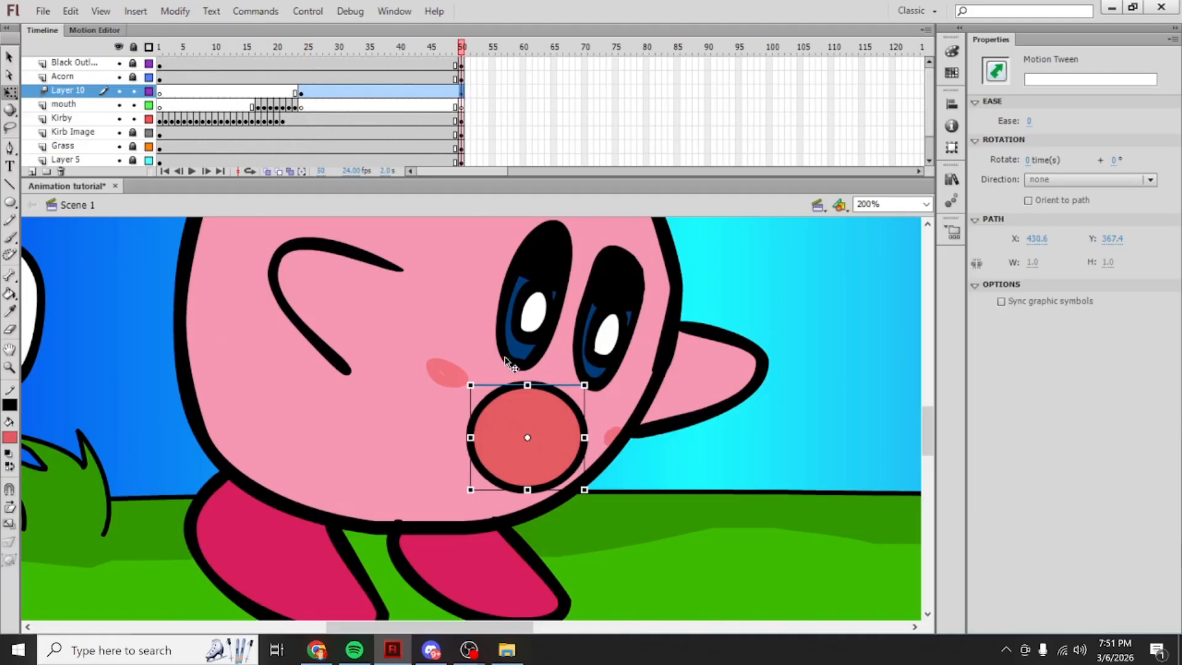
left_click(471, 490)
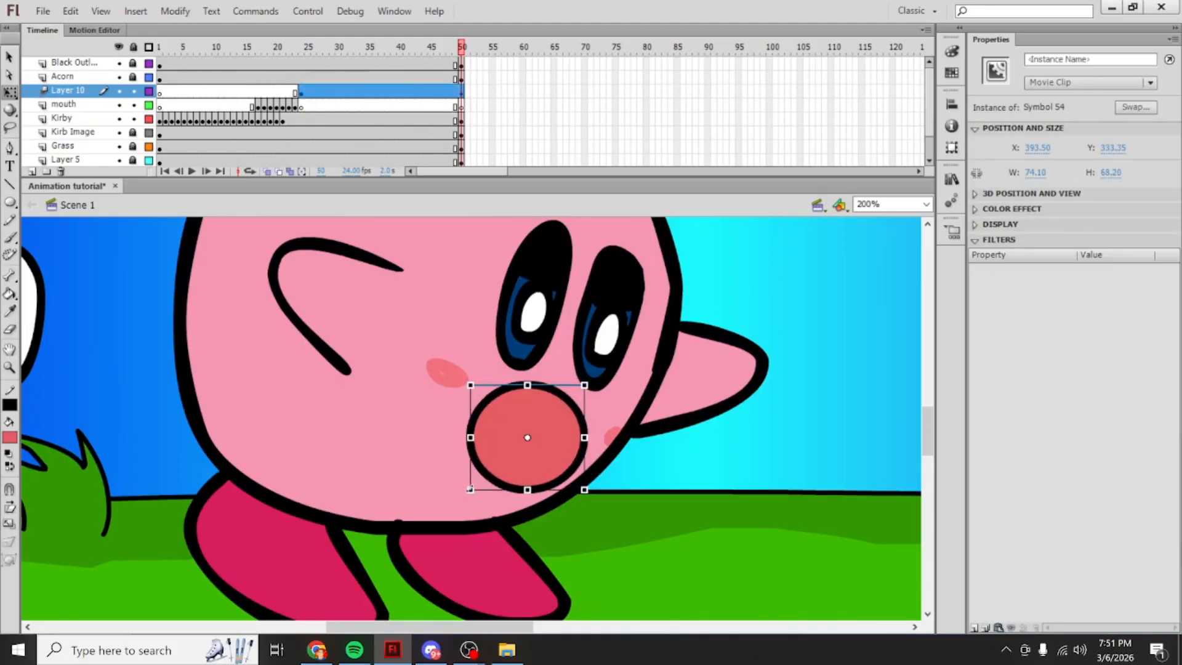
left_click_drag(471, 490, 453, 504)
left_click_drag(499, 459, 492, 468)
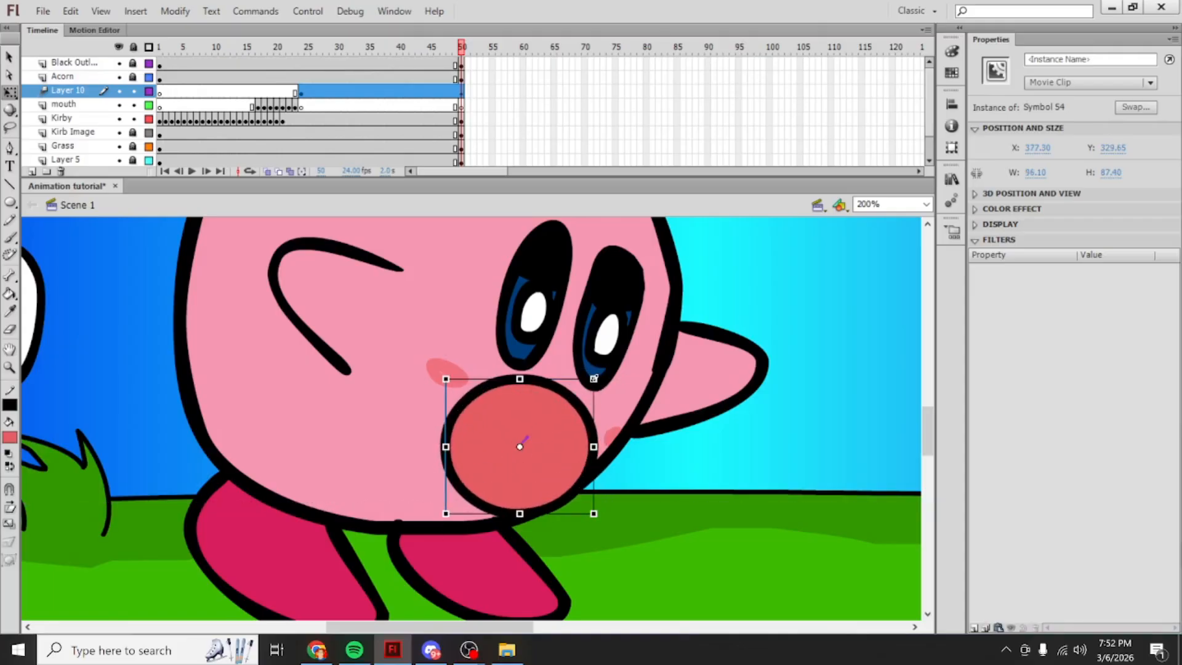
left_click_drag(593, 379, 618, 359)
left_click_drag(549, 436, 544, 442)
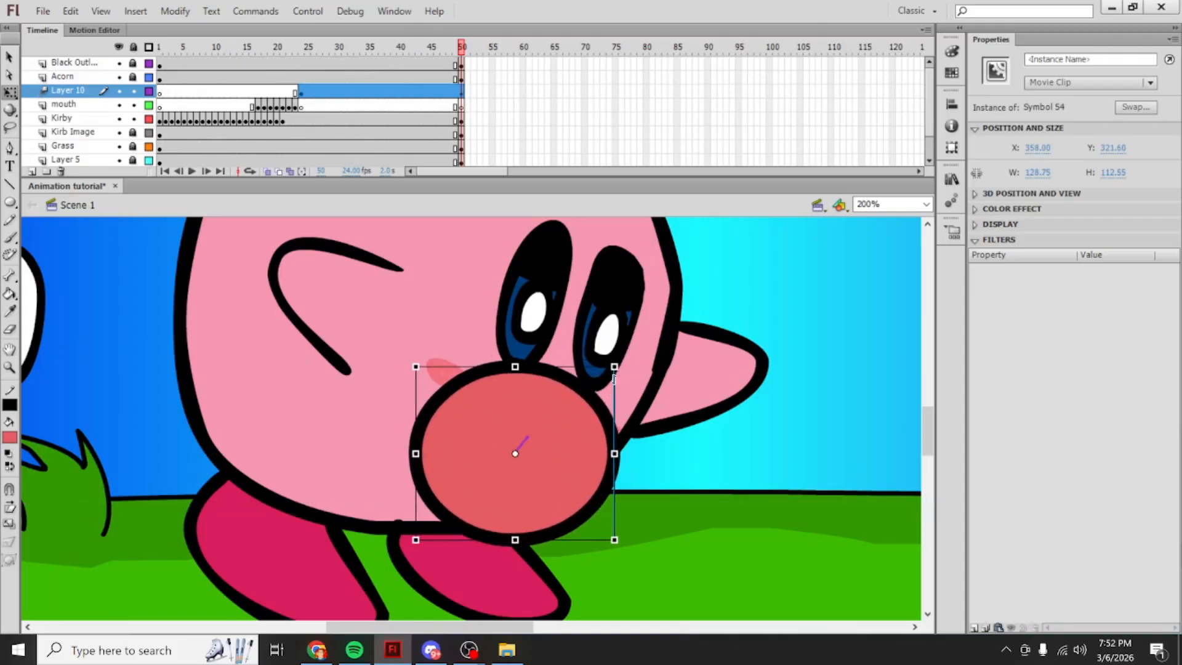
Step: Reduce the round mouth on frame 50 to about 105 by 93 px and shift it up on Kirby's face
left_click_drag(614, 367, 600, 379)
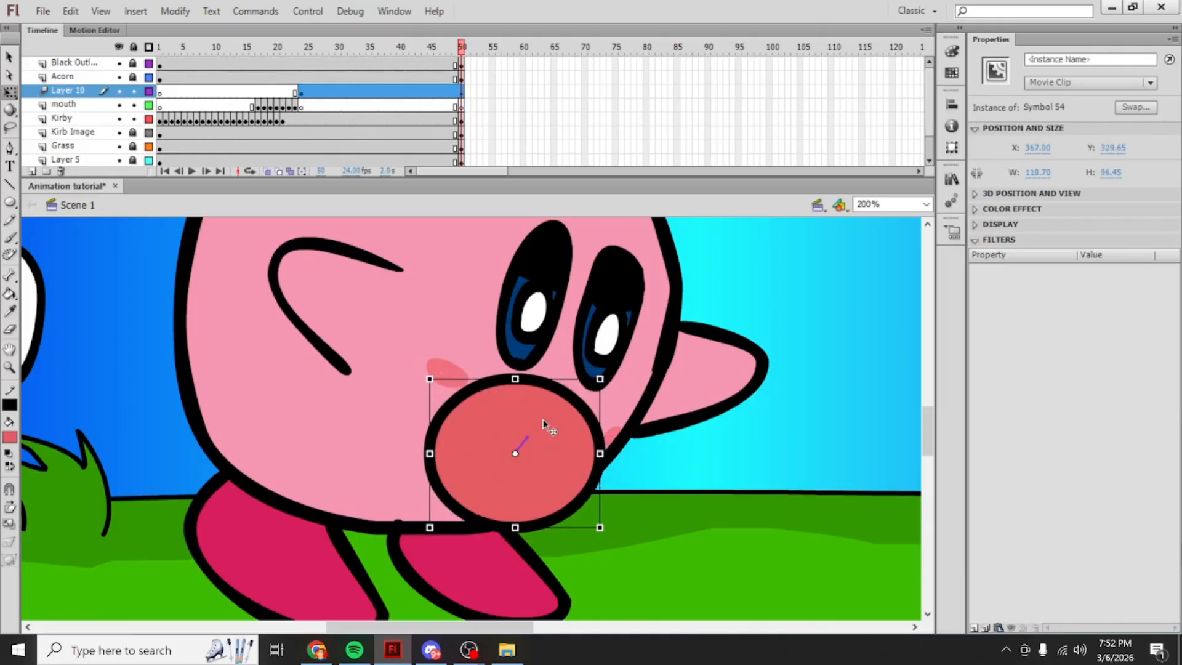
left_click_drag(547, 423, 551, 410)
left_click_drag(602, 366, 599, 370)
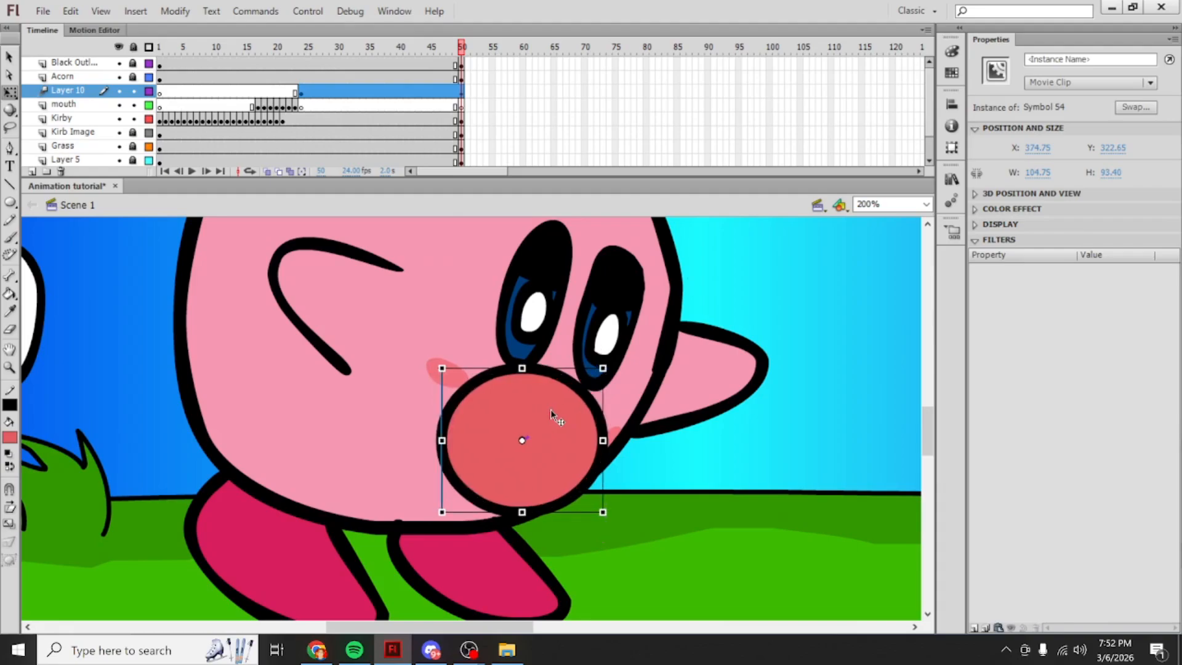
Step: Scrub through the timeline and play the animation several times to check how the round mouth grows
left_click(334, 48)
left_click_drag(279, 60, 227, 86)
key("Return")
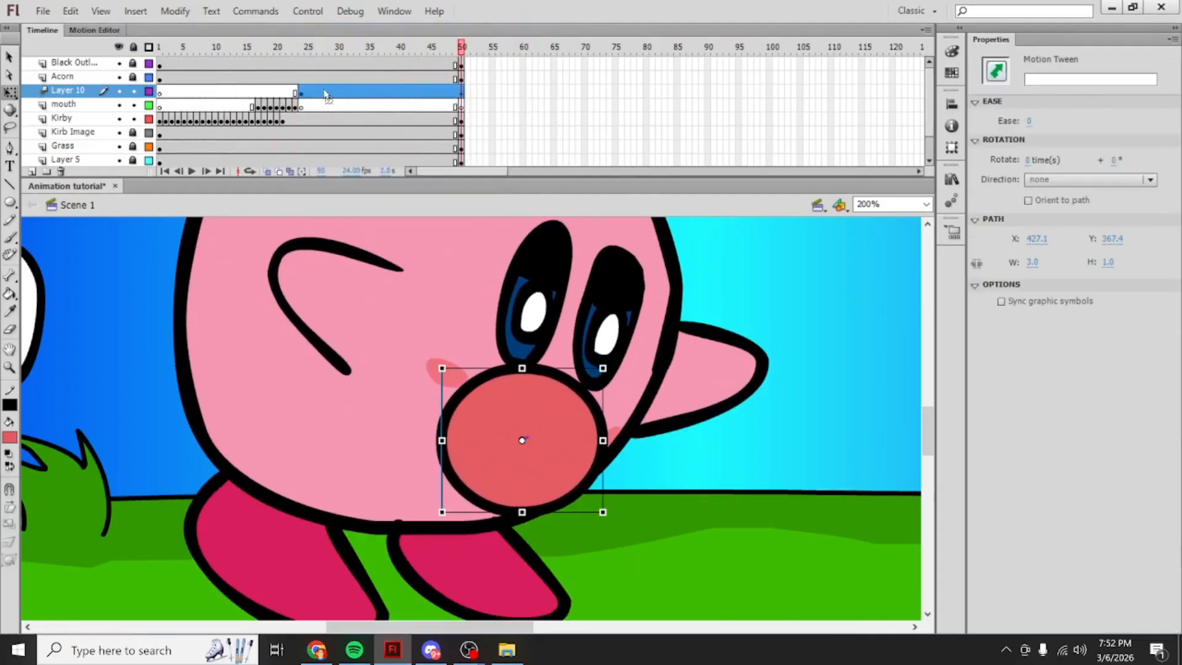
left_click(270, 77)
left_click(308, 11)
left_click(316, 29)
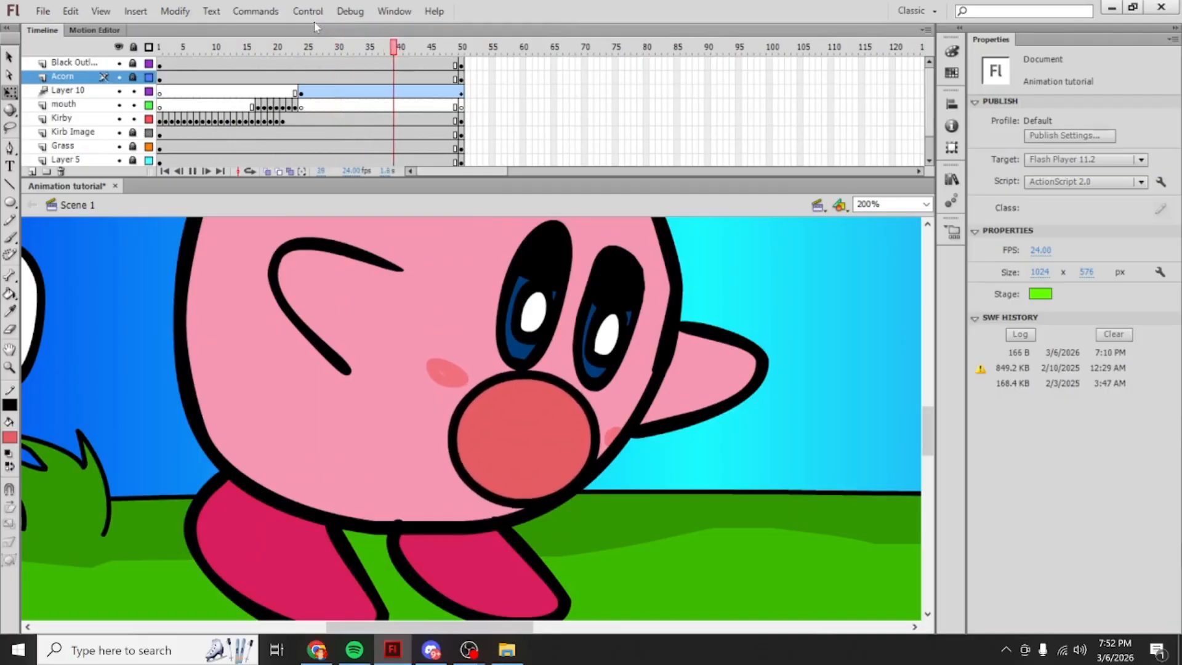
left_click(299, 62)
left_click(307, 11)
left_click(311, 28)
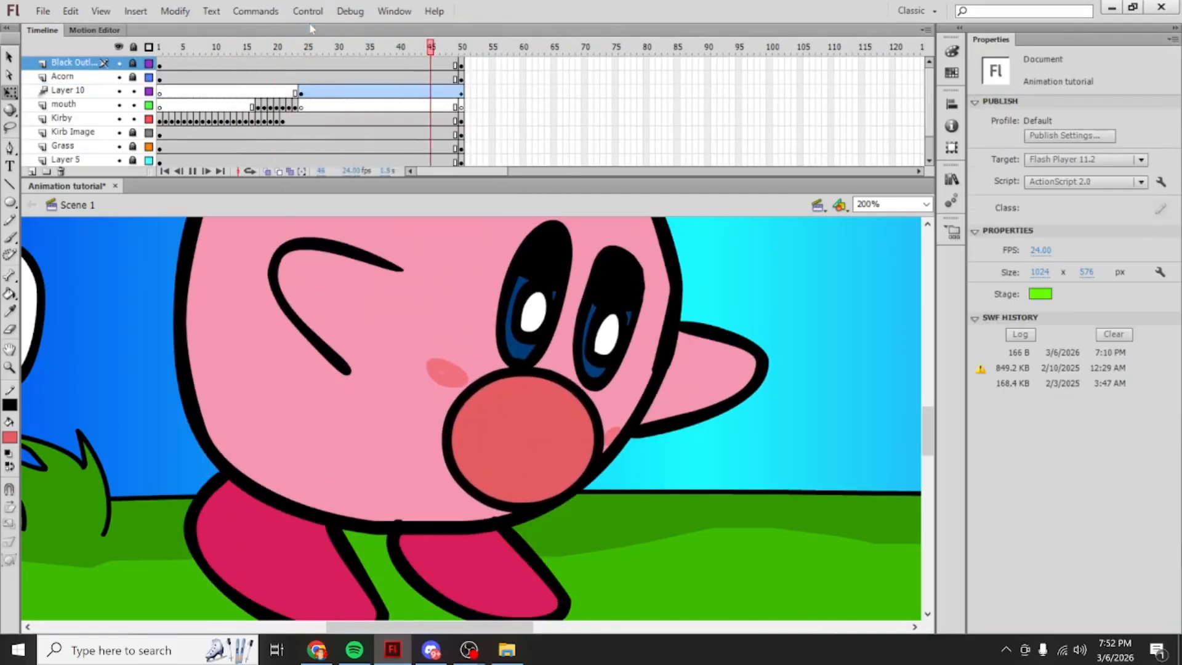
left_click(308, 11)
left_click(301, 29)
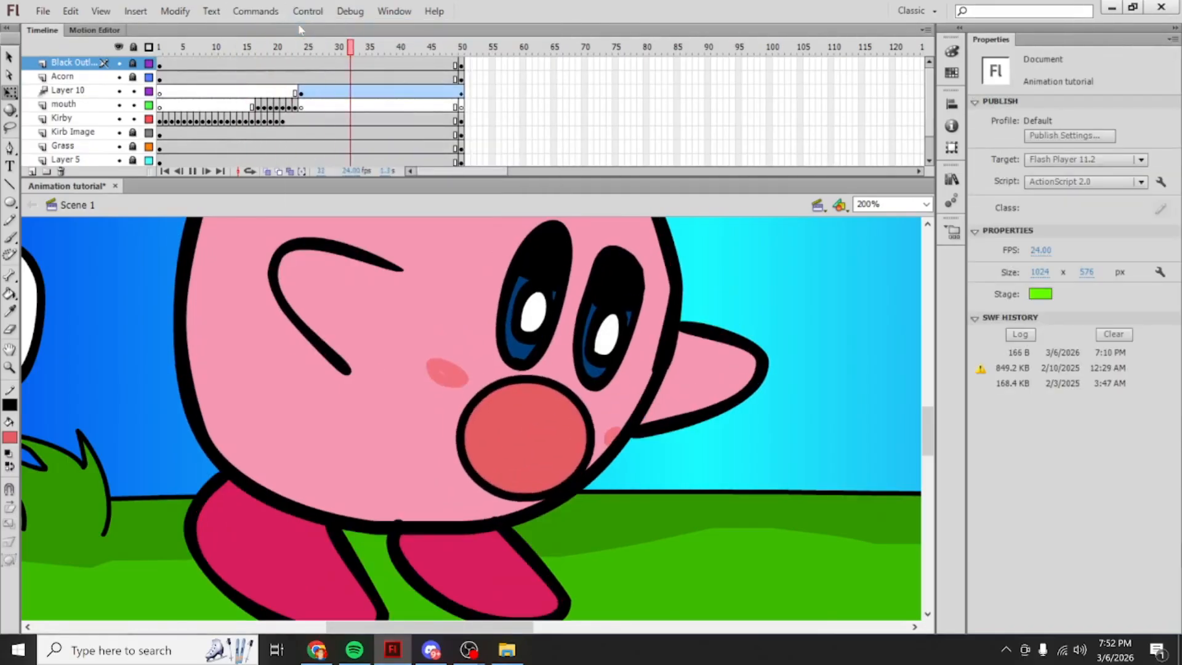
left_click_drag(449, 629, 448, 585)
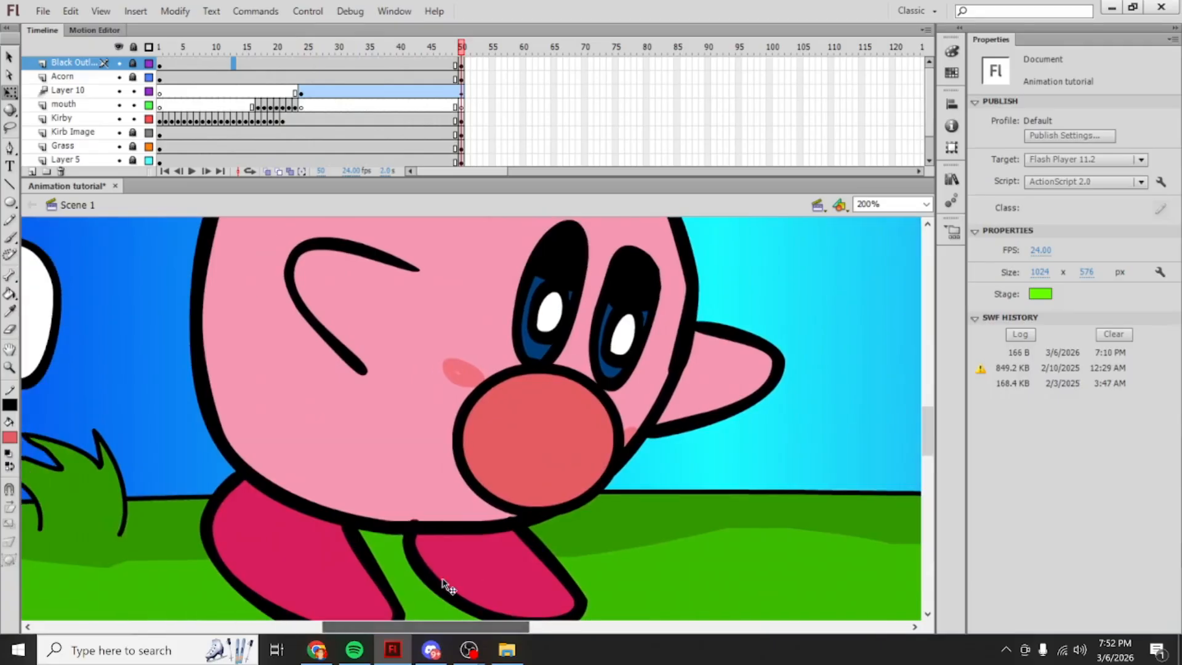
Step: Add a new layer above the mouth tween layer and remove its frames from frame 24 onward
left_click_drag(363, 48, 301, 48)
left_click(297, 92)
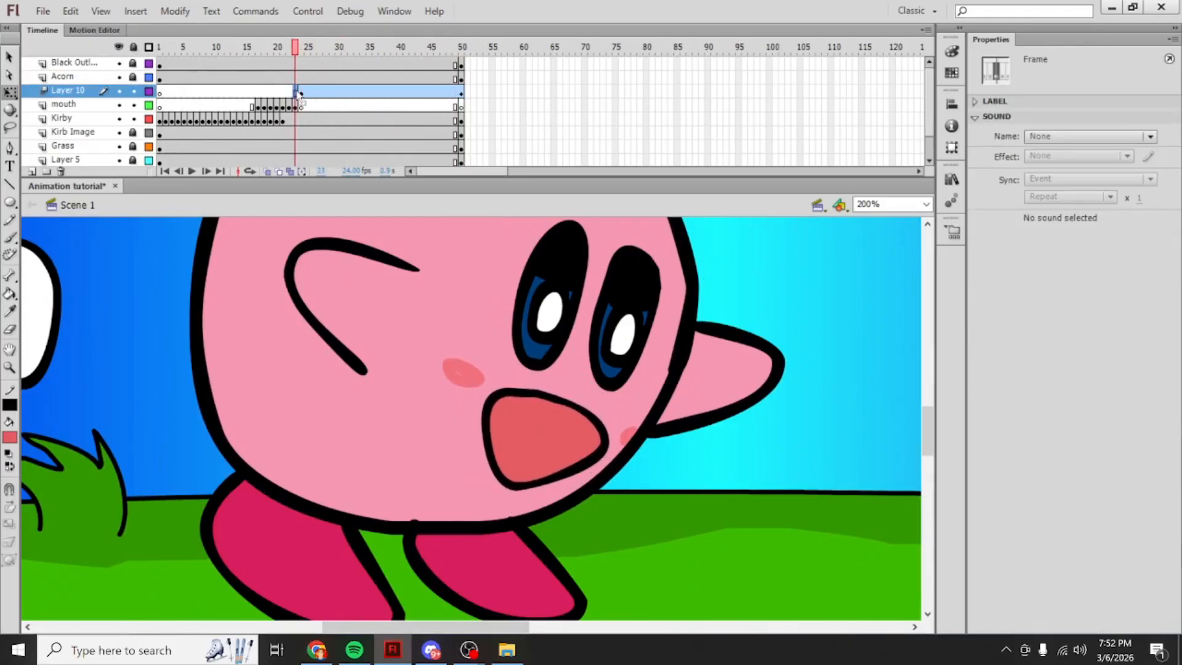
left_click(301, 92)
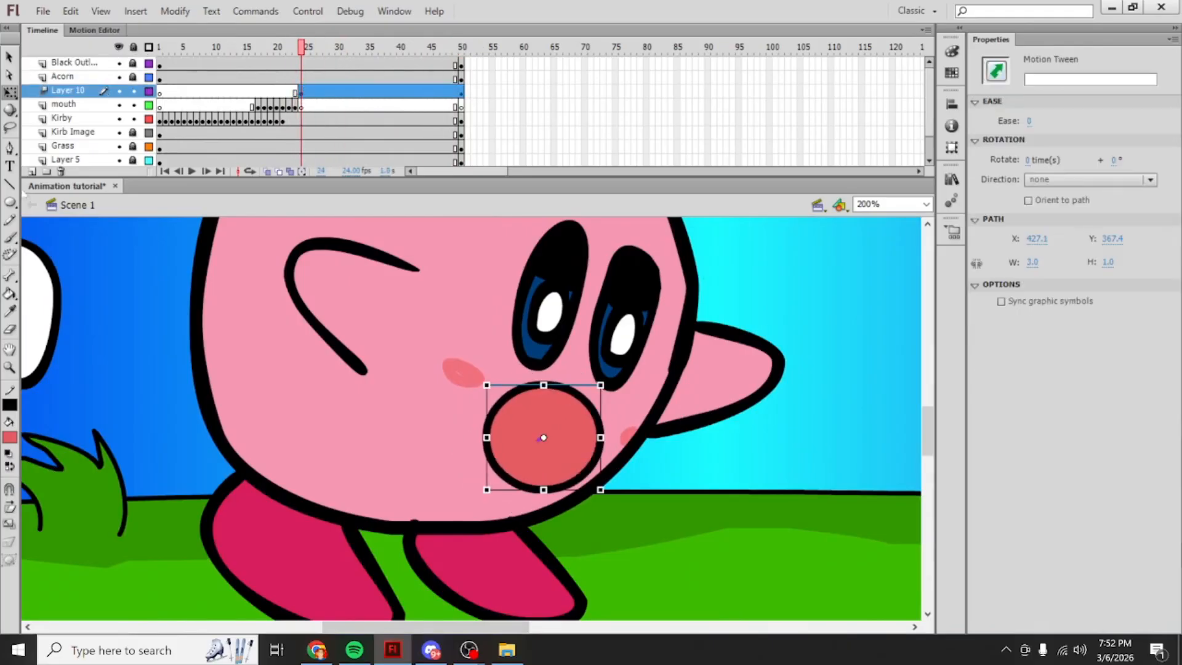
left_click(32, 172)
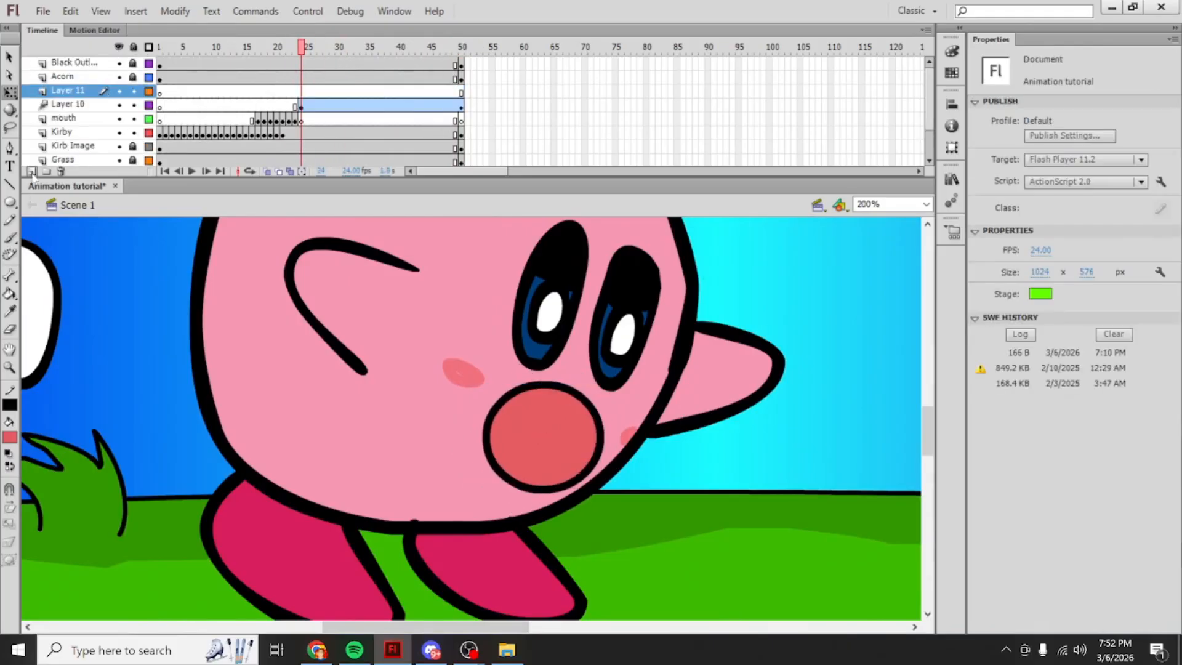
left_click(304, 90)
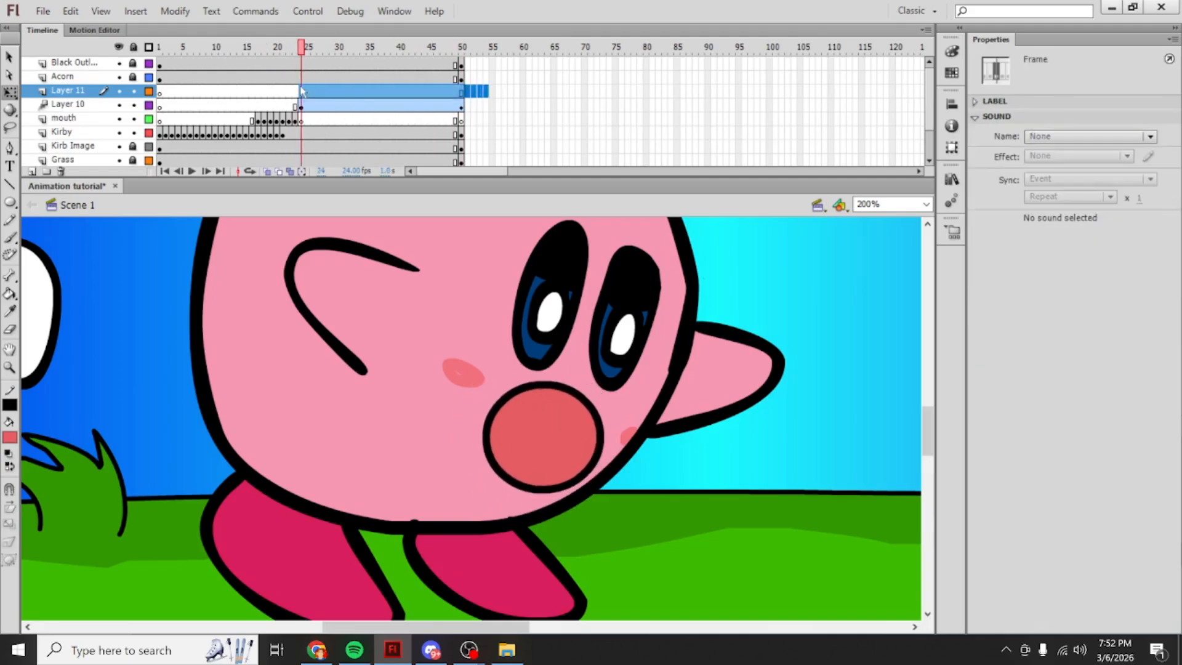
right_click(301, 91)
left_click(344, 152)
Step: Insert a blank keyframe at frame 24 of the new layer
left_click(296, 93)
left_click(301, 92)
left_click_drag(305, 51, 303, 53)
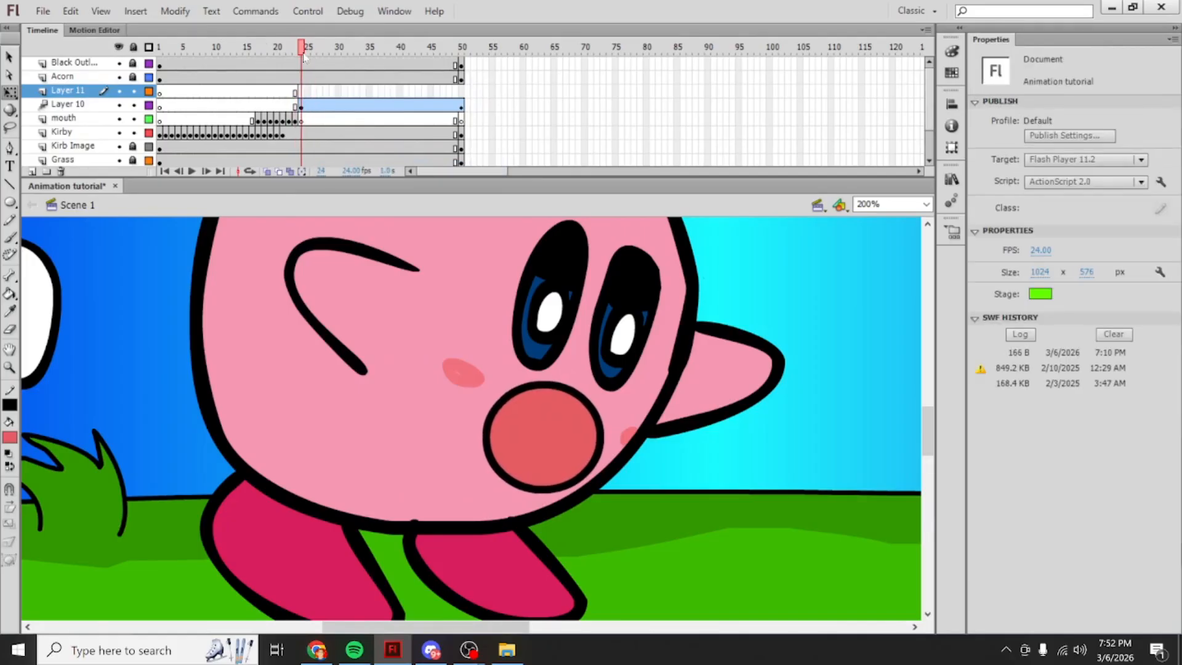
left_click(301, 91)
key("F7")
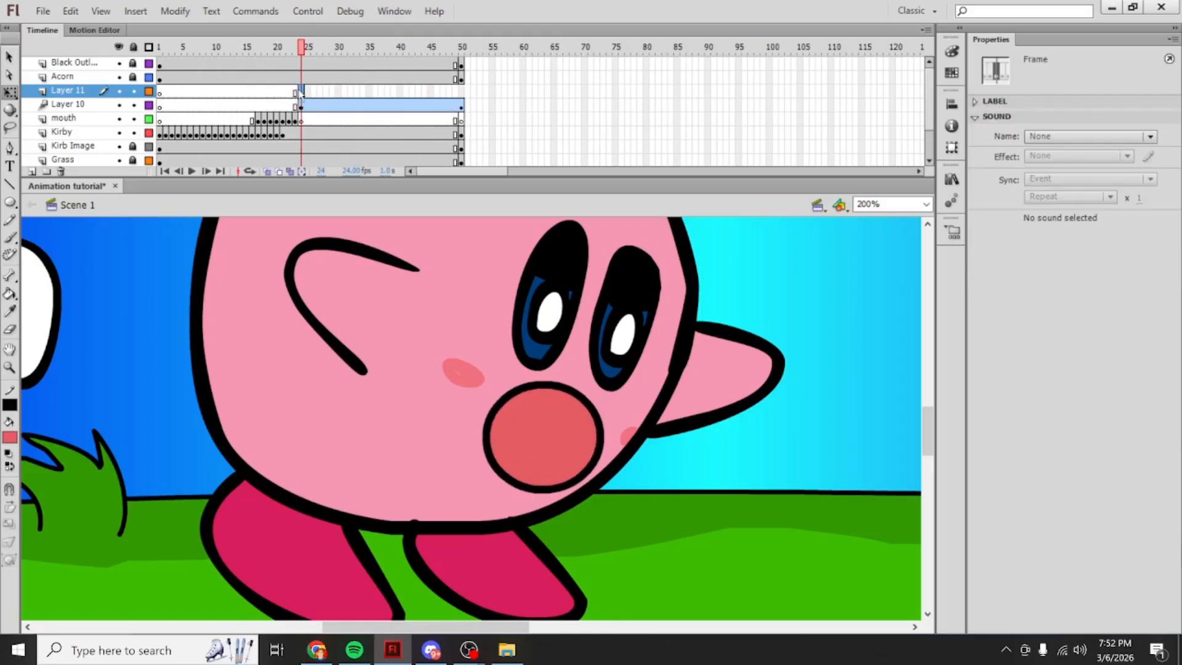
Step: With the Pencil tool, draw an open C-shaped black curve with a 5 px stroke in the empty sky beside Kirby
key("y")
mouse_move(503, 349)
left_mouse_down()
mouse_move(458, 341)
mouse_move(416, 389)
mouse_move(428, 441)
left_mouse_up()
key("ctrl+z")
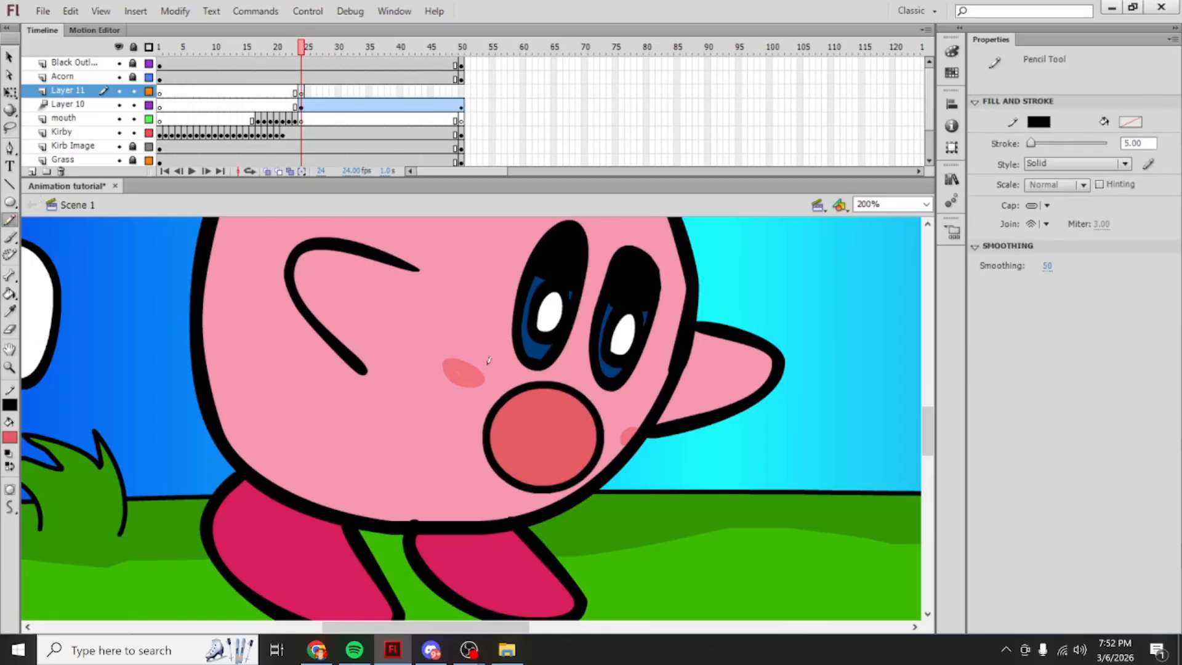
scroll(659, 298, "right", 5)
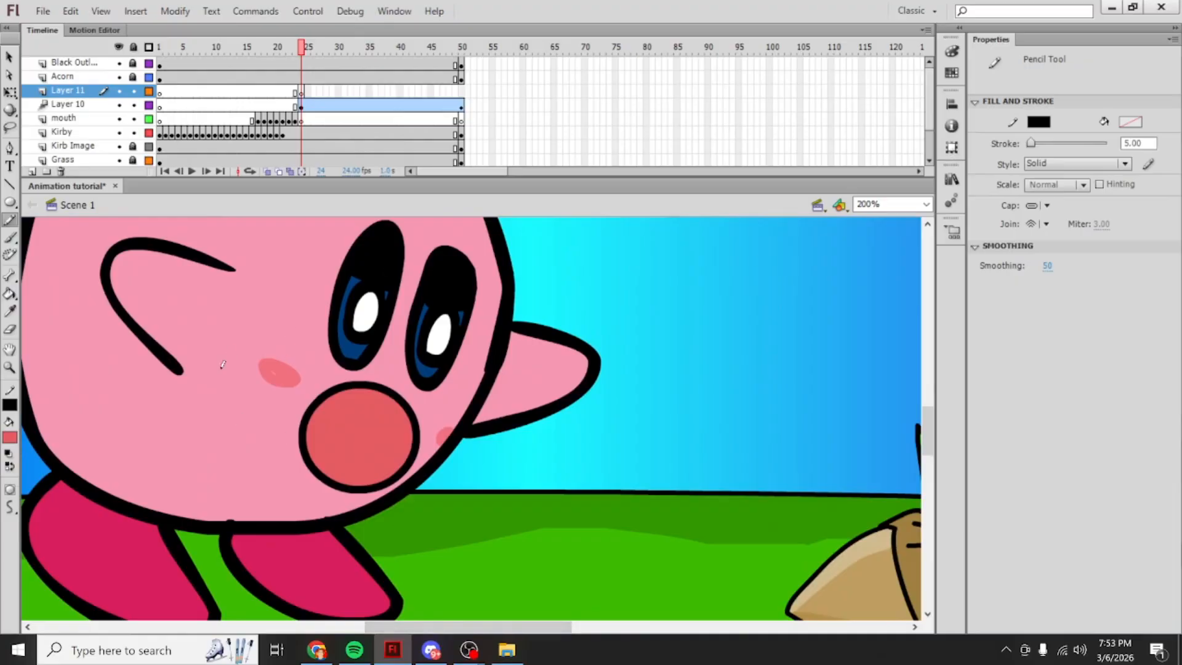
mouse_move(791, 282)
left_mouse_down()
mouse_move(715, 273)
mouse_move(681, 294)
mouse_move(668, 323)
mouse_move(684, 382)
mouse_move(740, 416)
left_mouse_up()
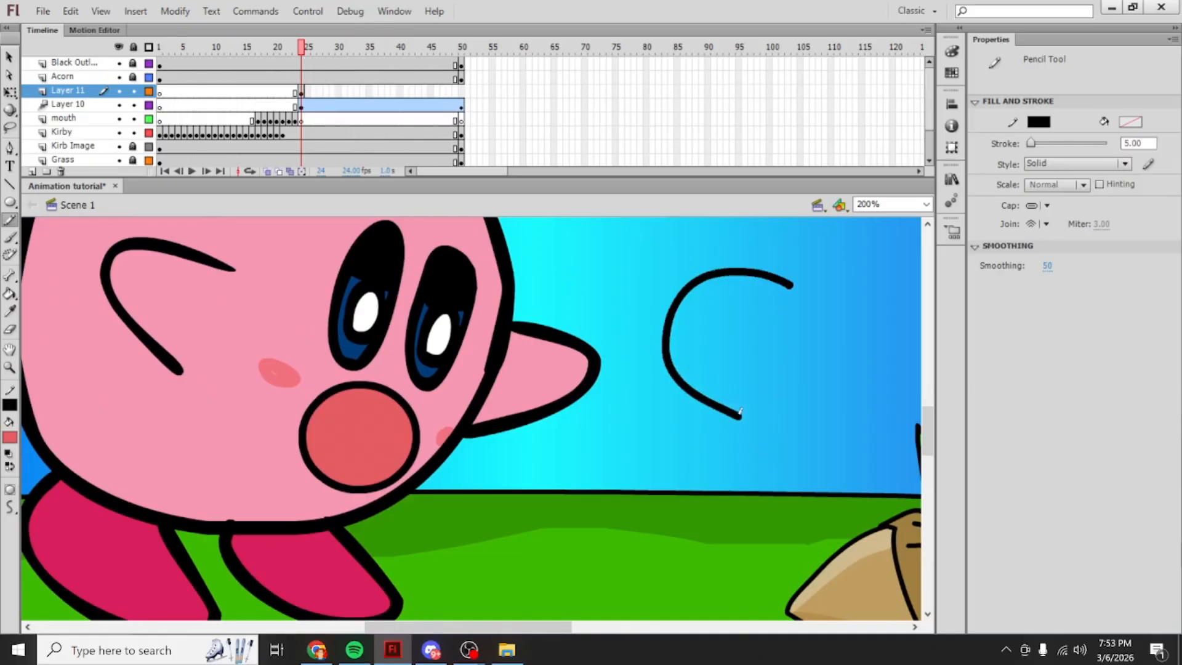
Step: Close the curve's open side with a pink Brush stroke and fill the shape with the same pink
key("b")
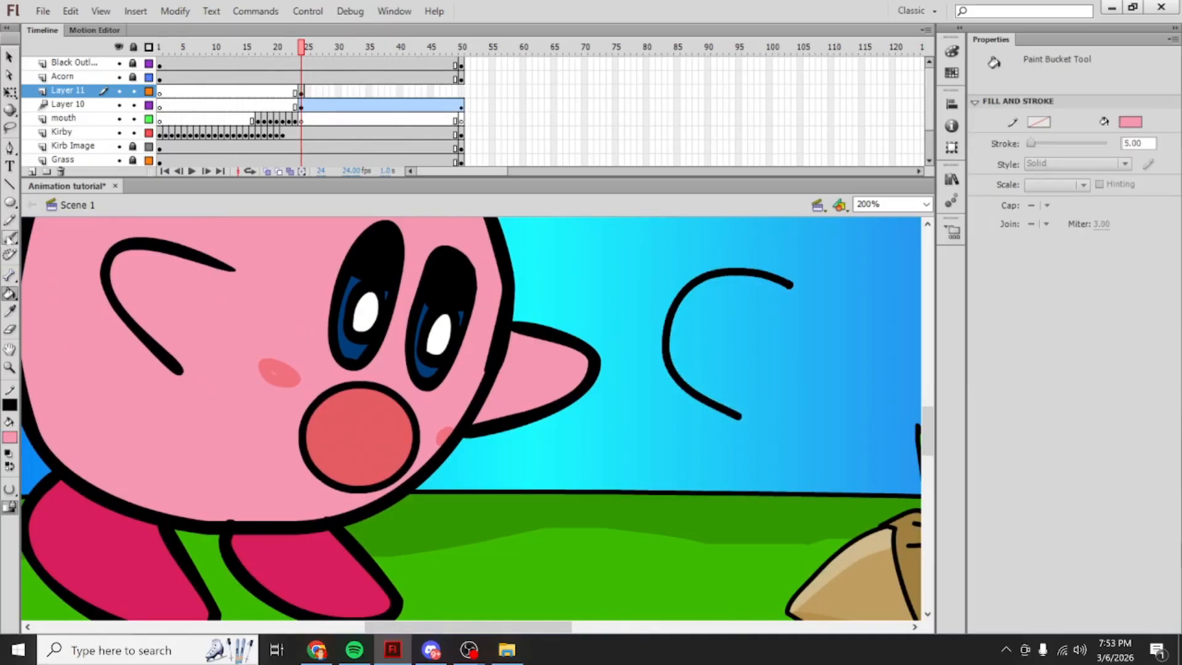
mouse_move(791, 285)
left_mouse_down()
mouse_move(780, 357)
mouse_move(742, 414)
left_mouse_up()
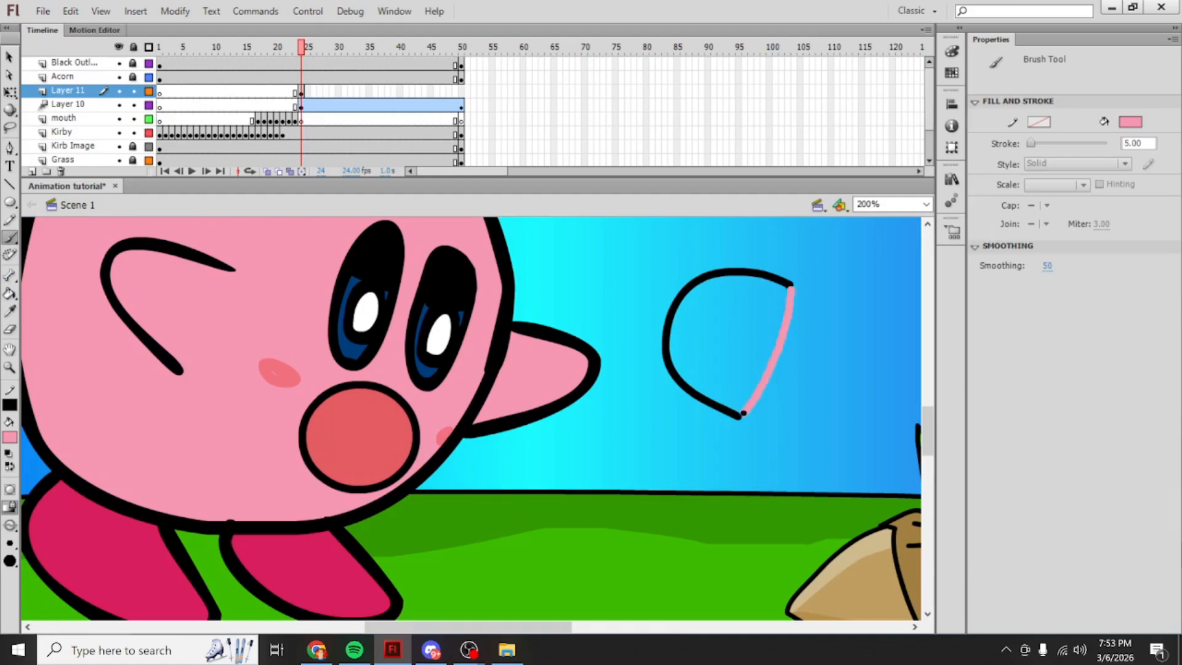
left_click(10, 294)
left_click(692, 323)
Step: Select the whole pink cheek shape and move it onto Kirby's face beside the round mouth
left_click(9, 57)
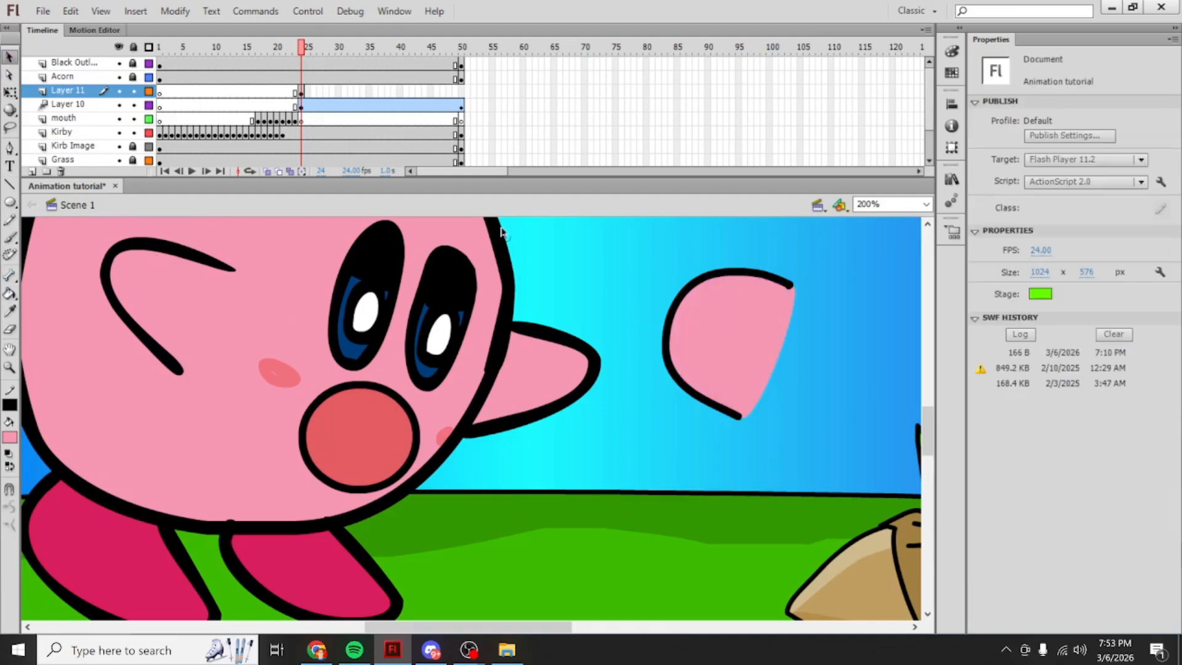
left_click_drag(651, 252, 810, 443)
left_click_drag(733, 366, 263, 407)
Step: Narrow the cheek shape to about 75 px wide, skew it slightly, and compare frame 24 with frame 23
left_click(9, 91)
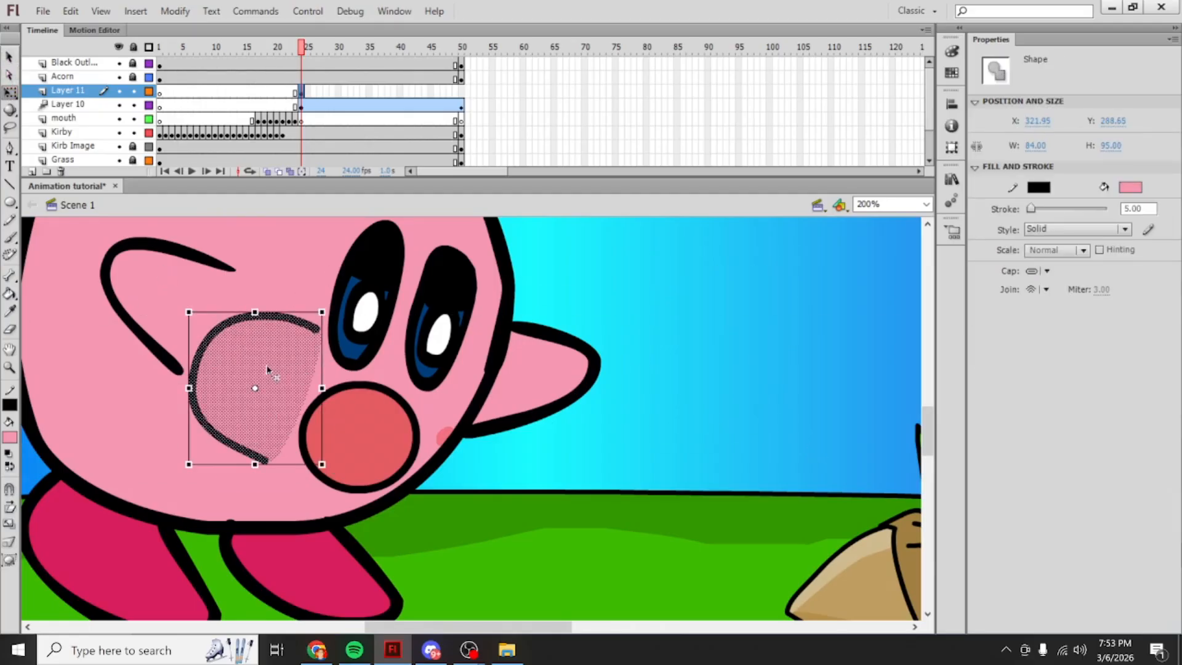
left_click_drag(188, 389, 203, 389)
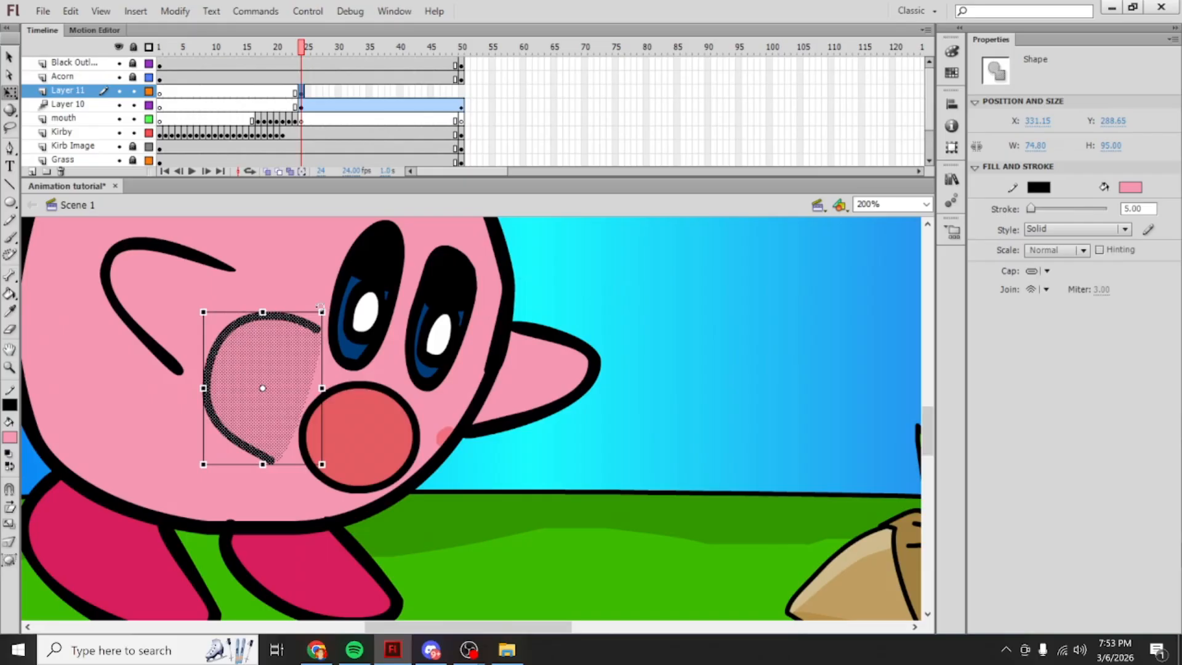
left_click_drag(321, 332, 274, 335)
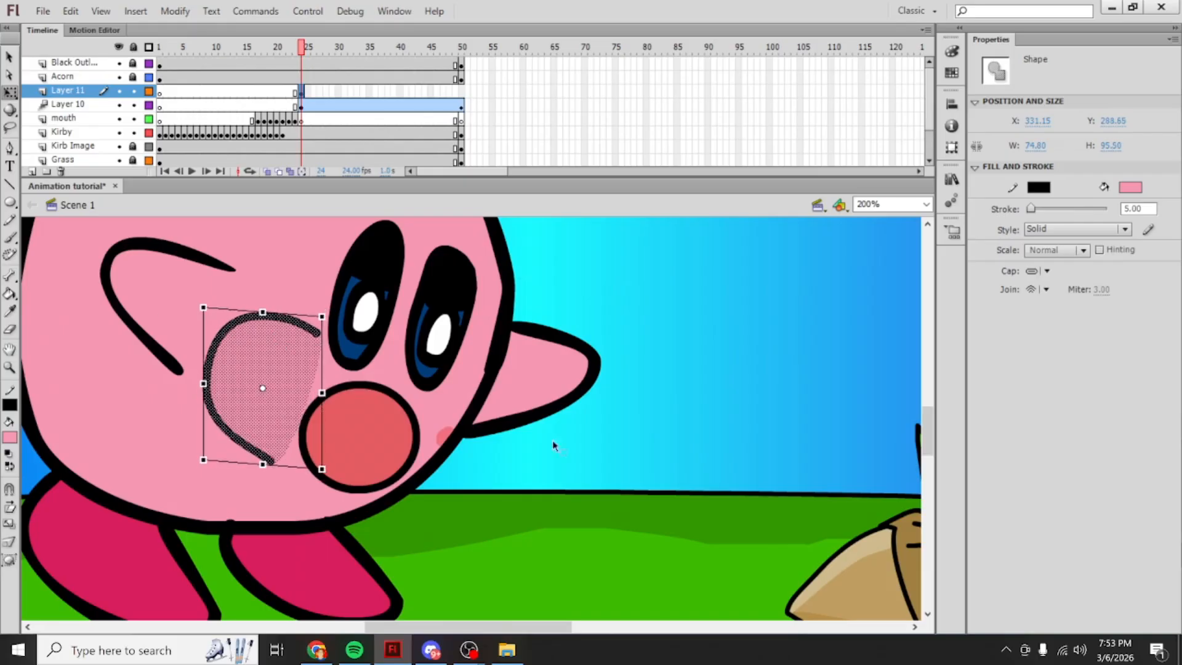
left_click(630, 468)
left_click(274, 360)
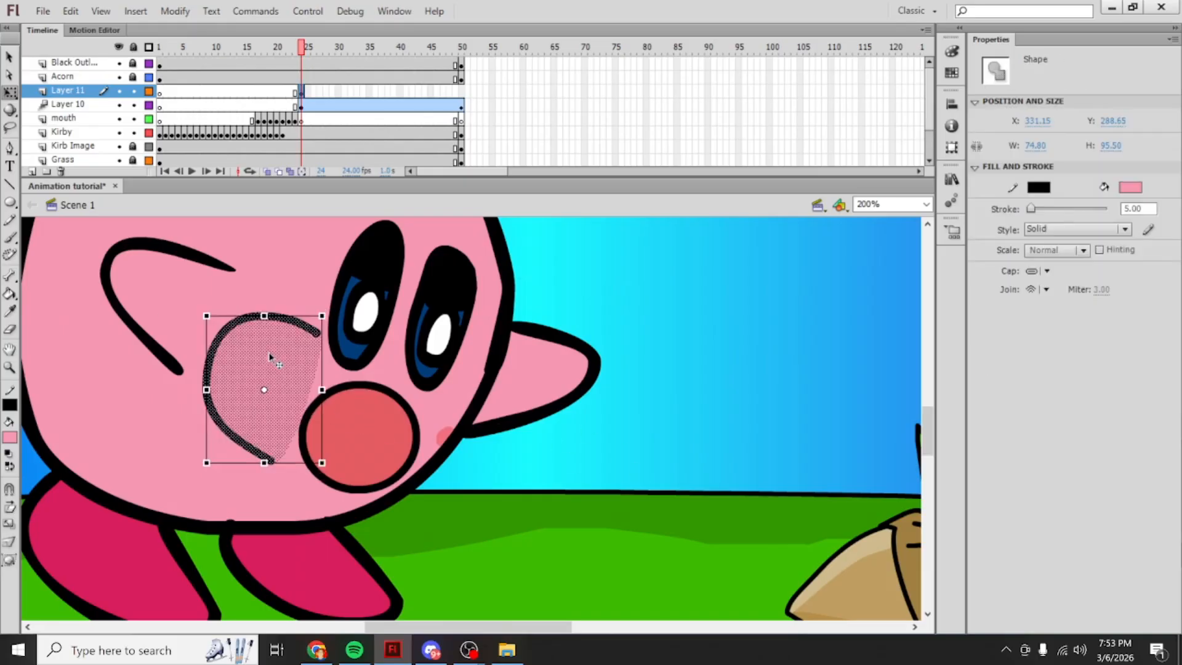
left_click(297, 93)
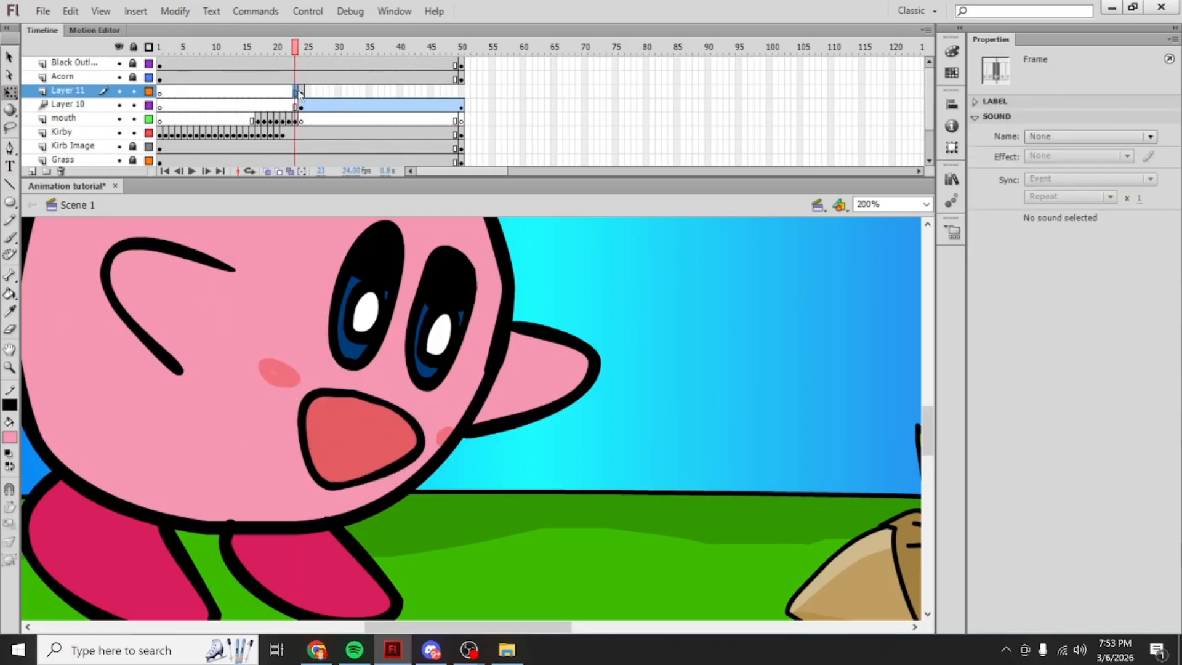
left_click(301, 93)
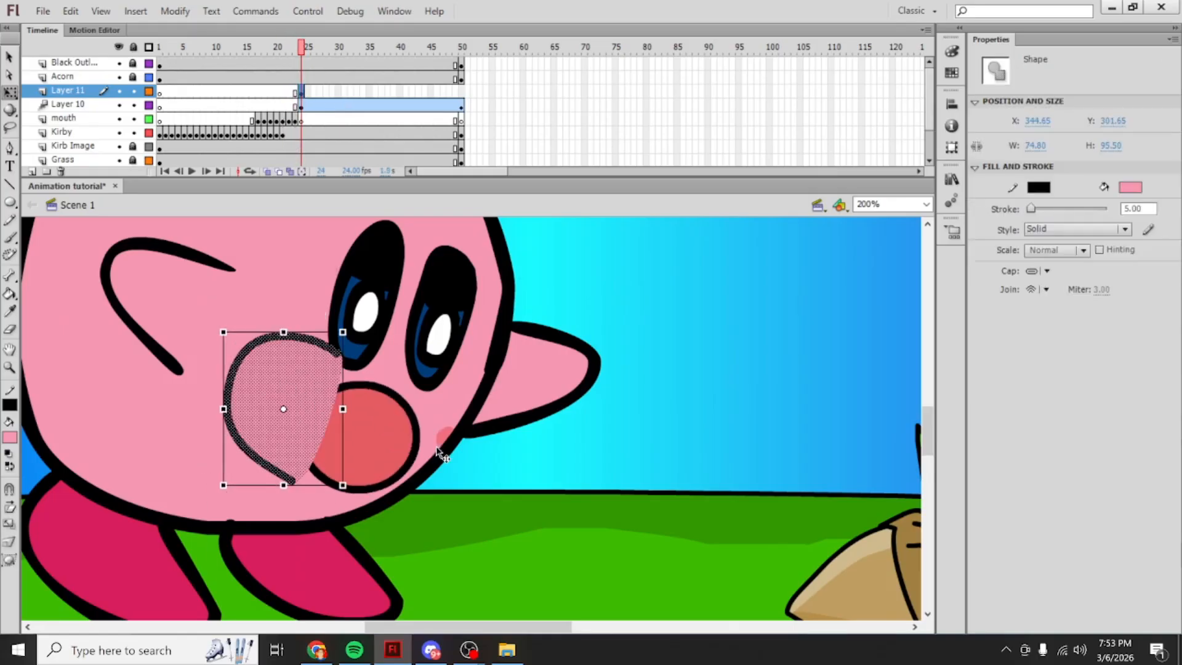
left_click_drag(299, 363, 333, 343)
key("ctrl+z")
key("ctrl+z")
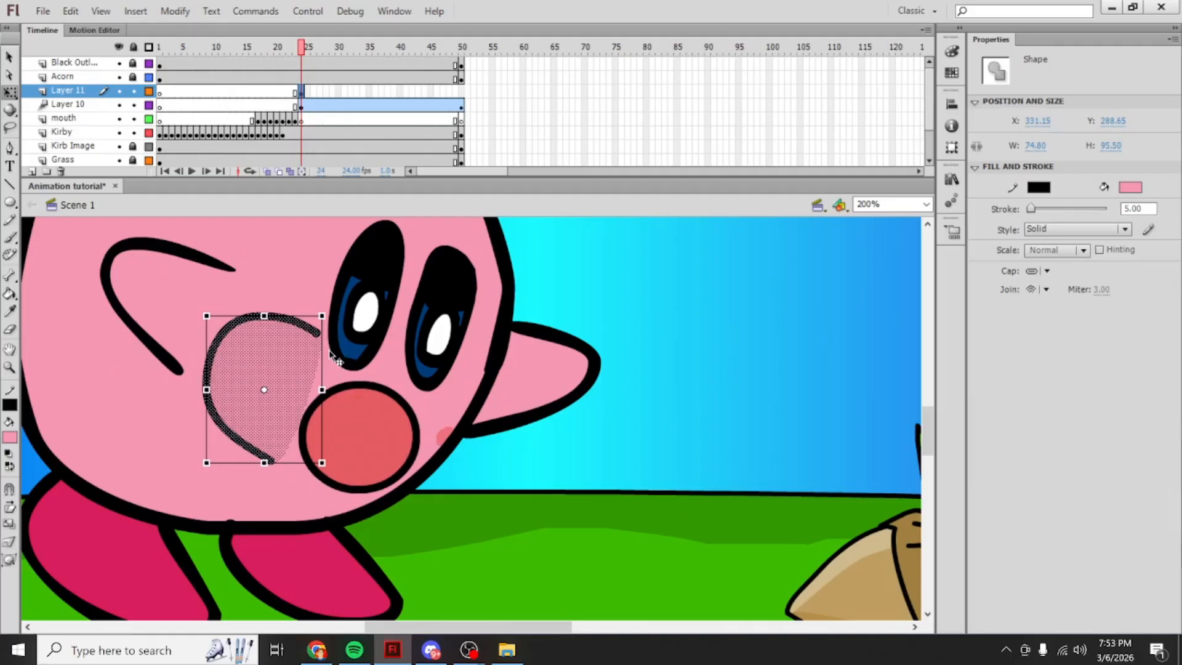
Step: Rotate the cheek shape slightly clockwise, resize it to about 75 by 92 px, and place it just beside the mouth
left_click_drag(313, 314, 282, 345)
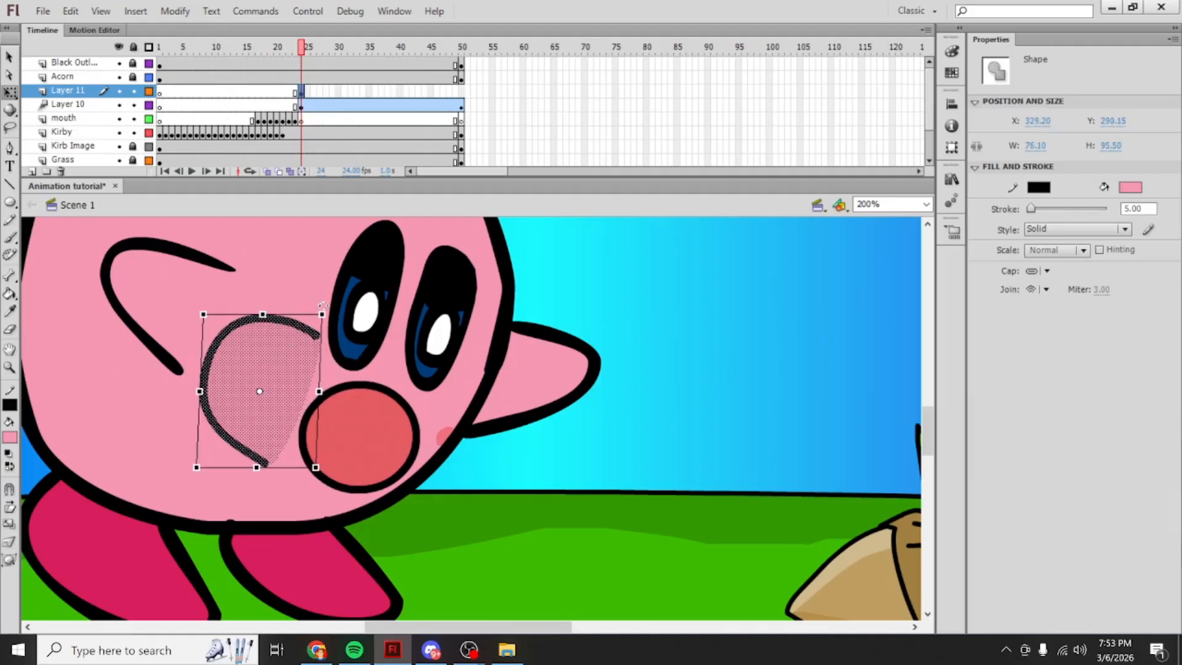
left_click_drag(202, 314, 216, 323)
left_click_drag(322, 325, 278, 340)
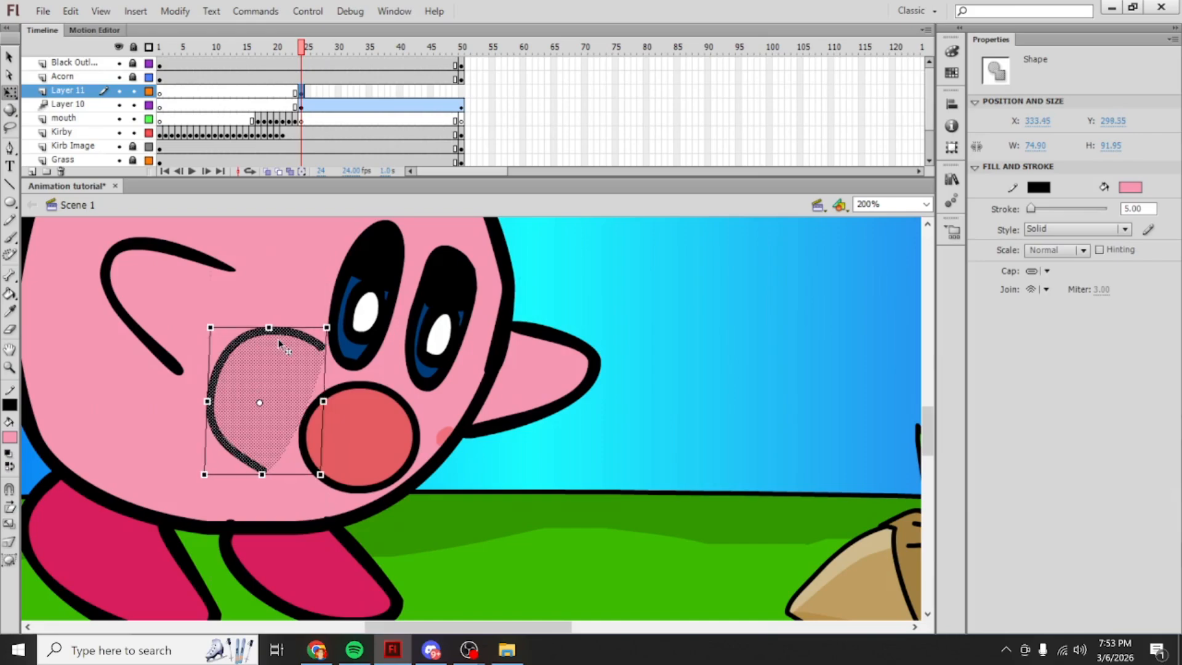
Step: Create a motion tween on frame 24 of the cheek layer, converting the shape to a symbol
right_click(302, 91)
left_click(363, 97)
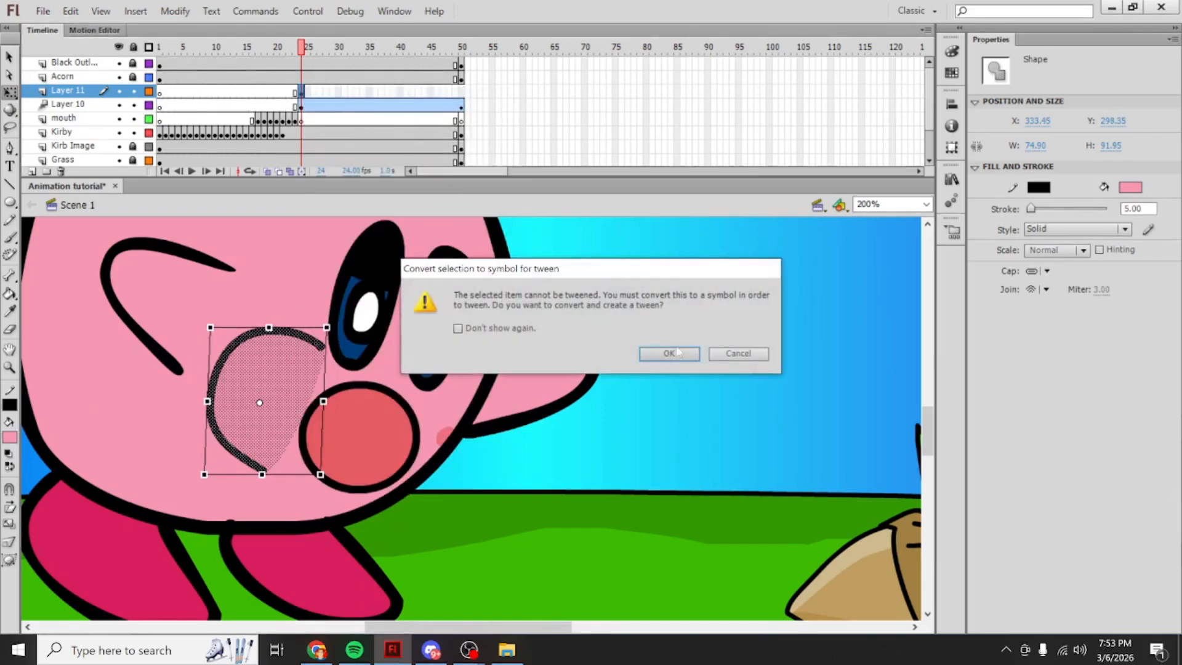
left_click(677, 352)
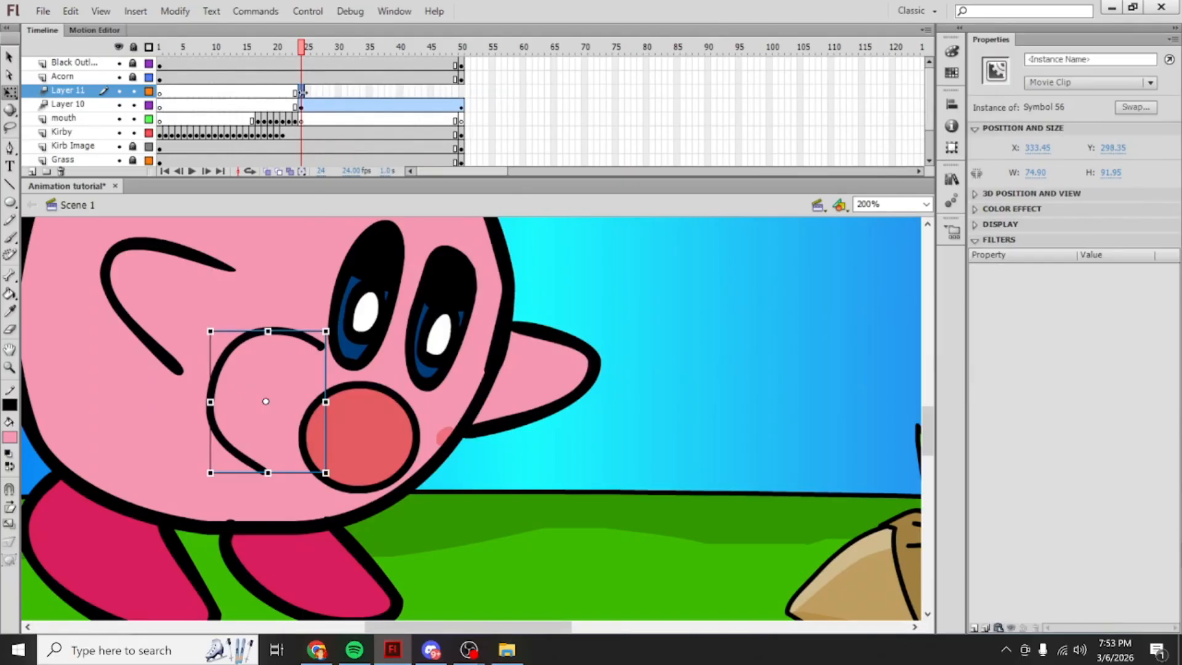
left_click(295, 105)
left_click(302, 92)
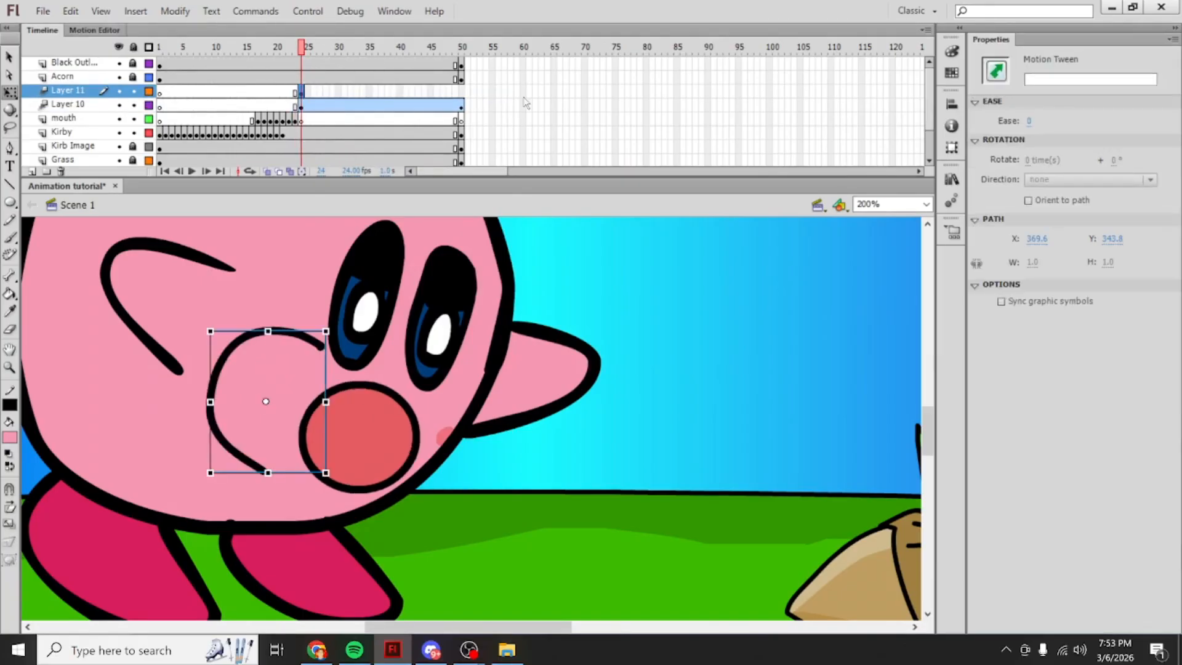
Step: Extend the cheek layer's tween to frame 50 with a keyframe there
left_click(456, 92)
left_click(462, 92)
key("F6")
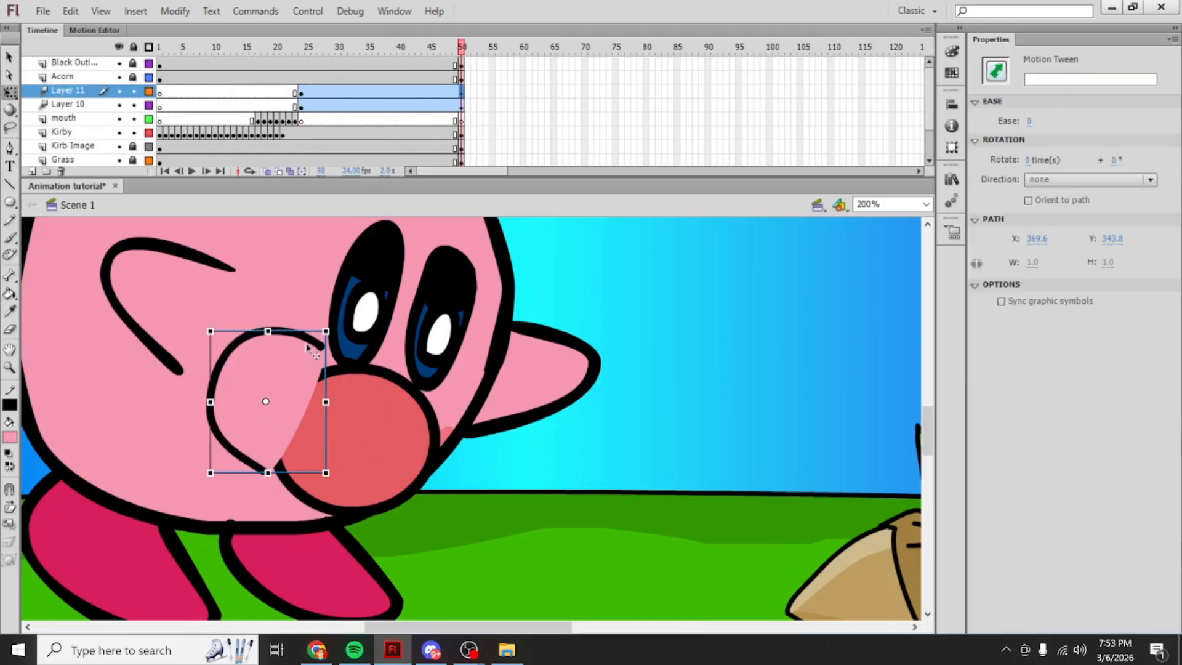
Step: On frame 50, move the cheek away from the mouth, enlarge it to about 87 by 112 px, and rotate it about 3° clockwise
left_click_drag(262, 398, 238, 386)
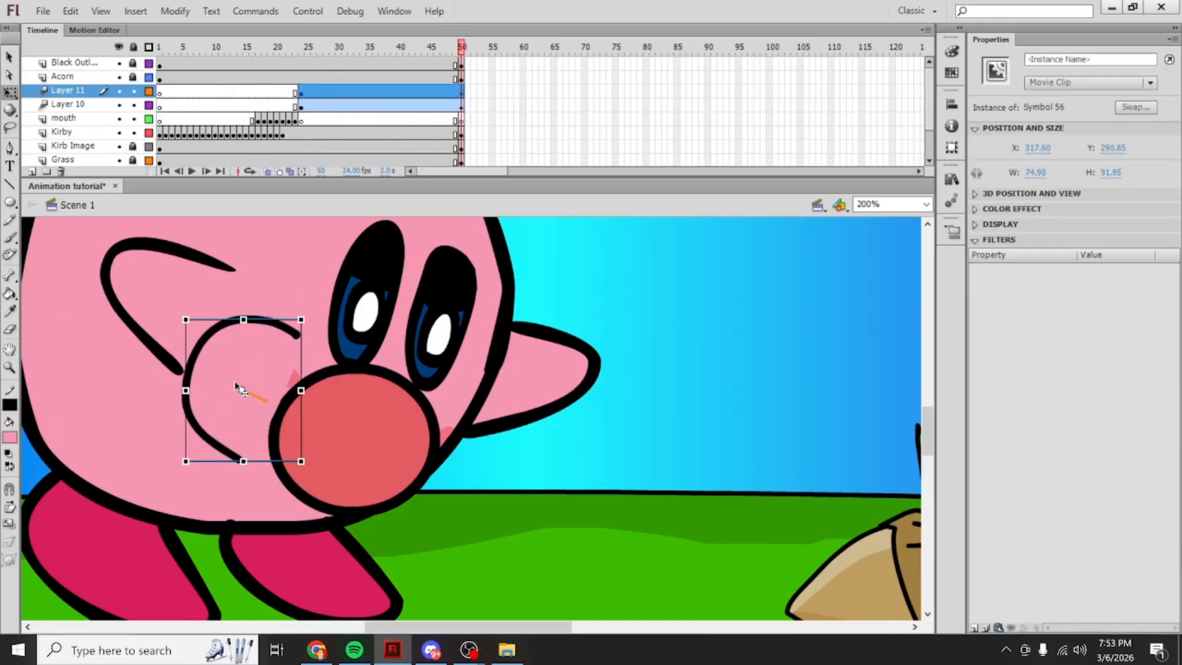
left_click_drag(184, 321, 174, 311)
key("ctrl+z")
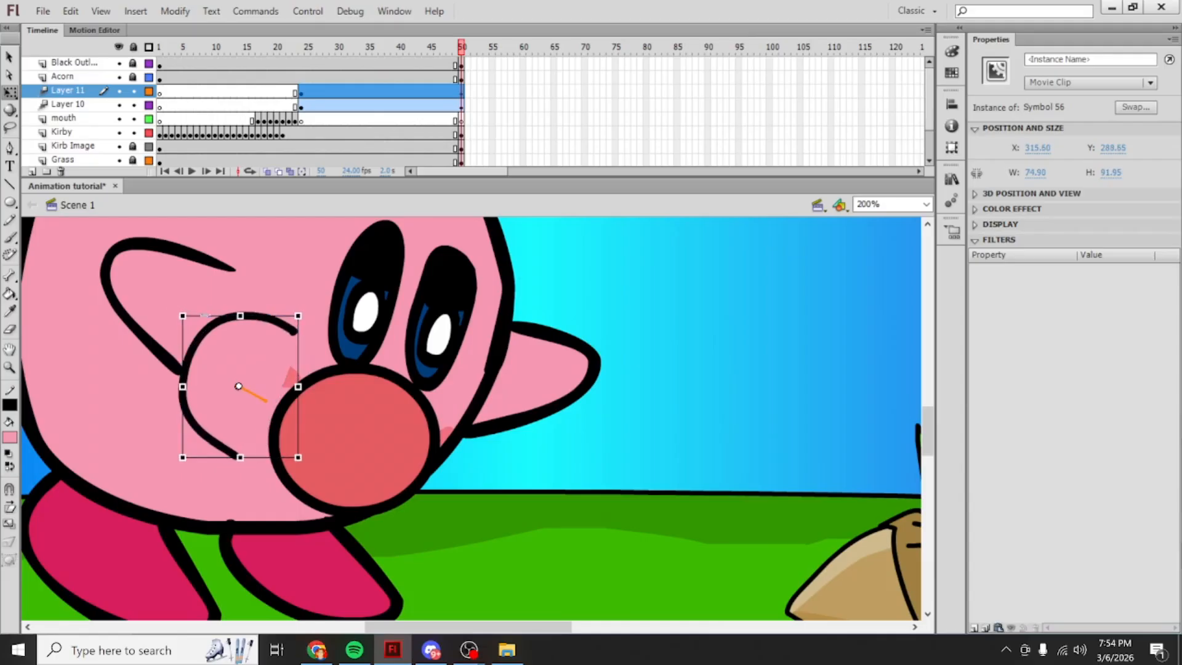
left_click_drag(182, 315, 168, 300)
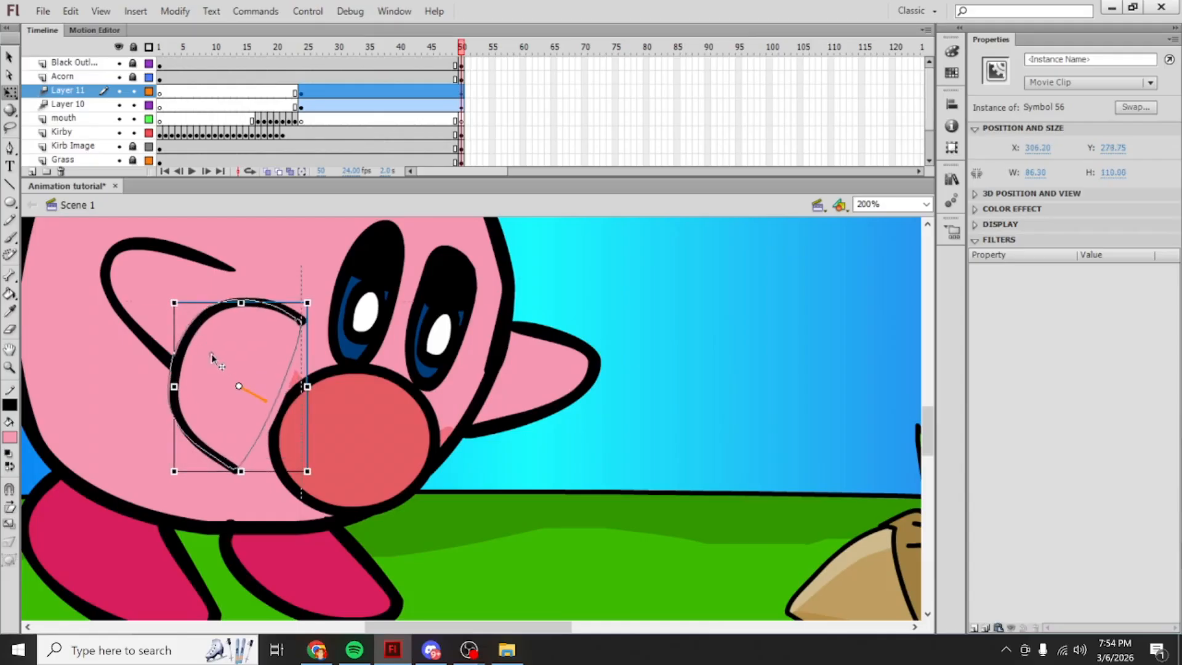
left_click_drag(303, 299, 312, 297)
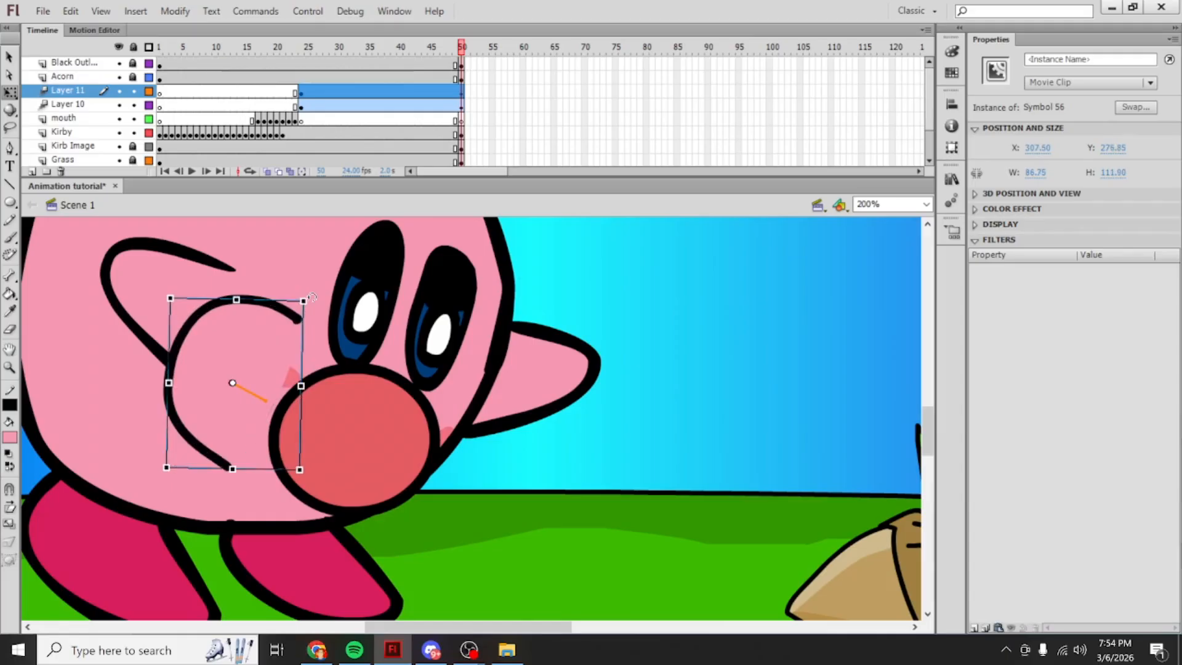
left_click_drag(259, 344, 262, 345)
left_click_drag(313, 295, 316, 300)
Step: Play the animation to check the cheek's movement together with the growing mouth
left_click_drag(279, 53, 240, 53)
left_click(308, 13)
left_click(313, 31)
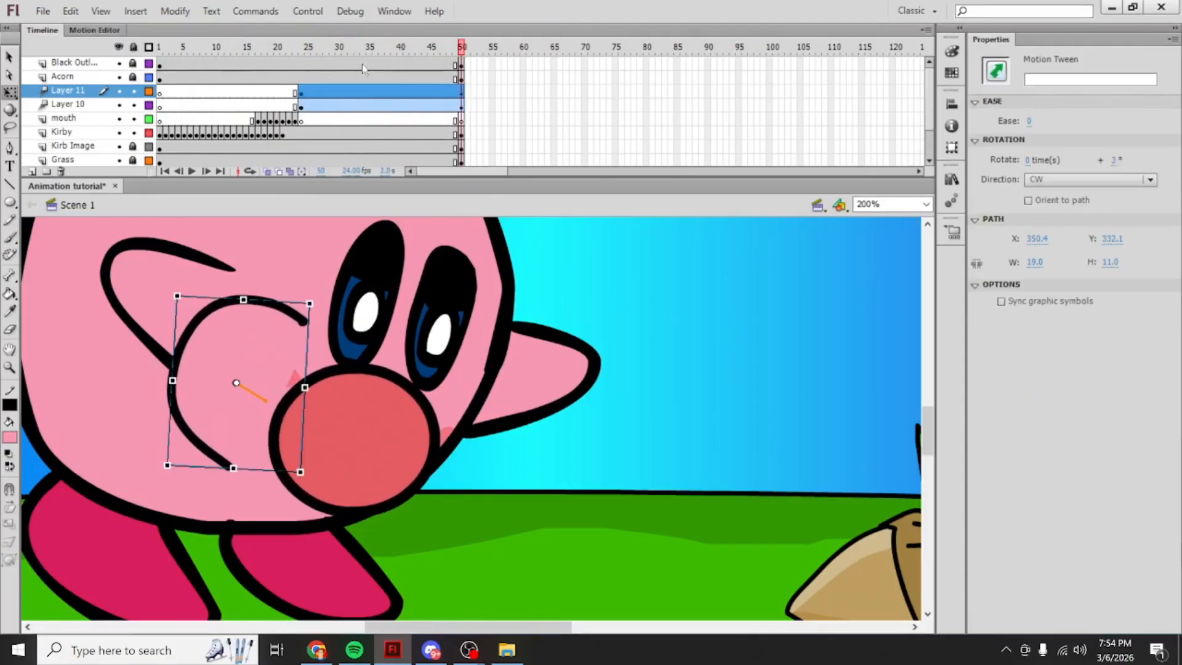
Step: Insert a keyframe at frame 24 on the Kirby layer
left_click_drag(318, 48, 297, 67)
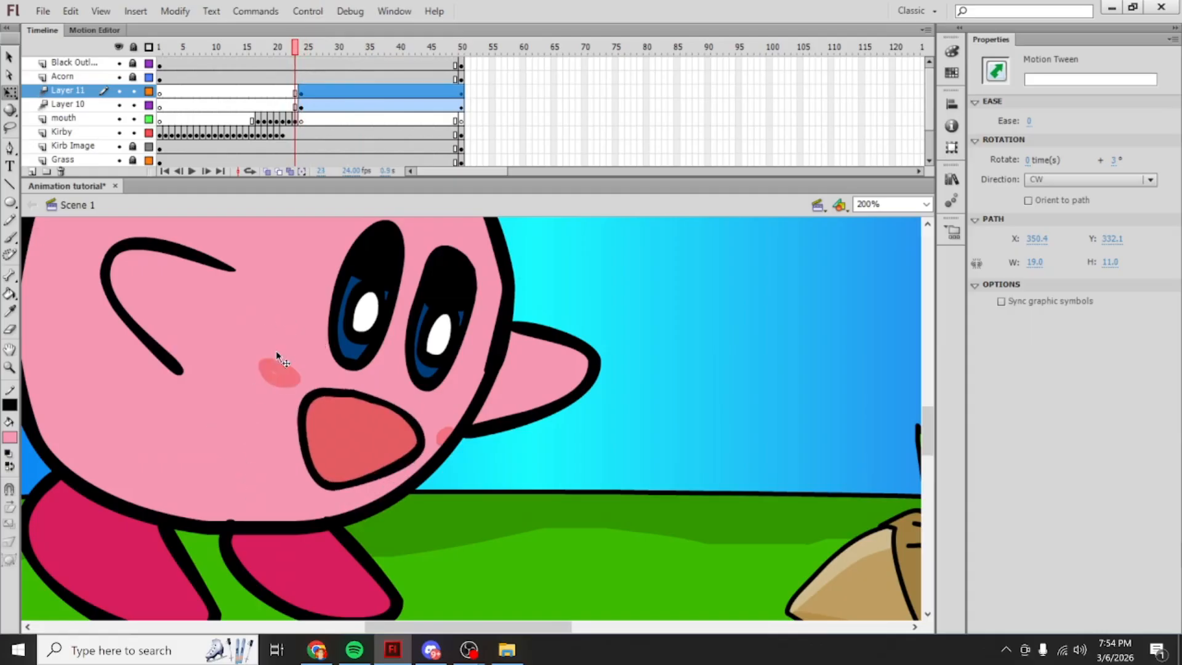
left_click(282, 377)
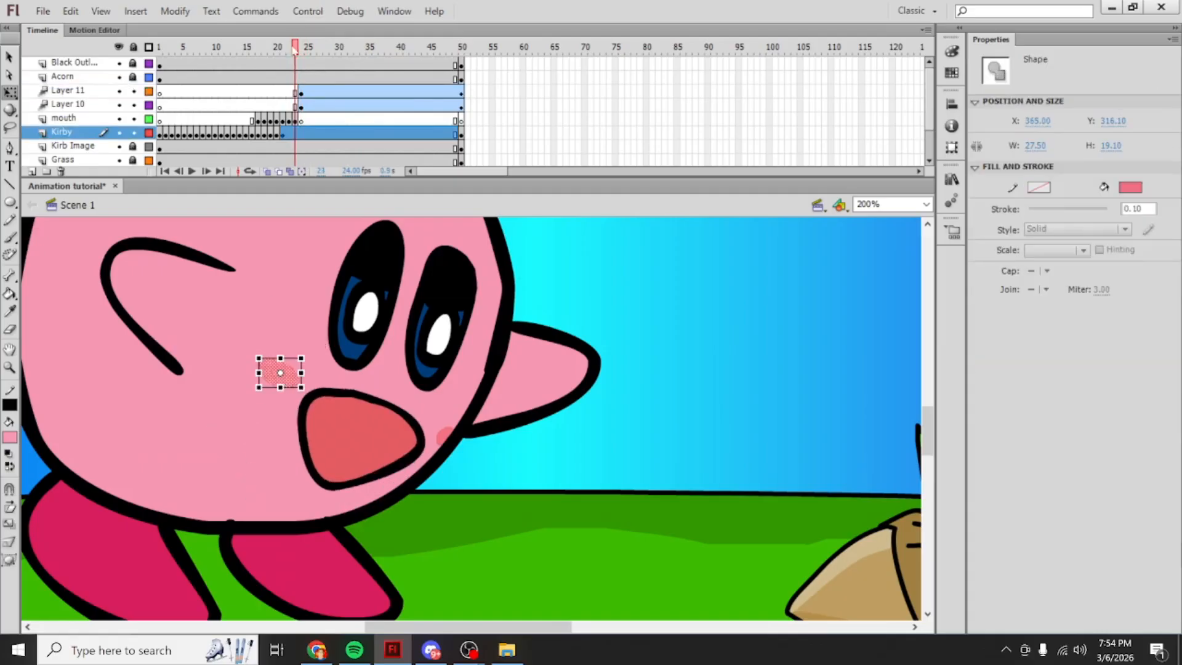
left_click(297, 134)
left_click(302, 134)
left_click(298, 132)
left_click(301, 135)
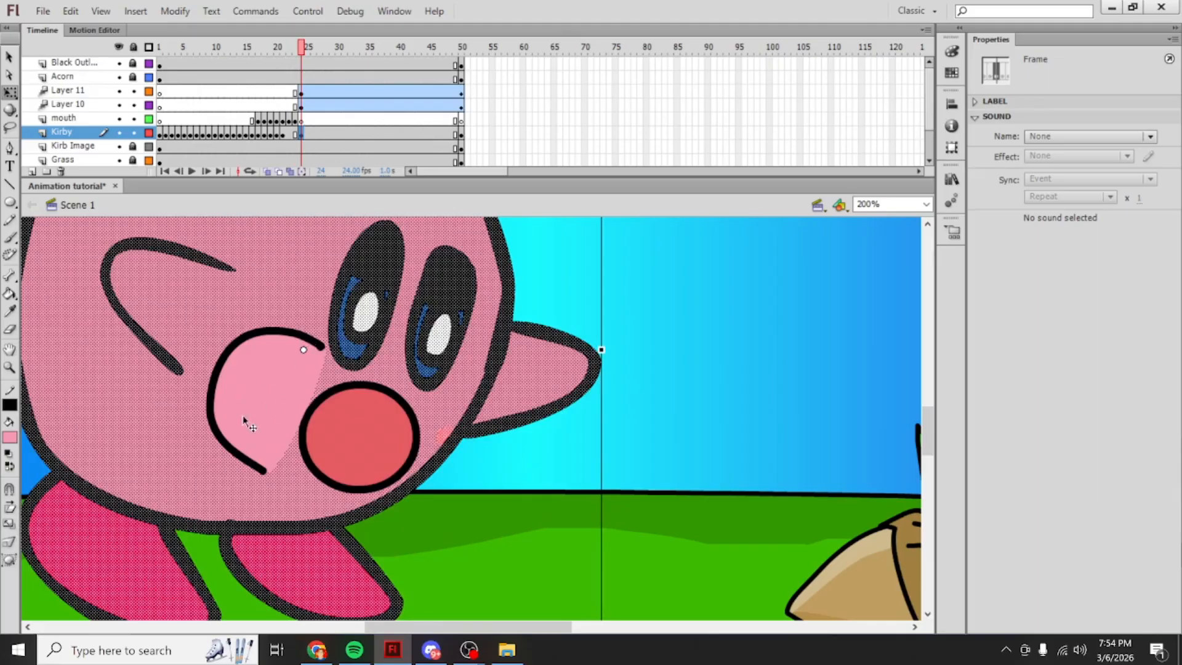
Step: Hide Layer 11 and delete the blush beside the mouth from the Kirby layer at frame 24
left_click(262, 375)
left_click(119, 91)
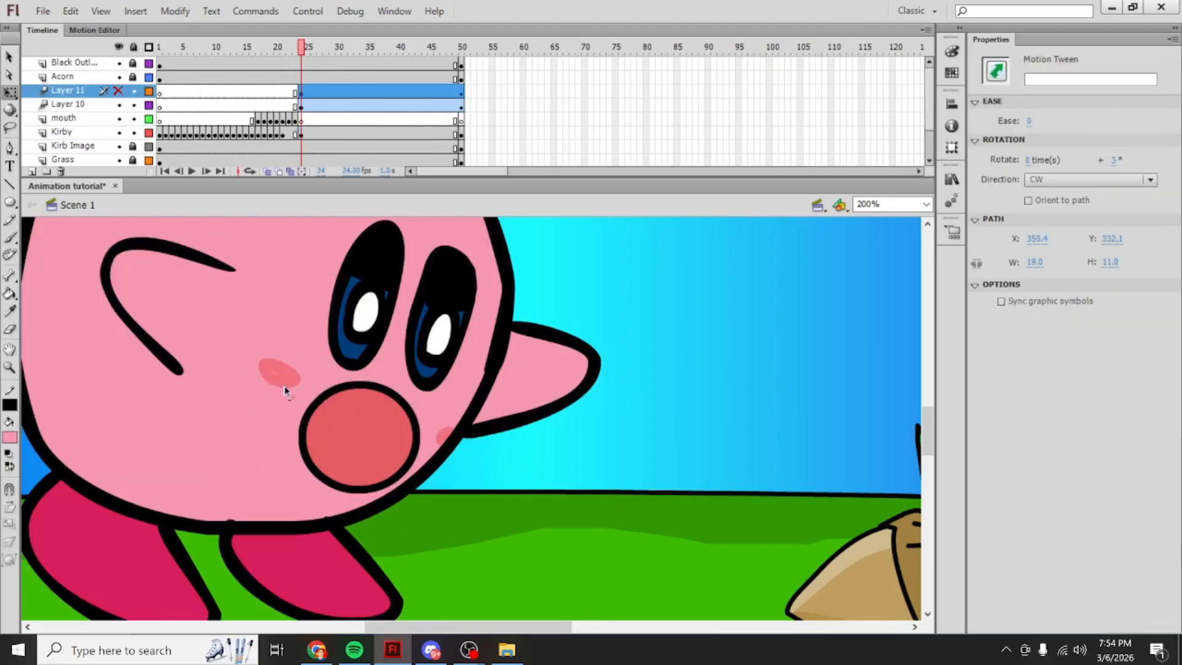
left_click(277, 374)
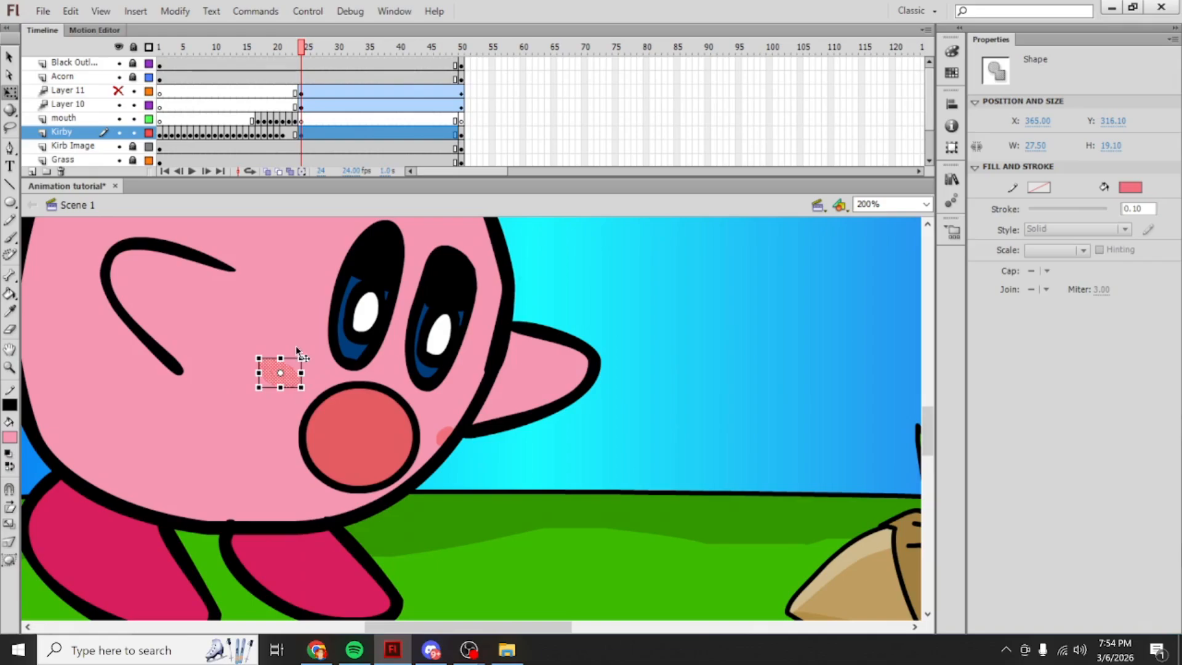
key("Delete")
Step: Fill the hole left by the blush at frame 24 with Kirby's body pink
left_click(10, 311)
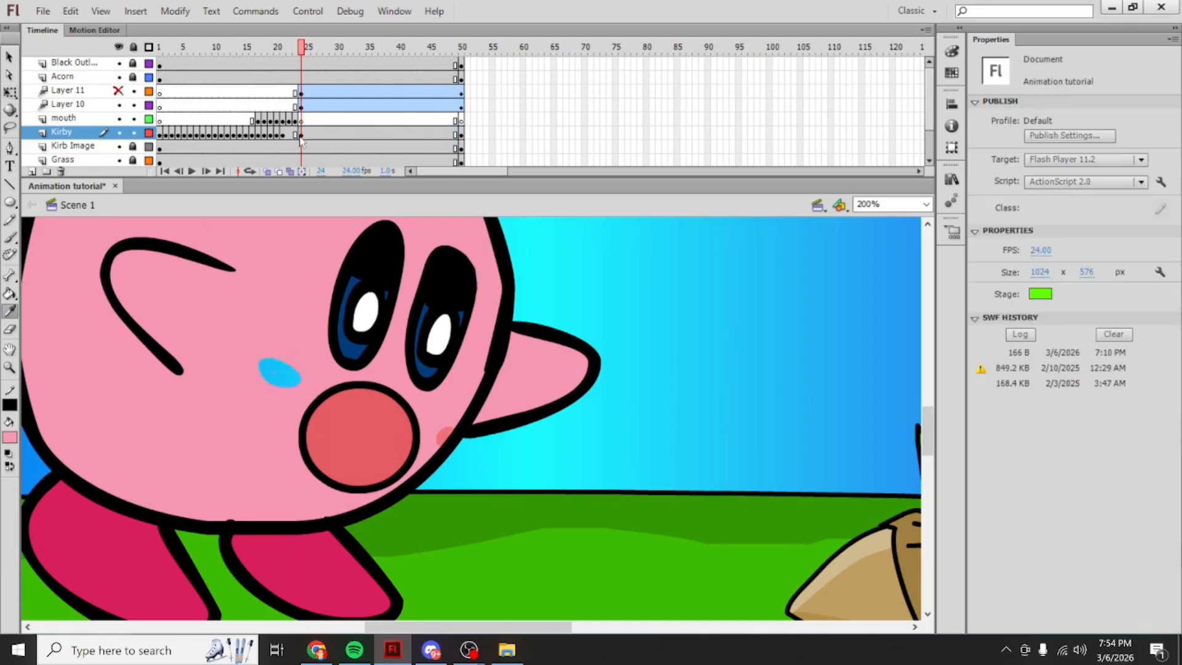
left_click(301, 135)
key("comma")
key("period")
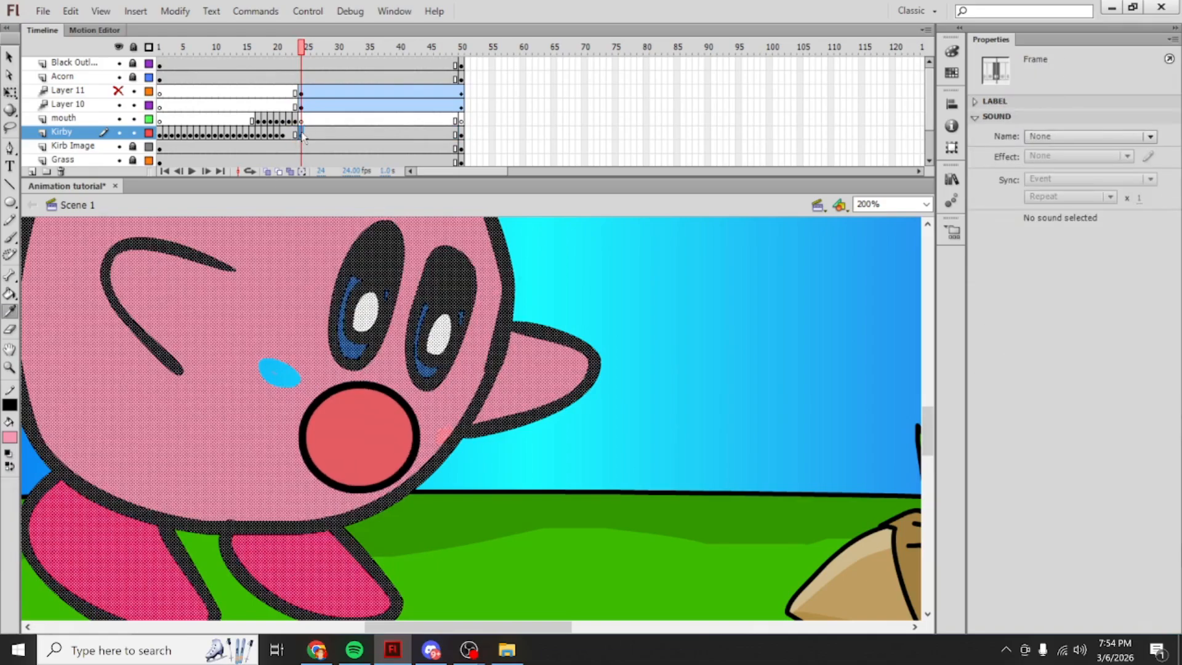
left_click(295, 134)
left_click(300, 134)
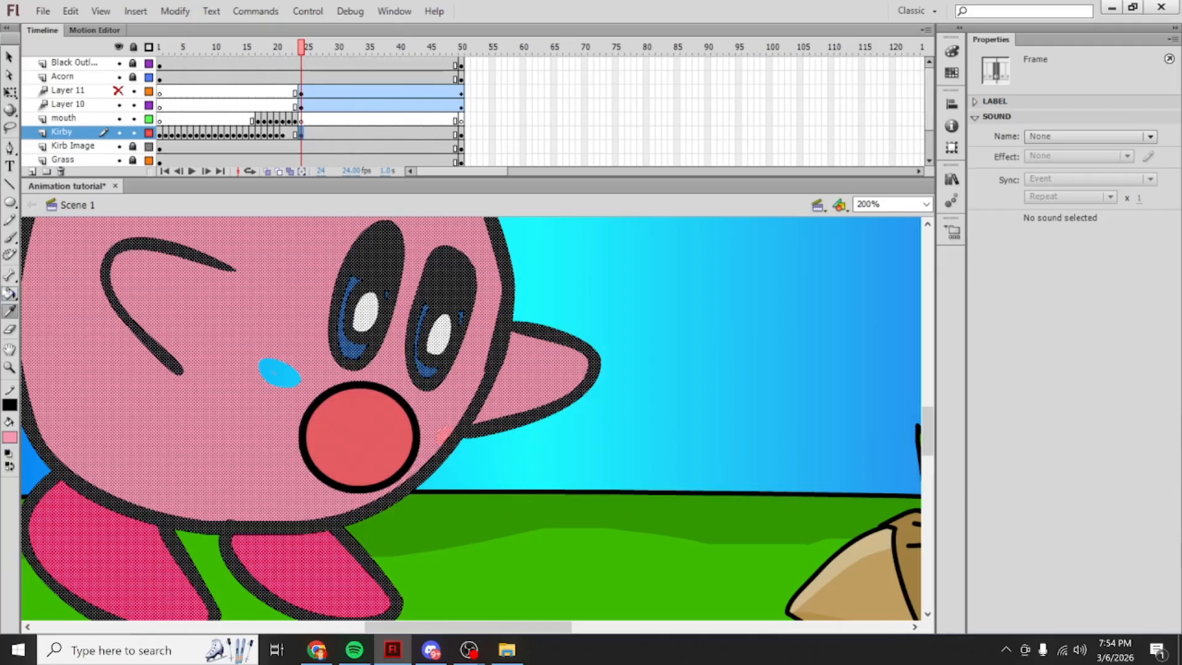
left_click(247, 446)
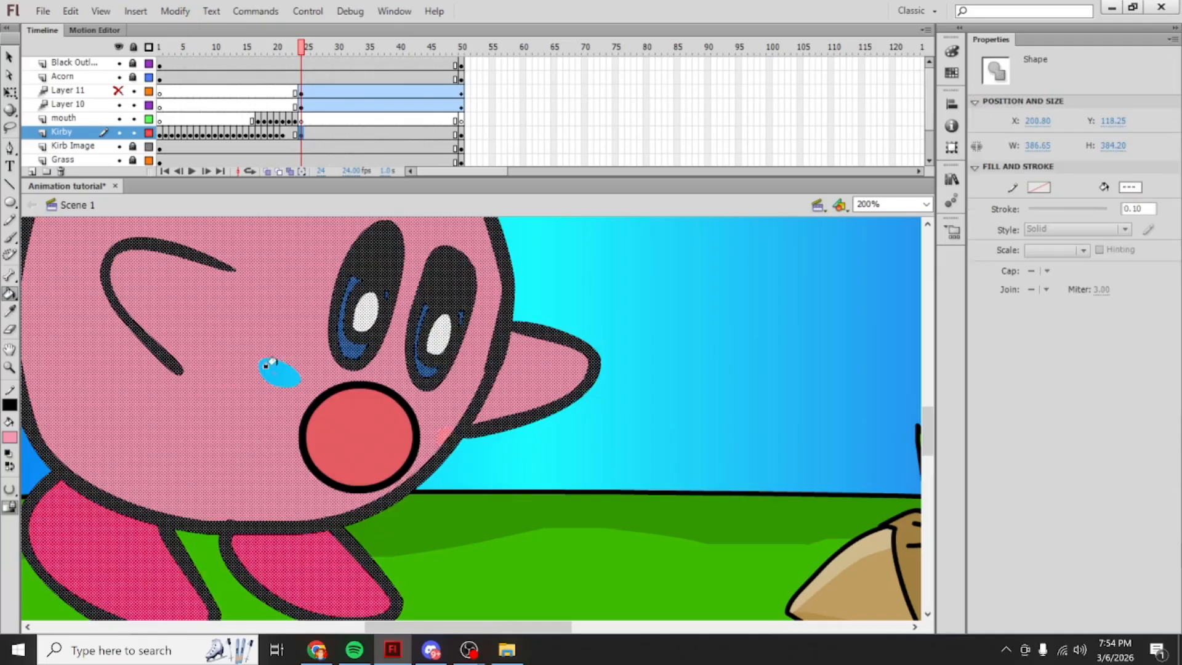
left_click(271, 362)
Step: Remove frame 50 from all layers
left_click_drag(302, 47, 456, 50)
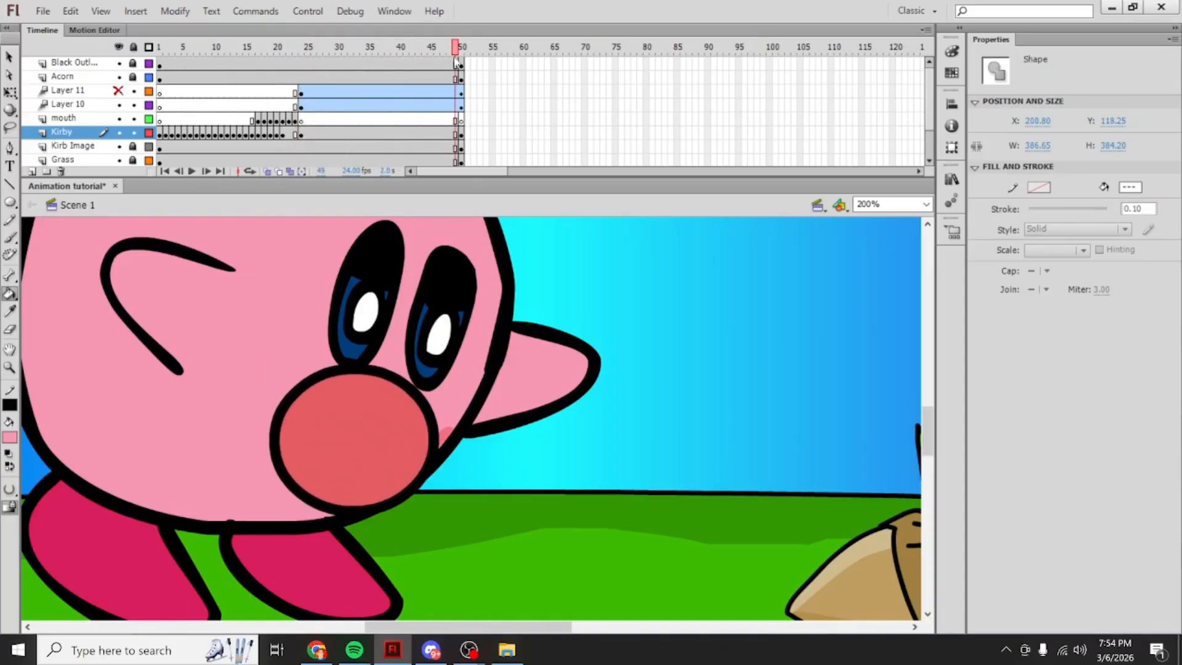
left_click(461, 134)
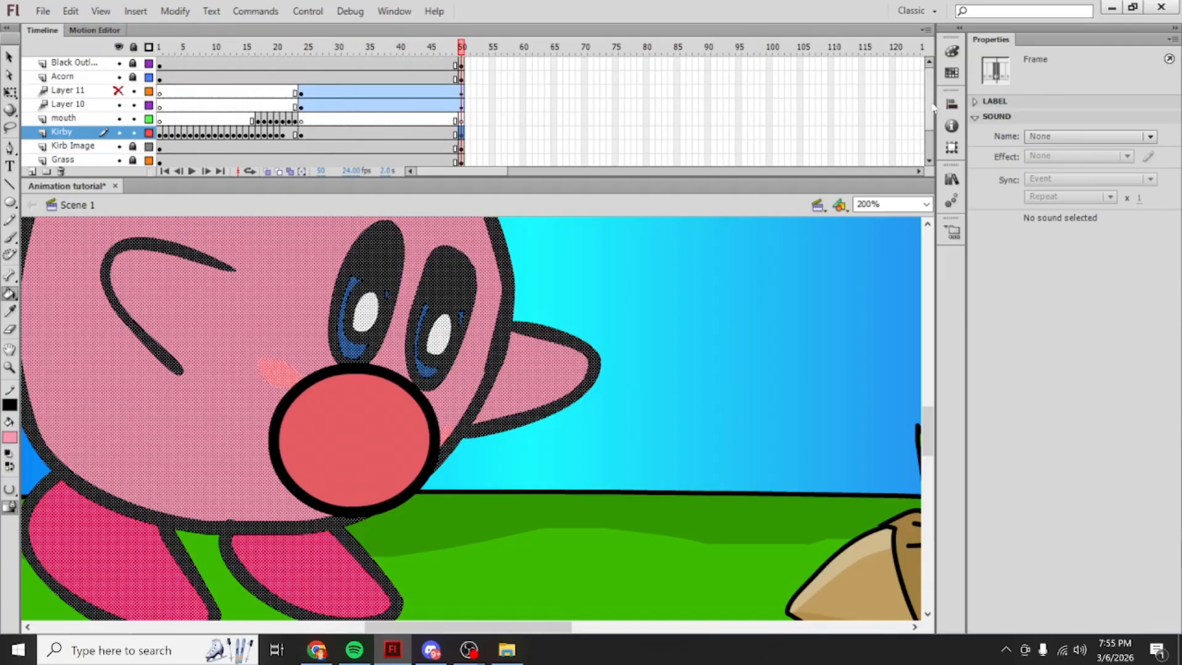
left_click(462, 64)
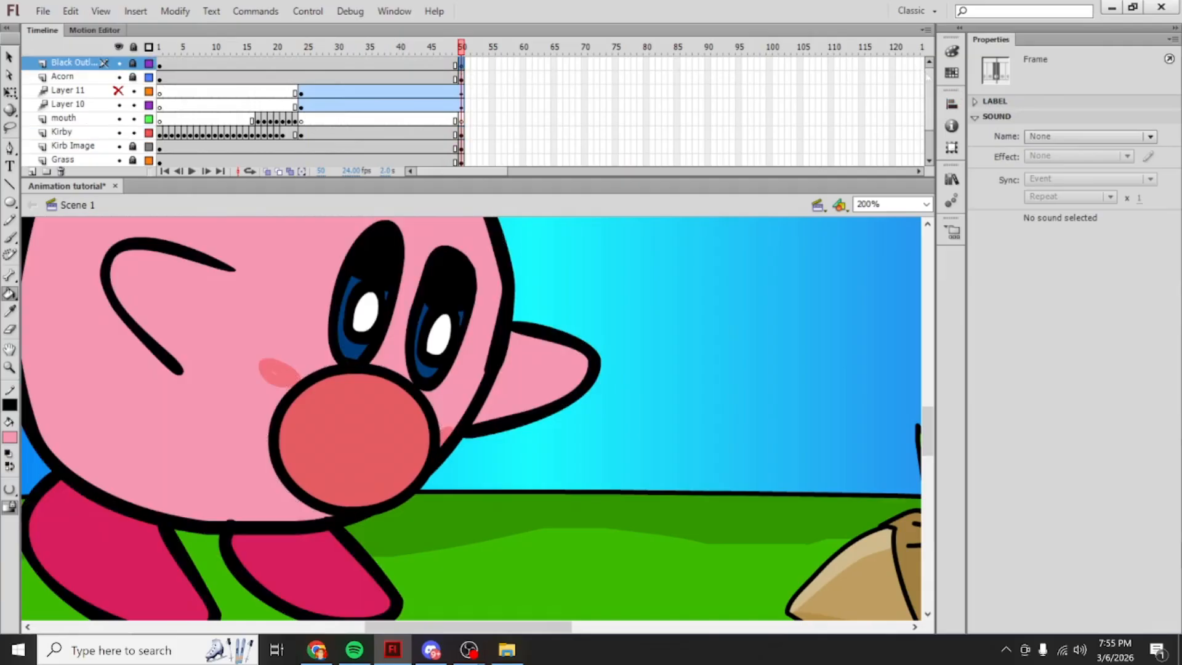
scroll(482, 167, "down", 1)
right_click(466, 145)
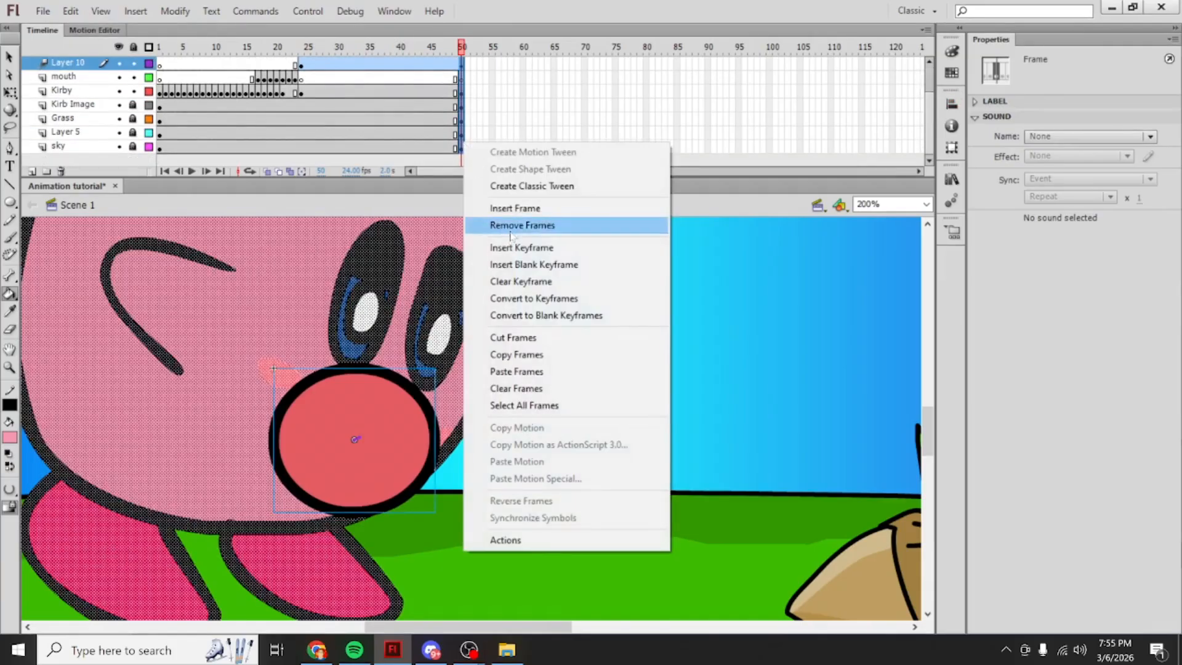
left_click(504, 225)
left_click_drag(319, 48, 295, 95)
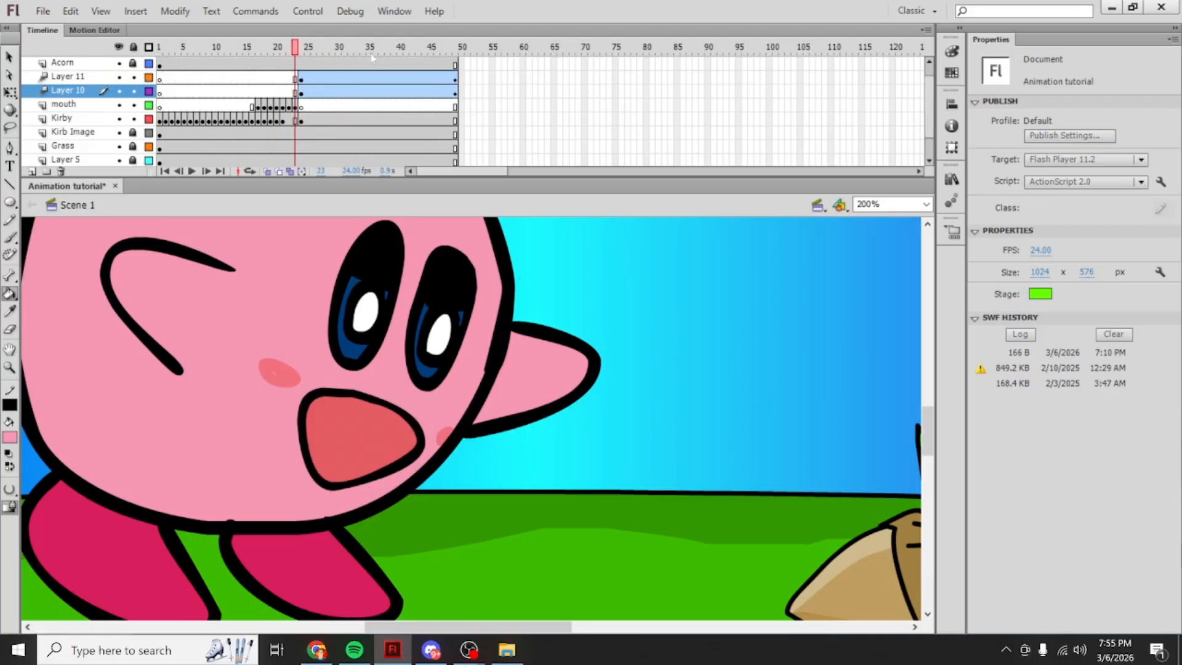
mouse_move(297, 51)
left_mouse_down()
mouse_move(406, 69)
mouse_move(296, 77)
mouse_move(301, 54)
left_mouse_up()
left_click(298, 386)
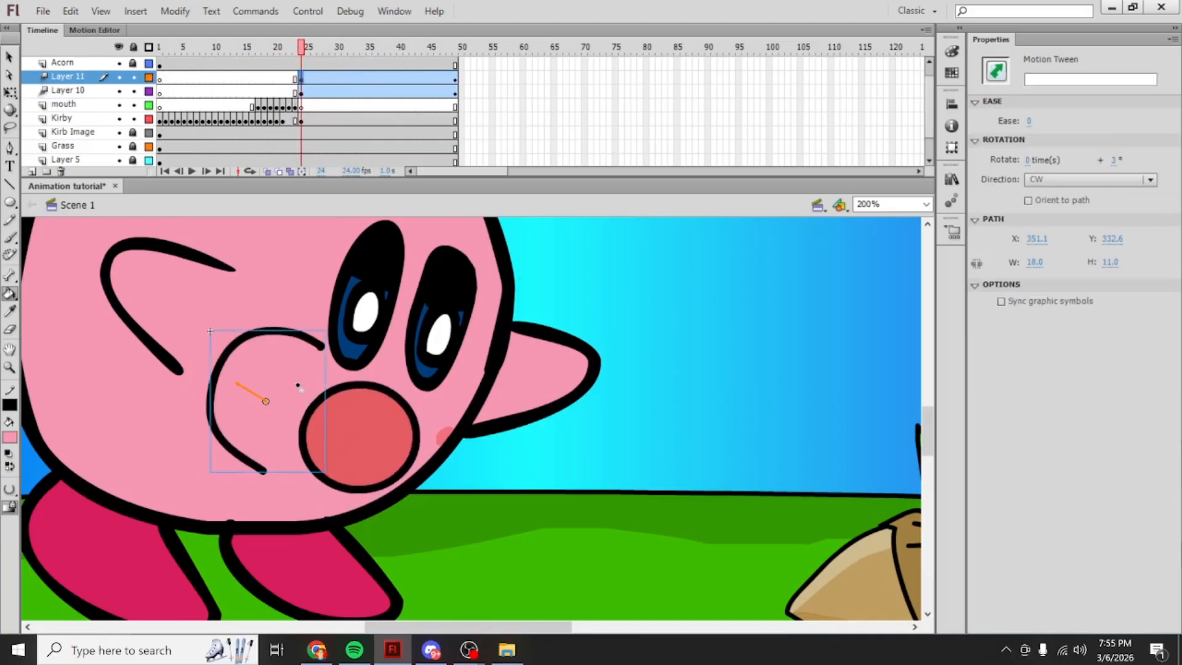
double_click(296, 351)
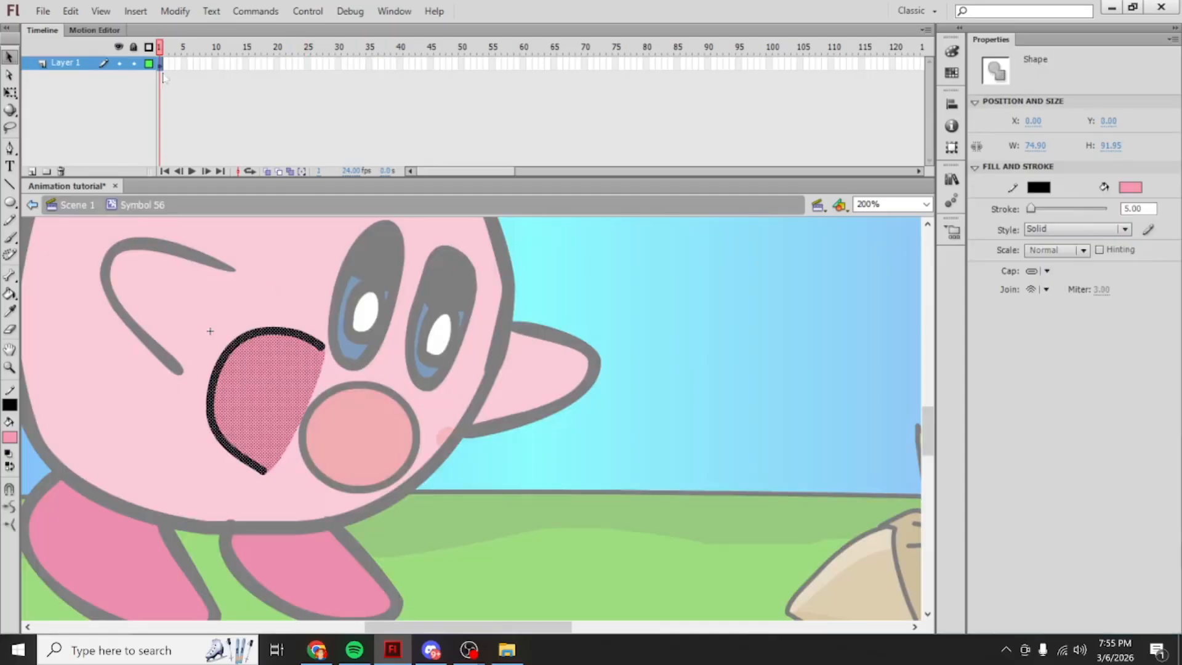
double_click(596, 322)
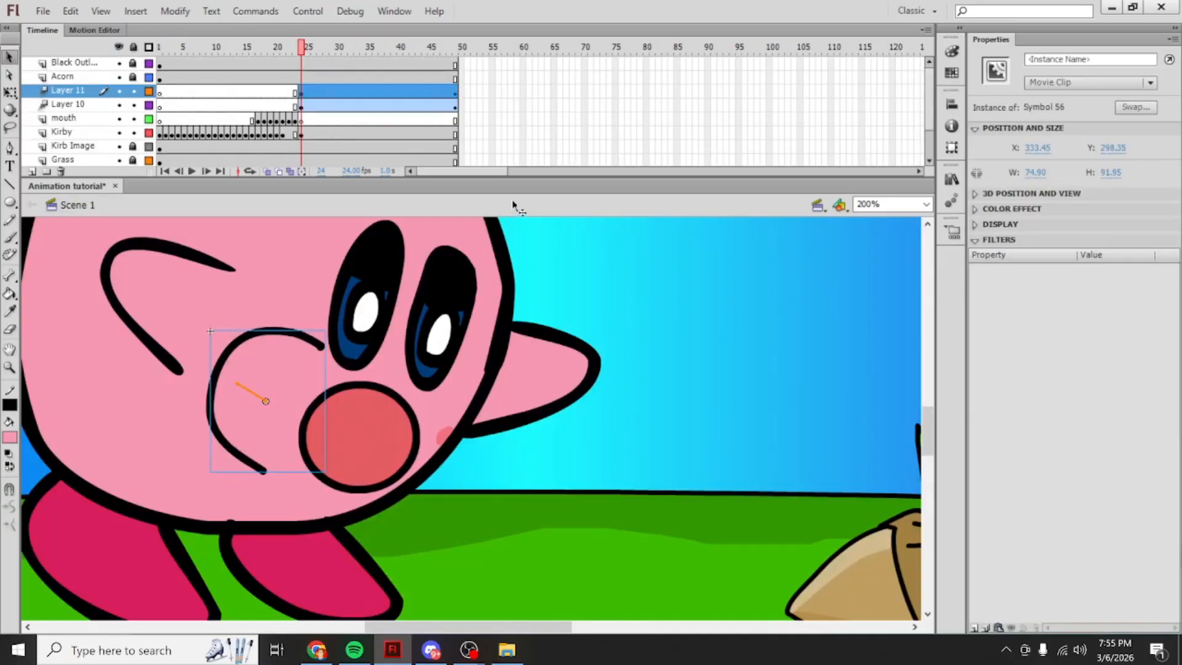
left_click(296, 106)
left_click(300, 92)
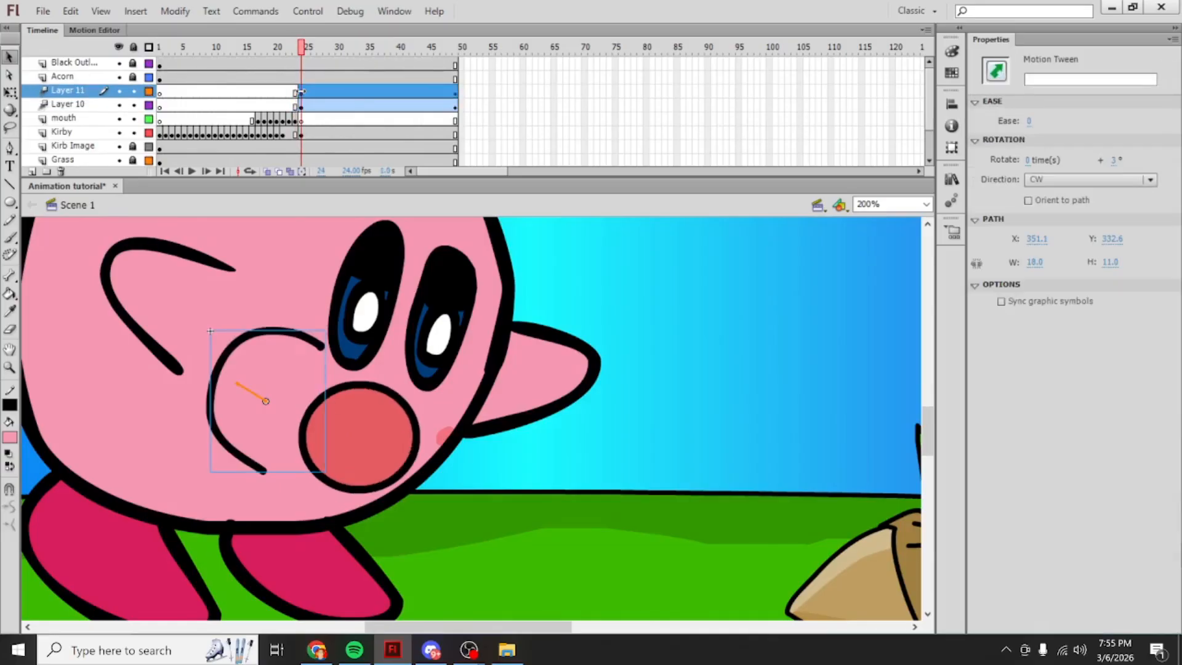
double_click(301, 348)
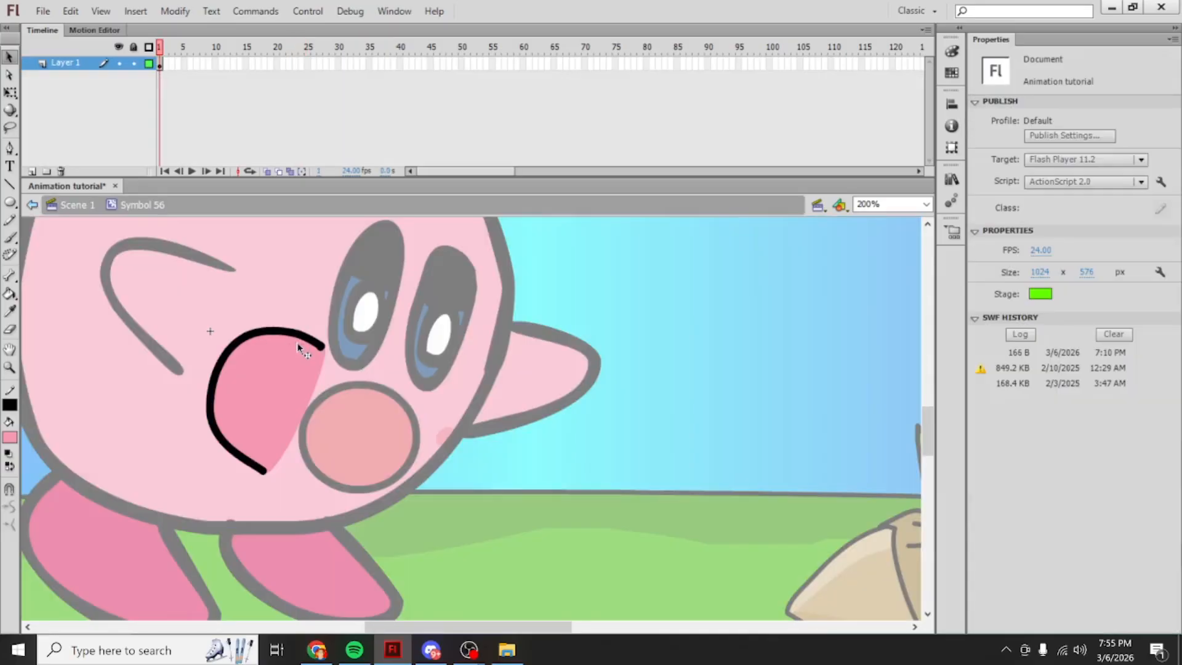
left_click(10, 237)
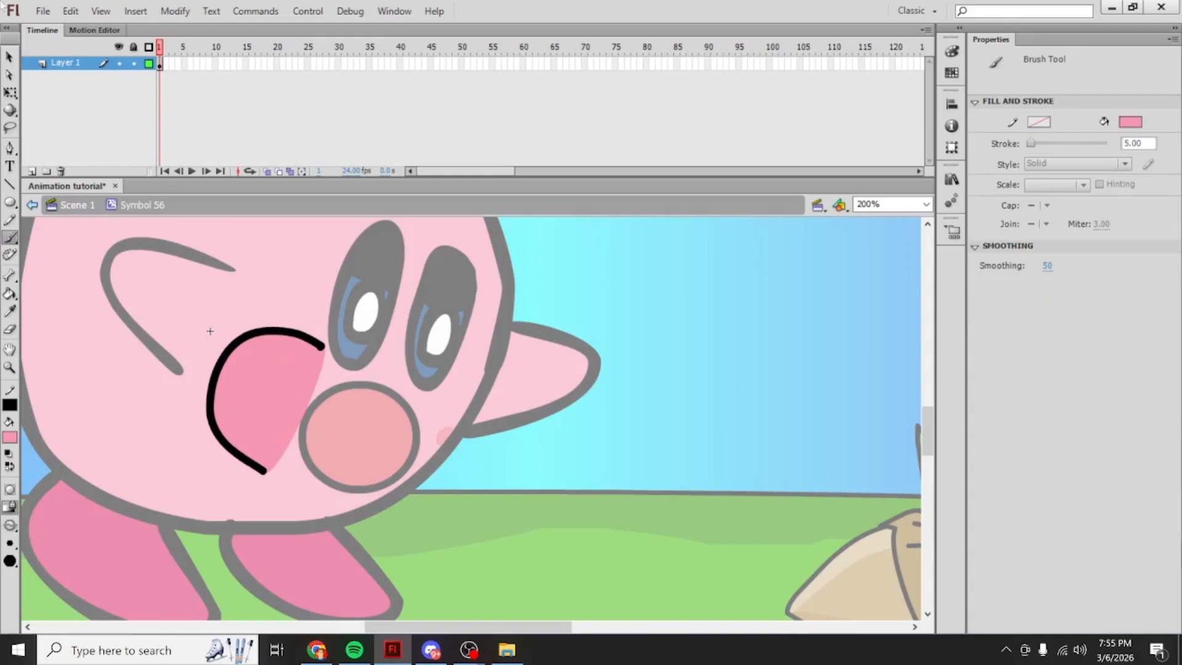
left_click(9, 57)
double_click(618, 298)
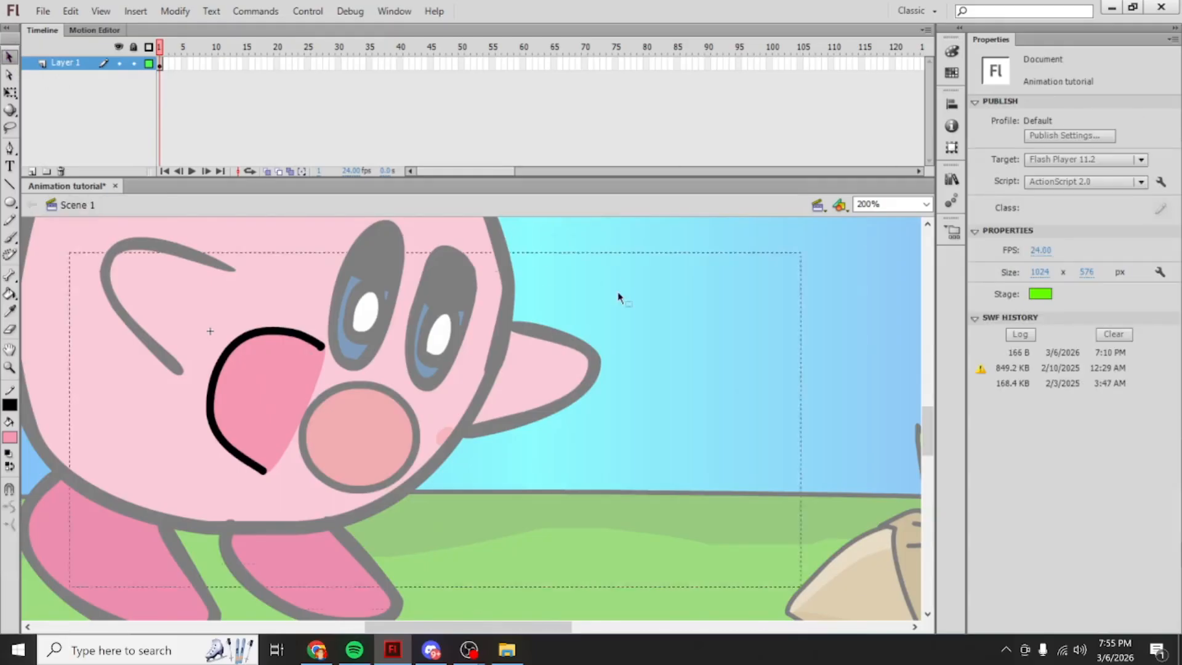
double_click(264, 400)
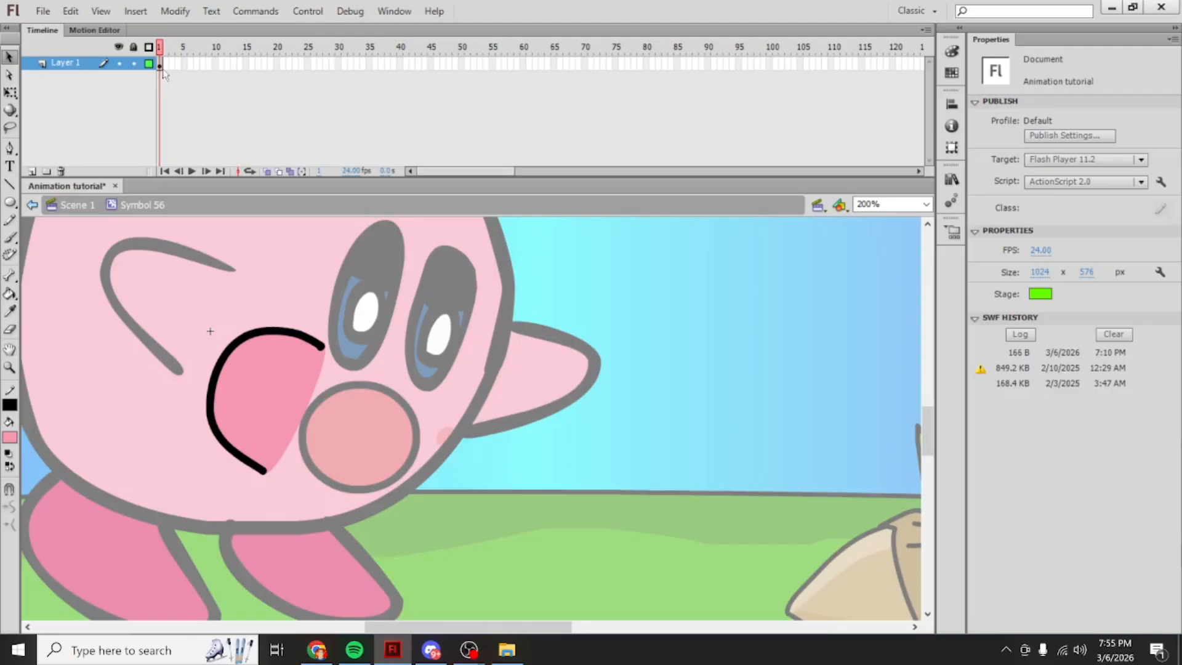
double_click(673, 293)
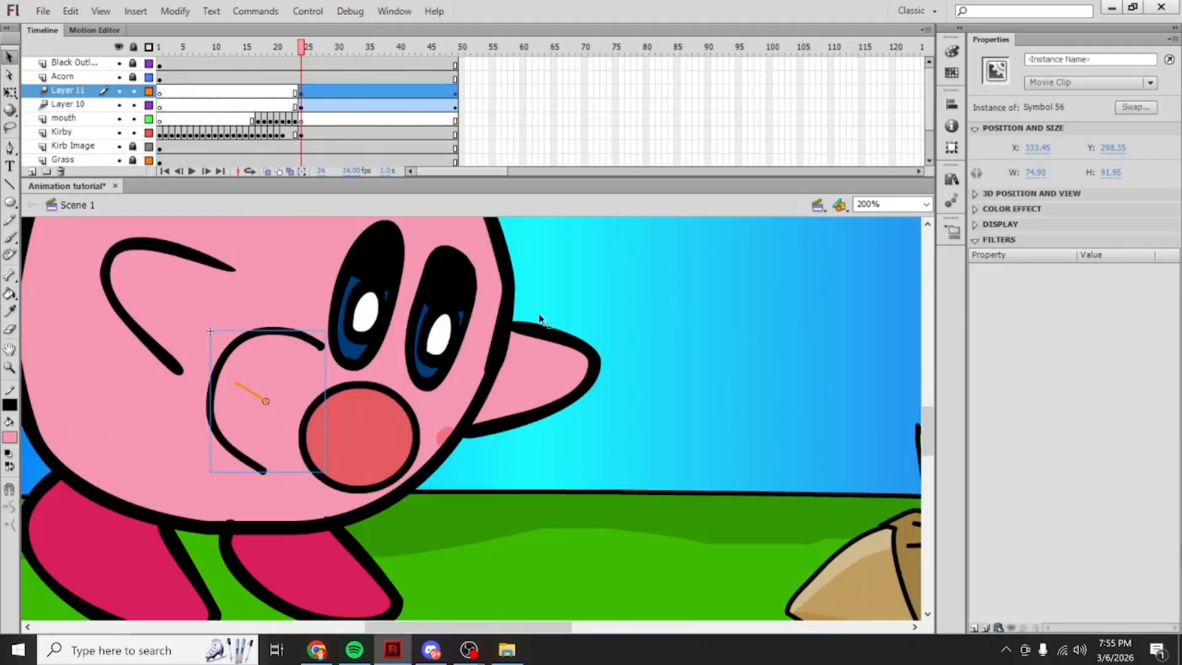
left_click(596, 270)
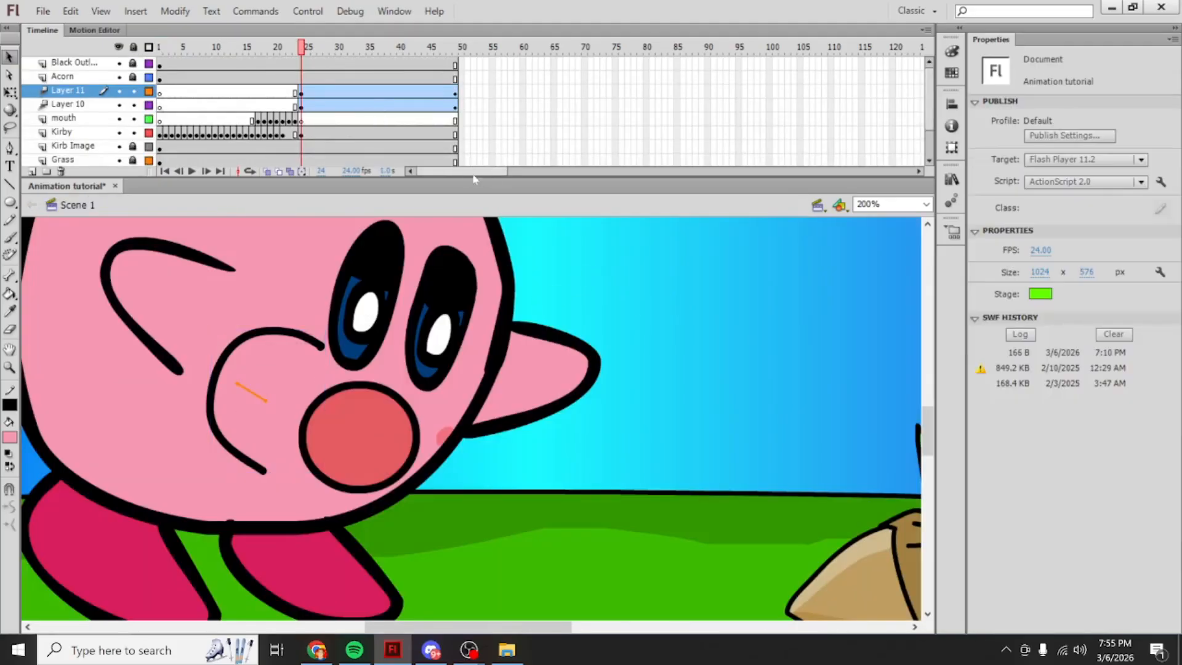
Step: Sample the cheek blush colour at frame 23 as the fill colour
left_click(285, 91)
left_click(295, 92)
left_click(300, 92)
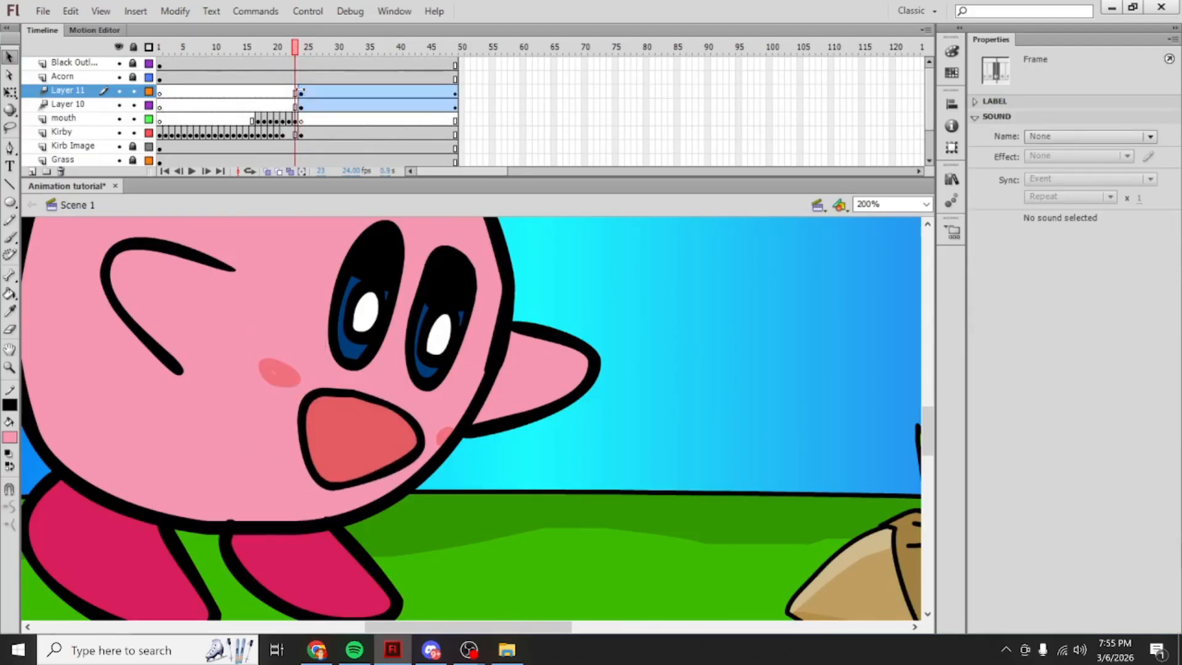
left_click(681, 289)
left_click(295, 105)
left_click(10, 294)
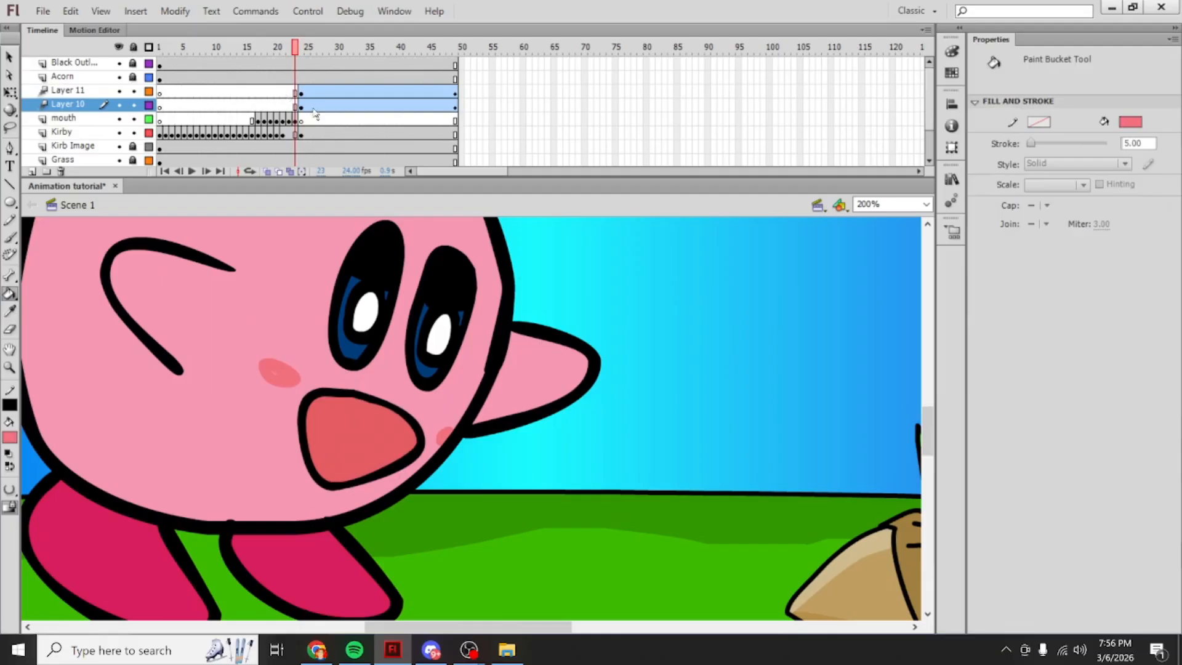
Step: Paint an oval blush with the Brush tool inside the cheek symbol on Layer 11 at frame 24, and return to the main scene
left_click(300, 92)
left_click(9, 56)
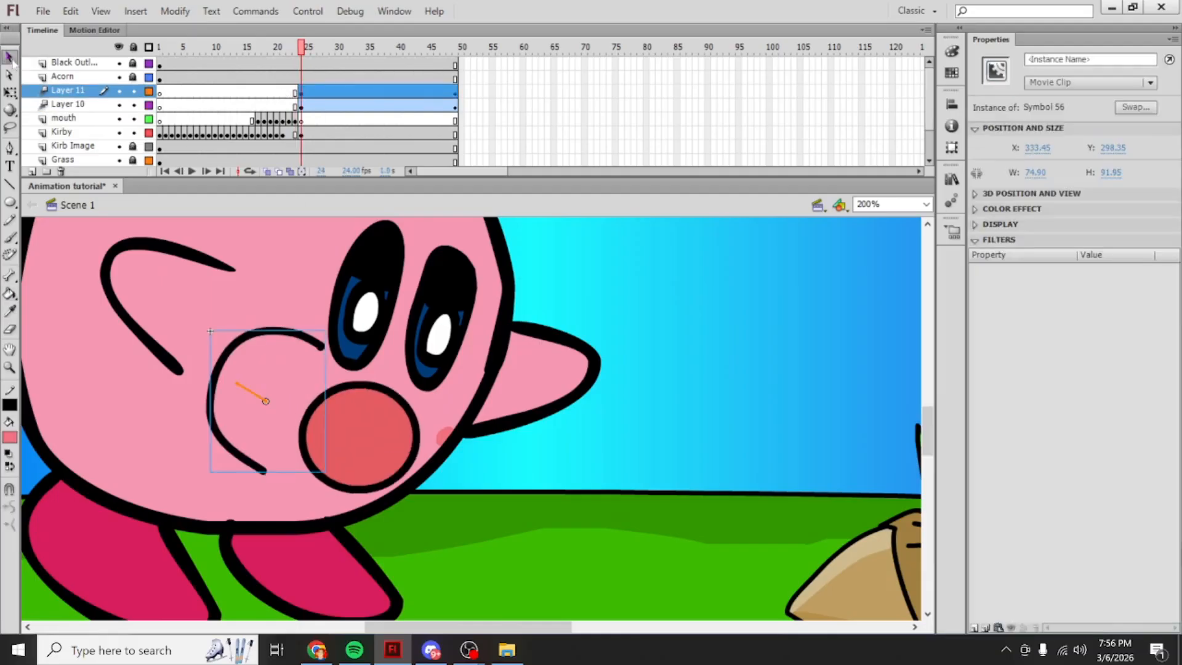
left_click(680, 303)
left_click(299, 351)
double_click(300, 352)
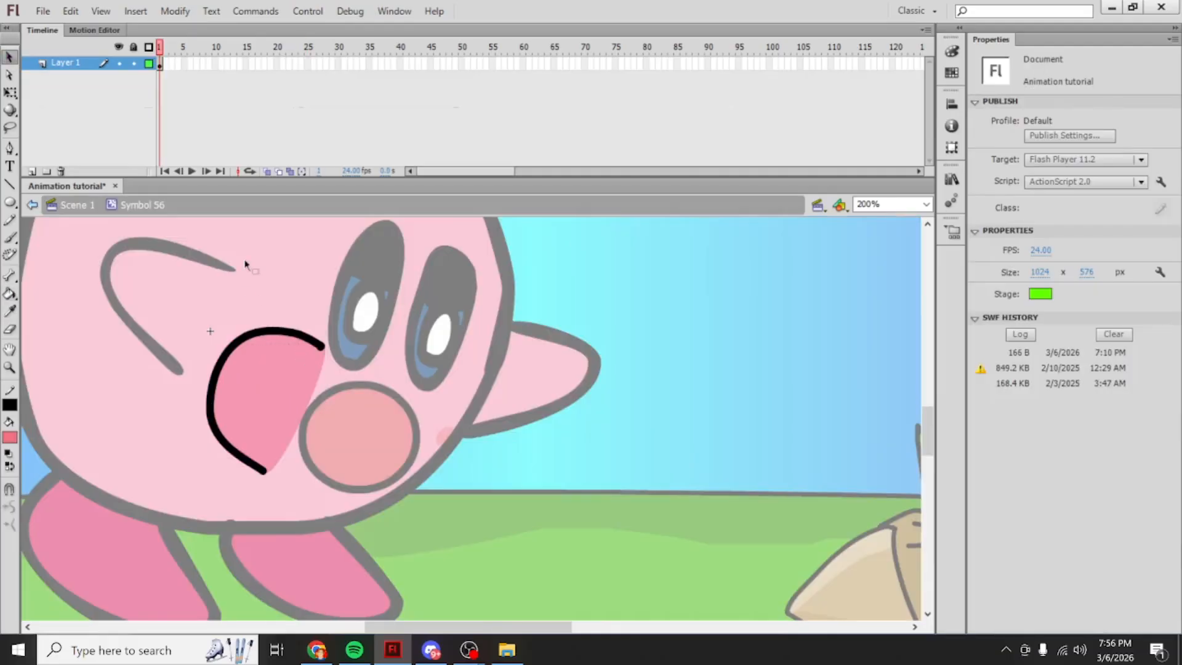
left_click(10, 237)
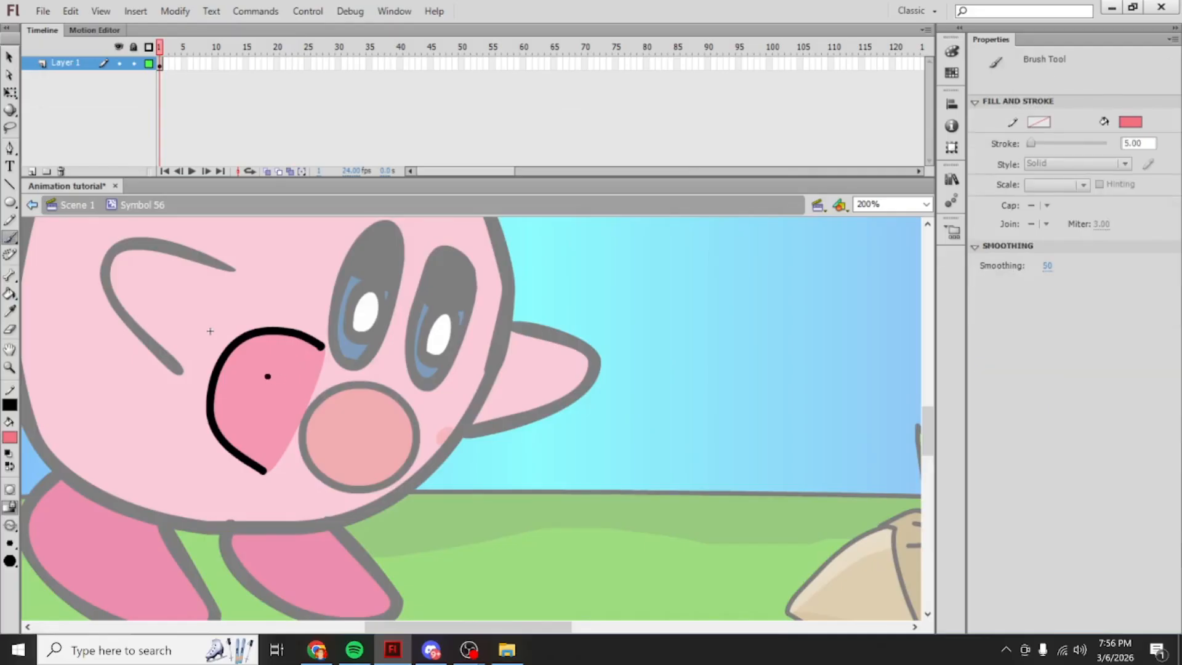
left_click_drag(283, 389, 259, 388)
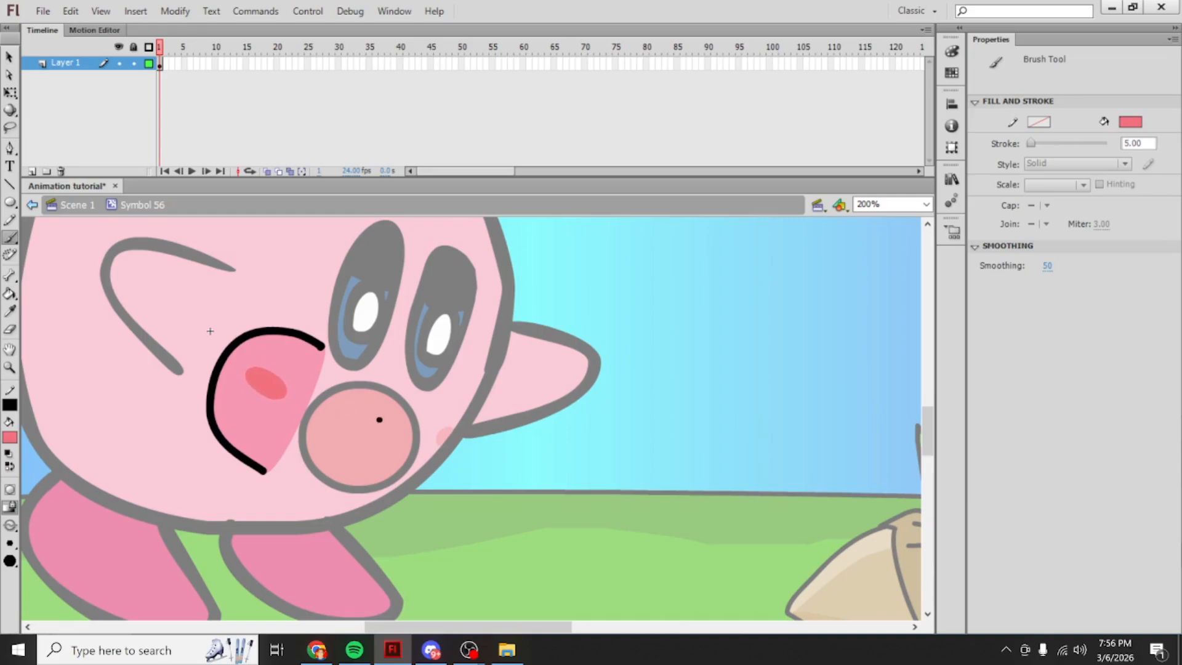
key("v")
double_click(742, 416)
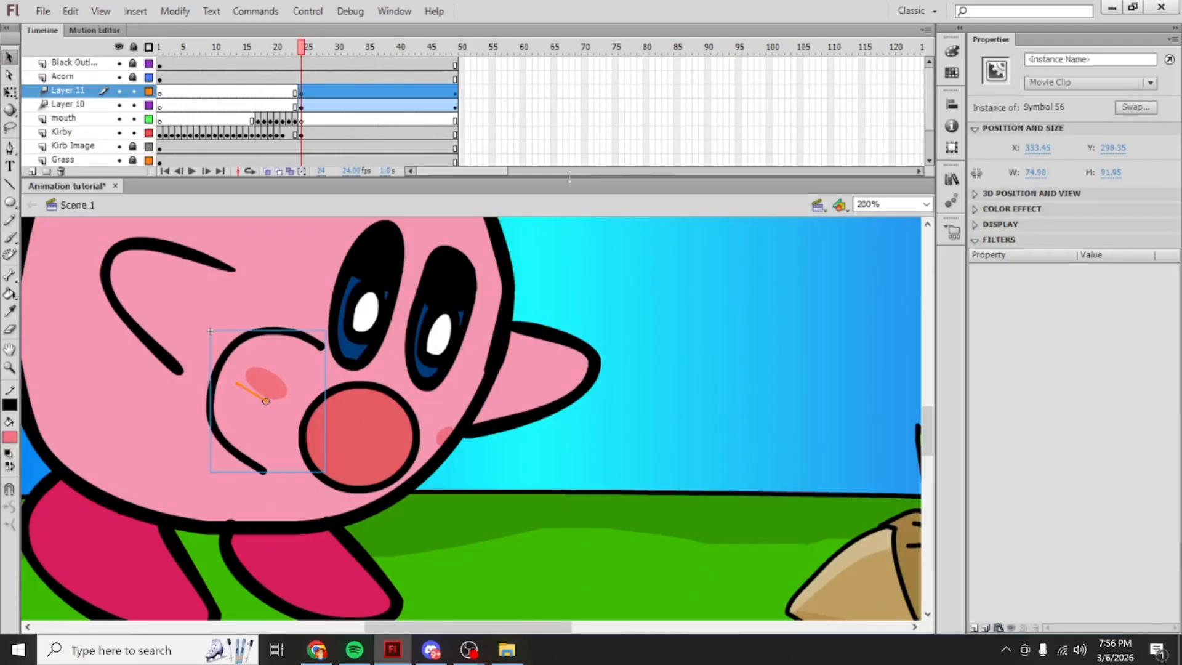
Step: Scrub through the cheek tween around frame 24 and insert a keyframe at frame 23 on the Kirby layer
left_click_drag(300, 50, 300, 93)
left_click(300, 92)
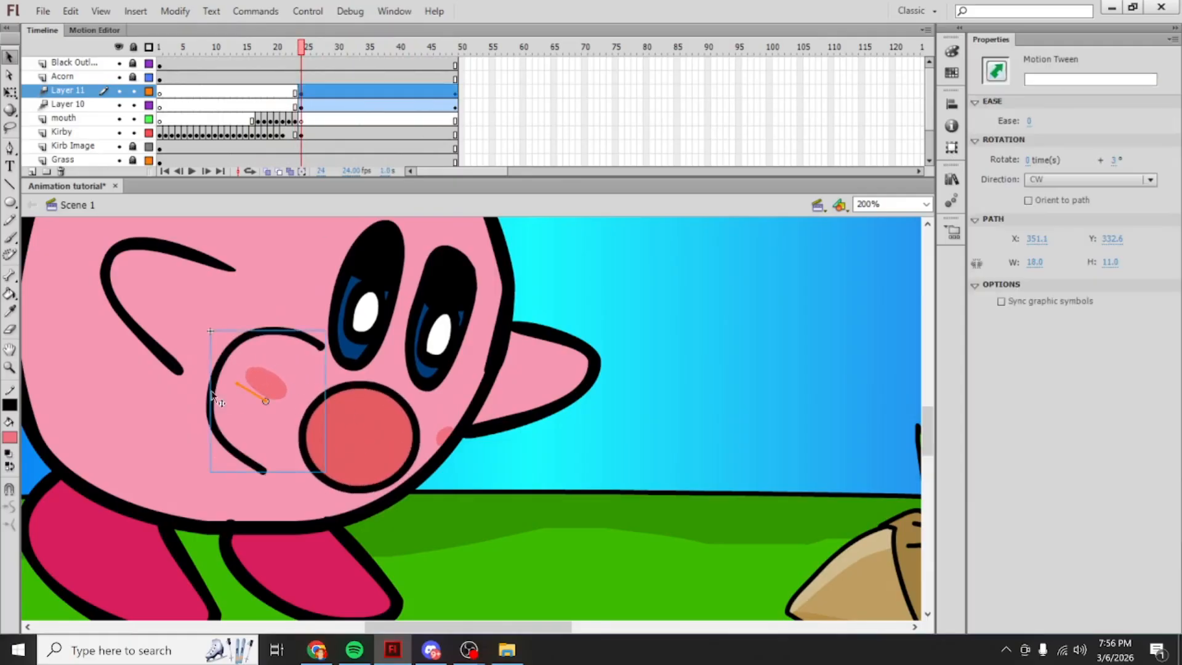
left_click_drag(301, 59, 301, 59)
left_click(302, 134)
left_click(296, 134)
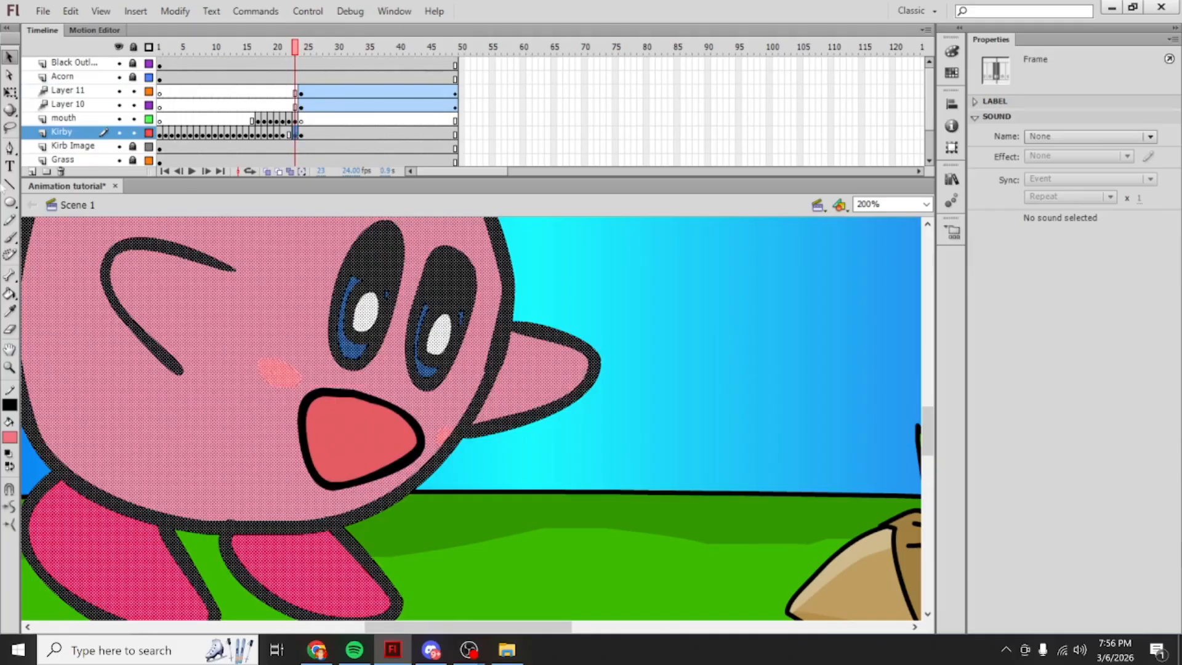
Step: Draw a short black curve beside the cheek blush with the Pencil tool on the Kirby layer at frame 23
left_click(10, 219)
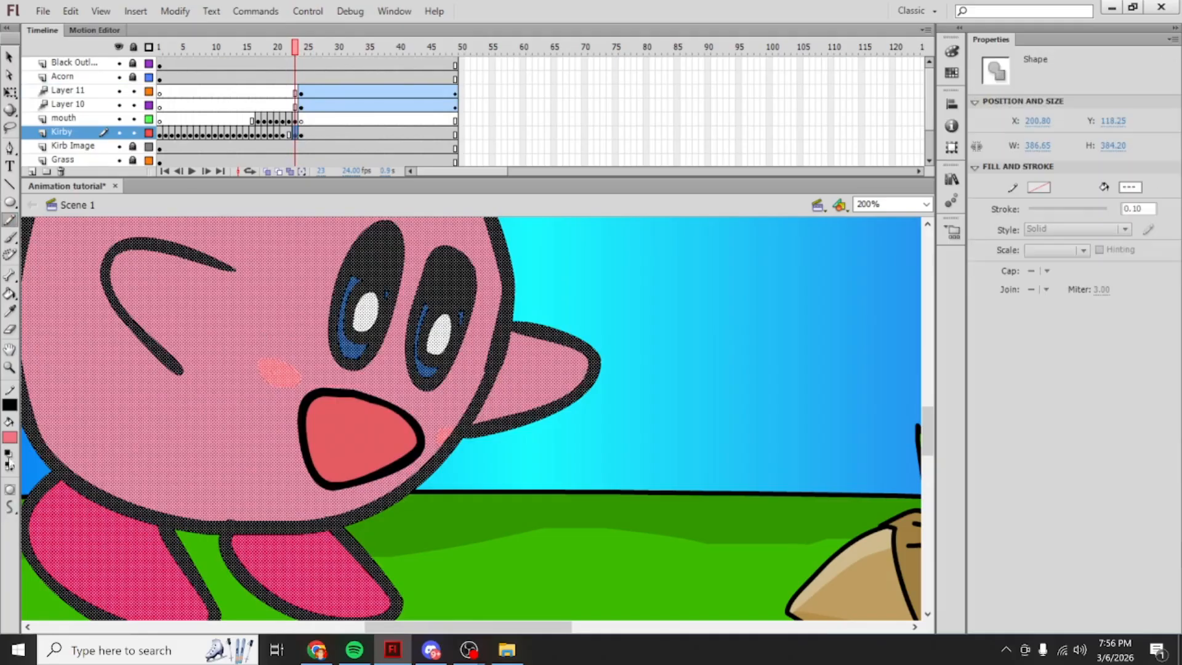
left_click(10, 439)
left_click(7, 453)
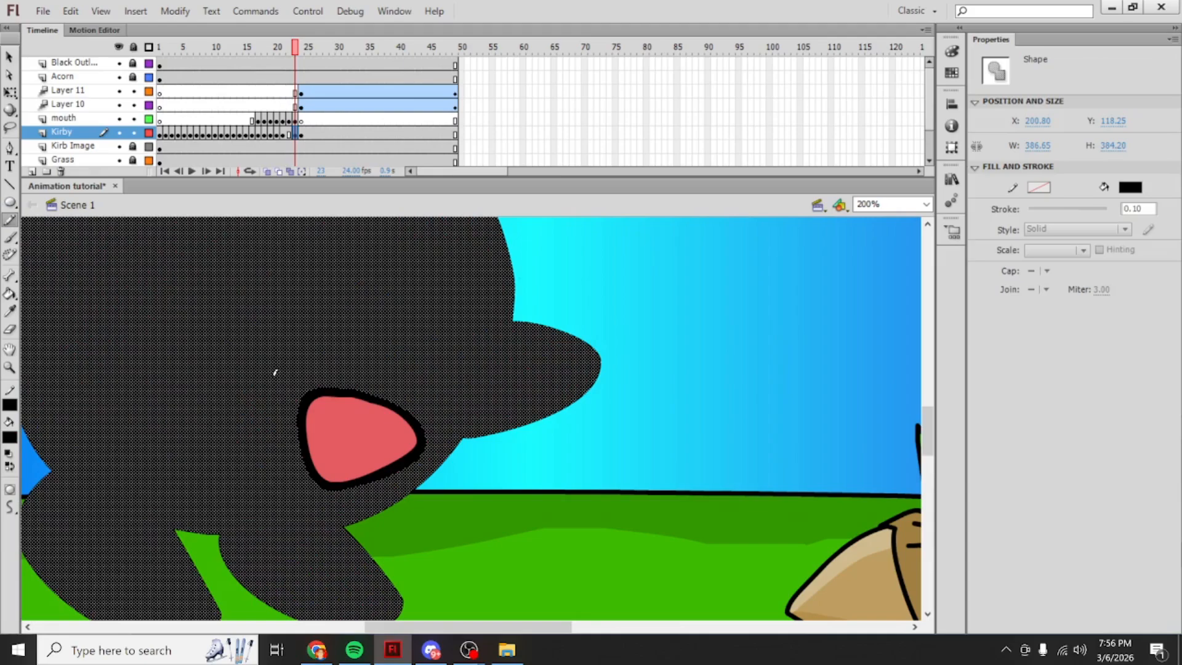
key("ctrl+z")
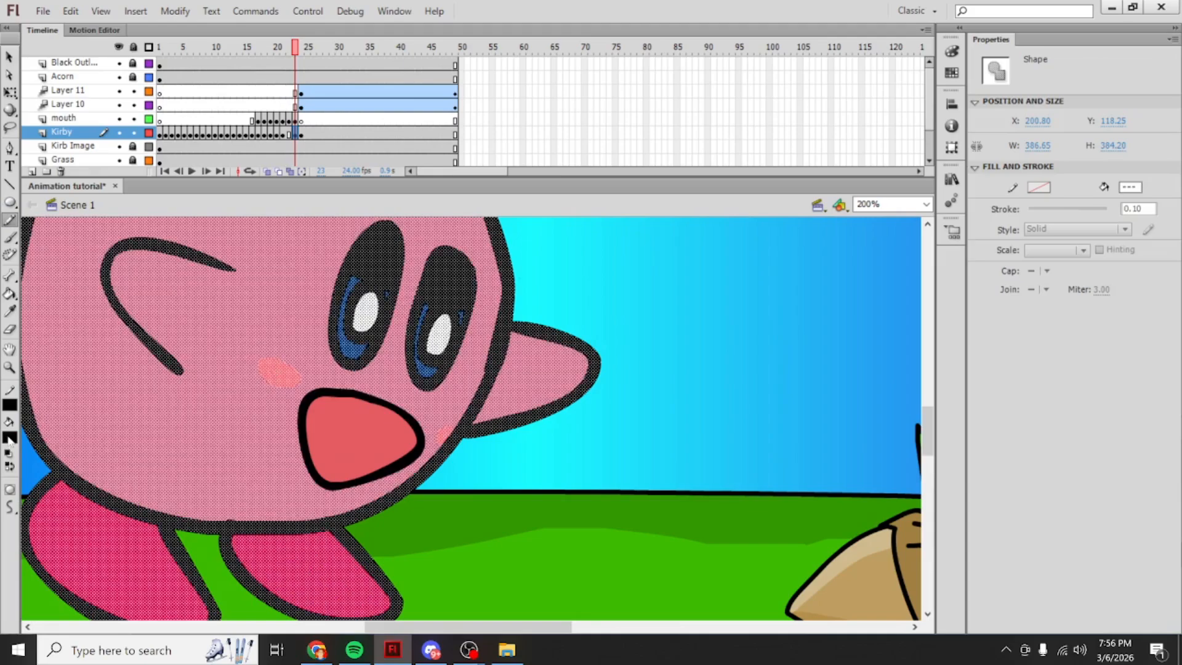
left_click(290, 132)
left_click(253, 341)
left_click_drag(245, 355, 242, 370)
key("ctrl+z")
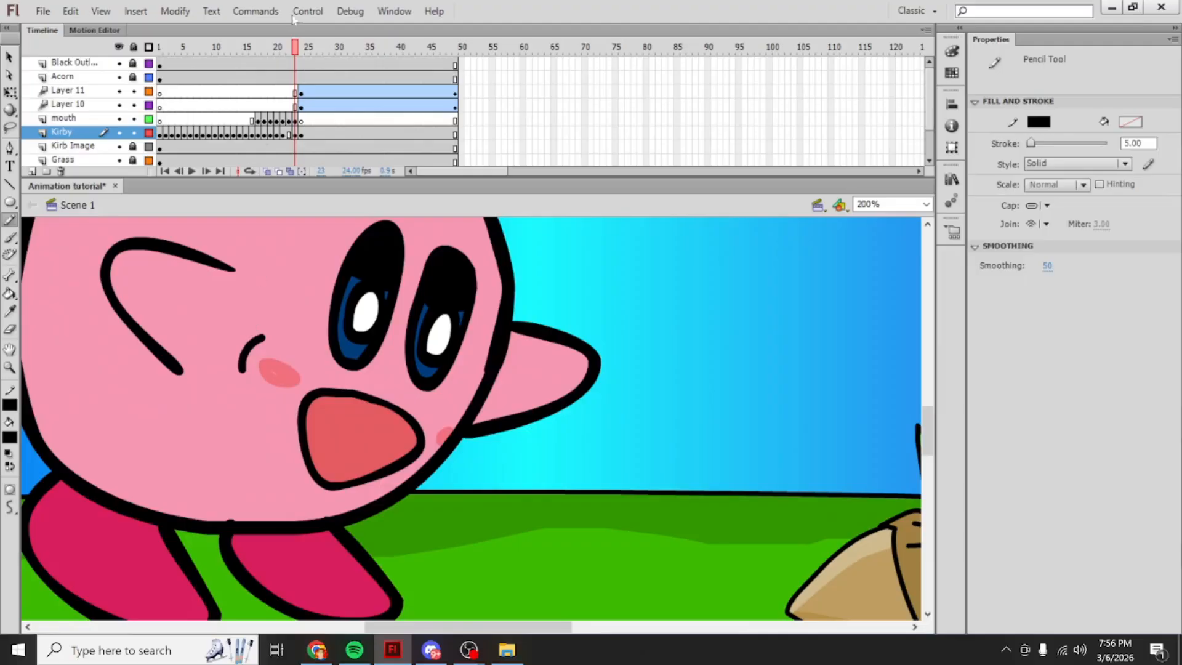
Step: Convert frame 23 of the Kirby layer to a keyframe
mouse_move(295, 51)
left_mouse_down()
mouse_move(311, 52)
mouse_move(272, 52)
mouse_move(328, 69)
mouse_move(280, 86)
mouse_move(305, 86)
mouse_move(296, 91)
left_mouse_up()
right_click(294, 133)
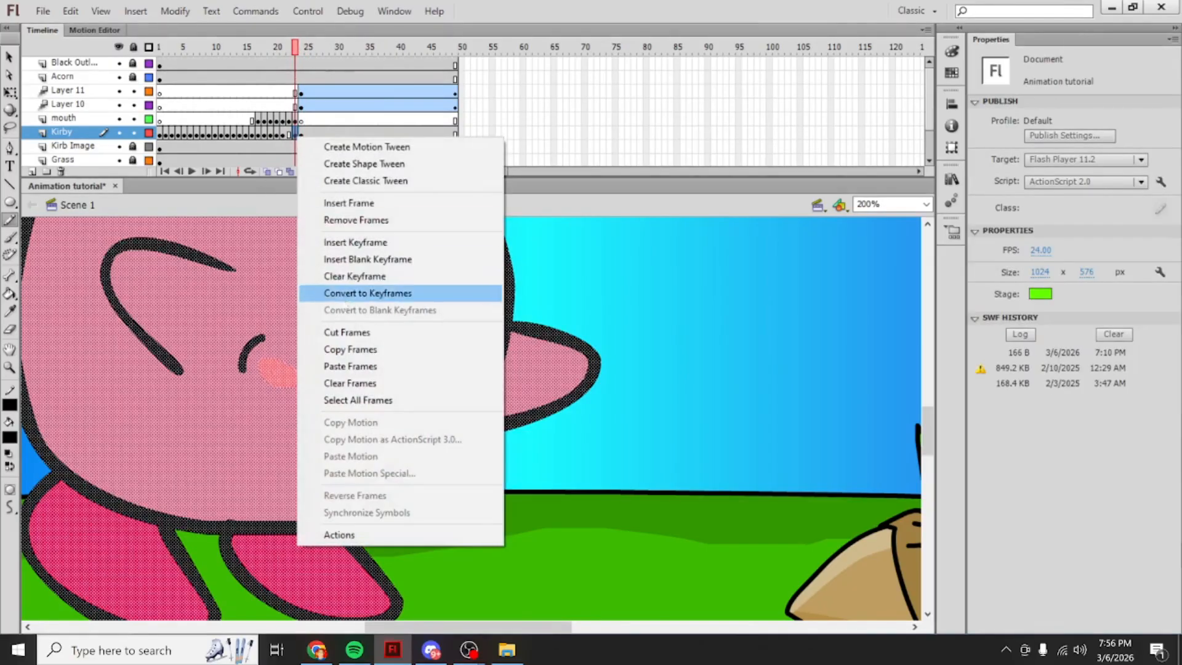
left_click(369, 293)
left_click_drag(265, 333, 289, 324)
left_click_drag(241, 363, 242, 393)
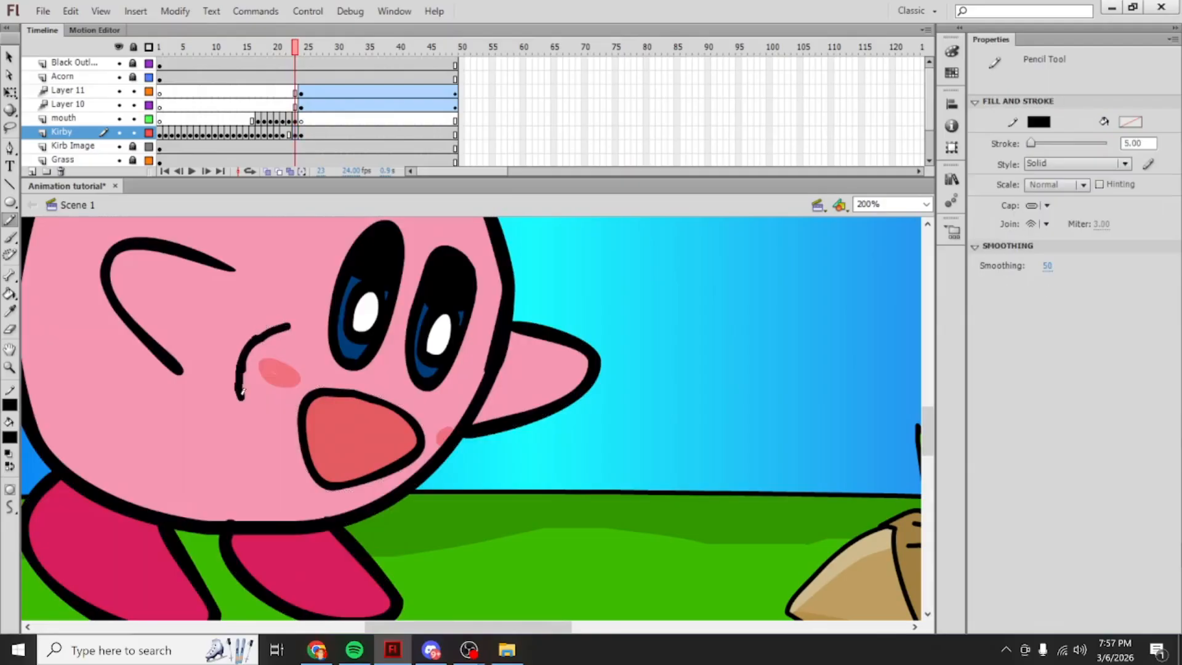
key("ctrl+z")
key("ctrl+z")
Step: Extend both ends of the cheek curve at frame 23 so it wraps around the blush, and go to frame 22
left_click_drag(266, 332, 295, 332)
left_click_drag(242, 369, 244, 397)
left_click(292, 134)
left_click(283, 354)
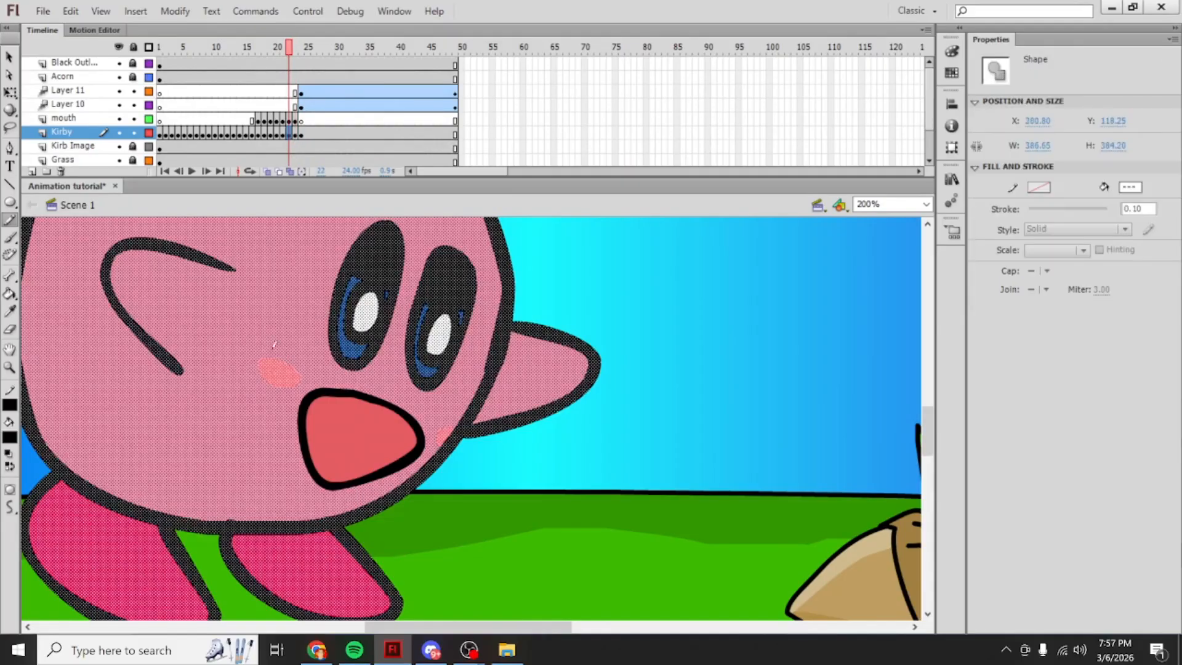
Step: Play the animation repeatedly from around frames 19 to 23 and check how the mouth and cheek change into the tween at frame 24
left_click(290, 118)
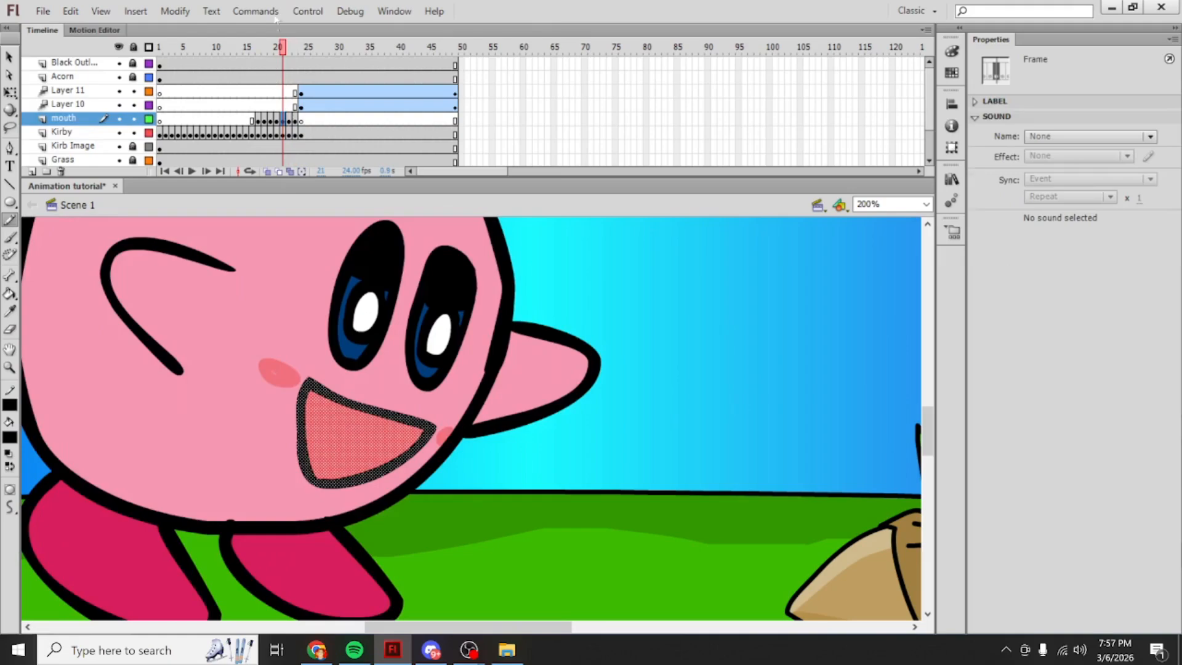
left_click(276, 12)
left_click(317, 29)
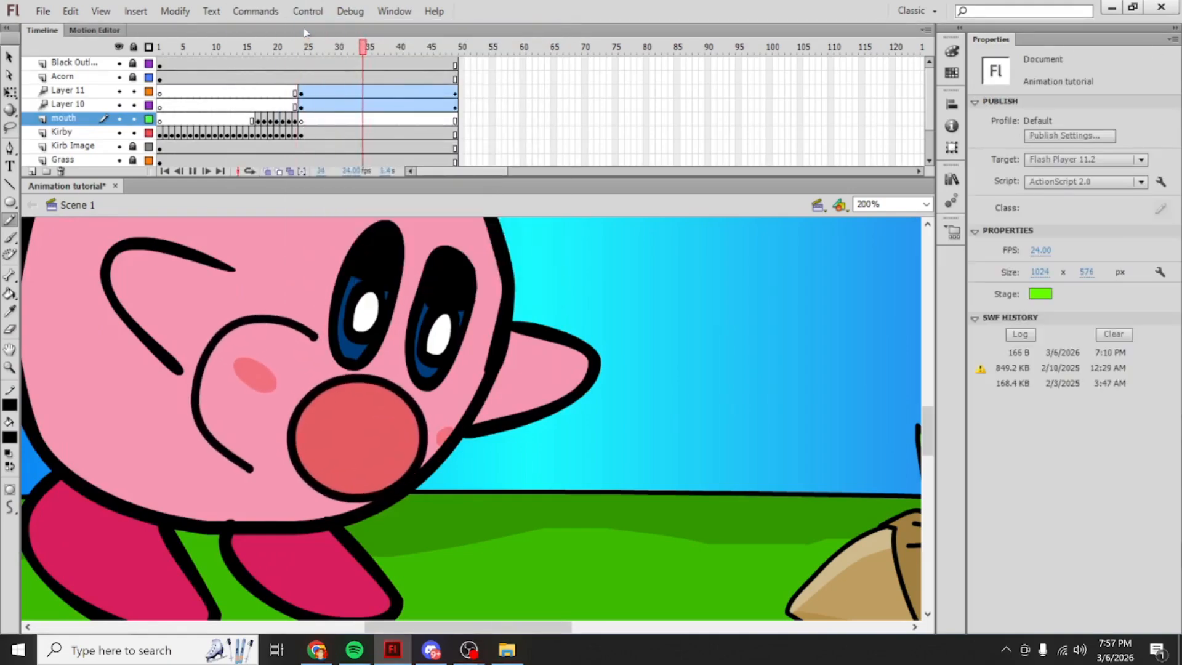
left_click(270, 64)
left_click(306, 12)
left_click(317, 29)
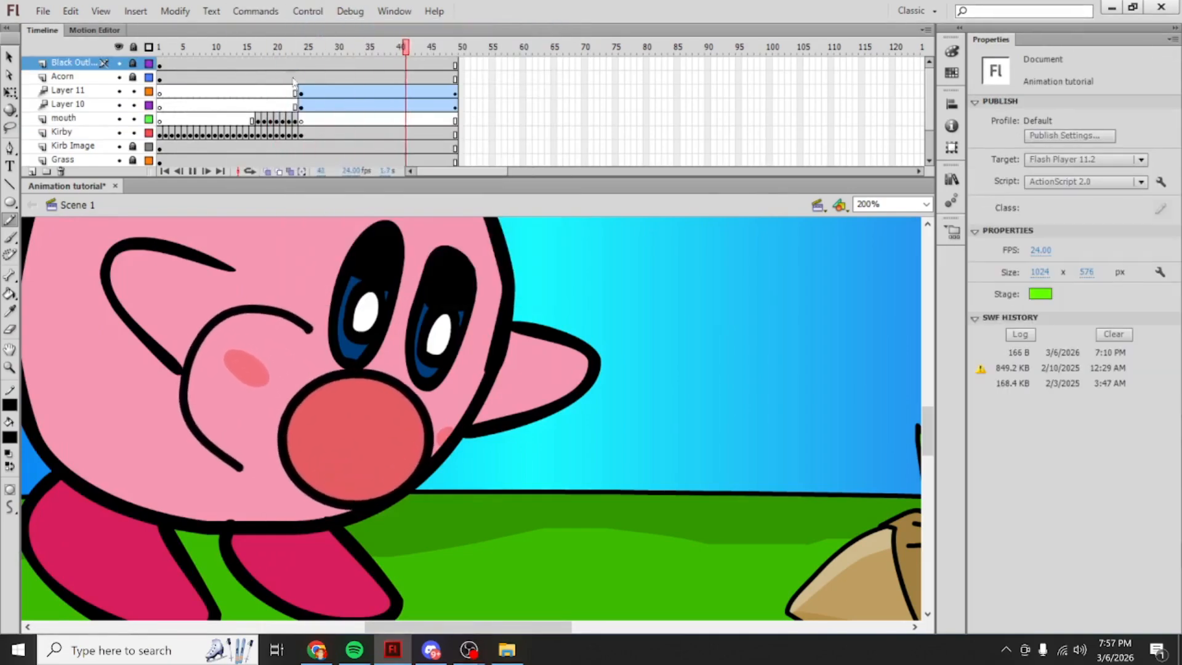
left_click(311, 12)
left_click(317, 29)
left_click(270, 64)
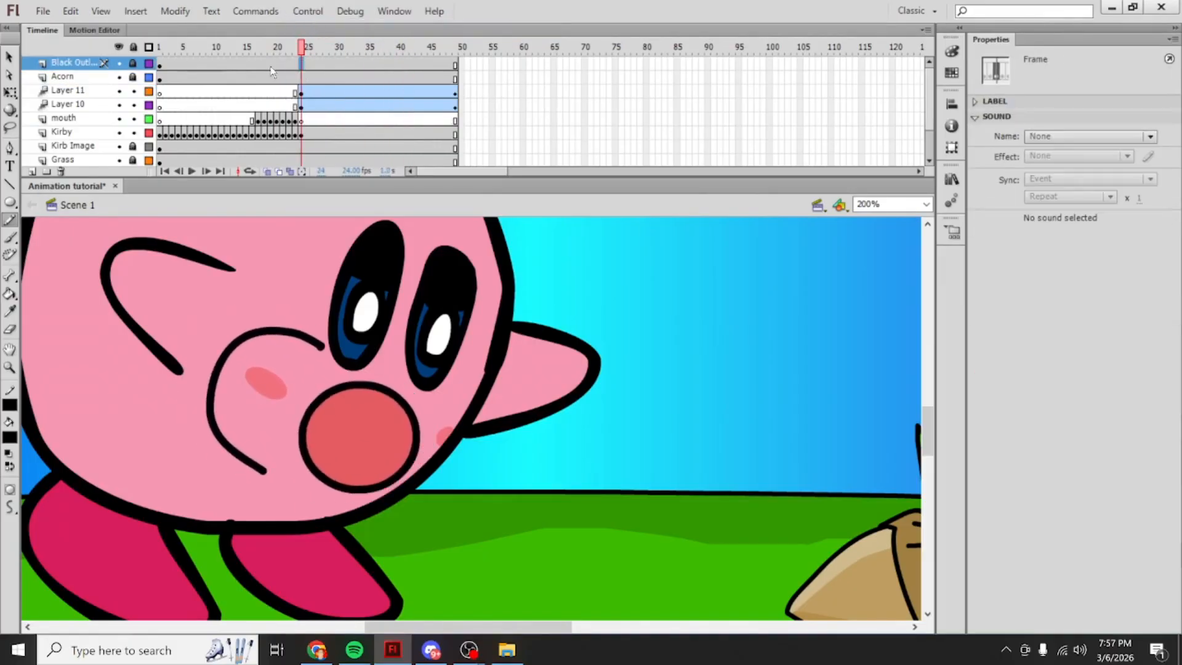
left_click(308, 12)
left_click(317, 29)
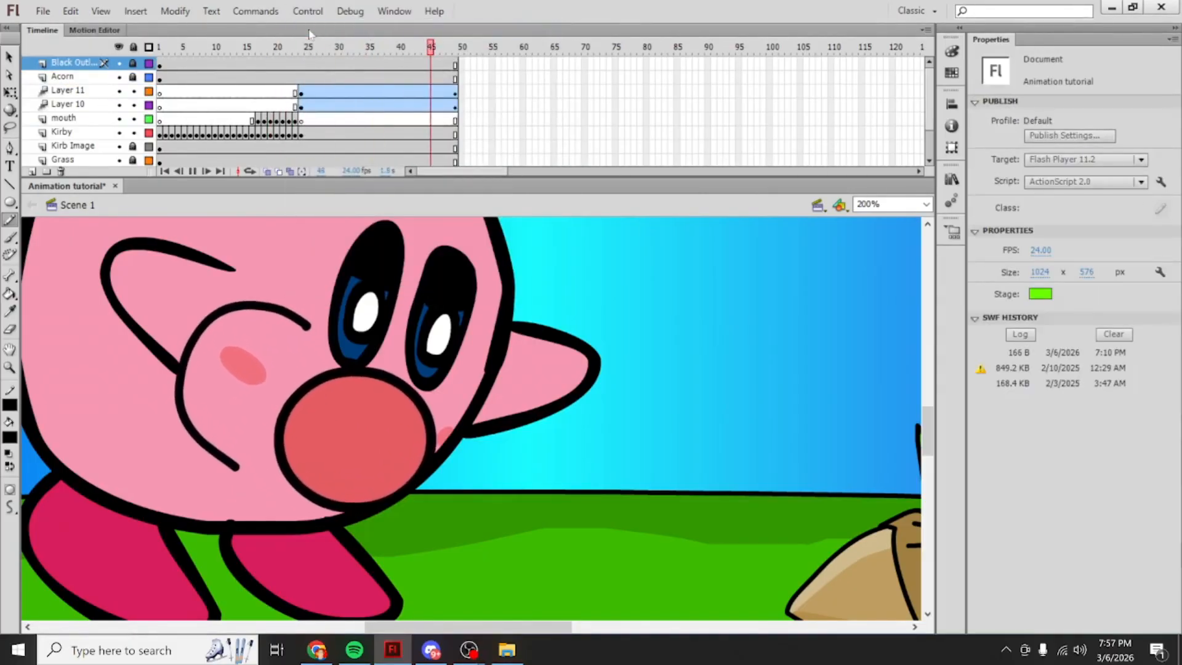
left_click(308, 12)
left_click(317, 29)
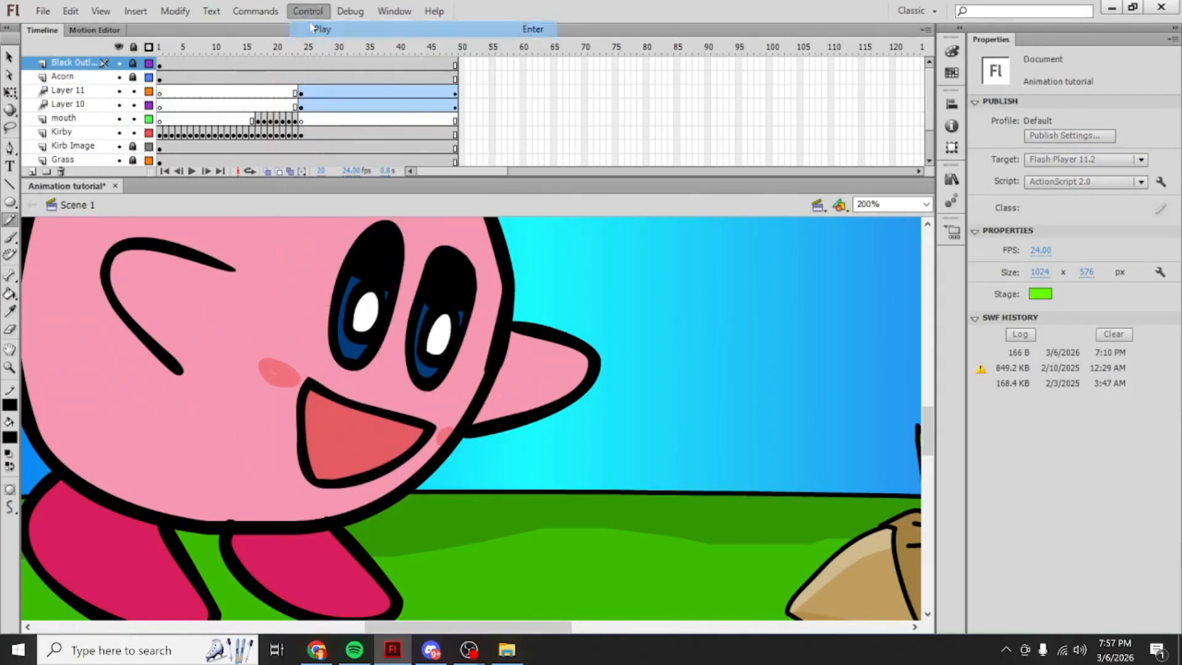
left_click(293, 76)
left_click(273, 77)
left_click(307, 12)
left_click(317, 29)
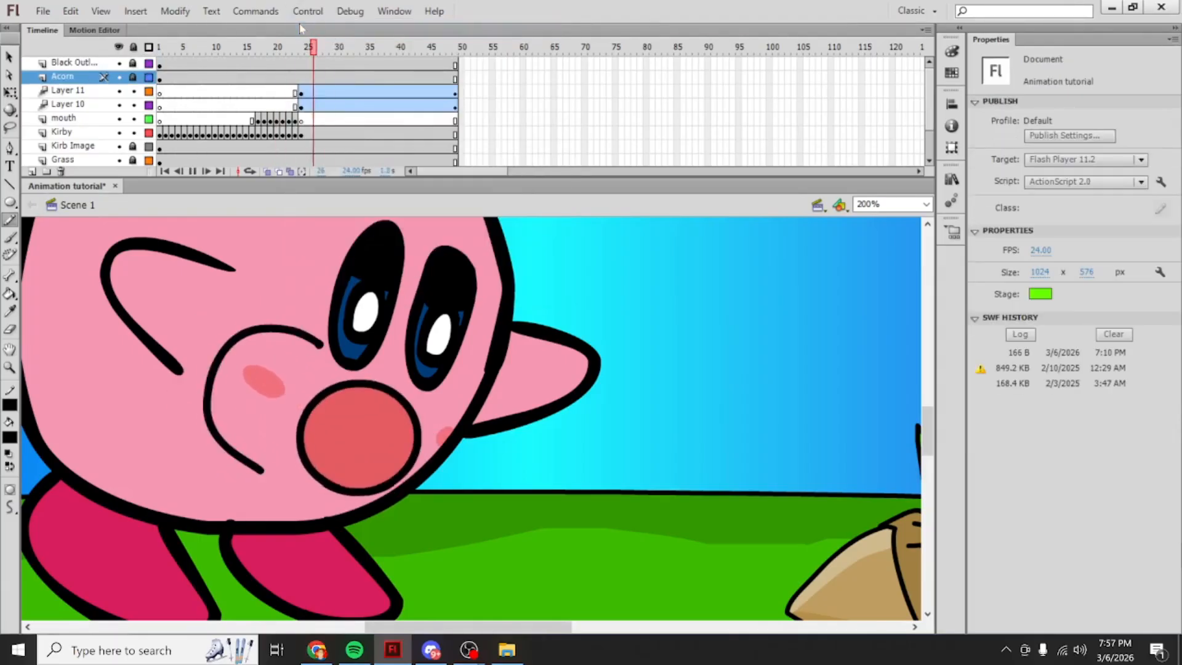
left_click(289, 60)
mouse_move(300, 53)
left_mouse_down()
mouse_move(286, 64)
mouse_move(323, 61)
mouse_move(283, 62)
mouse_move(450, 61)
mouse_move(275, 62)
mouse_move(452, 63)
mouse_move(300, 91)
left_mouse_up()
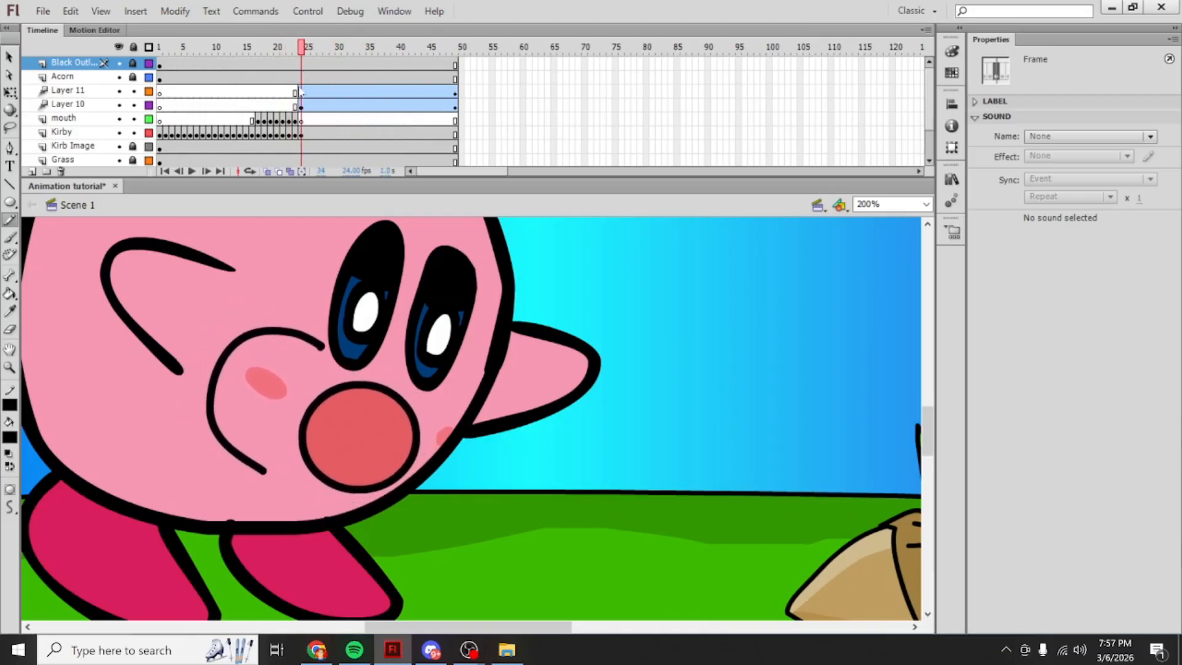
Step: Copy the cheek tween frames of Layer 11 starting at frame 24
left_click(416, 426)
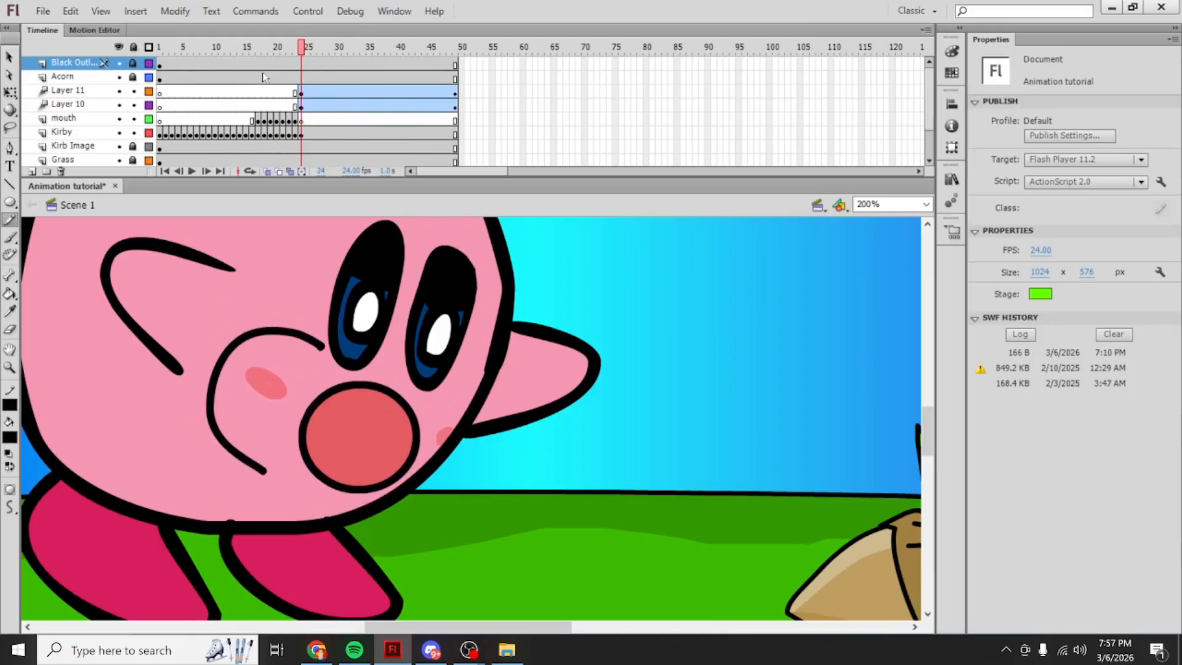
right_click(303, 99)
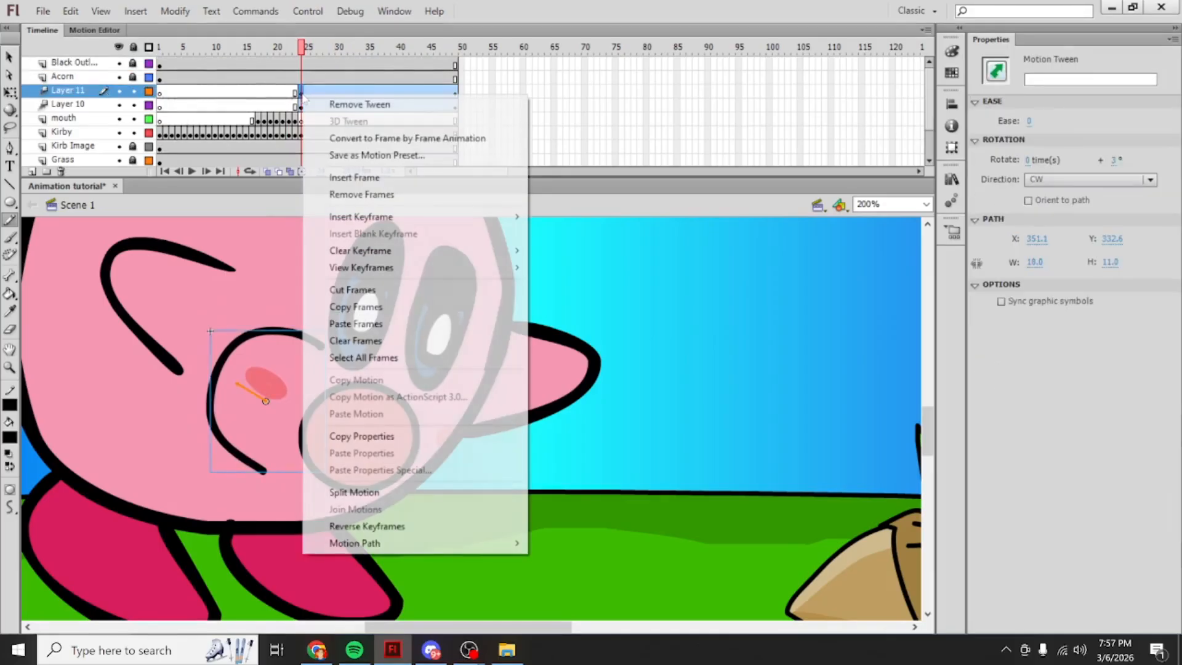
left_click(355, 306)
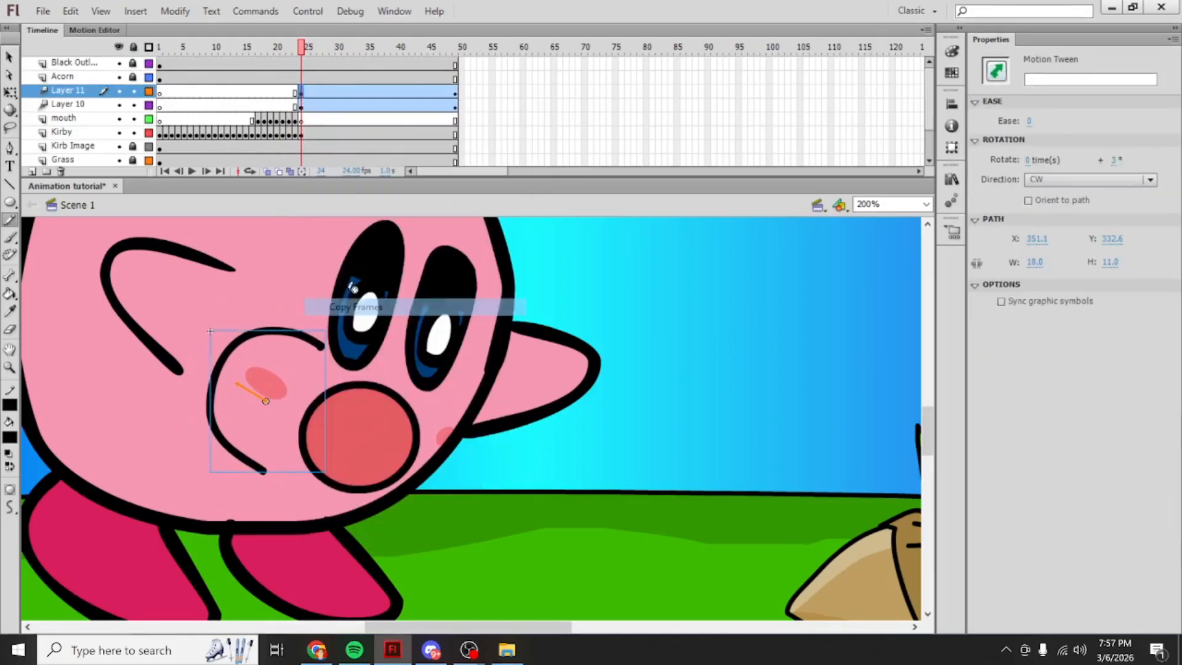
right_click(303, 94)
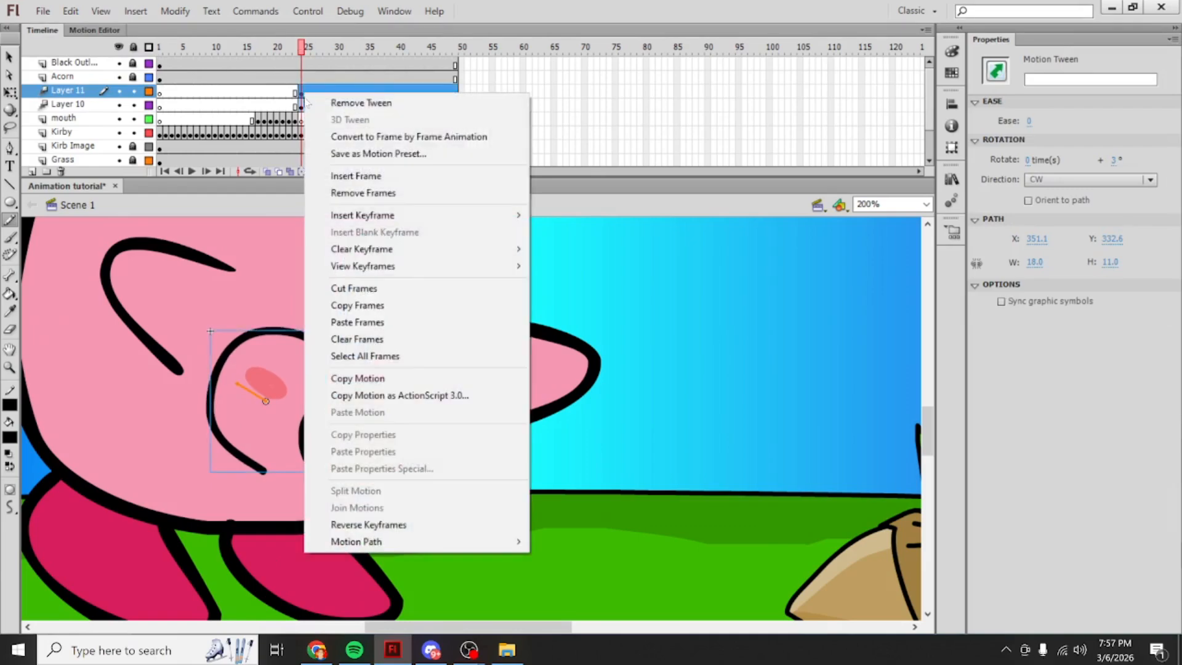
left_click(297, 97)
right_click(302, 96)
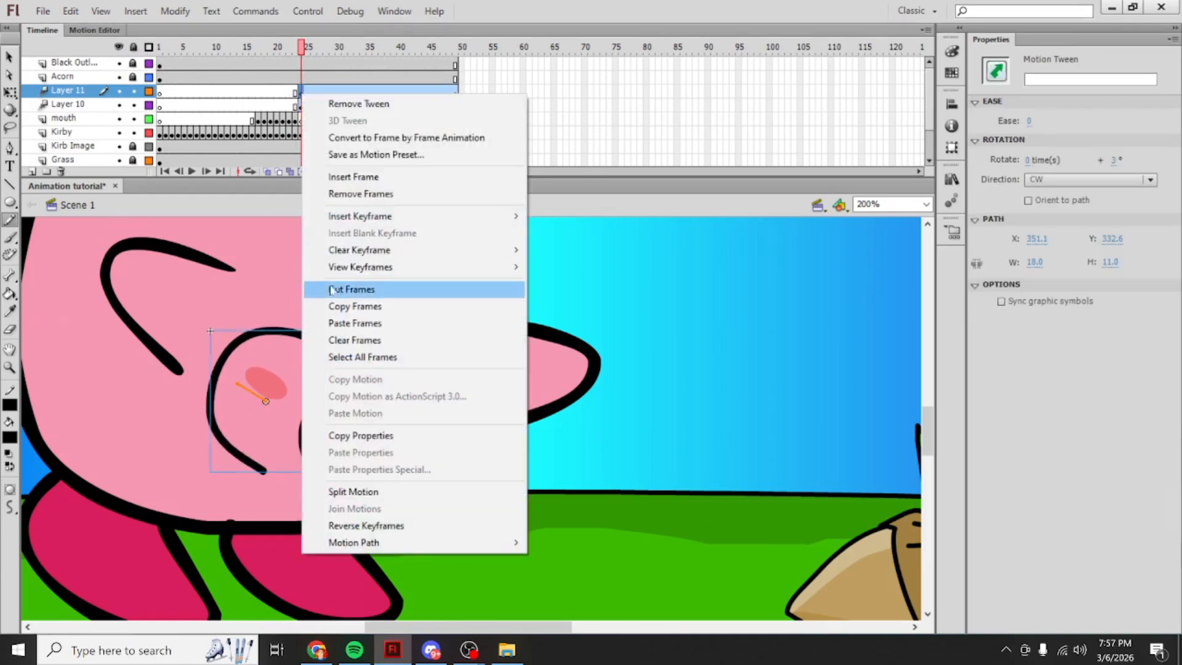
left_click(332, 306)
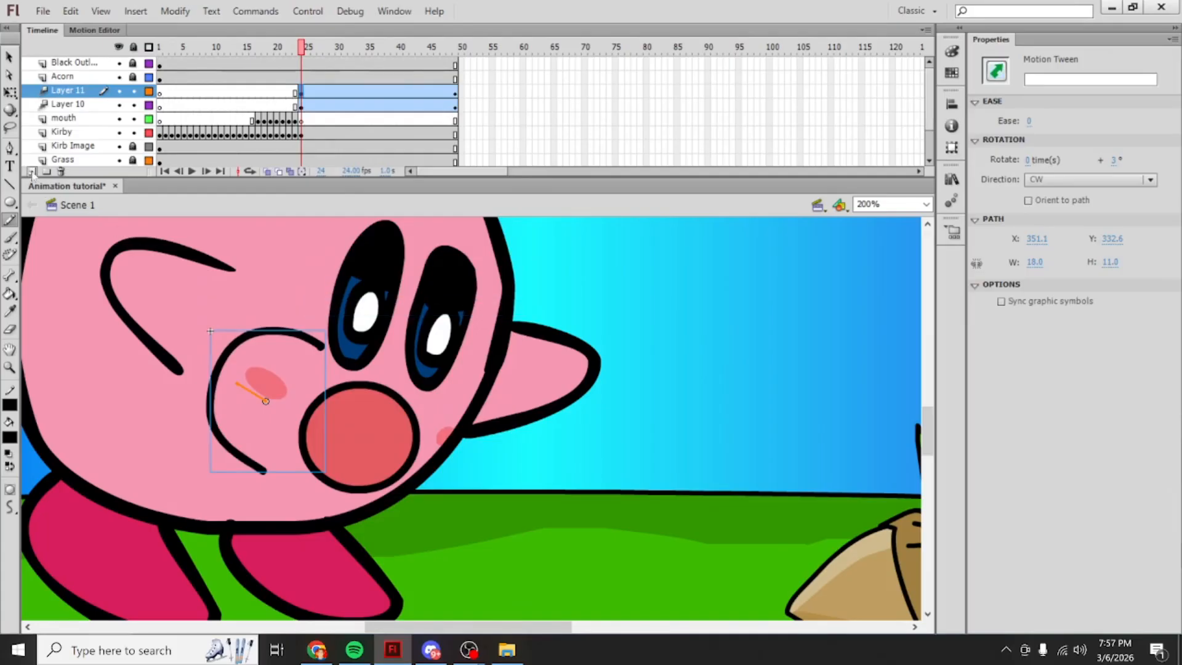
Step: Add a new layer above Layer 11 and paste the copied cheek frames at its frame 24
left_click(32, 172)
left_click(297, 92)
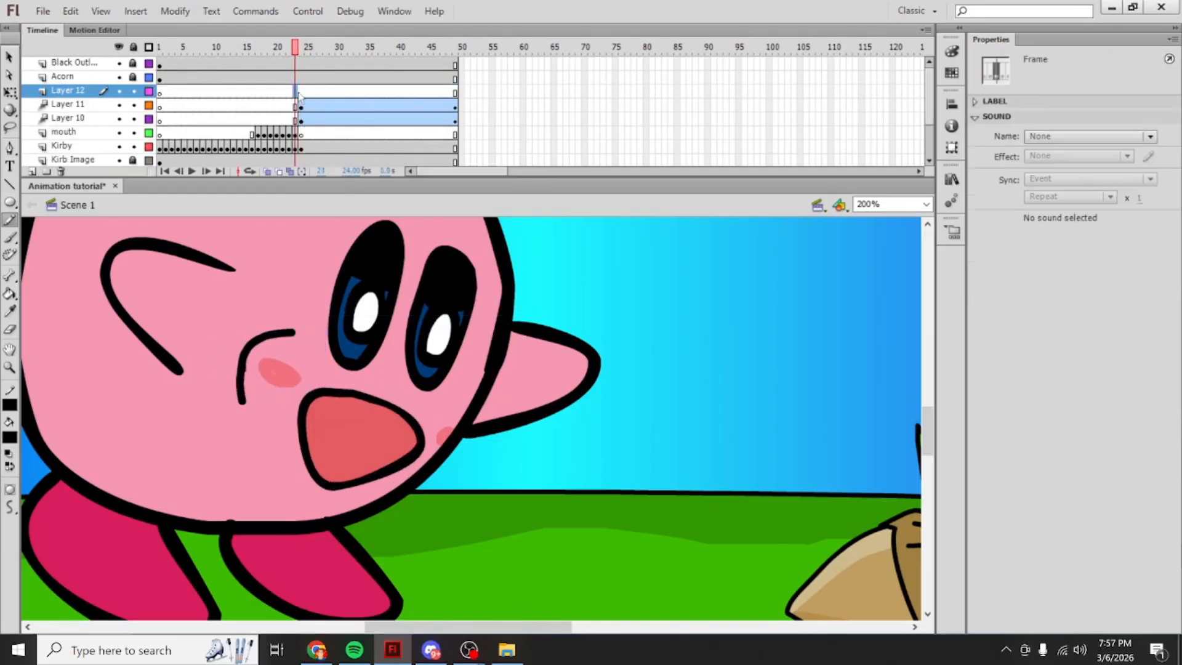
left_click(301, 92)
right_click(300, 93)
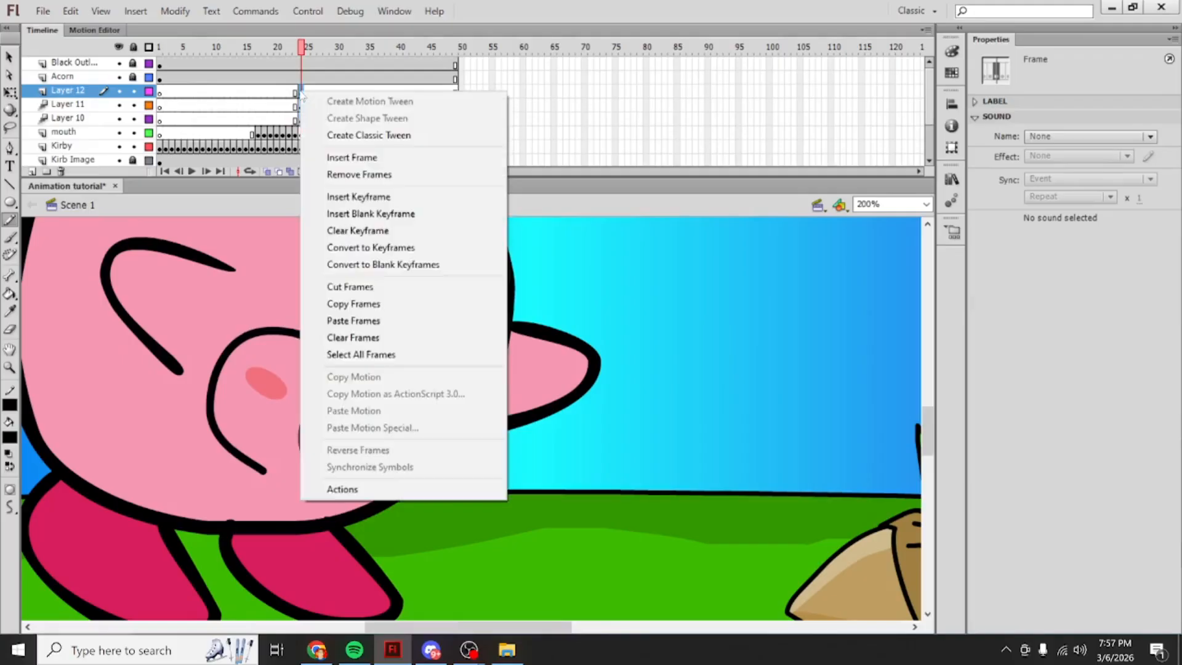
left_click(292, 93)
left_click(301, 82)
right_click(301, 93)
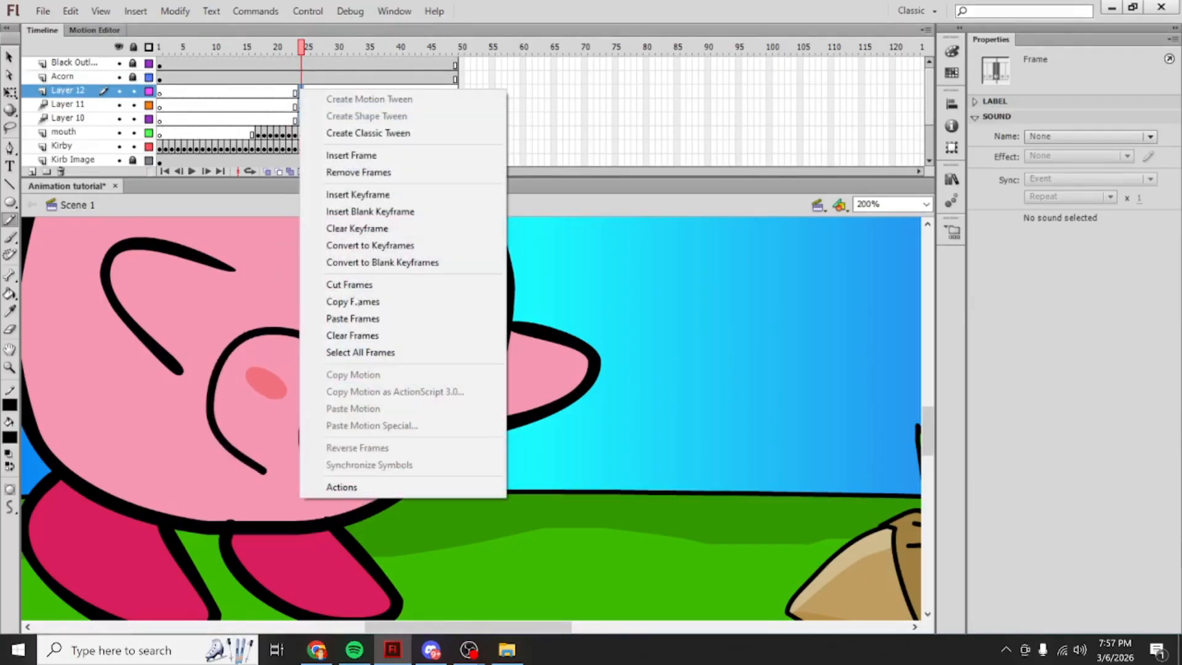
left_click(371, 319)
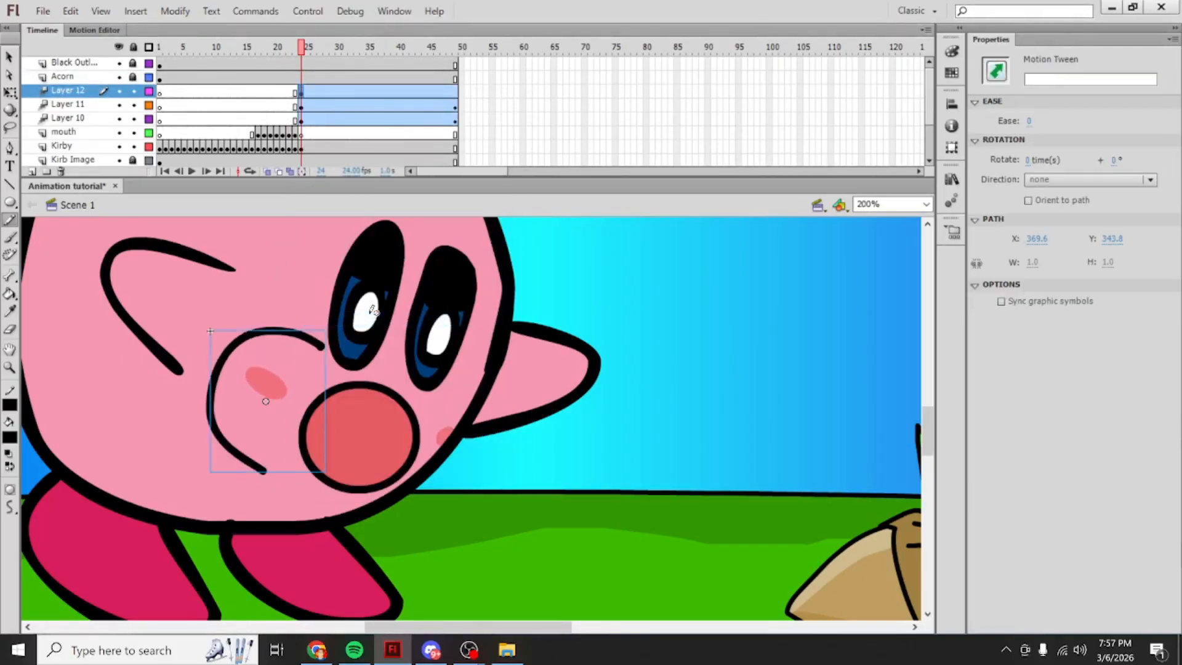
Step: Move the pasted cheek off Kirby into the sky beyond his raised arm
key("v")
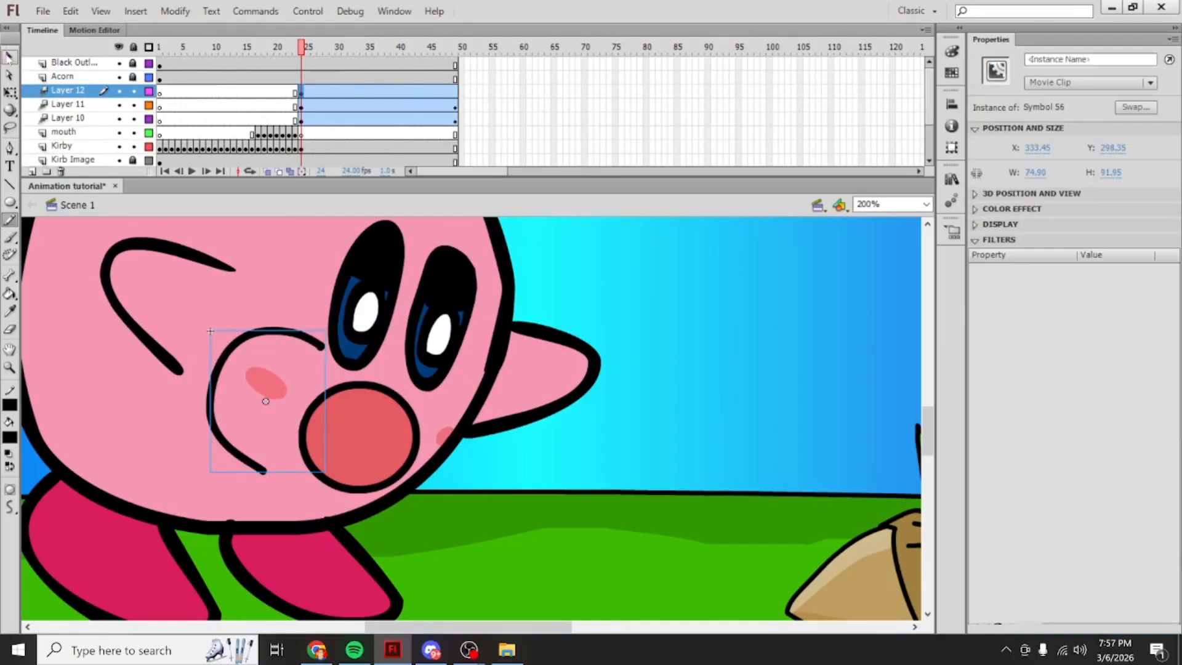
left_click(269, 350)
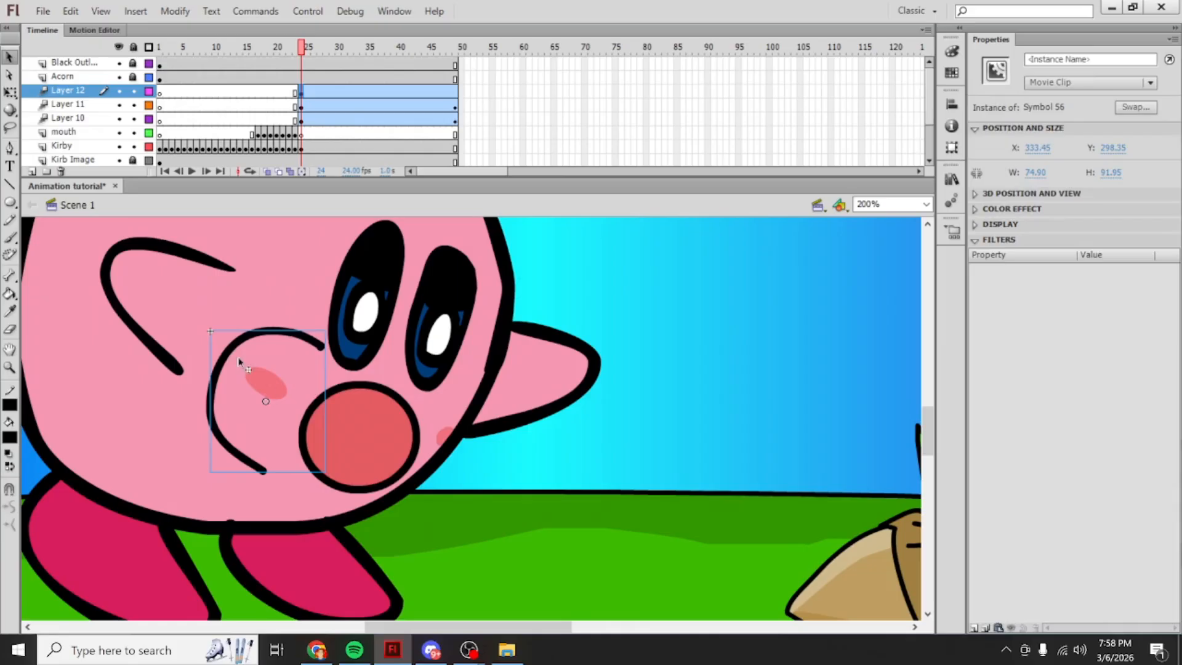
left_click_drag(238, 350, 682, 274)
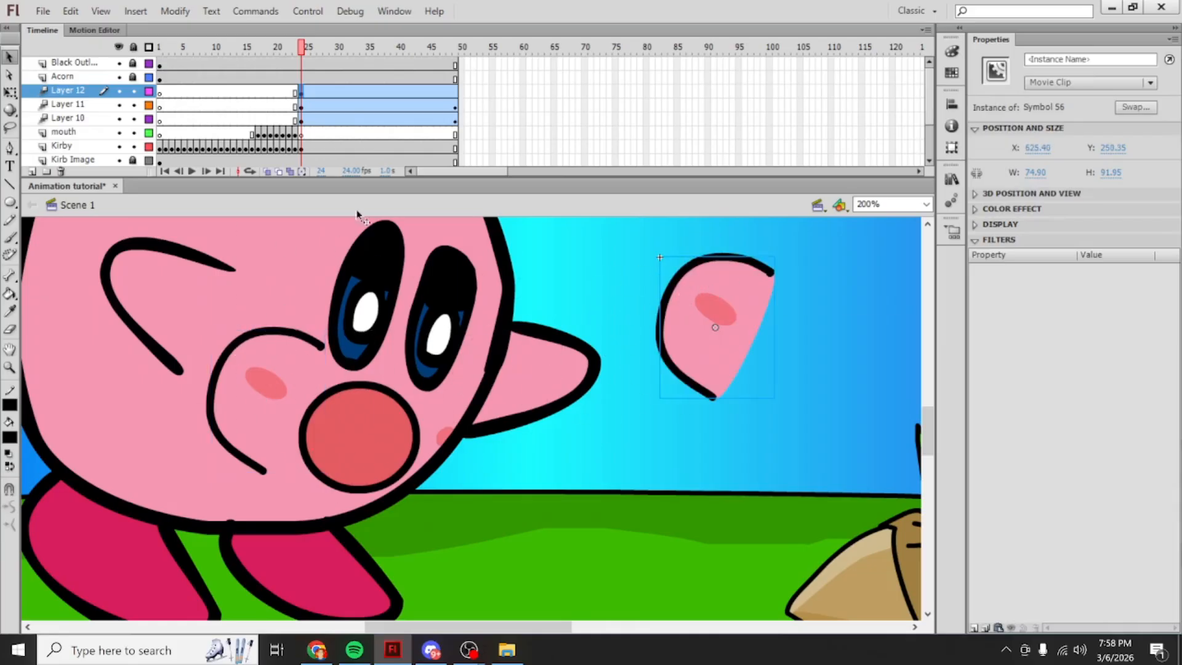
Step: Flip the cheek copy on Layer 12 horizontally with Free Transform, making it about 82 px wide
left_click(289, 92)
left_click(301, 93)
left_click(300, 106)
left_click(301, 95)
left_click(300, 106)
left_click(300, 94)
left_click(620, 244)
left_click(687, 300)
left_click(10, 92)
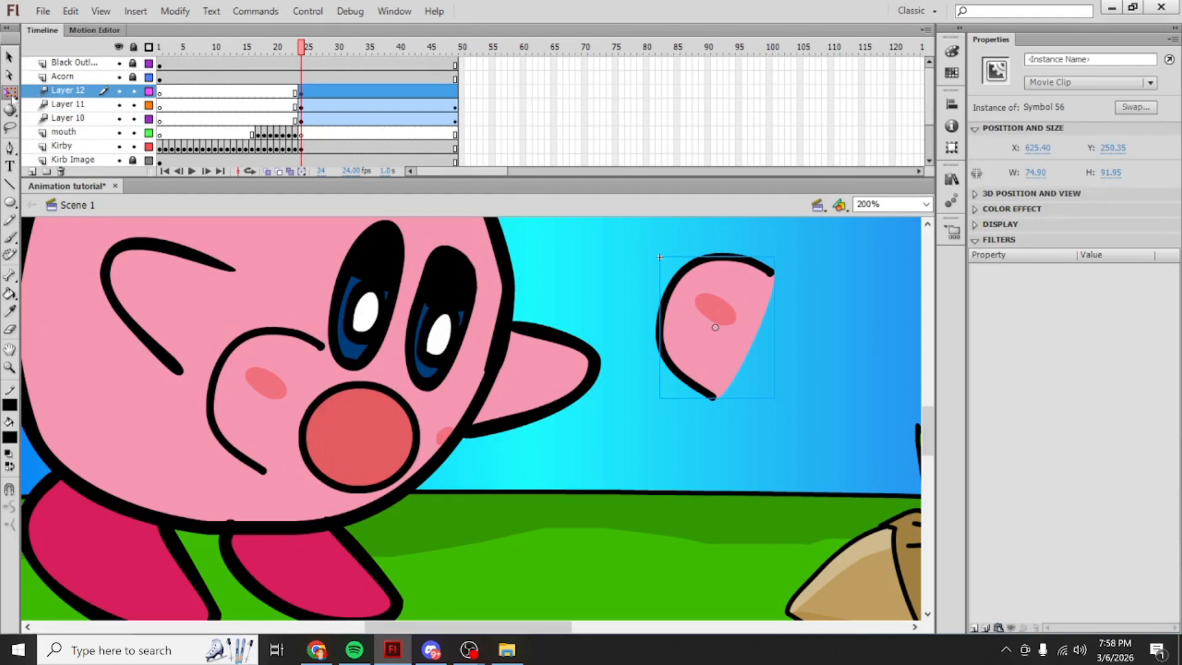
left_click_drag(659, 328, 776, 337)
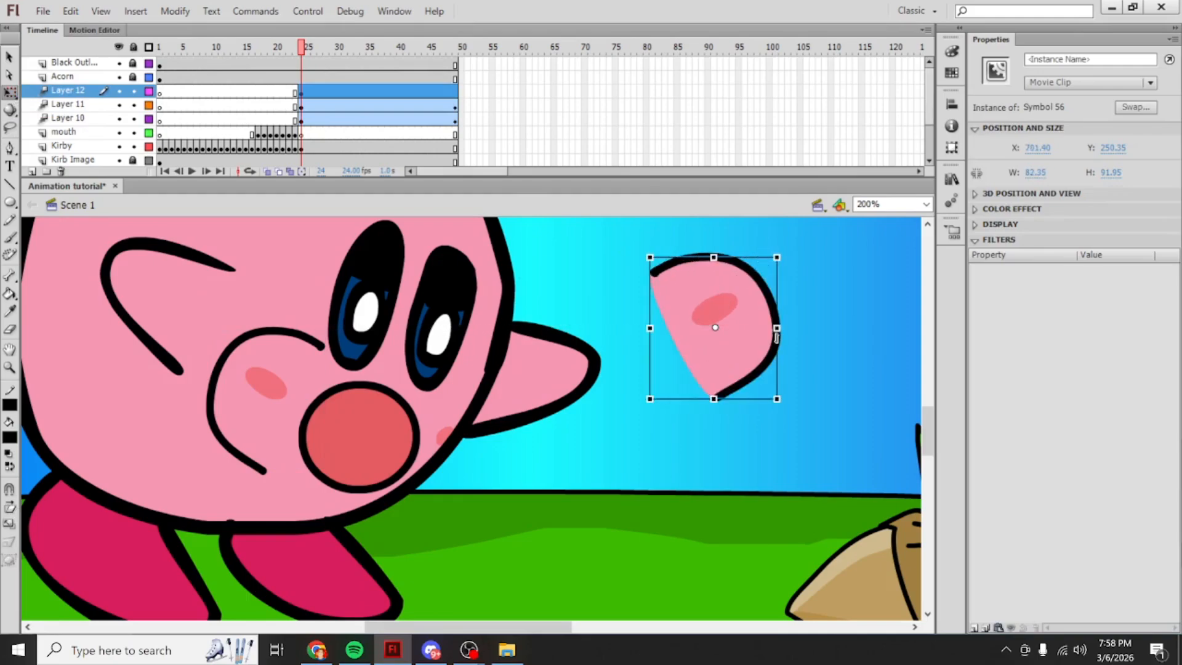
Step: Rotate the flipped cheek clockwise at frame 24 of Layer 12 and place it just below Kirby's outstretched arm
left_click(464, 80)
left_click(445, 94)
left_click(454, 92)
left_click_drag(448, 49, 295, 70)
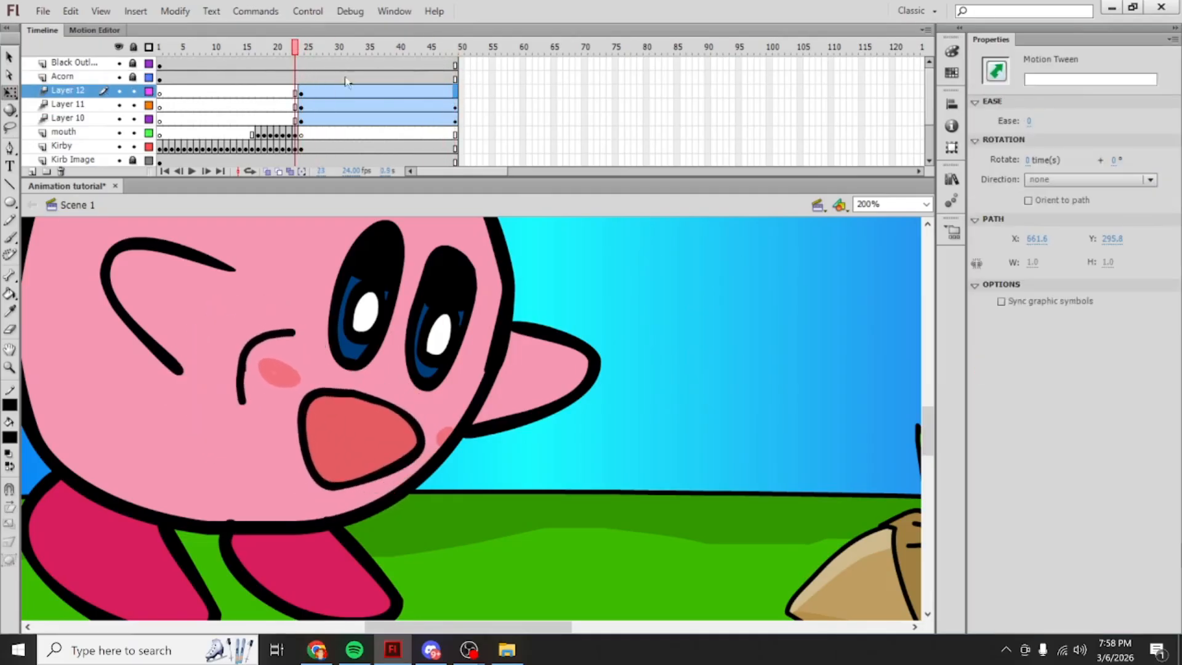
left_click(414, 93)
left_click(302, 92)
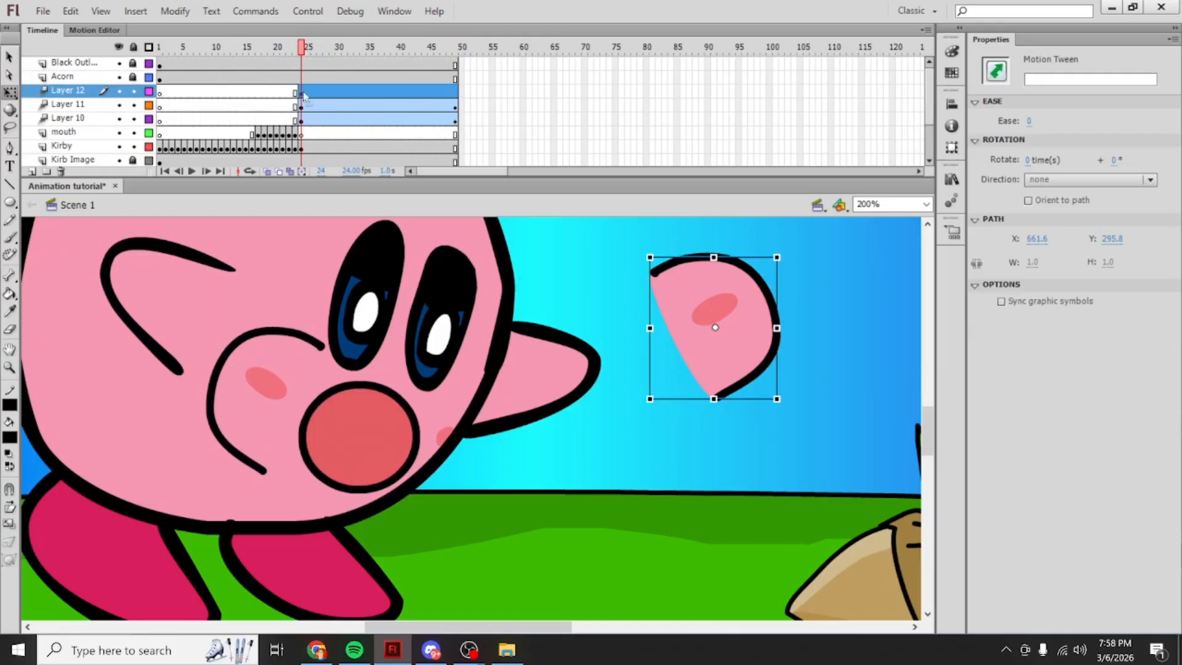
left_click_drag(777, 257, 560, 445)
left_click_drag(499, 447, 646, 421)
Step: Delete the leftover far-side blush on the Kirby layer at frame 24 and fill the gap with his body pink
left_click(444, 437)
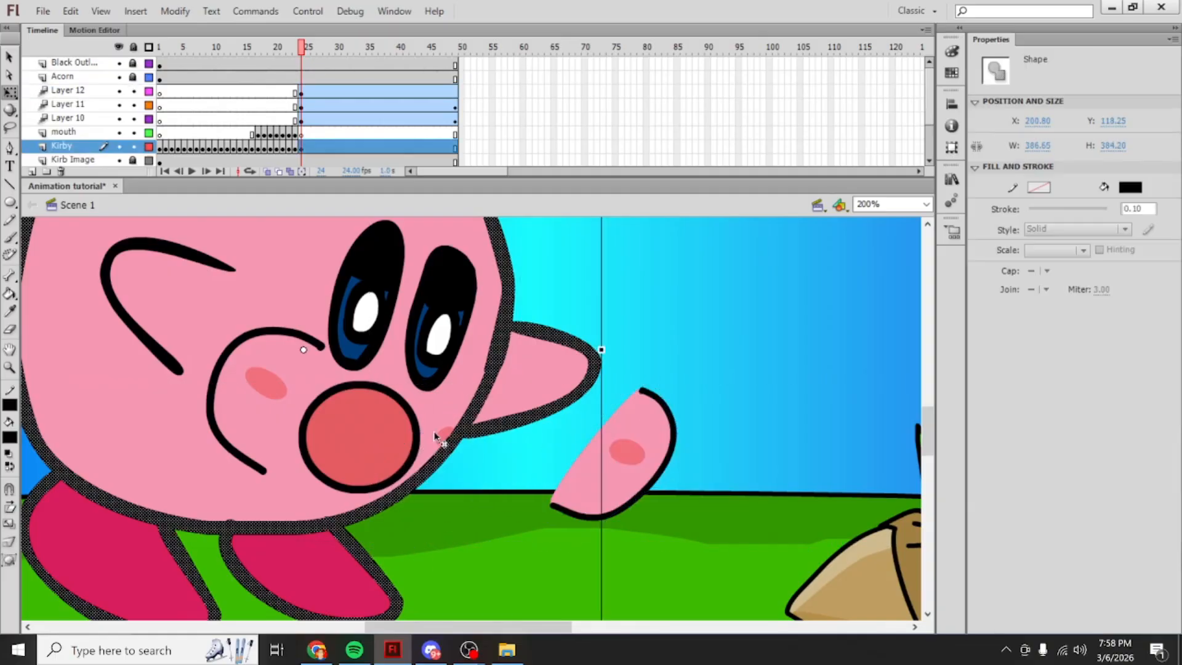
left_click(502, 464)
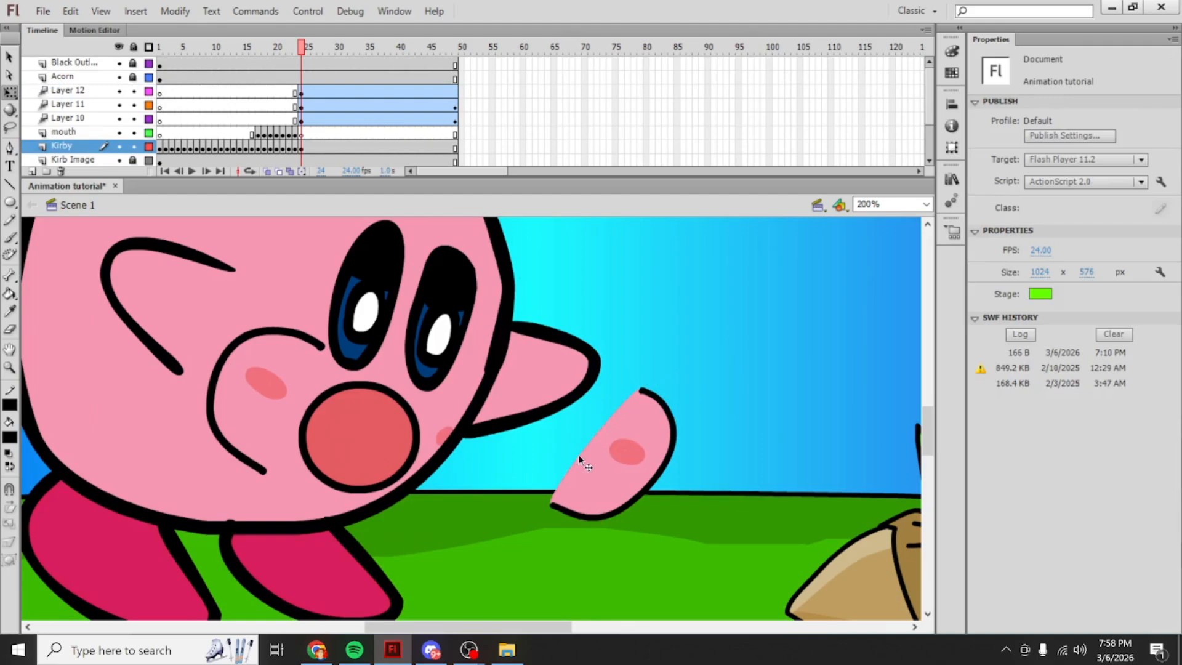
left_click(445, 437)
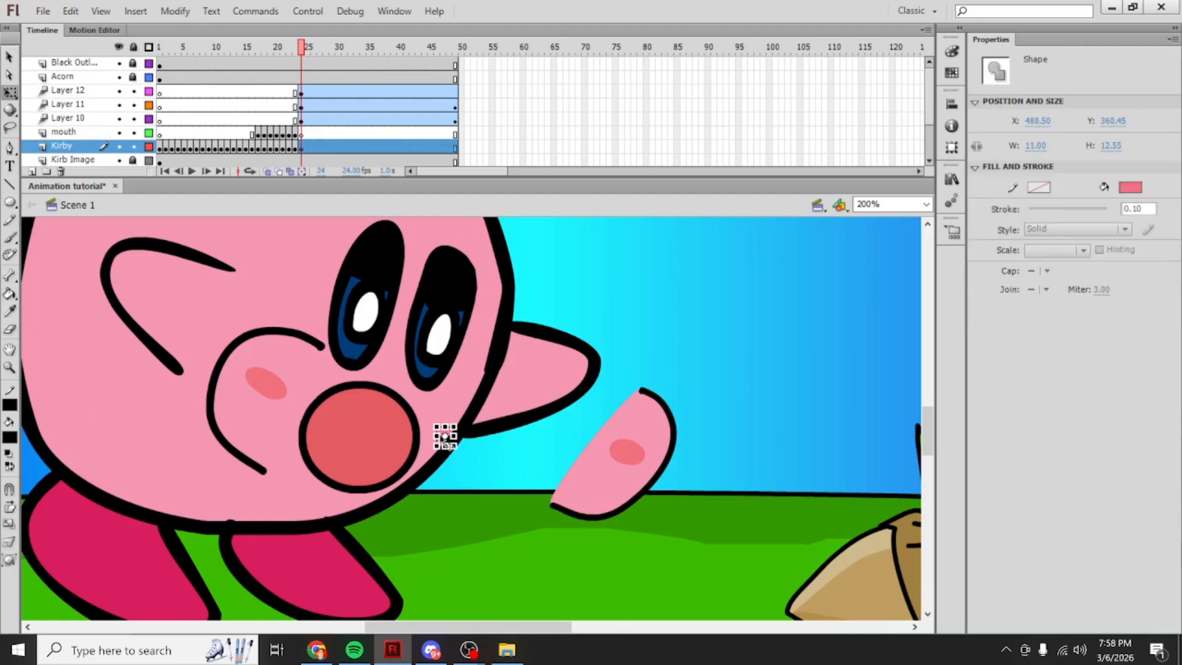
key("Delete")
key("k")
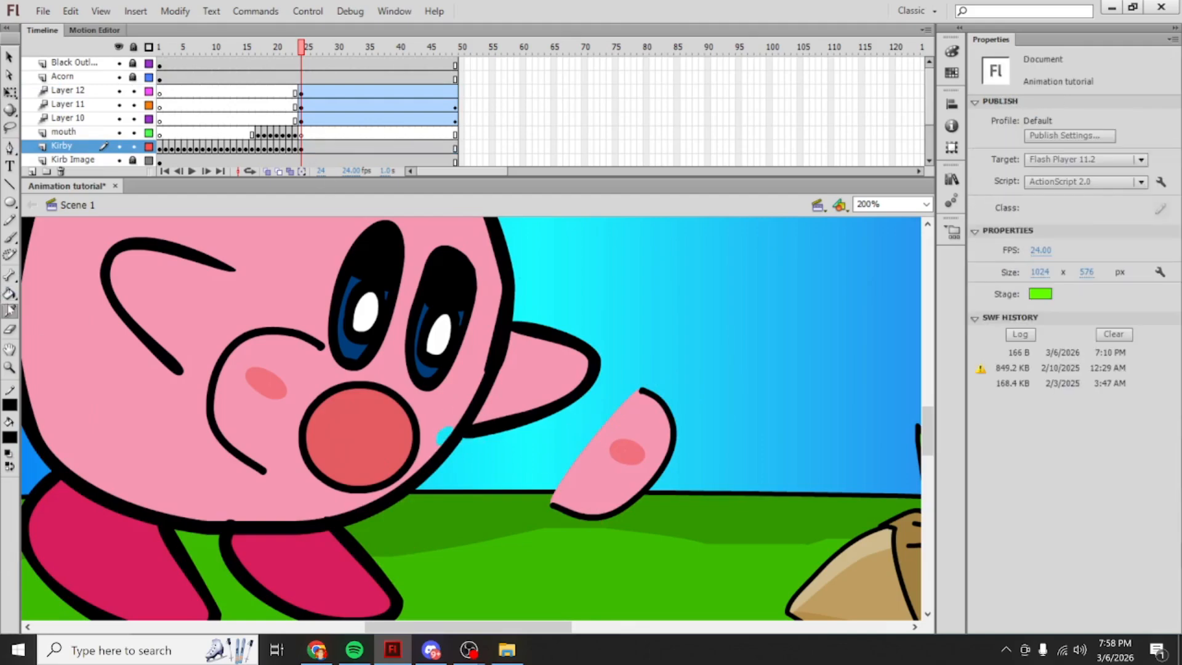
left_click(442, 435)
Step: Move the Layer 12 cheek at frame 24 onto Kirby's lower face edge, between his mouth and outstretched arm
left_click(10, 56)
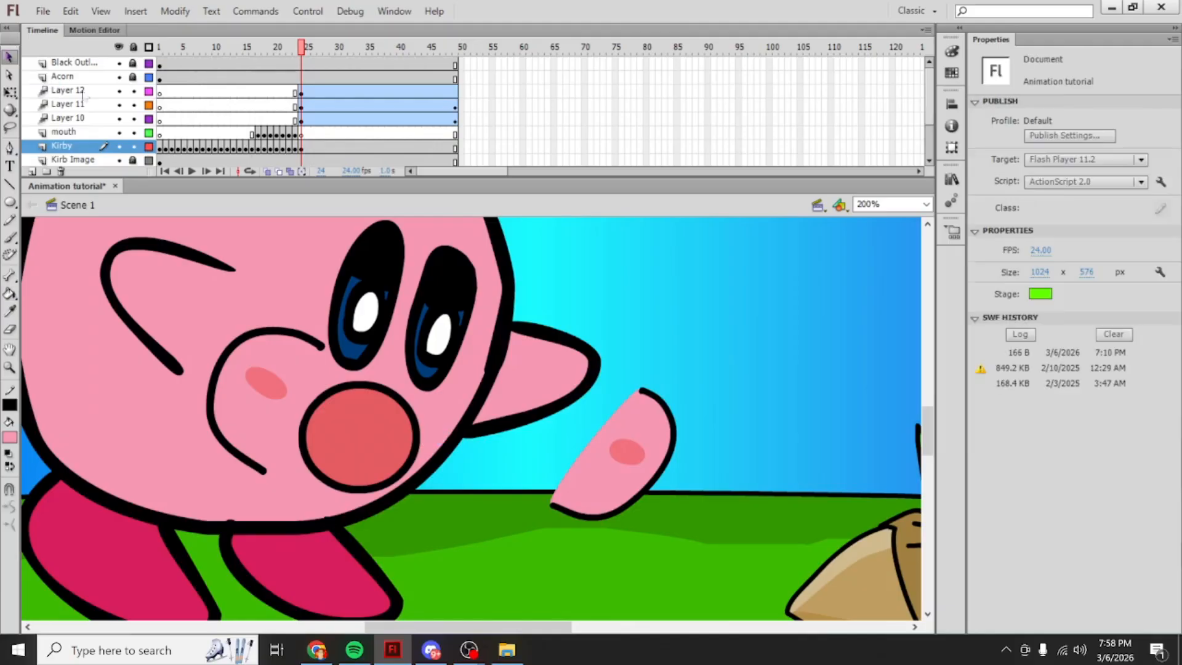
left_click(300, 92)
left_click_drag(640, 445, 497, 439)
key("q")
left_click_drag(484, 433, 489, 427)
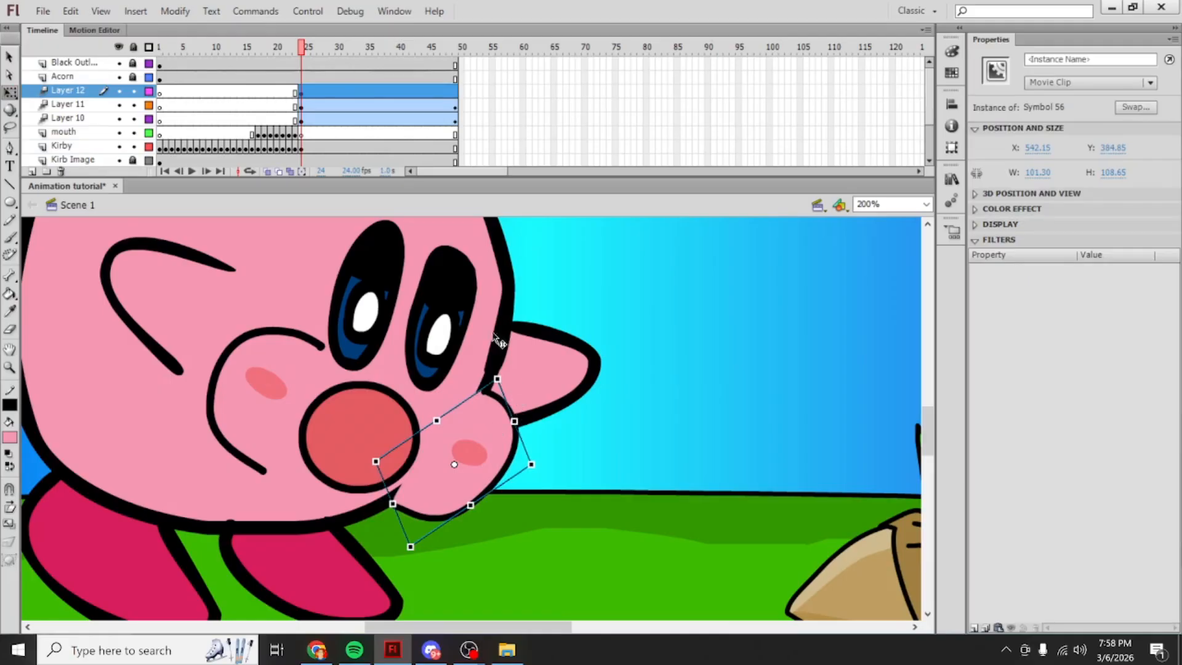
Step: At frame 49 of Layer 12, shift and slightly rotate the far cheek, enlarging it to about 126 by 139 px
left_click(298, 92)
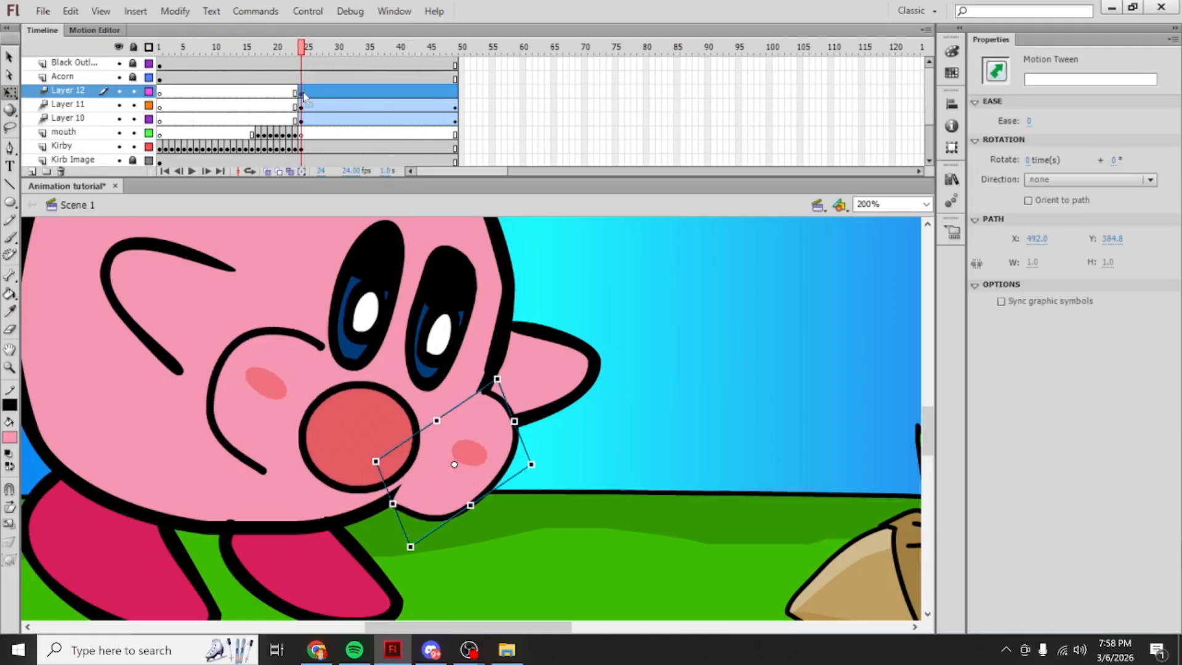
left_click(296, 92)
left_click(301, 93, "ctrl")
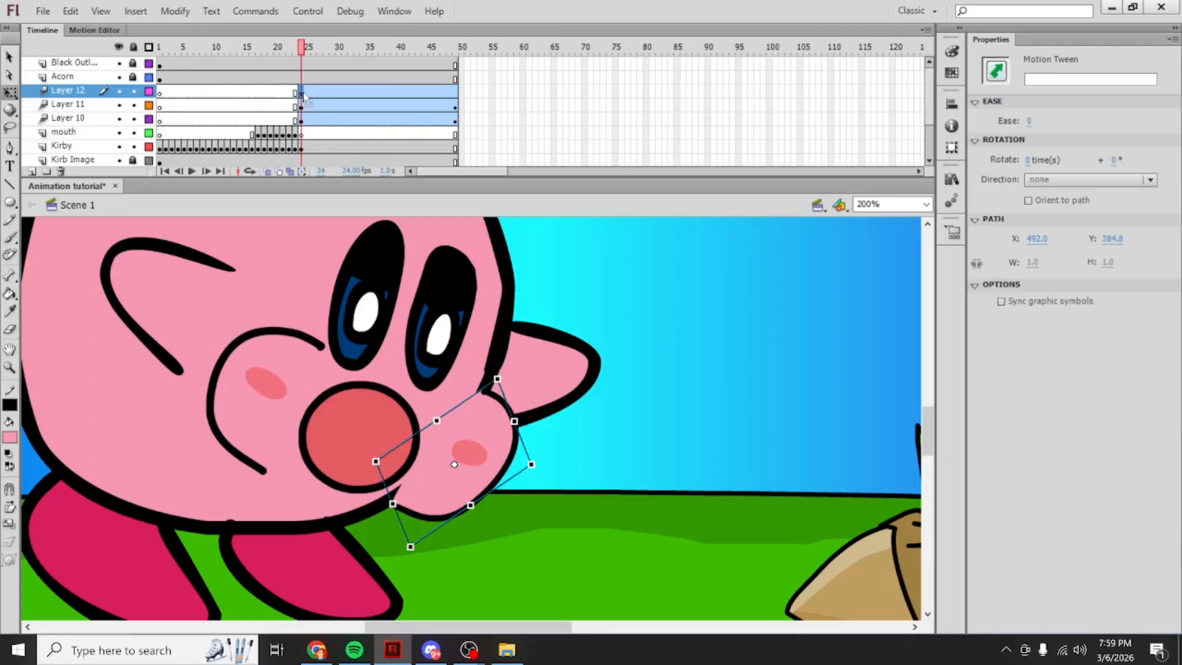
left_click(454, 94)
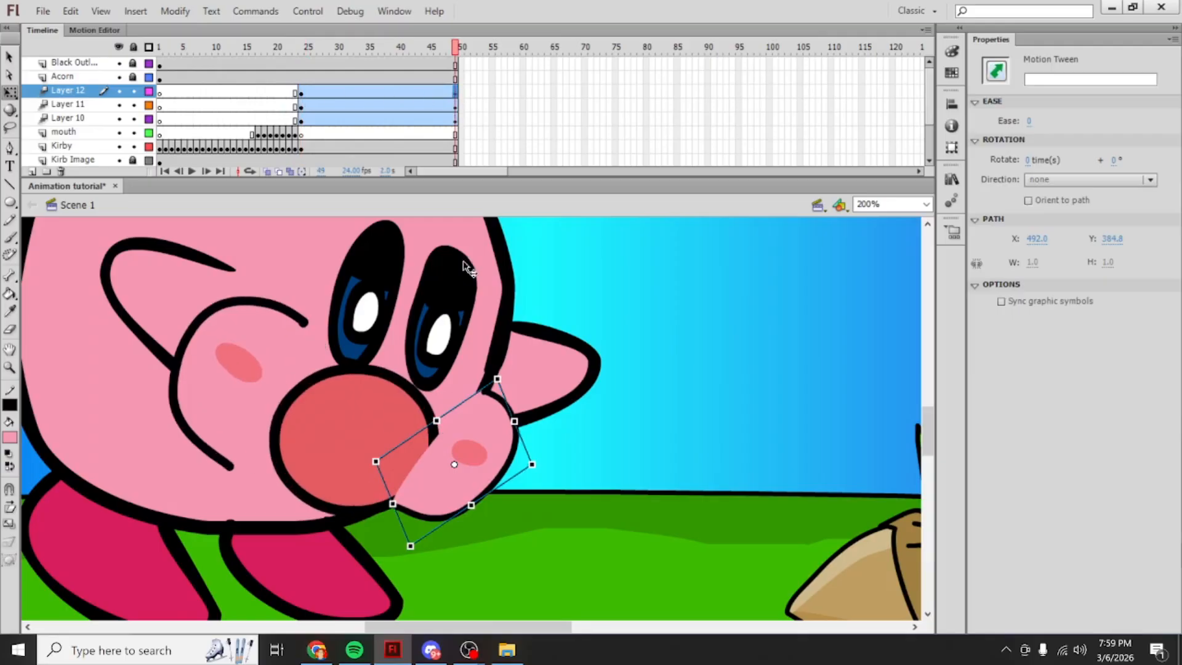
left_click(436, 105)
left_click(454, 94)
left_click_drag(490, 426, 500, 436)
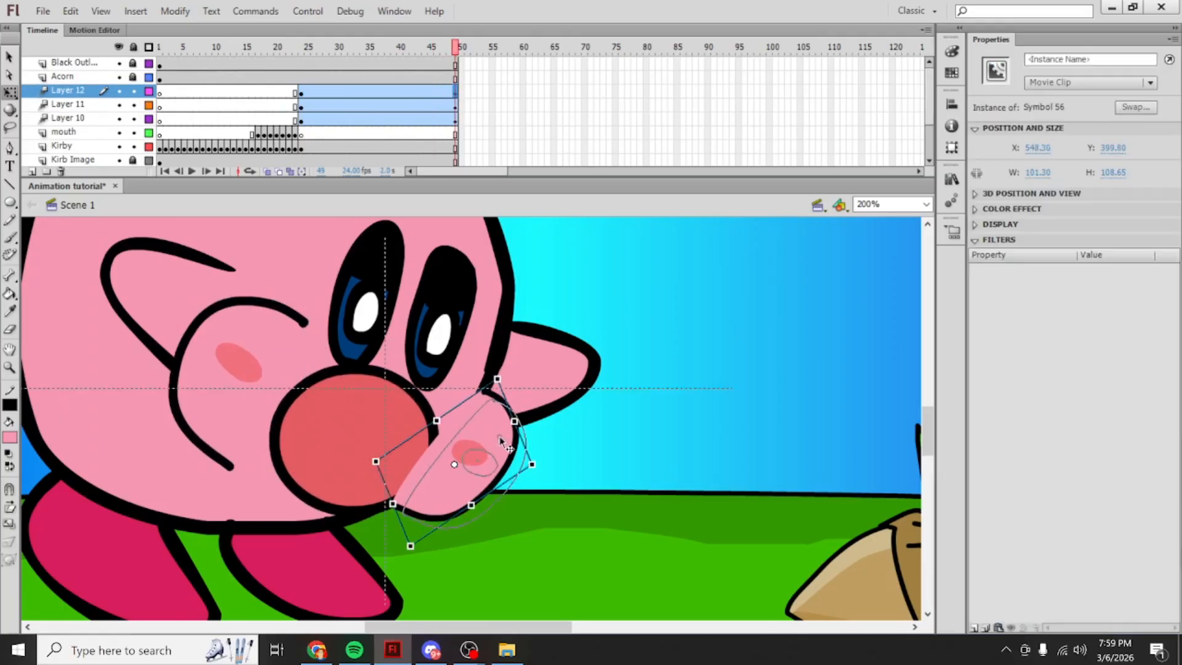
left_click_drag(489, 408, 486, 406)
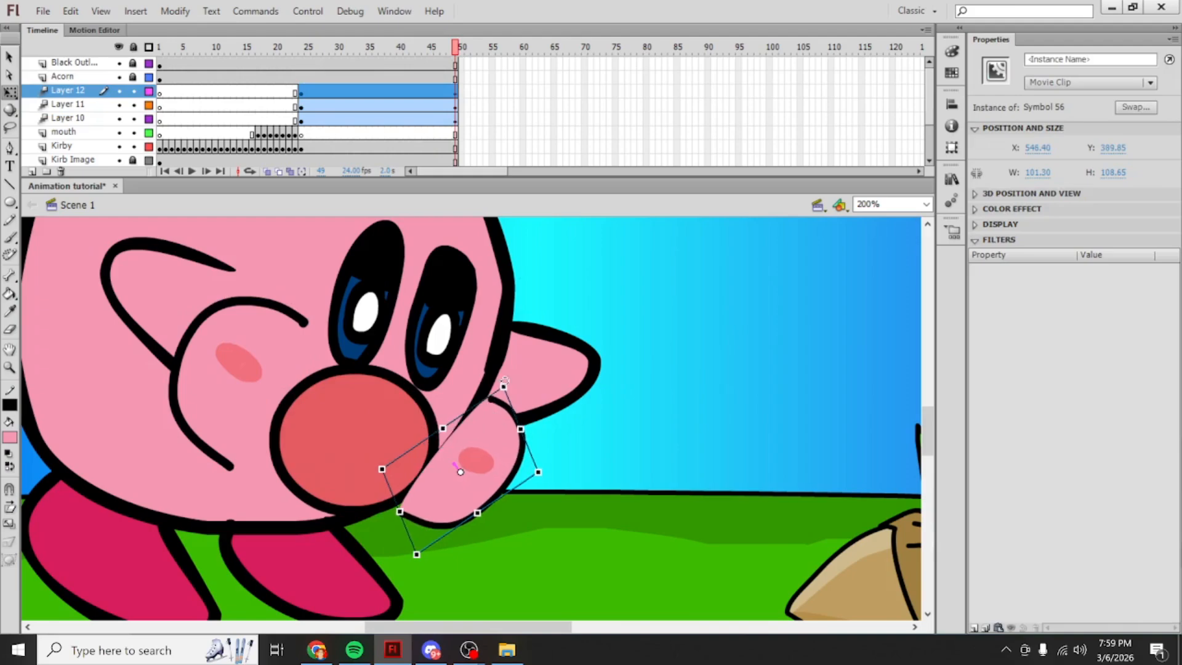
left_click_drag(505, 380, 500, 379)
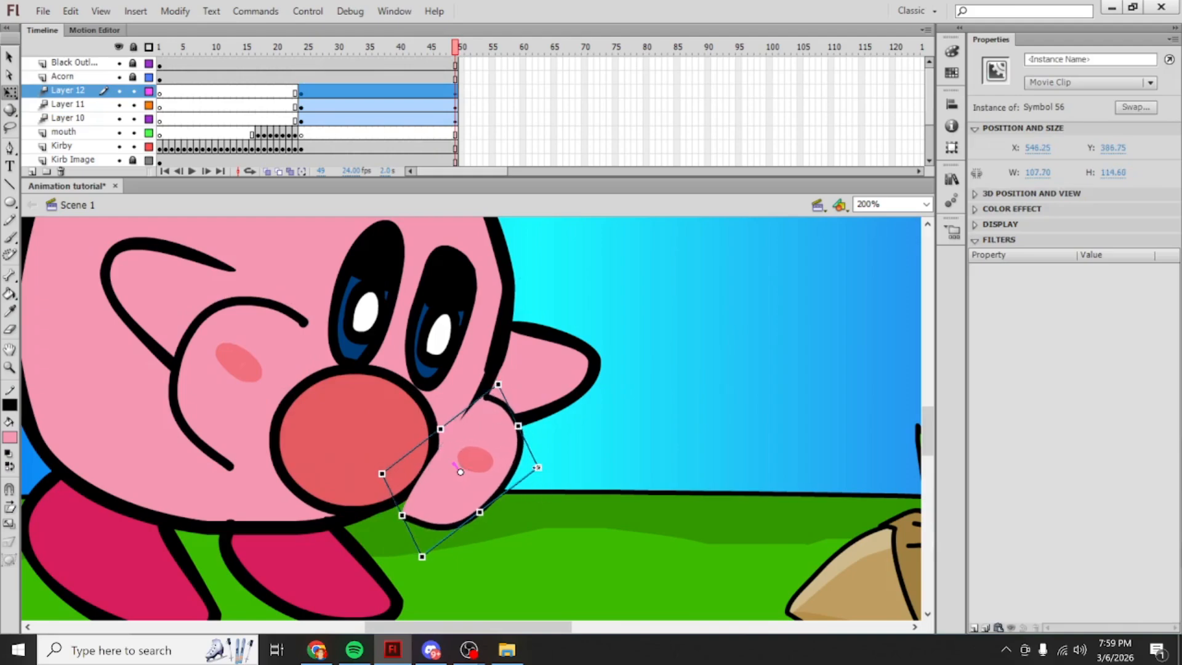
left_click_drag(537, 467, 552, 476)
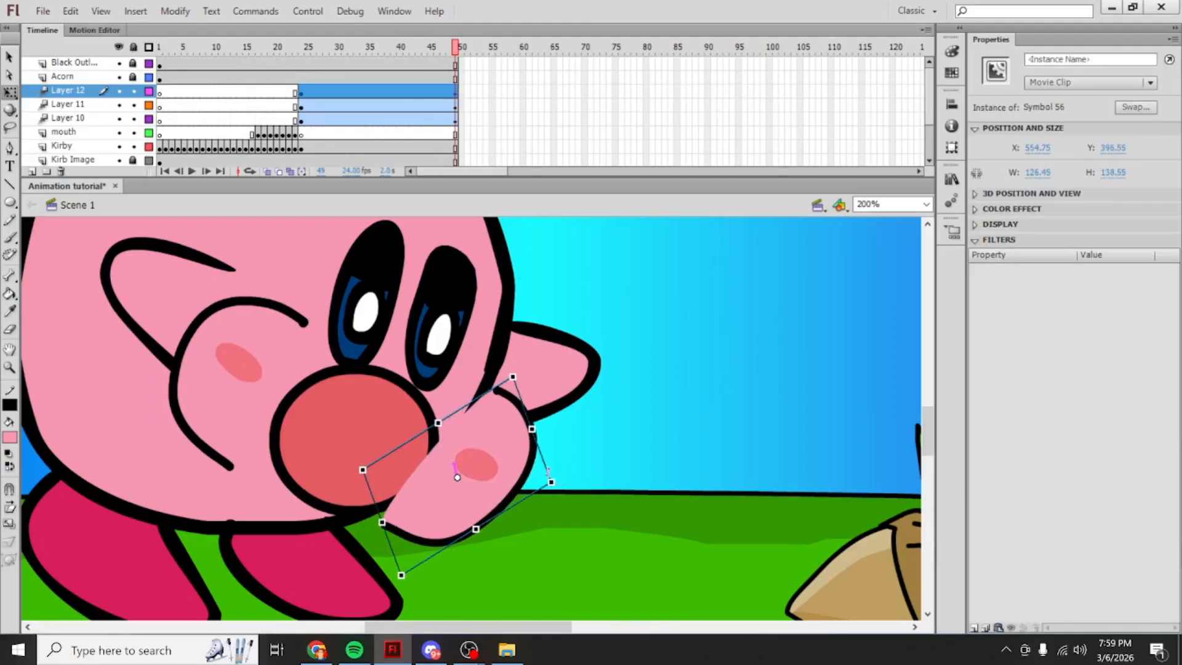
left_click_drag(497, 447, 494, 447)
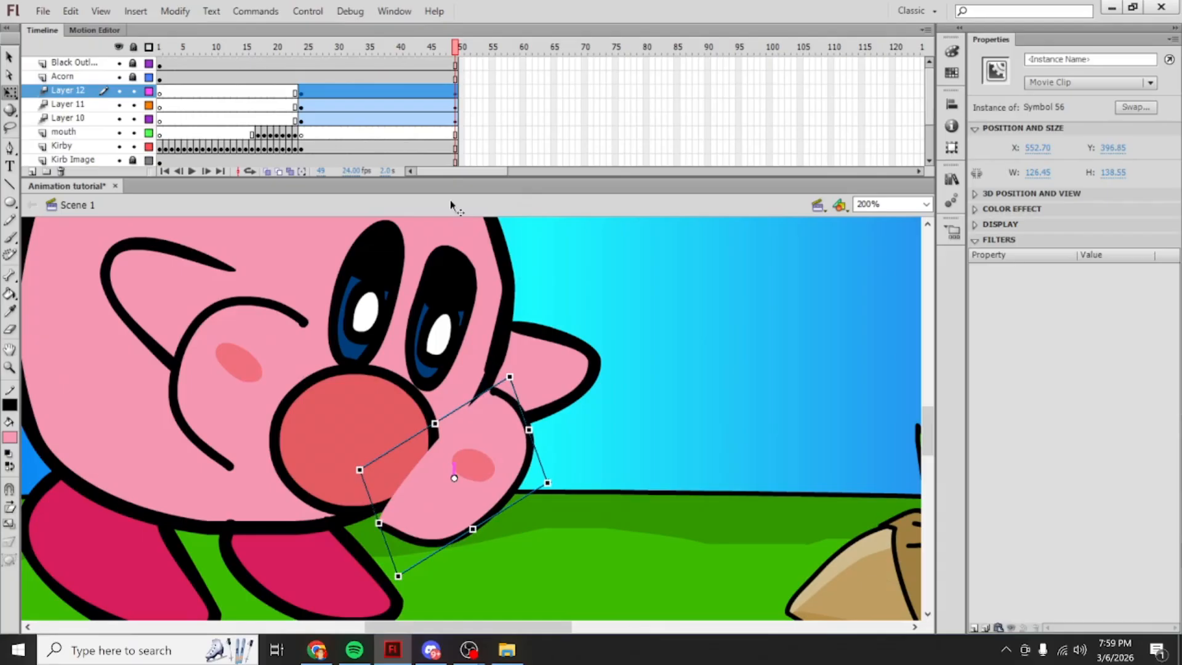
Step: Reorder Layer 12 so it sits between the mouth and Kirby layers, putting the far cheek behind the mouth
left_click(301, 91)
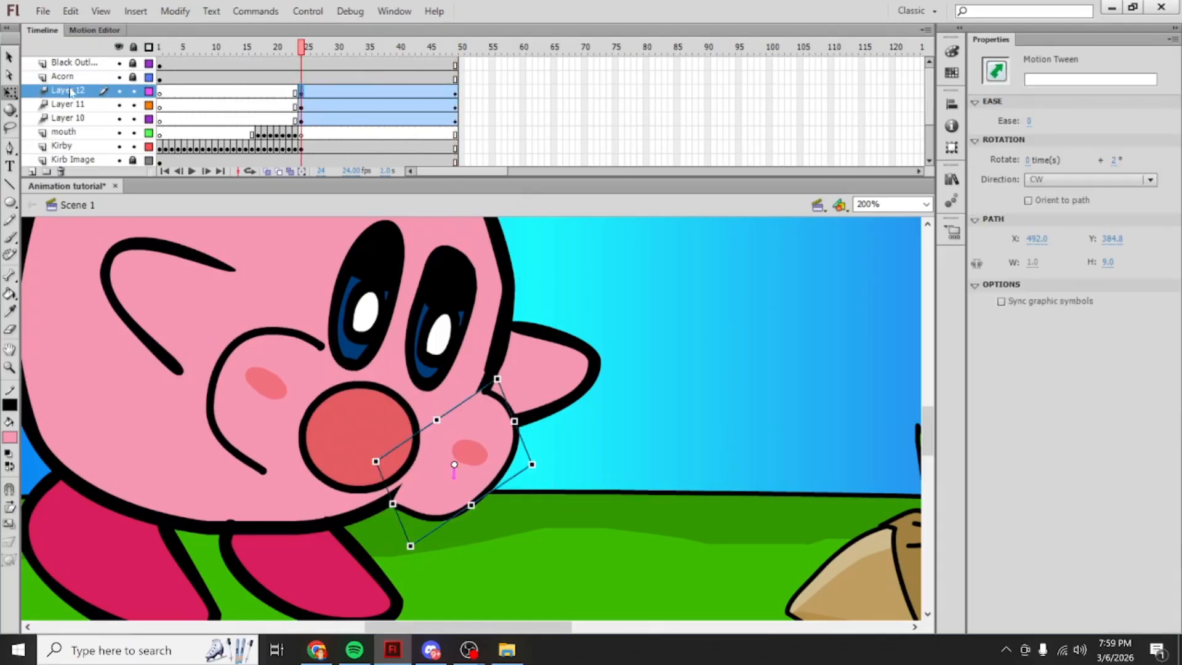
left_click_drag(77, 91, 88, 140)
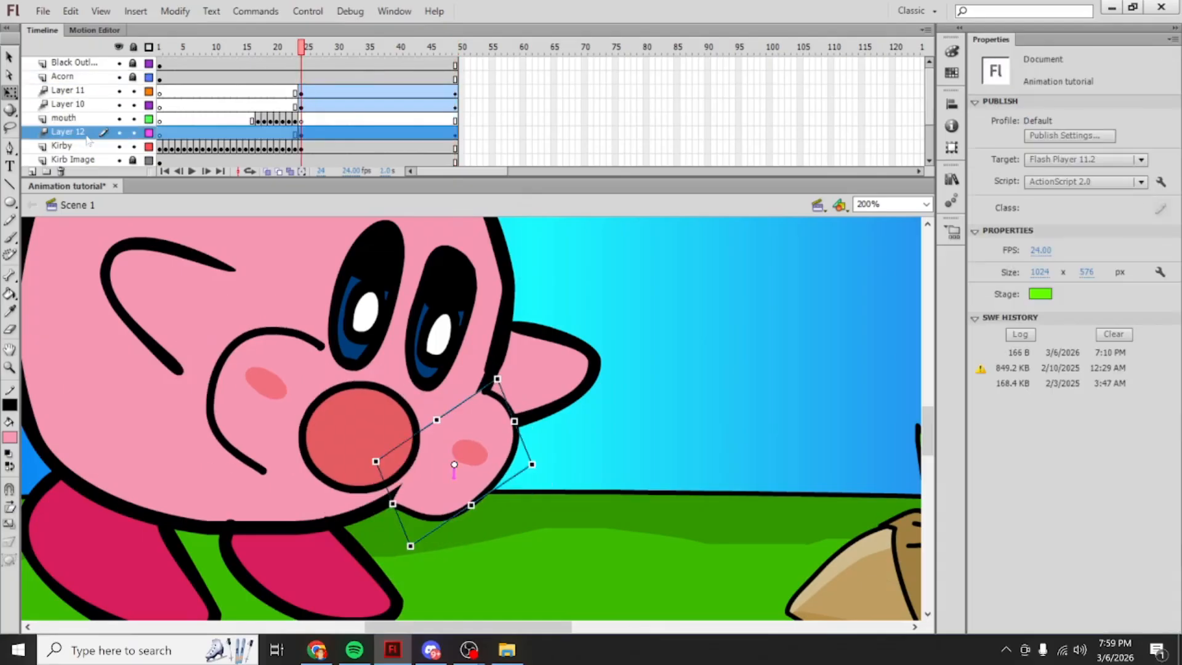
left_click(524, 433)
left_click(535, 456)
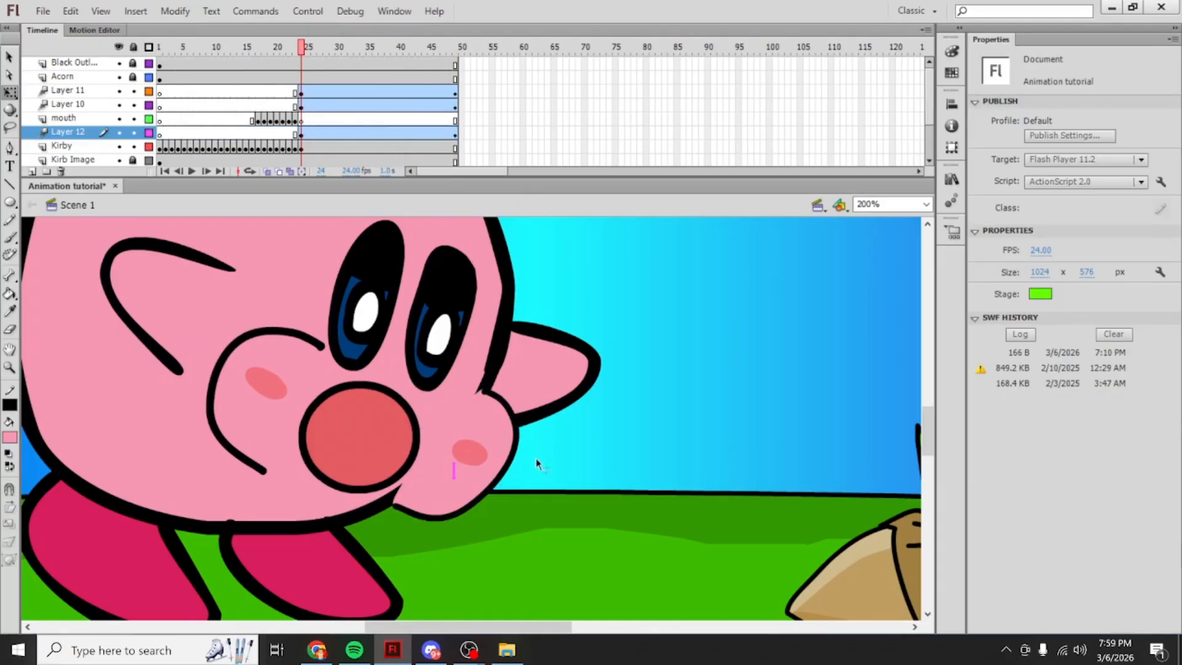
left_click(480, 476)
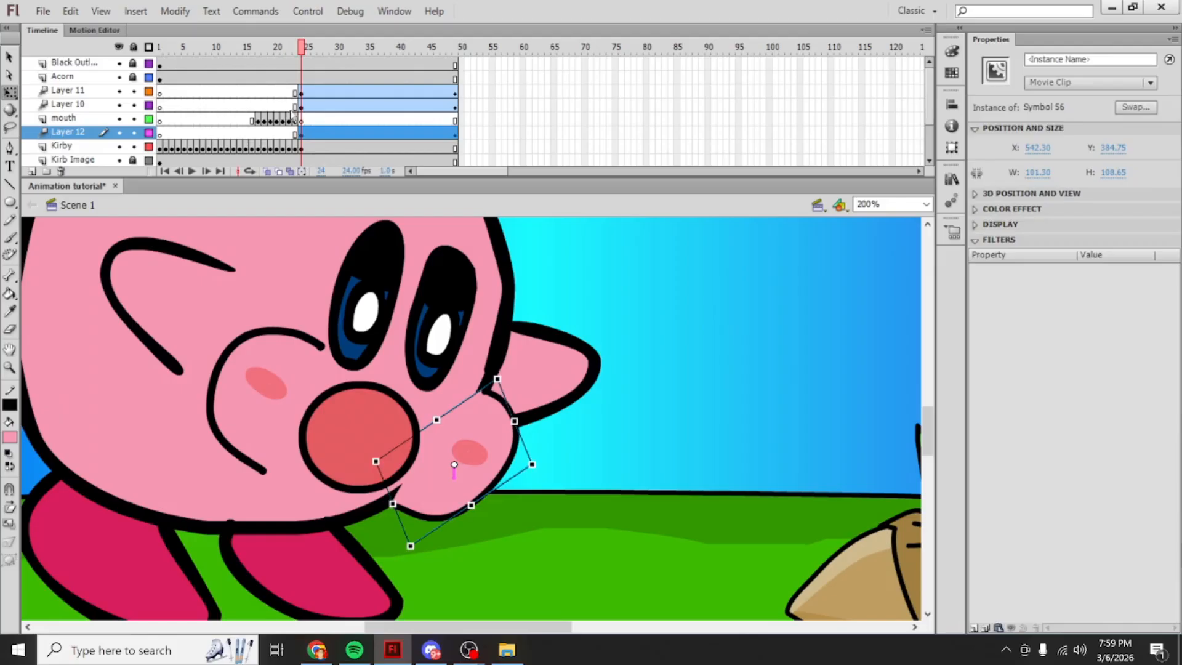
Step: Try placing Layer 12 beneath the Kirby layer and undo the reorder
left_click(301, 104)
left_click(303, 121)
left_click(296, 120)
left_click(302, 119)
left_click(301, 133)
left_click_drag(102, 135, 102, 157)
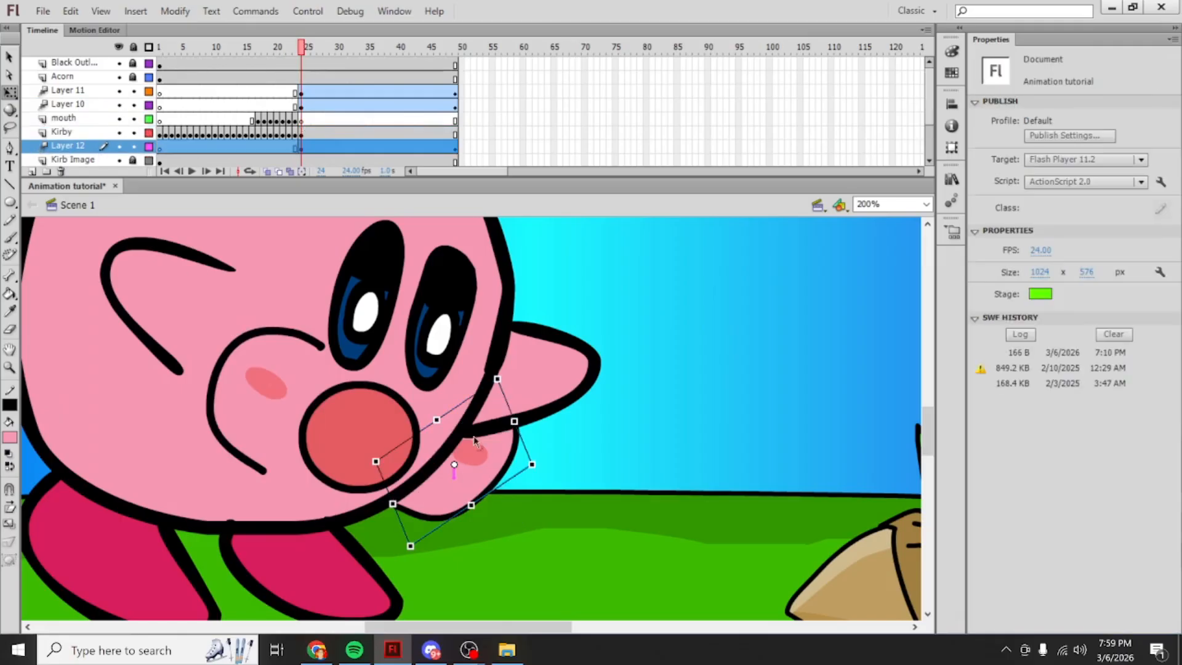
key("ctrl+z")
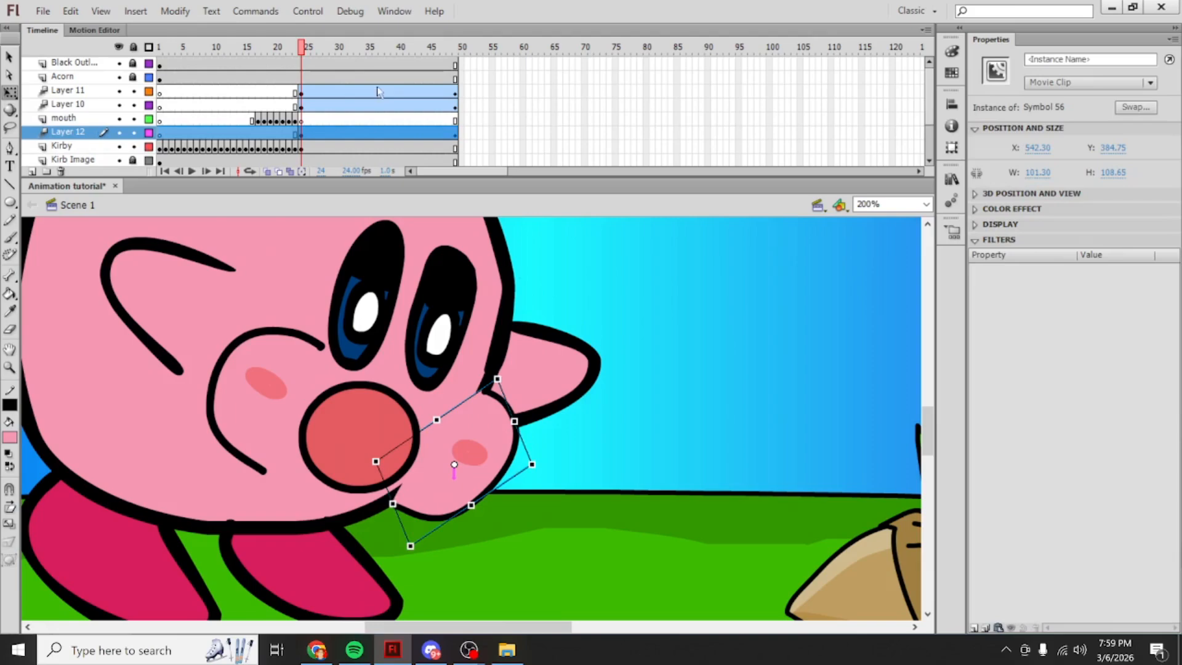
Step: Play back the animation and scrub around frames 23 and 24 to check how the far cheek appears
key("Return")
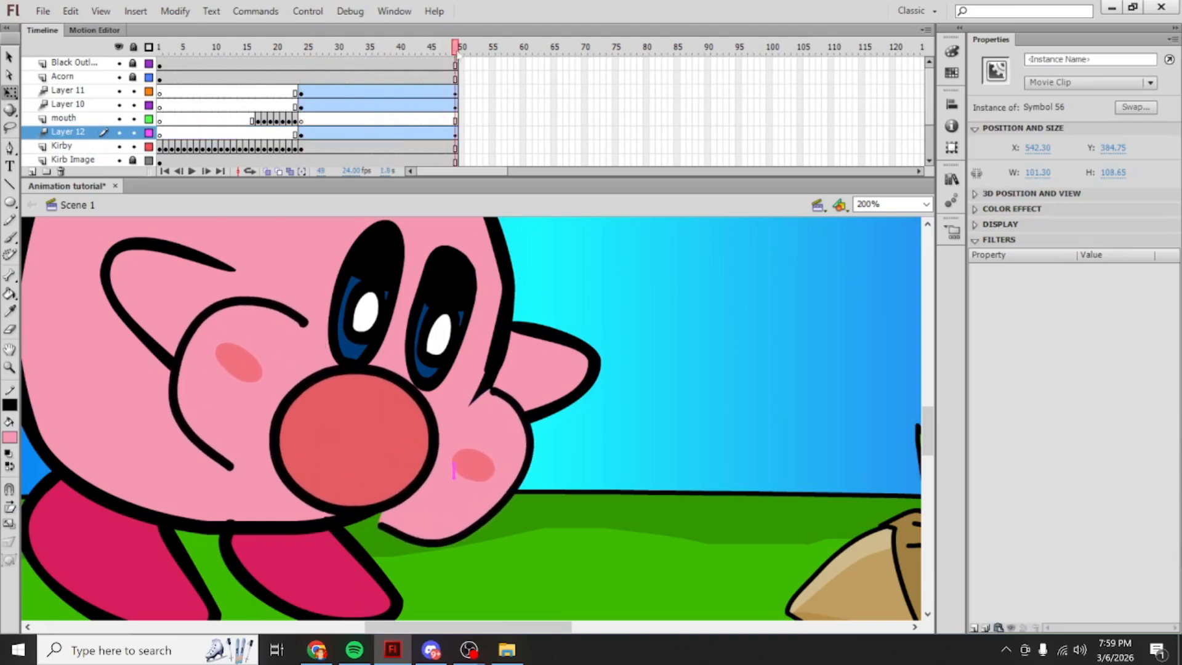
left_click_drag(434, 55, 218, 58)
left_click(308, 11)
left_click(311, 24)
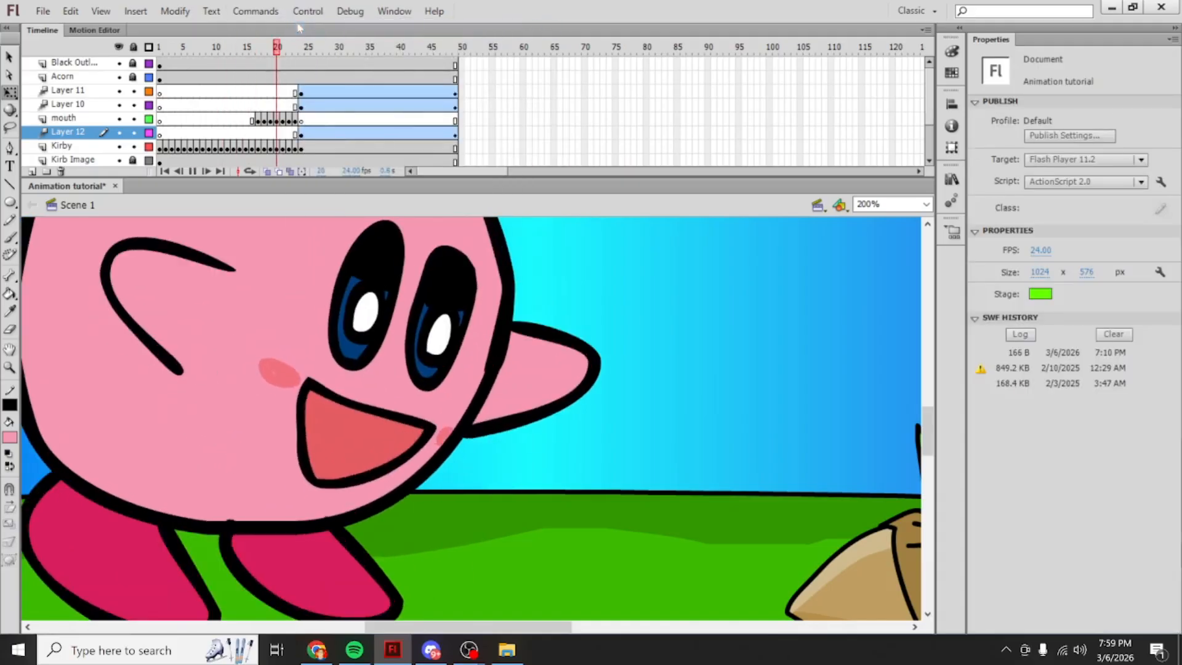
left_click(308, 78)
left_click_drag(309, 56, 296, 58)
left_click(303, 55)
Step: Erase Kirby's body outline just beneath the outstretched arm at frame 23 of the Kirby layer
left_click(439, 406)
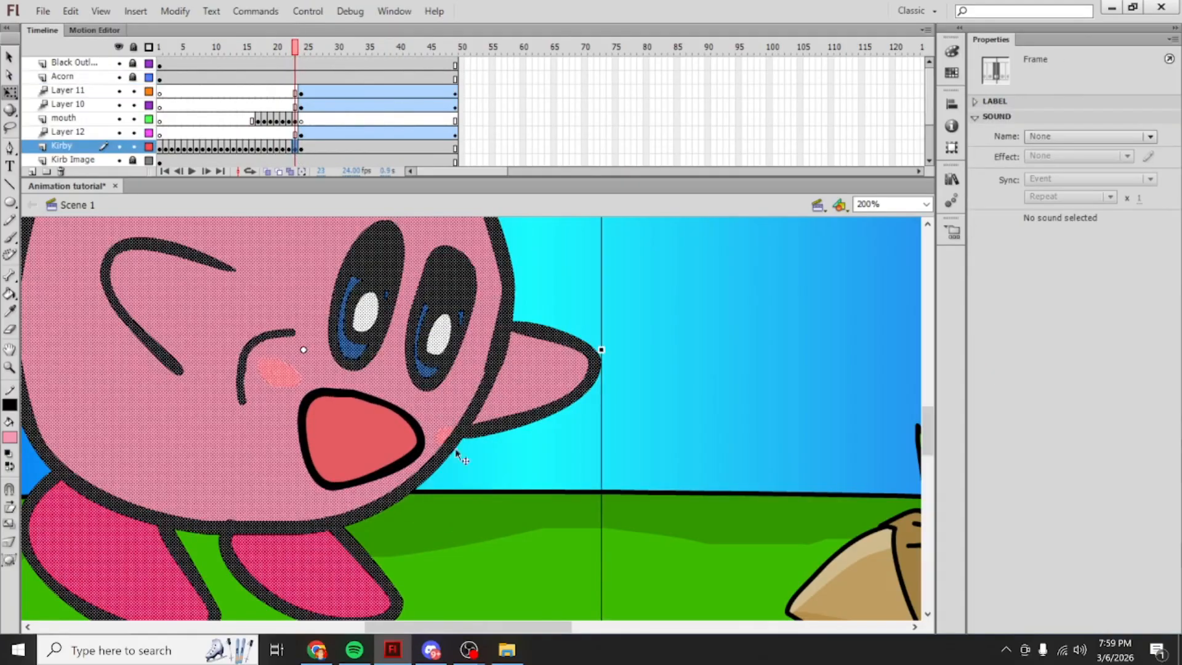
left_click(489, 489)
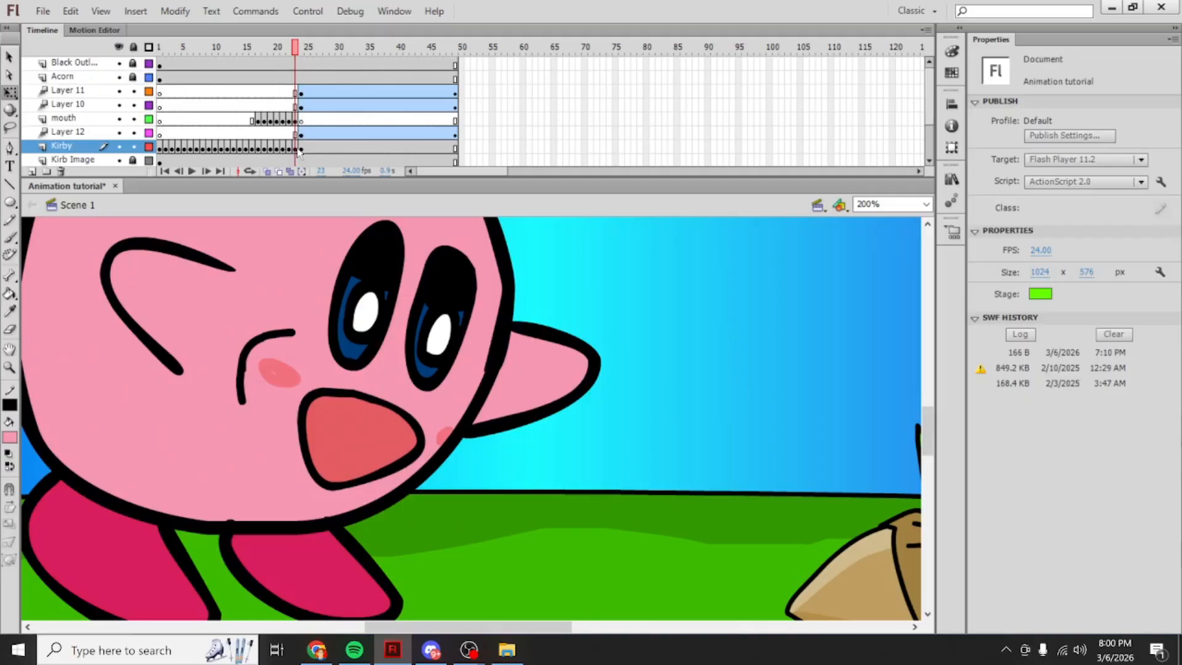
left_click(301, 148)
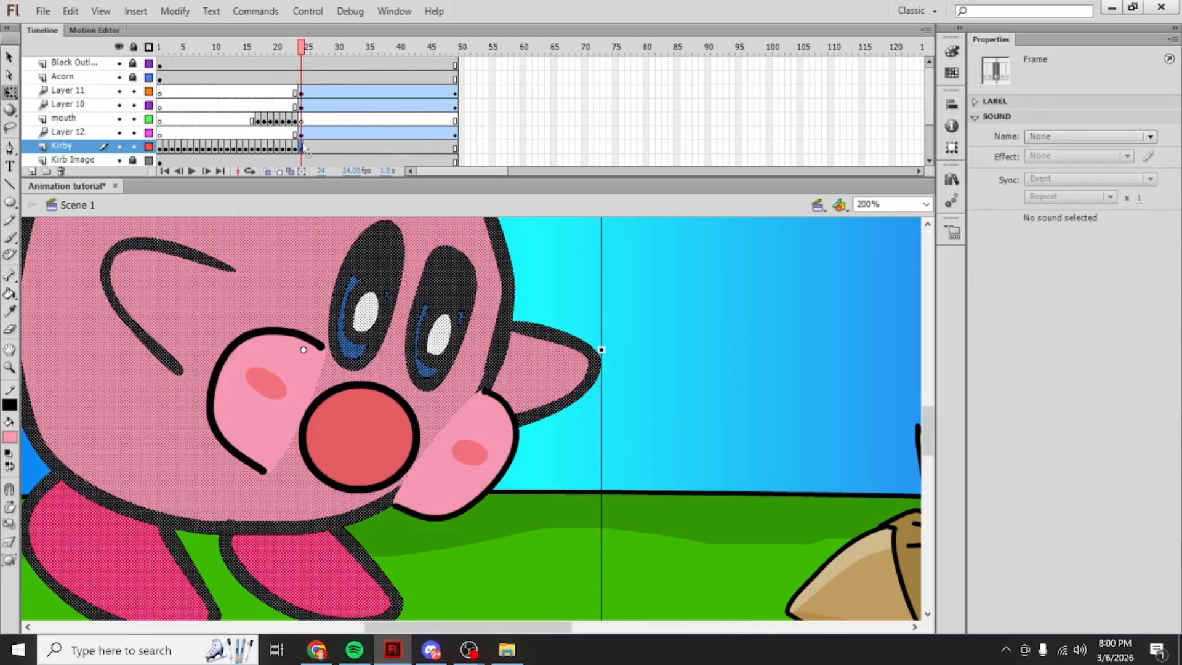
left_click(295, 146)
key("e")
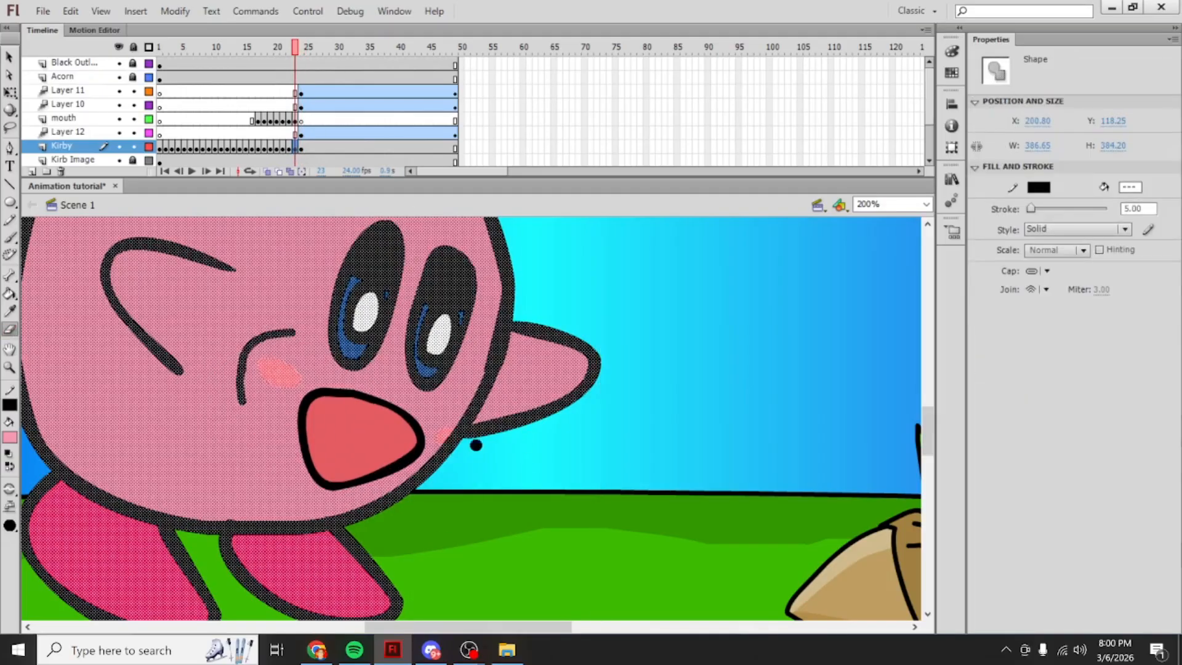
mouse_move(465, 426)
left_mouse_down()
mouse_move(435, 454)
mouse_move(469, 411)
mouse_move(444, 460)
left_mouse_up()
Step: Paint a small black cheek bulge outline with the Brush across the erased gap at frame 23
left_click(10, 237)
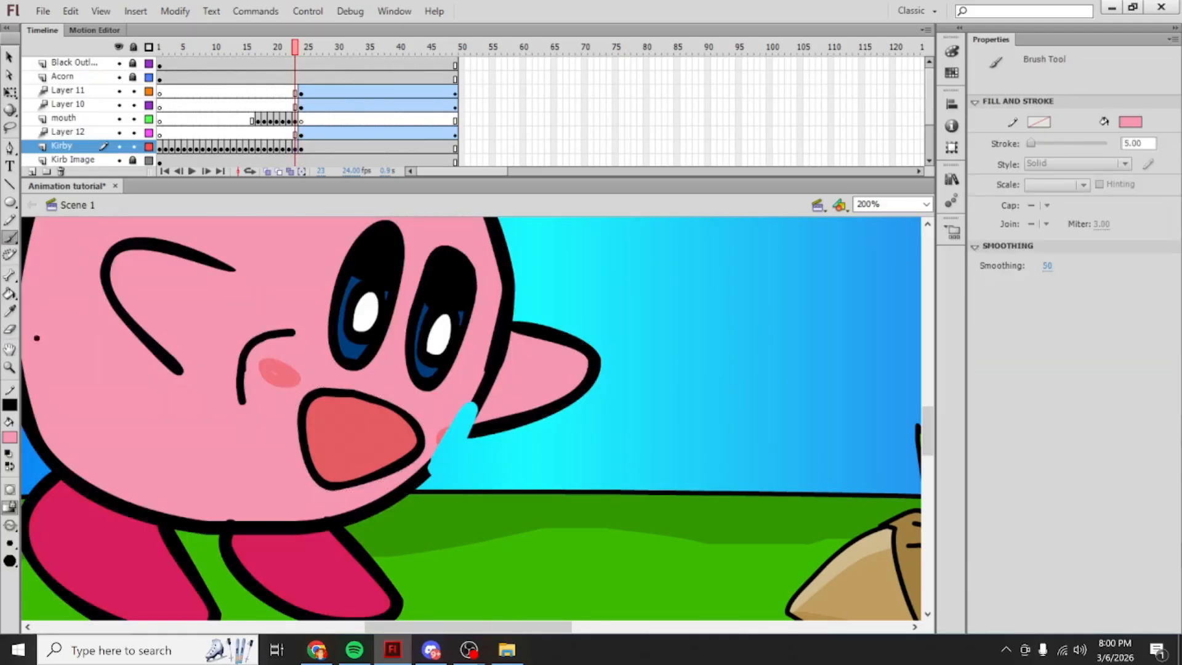
left_click(10, 437)
left_click(9, 466)
mouse_move(473, 400)
left_mouse_down()
mouse_move(470, 447)
mouse_move(430, 473)
left_mouse_up()
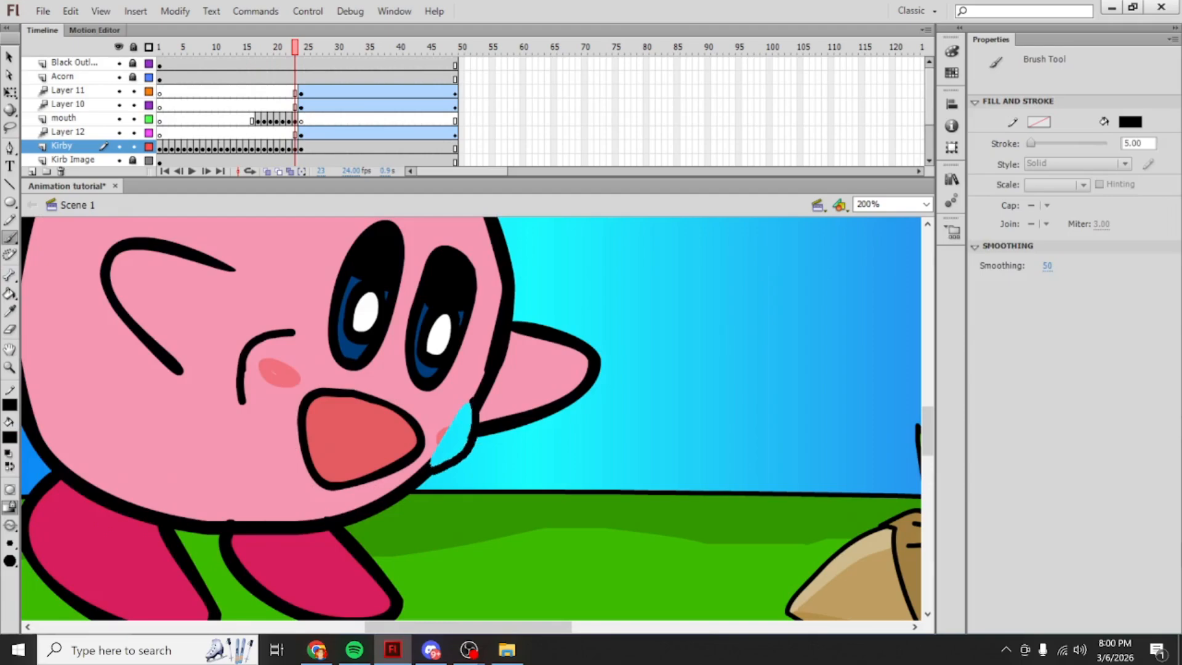
left_click_drag(471, 402, 435, 471)
Step: Sample Kirby's body pink and fill the inside of the new cheek bulge at frame 23
left_click(10, 310)
left_click(443, 393)
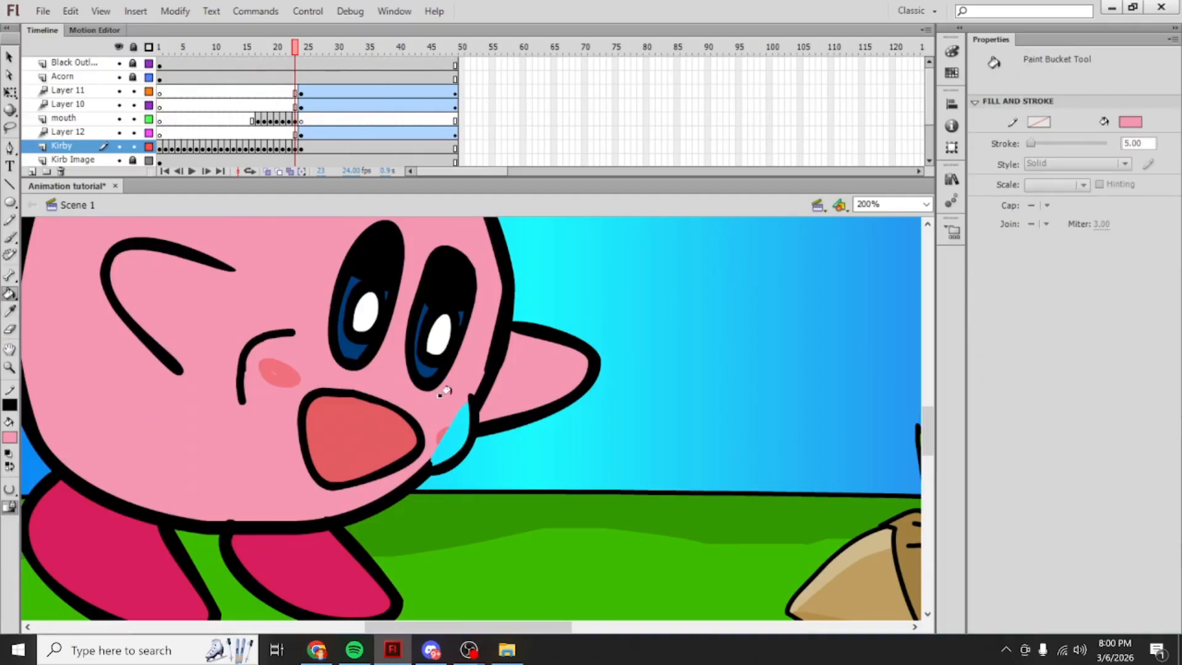
left_click(448, 423)
Step: Sample the far-side blush colour and brush the blush mark into a full oval on the frame 23 bulge
left_click(9, 311)
left_click(439, 434)
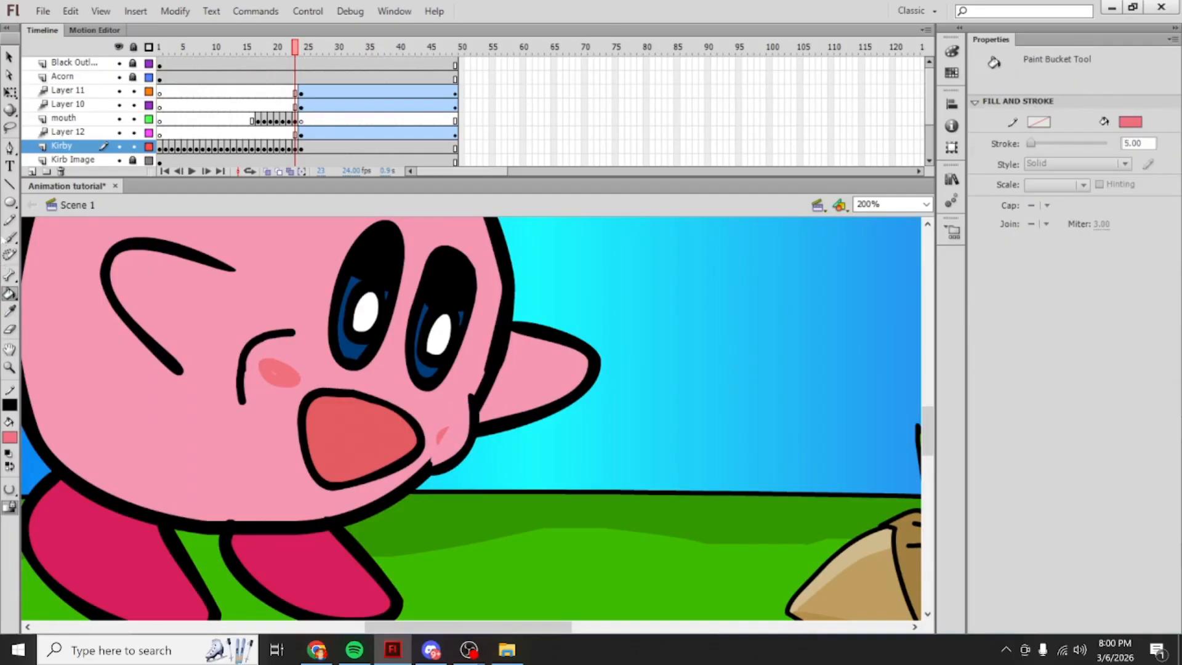
left_click(10, 237)
left_click_drag(448, 436, 440, 442)
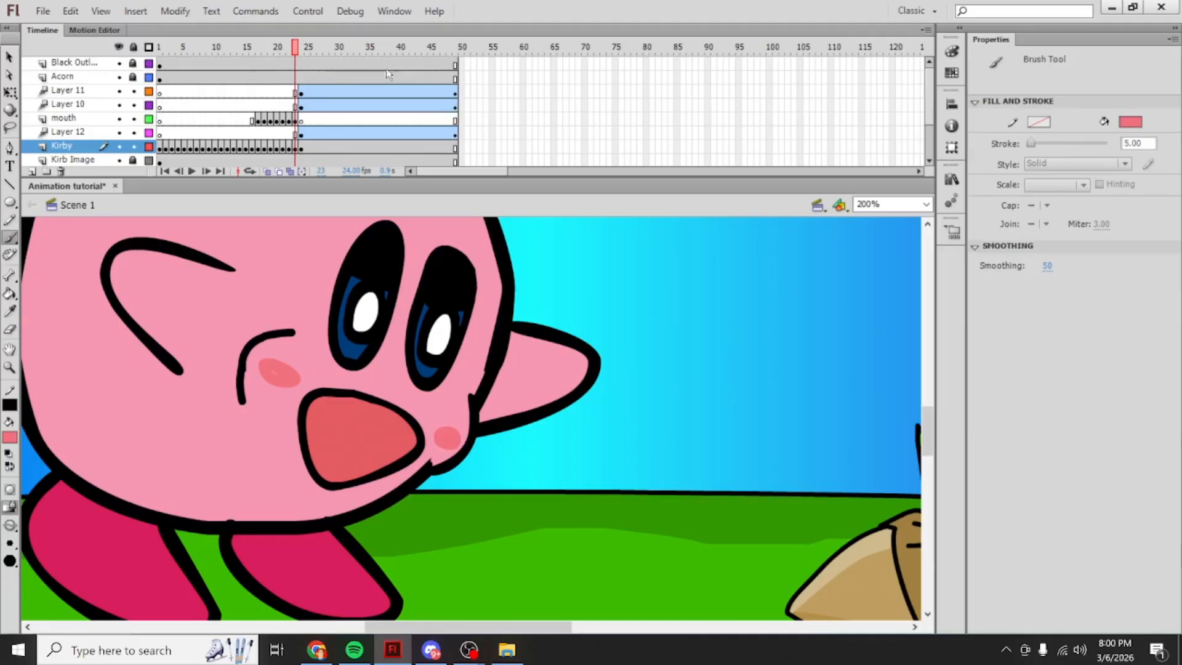
Step: Draw a small black cheek bulge outline with the Pencil at the body edge beneath the outstretched arm at frame 22
left_click_drag(296, 46, 290, 61)
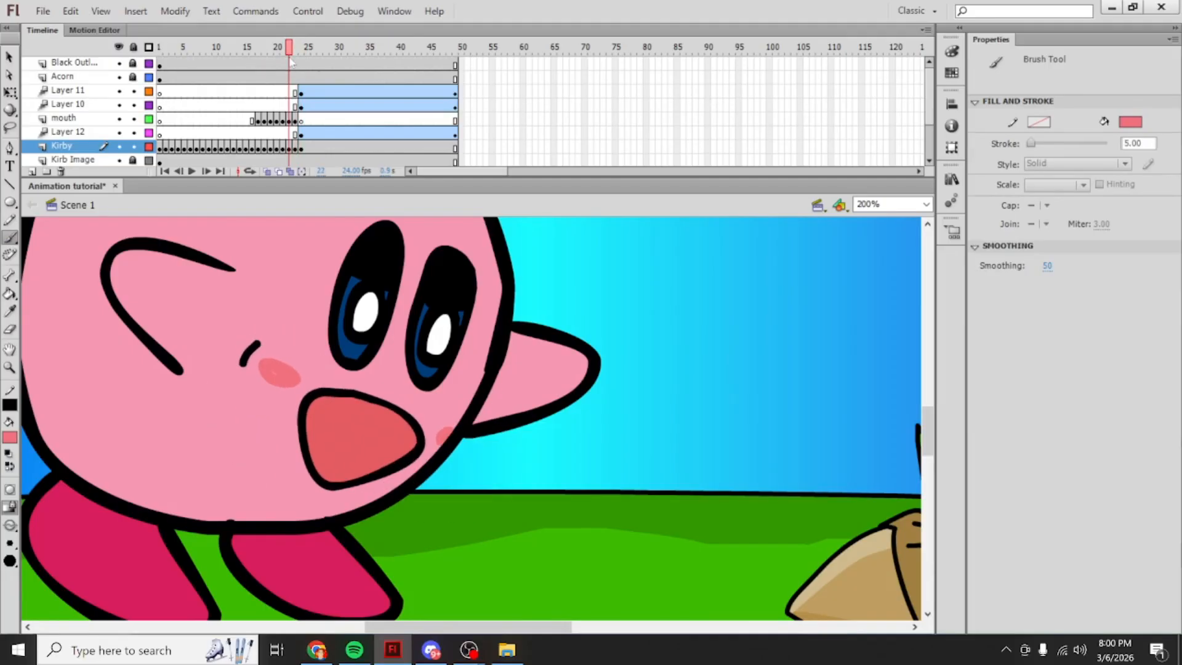
left_click(10, 220)
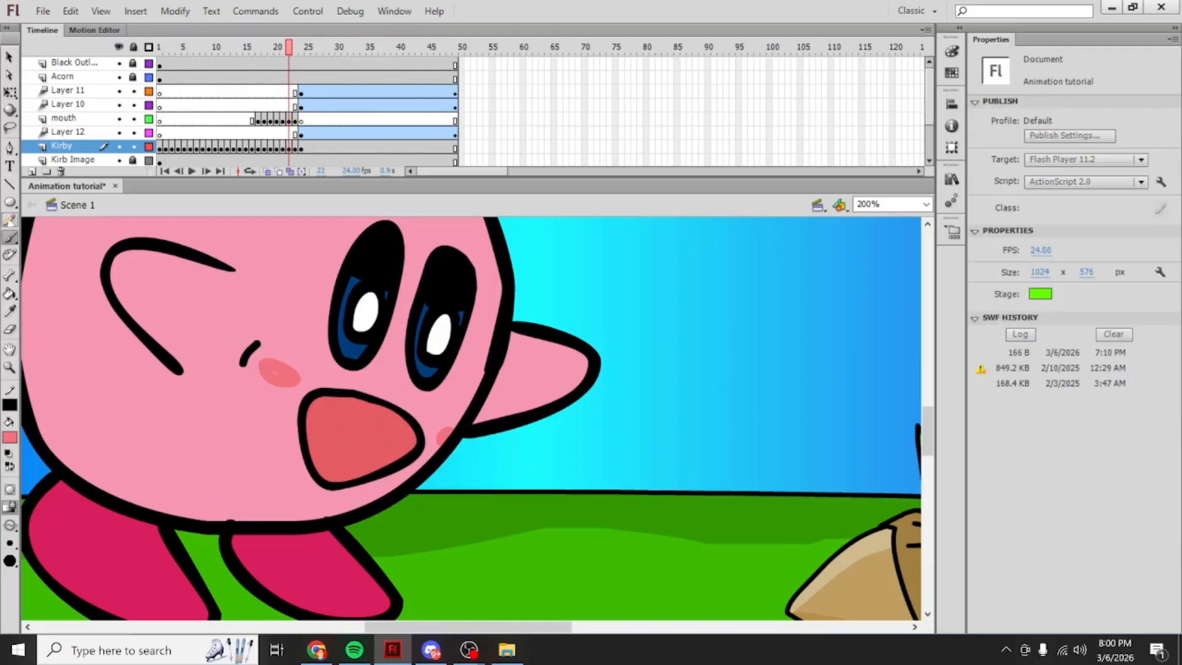
mouse_move(455, 412)
left_mouse_down()
mouse_move(454, 438)
mouse_move(427, 457)
mouse_move(457, 447)
mouse_move(425, 463)
left_mouse_up()
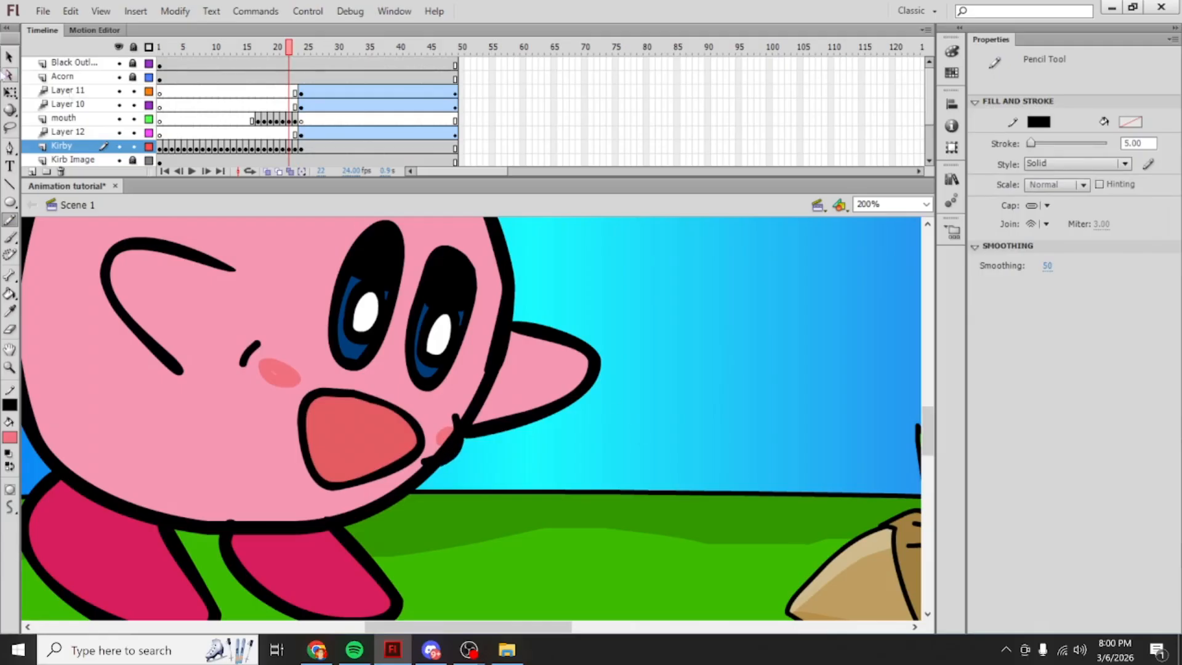
key("v")
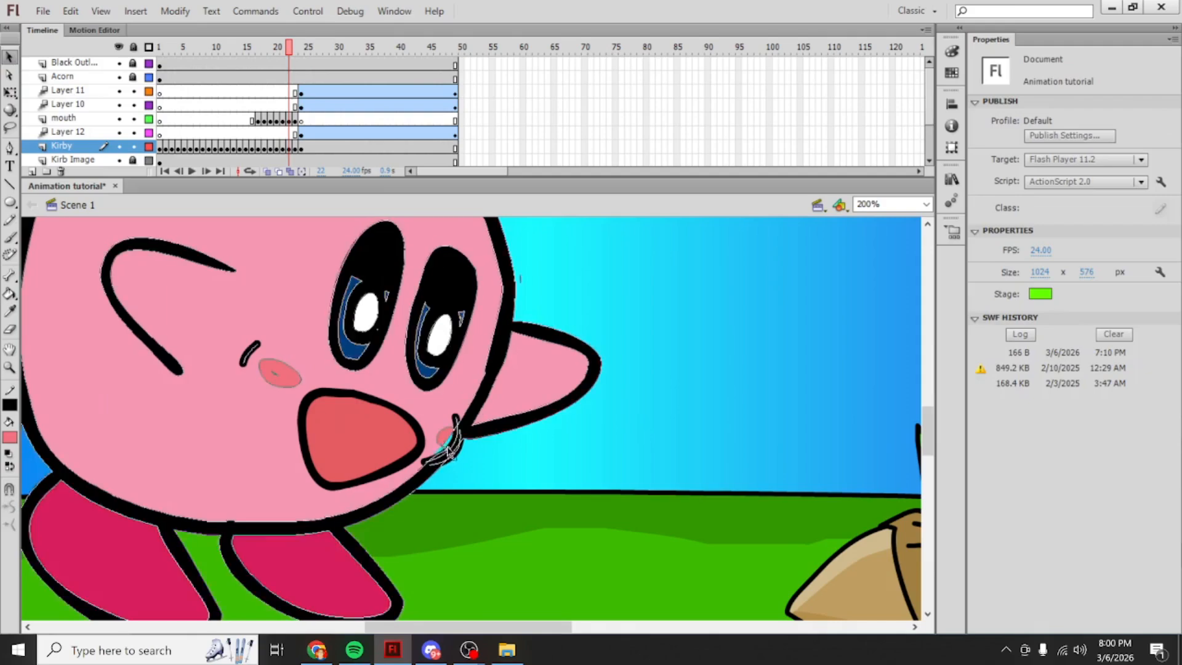
Step: Fill the frame 22 bulge with Kirby's sampled body pink, and touch up its blush mark using the sampled blush colour
key("i")
left_click(495, 376)
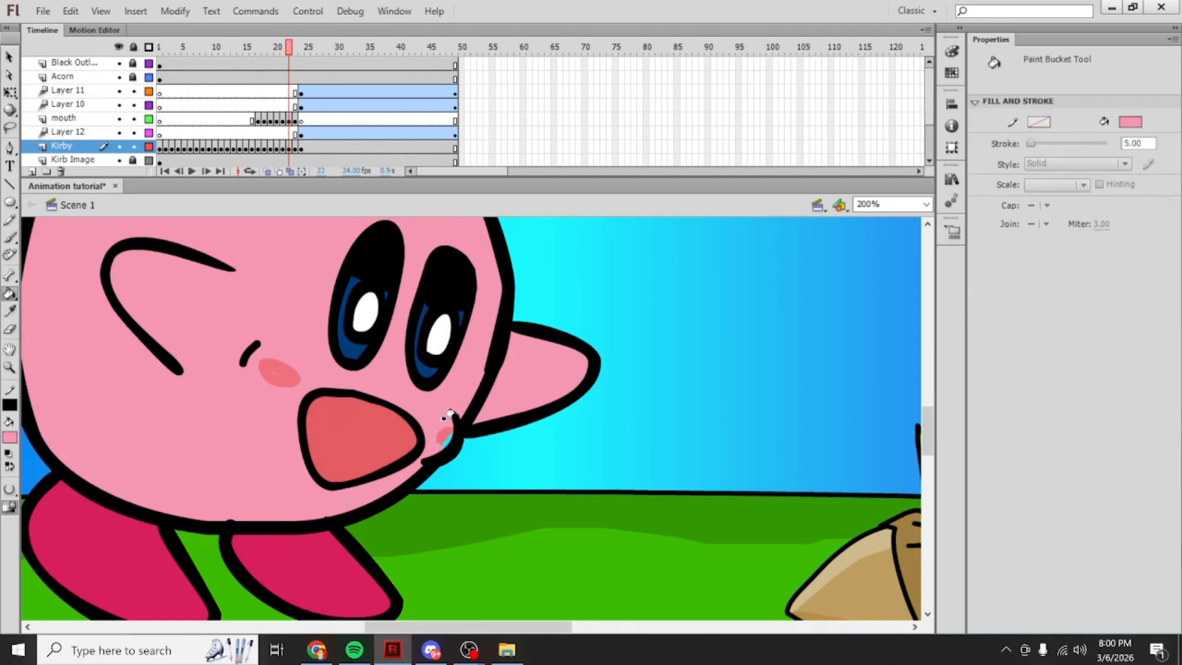
key("i")
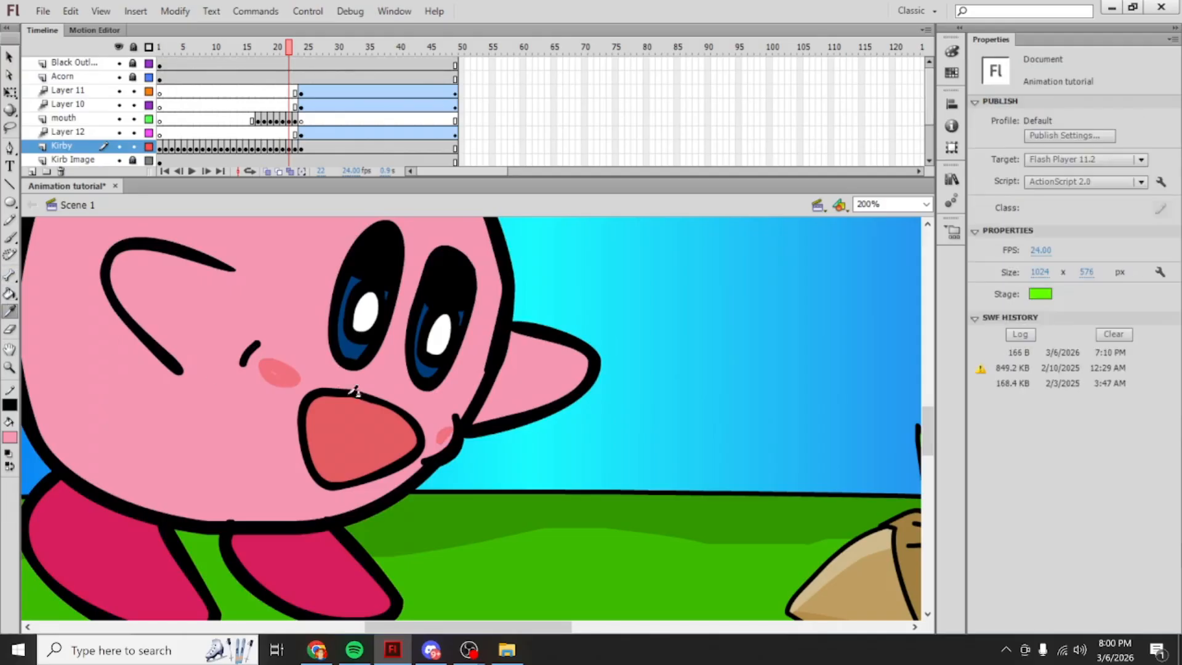
left_click(276, 369)
key("b")
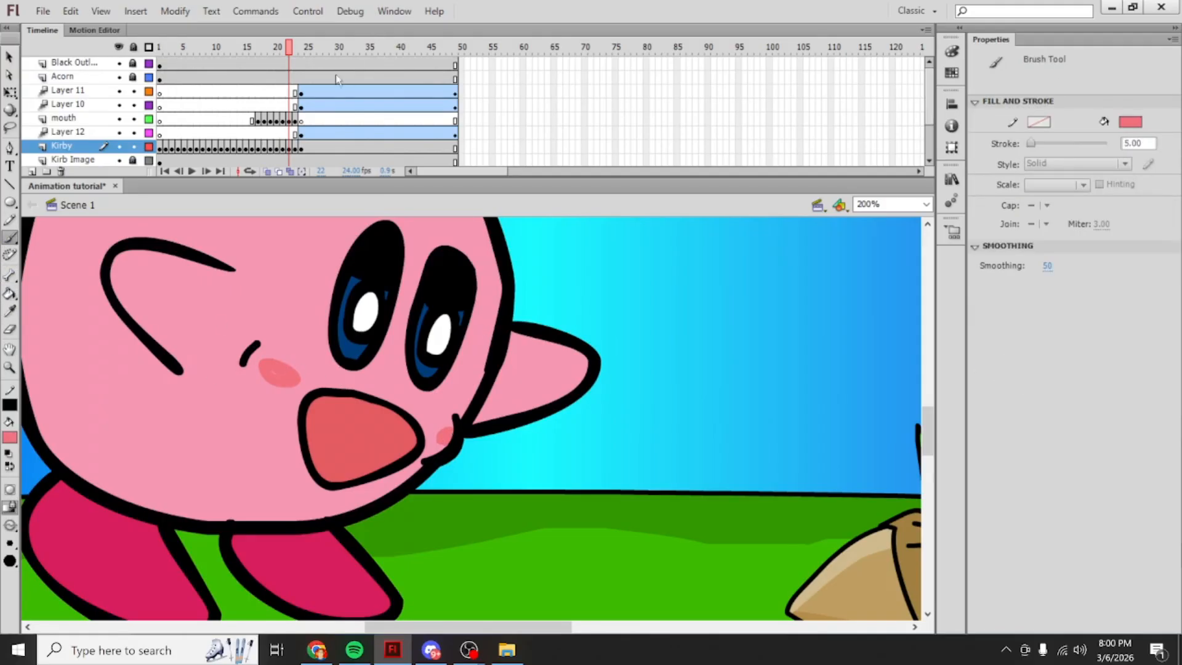
Step: Play the animation through to frame 49 to check the cheek puffing, leaving the Black Outline layer locked
left_click(234, 64)
left_click(307, 11)
left_click(308, 29)
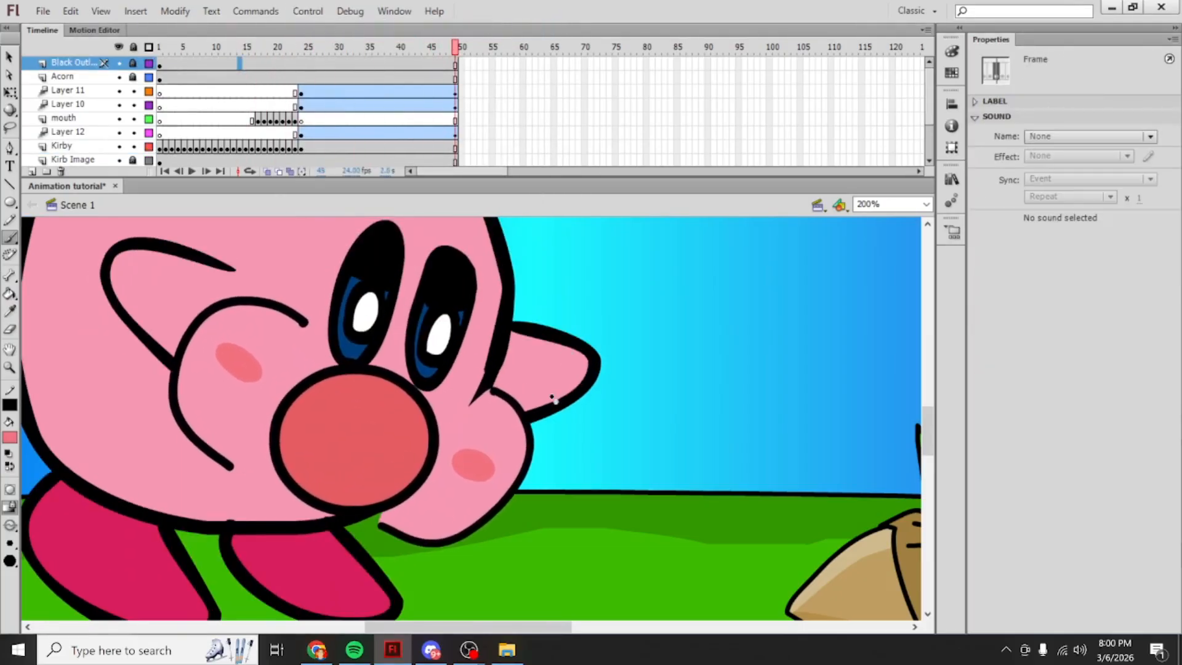
left_click(621, 472)
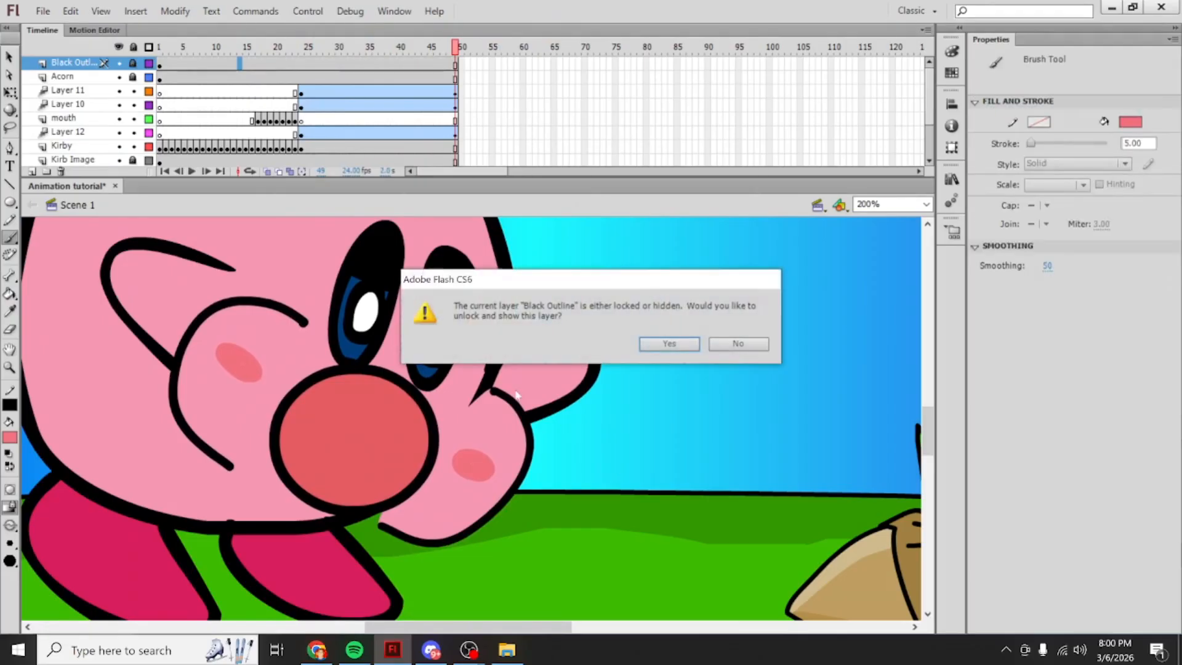
left_click(732, 343)
left_click(545, 460)
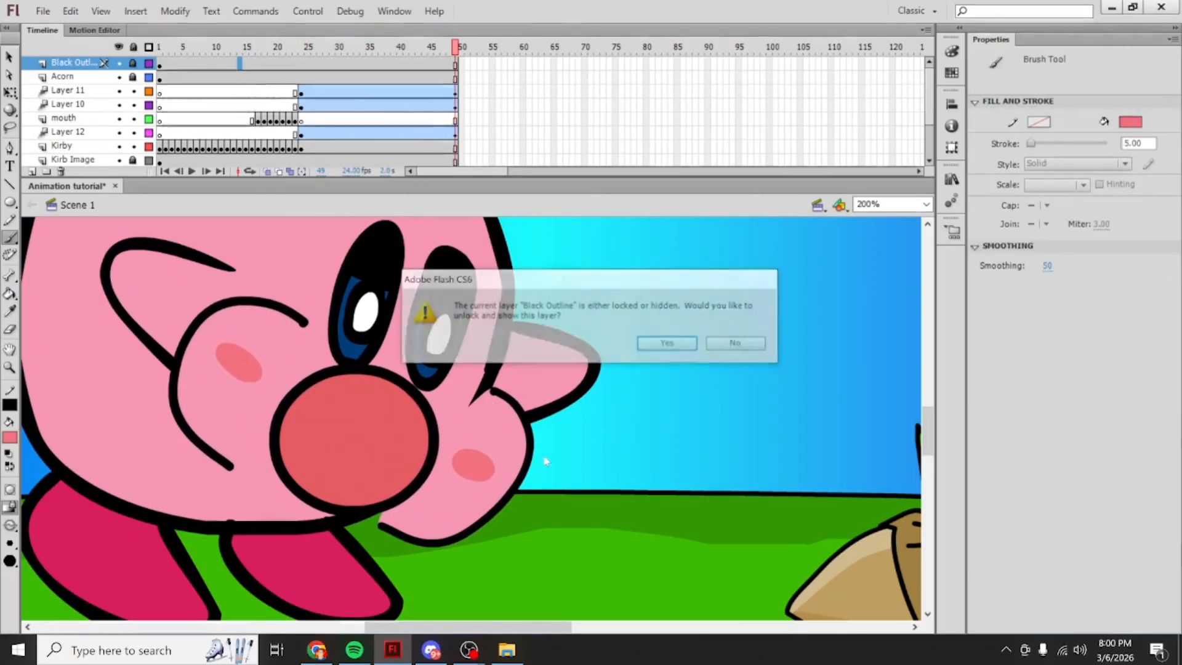
left_click(734, 342)
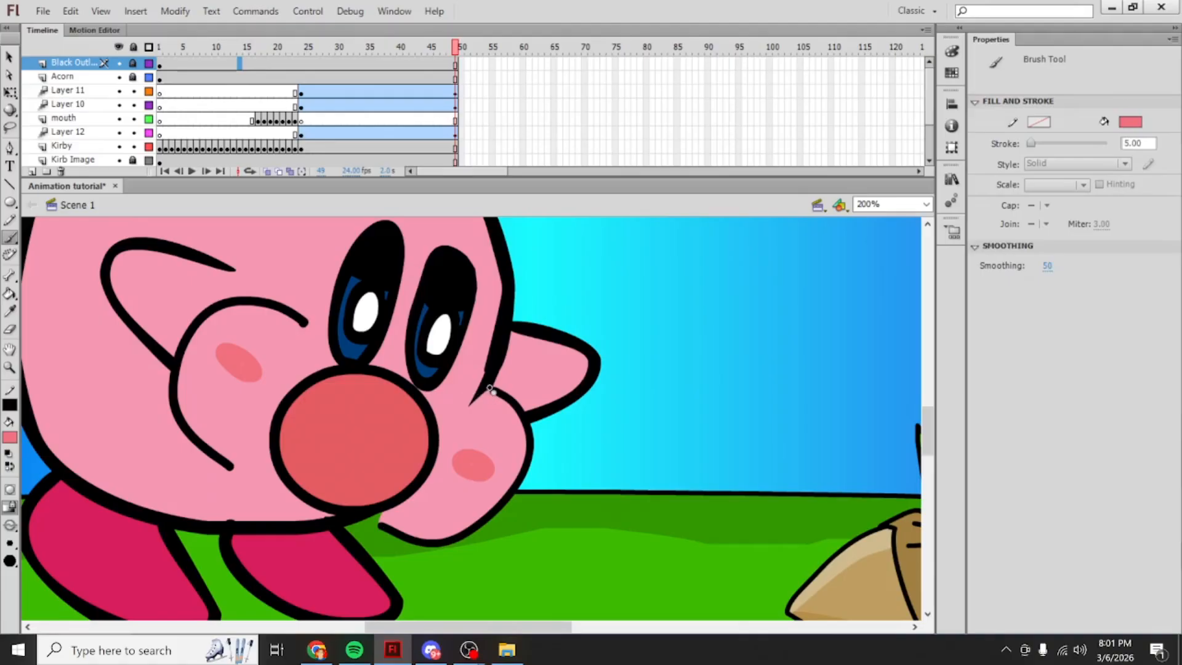
Step: Add a new layer above Layer 11 and insert a blank keyframe on it at frame 24
left_click(368, 50)
mouse_move(368, 52)
left_mouse_down()
mouse_move(303, 90)
mouse_move(353, 80)
mouse_move(301, 92)
left_mouse_up()
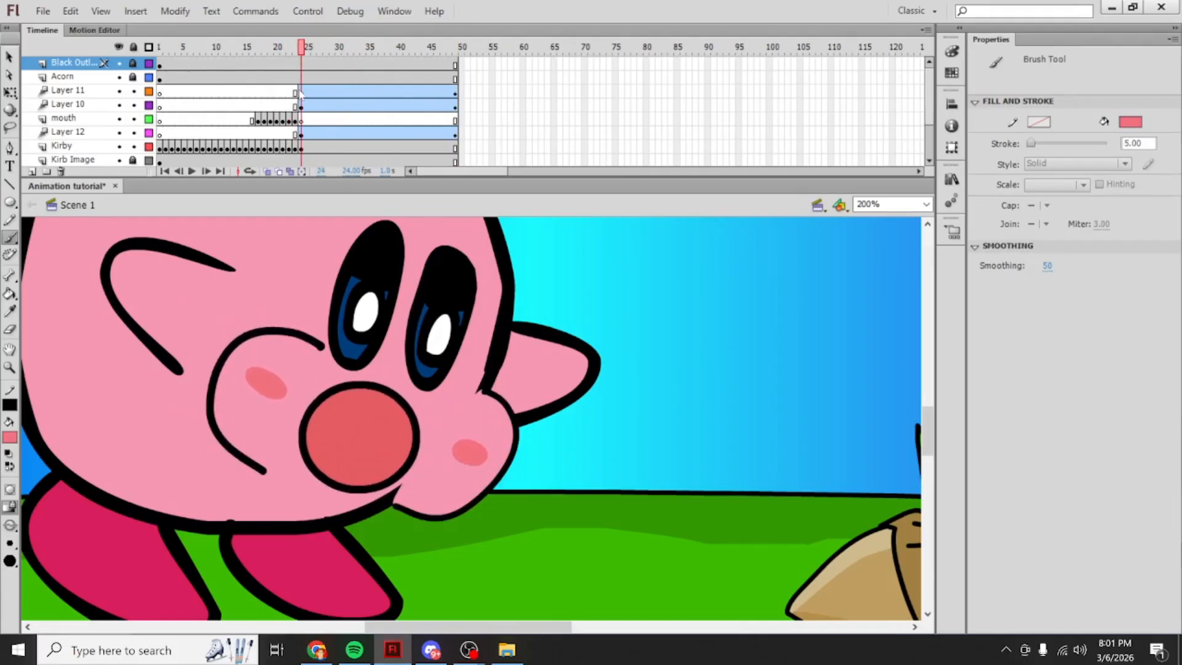
left_click(300, 91)
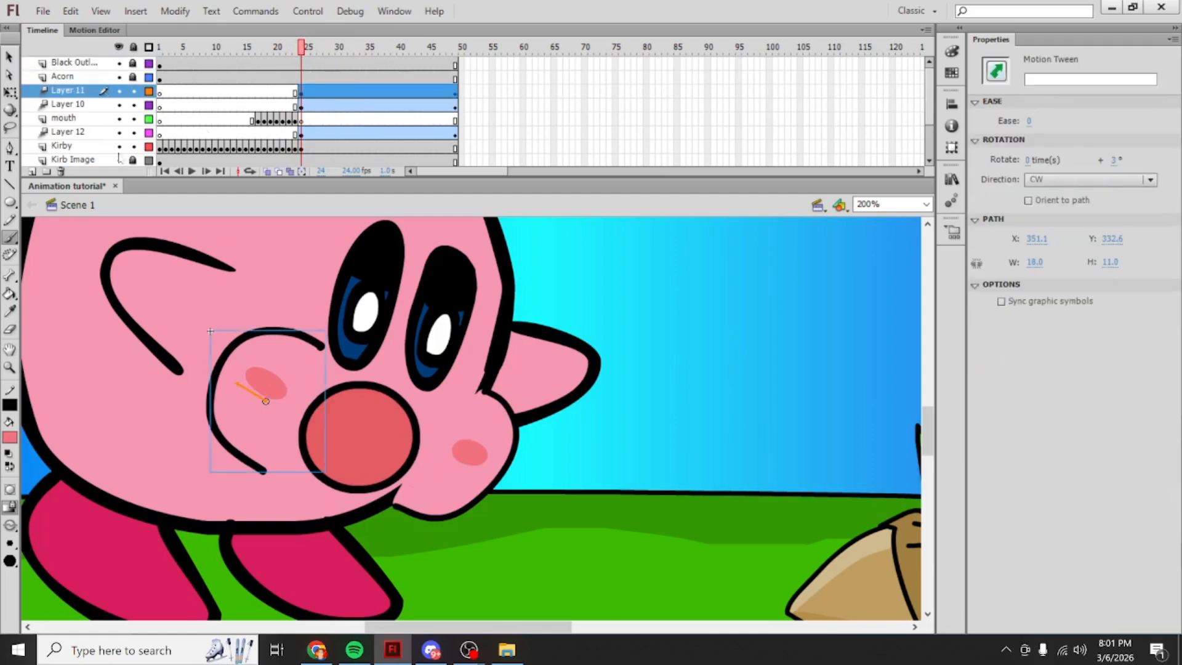
left_click(33, 172)
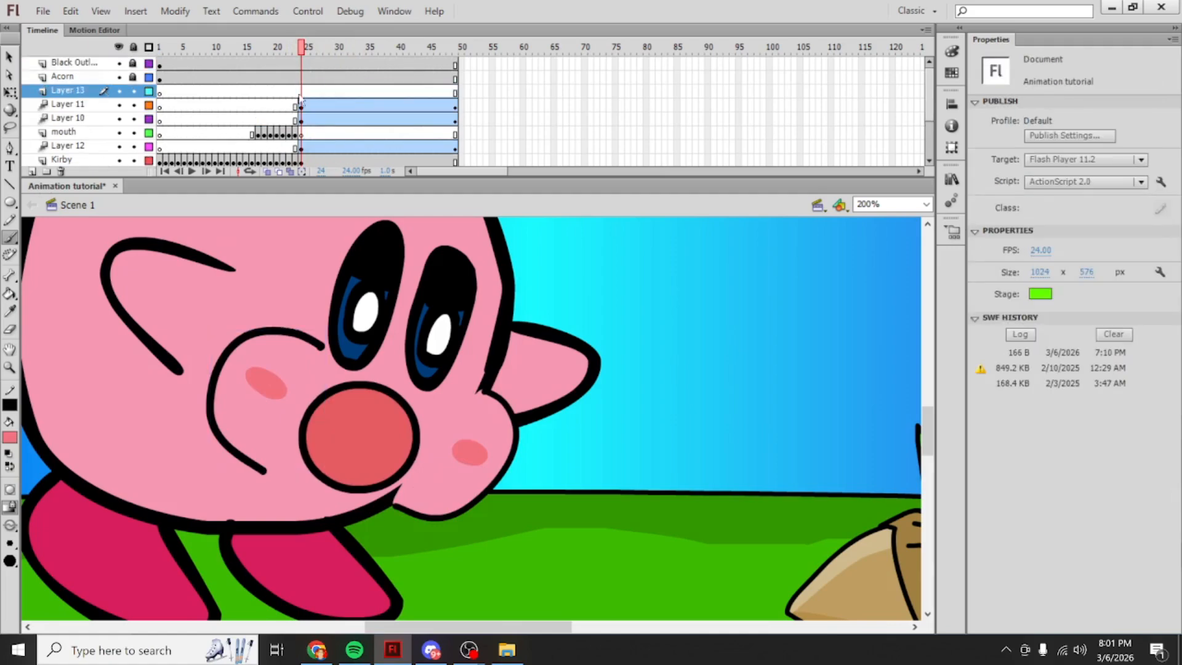
left_click(296, 93)
left_click(300, 93)
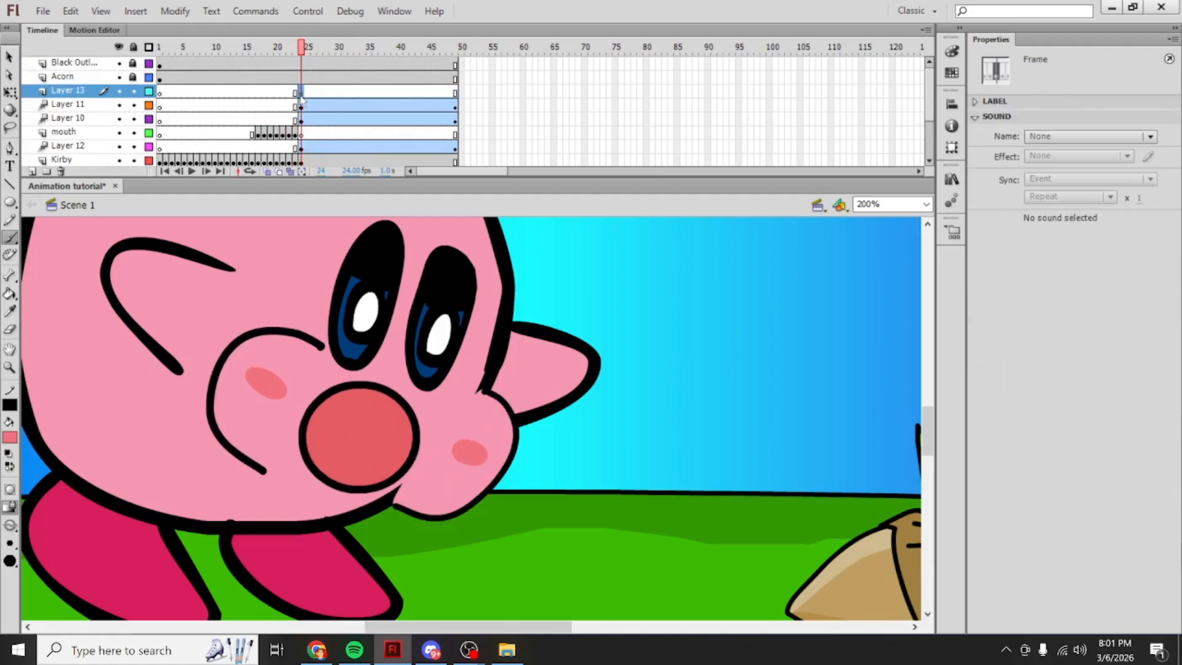
Step: Sample Kirby's body pink and brush over the stray outline tip where the far-side cheek meets the body at frame 24
left_click(8, 311)
left_click(102, 377)
left_click(9, 238)
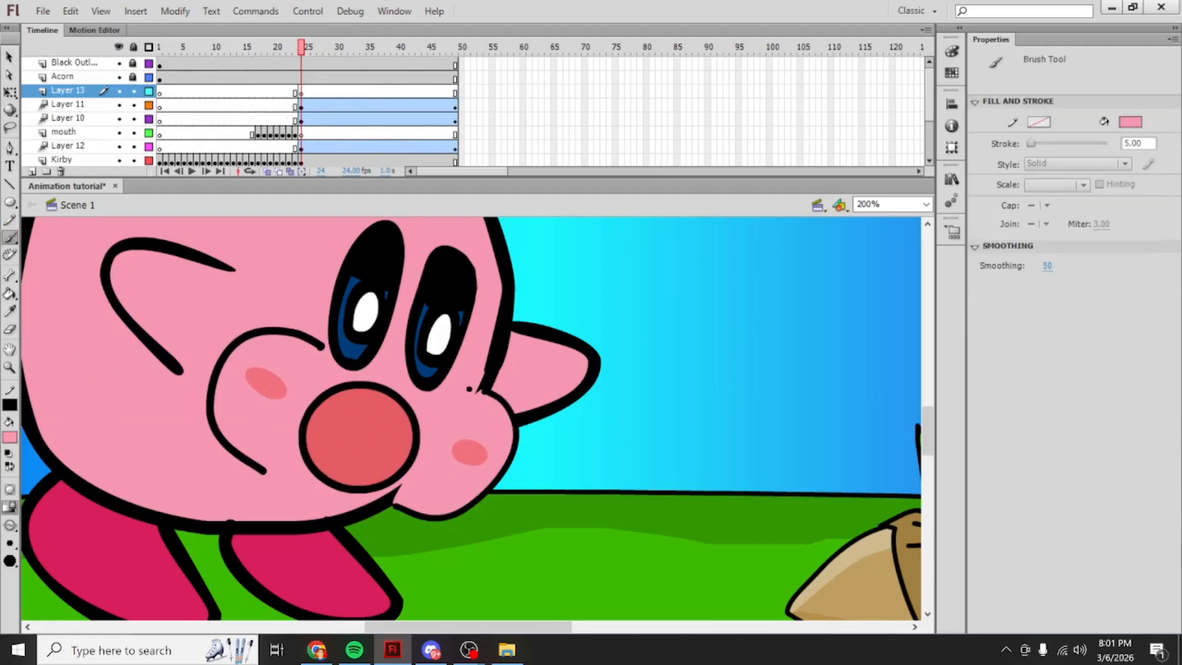
left_click(300, 93)
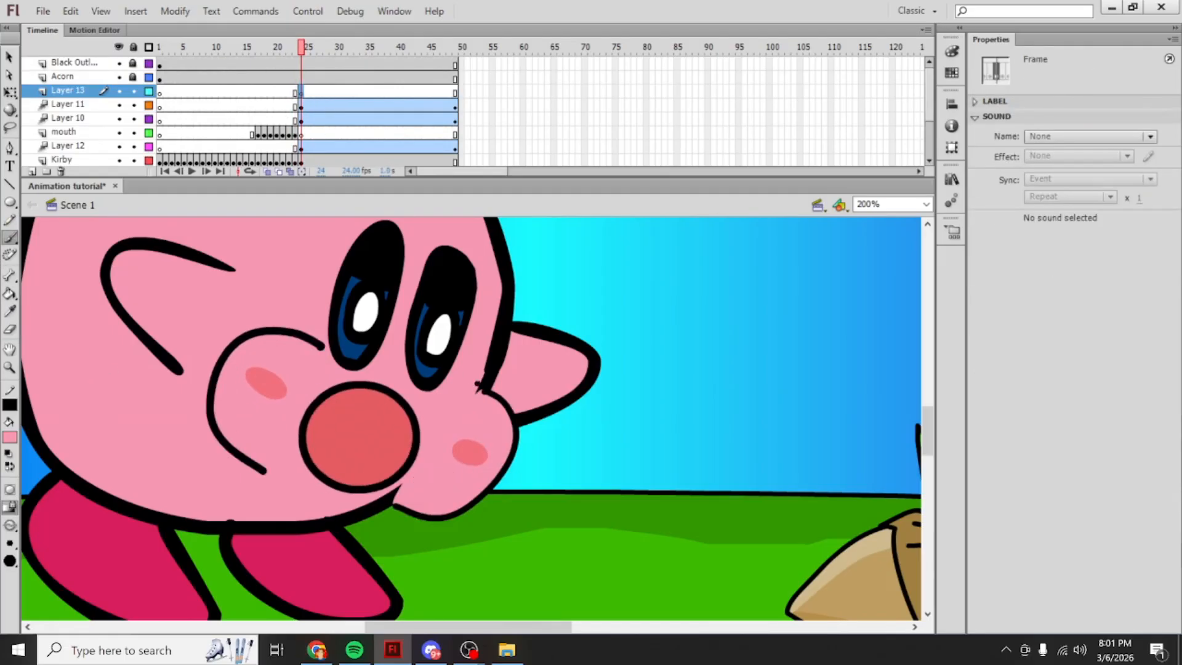
left_click(475, 392)
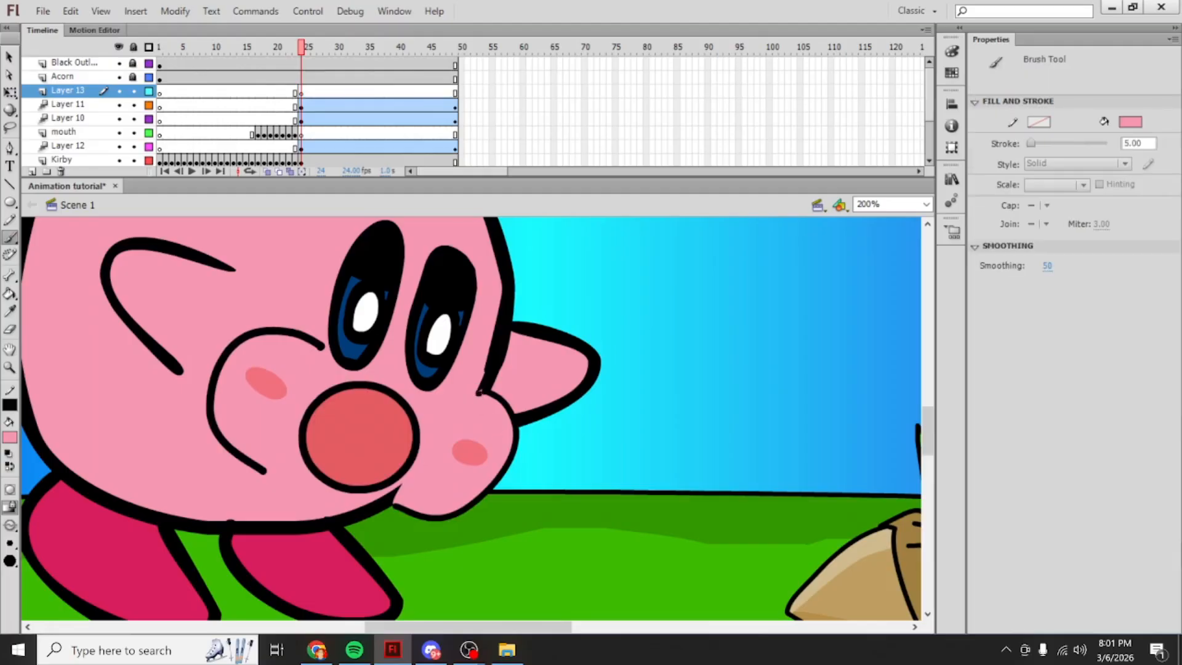
left_click_drag(476, 391, 481, 396)
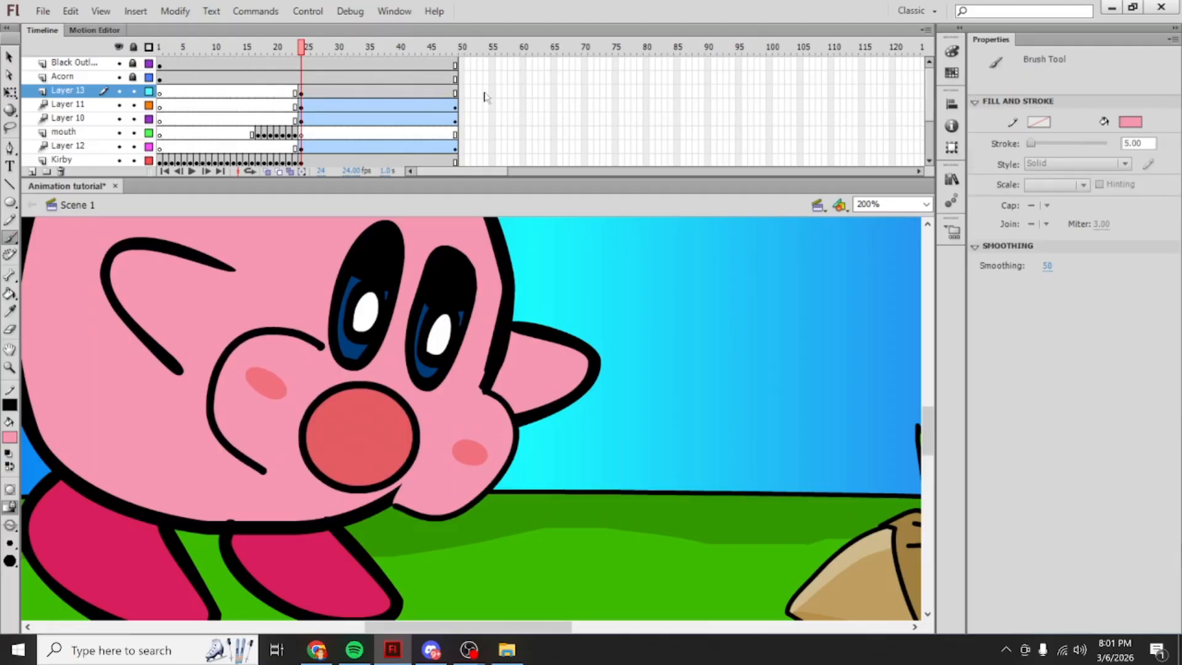
Step: Remove Layer 13's frames after frame 24 and insert consecutive keyframes of the pink patch through frame 27
left_click_drag(307, 93, 483, 92)
right_click(307, 92)
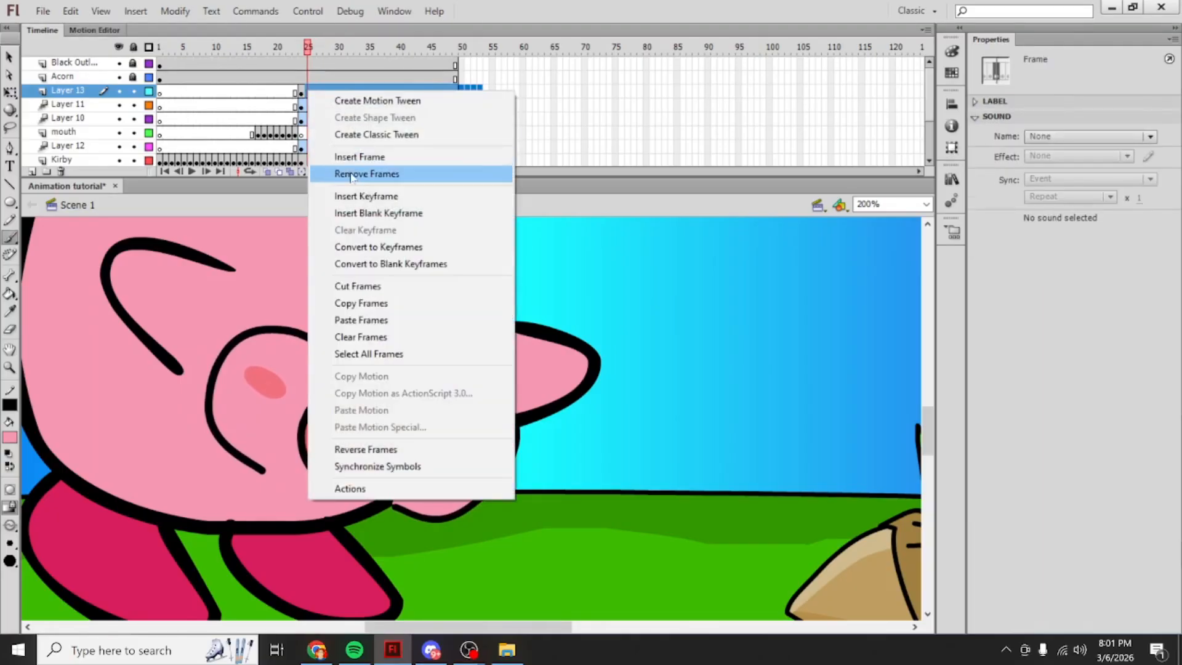
left_click(352, 174)
key("F6")
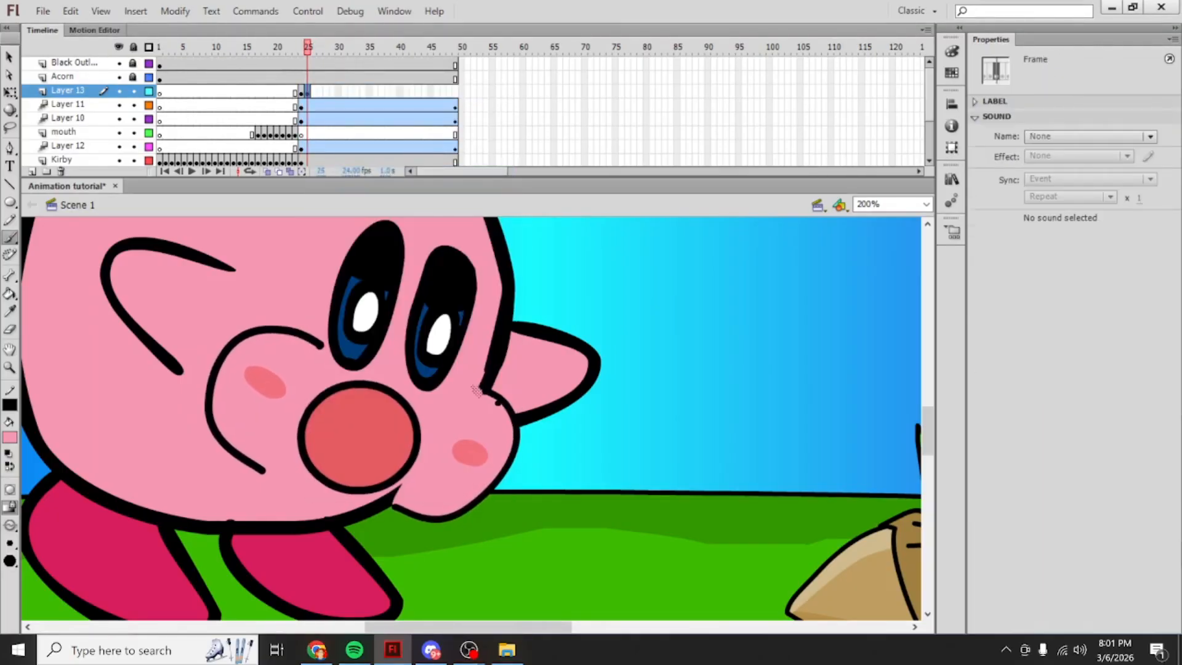
key("F6")
key("F6")
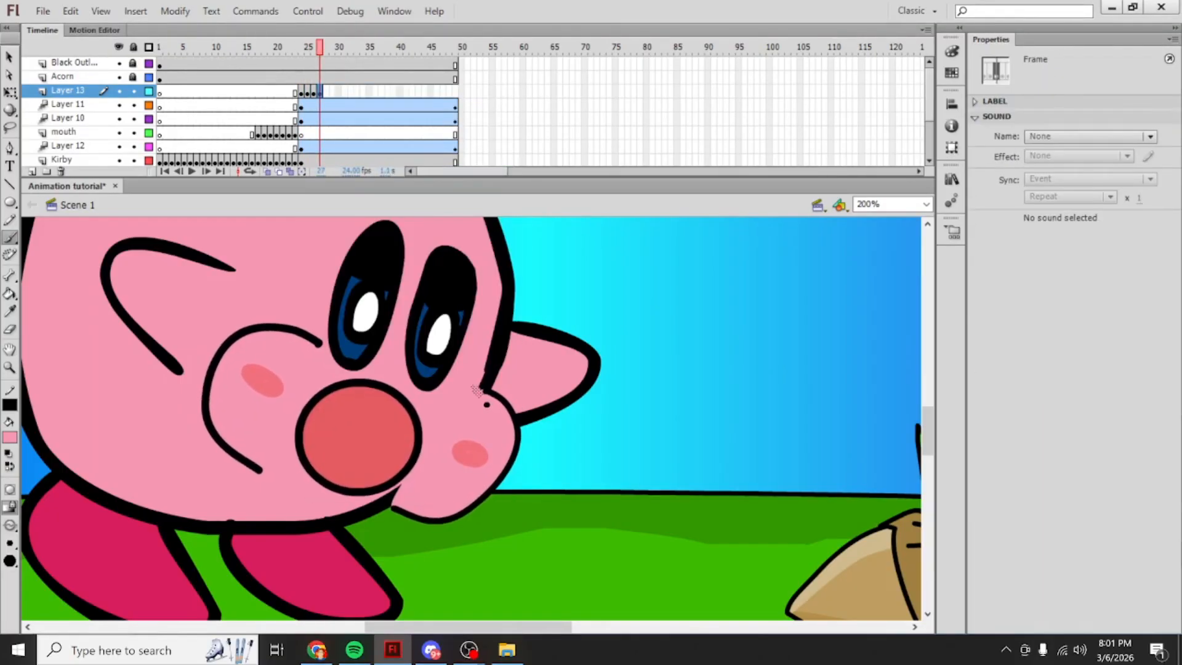
right_click(320, 93)
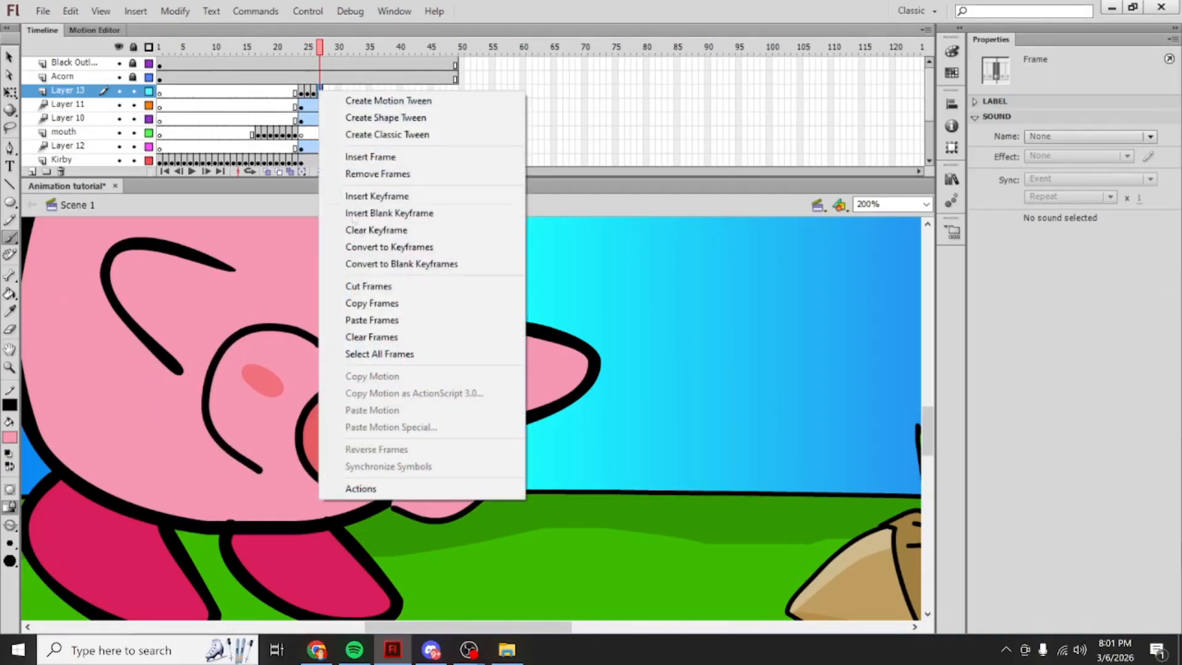
left_click(372, 285)
key("F6")
key("ctrl+z")
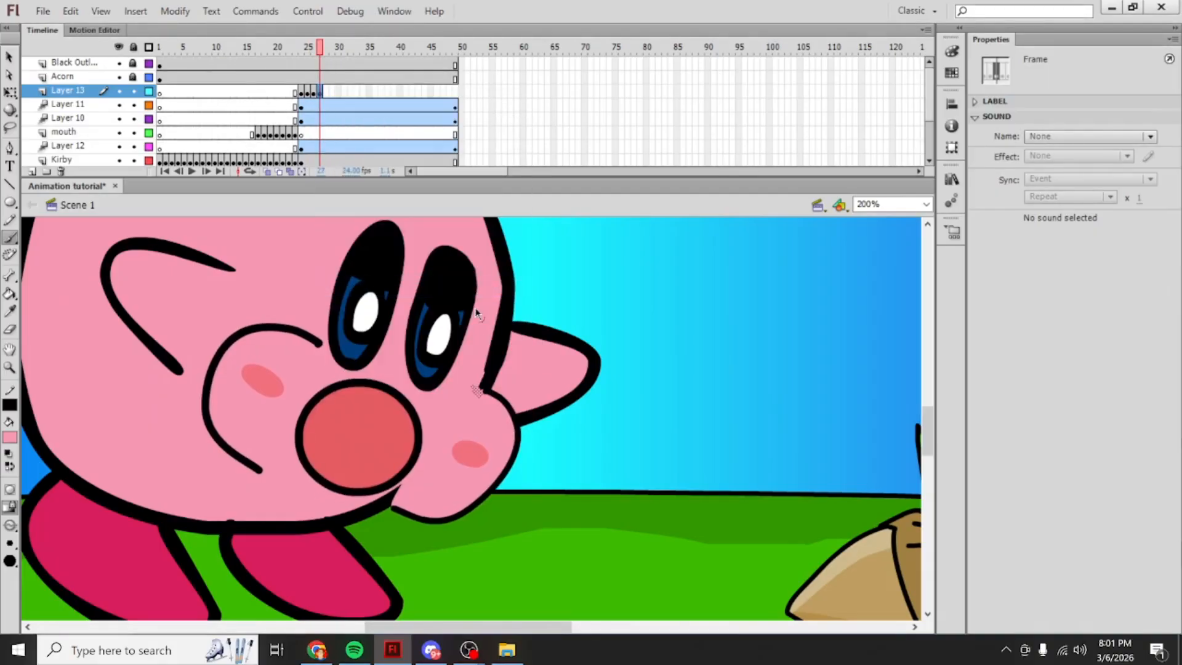
Step: Insert consecutive keyframes on Layer 13 through frame 31 to carry the pink patch along with the cheek
key("F6")
key("F6")
key("F6")
key("F6")
key("F6")
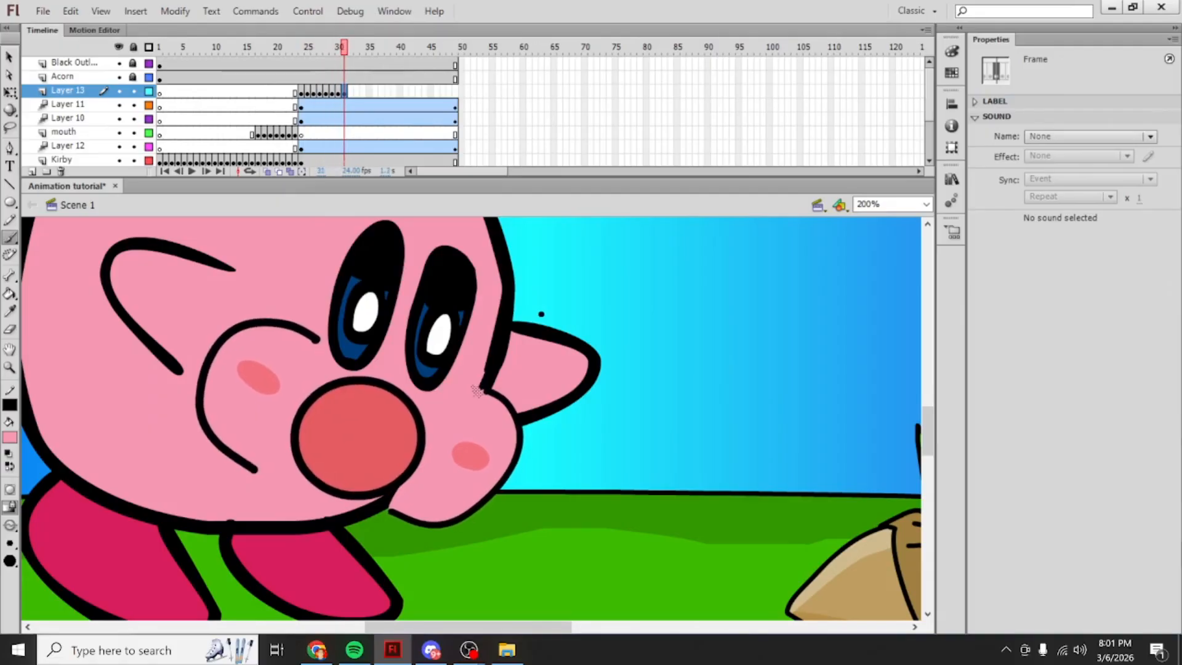
key("F6")
key("F6")
key("F6")
key("F6")
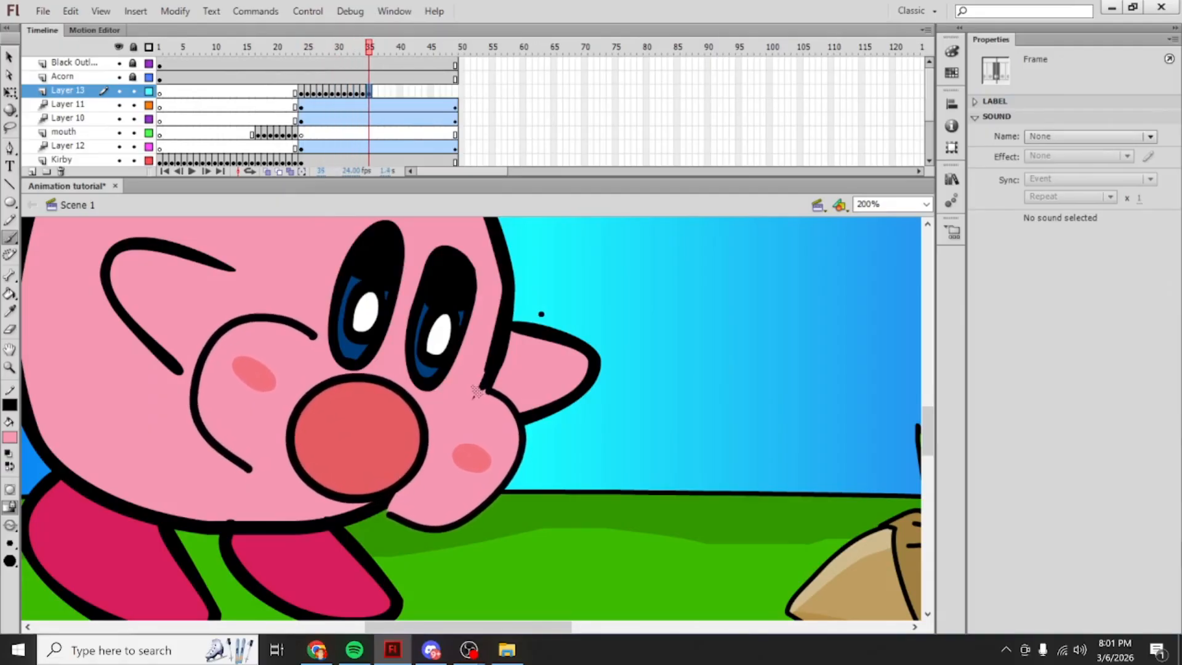
key("ctrl+z")
key("ctrl+z")
key("ctrl+z")
key("ctrl+z")
key("ctrl+z")
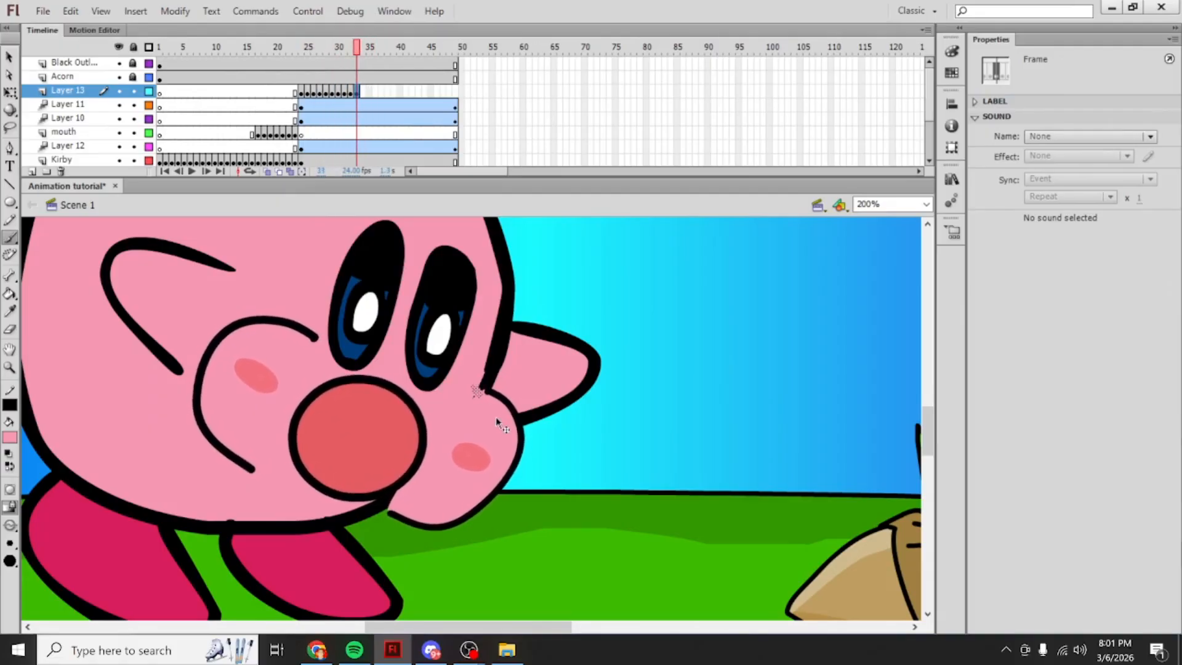
Step: Return to frame 31 of Layer 13 and extend the pink patch with consecutive keyframes through frame 35
left_click(339, 93)
left_click(344, 93)
left_click_drag(343, 54, 339, 54)
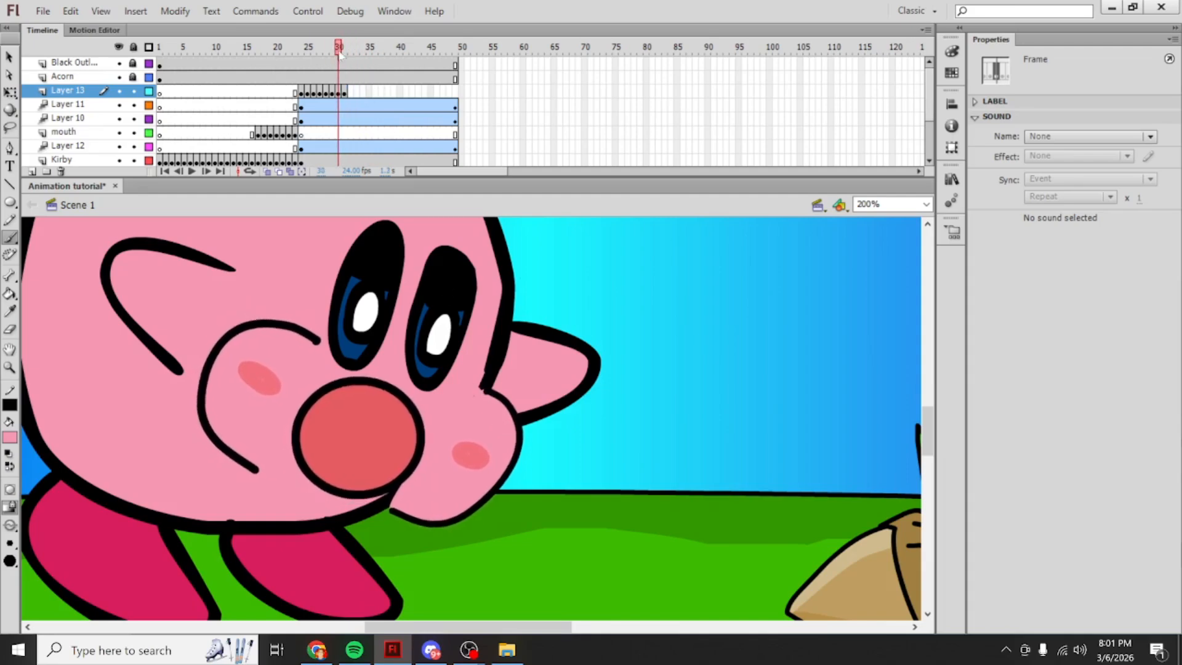
key("period")
key("b")
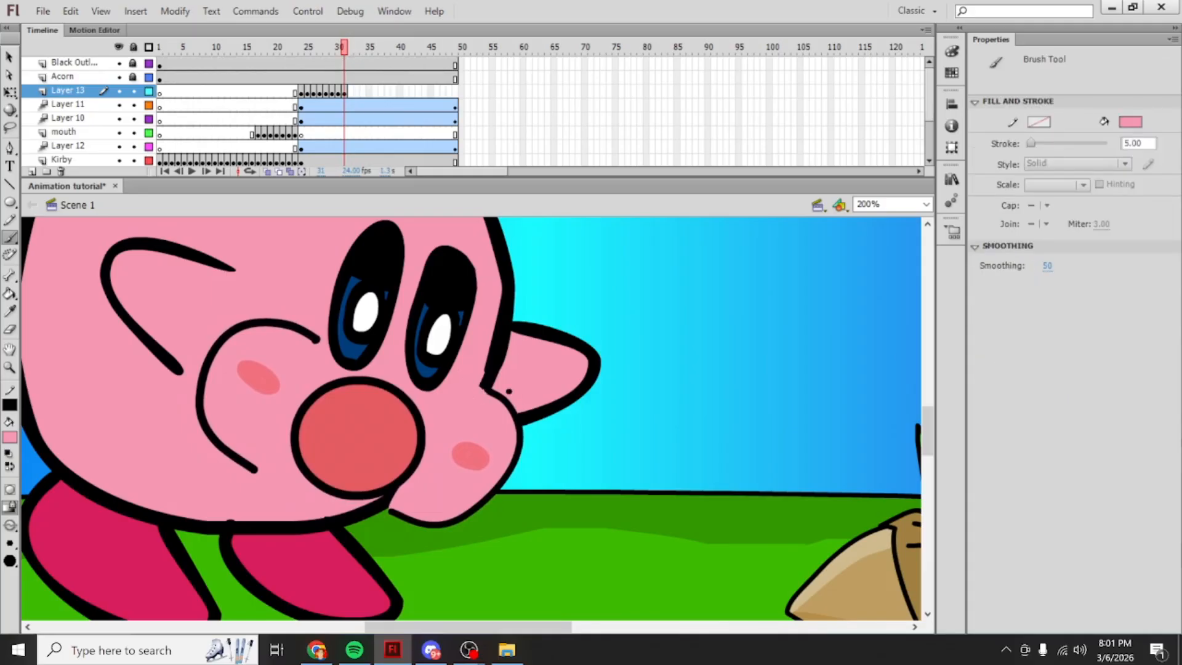
left_click(344, 92)
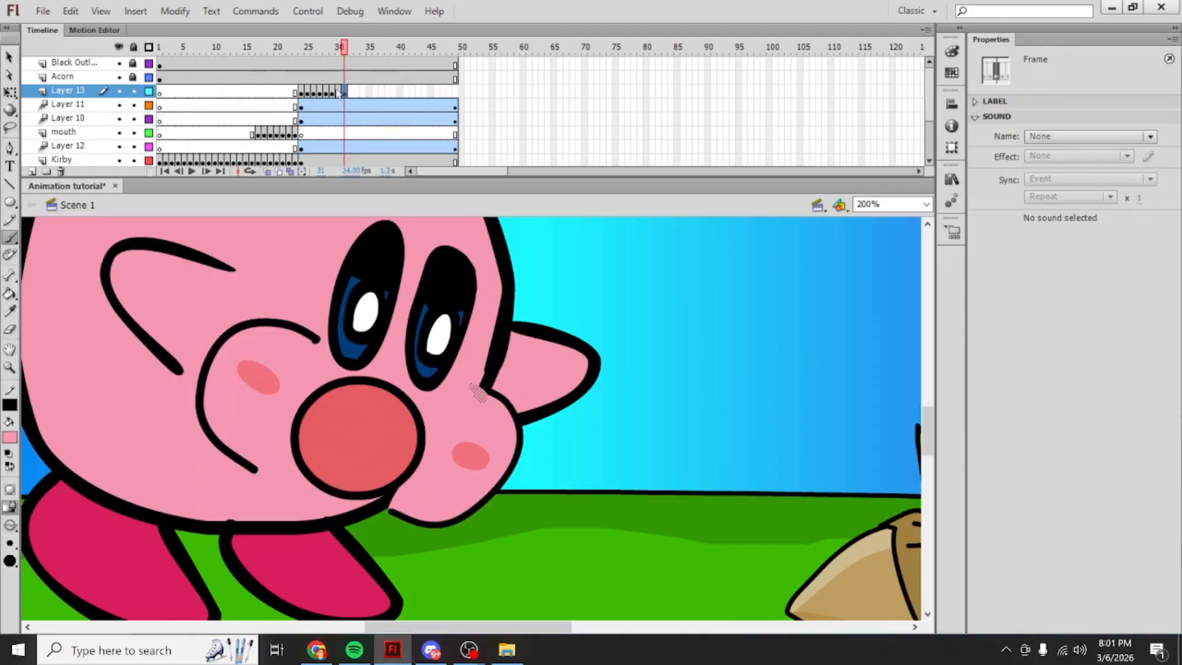
key("F6")
key("F6")
key("F6")
key("F6")
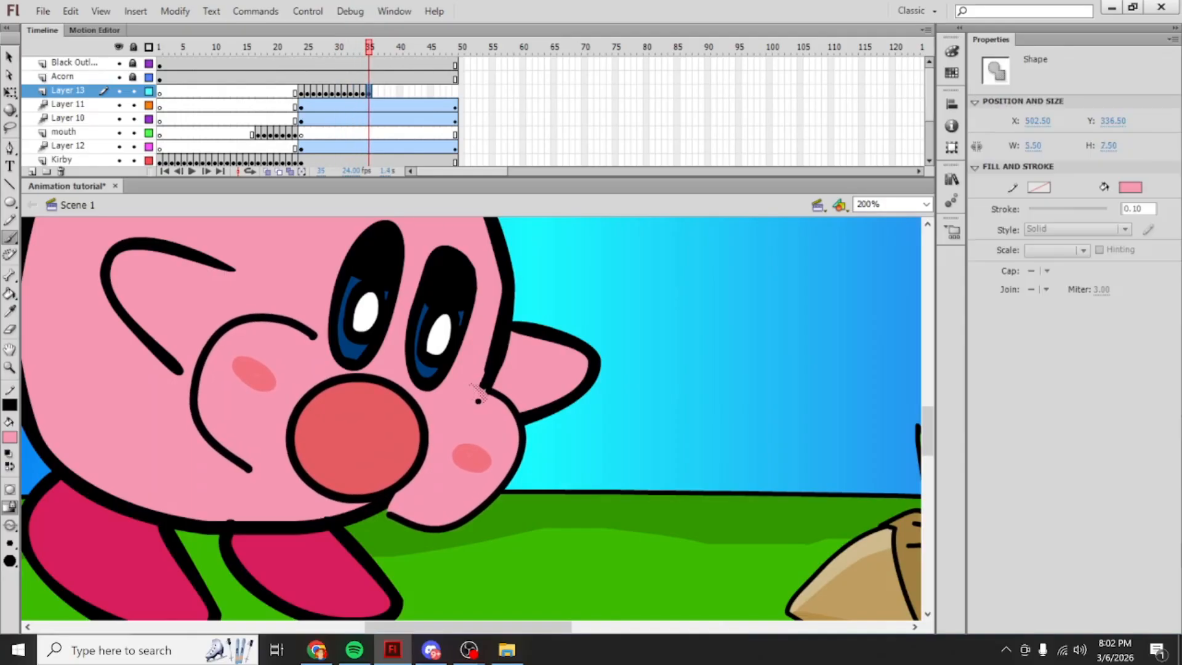
Step: Review the pink patch from frame 32 onward and extend Layer 13's patch keyframes to frame 36
key("shift+comma")
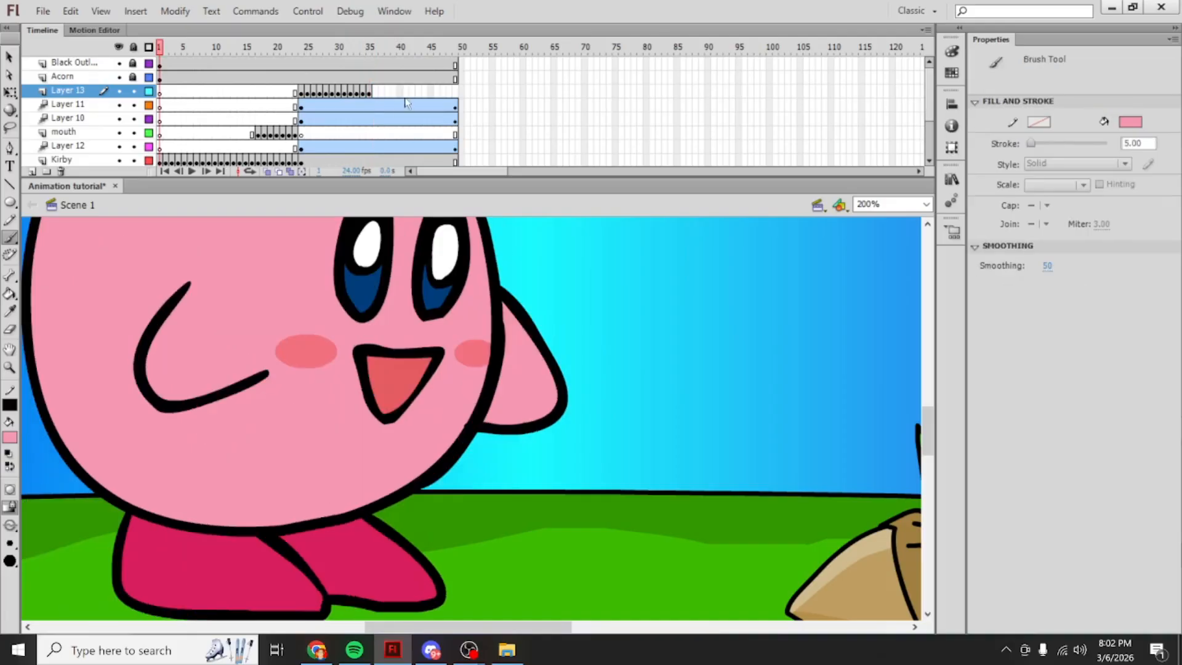
key("ctrl+z")
left_click(363, 96)
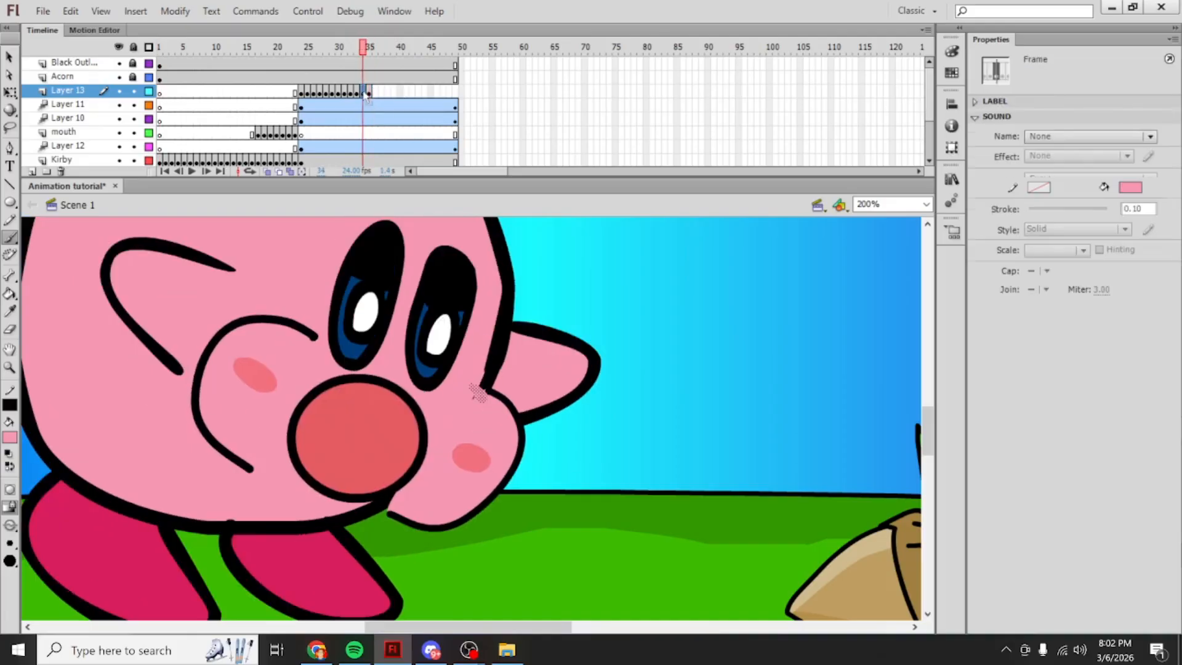
left_click(357, 95)
left_click(352, 94)
key("period")
key("period")
key("period")
key("period")
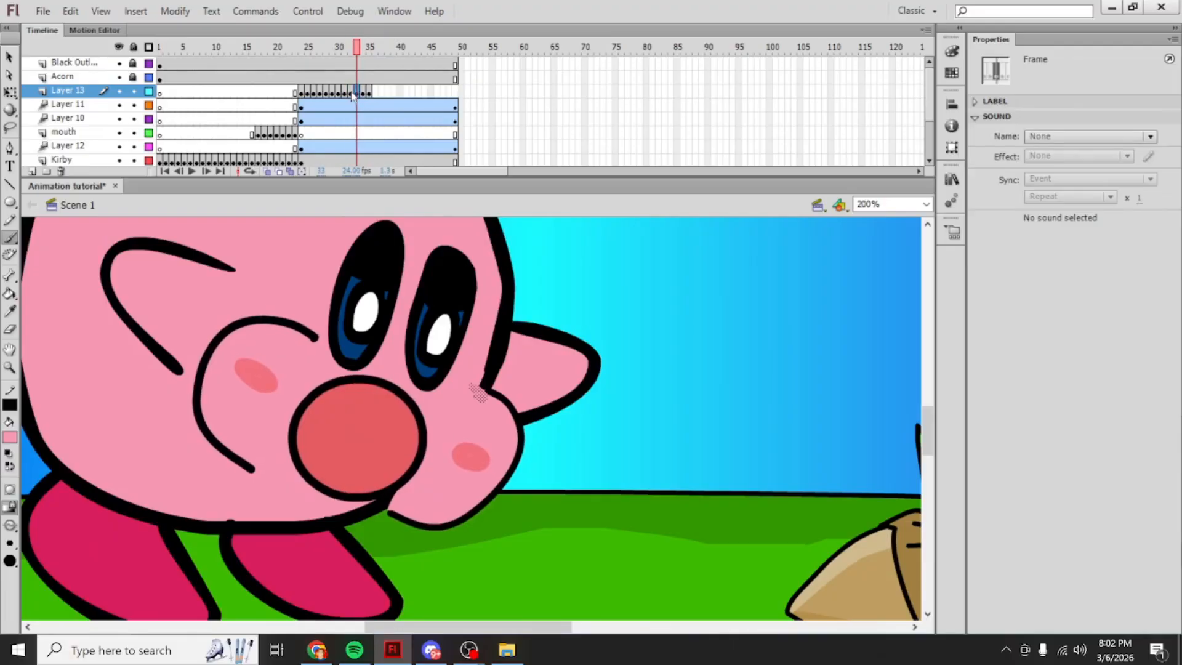
left_click(472, 400)
key("shift+comma")
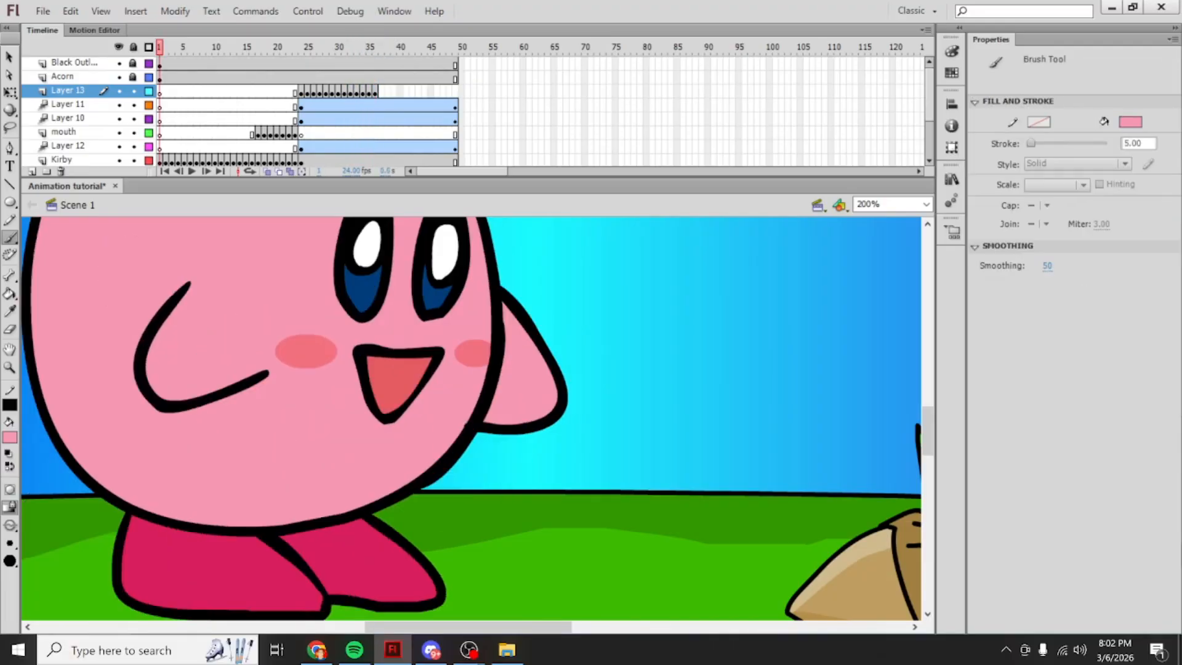
Step: Extend Layer 13's pink patch with consecutive keyframes through frame 44, covering the stray outline tip on that frame
left_click(383, 94)
key("period")
key("period")
key("period")
key("period")
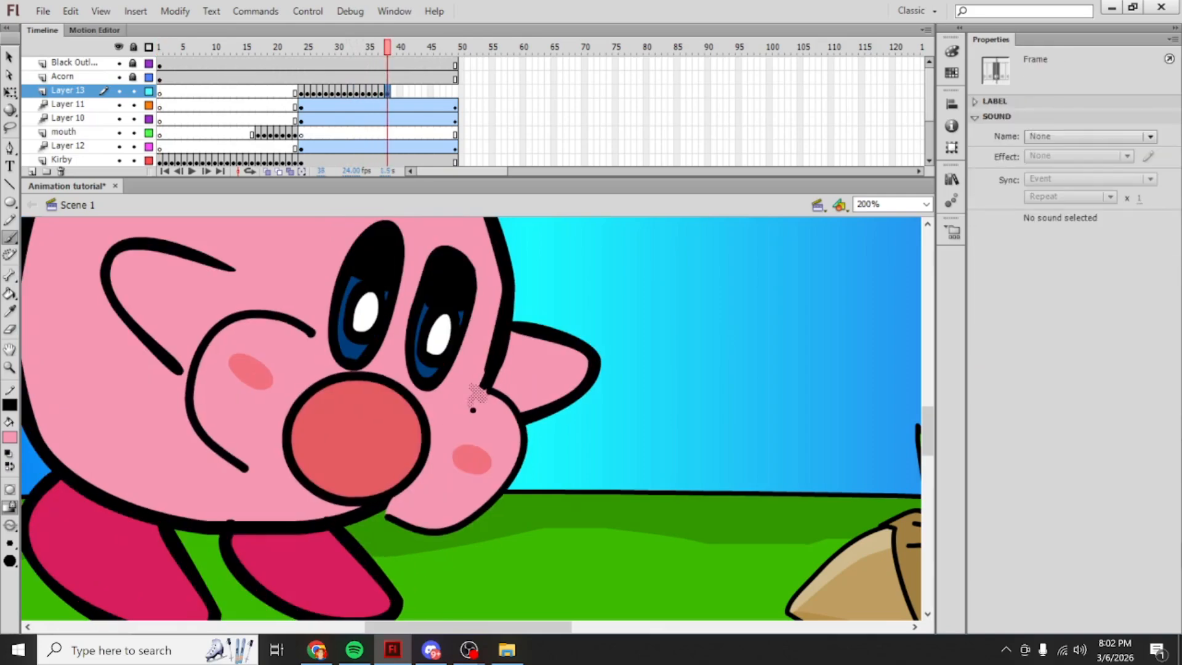
key("period")
key("period")
key("period")
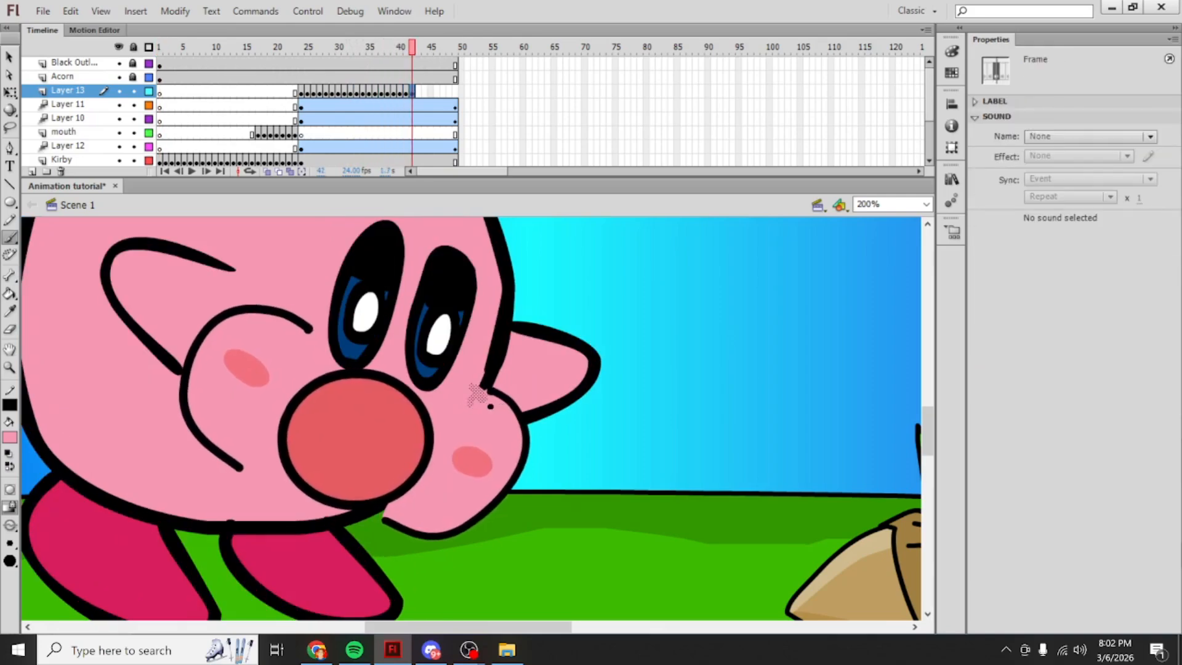
left_click(477, 400)
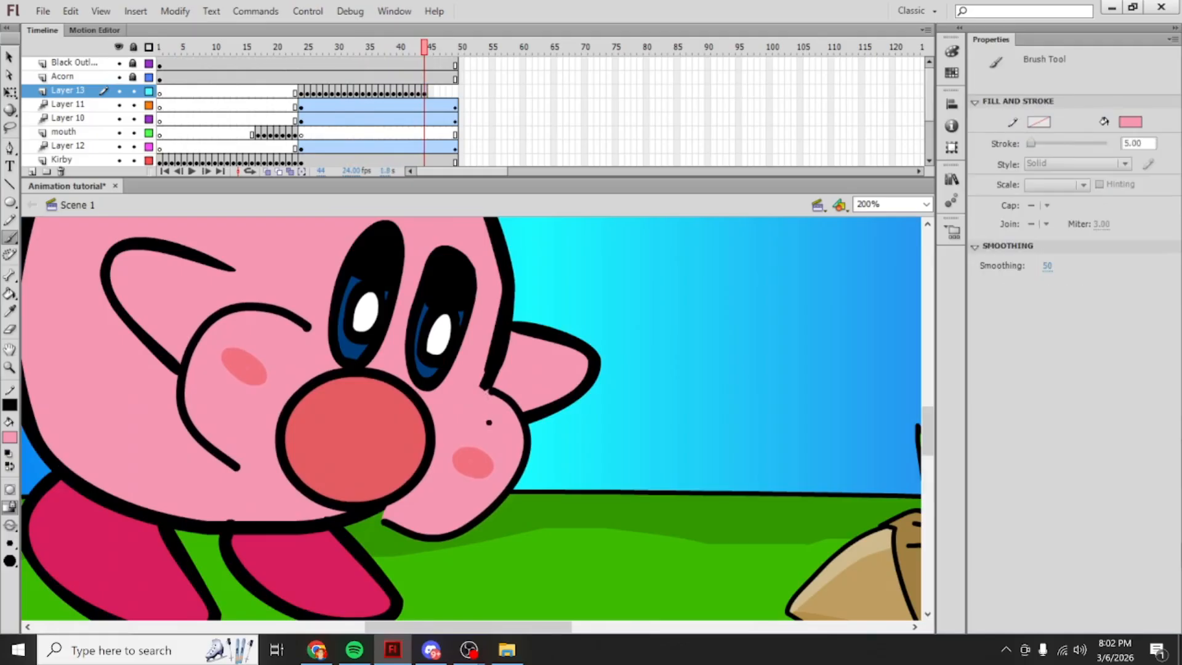
key("shift+comma")
left_click(430, 92)
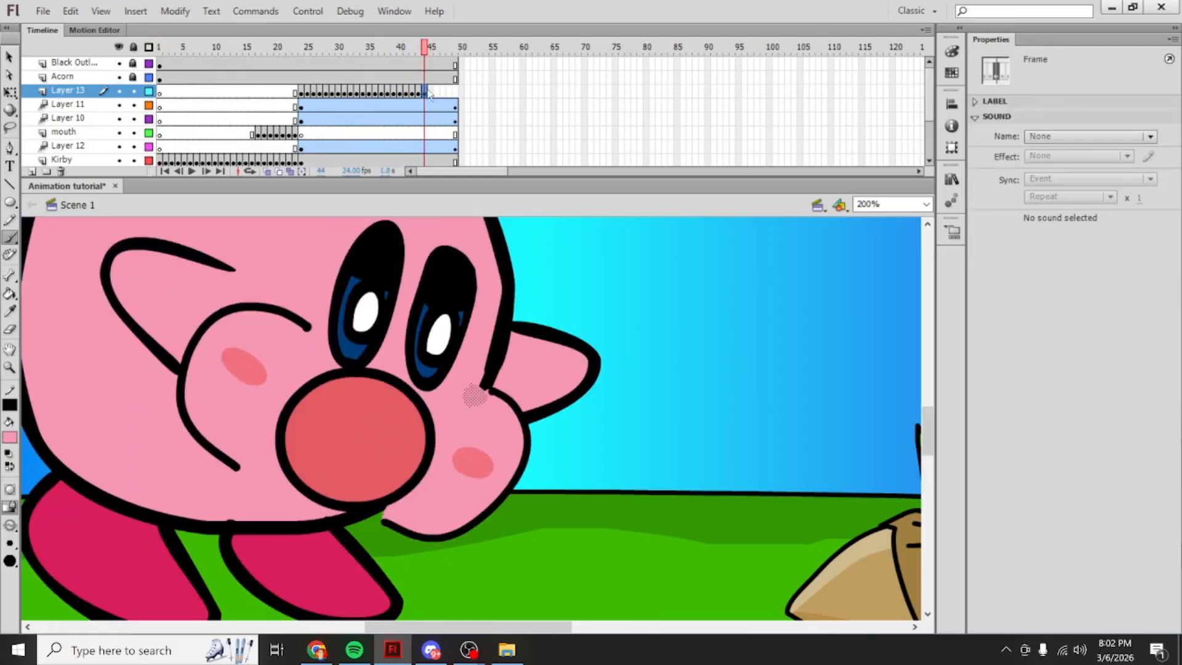
Step: Carry the pink patch on Layer 13 from frame 45 to frame 49 with consecutive keyframes
left_click(432, 93)
left_click(431, 78)
left_click(432, 91)
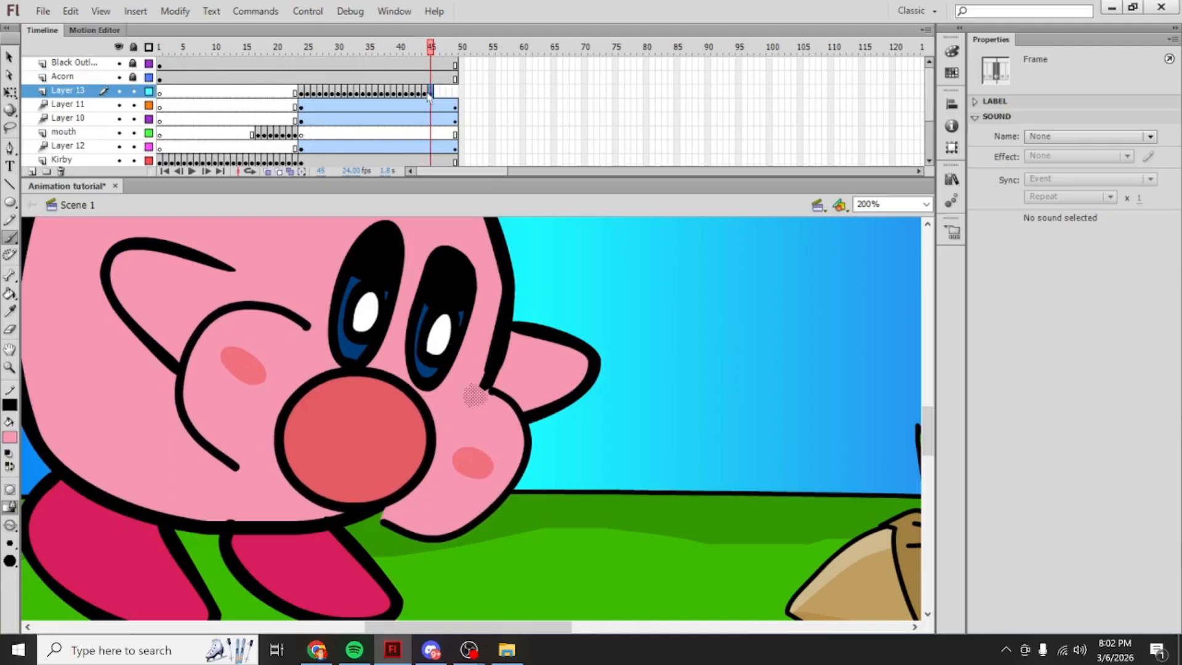
key("F6")
key("F6")
key("F6")
key("F6")
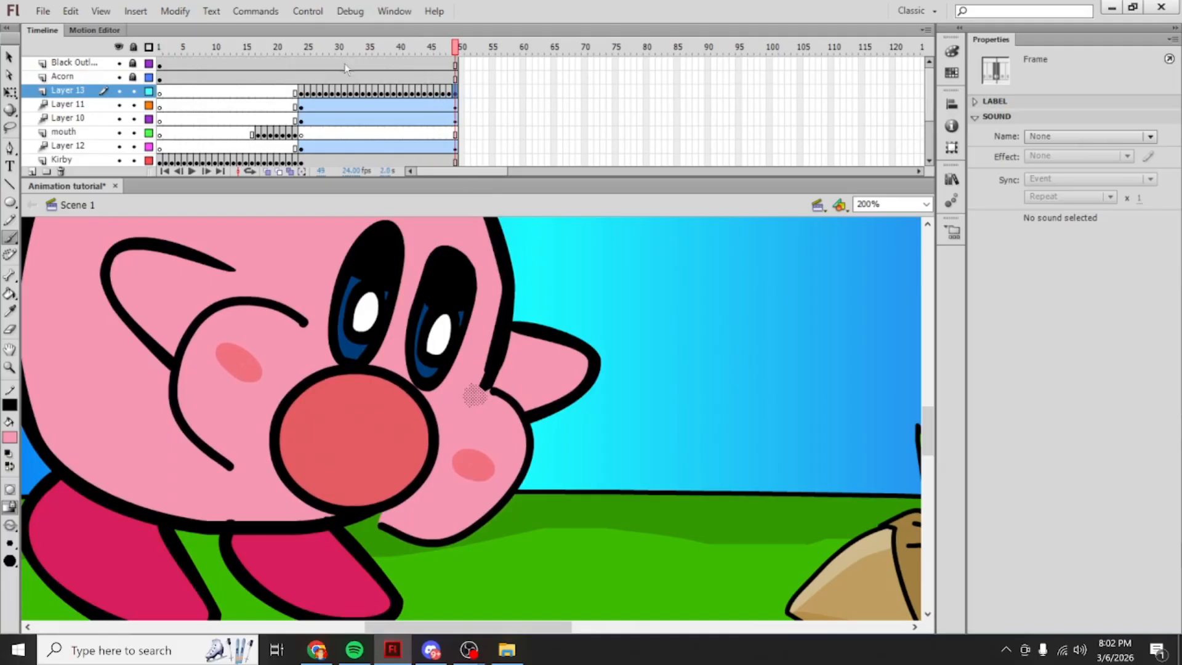
Step: Play back the cheek-puffing animation from just before frame 24 to check the pink patch
left_click(286, 93)
left_click(308, 11)
left_click(320, 29)
left_click(303, 106)
Step: Add a layer named suction above Layer 13 and remove its frames from frame 24 onward
left_click(301, 93)
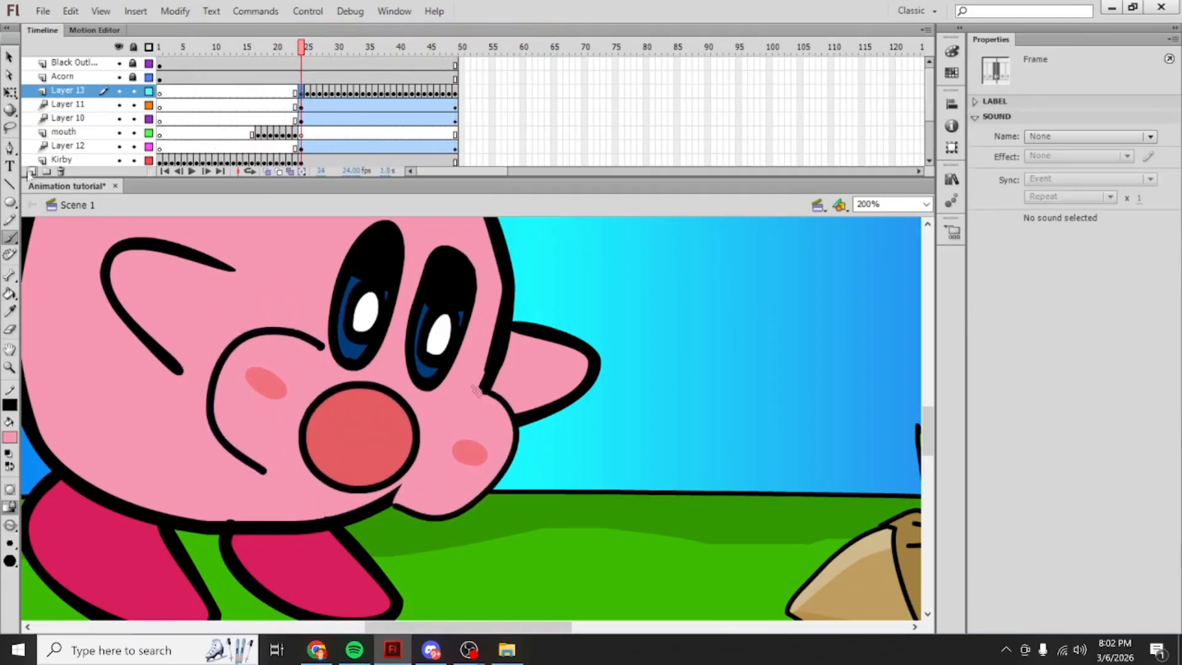
left_click(33, 172)
left_click(302, 92)
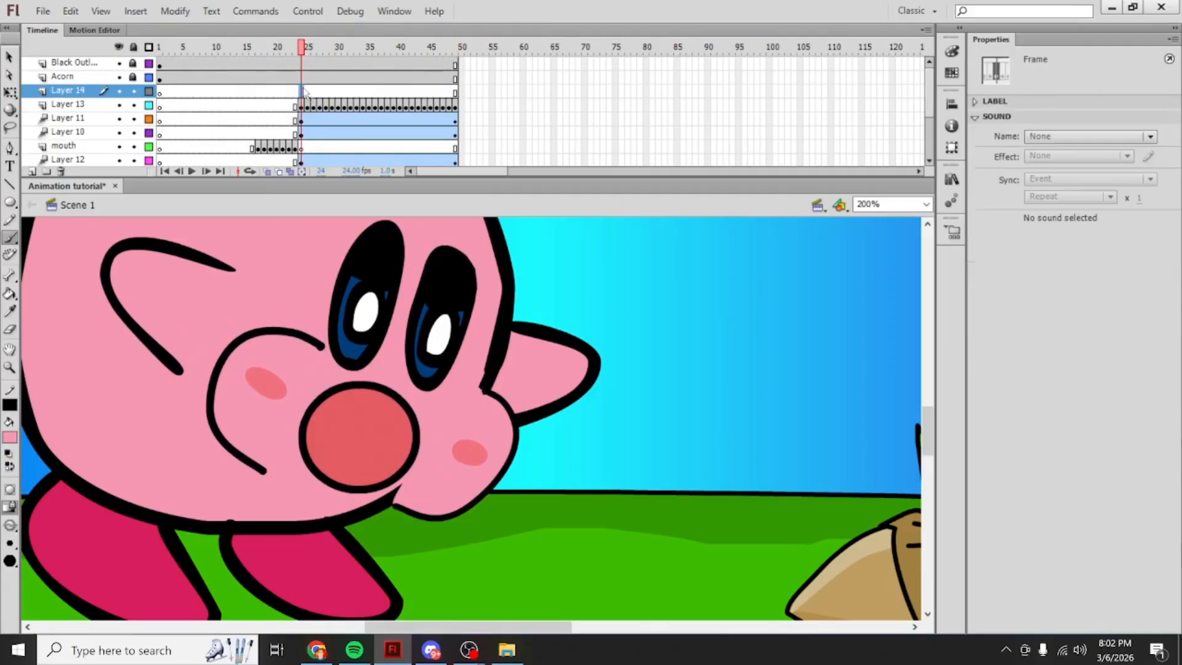
left_click_drag(473, 92, 301, 93)
right_click(301, 93)
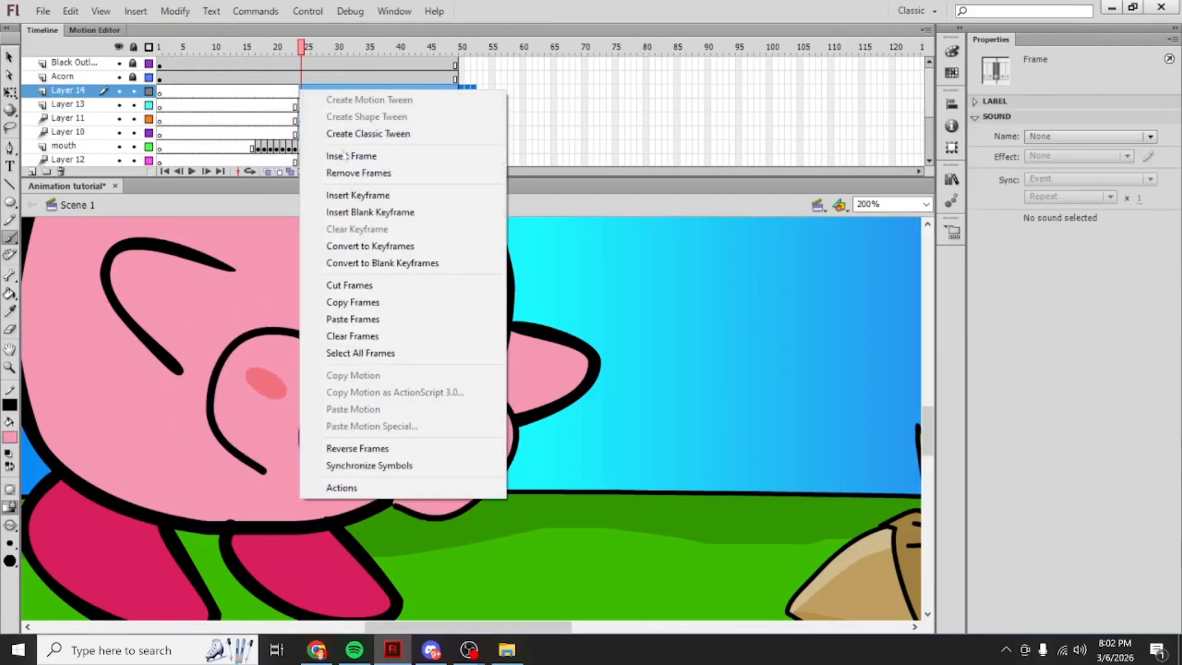
left_click(350, 174)
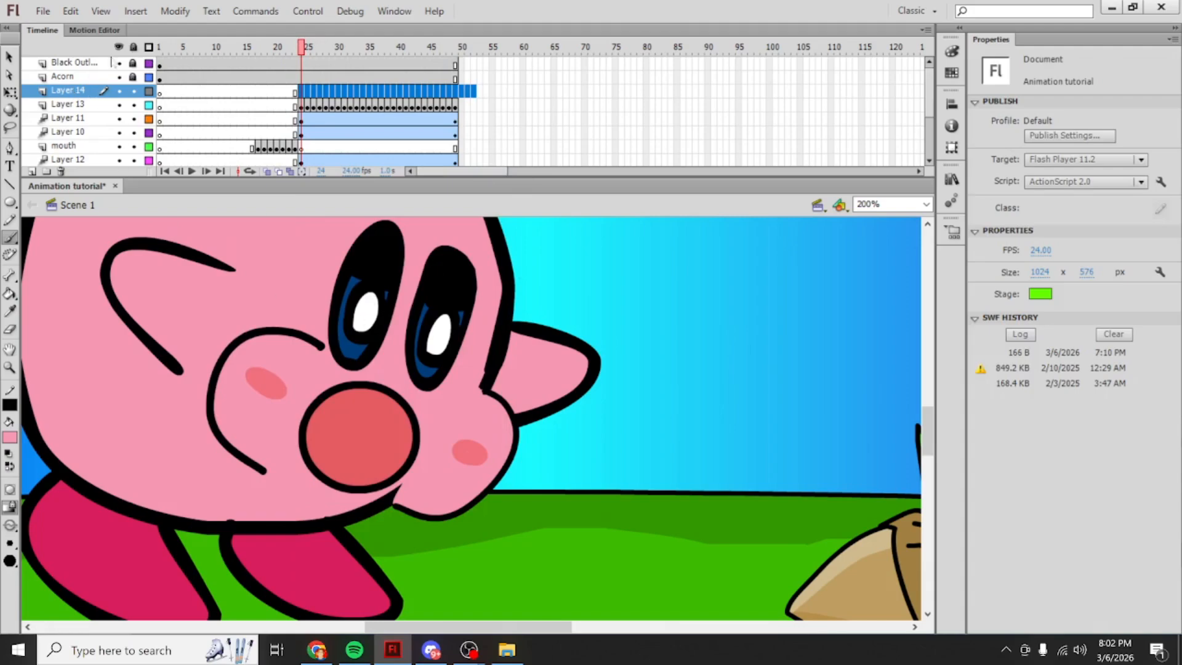
double_click(82, 90)
type("suction")
key("Return")
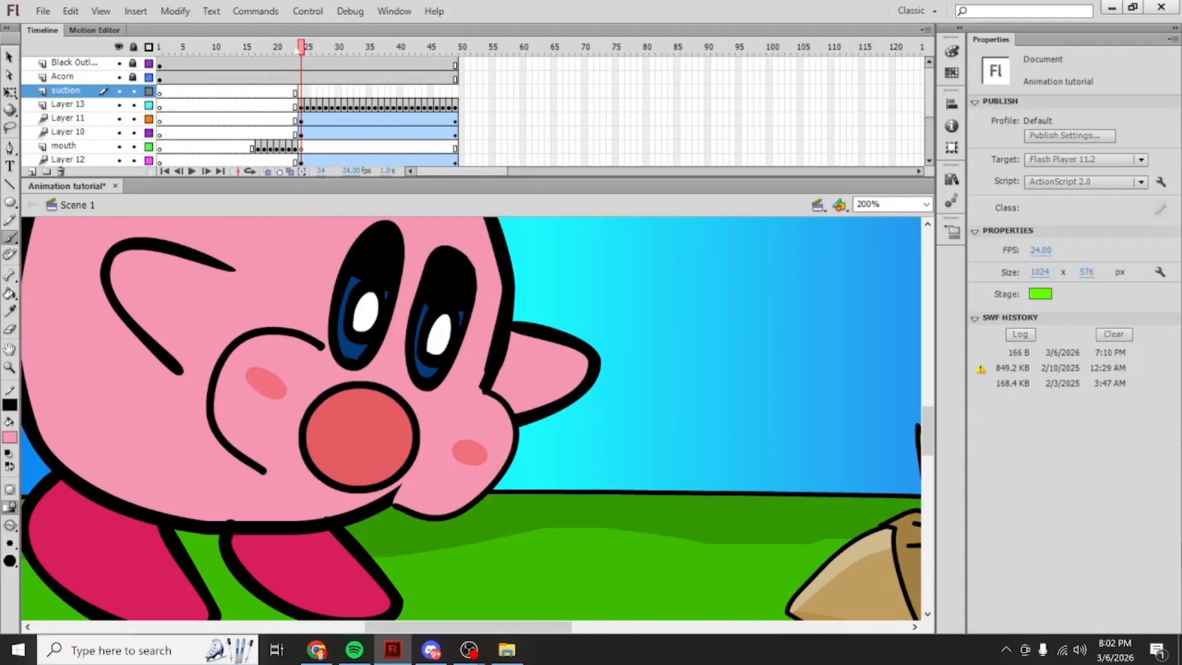
Step: Insert a blank keyframe at frame 29 of the suction layer and set the Pencil tool to a black stroke of 2
left_click(333, 92)
key("F7")
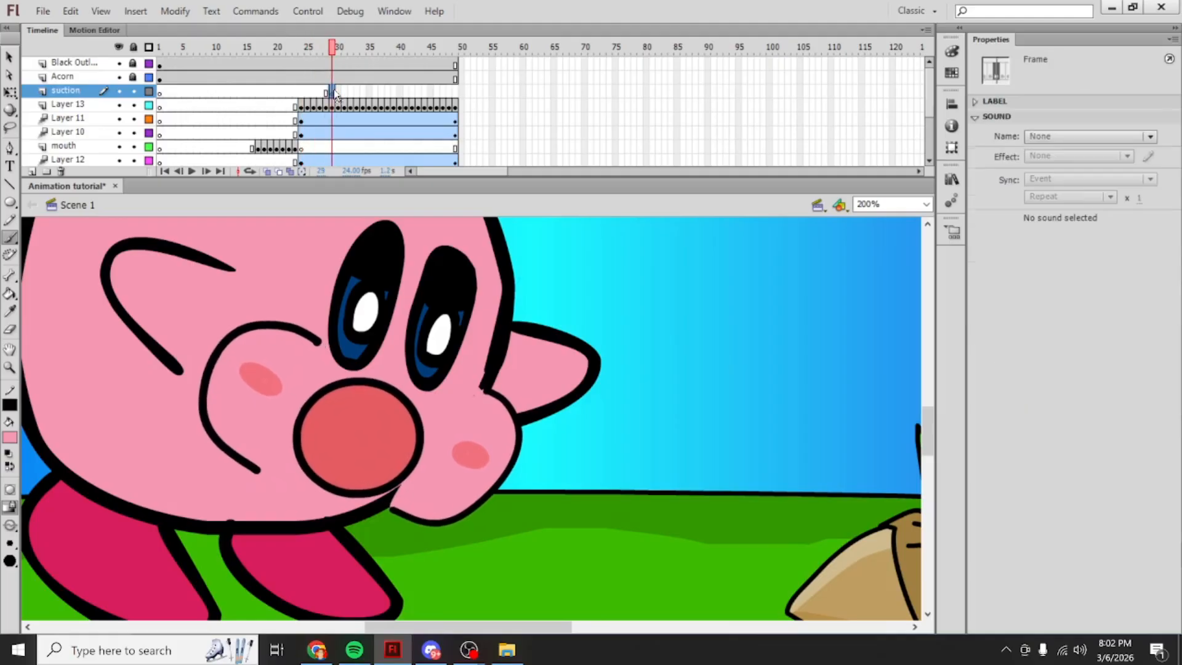
left_click(10, 220)
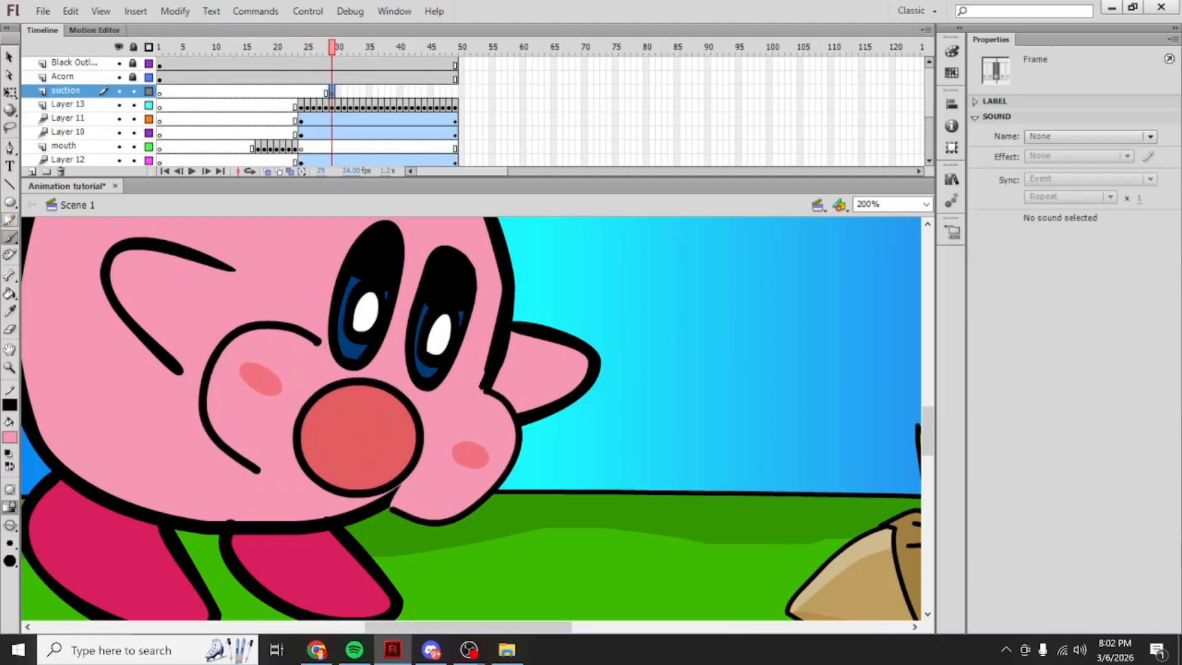
left_click(8, 438)
left_click(10, 466)
left_click_drag(544, 440, 424, 456)
key("ctrl+z")
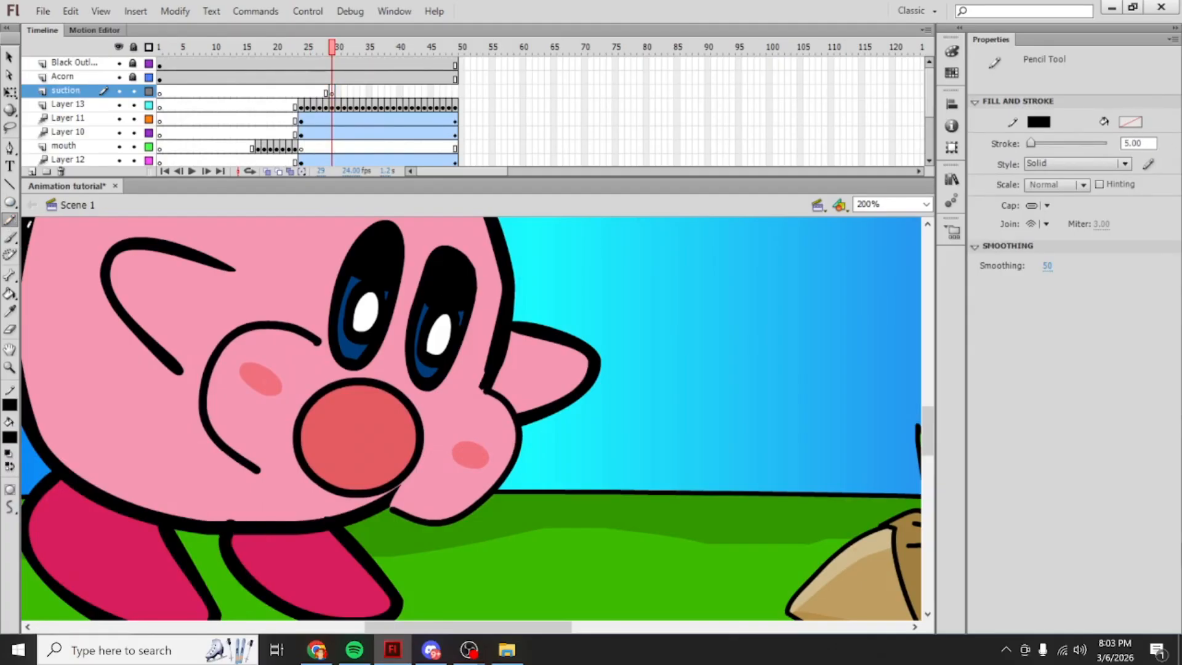
double_click(1133, 142)
type("2")
key("Return")
Step: Draw three thin curved suction lines around the far cheek on frame 29, undoing the strokes that miss
left_click_drag(412, 402, 602, 401)
key("ctrl+z")
left_click_drag(568, 443, 684, 429)
key("ctrl+z")
left_click_drag(492, 418, 445, 421)
left_click_drag(414, 486, 437, 550)
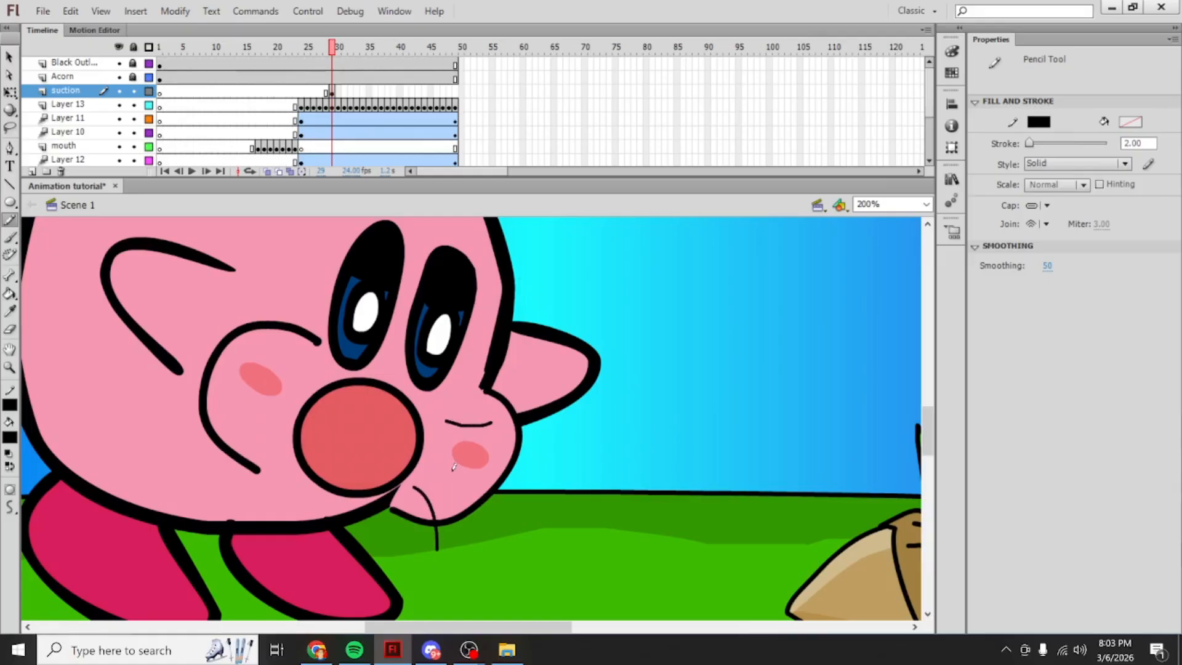
left_click_drag(454, 466, 538, 484)
key("ctrl+z")
left_click_drag(464, 471, 529, 489)
Step: Add a keyframe at frame 28 of the suction layer with short lines on the far cheek, and compare it with frame 29
left_click(325, 93)
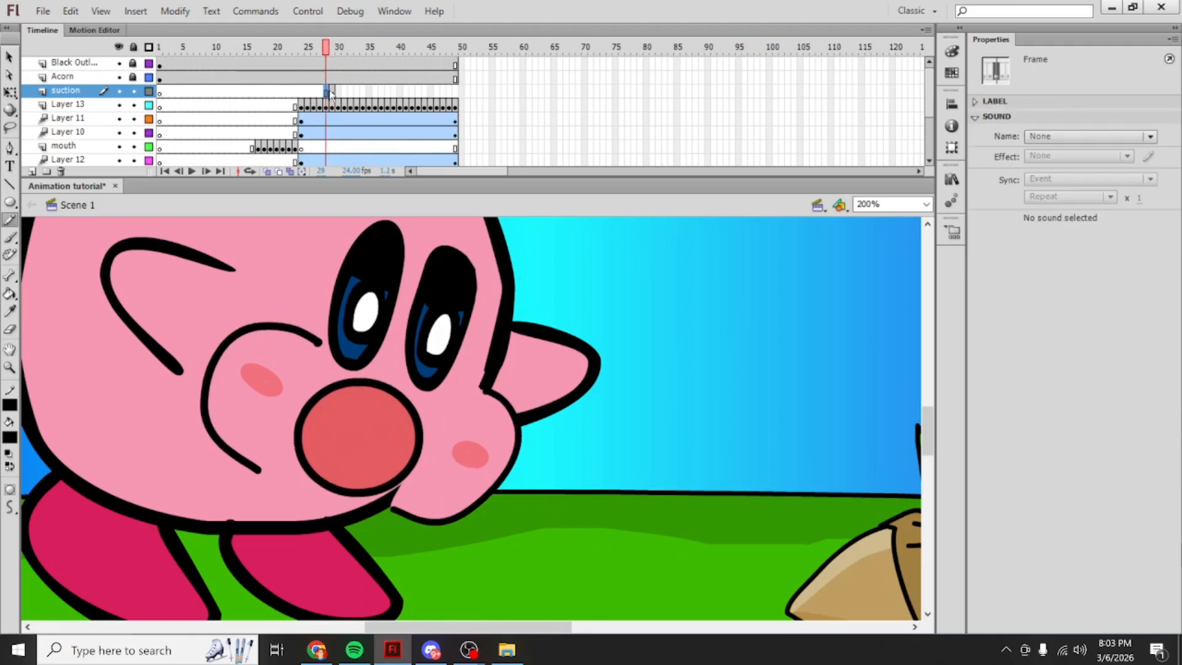
mouse_move(437, 491)
left_mouse_down()
mouse_move(455, 498)
mouse_move(471, 473)
left_mouse_up()
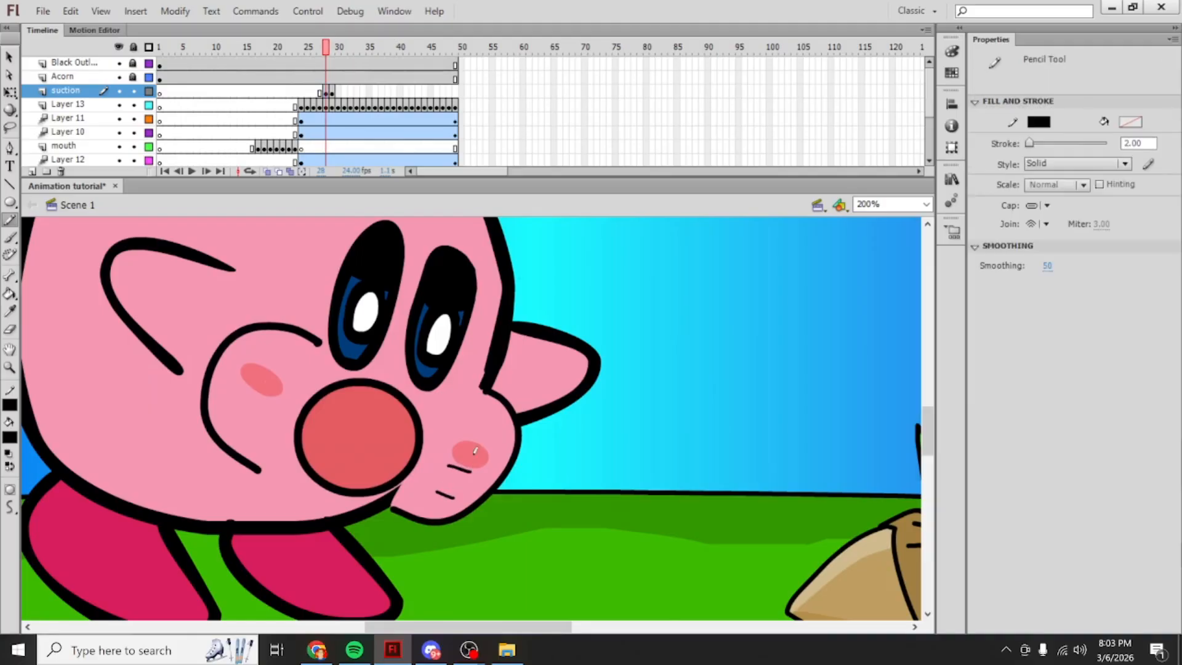
left_click(337, 92)
left_click(332, 93)
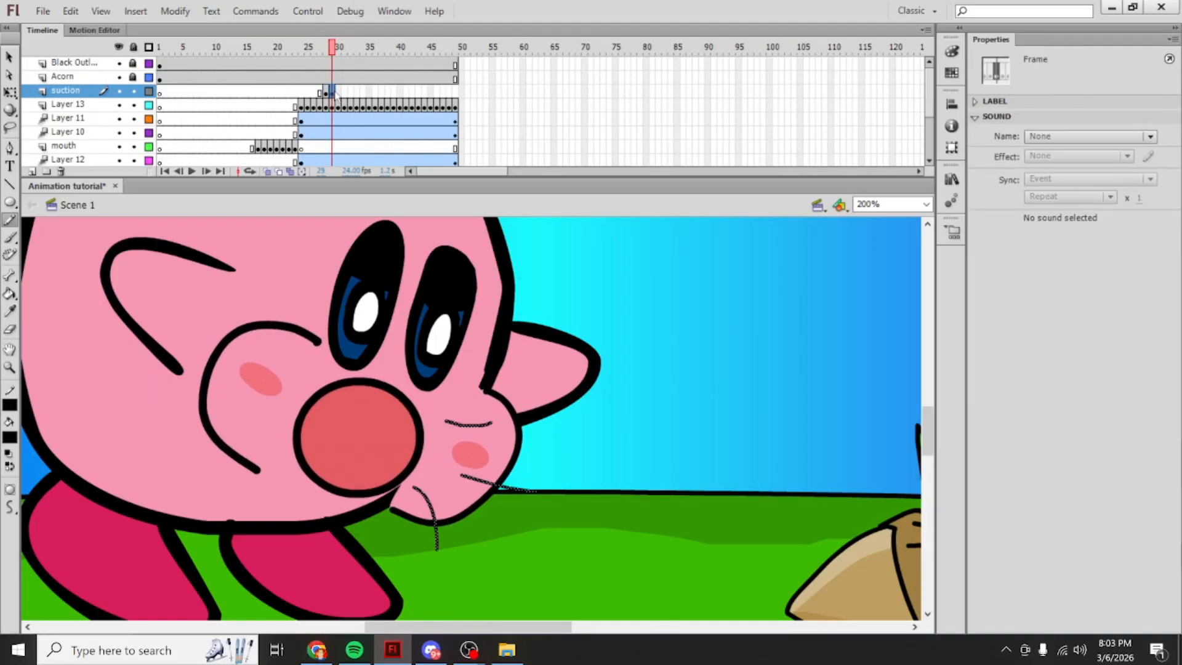
Step: Hold the suction lines through frame 30, redraw them as short strokes at the mouth's edge on frame 31, and compare both frames
key("F6")
key("F6")
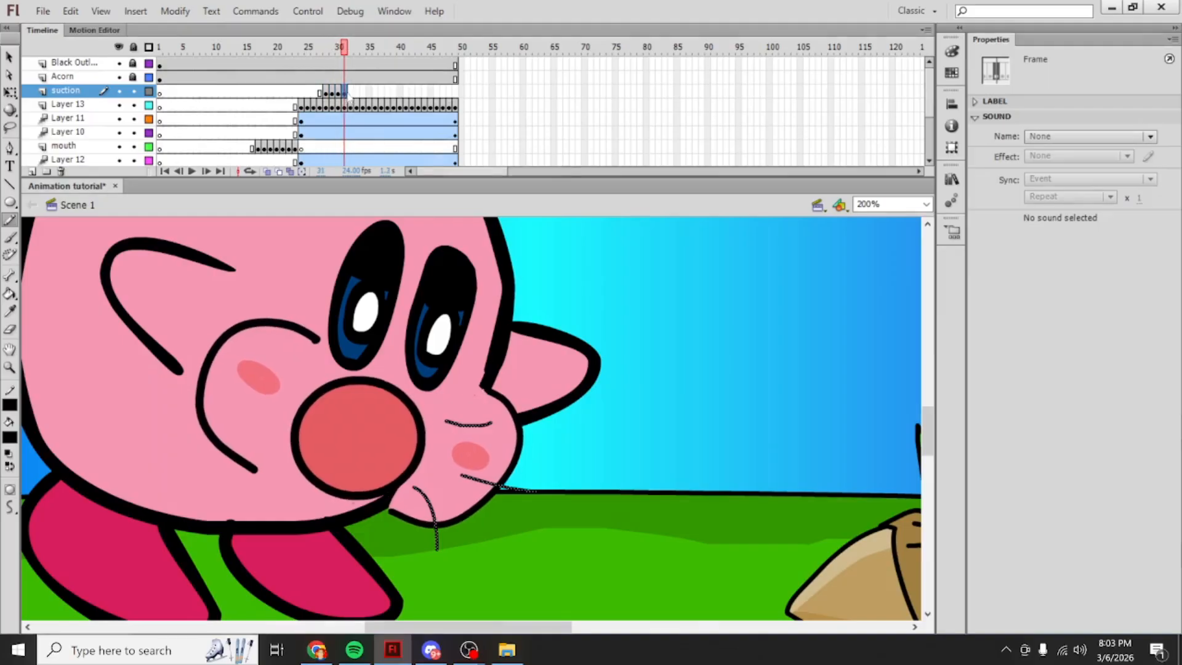
right_click(347, 93)
left_click(406, 288)
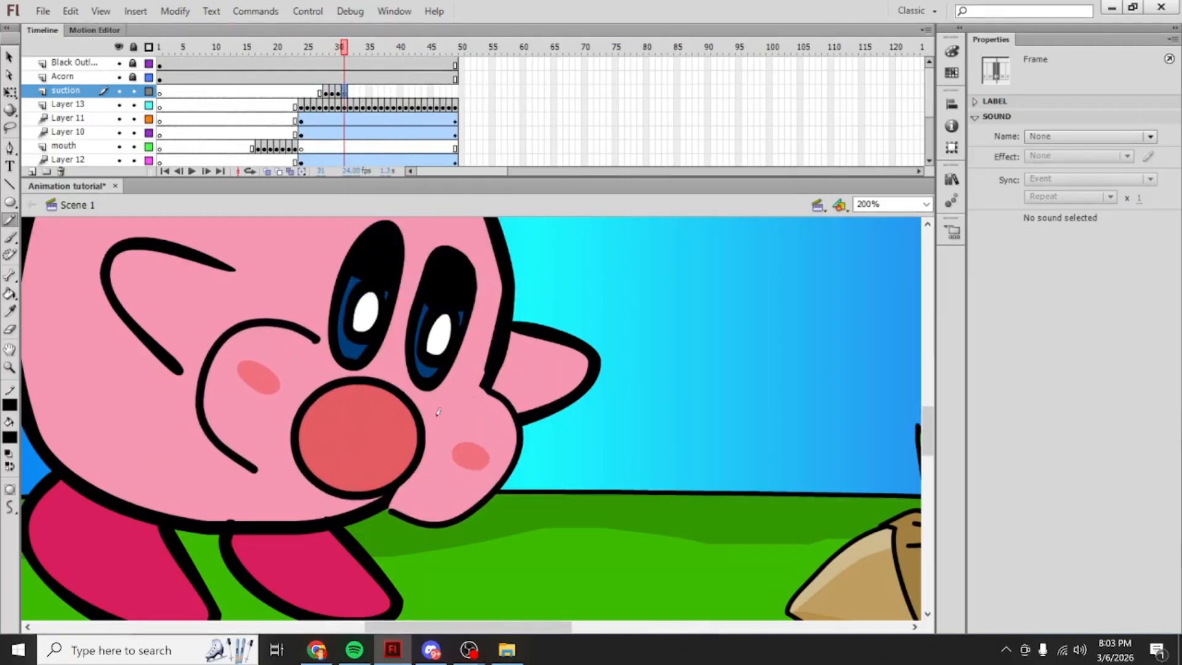
left_click_drag(414, 424, 438, 421)
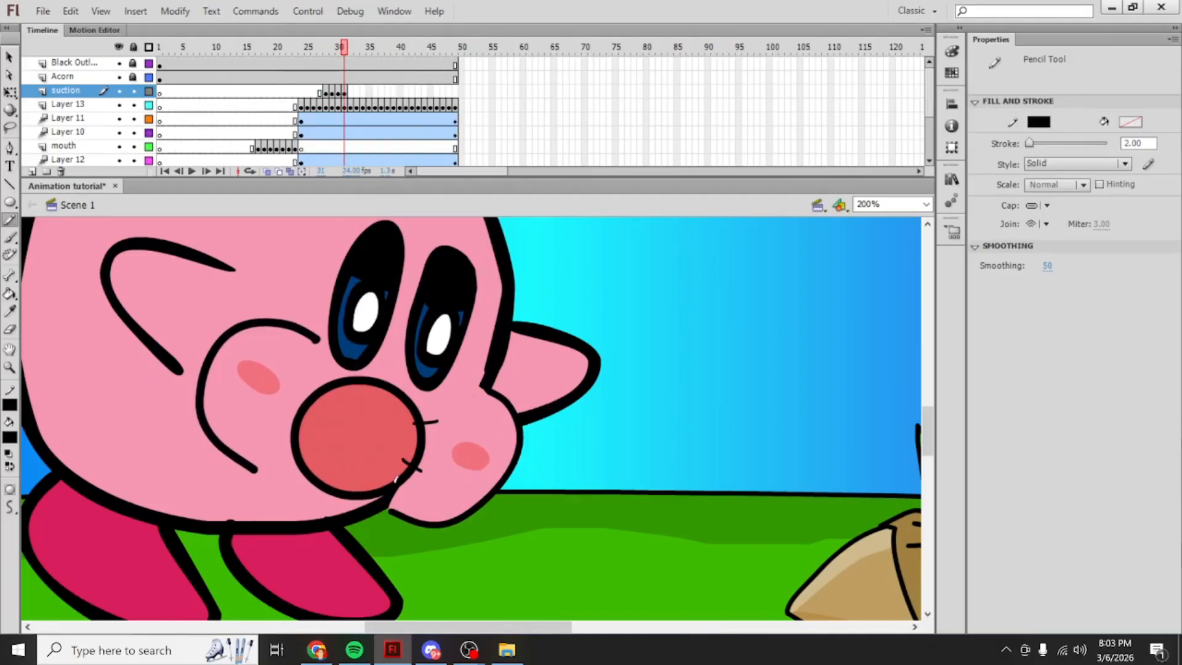
left_click(343, 93)
left_click(337, 95)
left_click(344, 94)
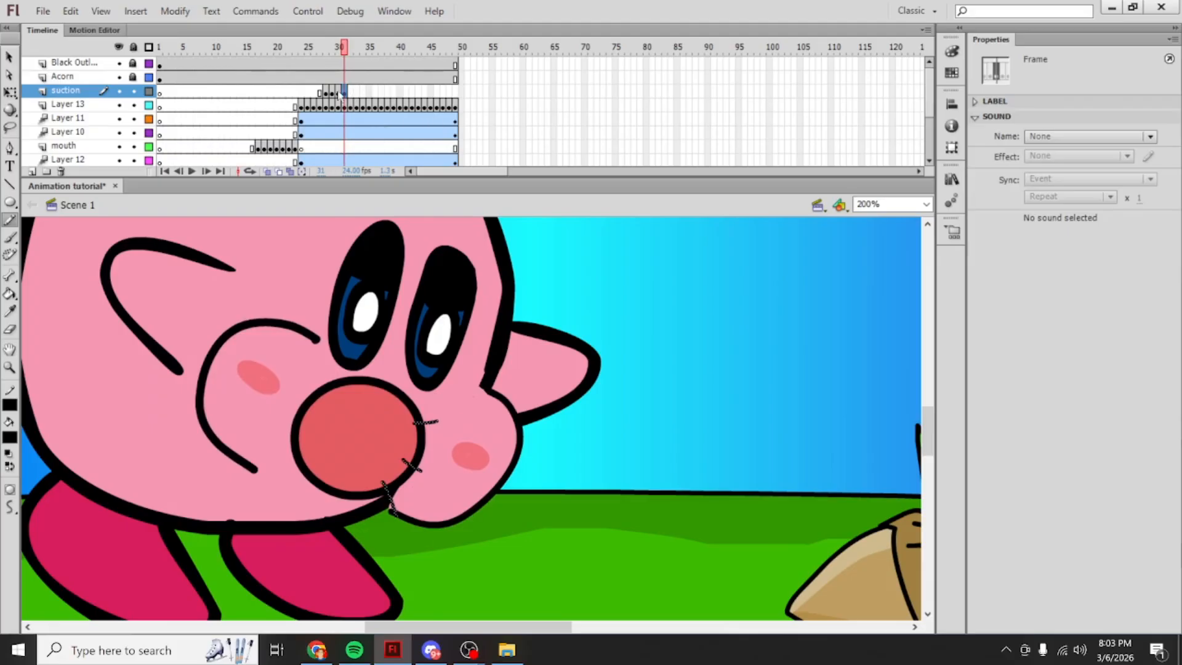
left_click(338, 94)
left_click(344, 94)
left_click(337, 94)
left_click(344, 93)
Step: Hold the short mouth strokes on frame 32, then clear frame 33 and draw three new short lines farther out on the cheek
left_click(350, 93)
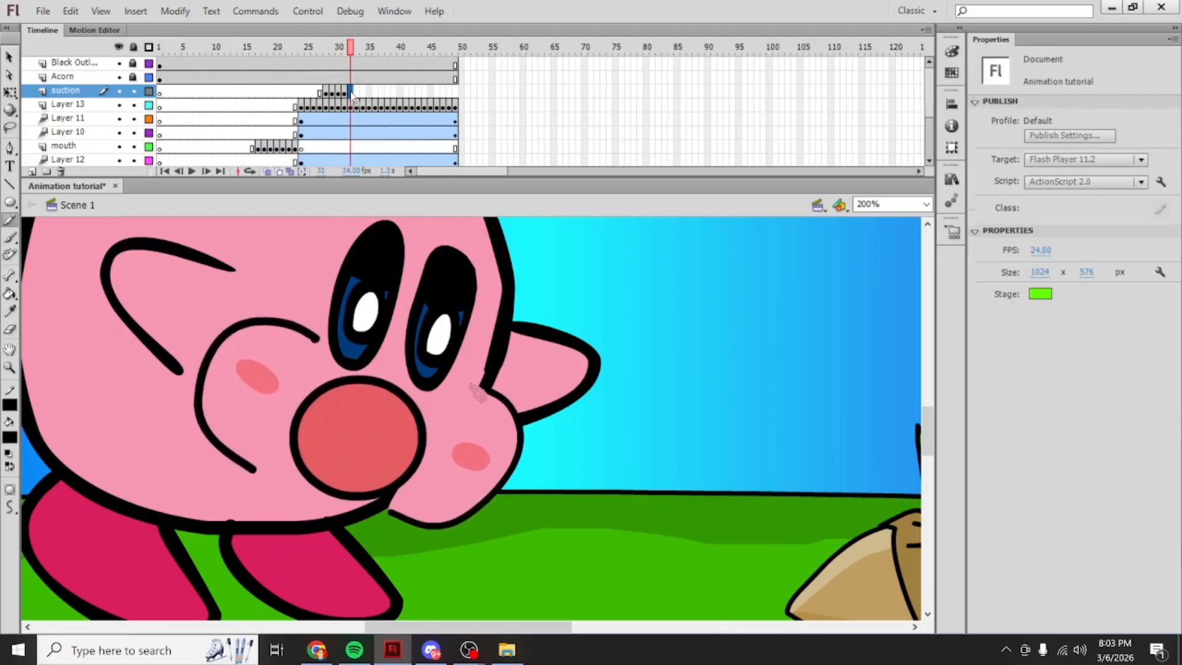
key("F6")
left_click(344, 93)
left_click(350, 93)
left_click(356, 93)
key("F6")
right_click(358, 93)
left_click(400, 285)
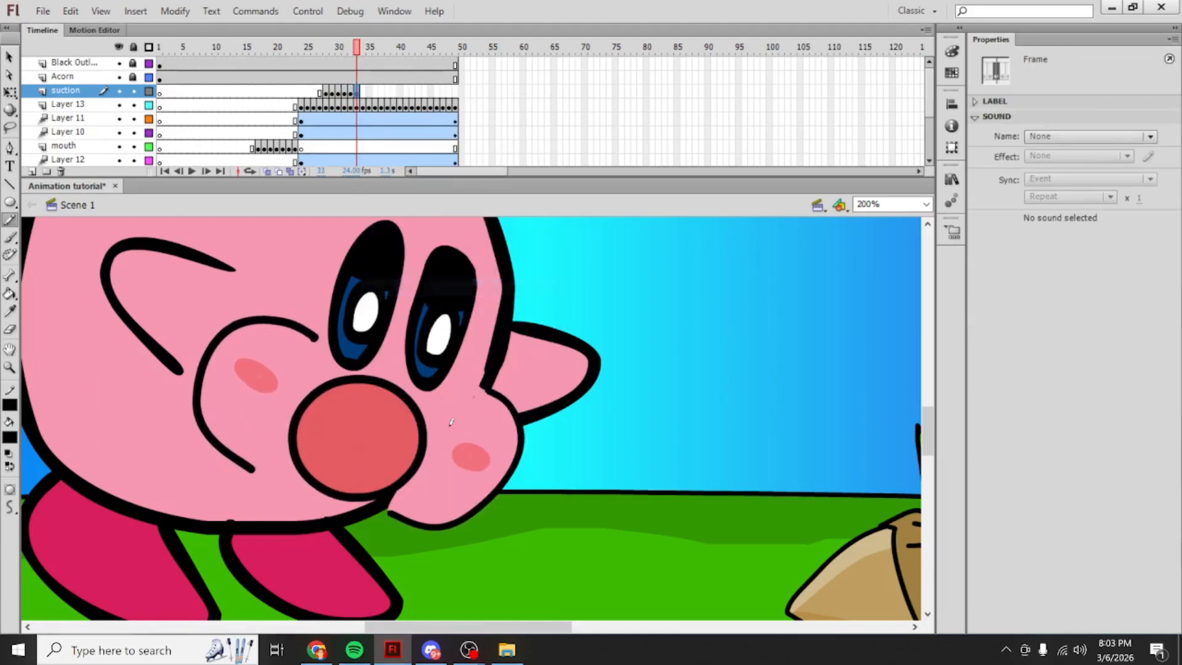
left_click_drag(471, 431, 501, 424)
mouse_move(461, 489)
left_mouse_down()
mouse_move(479, 498)
mouse_move(439, 537)
mouse_move(441, 553)
left_mouse_up()
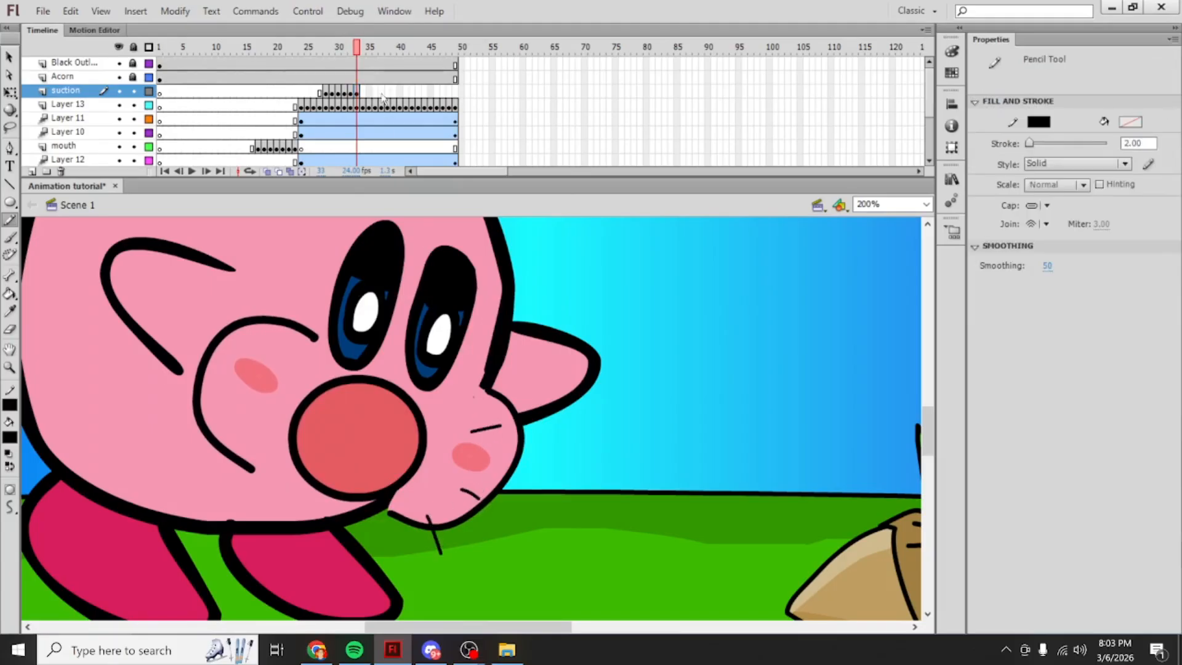
Step: Hold the outer lines on frame 34, then clear frame 35 and draw three longer lines running outward from the mouth
left_click(357, 95)
key("F6")
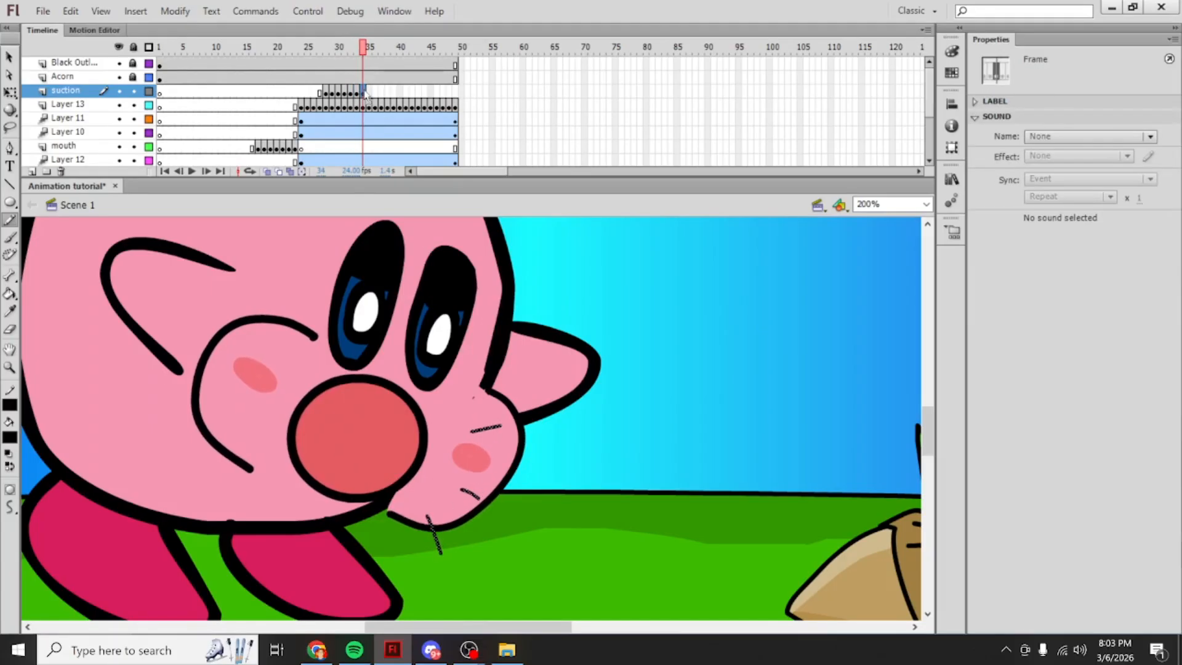
right_click(370, 92)
left_click(431, 284)
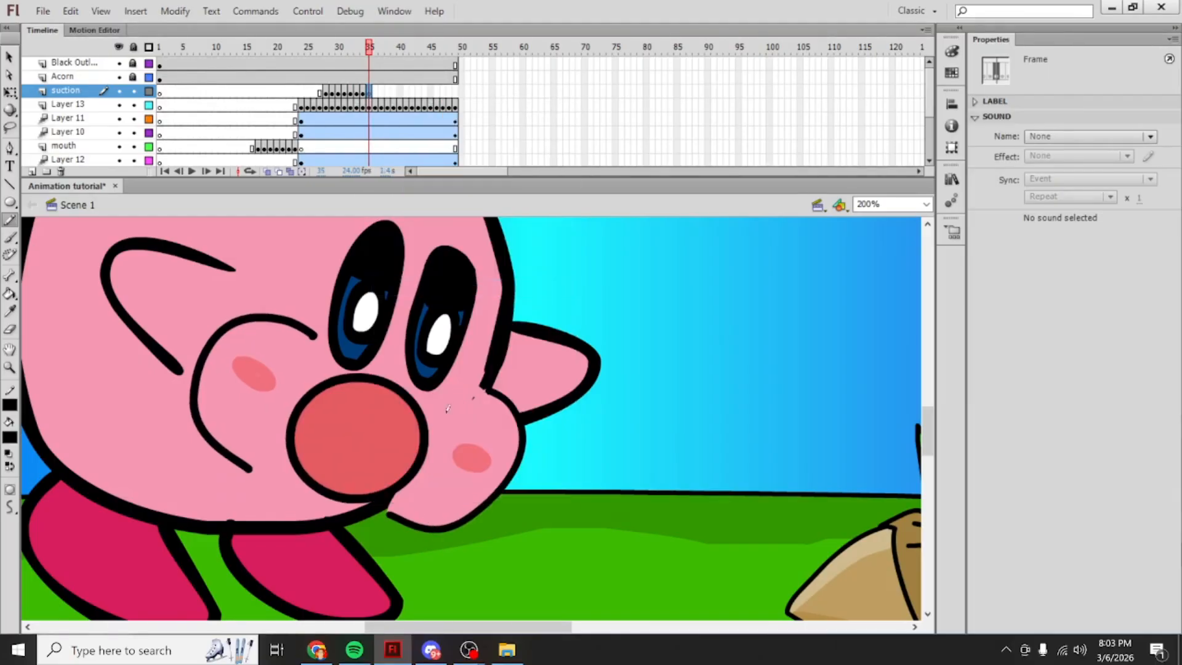
left_click_drag(429, 423, 478, 413)
mouse_move(422, 478)
left_mouse_down()
mouse_move(452, 508)
mouse_move(468, 502)
left_mouse_up()
key("ctrl+z")
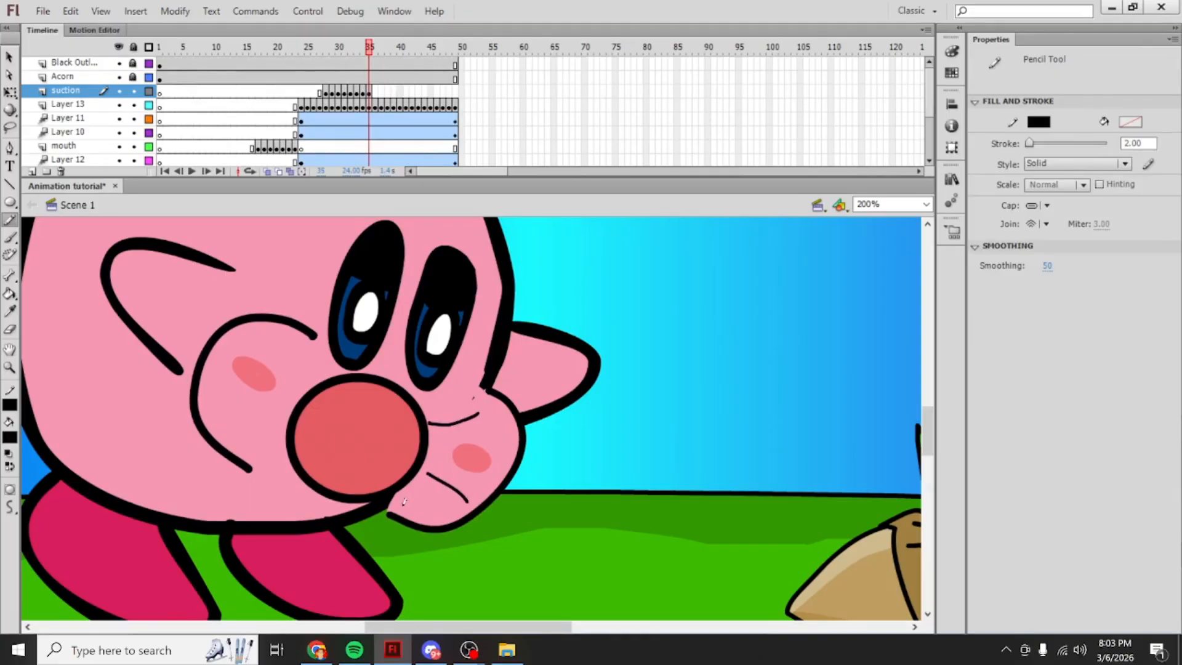
left_click_drag(396, 503, 409, 554)
Step: Add a keyframe at frame 36 of the suction layer and replace its lines with three short strokes at the mouth's edge
left_click(369, 91)
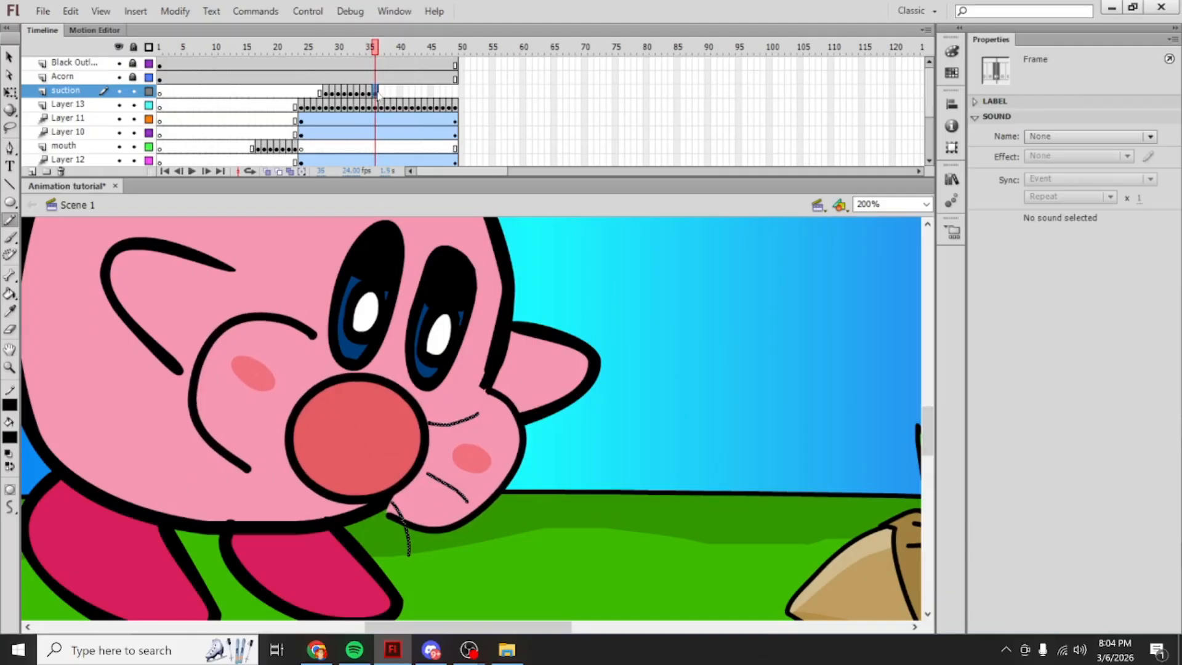
right_click(375, 91)
left_click(430, 289)
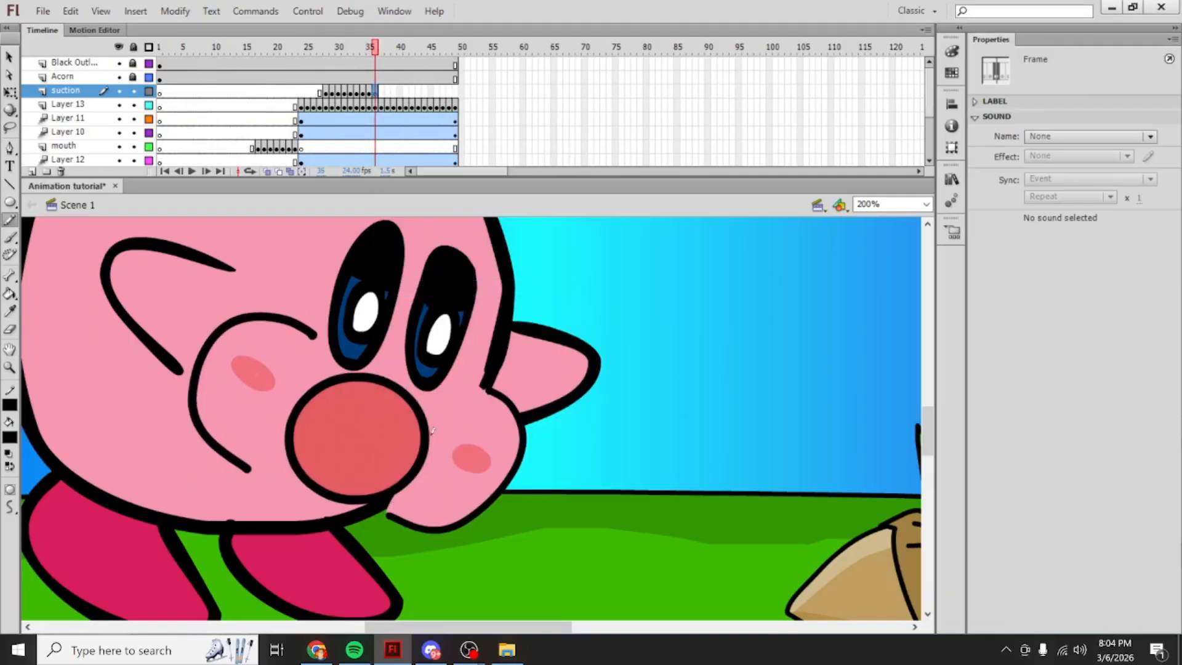
left_click_drag(425, 431, 445, 429)
mouse_move(407, 461)
left_mouse_down()
mouse_move(432, 497)
mouse_move(406, 517)
left_mouse_up()
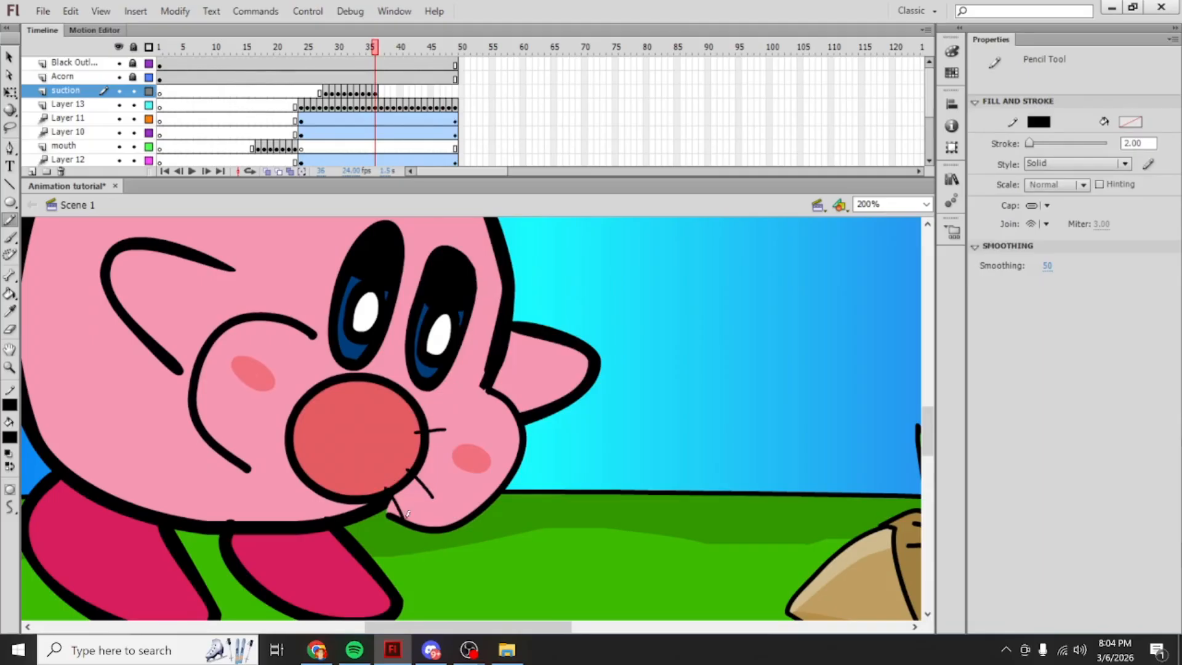
Step: Play back the animation several times to check how the suction lines move into the mouth
left_click(381, 91)
left_click(308, 11)
left_click(323, 27)
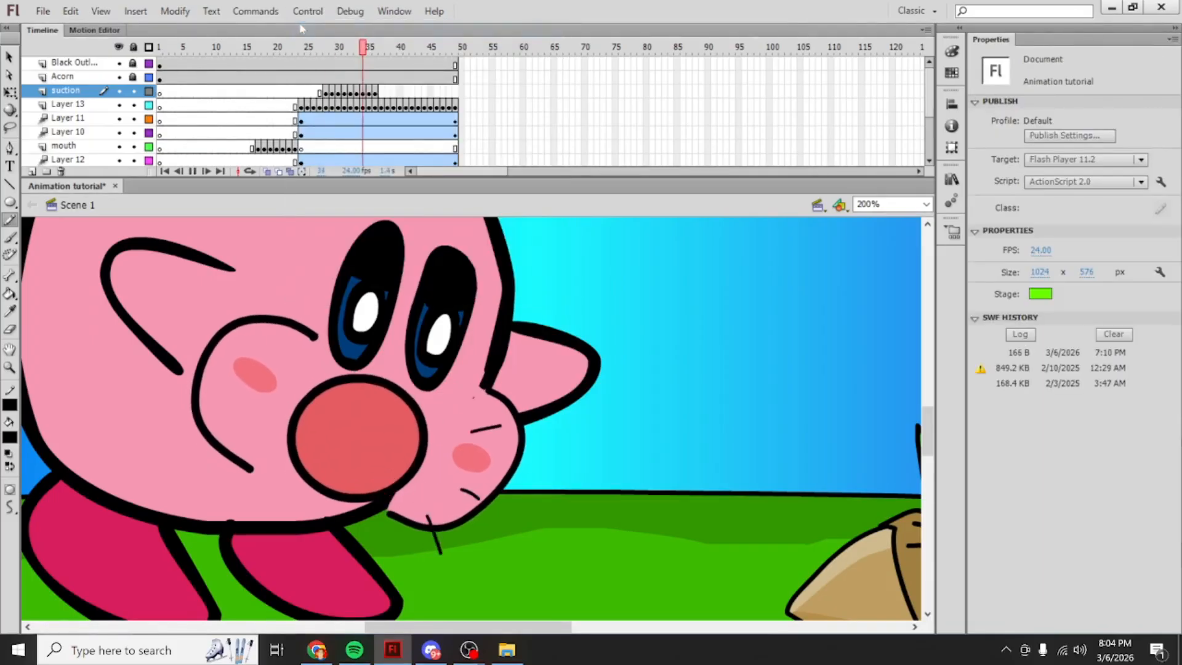
left_click(319, 77)
left_click(308, 11)
left_click(323, 26)
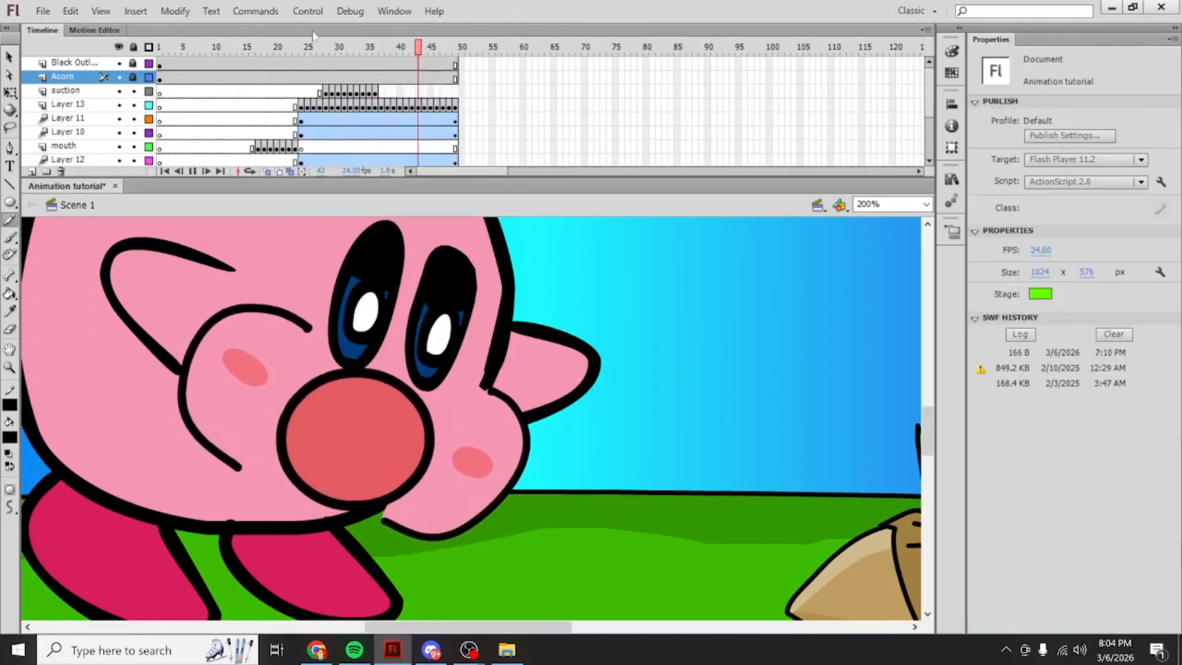
left_click(381, 92)
left_click(307, 11)
left_click(323, 26)
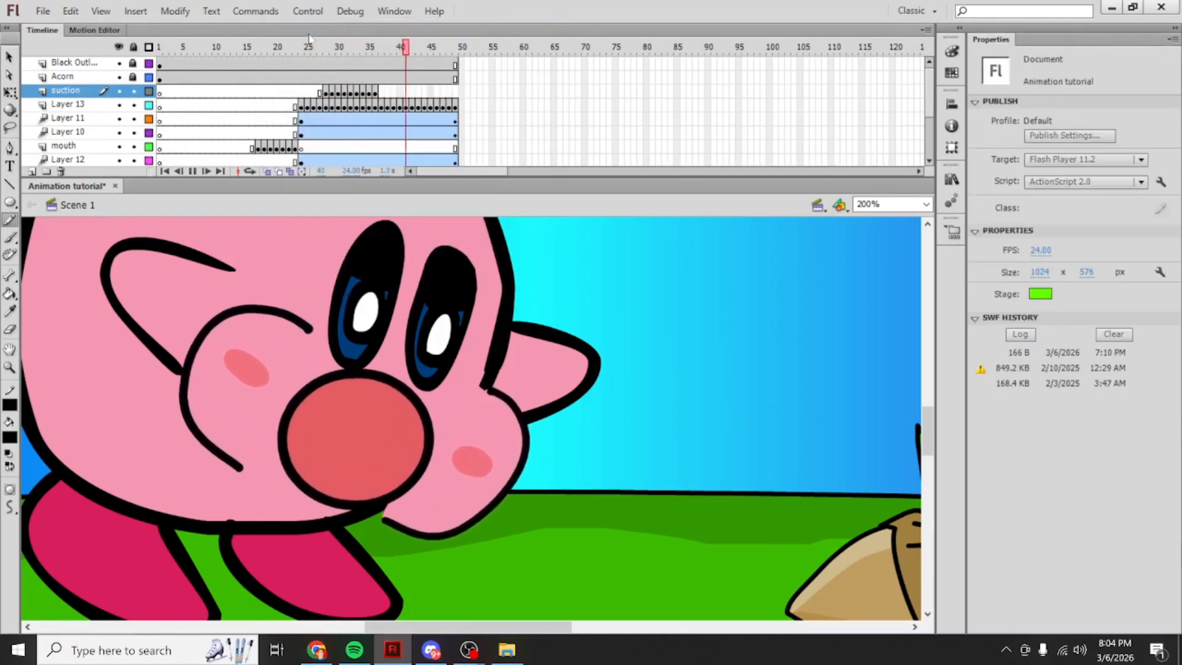
Step: Copy the suction layer's line keyframes from frame 28 through frame 36
left_click(356, 92)
left_click(376, 92)
left_click_drag(350, 94, 376, 92)
left_click(381, 91)
left_click(400, 93)
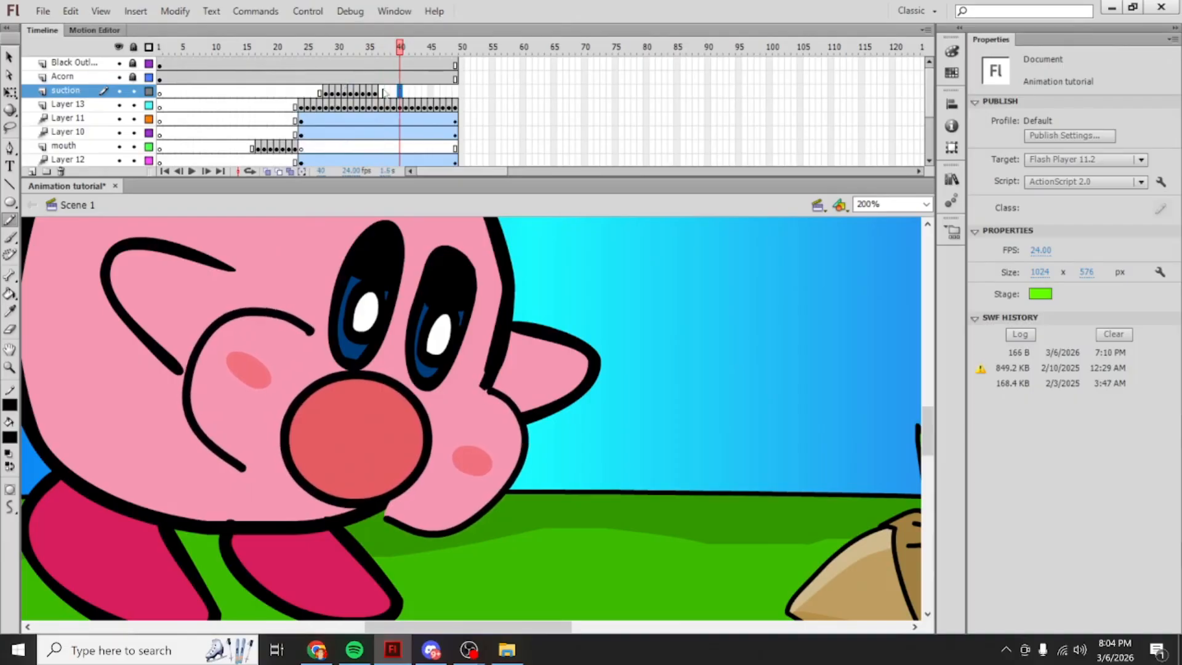
left_click(377, 93)
left_click(338, 94)
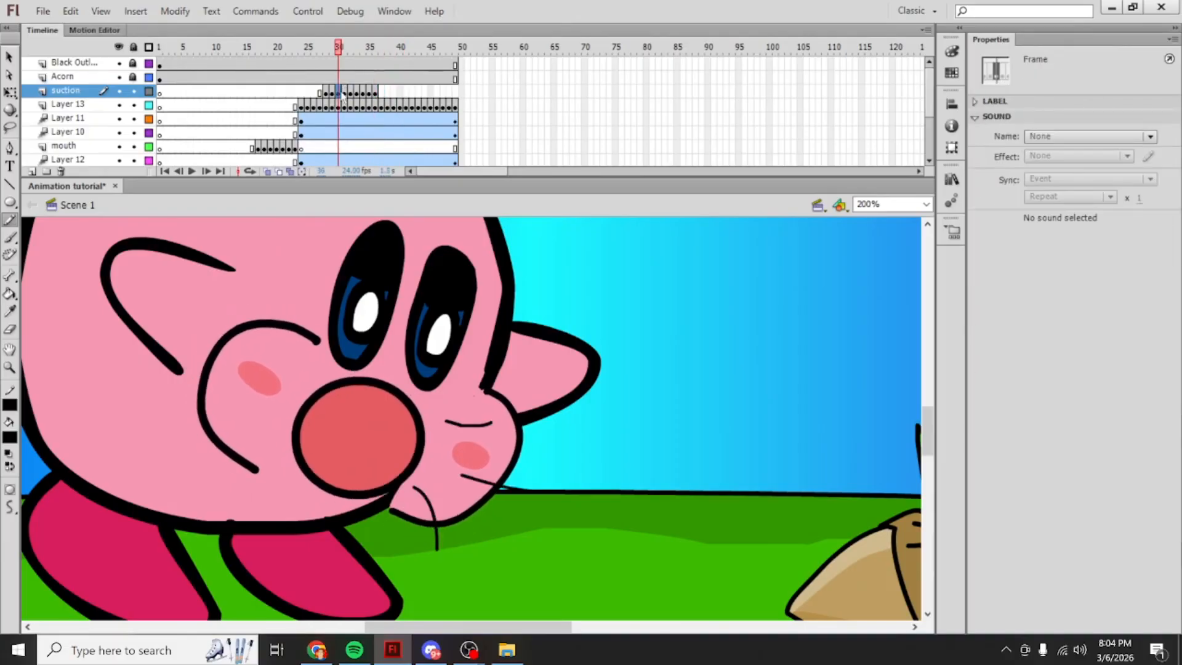
left_click(332, 94)
left_click(326, 93)
mouse_move(326, 94)
left_mouse_down()
mouse_move(313, 93)
mouse_move(373, 88)
left_mouse_up()
left_click(376, 90)
left_click(381, 91)
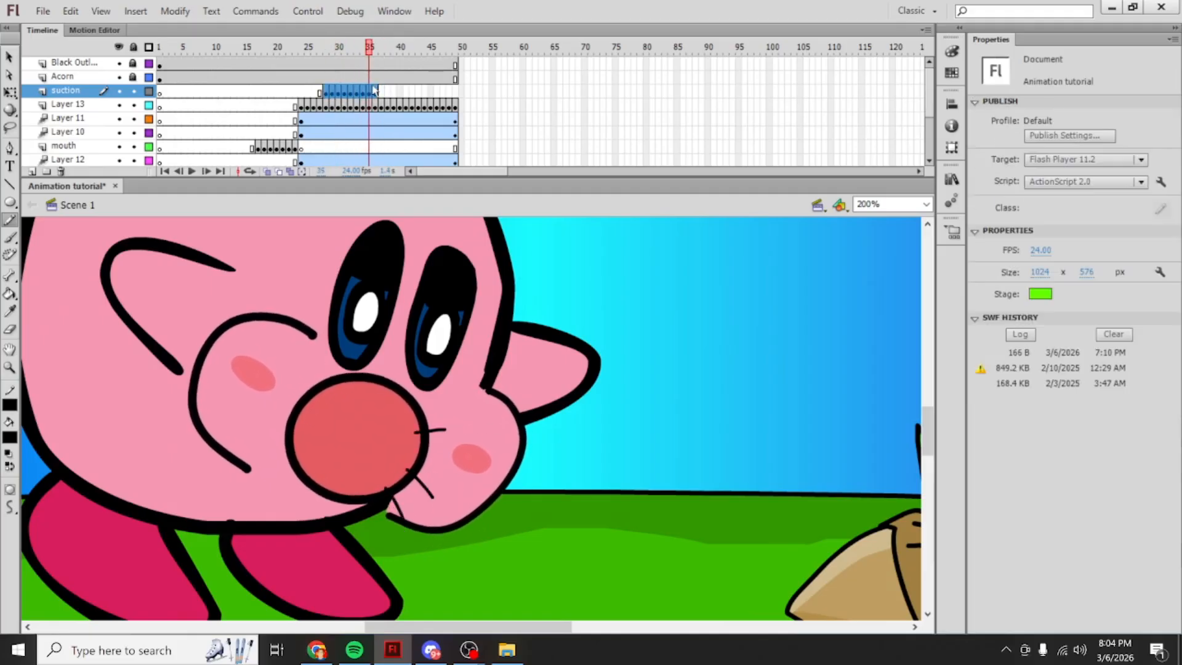
right_click(373, 89)
left_click(431, 280)
Step: Paste the copied suction keyframes at frame 37 of the suction layer and play back the extended animation
left_click(381, 91)
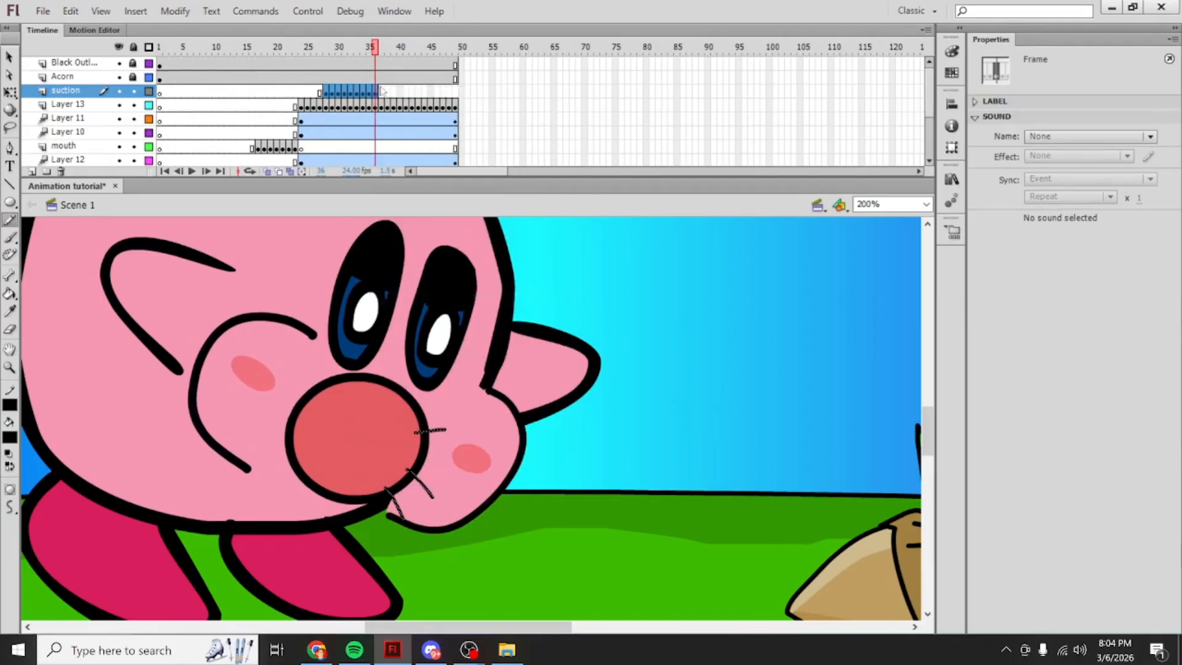
right_click(381, 90)
left_click(447, 316)
left_click(298, 48)
left_click(306, 12)
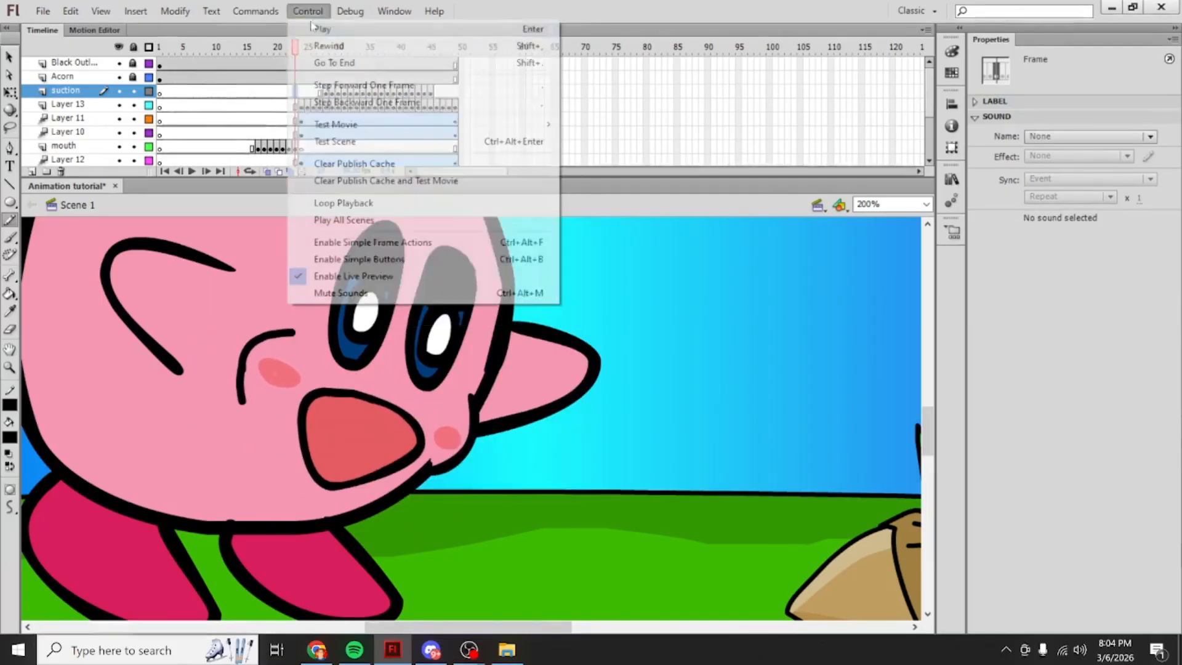
left_click(311, 29)
left_click(477, 88)
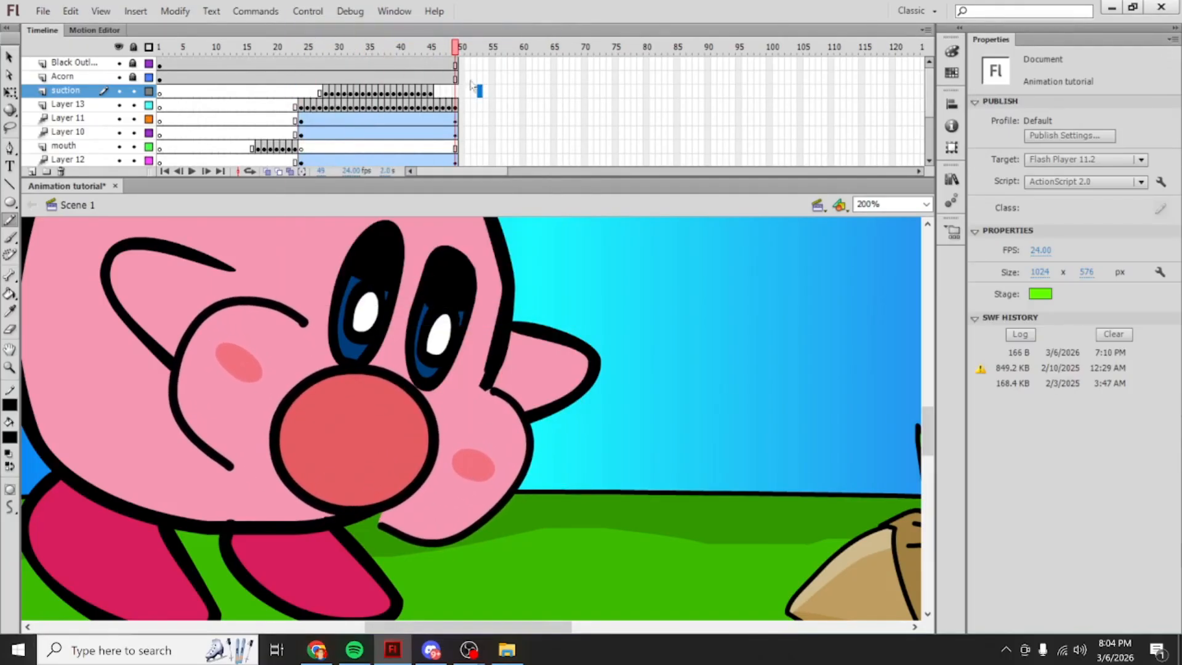
Step: Paste the suction keyframes again at frame 46 and scrub through to frame 54
right_click(440, 93)
right_click(437, 91)
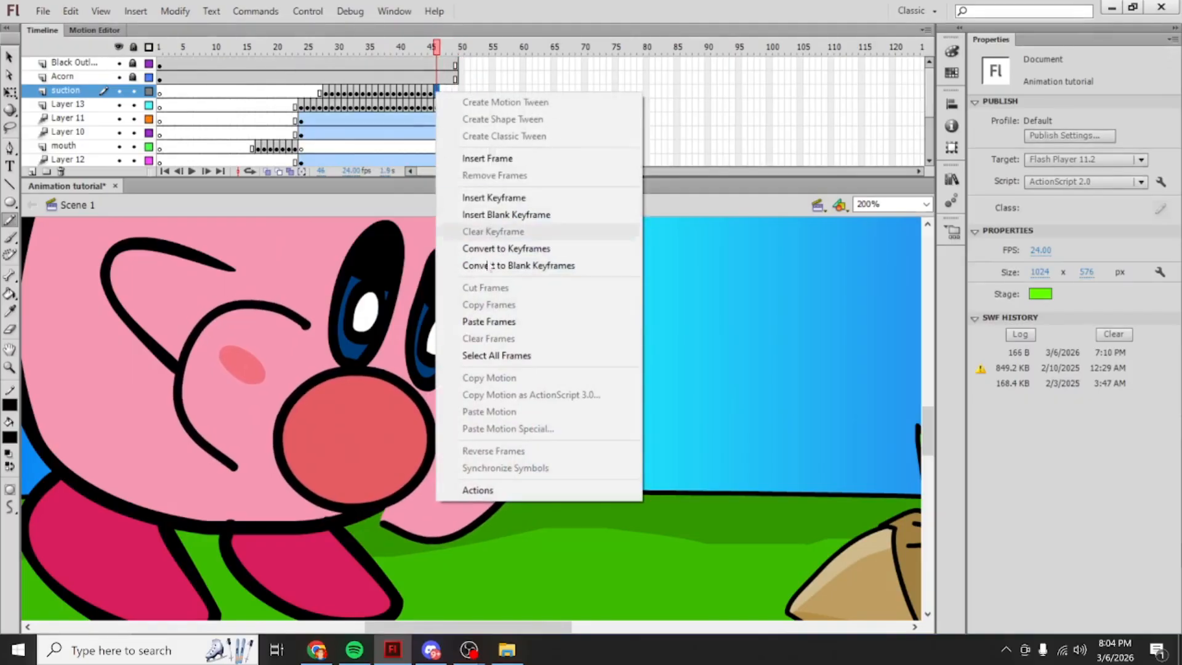
left_click(489, 322)
left_click_drag(435, 50, 457, 50)
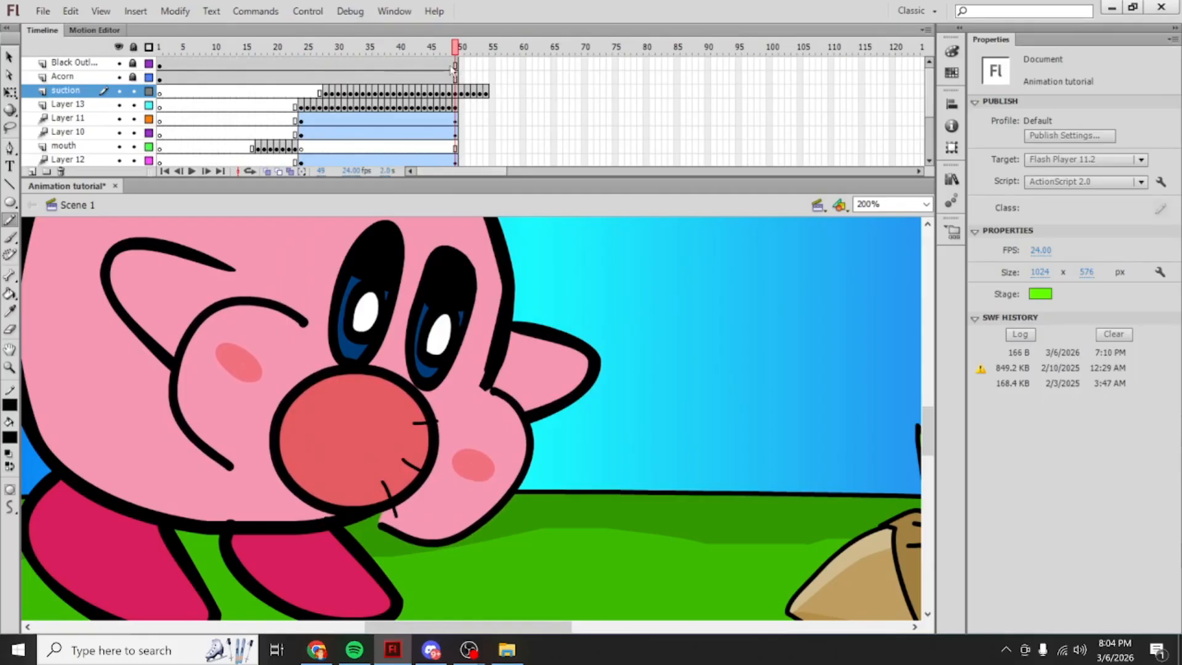
left_click_drag(412, 435, 485, 407)
key("ctrl+z")
left_click_drag(457, 48, 487, 49)
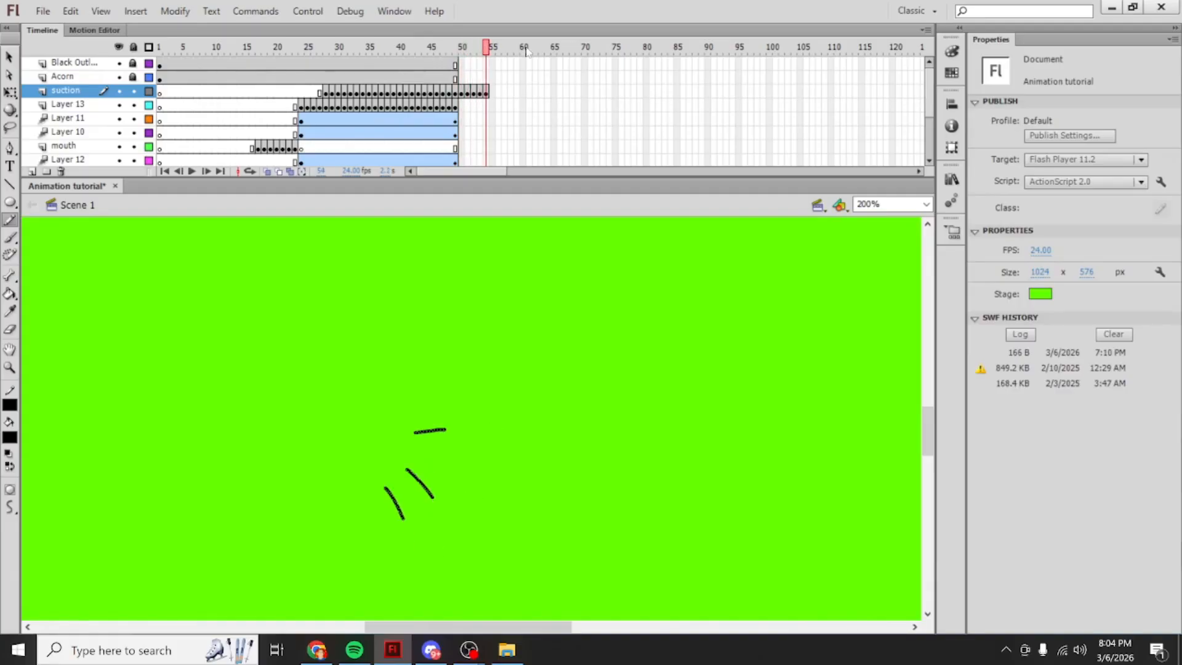
Step: Extend every layer from Black Outline down to sky to frame 54, except the suction layer, ending each with a keyframe
left_click(486, 63)
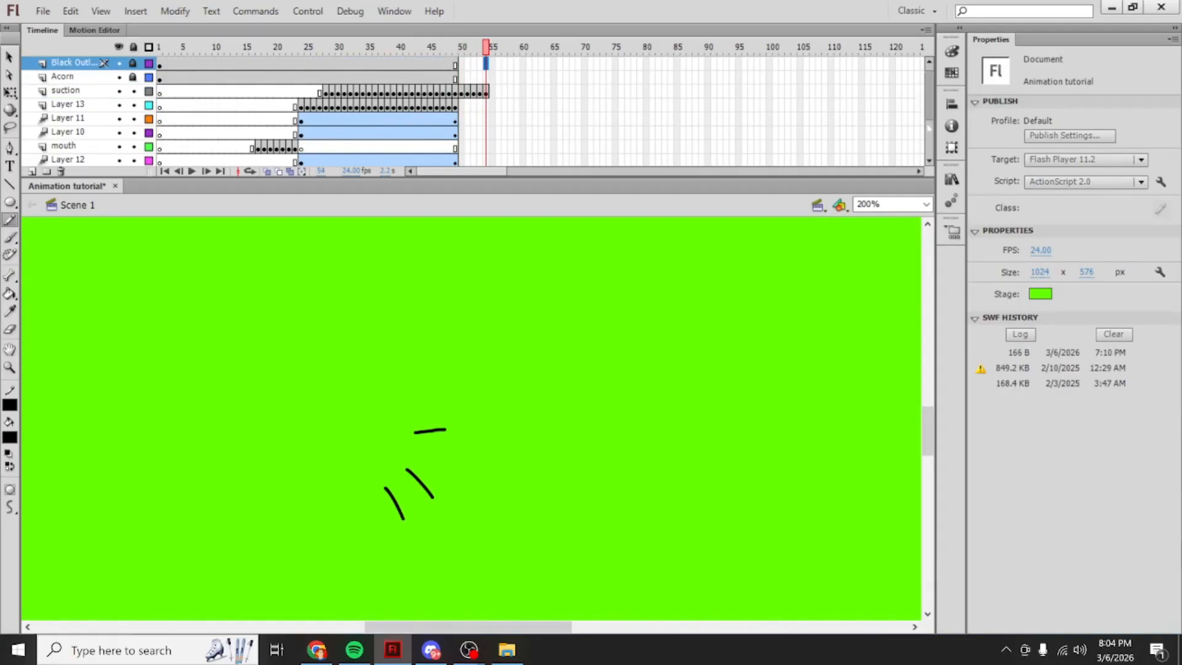
scroll(911, 136, "down", 2)
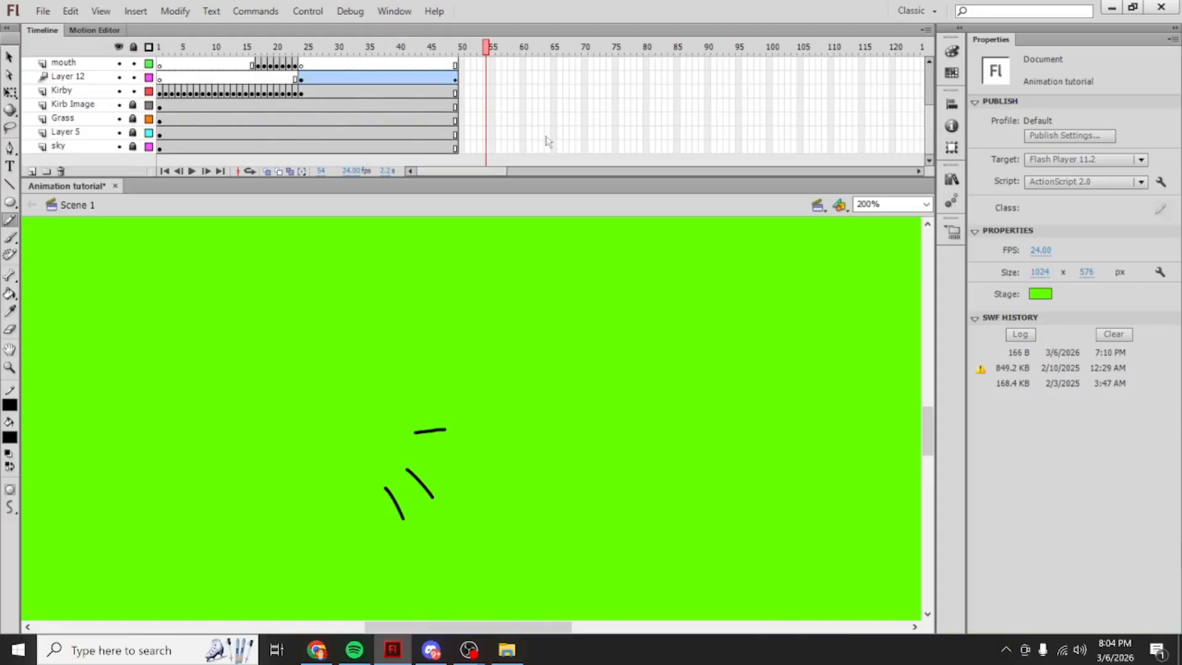
left_click(486, 147, "shift")
key("F5")
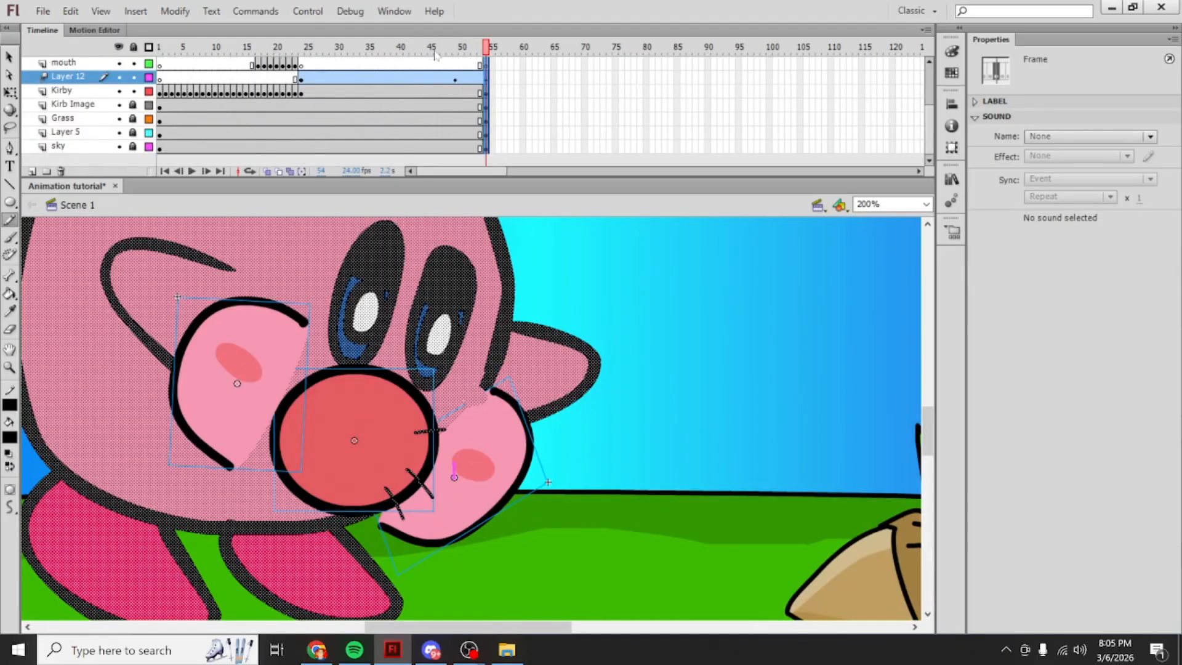
Step: Play the animation twice from frame 1 to check the repeated suction lines
left_click_drag(435, 50, 160, 49)
left_click(307, 11)
left_click(306, 28)
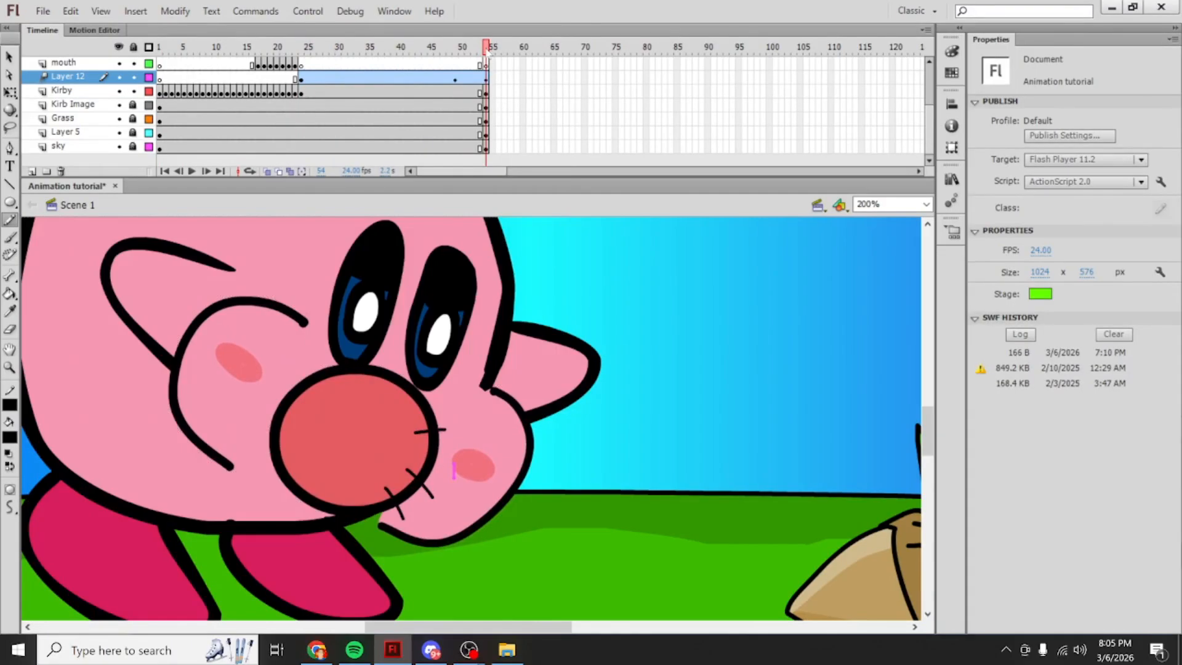
left_click_drag(486, 51, 159, 49)
left_click(307, 11)
left_click(311, 29)
Step: Try to rotate the Layer 12 cheek at frame 49 so its lower outline meets Kirby's body
key("v")
left_click(376, 526)
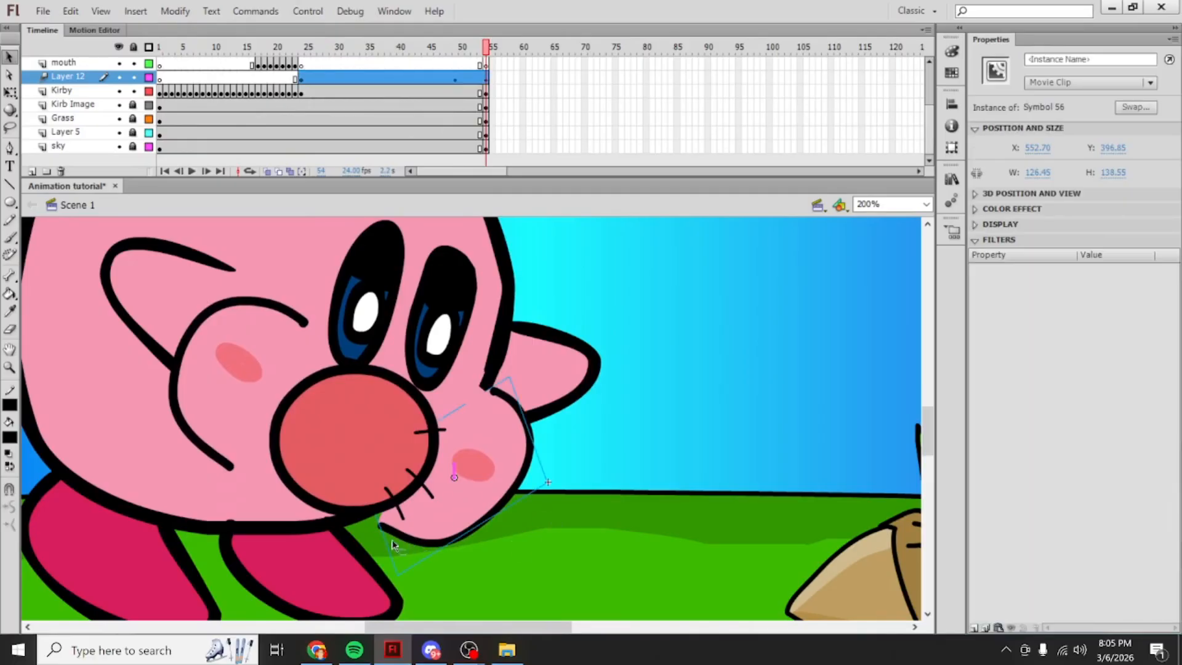
mouse_move(381, 49)
left_mouse_down()
mouse_move(301, 54)
mouse_move(378, 66)
left_mouse_up()
left_click(501, 473)
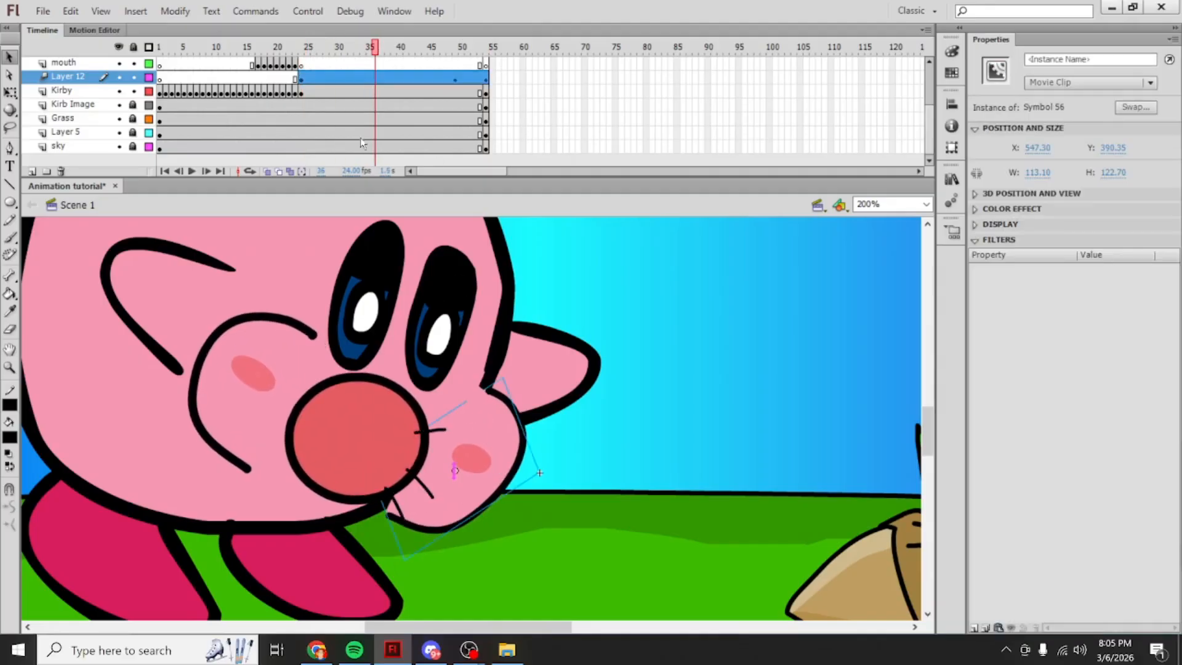
left_click(389, 82)
left_click(420, 86)
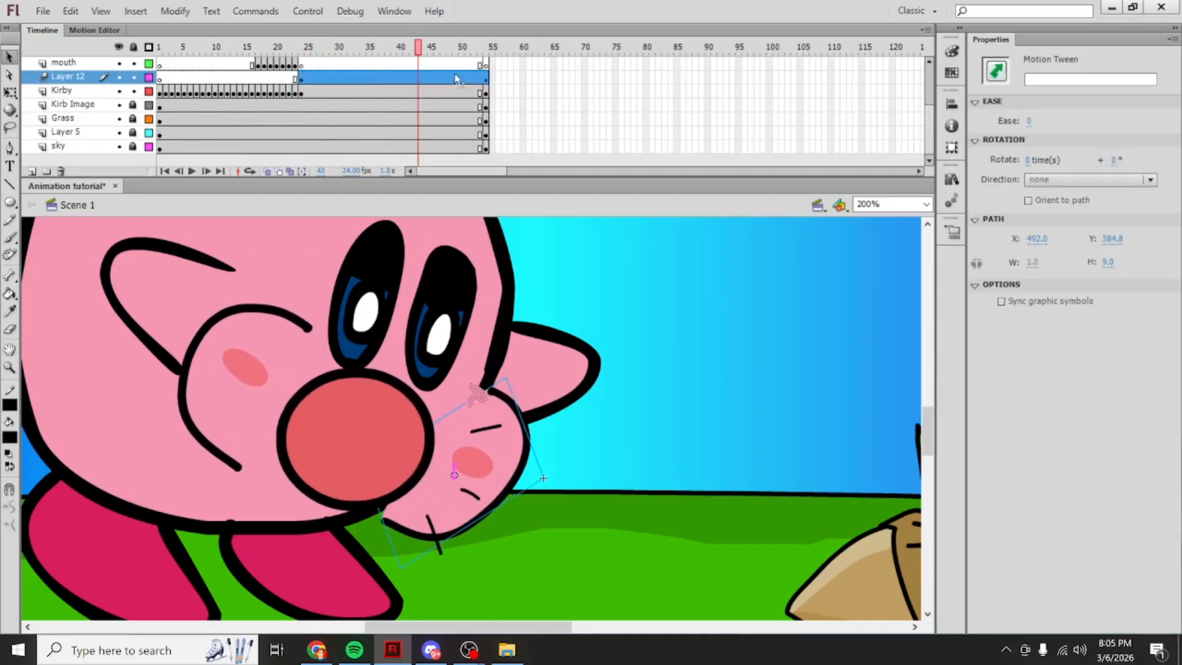
left_click(461, 85)
left_click(456, 83)
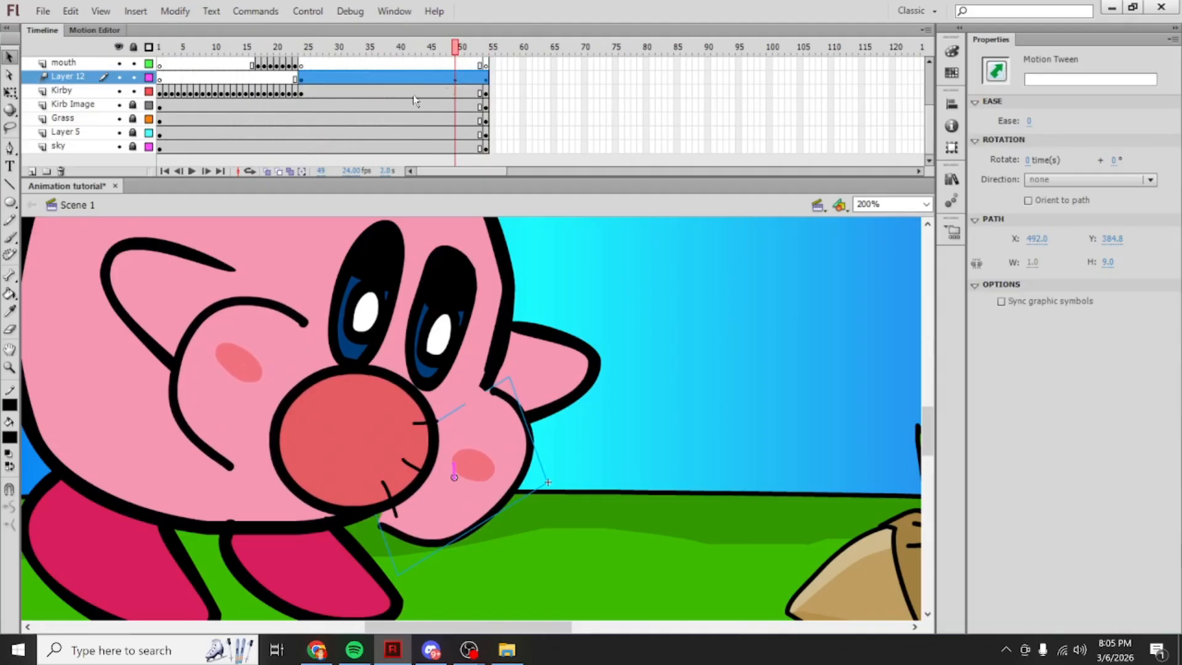
key("q")
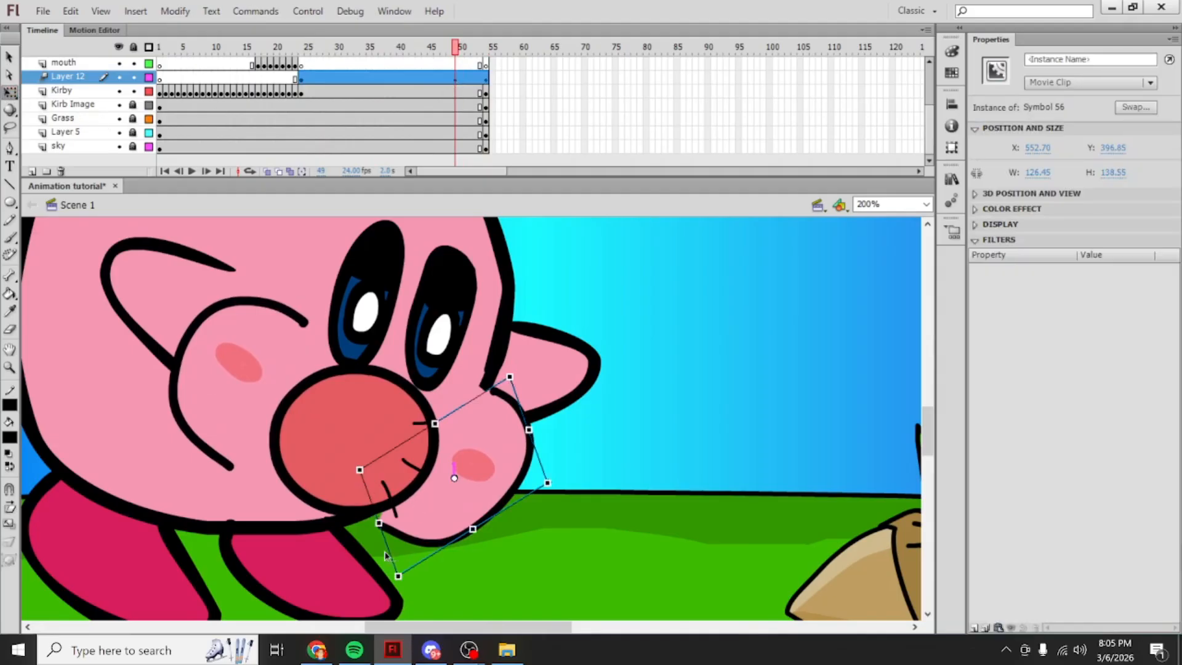
left_click_drag(384, 544, 379, 532)
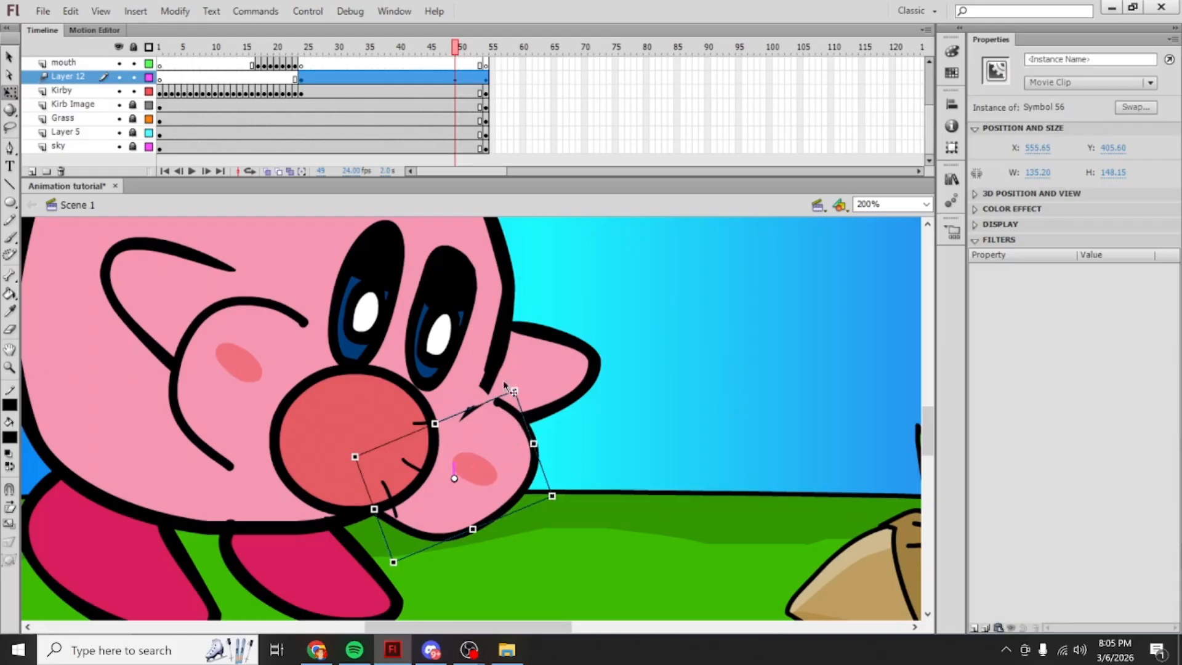
left_click_drag(519, 402, 509, 385)
key("ctrl+z")
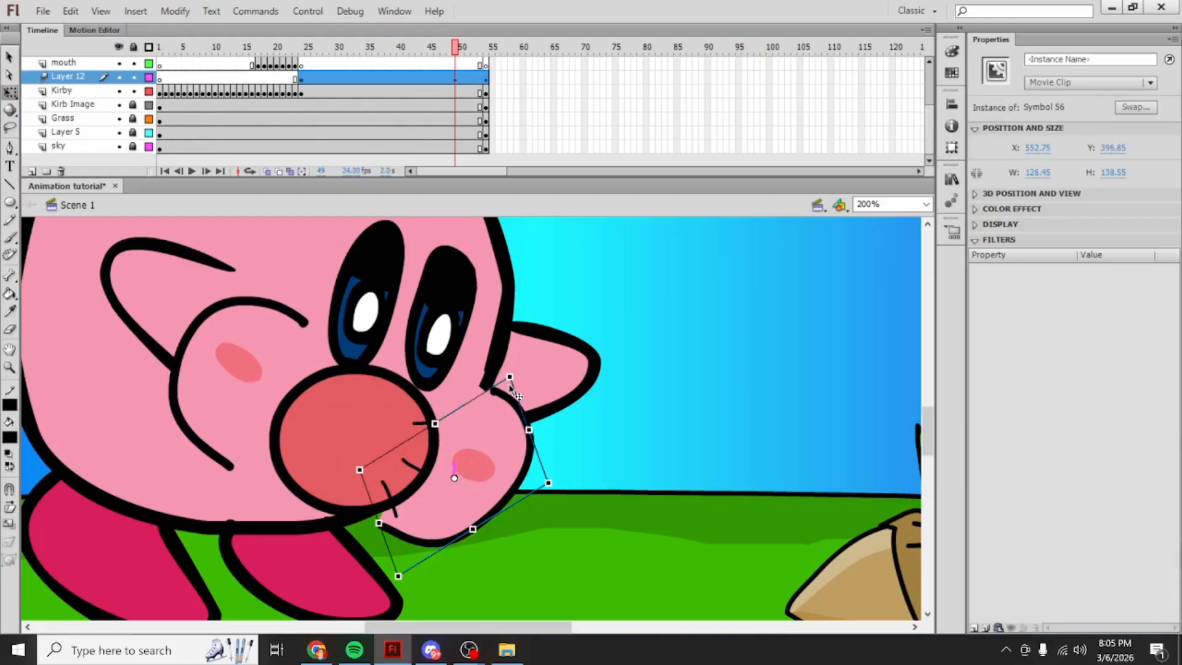
Step: Review the gap under the cheek across the frames and add a new layer directly above Layer 12
left_click(611, 466)
left_click_drag(457, 51, 365, 77)
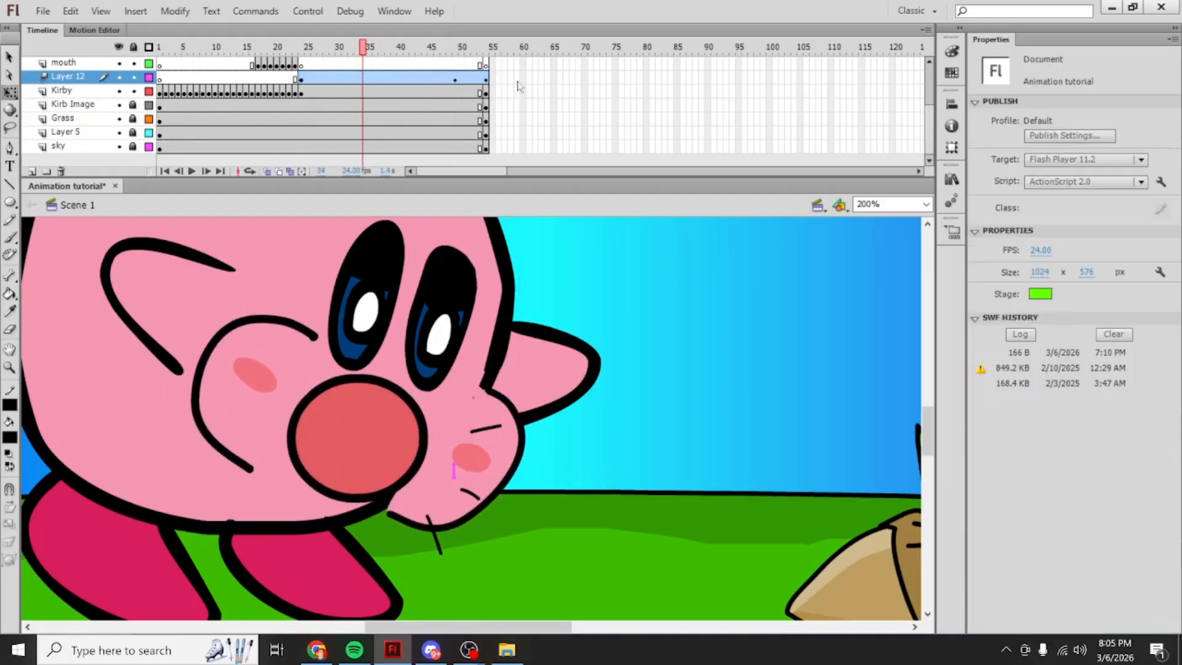
left_click(528, 82)
left_click(482, 74)
left_click(463, 69)
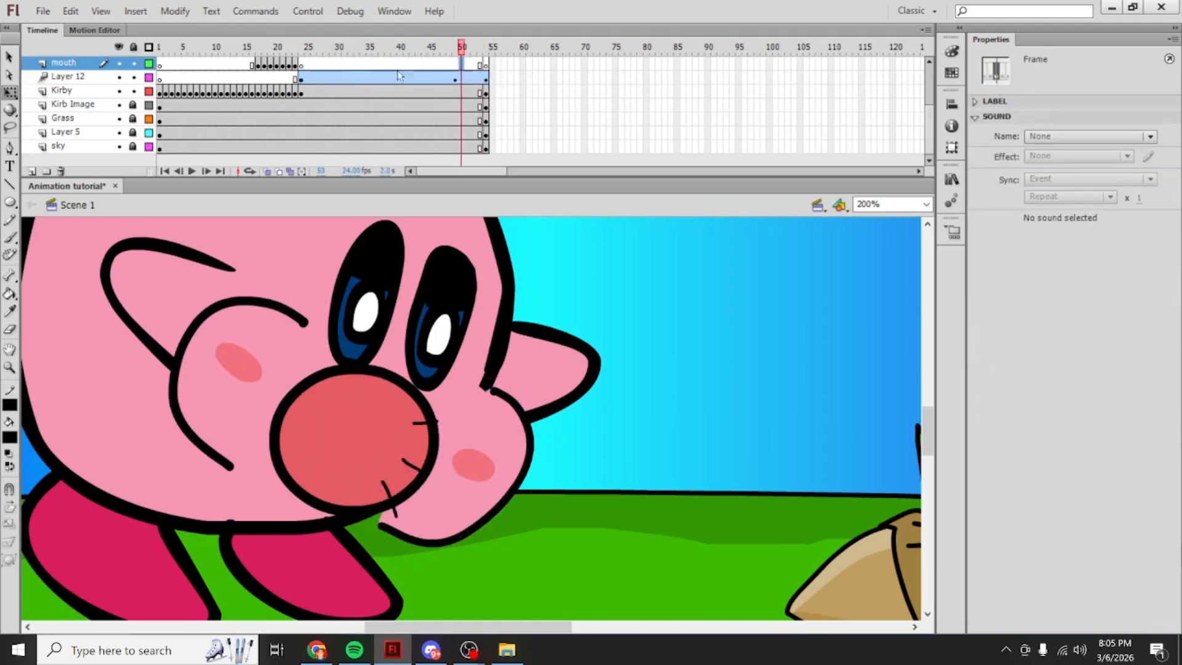
left_click(338, 67)
left_click(289, 63)
left_click(300, 76)
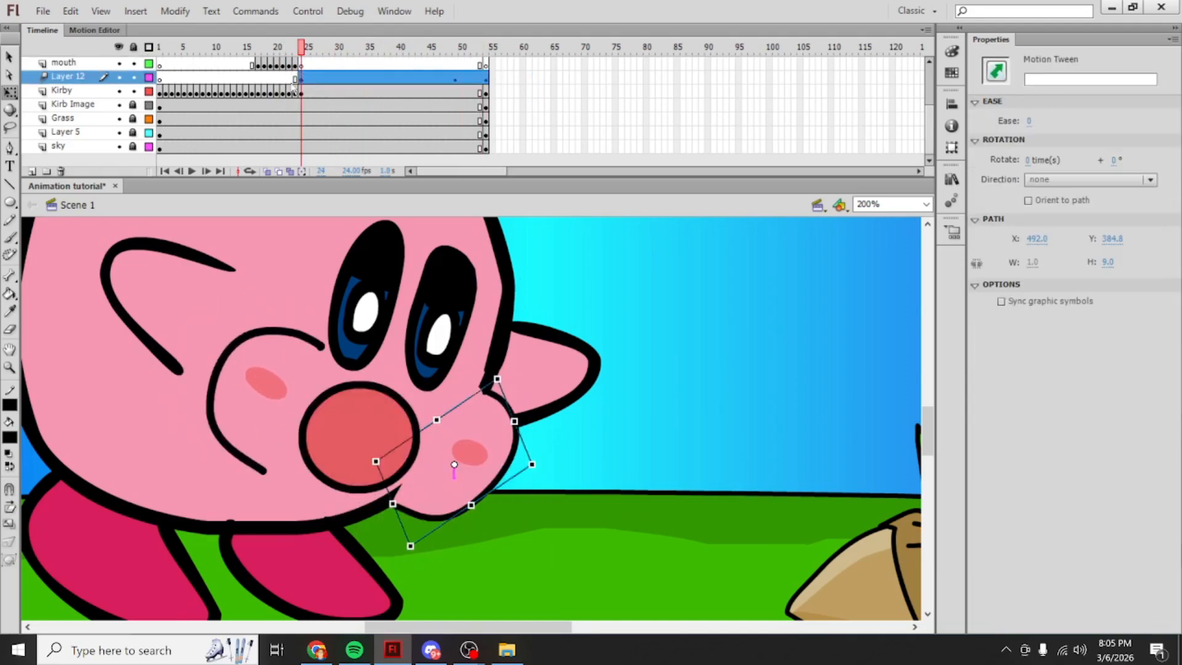
left_click(32, 171)
left_click(308, 77)
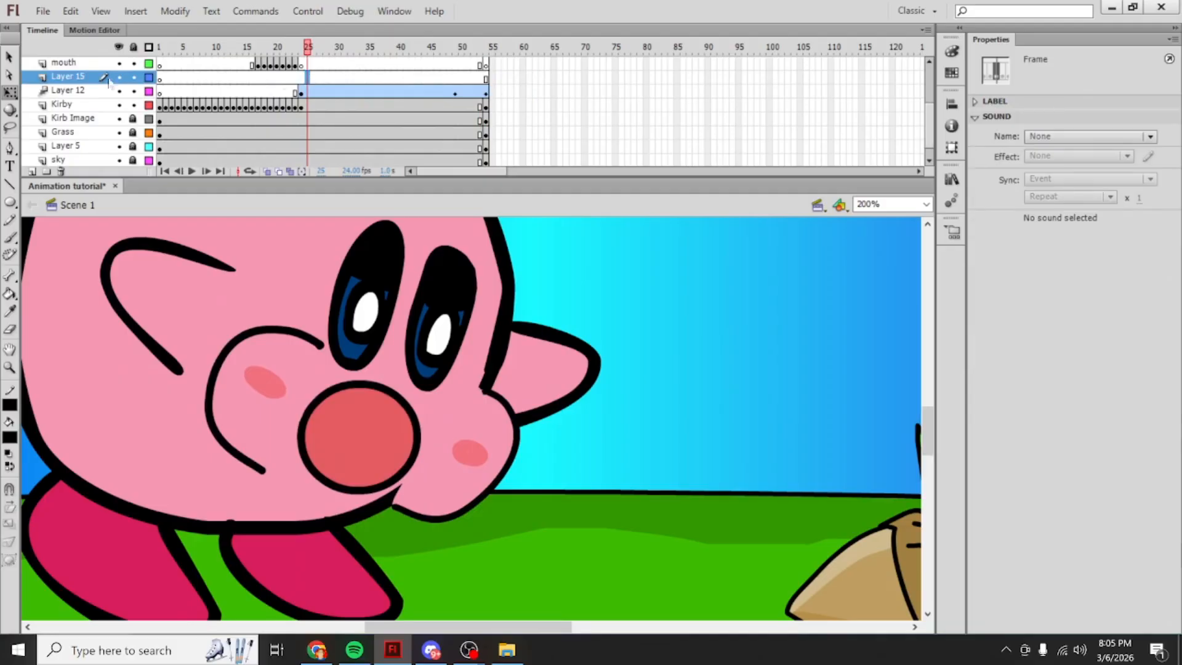
Step: Move Layer 15 below Layer 12, just above the Kirby layer
left_click_drag(91, 79, 93, 101)
left_click(285, 106)
left_click(350, 92)
left_click(227, 77)
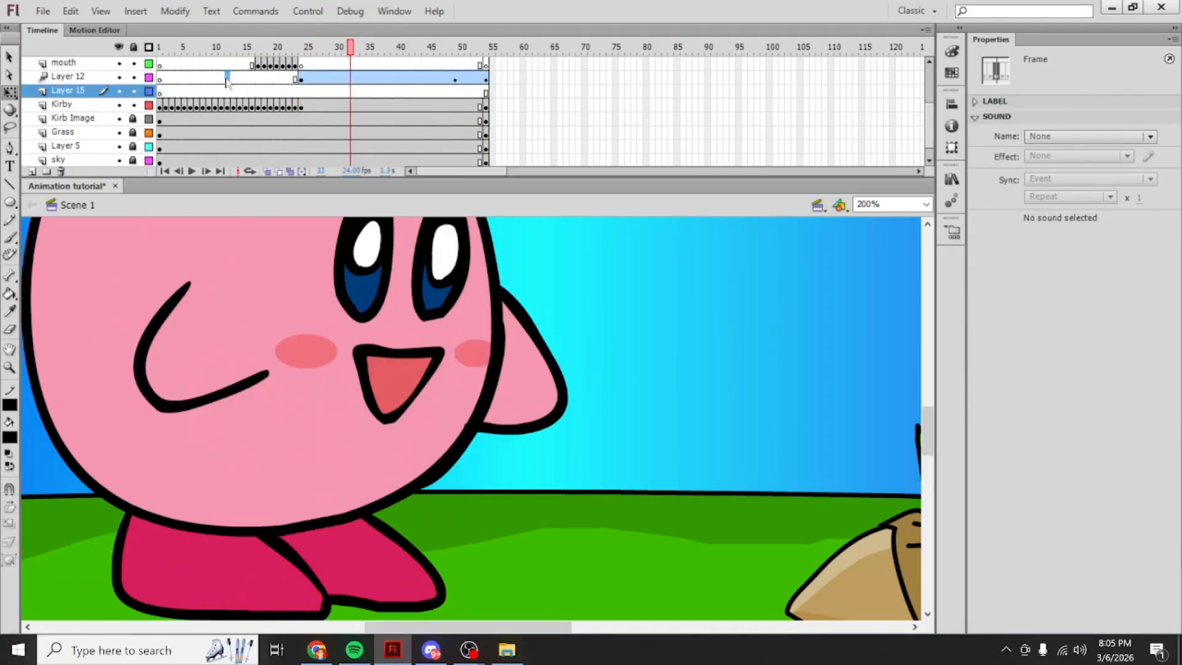
left_click(72, 104)
left_click(72, 91)
left_click(406, 105)
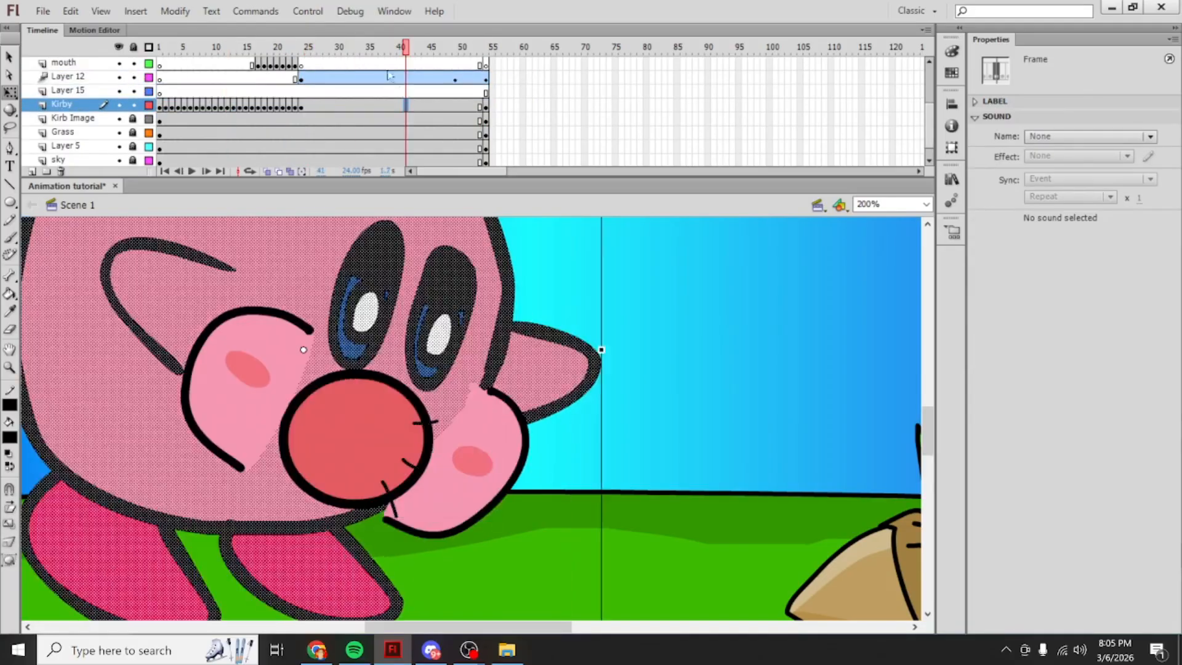
Step: Insert a keyframe on Layer 15 at frame 29, where the cheek outline separates, and remove the layer's frames after it
left_click(350, 54)
left_click_drag(350, 56, 326, 60)
mouse_move(311, 63)
left_mouse_down()
mouse_move(295, 62)
mouse_move(352, 63)
mouse_move(336, 74)
left_mouse_up()
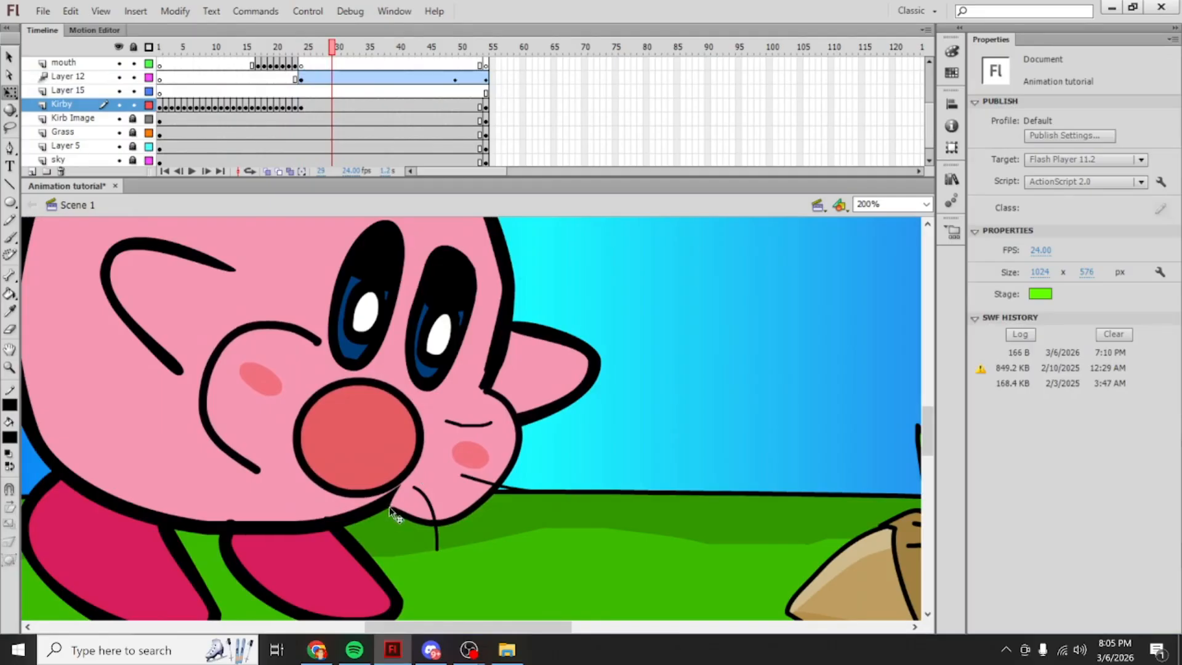
left_click(332, 93)
key("F6")
left_click_drag(498, 89, 344, 89)
right_click(343, 91)
left_click(367, 172)
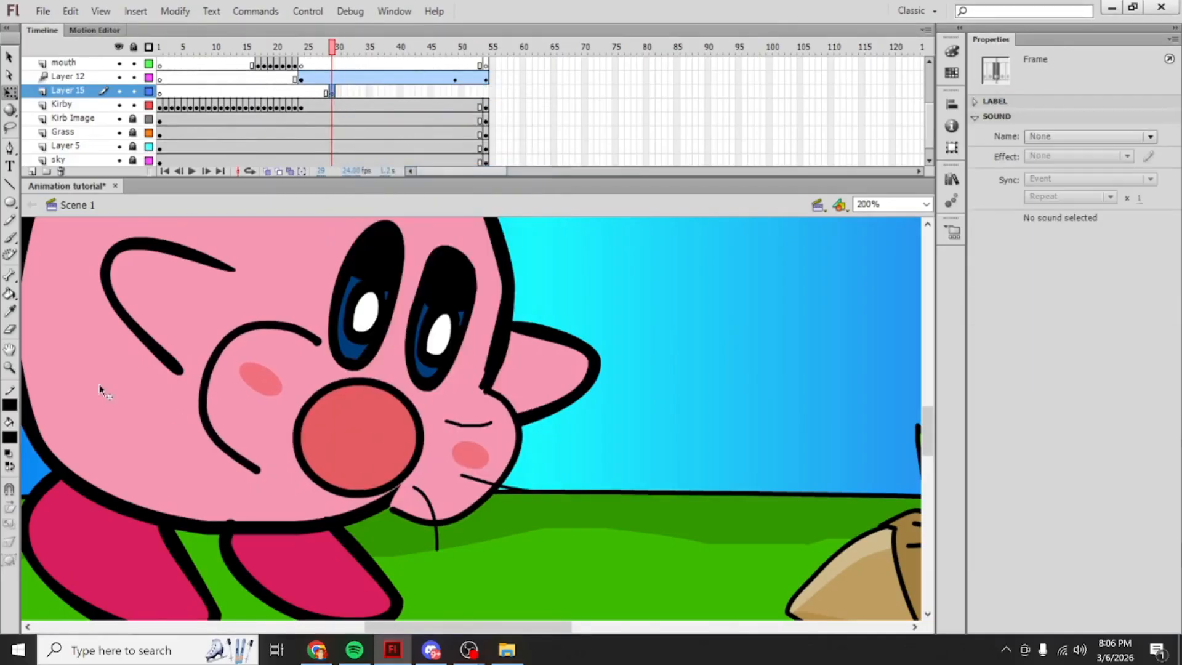
Step: Insert a blank keyframe at frame 30 of Layer 15 and set the Pencil tool's stroke to 4
left_click(10, 221)
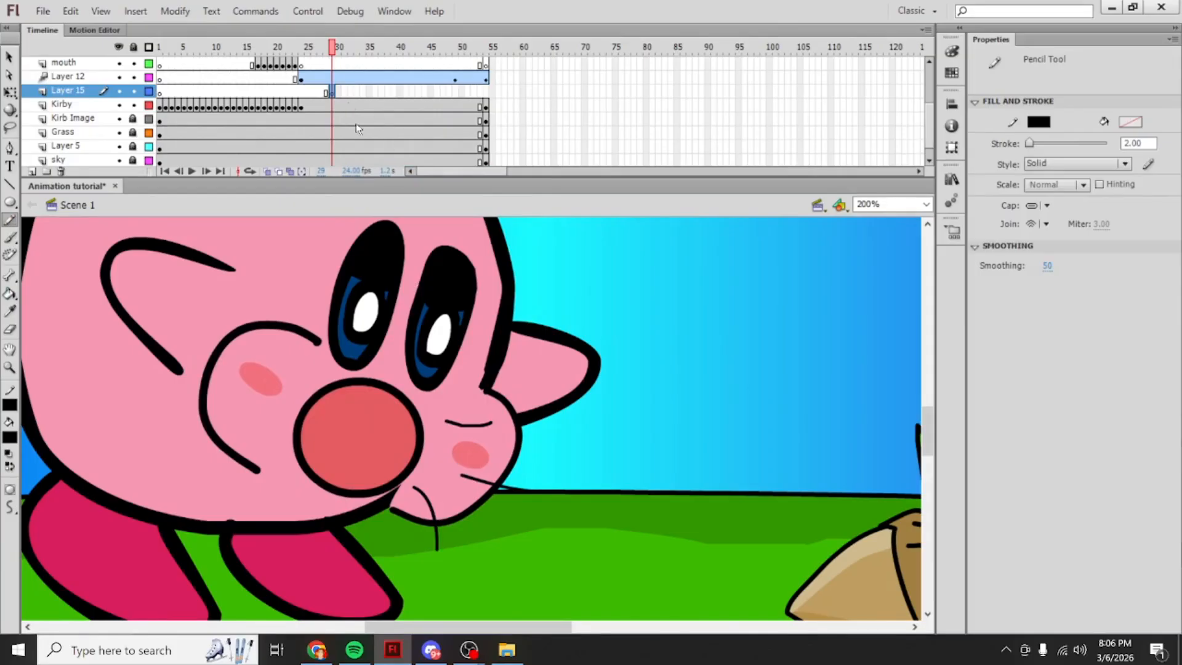
key("F7")
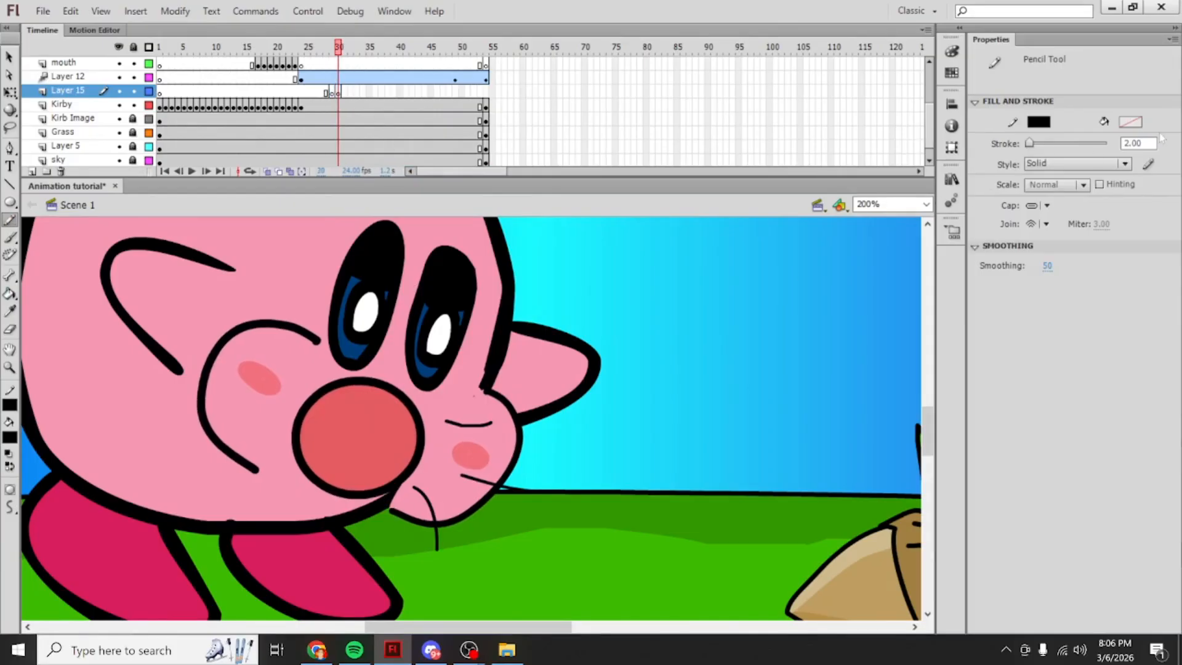
left_click(1138, 143)
type("4")
left_click_drag(712, 431, 698, 490)
key("ctrl+z")
Step: Move Layer 15 above Layer 12 and draw a short stroke on frame 30 joining the cheek's lower outline to the body
mouse_move(98, 93)
left_mouse_down()
mouse_move(96, 80)
mouse_move(93, 94)
mouse_move(104, 83)
mouse_move(79, 86)
mouse_move(98, 84)
left_mouse_up()
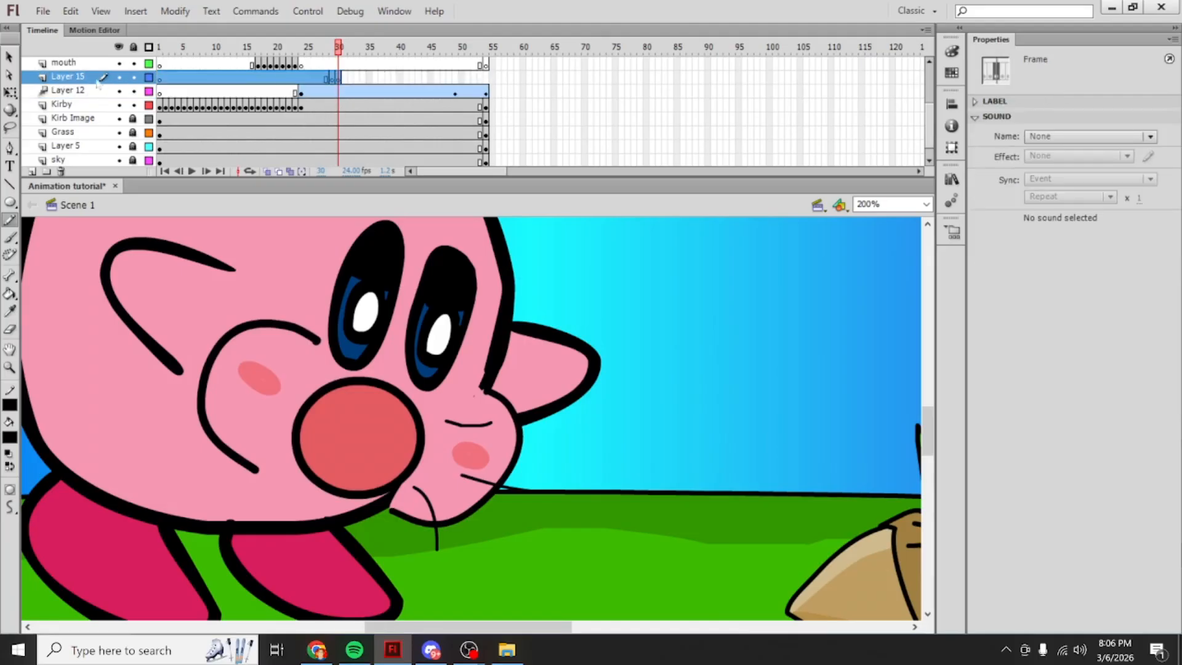
left_click(338, 77)
left_click_drag(412, 516, 390, 479)
left_click_drag(383, 537, 357, 463)
key("ctrl+z")
key("ctrl+z")
left_click(388, 501)
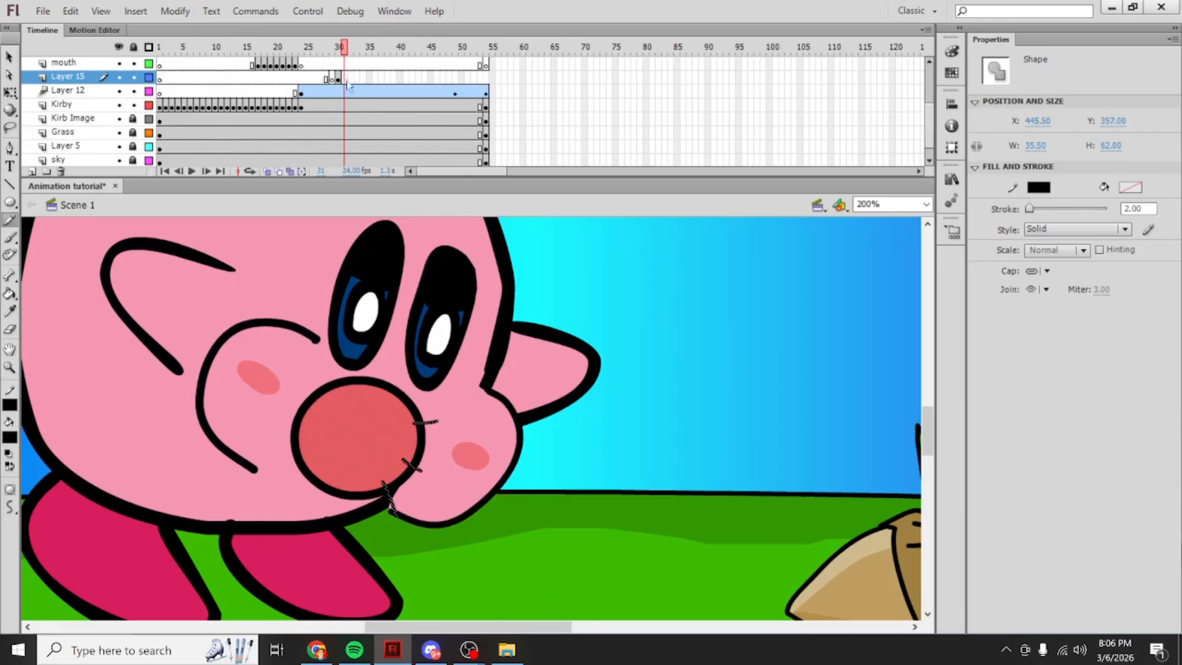
Step: Insert a keyframe at frame 31 of Layer 15 and touch up the stroke joining the cheek's lower outline to the body
left_click(344, 78)
key("F6")
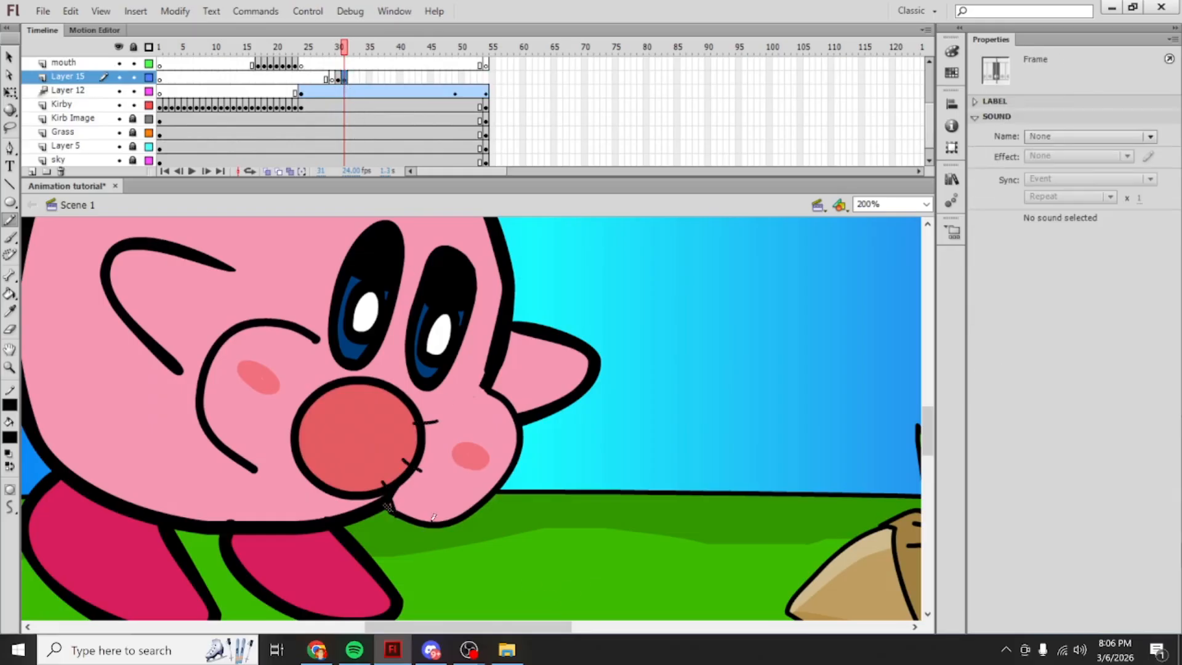
right_click(345, 79)
left_click(403, 275)
left_click(386, 502)
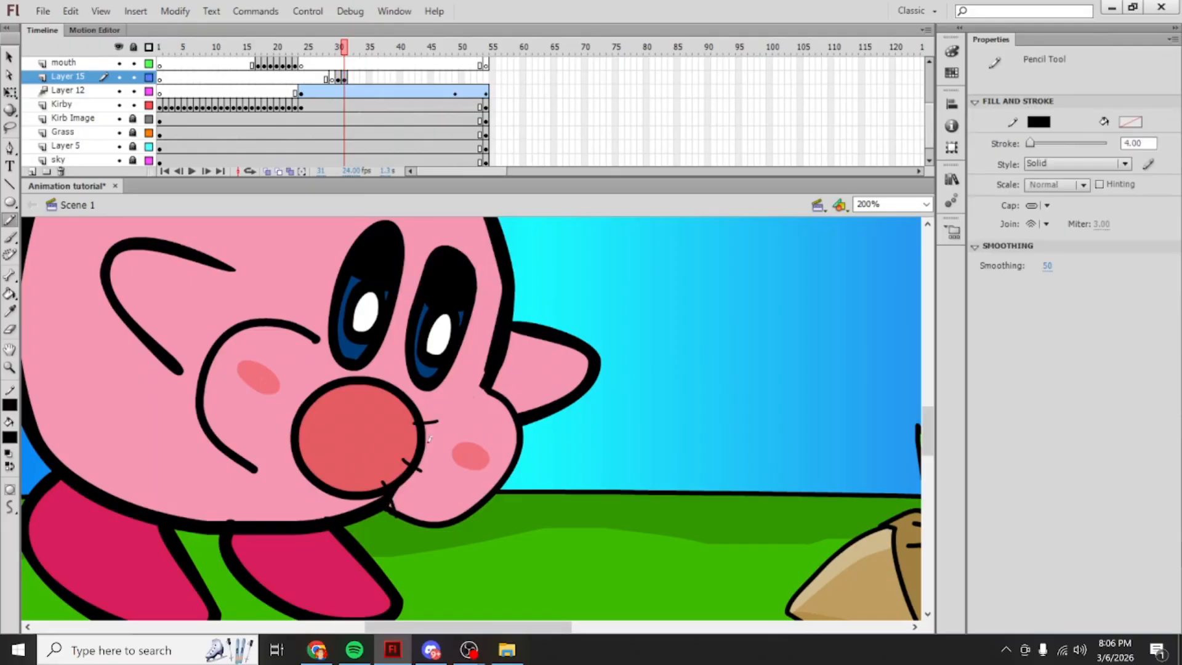
Step: Continue the cheek outline patch on Layer 15 with a keyframe on every frame from 32 to 36
left_click(349, 78)
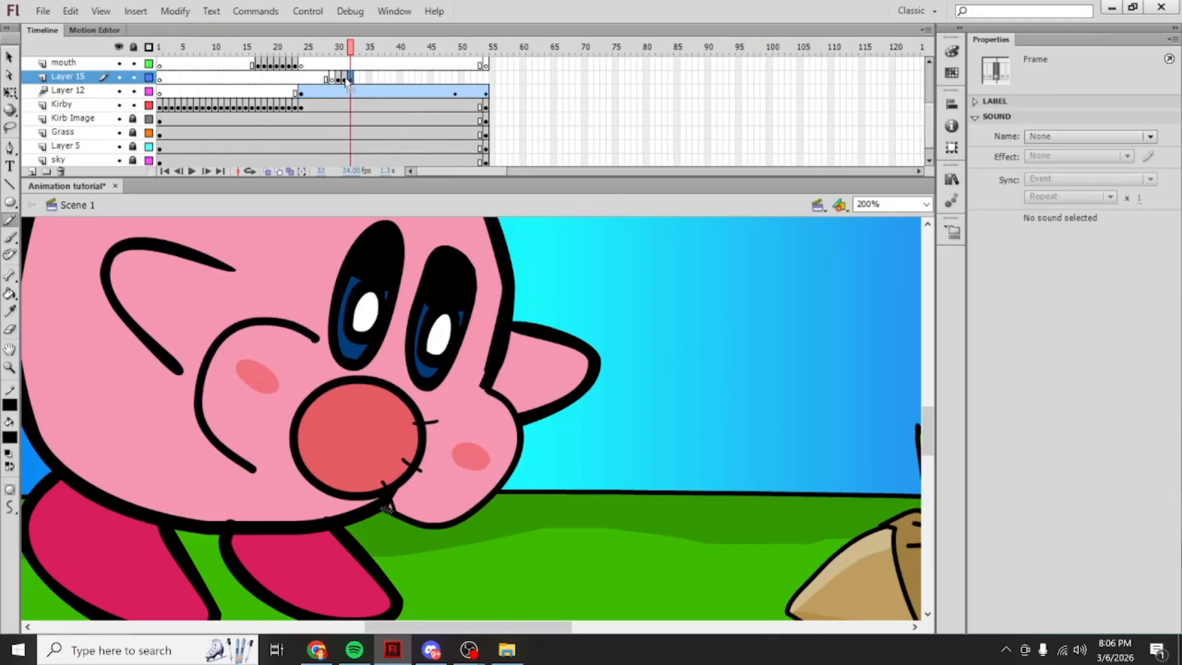
key("period")
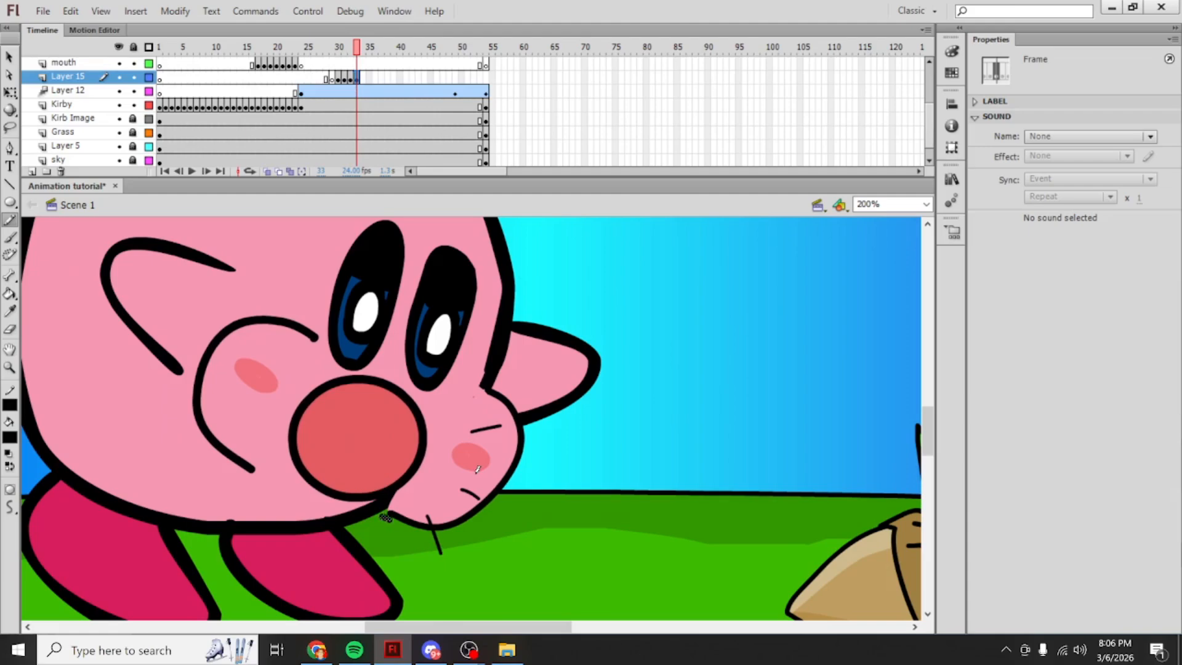
right_click(364, 77)
left_click(423, 275)
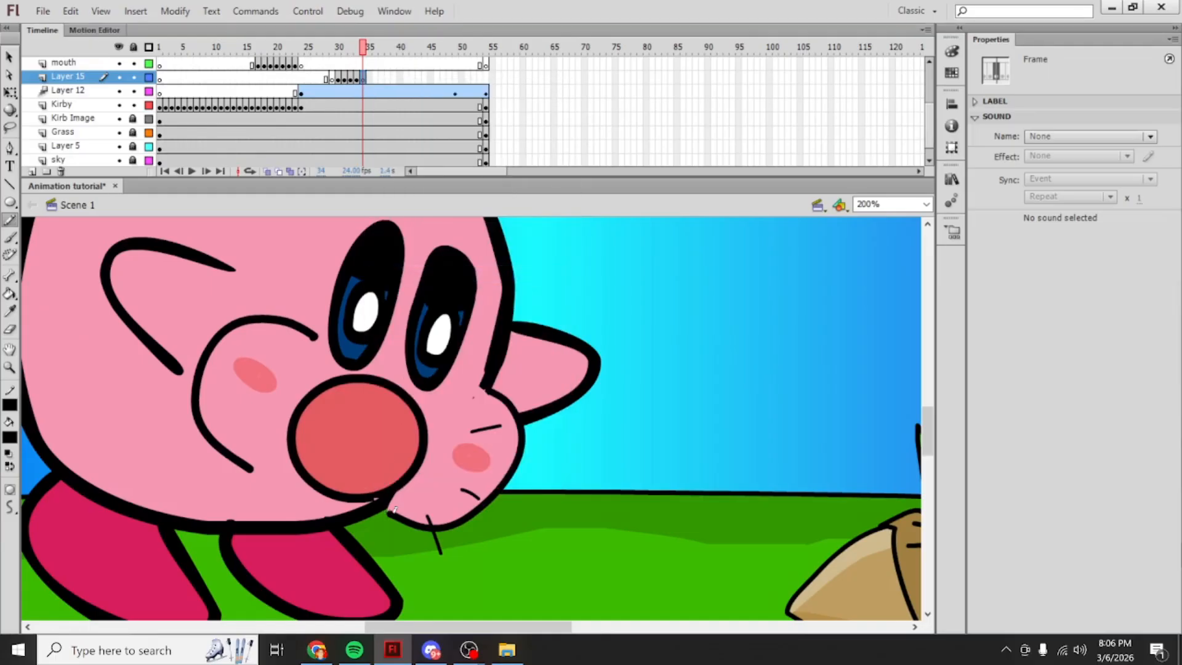
left_click(367, 78)
key("period")
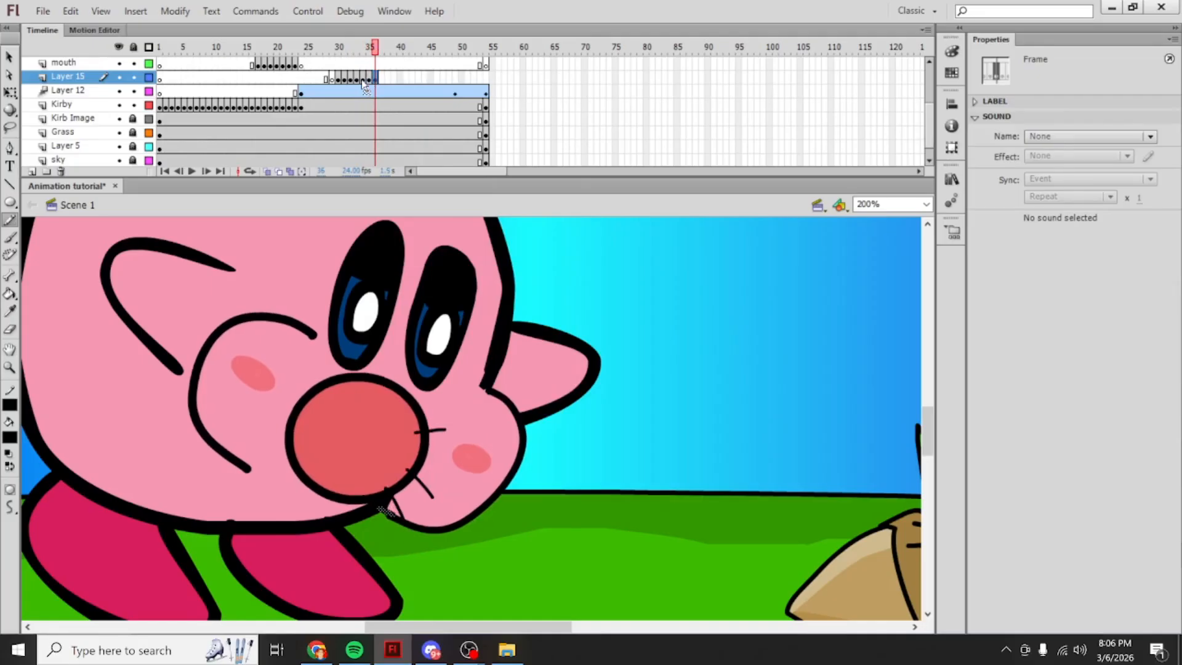
Step: Add a keyframe on each frame from 37 to 42 of Layer 15 to carry the cheek patch forward
key("period")
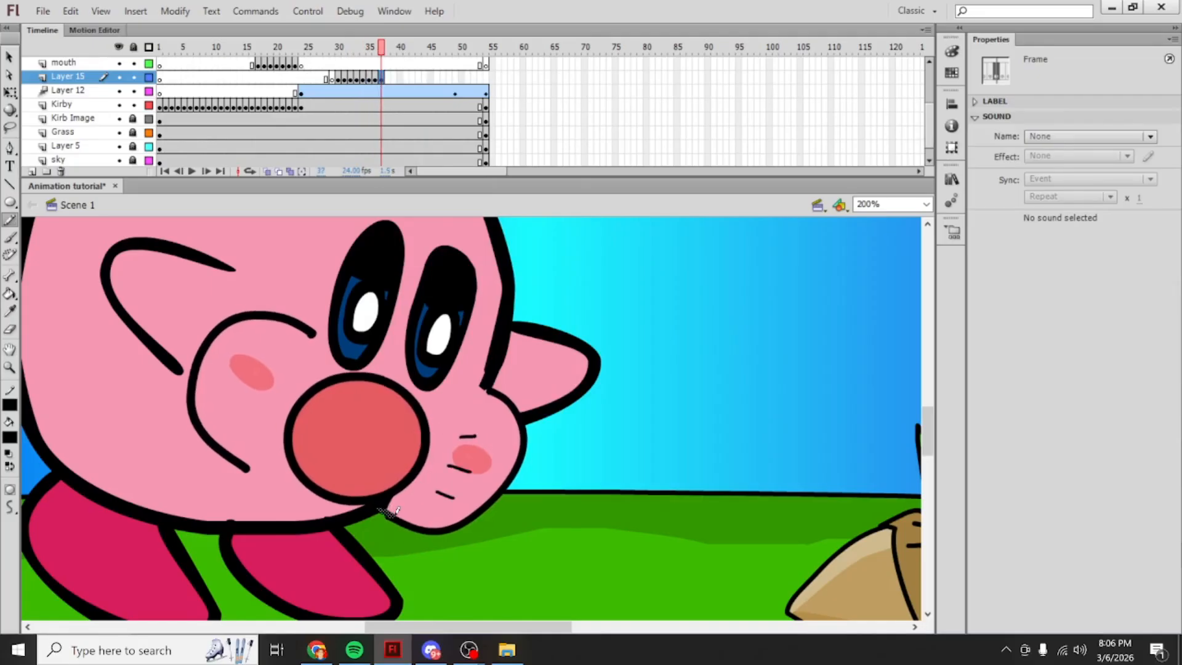
key("period")
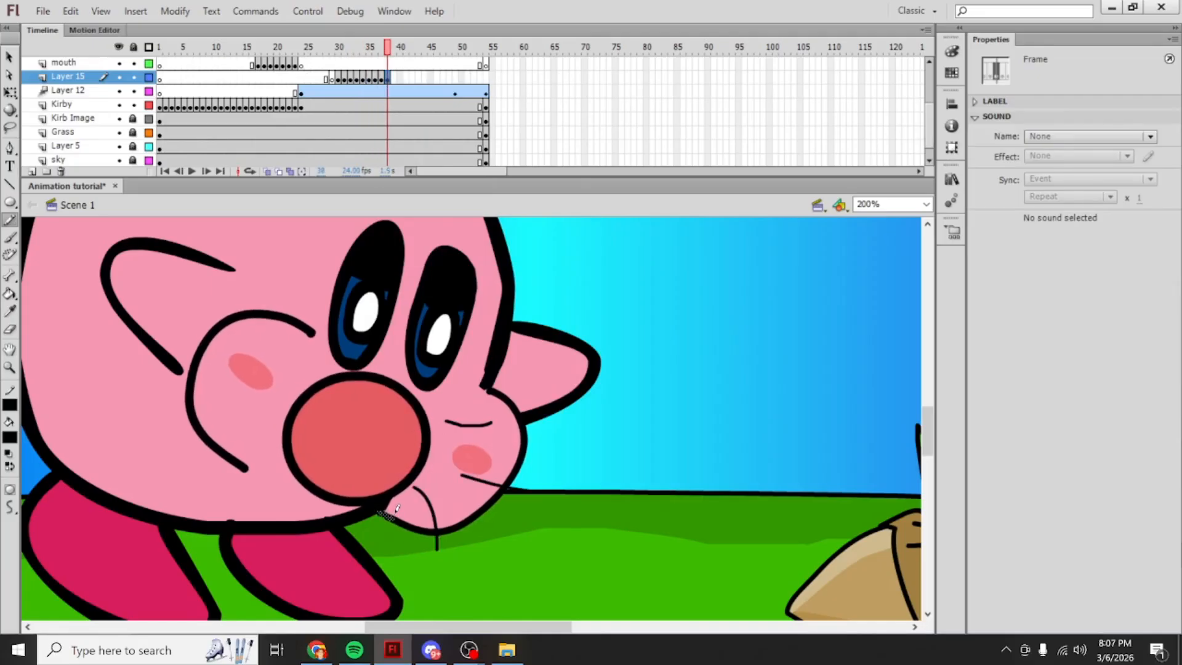
key("period")
key("period")
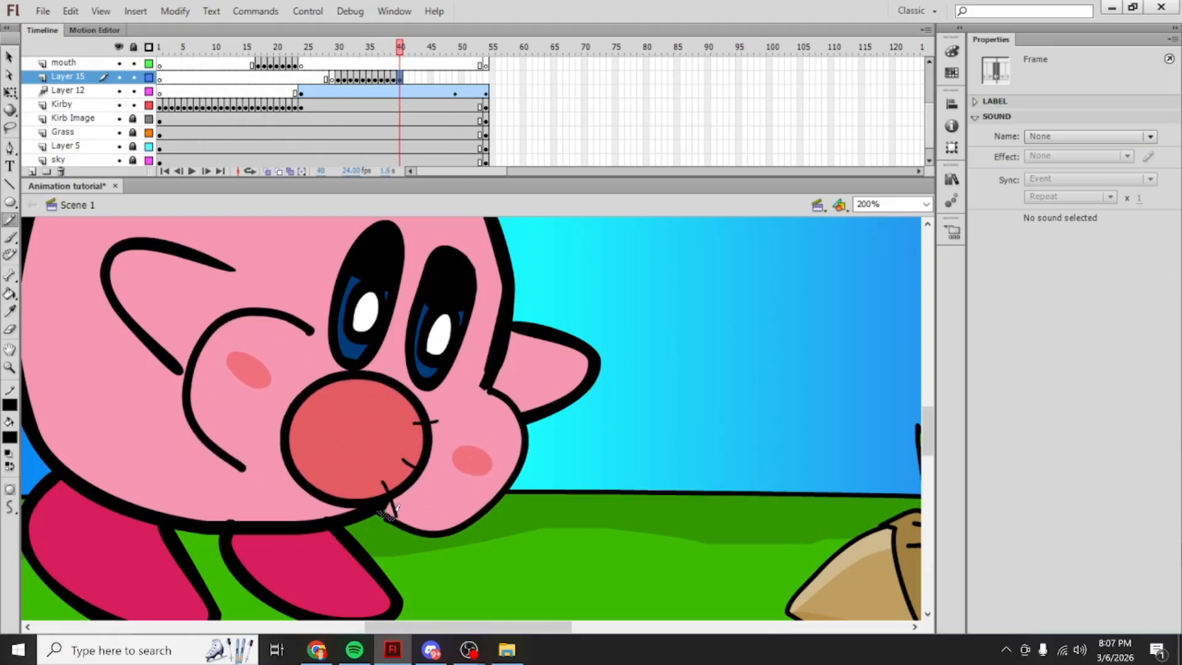
key("period")
key("period")
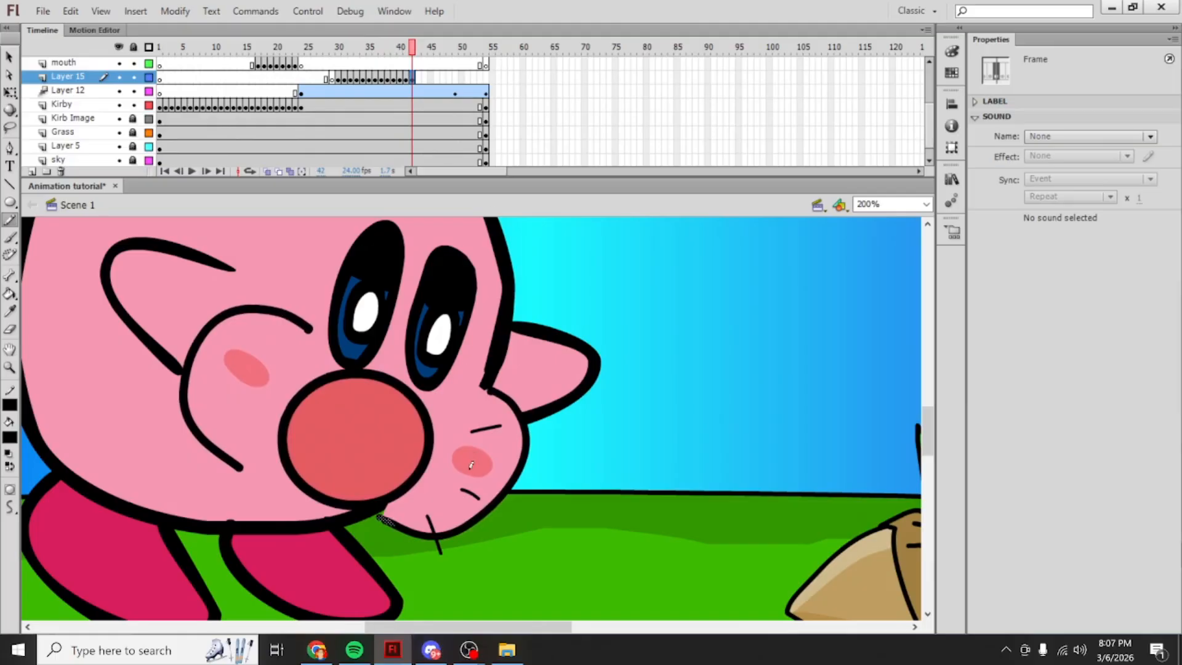
Step: Sample Kirby's pink as the fill colour and touch up the cheek's lower outline on frame 42 with the Pencil tool
left_click(10, 311)
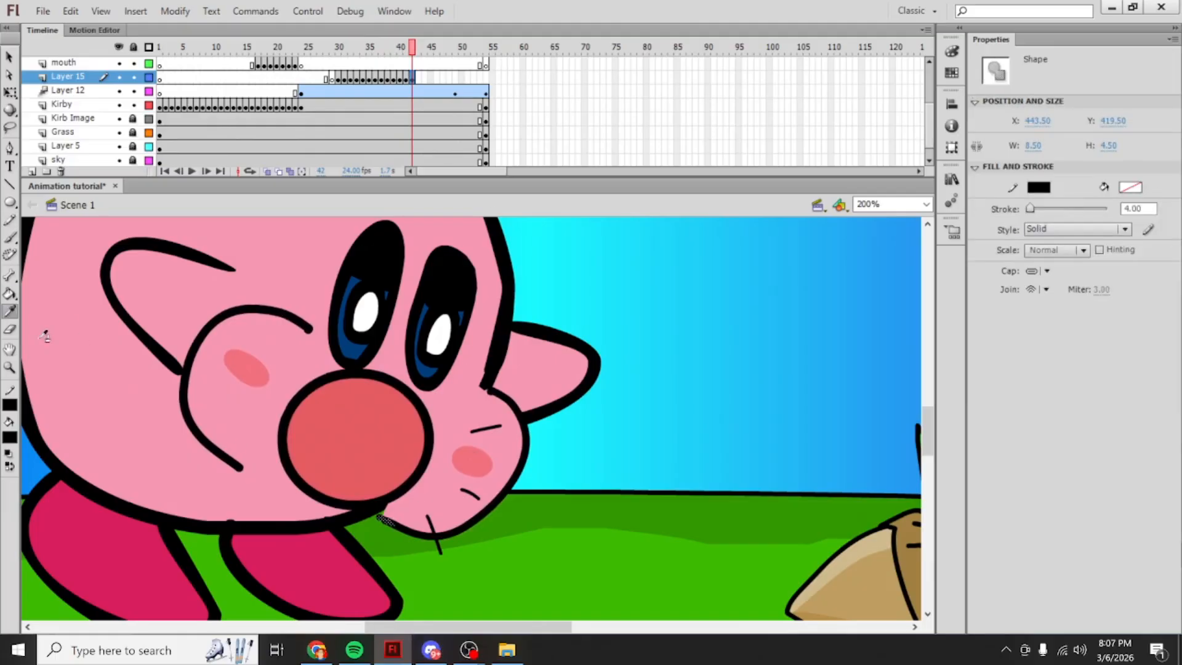
left_click(433, 486)
left_click(9, 311)
left_click(105, 418)
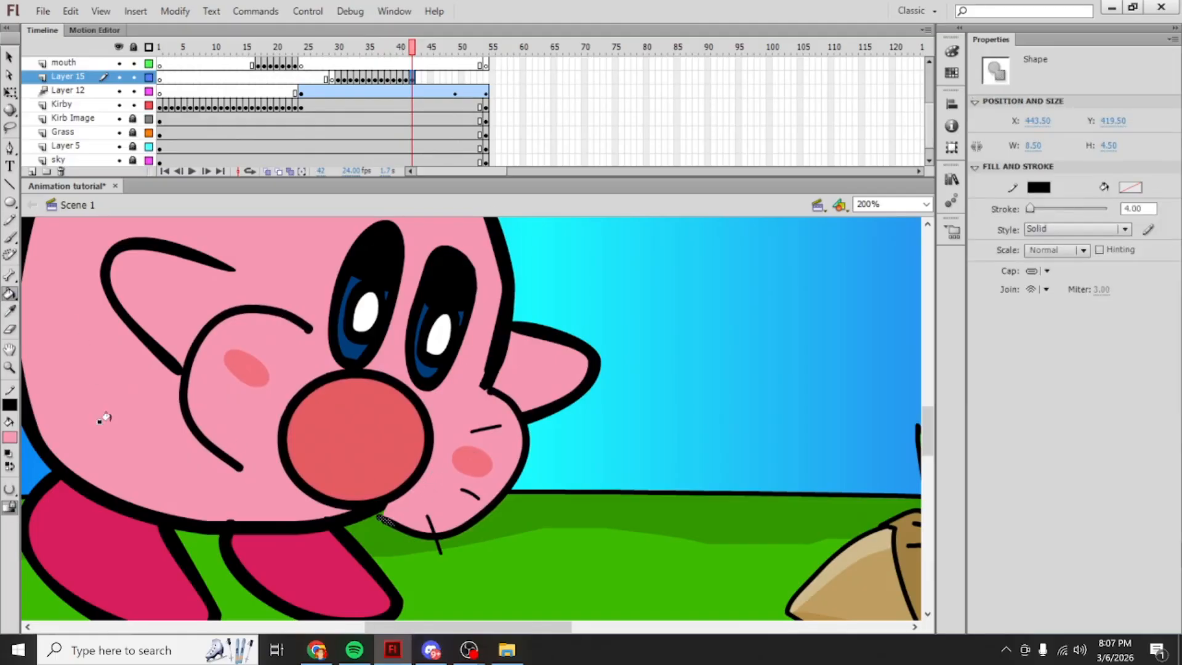
left_click(10, 237)
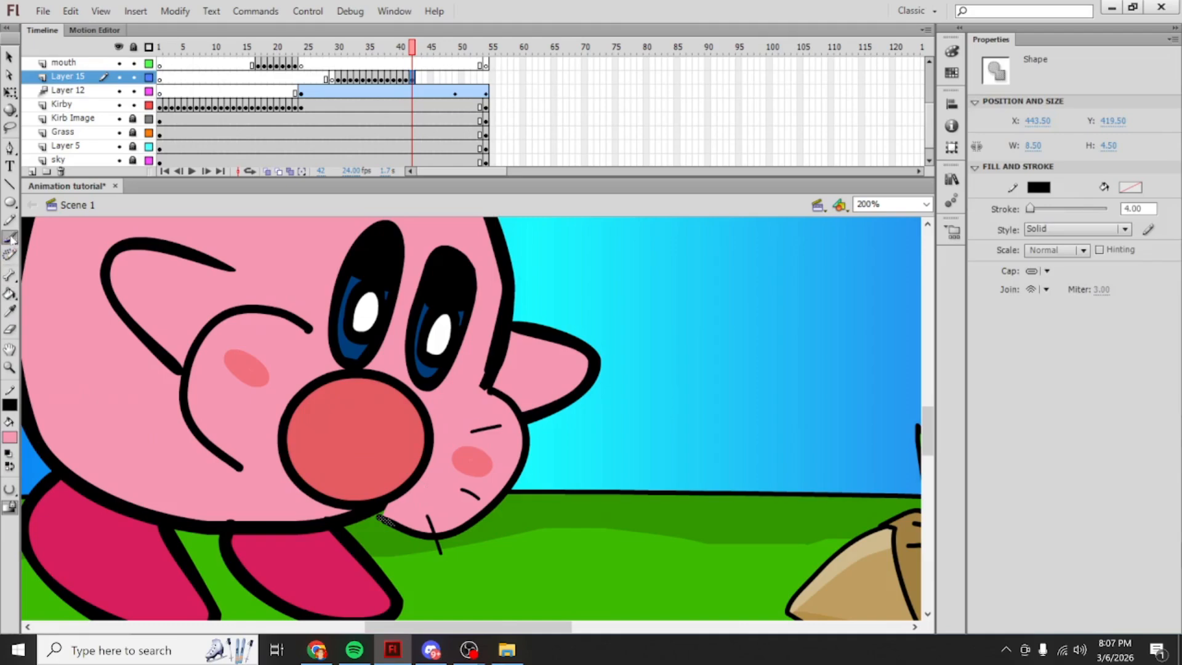
left_click(412, 78)
left_click_drag(388, 507, 383, 513)
key("y")
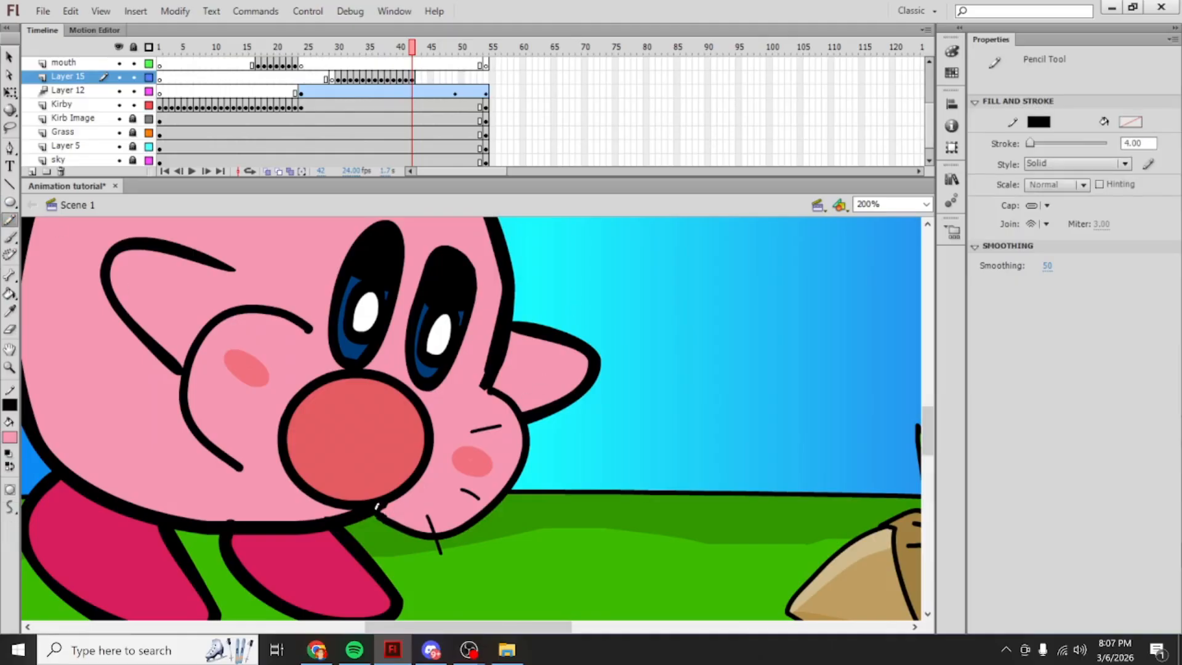
Step: Add a keyframe on each frame from 43 to 48 of Layer 15, keeping the cheek outline patch
left_click(410, 79)
key("F6")
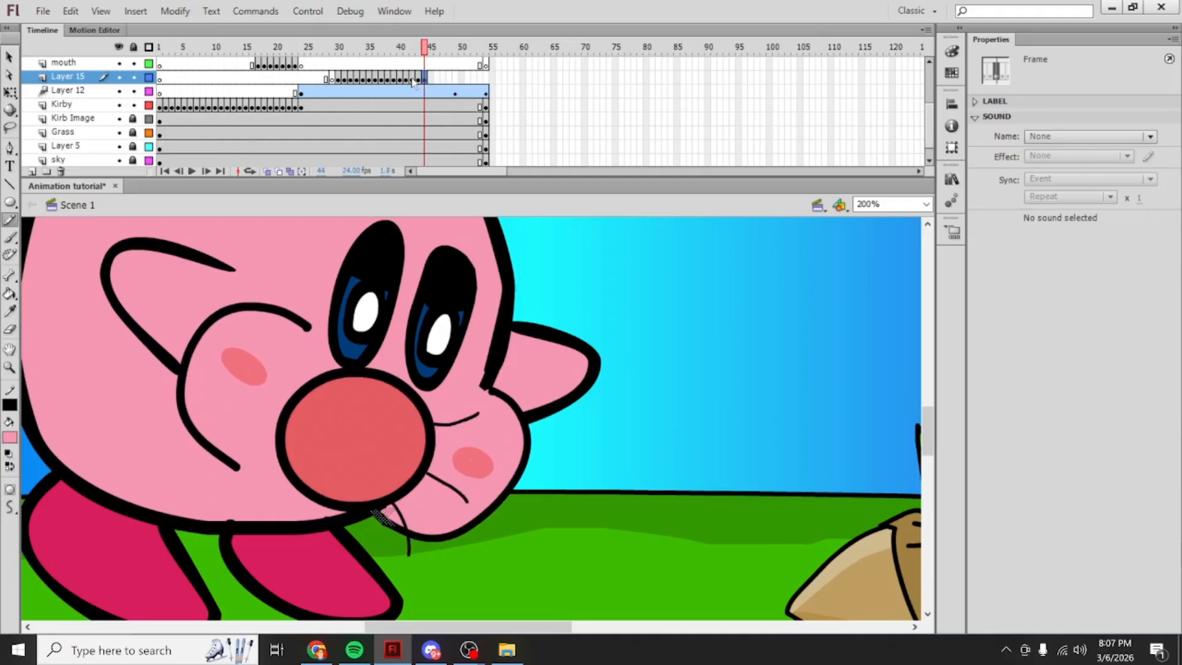
key("F6")
key("F6")
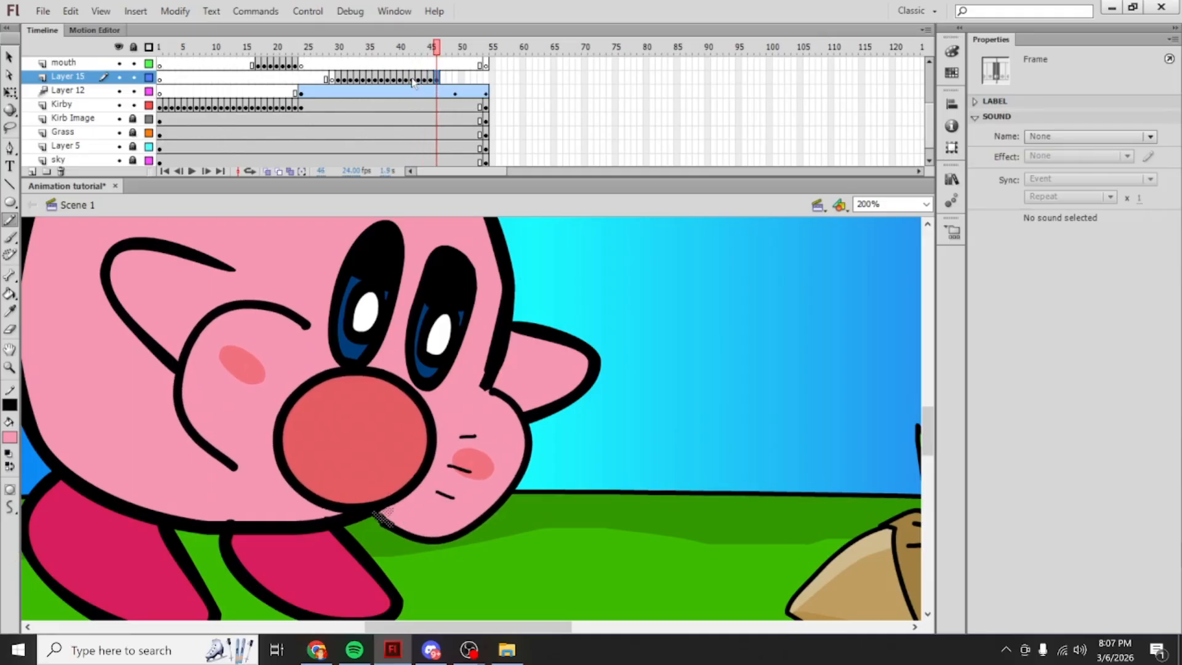
key("F6")
key("F6")
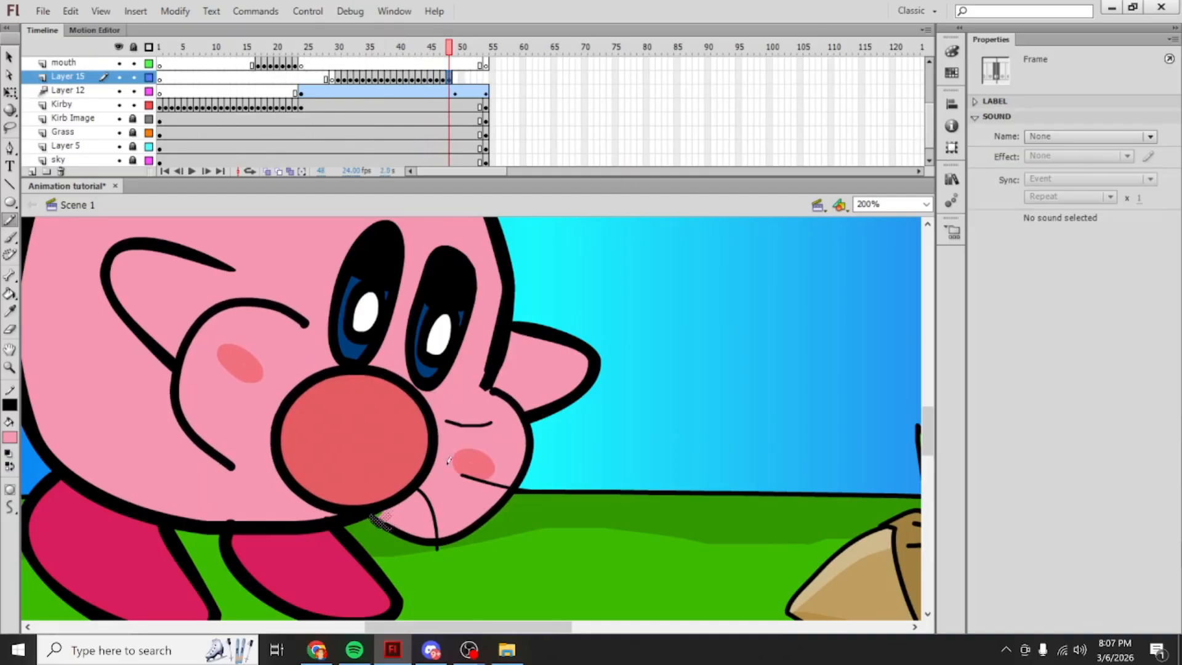
Step: Brush pink over the gap at the cheek's lower edge on frame 48 and continue Layer 15's keyframes through frame 55
left_click(10, 237)
left_click_drag(386, 515, 391, 521)
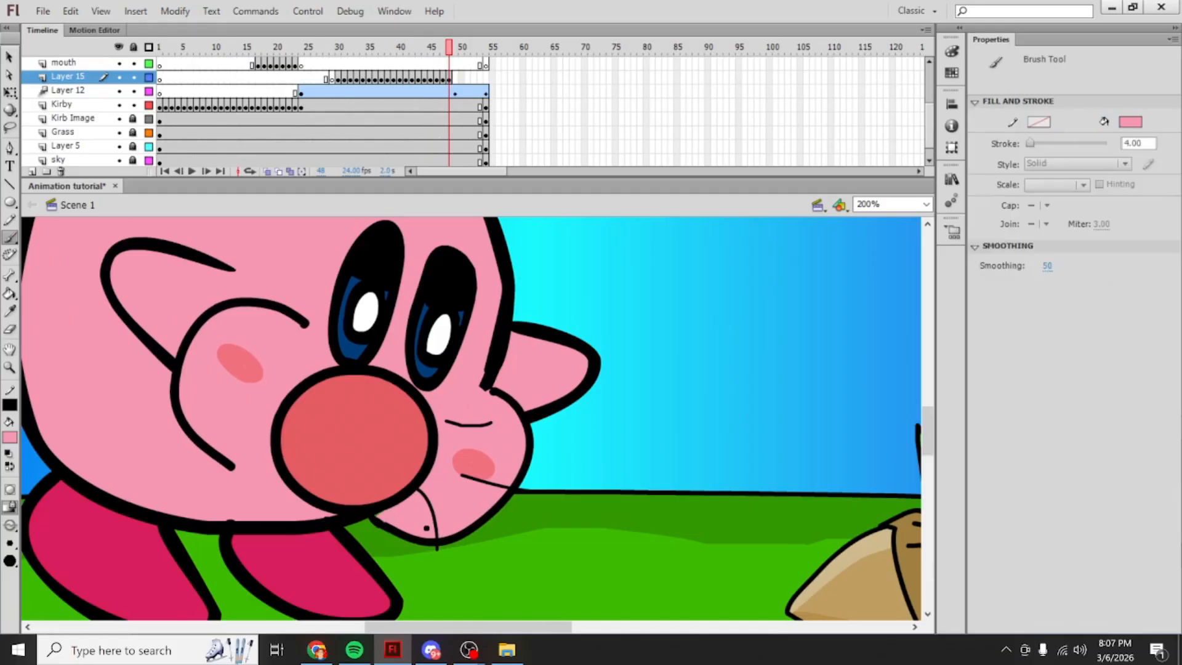
left_click(450, 77)
key("period")
key("F7")
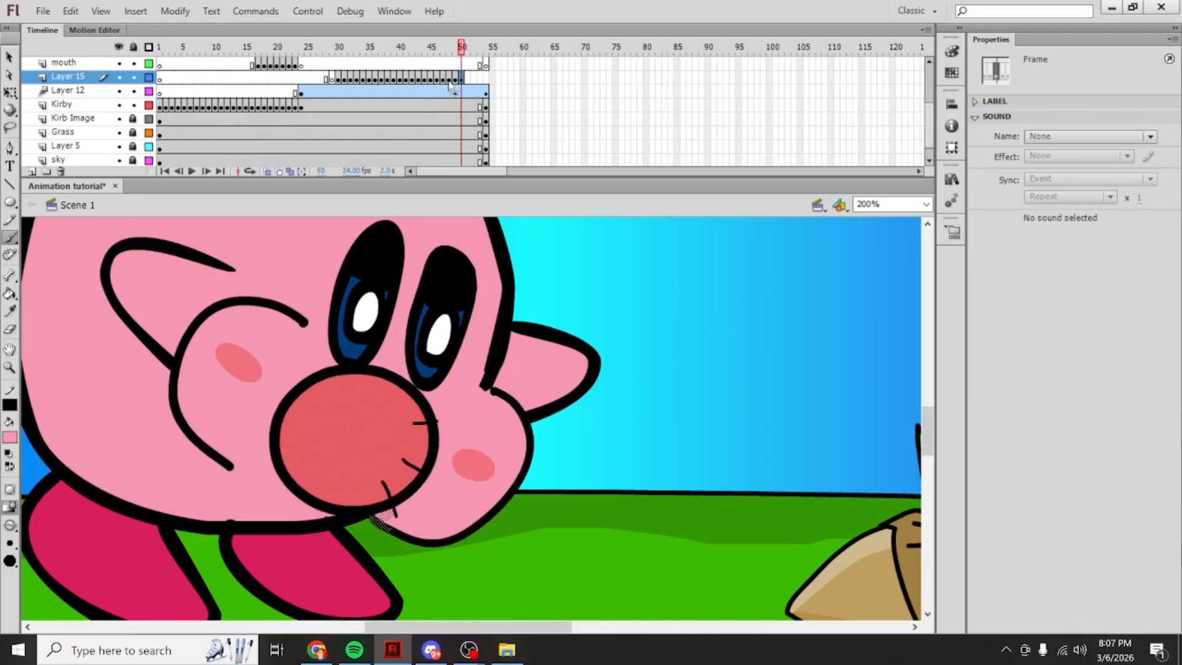
key("period")
key("F7")
key("F6")
key("F6")
key("F6")
key("F6")
Step: Play the animation and scrub through to frame 55 to check the patched cheek, then view the whole scene at 100%
left_click(277, 64)
left_click(308, 11)
left_click(308, 30)
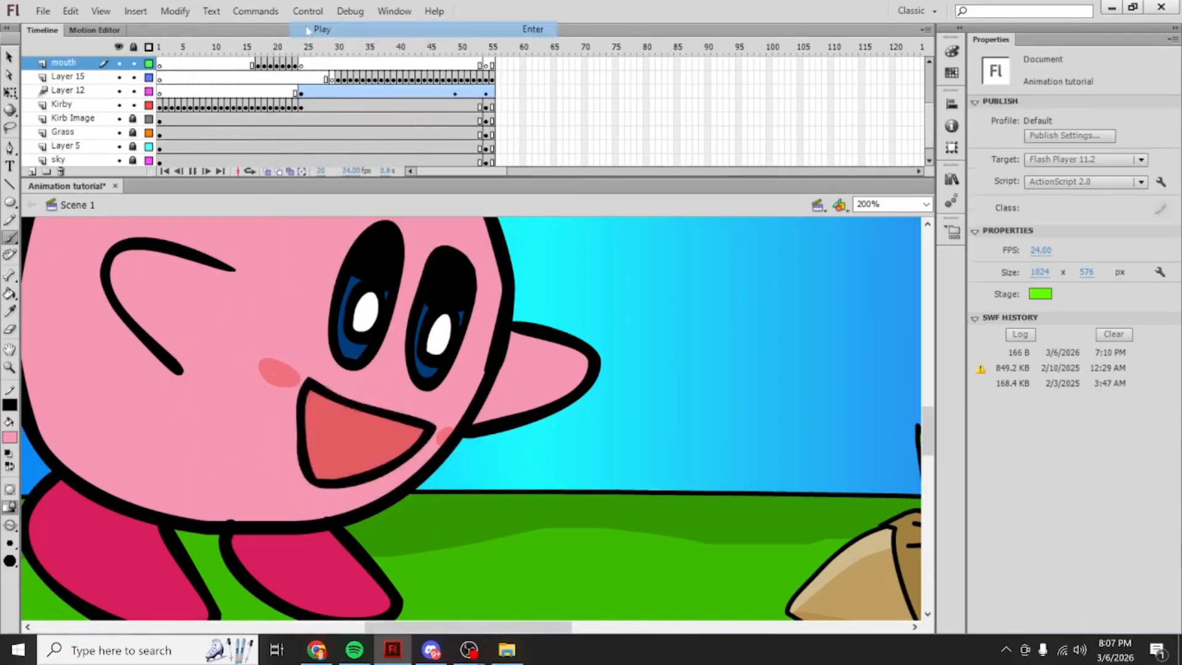
left_click(363, 48)
left_click_drag(363, 48, 492, 48)
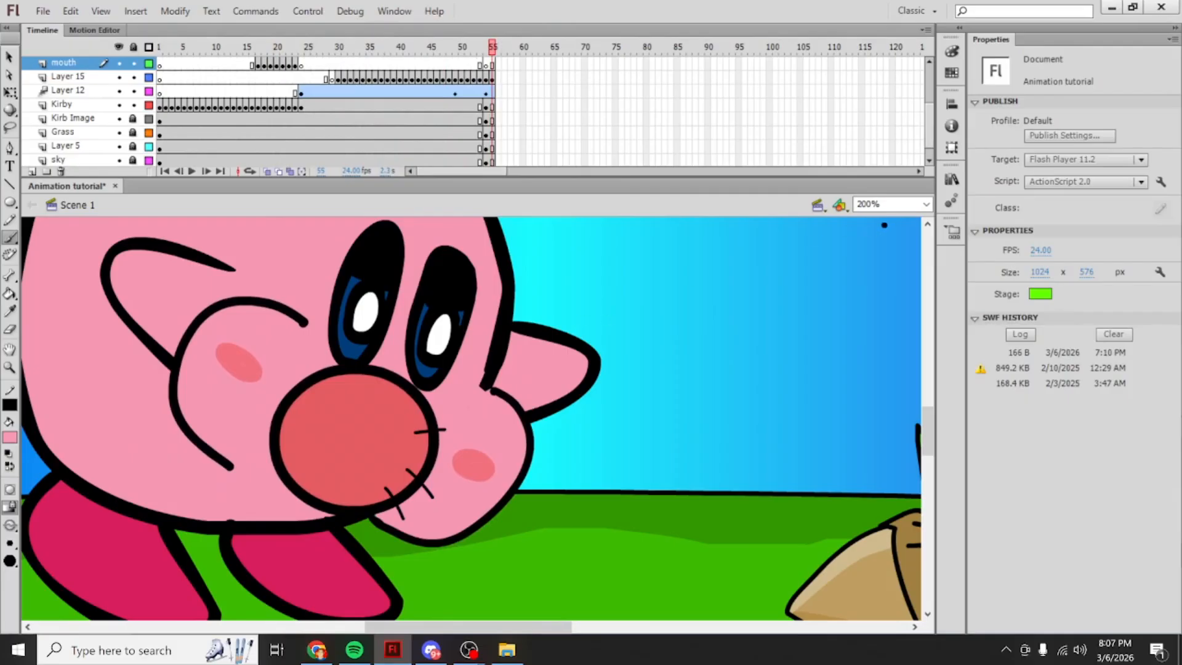
left_click(926, 204)
left_click(862, 268)
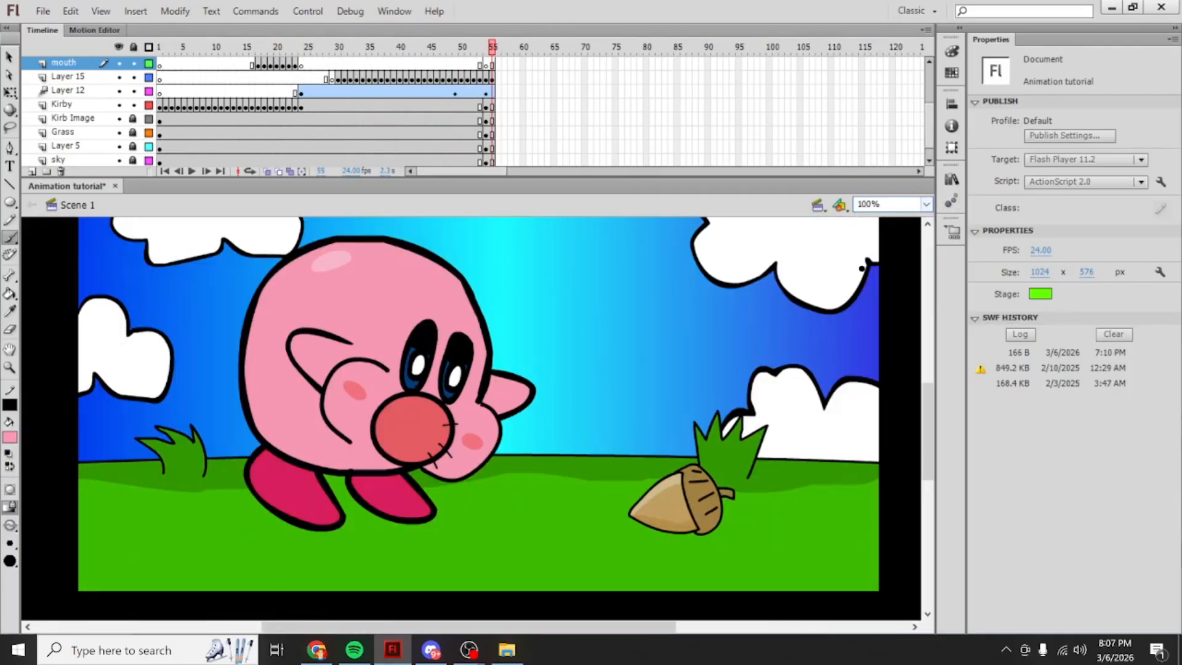
left_click(264, 48)
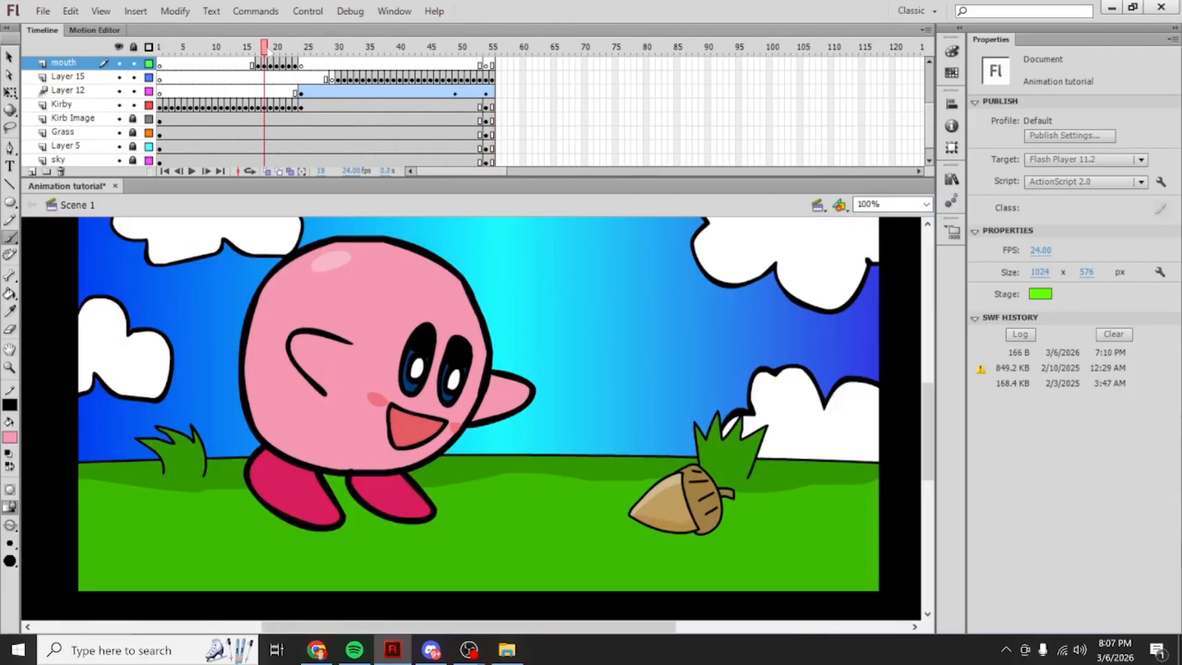
Step: Check which layer holds the acorn by hiding and showing layers, and unlock the Acorn layer
left_click(11, 57)
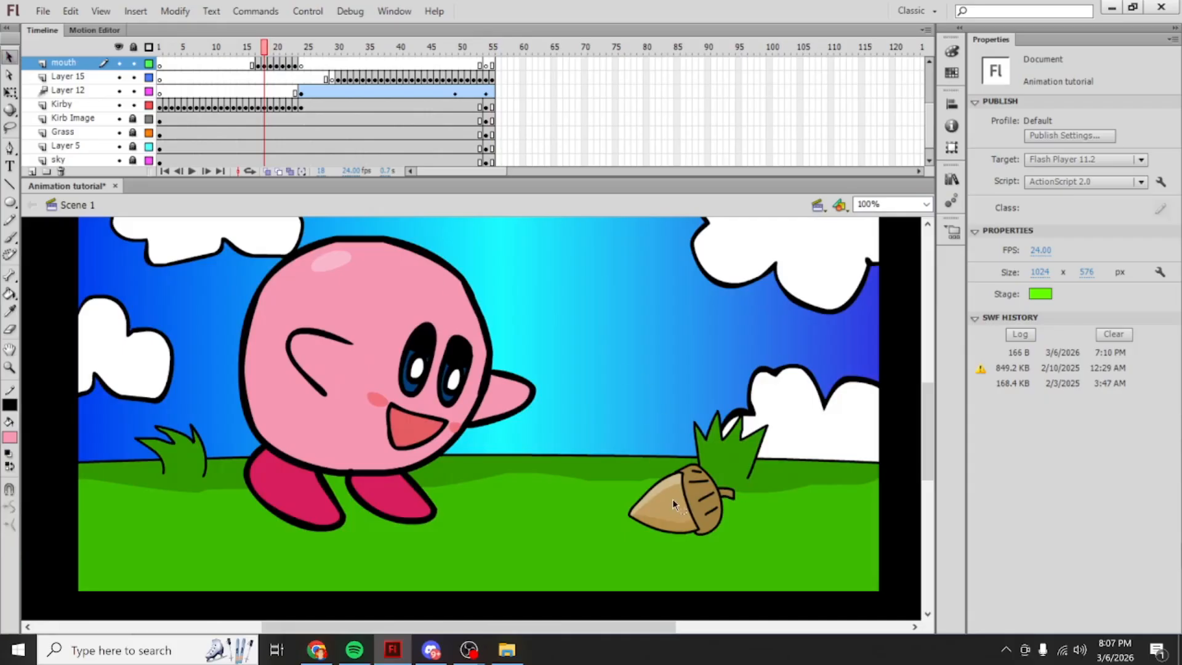
left_click(120, 119)
left_click(119, 133)
left_click(119, 132)
left_click(119, 147)
left_click(119, 147)
left_click(118, 160)
left_click(118, 160)
left_click(118, 118)
scroll(123, 120, "down", 1)
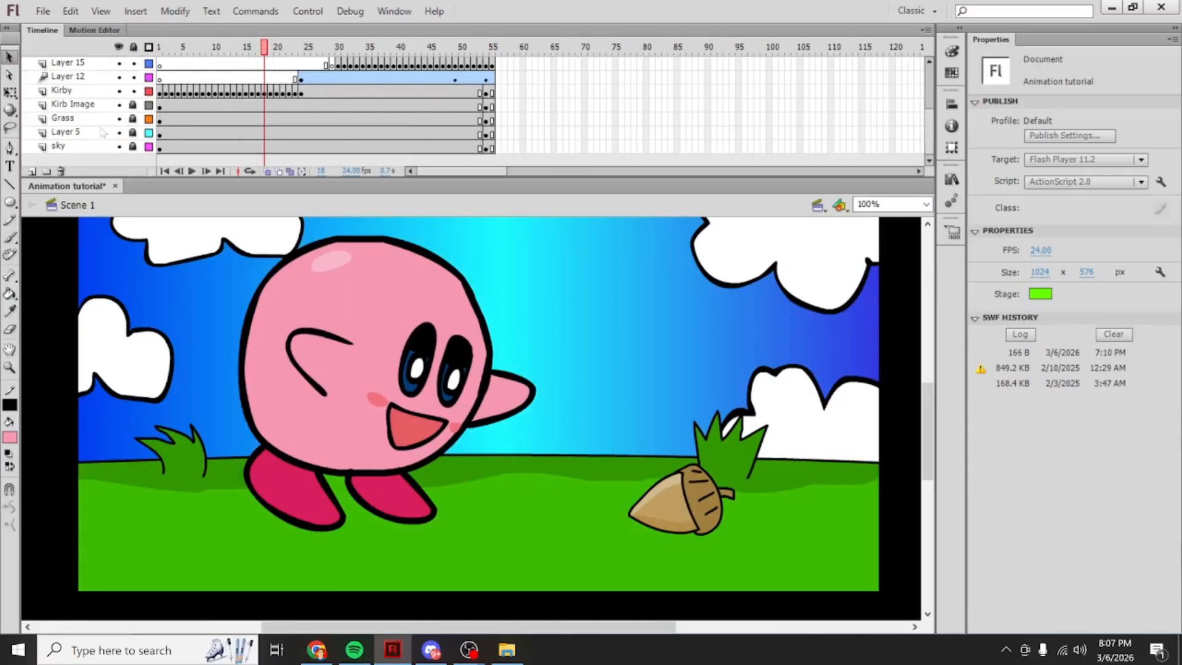
scroll(103, 132, "up", 3)
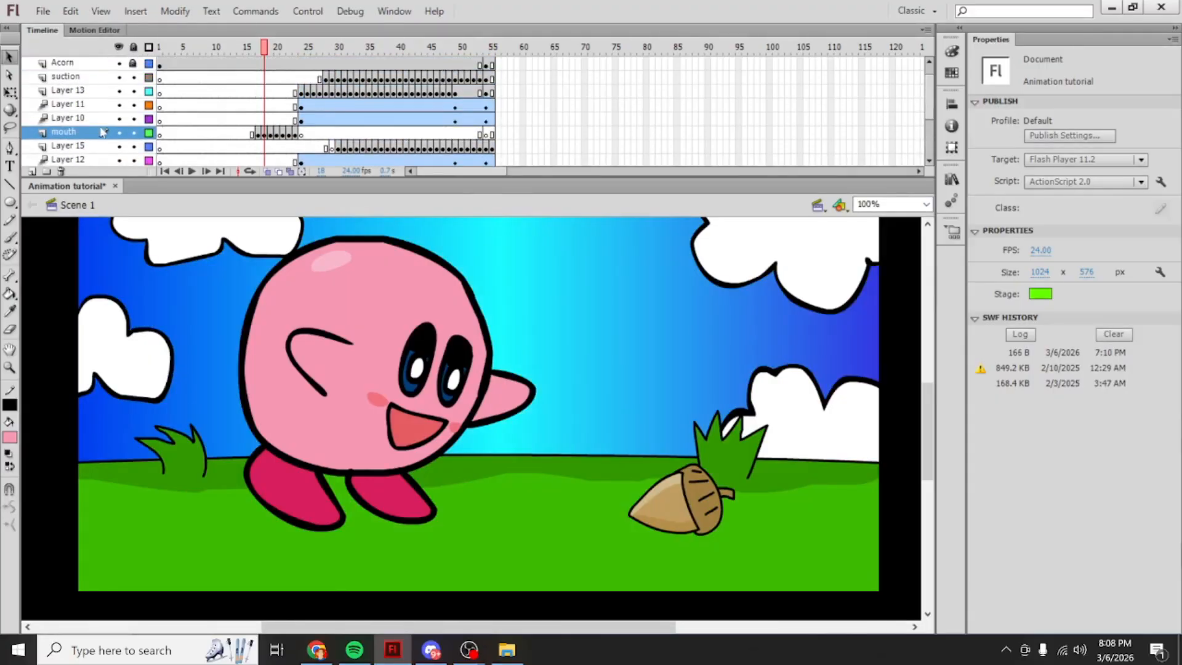
scroll(121, 89, "up", 1)
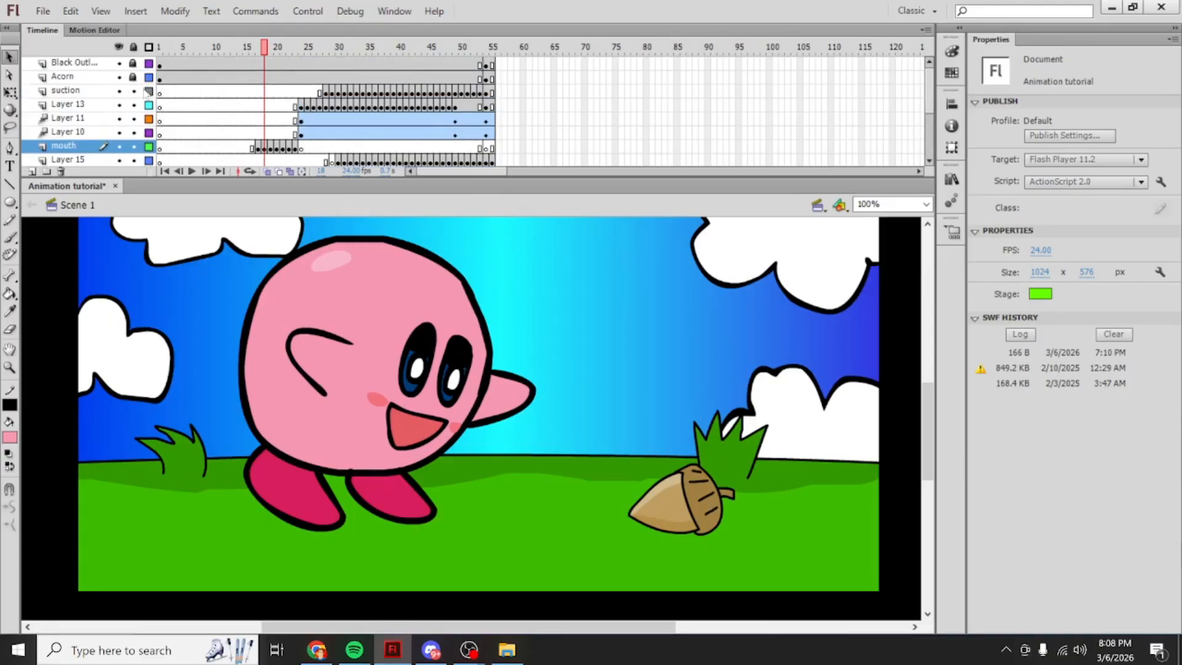
left_click(133, 77)
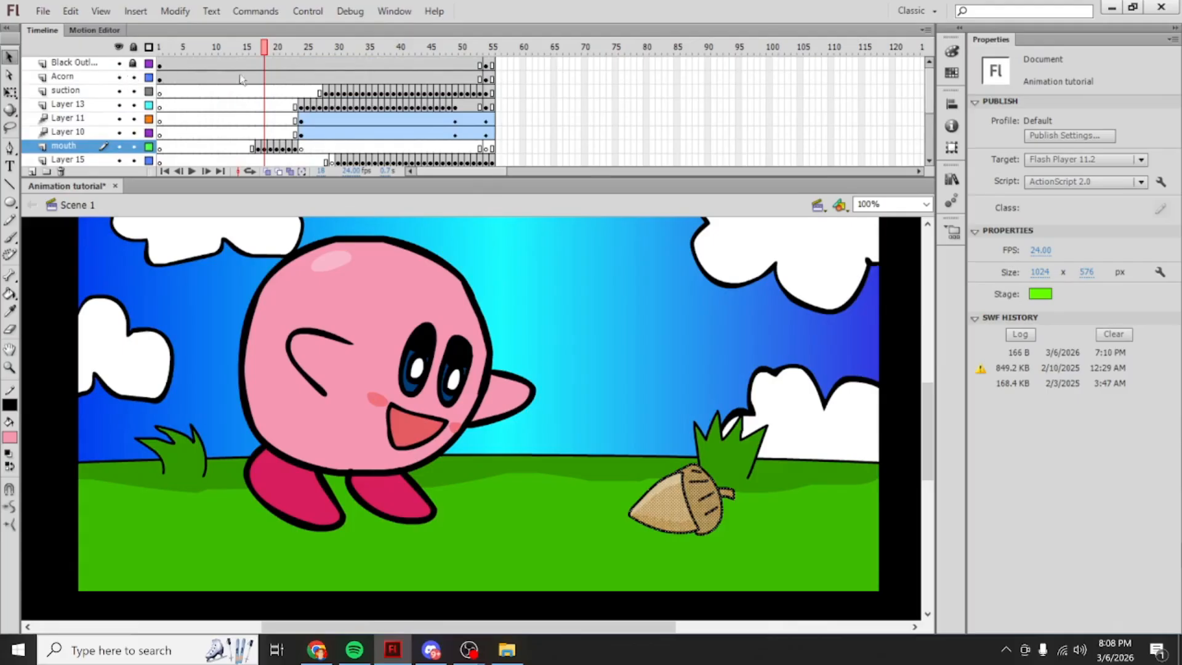
Step: Remove the Acorn layer's frames after frame 50 and place a keyframe at frame 50
left_click(265, 77)
left_click(496, 80)
left_click(485, 81)
left_click_drag(419, 53, 461, 65)
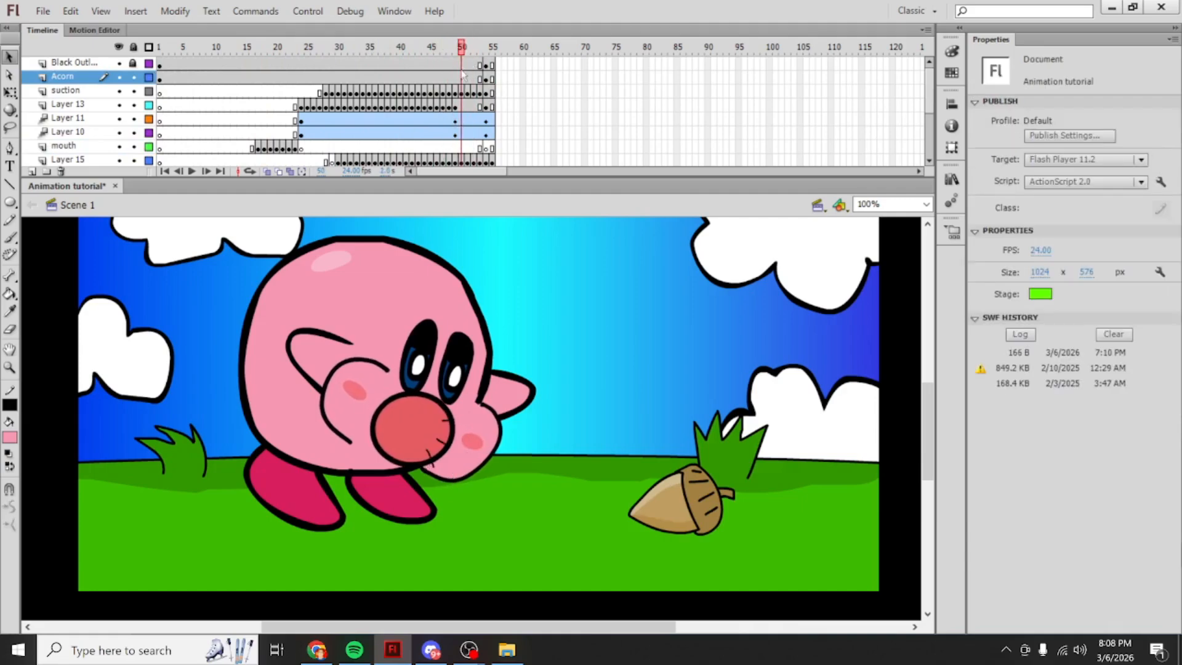
left_click(462, 77)
left_click_drag(515, 79, 463, 78)
right_click(463, 79)
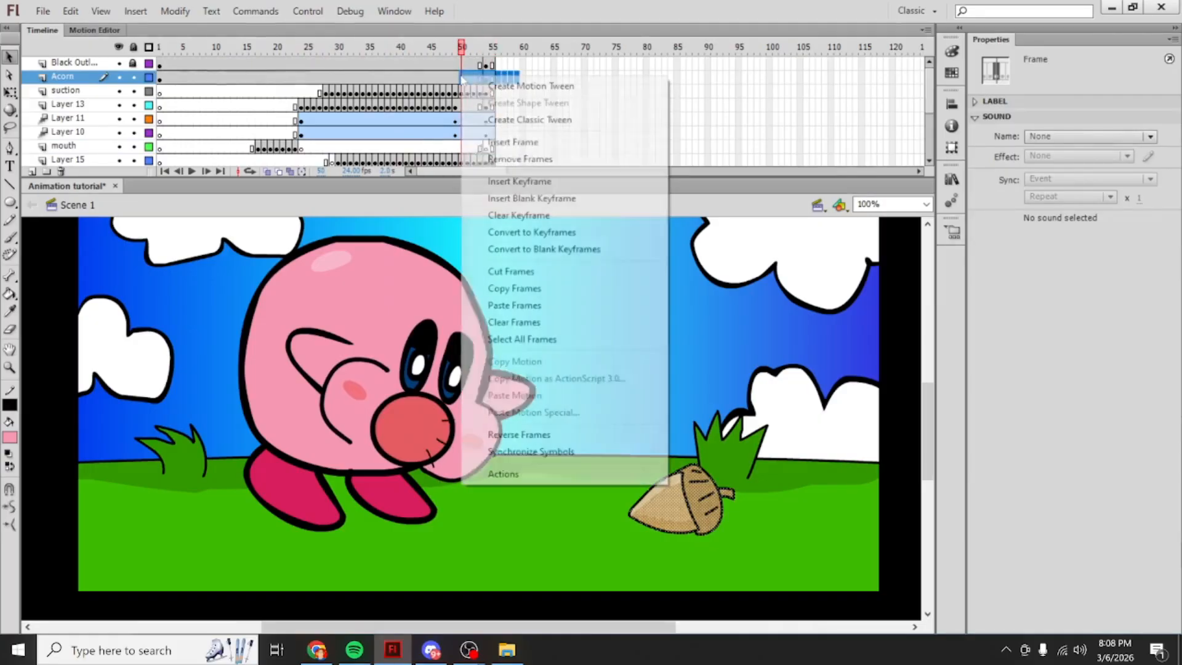
left_click(508, 158)
left_click(492, 78)
left_click_drag(486, 80, 459, 82)
left_click(460, 81)
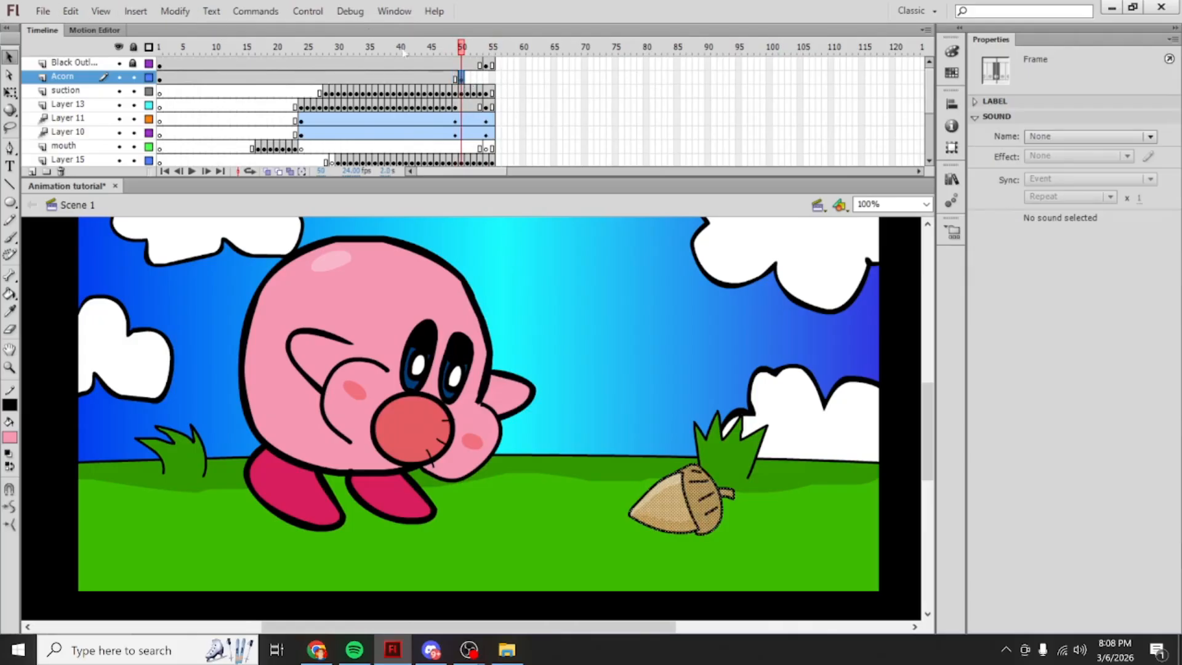
Step: Rotate the acorn slightly counterclockwise on frame 50 with the Free Transform tool
left_click(460, 79)
key("q")
left_click(462, 78)
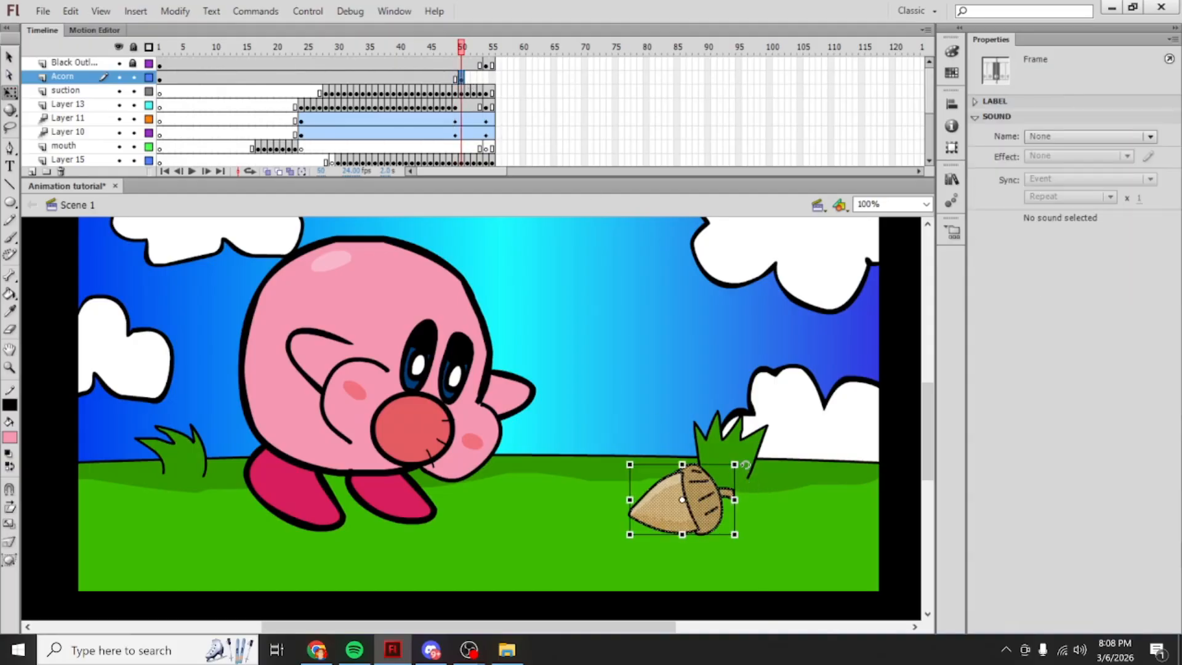
mouse_move(745, 464)
left_mouse_down()
mouse_move(729, 455)
mouse_move(709, 490)
left_mouse_up()
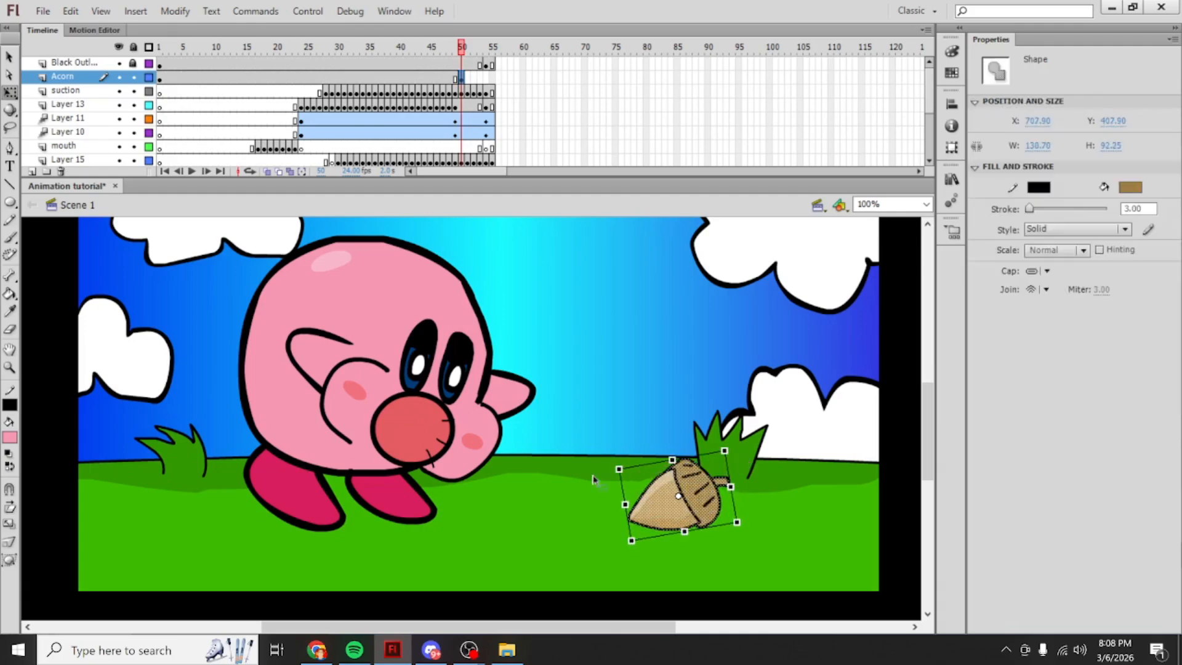
Step: Add a keyframe at frame 51, rotate the acorn further counterclockwise and lift it slightly toward Kirby, and insert a keyframe at frame 52
key(".")
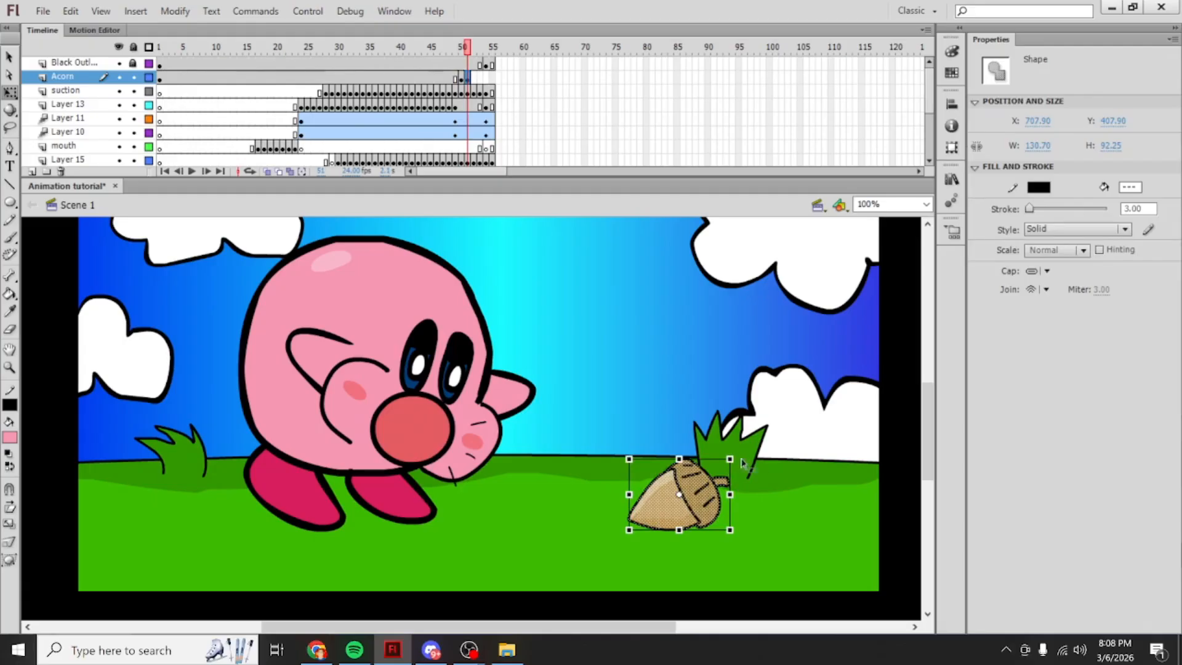
left_click_drag(738, 455, 729, 442)
left_click_drag(695, 490, 680, 485)
key(".")
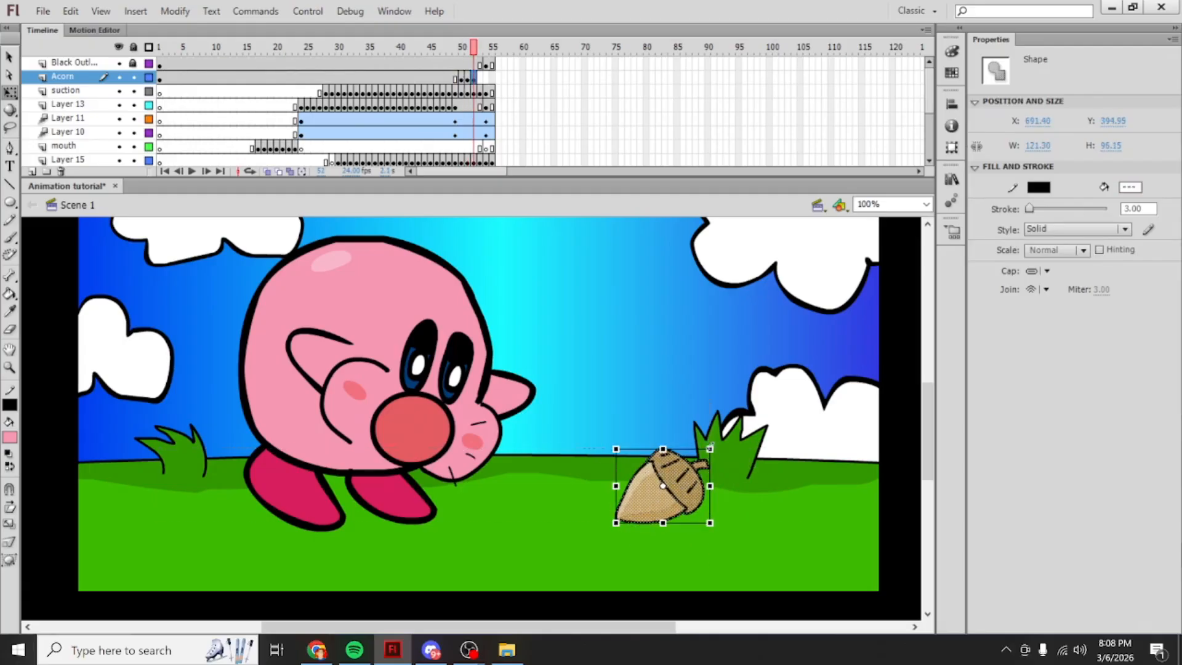
Step: Rotate the acorn further counterclockwise and shift it toward Kirby on frame 52, add a keyframe at frame 53, and compare neighbouring frames
mouse_move(703, 439)
left_mouse_down()
mouse_move(655, 460)
mouse_move(685, 434)
left_mouse_up()
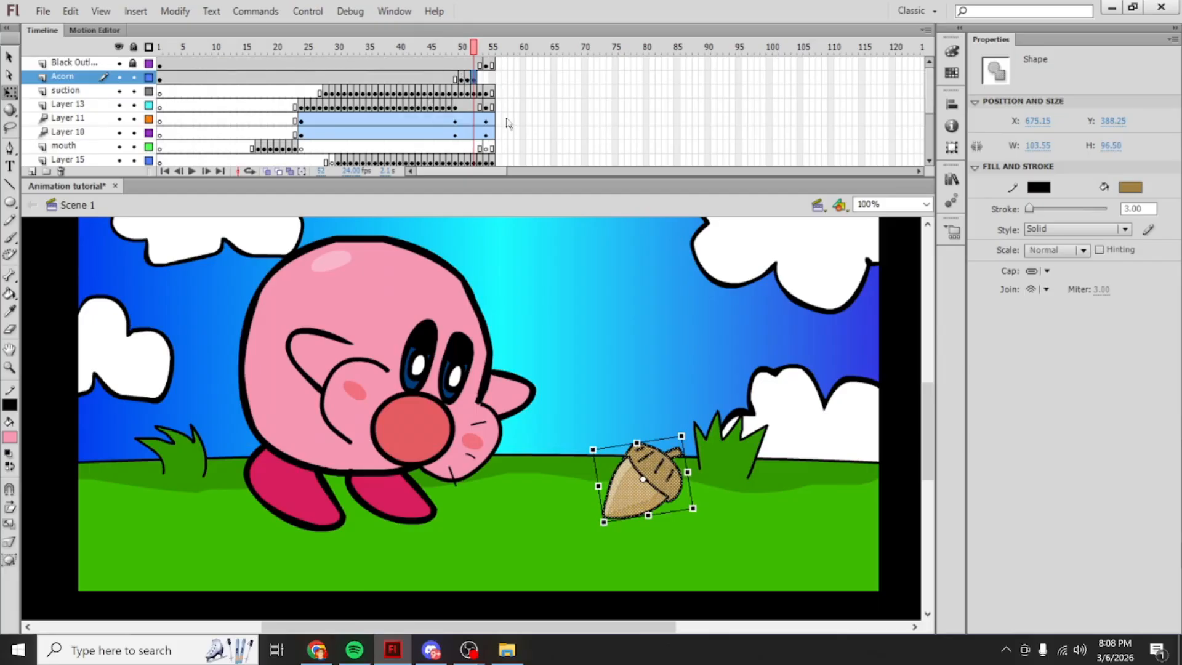
key(".")
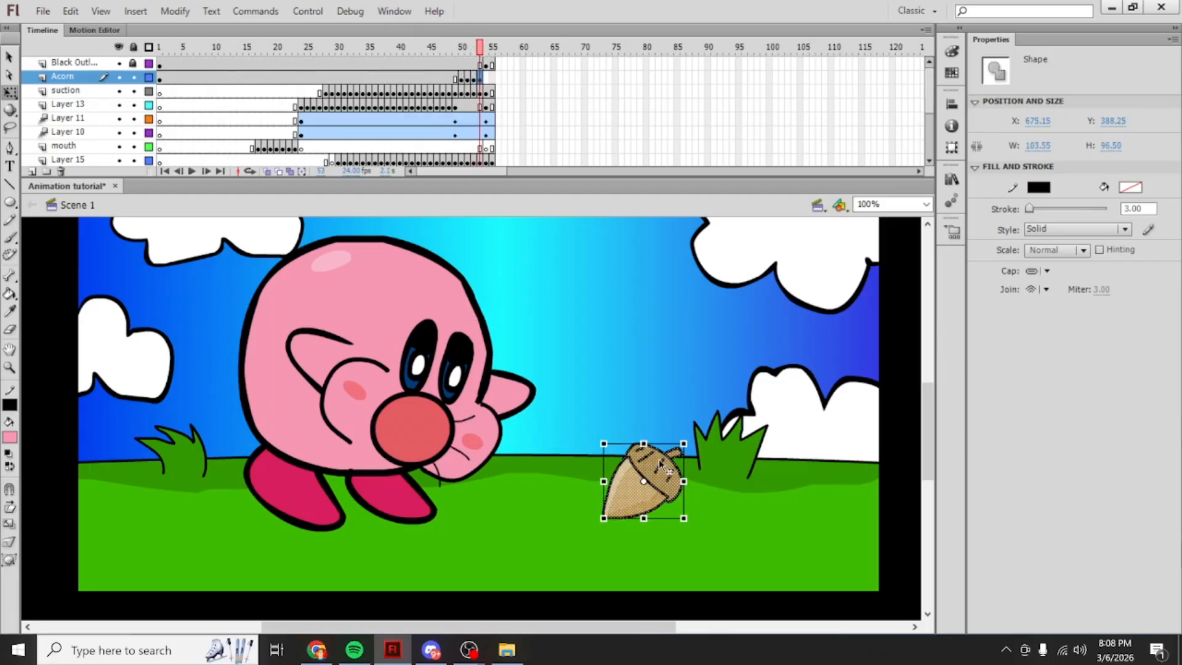
left_click(474, 78)
left_click(468, 78)
left_click(473, 78)
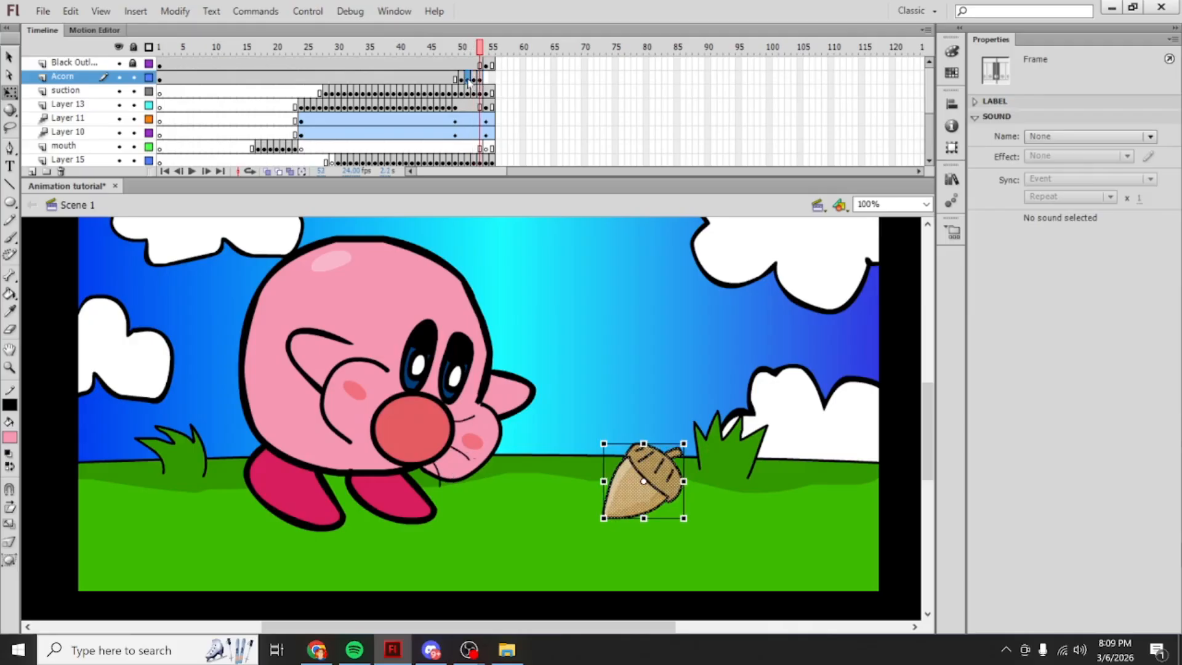
left_click(474, 78)
left_click(480, 78)
Step: Rotate the acorn and move it closer to Kirby over frames 53 to 55, adding keyframes through frame 56
left_click_drag(683, 443, 608, 460)
key("F6")
key("F6")
left_click_drag(633, 435, 622, 427)
left_click_drag(589, 463, 576, 461)
key("F6")
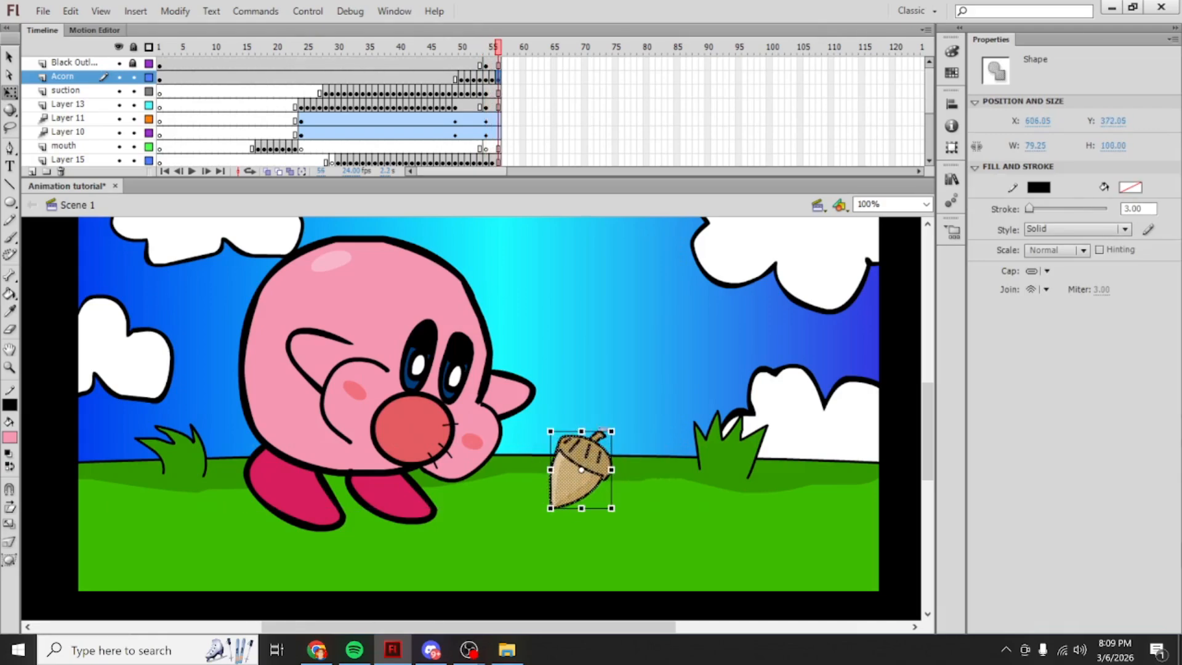
Step: Turn, shrink and pull the acorn to the edge of Kirby's mouth from frame 56 on, adding keyframes through frame 61
left_click_drag(614, 425, 506, 410)
key("F6")
key("F6")
key("F6")
key("ctrl+z")
key("F6")
left_click_drag(514, 455, 473, 446)
key("F6")
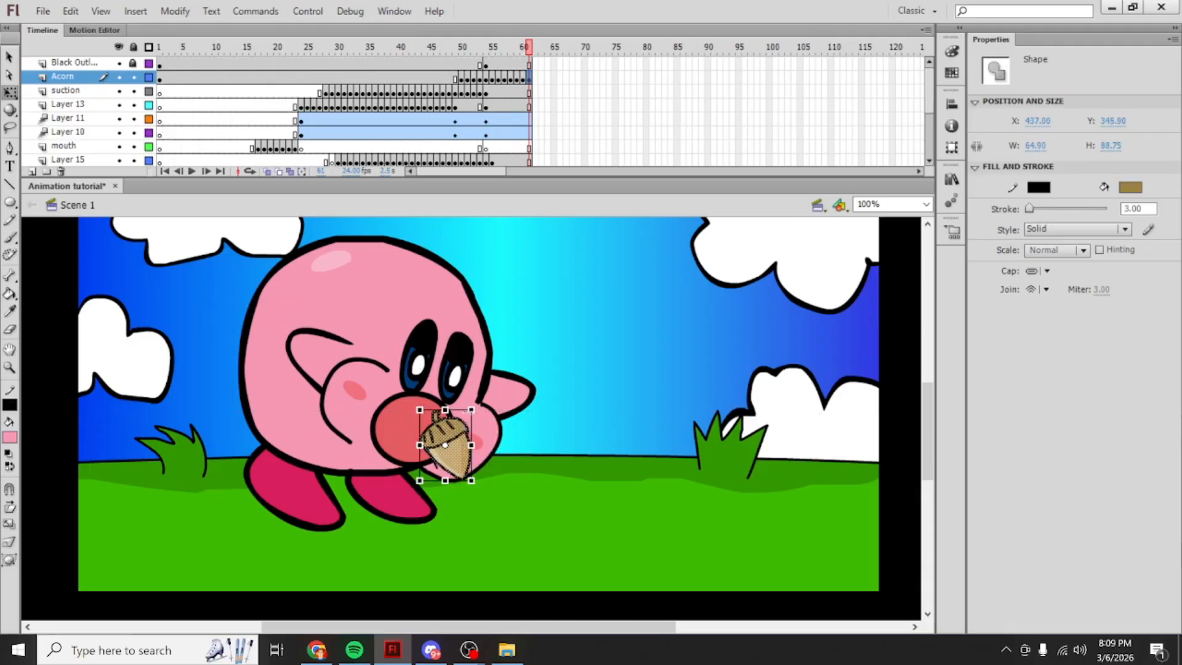
Step: Move the acorn through the mouth and past it onto Kirby's cheek, adding keyframes through frame 66, and cut the acorn from frame 66
key("F6")
left_click_drag(471, 401, 330, 416)
key("F6")
key("F6")
key("F6")
key("F6")
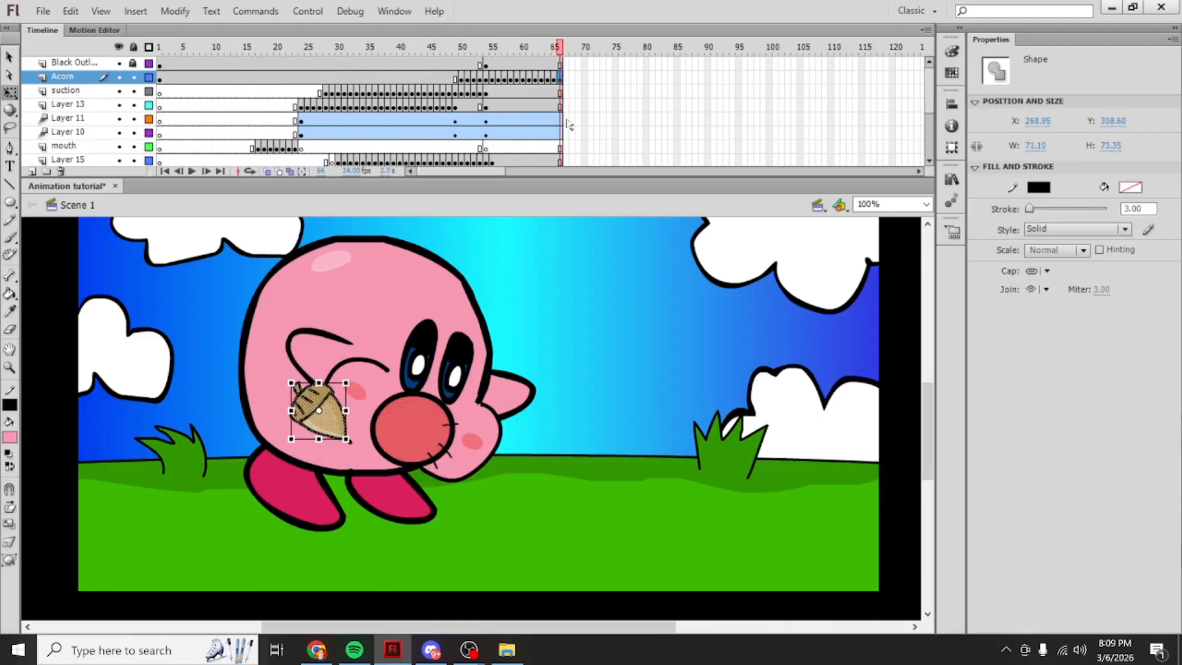
right_click(561, 78)
left_click(577, 272)
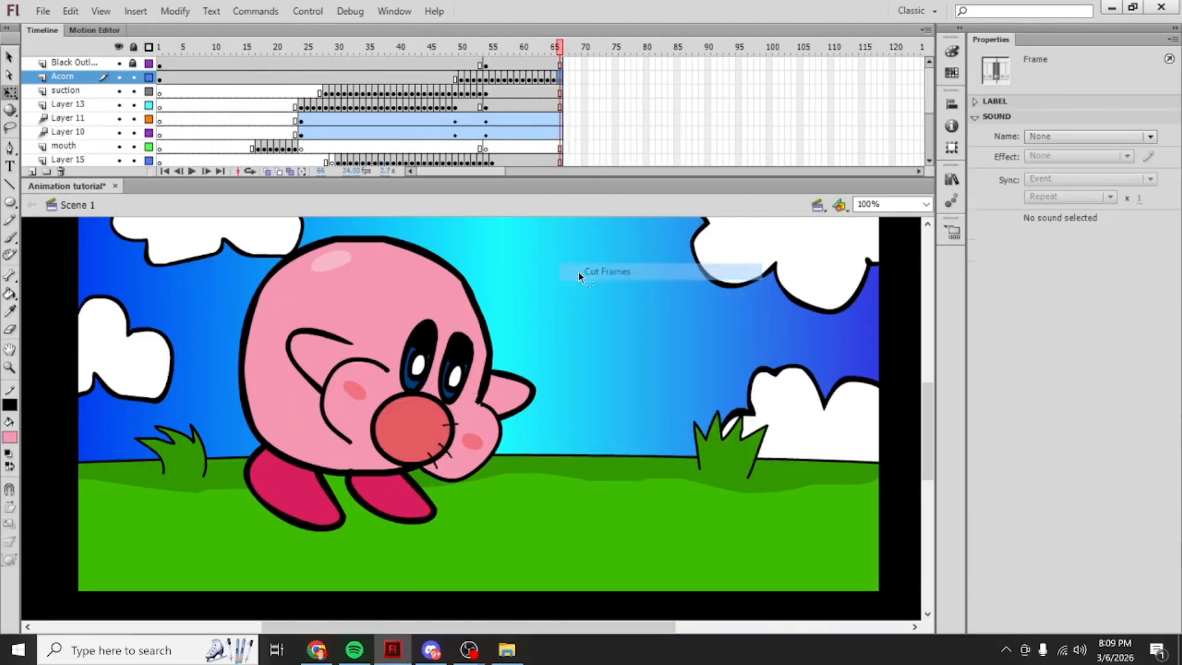
Step: Examine the acorn against Kirby's mouth at 400% on frames 61 to 63 and check which layers hold the body and cheek shapes
left_click_drag(512, 50, 541, 54)
left_click(926, 204)
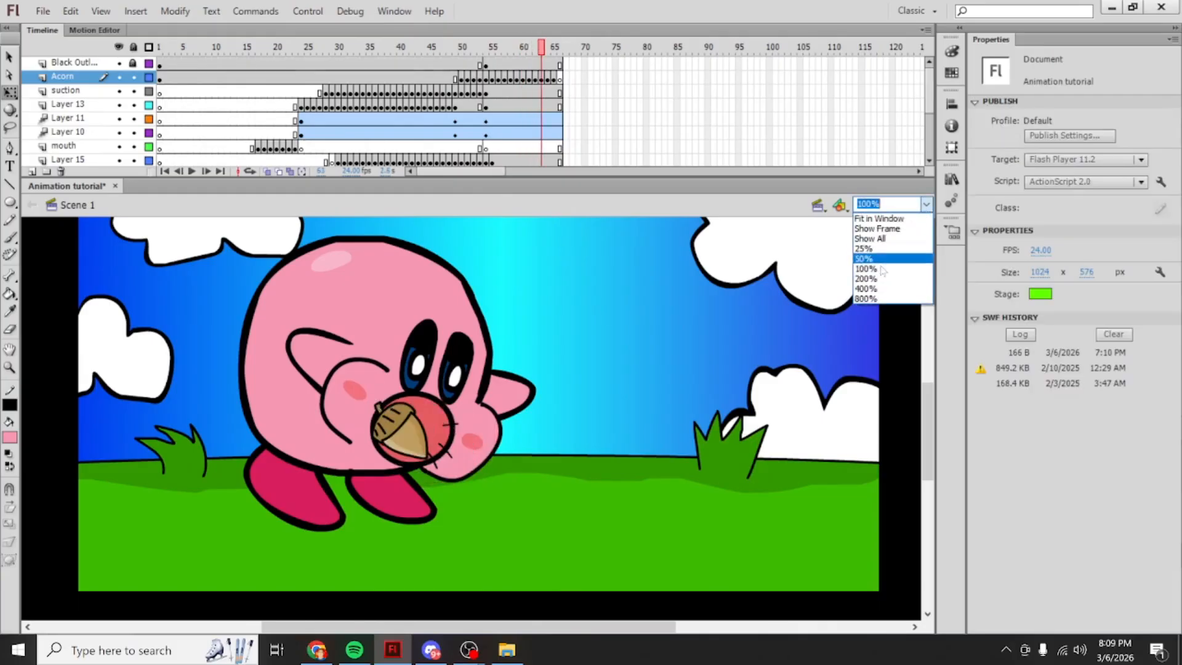
left_click(866, 288)
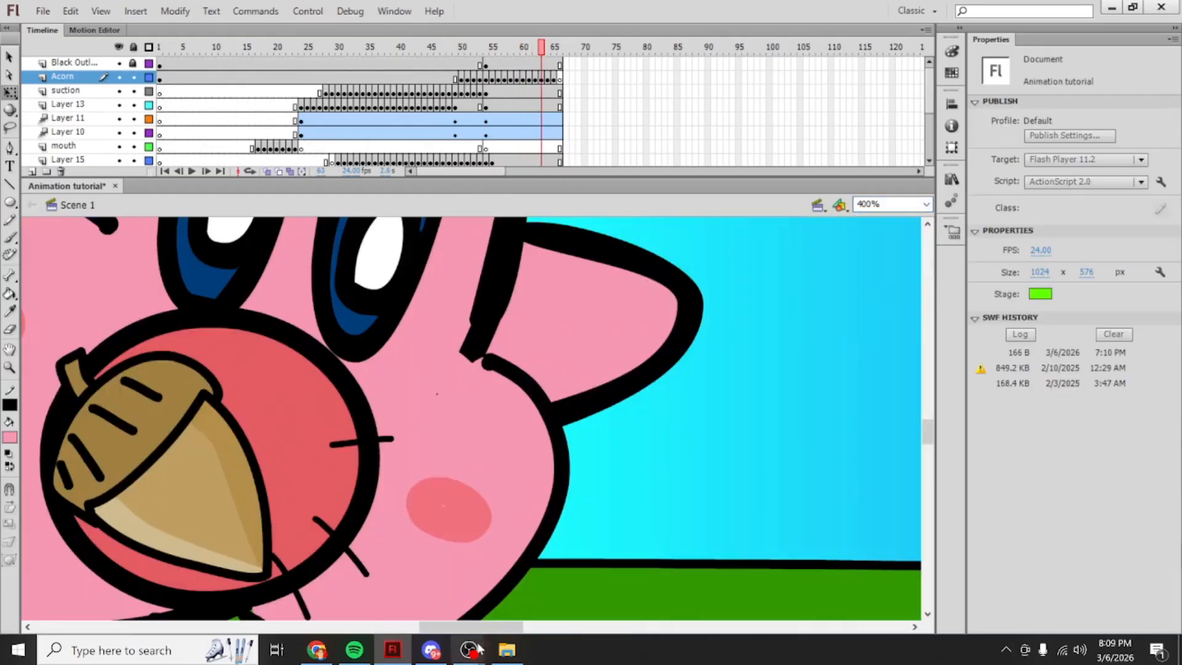
left_click_drag(481, 625, 440, 625)
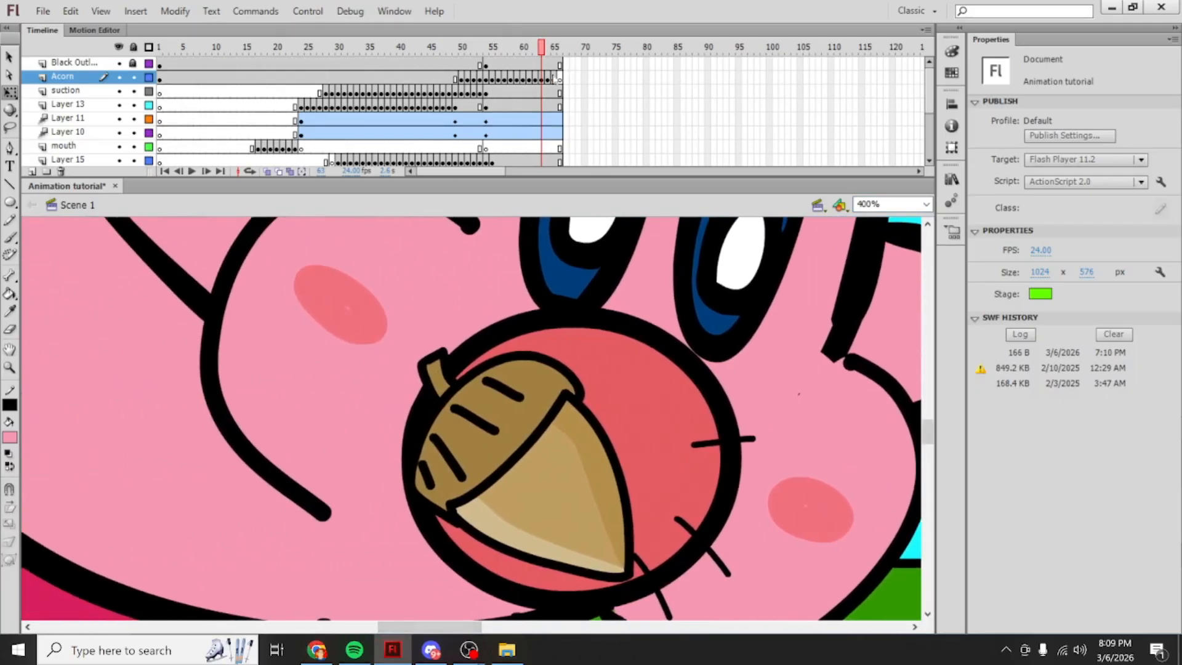
left_click_drag(542, 52, 532, 77)
left_click(362, 270)
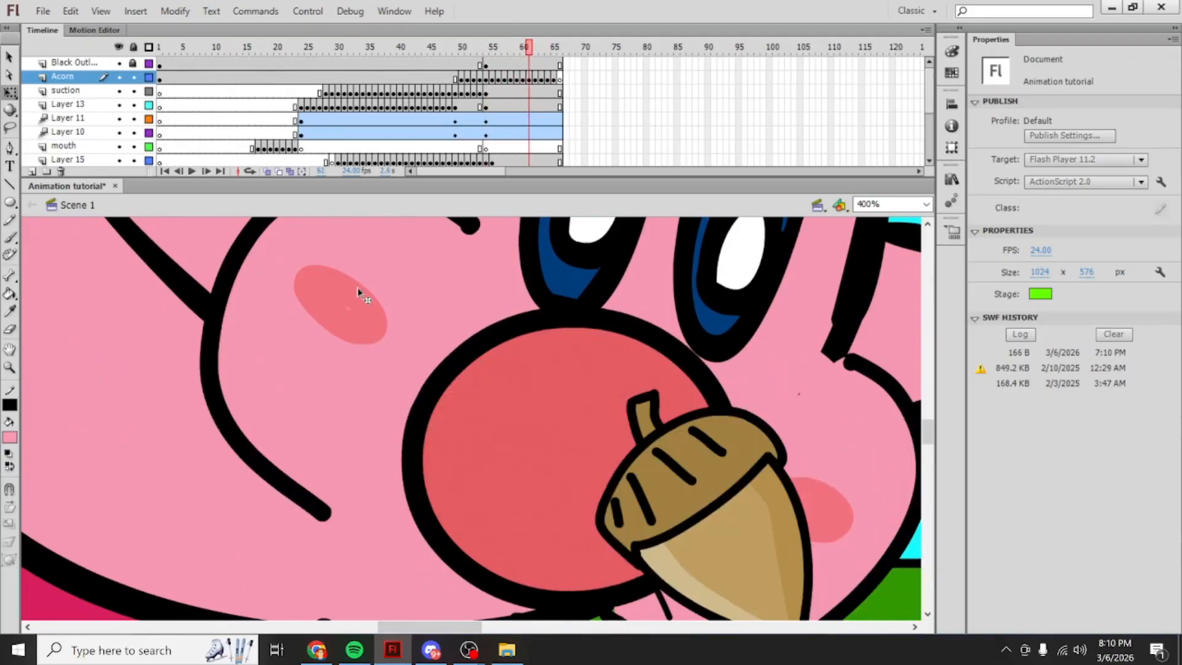
left_click(359, 293)
left_click(778, 391)
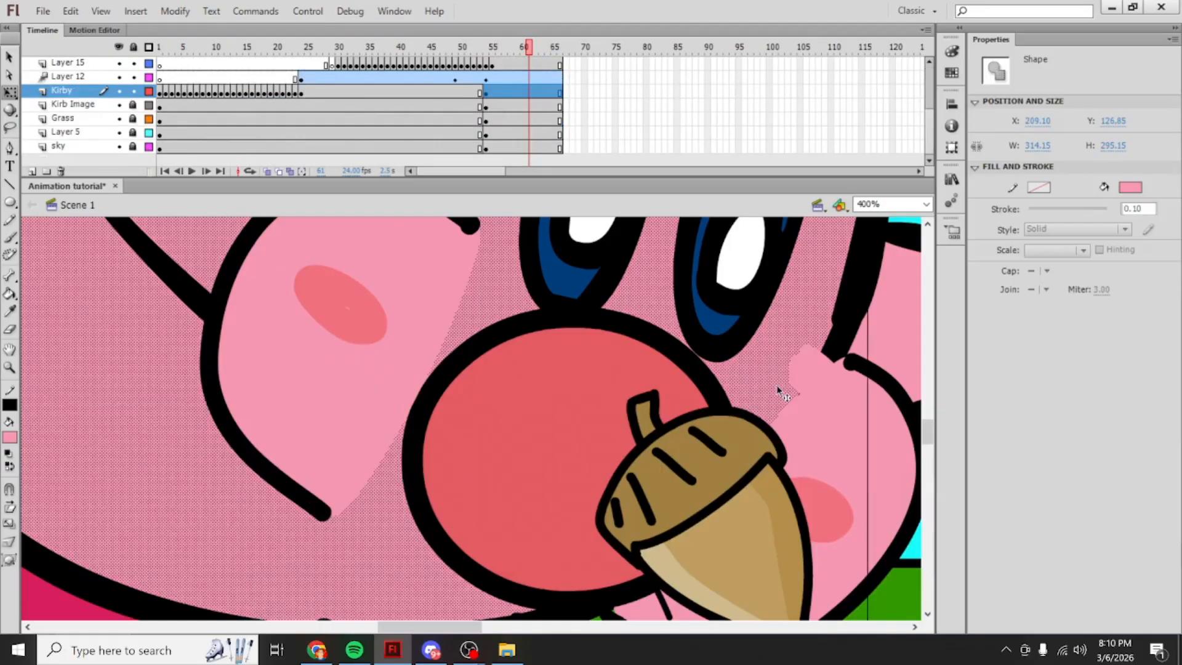
left_click(370, 349)
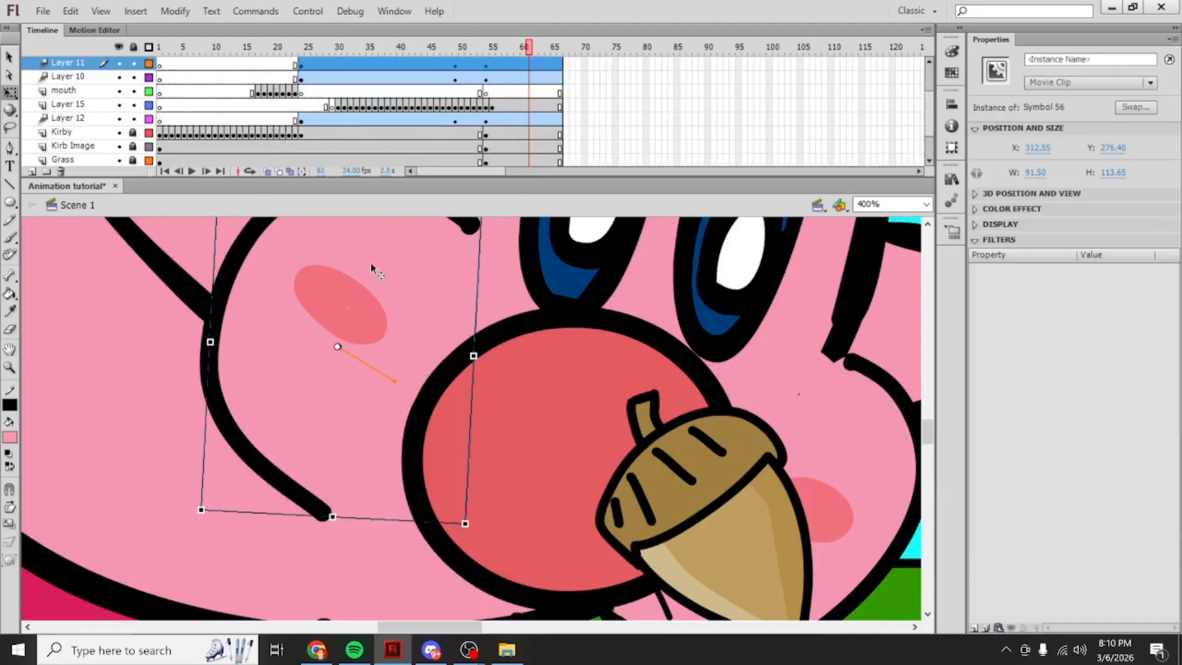
Step: Lock all layers, keep them visible, and unlock only the Acorn layer for editing
left_click(134, 48)
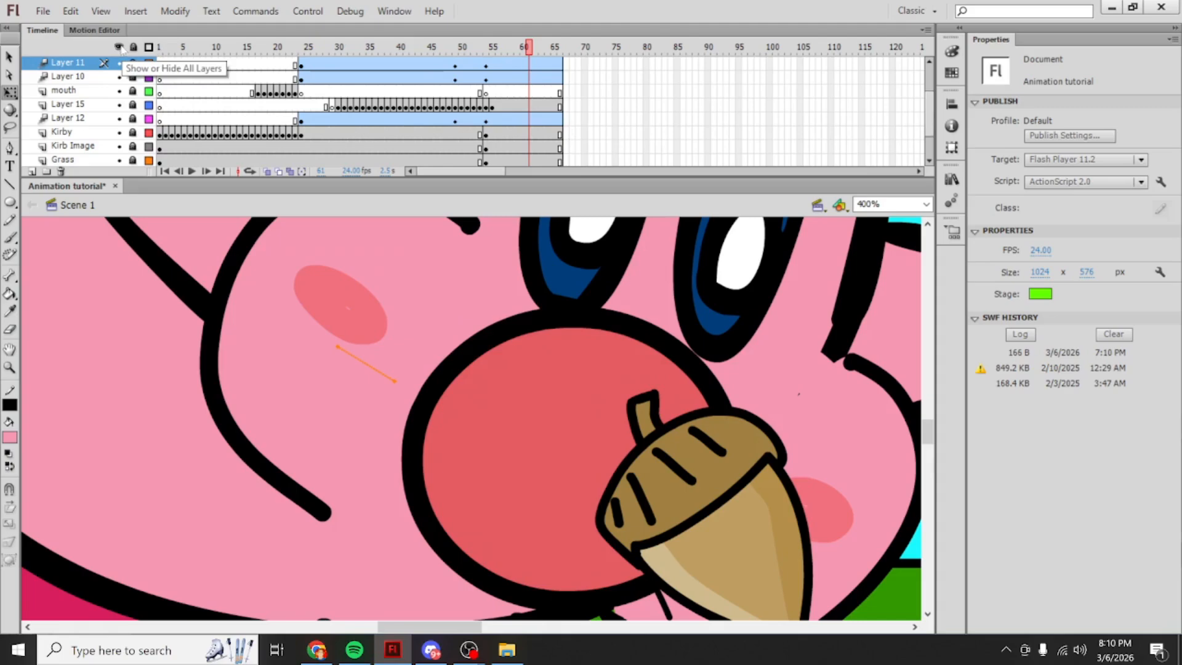
left_click(118, 48)
left_click(119, 48)
left_click(119, 48)
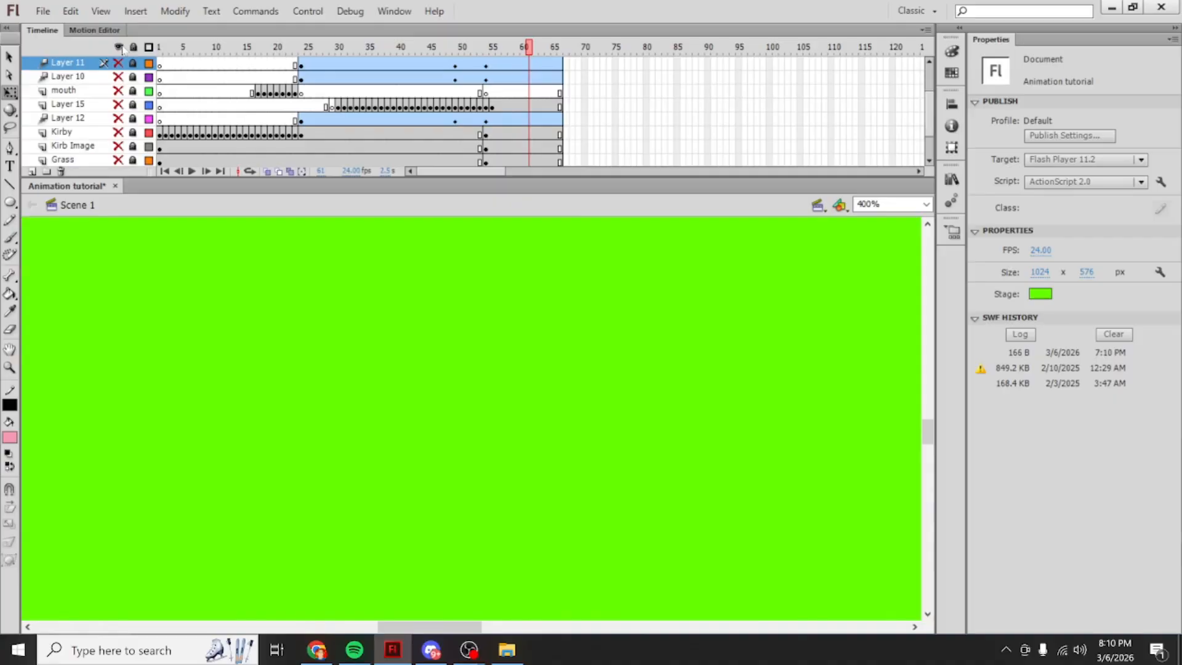
left_click(120, 48)
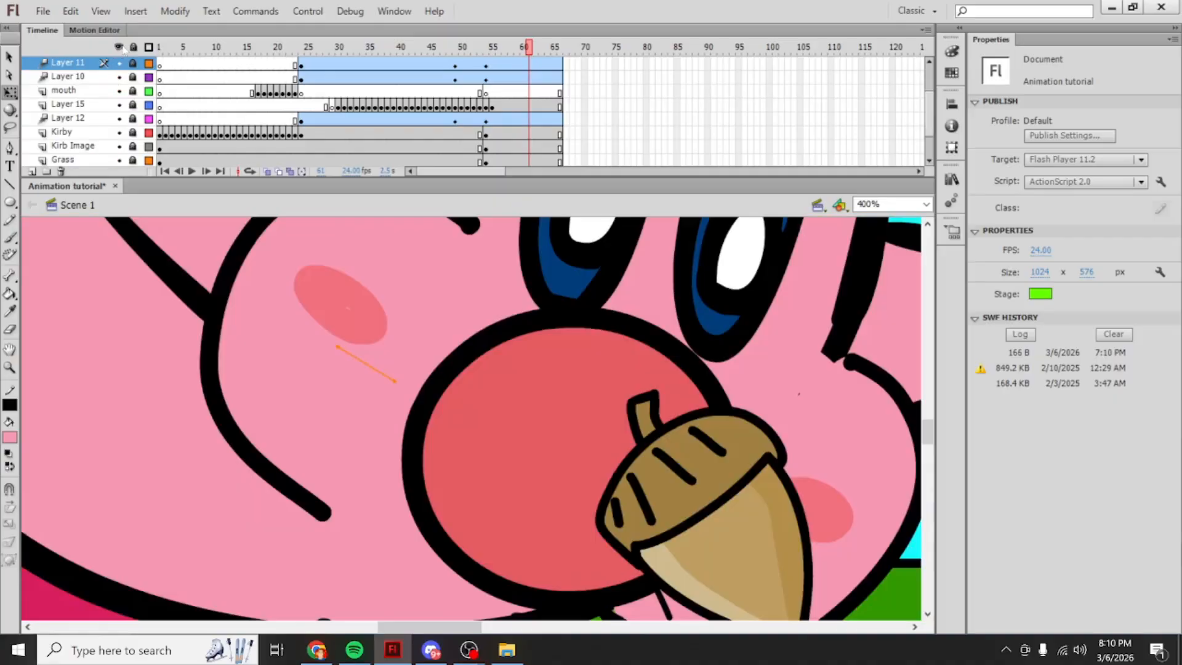
left_click(120, 48)
left_click(120, 48)
left_click(134, 48)
left_click(133, 48)
left_click(134, 48)
left_click(134, 48)
scroll(68, 89, "up", 4)
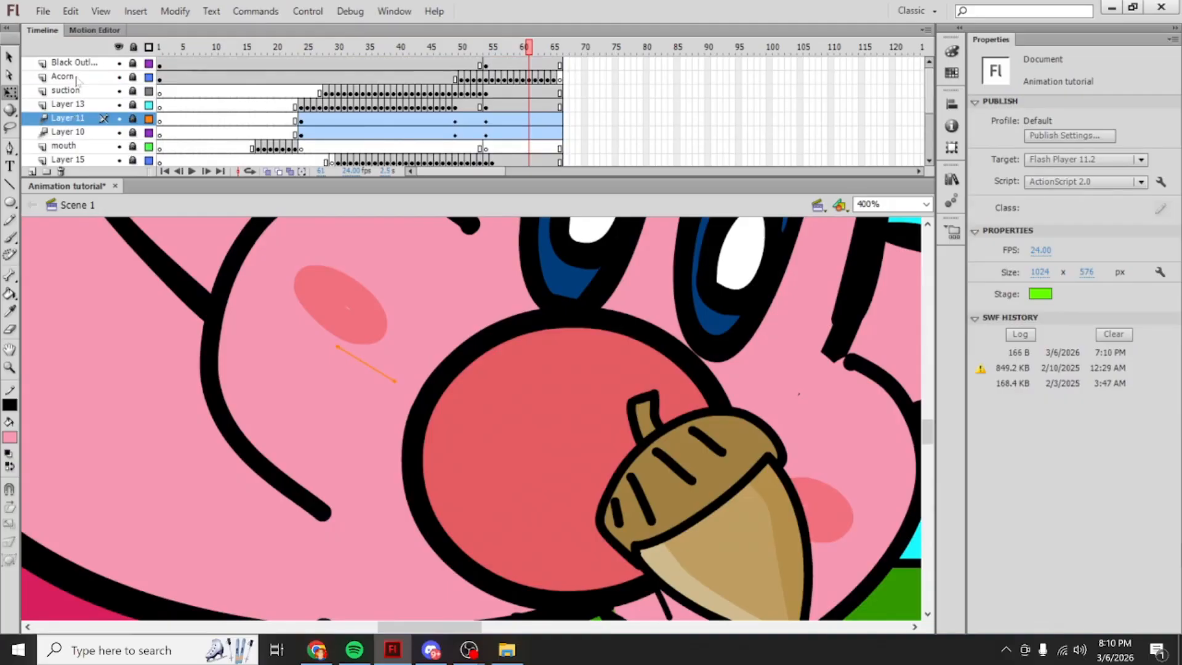
left_click(92, 77)
left_click(663, 431)
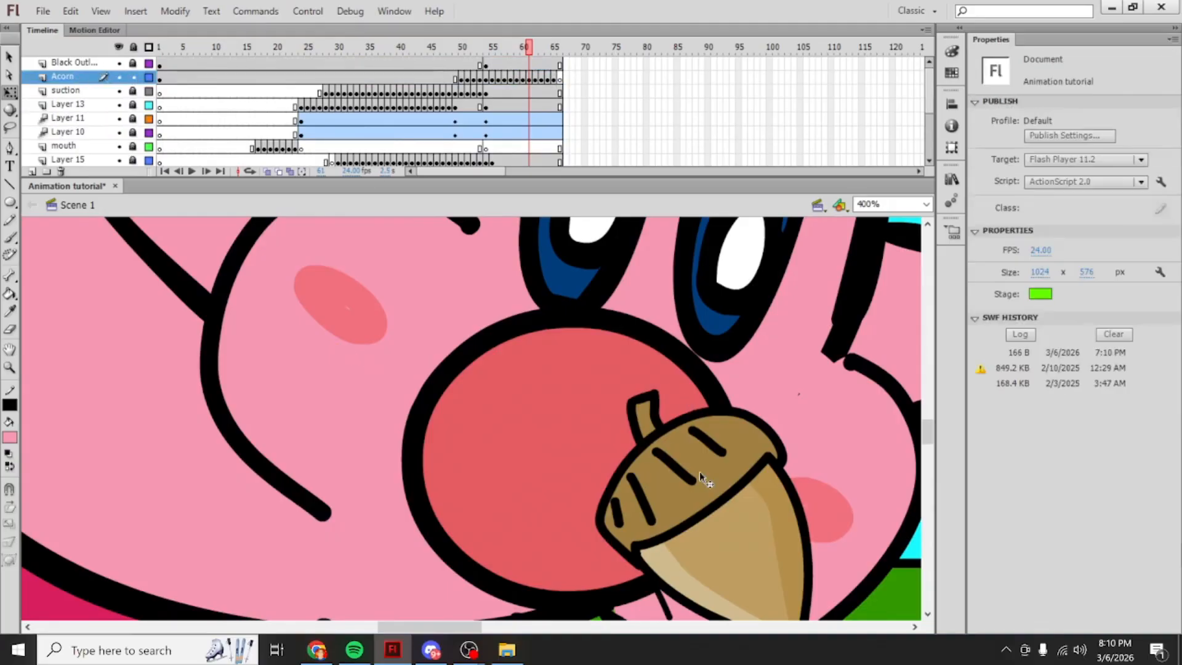
left_click(699, 471)
Step: Erase the parts of the acorn that stick out past the mouth outline on frame 63
left_click(535, 78)
left_click(543, 79)
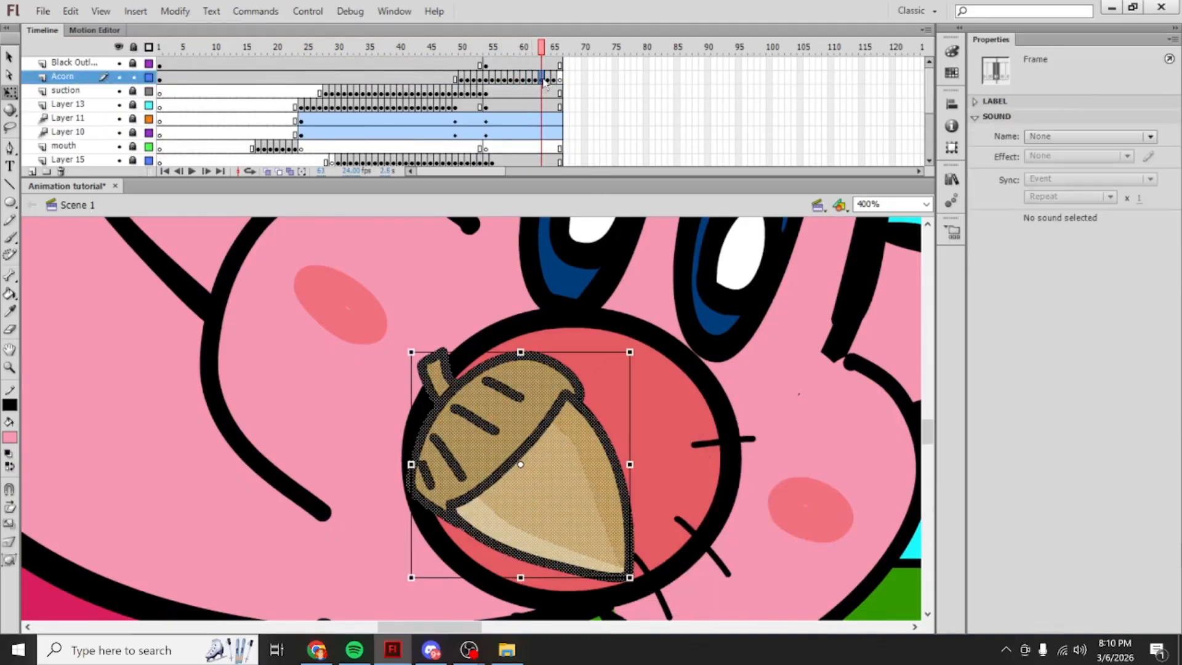
left_click(10, 330)
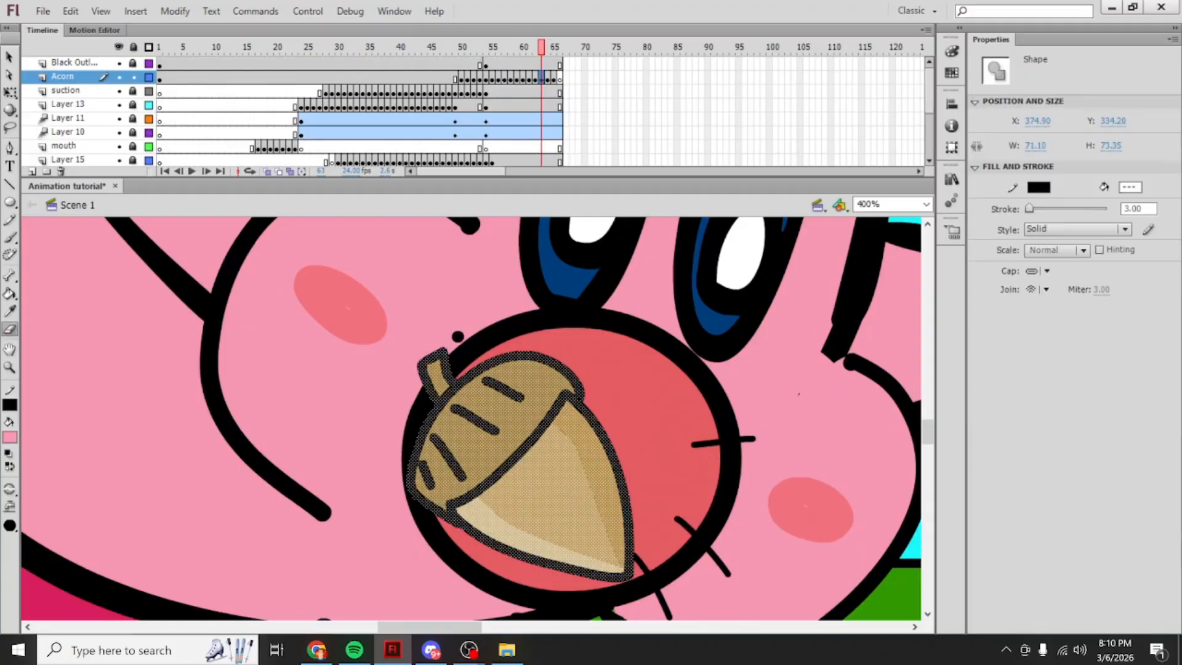
mouse_move(458, 338)
left_mouse_down()
mouse_move(409, 405)
mouse_move(455, 352)
mouse_move(411, 443)
mouse_move(427, 540)
mouse_move(427, 408)
mouse_move(409, 490)
left_mouse_up()
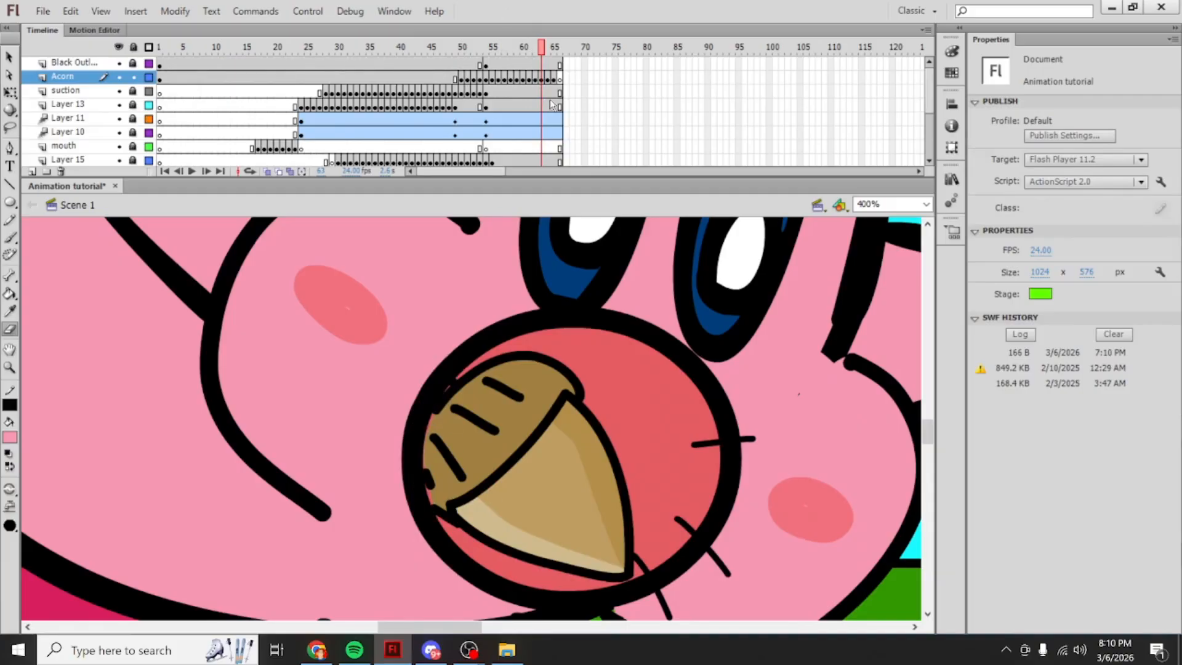
Step: Move the acorn on frame 64 back toward the mouth so that it overlaps the edge of the opening
left_click(547, 78)
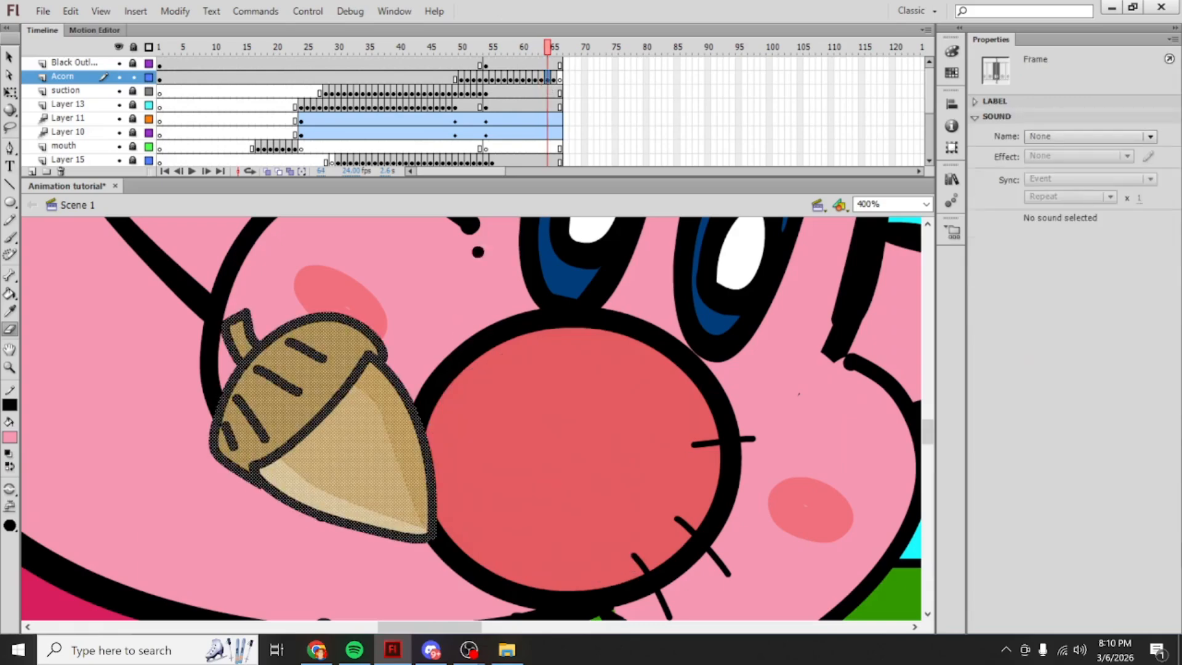
left_click(541, 78)
left_click(548, 78)
left_click(10, 58)
mouse_move(375, 403)
left_mouse_down()
mouse_move(468, 399)
mouse_move(477, 425)
left_mouse_up()
key("ctrl+z")
key("ctrl+z")
left_click(542, 78)
left_click(548, 78)
left_click_drag(340, 387, 424, 400)
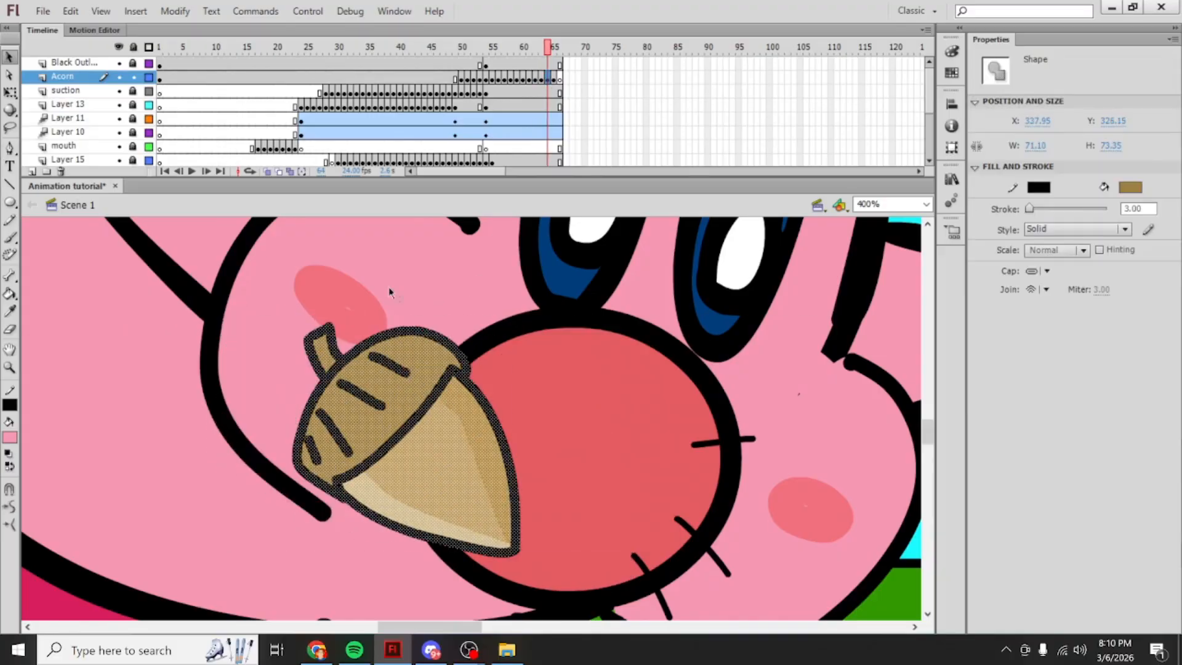
left_click(546, 78)
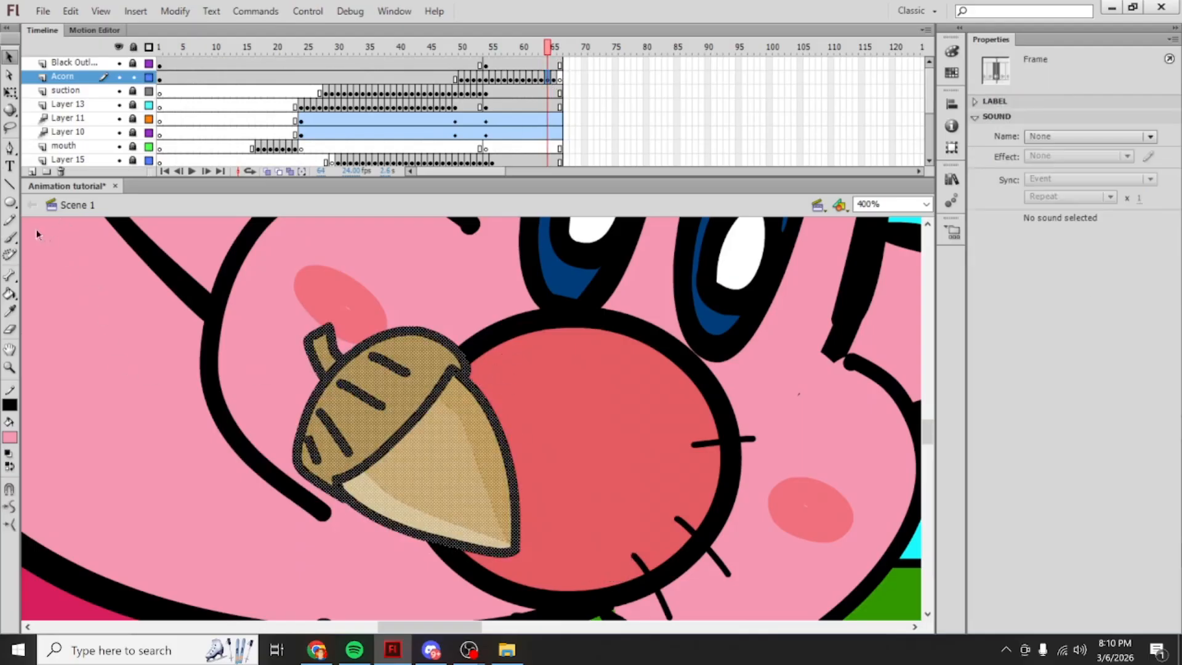
Step: Erase a dividing line through the frame 64 acorn along the edge of Kirby's mouth
left_click(10, 329)
mouse_move(463, 348)
left_mouse_down()
mouse_move(428, 408)
mouse_move(422, 474)
mouse_move(455, 561)
left_mouse_up()
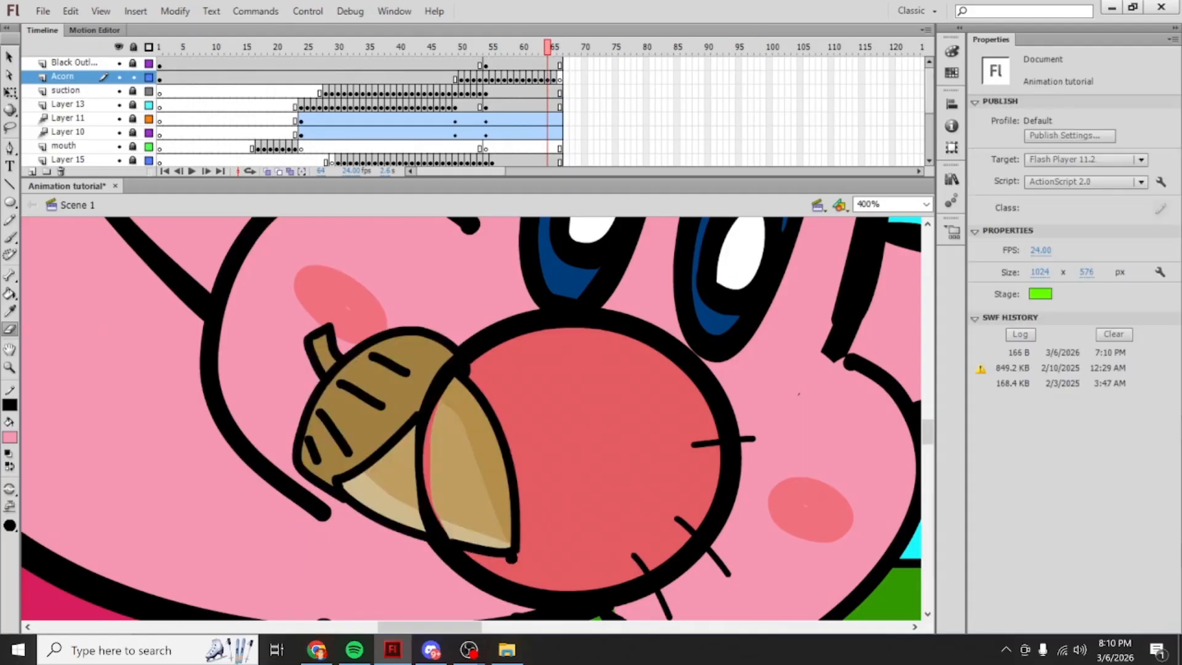
key("ctrl+z")
mouse_move(458, 352)
left_mouse_down()
mouse_move(415, 452)
mouse_move(423, 524)
mouse_move(452, 569)
left_mouse_up()
mouse_move(459, 340)
left_mouse_down()
mouse_move(409, 419)
mouse_move(418, 533)
mouse_move(347, 504)
mouse_move(287, 437)
mouse_move(303, 335)
mouse_move(387, 314)
mouse_move(452, 340)
left_mouse_up()
Step: Lasso and delete the acorn part outside the mouth on frame 64, and erase the leftover bits beside the mouth outline
key("l")
left_click_drag(253, 310, 350, 569)
mouse_move(418, 451)
left_mouse_down()
mouse_move(448, 330)
mouse_move(294, 307)
left_mouse_up()
key("Delete")
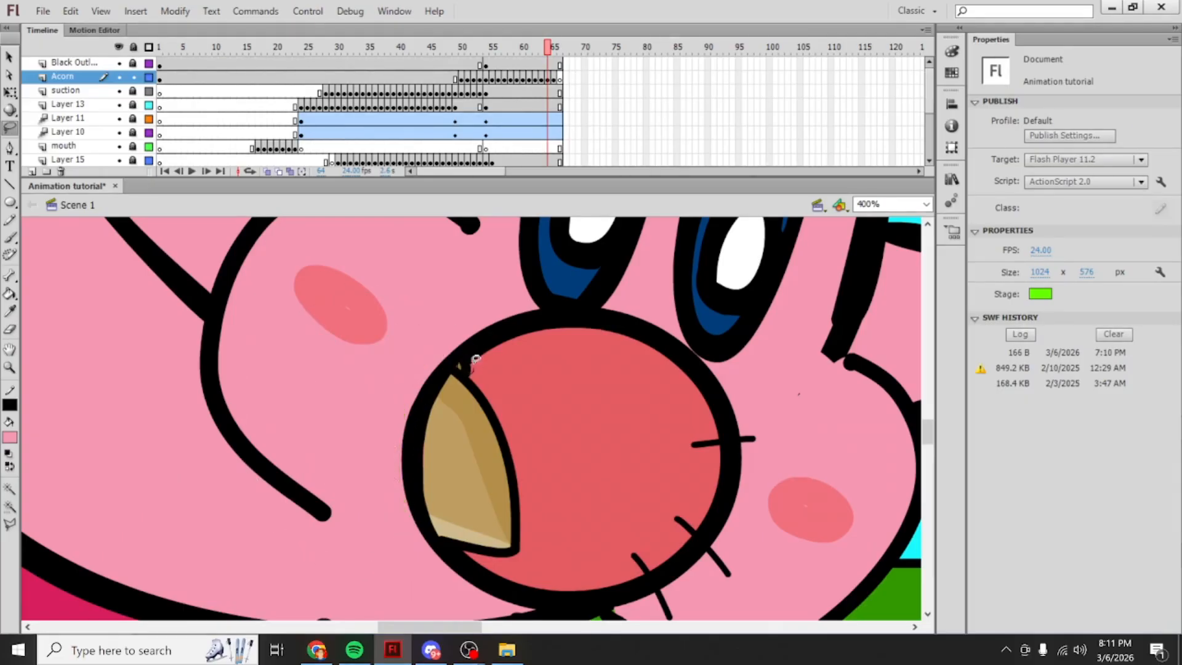
left_click(9, 329)
mouse_move(491, 372)
left_mouse_down()
mouse_move(458, 370)
mouse_move(475, 374)
left_mouse_up()
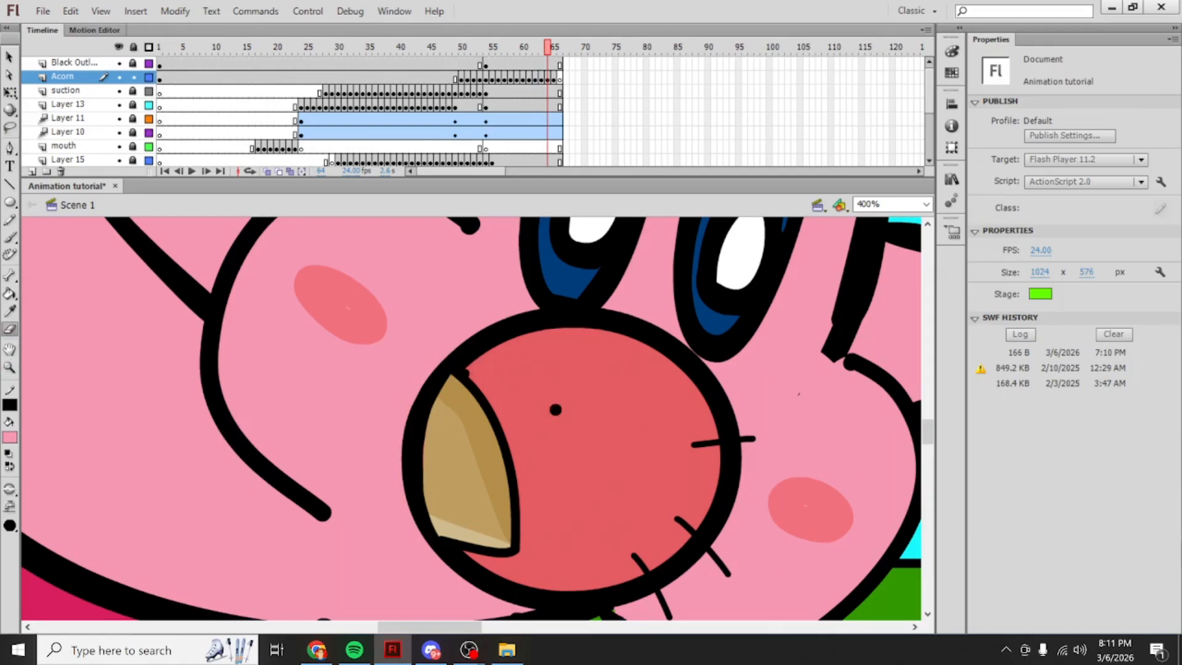
Step: Cut the acorn from frame 65 and step through frames 63 to 66 to check its disappearance
left_click(549, 78)
left_click(557, 78)
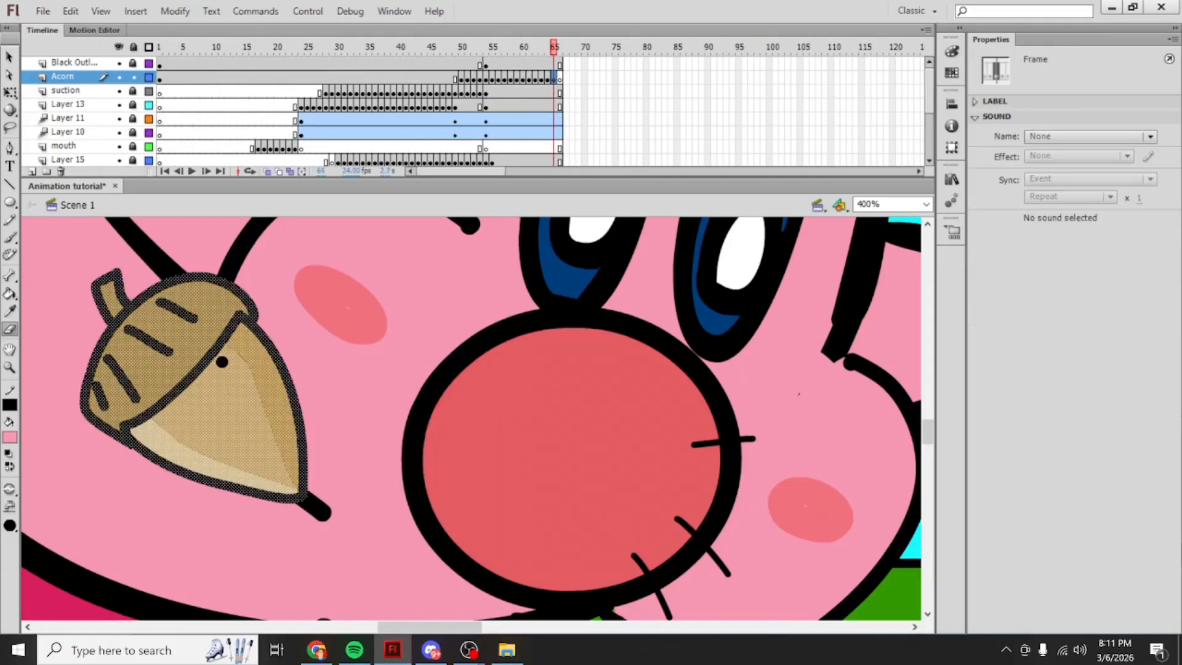
right_click(550, 76)
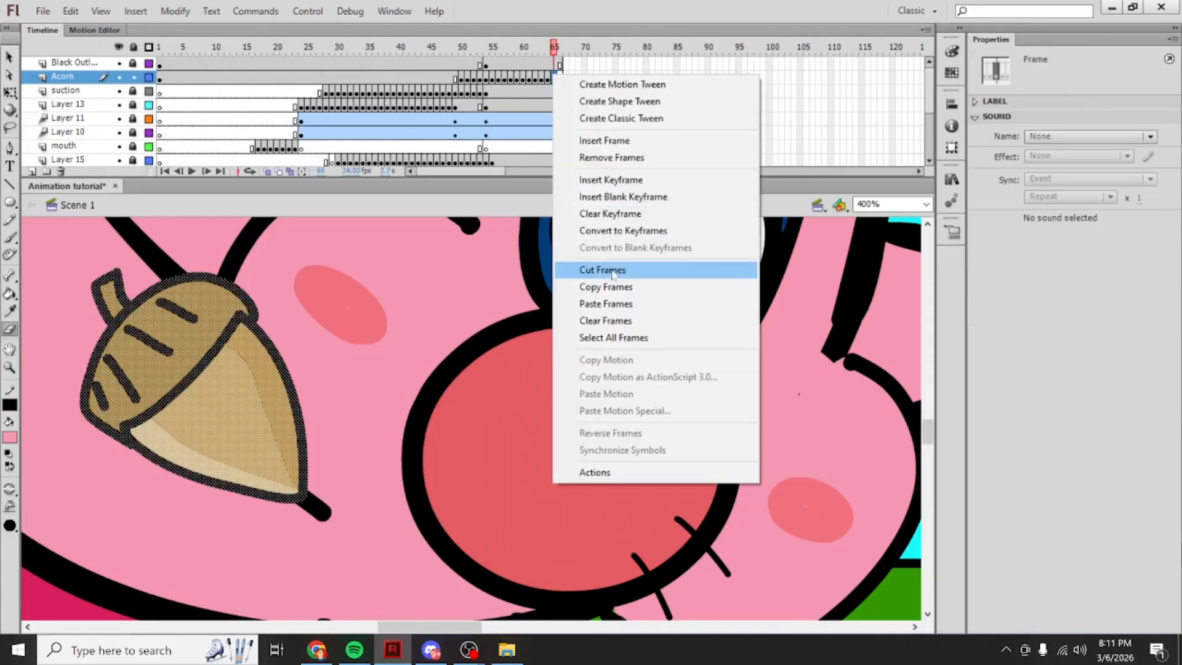
left_click(603, 267)
left_click(546, 78)
left_click(542, 78)
left_click(548, 79)
left_click(553, 78)
left_click(560, 79)
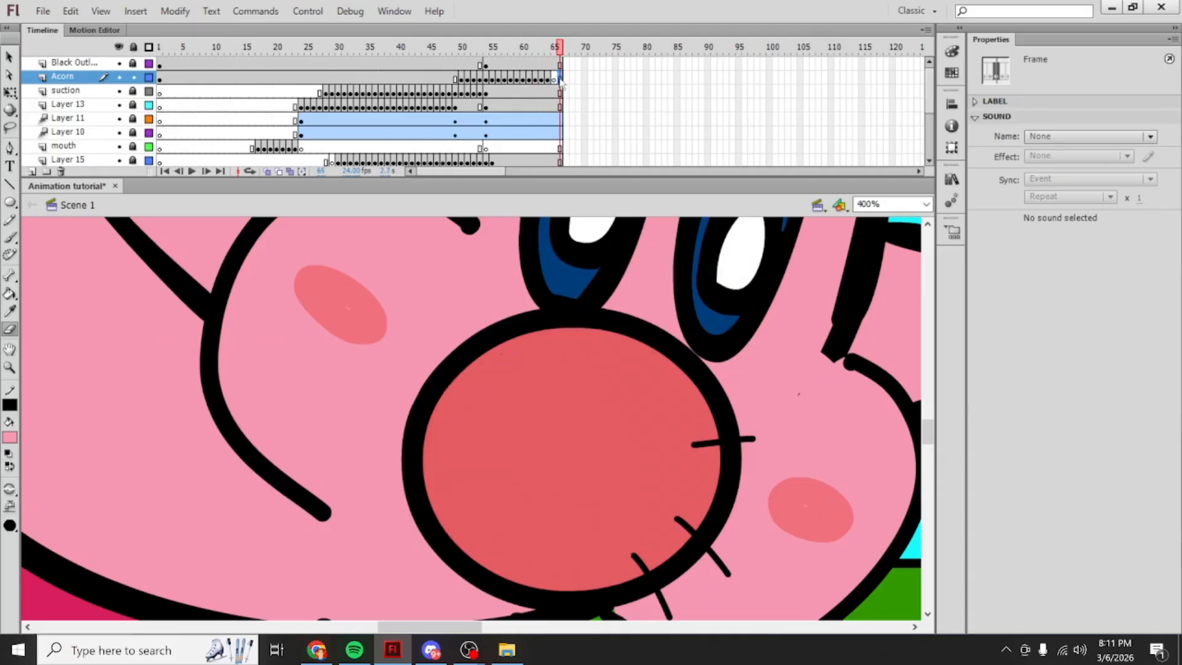
Step: Extend the Acorn layer with empty keyframes through frame 82
key("F6")
key("F6")
key("F6")
key("F6")
key("F6")
key("F6")
key("F6")
key("F6")
key("F6")
key("F6")
key("F6")
key("F6")
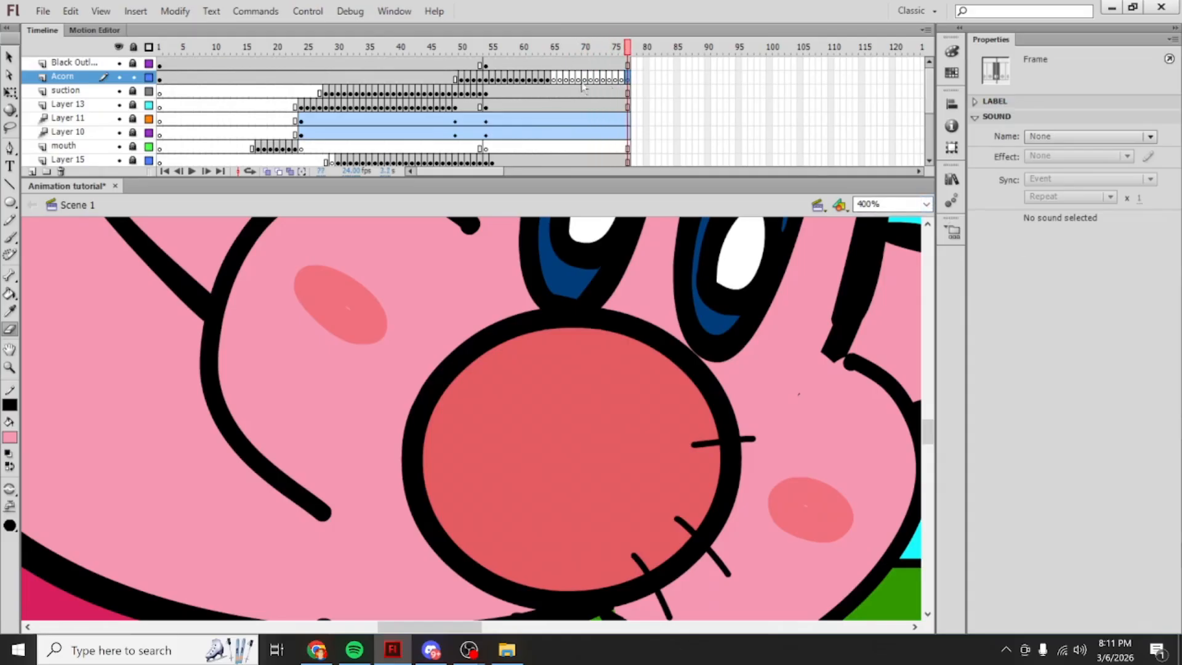
key("F6")
key("F6")
key("F6")
key("F6")
key("F6")
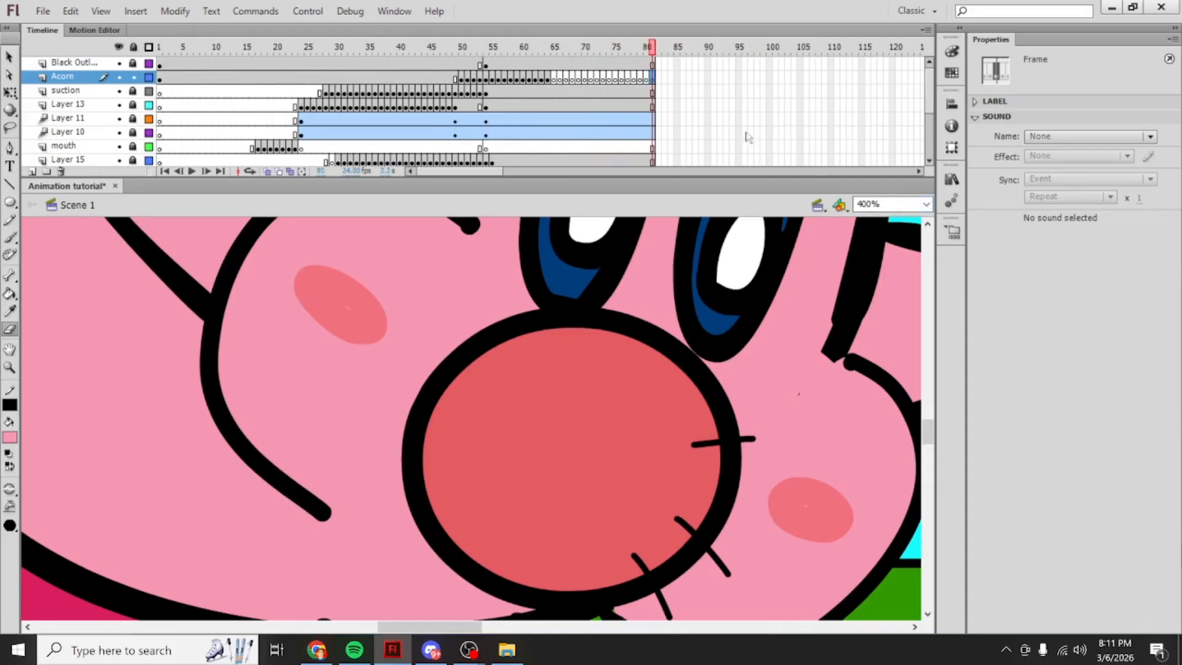
Step: Fit the view to 100% and test the movie in Flash Professional to watch the whole animation, closing the preview
left_click(925, 204)
left_click(876, 271)
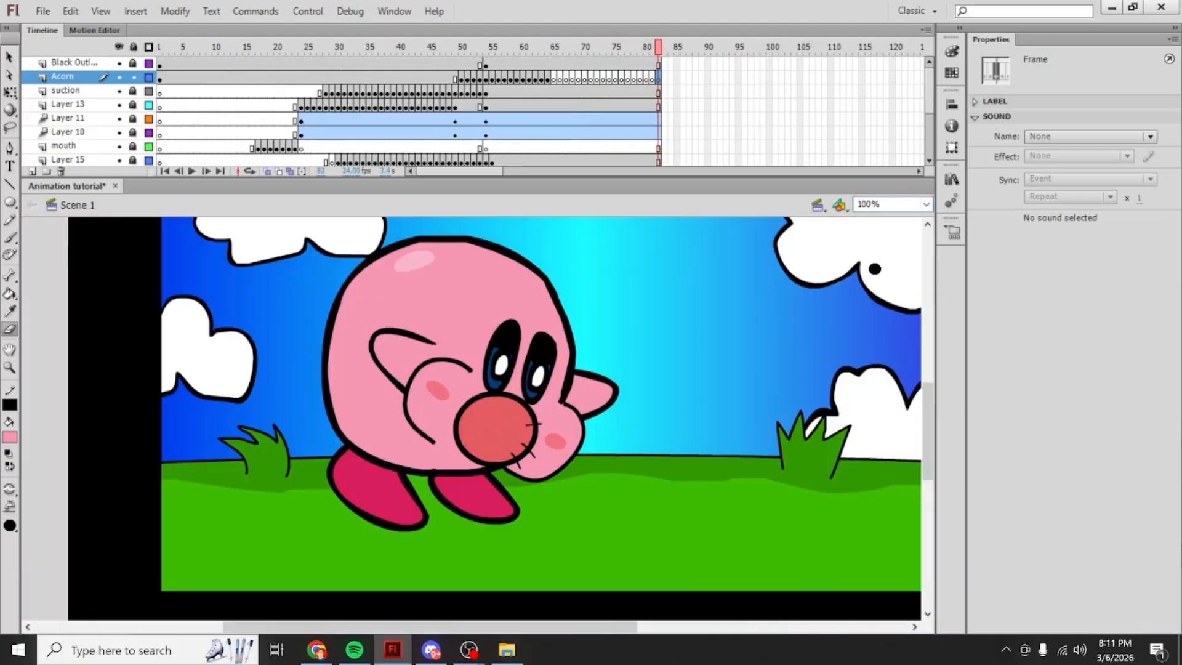
left_click_drag(536, 626, 587, 621)
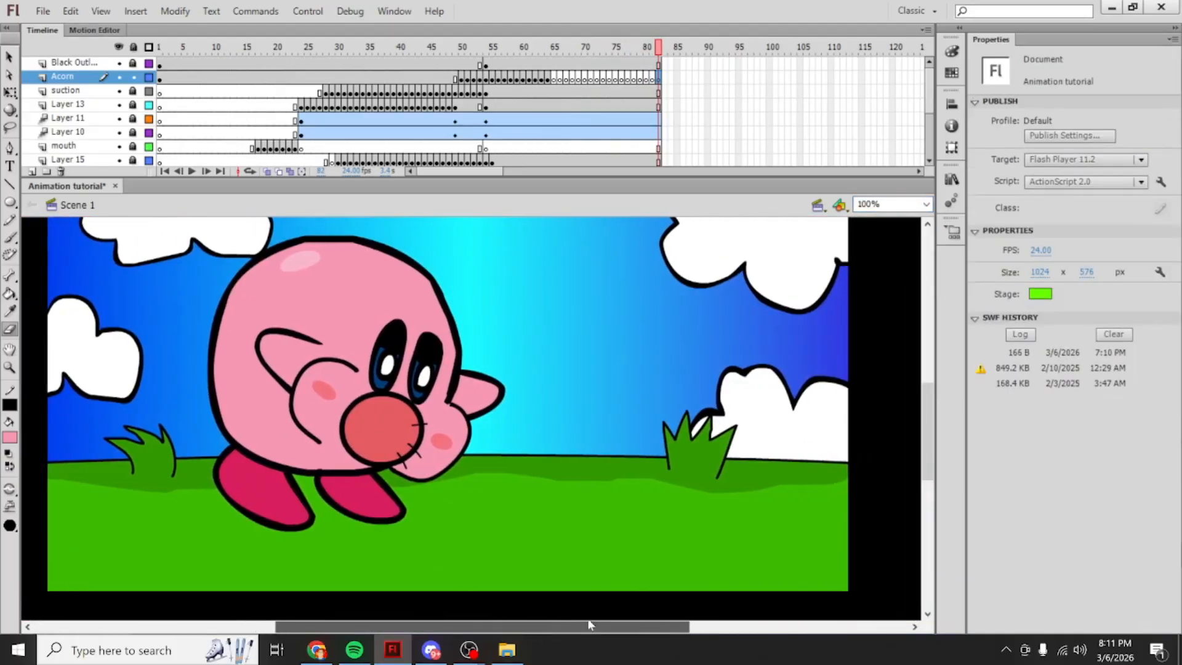
left_click(308, 11)
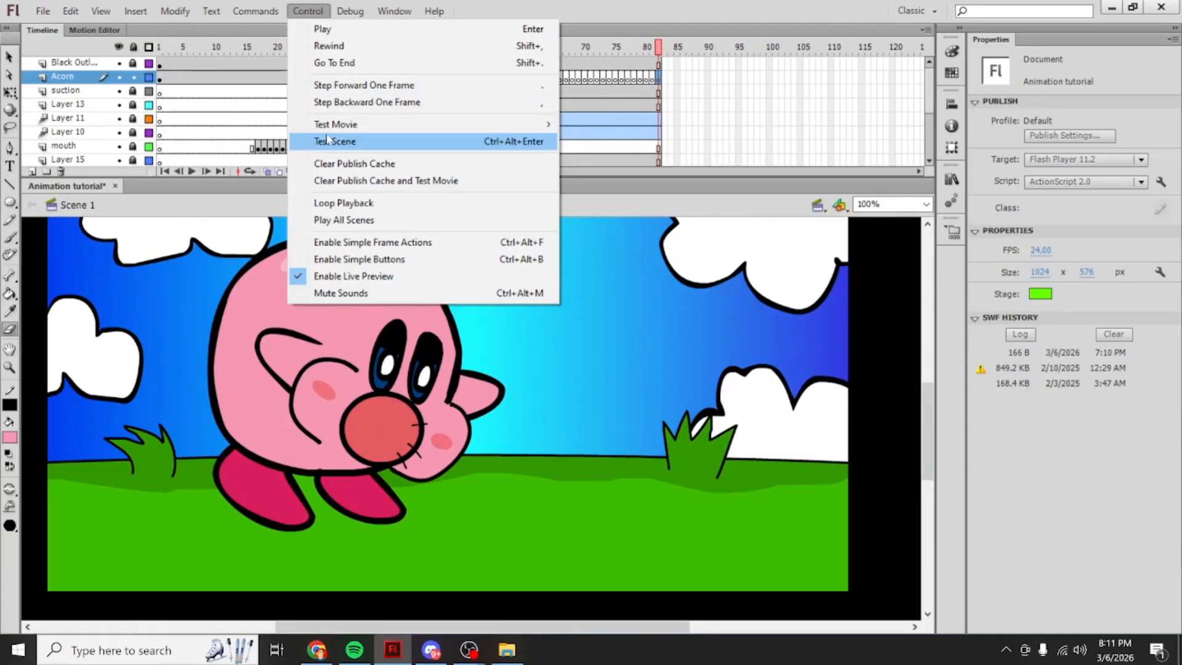
mouse_move(334, 126)
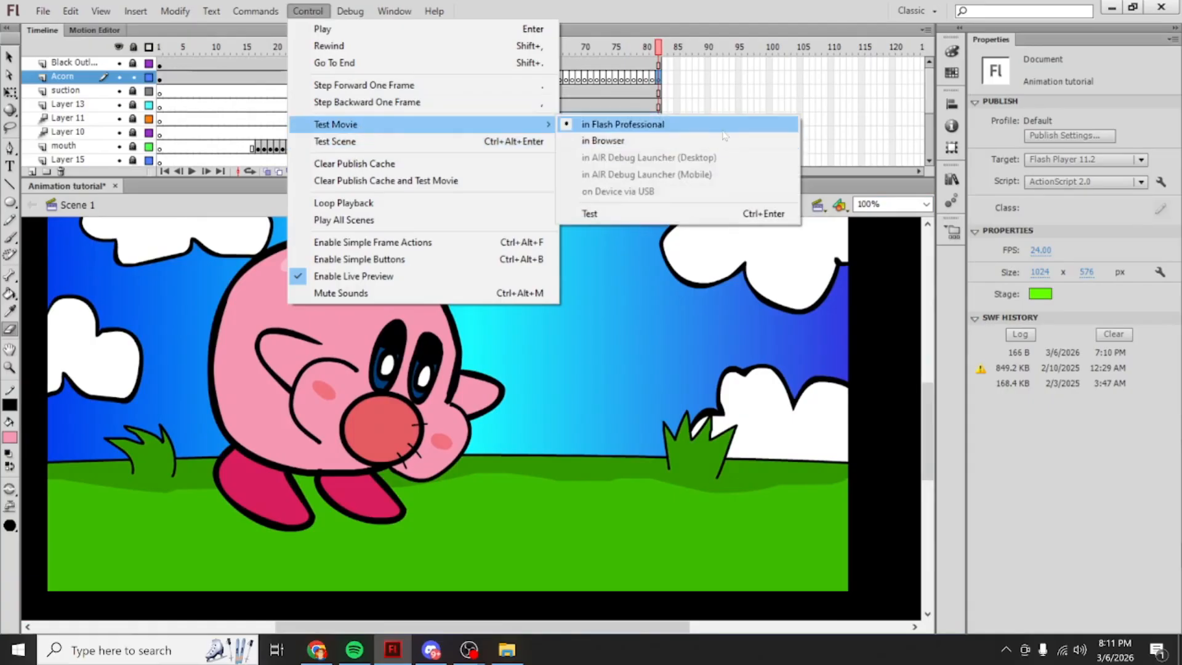
left_click(723, 132)
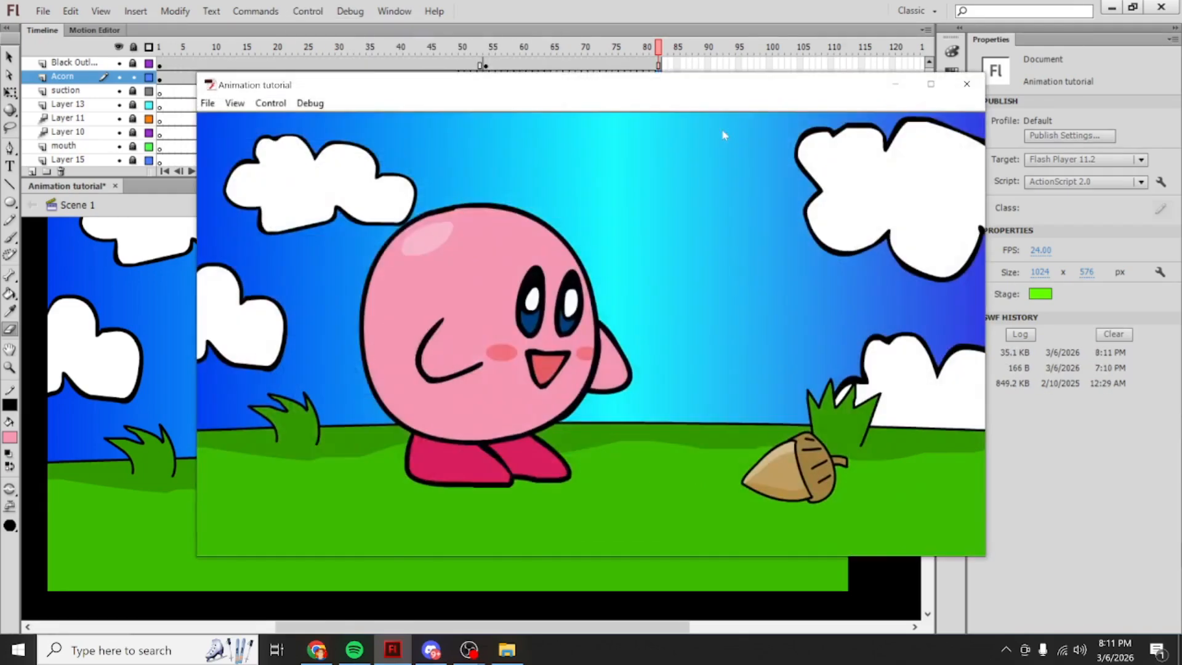
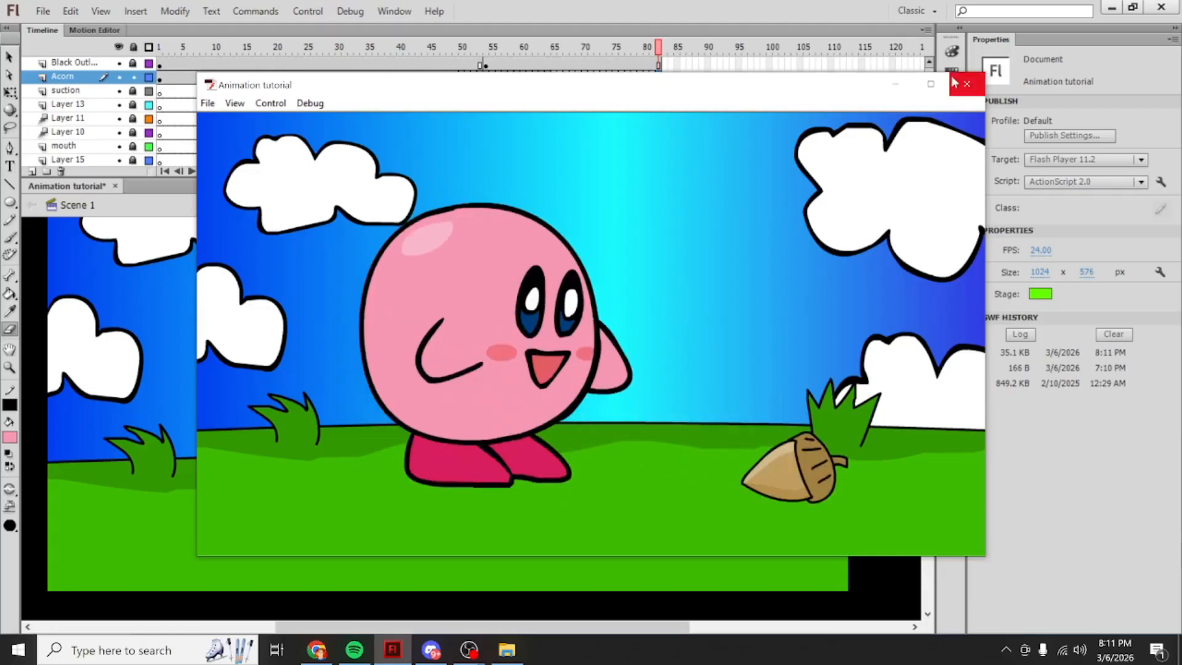
left_click(966, 84)
Step: Go to frame 51 and toggle the suction layer's visibility to examine which lines on Kirby's cheek belong to it
mouse_move(310, 48)
left_mouse_down()
mouse_move(474, 48)
mouse_move(468, 61)
left_mouse_up()
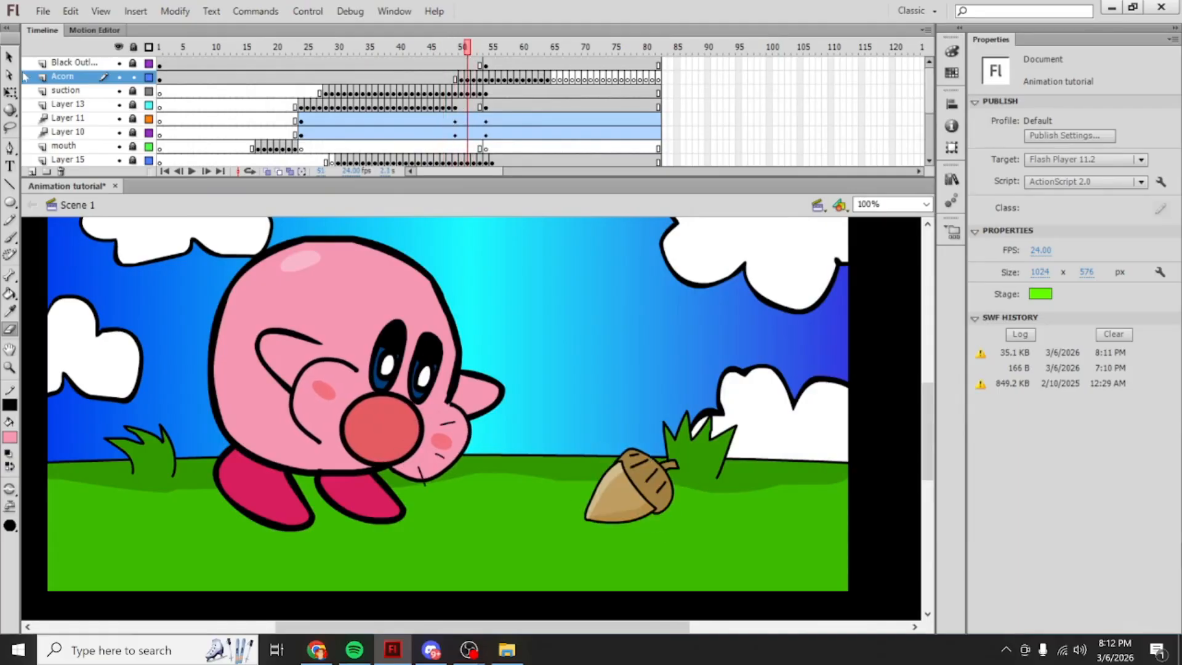
key("v")
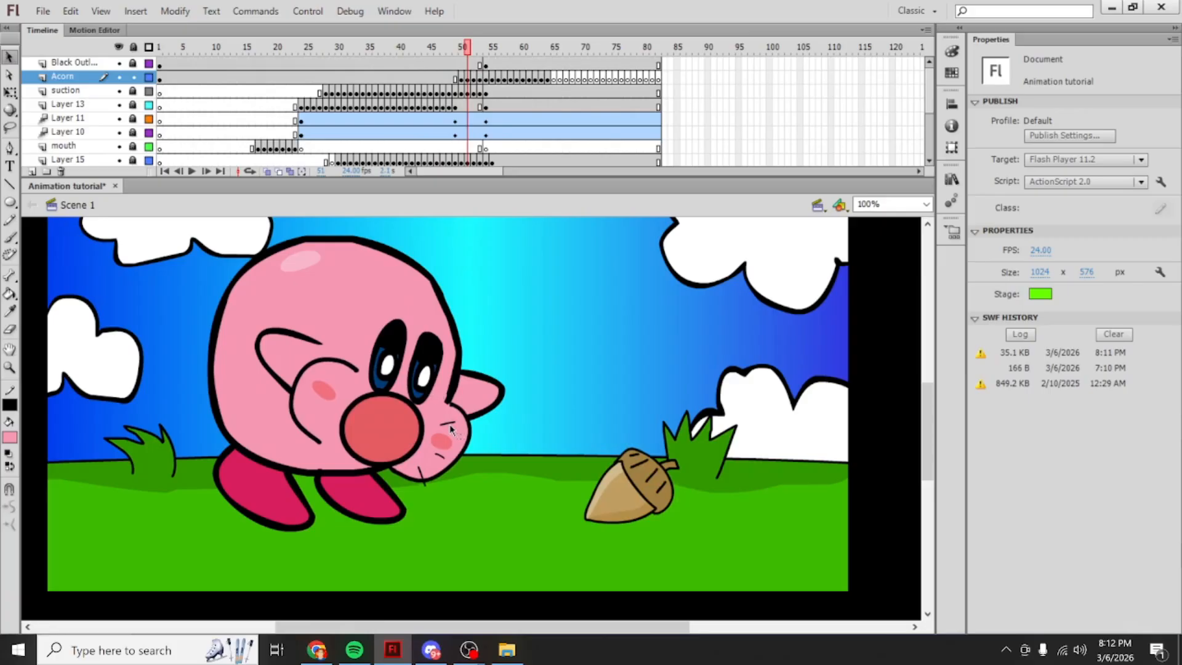
left_click(119, 90)
left_click(118, 91)
left_click(119, 91)
left_click(118, 104)
left_click(119, 90)
left_click(118, 90)
left_click(118, 91)
left_click(119, 90)
left_click(119, 90)
left_click(451, 425)
Step: Remove the suction layer's frames from 51 through 82 and cut the lines remaining on frame 51
left_click_drag(659, 92, 468, 93)
right_click(469, 95)
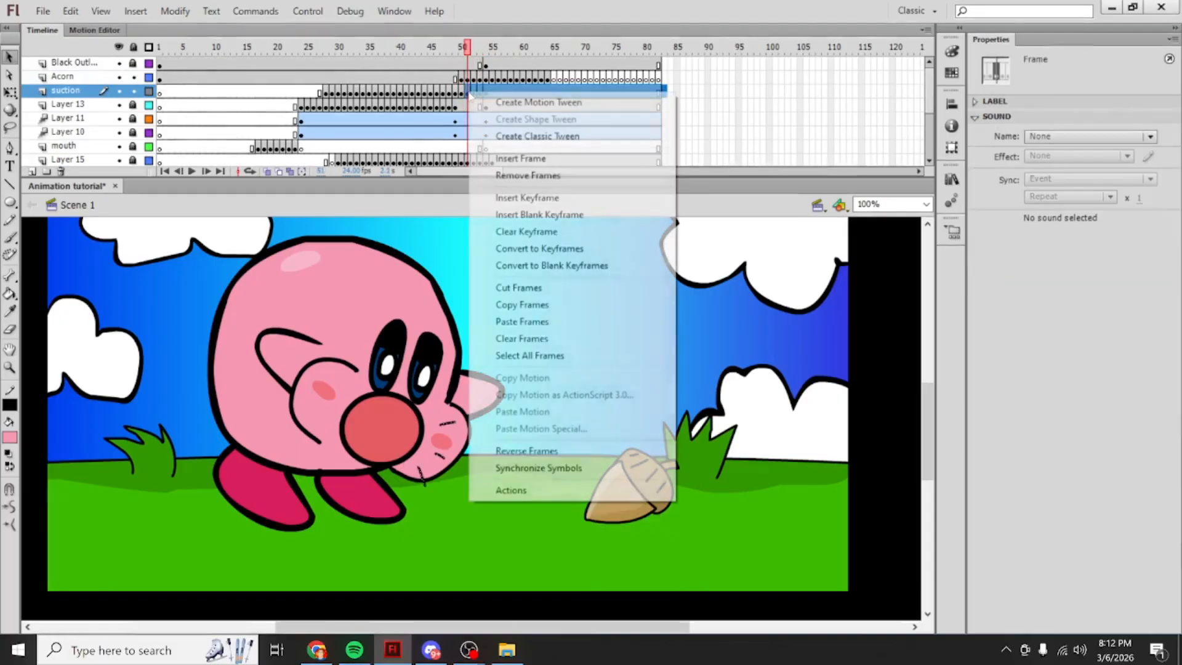
left_click(523, 179)
left_click(470, 90)
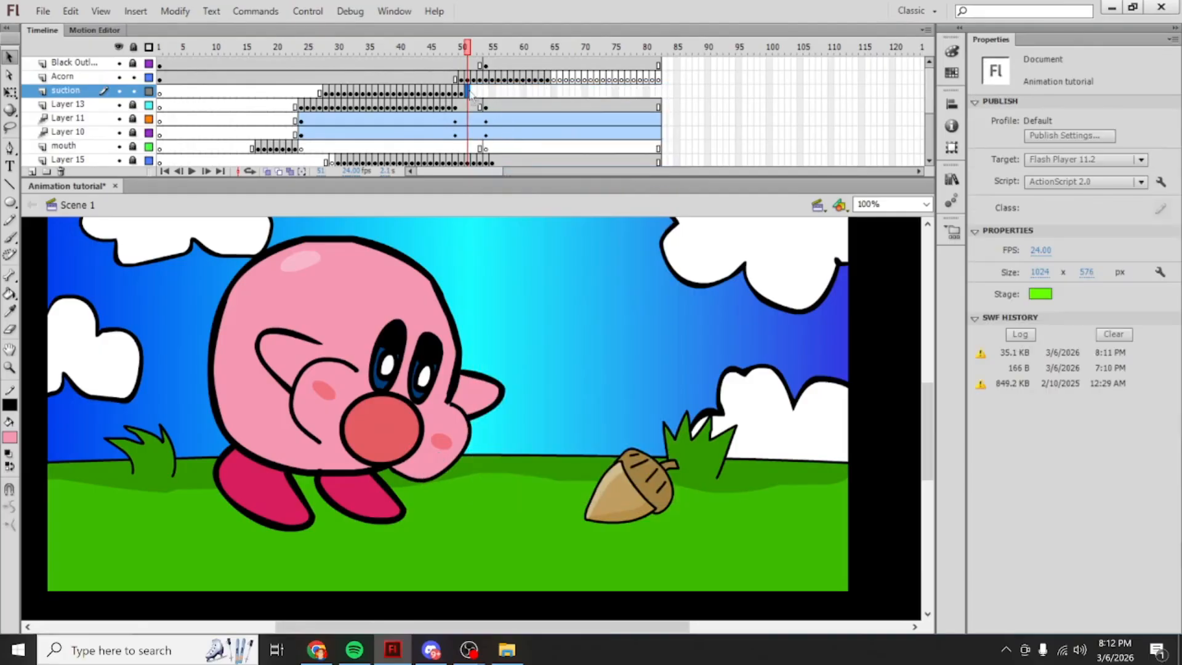
right_click(469, 92)
left_click(520, 287)
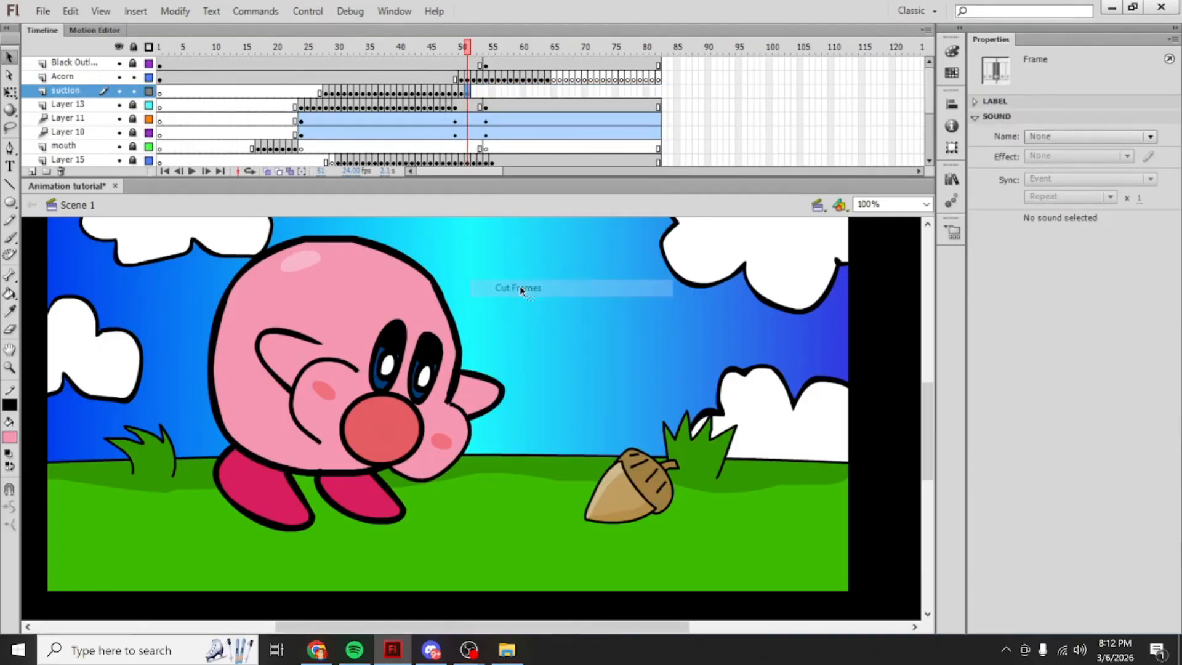
Step: Extend the suction layer with a blank keyframe at frame 82
left_click(659, 91)
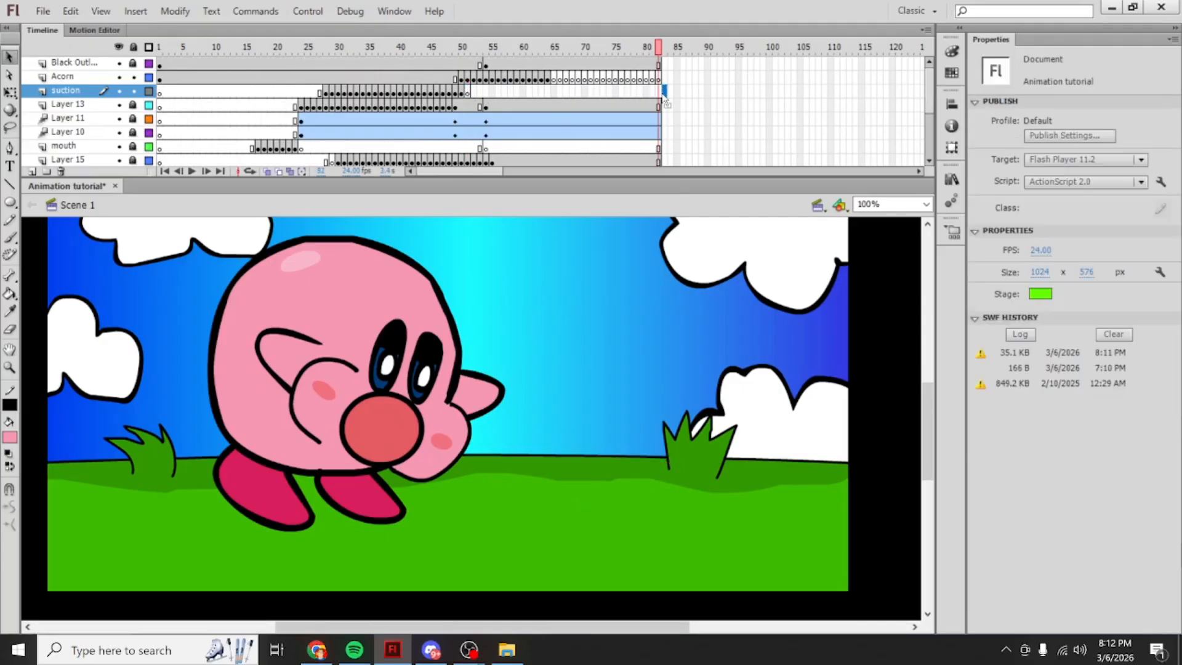
key("F7")
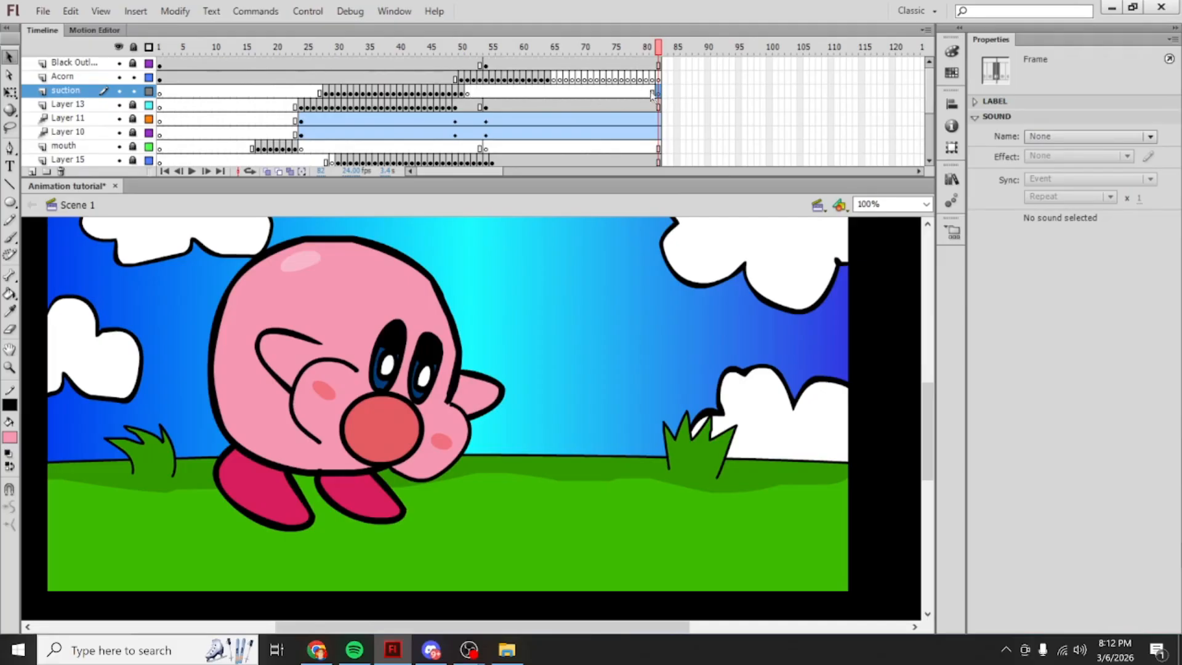
left_click_drag(658, 51, 688, 74)
left_click(688, 74)
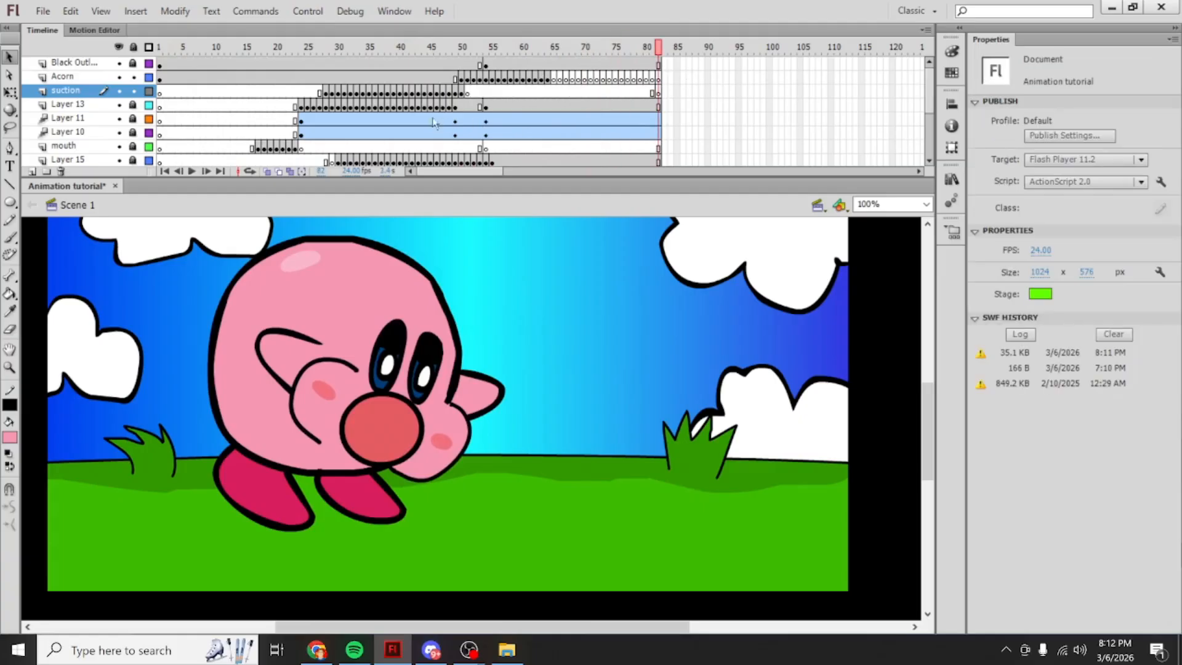
Step: Unlock all the layers and lock only the black outline layer again
left_click(133, 48)
left_click(133, 48)
scroll(445, 109, "down", 1)
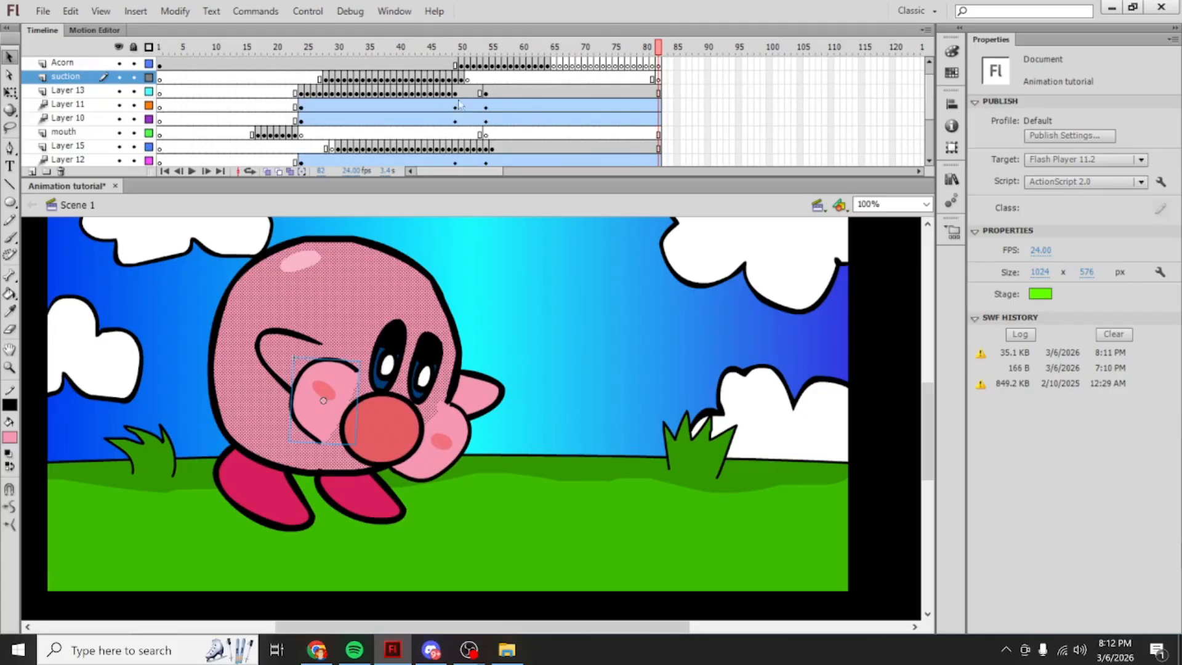
left_click_drag(415, 53, 305, 129)
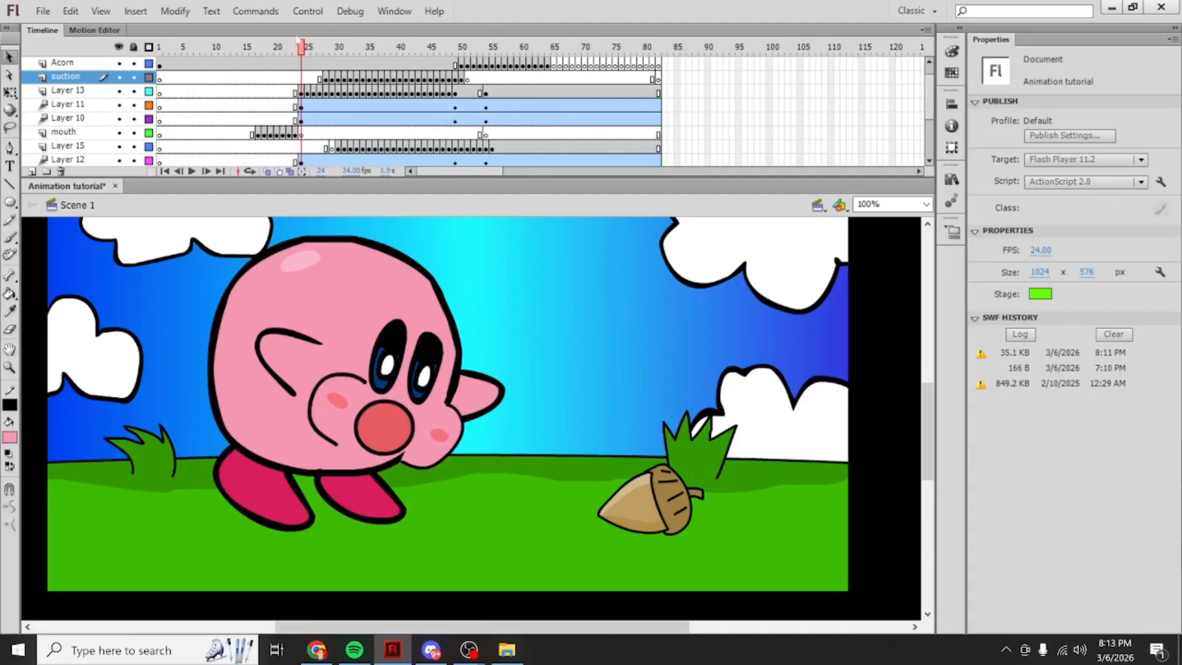
scroll(289, 74, "up", 1)
left_click(306, 64)
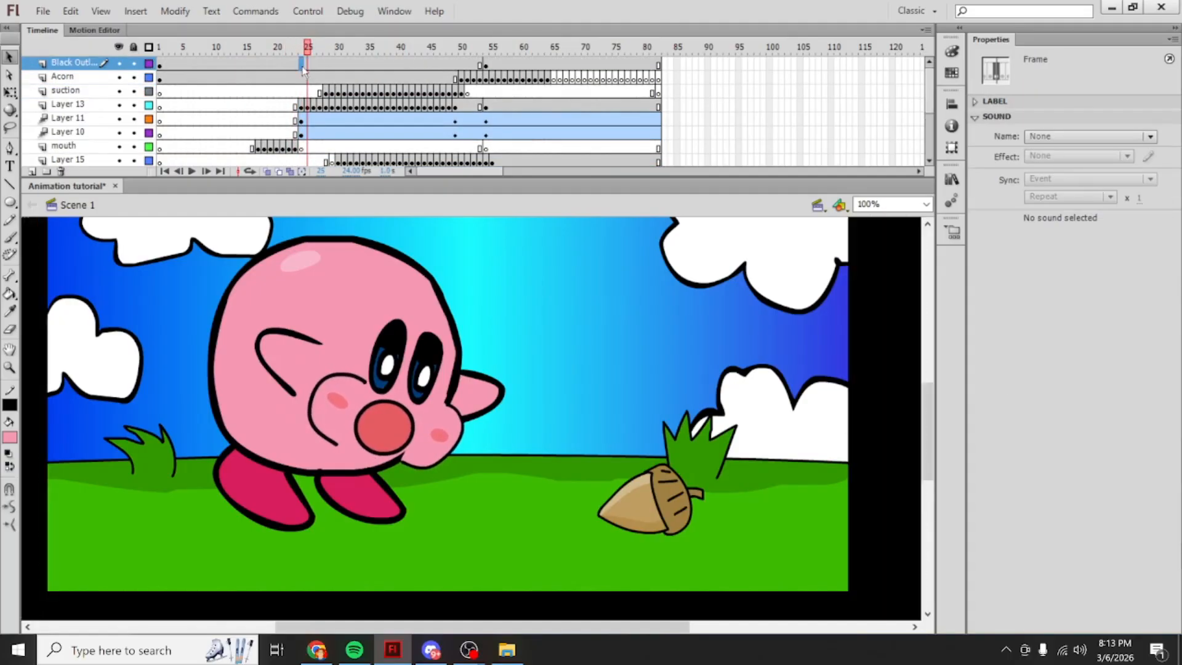
left_click(133, 63)
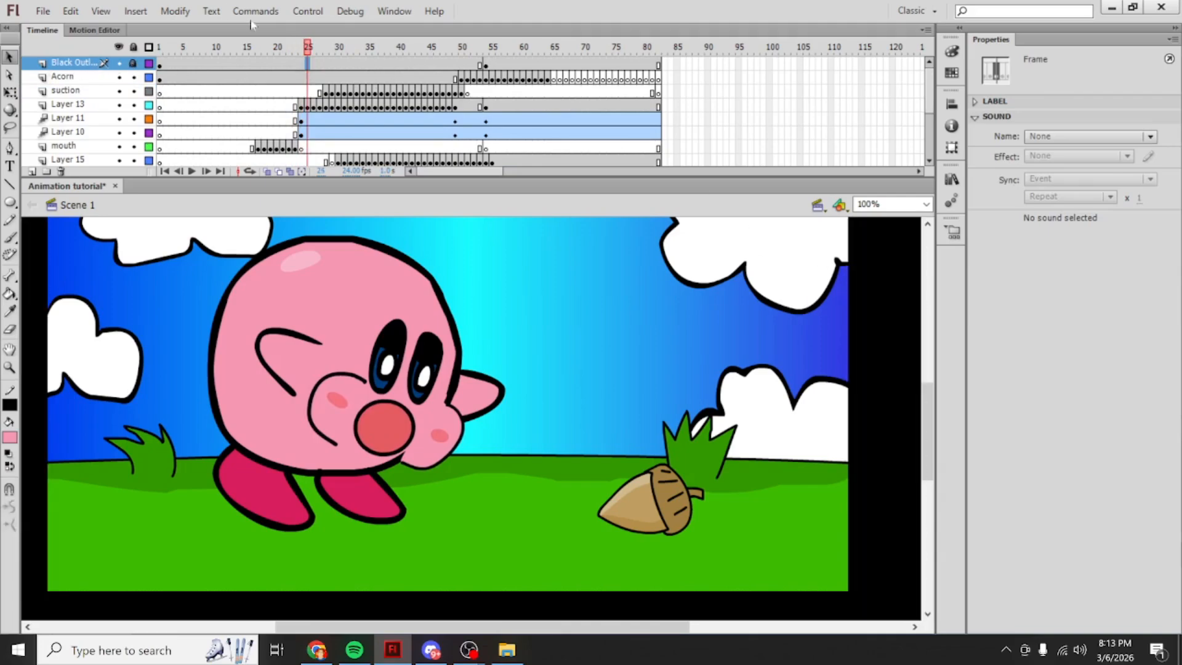
left_click(308, 78)
left_click(309, 106)
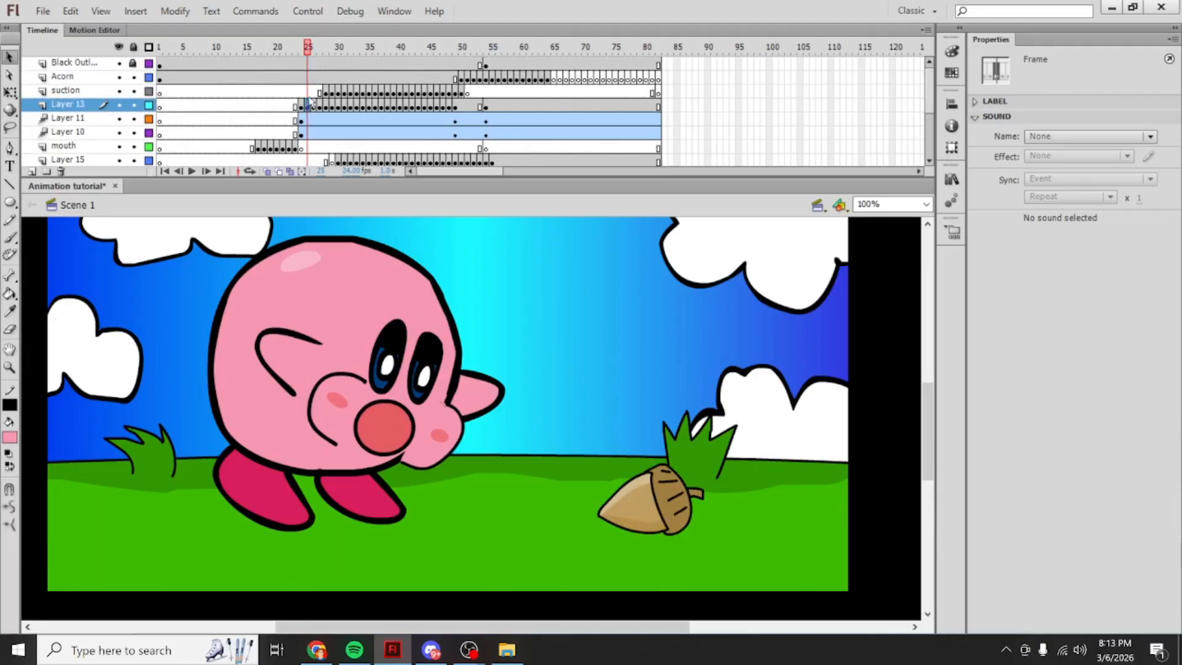
left_click(308, 93)
left_click(308, 79)
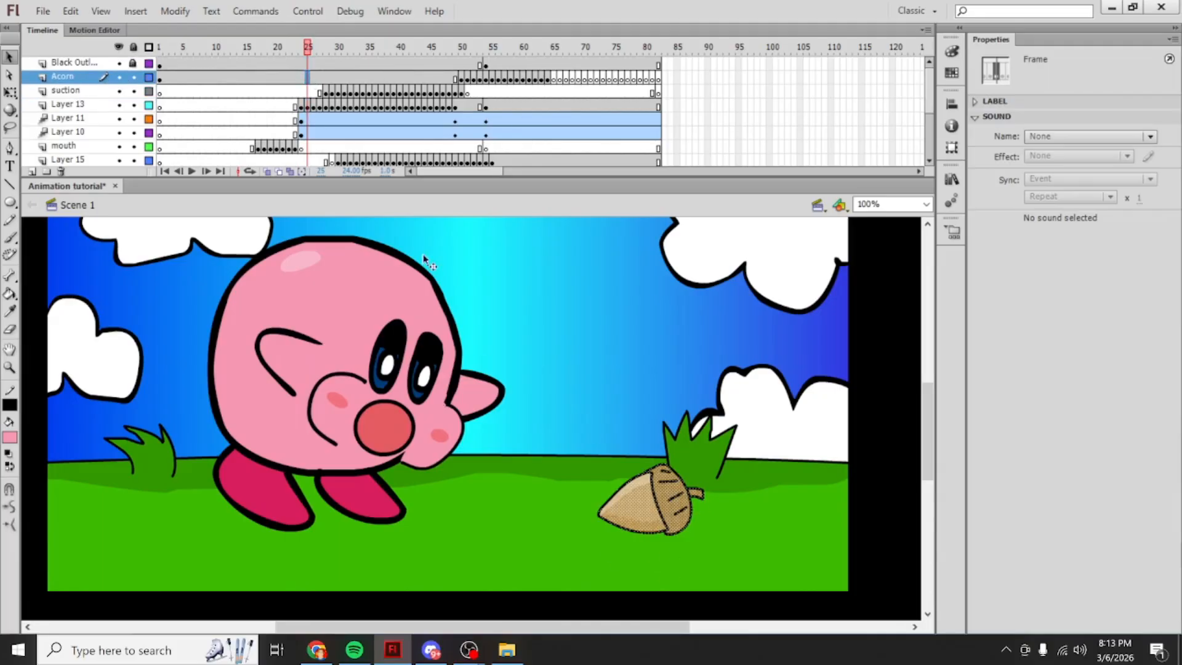
left_click(302, 78)
left_click(308, 78)
Step: Copy frame 23 on all layers from Acorn down to sky
mouse_move(311, 51)
left_mouse_down()
mouse_move(329, 51)
mouse_move(290, 51)
mouse_move(297, 65)
left_mouse_up()
left_click(296, 77)
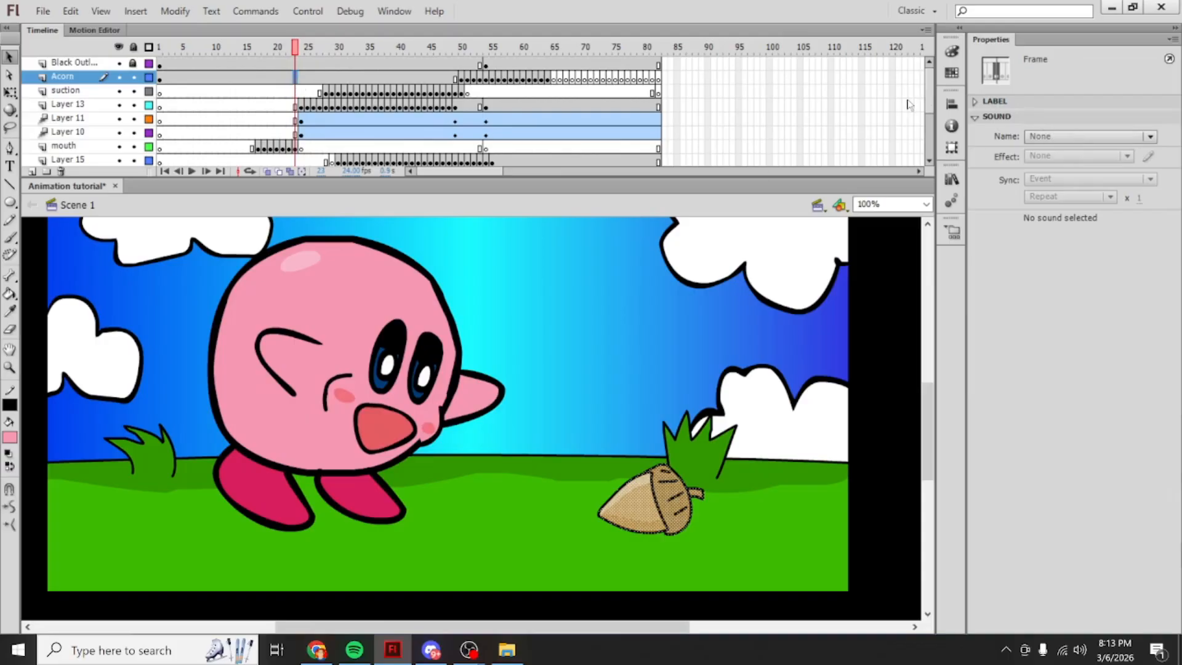
left_click_drag(929, 88, 929, 130)
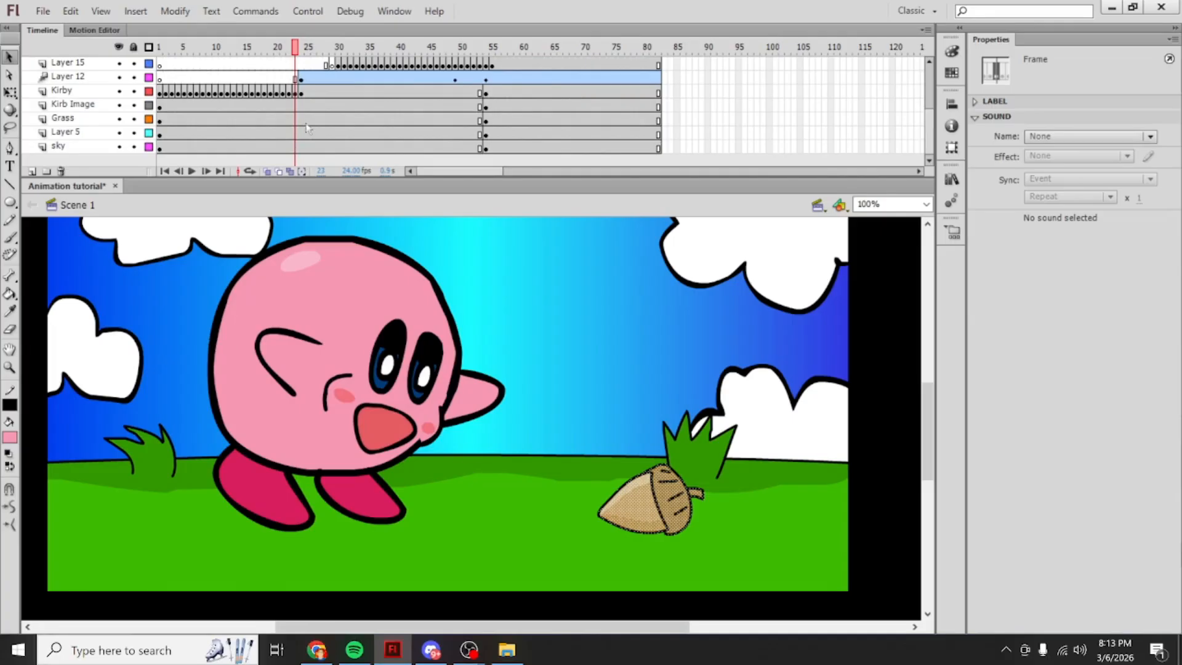
left_click(296, 105)
right_click(296, 148)
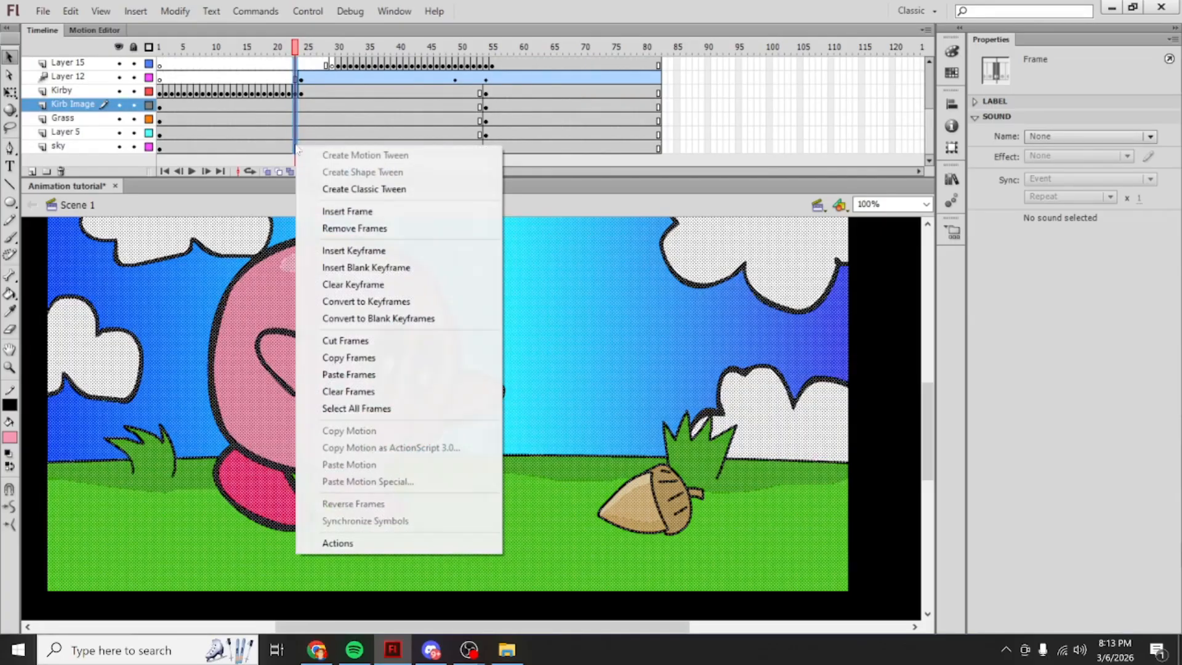
left_click(392, 363)
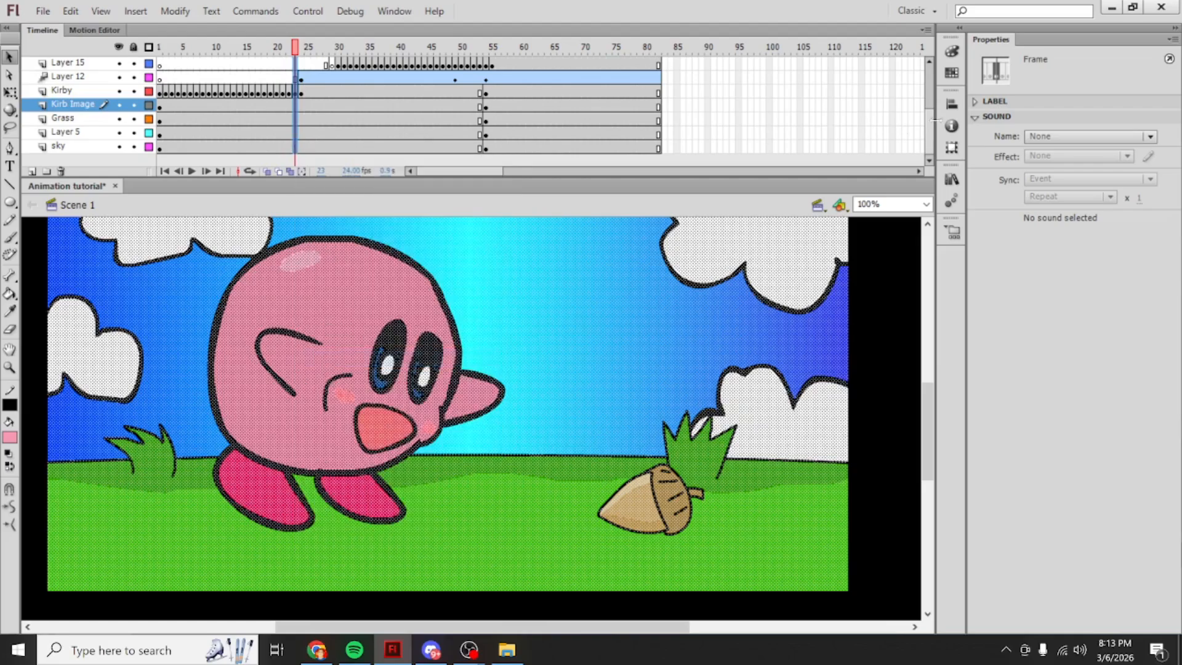
Step: Paste the copied frames at frame 83 on the layers from Acorn down to sky and check the pasted scene
scroll(837, 73, "up", 3)
left_click(674, 90)
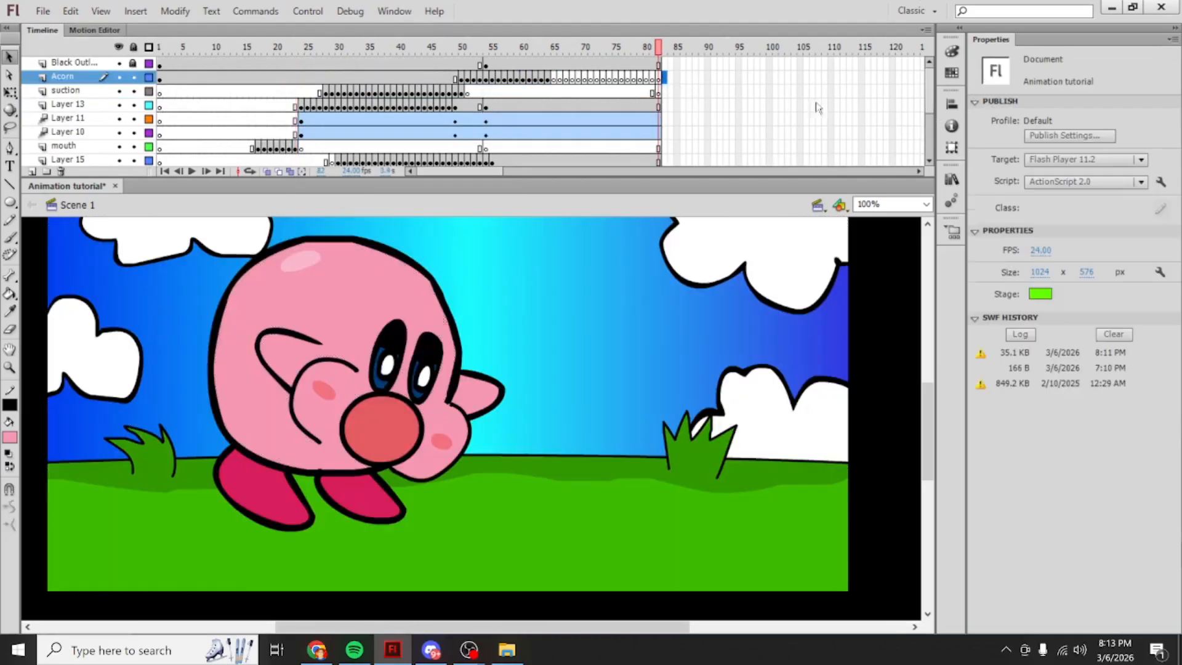
scroll(717, 129, "down", 3)
left_click_drag(669, 148, 665, 63)
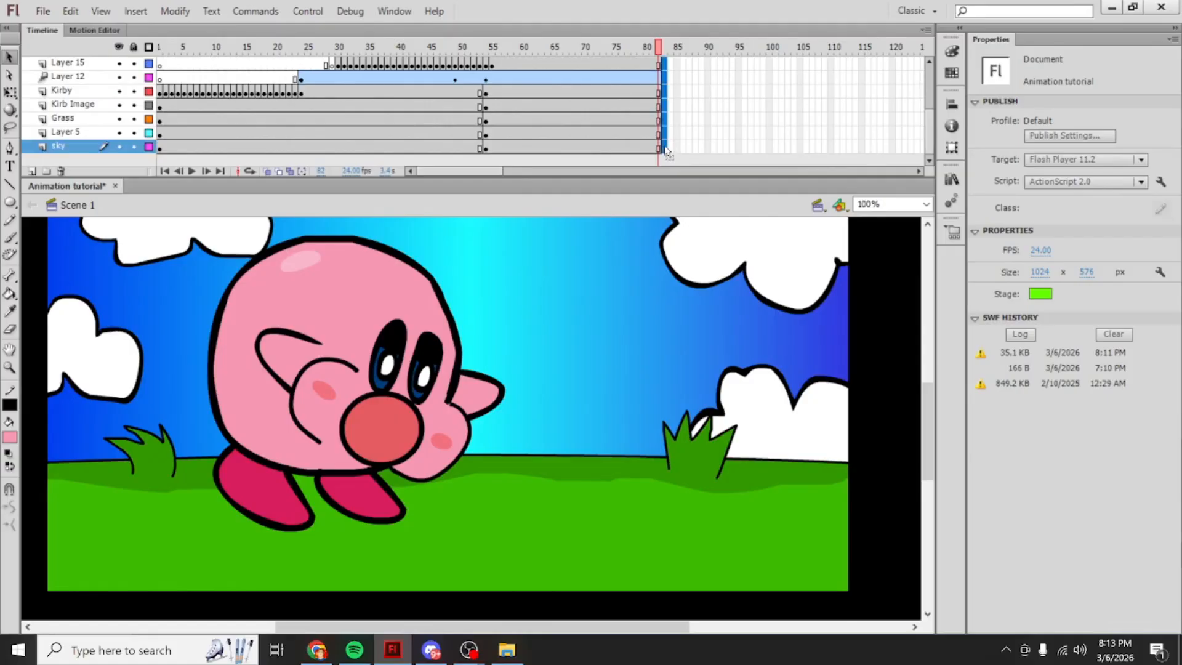
right_click(663, 146)
left_click(714, 377)
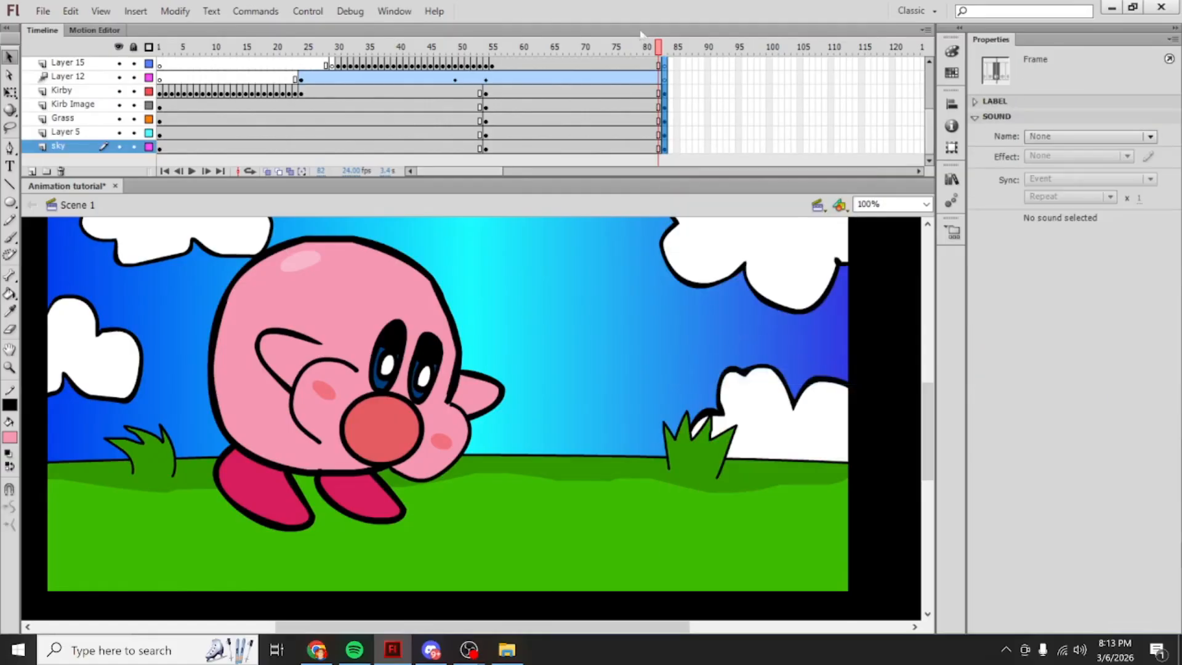
left_click(662, 46)
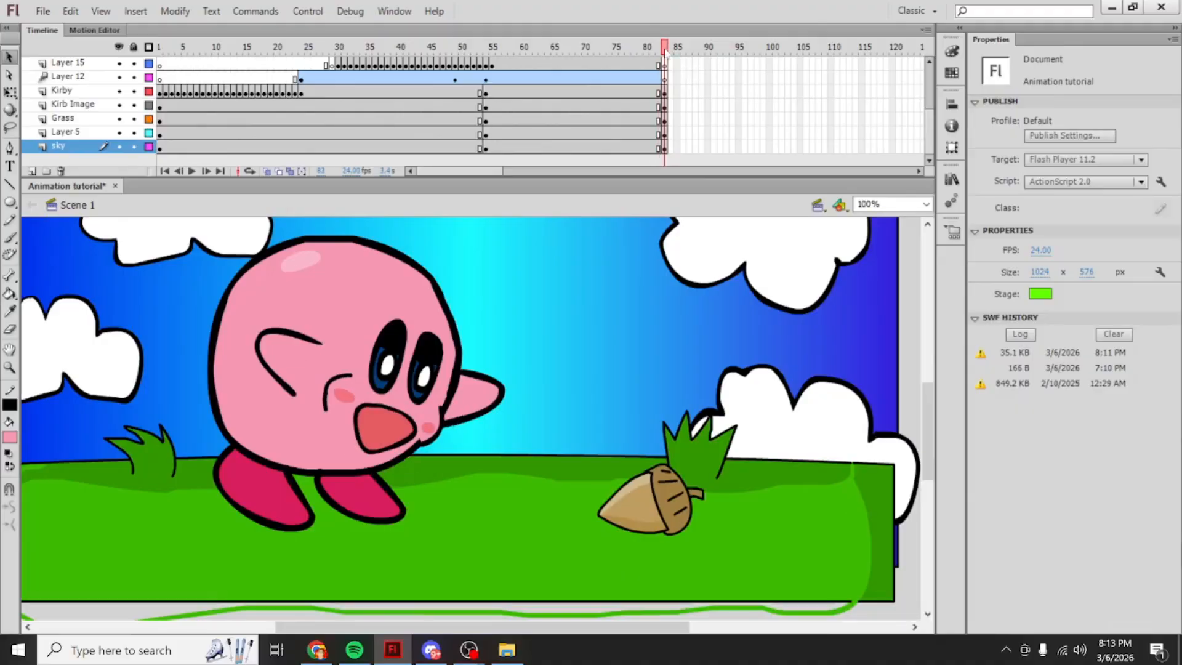
scroll(751, 498, "down", 3)
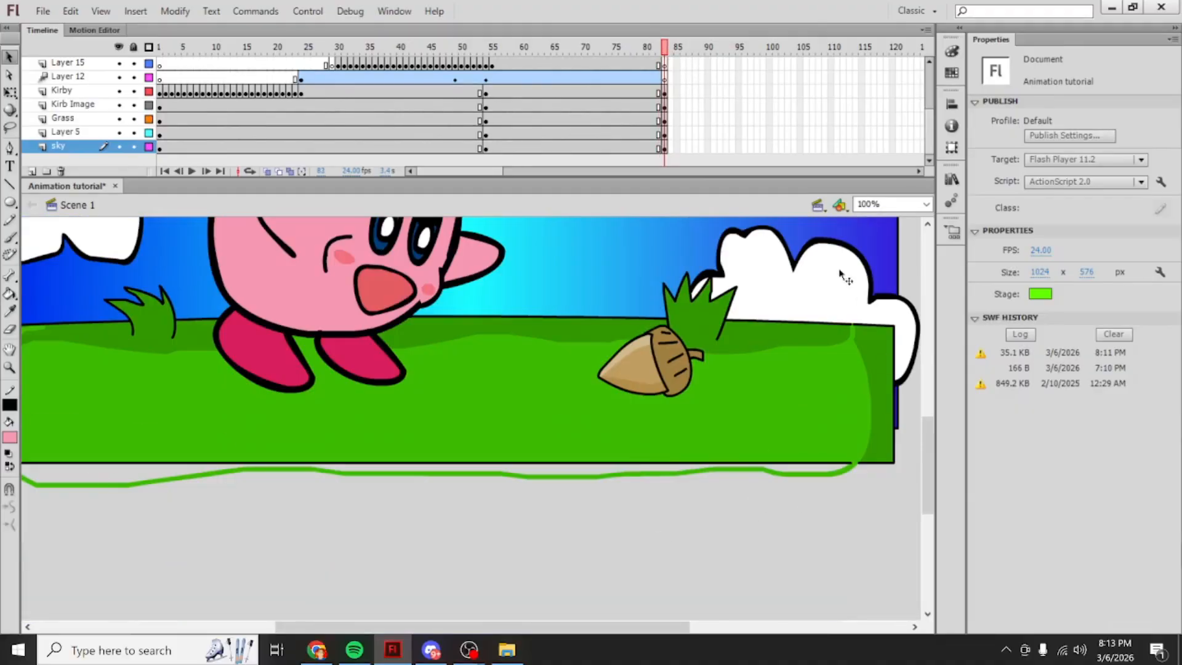
scroll(841, 274, "up", 5)
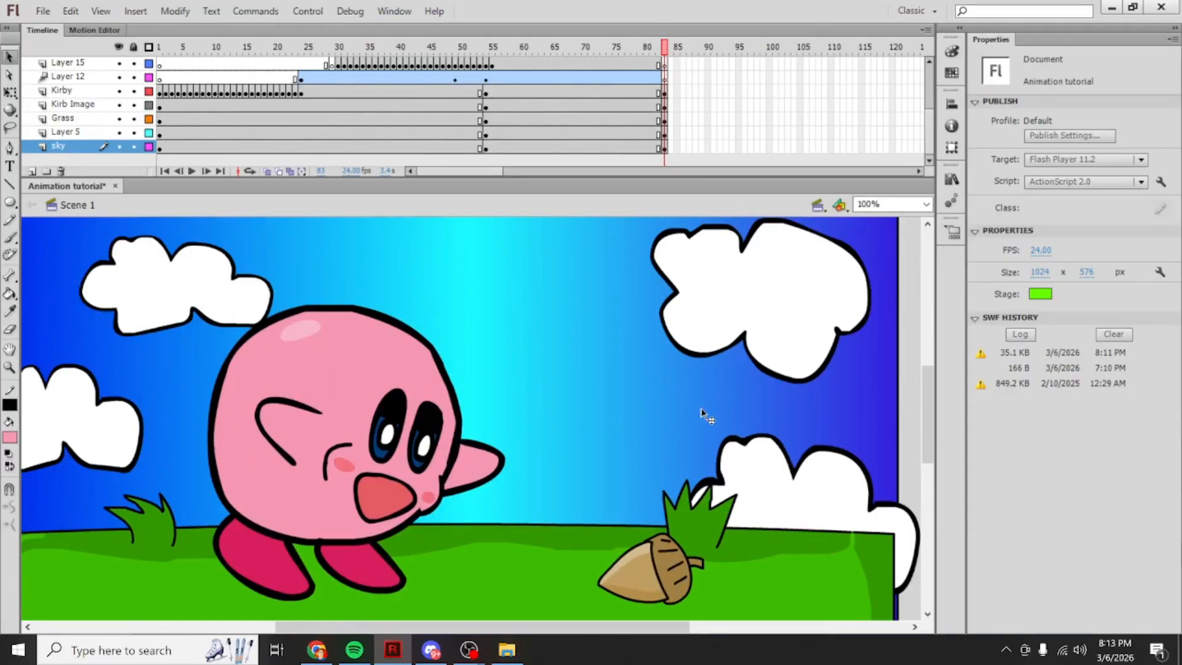
Step: Extend the layers to frame 84 with a keyframe on Kirb Image, and select frame 85 across the layers down to sky
left_click(665, 104)
scroll(694, 83, "up", 3)
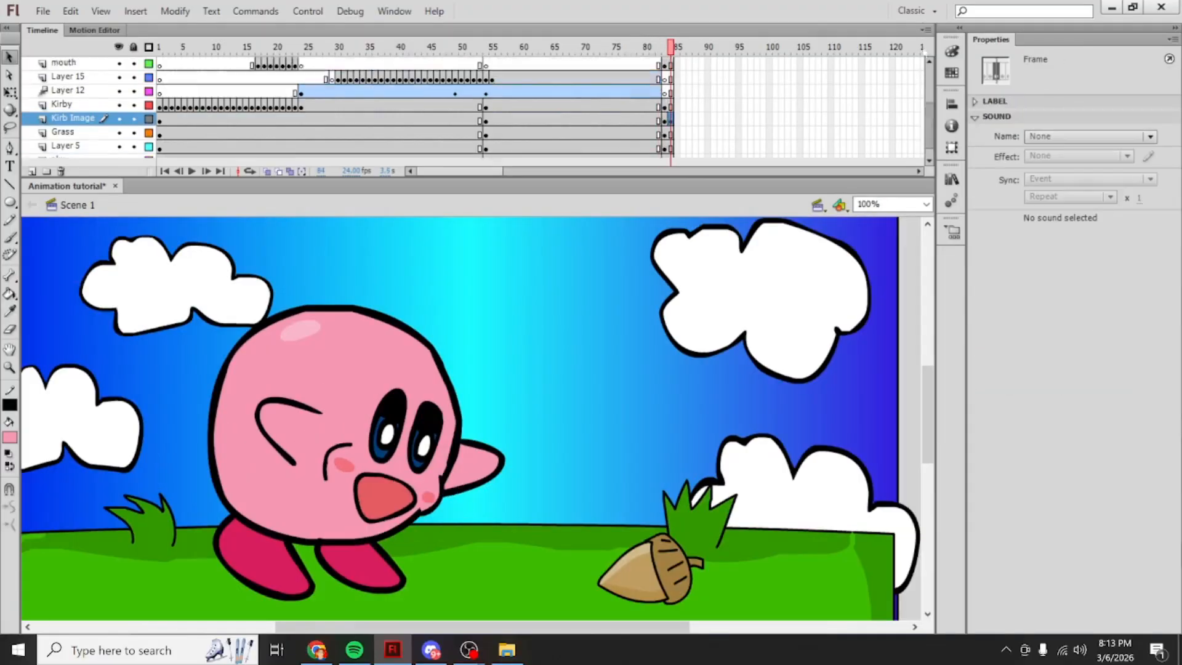
left_click(677, 78)
left_click_drag(928, 83, 928, 130)
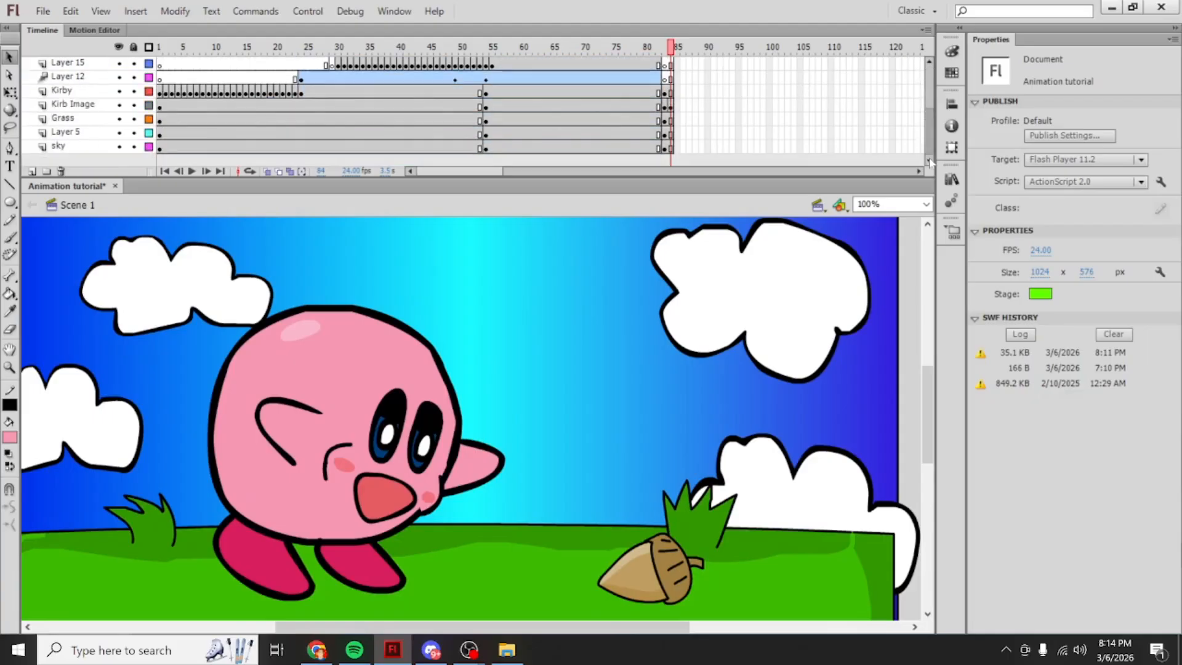
left_click(677, 147, "shift")
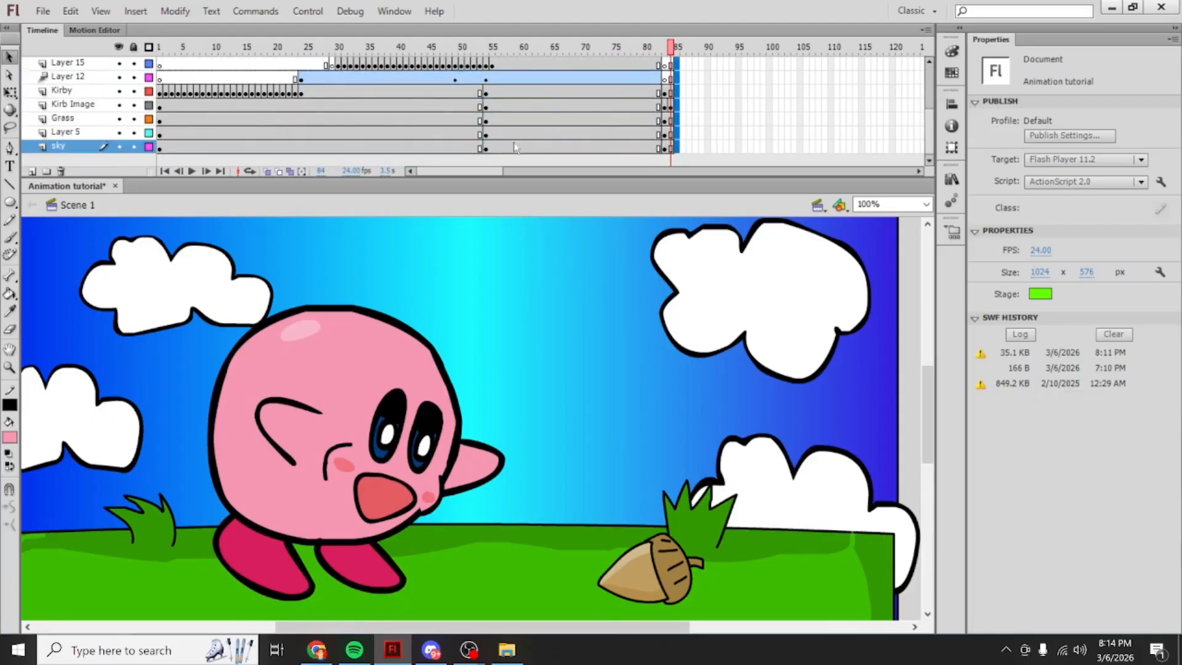
Step: Copy frame 14 on all layers from Acorn down to sky
left_click(512, 147)
left_click_drag(319, 62, 241, 93)
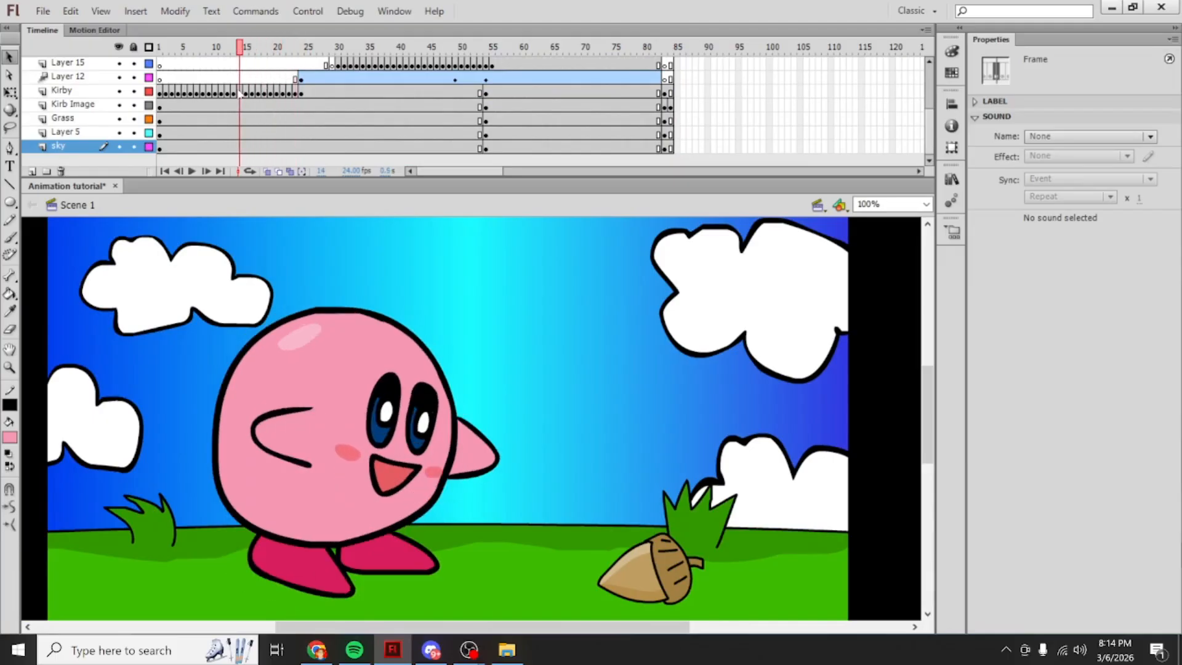
left_click(239, 146)
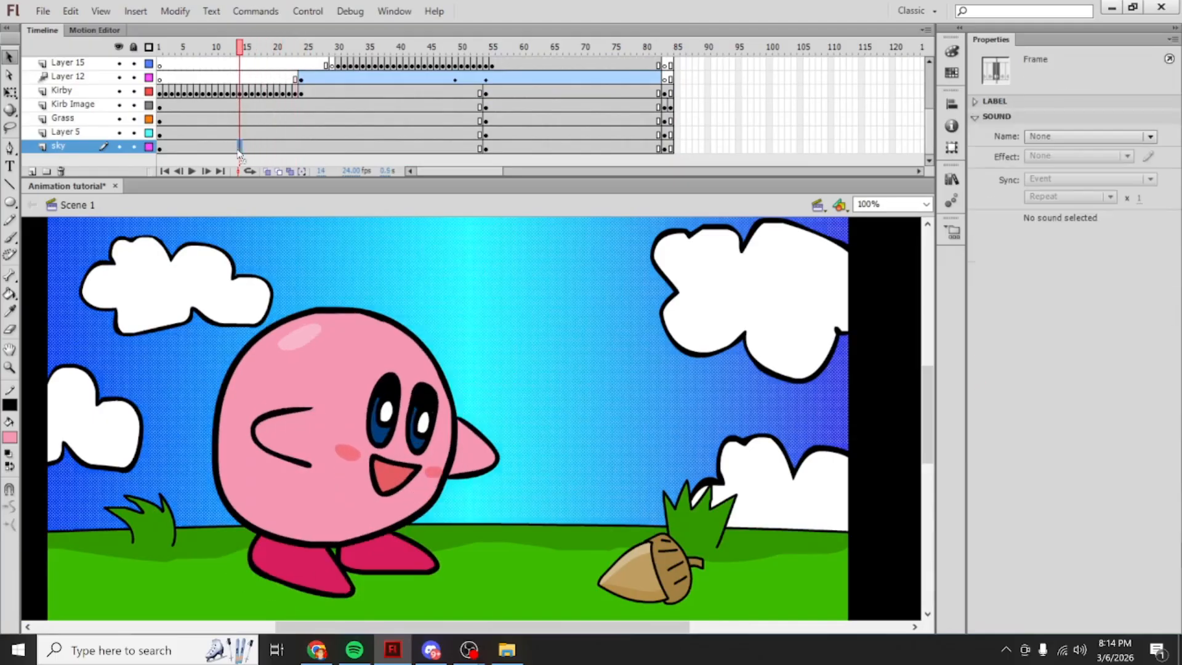
left_click_drag(930, 128, 928, 74)
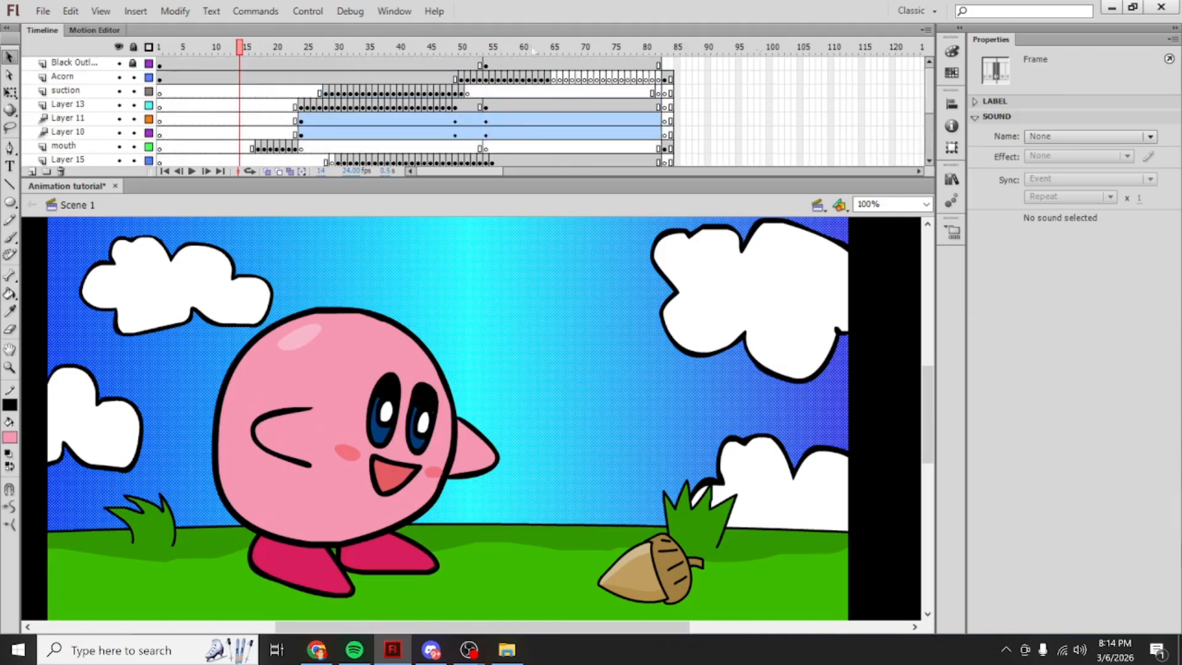
left_click_drag(240, 82, 240, 162)
right_click(239, 79)
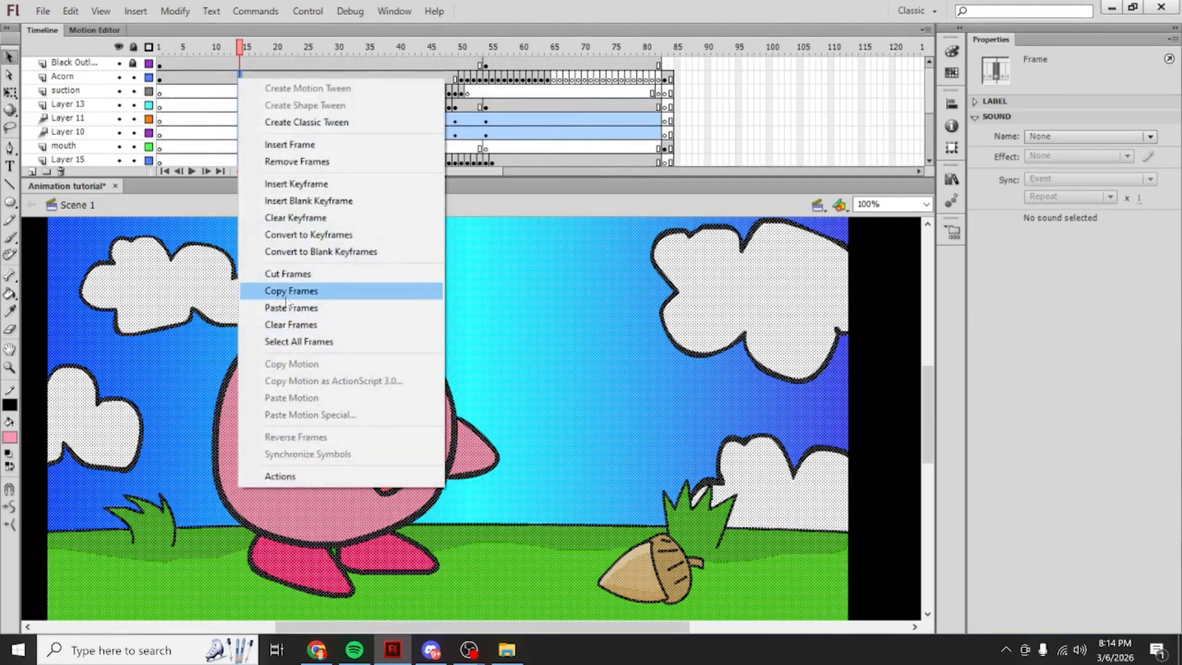
left_click(295, 291)
Step: Paste the copied frames at frame 85 from Acorn down to sky and extend the layers to frame 86 with a keyframe on Layer 5
left_click(676, 78)
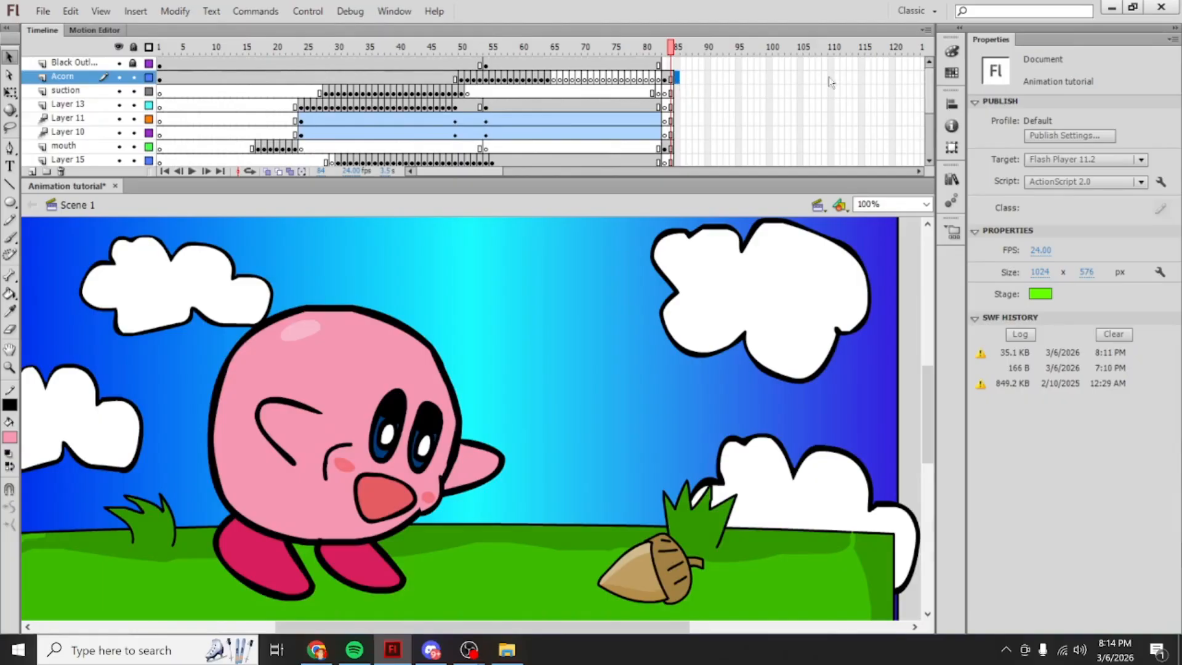
scroll(921, 71, "down", 3)
left_click_drag(677, 147, 676, 64)
right_click(676, 147)
left_click(708, 409)
left_click(682, 134)
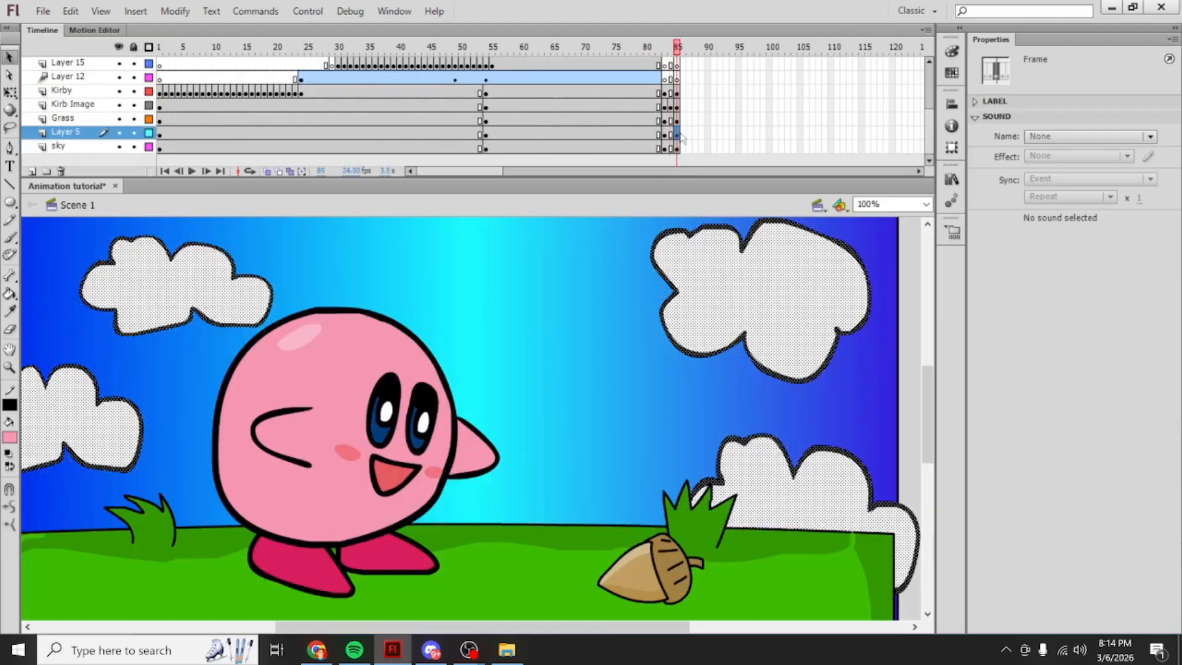
Step: Copy frame 11 on all layers from sky up to Acorn
left_click(220, 91)
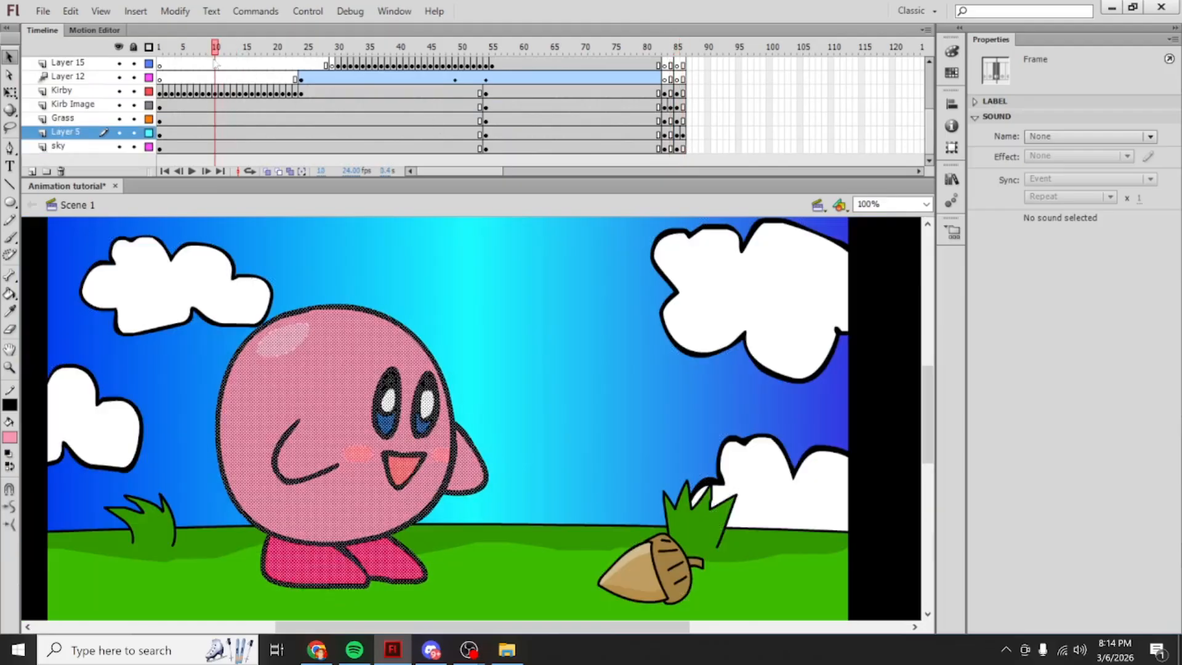
left_click(311, 367)
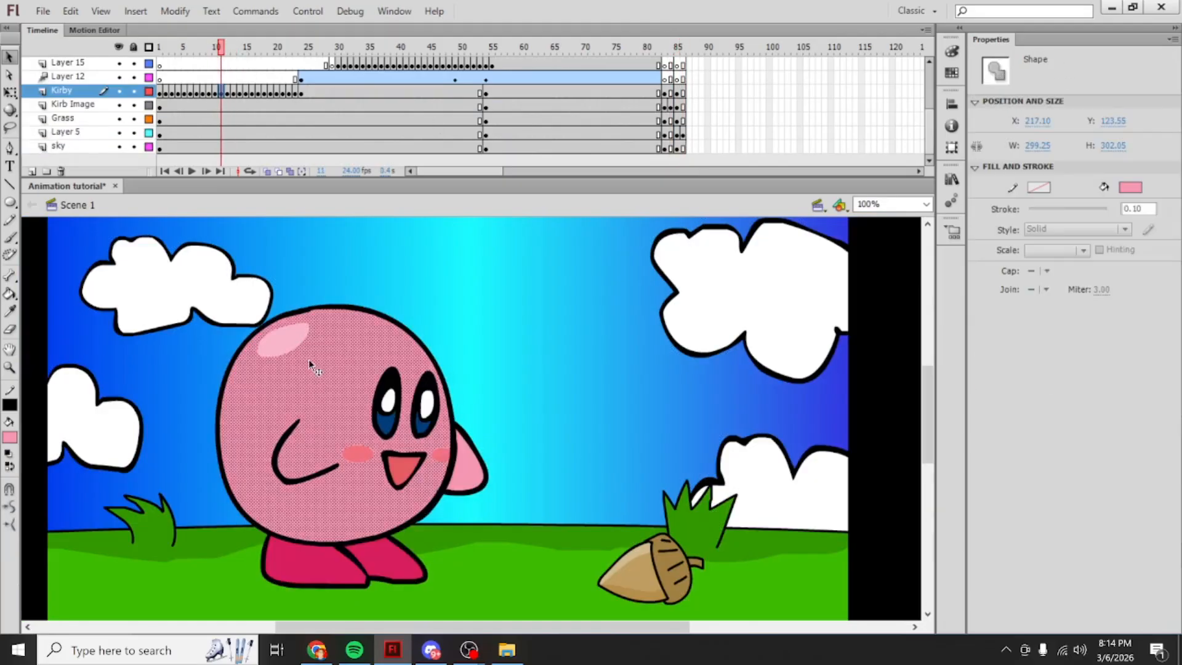
left_click(221, 148)
scroll(222, 143, "up", 3)
left_click(223, 81, "shift")
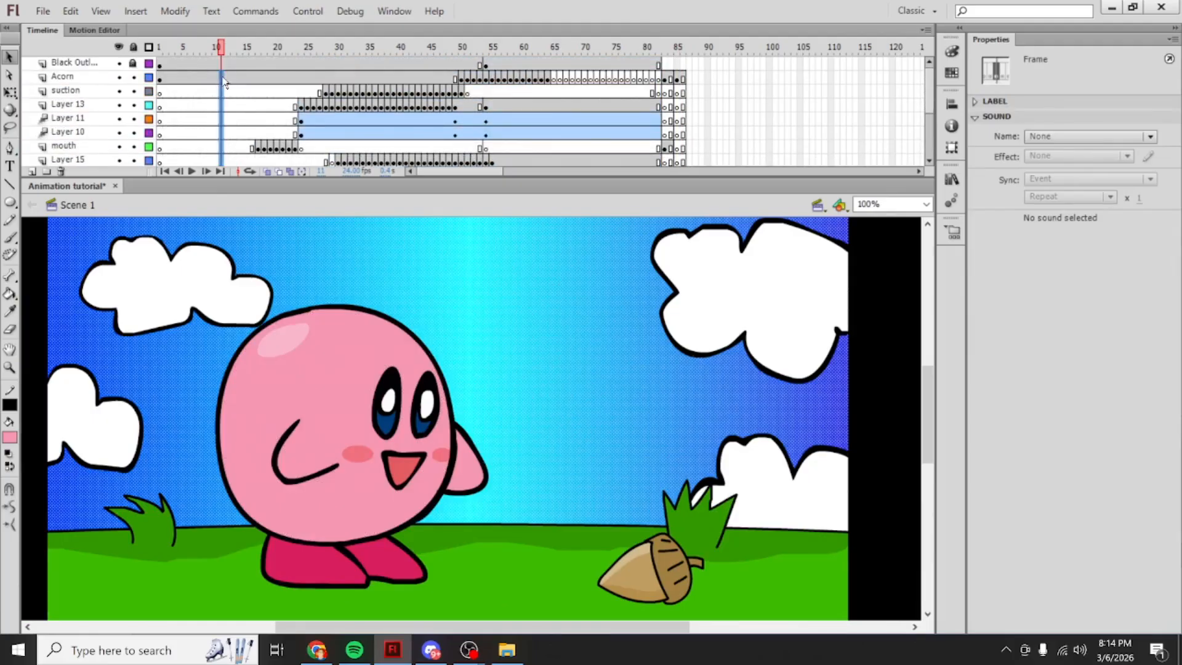
right_click(225, 83)
left_click(263, 290)
Step: Paste the copied frames at frame 87 on the layers from Acorn down to sky and check the pasted pose
left_click(691, 81)
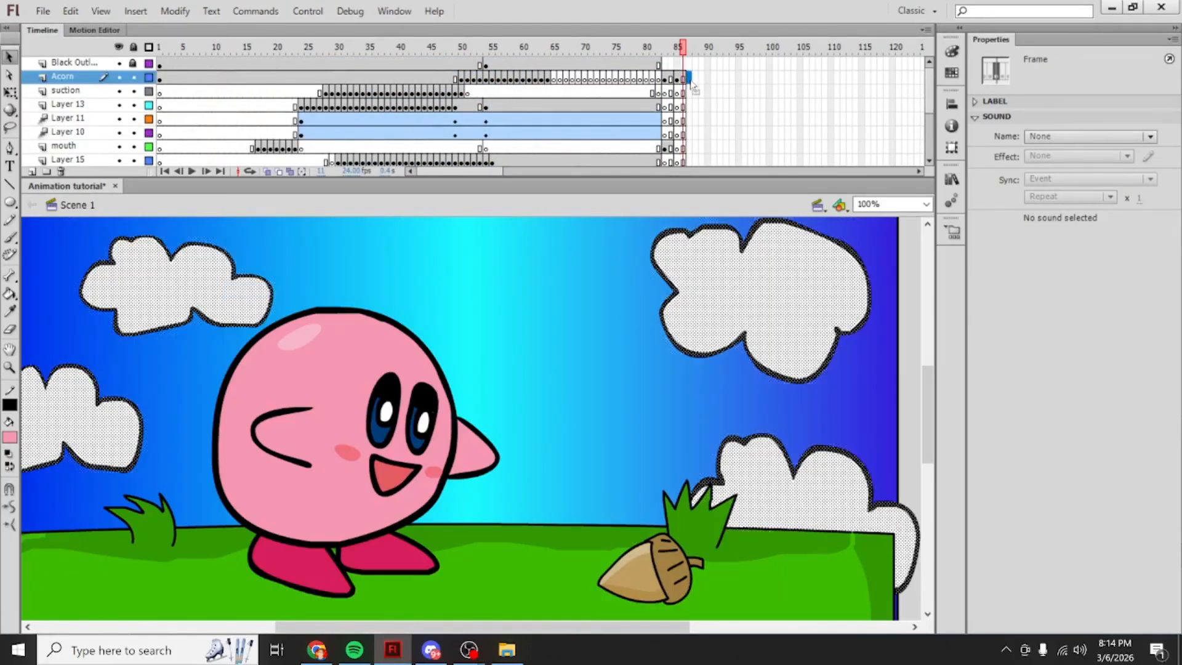
scroll(805, 154, "down", 3)
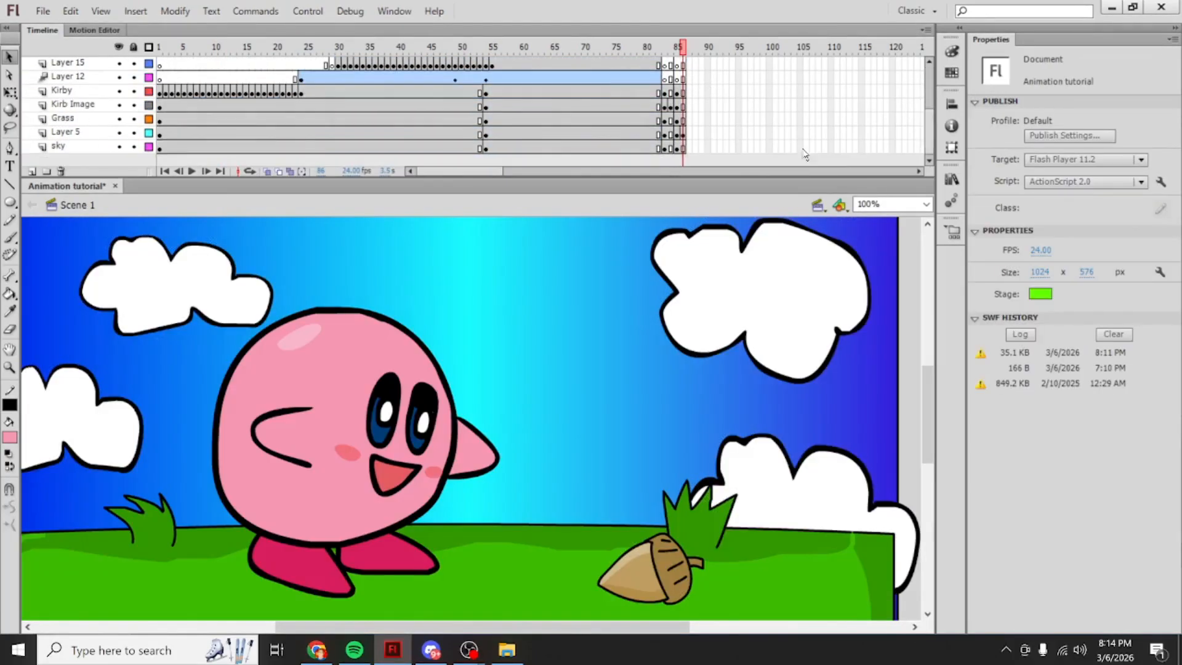
right_click(690, 149)
left_click(724, 449)
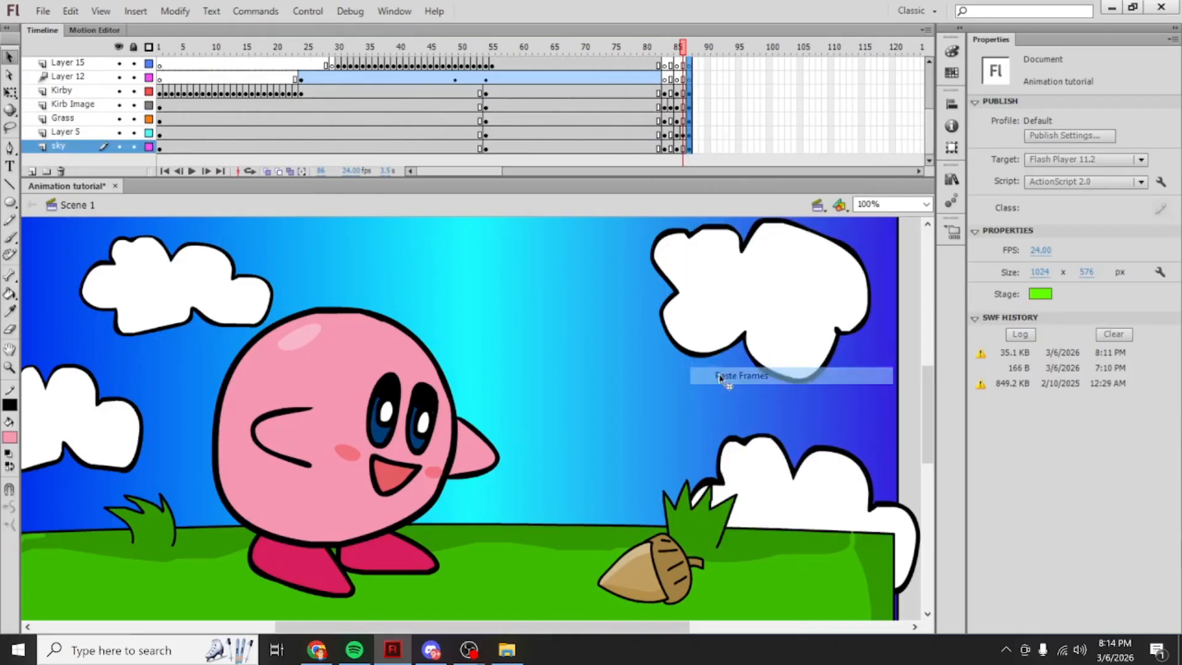
mouse_move(683, 50)
left_mouse_down()
mouse_move(665, 51)
mouse_move(689, 51)
left_mouse_up()
left_click(689, 148)
Step: Add keyframes at frame 88 on the layers from Acorn down to sky
left_click(695, 148)
left_click_drag(929, 141, 925, 96)
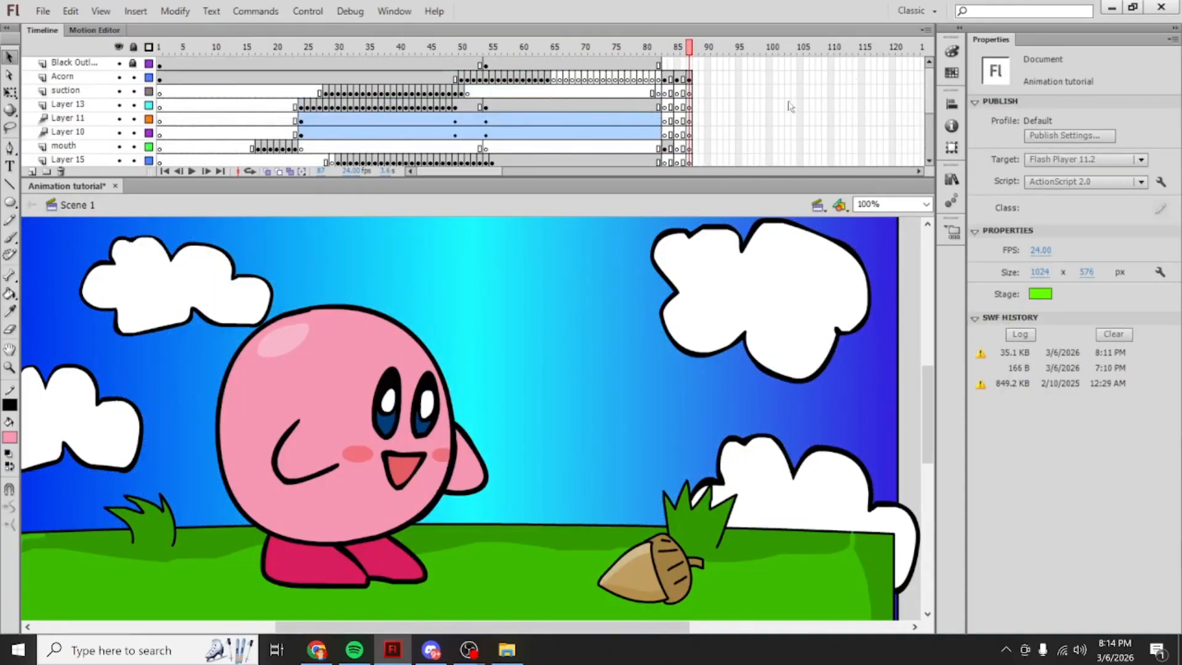
left_click(696, 83, "shift")
left_click(696, 65, "shift")
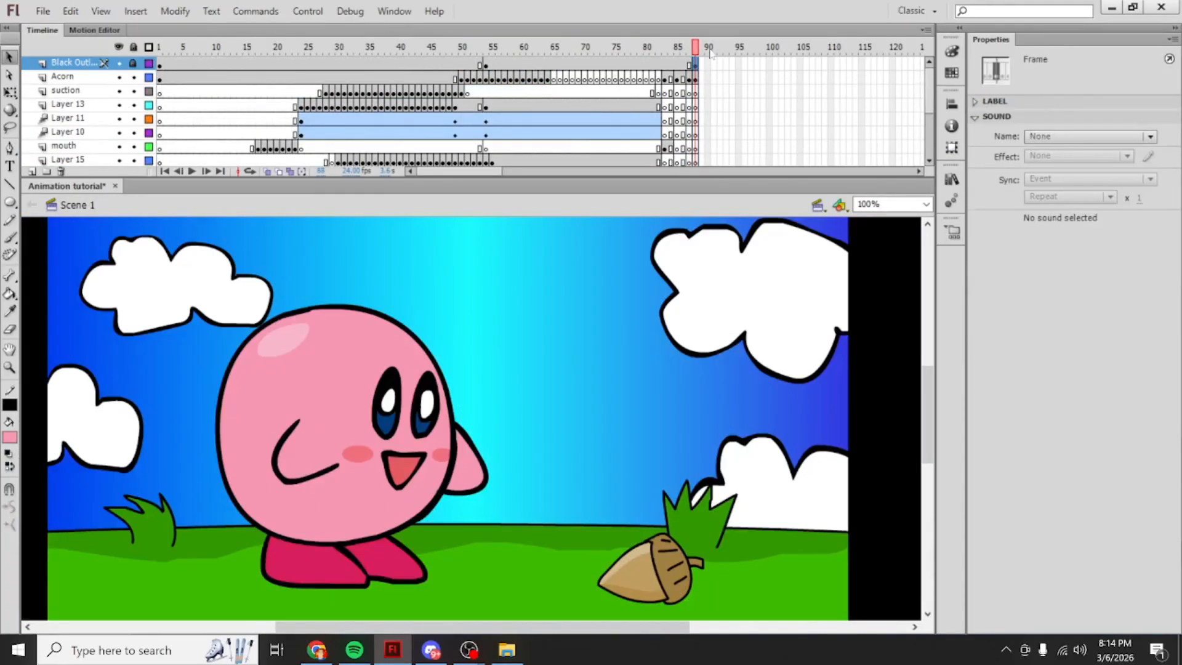
Step: Undo the last black outline change and extend the black outline layer again to frame 88 with a keyframe there
key("ctrl+z")
left_click(708, 77)
left_click(670, 64)
left_click(678, 51)
mouse_move(678, 51)
left_mouse_down()
mouse_move(635, 51)
mouse_move(689, 52)
left_mouse_up()
left_click(695, 64)
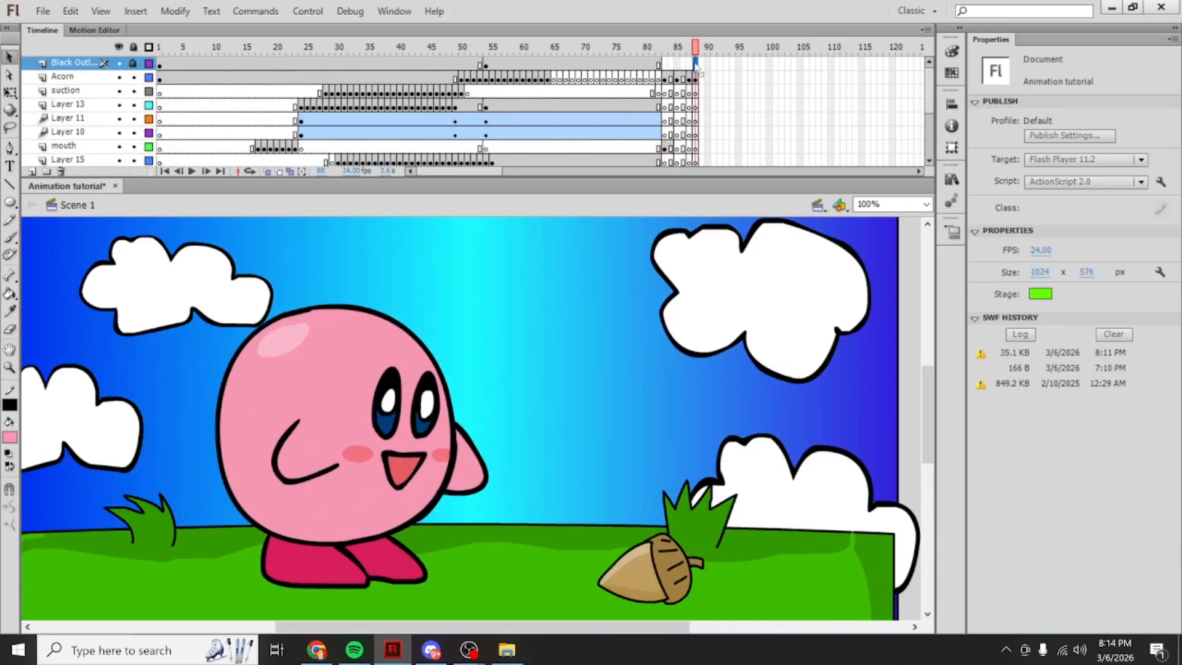
key("F5")
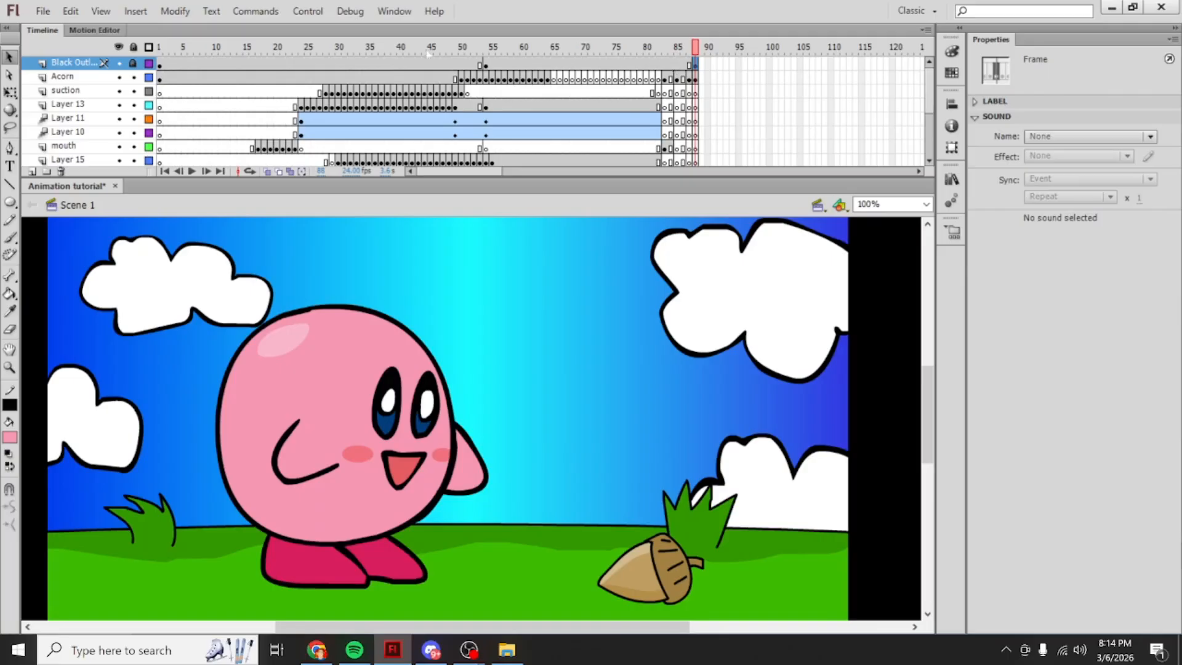
left_click_drag(675, 50, 780, 48)
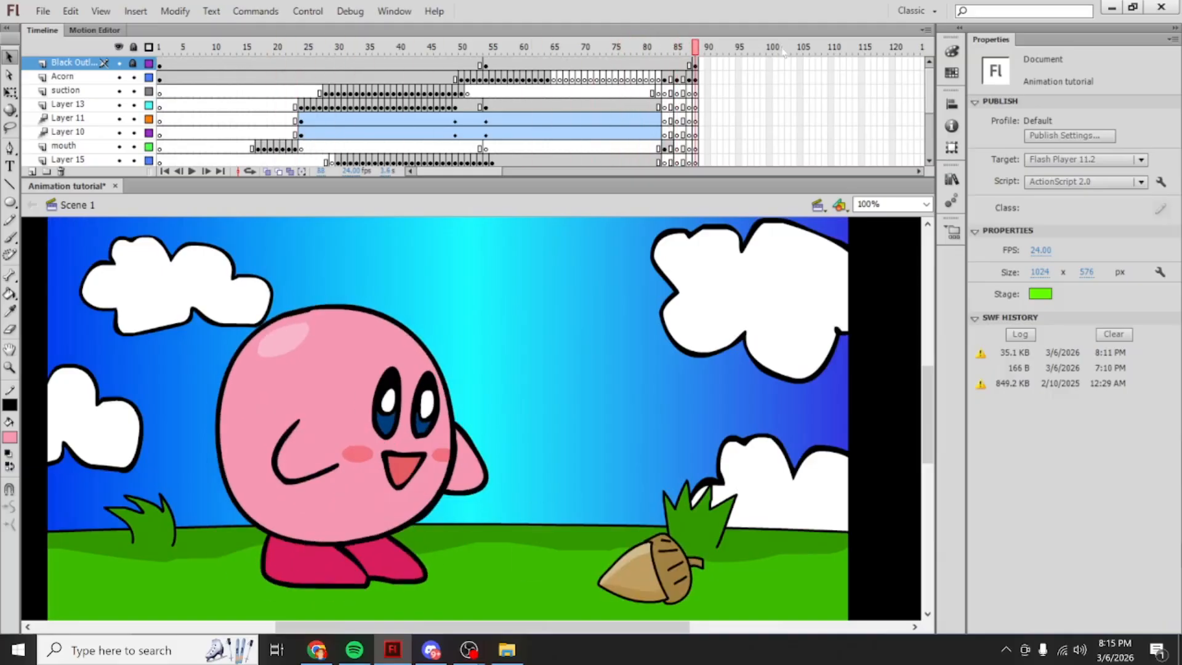
Step: Extend all the layers to frame 94, adding blank keyframes on Layer 11
left_click(694, 120)
key("F7")
key("F7")
key("F7")
key("F7")
key("F7")
key("F7")
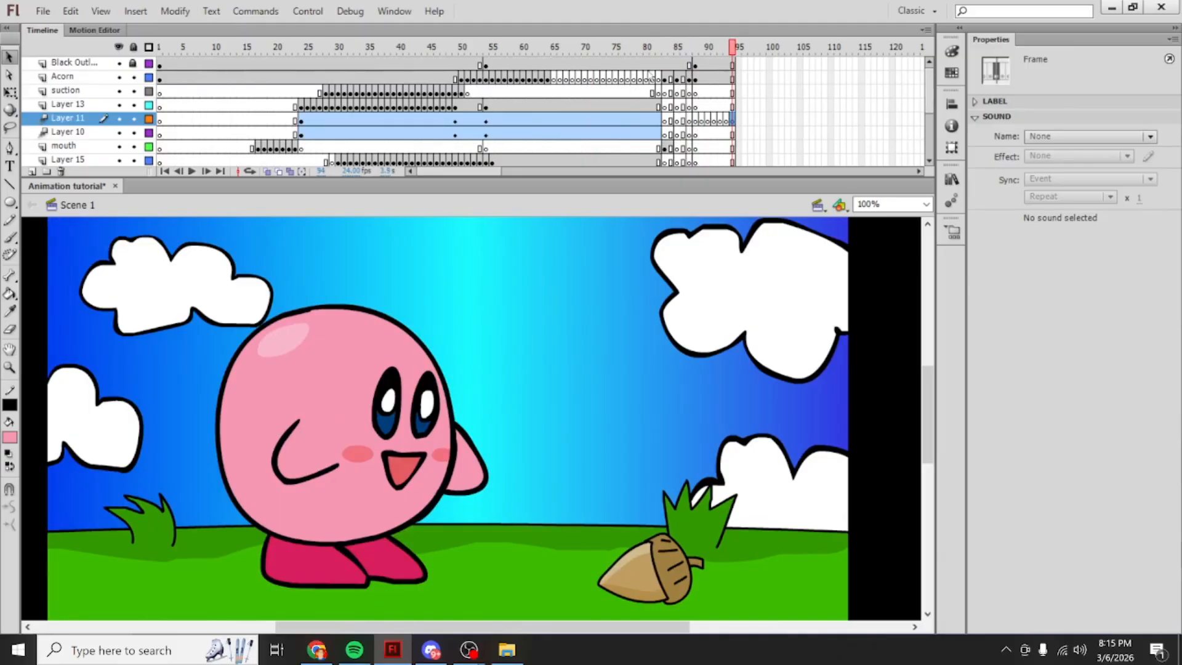
Step: Test the movie in Flash Professional twice, watching the whole Kirby animation and closing the preview each time
scroll(649, 73, "down", 5)
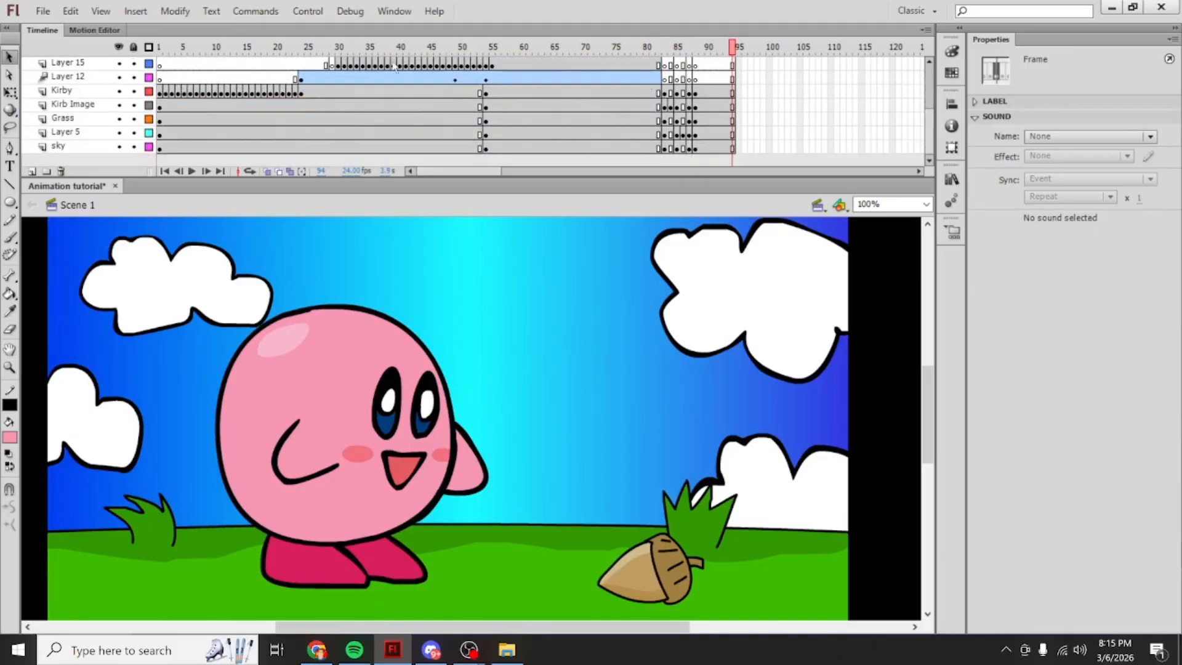
left_click(308, 11)
mouse_move(382, 124)
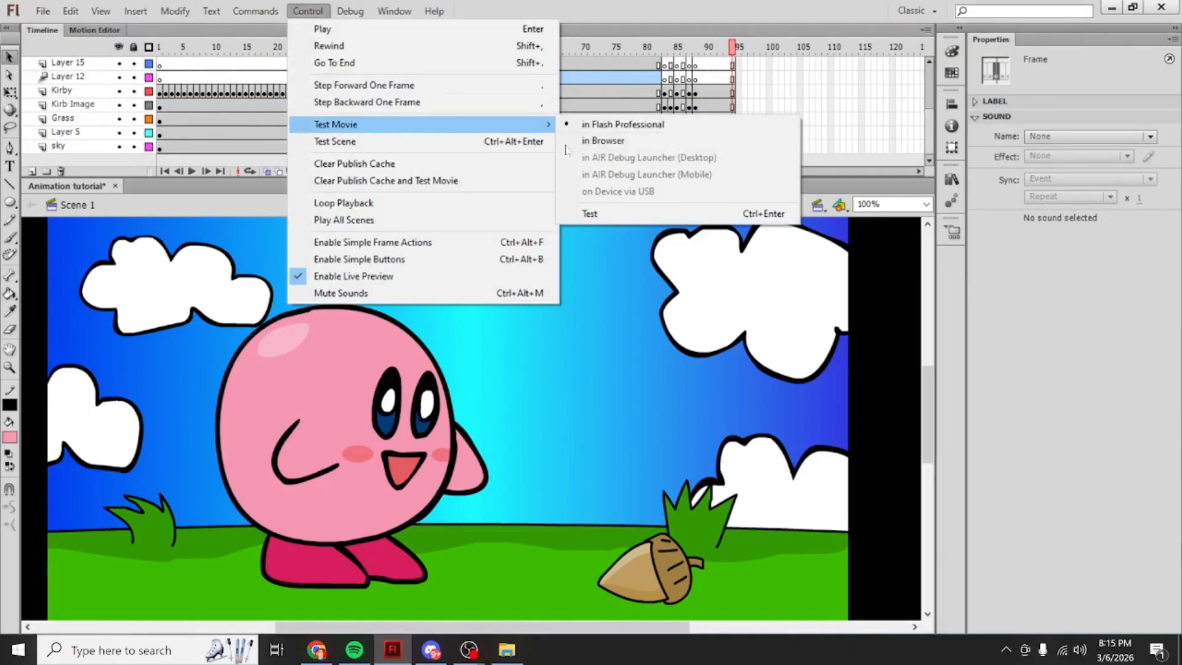
left_click(754, 128)
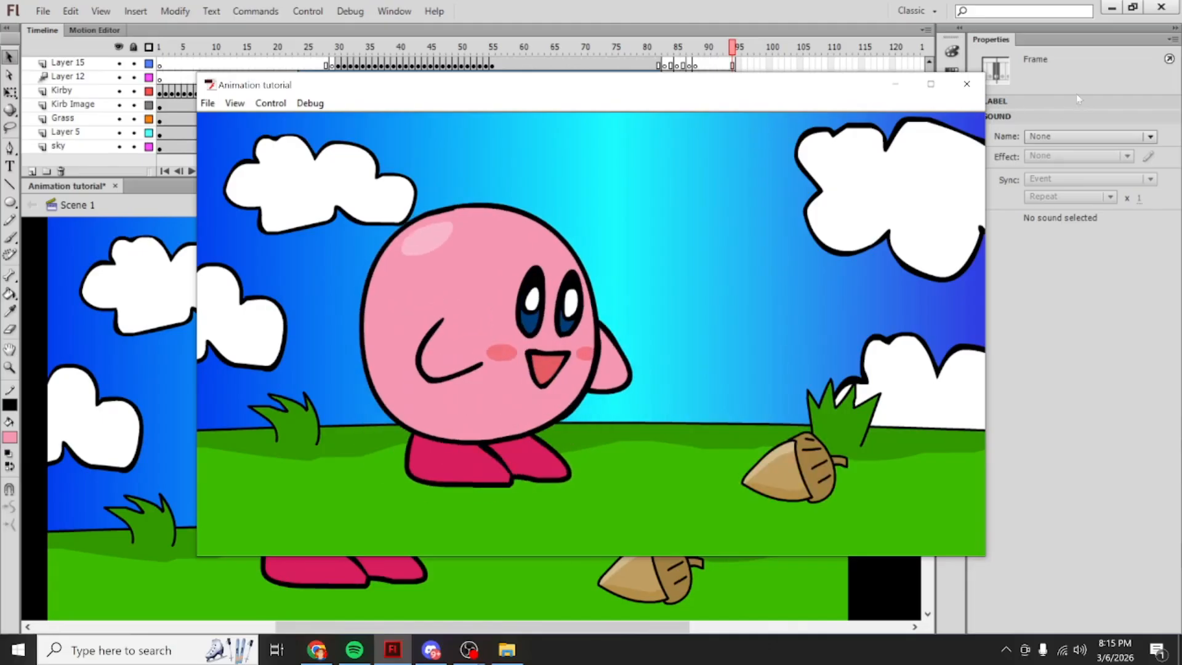
left_click(966, 84)
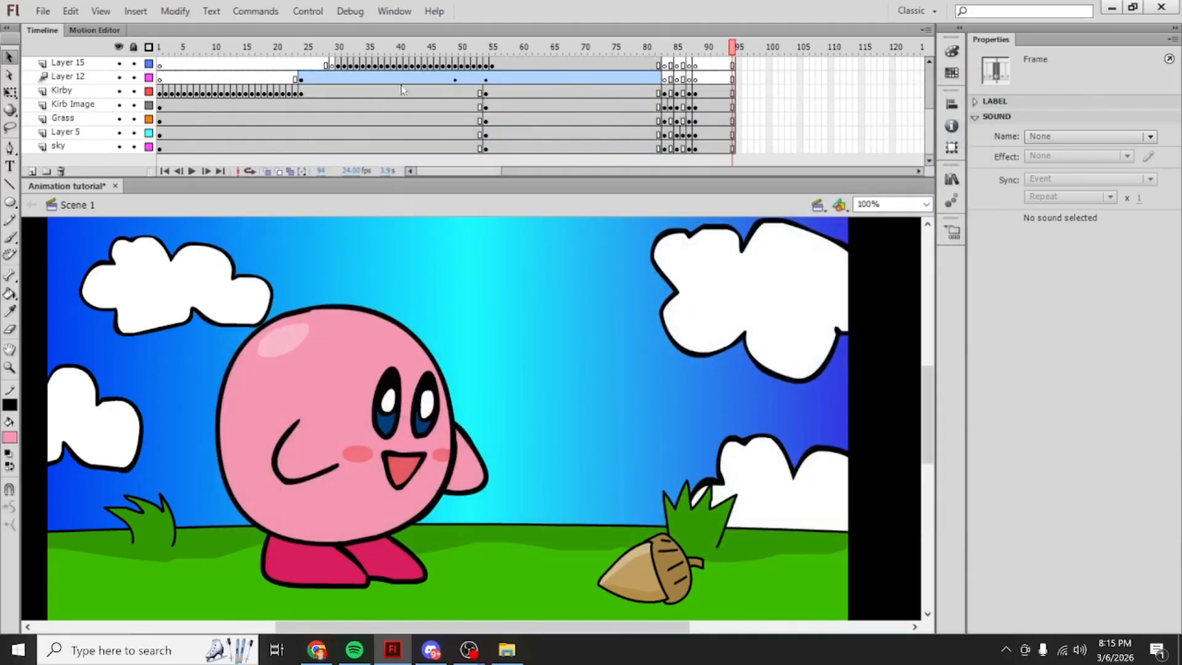
left_click(307, 11)
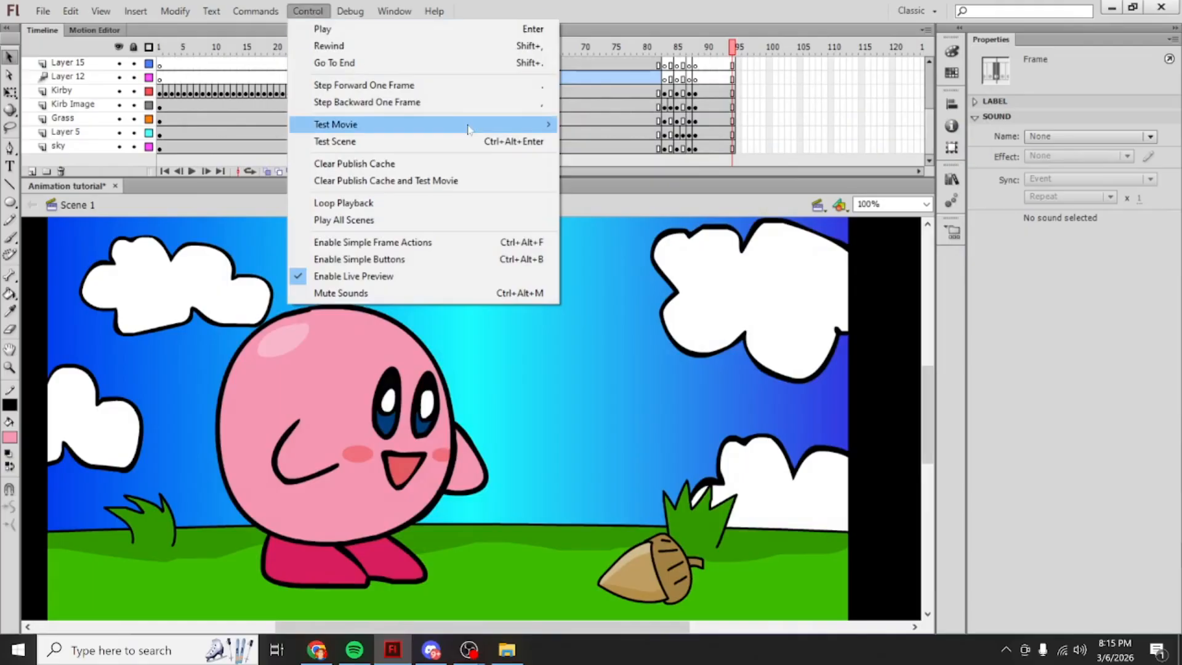
mouse_move(468, 129)
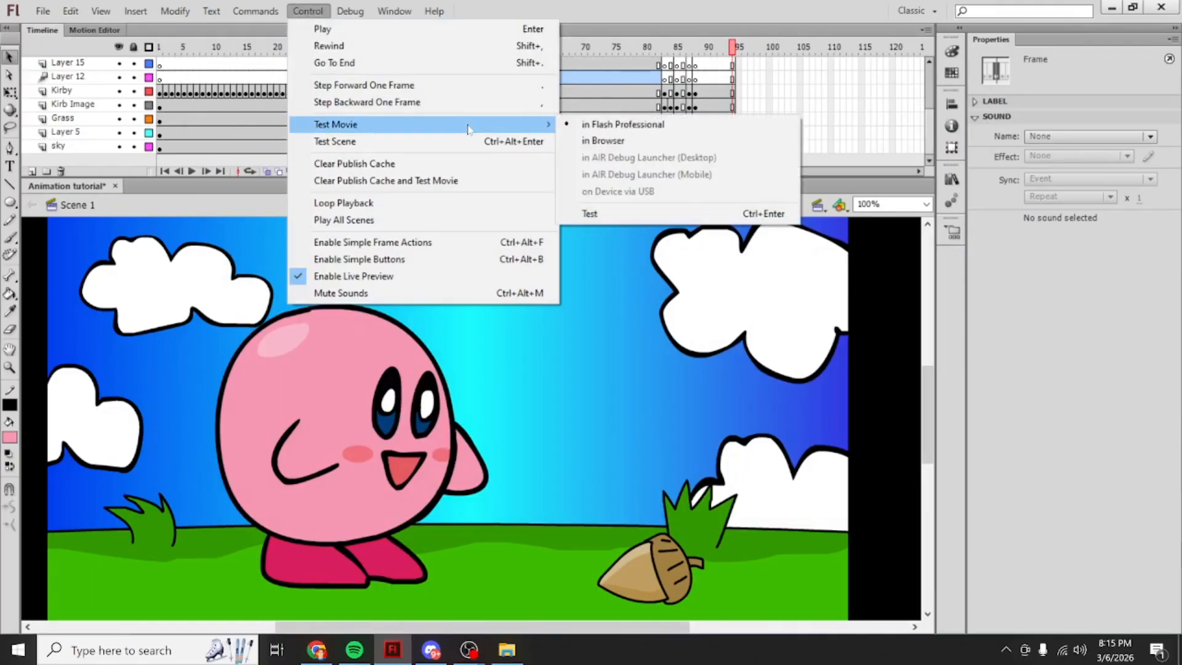
left_click(697, 122)
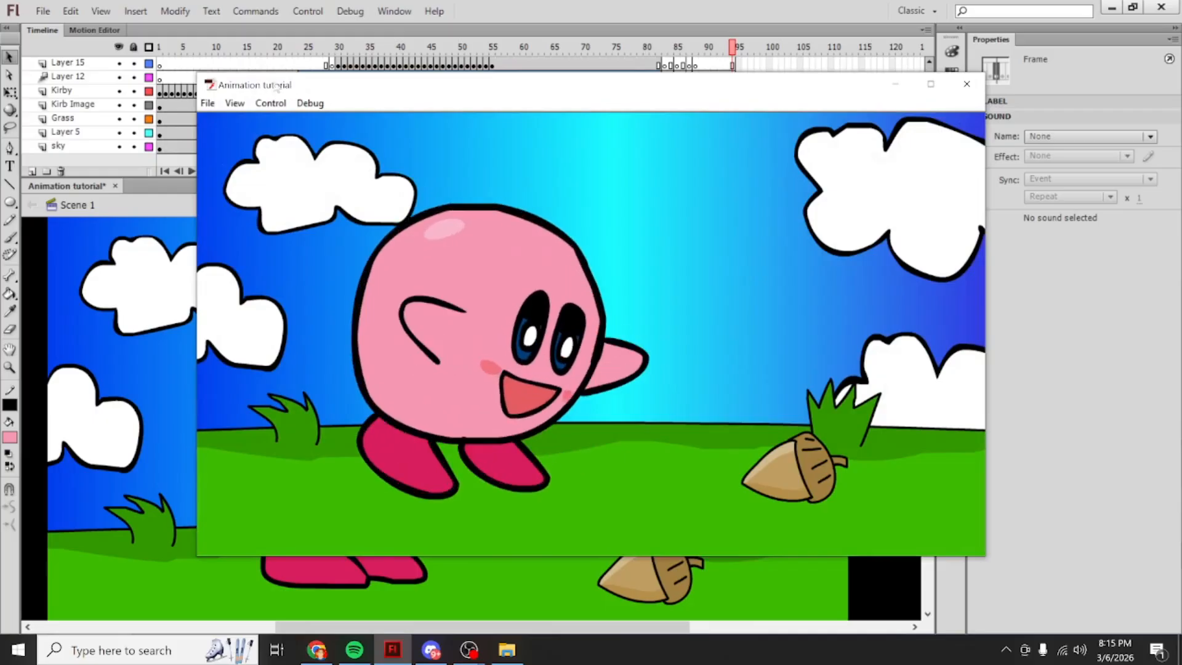
left_click(966, 84)
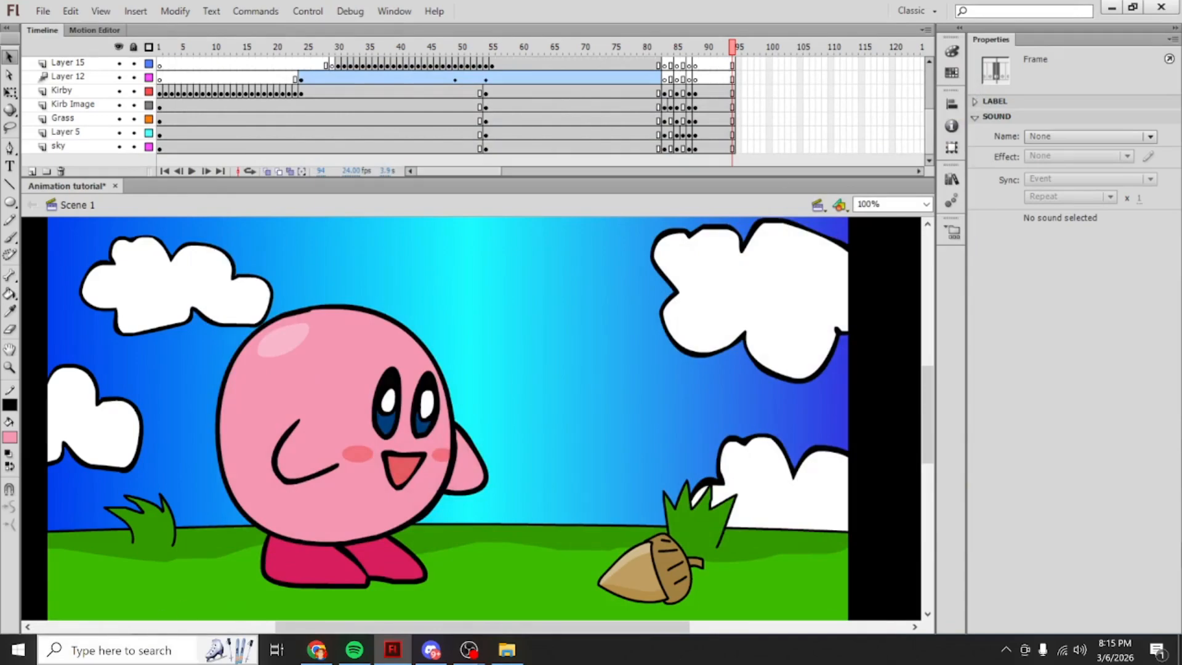
Step: Open Swivel and add the Animation tutorial SWF as its input file
left_click(89, 650)
type("swivel")
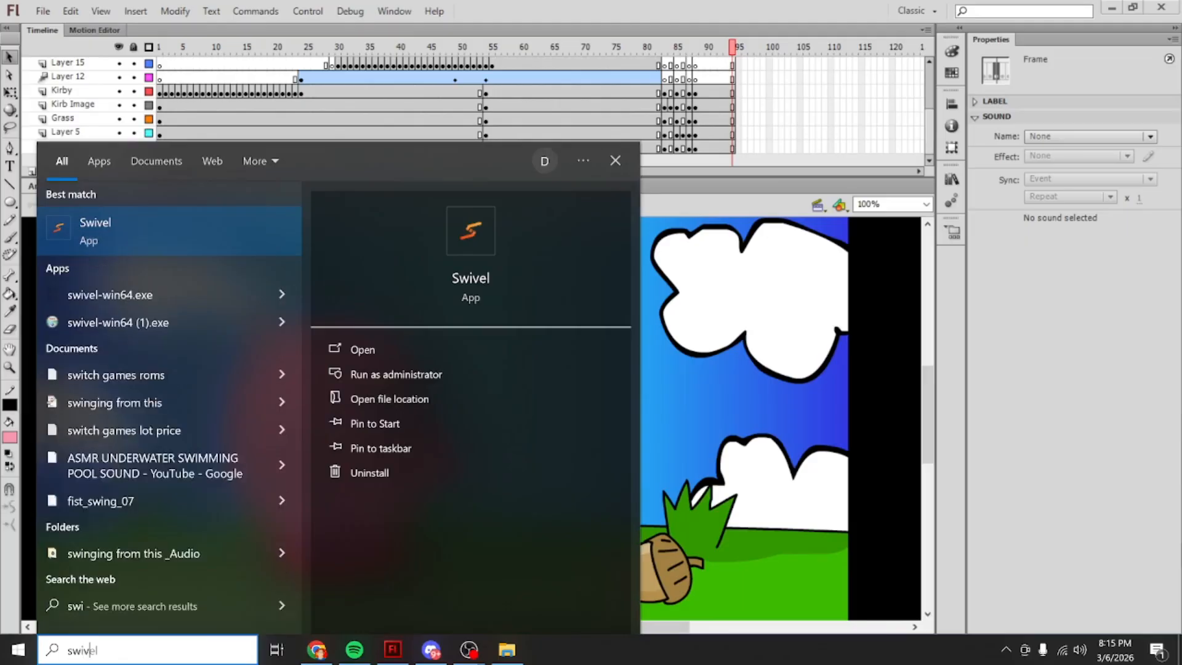
left_click(144, 241)
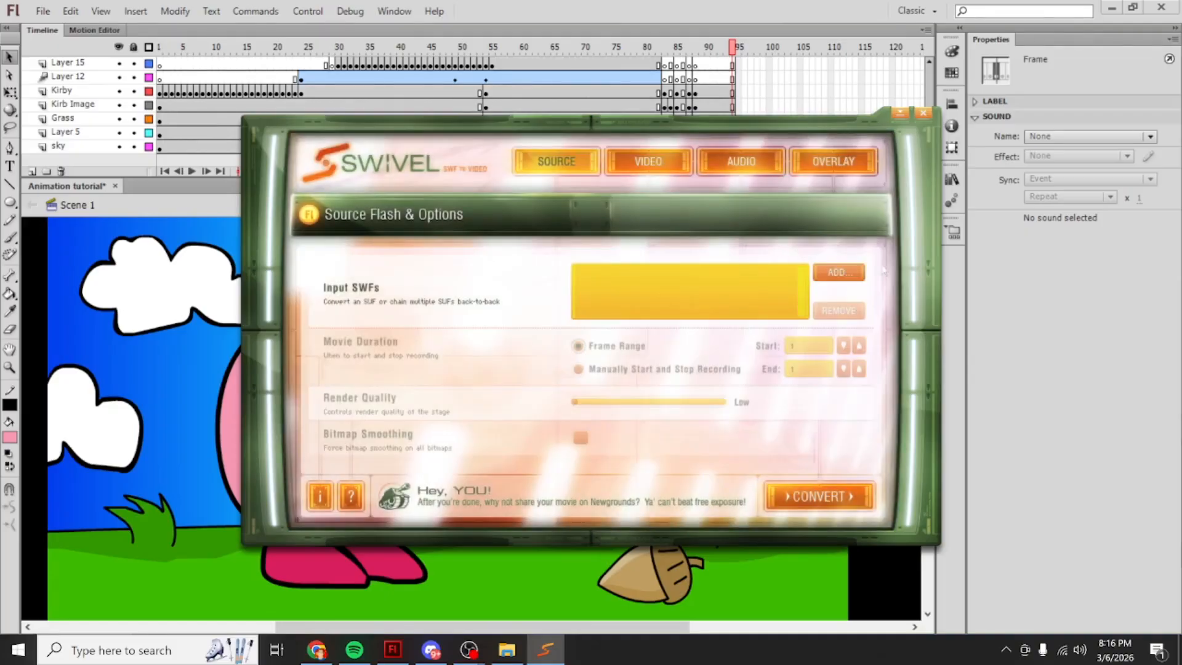
left_click(838, 272)
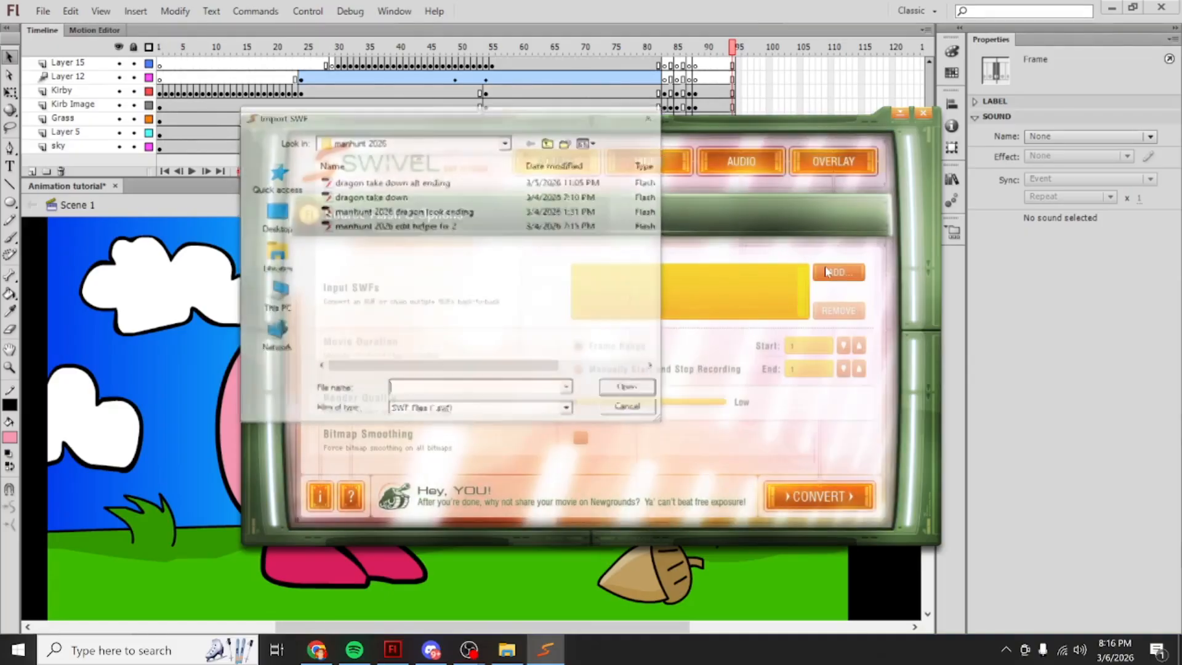
double_click(500, 189)
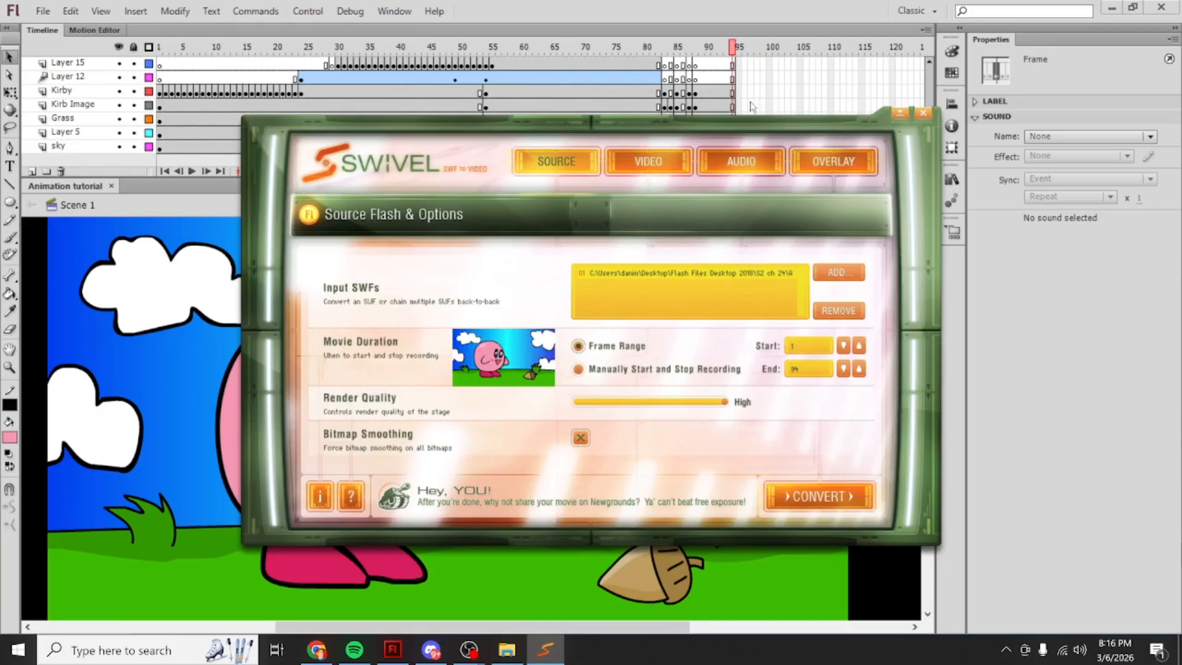
Step: Raise the output video bitrate to the maximum and set the audio source to No Audio
left_click(642, 167)
left_click(563, 165)
left_click(638, 170)
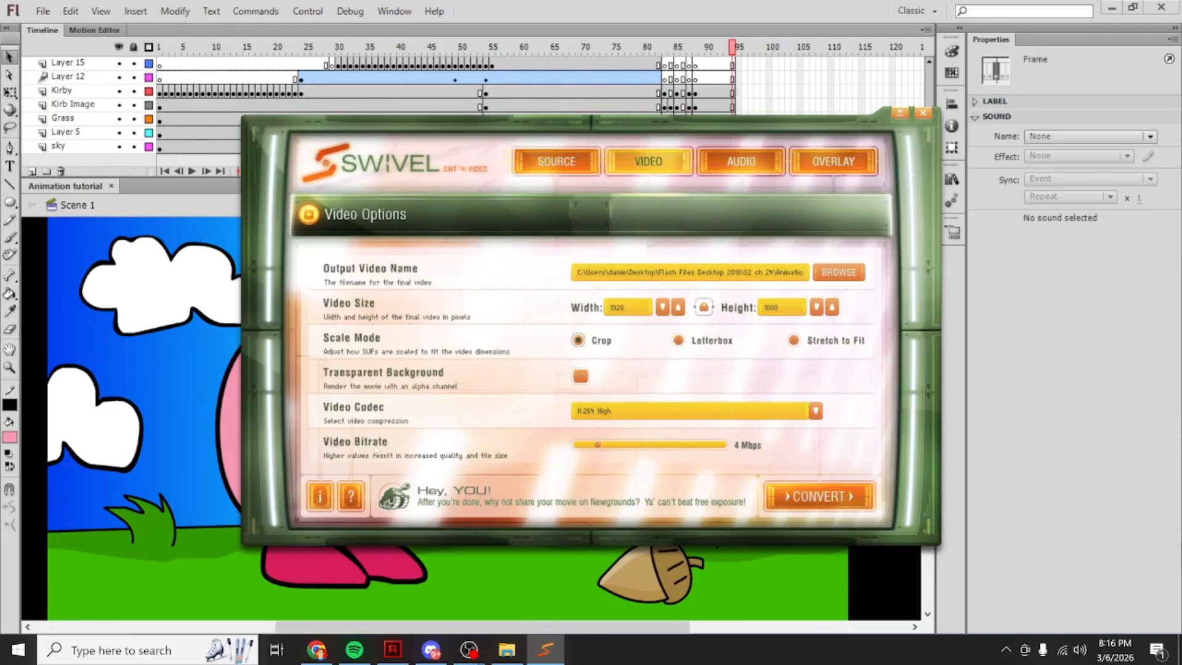
left_click_drag(596, 445, 726, 444)
left_click(740, 163)
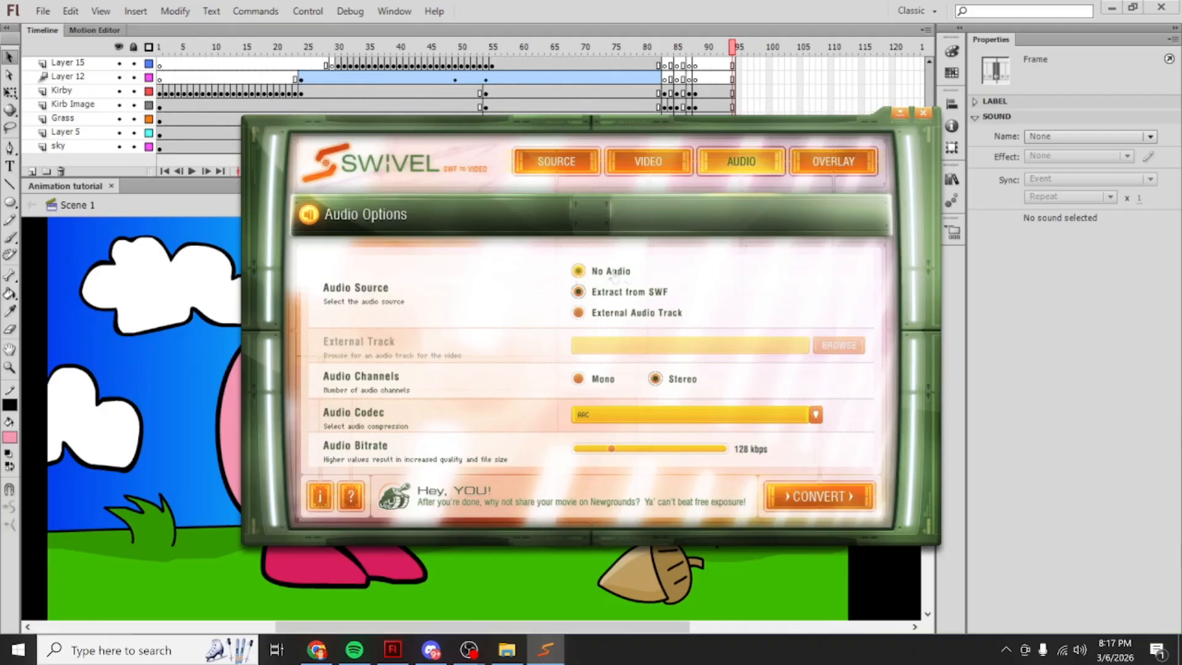
left_click(626, 274)
Step: Convert the SWF to the Animation tutorial MP4 video and close Swivel
left_click(555, 162)
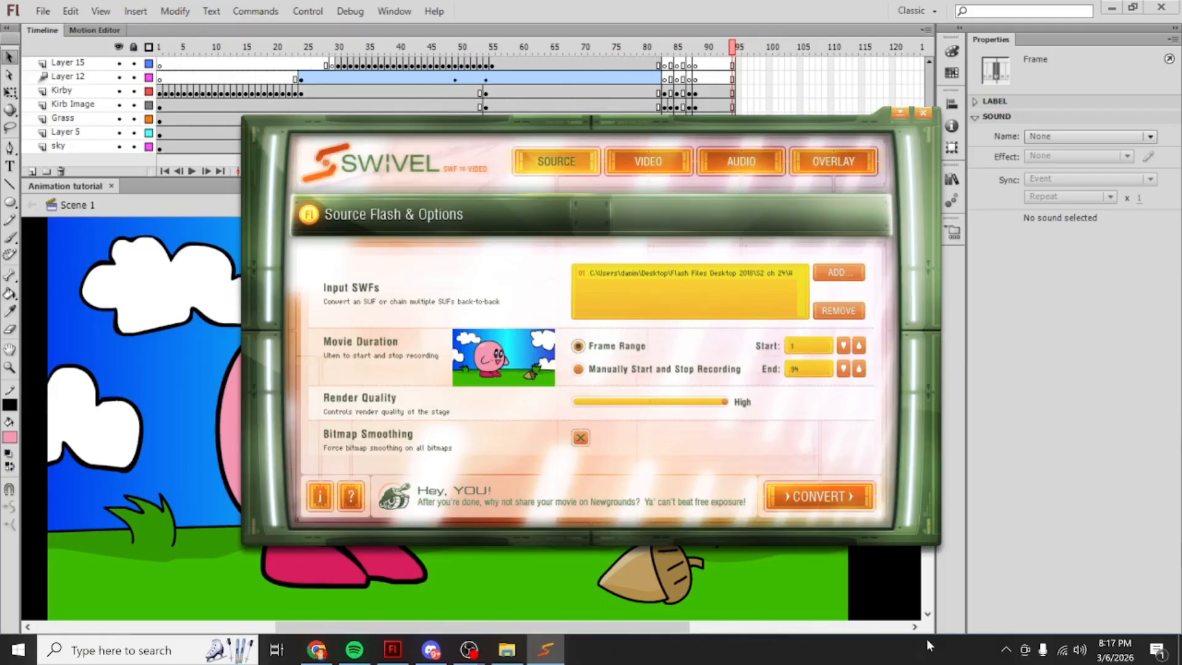
left_click(833, 489)
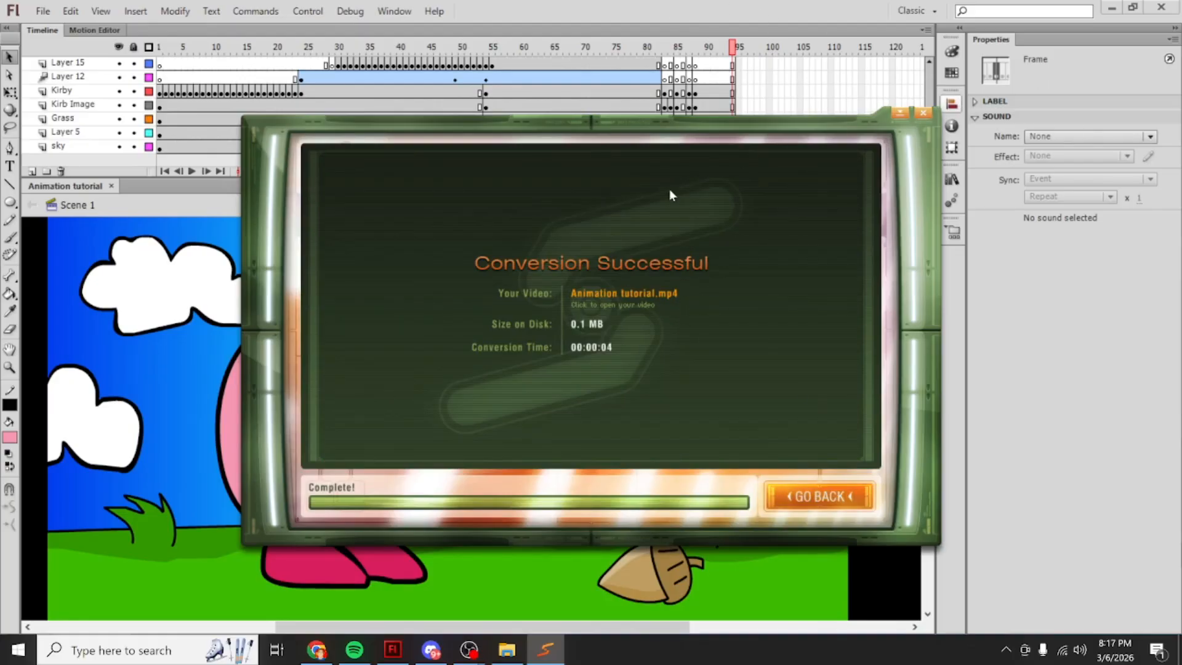
left_click(819, 492)
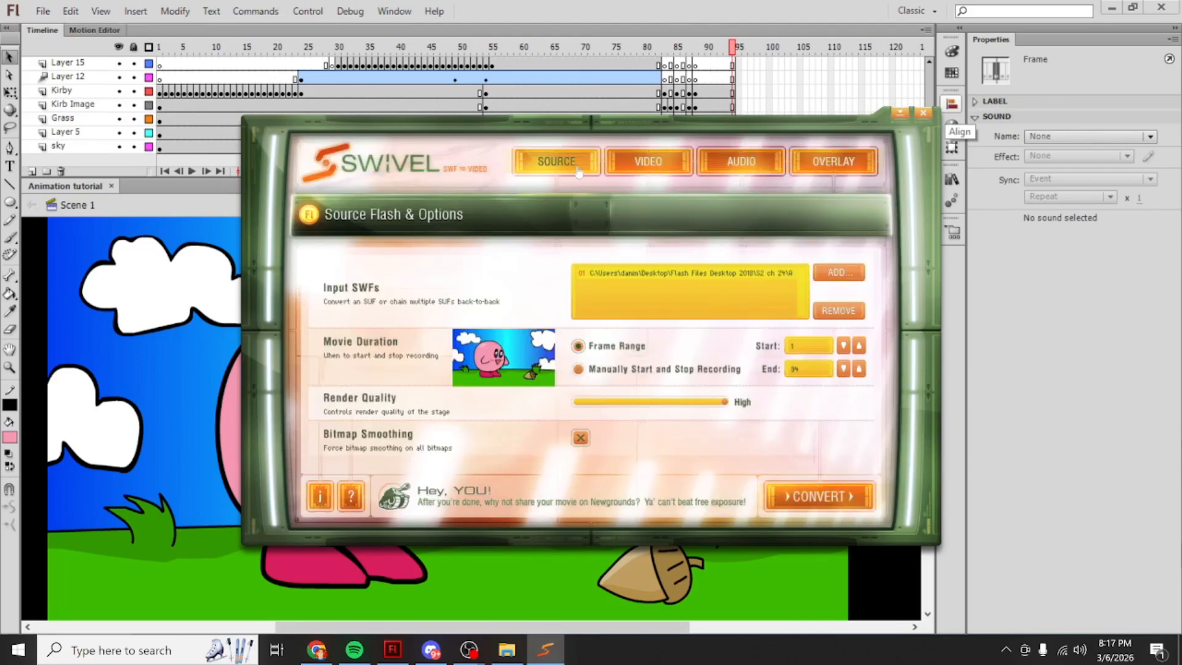
left_click(637, 177)
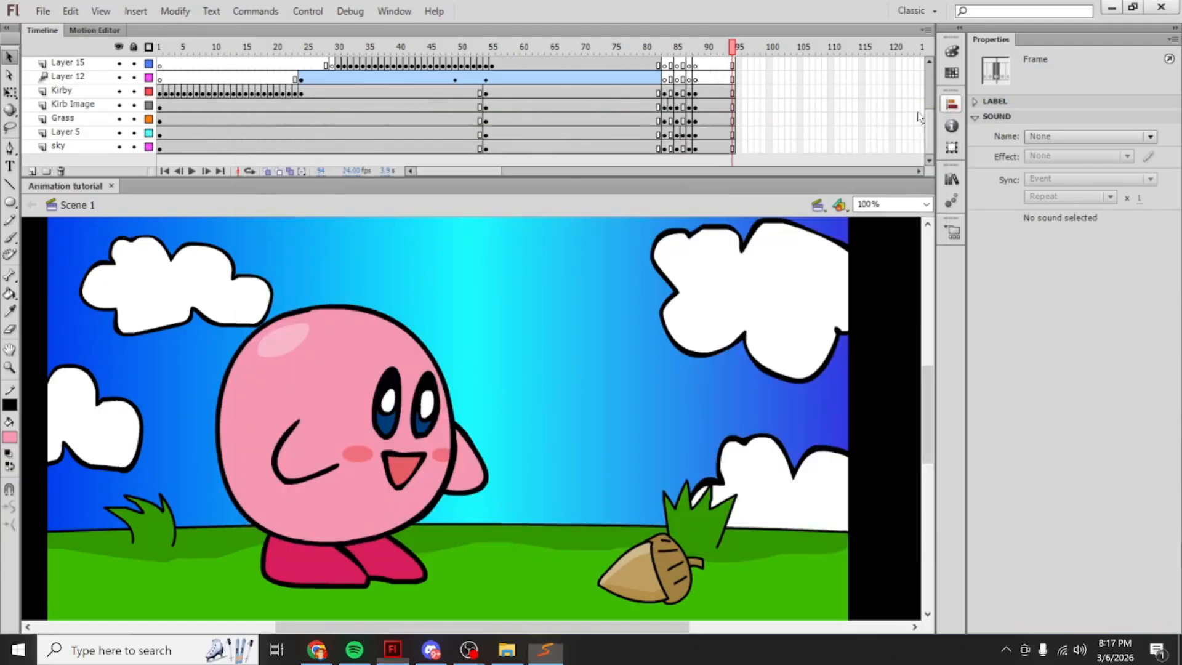
left_click(922, 113)
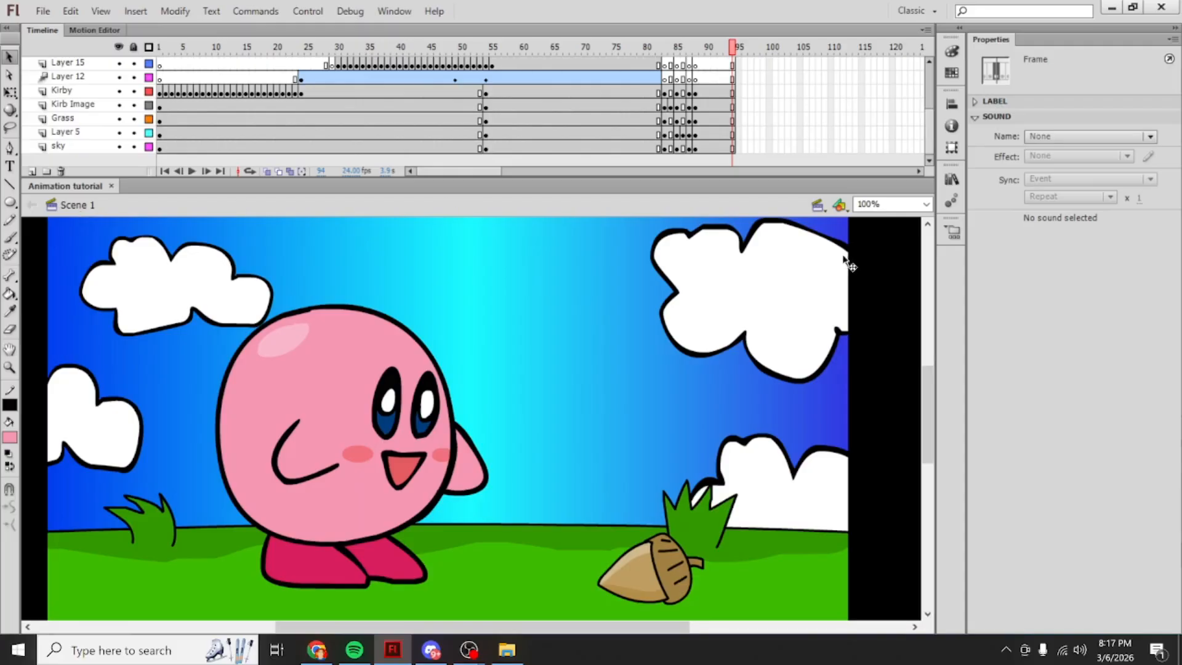
left_click_drag(650, 626, 625, 631)
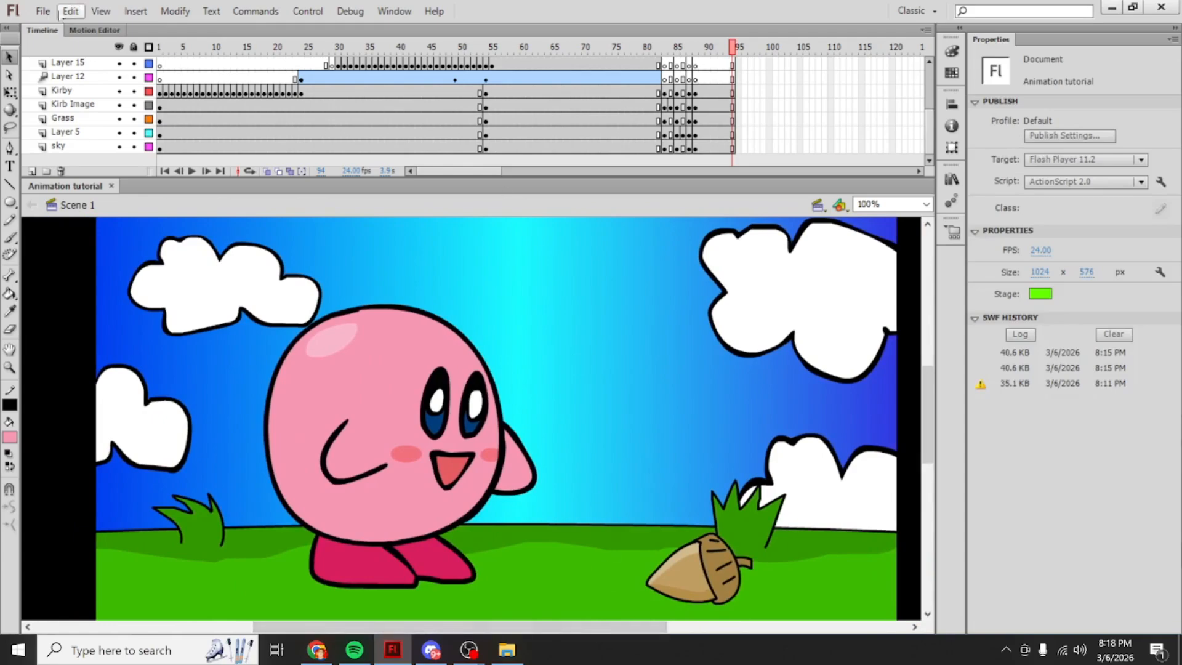
mouse_move(472, 652)
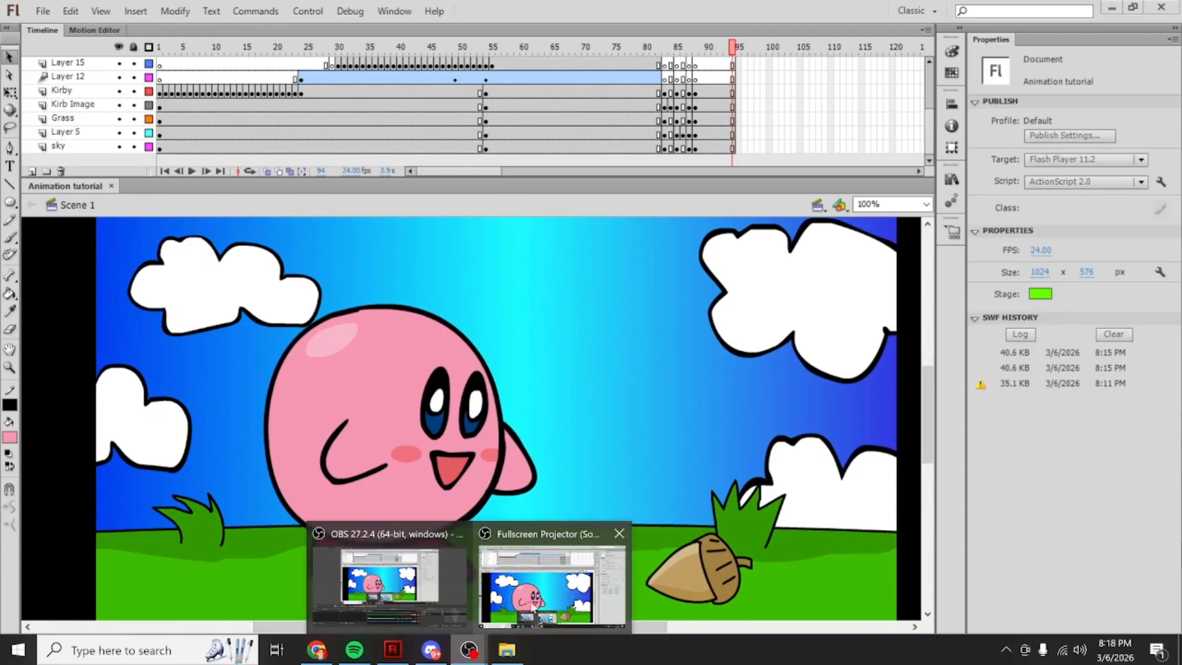